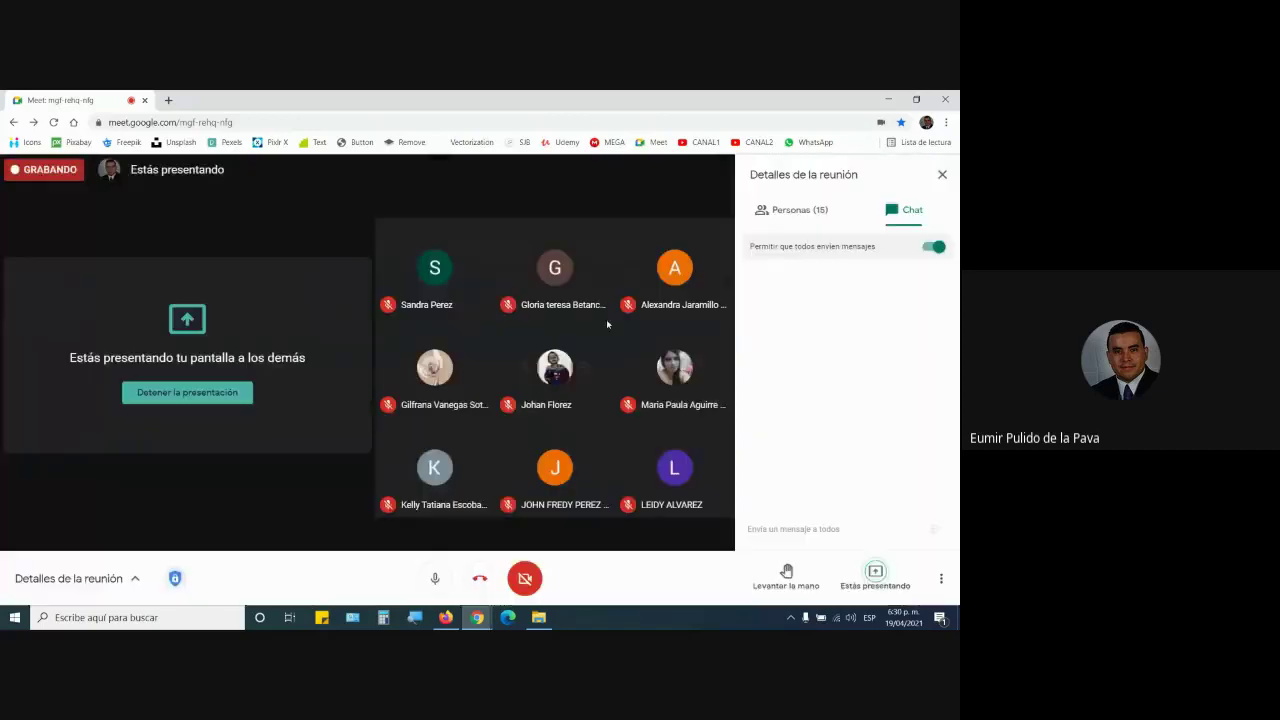
# Step: Switch to the course page in Firefox, look through the RA-02 INSTRUMENTO DE EVALUACIÓN document in a maximized window, and close it
pyautogui.click(445, 617)
pyautogui.scroll(-1, 440, 588)
pyautogui.scroll(-2, 440, 588)
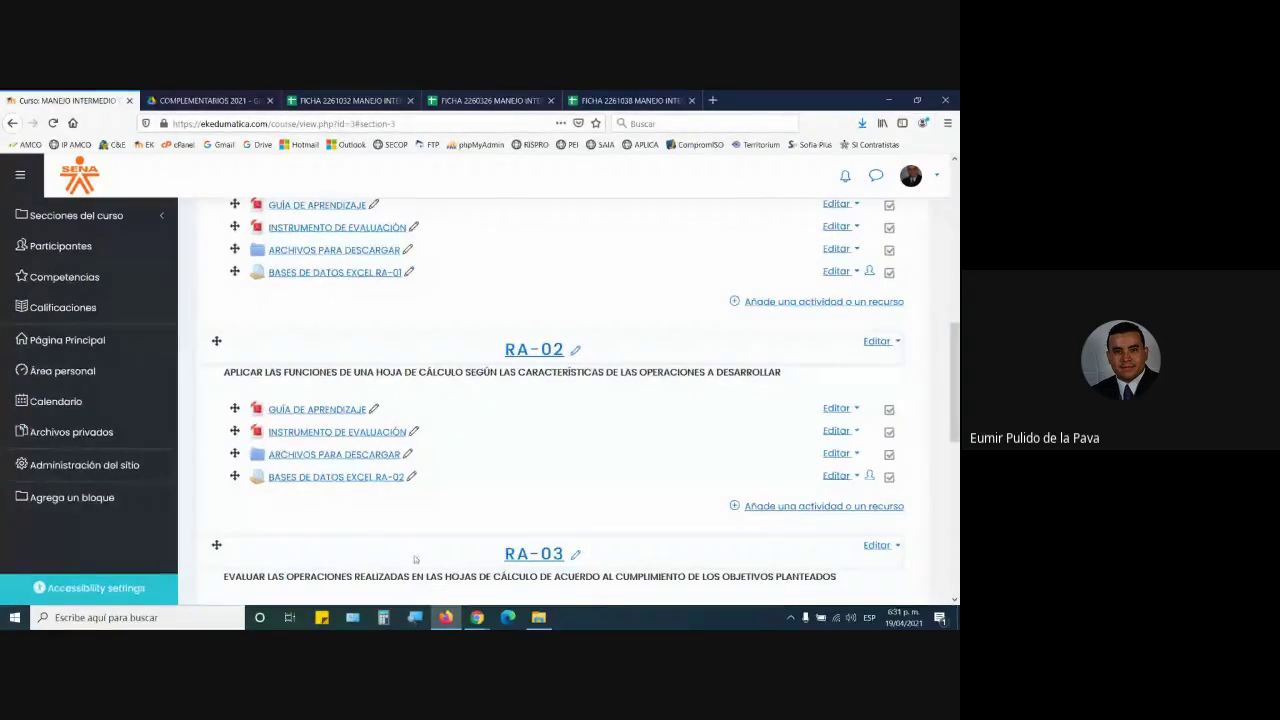
pyautogui.click(337, 431)
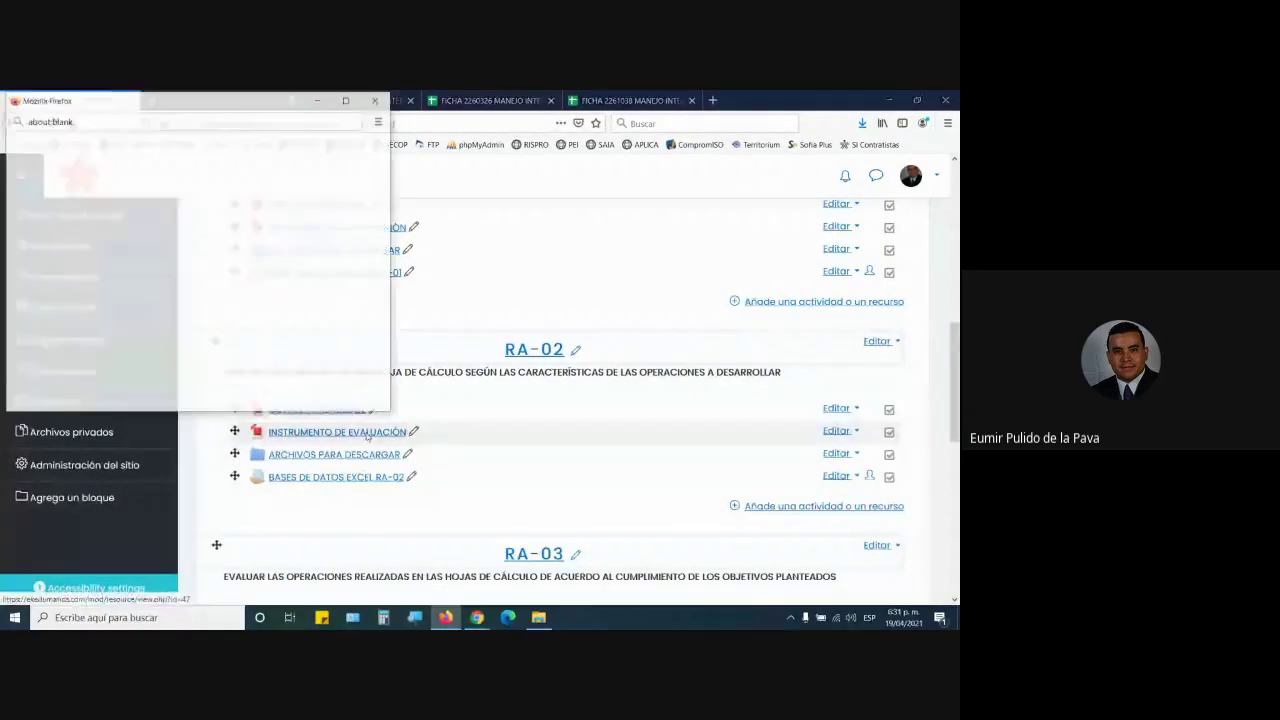
pyautogui.click(347, 99)
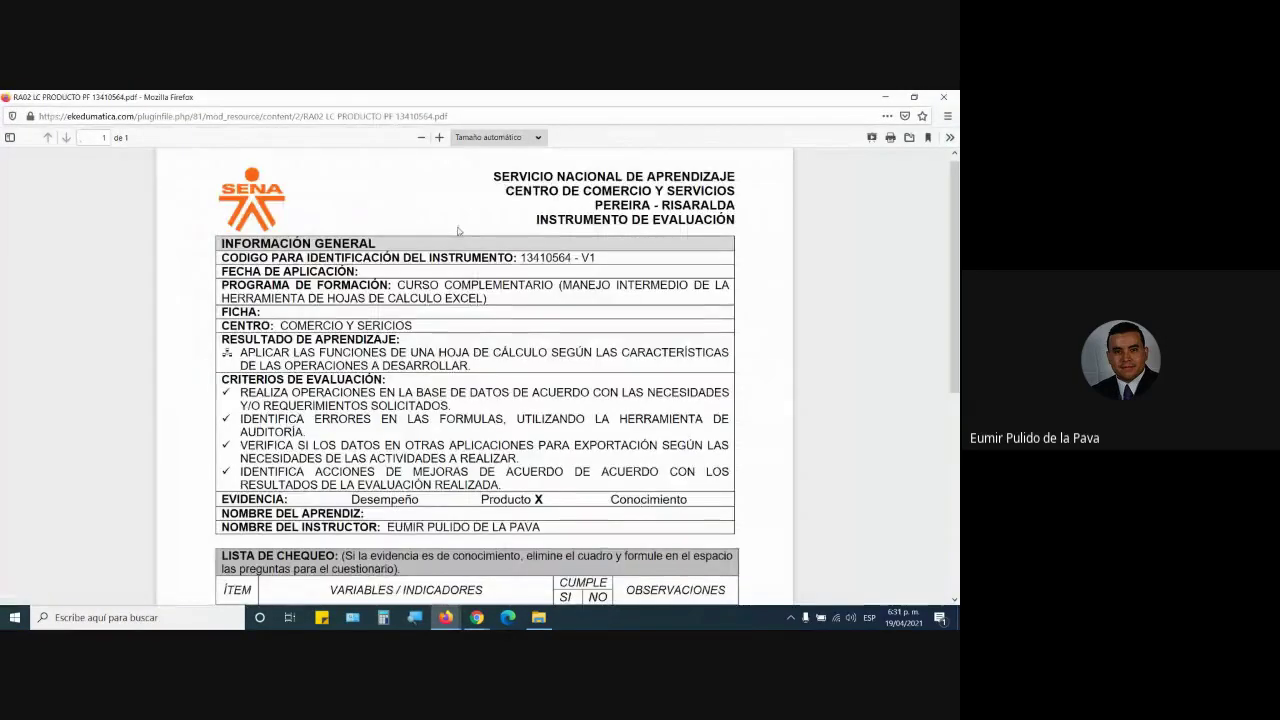
pyautogui.scroll(-10, 458, 231)
pyautogui.click(943, 97)
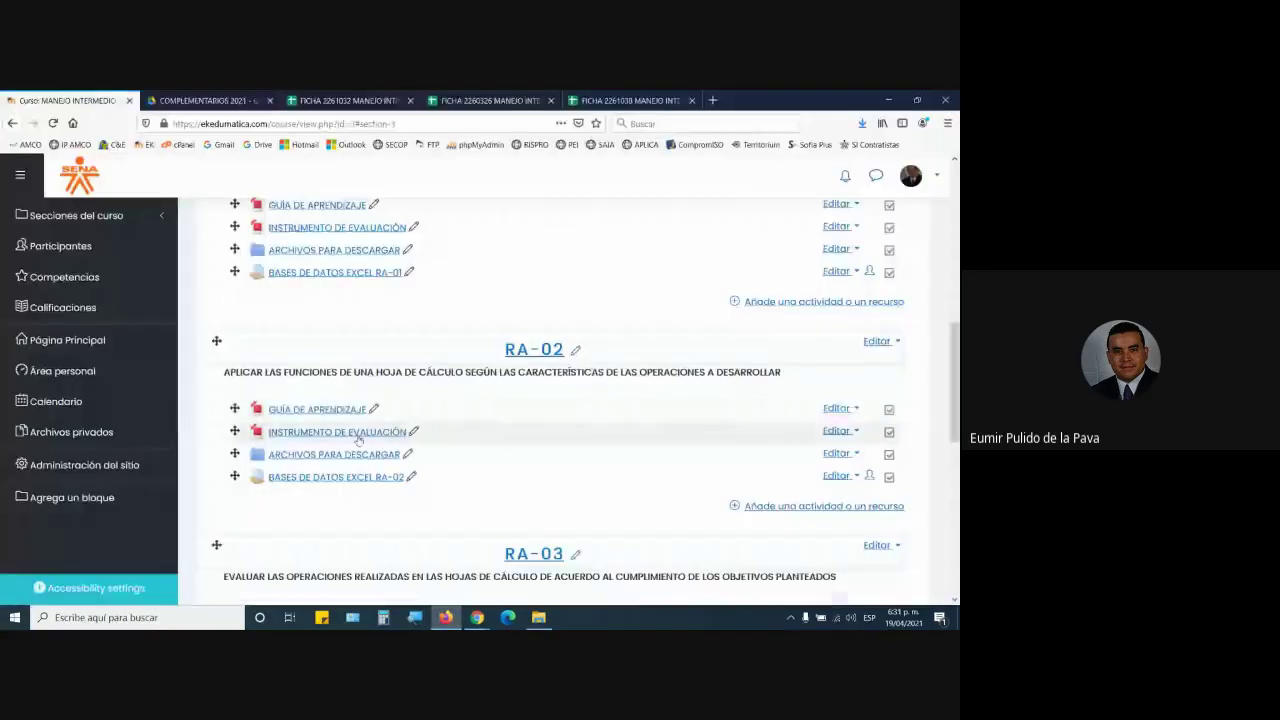
# Step: Open the RA-02 GUÍA DE APRENDIZAJE and look through its topics up to section I on Tablas
pyautogui.click(317, 409)
pyautogui.doubleClick(349, 104)
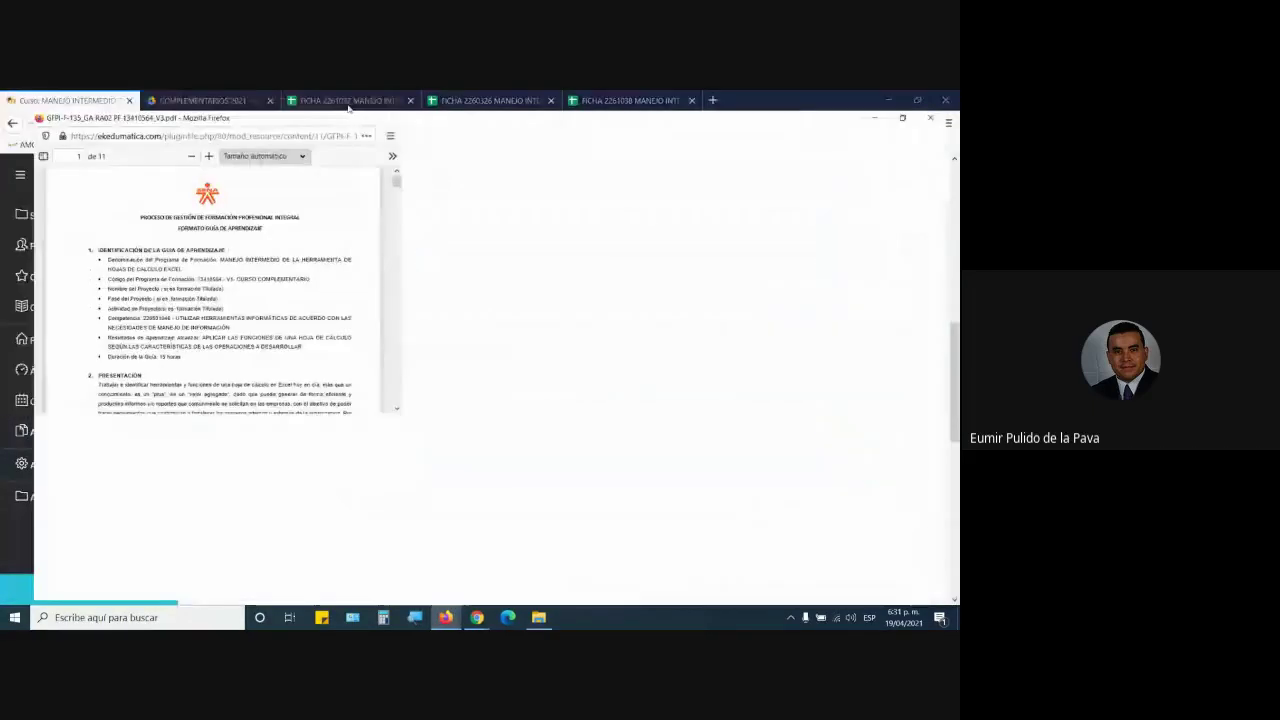
pyautogui.scroll(-20, 634, 414)
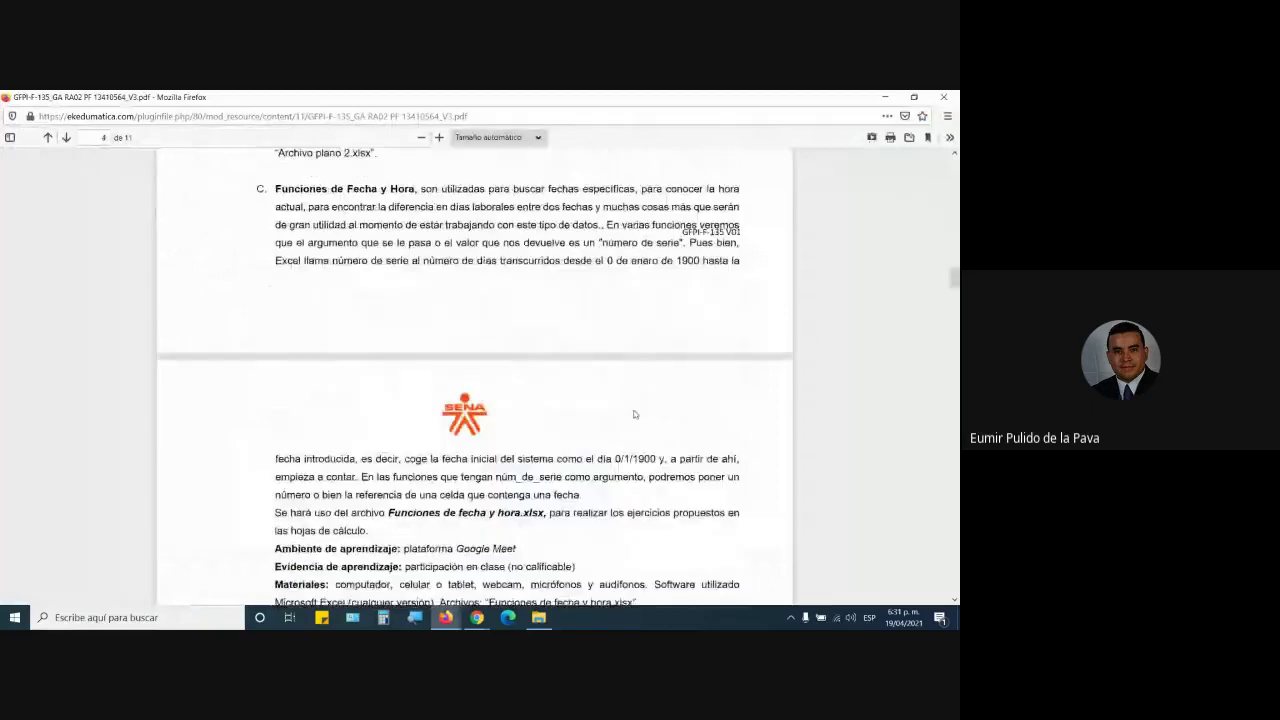
pyautogui.scroll(-6, 634, 414)
pyautogui.scroll(-15, 634, 414)
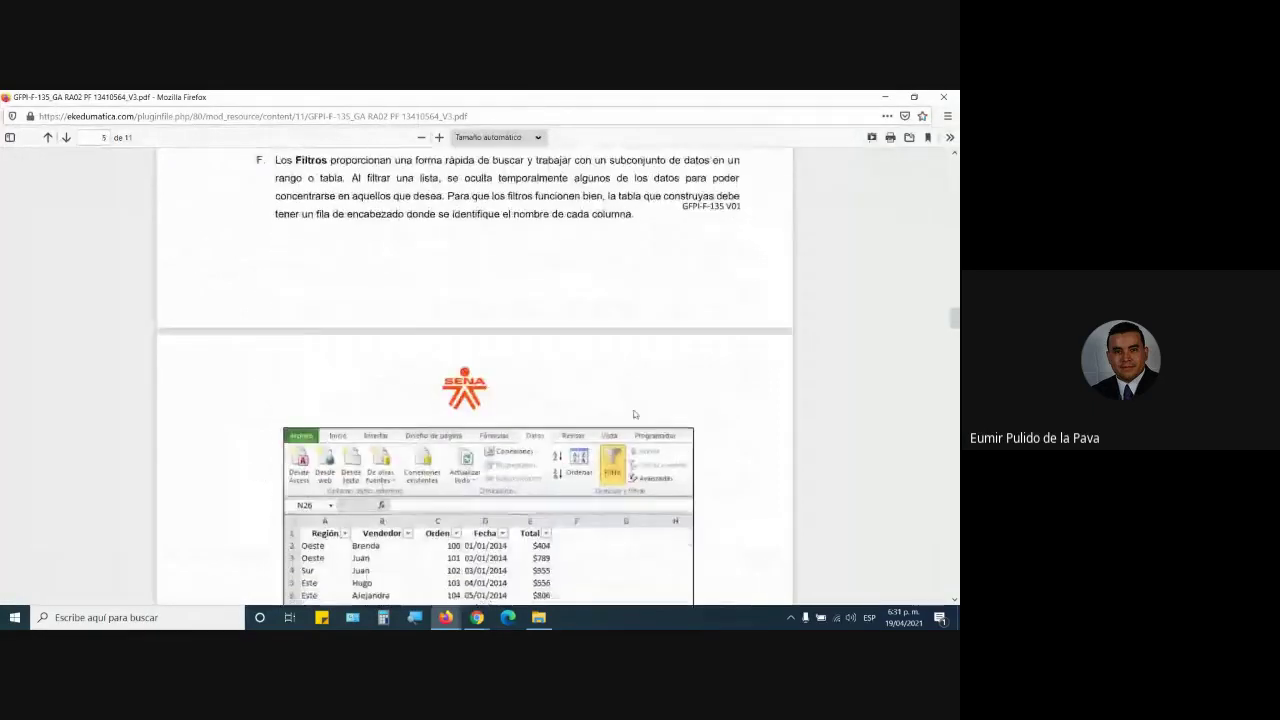
pyautogui.scroll(-5, 636, 416)
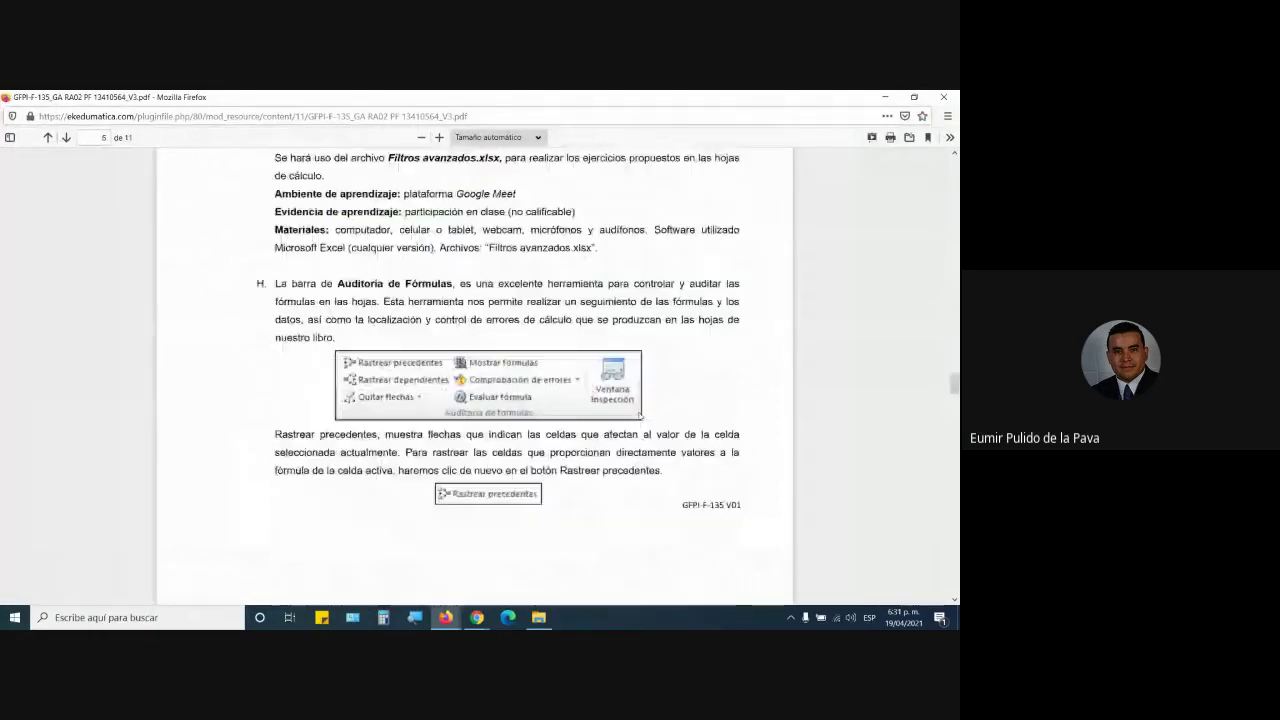
pyautogui.scroll(-20, 639, 416)
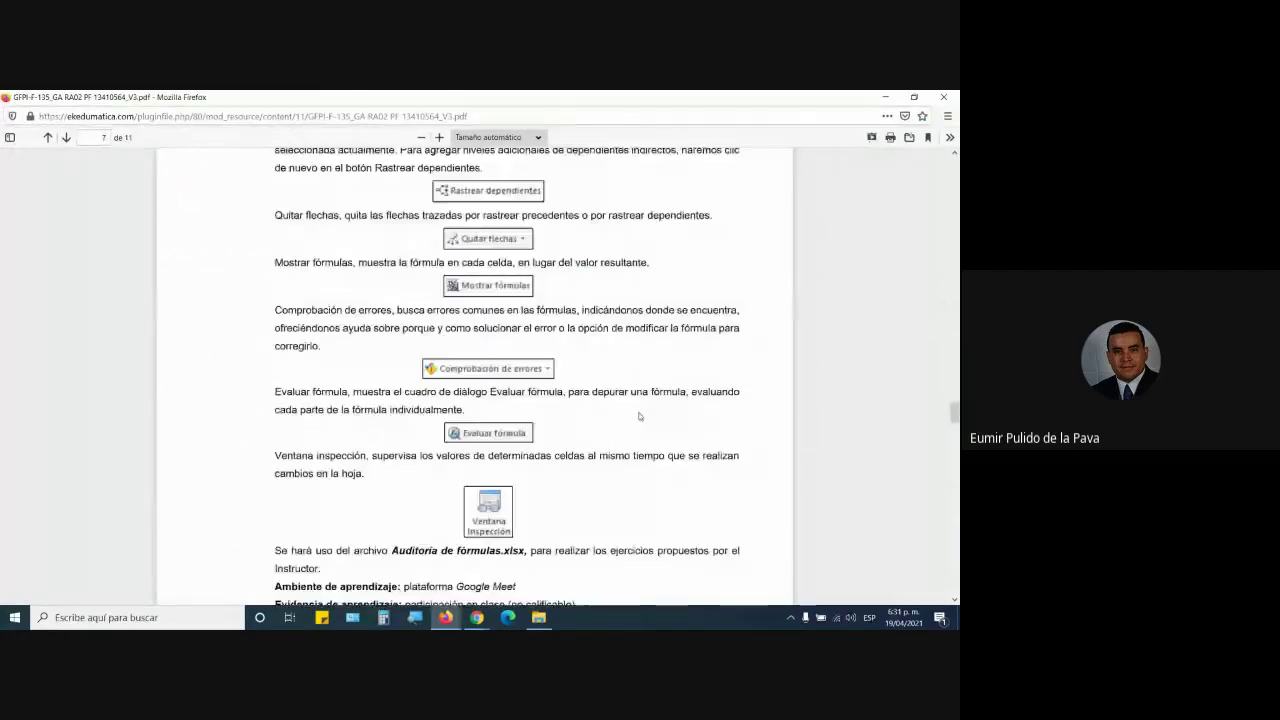
pyautogui.scroll(1, 647, 409)
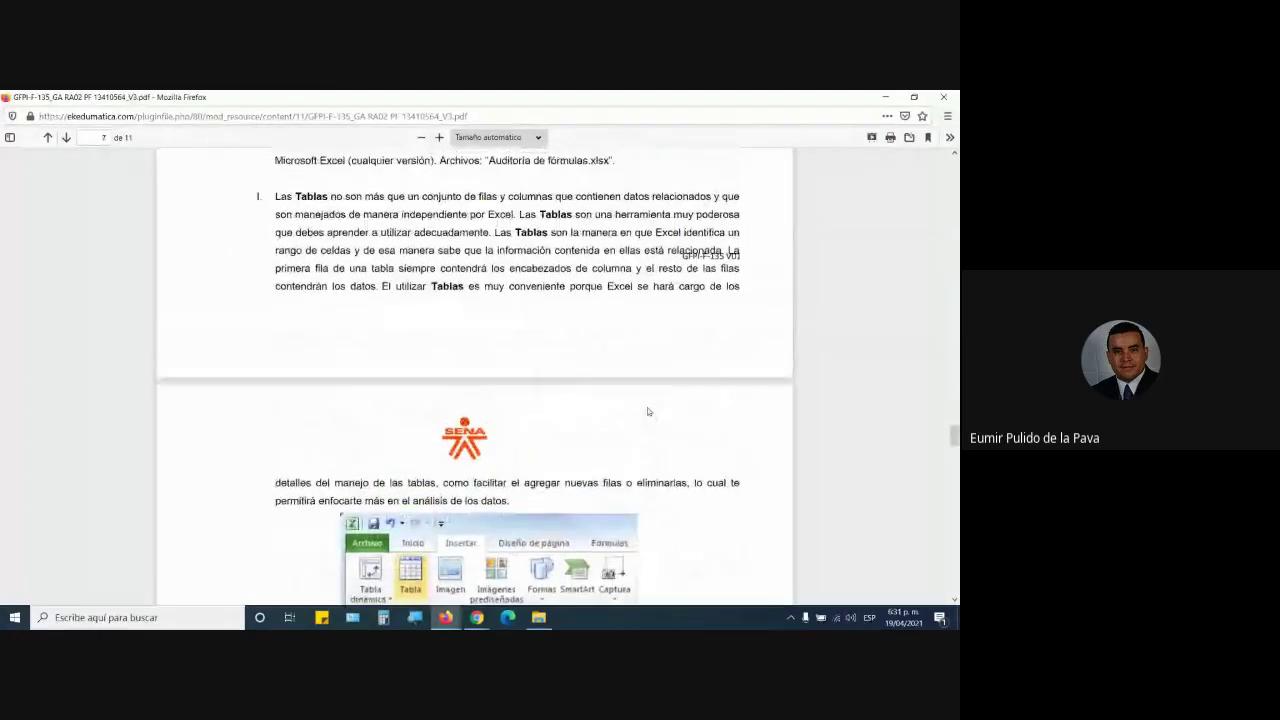
# Step: From the course page's RA-02 ARCHIVOS PARA DESCARGAR folder, open Tabla.xlsx in Excel and enable editing
pyautogui.moveTo(446, 617)
pyautogui.click(371, 560)
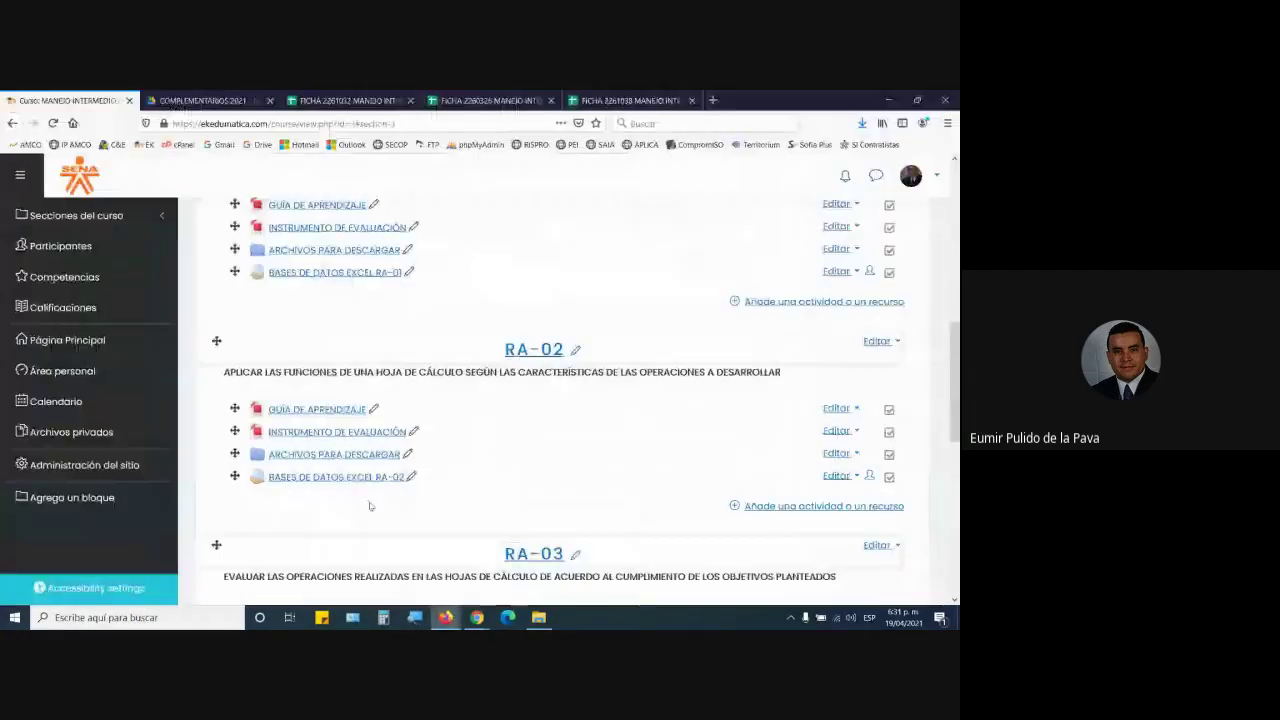
pyautogui.click(336, 457)
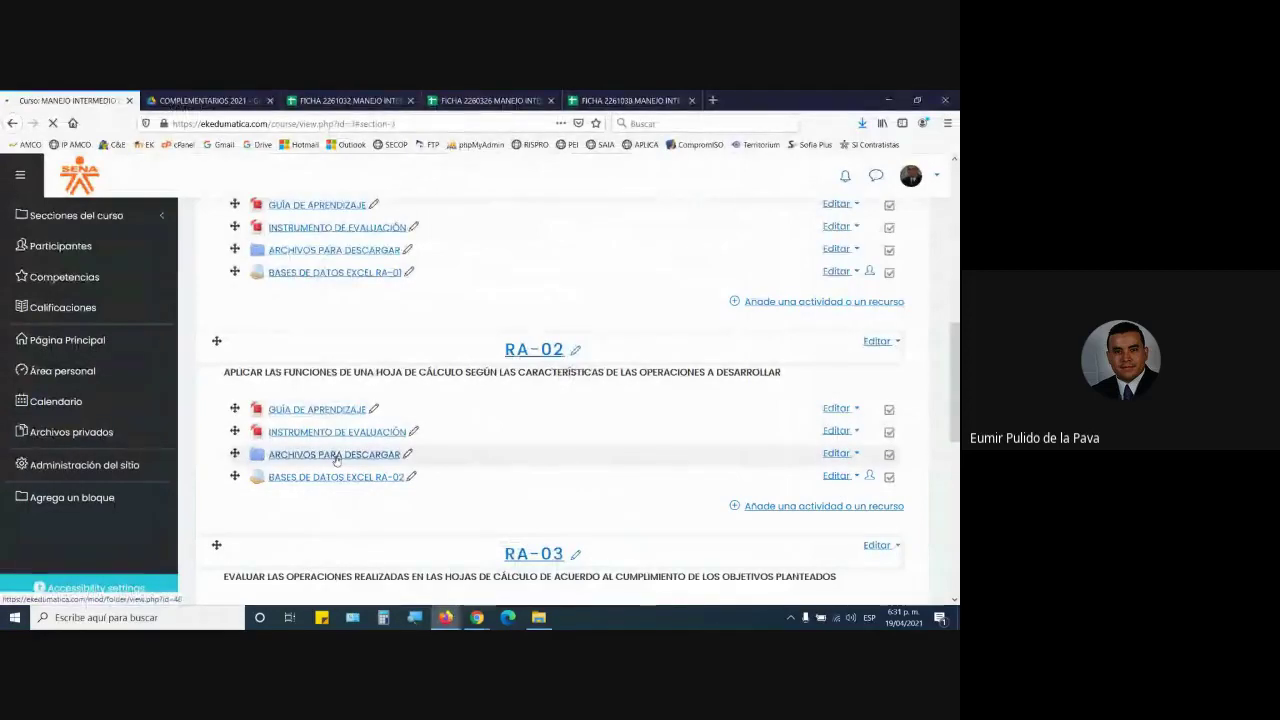
pyautogui.scroll(-10, 283, 393)
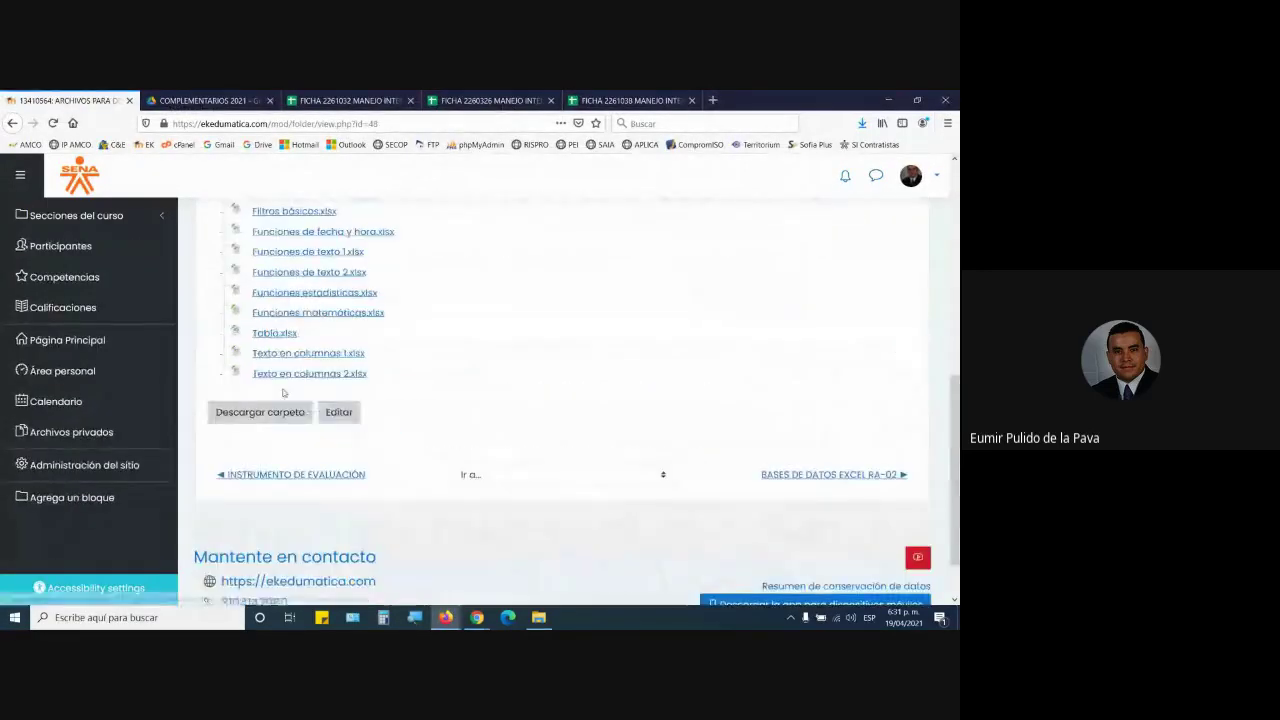
pyautogui.click(274, 333)
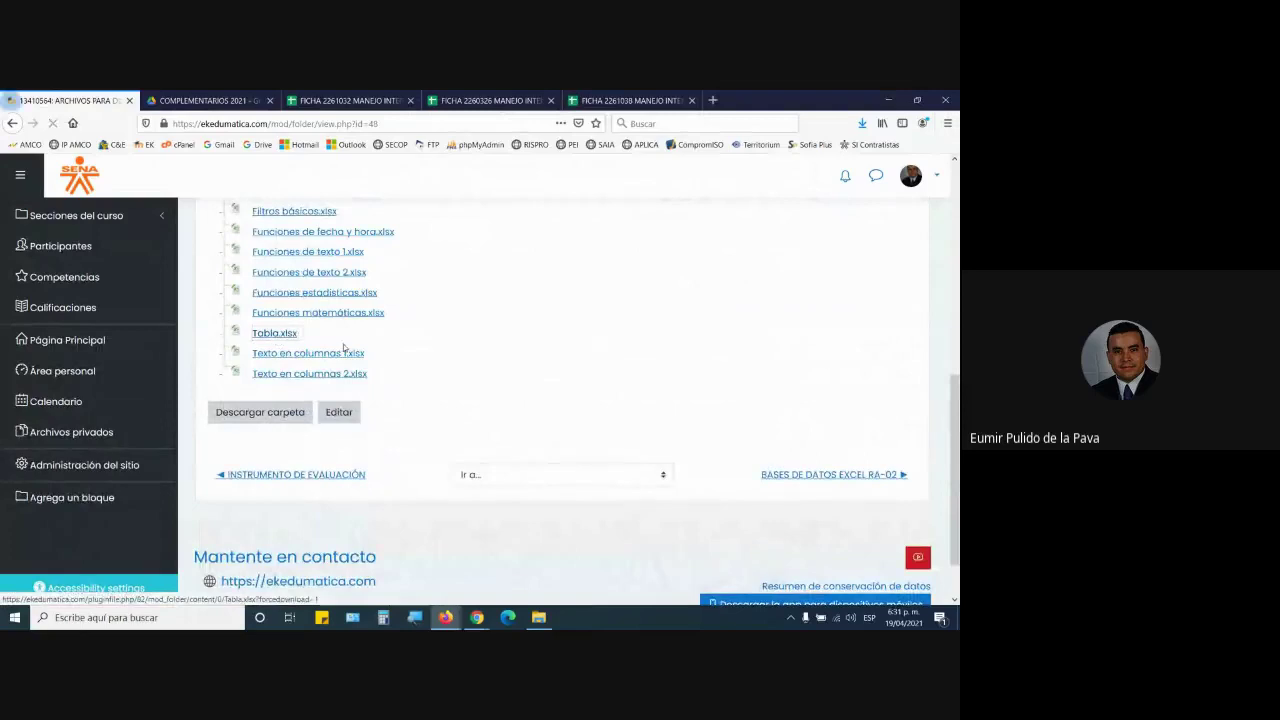
pyautogui.click(528, 468)
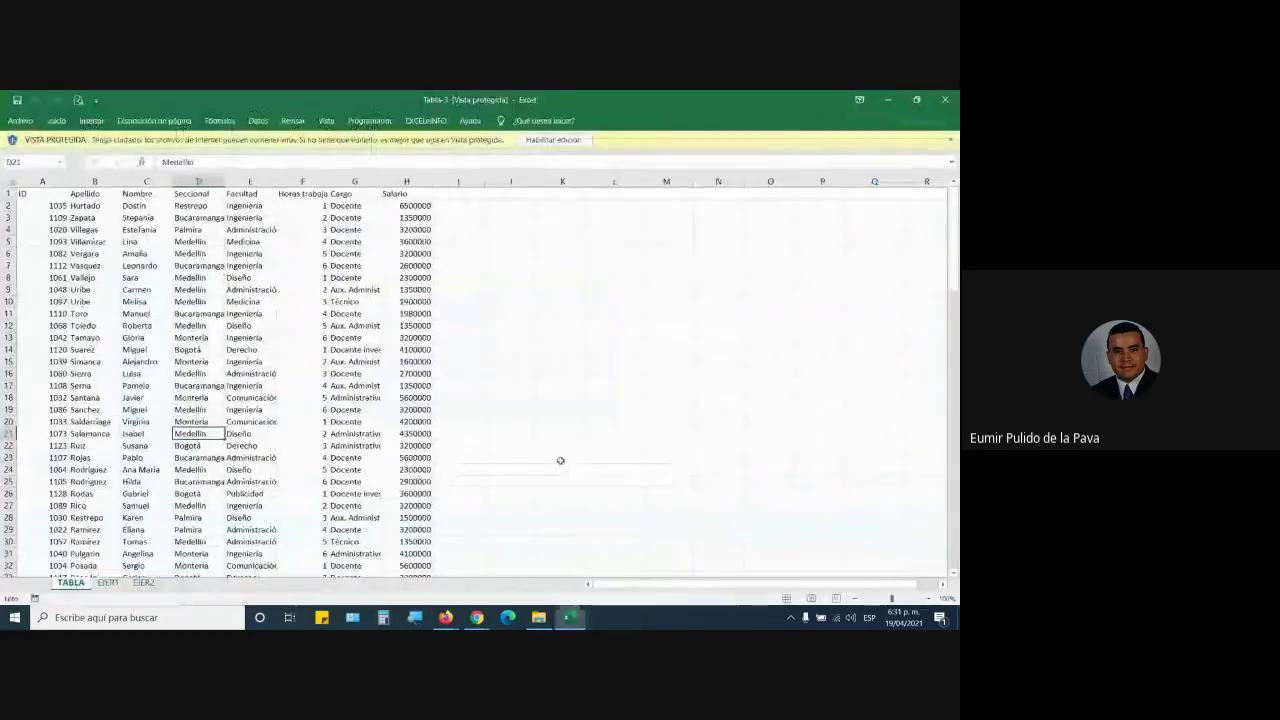
pyautogui.click(553, 139)
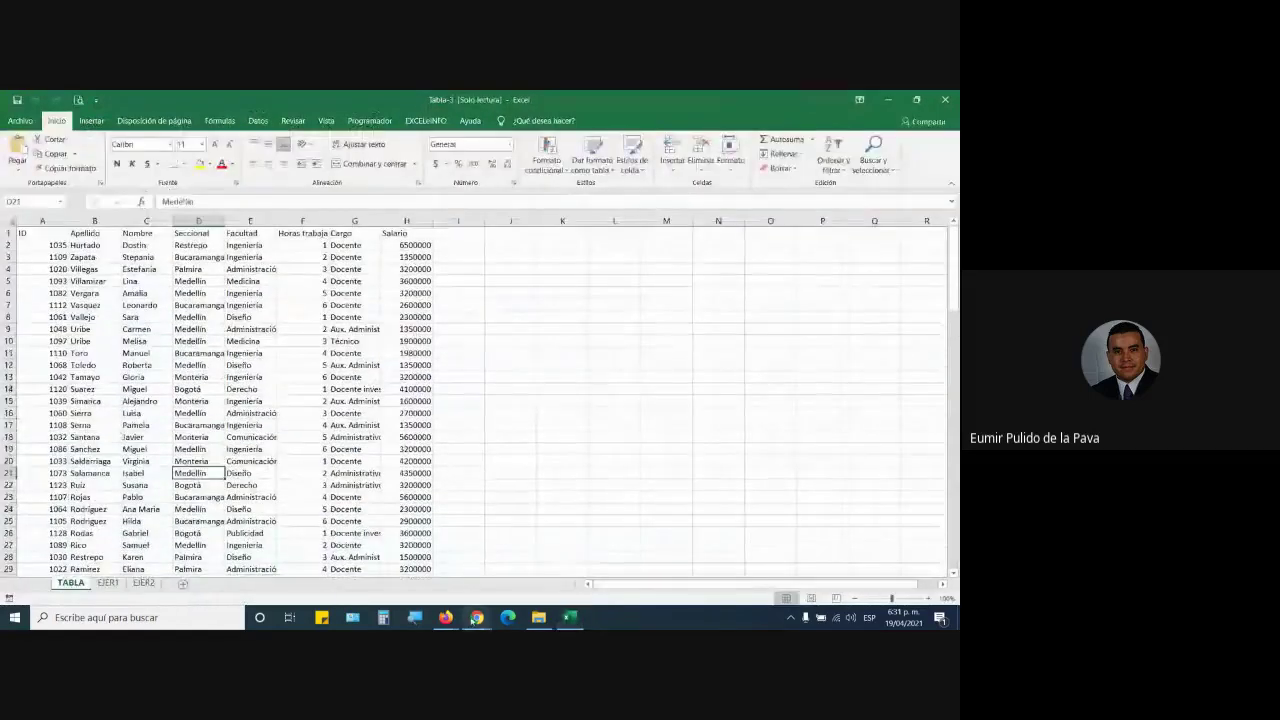
# Step: Check the participants and chat in the Google Meet window, then return to the Excel workbook
pyautogui.moveTo(476, 617)
pyautogui.click(410, 555)
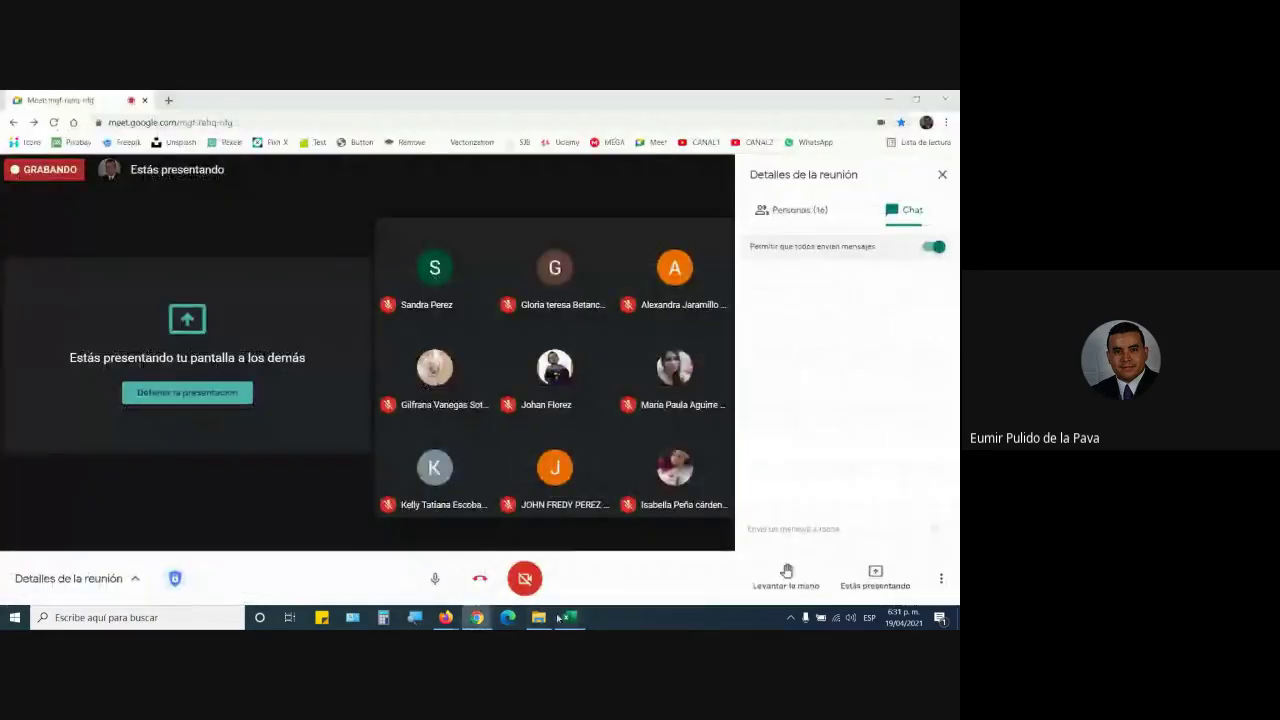
pyautogui.click(559, 617)
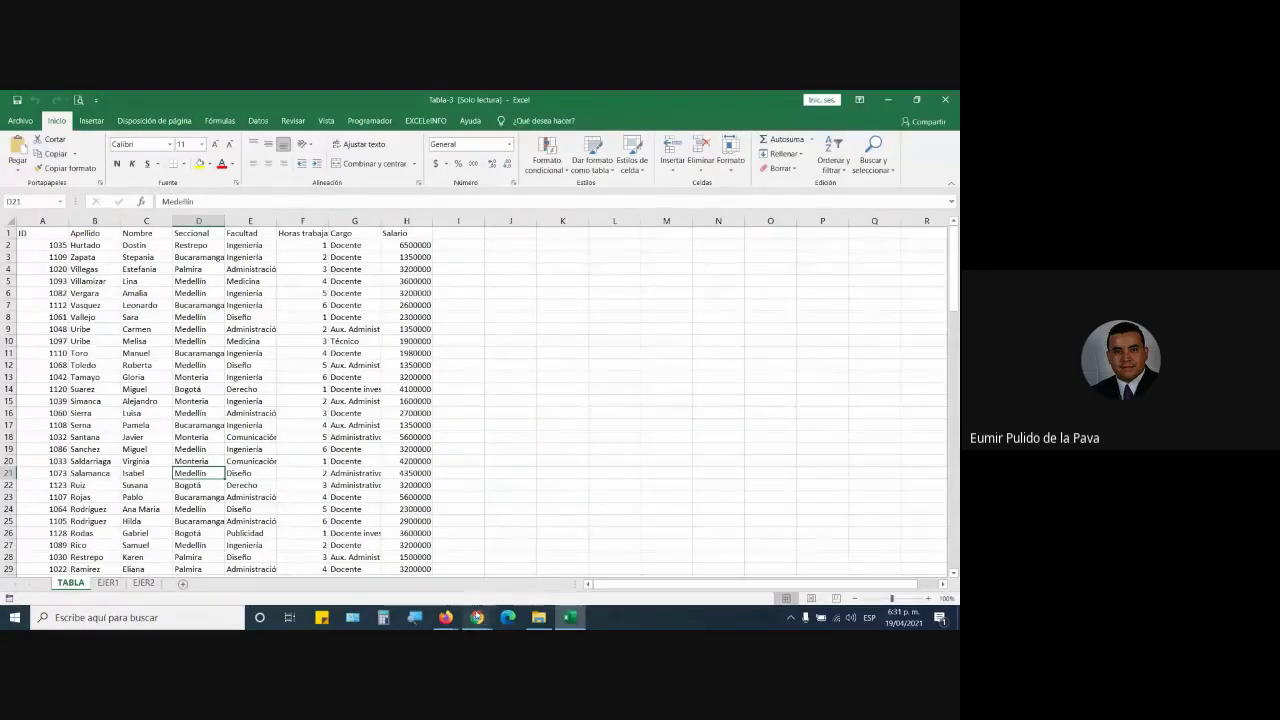
pyautogui.click(477, 617)
pyautogui.click(610, 245)
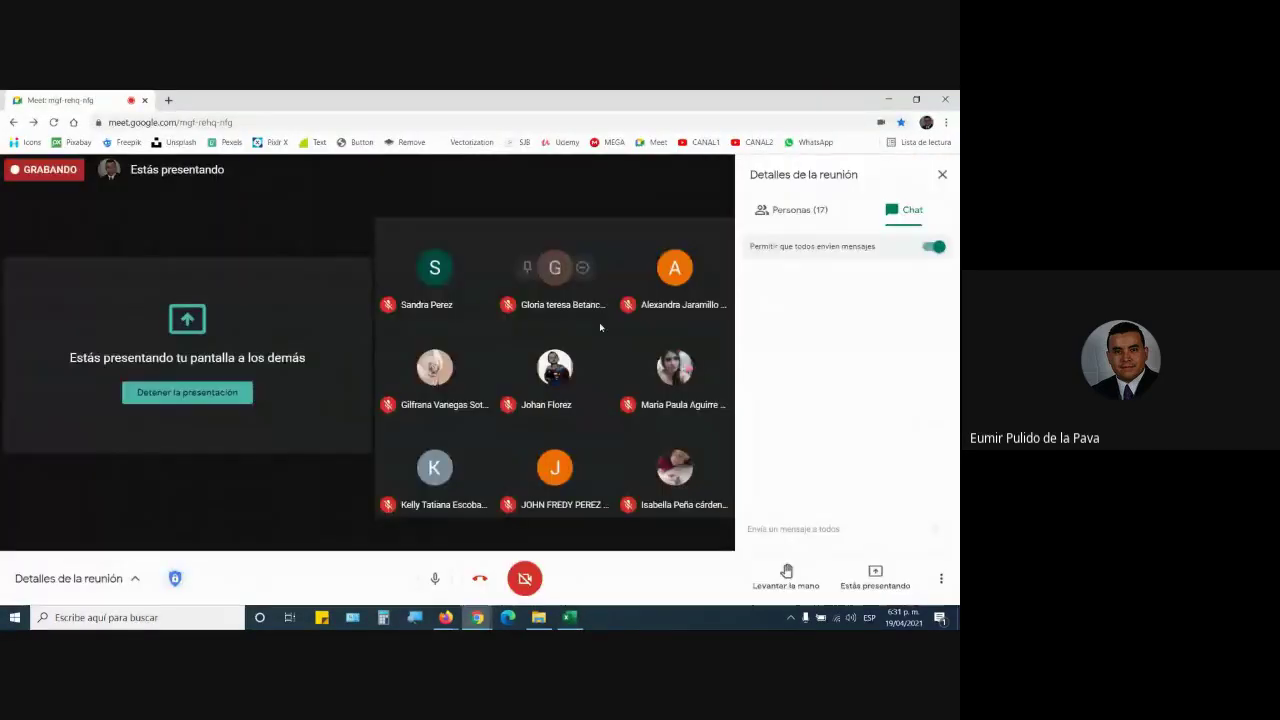
pyautogui.click(577, 613)
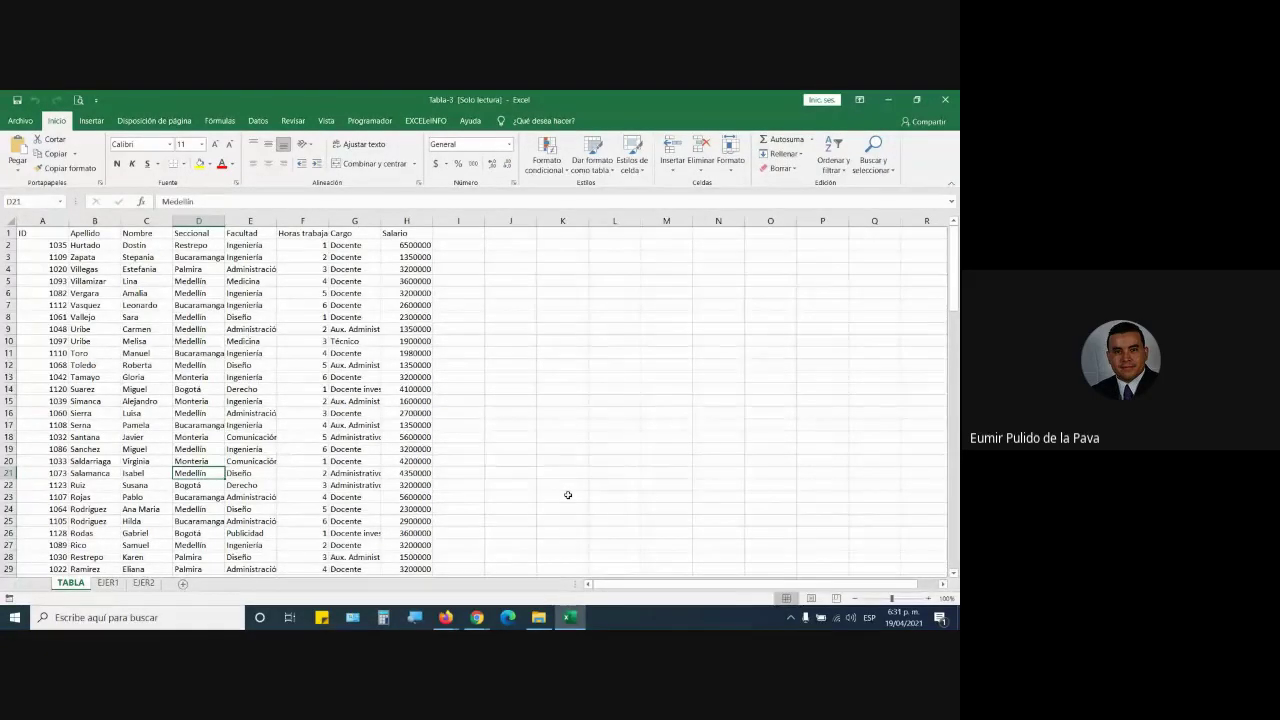
# Step: Enter the note "1. Tabla se organiza con diseño (bordes, colores)" in cell J3 of the TABLA sheet
pyautogui.click(523, 256)
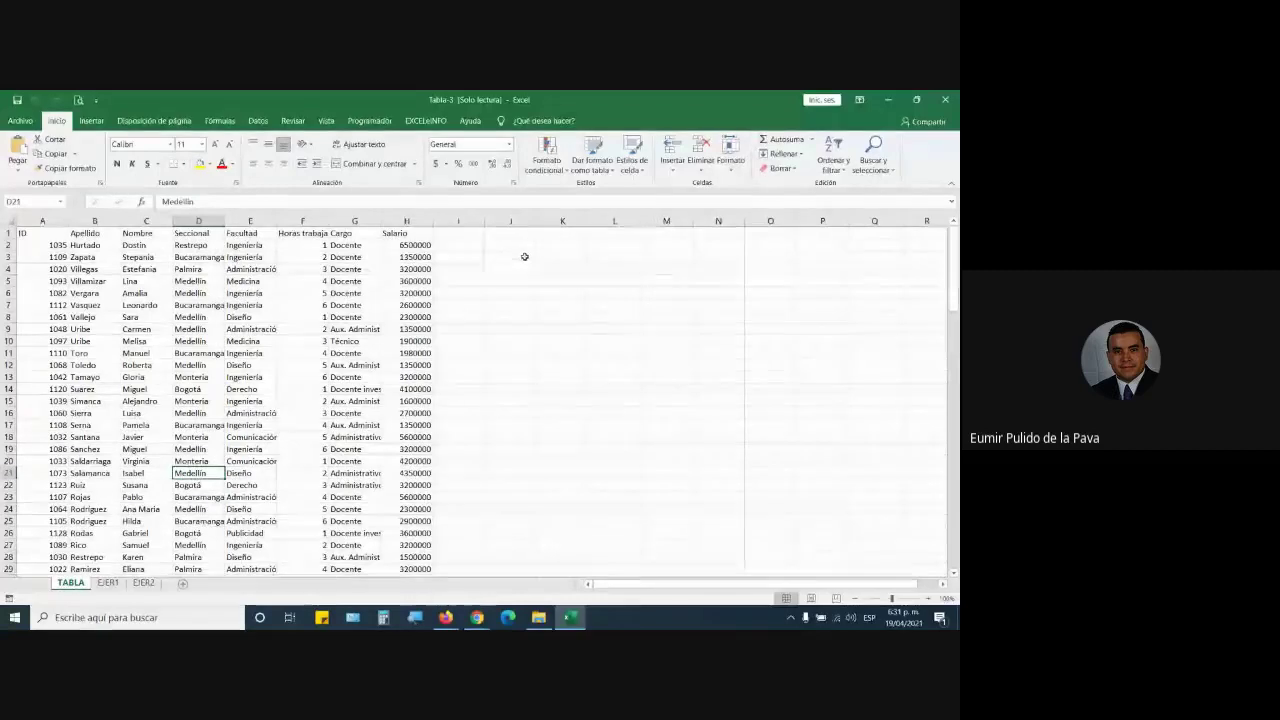
pyautogui.write('1')
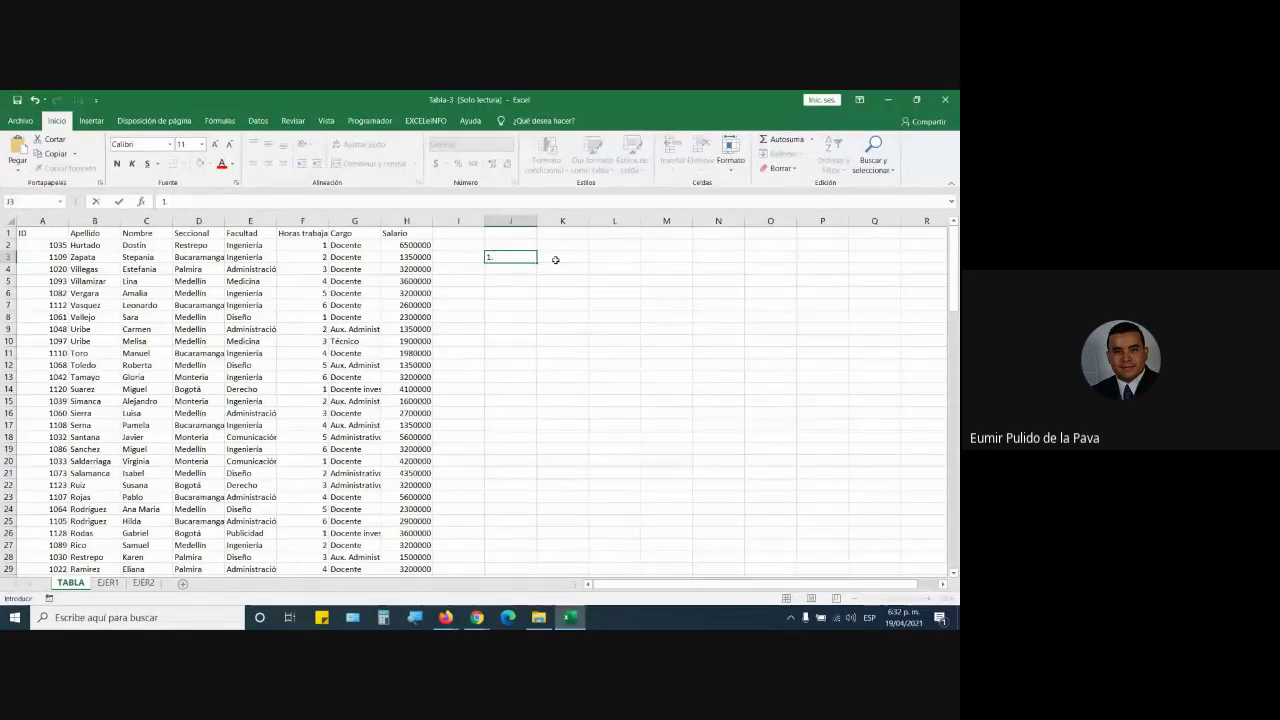
pyautogui.write('. Tabla se')
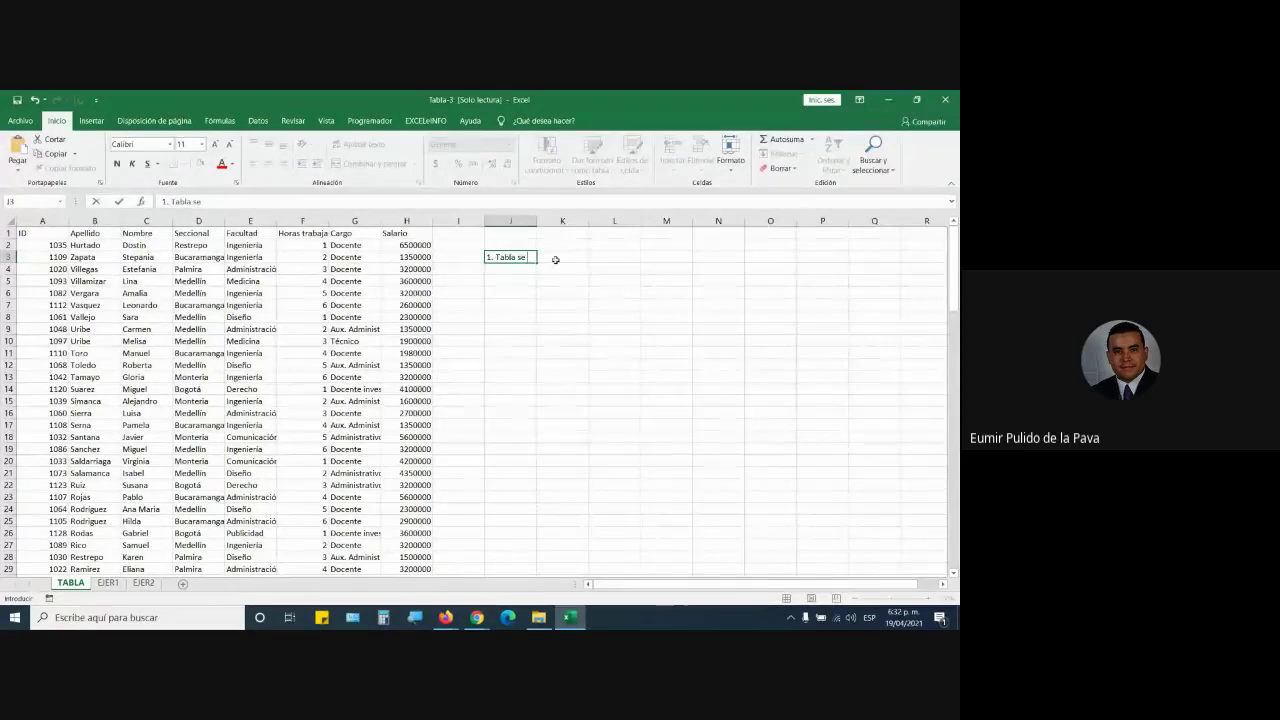
pyautogui.write(' organiza co')
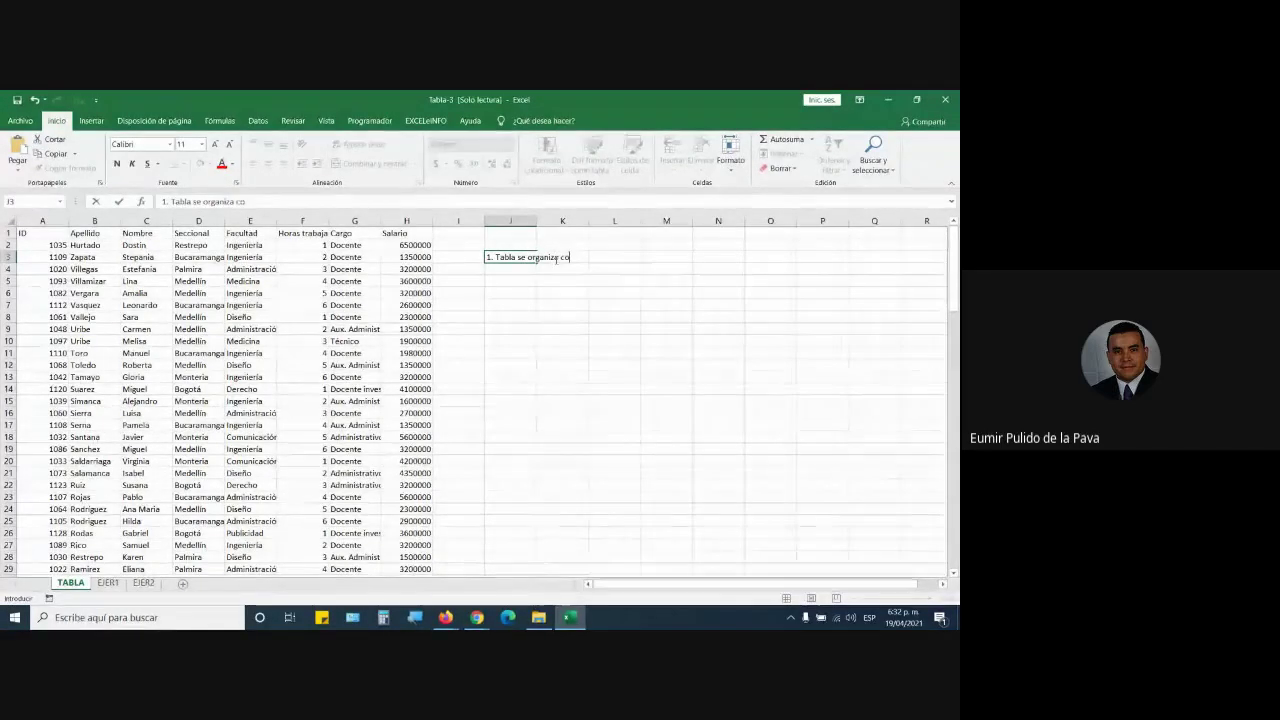
pyautogui.write('n diseño')
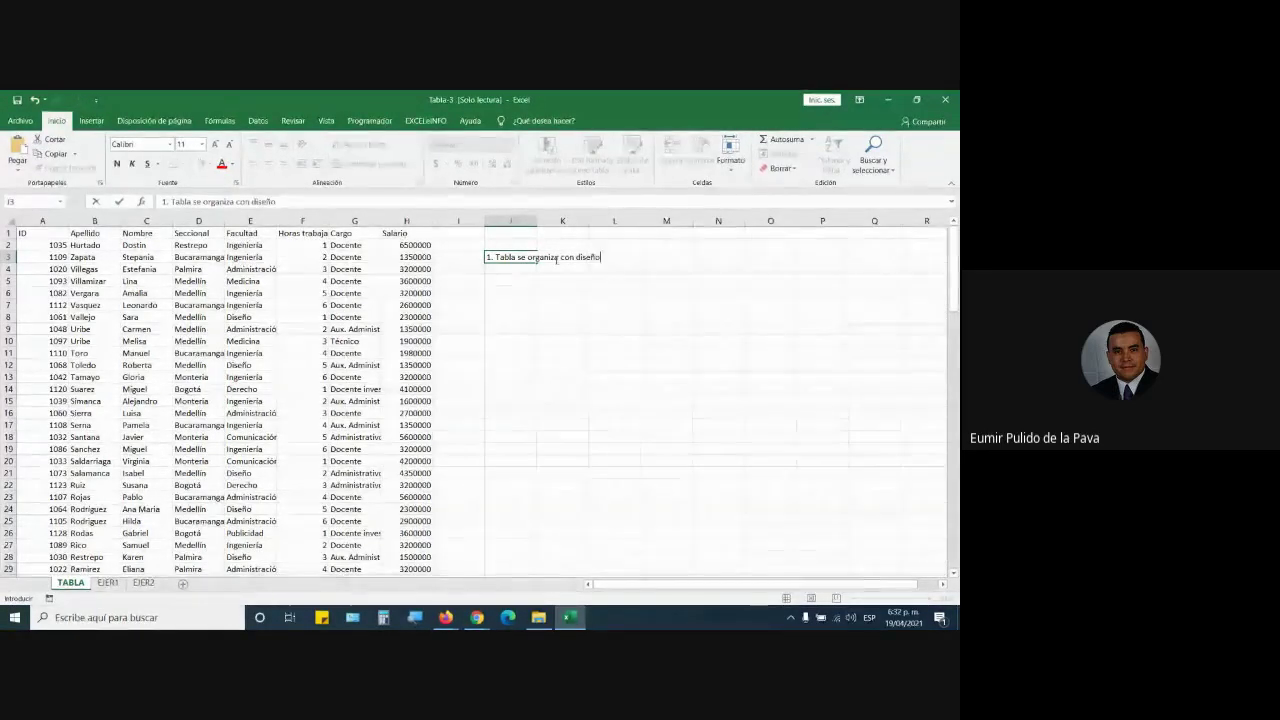
pyautogui.write(' (borde ')
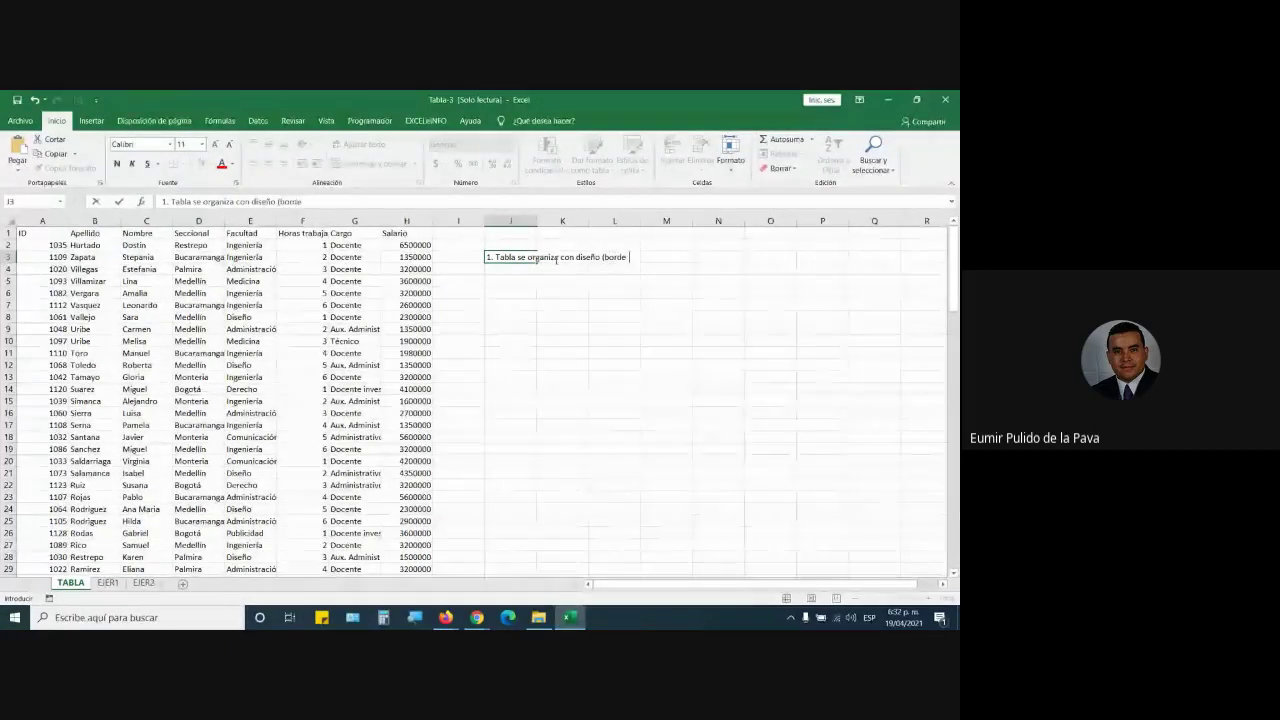
pyautogui.write('s, colo')
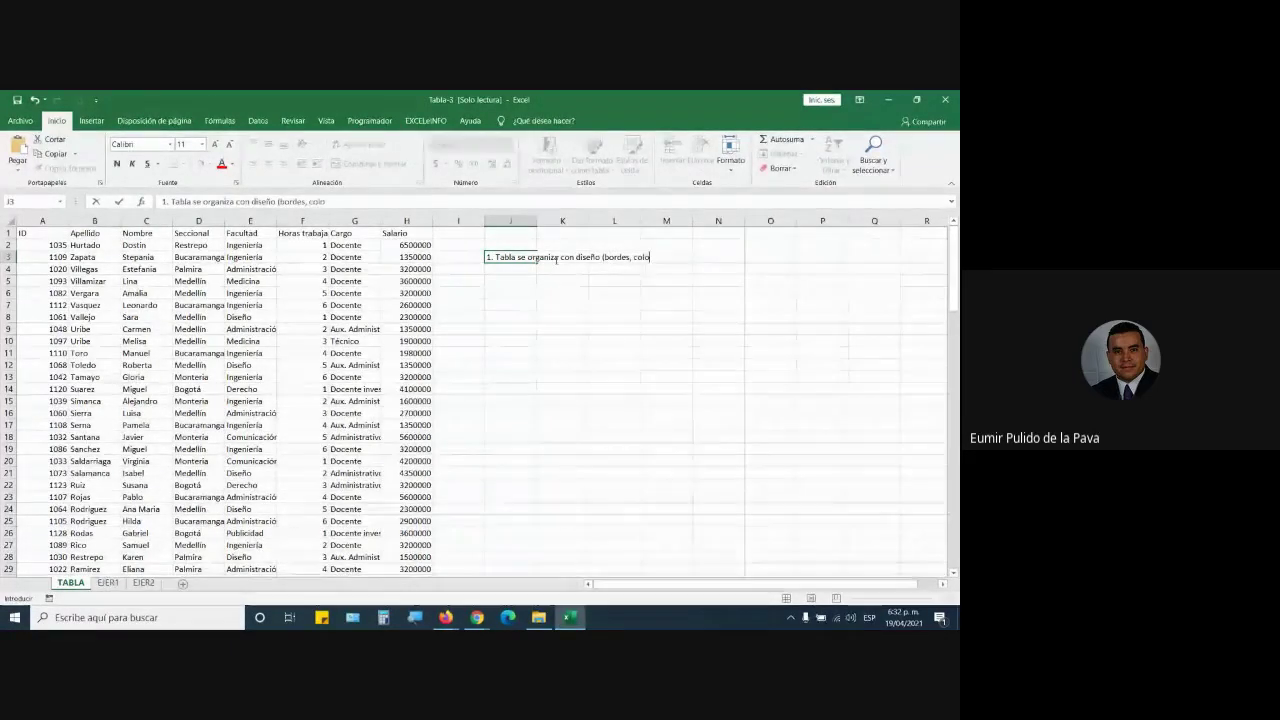
pyautogui.write('res)')
pyautogui.press('Return')
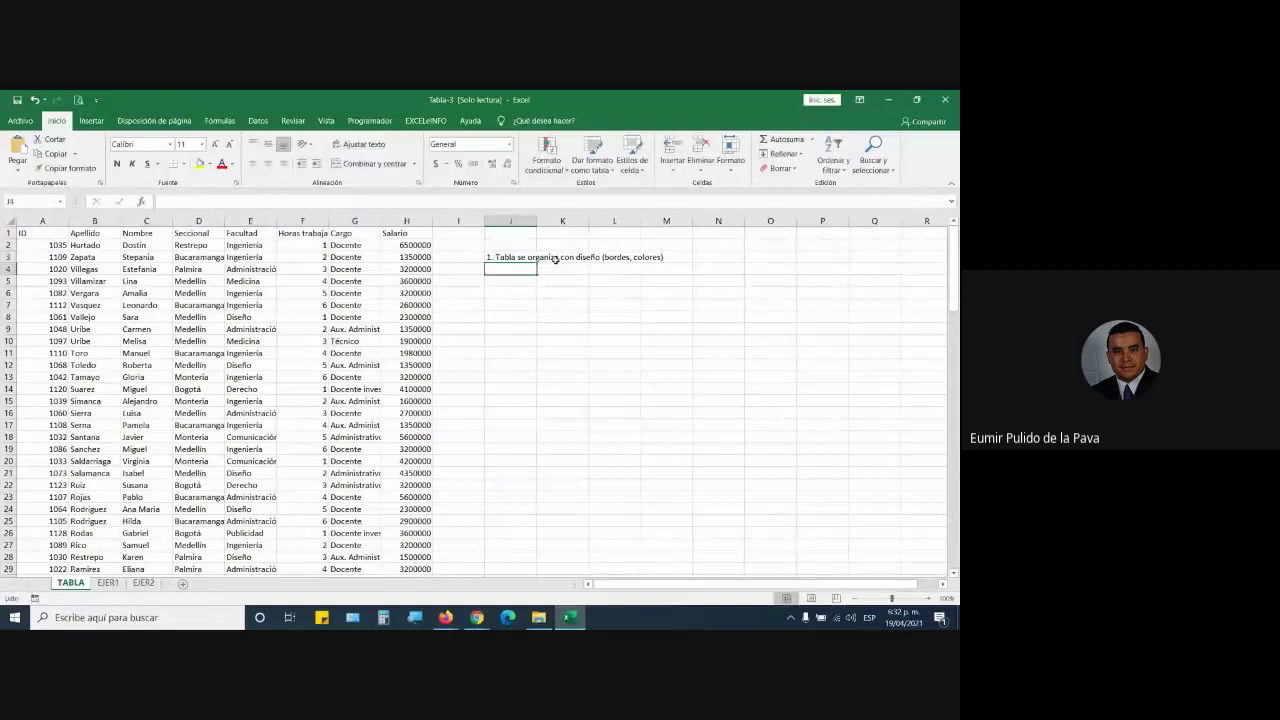
# Step: Glance at the Google Meet window, return to Excel, and enter "2. Tuviera activo los filtros" in cell J4
pyautogui.hotkey('alt', 'Tab')
pyautogui.click(609, 245)
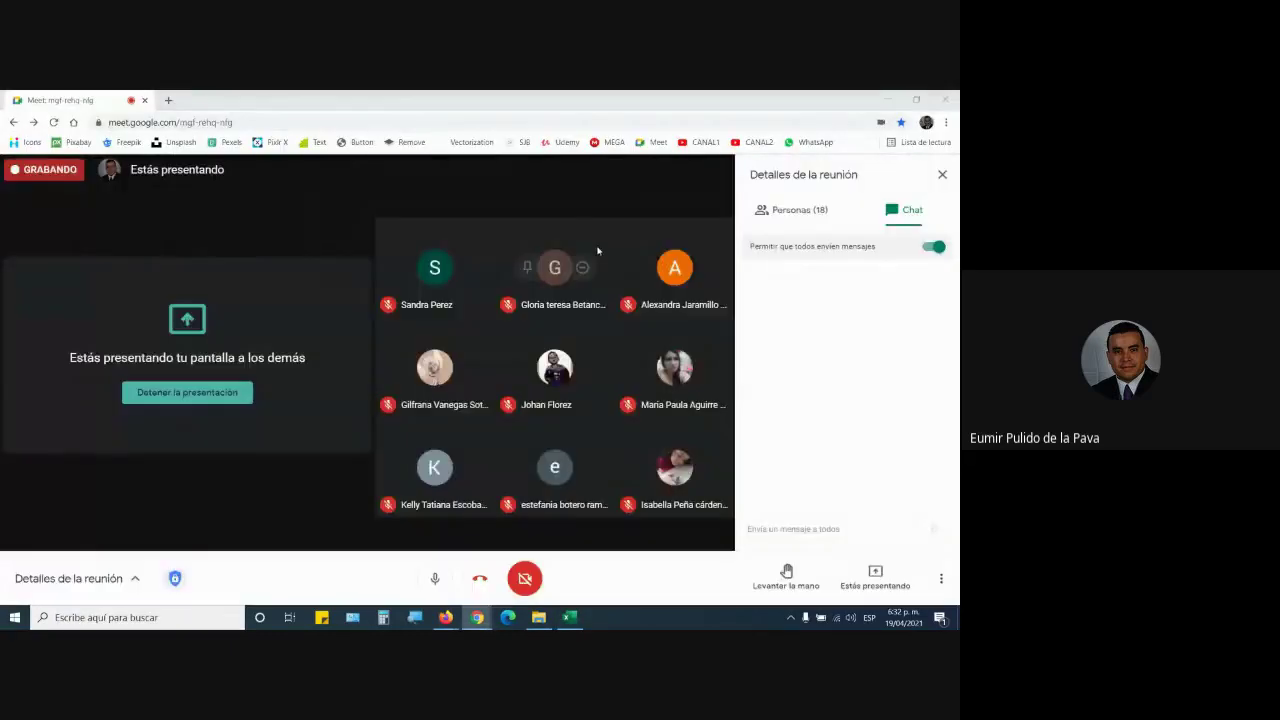
pyautogui.hotkey('alt', 'Tab')
pyautogui.write('2.')
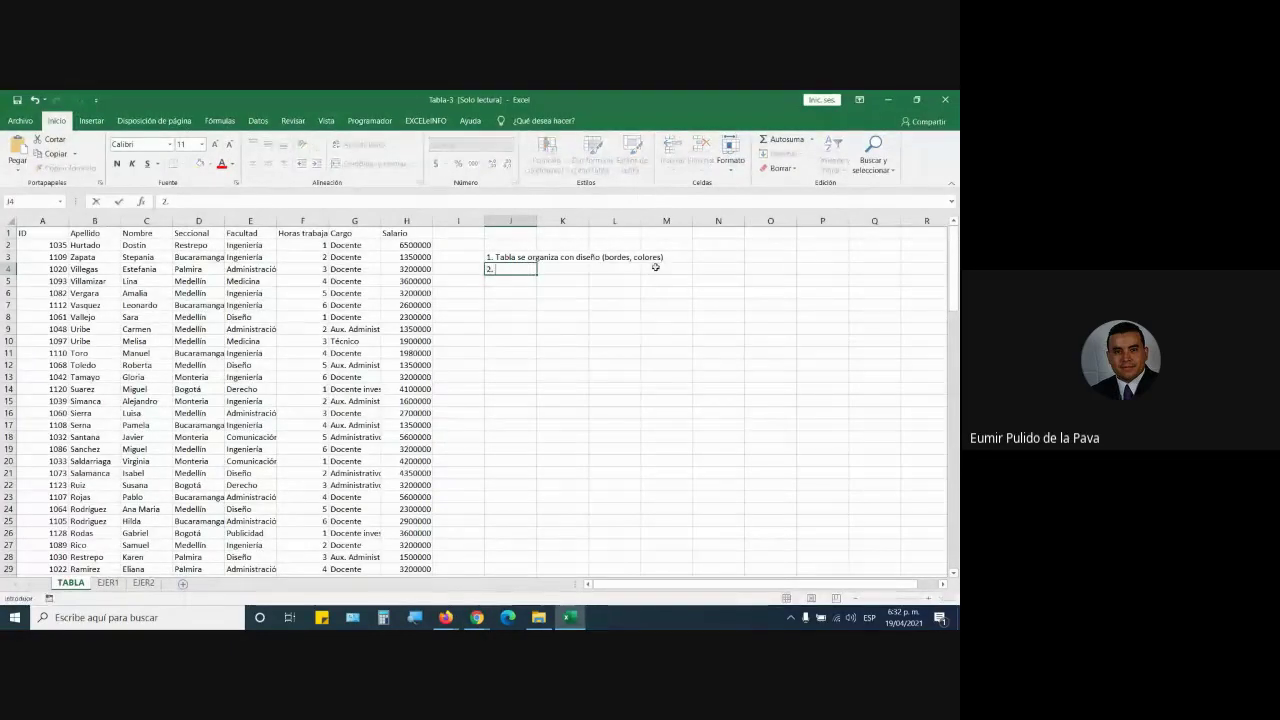
pyautogui.write(' Tuviera act')
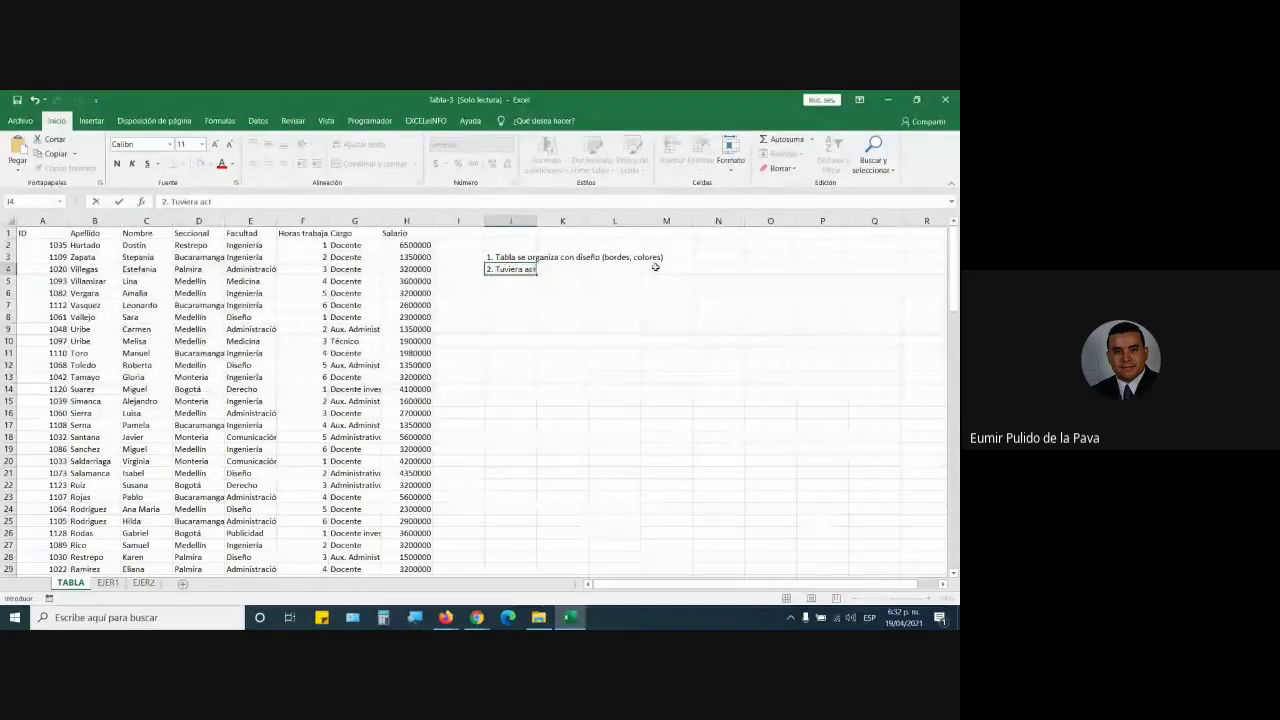
pyautogui.write('ivo los fi')
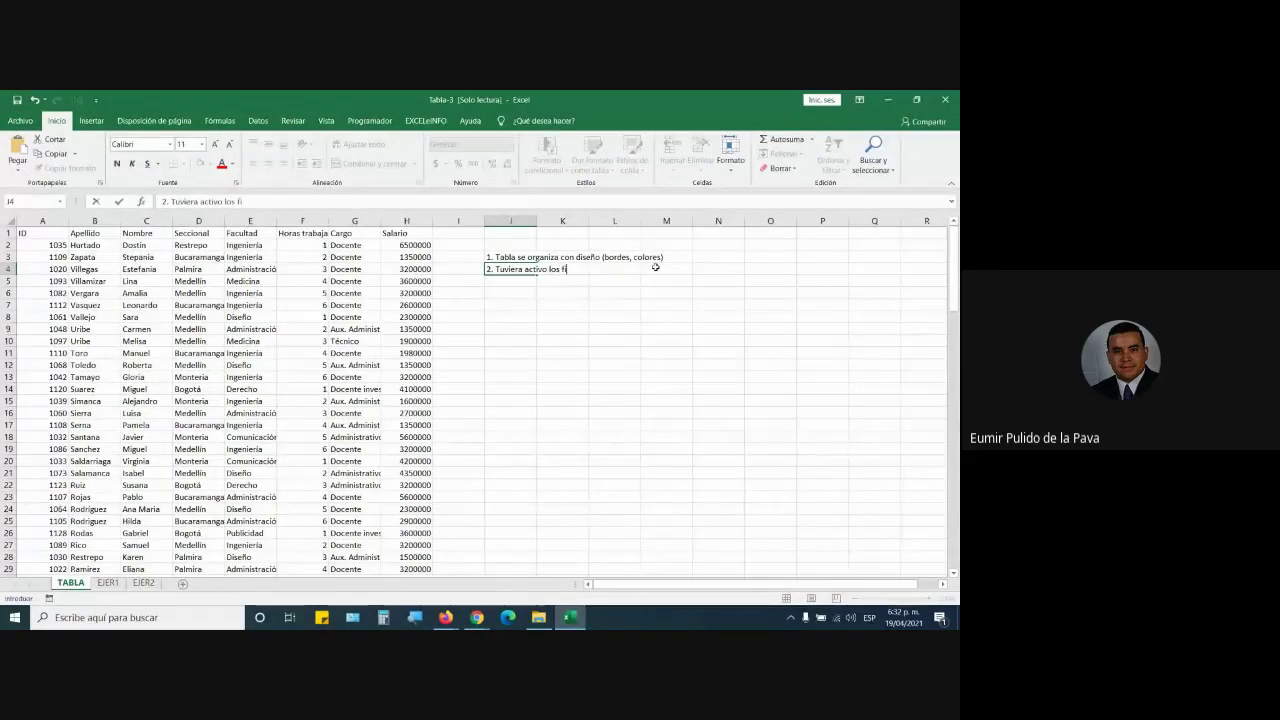
pyautogui.write('ltros')
pyautogui.press('Return')
# Step: Enter the note "3. Que se utilizara una función para totalizar el pago de salarios" in cell J5
pyautogui.write('3.')
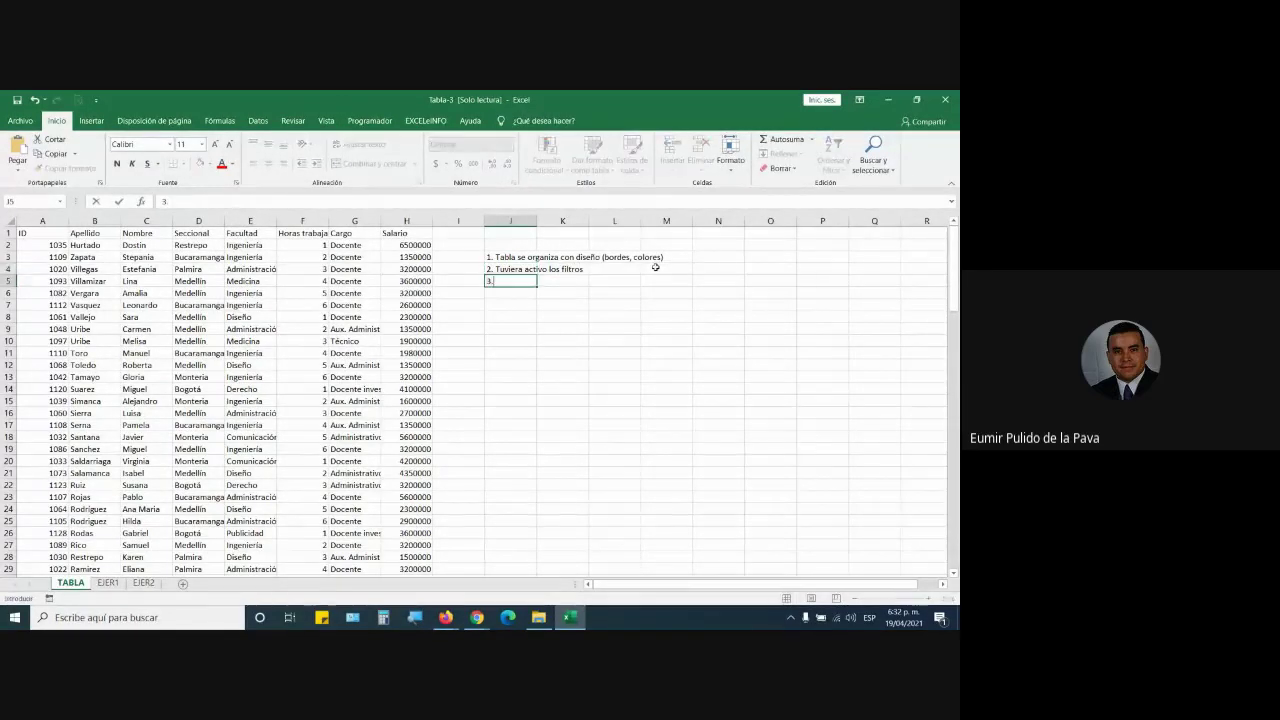
pyautogui.write(' Que se utilizara')
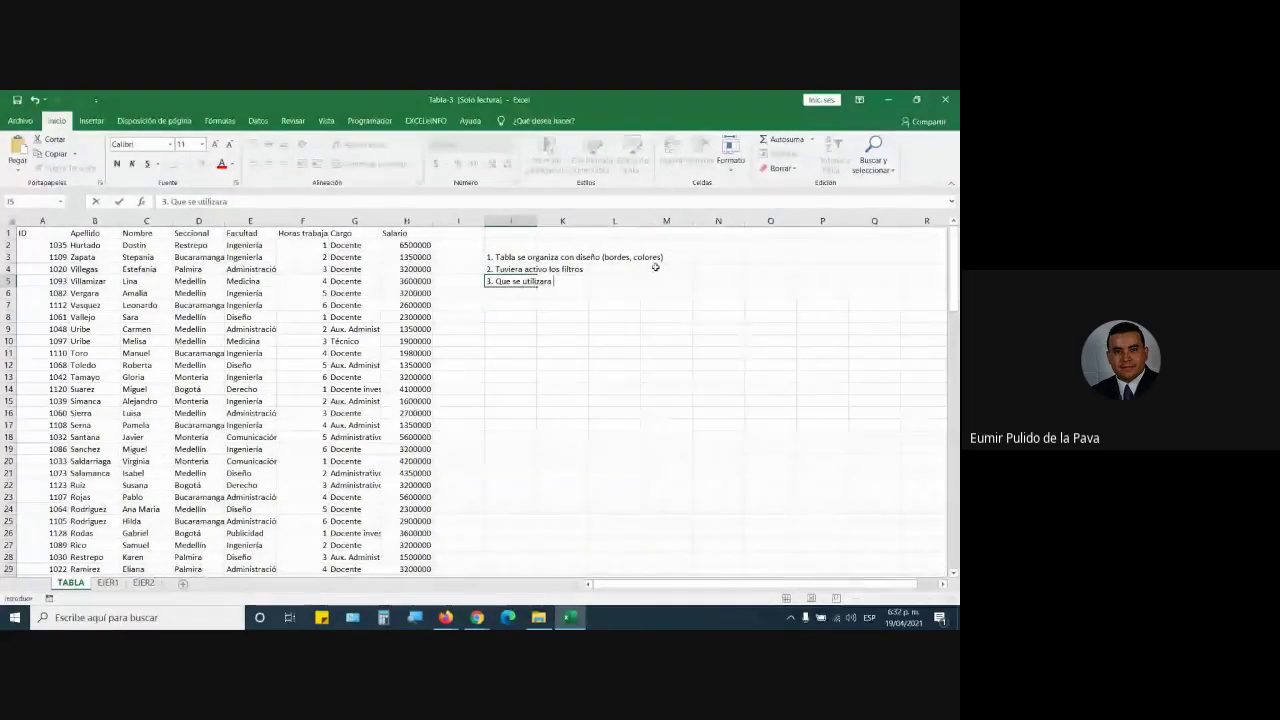
pyautogui.write(' una funció')
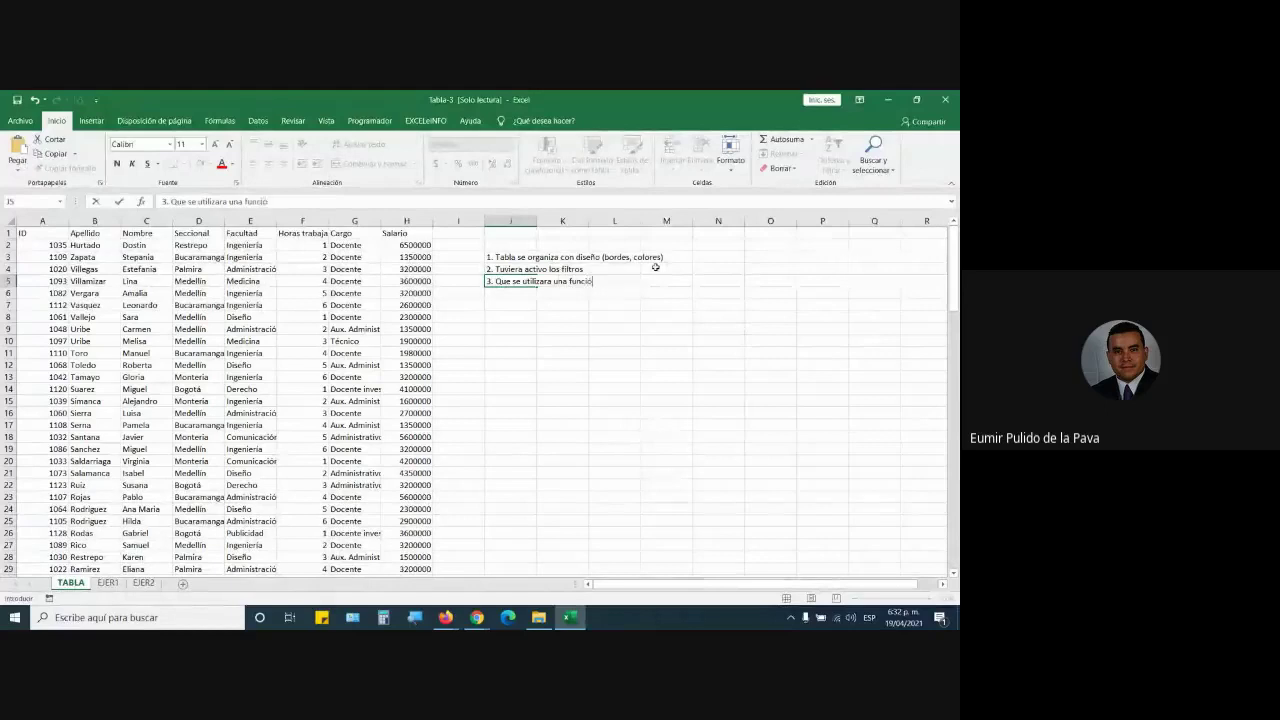
pyautogui.write('n para totaliz')
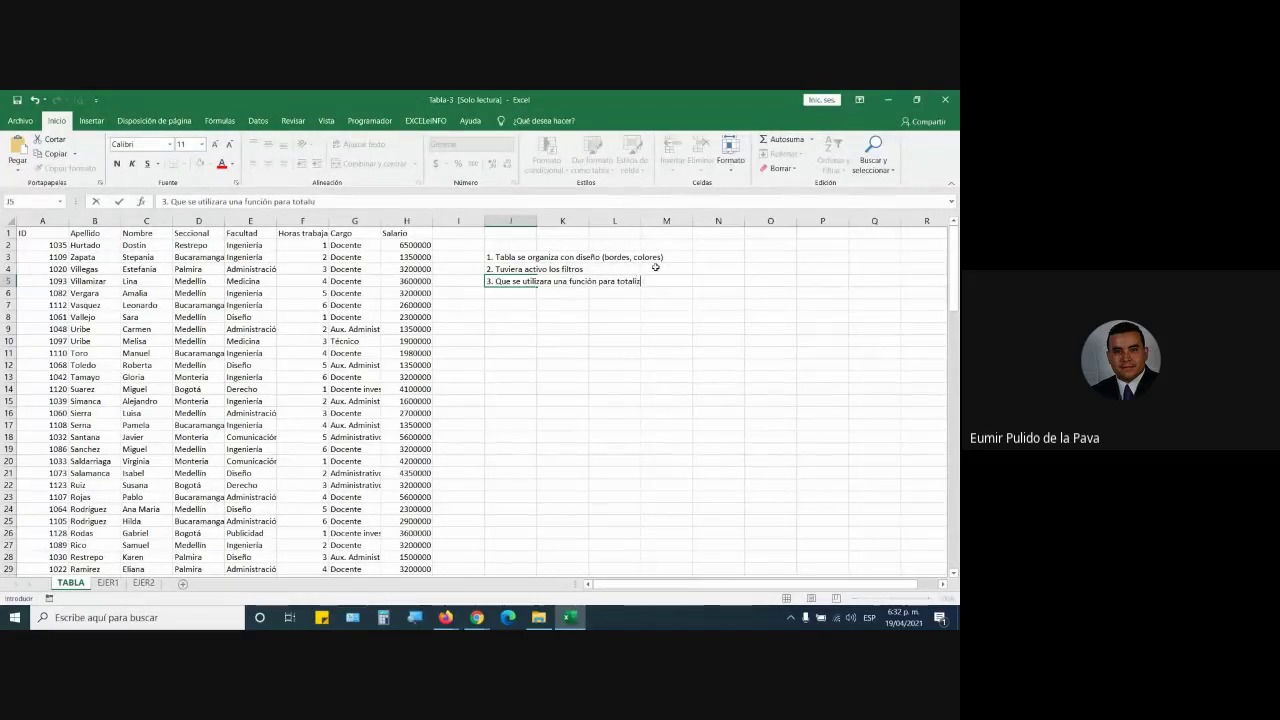
pyautogui.write('ar el pago de salario')
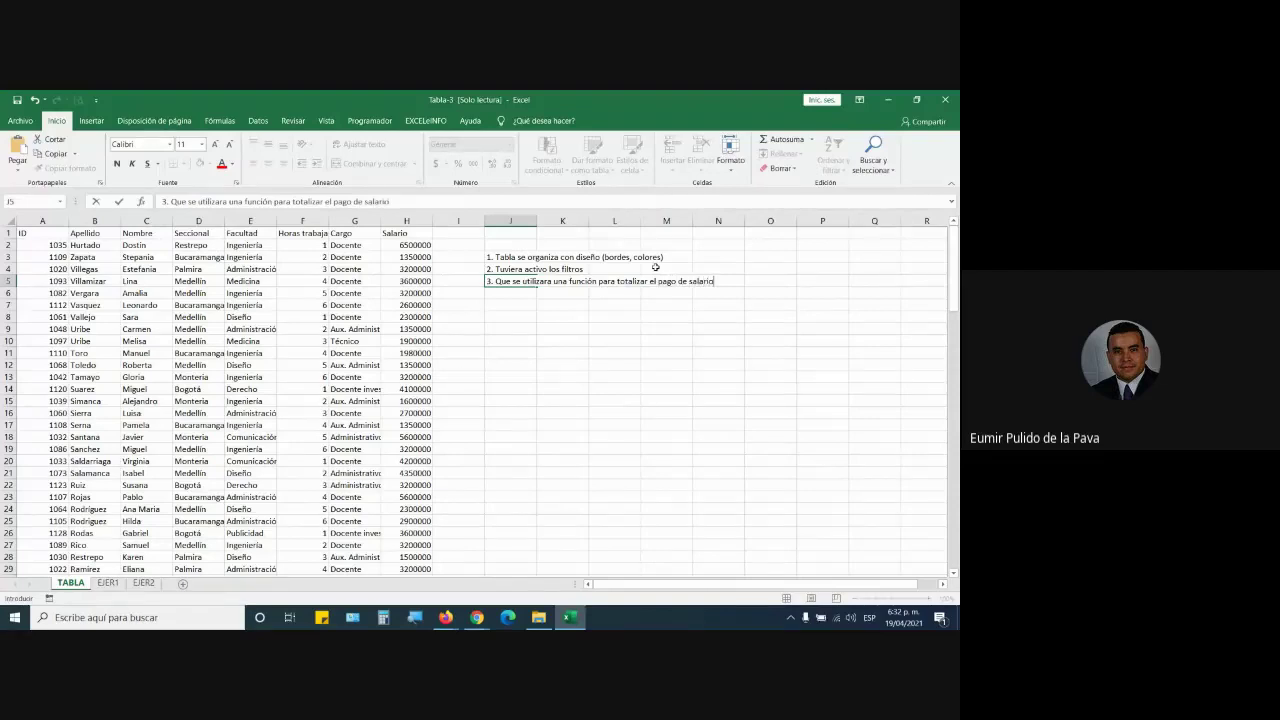
pyautogui.write('s')
pyautogui.press('Return')
# Step: Enter the note "4. Una función para contar el número de personas" in cell J6
pyautogui.write('4.')
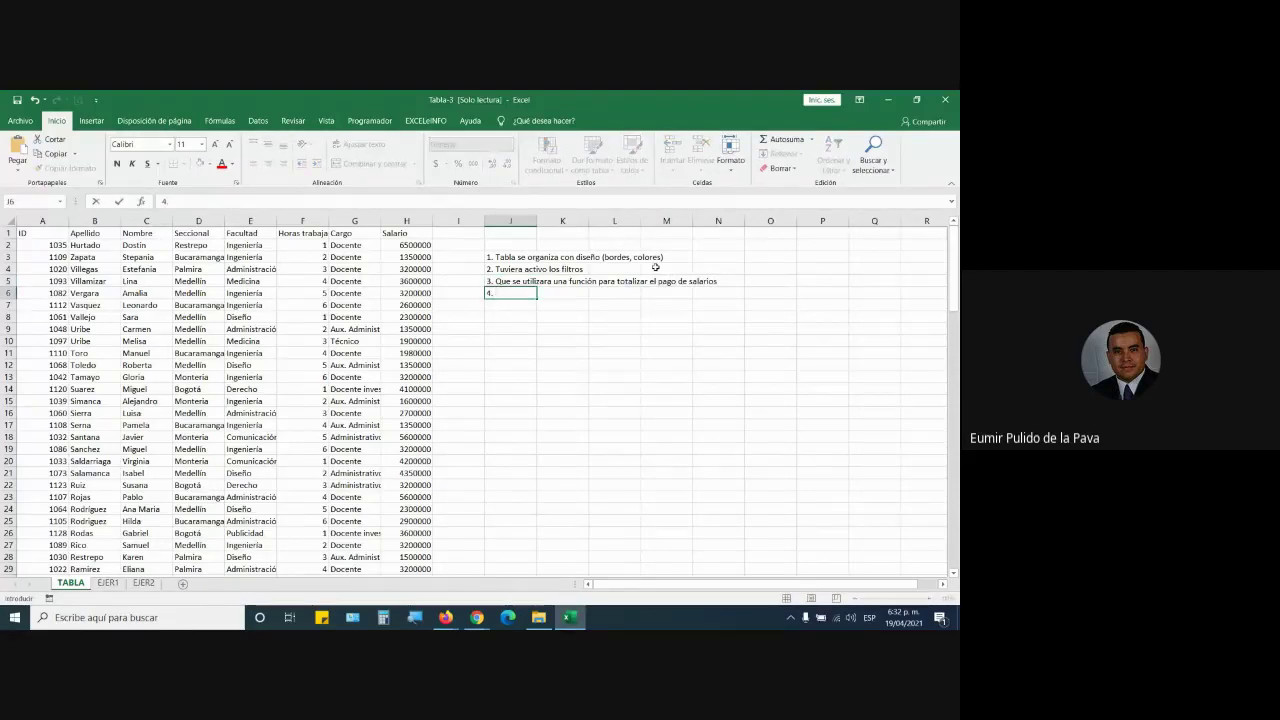
pyautogui.write(' Una función para contar ')
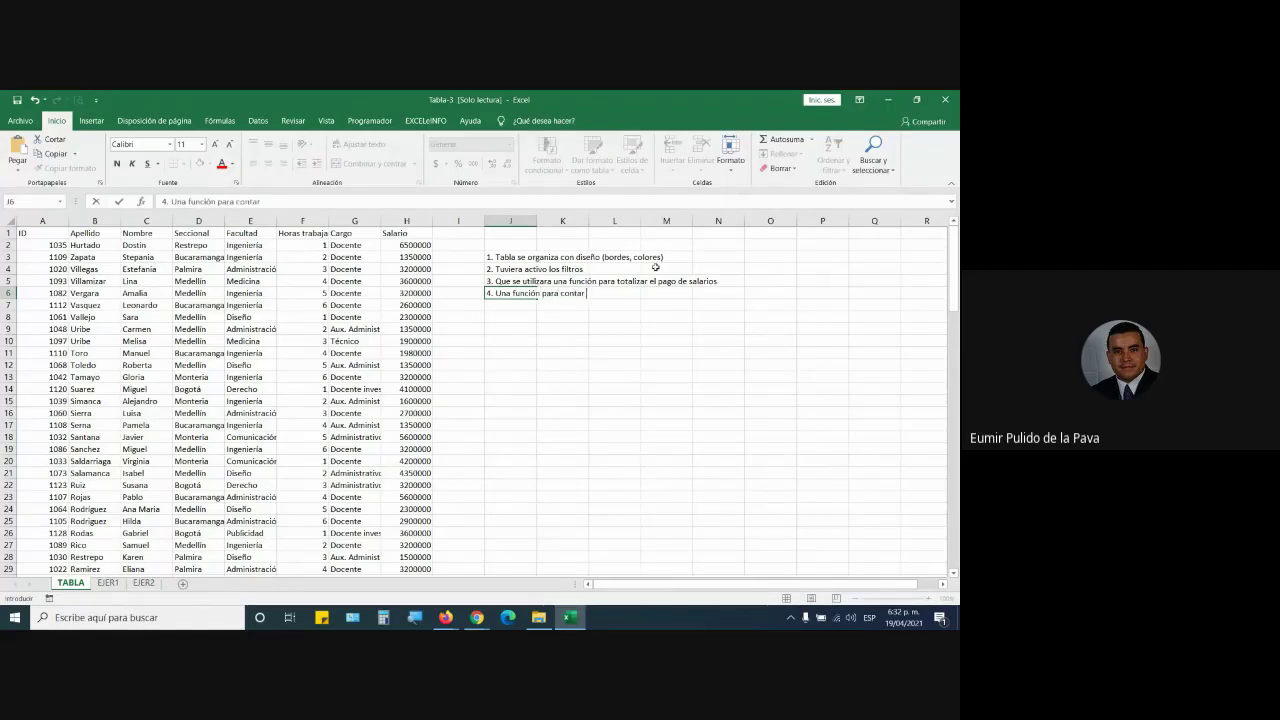
pyautogui.write('el número de personas')
pyautogui.press('Return')
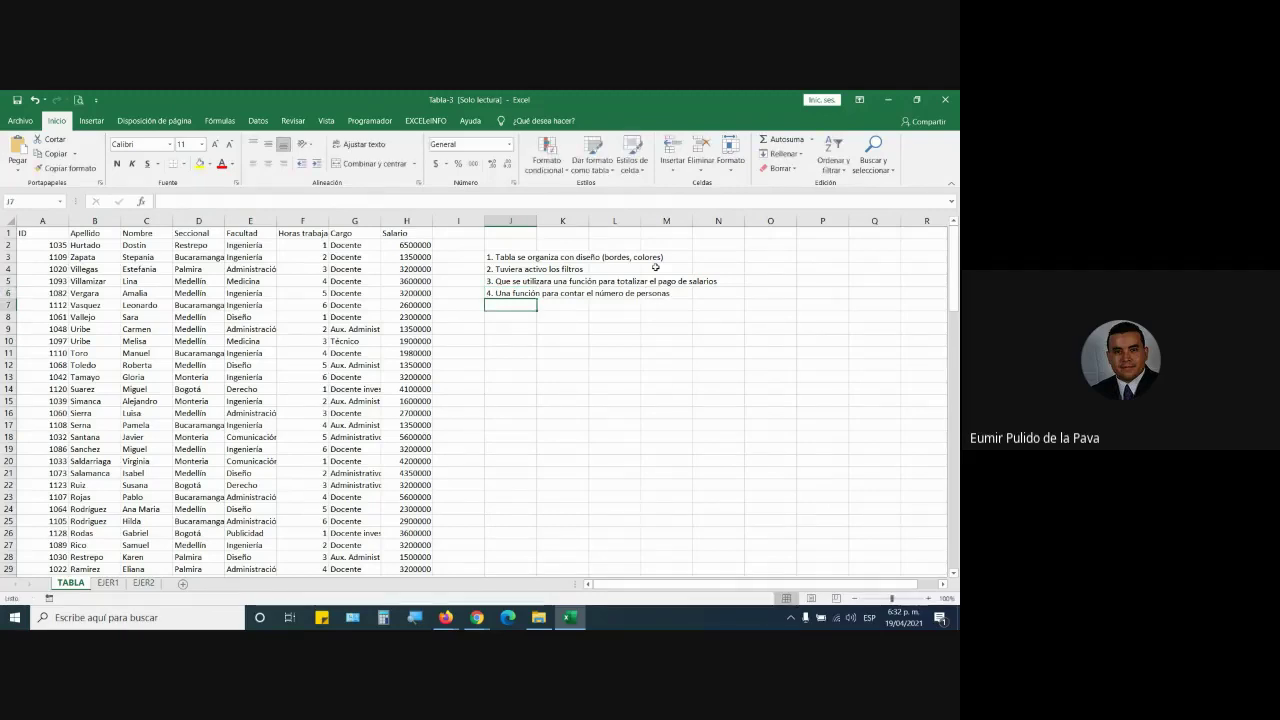
# Step: Enter the note "5. Insertar un gráfico" in cell J7
pyautogui.write('5. In')
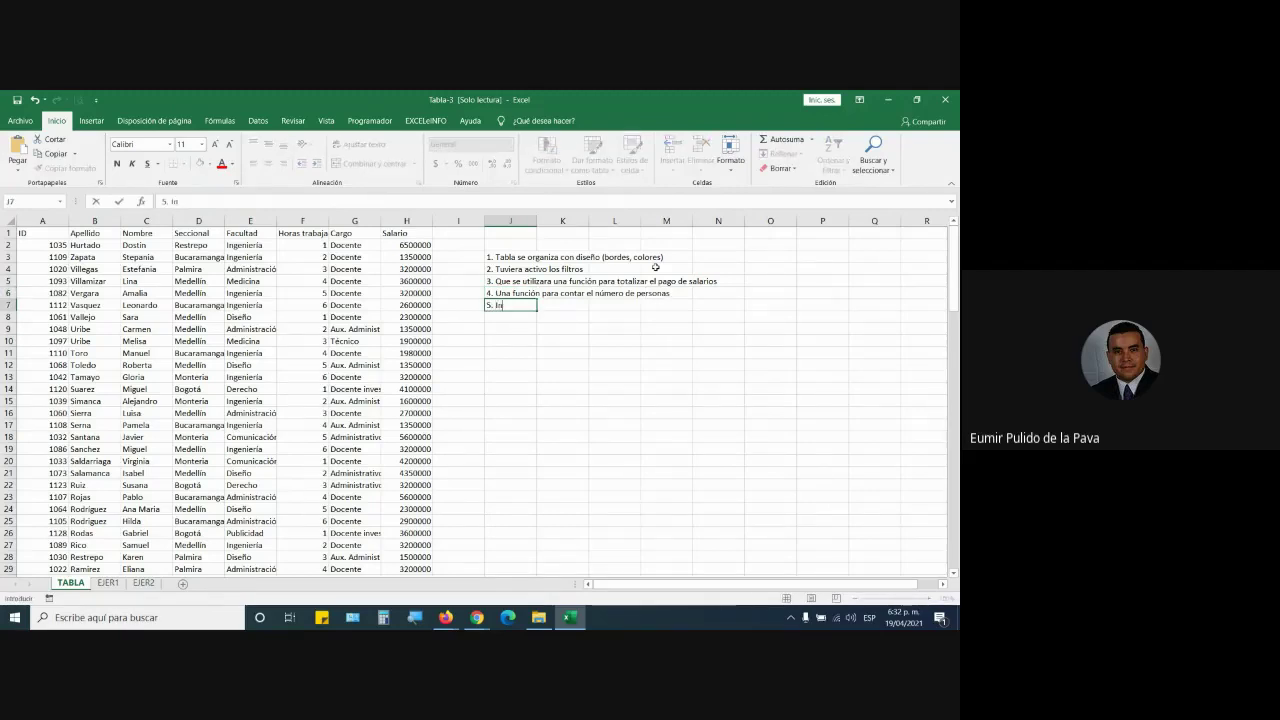
pyautogui.write('sertar un grá')
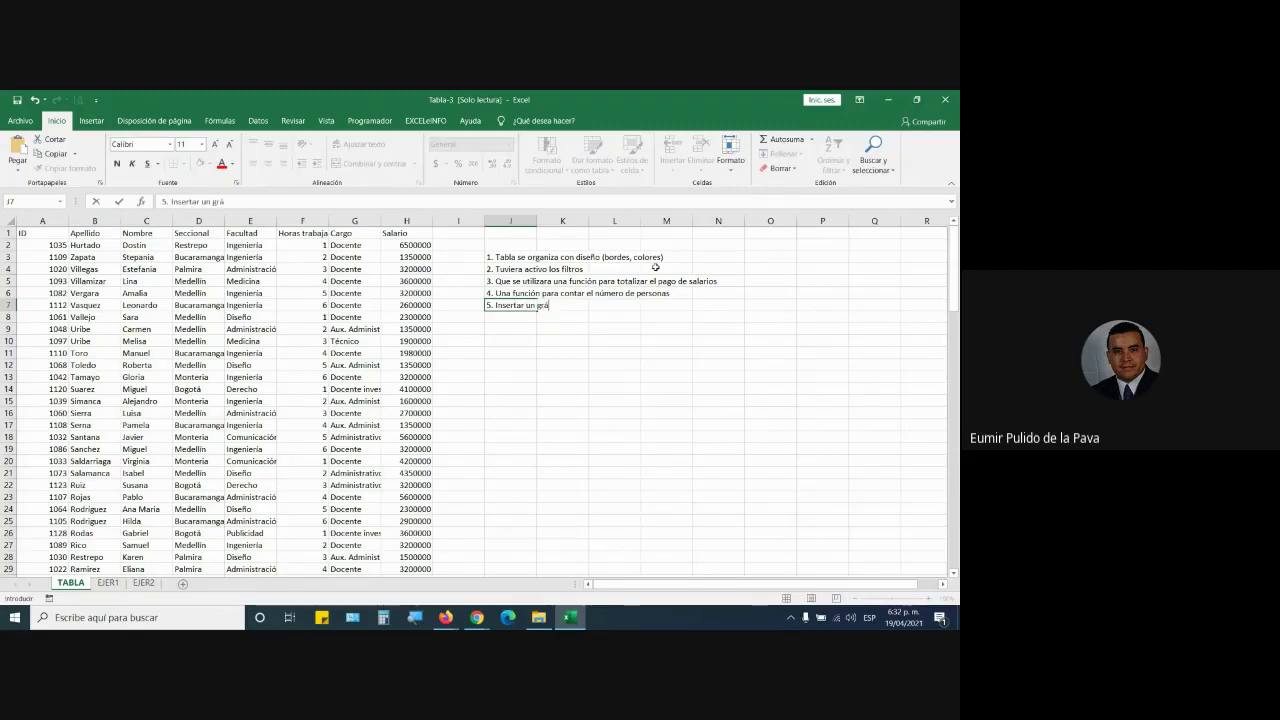
pyautogui.write('fico')
pyautogui.press('Return')
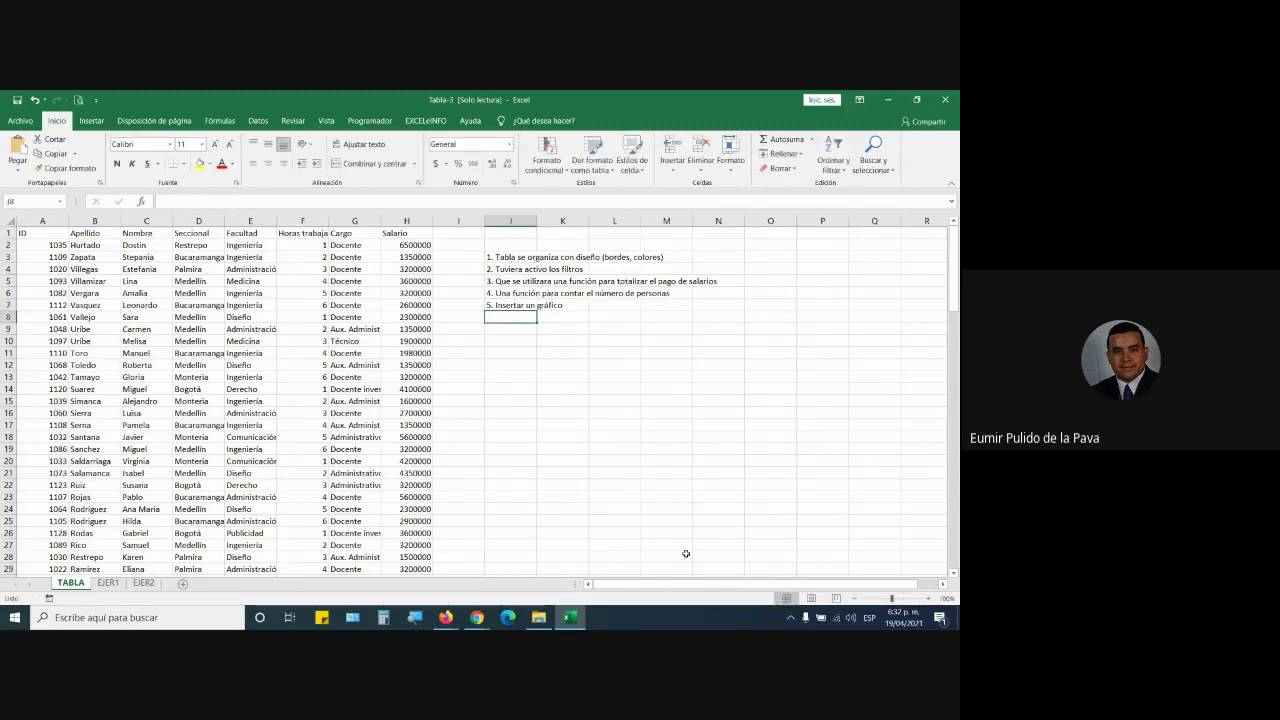
# Step: Widen column J to hold the full notes and increase the font size of J3:J7 to 18
pyautogui.moveTo(512, 257); pyautogui.dragTo(524, 303)
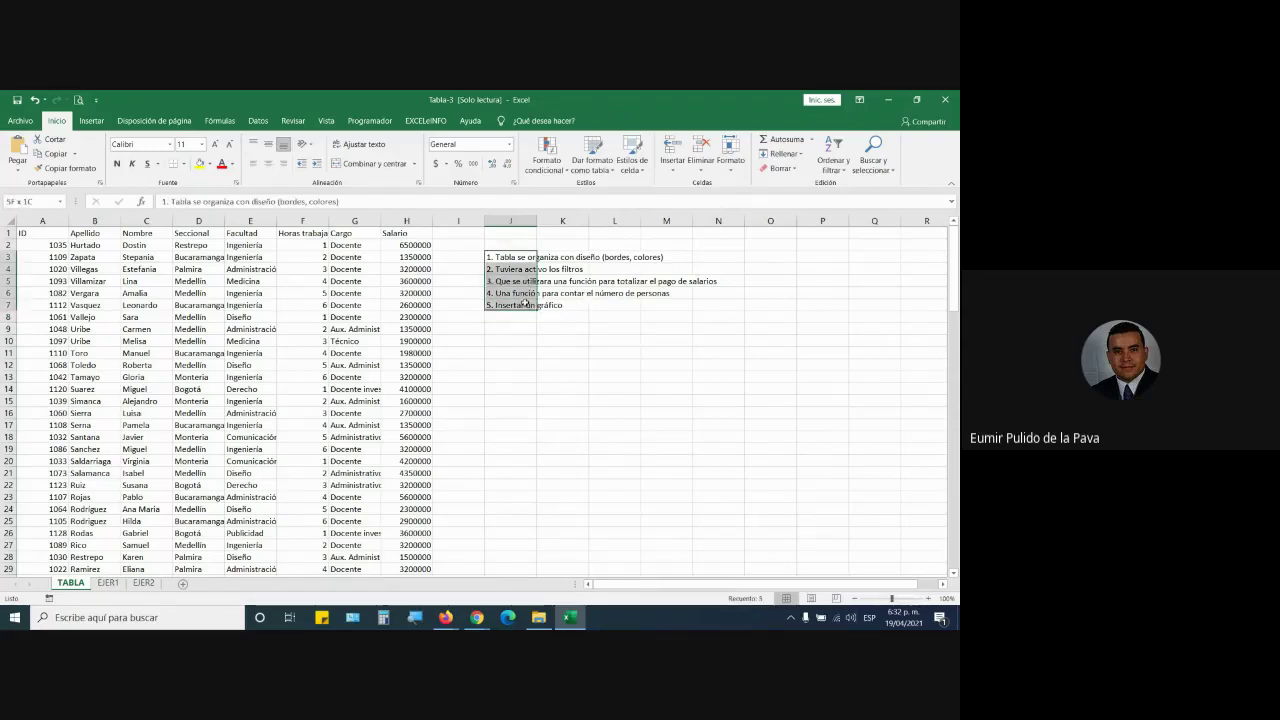
pyautogui.moveTo(539, 224); pyautogui.dragTo(745, 221)
pyautogui.moveTo(881, 231); pyautogui.dragTo(895, 222)
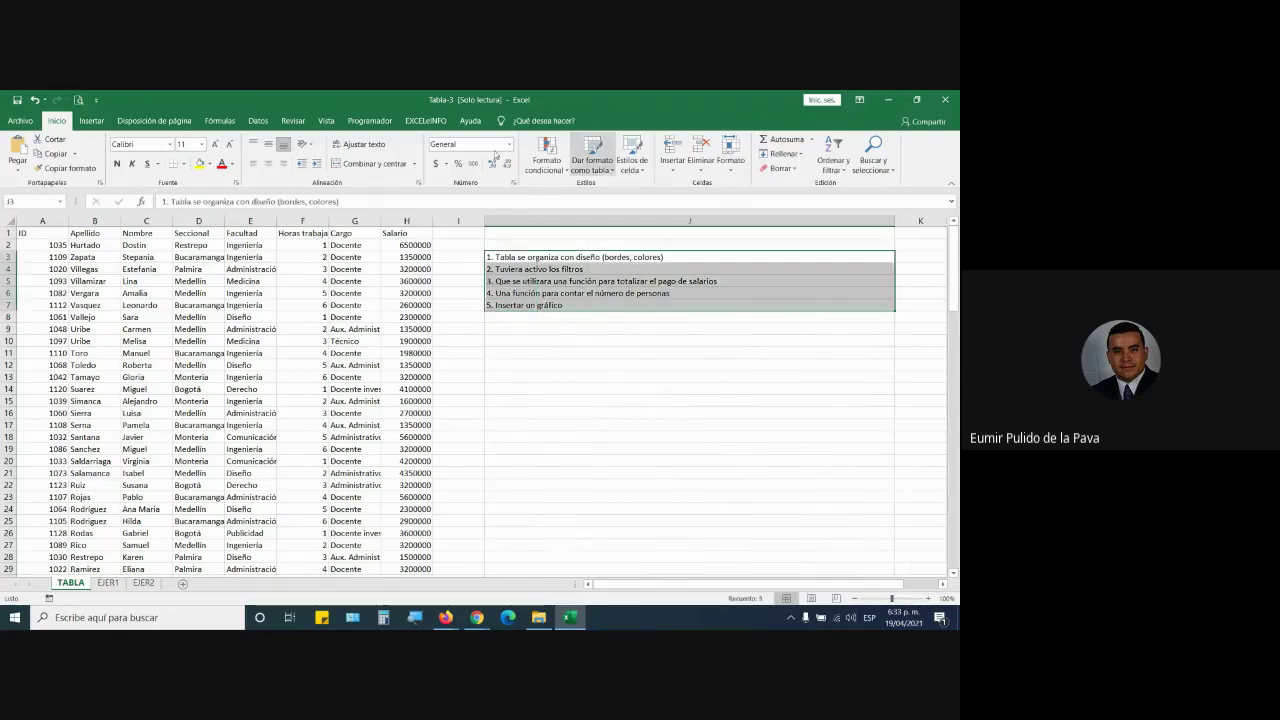
pyautogui.click(219, 146)
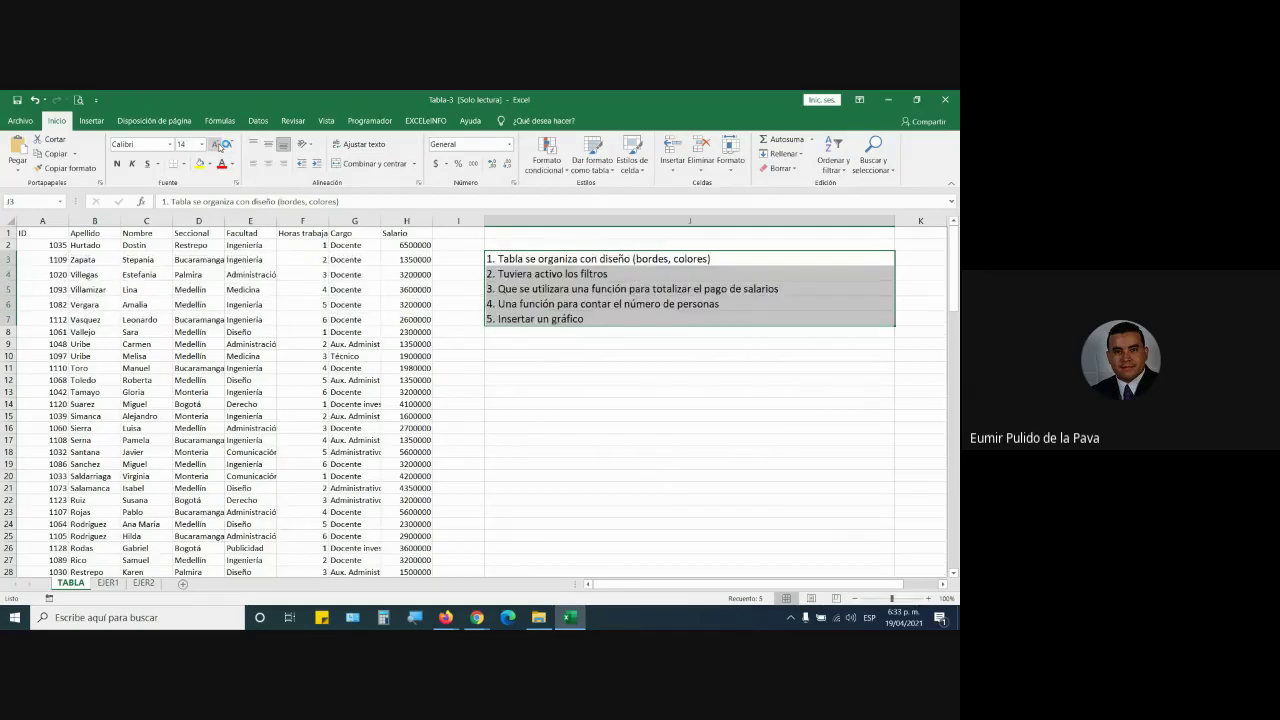
pyautogui.click(219, 146)
pyautogui.click(220, 146)
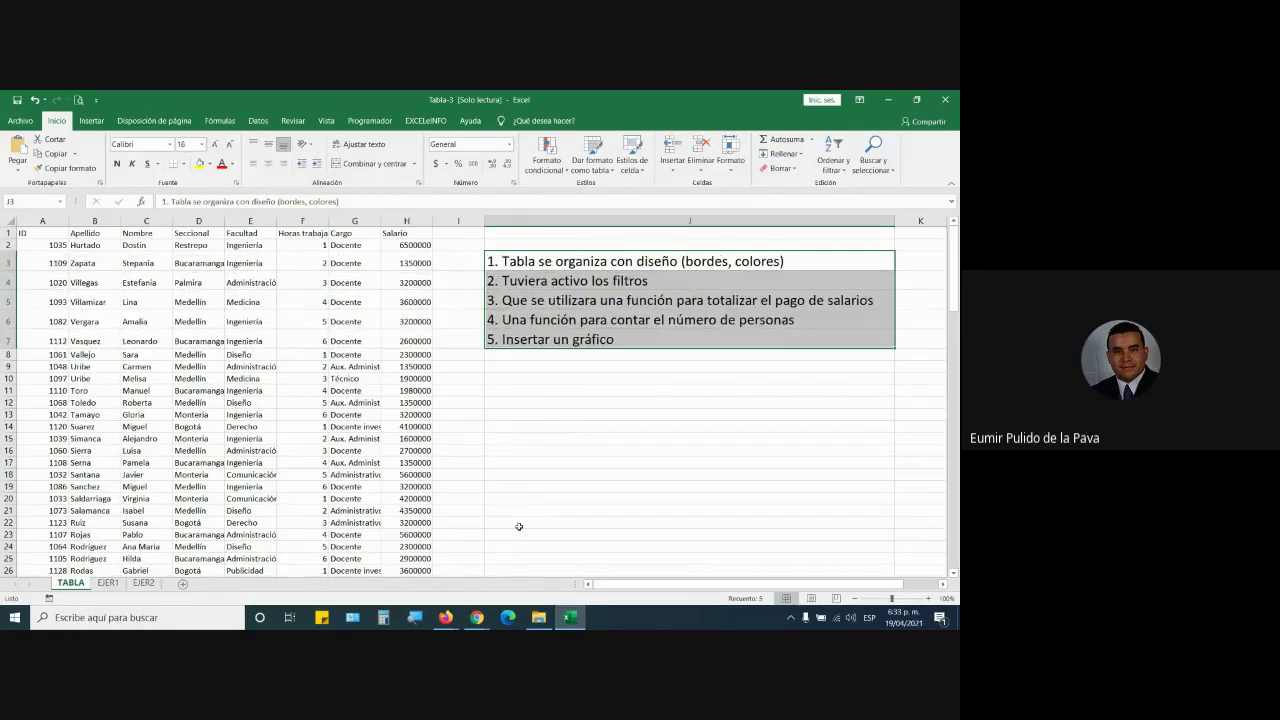
# Step: Examine the extent of the data table from the header row down to the empty row below its last record
pyautogui.moveTo(57, 236); pyautogui.dragTo(398, 395)
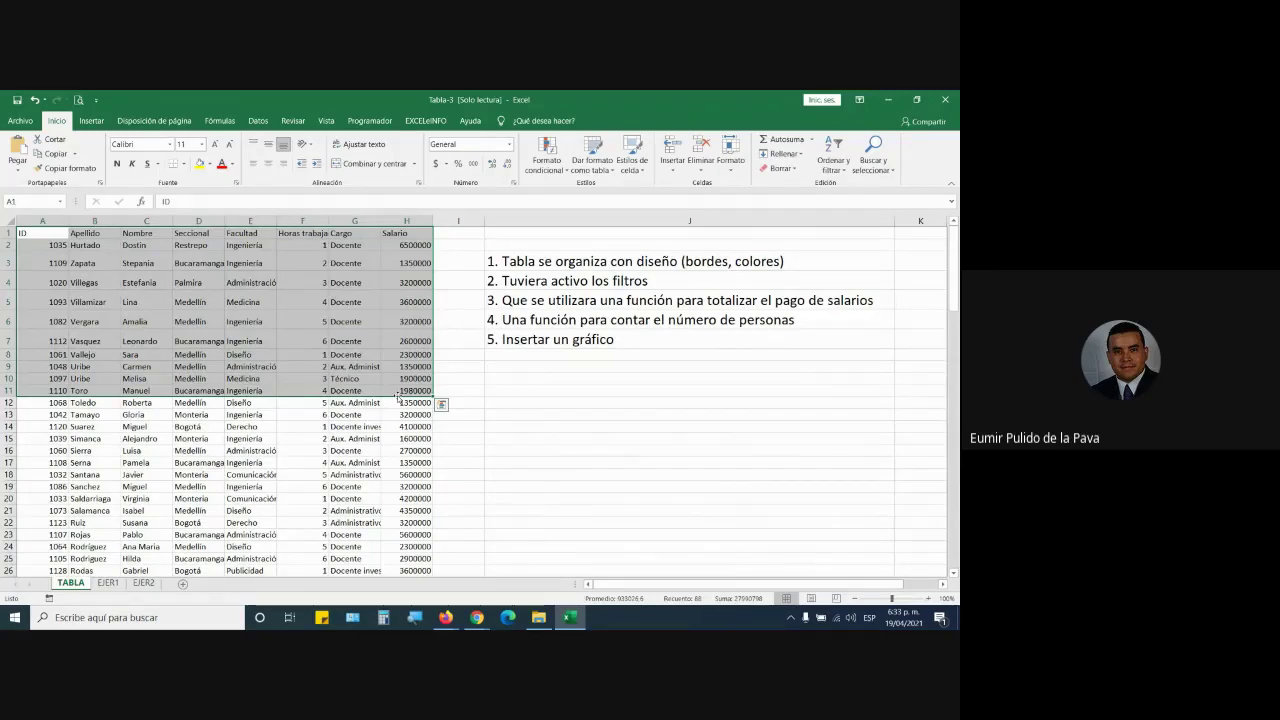
pyautogui.click(426, 340)
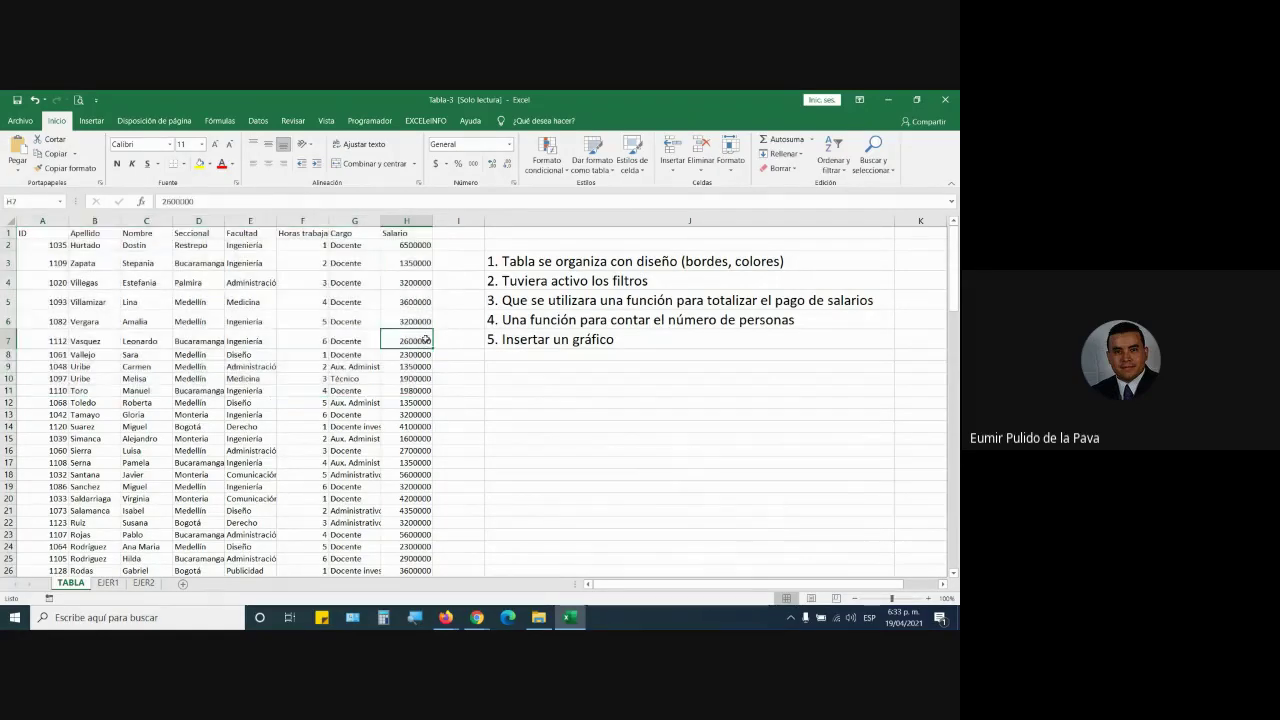
pyautogui.hotkey('ctrl', 'Down')
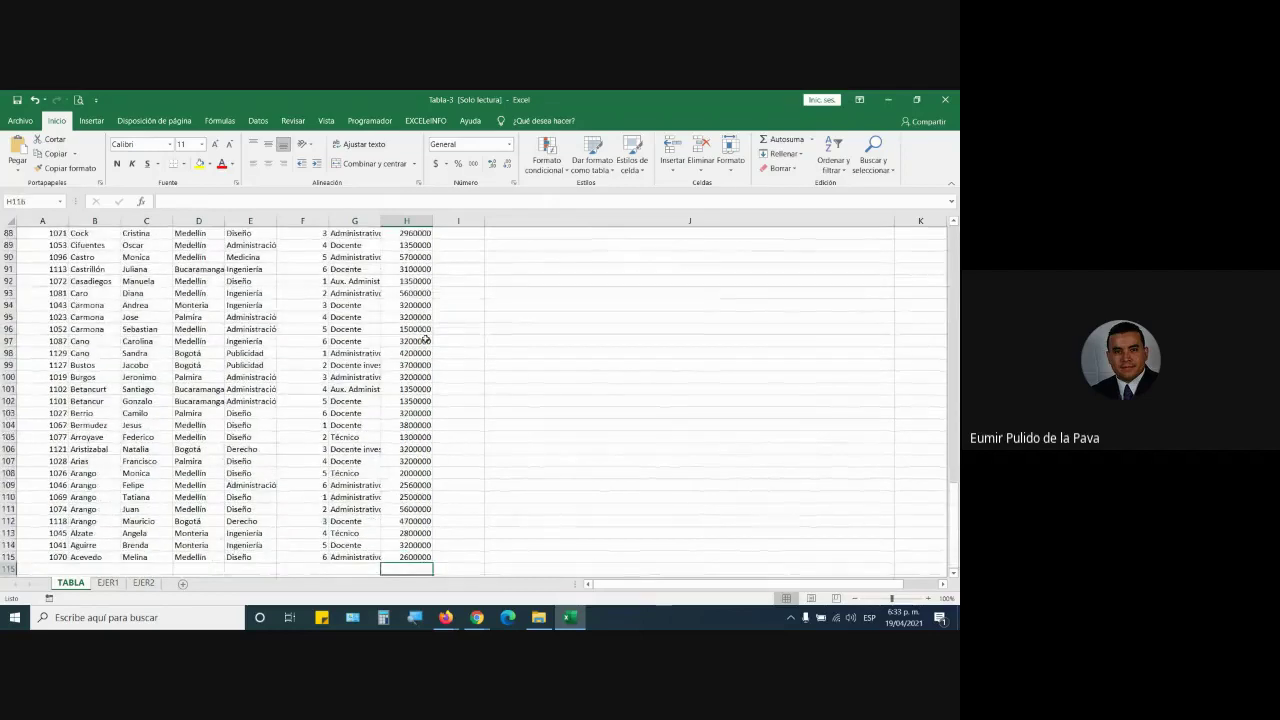
pyautogui.press('Down')
pyautogui.press('Left')
pyautogui.press('Left')
pyautogui.press('Left')
pyautogui.press('Left')
pyautogui.press('Left')
pyautogui.press('Left')
pyautogui.press('Left')
pyautogui.press('Right')
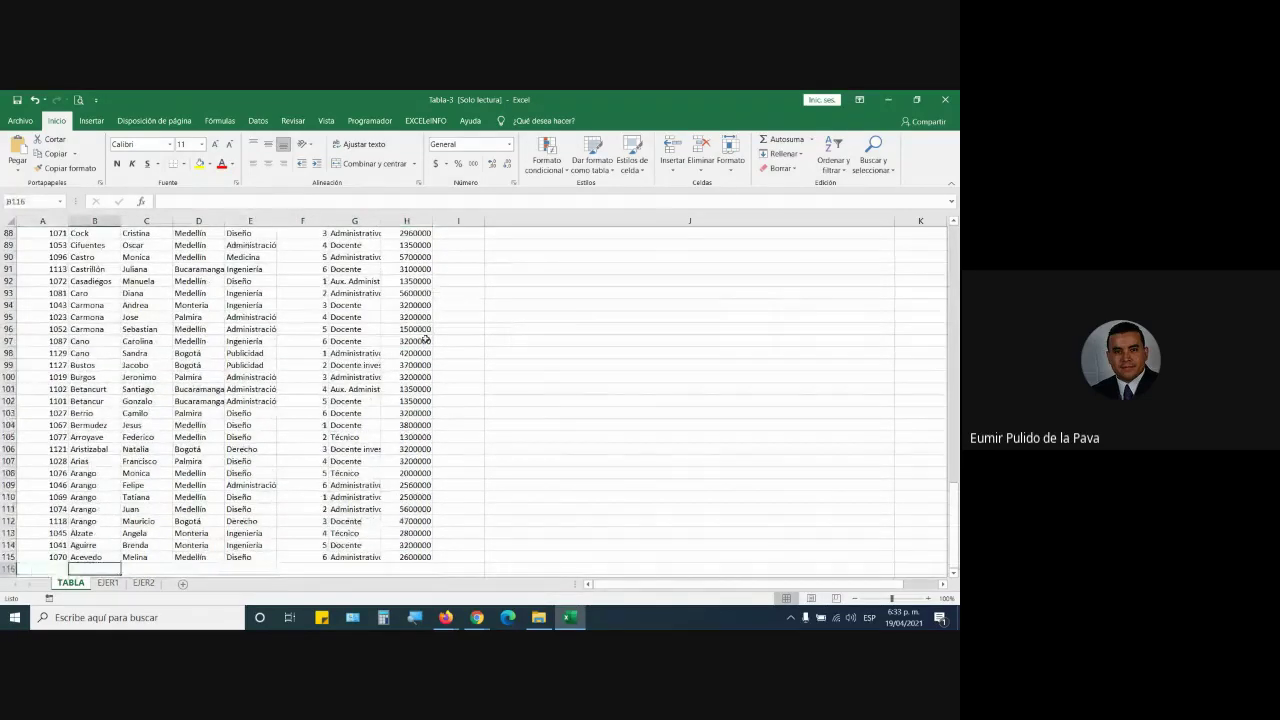
pyautogui.scroll(20, 426, 340)
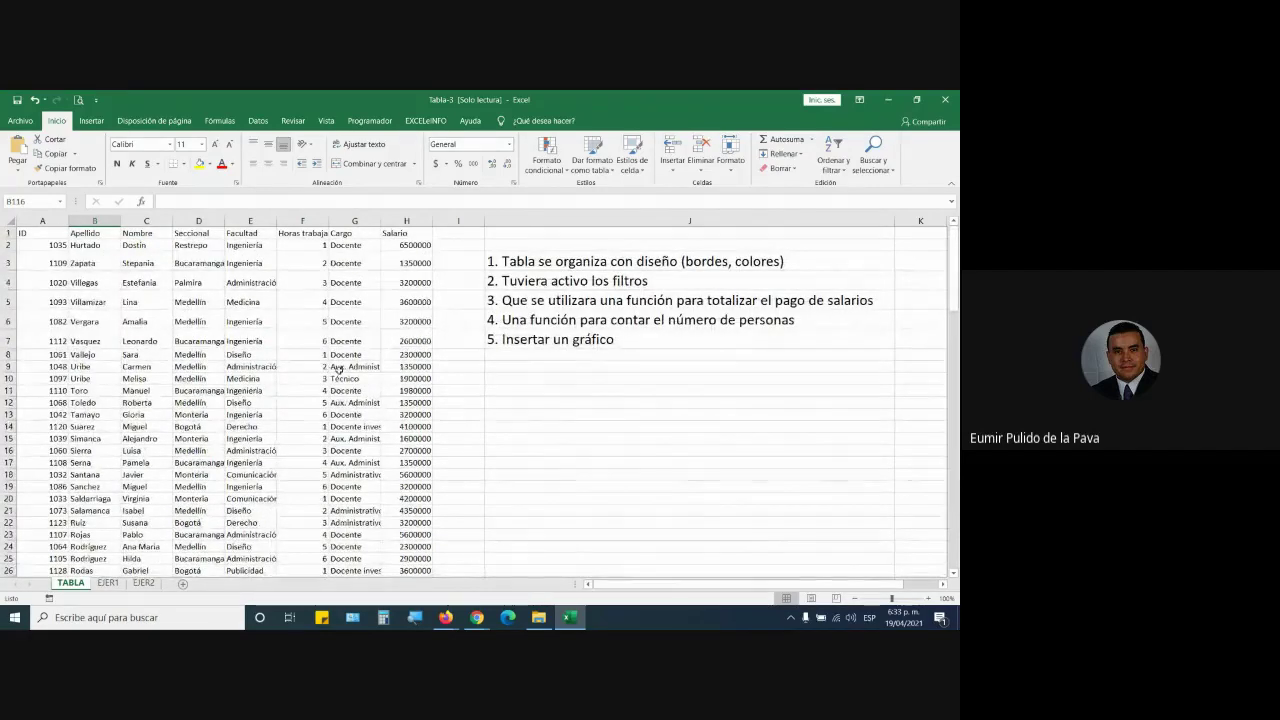
# Step: Switch to Google Meet, admit the person asking to join the call, and return to the Excel workbook
pyautogui.moveTo(477, 617)
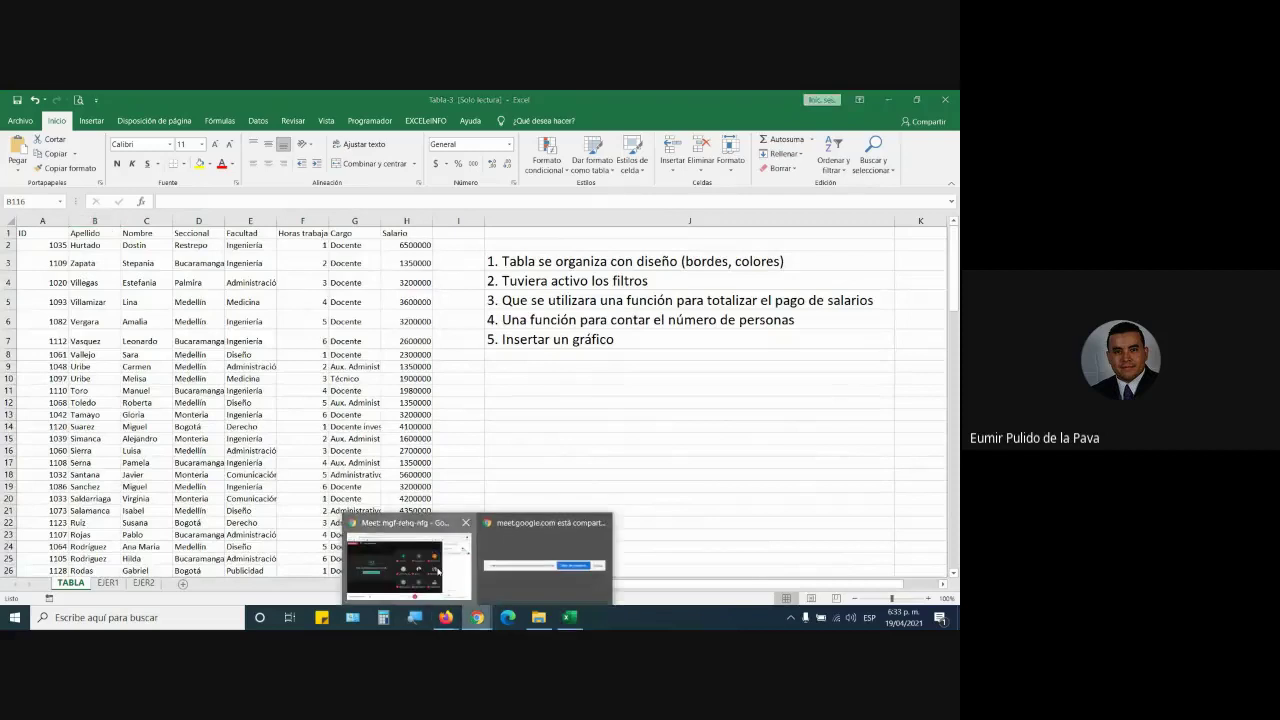
pyautogui.click(545, 545)
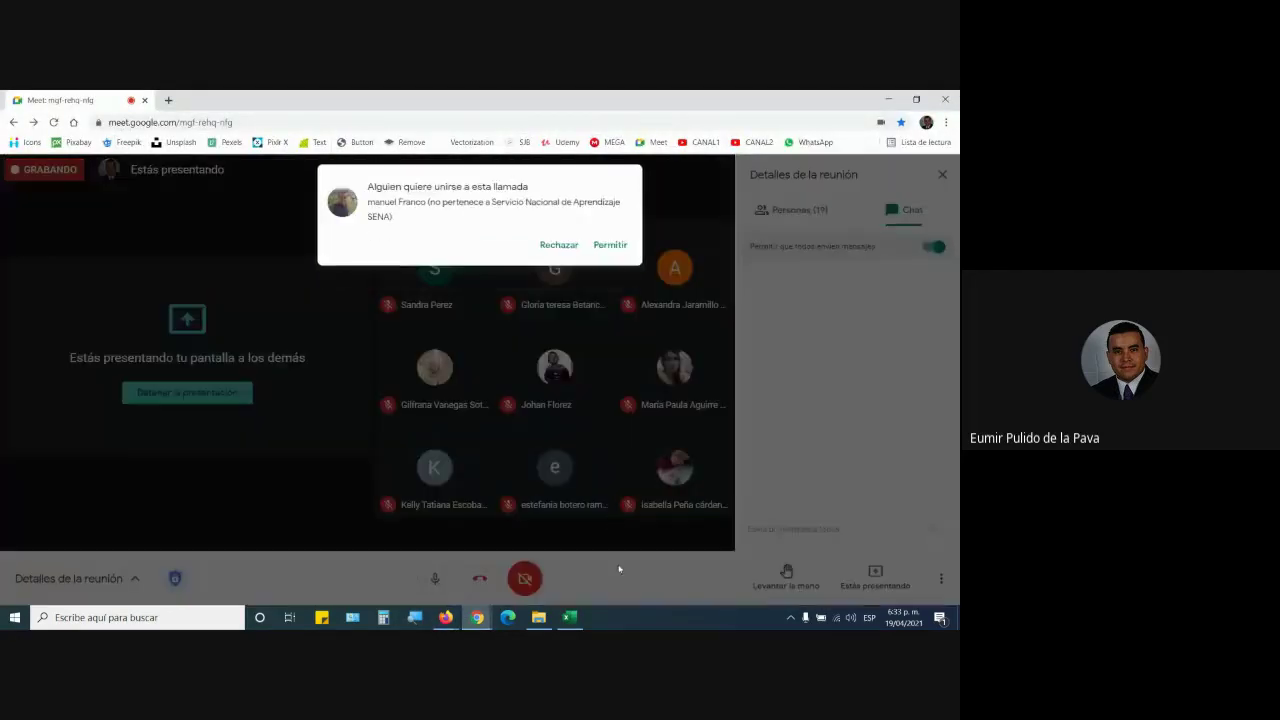
pyautogui.click(610, 245)
pyautogui.hotkey('alt', 'Tab')
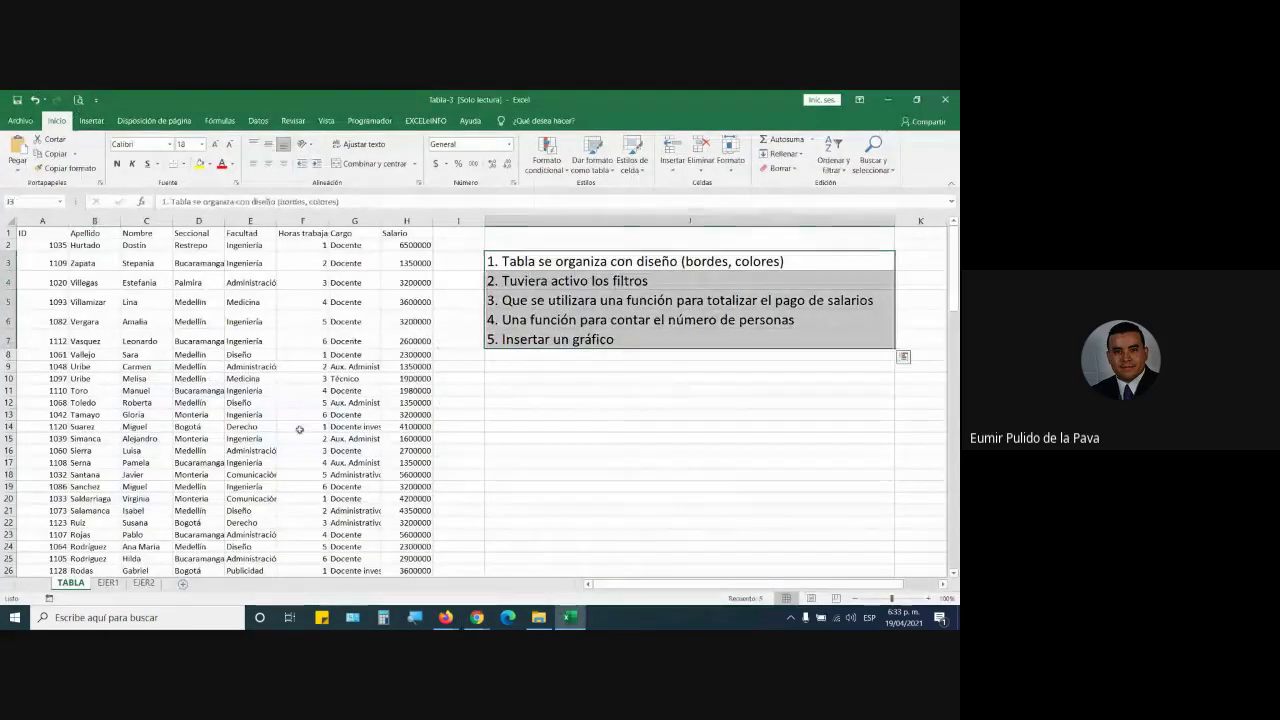
pyautogui.scroll(-5, 310, 430)
pyautogui.scroll(5, 553, 458)
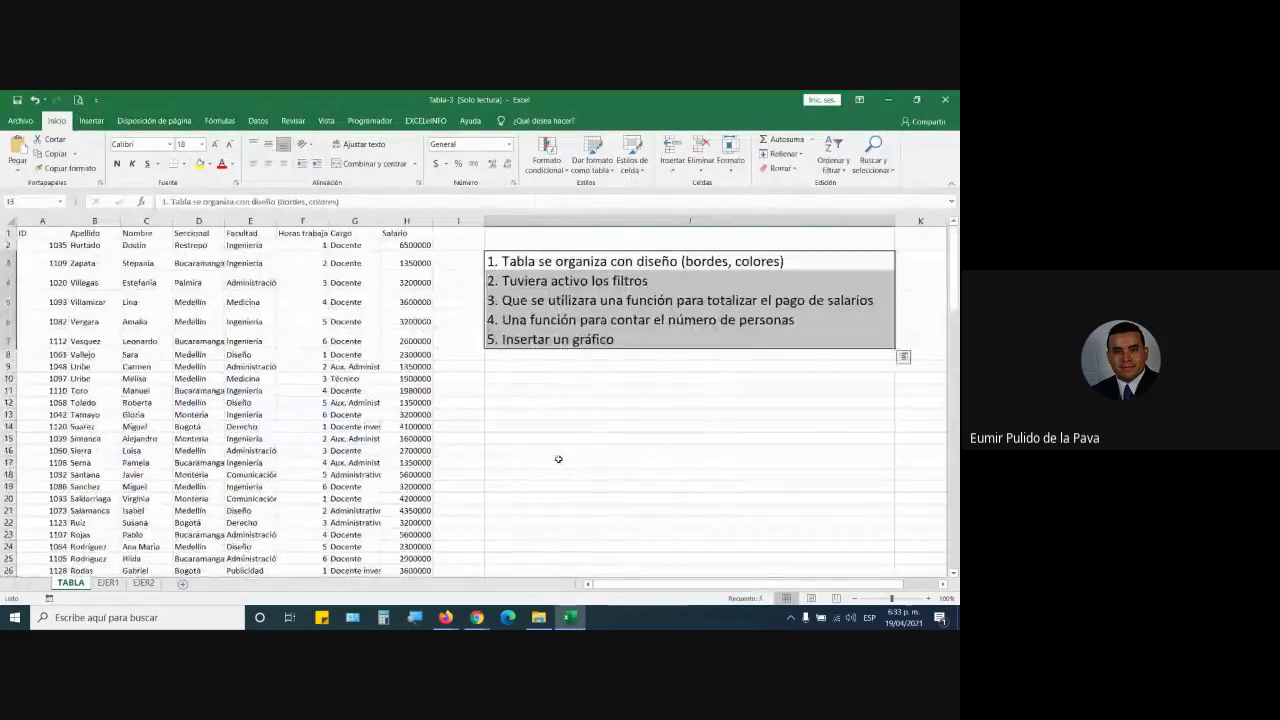
# Step: Check the meeting chat in Google Meet for replies, then return to the TABLA sheet in Excel
pyautogui.moveTo(477, 619)
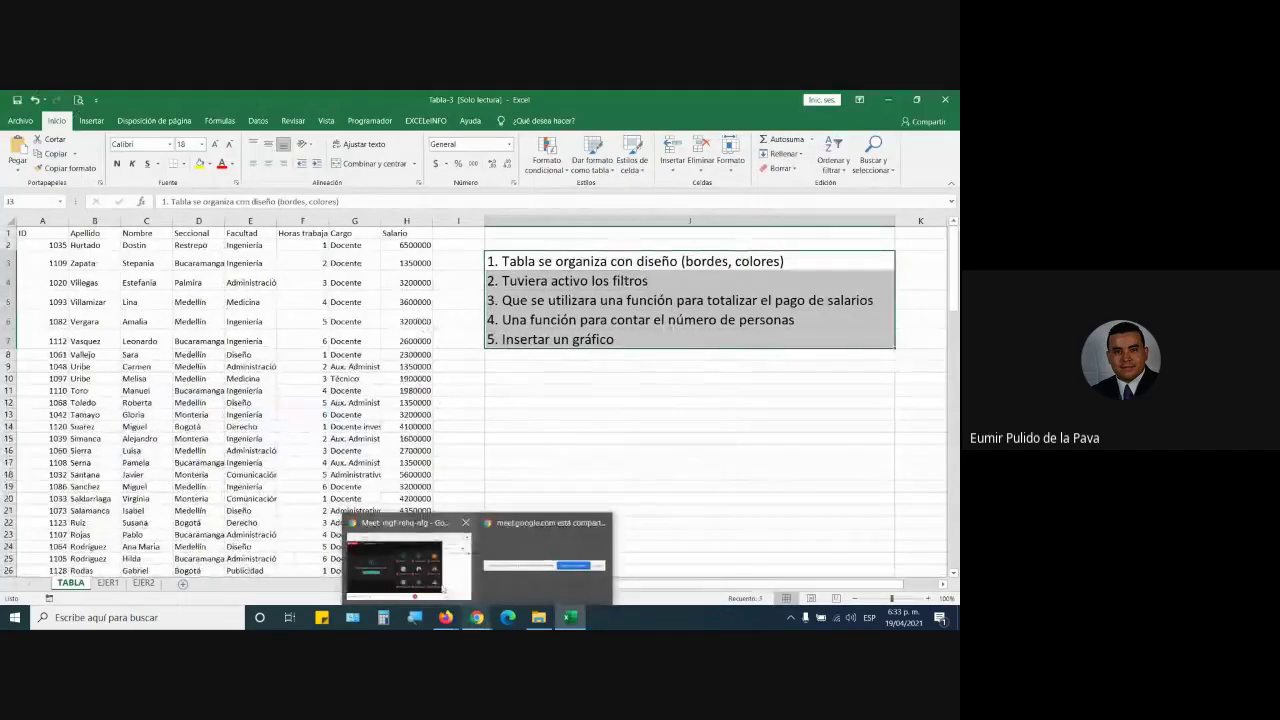
pyautogui.click(568, 530)
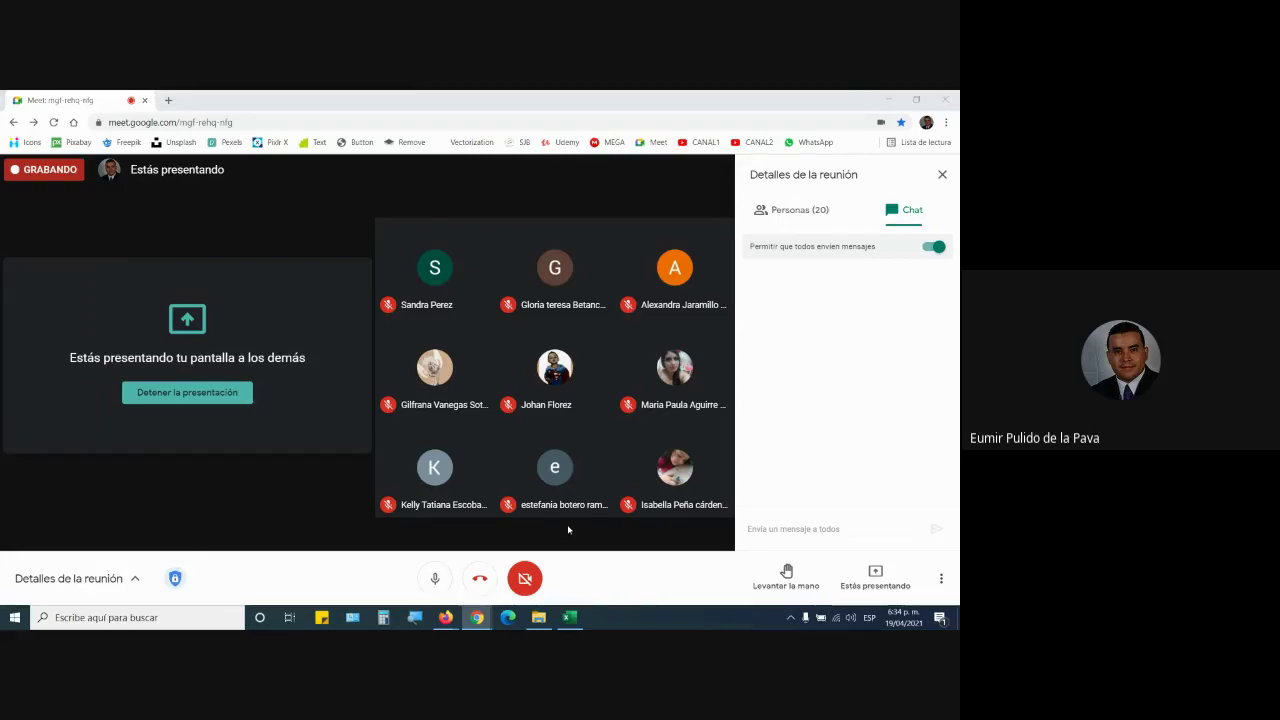
pyautogui.hotkey('alt', 'Tab')
pyautogui.click(570, 524)
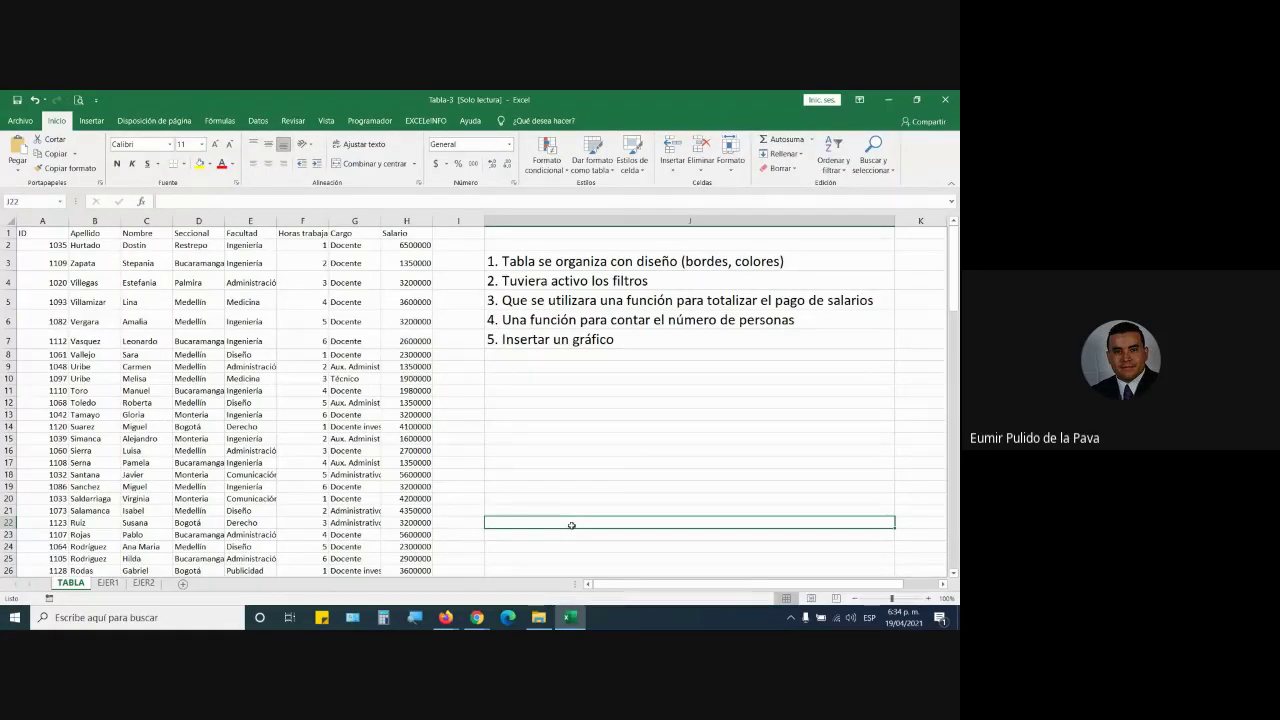
# Step: Switch back to Google Meet and allow the next waiting participant into the call
pyautogui.hotkey('alt', 'Tab')
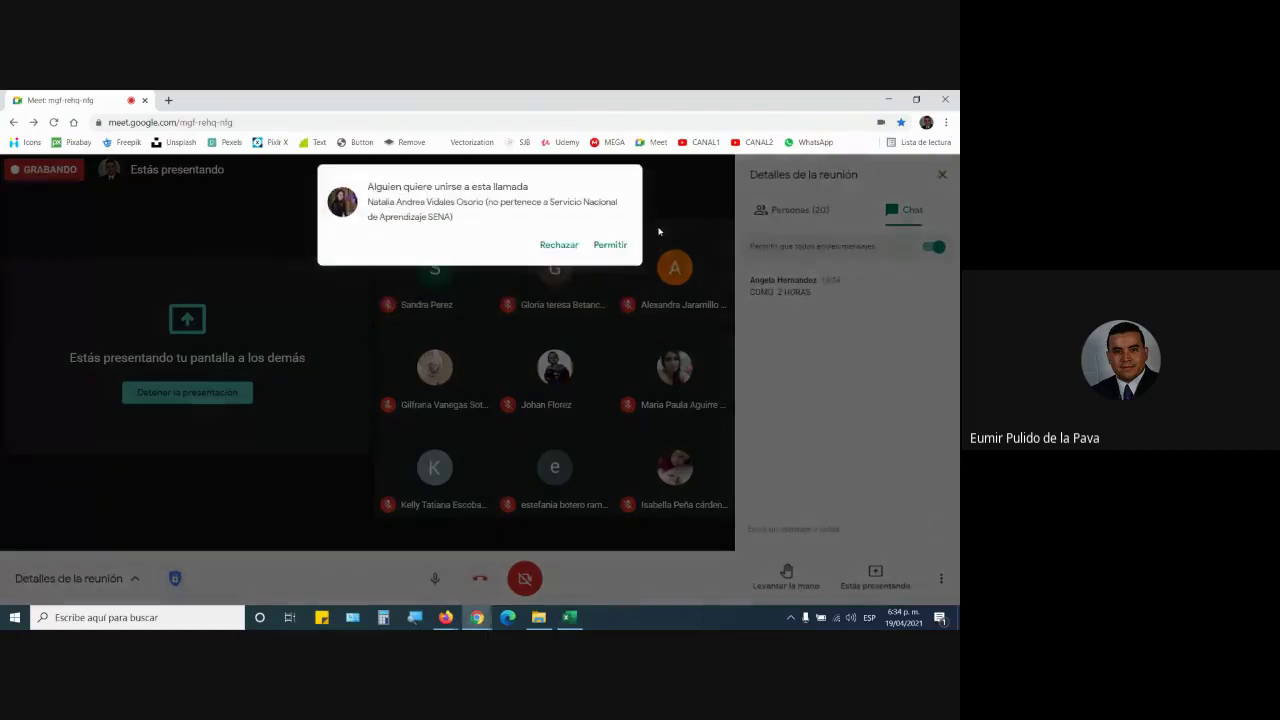
pyautogui.click(605, 245)
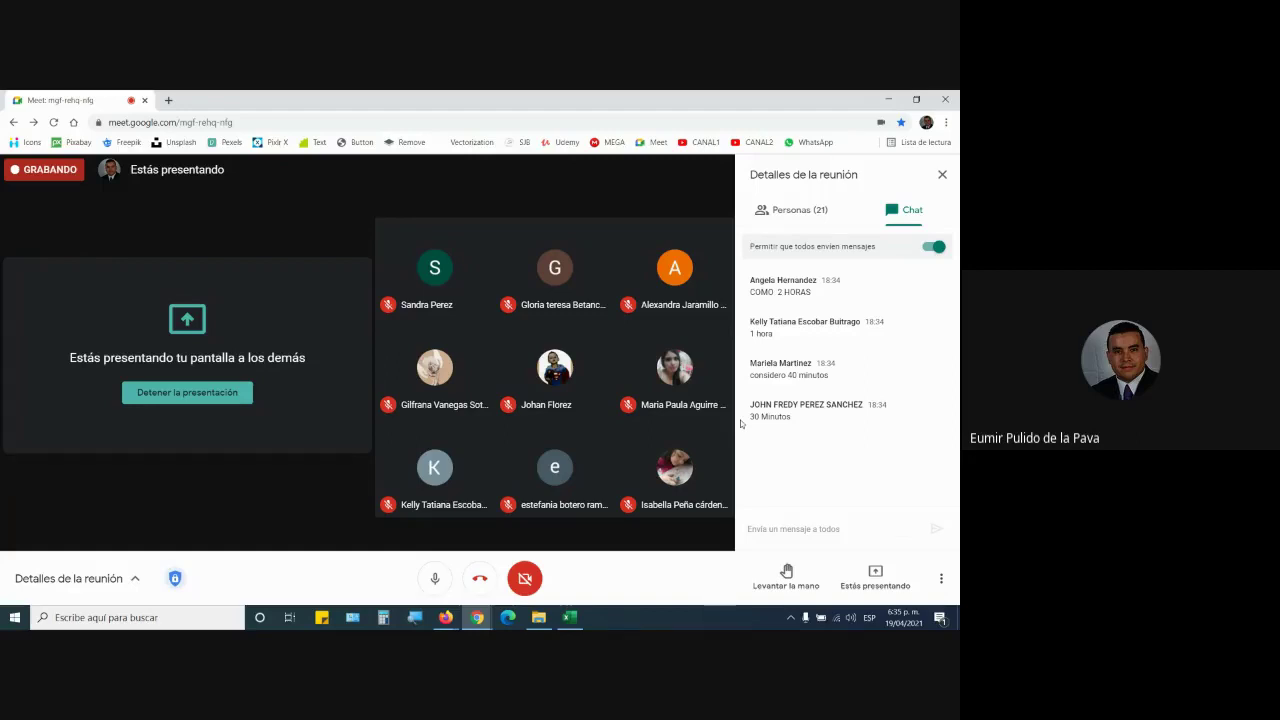
# Step: Average the four time estimates from the chat in Calculator by adding 120, 60, 40 and 30 and dividing by 4, and close it
pyautogui.click(383, 617)
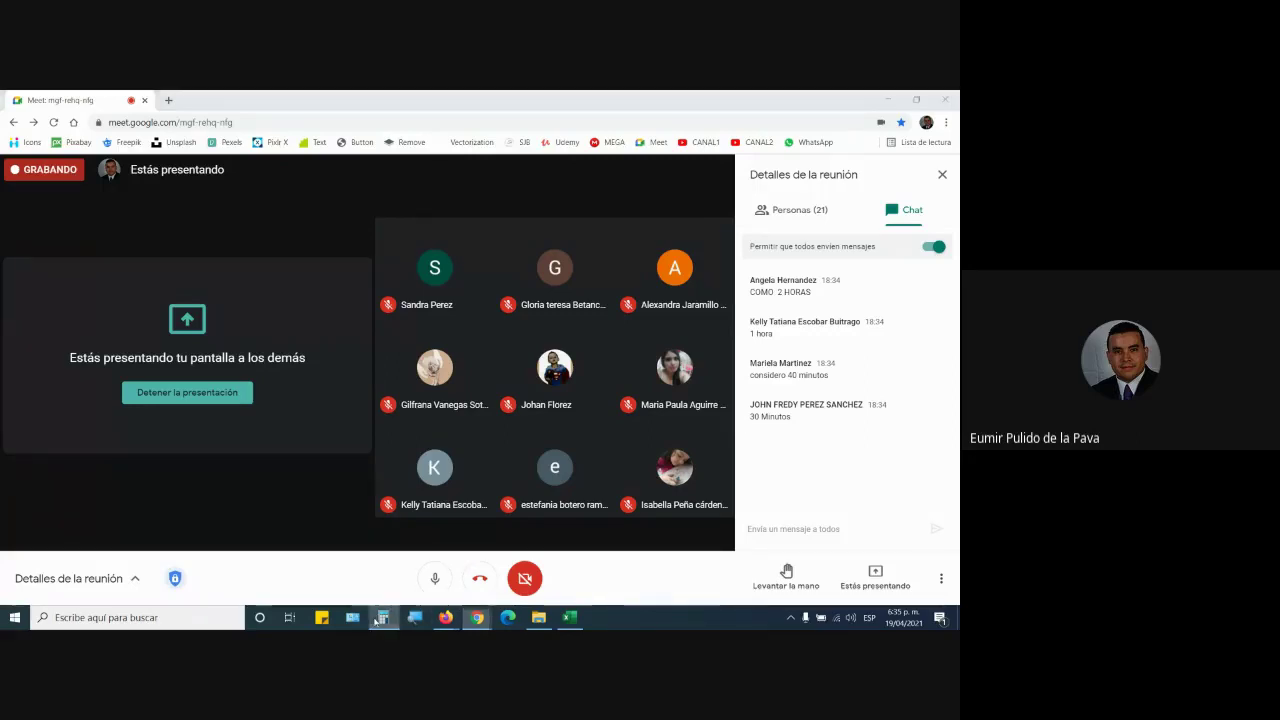
pyautogui.moveTo(740, 209); pyautogui.dragTo(496, 192)
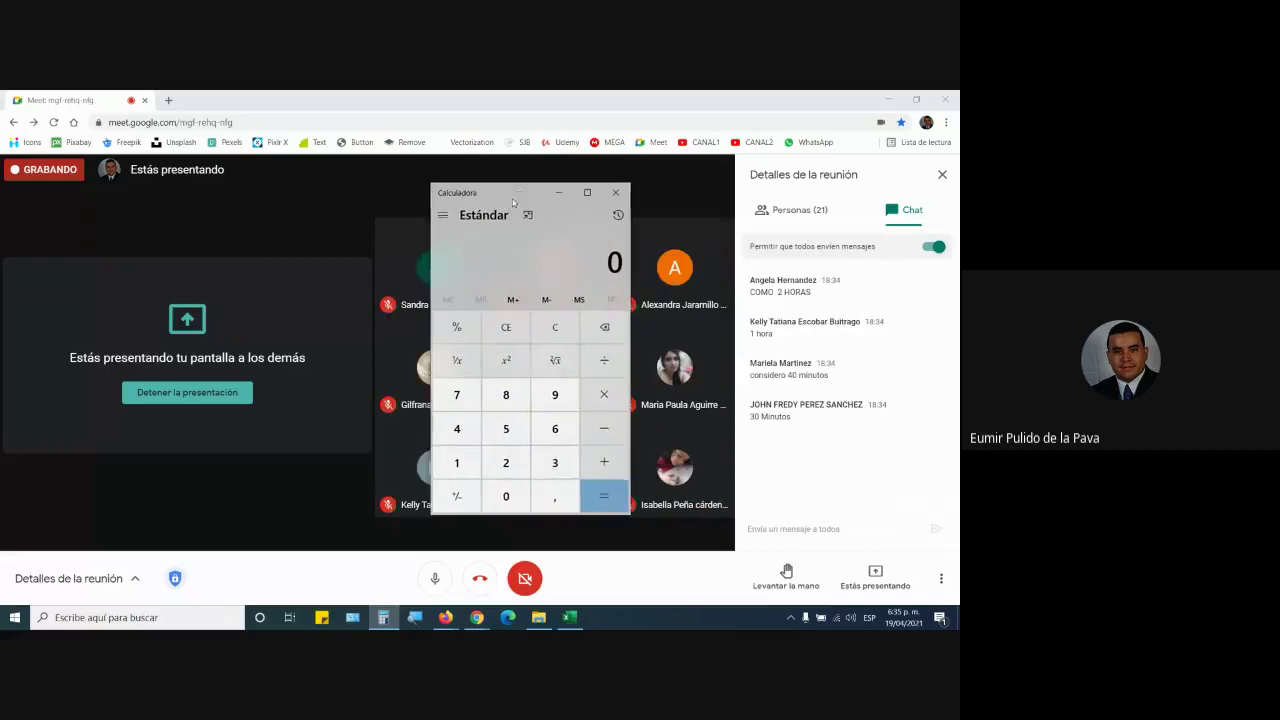
pyautogui.write('120+6')
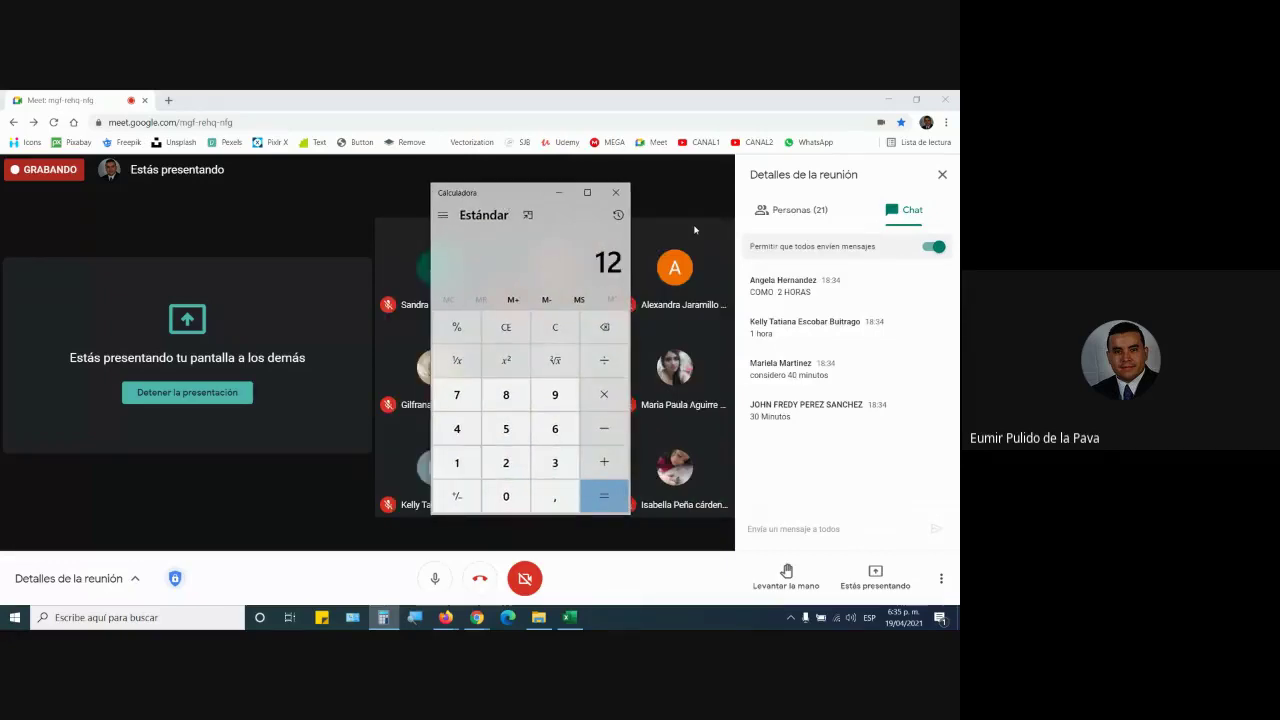
pyautogui.press('BackSpace')
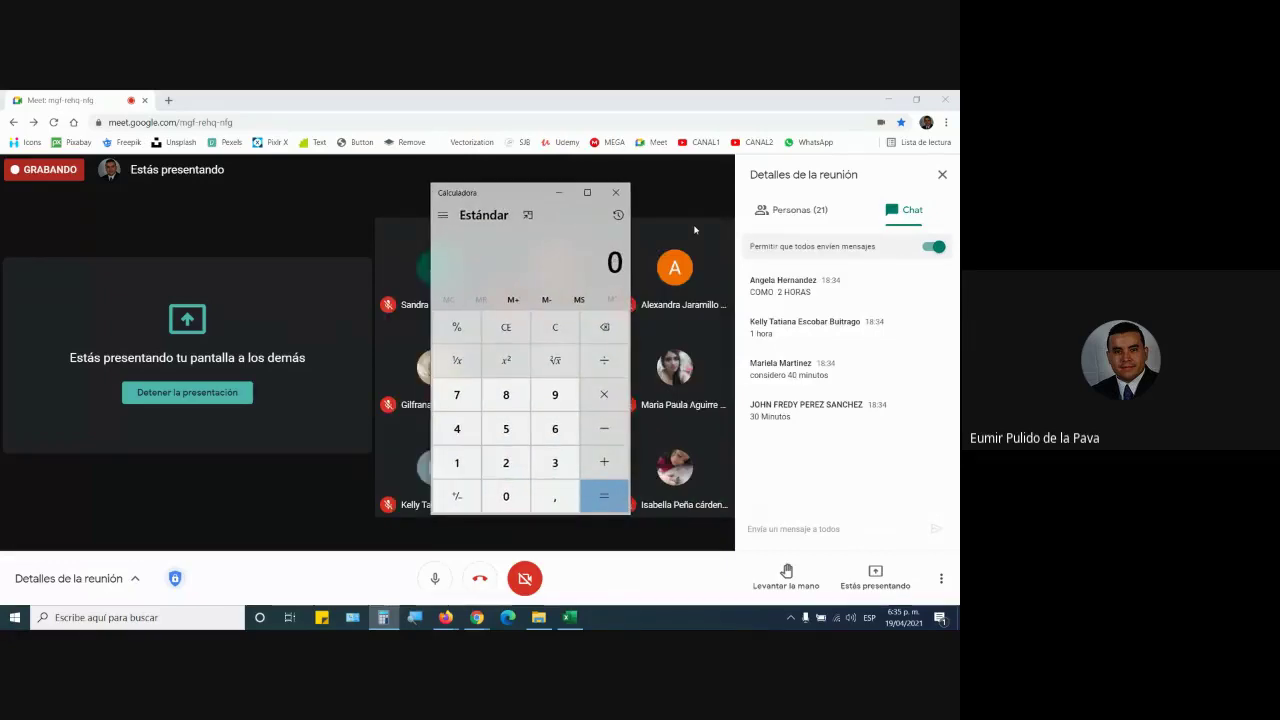
pyautogui.write('12060+40')
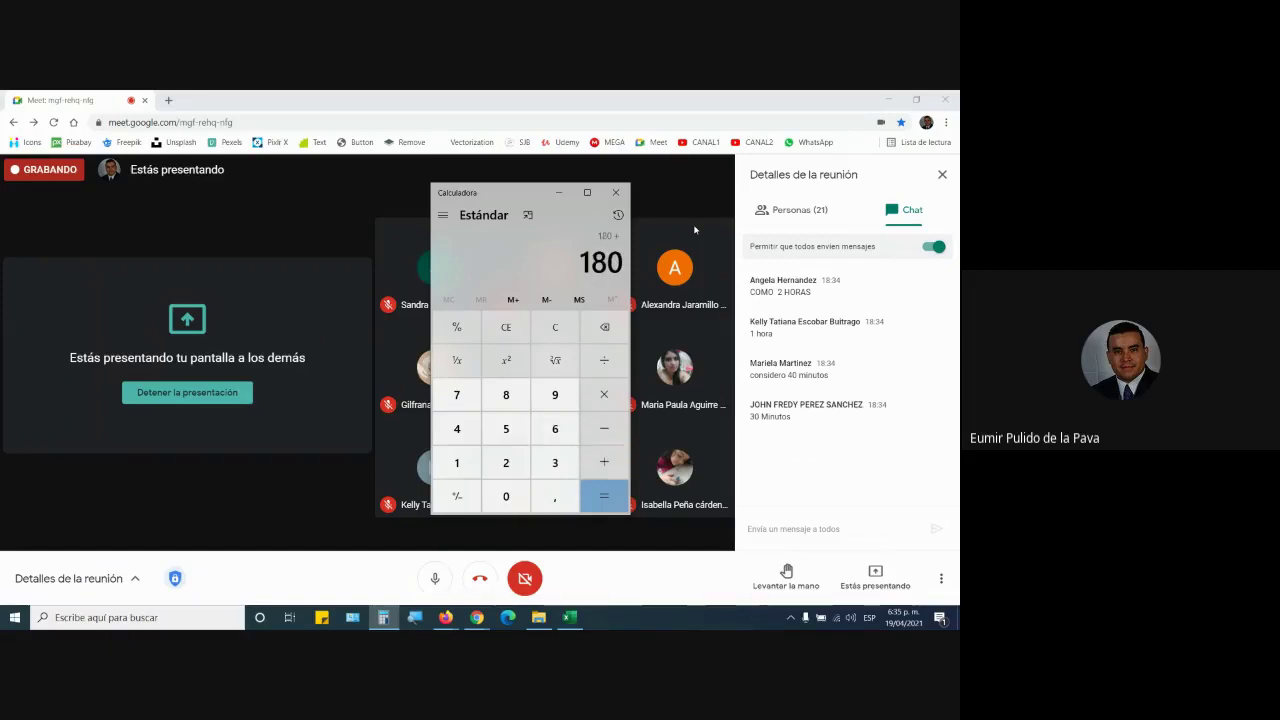
pyautogui.write('+30=/4')
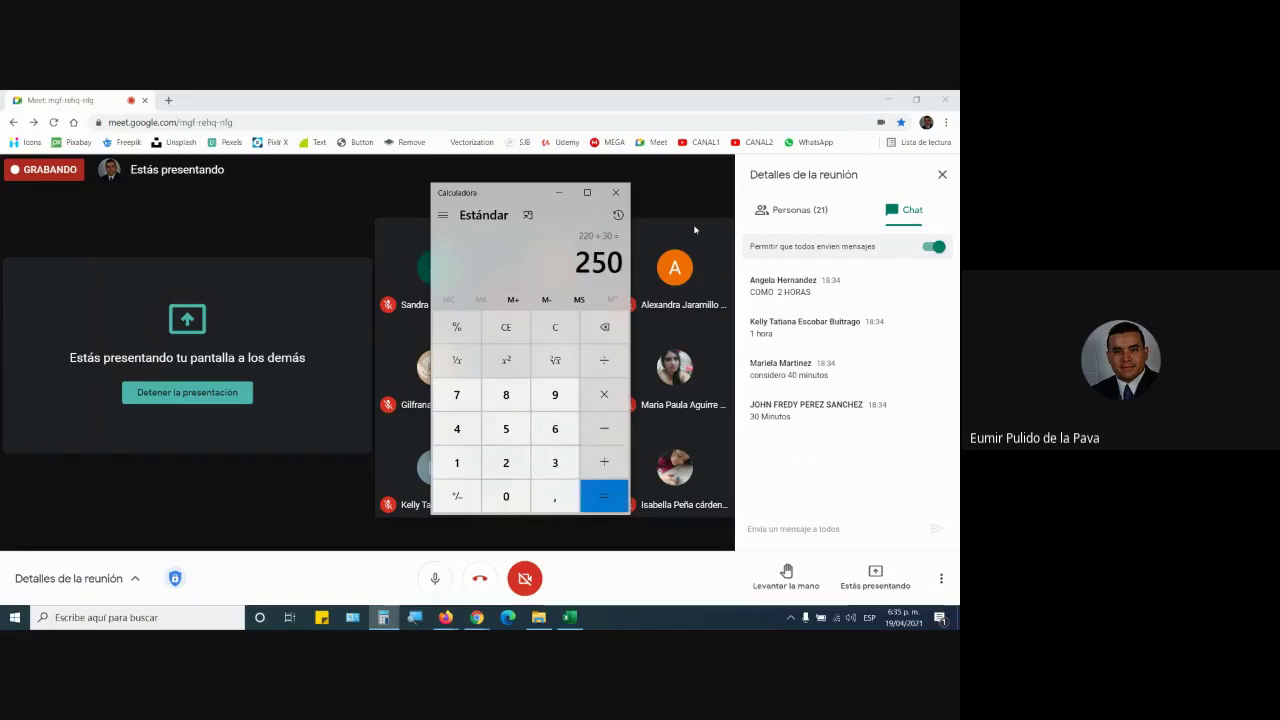
pyautogui.press('Return')
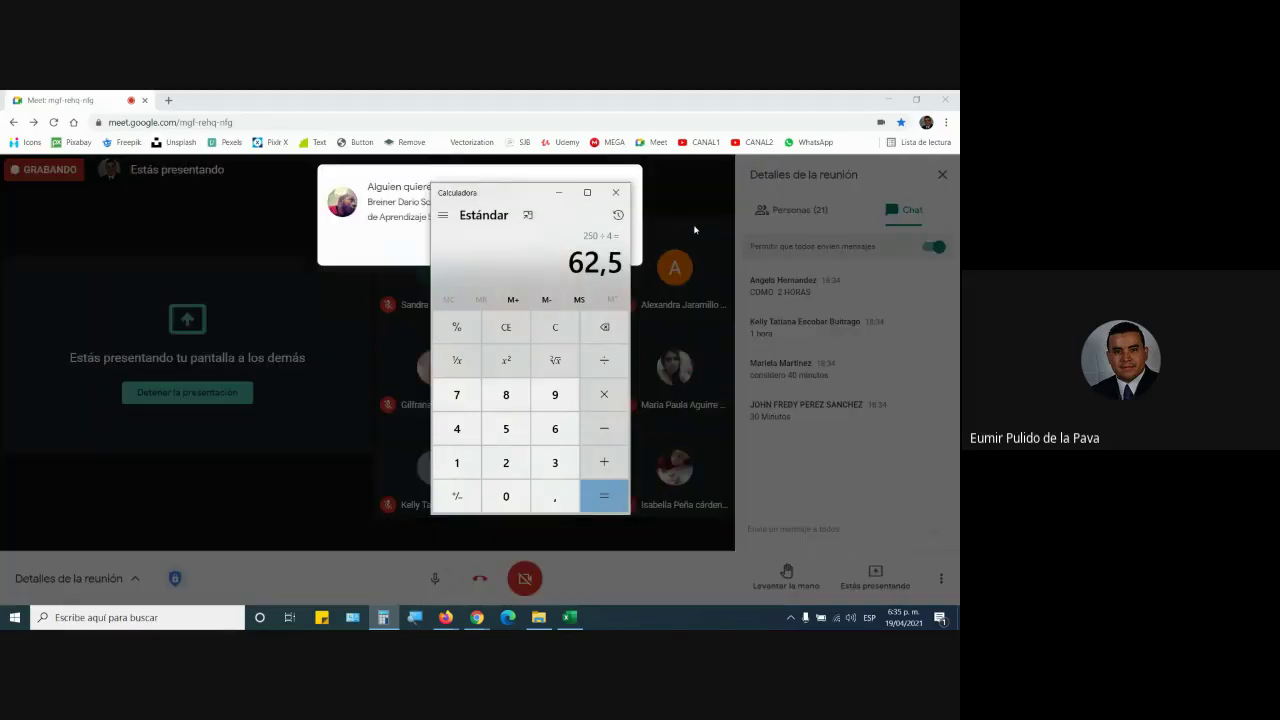
pyautogui.click(615, 192)
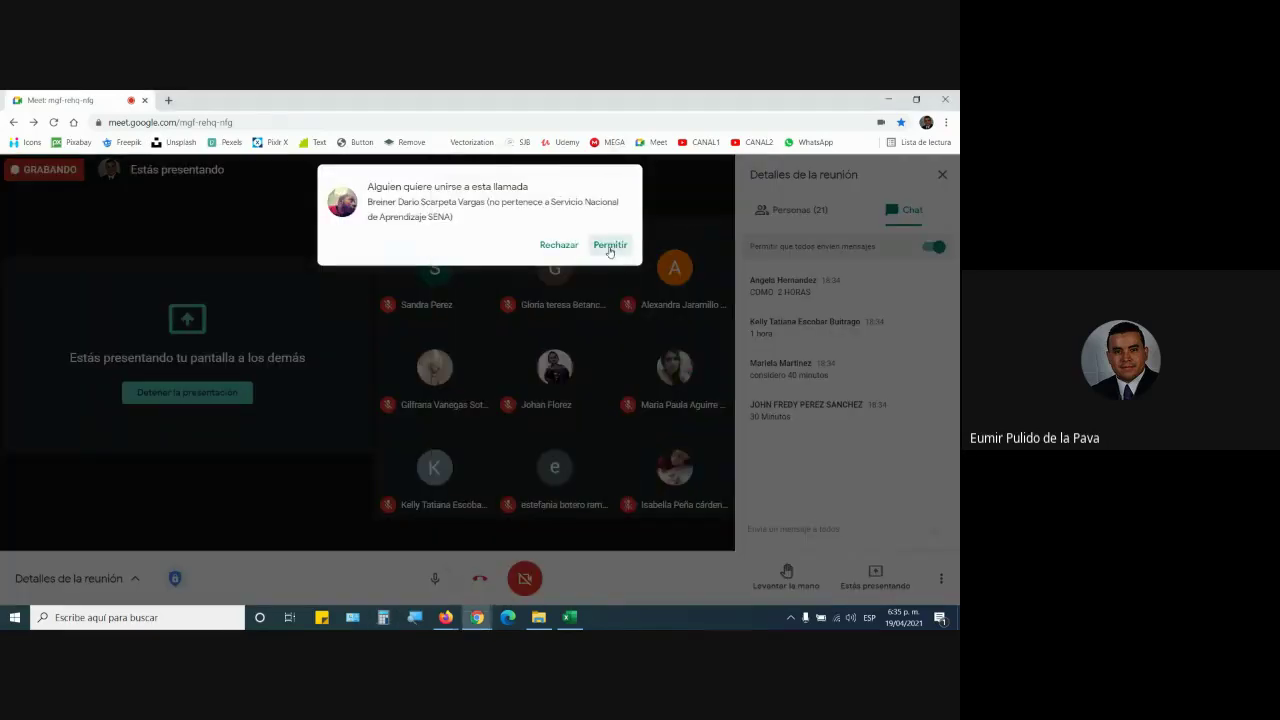
# Step: Admit the person waiting to join the Google Meet call, and review the data and the five listed requirements in Excel
pyautogui.click(609, 246)
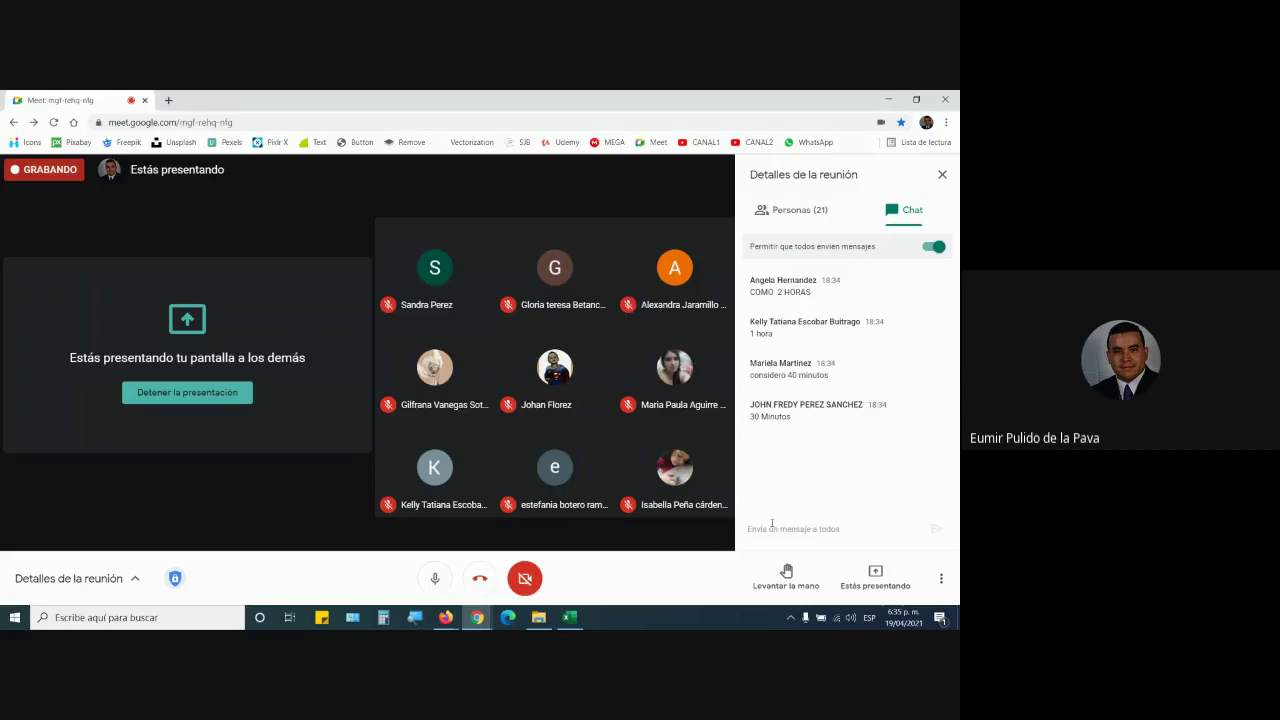
pyautogui.hotkey('alt', 'Tab')
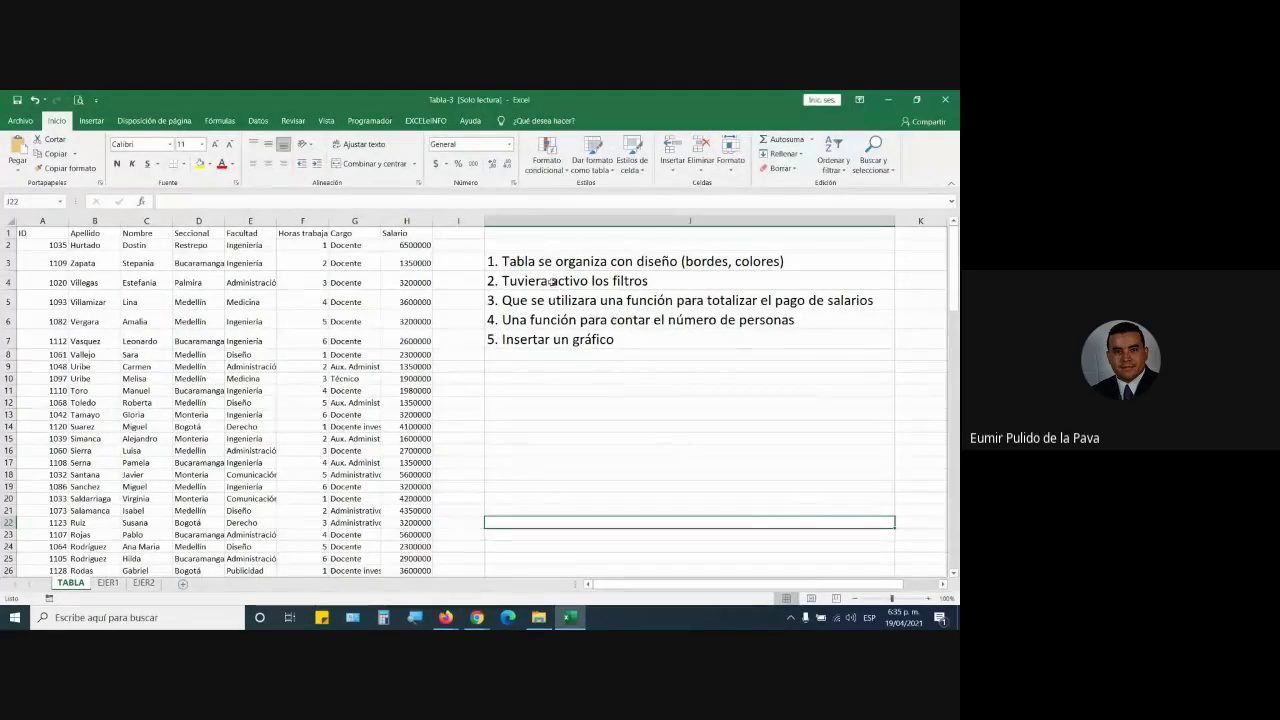
pyautogui.moveTo(58, 234); pyautogui.dragTo(420, 566)
pyautogui.moveTo(540, 262); pyautogui.dragTo(545, 340)
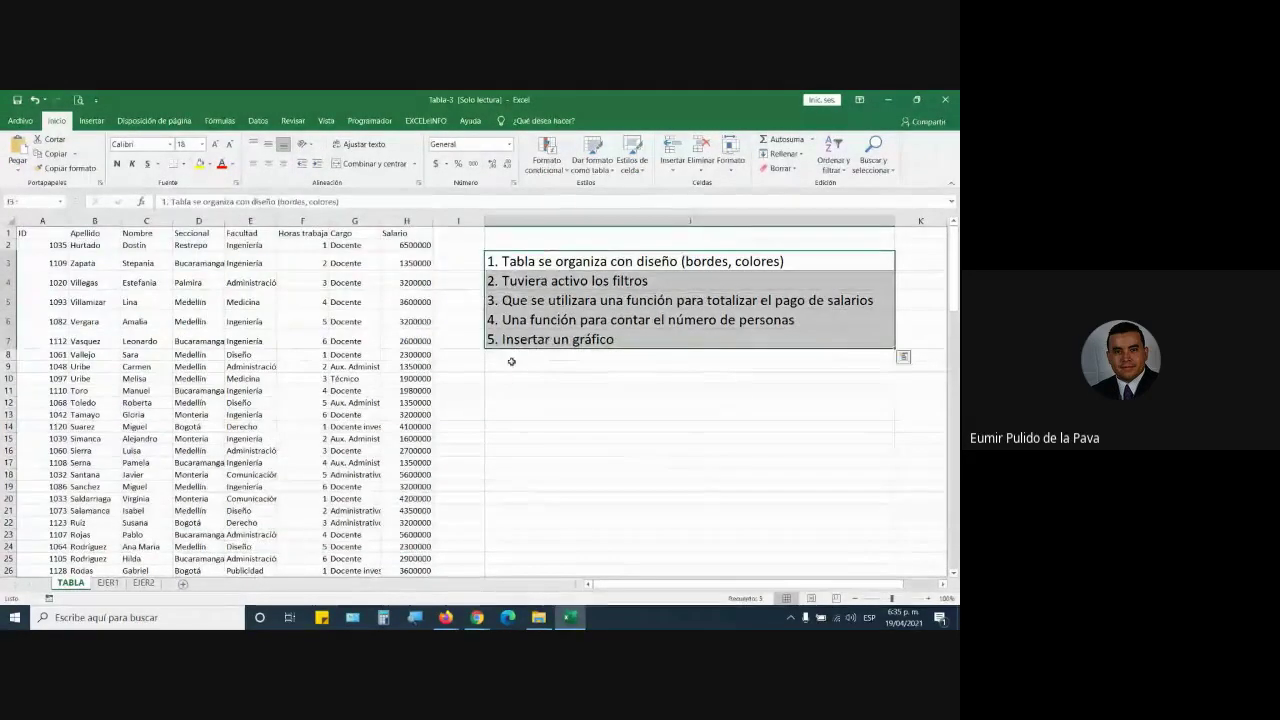
# Step: Merge and center cells J9:J19 below the requirements list with middle alignment and wrapped text, and set the font size to 20
pyautogui.moveTo(740, 366); pyautogui.dragTo(772, 474)
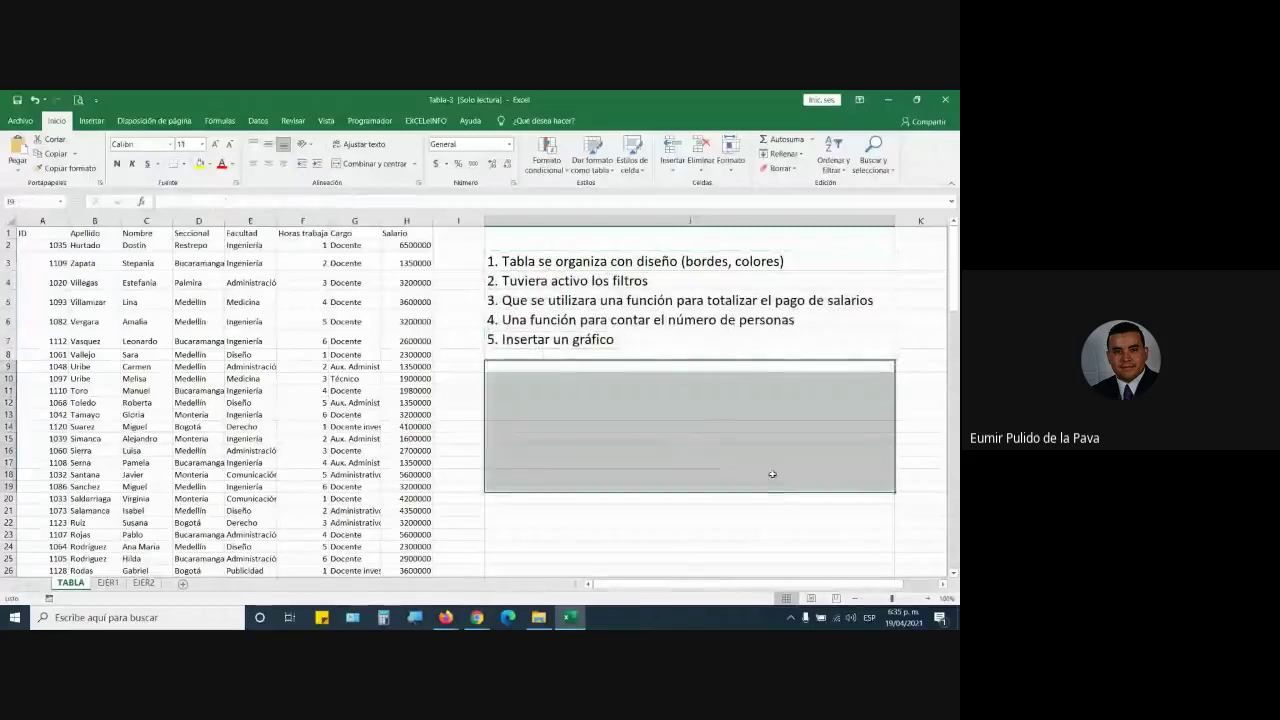
pyautogui.click(370, 163)
pyautogui.click(215, 144)
pyautogui.click(215, 144)
pyautogui.click(215, 144)
pyautogui.click(215, 144)
pyautogui.click(215, 144)
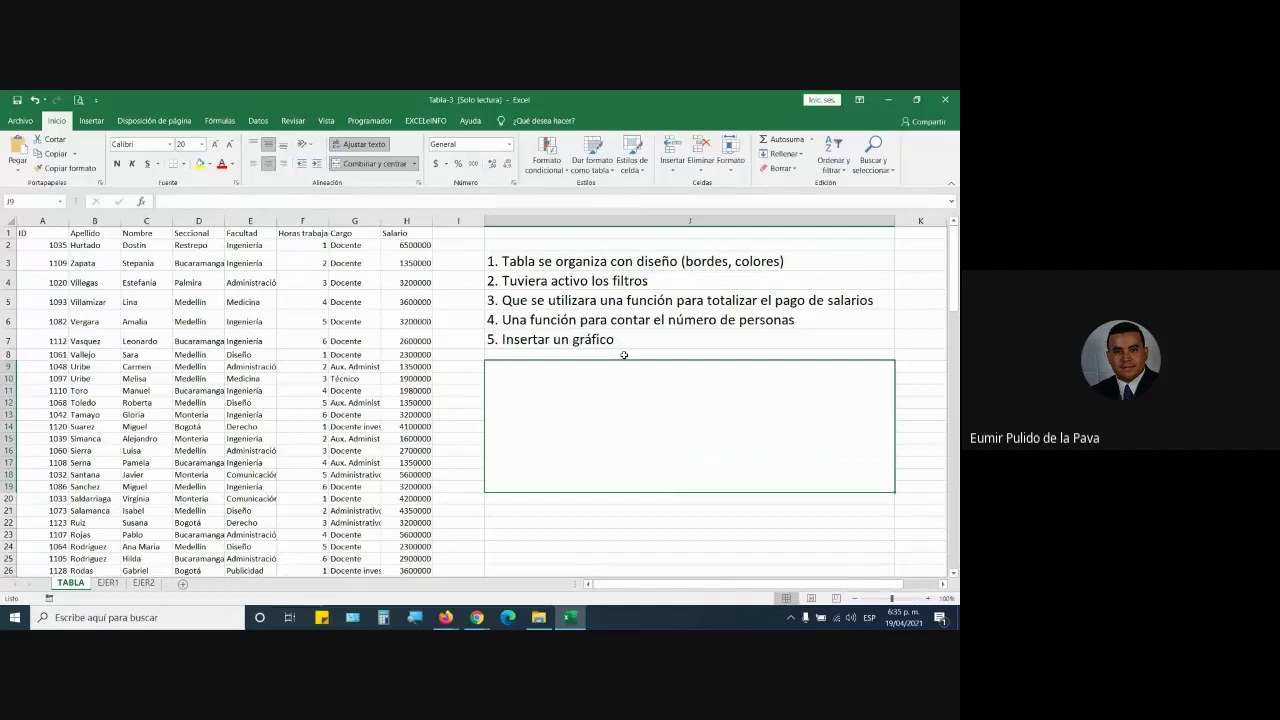
# Step: Enter the text "TIEMPO ESTIMADO PAR LA PRUEBA ES DE:" in the merged cell
pyautogui.write('TIEM')
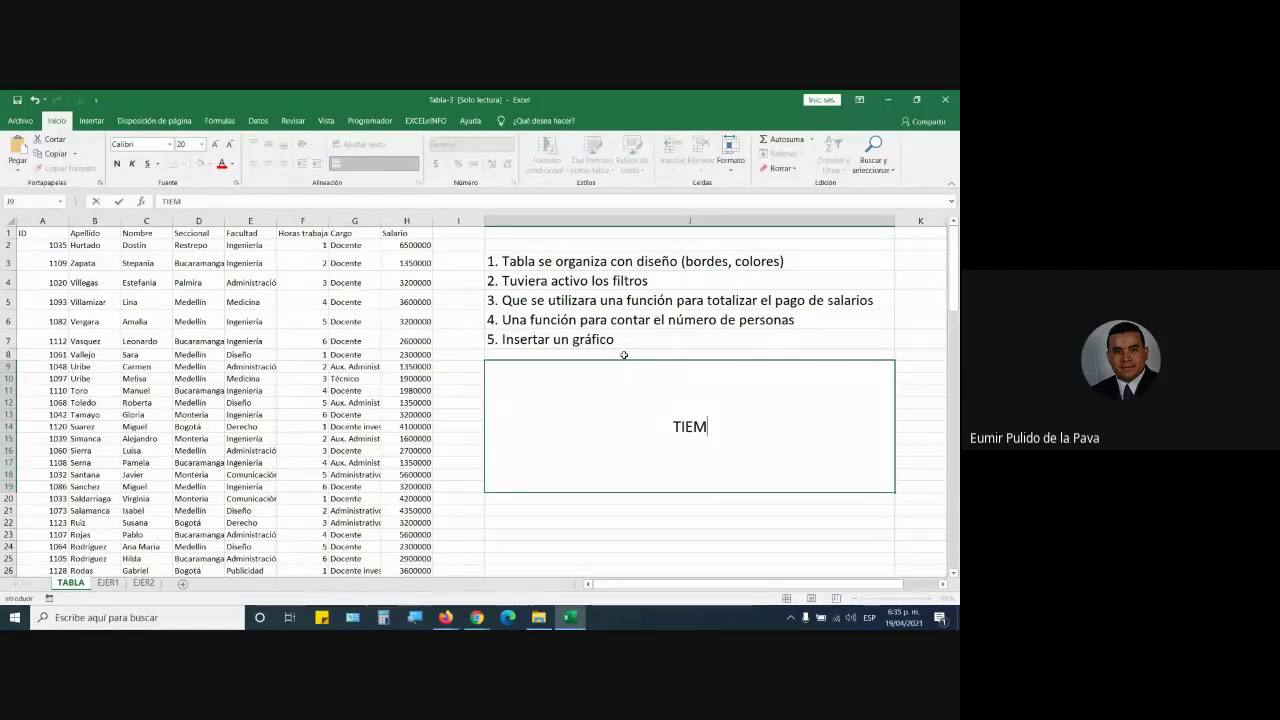
pyautogui.write('PO ESTIMAD')
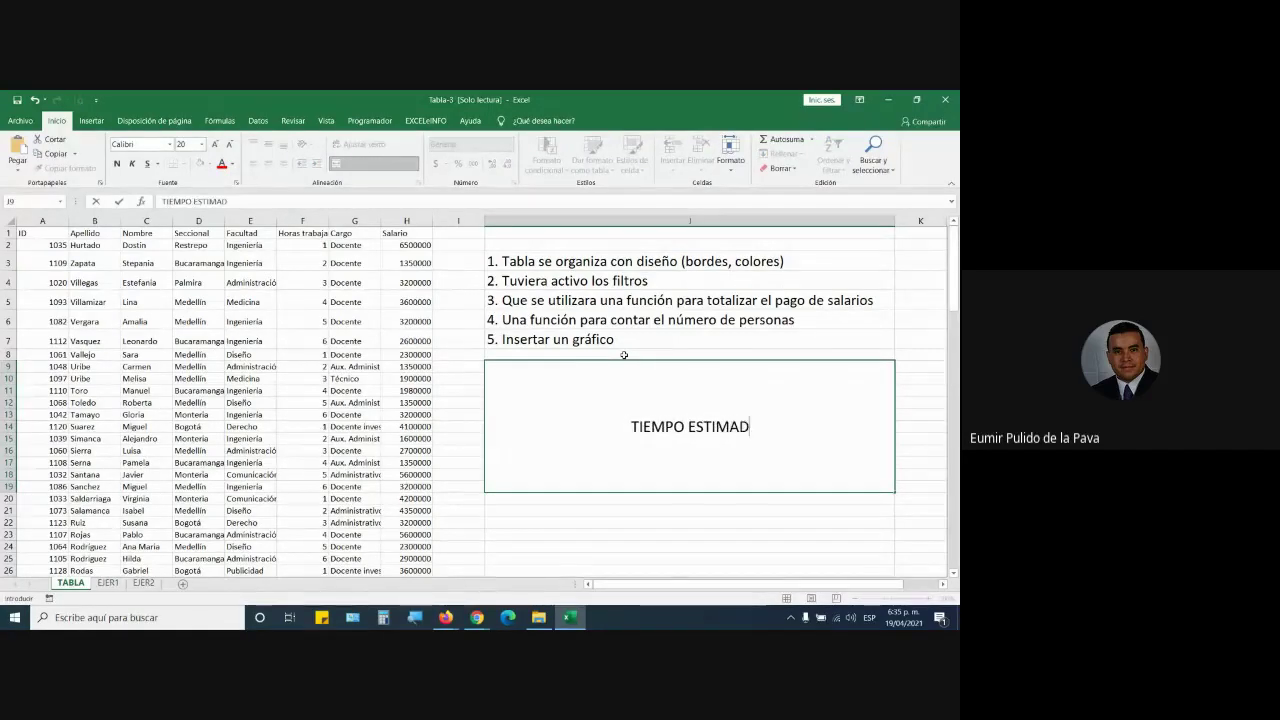
pyautogui.write('O PAR LA PRUEBA ')
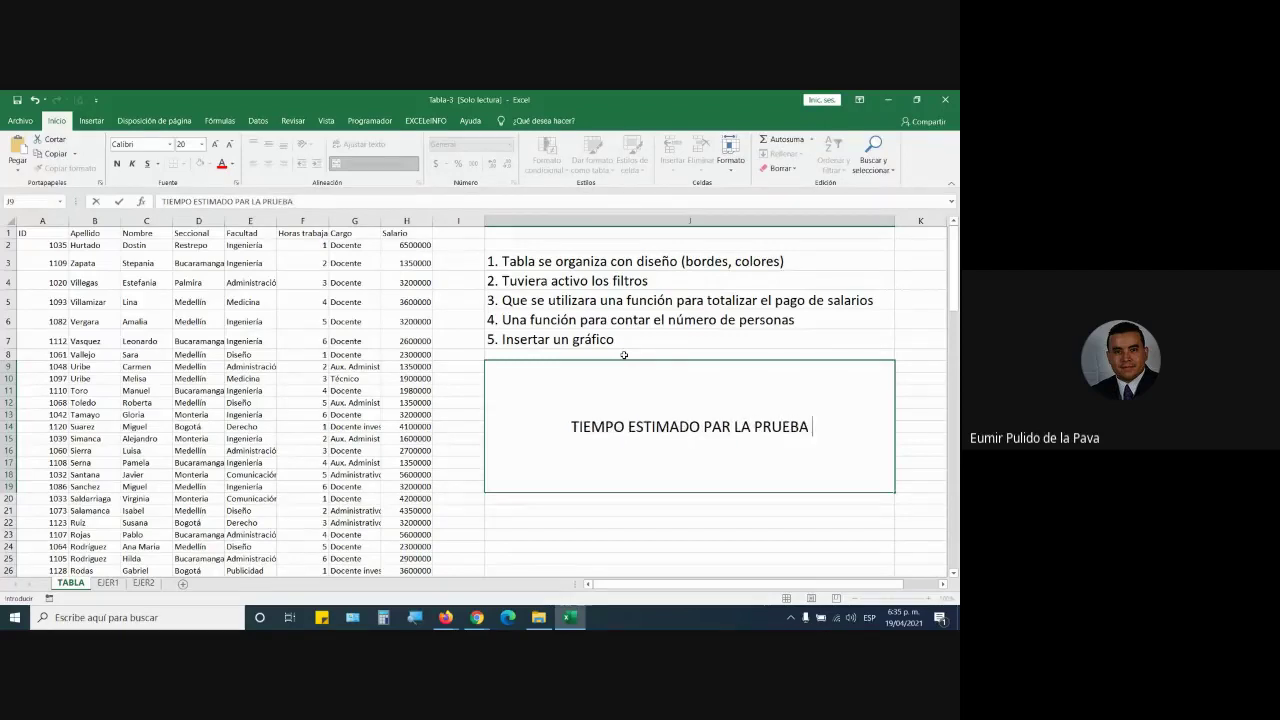
pyautogui.write('ES DE :')
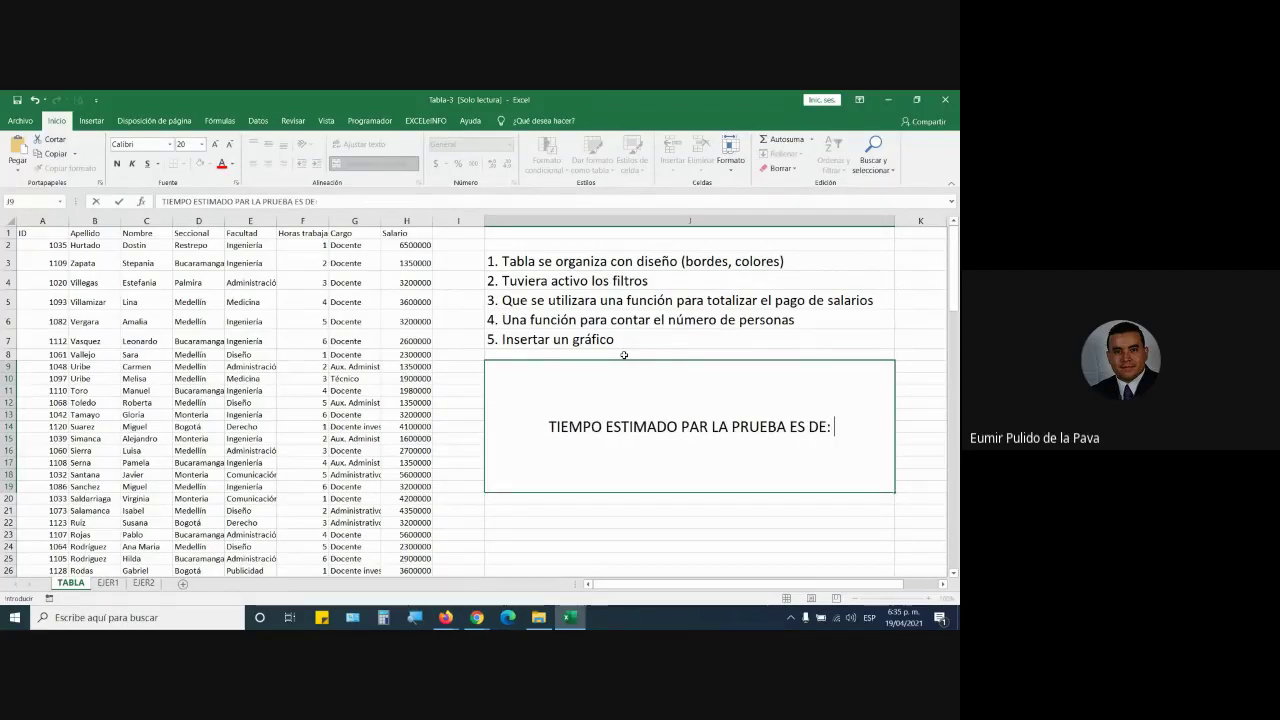
# Step: Check the Google Meet chat for new messages while explaining the exercise, and return to the unfinished cell in Excel
pyautogui.hotkey('alt', 'Tab')
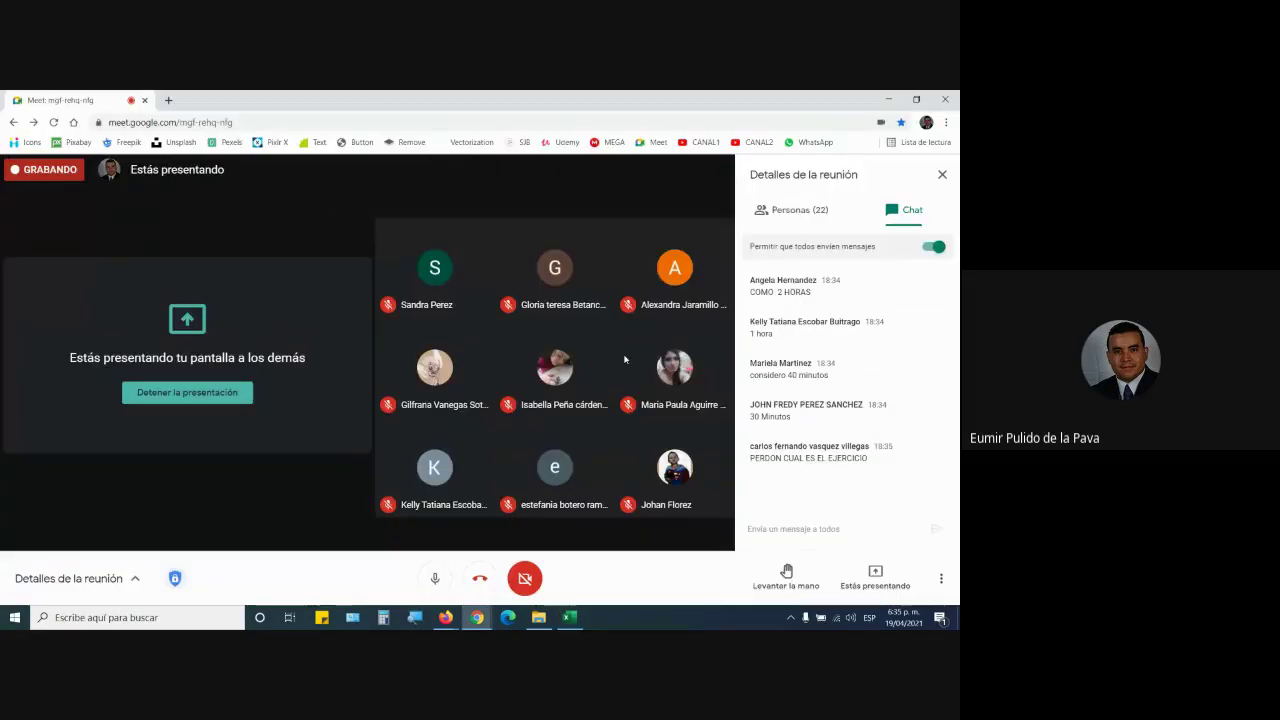
pyautogui.hotkey('alt', 'Tab')
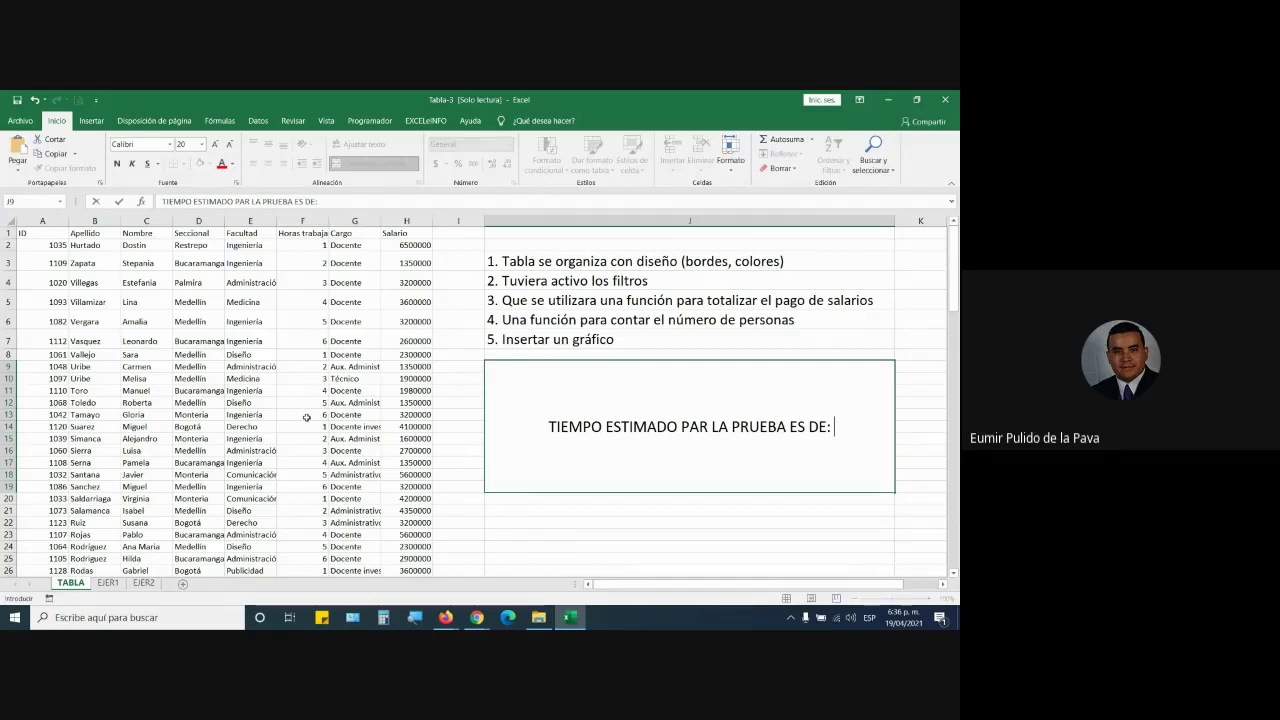
pyautogui.hotkey('alt', 'Tab')
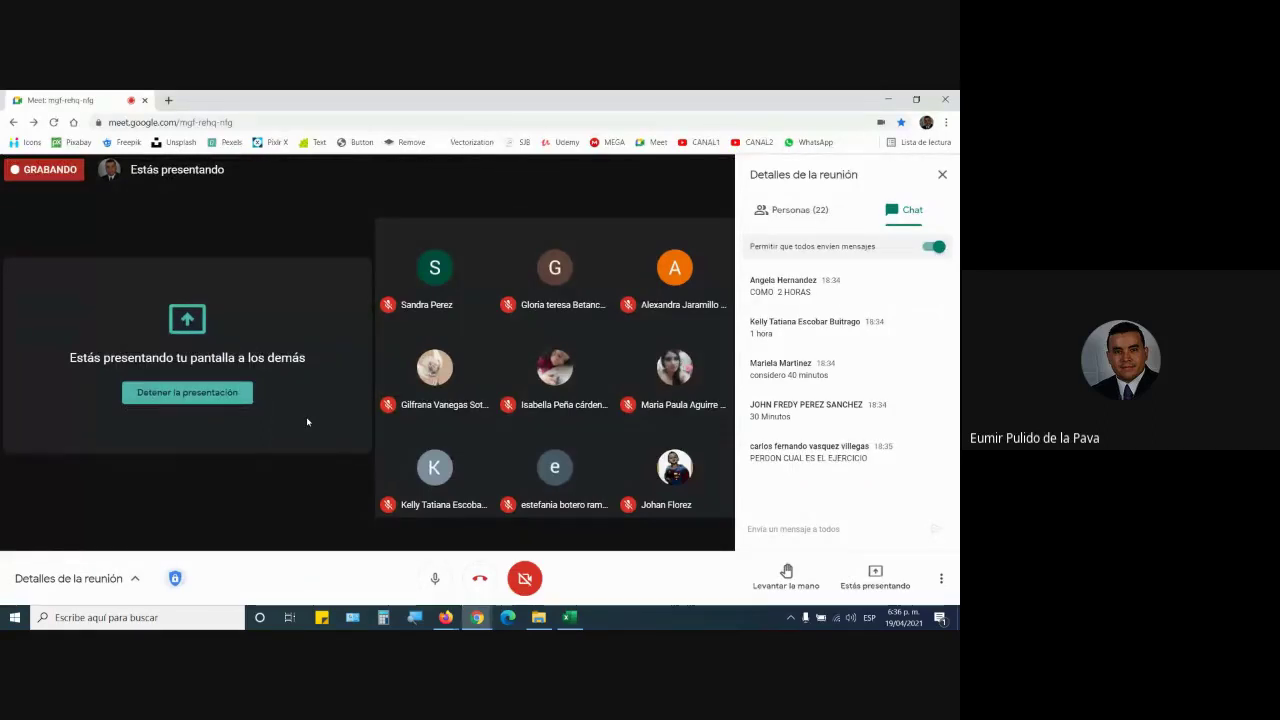
pyautogui.hotkey('alt', 'Tab')
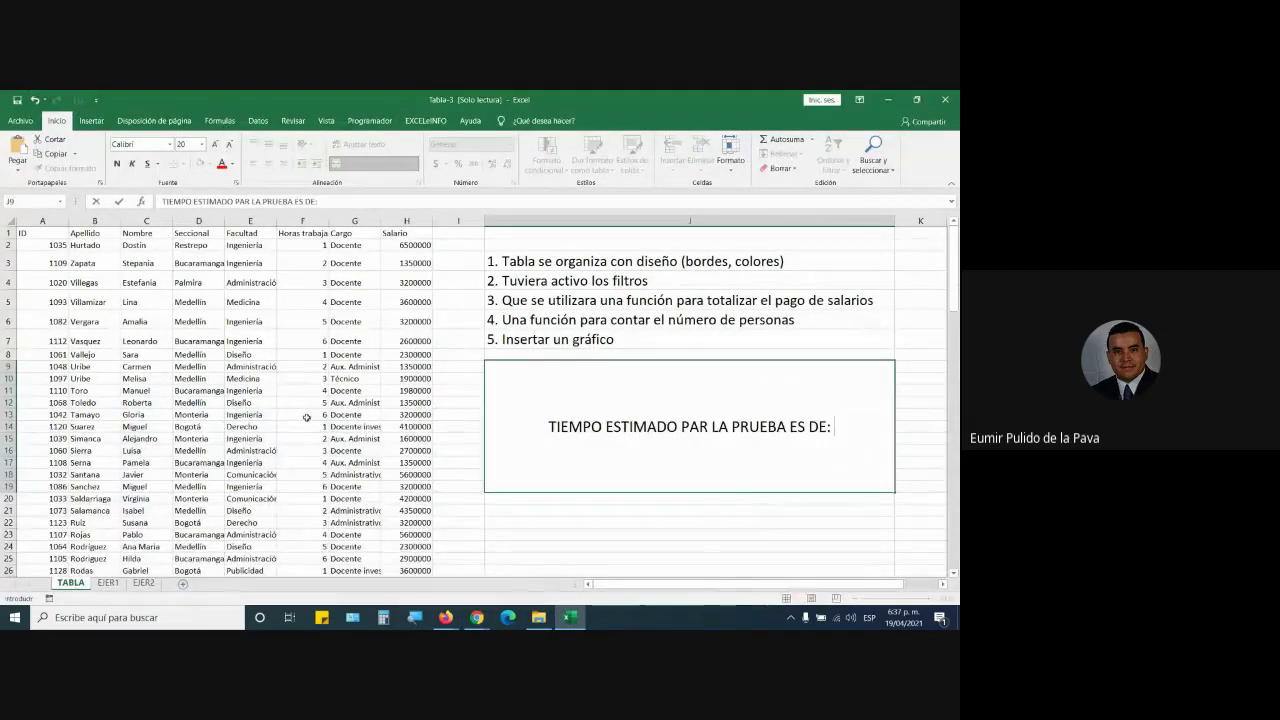
# Step: Complete the estimated-time text in the merged cell with "30 SEGUNDOS"
pyautogui.write('30')
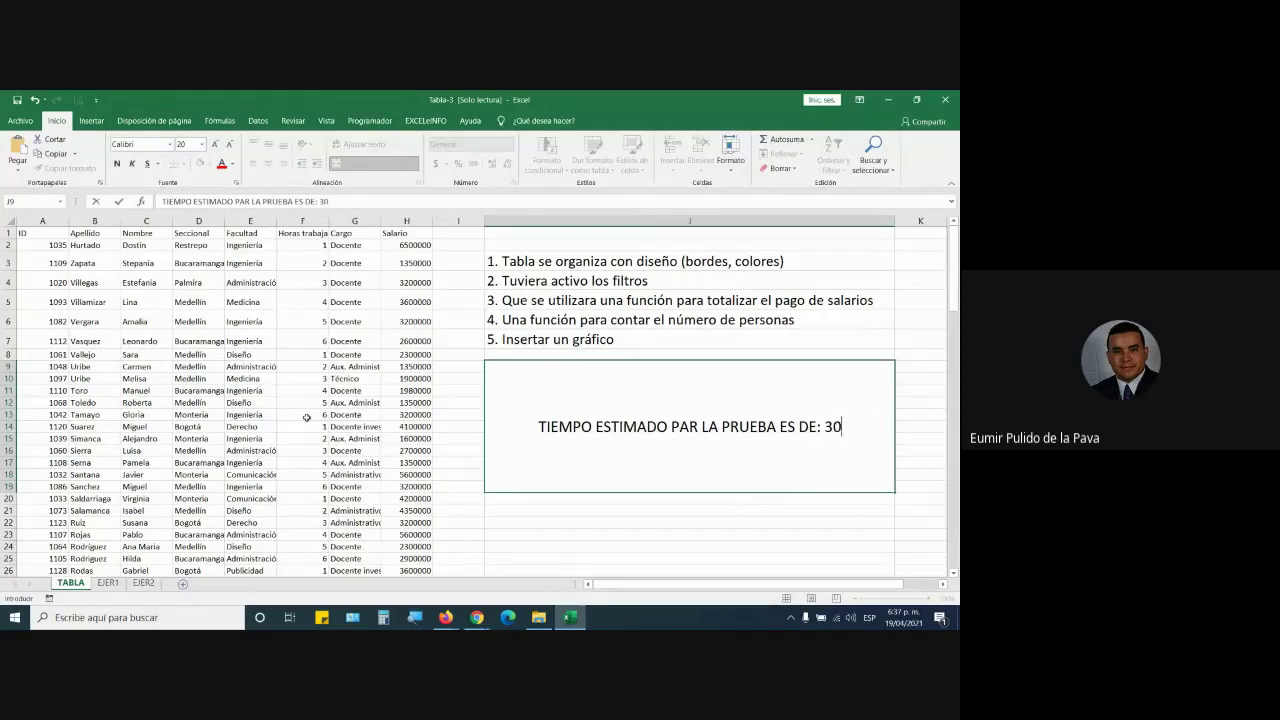
pyautogui.write(' SEGUNDOS')
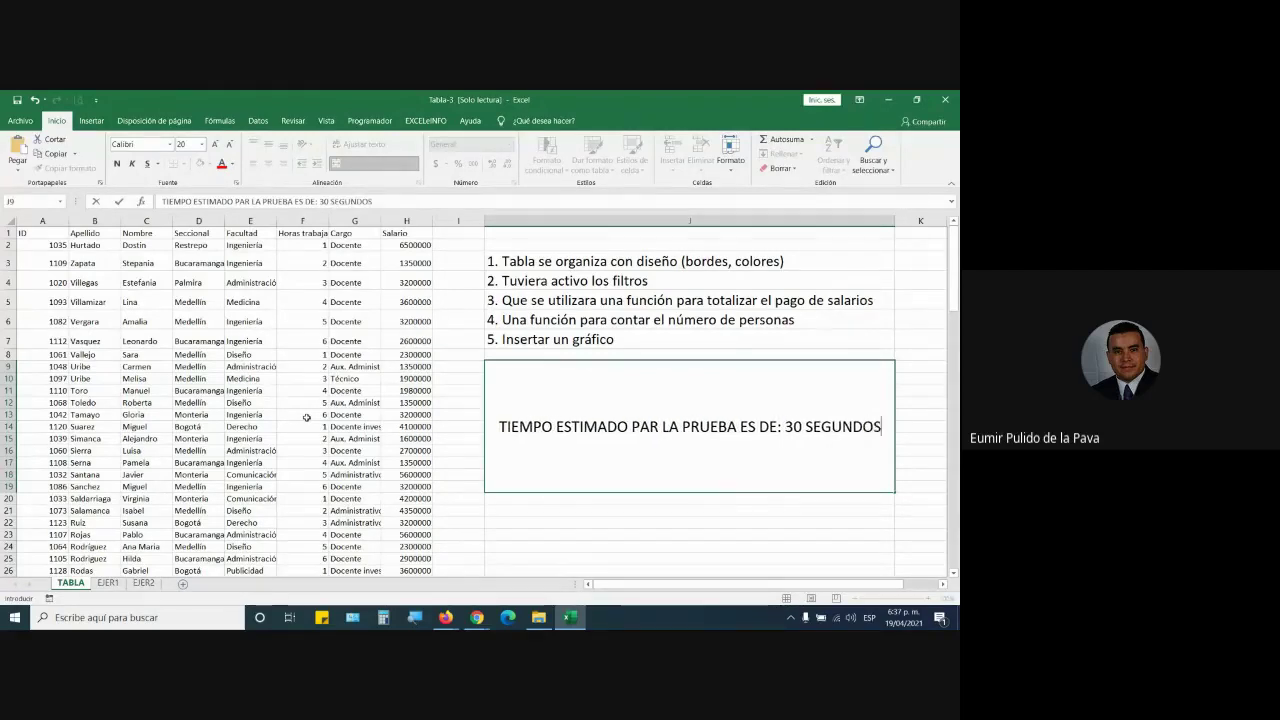
pyautogui.press('Return')
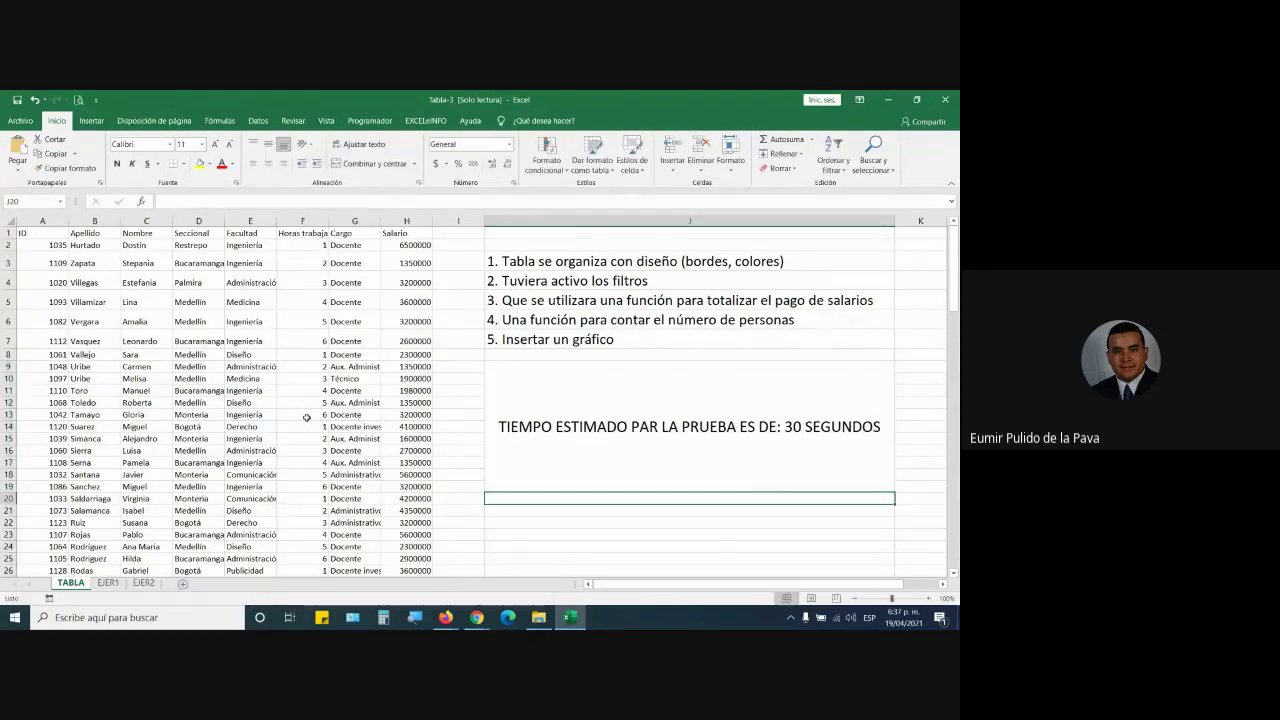
# Step: Format the estimated-time cell with font size 36 and a yellow fill
pyautogui.click(660, 432)
pyautogui.click(214, 145)
pyautogui.click(214, 145)
pyautogui.click(214, 145)
pyautogui.click(214, 145)
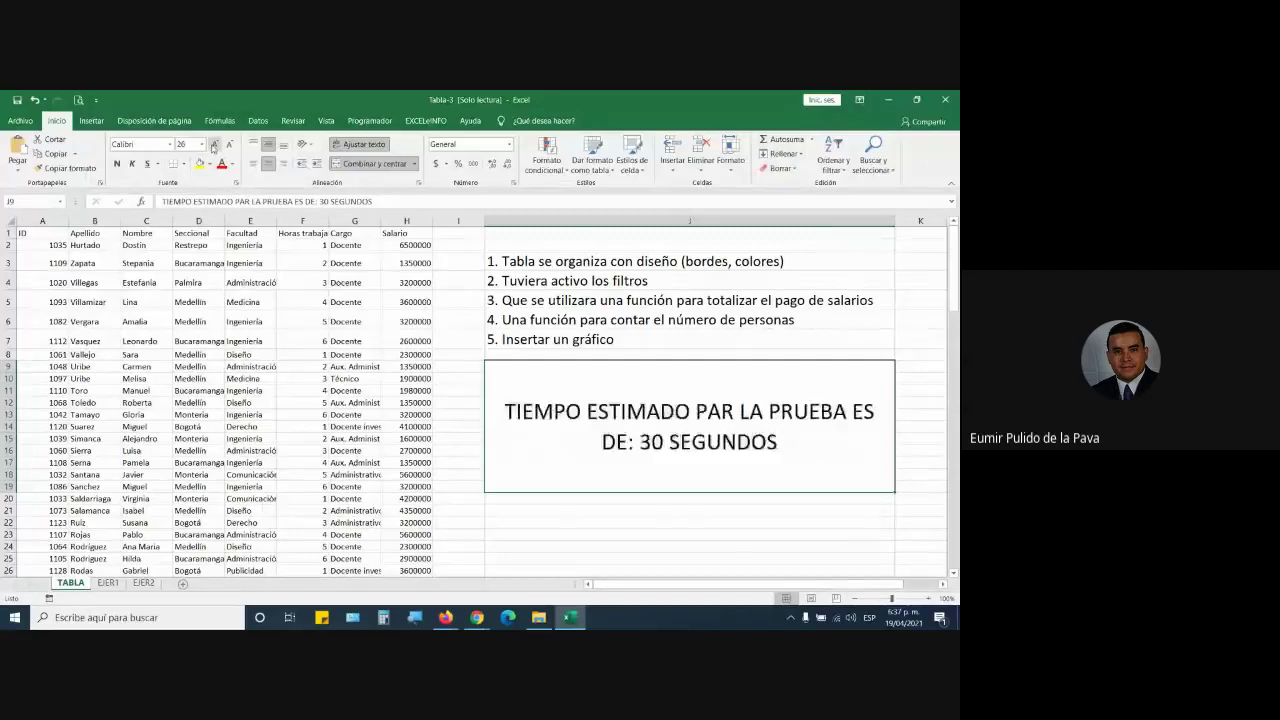
pyautogui.click(214, 145)
pyautogui.click(214, 145)
pyautogui.click(214, 145)
pyautogui.click(229, 145)
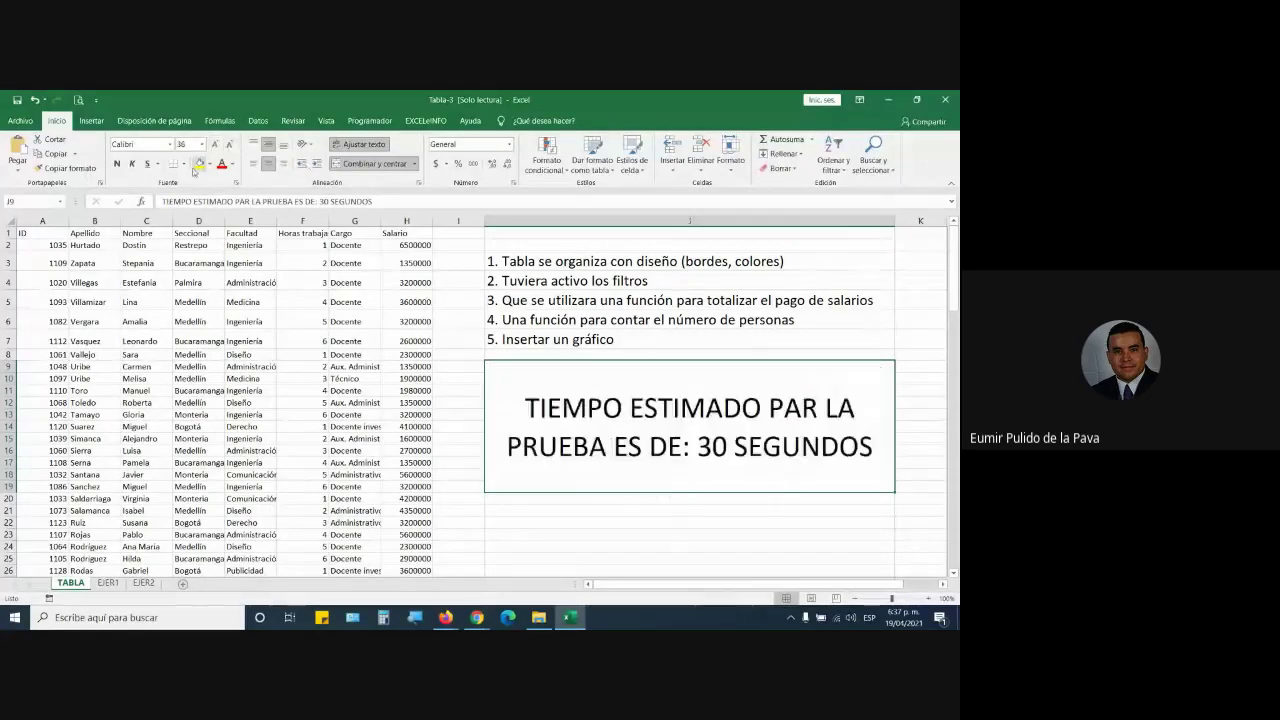
pyautogui.click(199, 163)
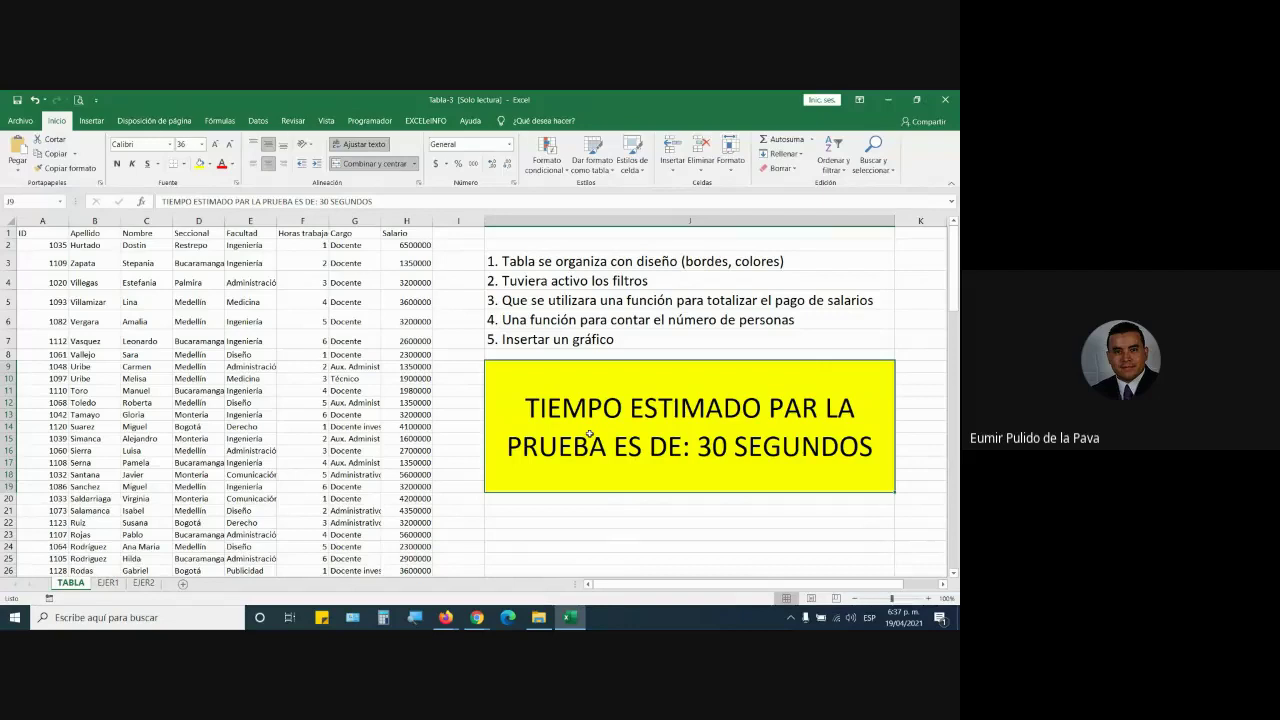
# Step: Read the participants' reactions to the 30-second estimate in the Google Meet chat, and return to the TABLA sheet in Excel
pyautogui.hotkey('alt', 'Tab')
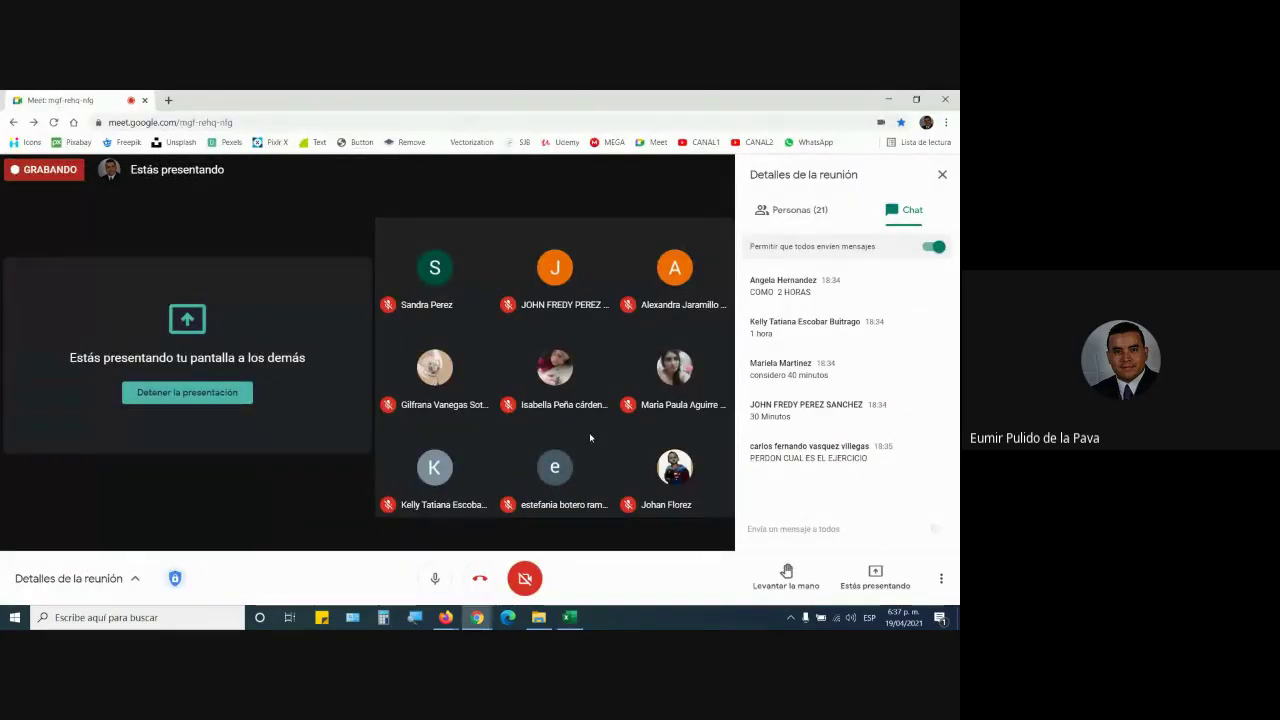
pyautogui.hotkey('alt', 'Tab')
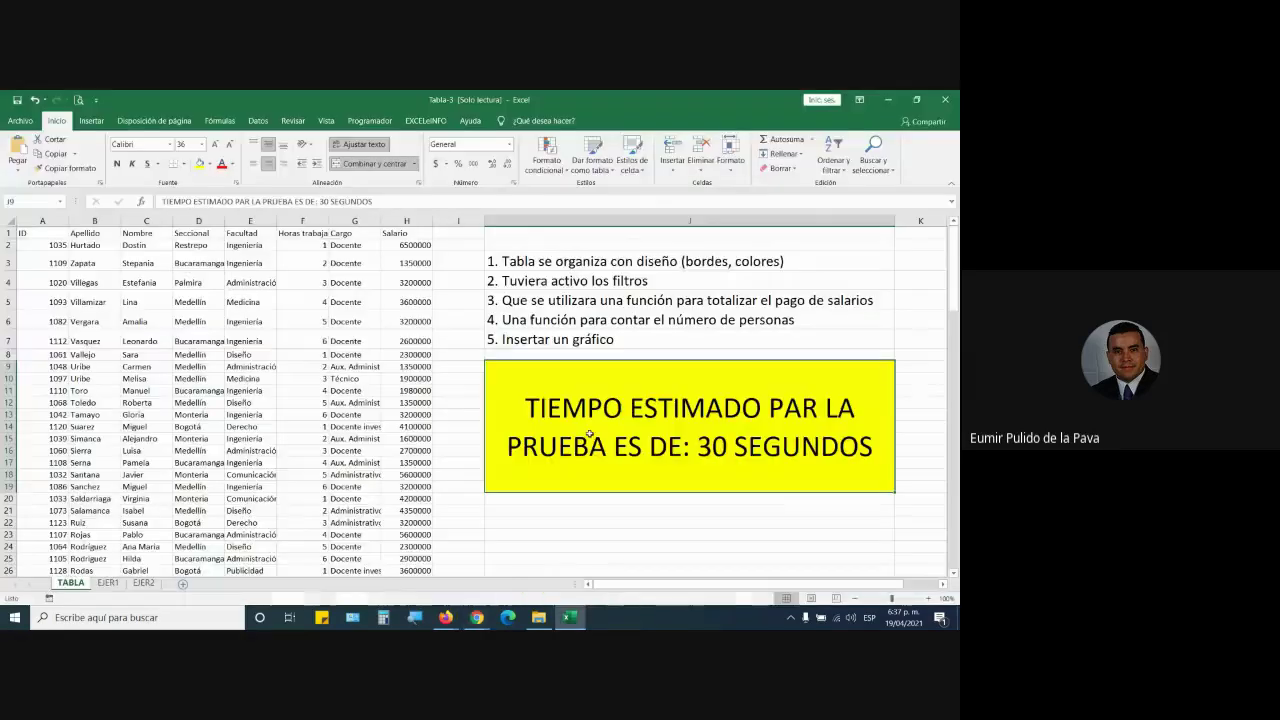
pyautogui.hotkey('alt', 'Tab')
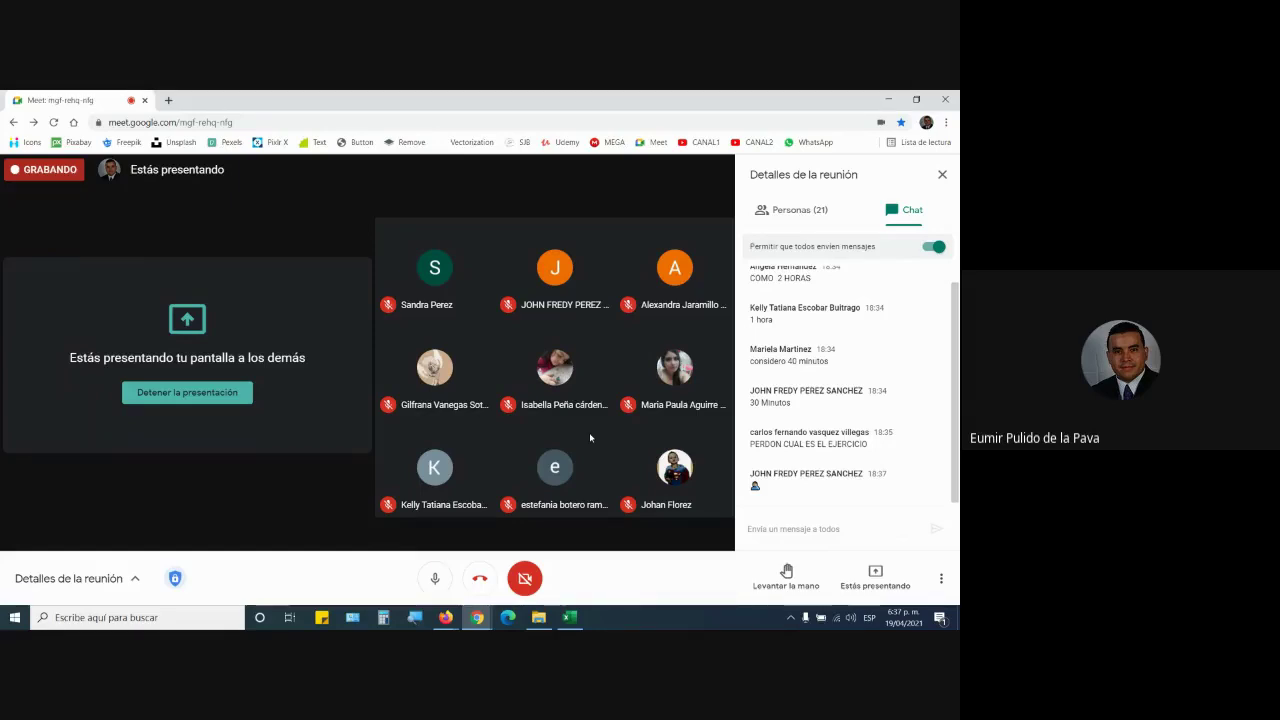
pyautogui.hotkey('alt', 'Tab')
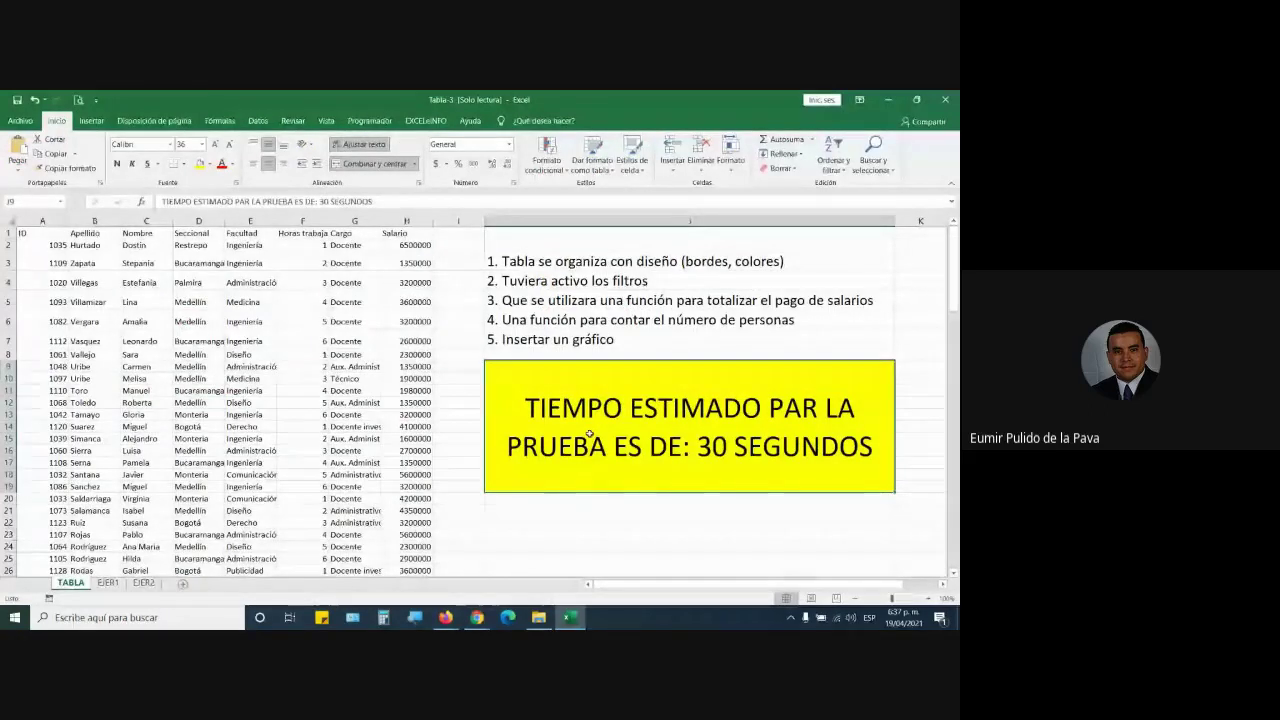
pyautogui.hotkey('alt', 'Tab')
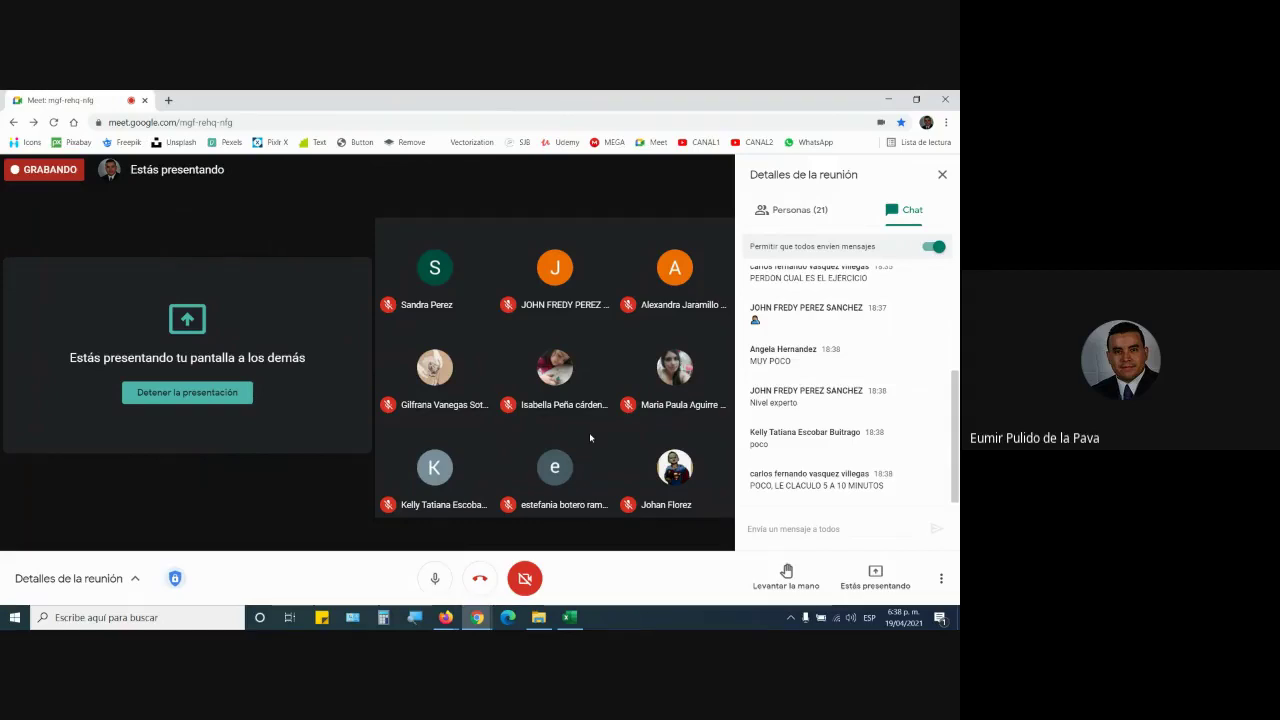
pyautogui.hotkey('alt', 'Tab')
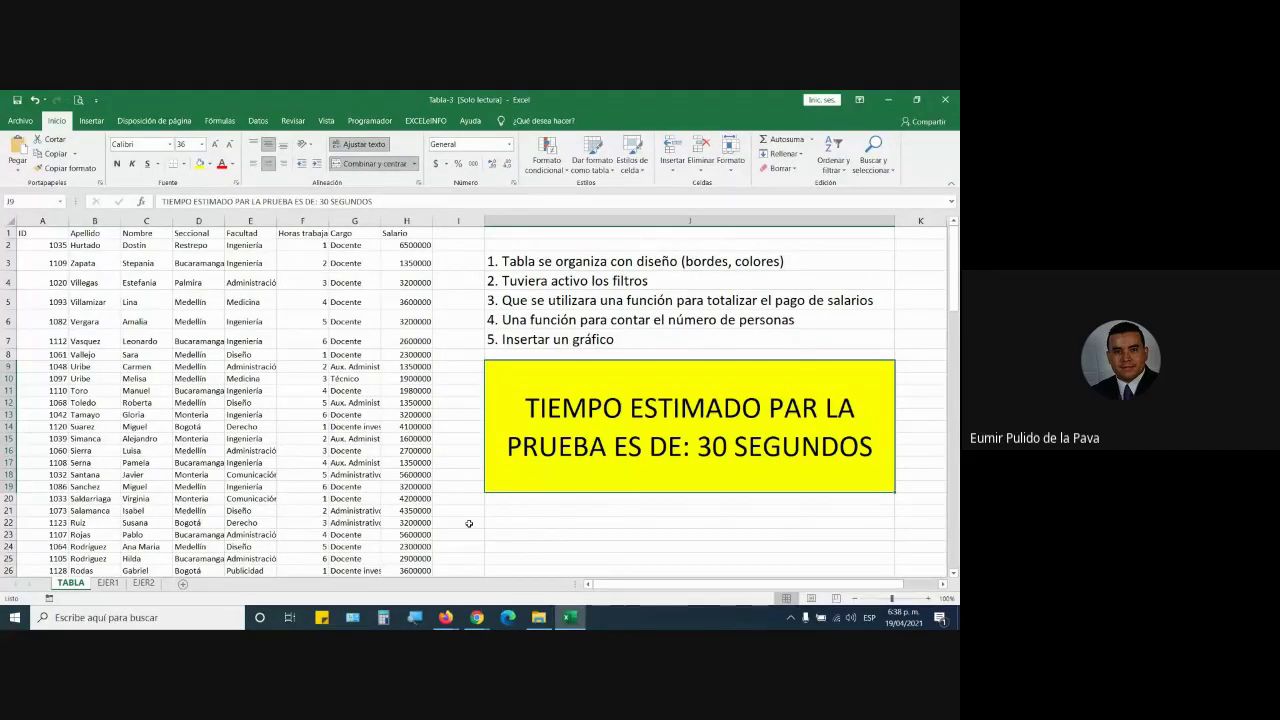
# Step: Switch to Google Meet and let the person requesting access into the call
pyautogui.hotkey('alt', 'Tab')
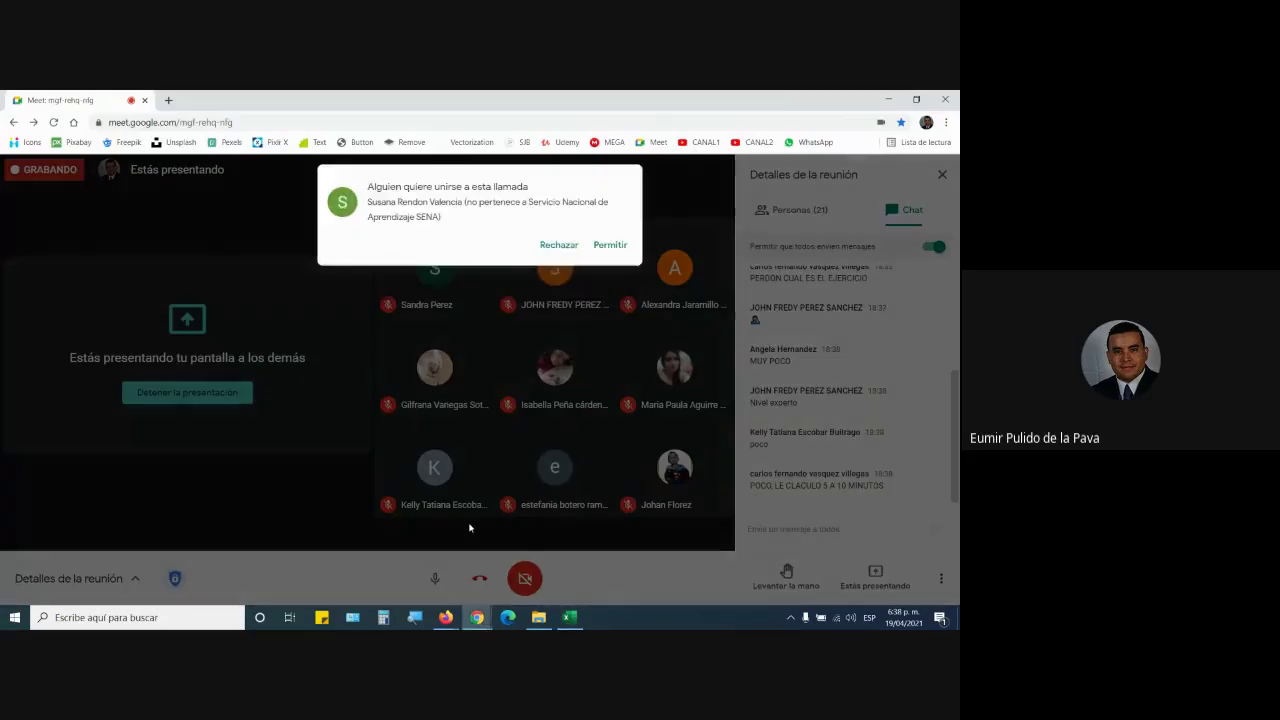
pyautogui.click(610, 245)
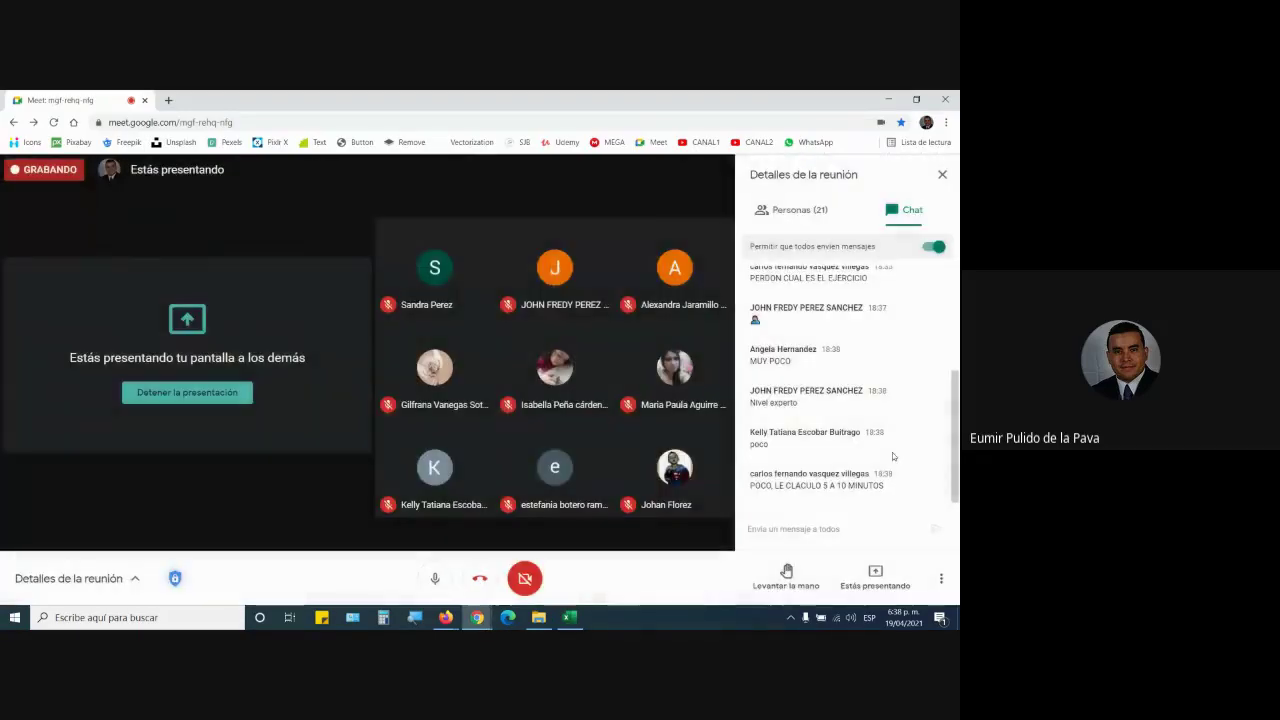
# Step: Let the next person requesting access into the Google Meet call, and return to the TABLA sheet in Excel
pyautogui.hotkey('alt', 'Tab')
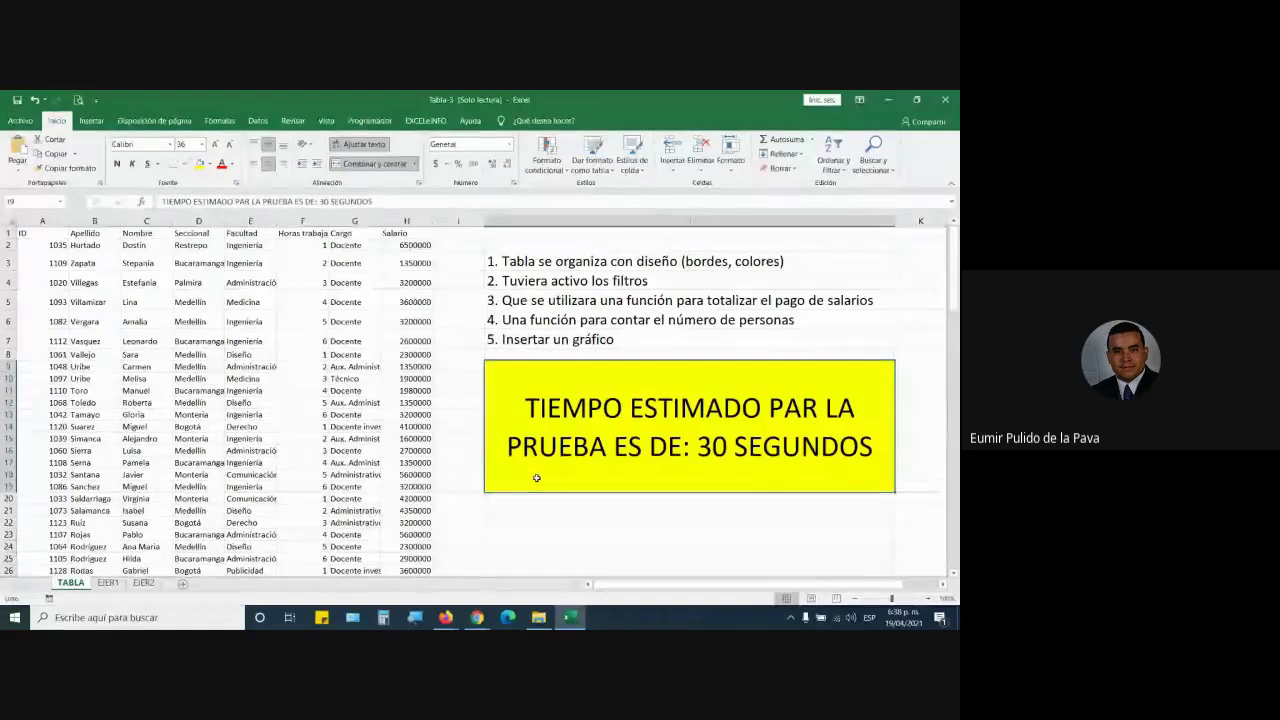
pyautogui.hotkey('alt', 'Tab')
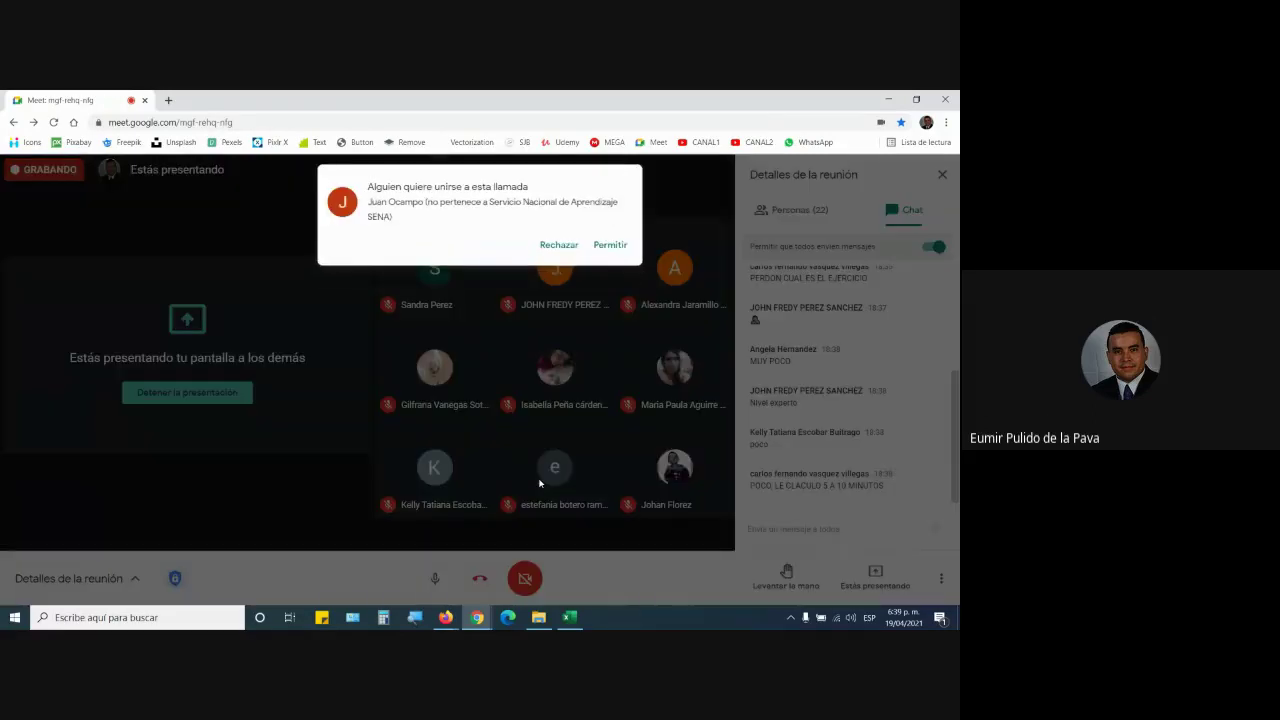
pyautogui.click(611, 245)
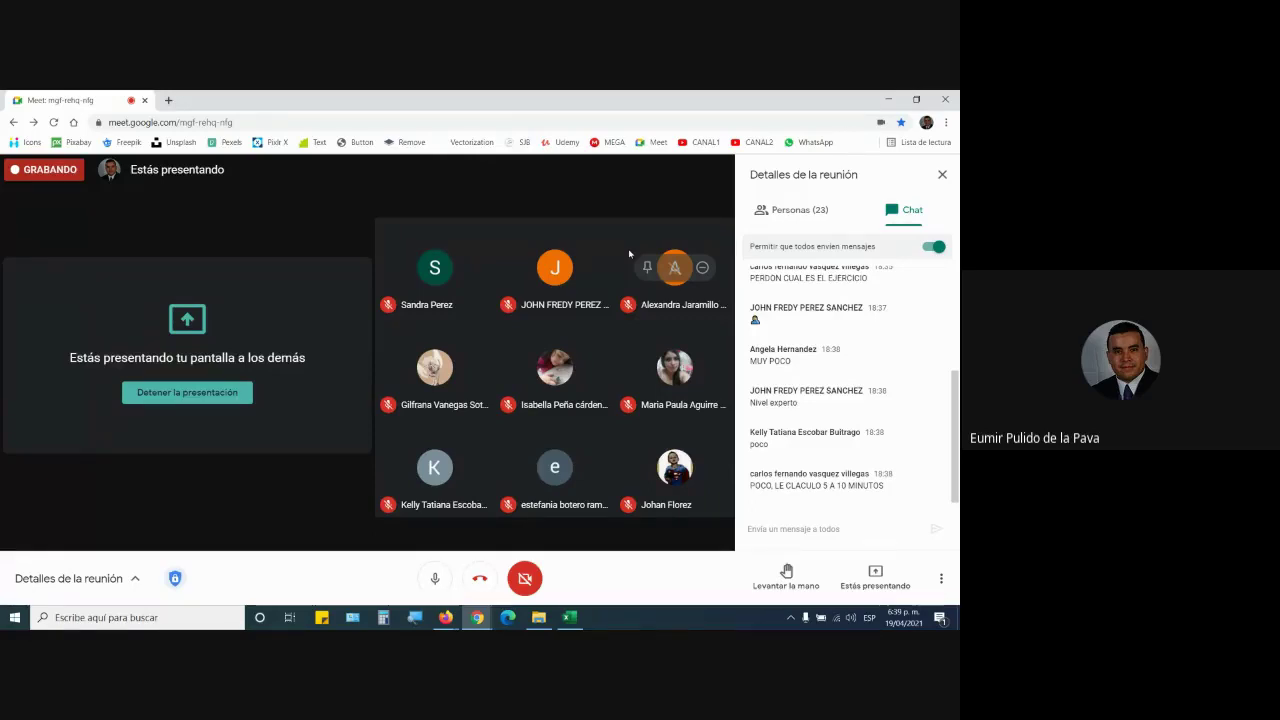
pyautogui.hotkey('alt', 'Tab')
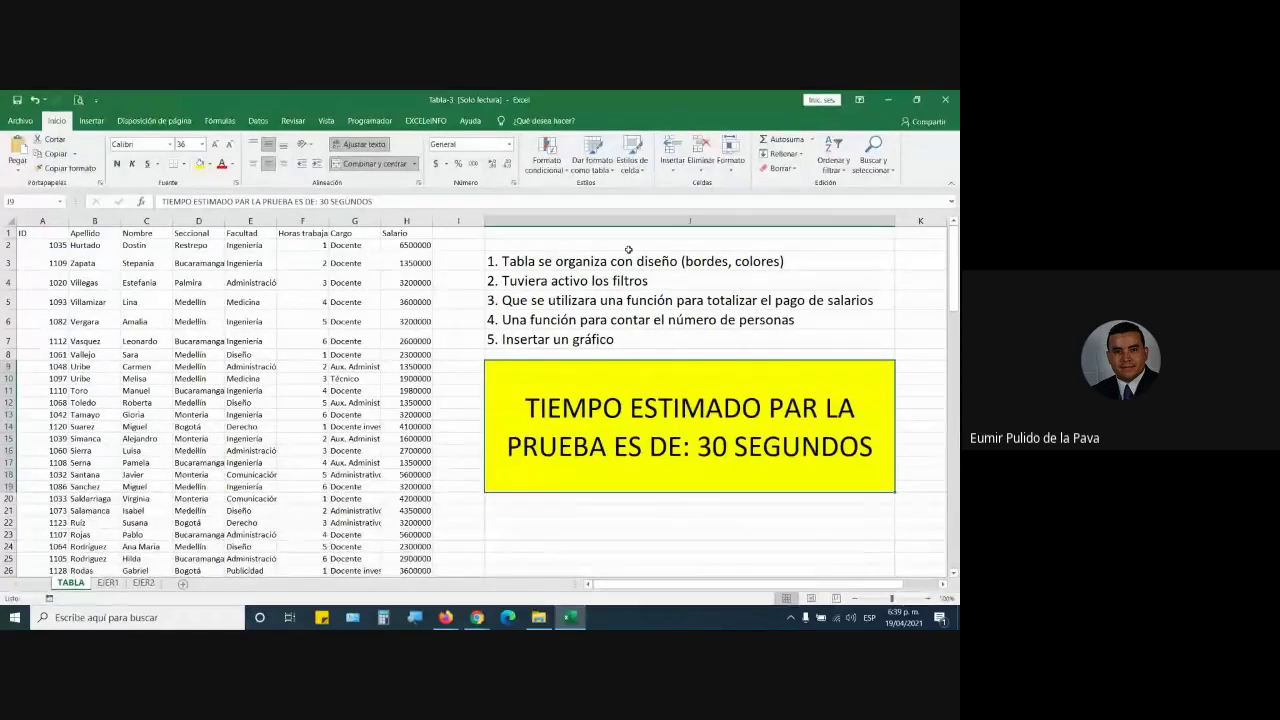
pyautogui.hotkey('alt', 'Tab')
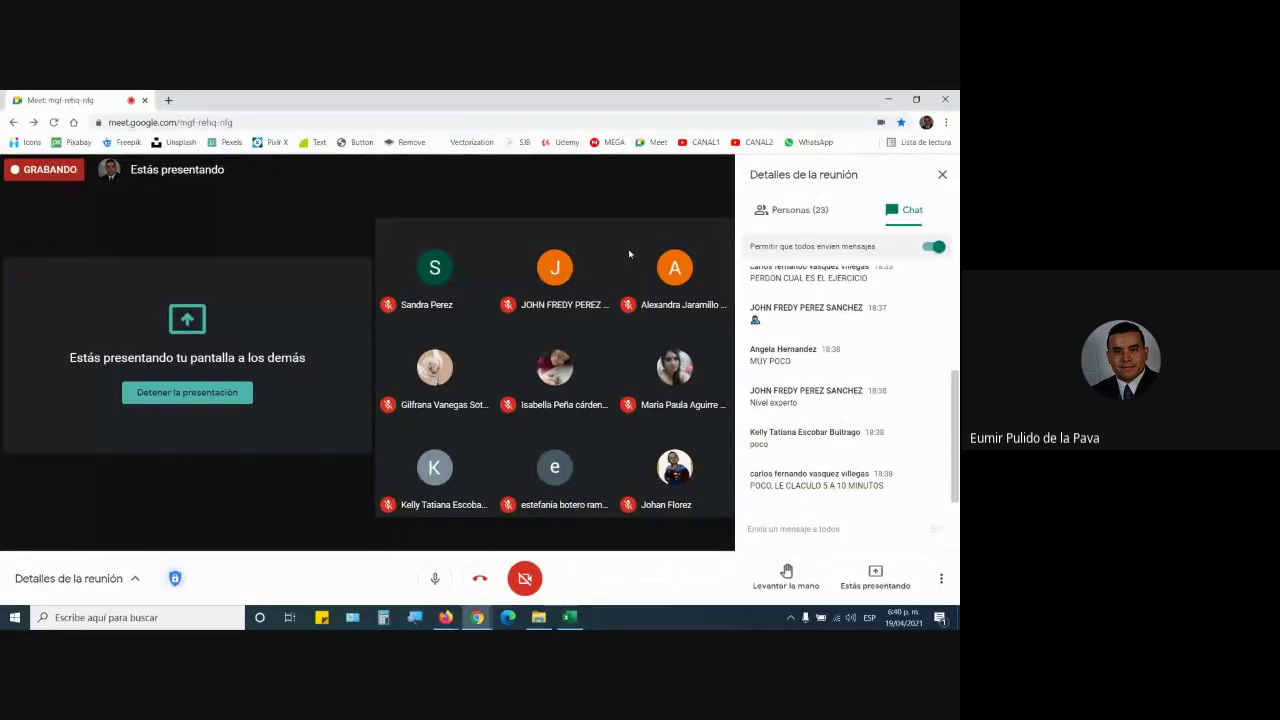
pyautogui.hotkey('alt', 'Tab')
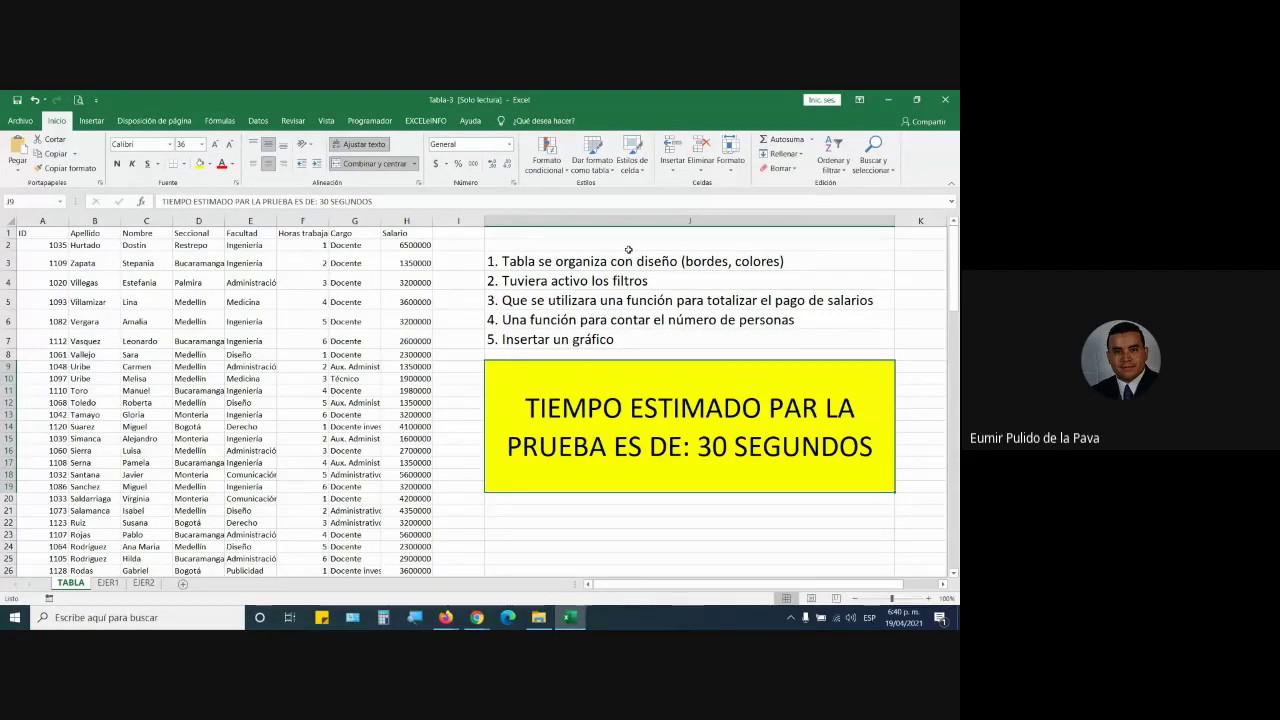
# Step: Review the five requirements in J3:J7 and the "30 SEGUNDOS" target by highlighting them on the sheet
pyautogui.moveTo(575, 265); pyautogui.dragTo(575, 340)
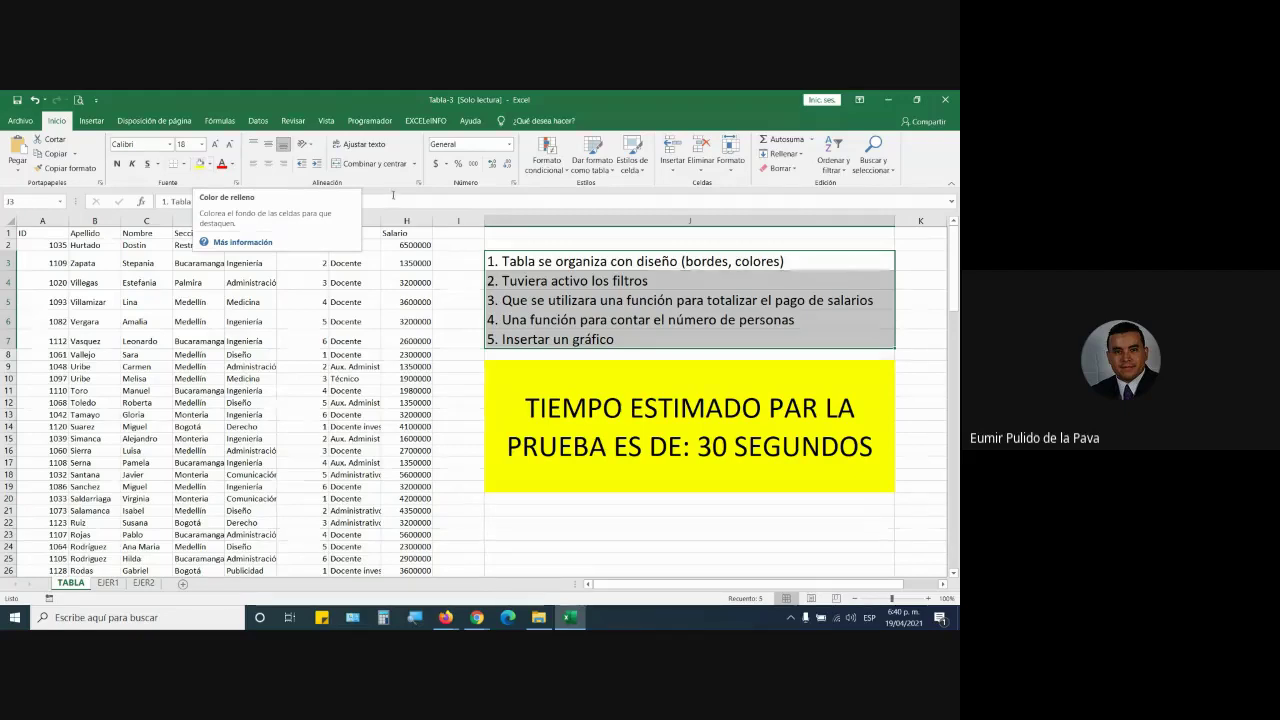
pyautogui.moveTo(542, 265); pyautogui.dragTo(510, 341)
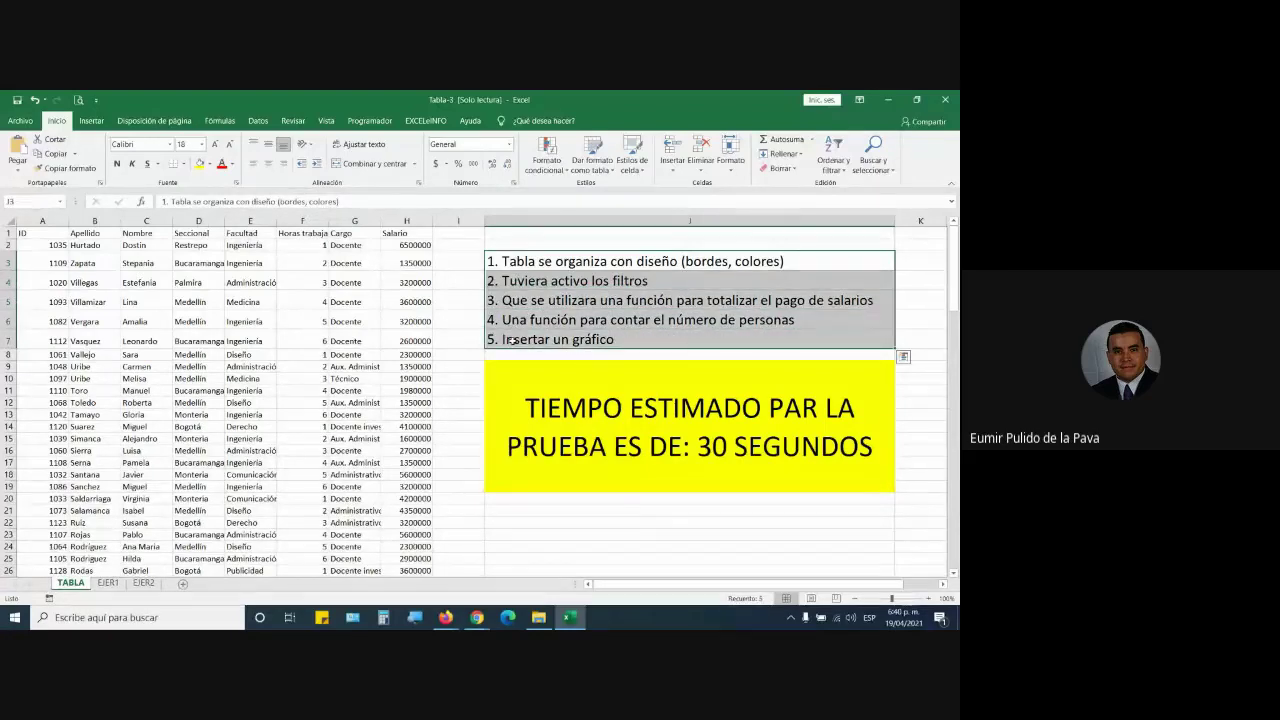
pyautogui.click(754, 474)
pyautogui.doubleClick(698, 447)
pyautogui.moveTo(698, 447); pyautogui.dragTo(876, 452)
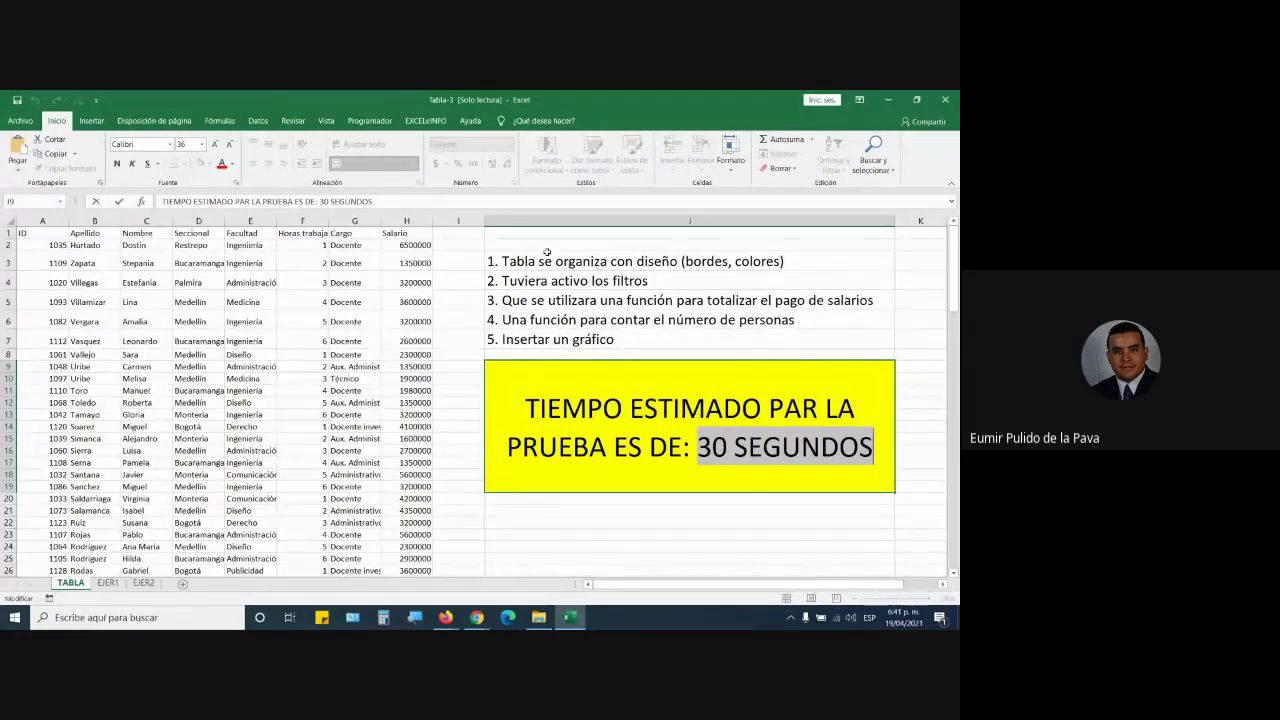
pyautogui.moveTo(547, 251); pyautogui.dragTo(552, 339)
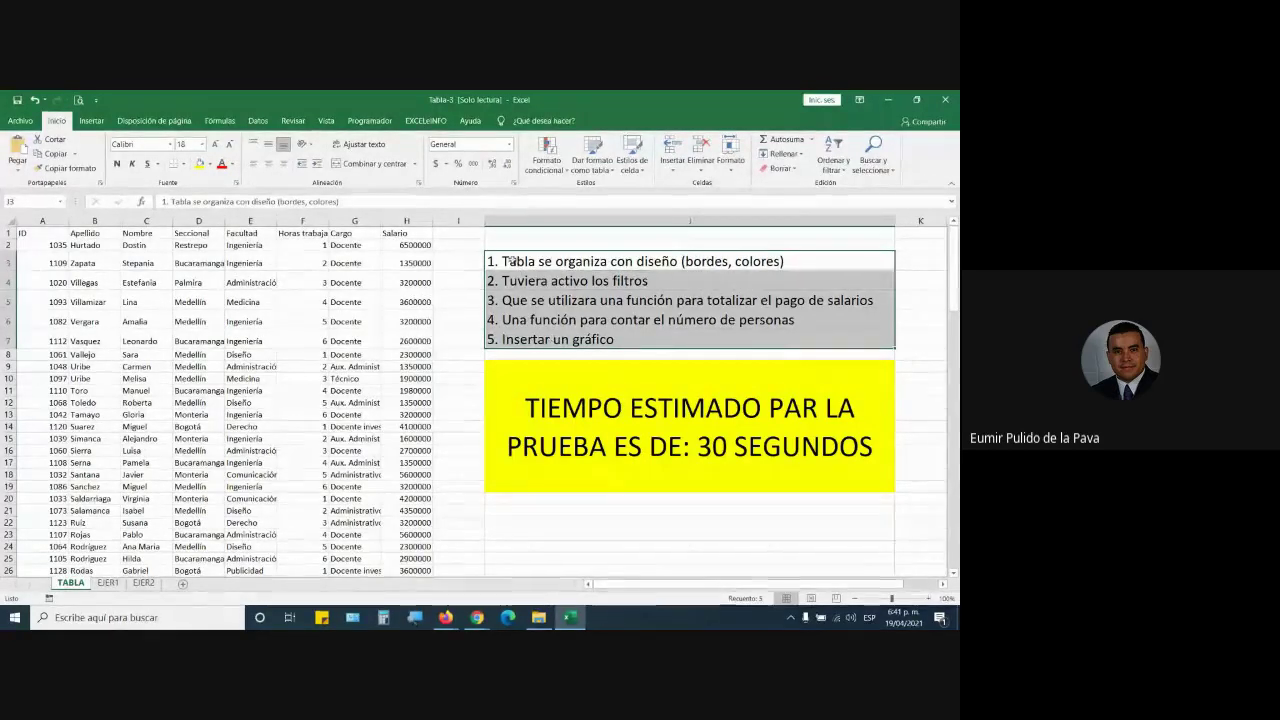
pyautogui.moveTo(505, 262); pyautogui.dragTo(507, 283)
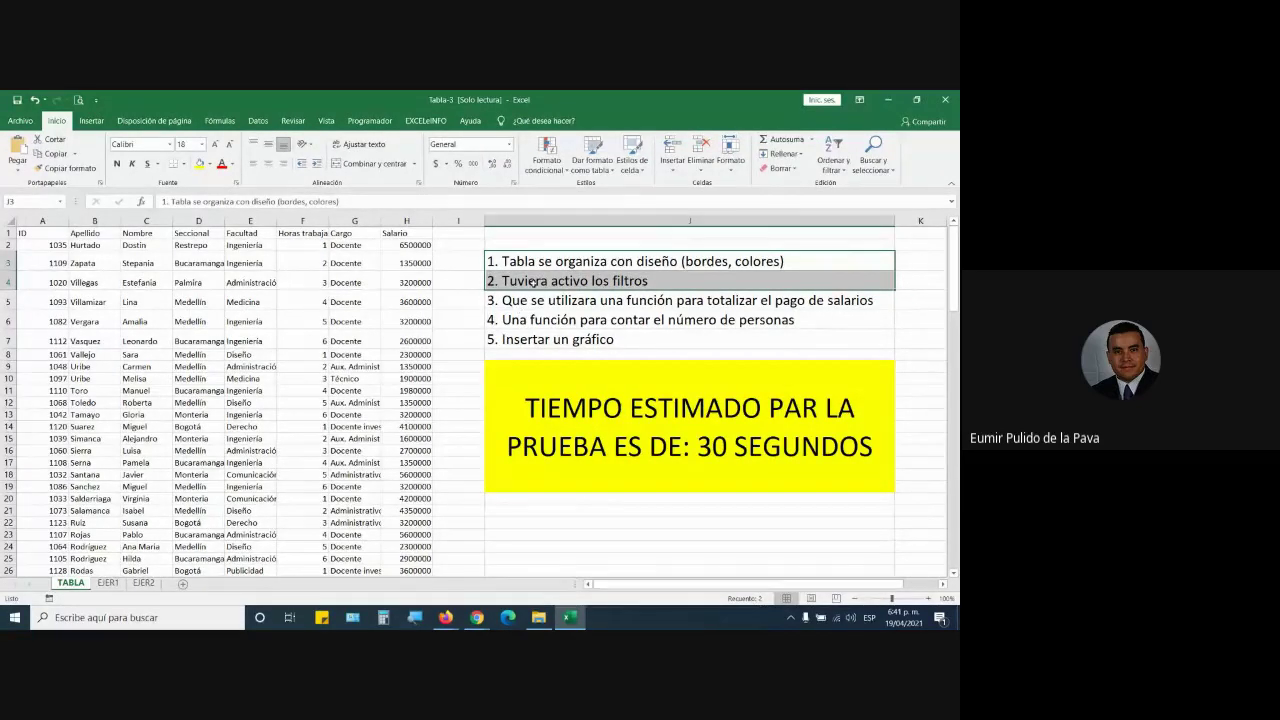
pyautogui.moveTo(531, 262); pyautogui.dragTo(535, 340)
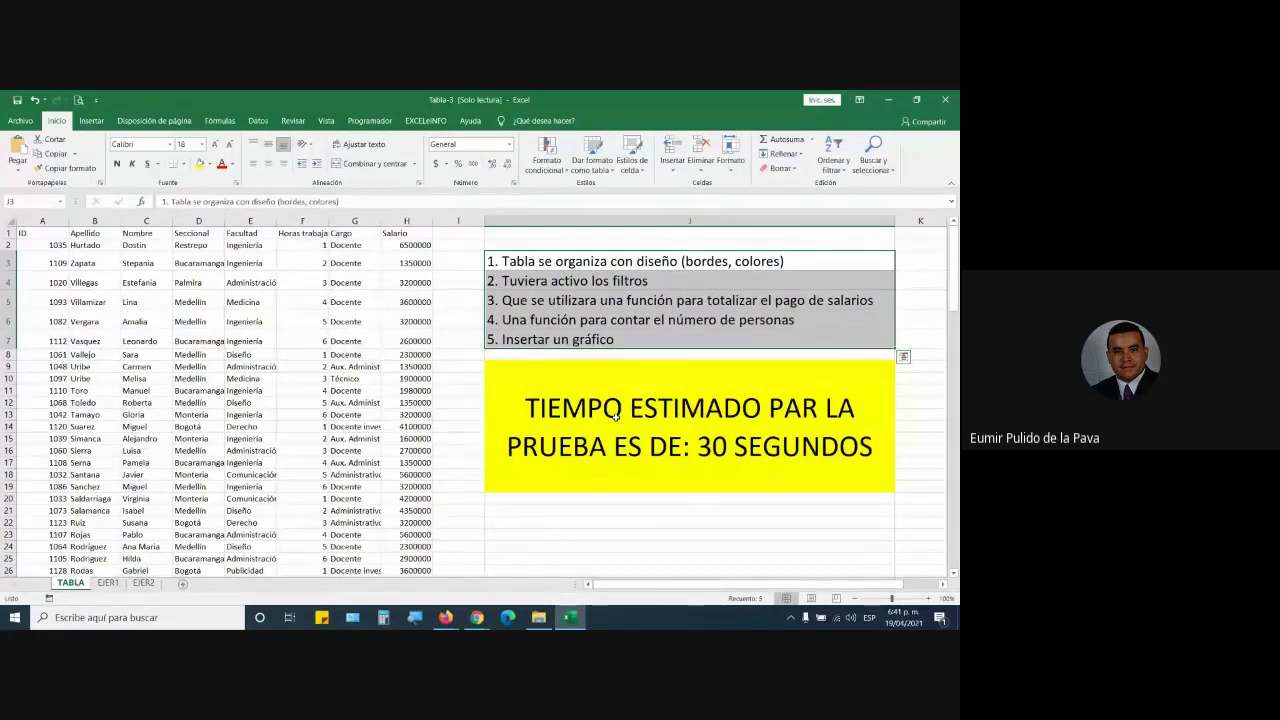
# Step: Switch to the GFPI-F-135 PDF guide in Firefox and highlight the opening words of the paragraph defining Tablas
pyautogui.hotkey('alt', 'Tab')
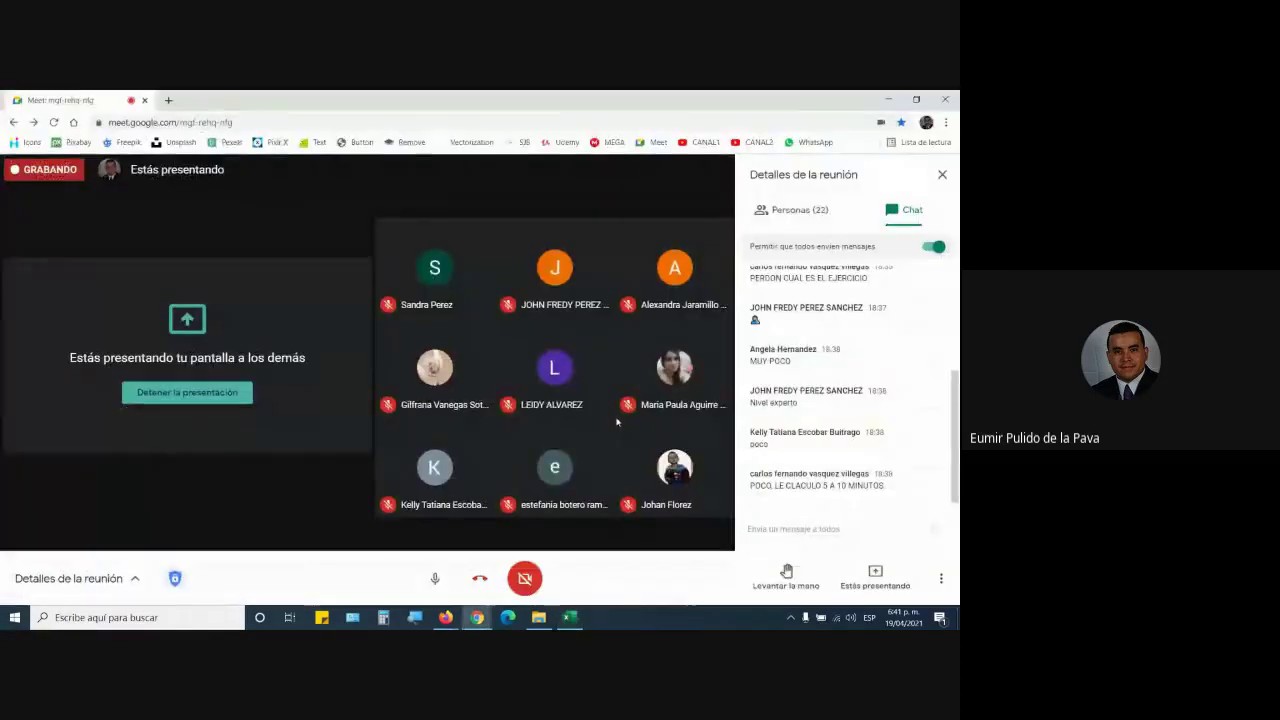
pyautogui.hotkey('alt', 'Tab')
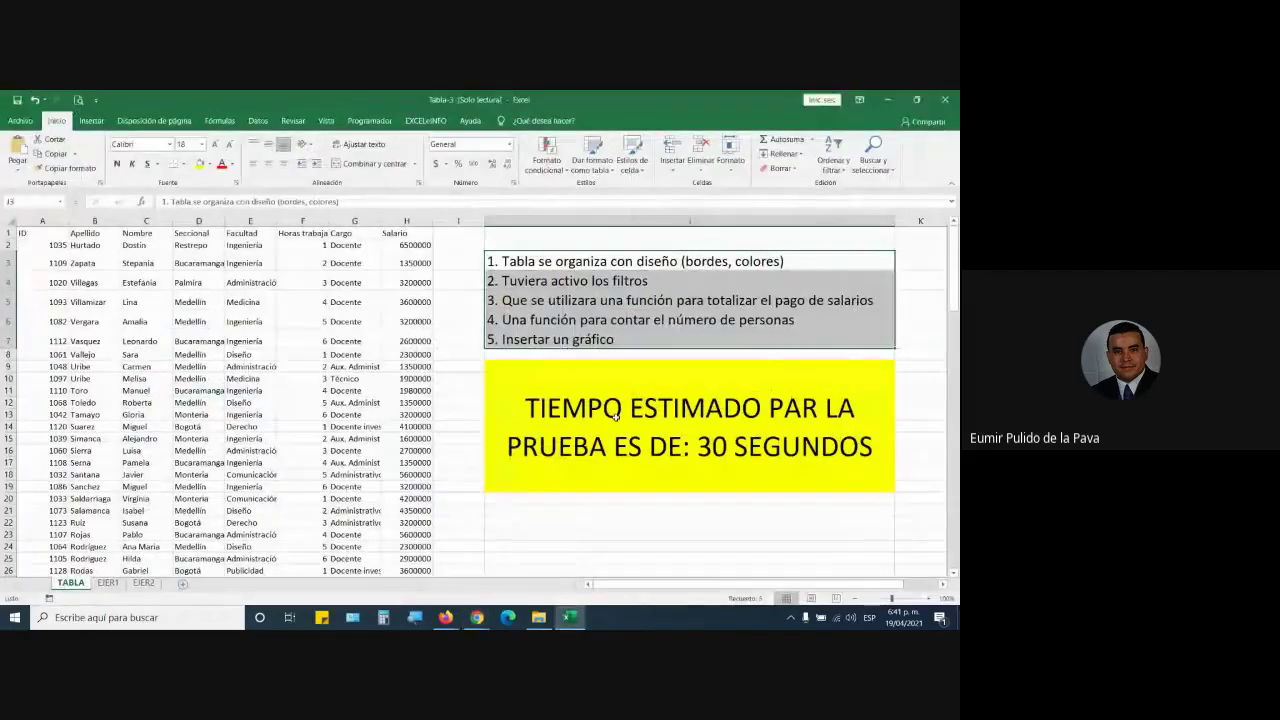
pyautogui.hotkey('alt', 'Tab')
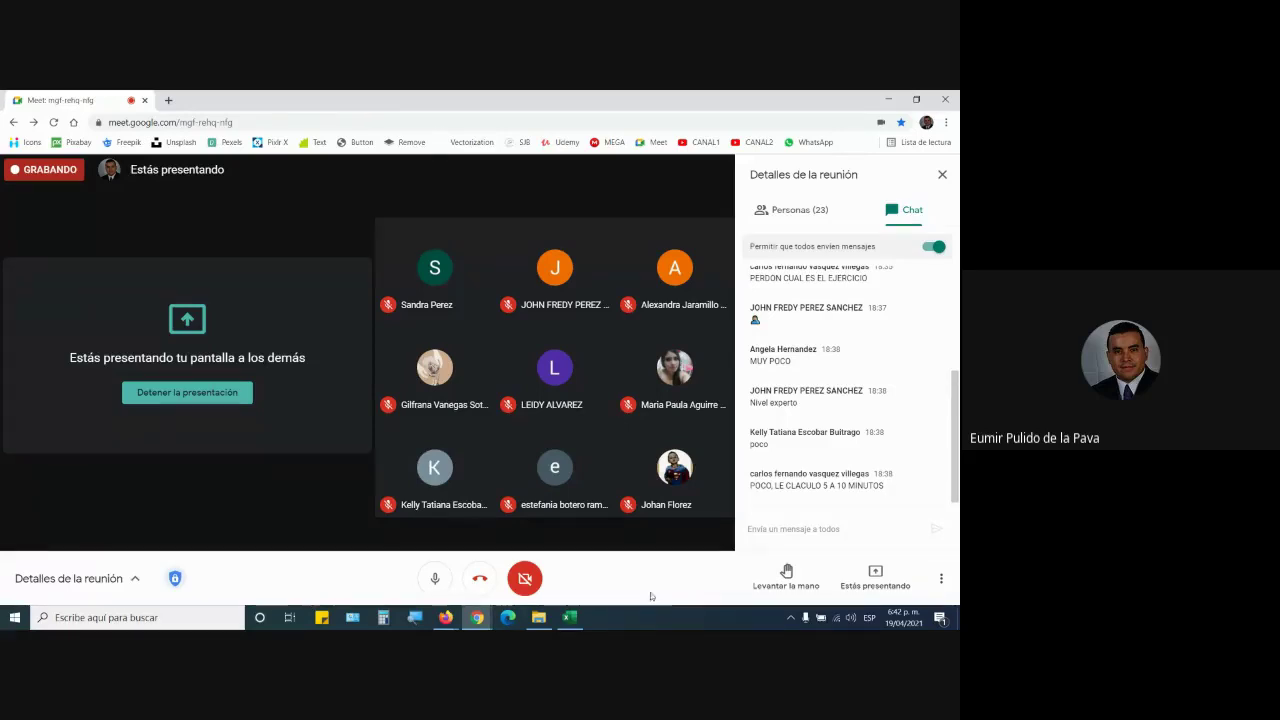
pyautogui.click(445, 617)
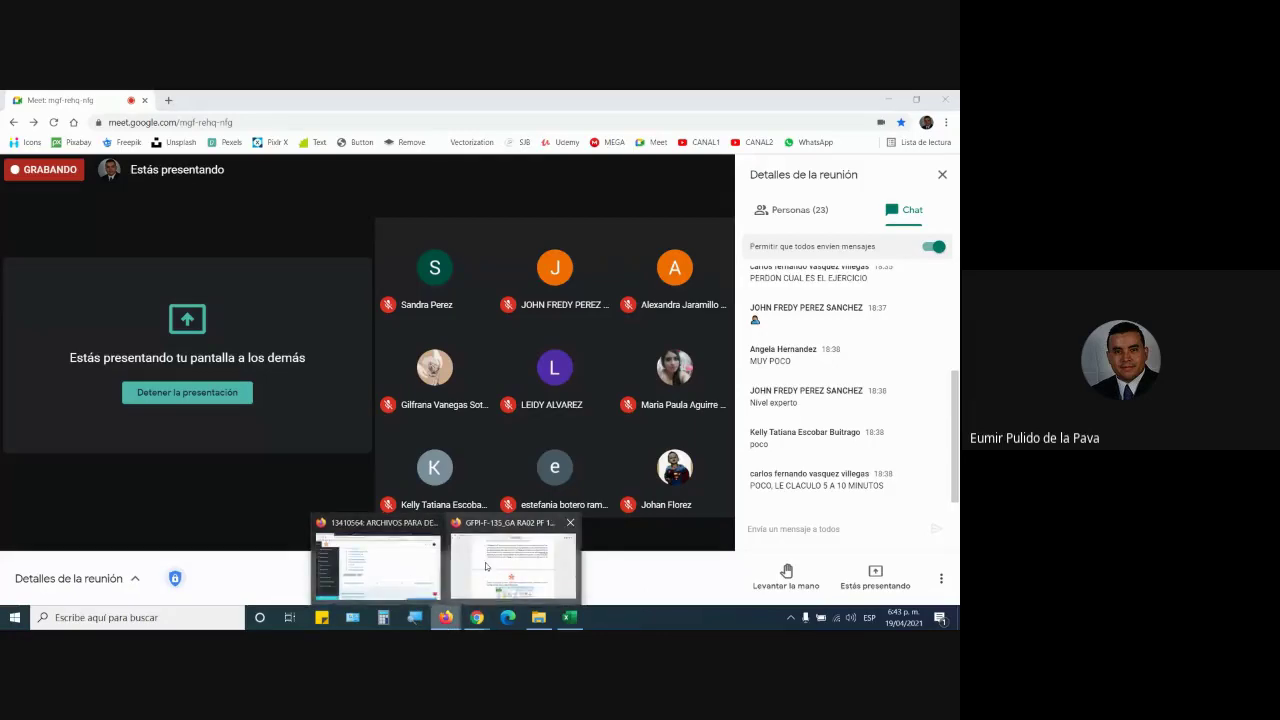
pyautogui.click(469, 568)
pyautogui.moveTo(287, 196); pyautogui.dragTo(368, 193)
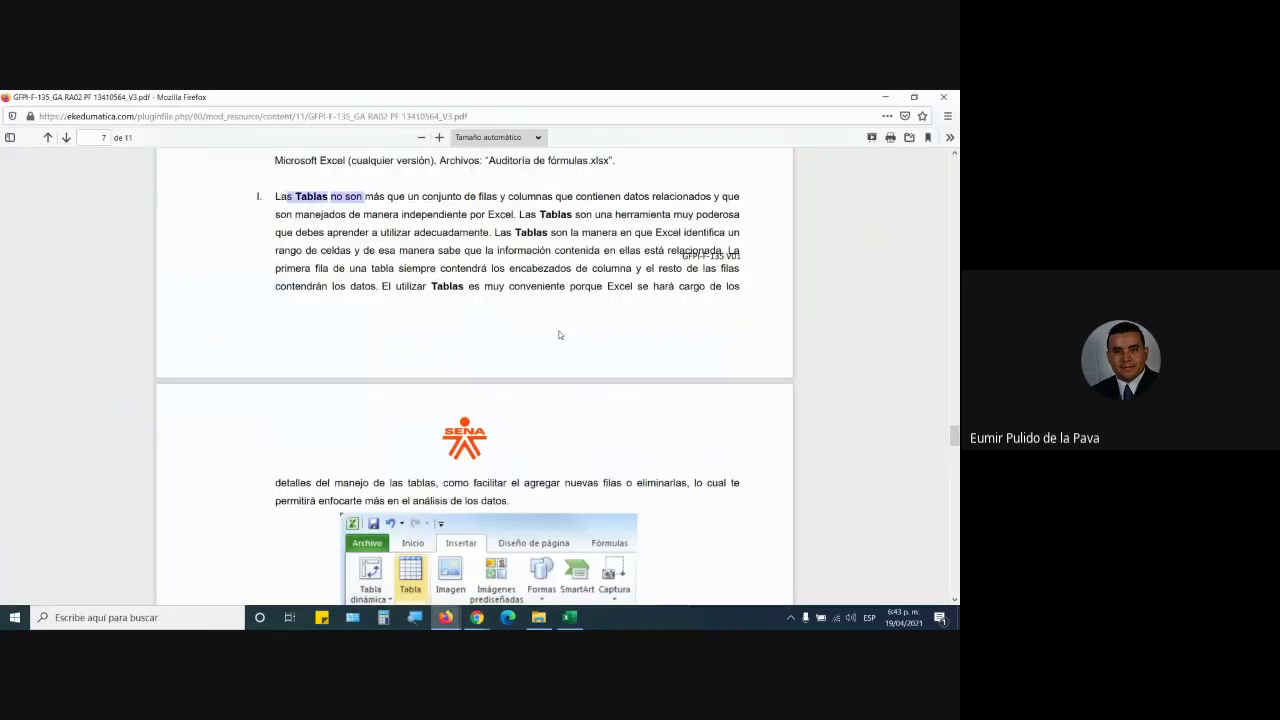
# Step: Let the waiting participant into the Google Meet call and check the meeting chat before starting the timed challenge
pyautogui.hotkey('alt', 'Tab')
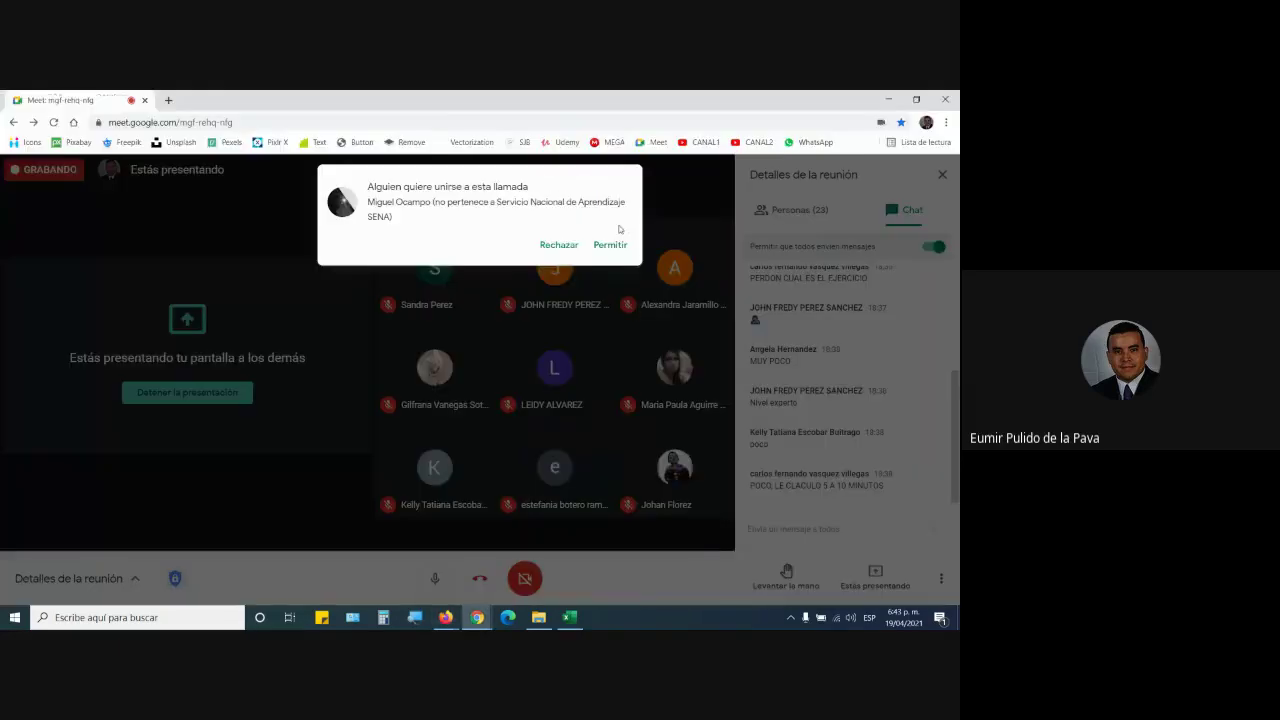
pyautogui.click(610, 246)
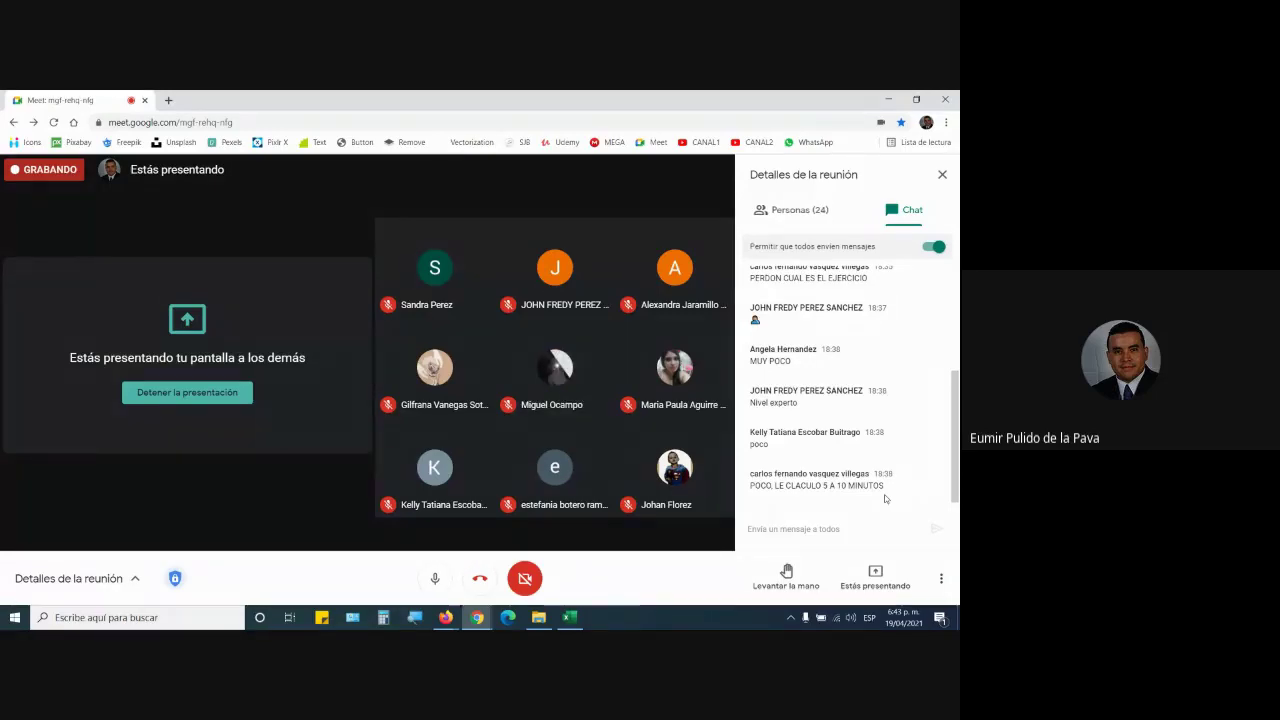
pyautogui.hotkey('alt', 'Tab')
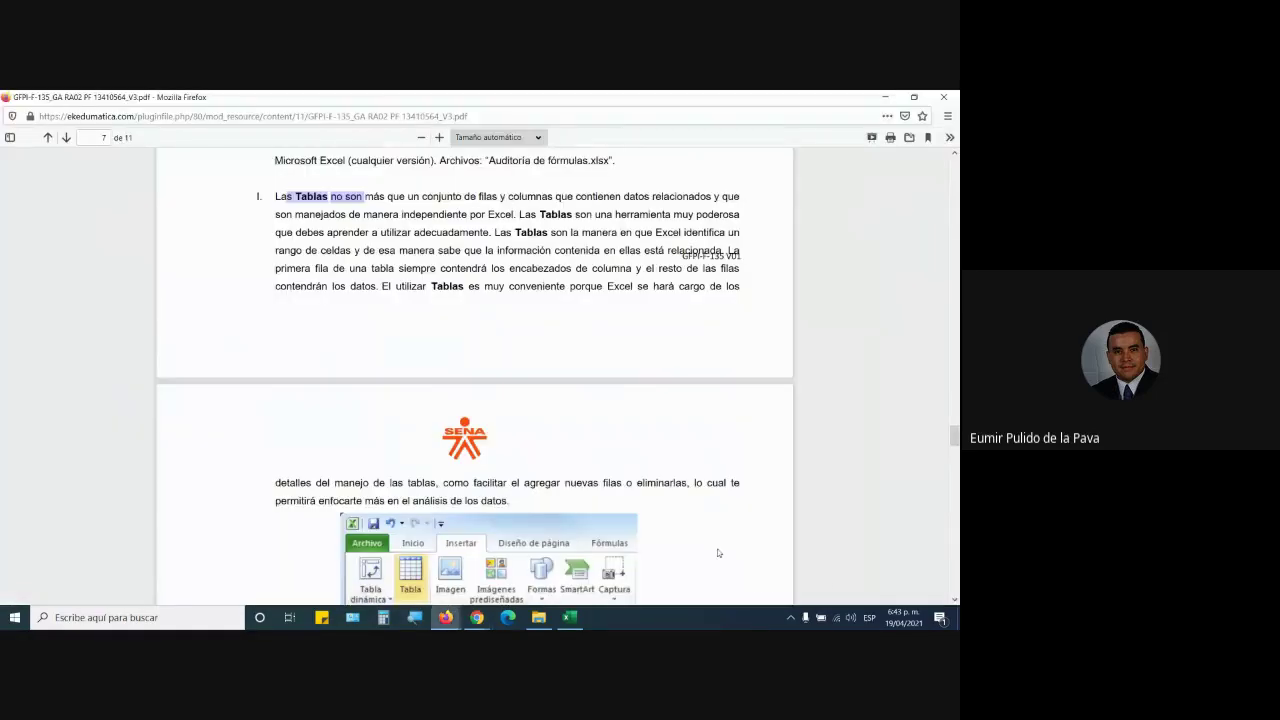
pyautogui.click(569, 617)
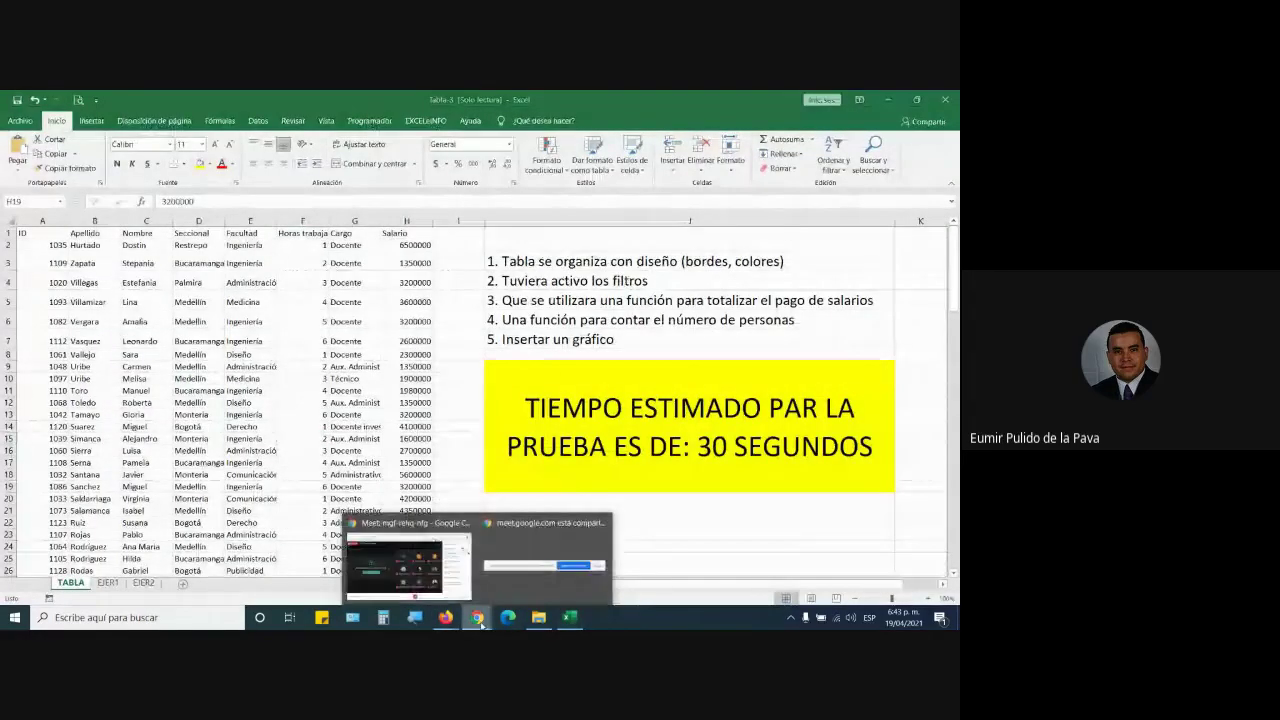
pyautogui.click(410, 560)
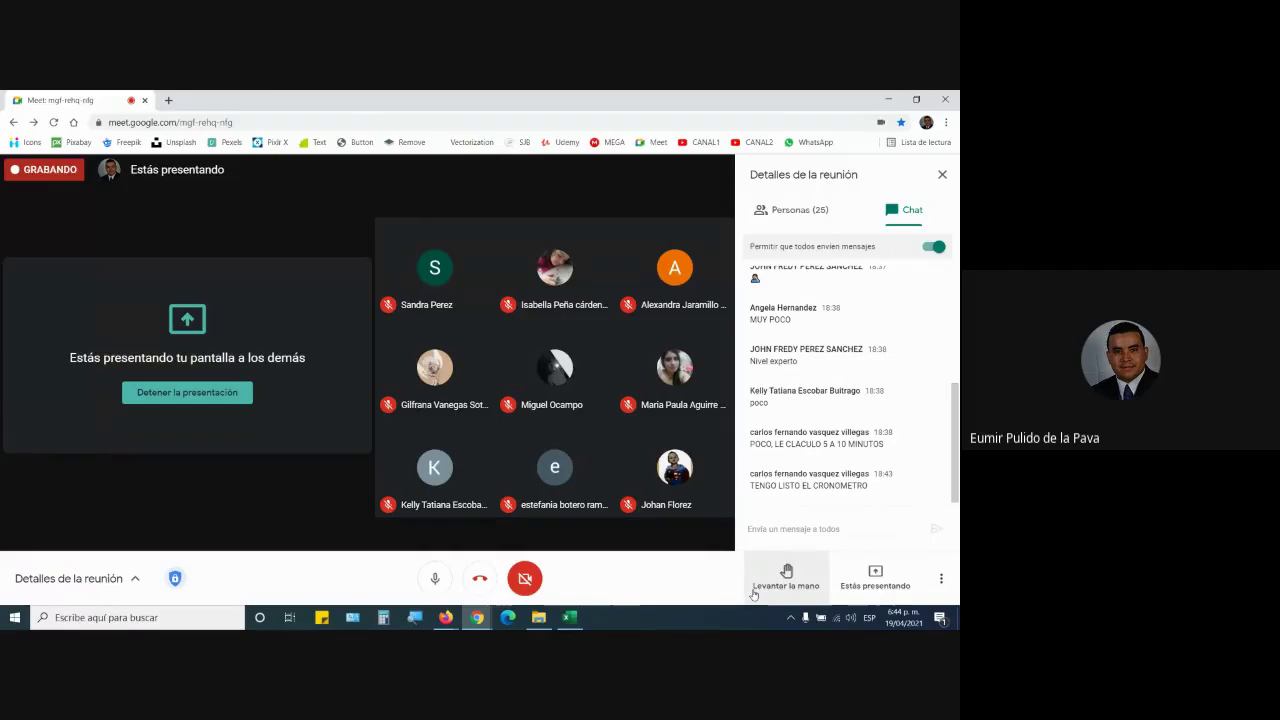
# Step: In Excel, convert the employee data on the TABLA sheet into a table with headers and add a total row
pyautogui.hotkey('alt', 'Tab')
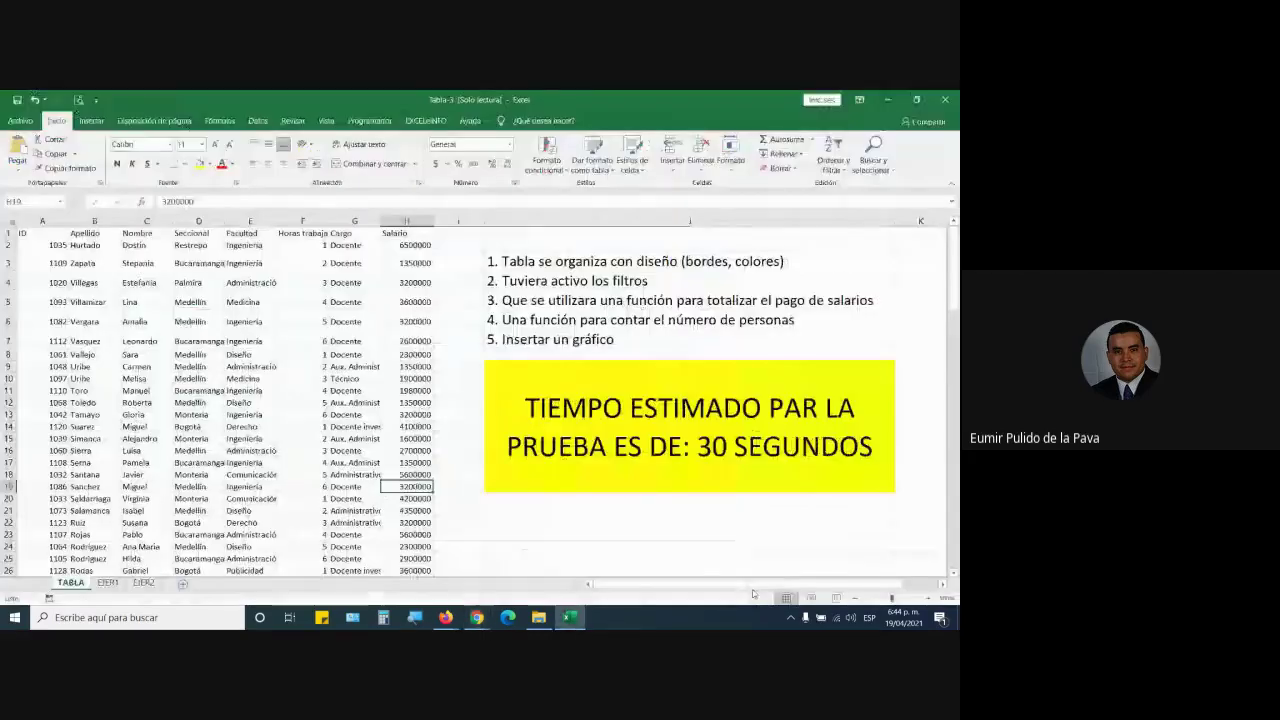
pyautogui.press('Return')
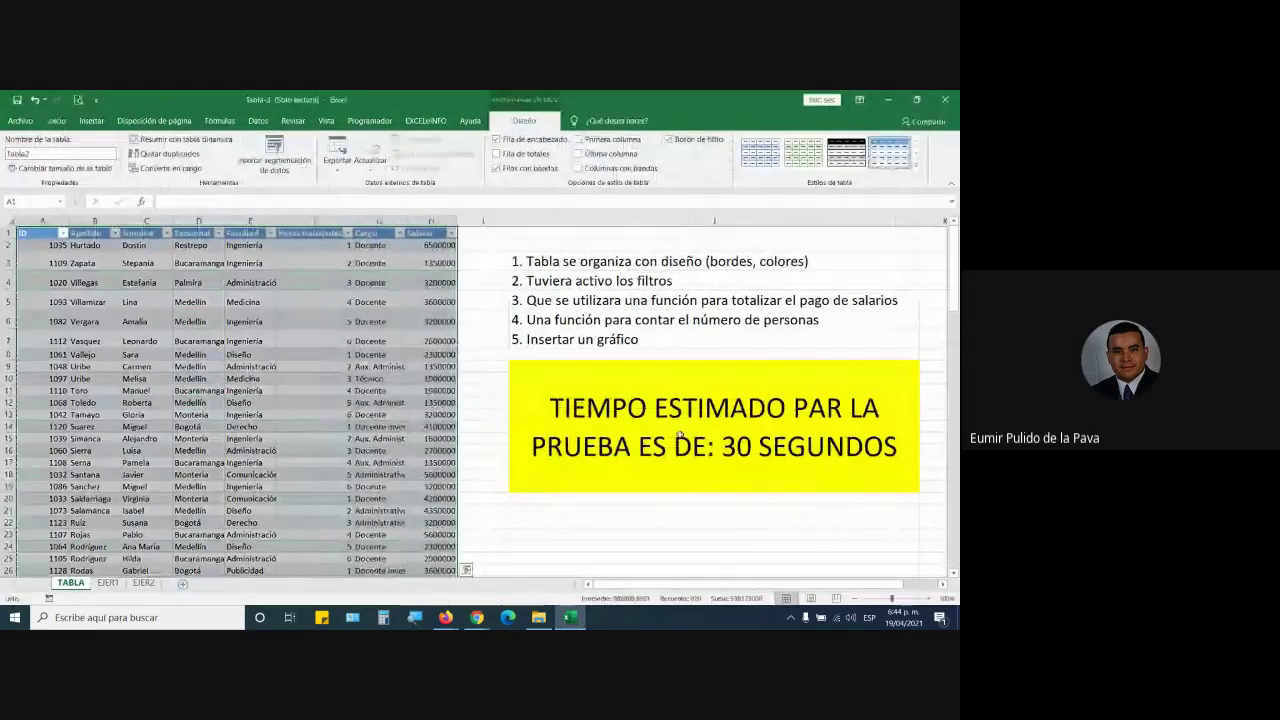
pyautogui.click(448, 498)
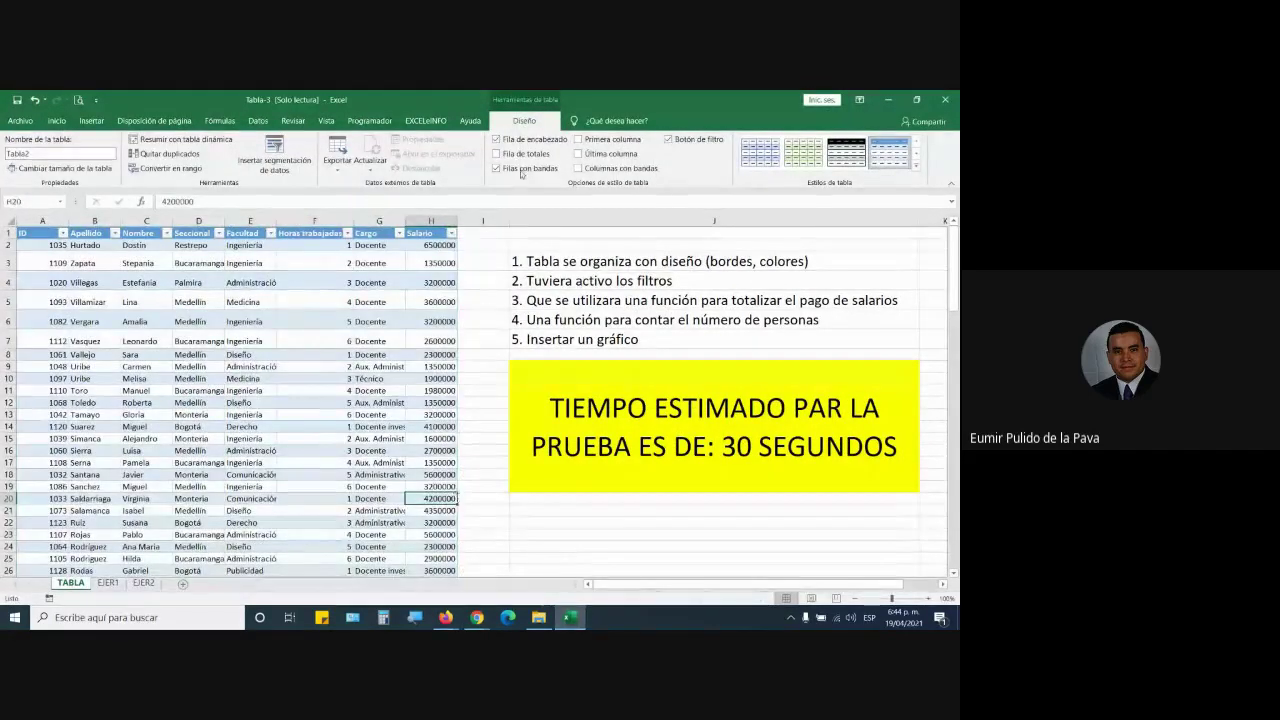
pyautogui.scroll(-20, 404, 325)
pyautogui.hotkey('alt', 'F1')
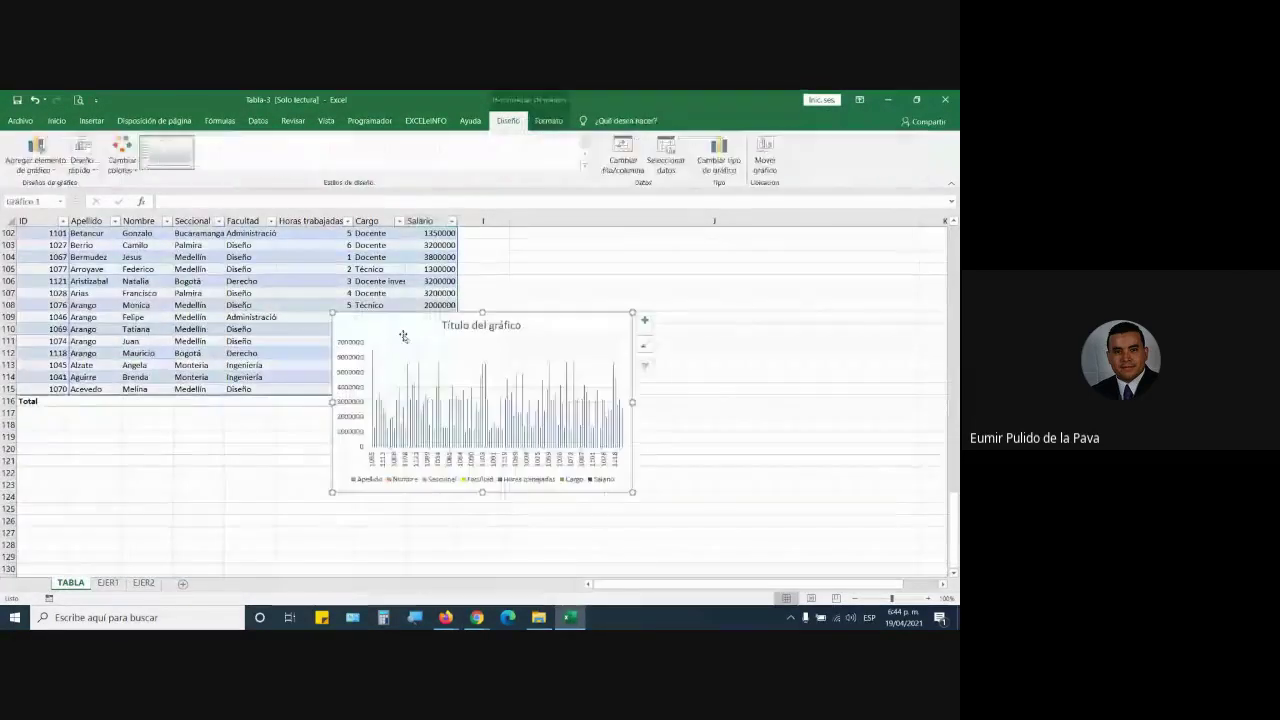
pyautogui.press('Delete')
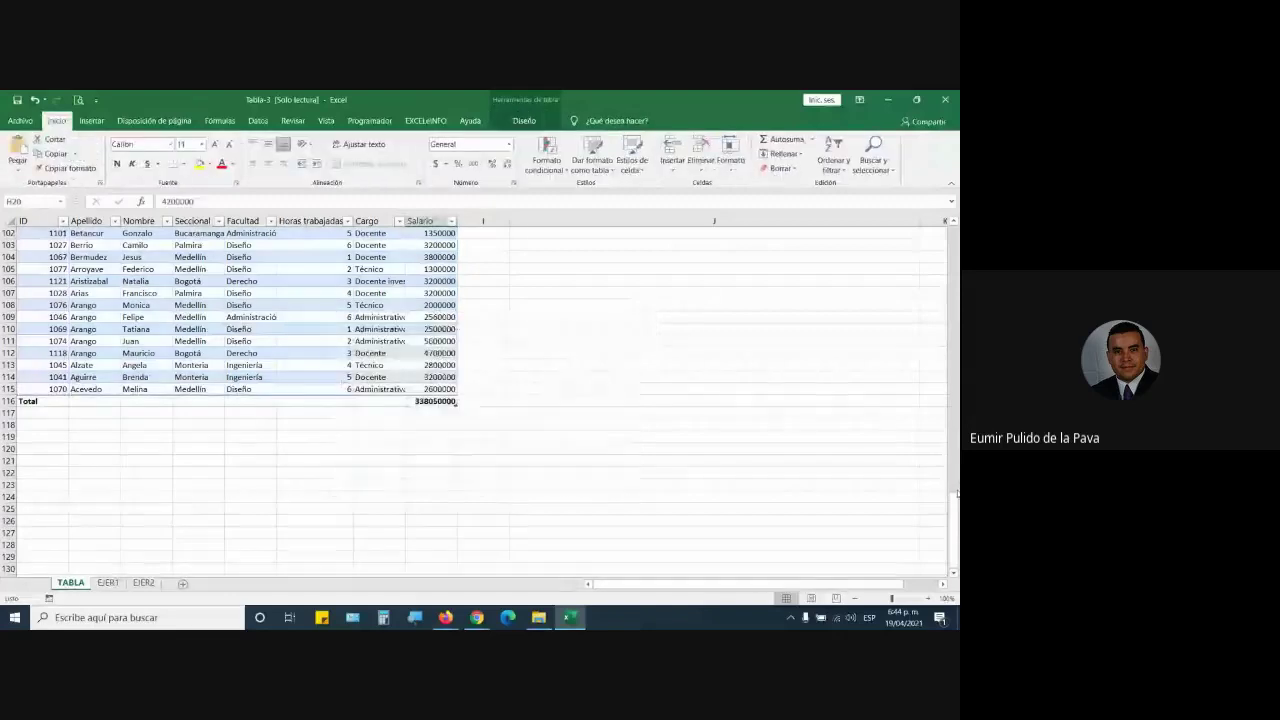
pyautogui.scroll(20, 424, 507)
# Step: Insert a default column chart of the table data and place it just below the yellow estimated-time cell
pyautogui.click(395, 500)
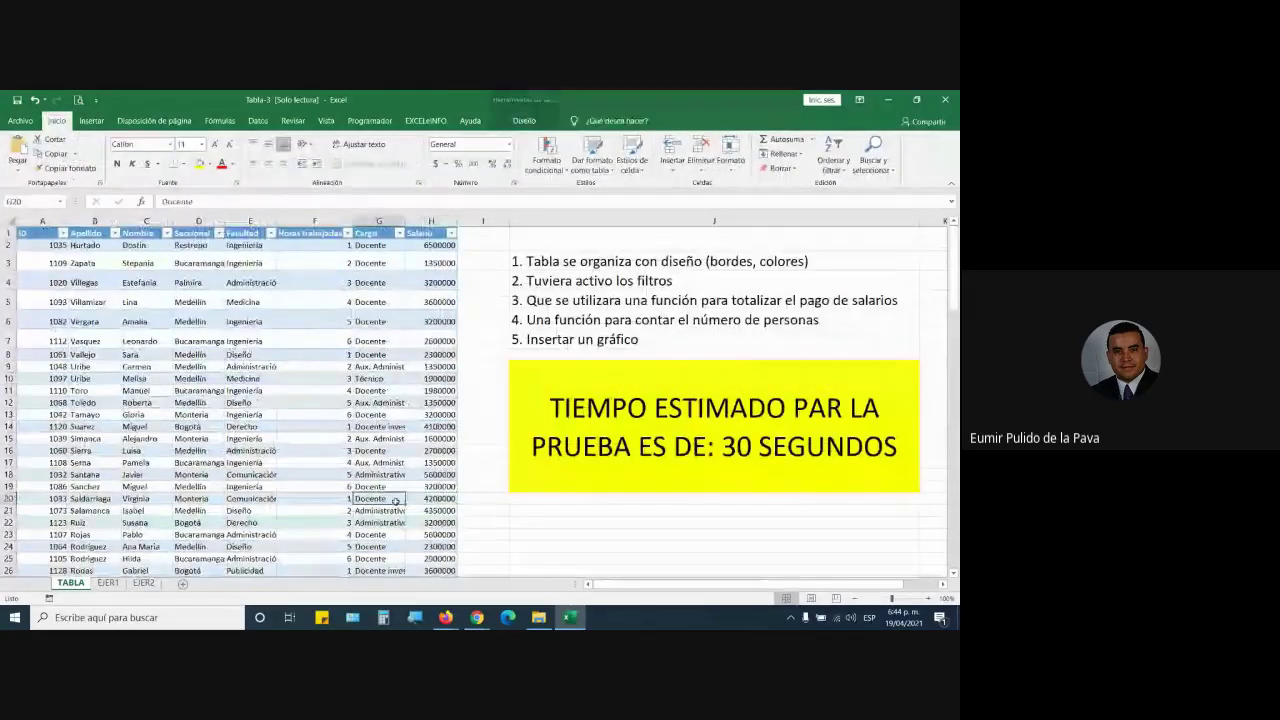
pyautogui.hotkey('alt', 'F1')
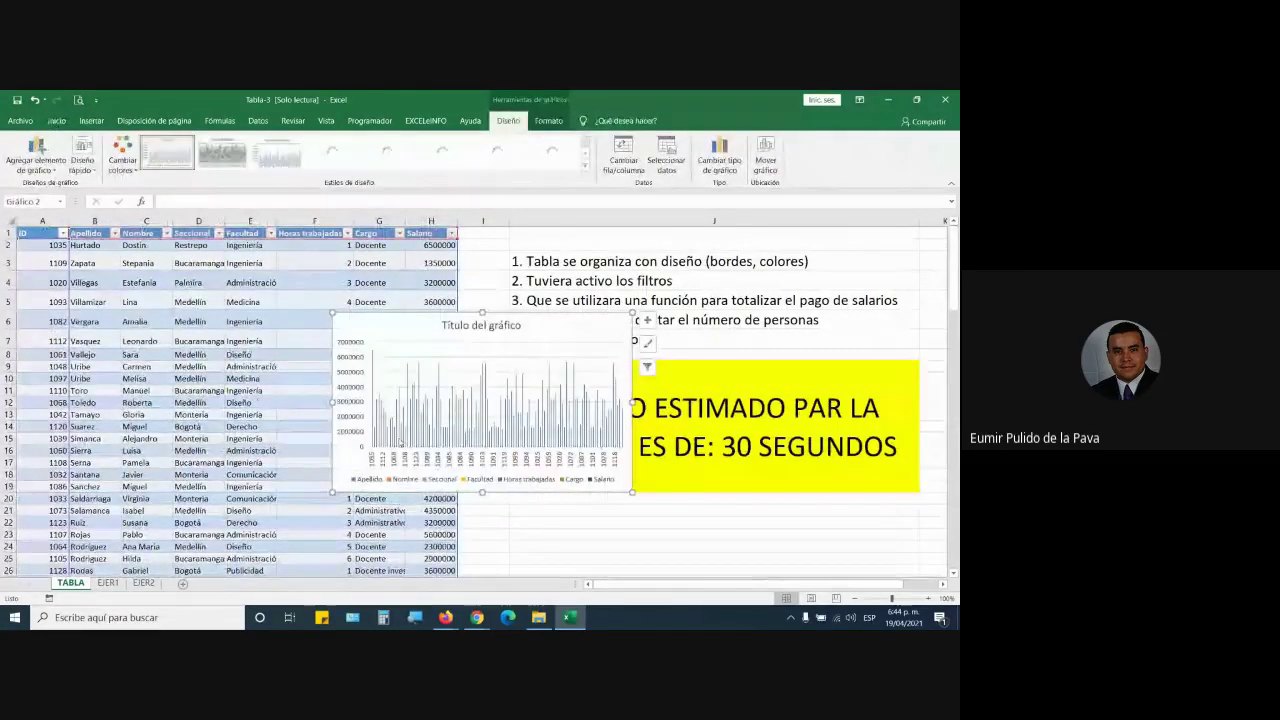
pyautogui.moveTo(412, 321)
pyautogui.mouseDown()
pyautogui.moveTo(576, 473)
pyautogui.moveTo(576, 497)
pyautogui.mouseUp()
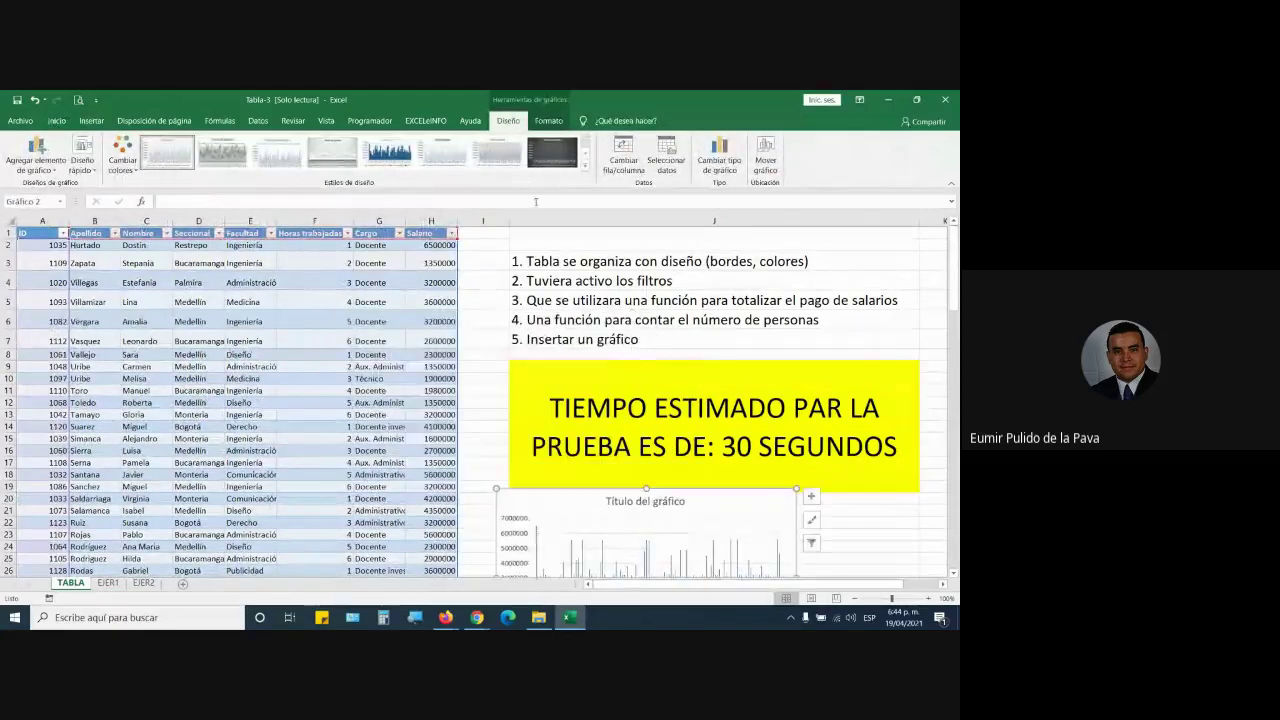
# Step: Switch to Google Meet, let the waiting participant in and read the timing results in the chat
pyautogui.moveTo(477, 617)
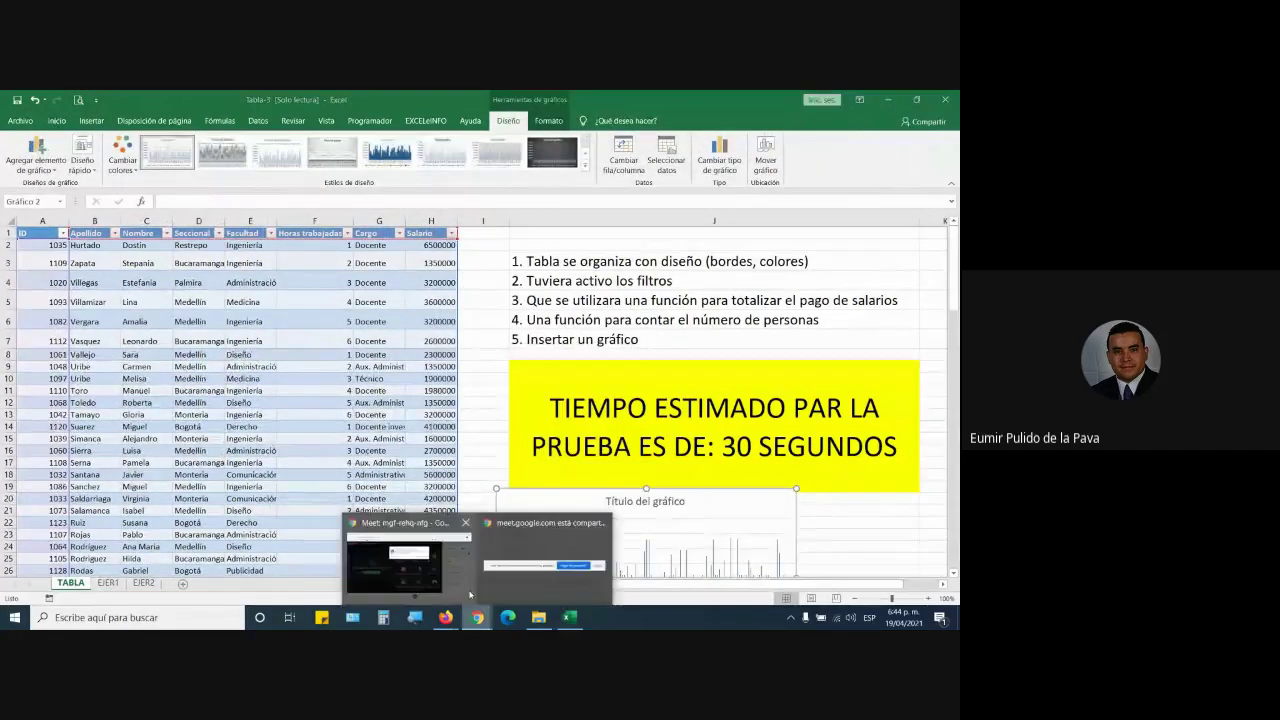
pyautogui.click(409, 553)
pyautogui.click(610, 245)
pyautogui.moveTo(611, 247)
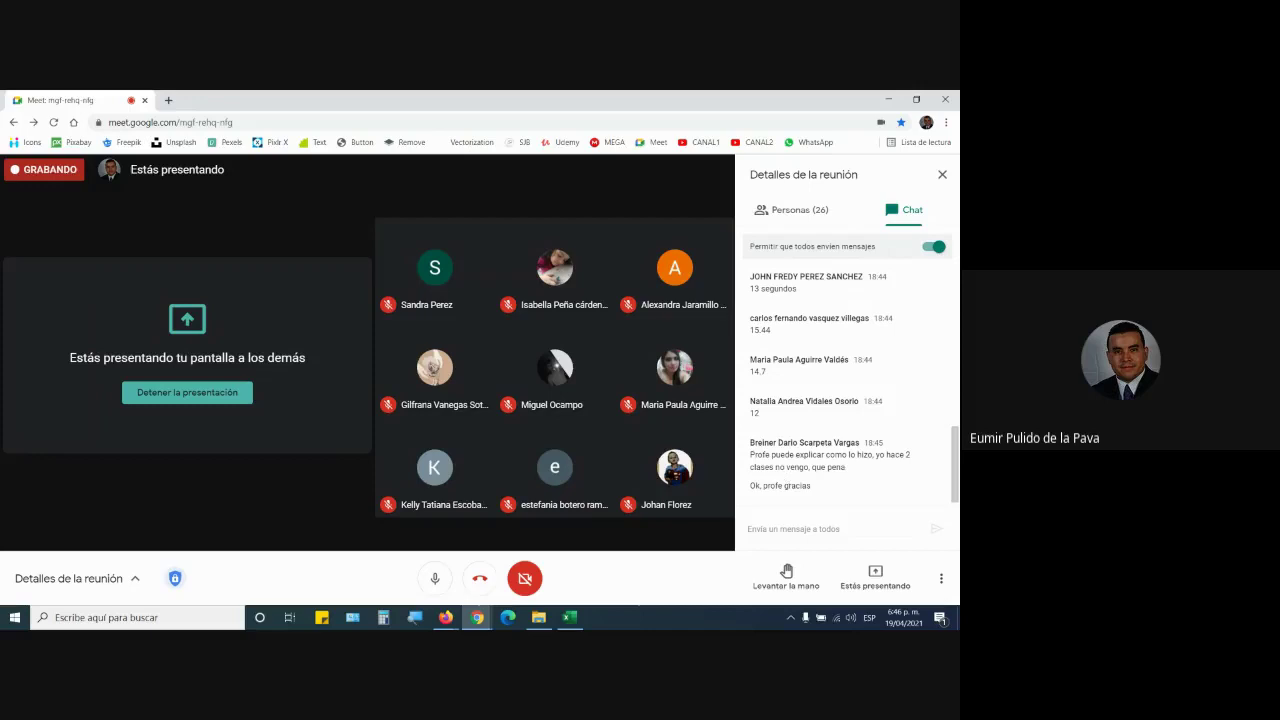
# Step: Switch to Excel and review the first listed requirement against the design of the whole employee table
pyautogui.click(570, 617)
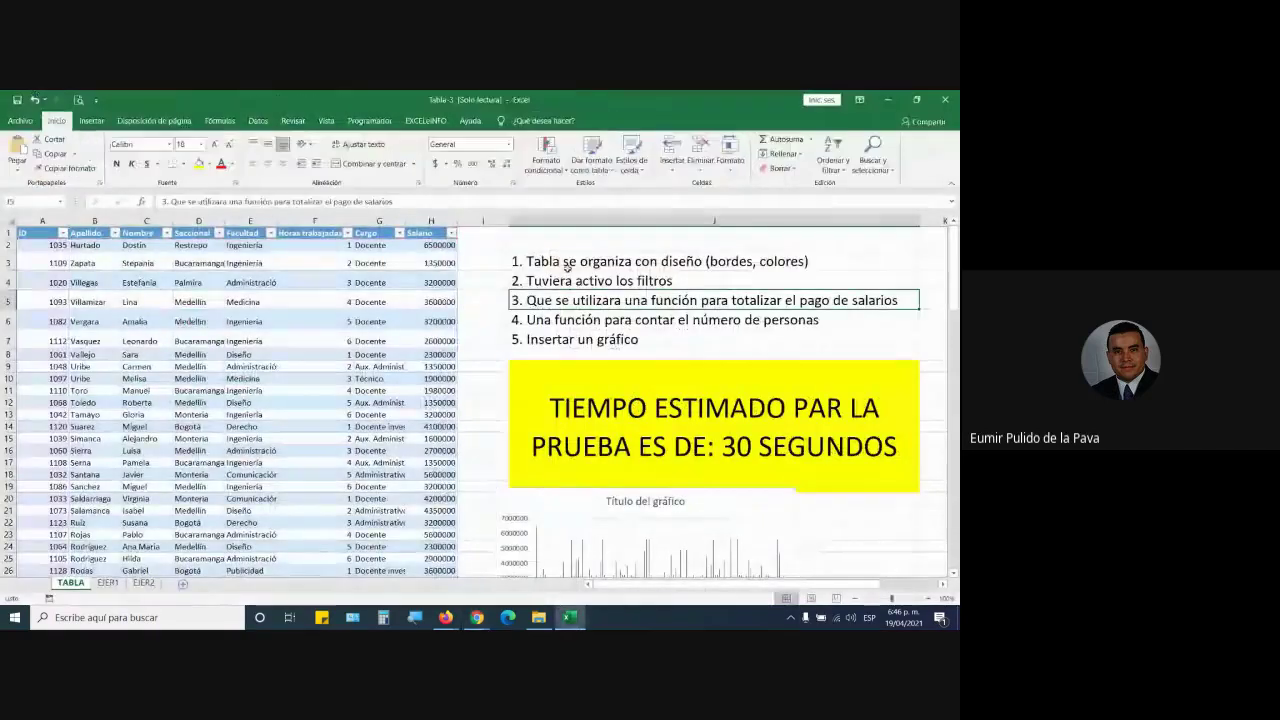
pyautogui.click(568, 265)
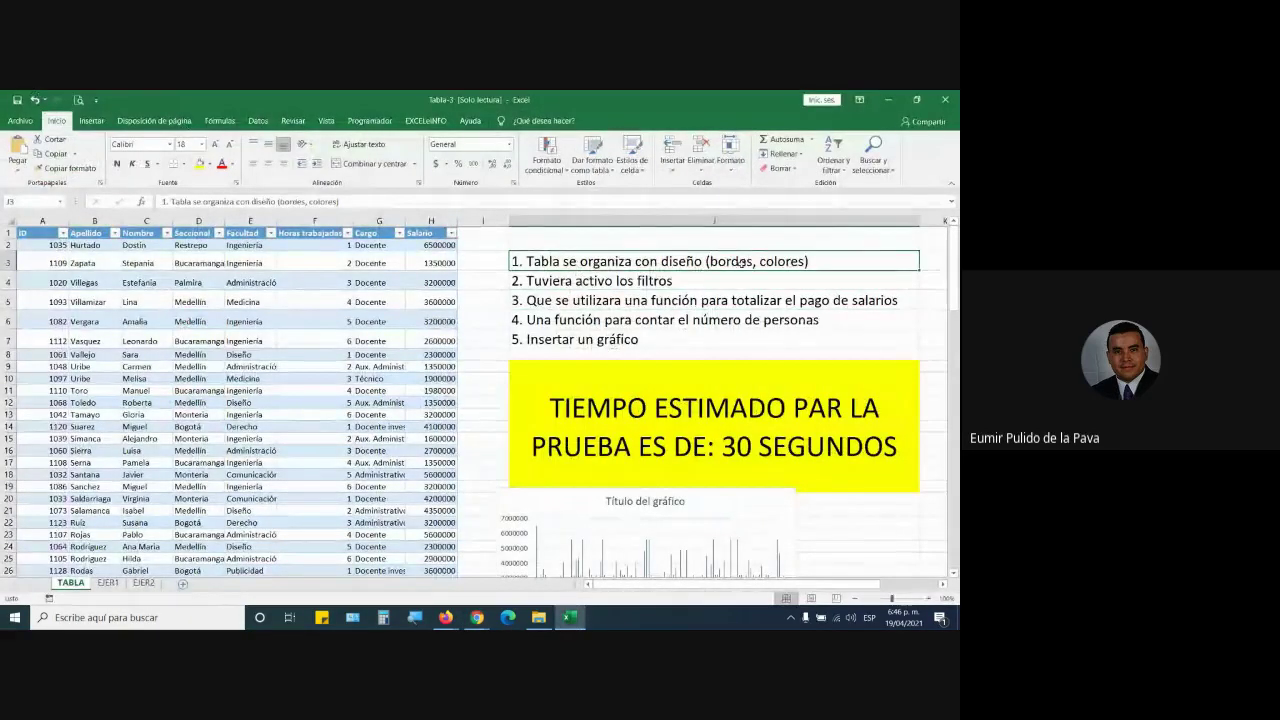
pyautogui.click(252, 282)
pyautogui.scroll(-6, 298, 459)
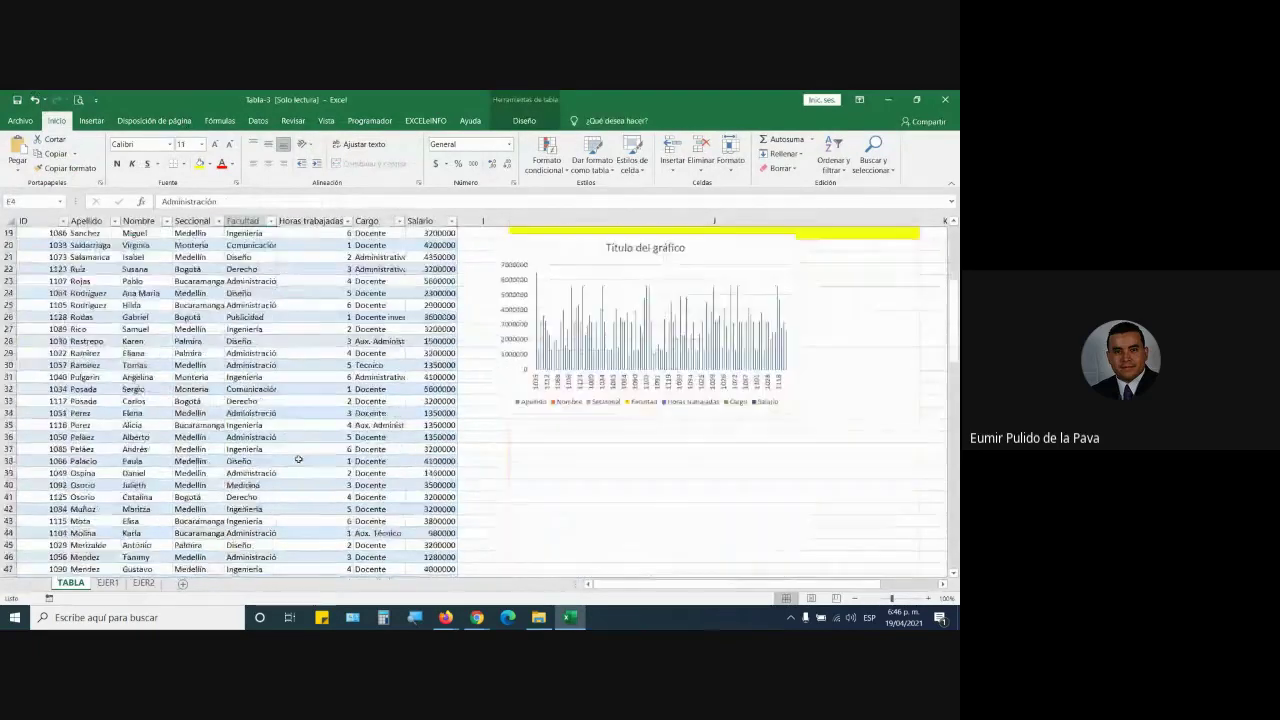
pyautogui.scroll(-20, 298, 459)
pyautogui.scroll(11, 291, 463)
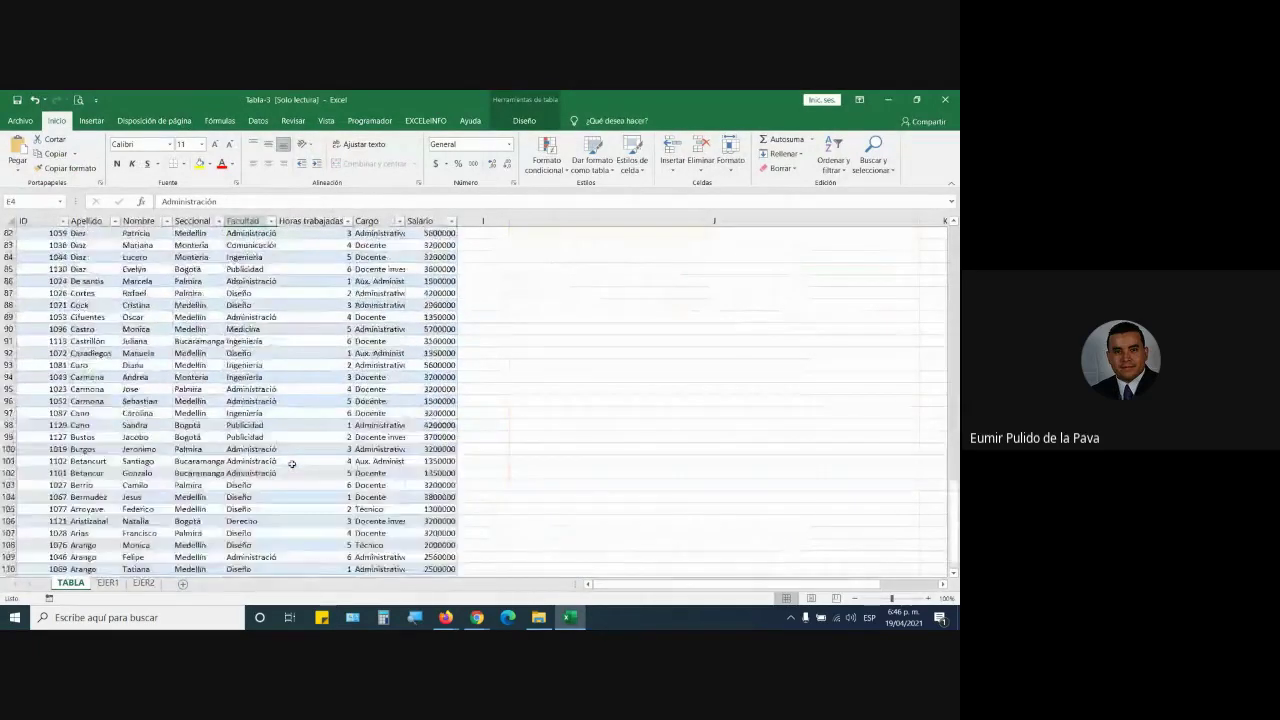
pyautogui.scroll(20, 291, 463)
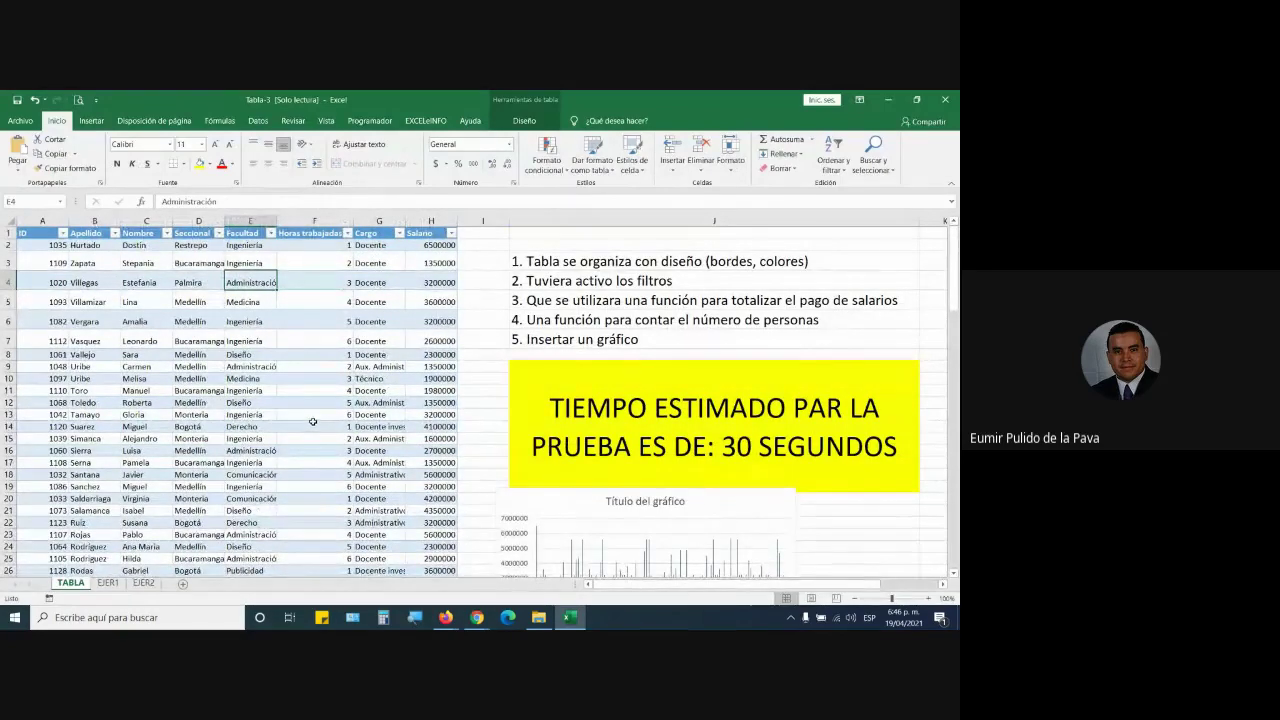
# Step: Review the second requirement by checking the filter lists of the Cargo, Horas trabajadas, Facultad and Seccional columns
pyautogui.click(595, 281)
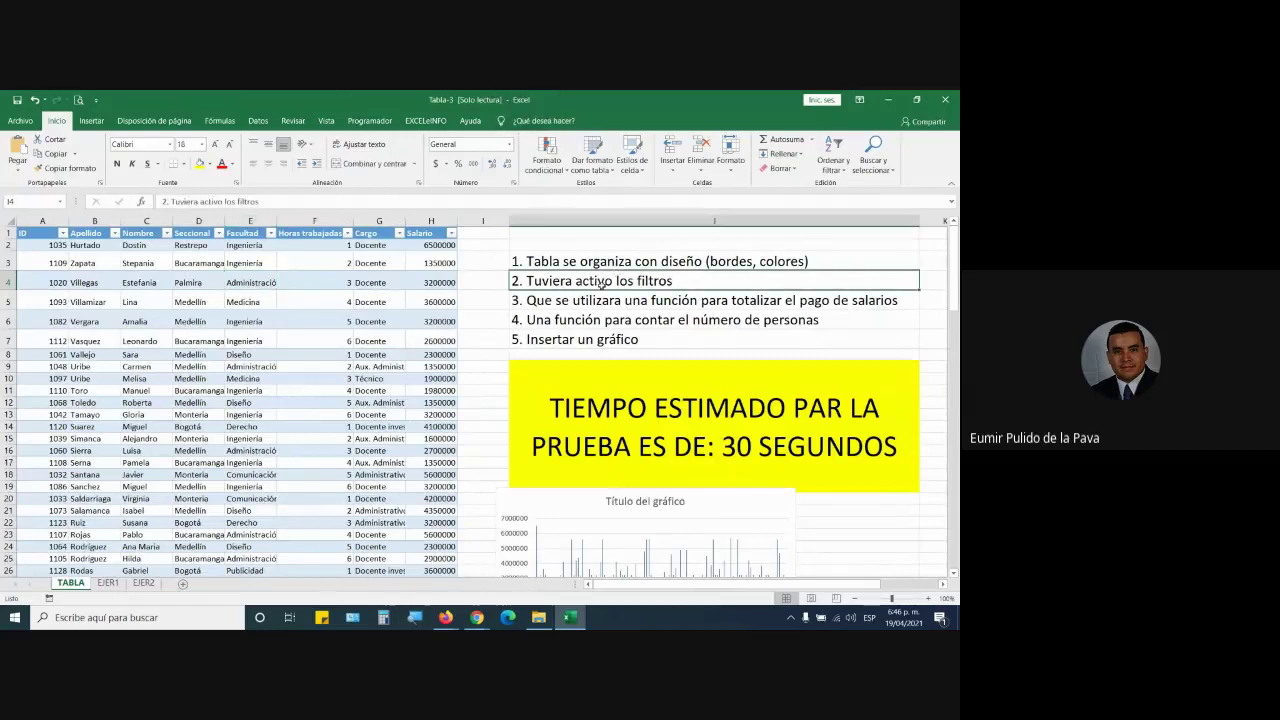
pyautogui.click(399, 234)
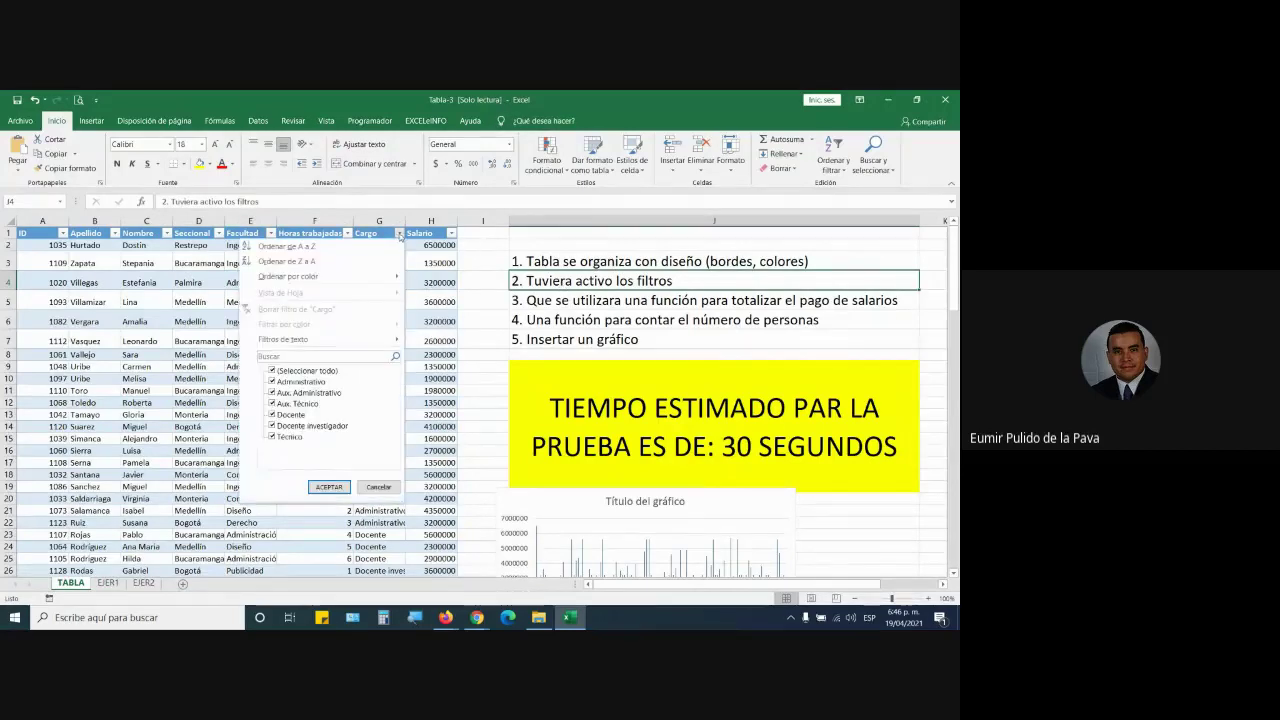
pyautogui.click(349, 237)
pyautogui.click(349, 237)
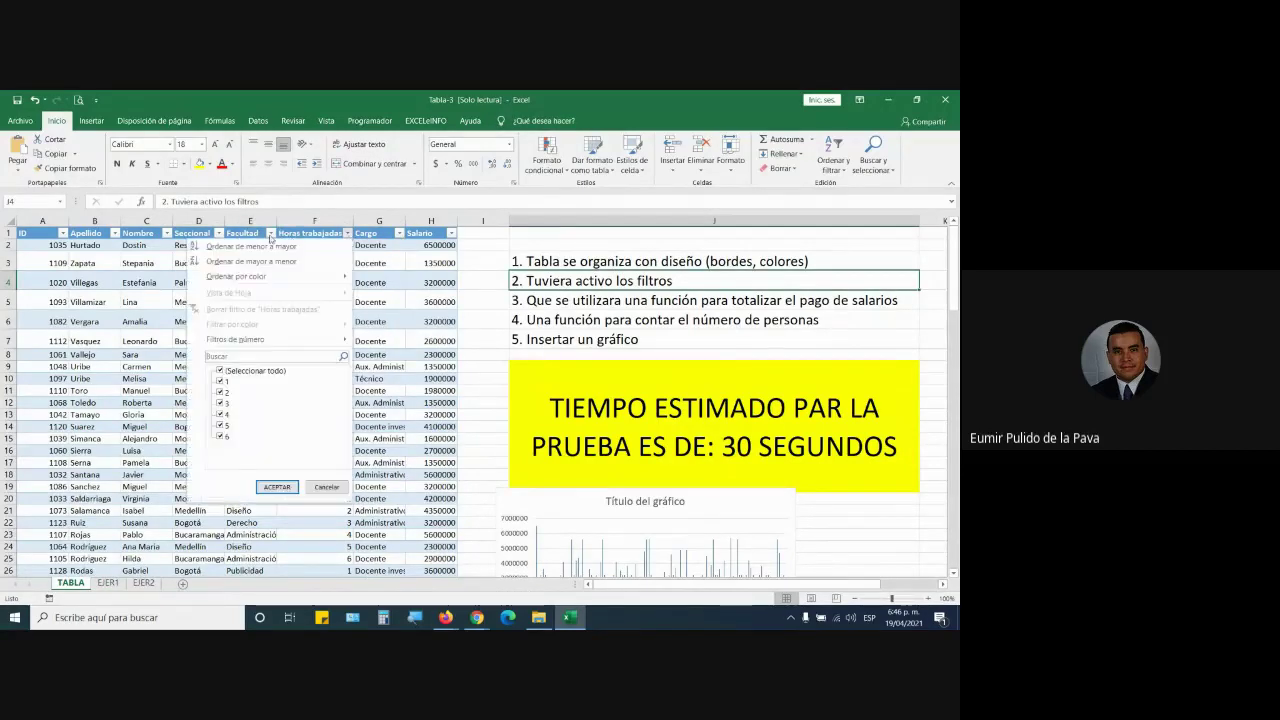
pyautogui.click(271, 236)
pyautogui.click(271, 236)
pyautogui.click(219, 234)
pyautogui.click(219, 234)
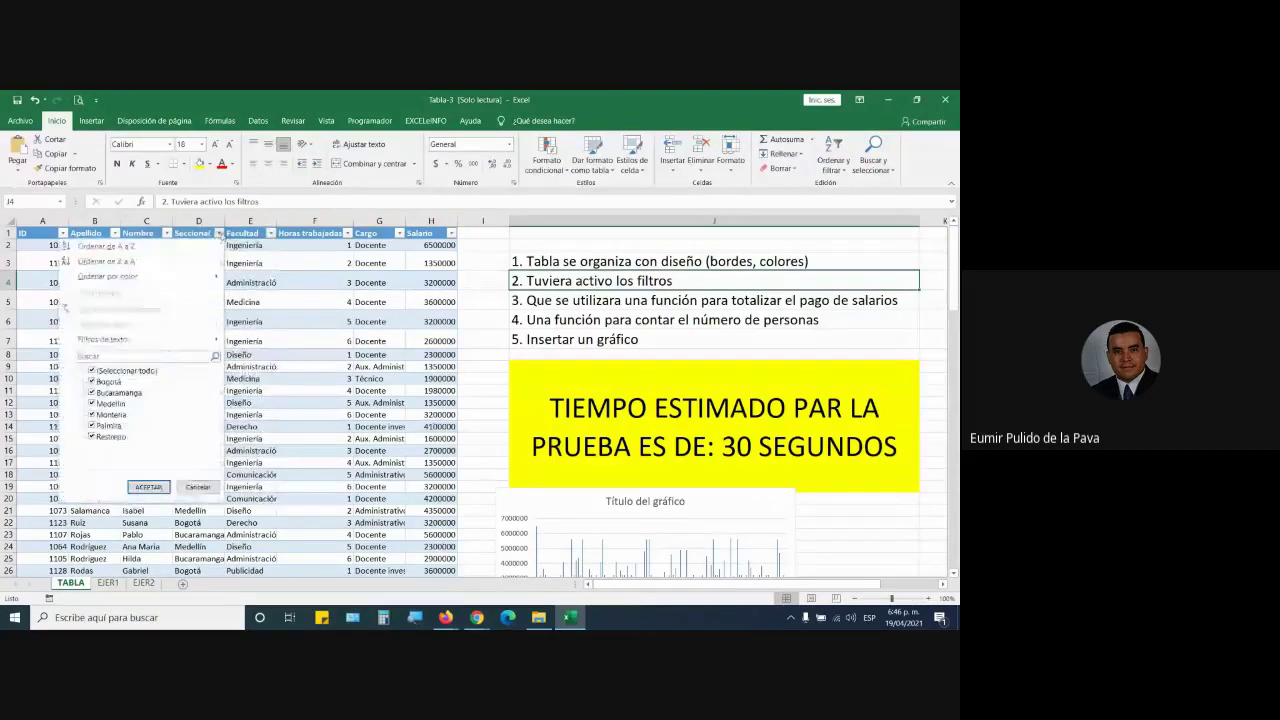
# Step: Review the third requirement by inspecting the Salario total formula in the table's total row
pyautogui.click(702, 305)
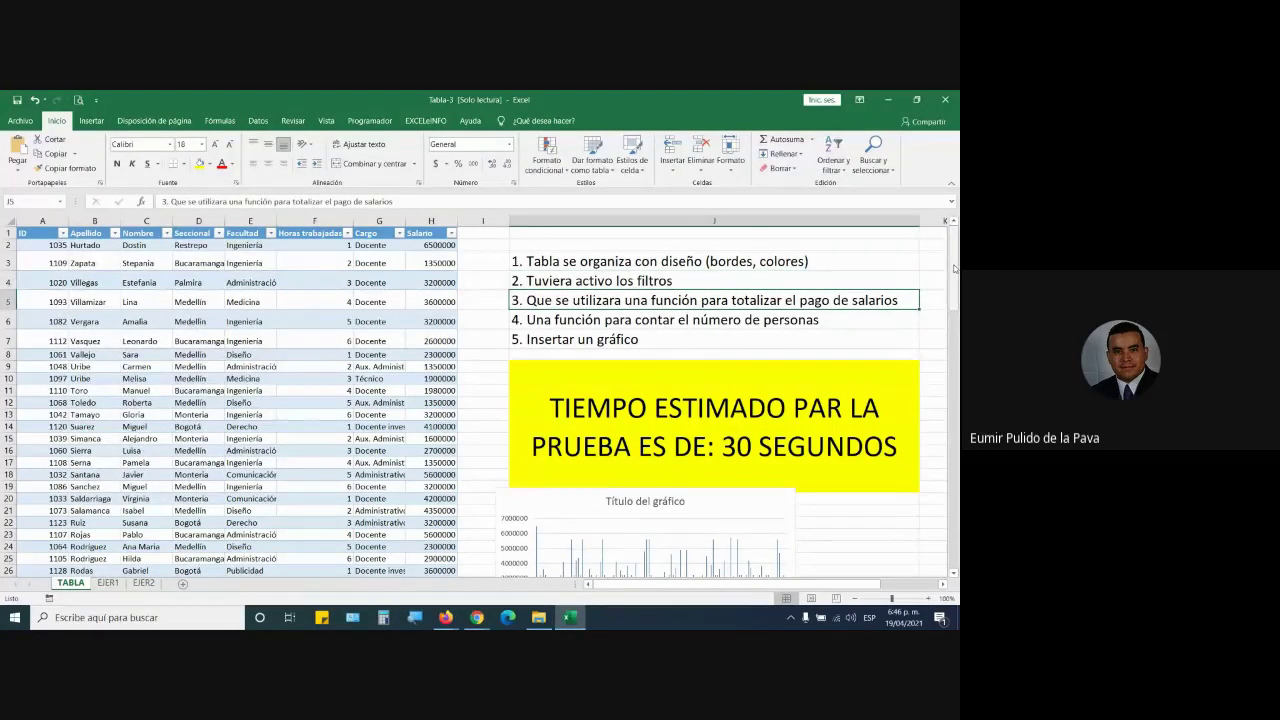
pyautogui.scroll(-20, 569, 546)
pyautogui.scroll(-2, 569, 546)
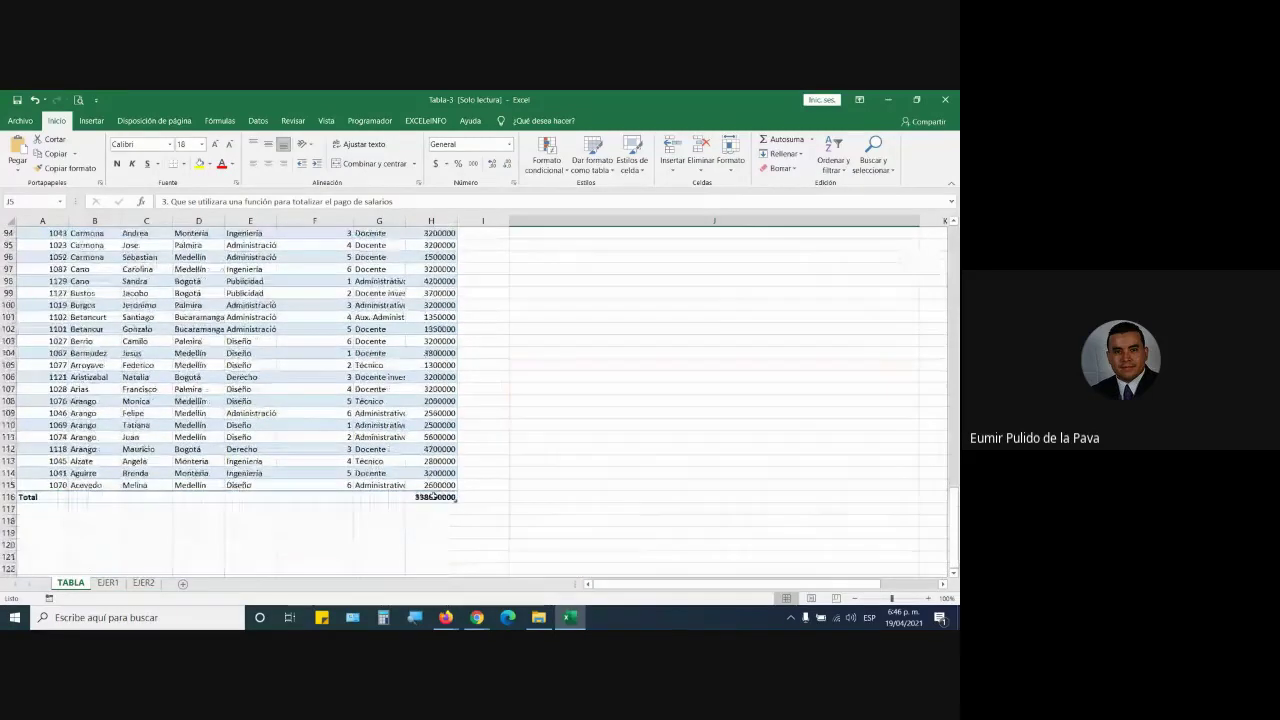
pyautogui.click(430, 497)
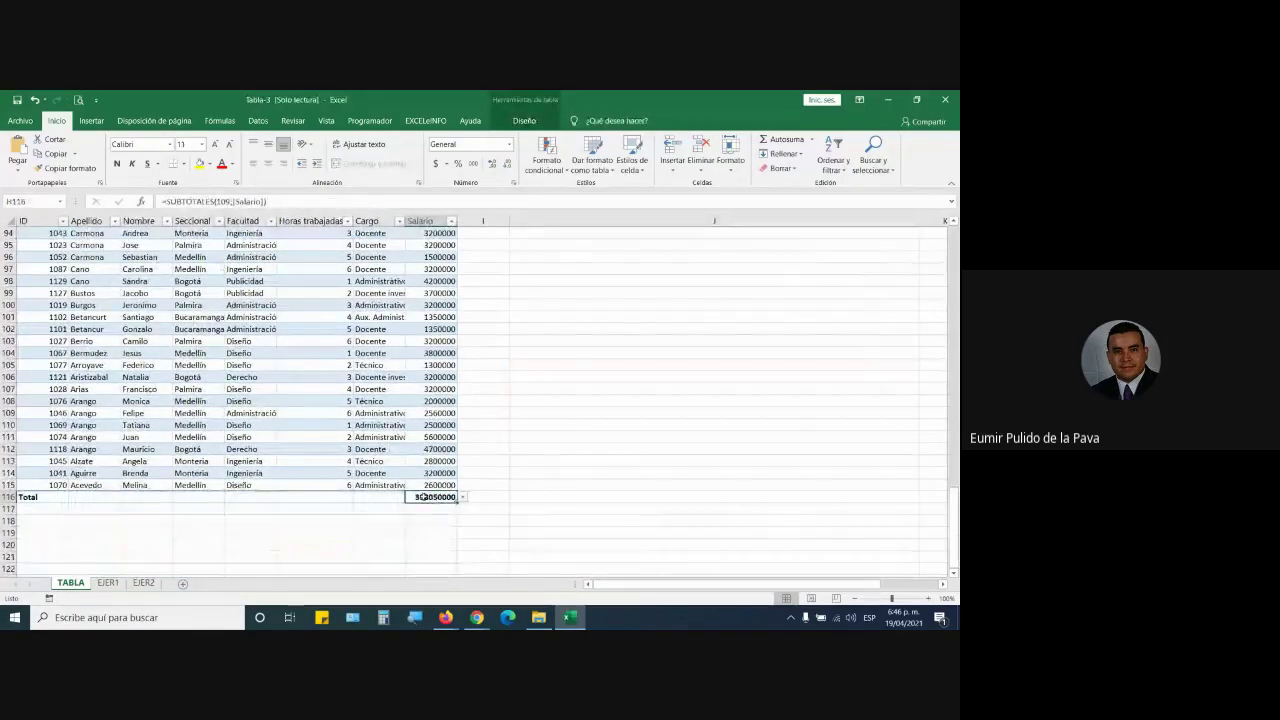
pyautogui.moveTo(954, 515); pyautogui.dragTo(956, 236)
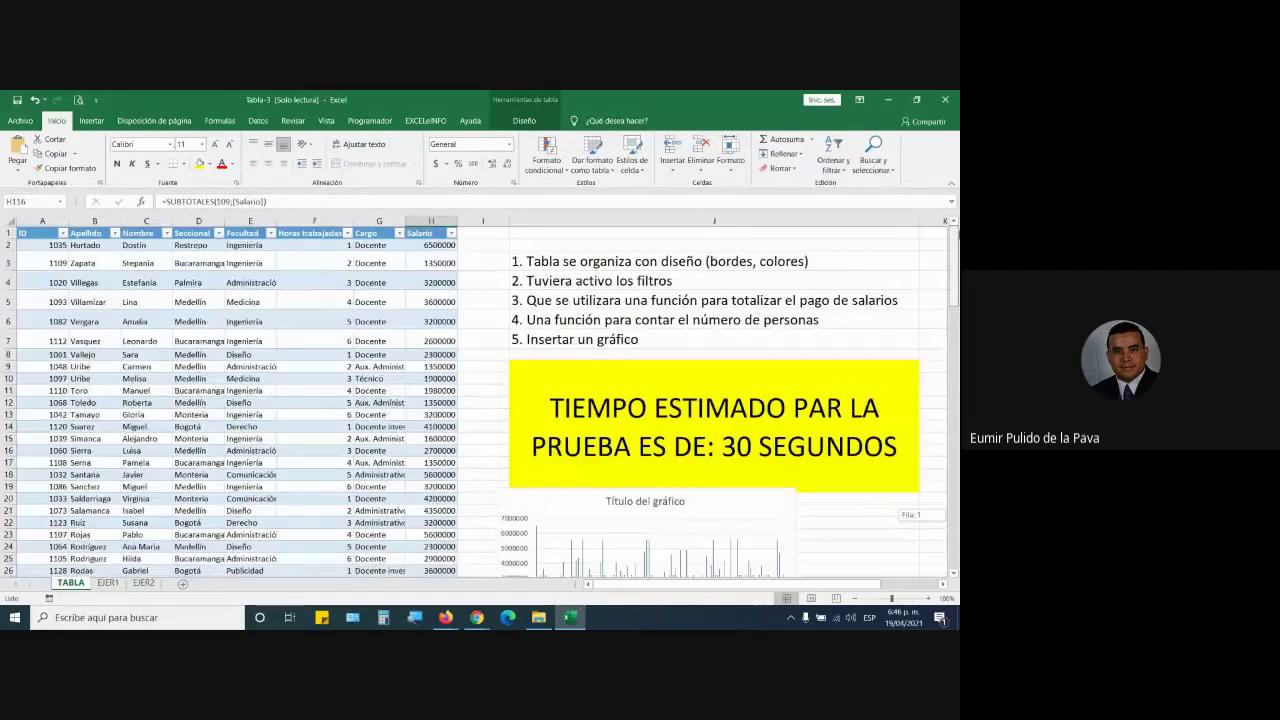
# Step: Fulfil the fourth requirement by adding a count to the Apellido column's cell in the total row
pyautogui.click(680, 320)
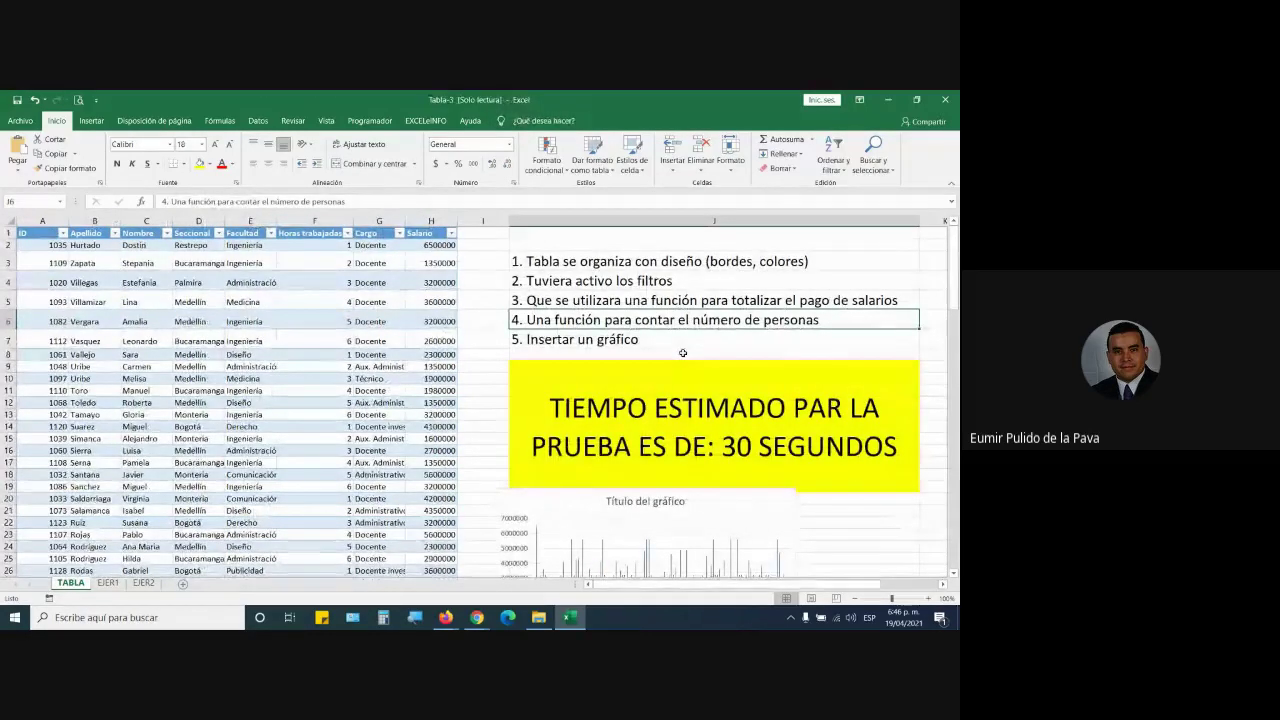
pyautogui.moveTo(952, 286); pyautogui.dragTo(952, 543)
pyautogui.scroll(-3, 20, 428)
pyautogui.click(95, 449)
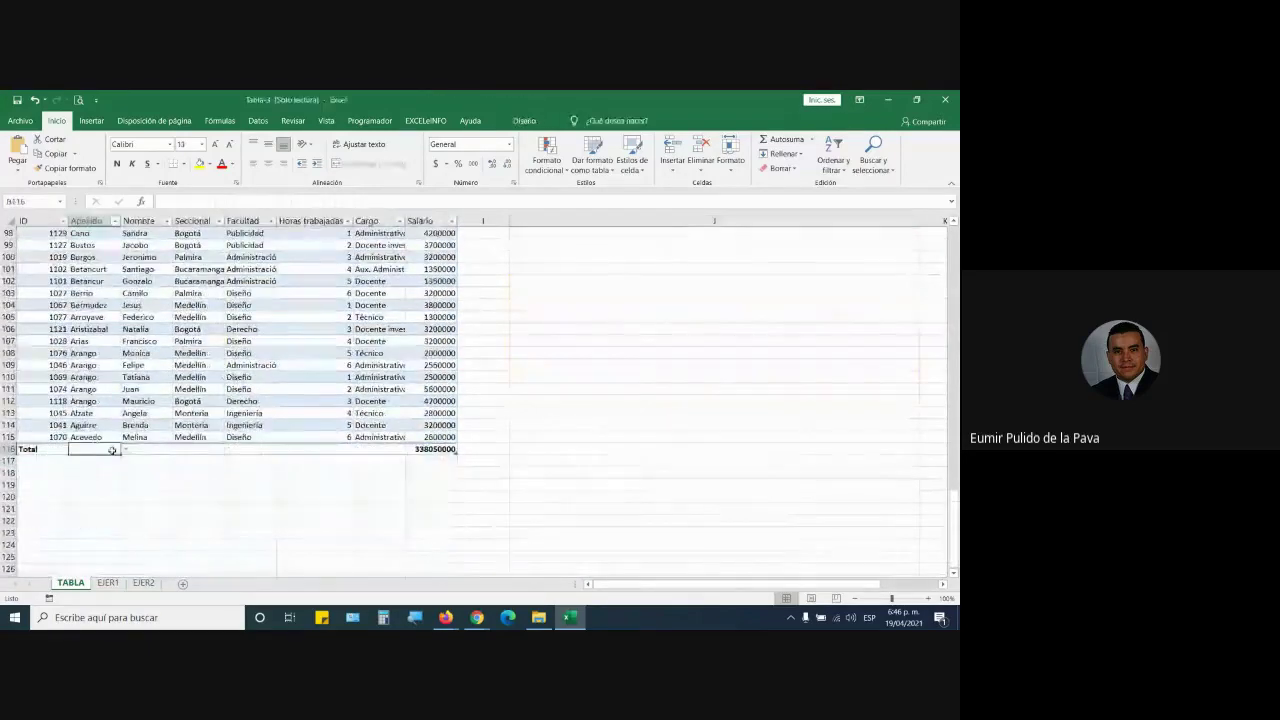
pyautogui.click(125, 449)
pyautogui.click(84, 476)
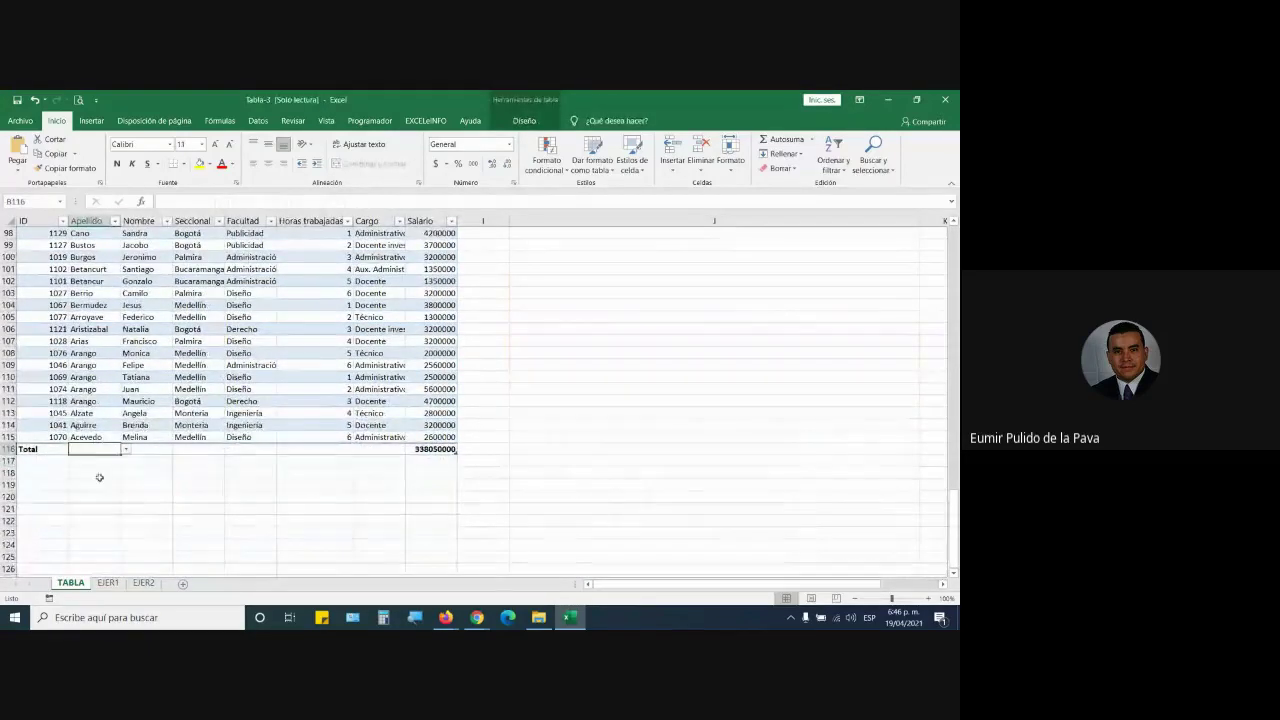
pyautogui.moveTo(953, 530); pyautogui.dragTo(953, 266)
pyautogui.click(638, 321)
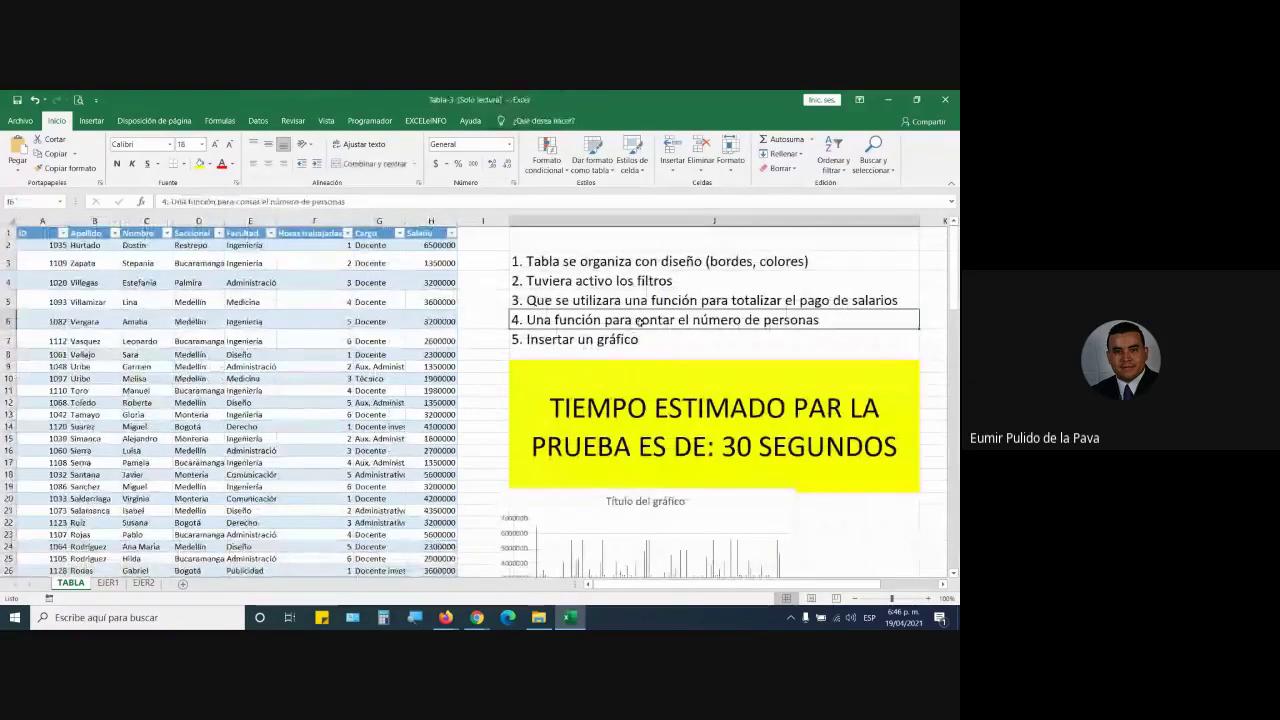
# Step: Enlarge the column chart so its right edge aligns with the yellow estimated-time cell, and highlight the five listed requirements
pyautogui.click(603, 338)
pyautogui.scroll(-5, 680, 400)
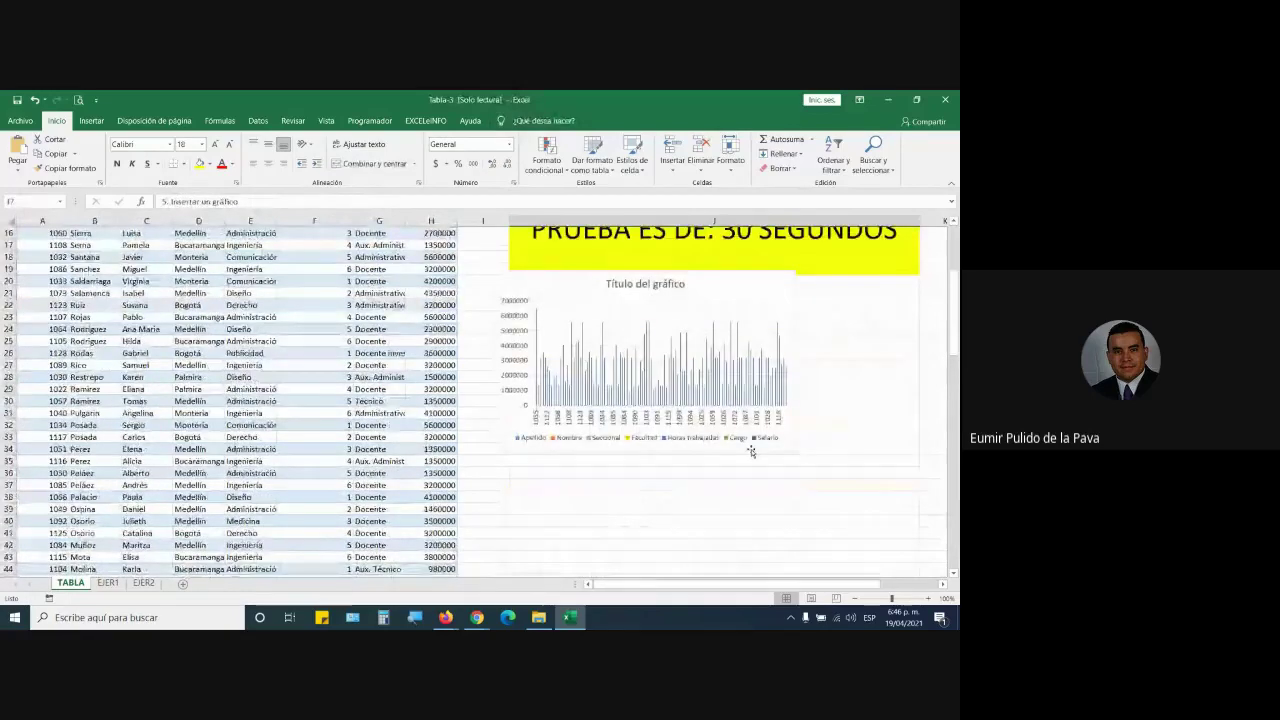
pyautogui.click(795, 452)
pyautogui.moveTo(795, 452); pyautogui.dragTo(921, 523)
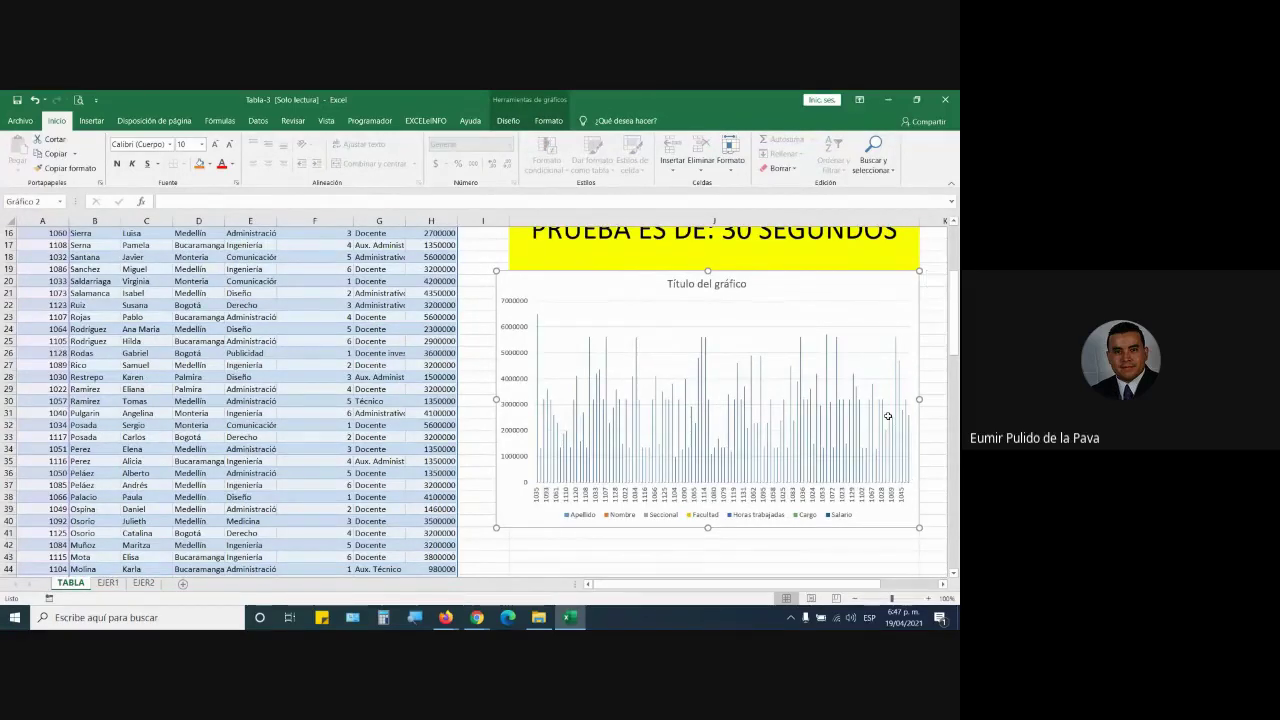
pyautogui.scroll(5, 890, 410)
pyautogui.moveTo(596, 263); pyautogui.dragTo(830, 345)
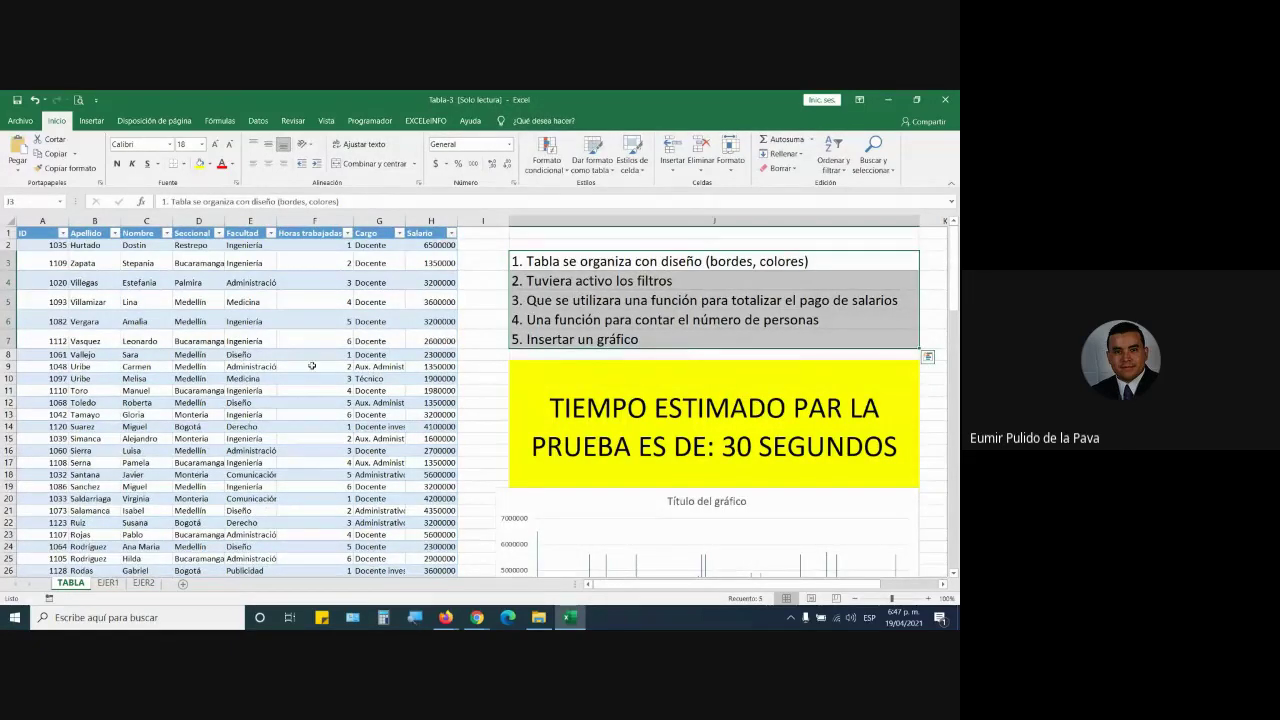
# Step: Apply the blue medium table style 13 to the employee table and enable banded columns and last-column emphasis
pyautogui.click(250, 366)
pyautogui.moveTo(446, 617)
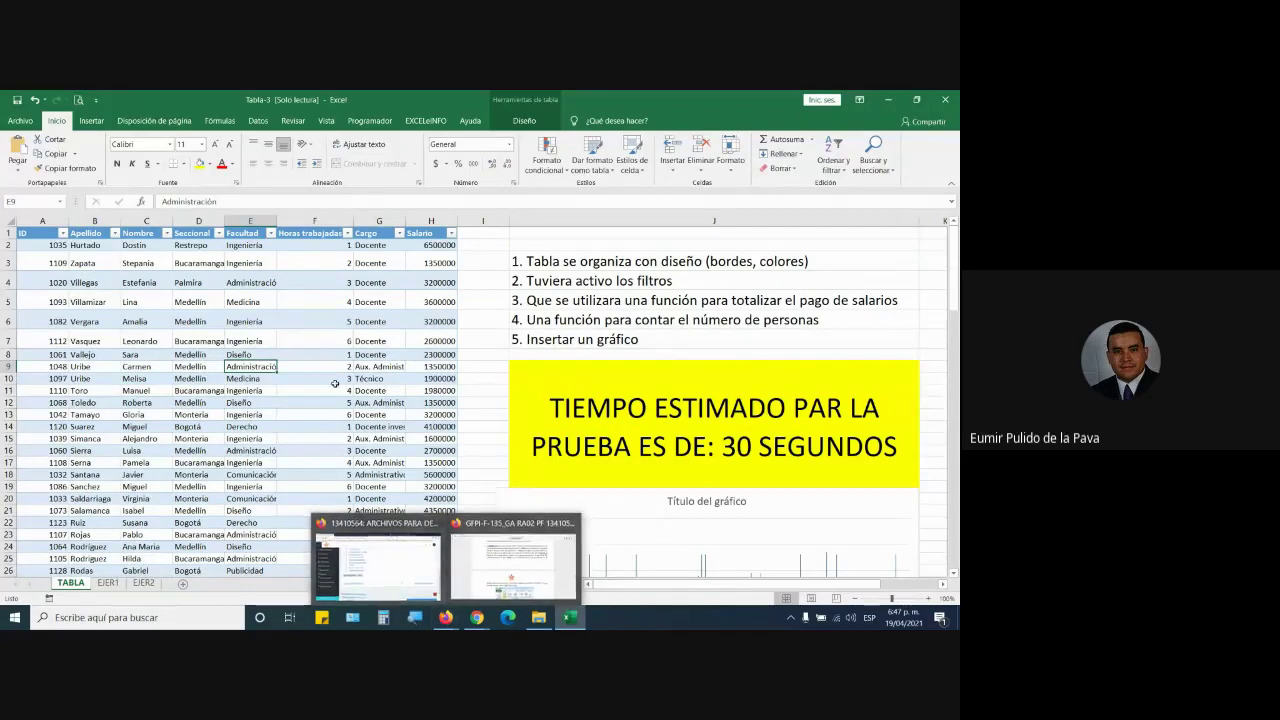
pyautogui.click(325, 321)
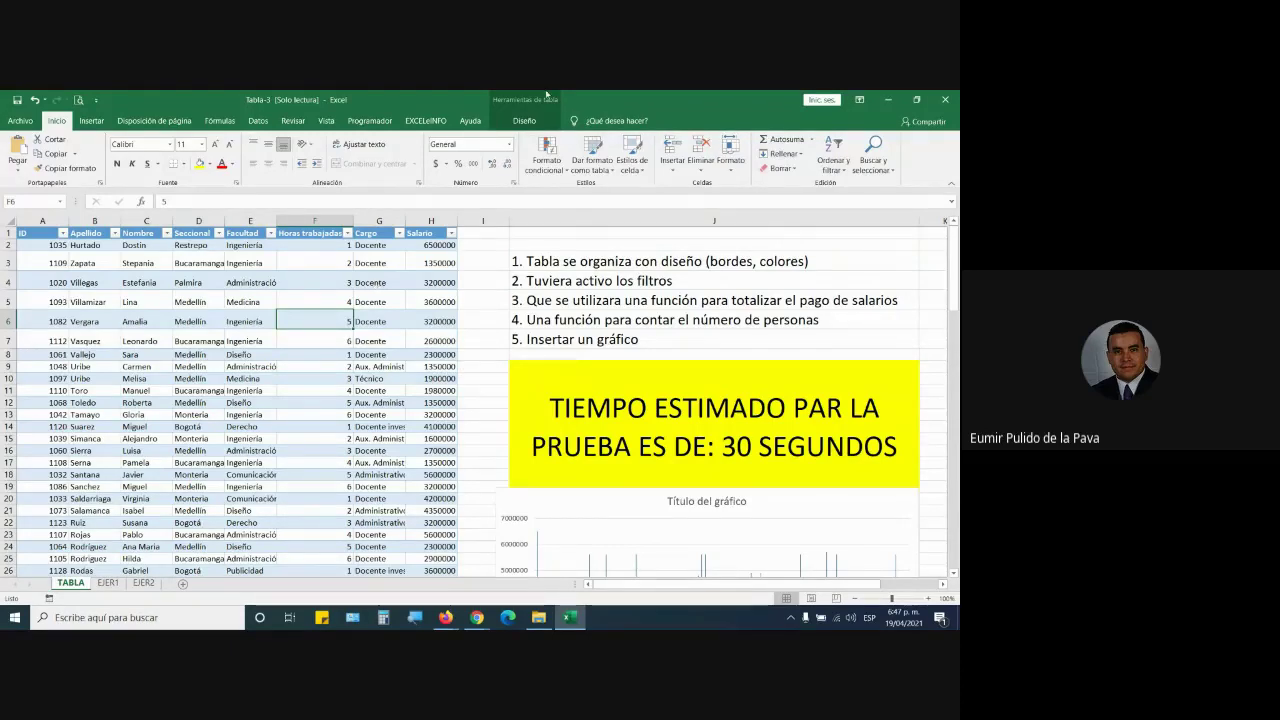
pyautogui.click(526, 120)
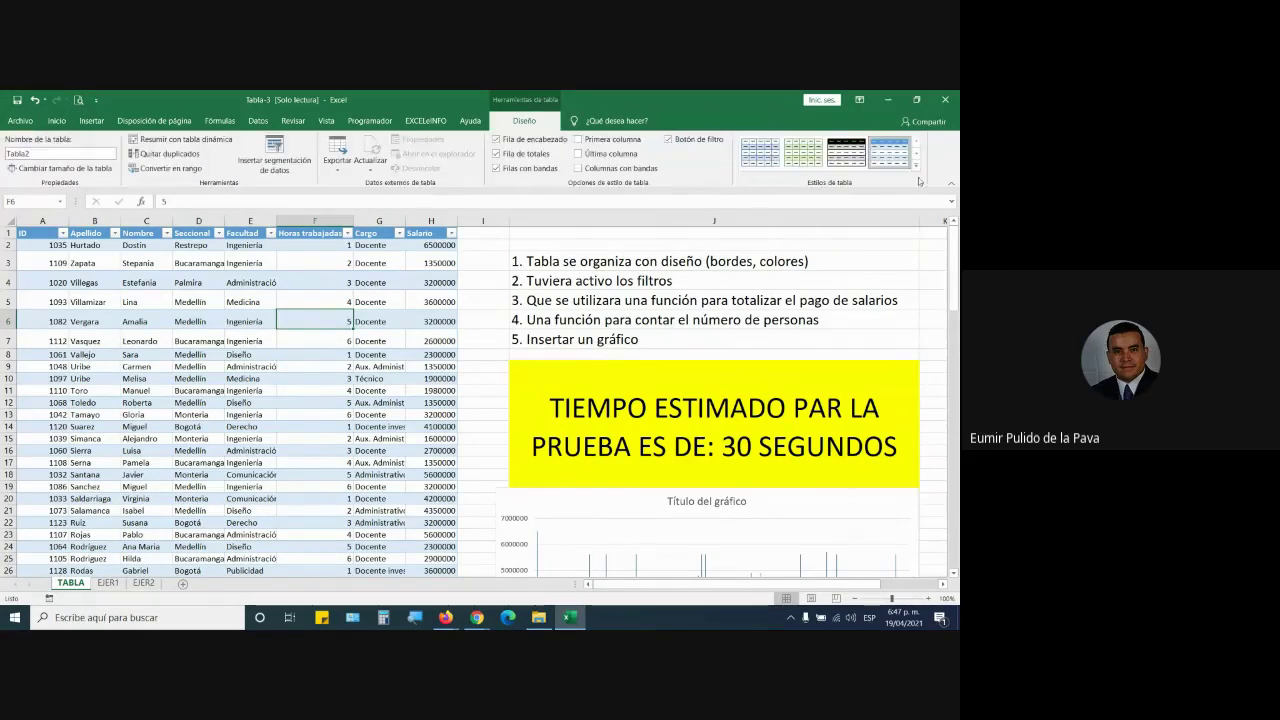
pyautogui.click(916, 170)
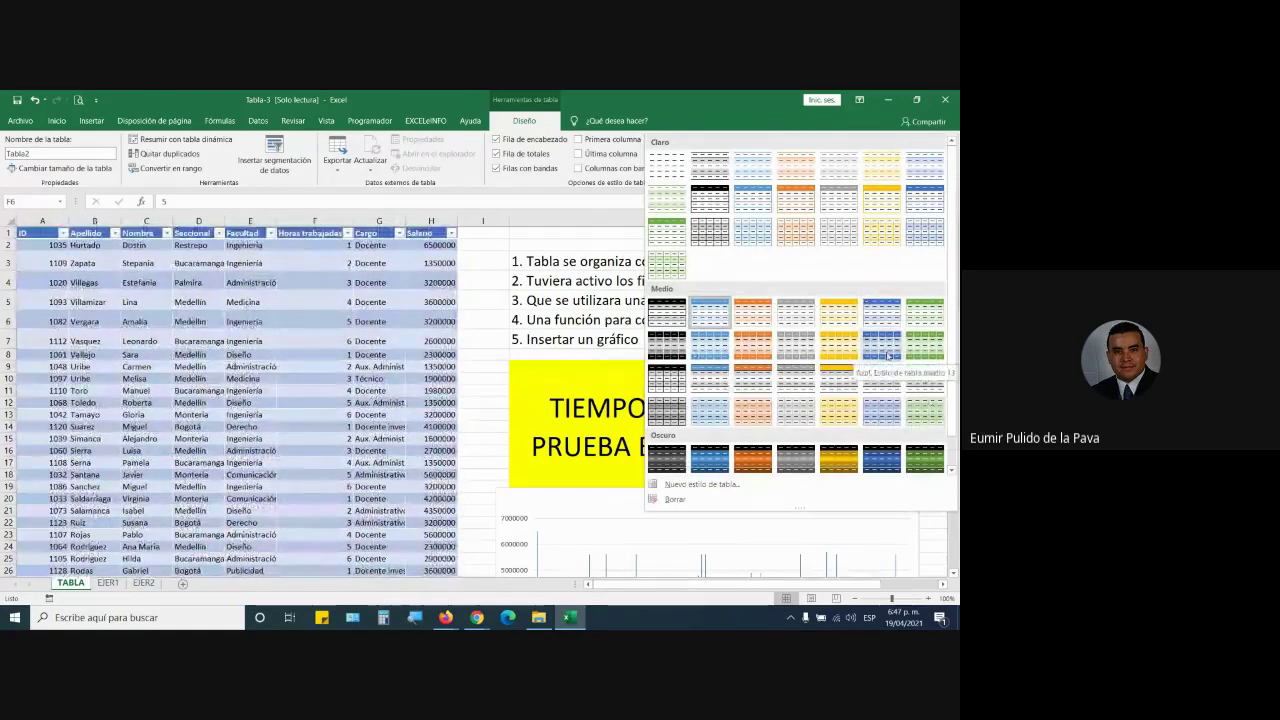
pyautogui.click(886, 352)
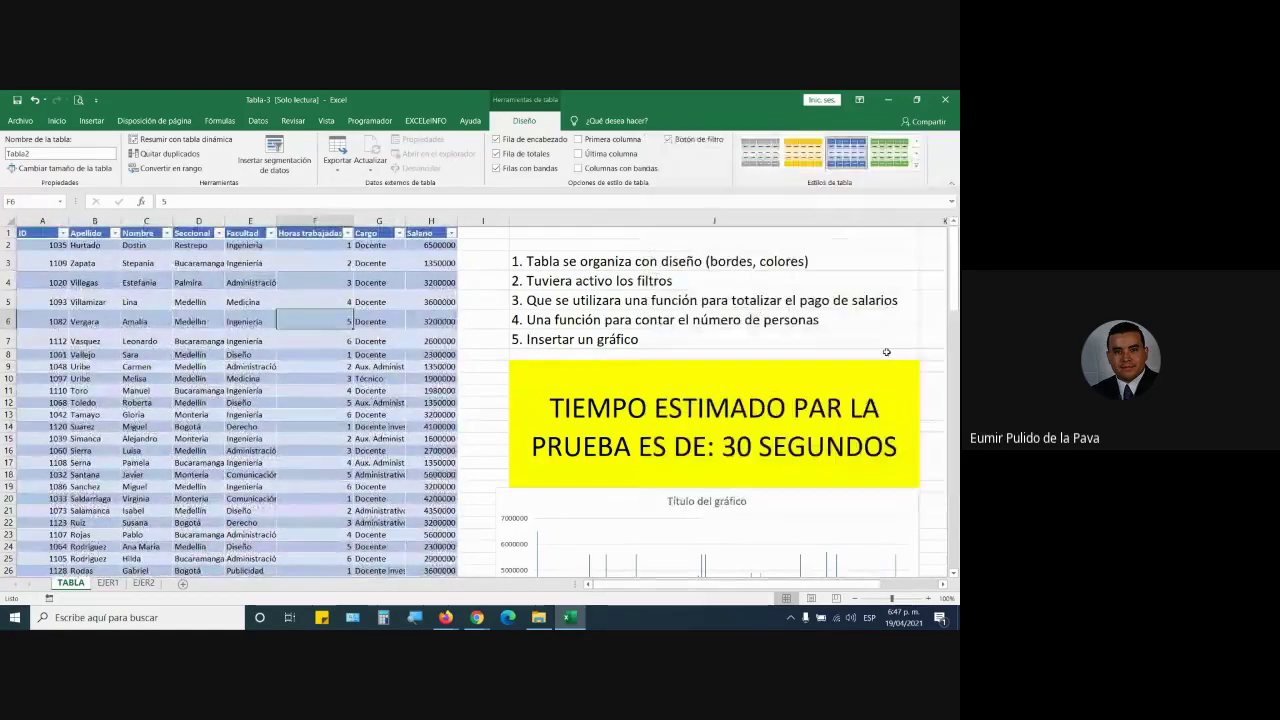
pyautogui.click(579, 168)
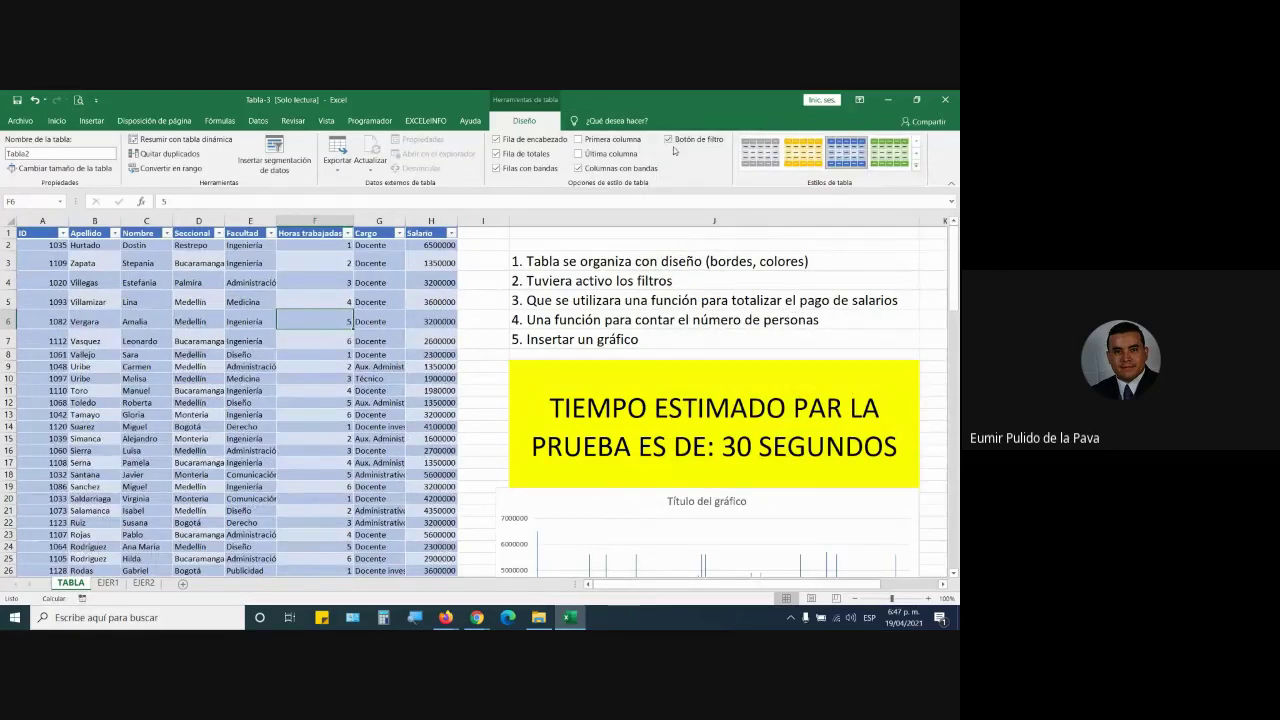
pyautogui.click(579, 154)
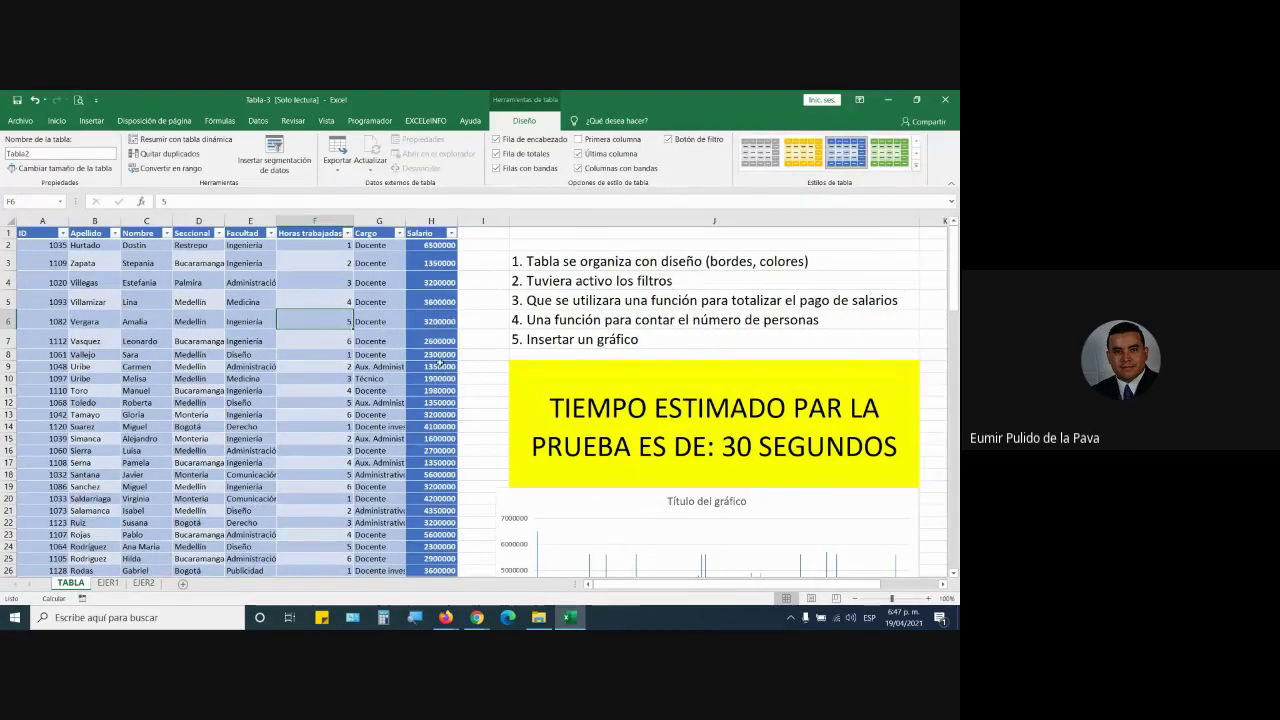
# Step: Format the Salario values including the total in the accounting format without decimals
pyautogui.click(448, 245)
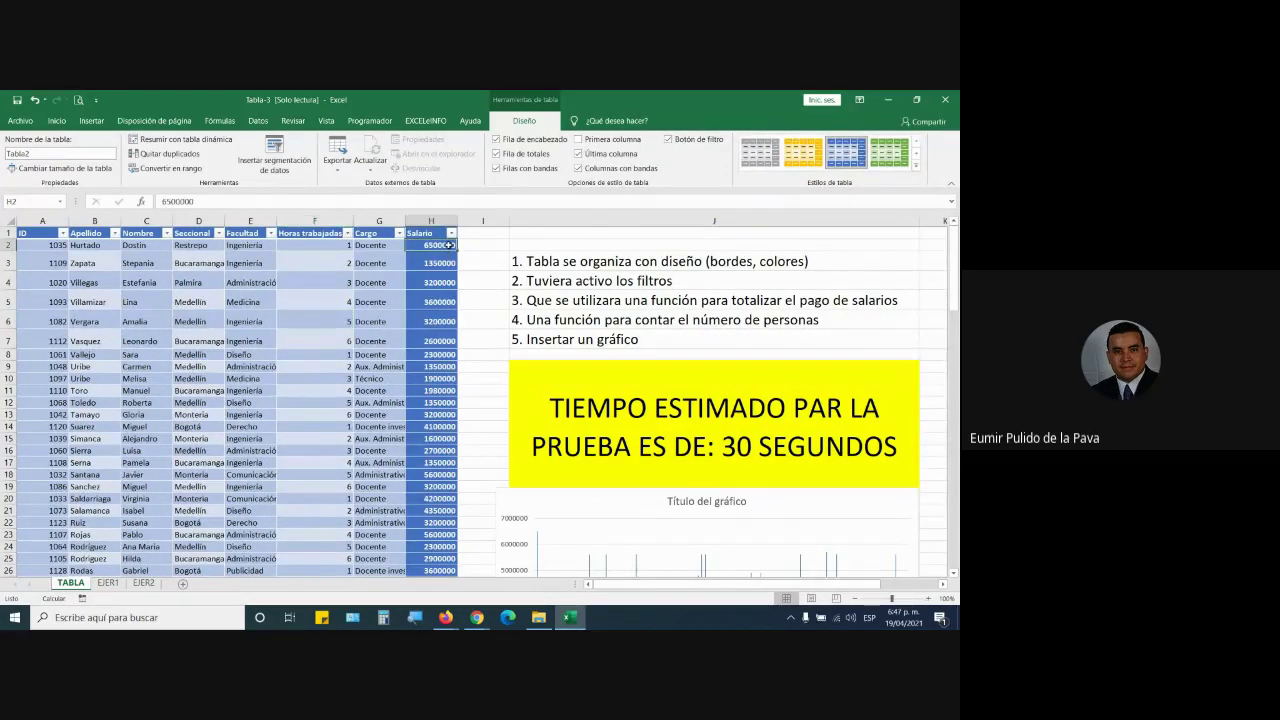
pyautogui.hotkey('ctrl', 'shift', 'Down')
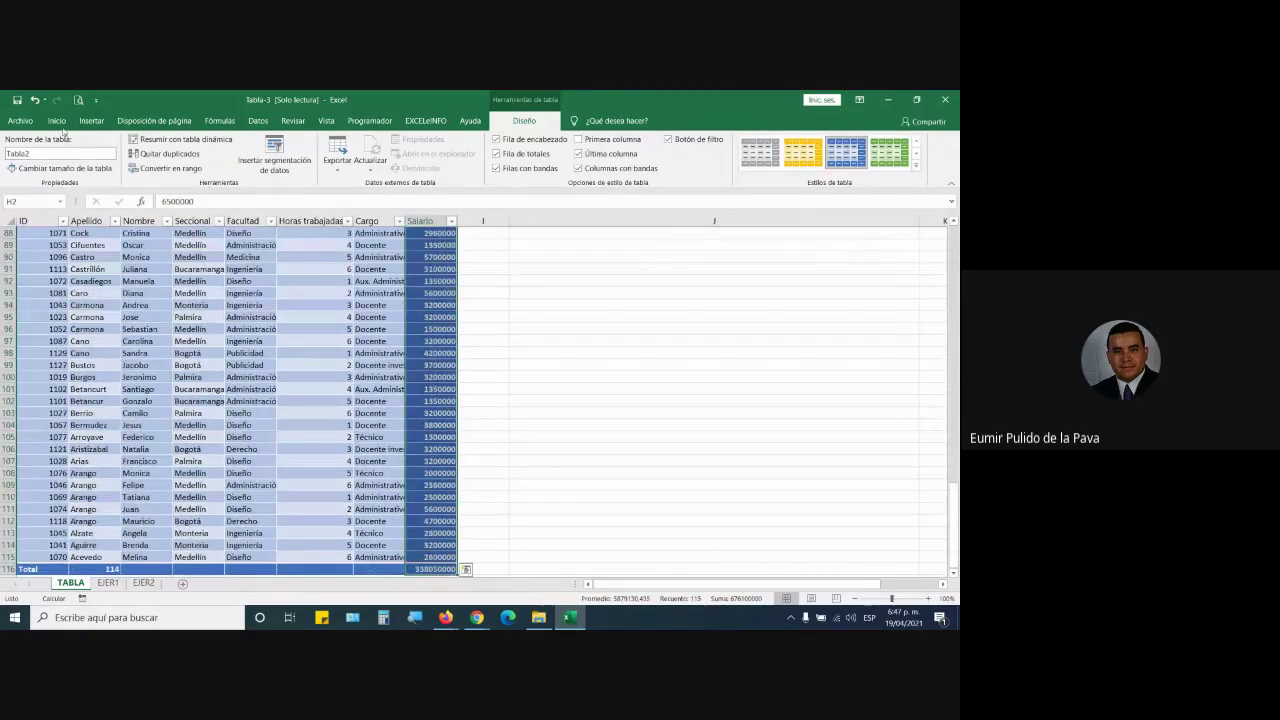
pyautogui.click(57, 120)
pyautogui.click(435, 165)
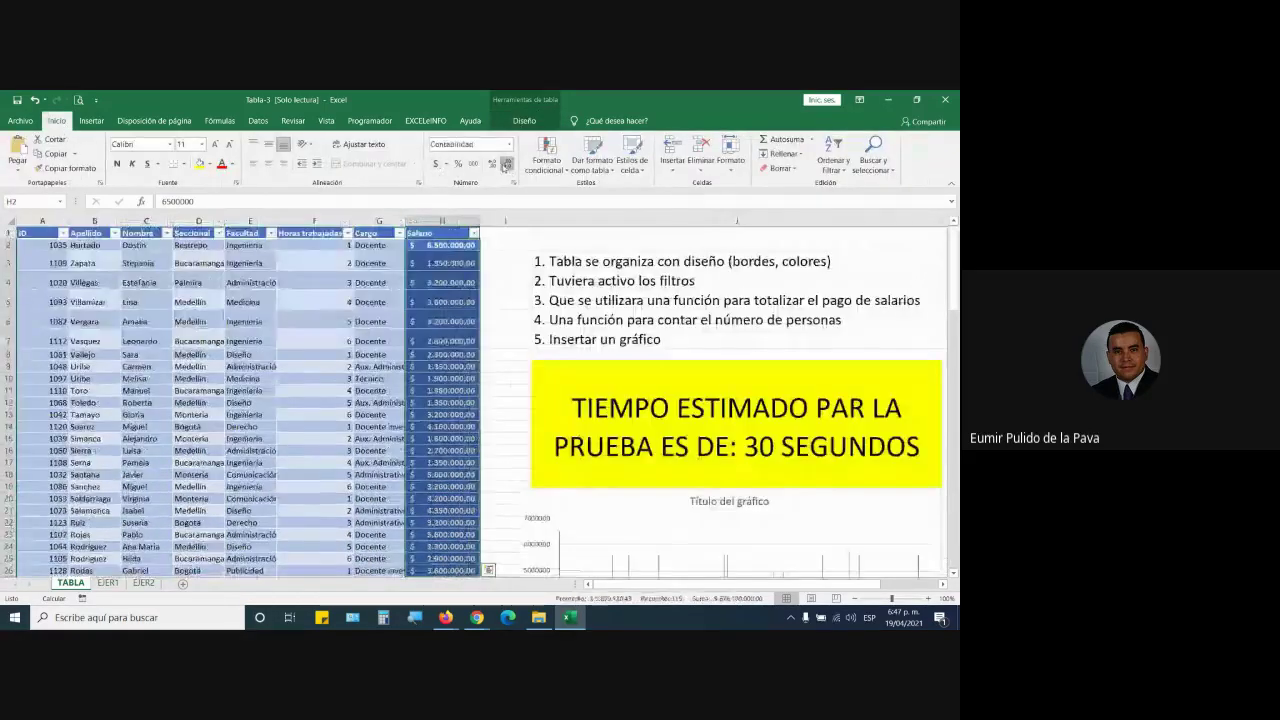
# Step: Center the values of the Horas trabajadas column in their cells
pyautogui.click(316, 246)
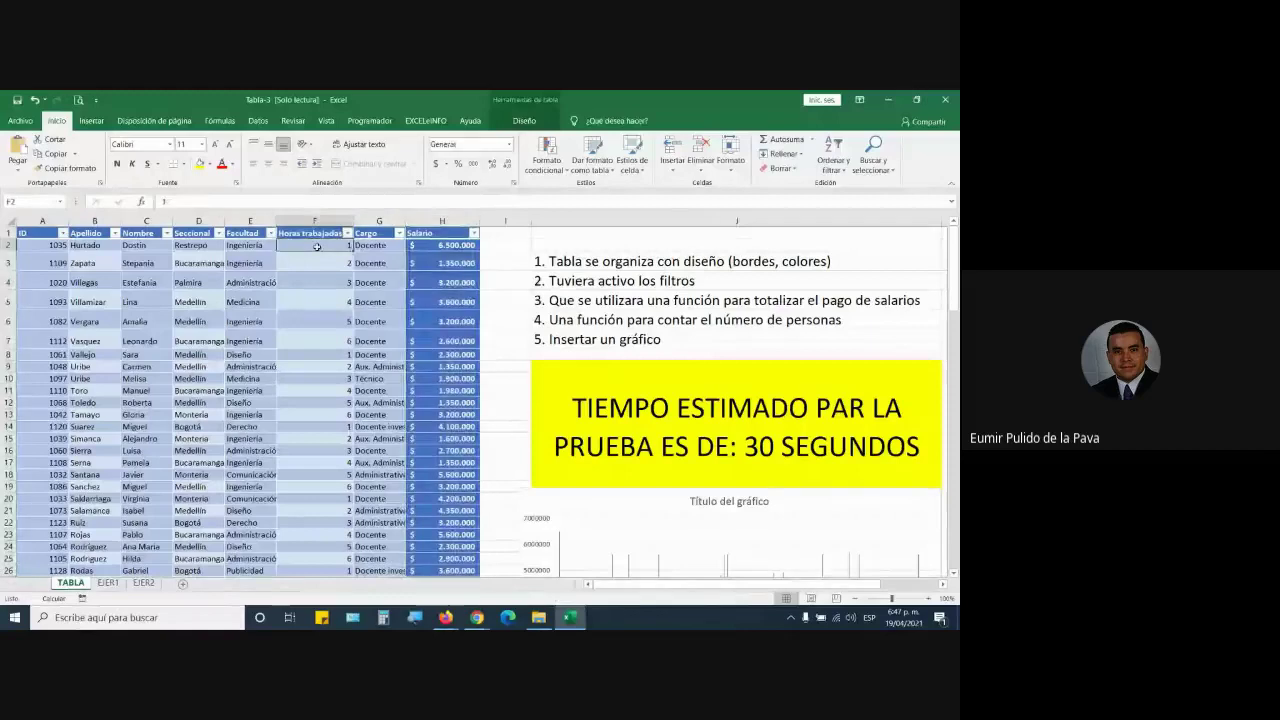
pyautogui.hotkey('ctrl', 'shift', 'Down')
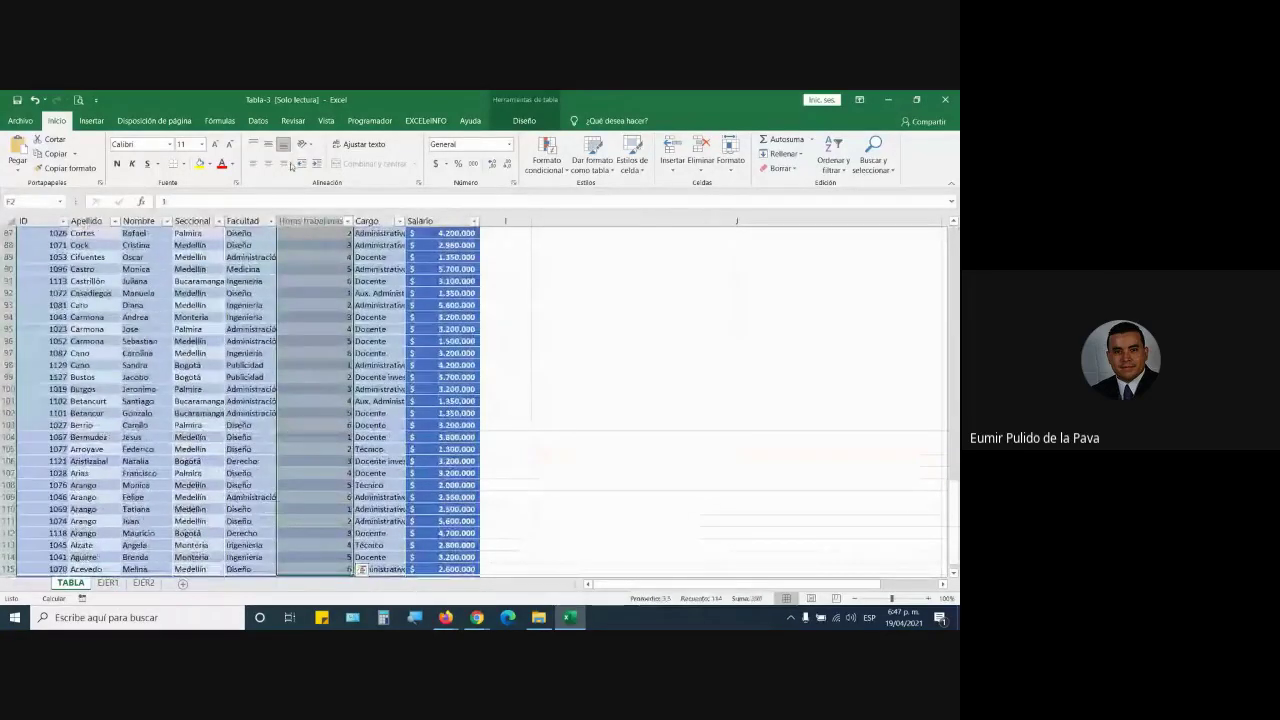
pyautogui.click(318, 340)
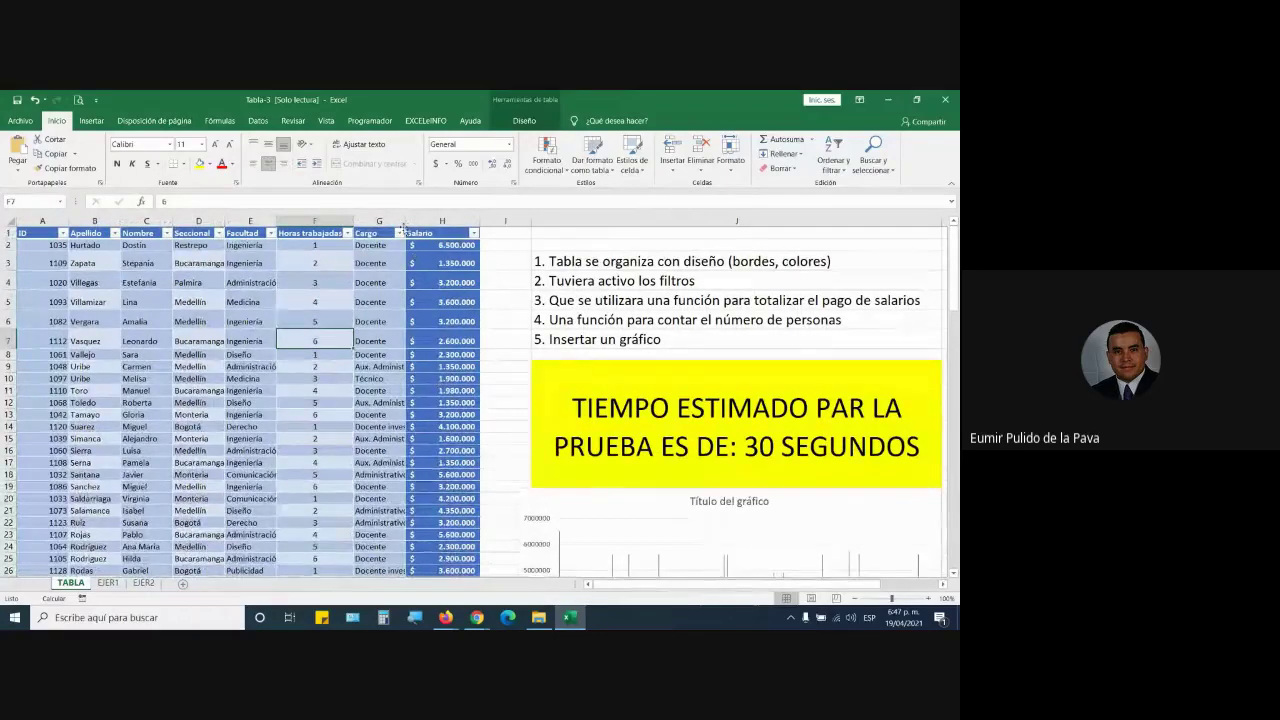
# Step: Autofit the width of every column on the TABLA sheet
pyautogui.moveTo(406, 218); pyautogui.dragTo(436, 218)
pyautogui.click(9, 220)
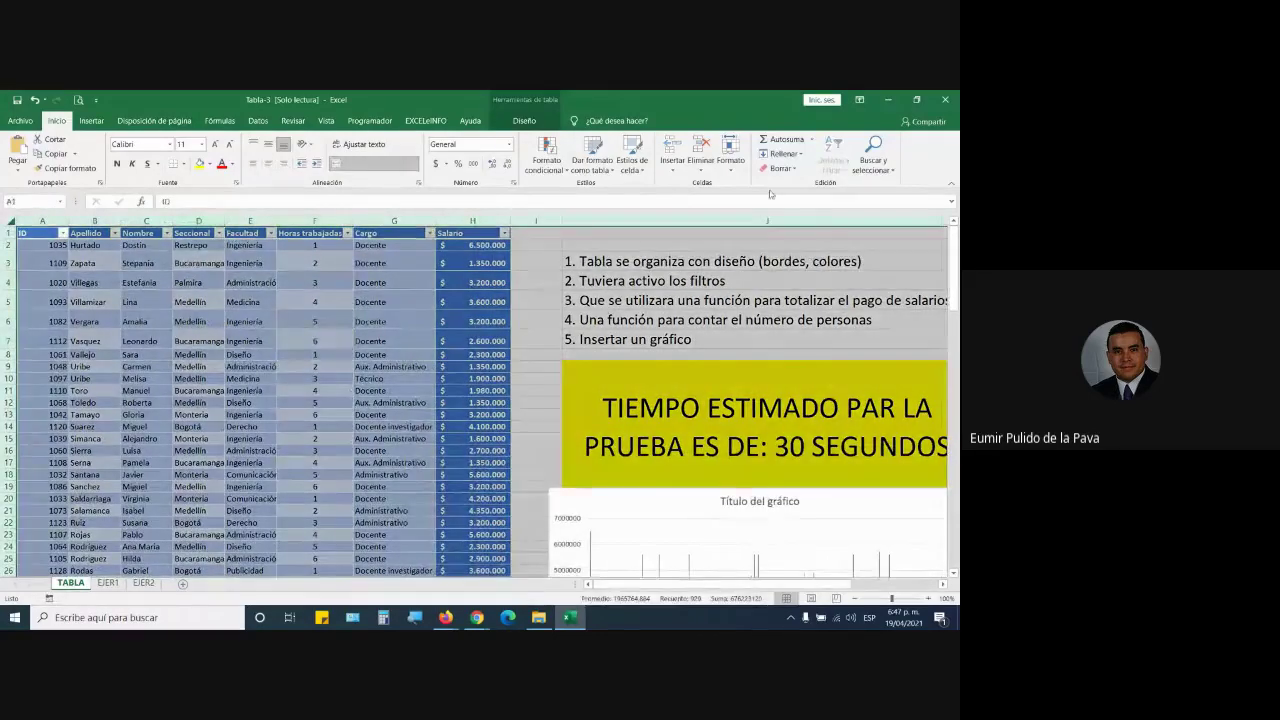
pyautogui.click(731, 160)
pyautogui.click(765, 248)
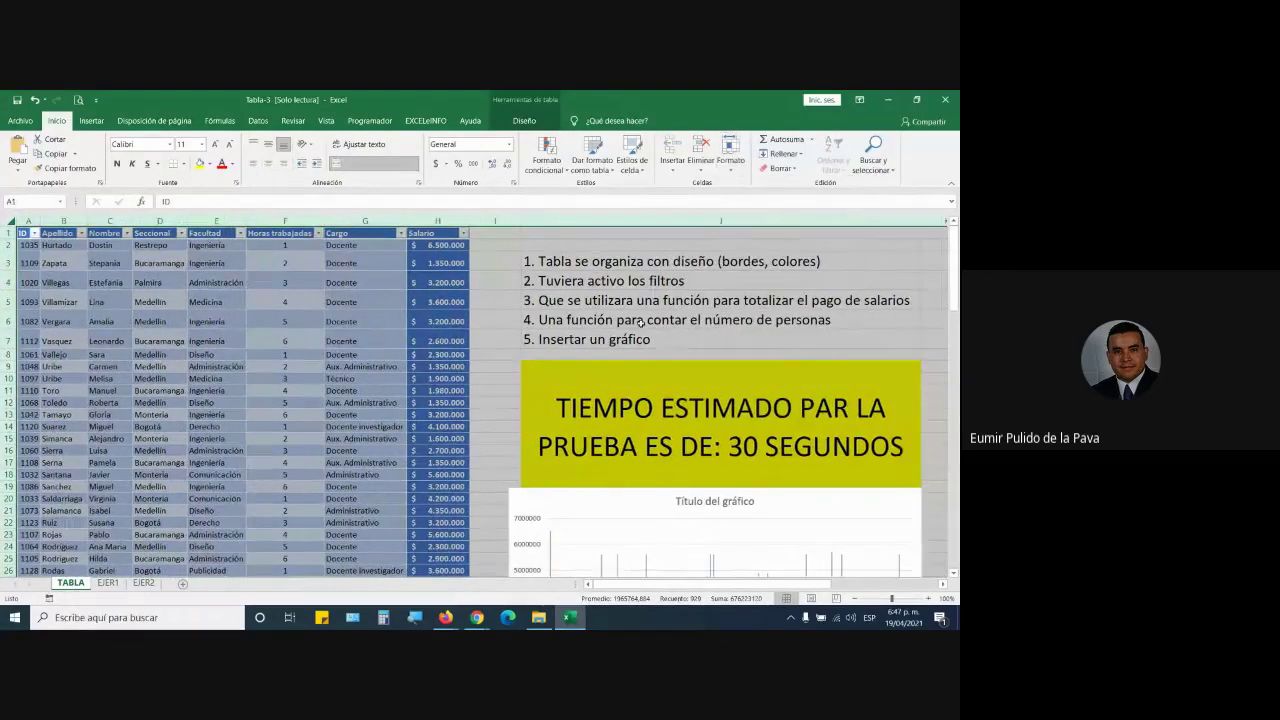
# Step: Close the Tabla-3 workbook without saving its changes
pyautogui.click(318, 426)
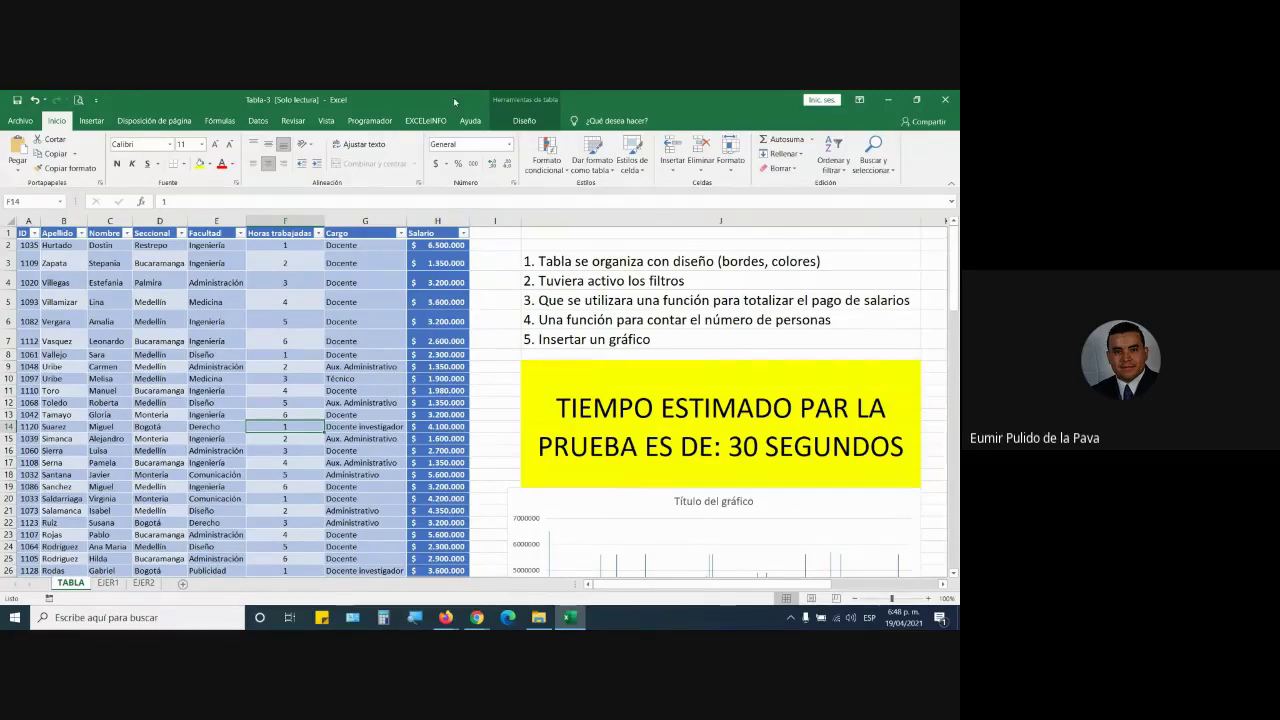
pyautogui.hotkey('alt', 'F4')
pyautogui.click(480, 381)
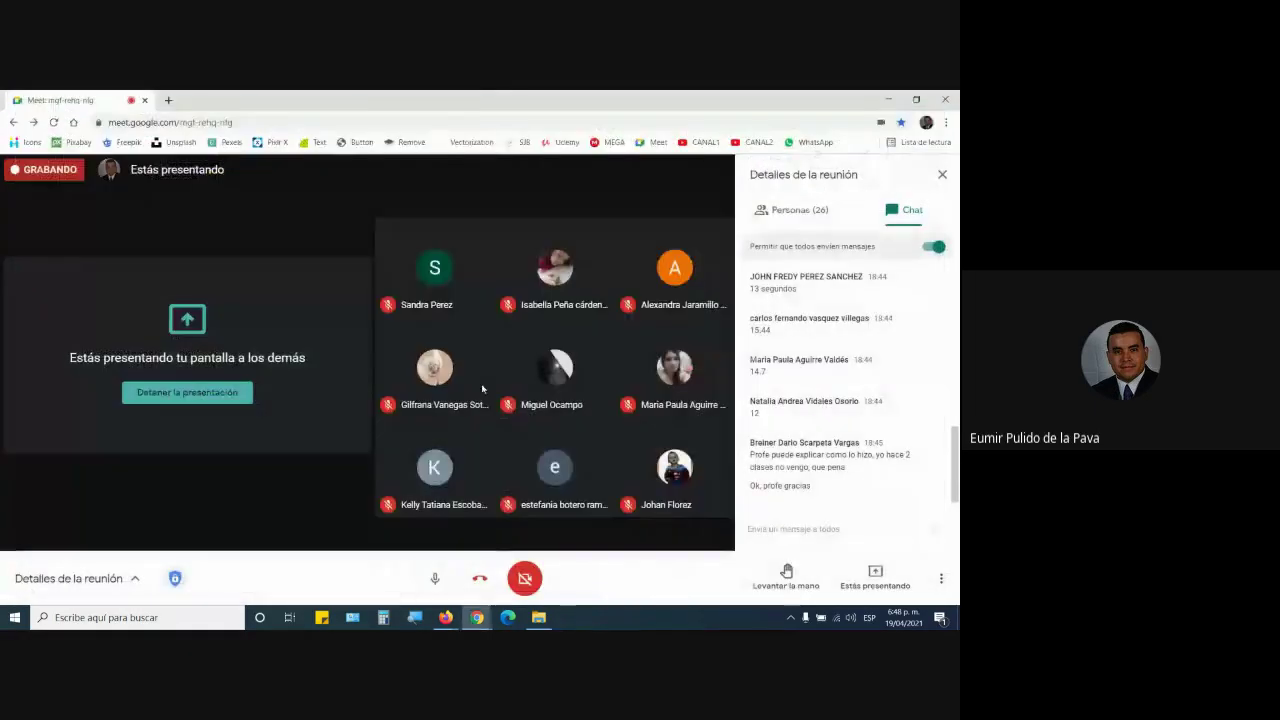
# Step: Switch to the Firefox course folder page, download Tabla.xlsx again and open the fresh copy in Excel
pyautogui.moveTo(445, 625)
pyautogui.click(380, 557)
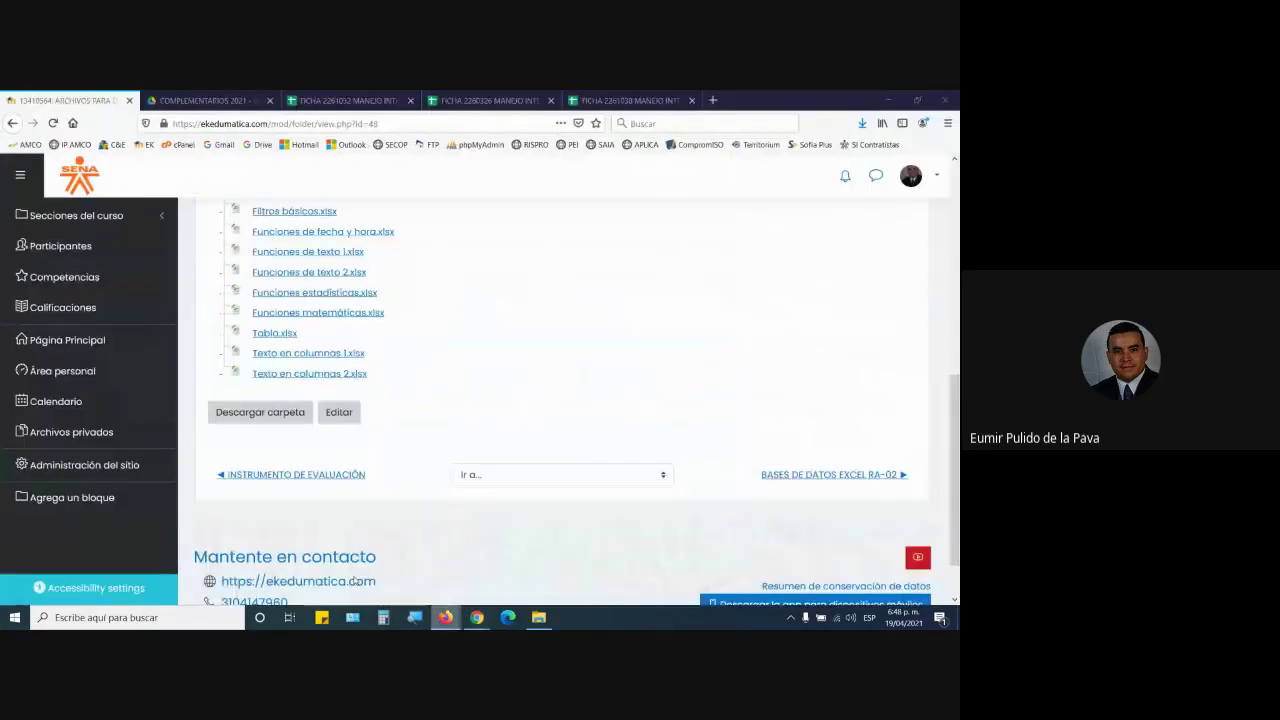
pyautogui.click(282, 337)
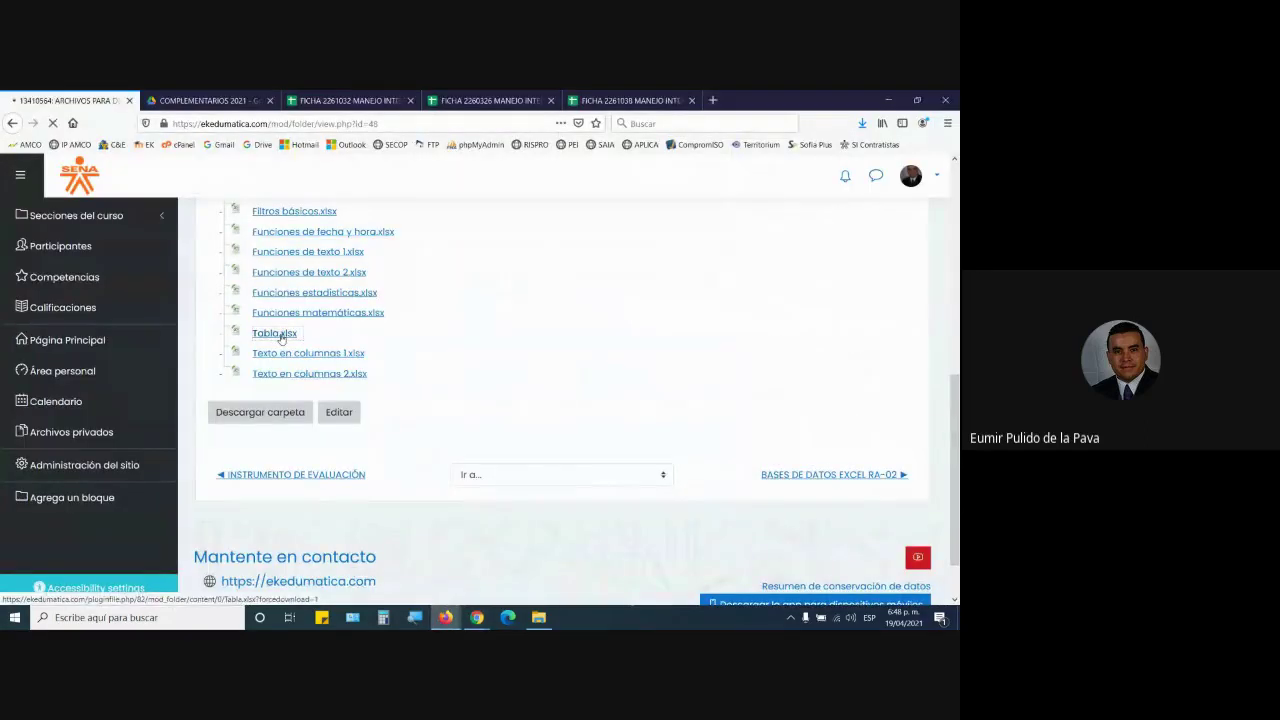
pyautogui.click(530, 467)
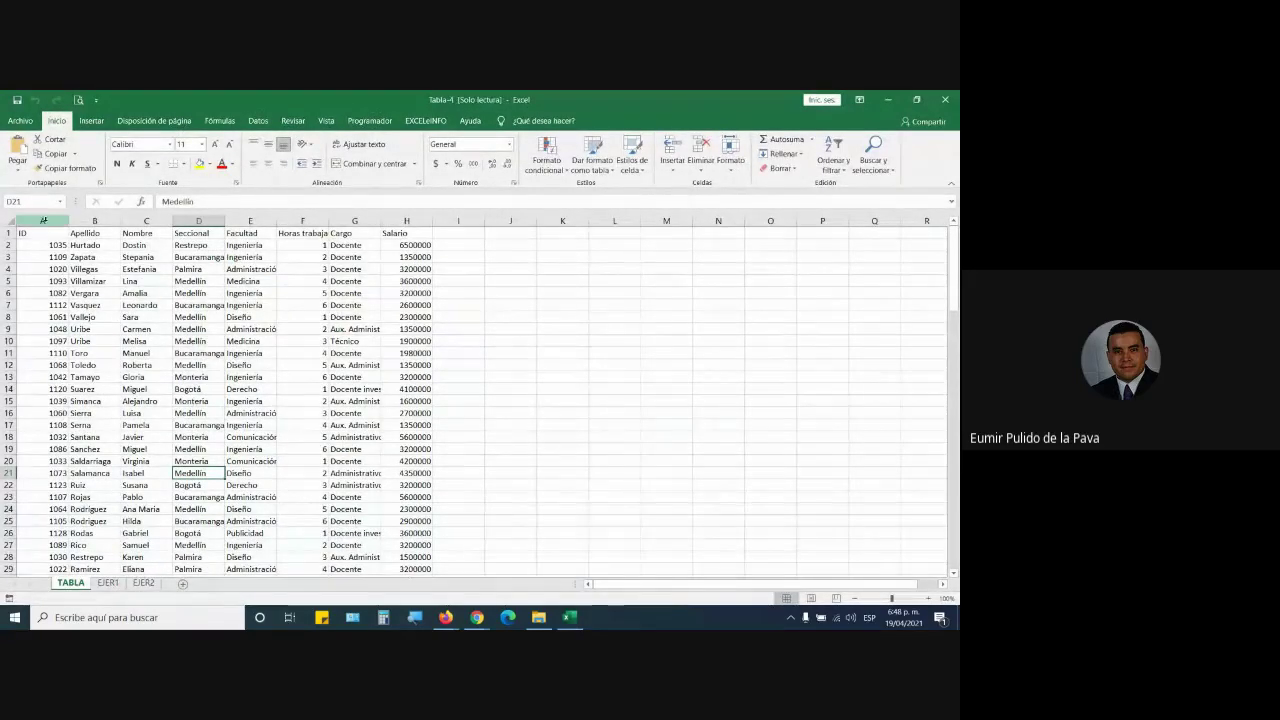
# Step: Enter the label RANGO DE DATOS in cell J7 beside the employee data in columns A to H
pyautogui.moveTo(43, 220); pyautogui.dragTo(410, 220)
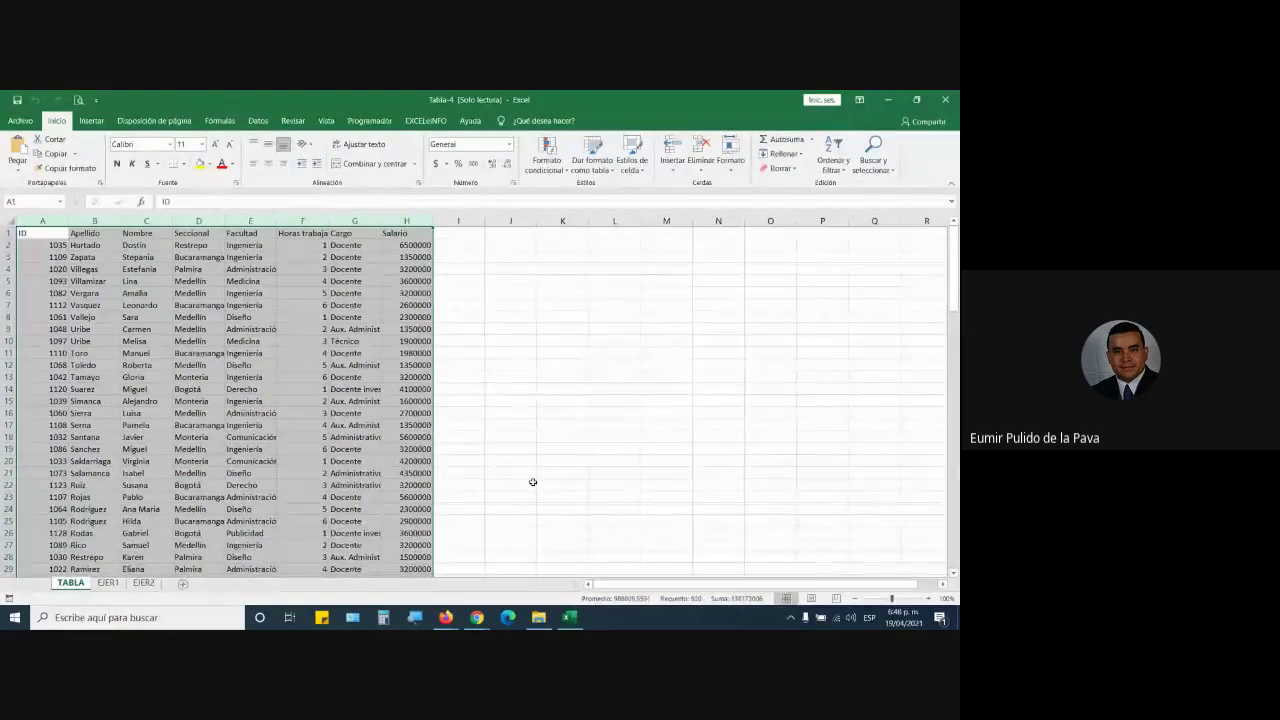
pyautogui.click(299, 378)
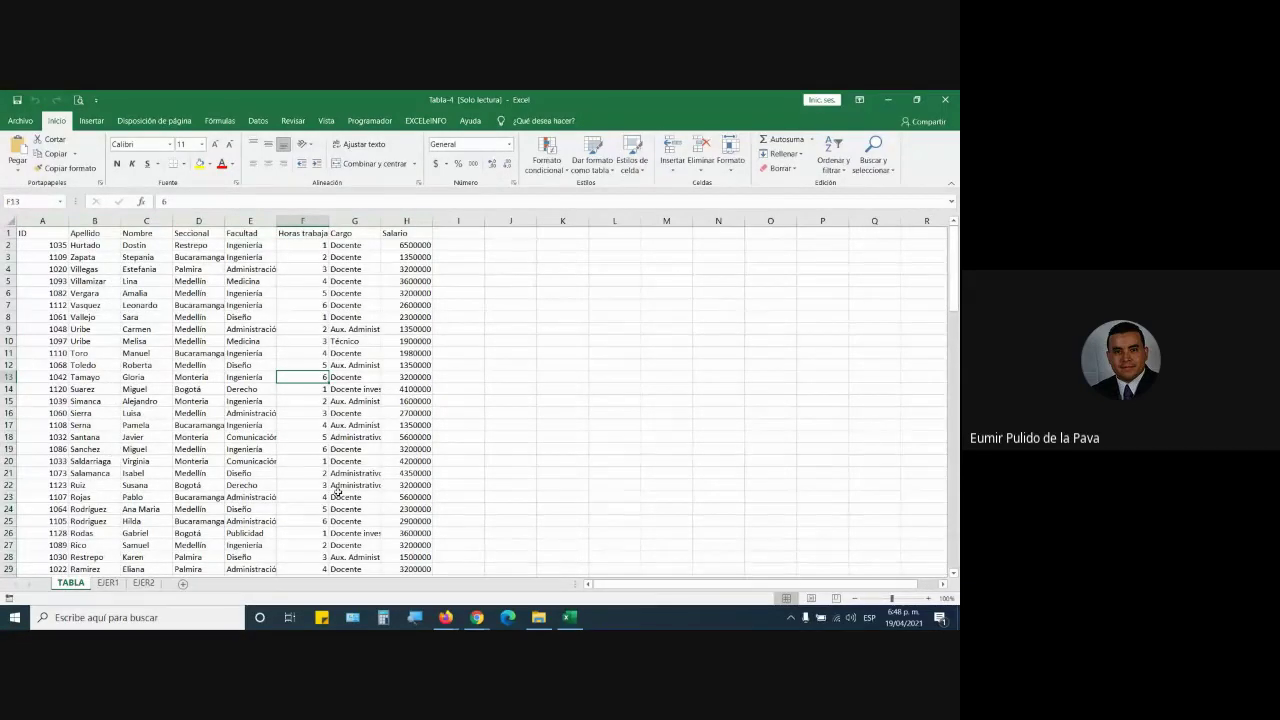
pyautogui.click(515, 306)
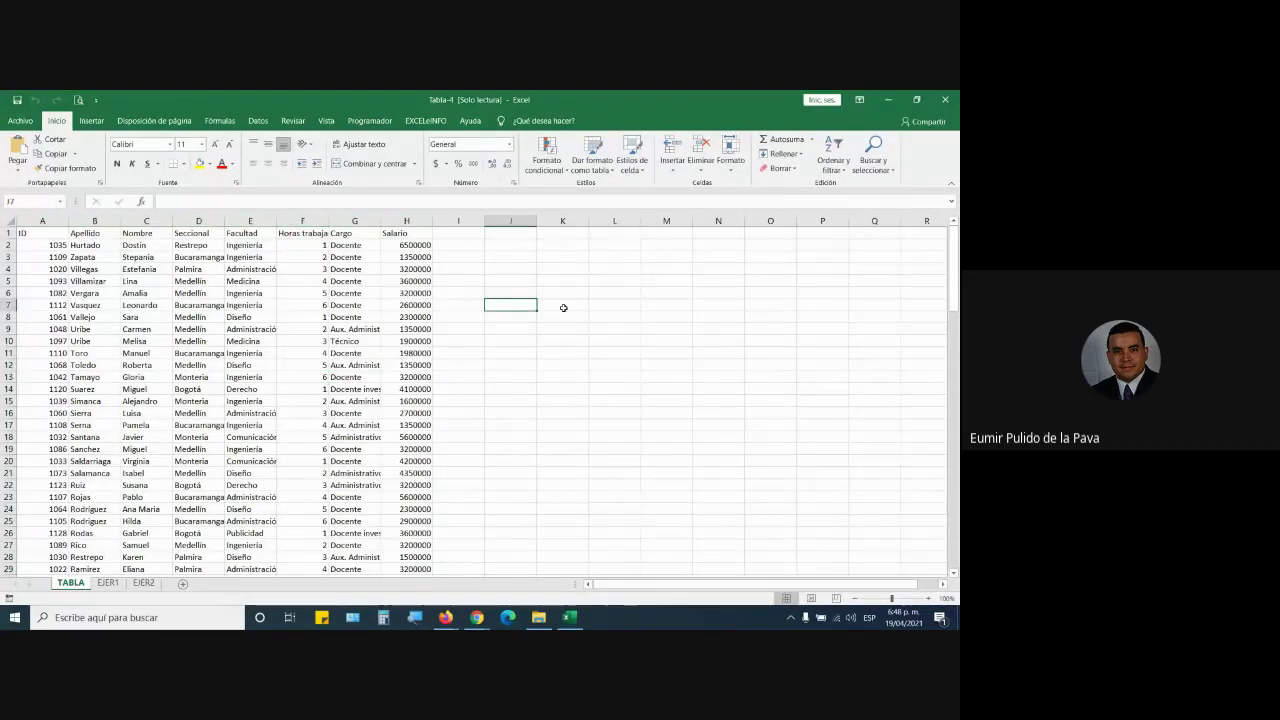
pyautogui.write('RAN')
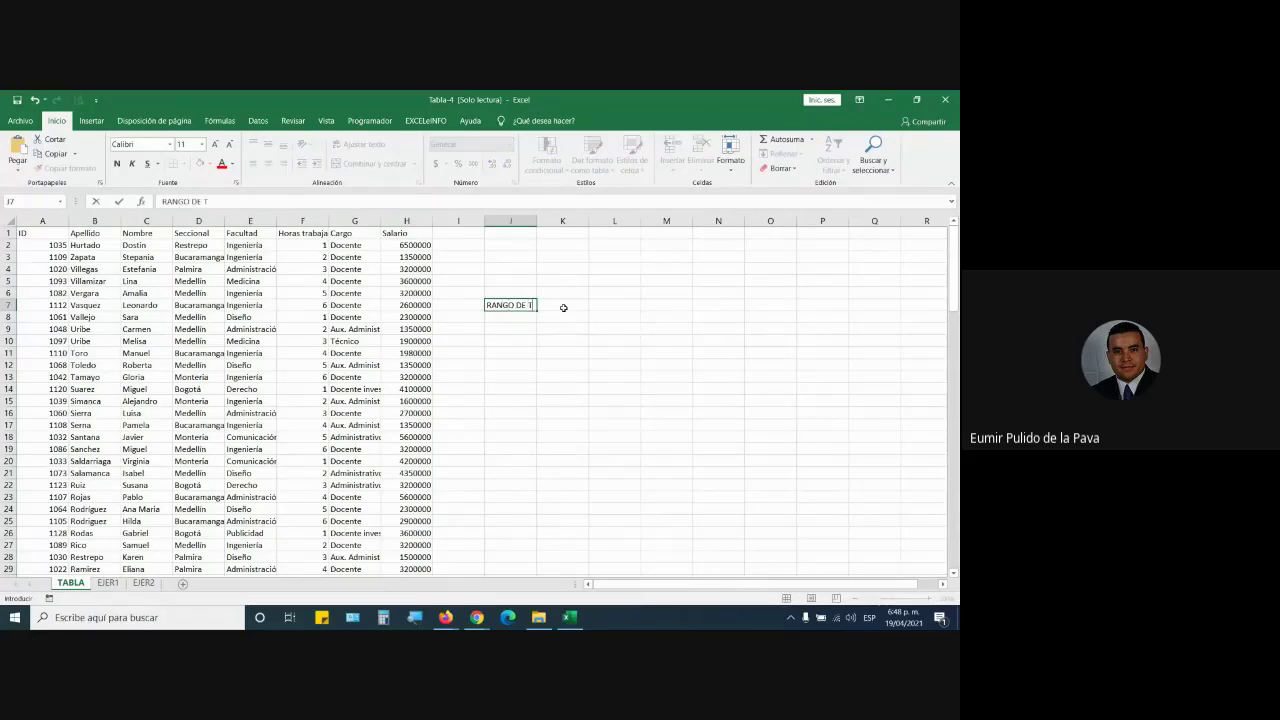
pyautogui.write('GO DE S')
pyautogui.write('AT')
pyautogui.press('BackSpace')
pyautogui.press('BackSpace')
pyautogui.press('BackSpace')
pyautogui.write('DATOS')
pyautogui.press('Return')
# Step: Merge and center the RANGO DE DATOS label across J7:O7 and enlarge its font to size 20
pyautogui.moveTo(525, 306); pyautogui.dragTo(785, 305)
pyautogui.click(375, 163)
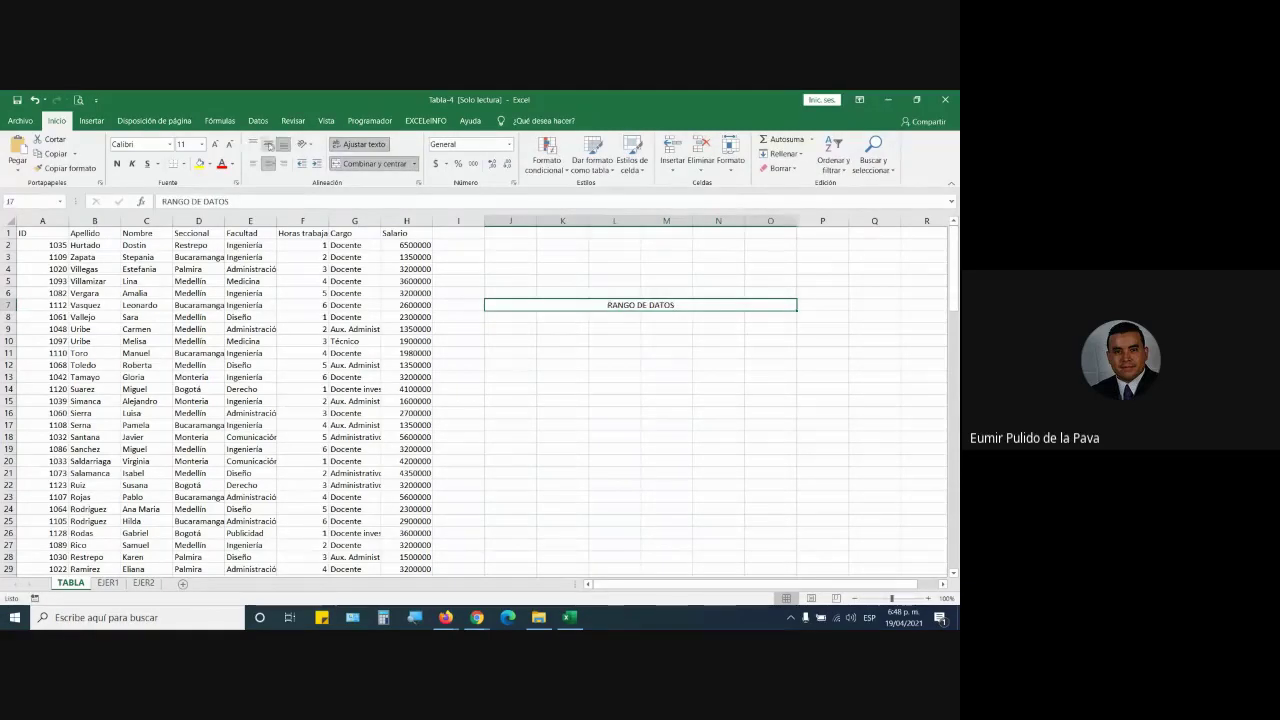
pyautogui.click(214, 144)
pyautogui.click(214, 144)
pyautogui.click(214, 144)
pyautogui.click(214, 144)
pyautogui.click(214, 144)
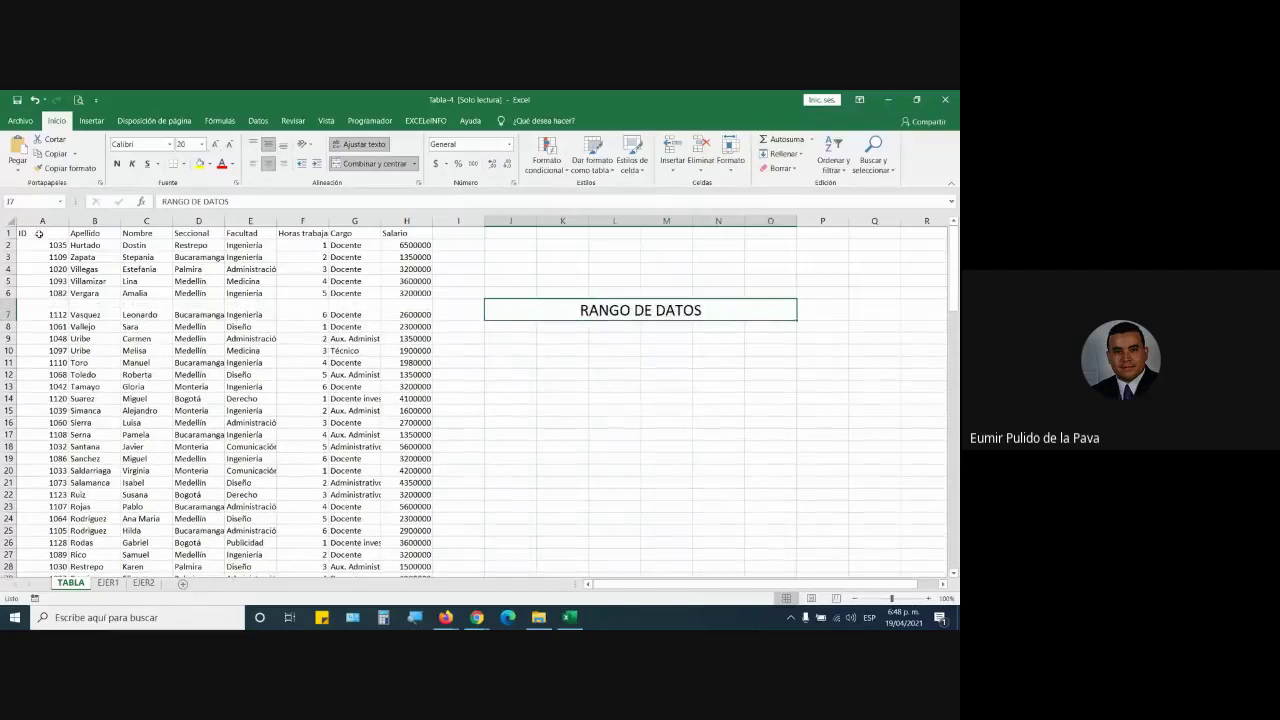
# Step: Examine the plain data range in columns A to H that the RANGO DE DATOS label describes
pyautogui.moveTo(38, 234); pyautogui.dragTo(430, 572)
pyautogui.scroll(1, 586, 429)
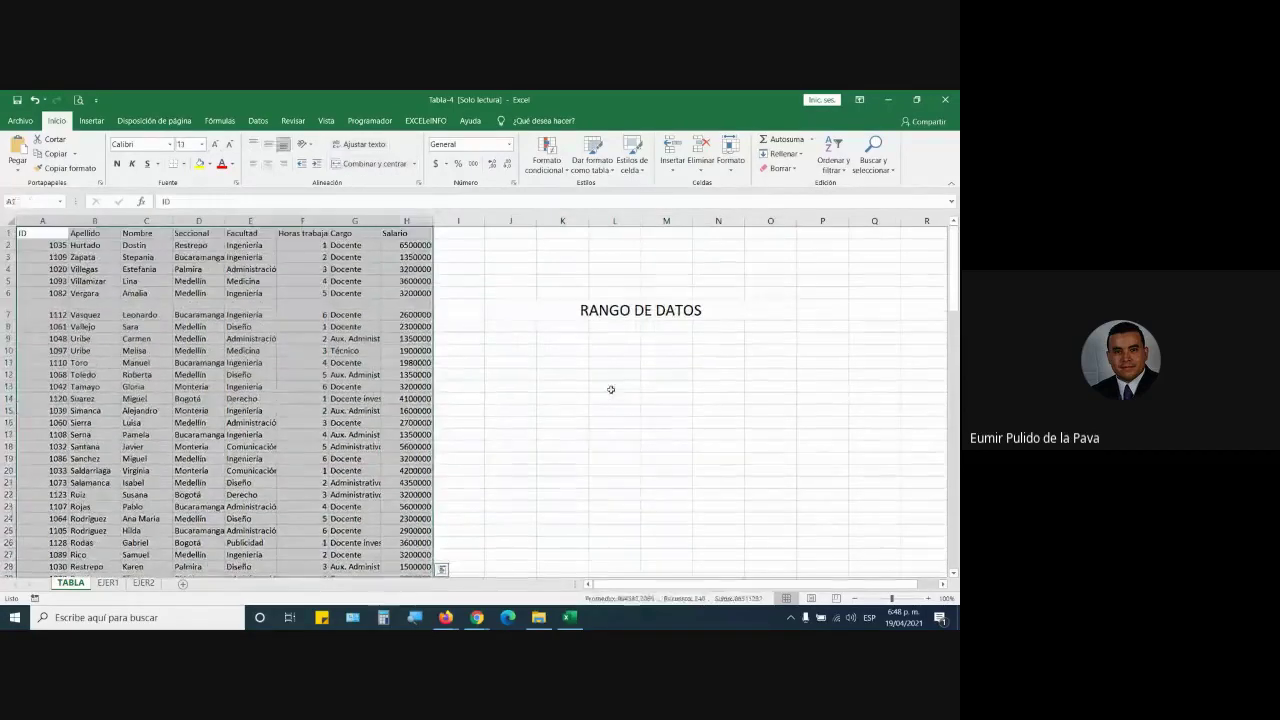
pyautogui.click(607, 314)
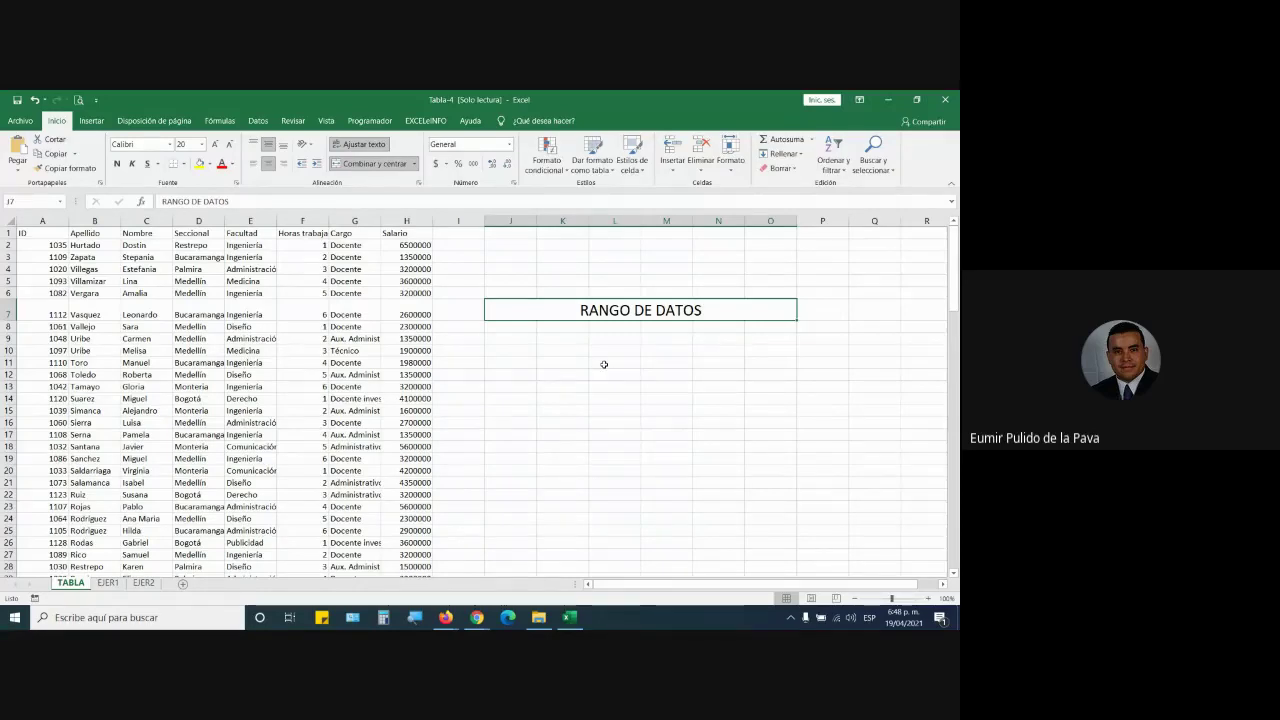
pyautogui.moveTo(52, 222); pyautogui.dragTo(410, 222)
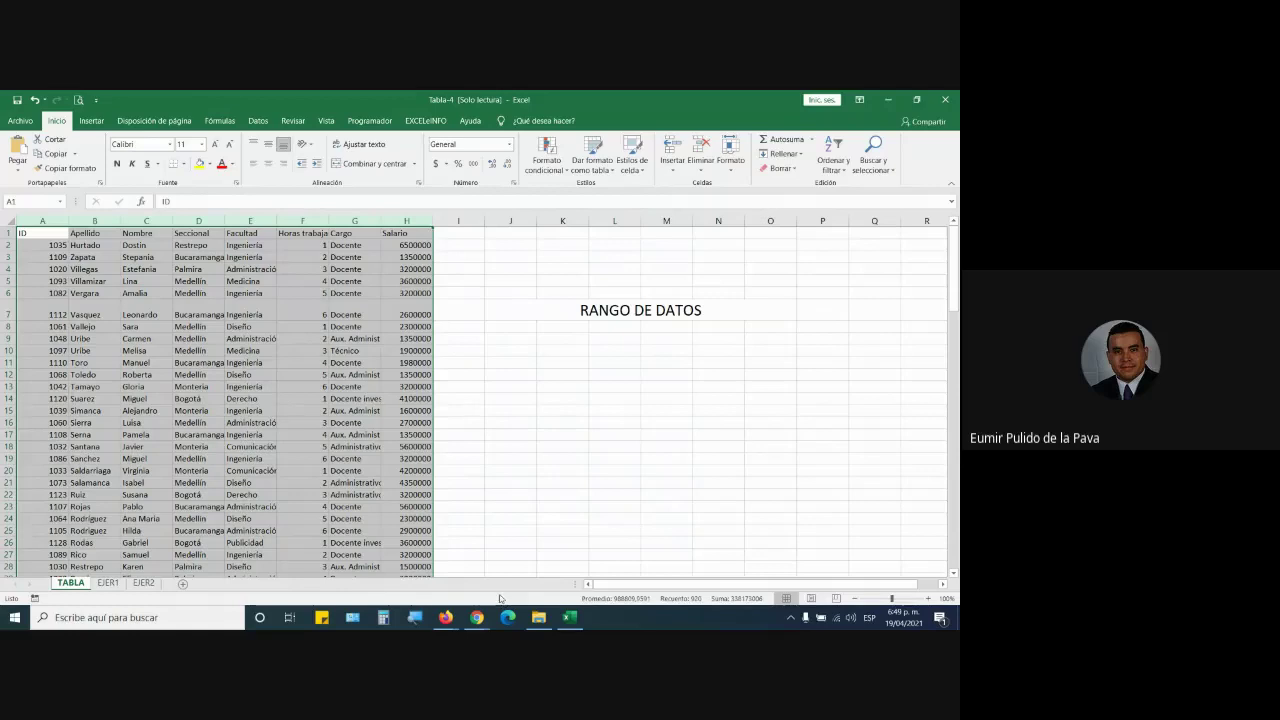
pyautogui.click(540, 310)
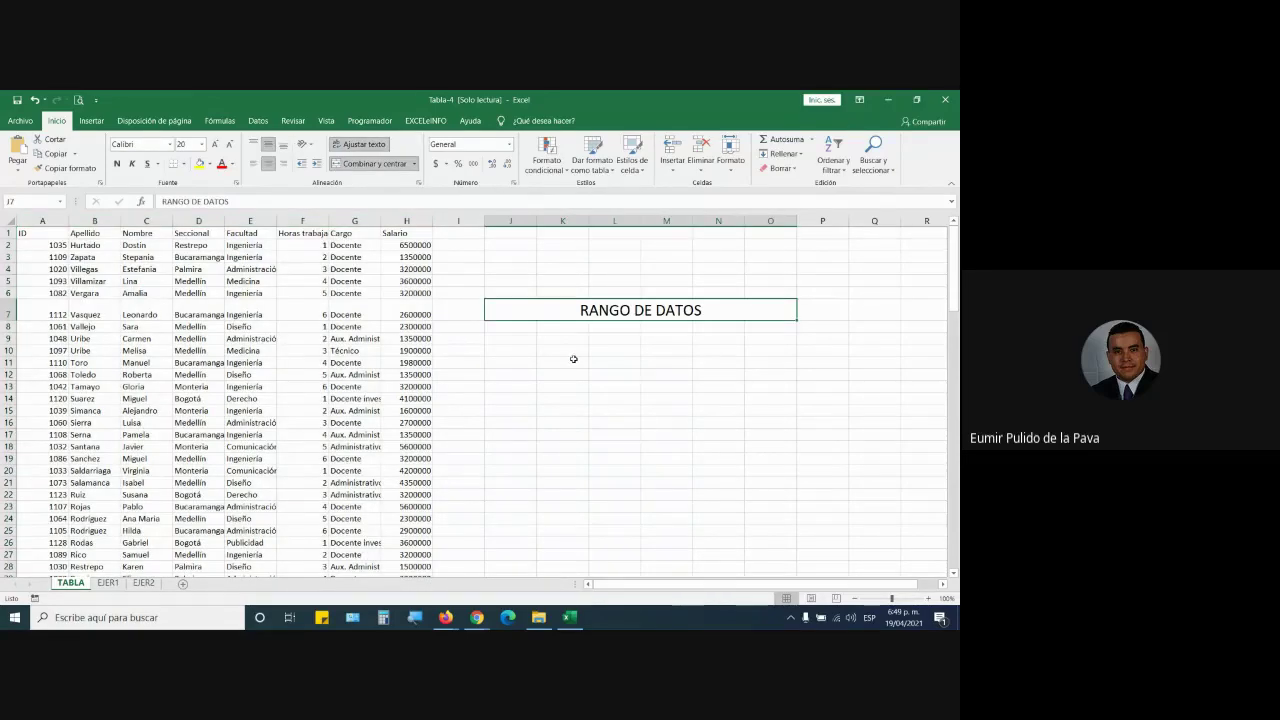
pyautogui.click(255, 337)
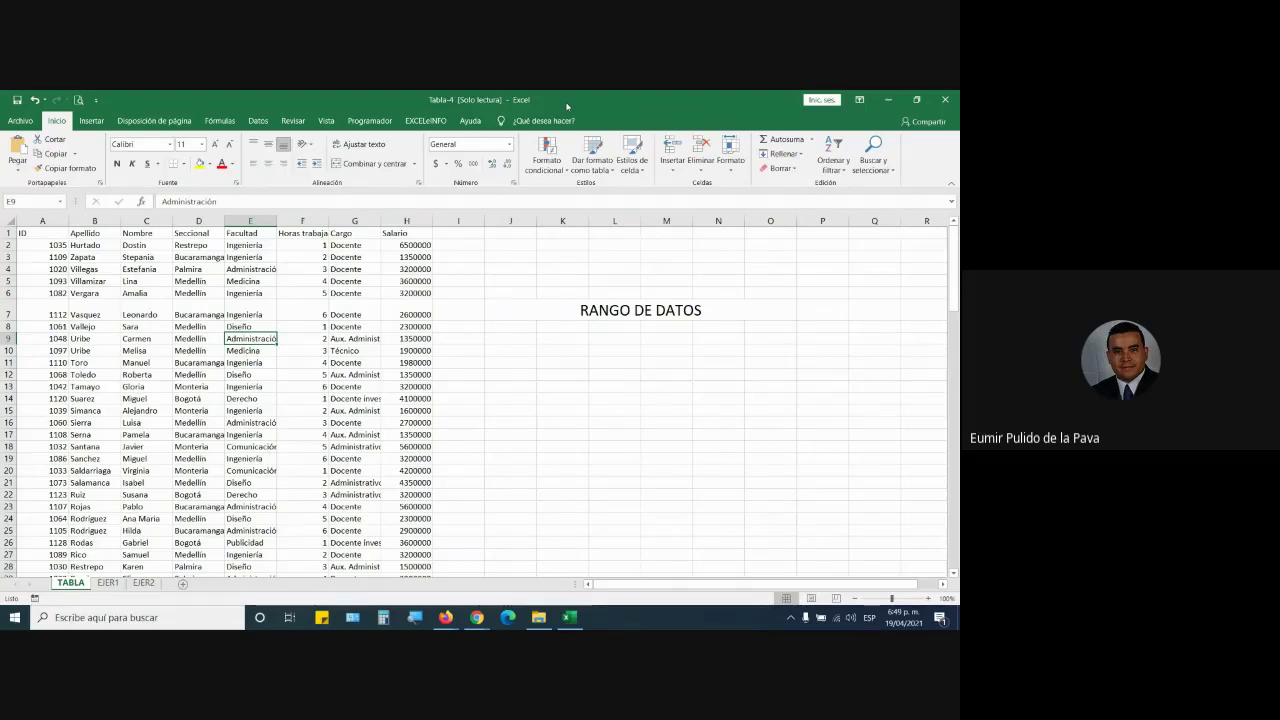
# Step: Delete the RANGO DE DATOS text from the merged cell J7:O7 and reduce that cell's font size
pyautogui.click(591, 303)
pyautogui.press('Delete')
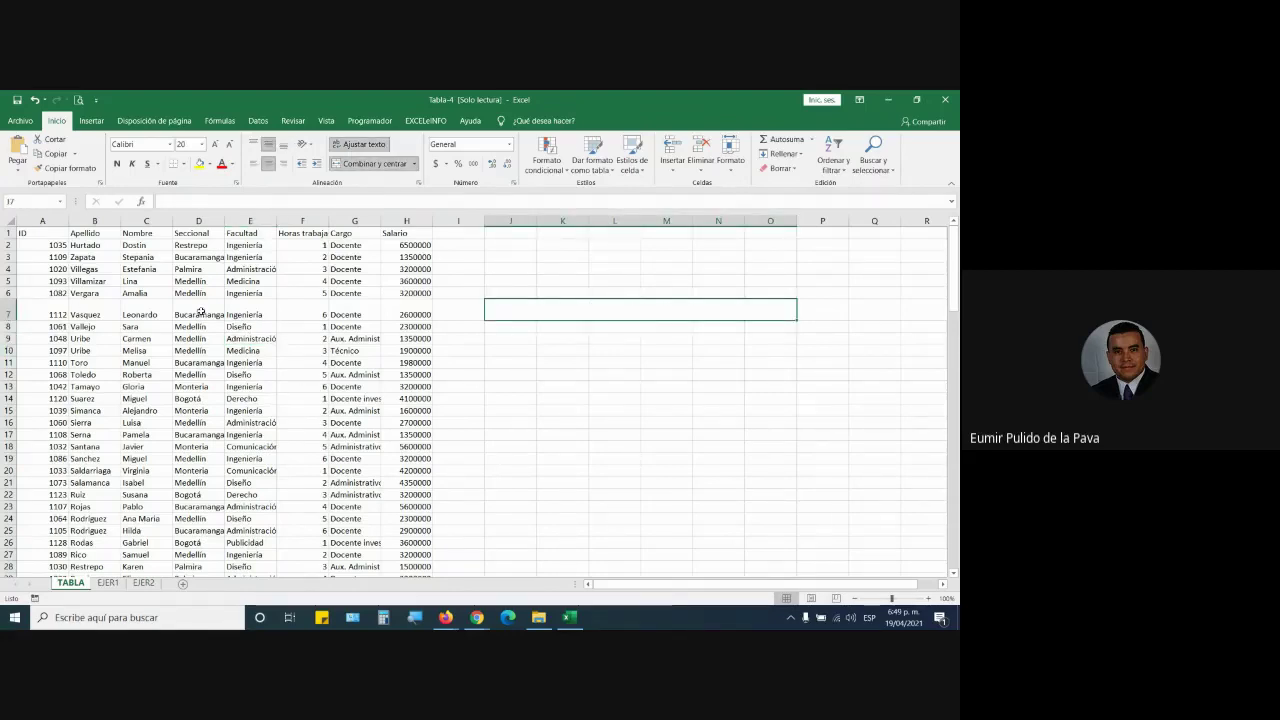
pyautogui.click(228, 145)
pyautogui.click(228, 145)
pyautogui.click(228, 145)
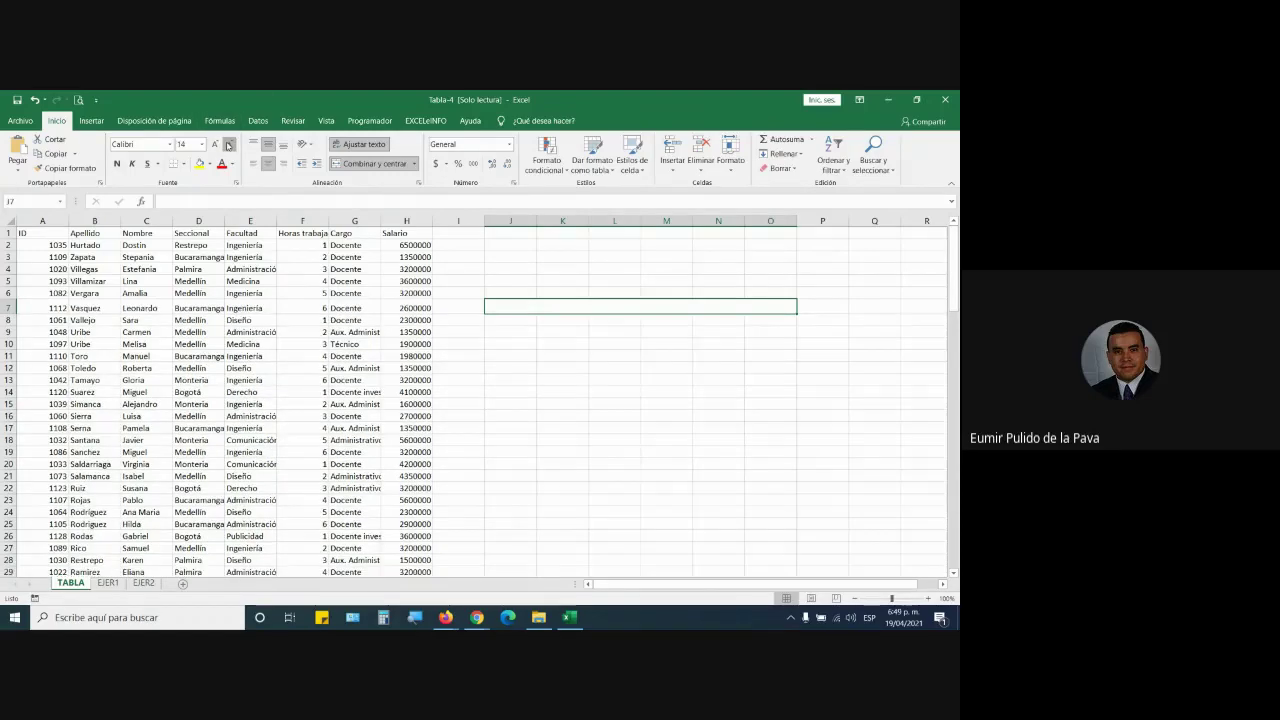
pyautogui.click(228, 145)
pyautogui.click(279, 472)
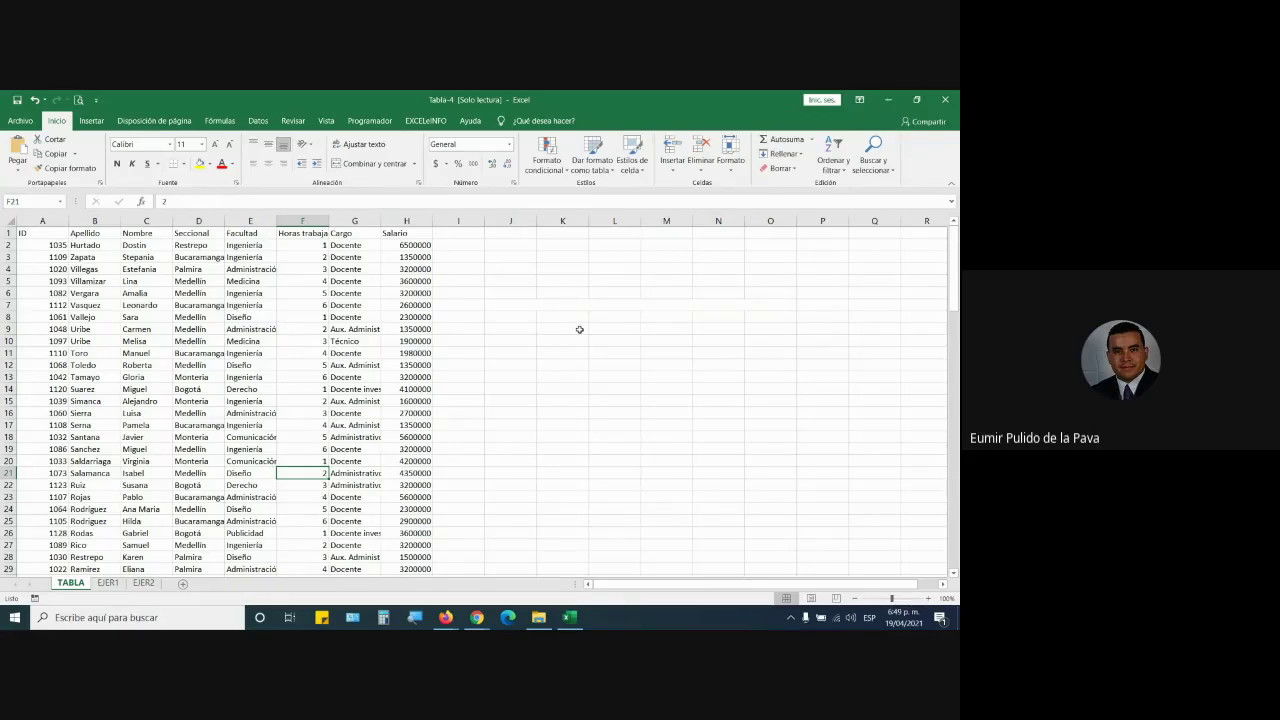
# Step: Examine the employee records in A1:H28 and the header row of the data range
pyautogui.click(363, 399)
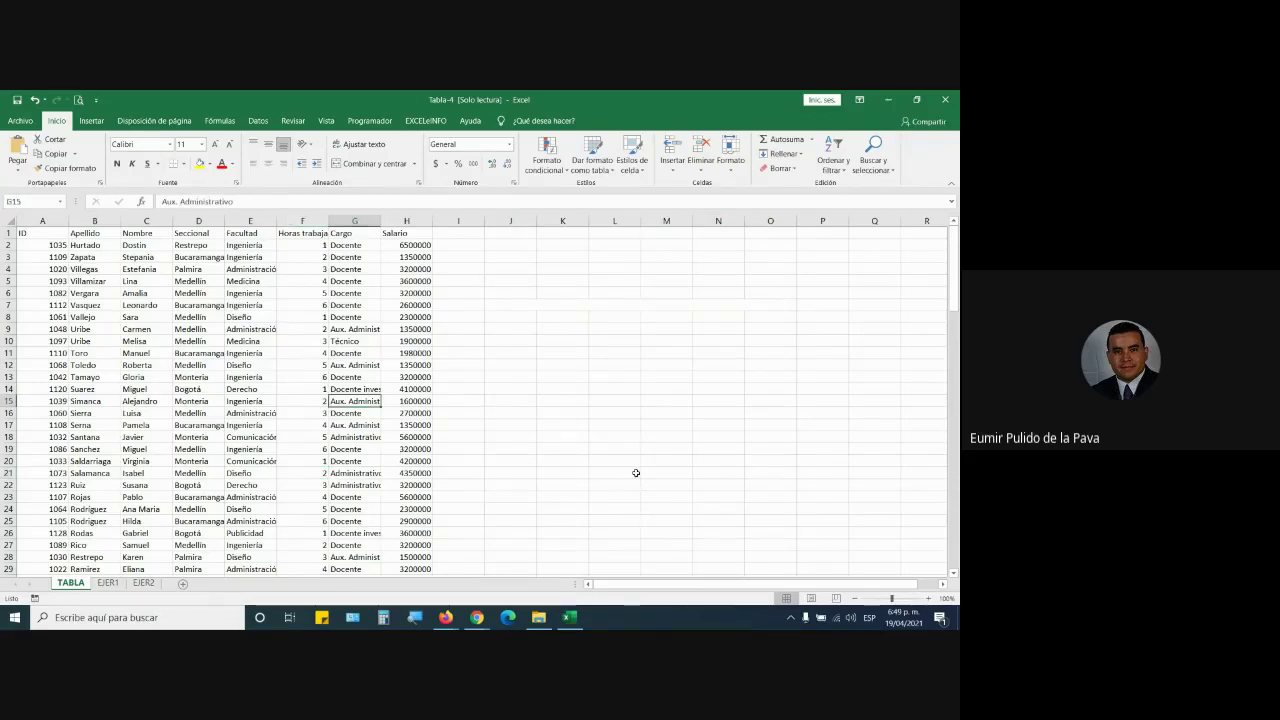
pyautogui.click(52, 341)
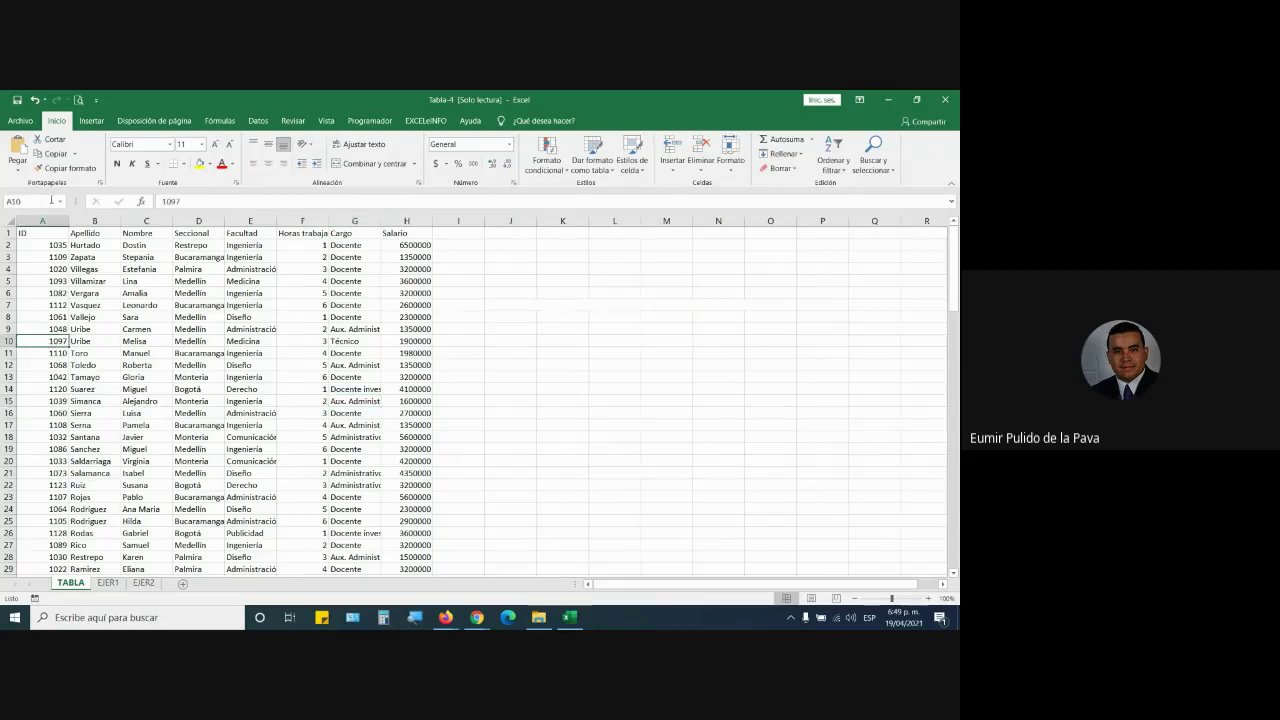
pyautogui.moveTo(33, 236); pyautogui.dragTo(430, 563)
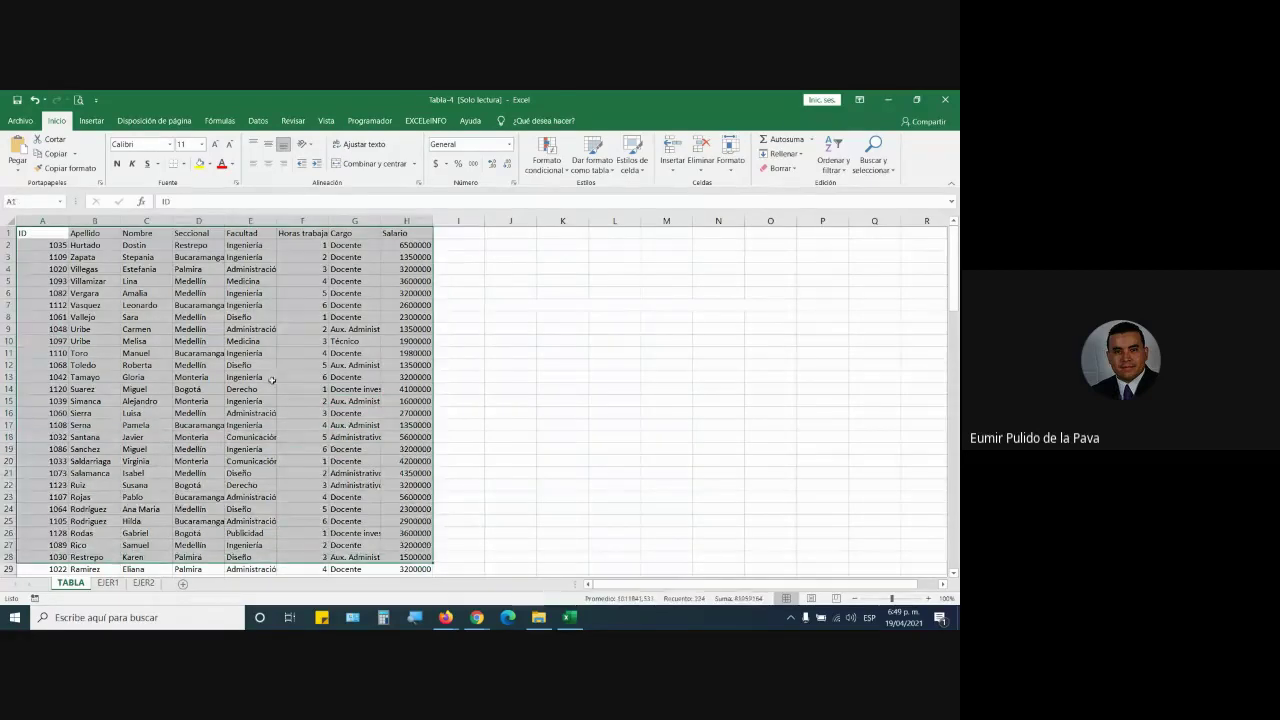
pyautogui.moveTo(33, 236); pyautogui.dragTo(430, 245)
pyautogui.click(334, 413)
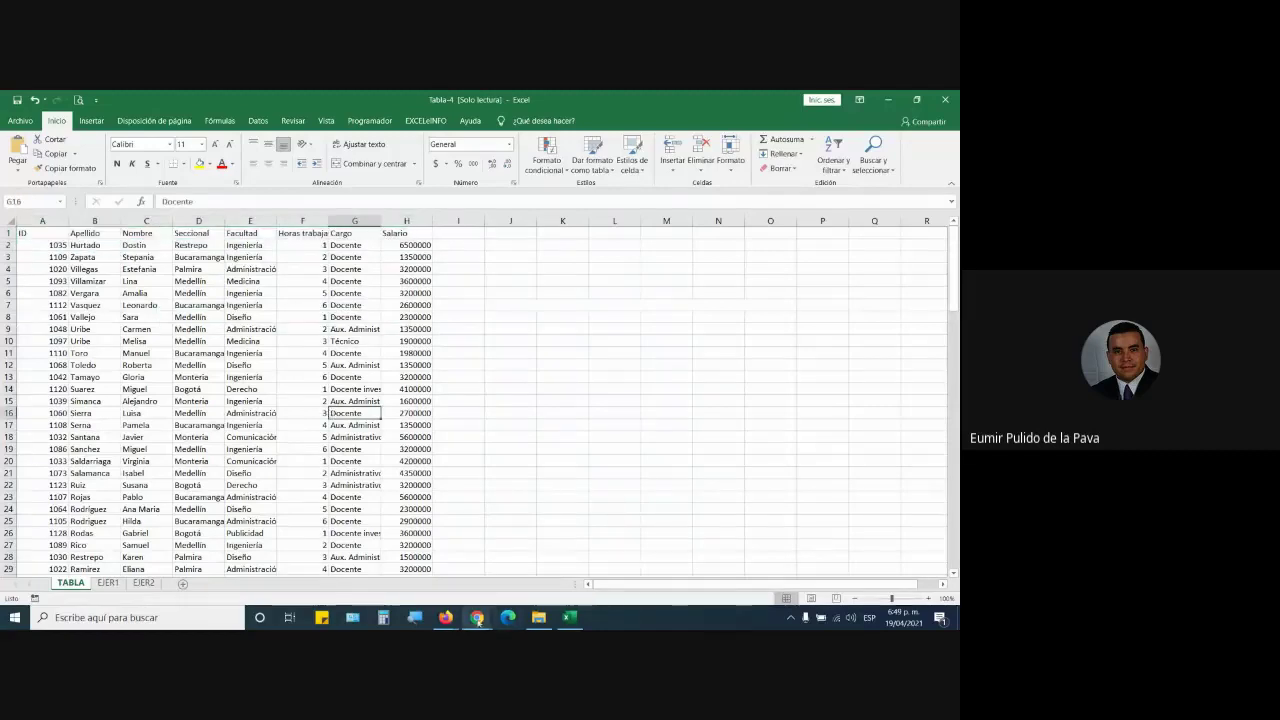
# Step: Admit the participant waiting to join the Google Meet call in Chrome and return to the Tabla-4 workbook in Excel
pyautogui.moveTo(477, 617)
pyautogui.click(414, 560)
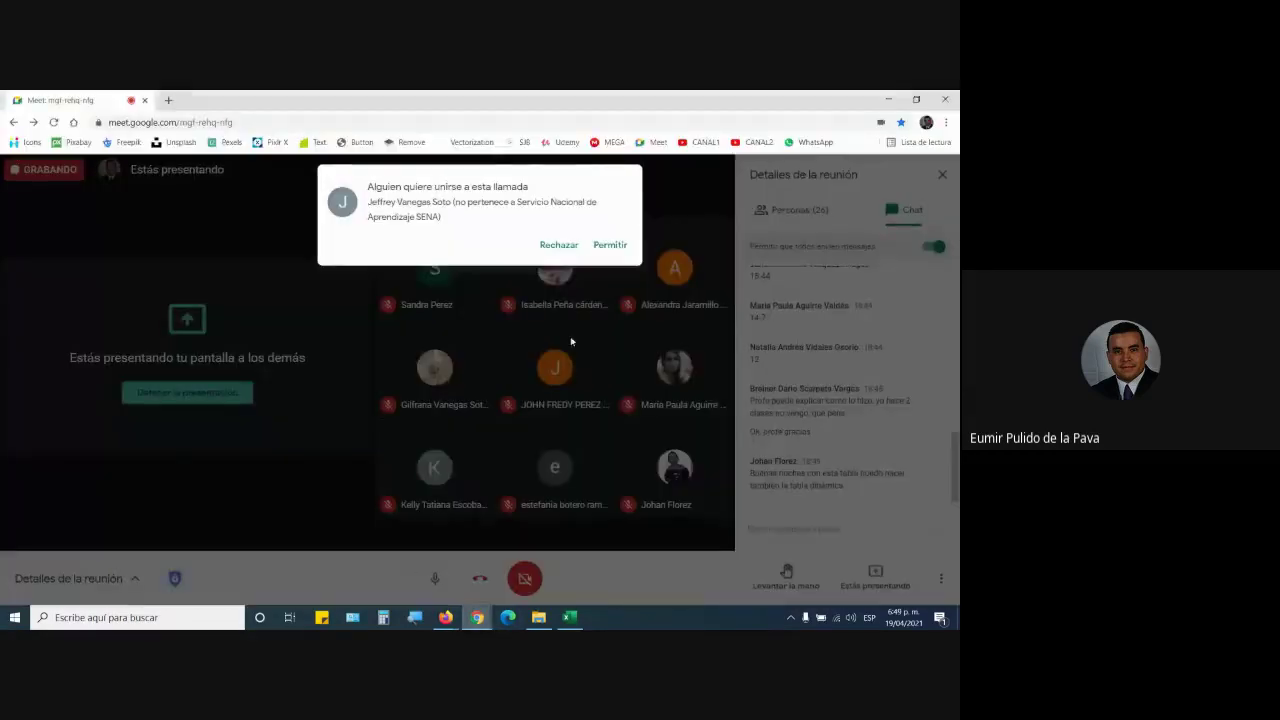
pyautogui.click(606, 257)
pyautogui.moveTo(534, 624)
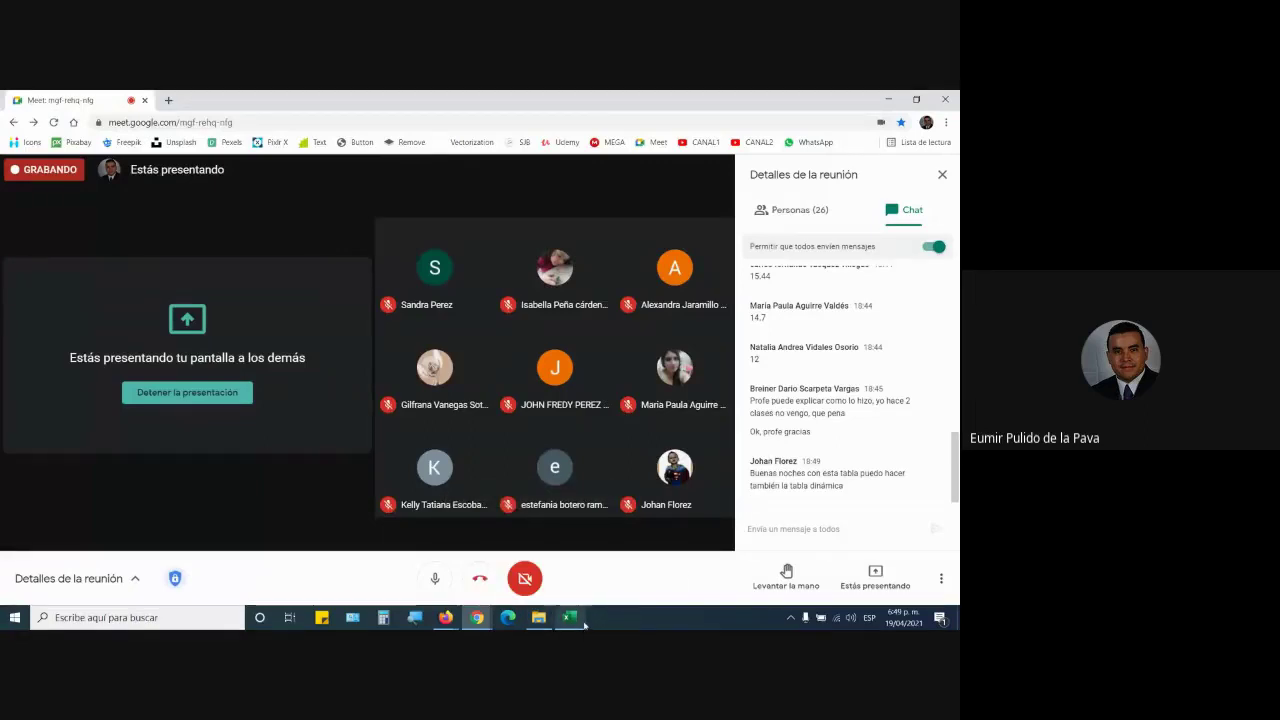
pyautogui.moveTo(584, 625)
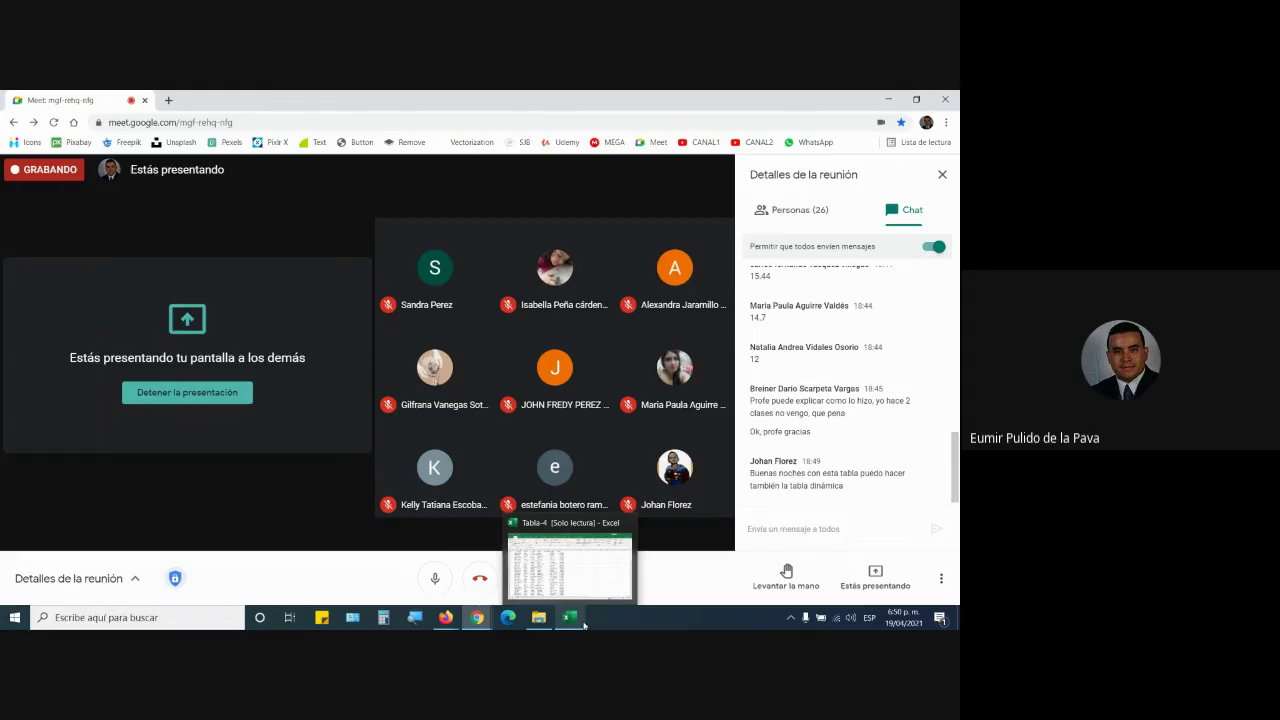
pyautogui.click(589, 572)
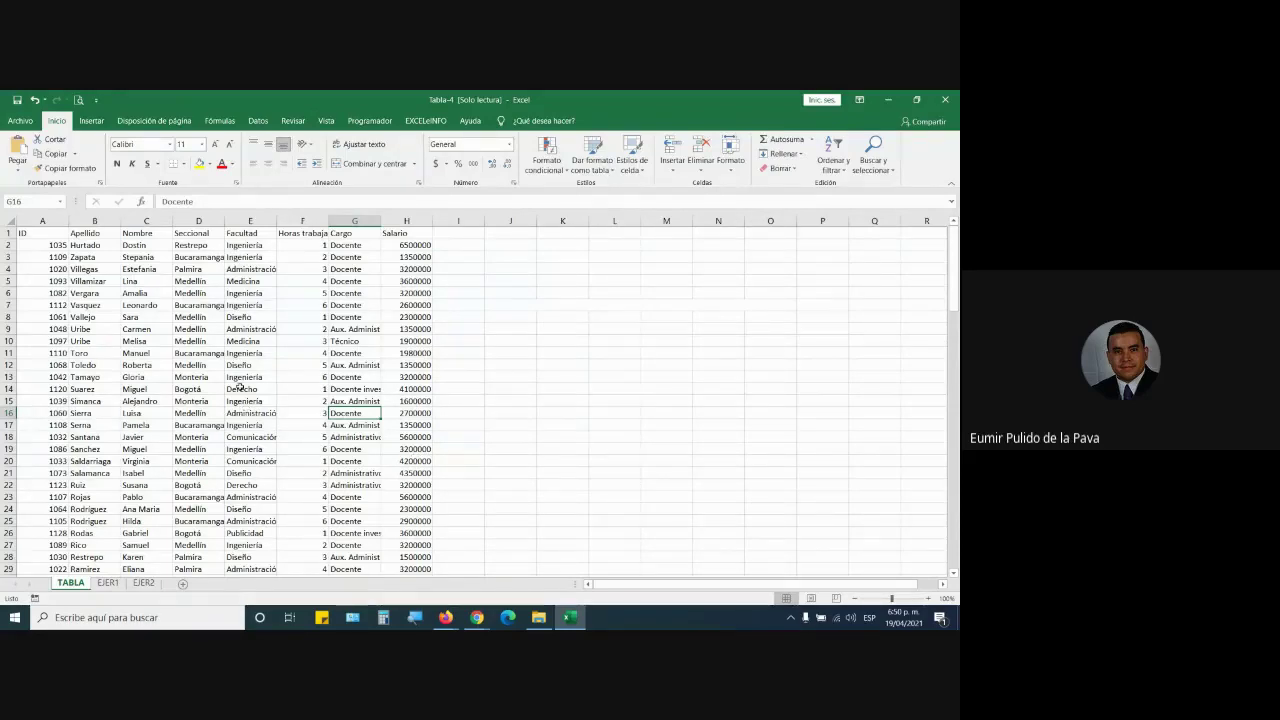
# Step: Try converting the employee data range into a table with headers, starting from cell E13, and undo the conversion
pyautogui.click(240, 382)
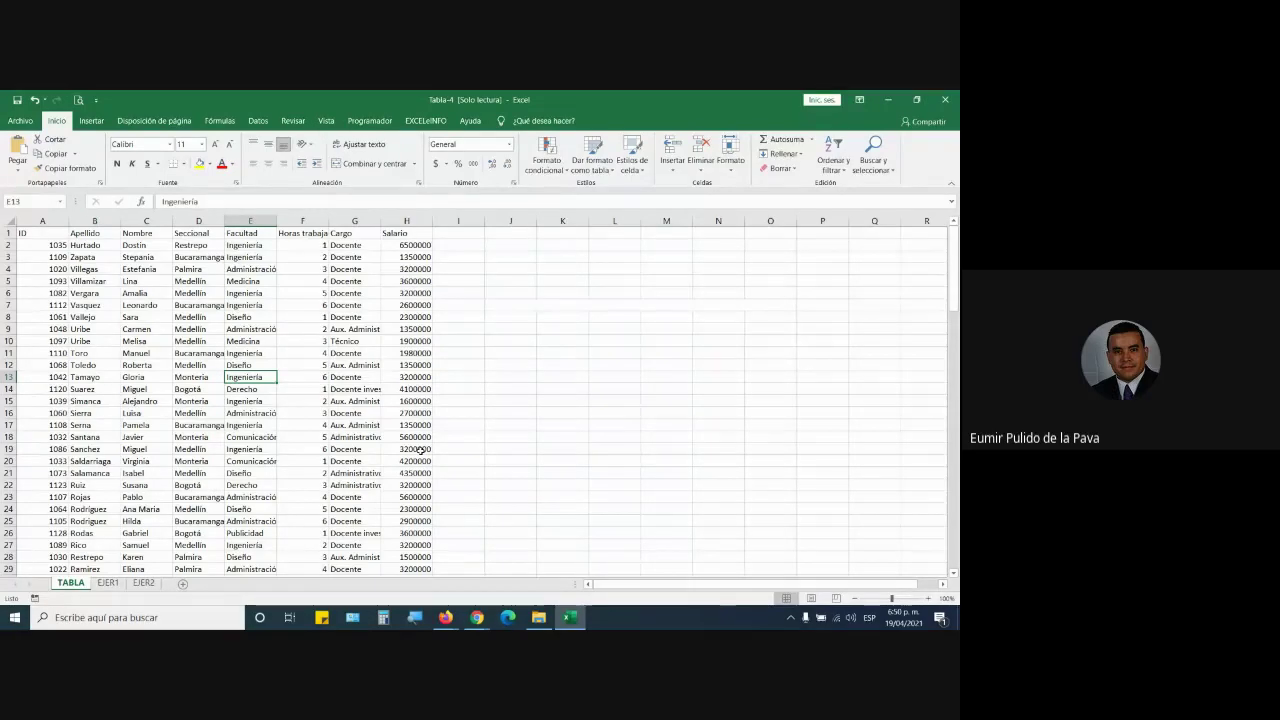
pyautogui.hotkey('ctrl', 't')
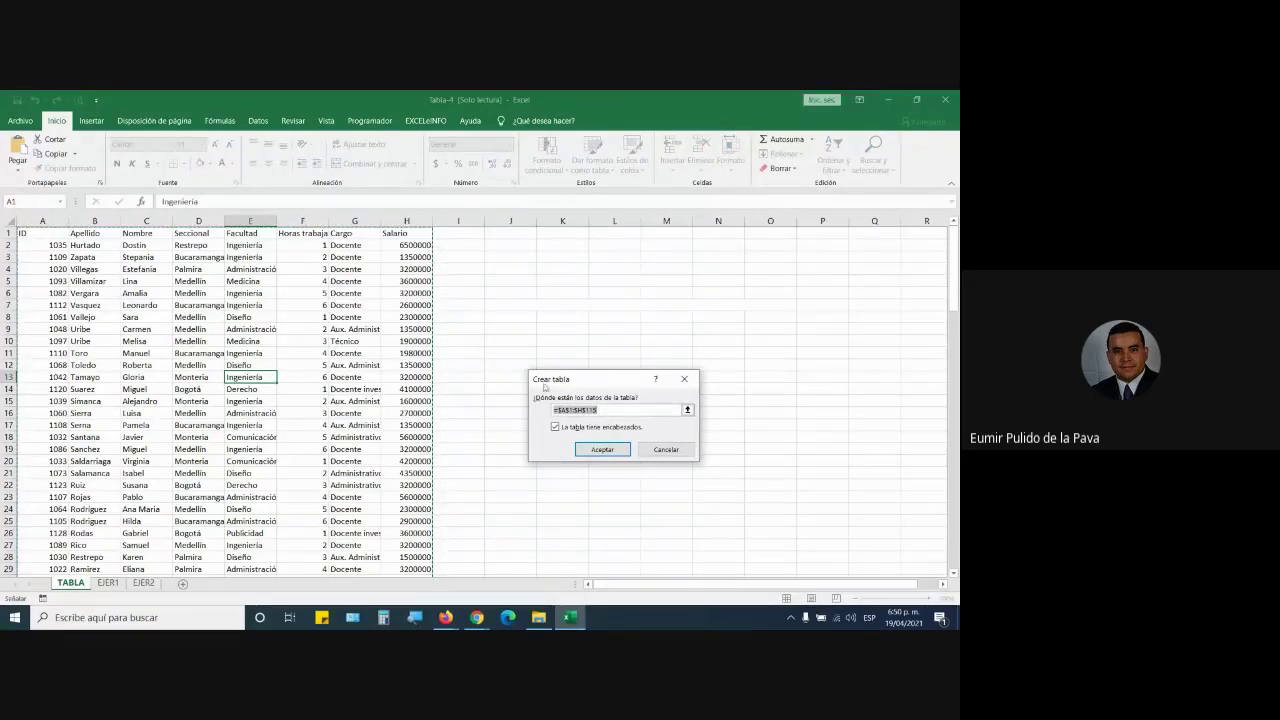
pyautogui.moveTo(555, 385); pyautogui.dragTo(462, 368)
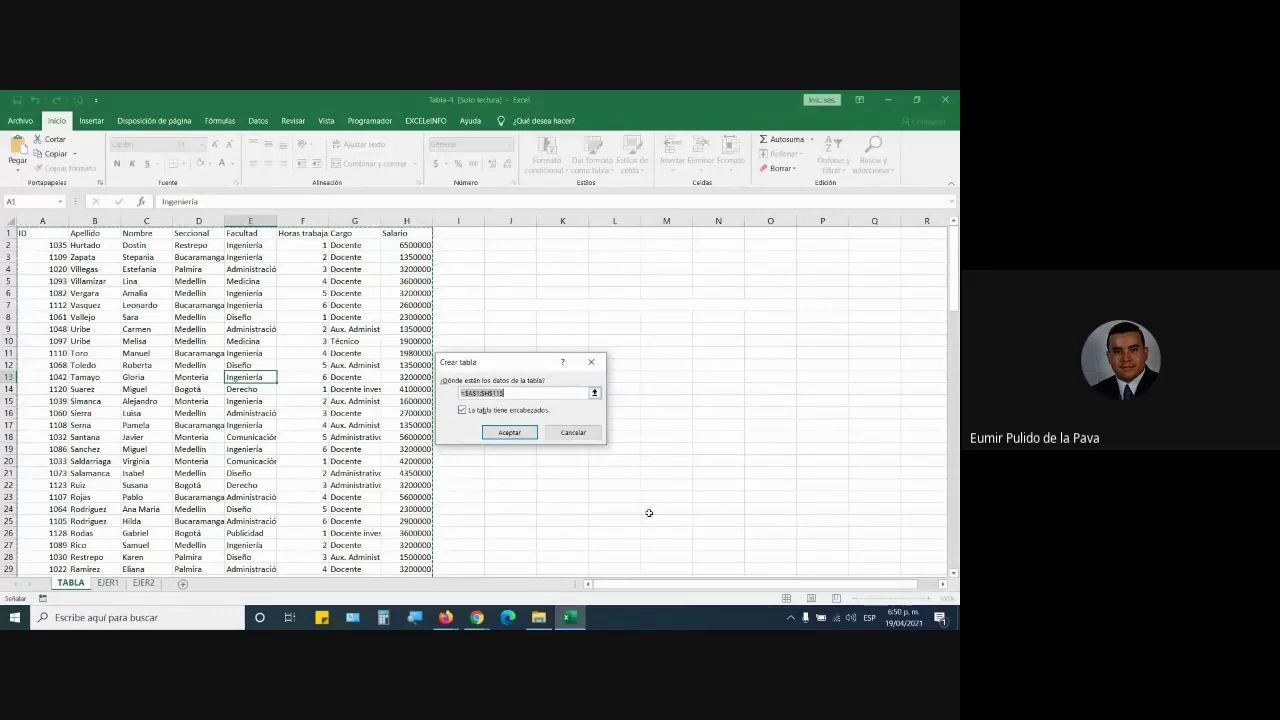
pyautogui.press('Return')
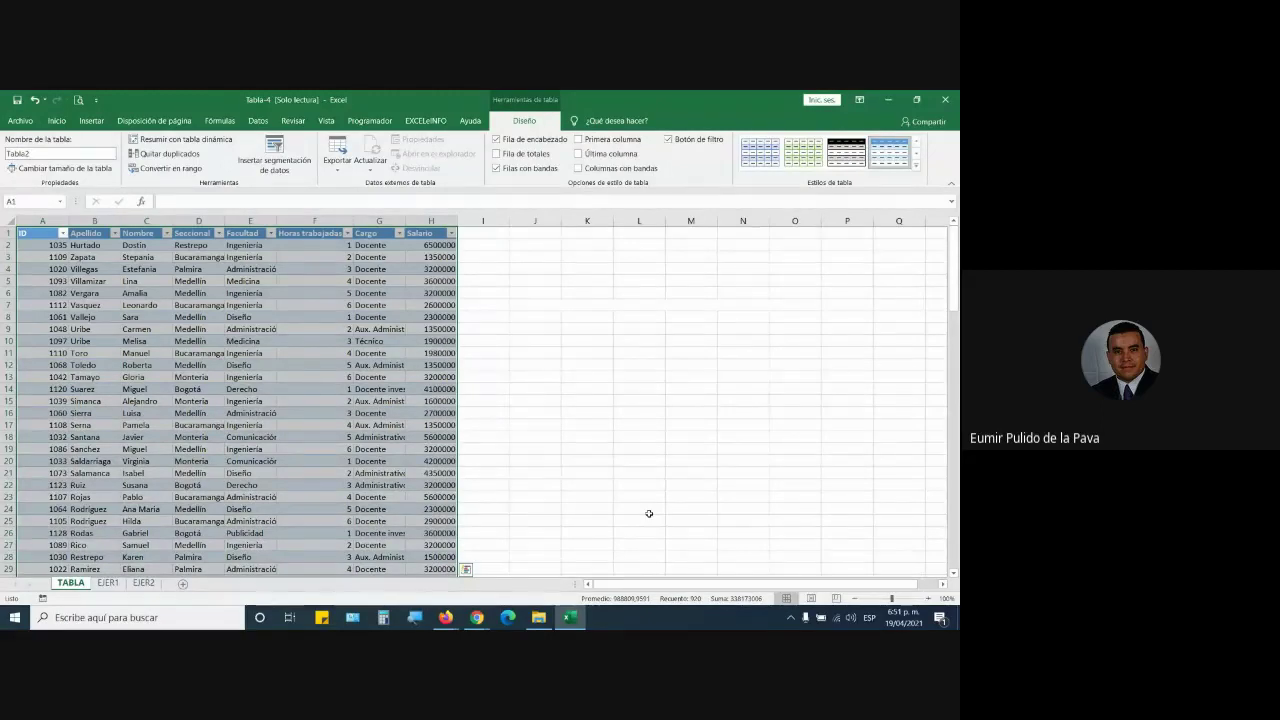
pyautogui.hotkey('ctrl', 'z')
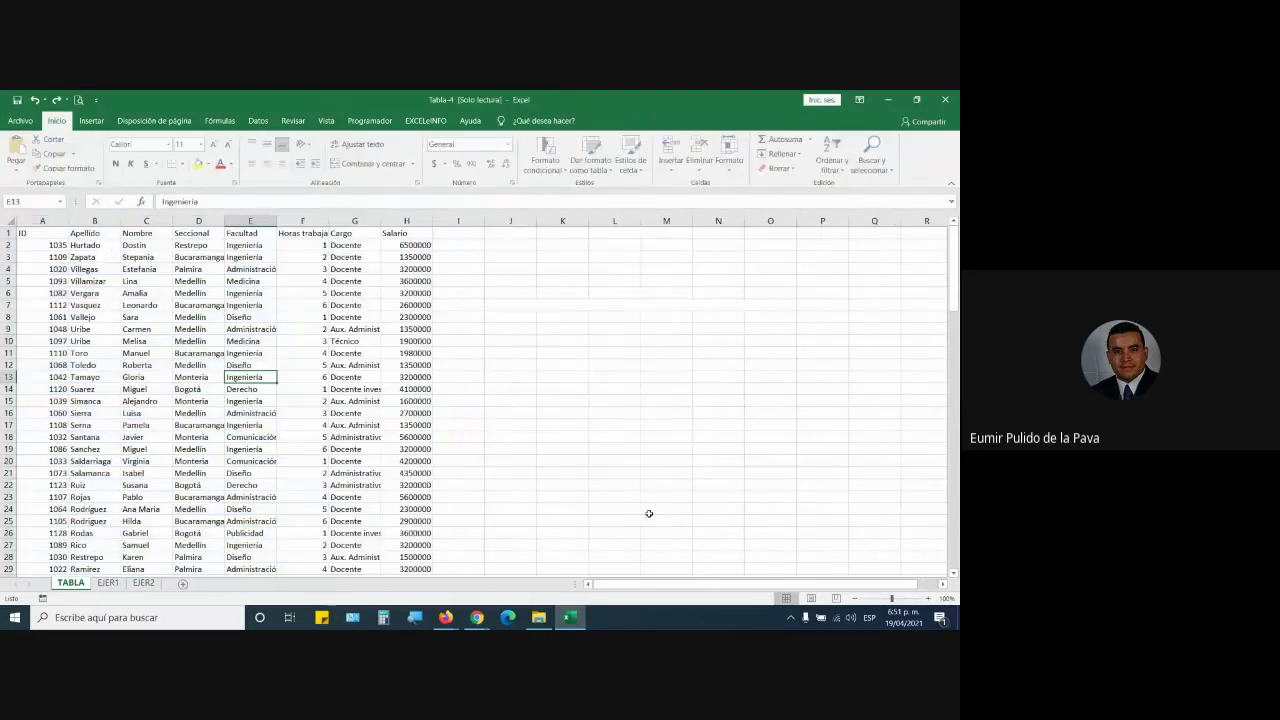
# Step: Create a table with headers from the employee data range, using cell G12 as the starting cell
pyautogui.press('Right')
pyautogui.press('Right')
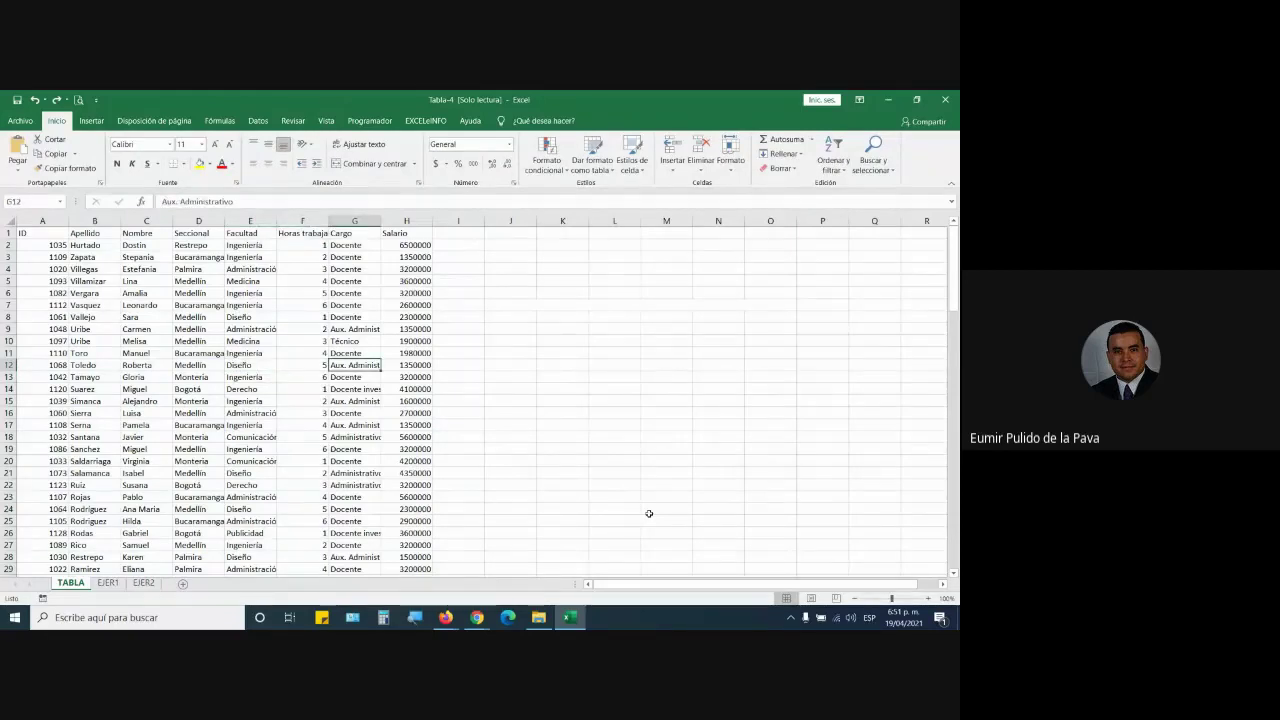
pyautogui.hotkey('ctrl', 't')
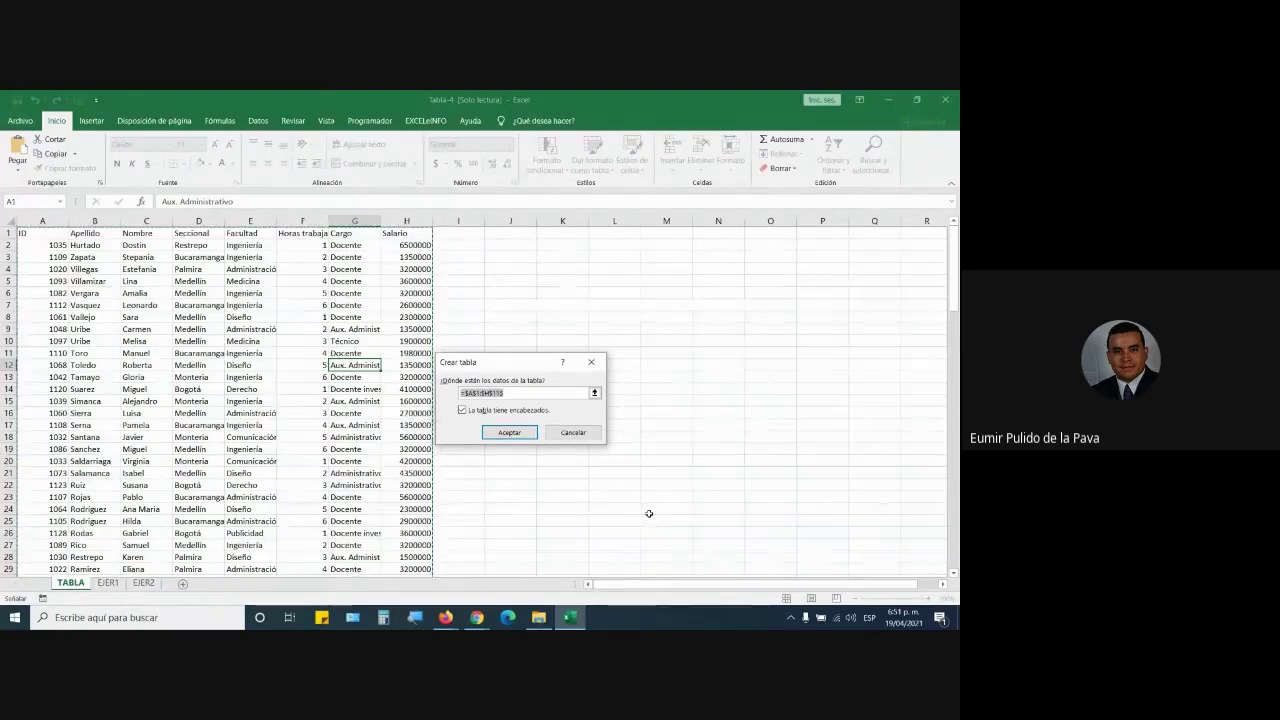
pyautogui.press('Return')
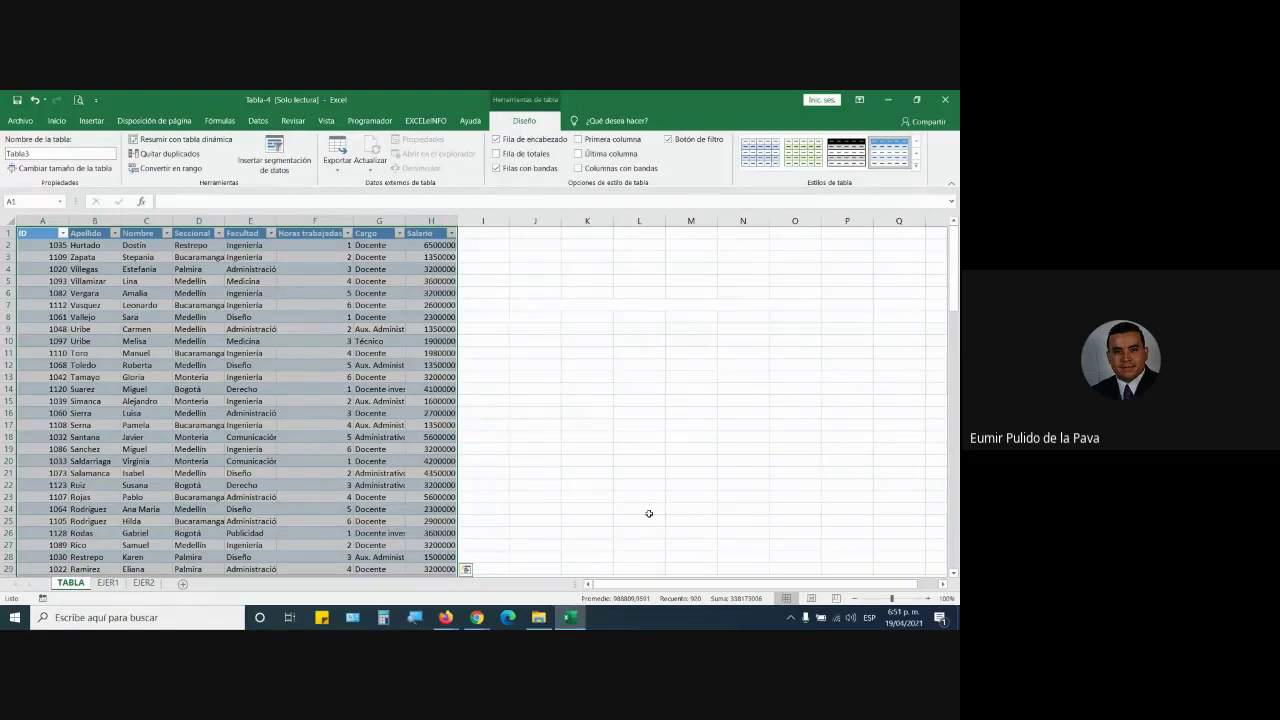
# Step: Undo the table conversion and recreate the table with headers from the employee data range, starting from cell G12
pyautogui.hotkey('ctrl', 'z')
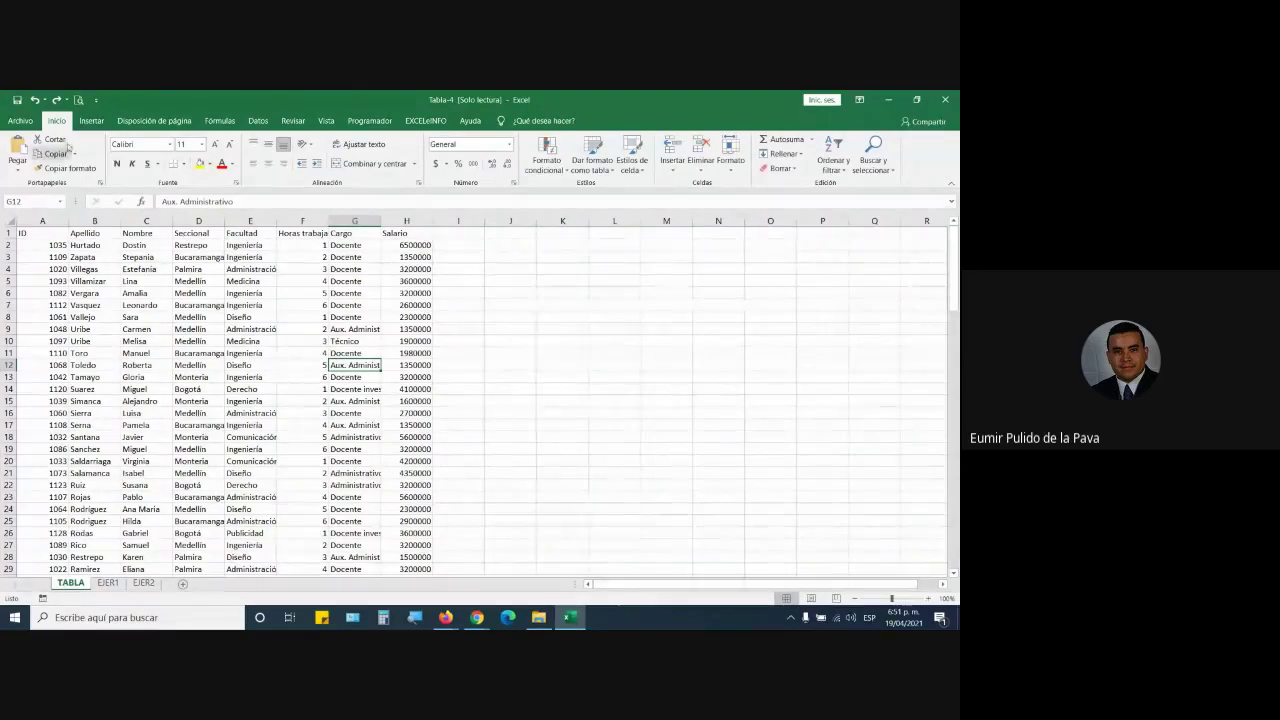
pyautogui.click(96, 122)
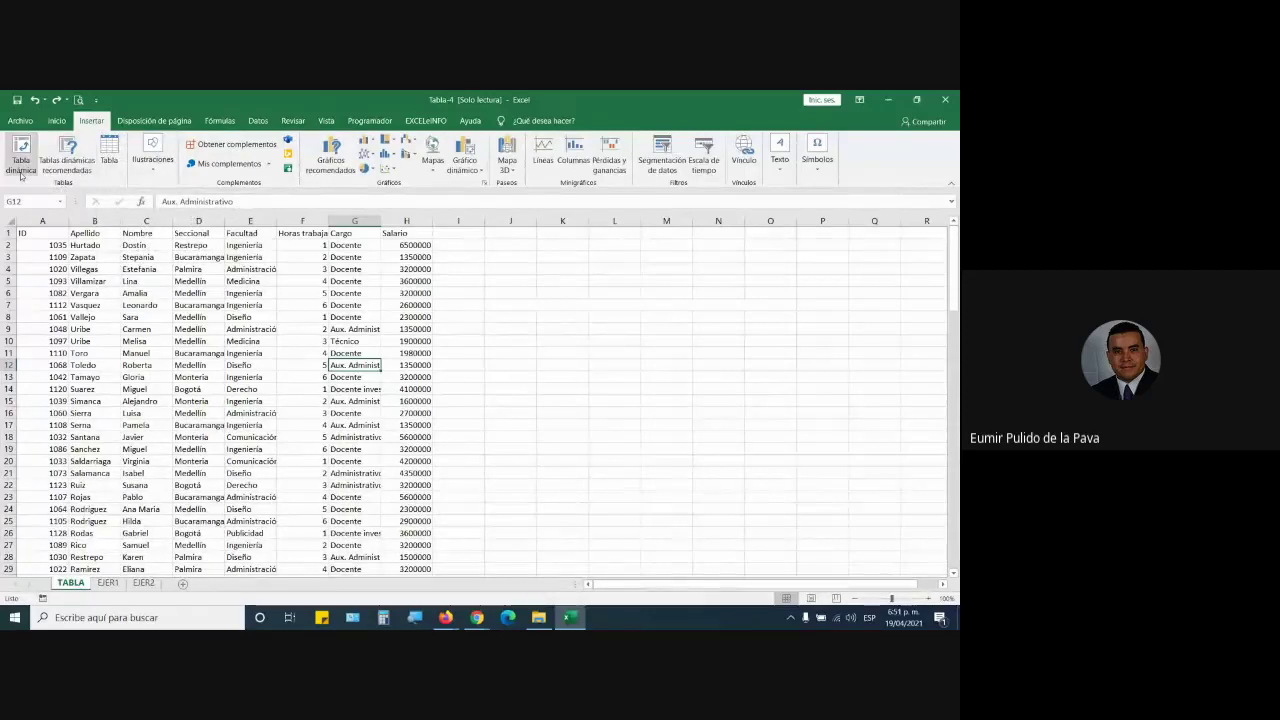
pyautogui.click(107, 156)
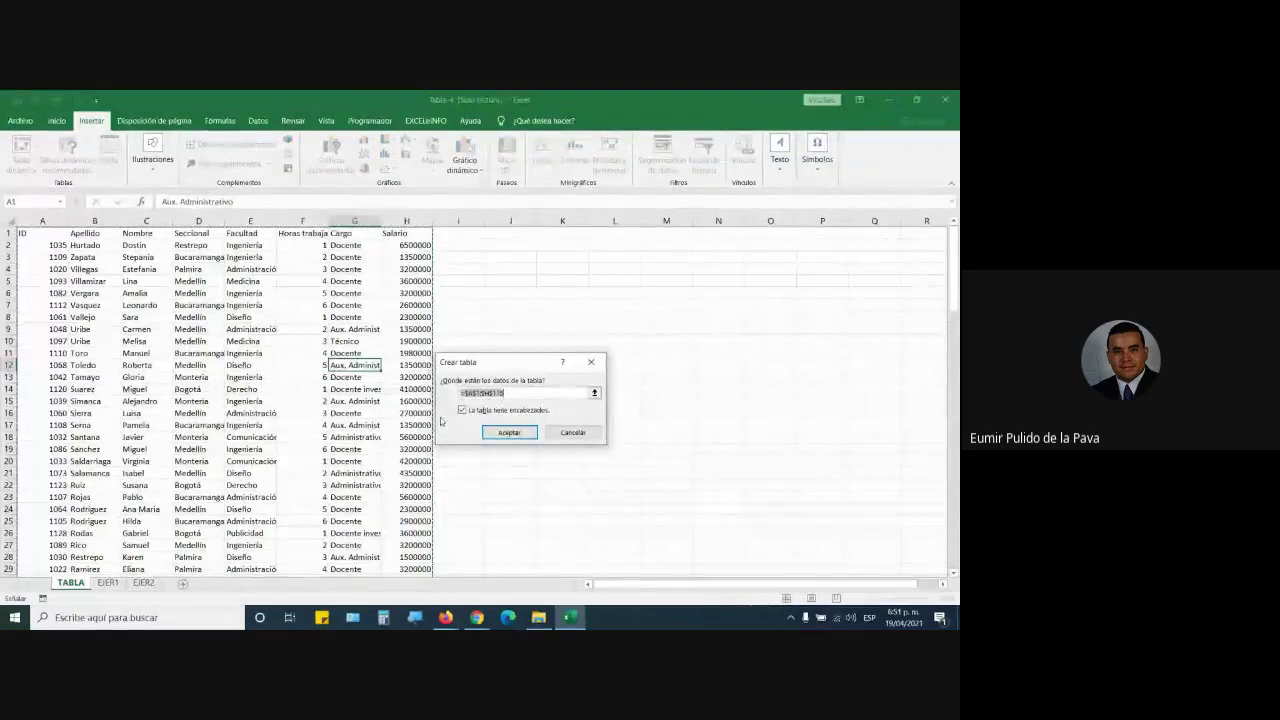
pyautogui.click(531, 433)
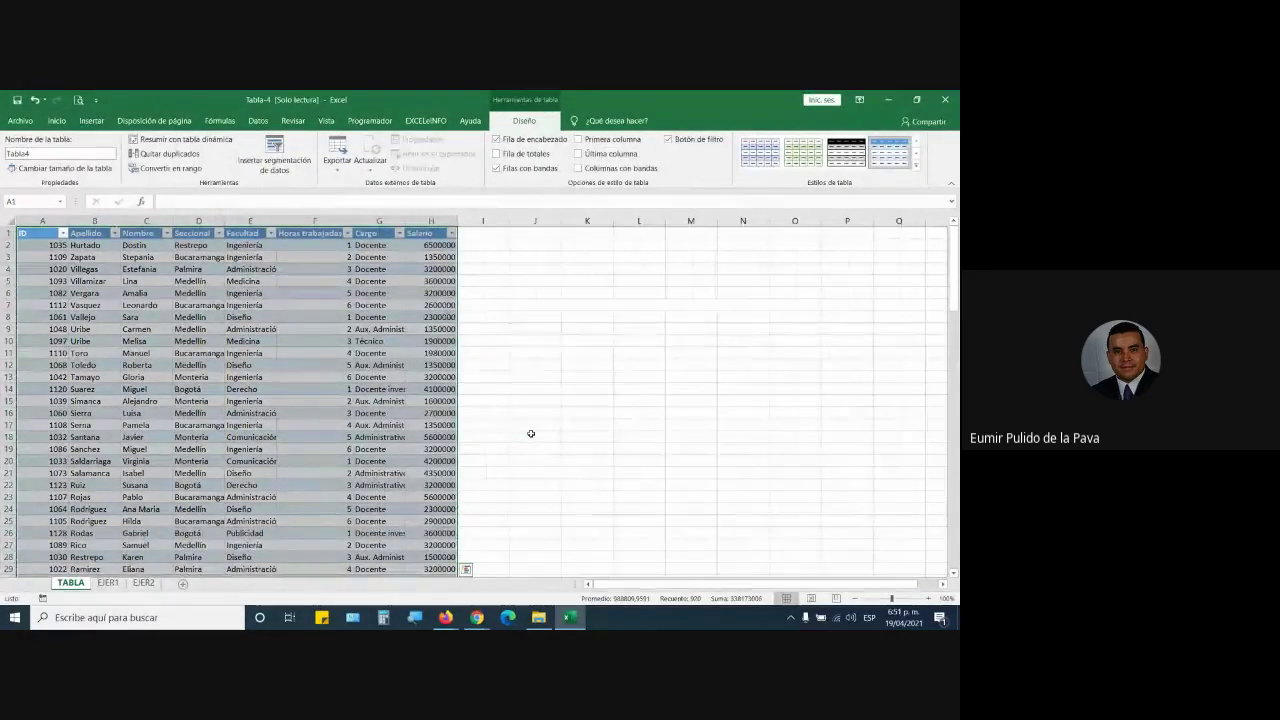
# Step: Magnify the screen to 200% to examine the table design options, and return the magnification to 100%
pyautogui.click(422, 622)
pyautogui.click(434, 569)
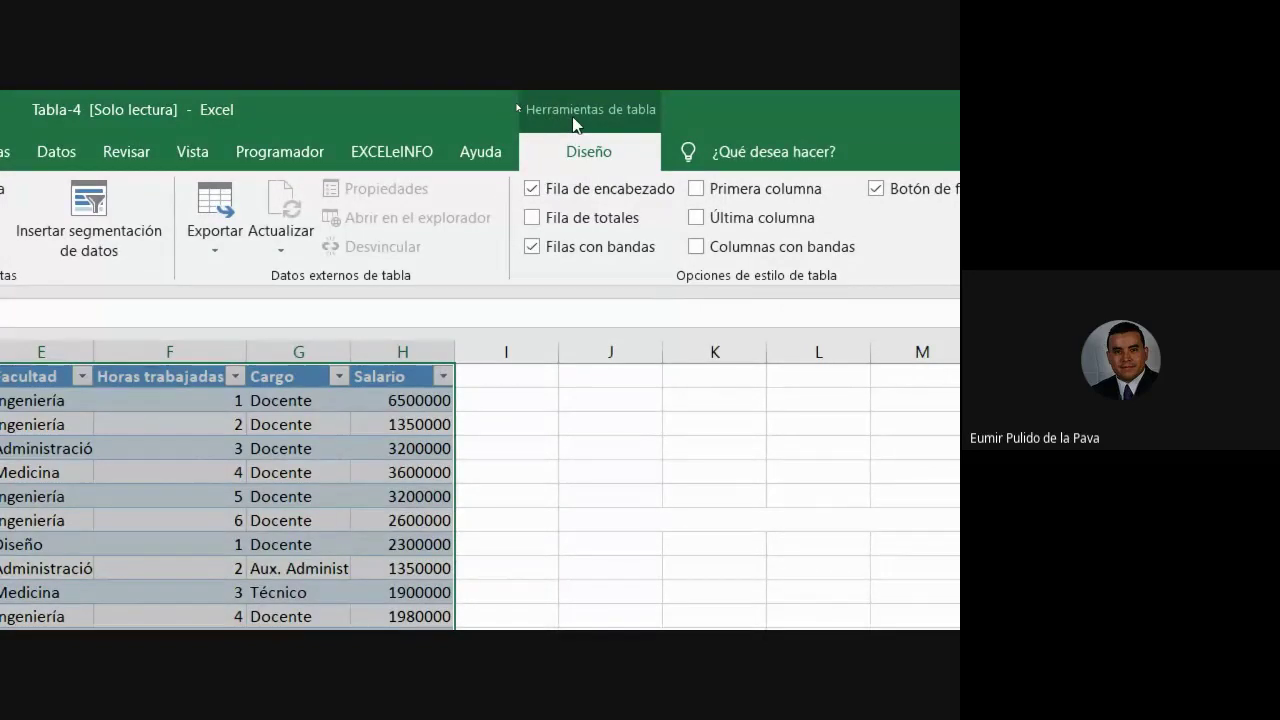
pyautogui.click(299, 568)
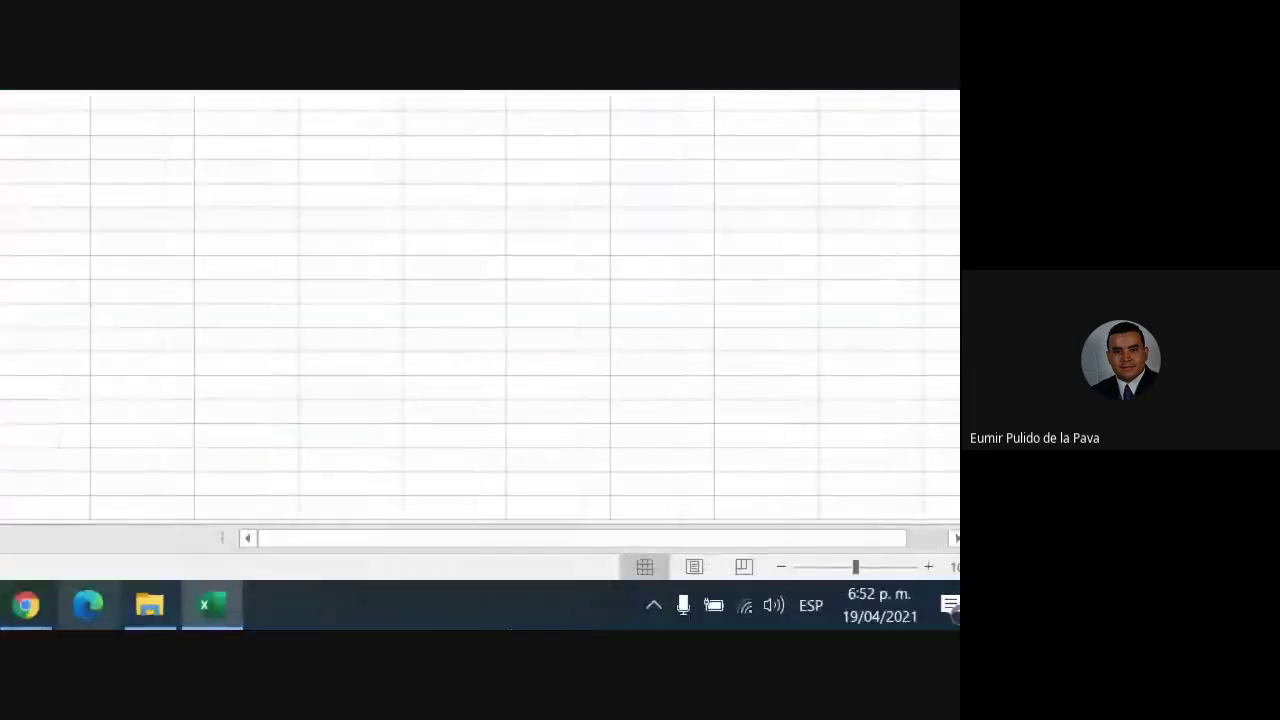
pyautogui.click(408, 607)
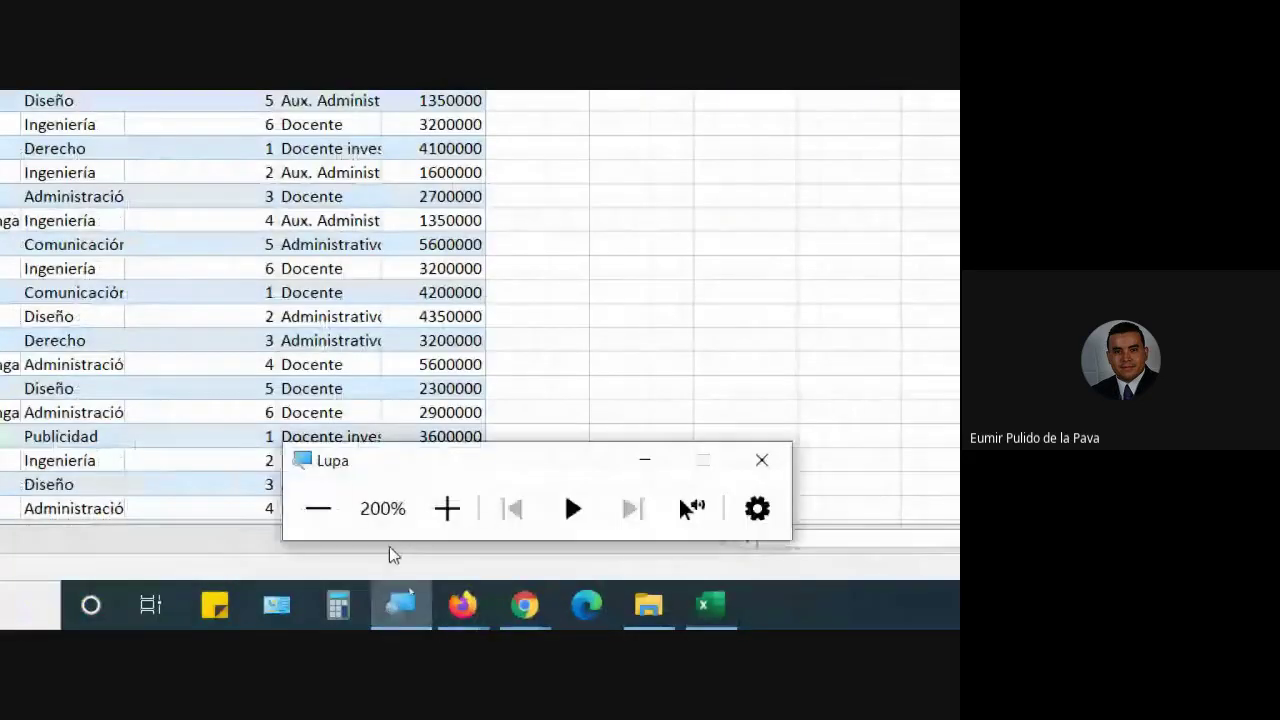
pyautogui.click(319, 510)
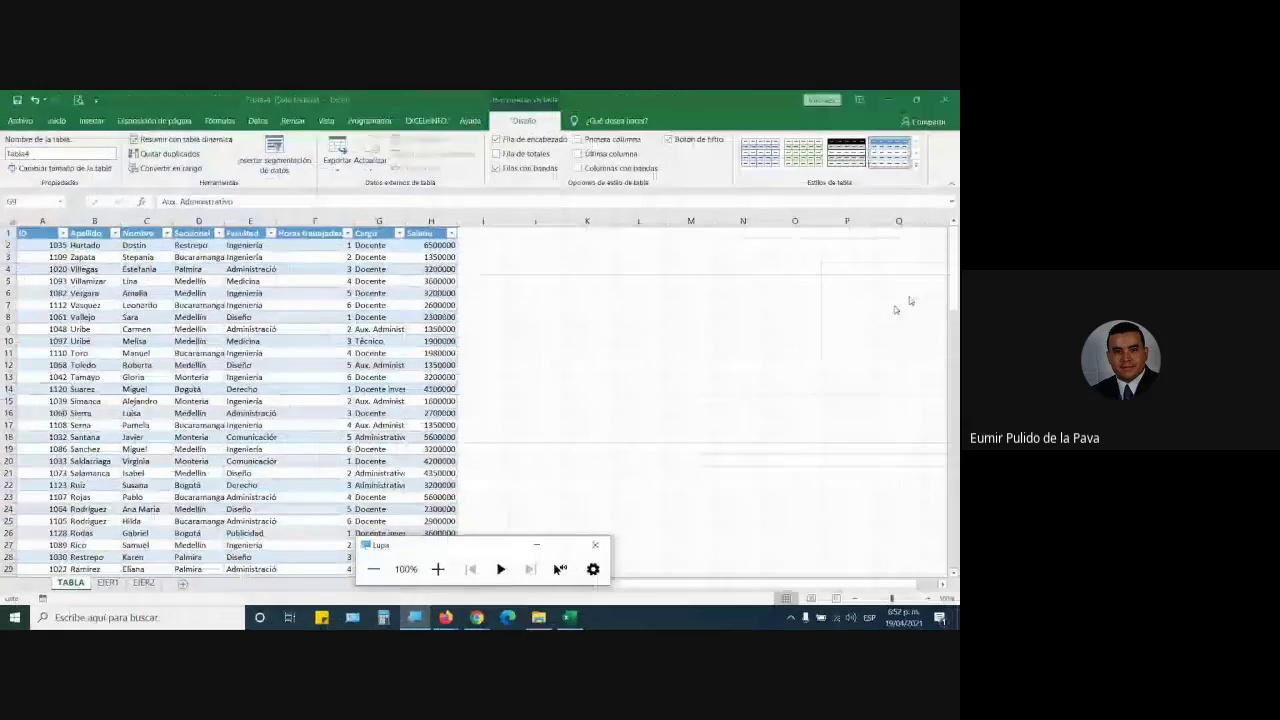
# Step: Apply a green table style from the Medio group to the employee table and add a total row
pyautogui.click(916, 166)
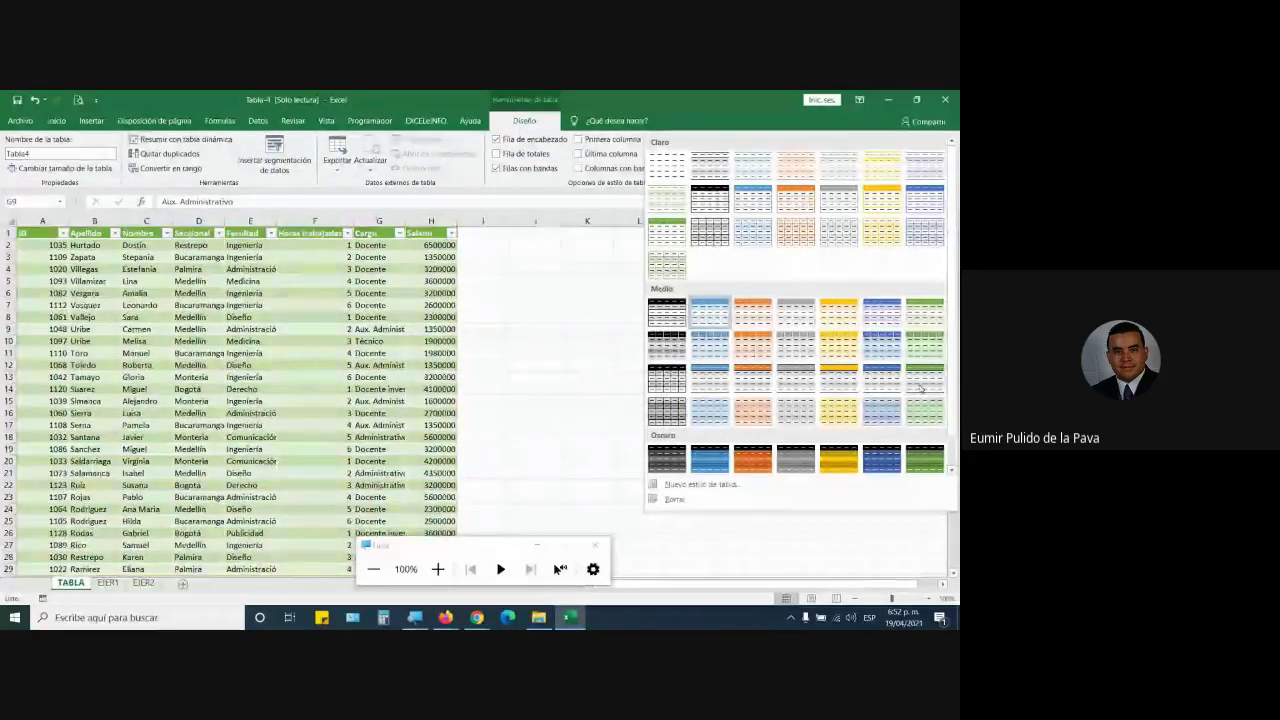
pyautogui.click(921, 388)
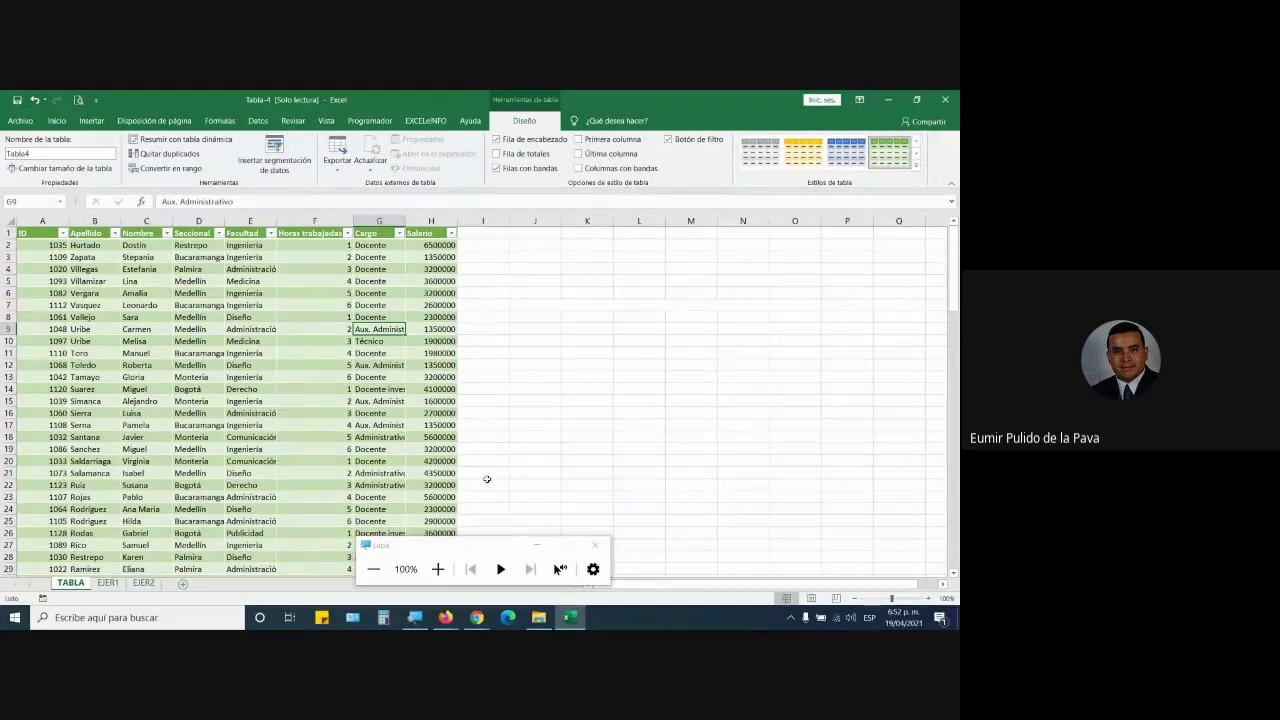
pyautogui.click(537, 545)
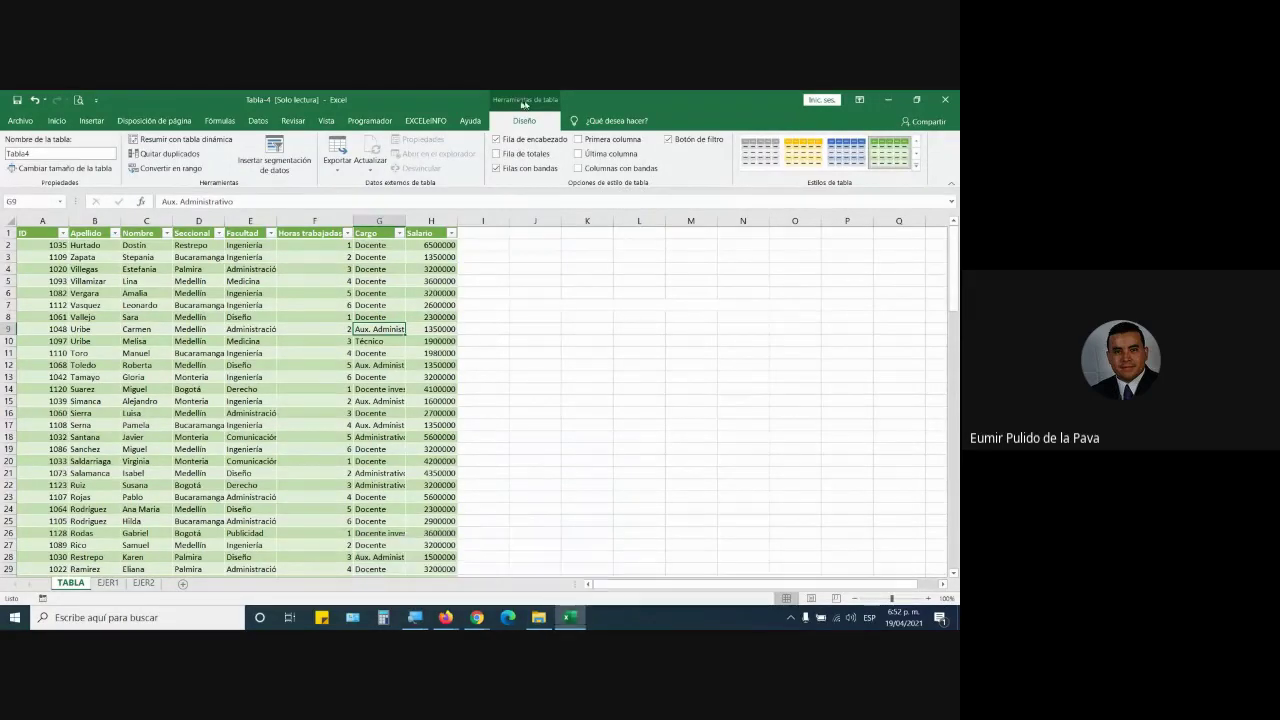
pyautogui.click(497, 154)
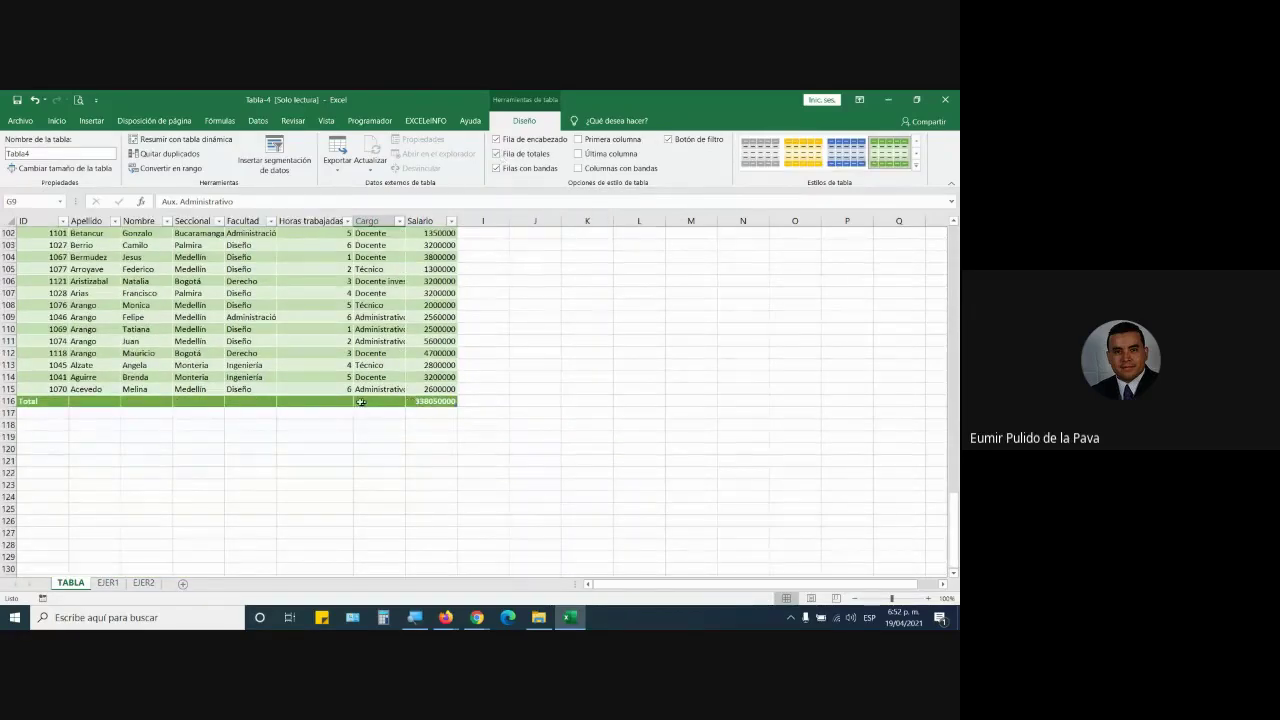
# Step: Try the Promedio, Recuento and Máx functions in the Salario cell of the total row and set it back to Suma
pyautogui.click(432, 400)
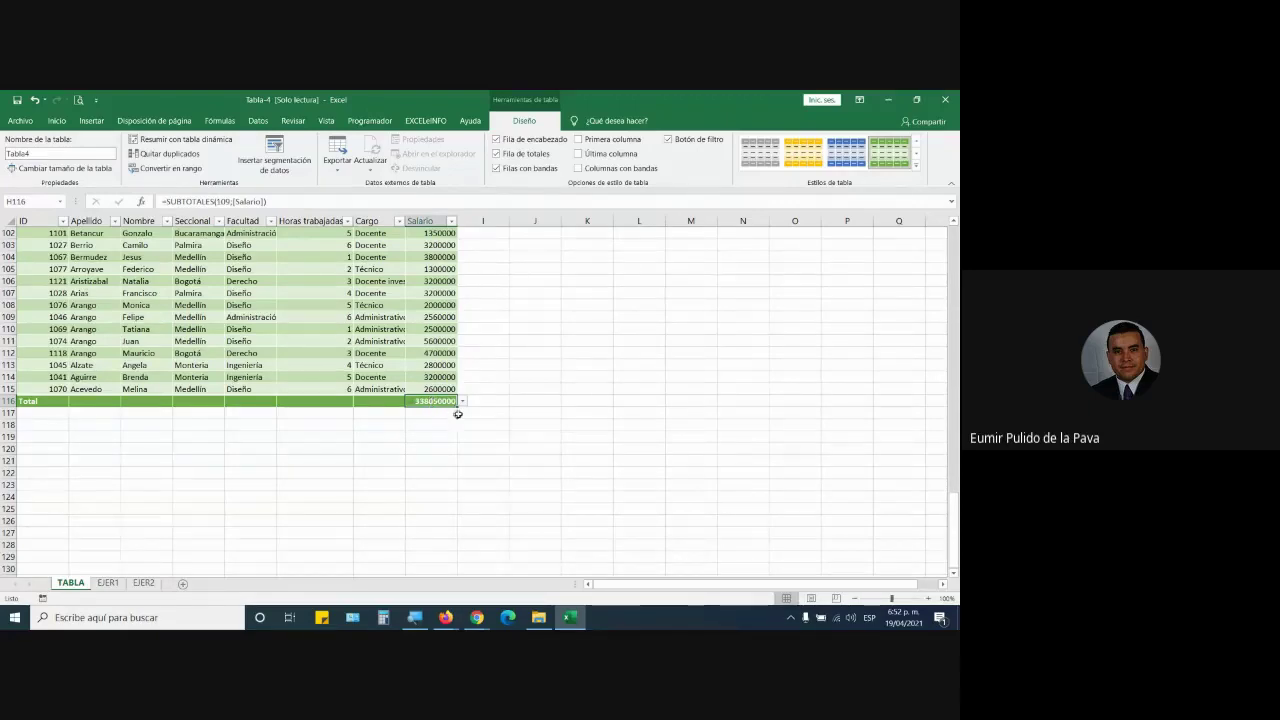
pyautogui.click(462, 401)
pyautogui.click(430, 421)
pyautogui.click(462, 402)
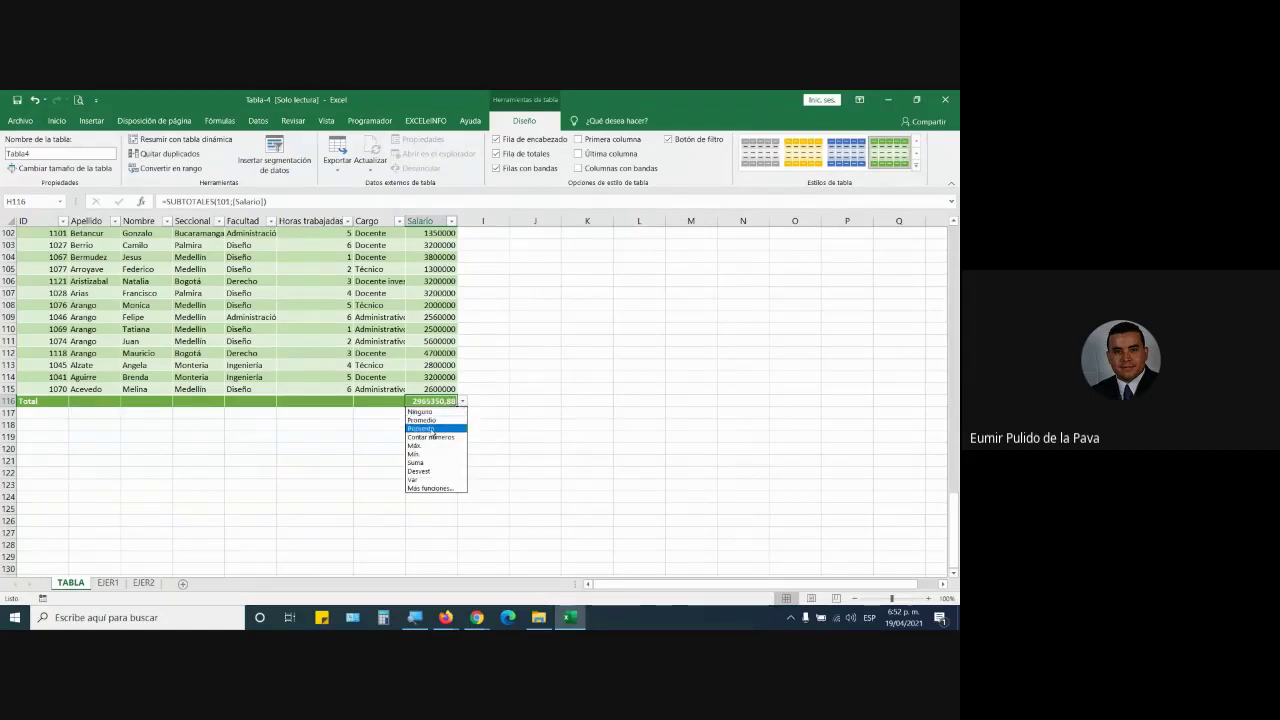
pyautogui.click(421, 428)
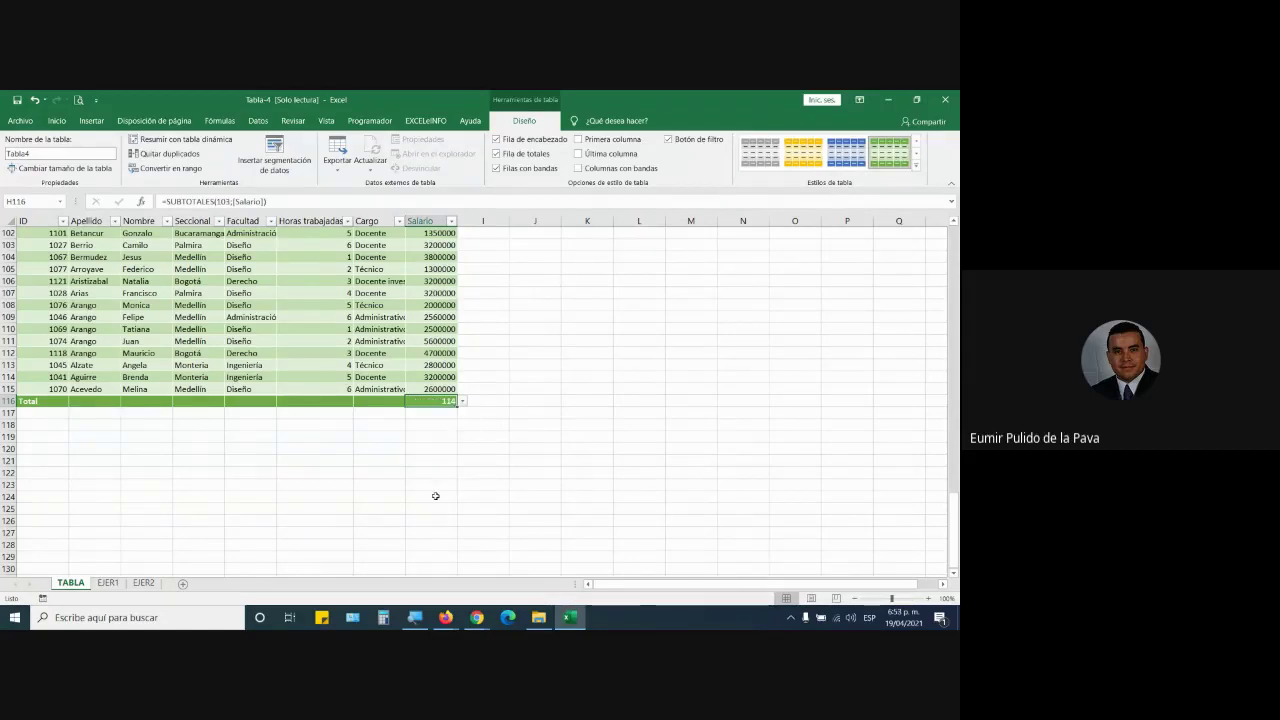
pyautogui.click(462, 402)
pyautogui.click(426, 446)
pyautogui.click(462, 401)
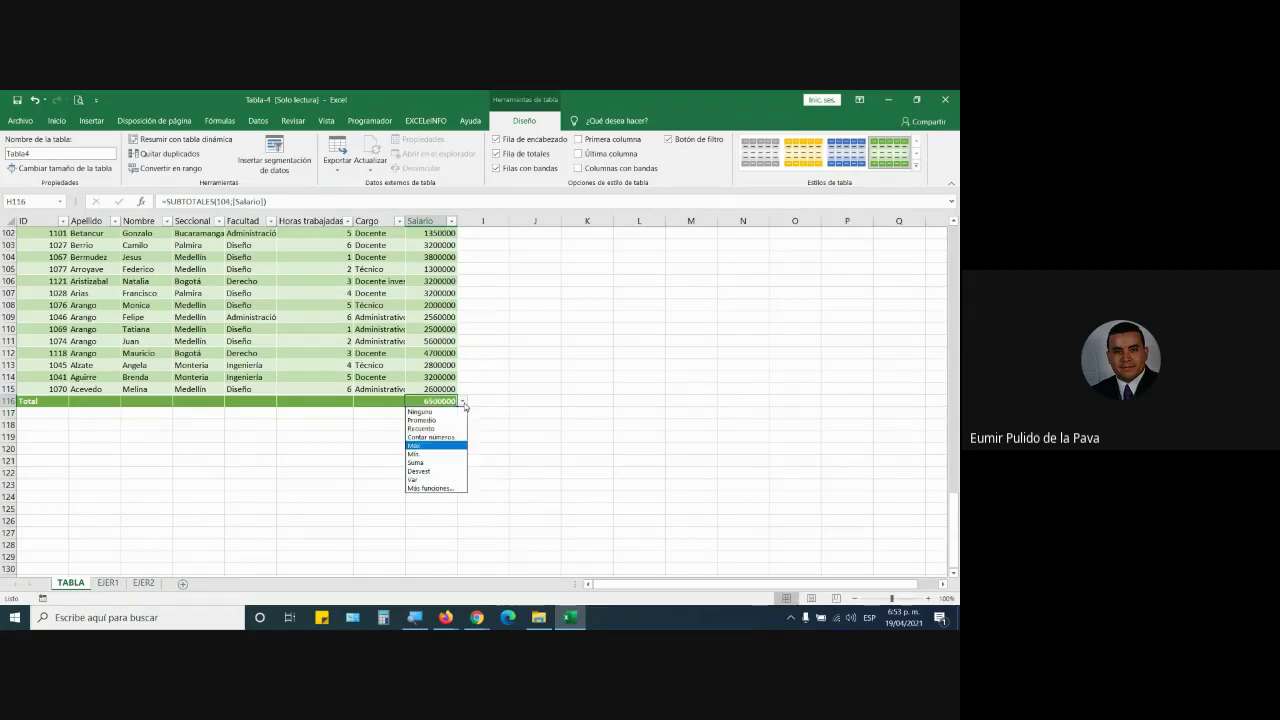
pyautogui.click(438, 462)
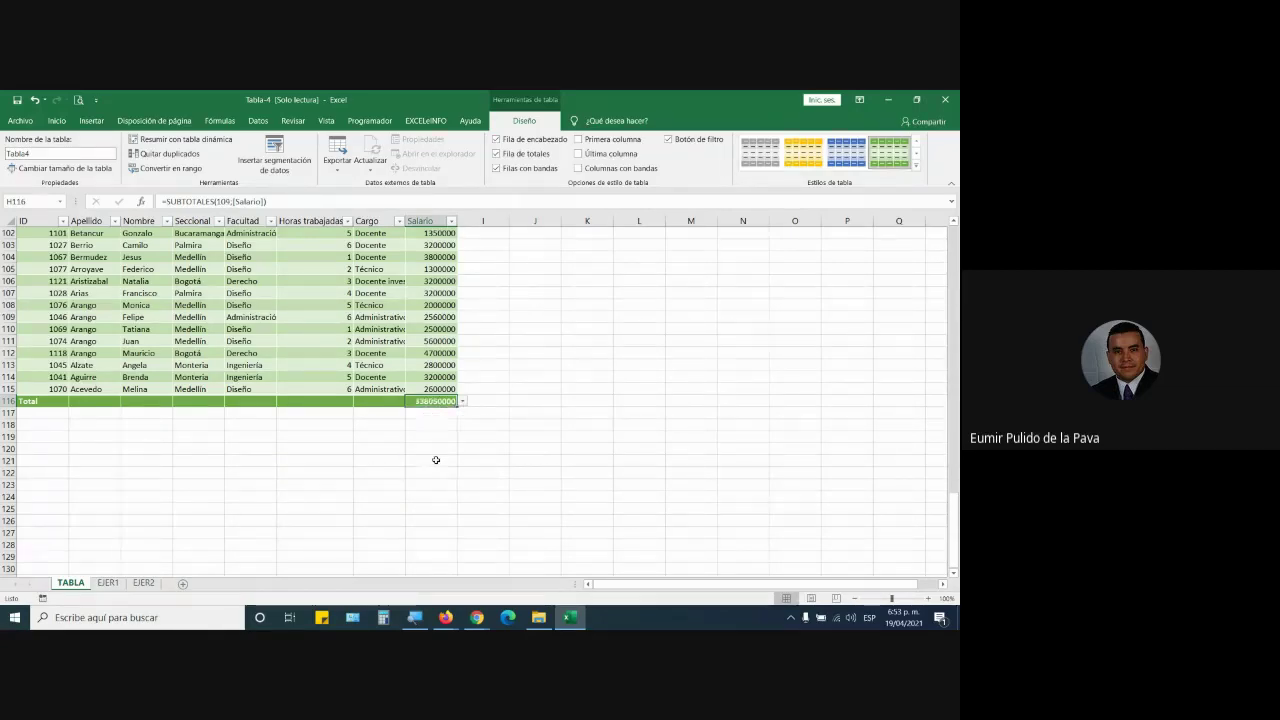
# Step: Set the Apellido cell of the total row to Recuento
pyautogui.click(95, 401)
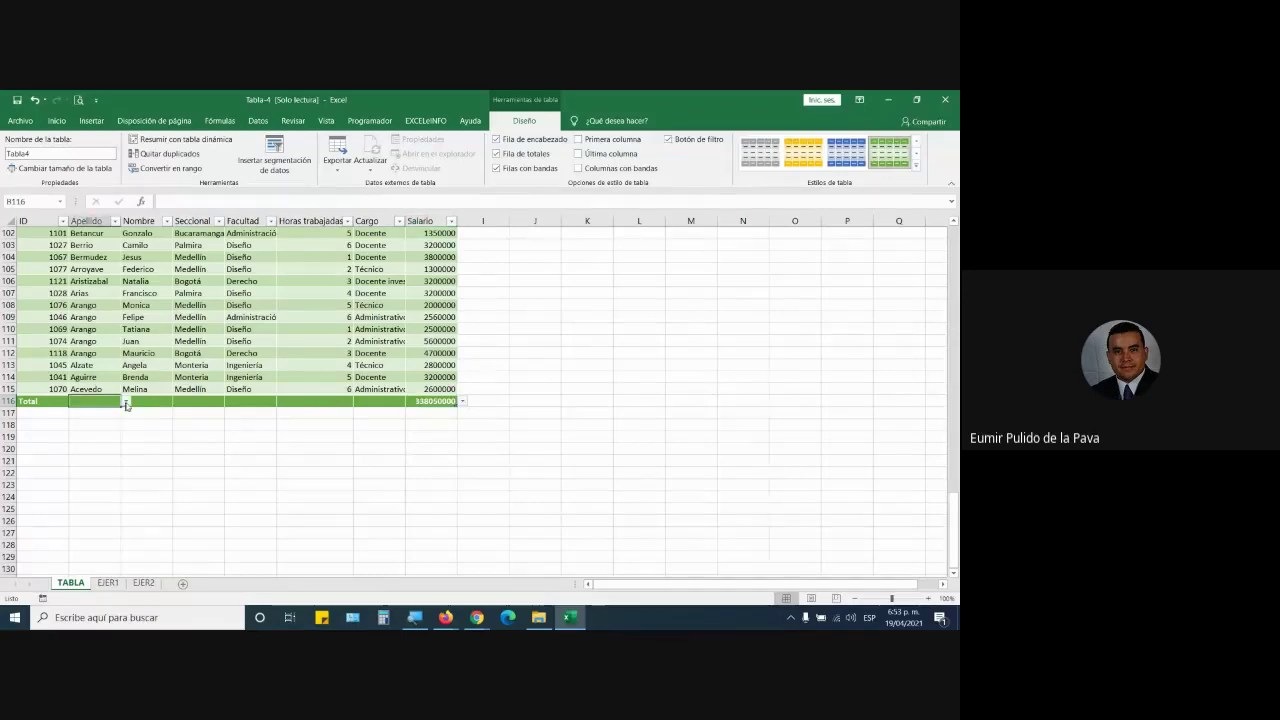
pyautogui.click(127, 401)
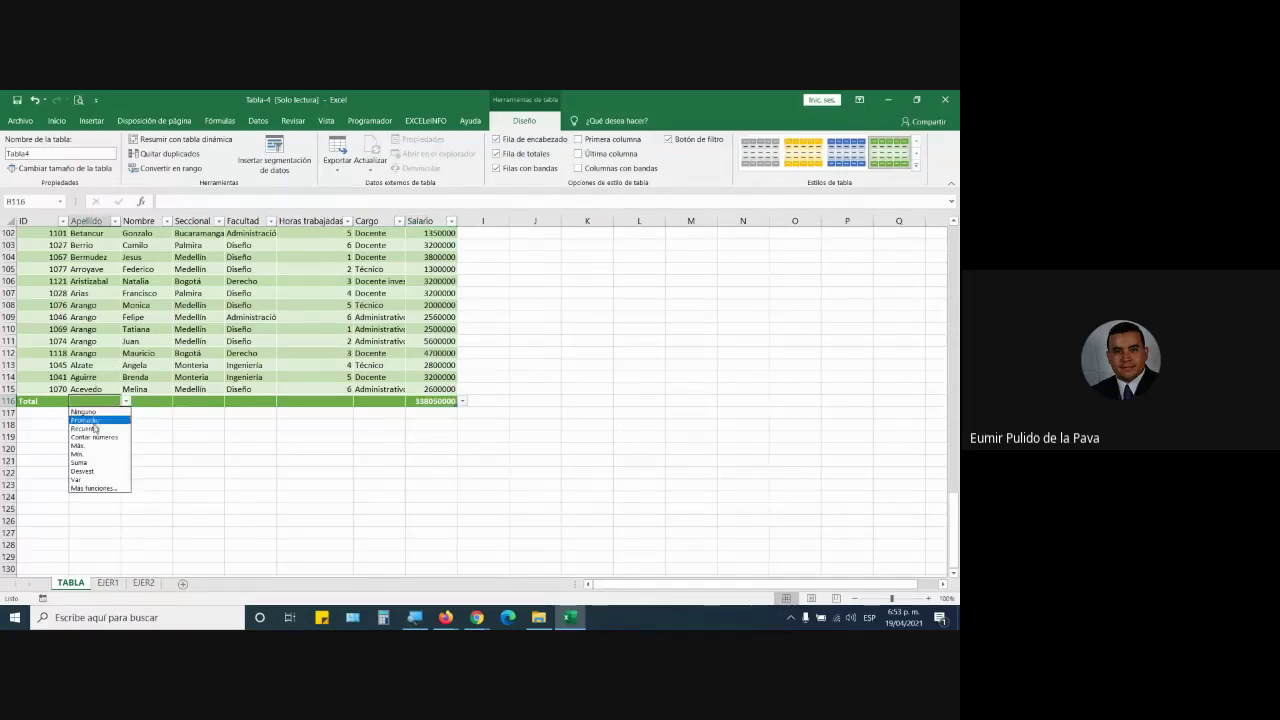
pyautogui.click(100, 429)
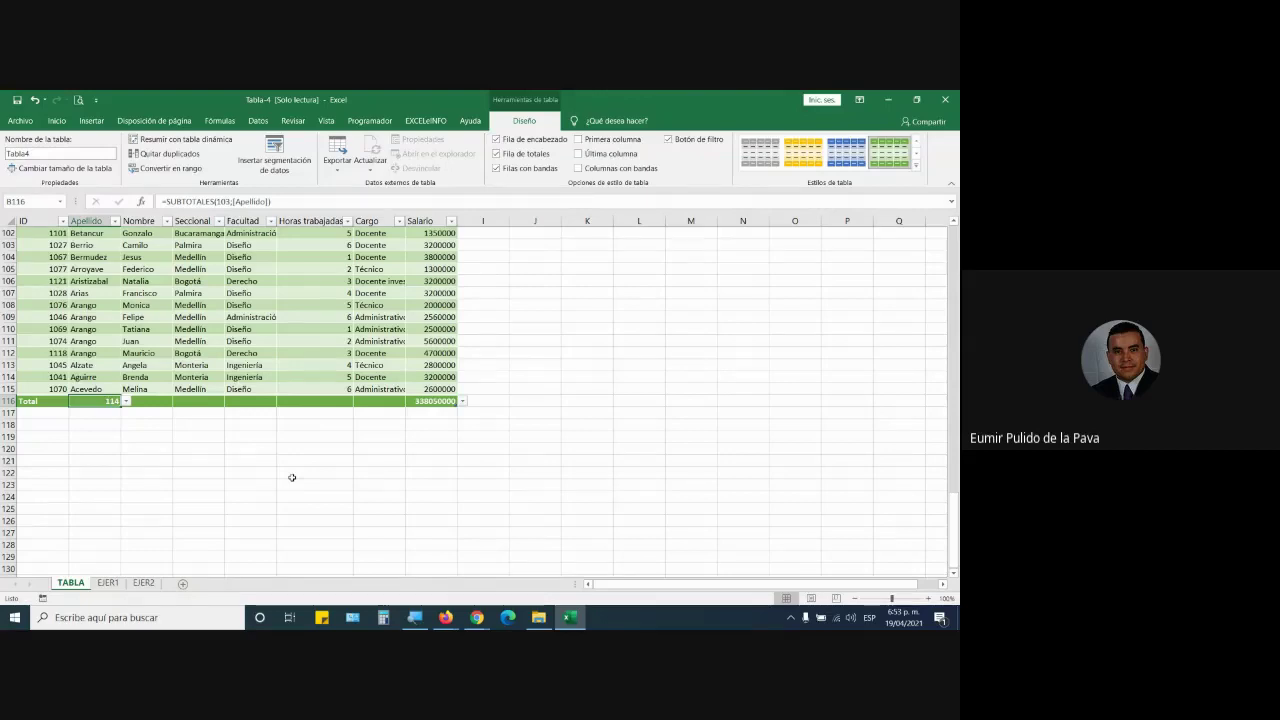
# Step: Autofit the column widths of the whole TABLA sheet to their contents
pyautogui.scroll(20, 292, 477)
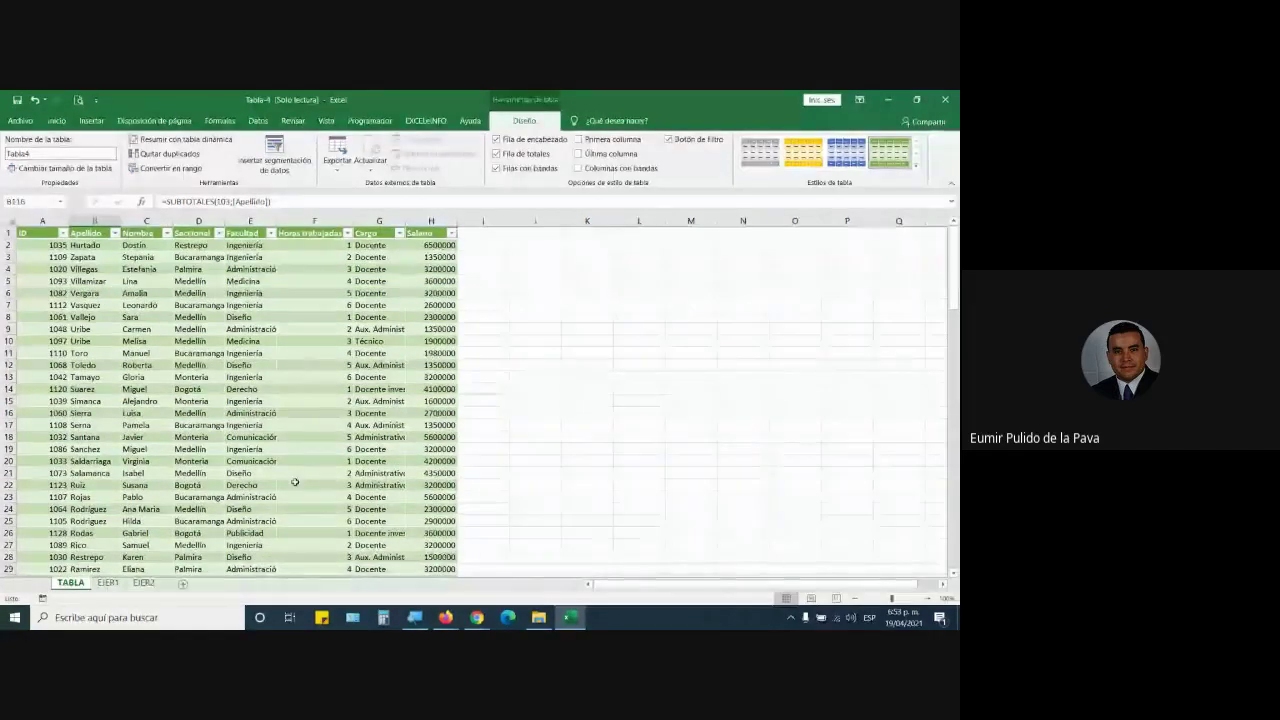
pyautogui.click(330, 353)
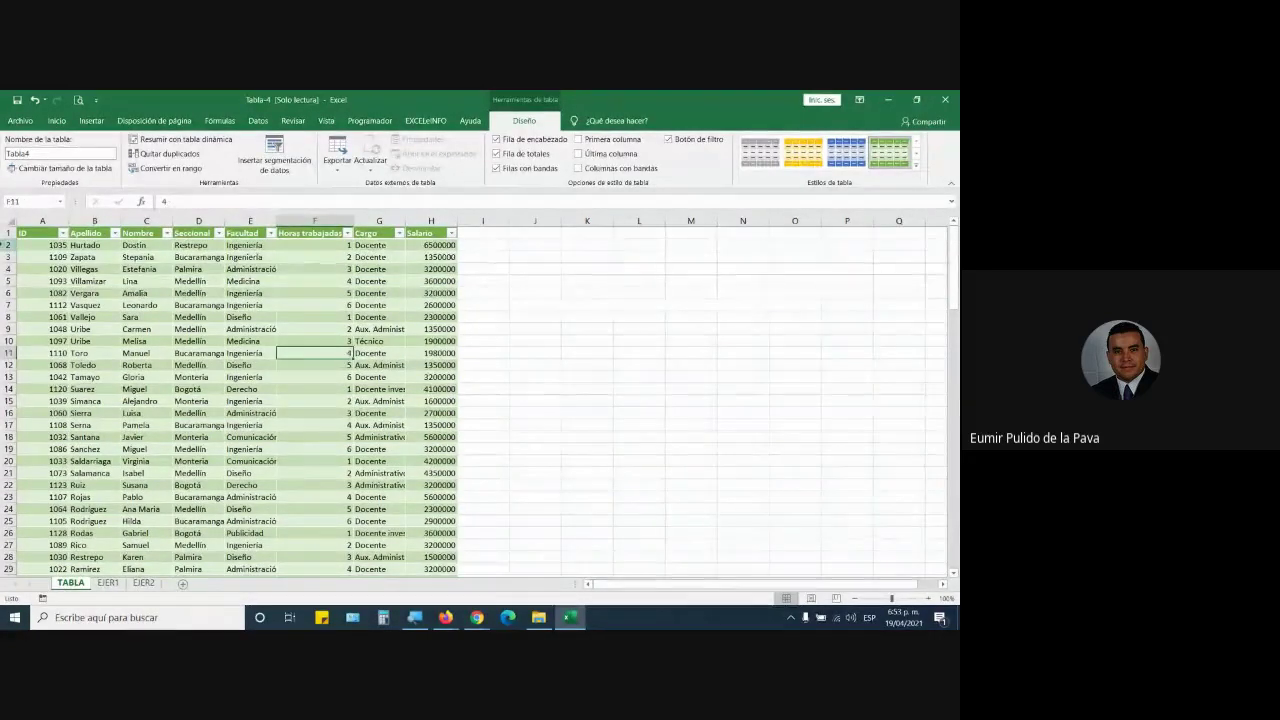
pyautogui.click(17, 220)
pyautogui.click(56, 121)
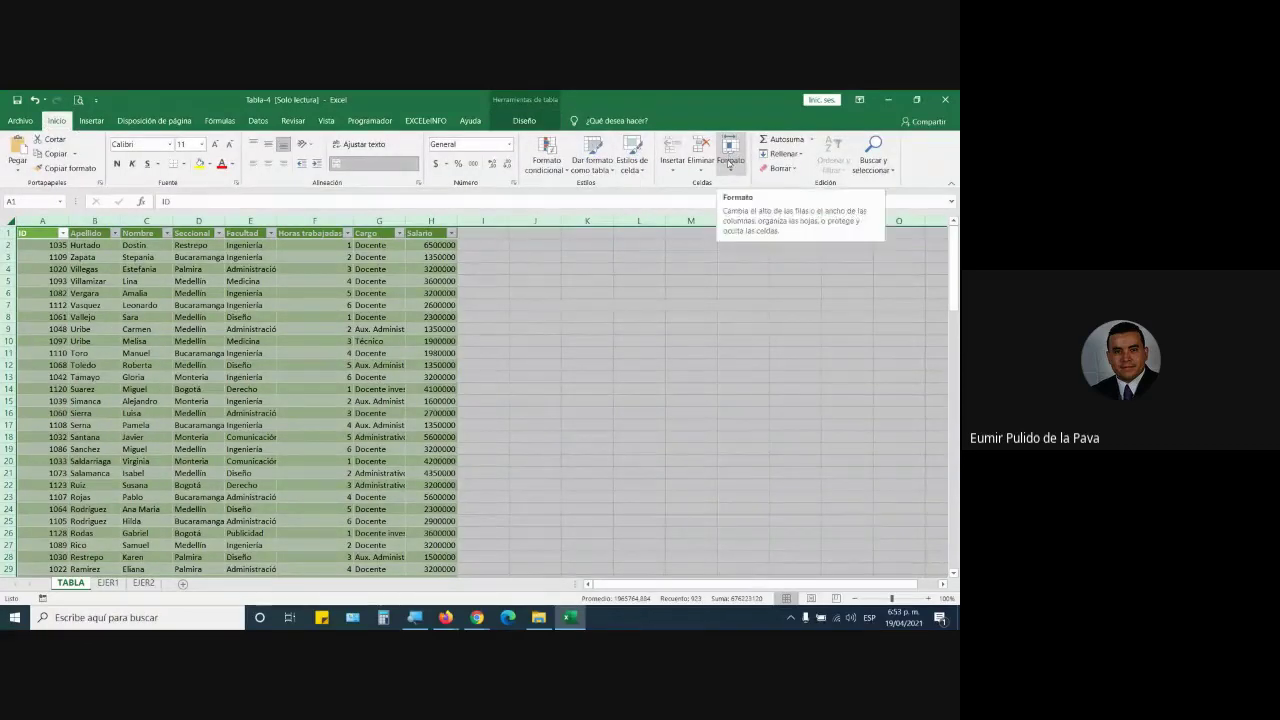
pyautogui.click(729, 163)
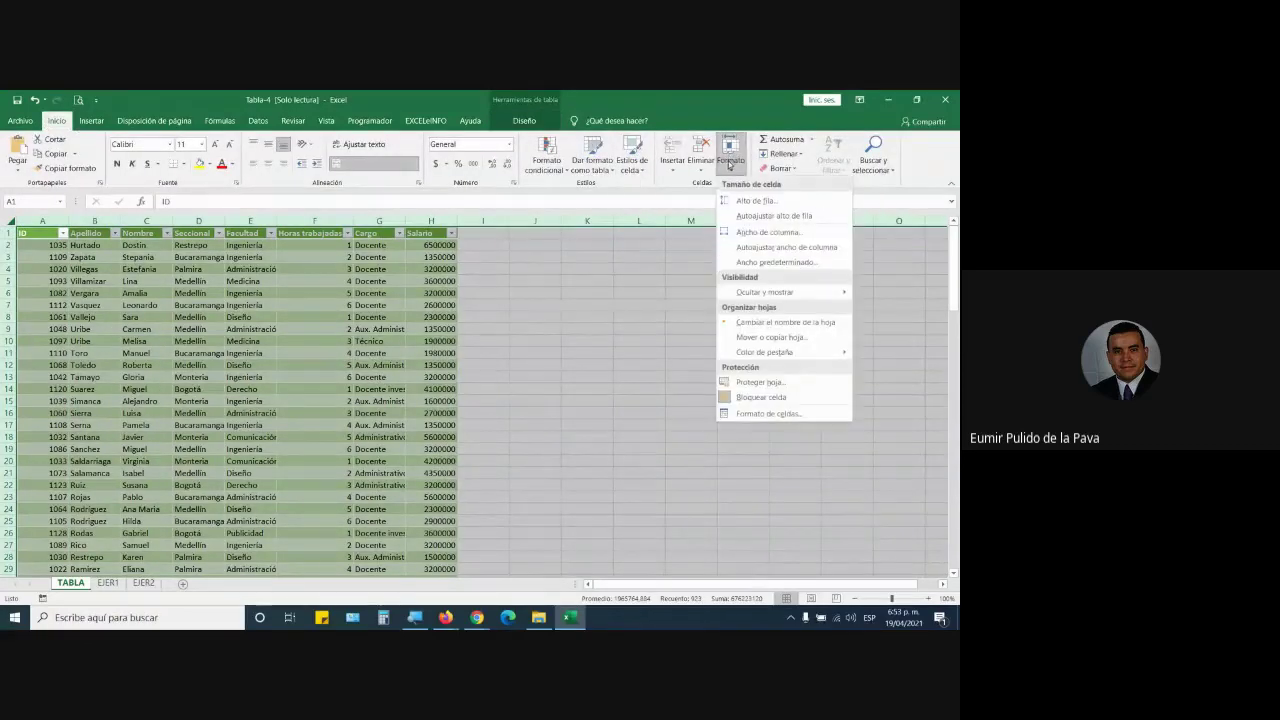
pyautogui.click(746, 248)
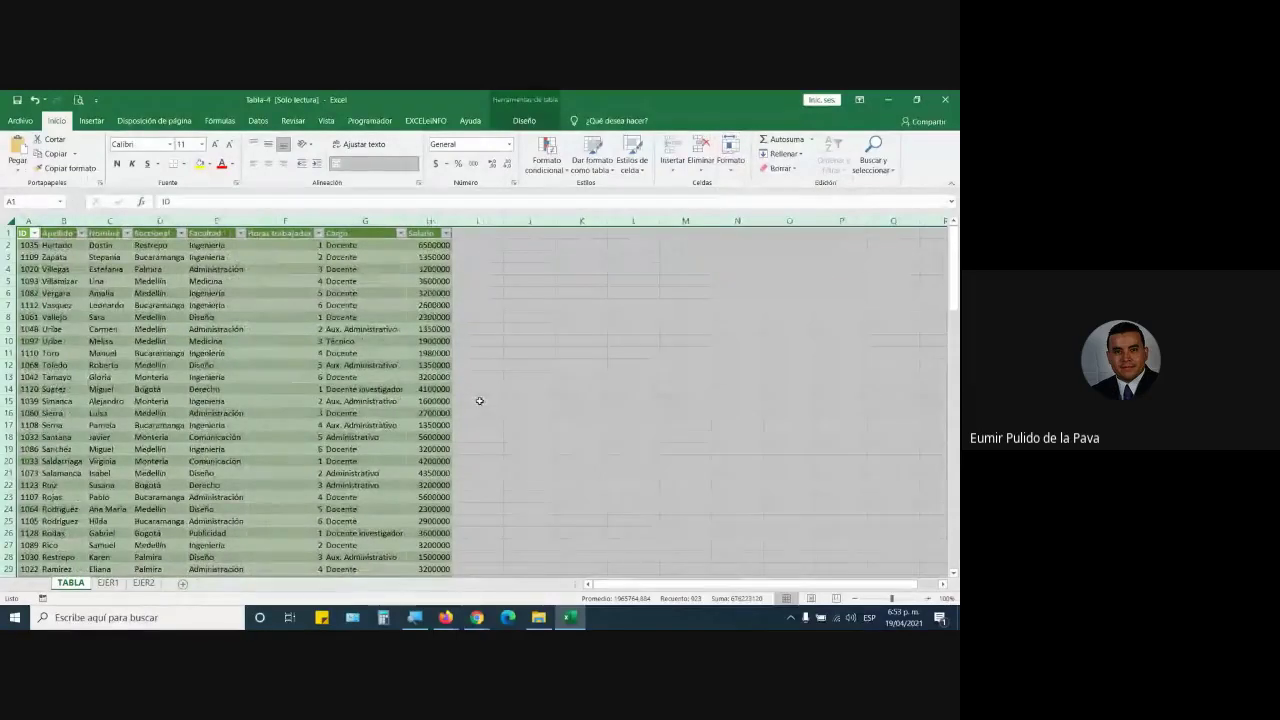
# Step: Format the Salario values from H2 down through the total row as currency without decimals
pyautogui.click(434, 244)
pyautogui.hotkey('ctrl', 'shift', 'Down')
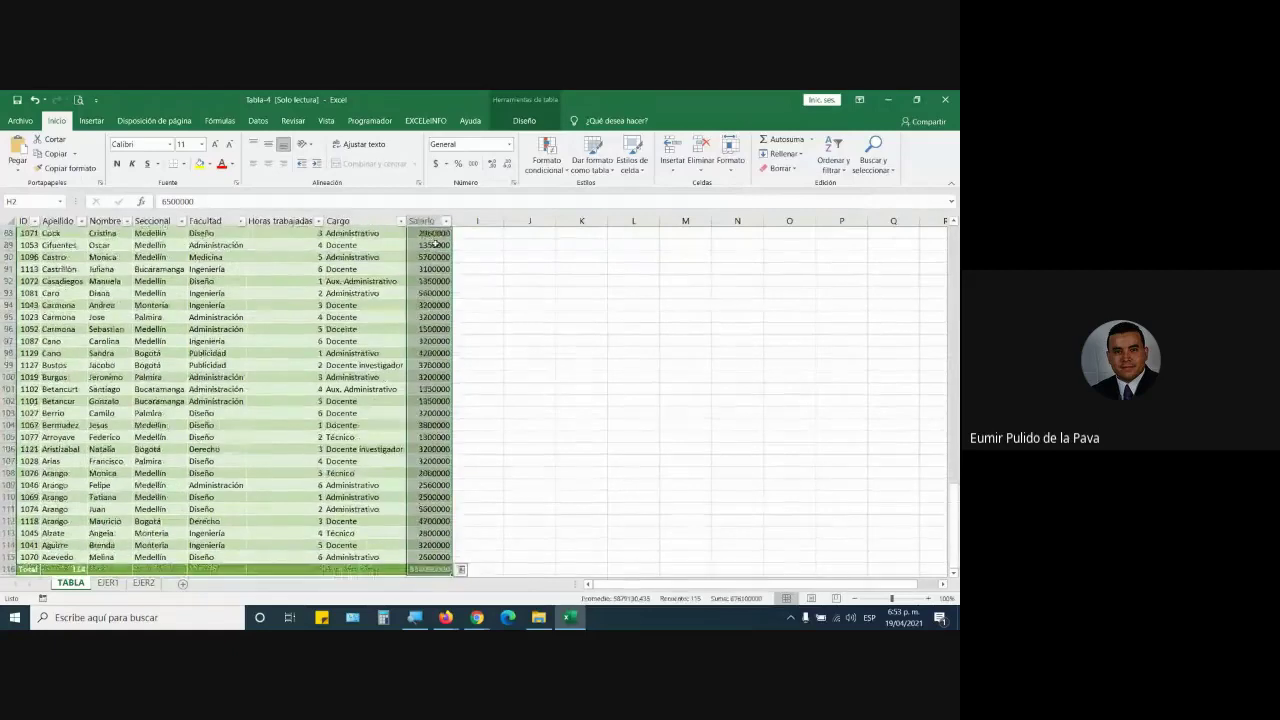
pyautogui.click(435, 163)
pyautogui.click(507, 163)
pyautogui.click(507, 163)
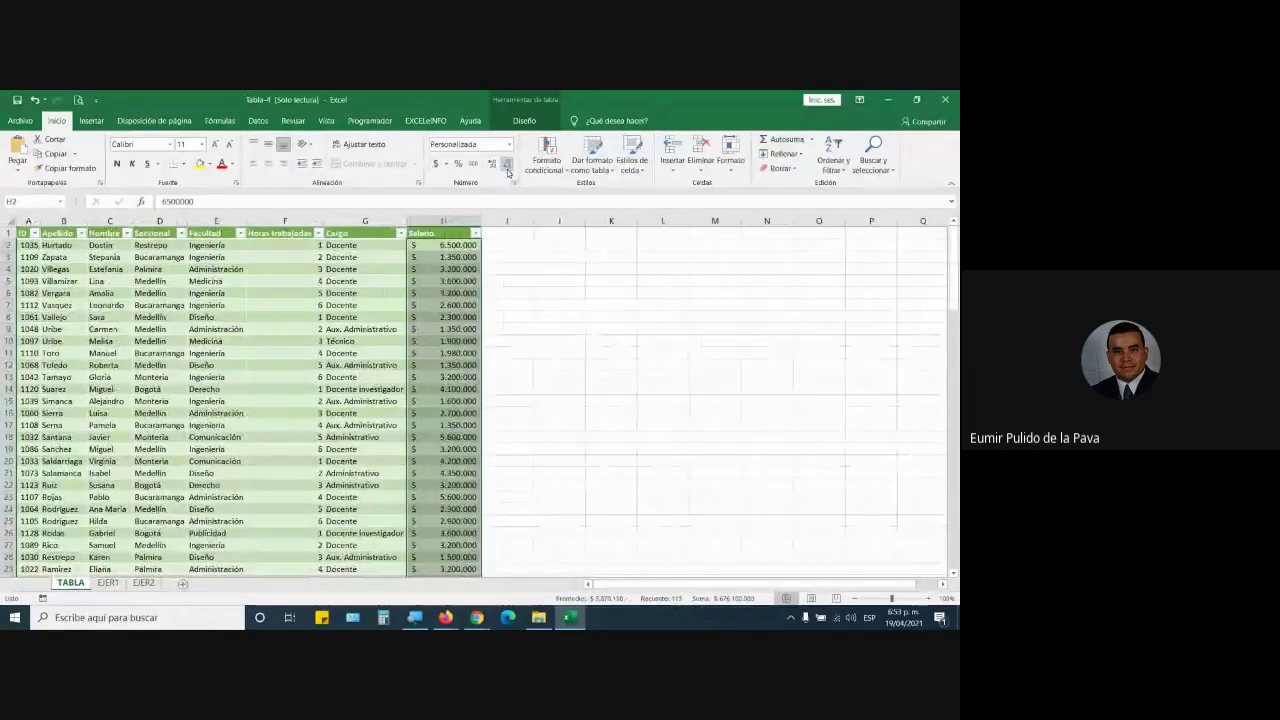
pyautogui.click(536, 363)
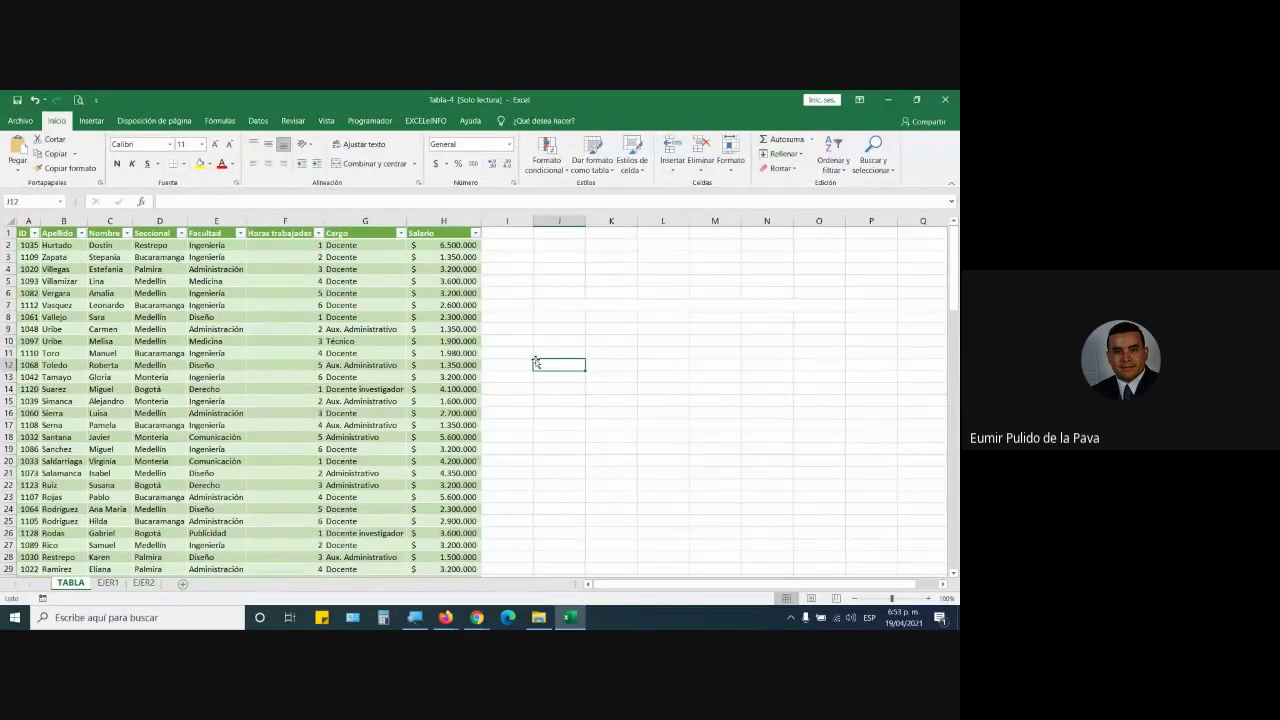
# Step: Insert a default column chart from the employee table, place it beside the data around columns I to Q and enlarge it
pyautogui.click(297, 365)
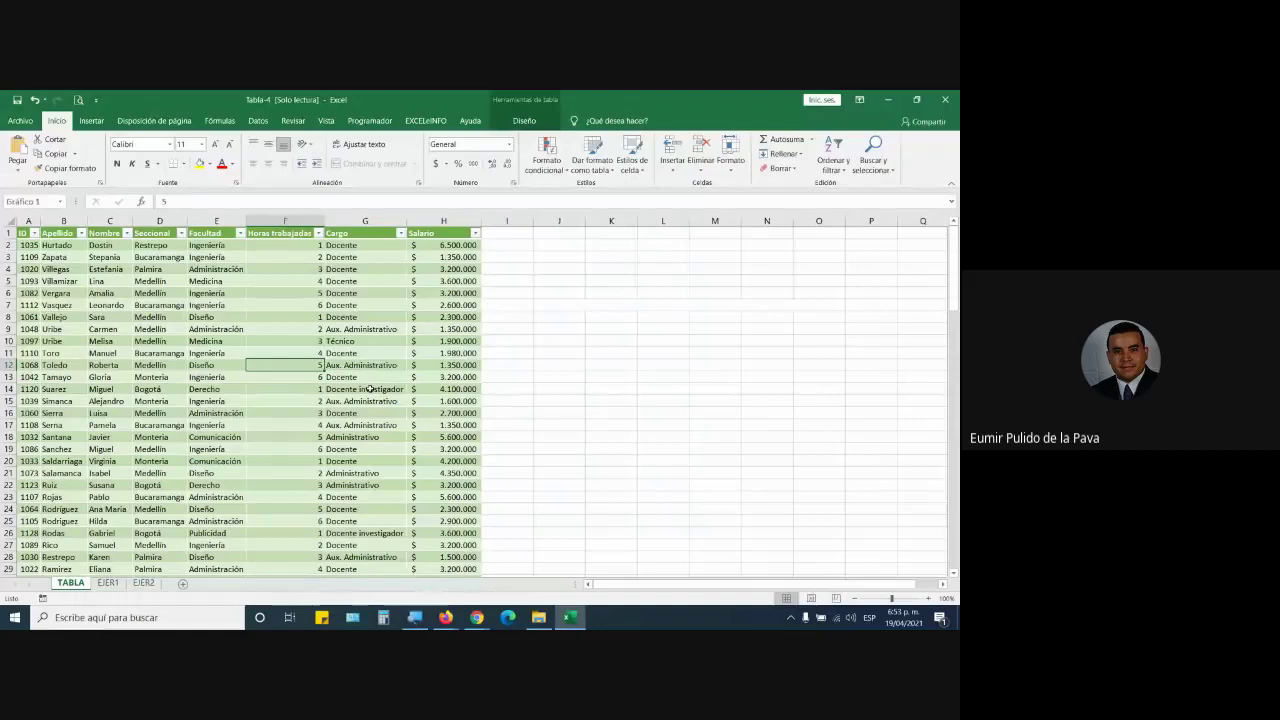
pyautogui.hotkey('alt', 'F1')
pyautogui.moveTo(531, 311); pyautogui.dragTo(734, 264)
pyautogui.moveTo(818, 445); pyautogui.dragTo(923, 512)
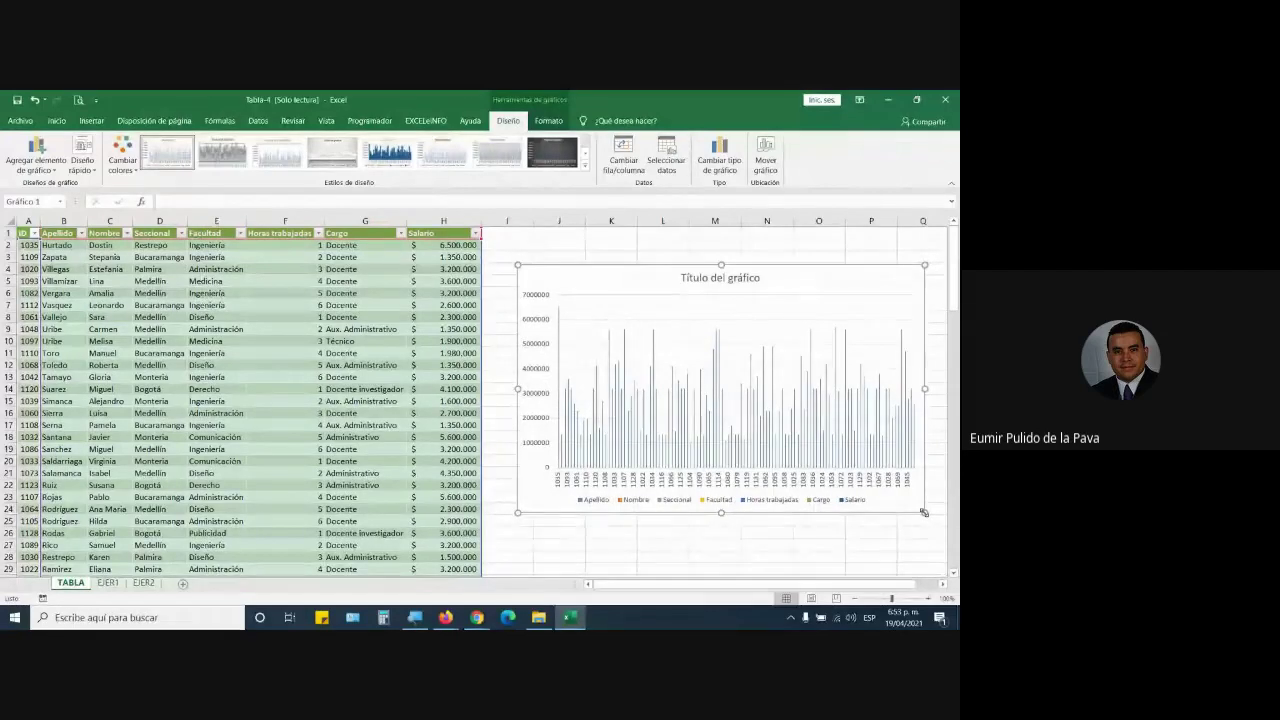
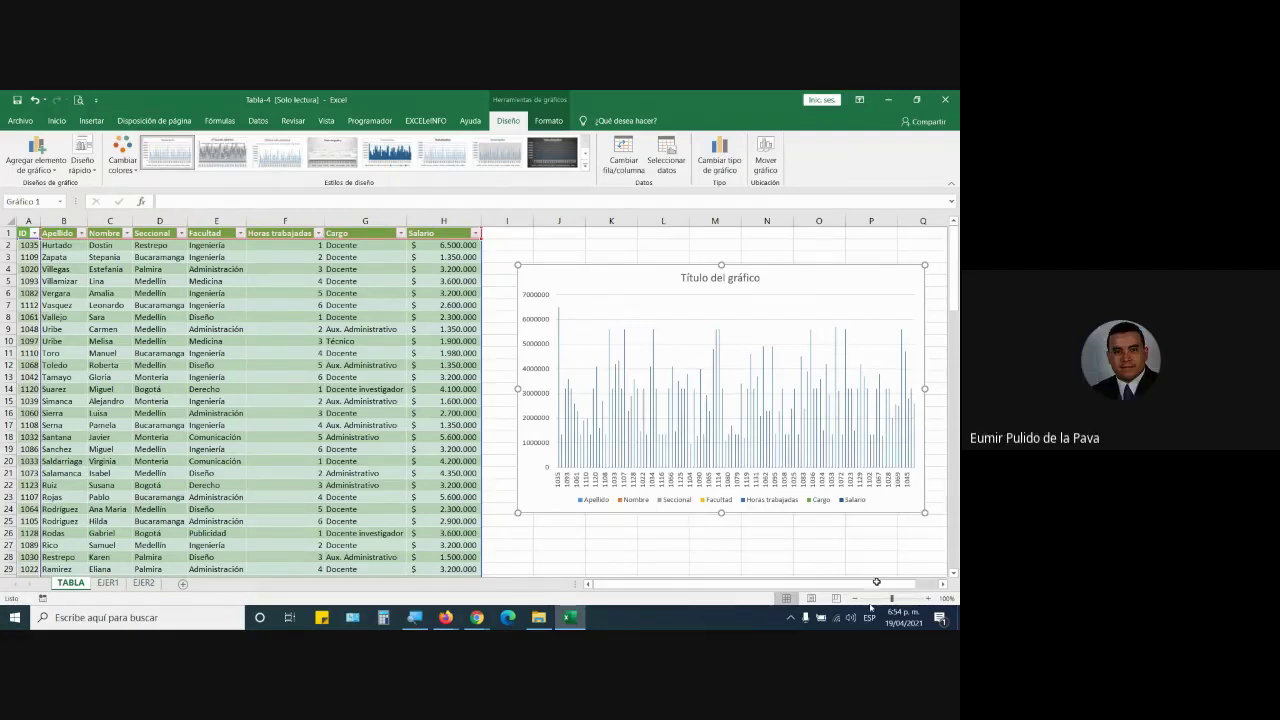
# Step: Switch to the Google Meet call in Chrome to read the chat messages, and return to the Tabla-4 workbook in Excel
pyautogui.moveTo(465, 618)
pyautogui.click(400, 543)
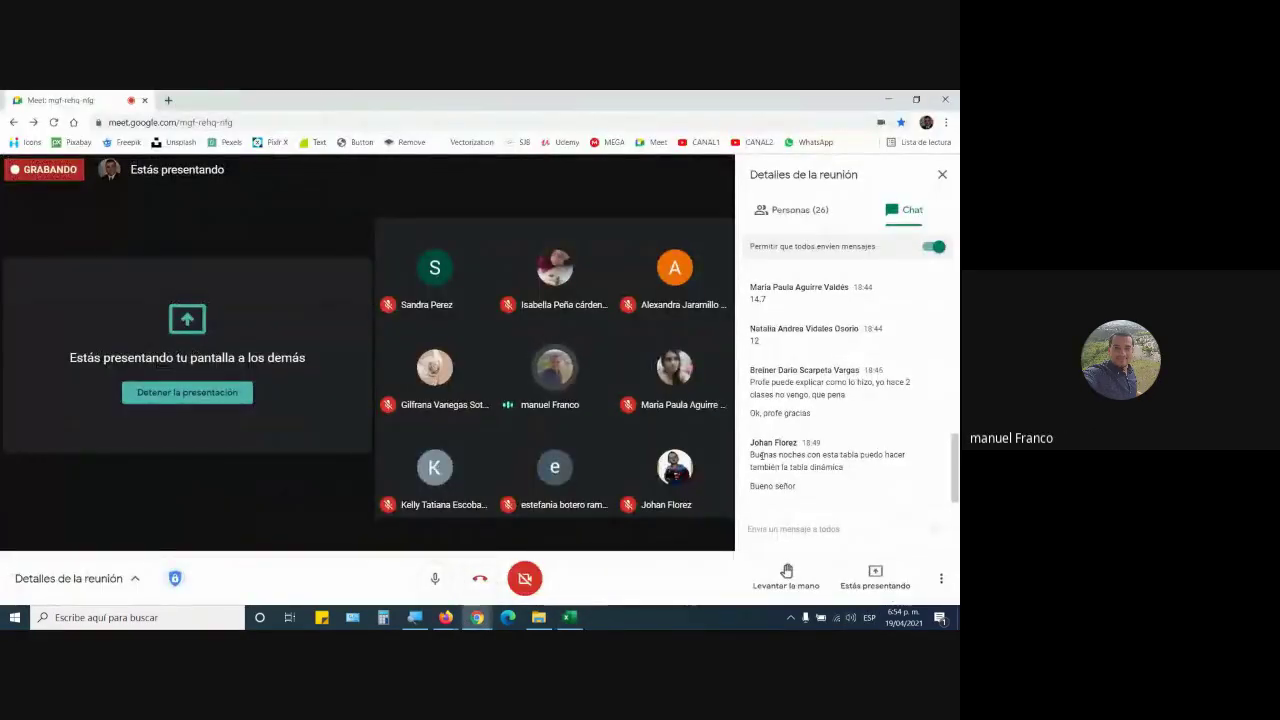
pyautogui.click(578, 625)
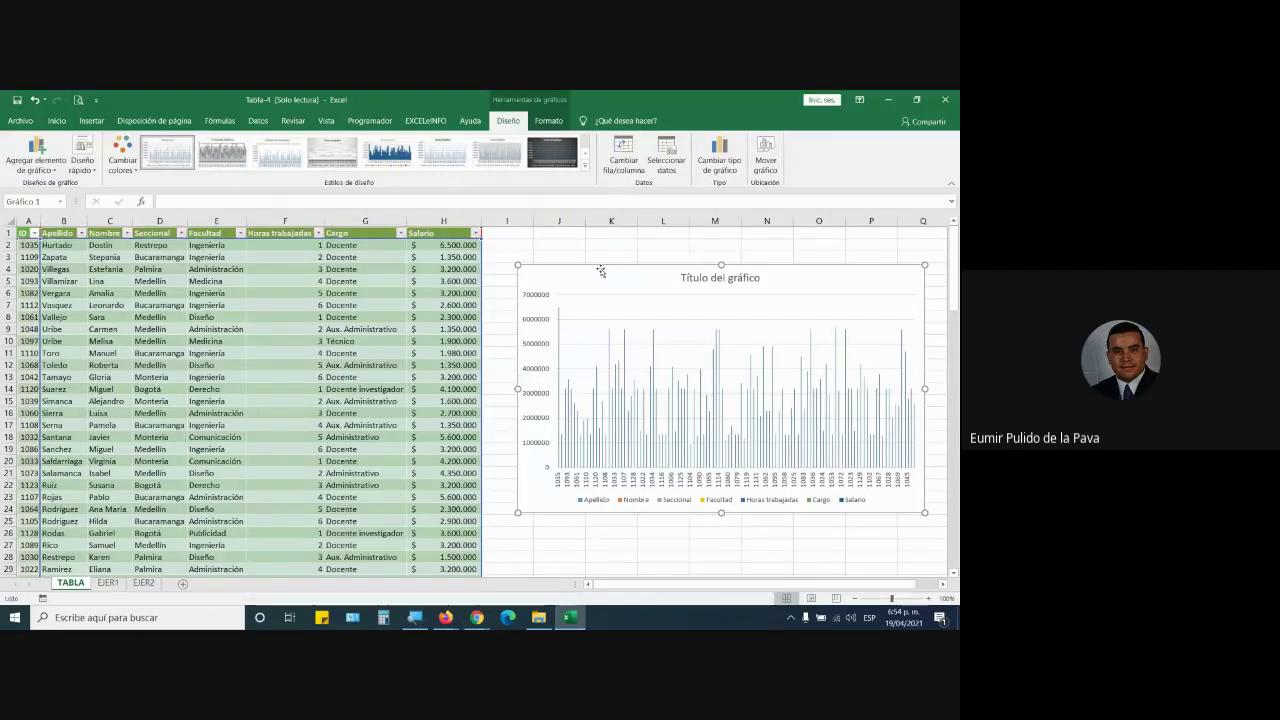
# Step: Delete the chart and point out the table's columns from ID to Salario, ending on cell H5
pyautogui.press('Delete')
pyautogui.click(23, 230)
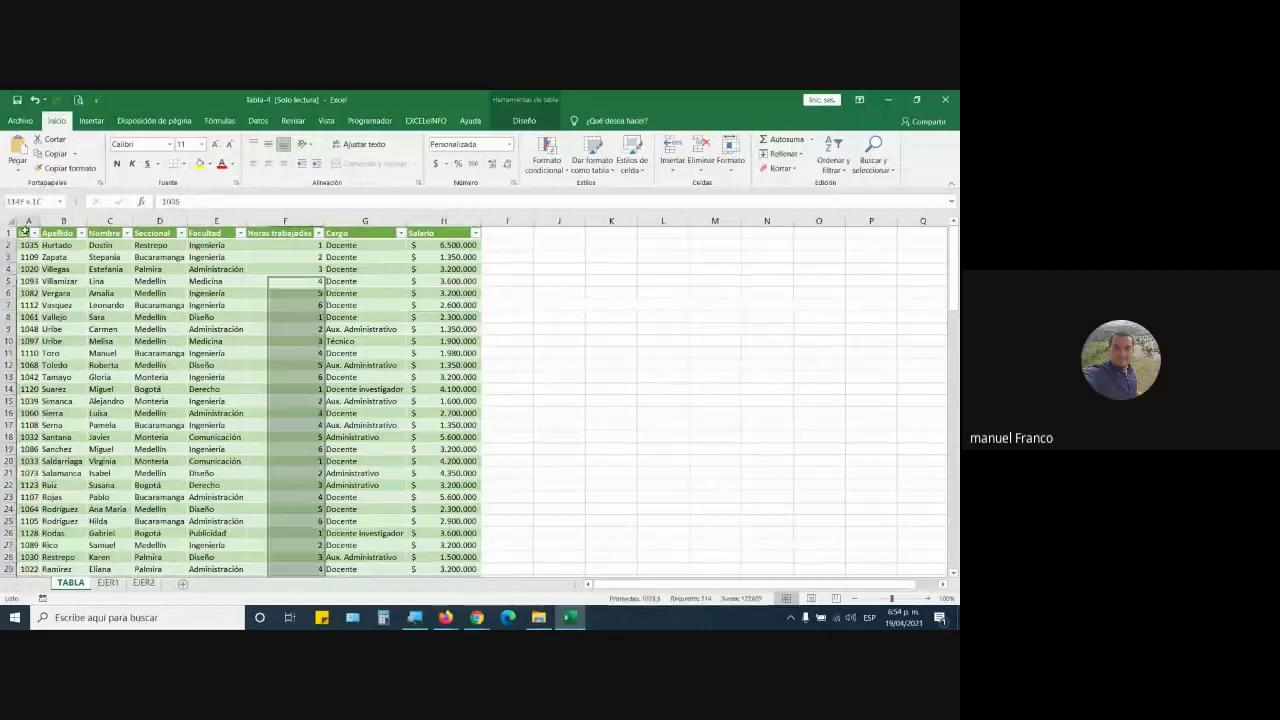
pyautogui.moveTo(23, 230); pyautogui.dragTo(345, 232)
pyautogui.click(455, 281)
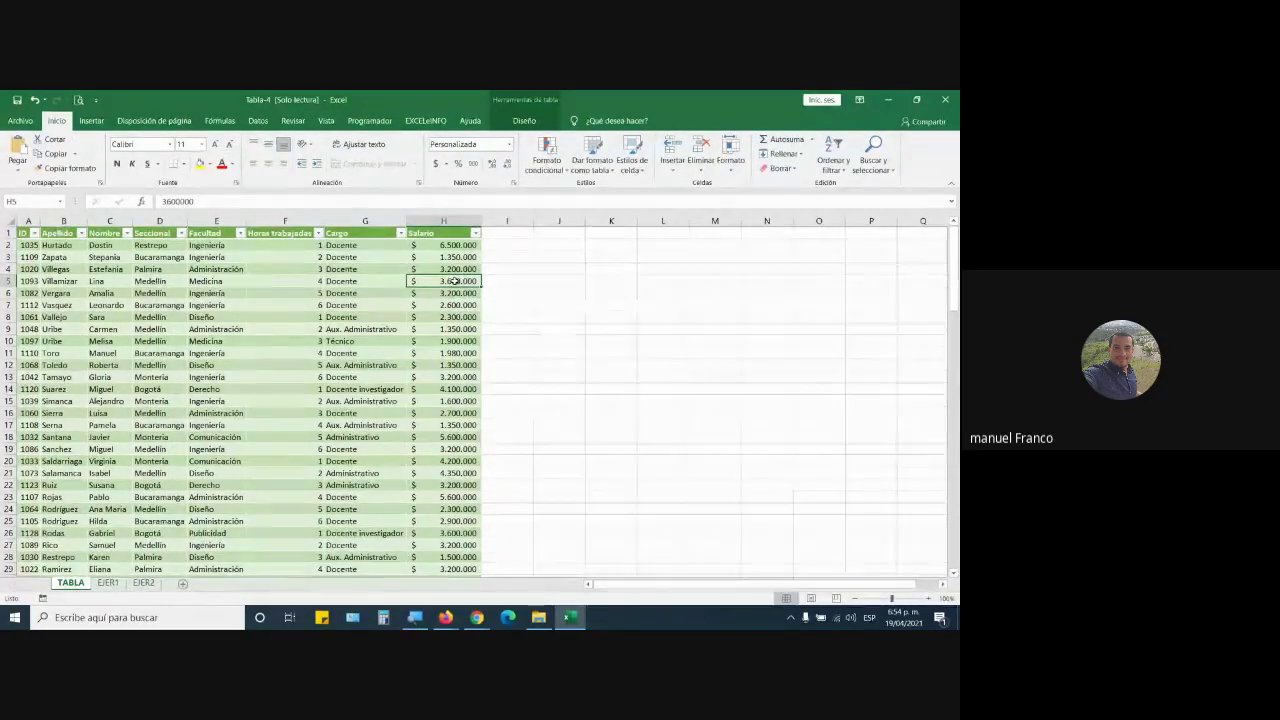
# Step: Point out the header cells from ID to Salario and the data rows down to row 24, ending on cell G9
pyautogui.click(338, 326)
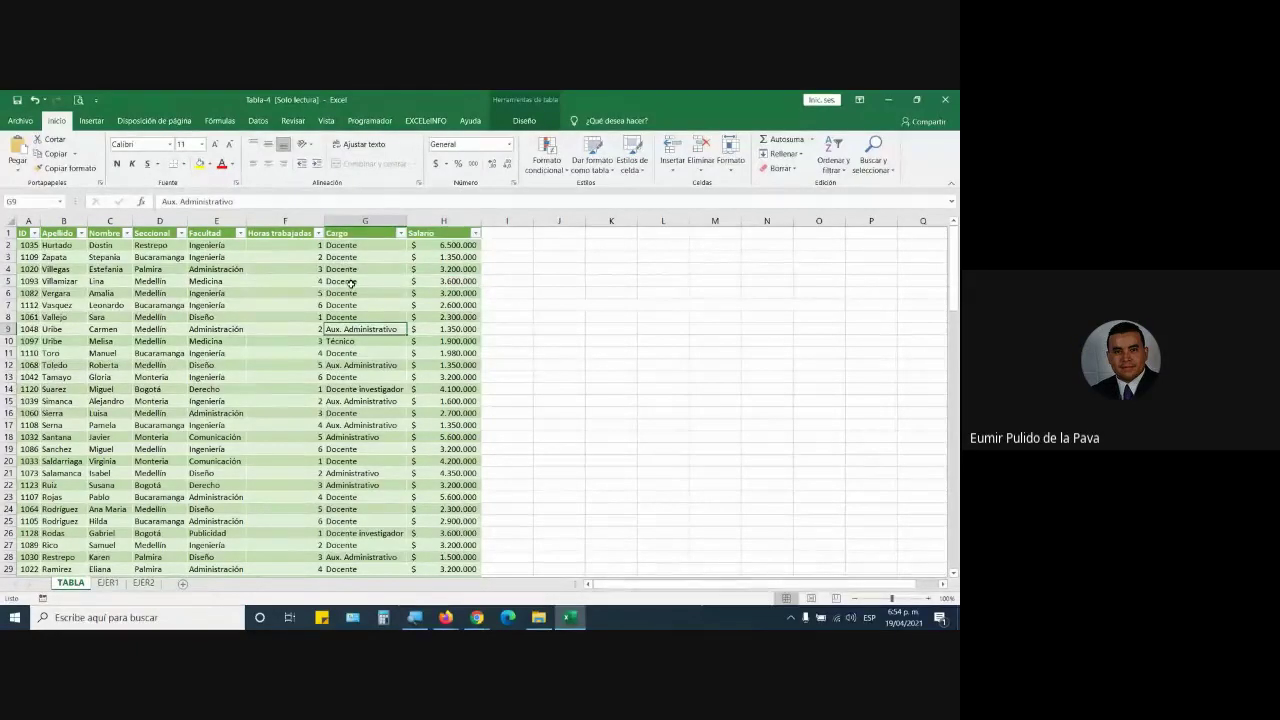
pyautogui.moveTo(23, 232); pyautogui.dragTo(472, 222)
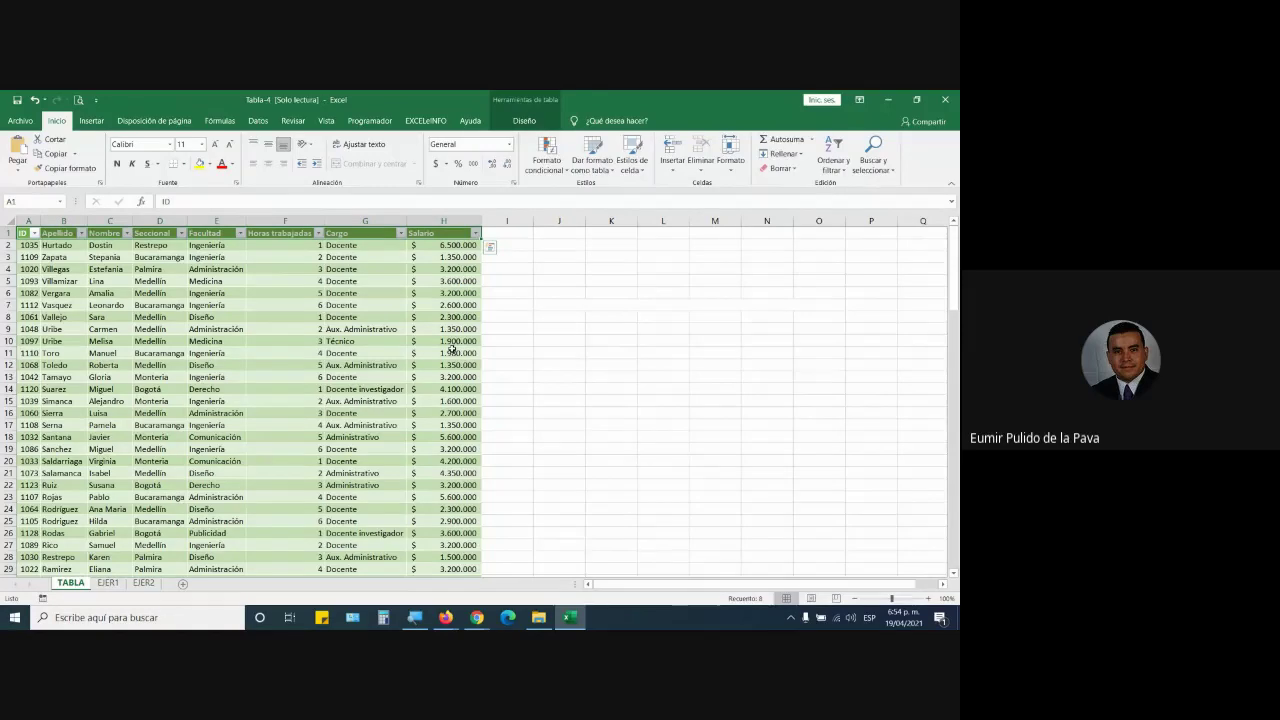
pyautogui.click(388, 316)
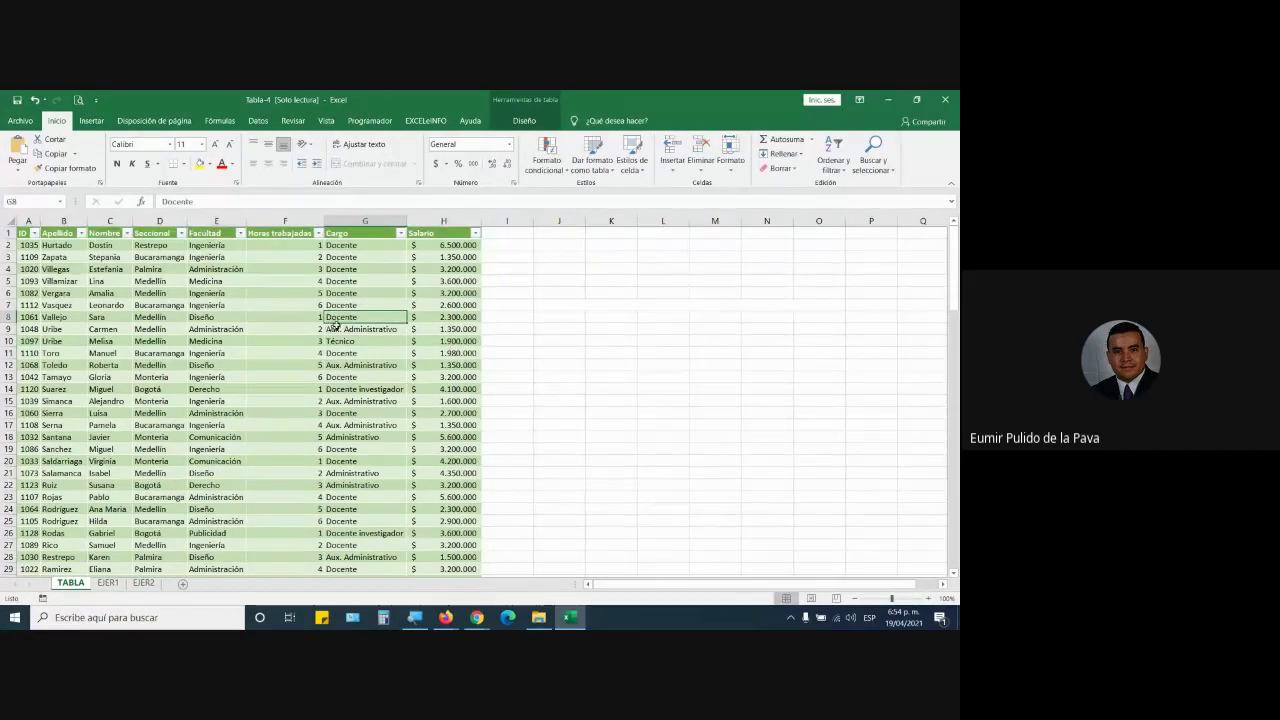
pyautogui.click(18, 232)
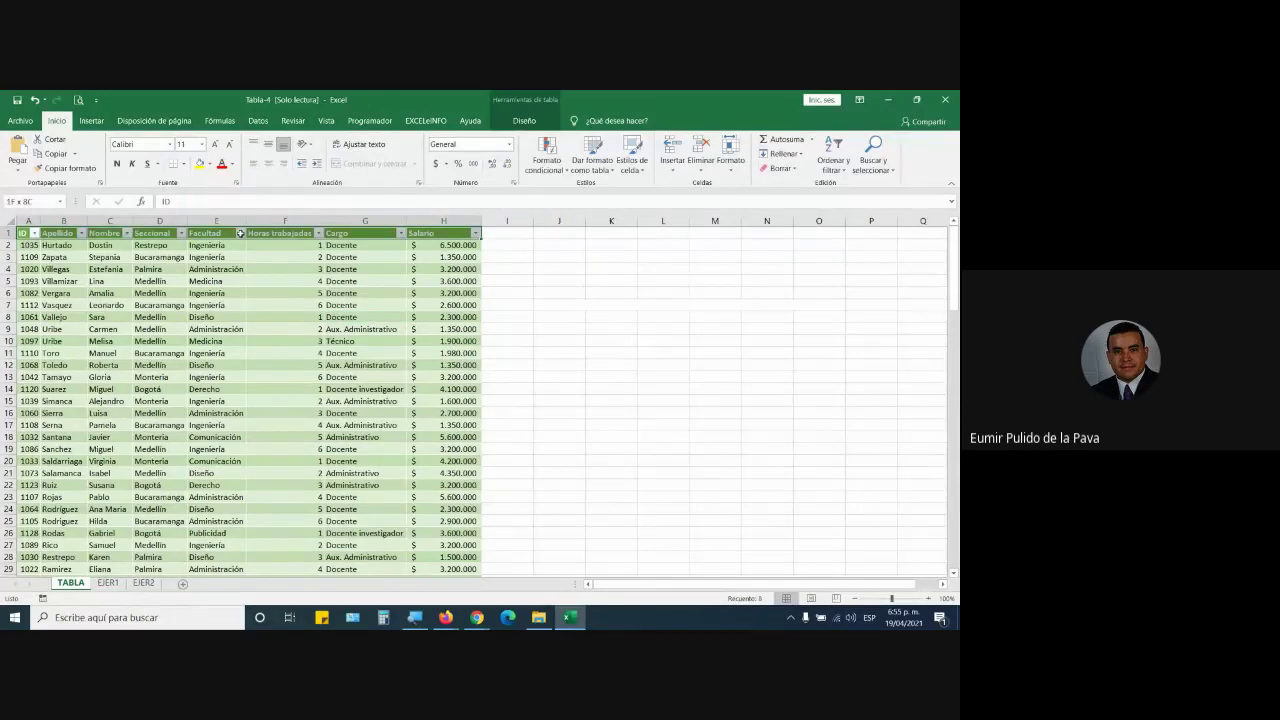
pyautogui.click(276, 233)
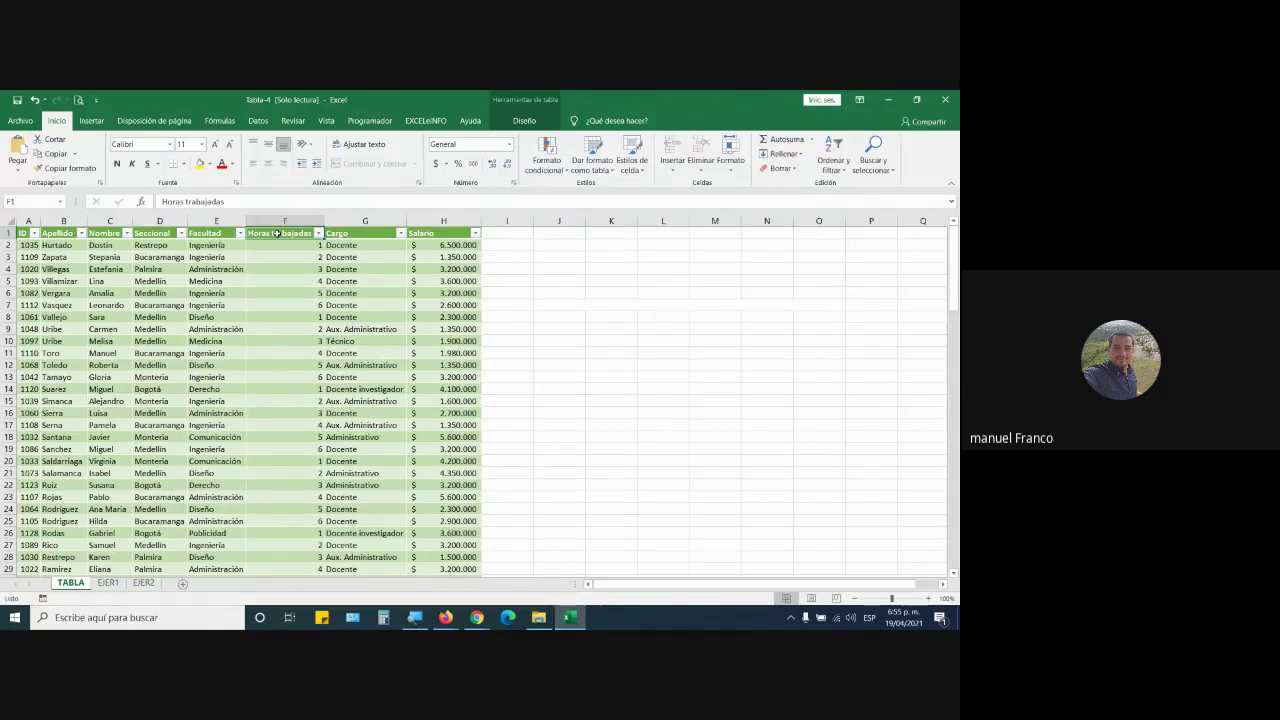
pyautogui.moveTo(527, 214); pyautogui.dragTo(12, 512)
pyautogui.click(872, 221)
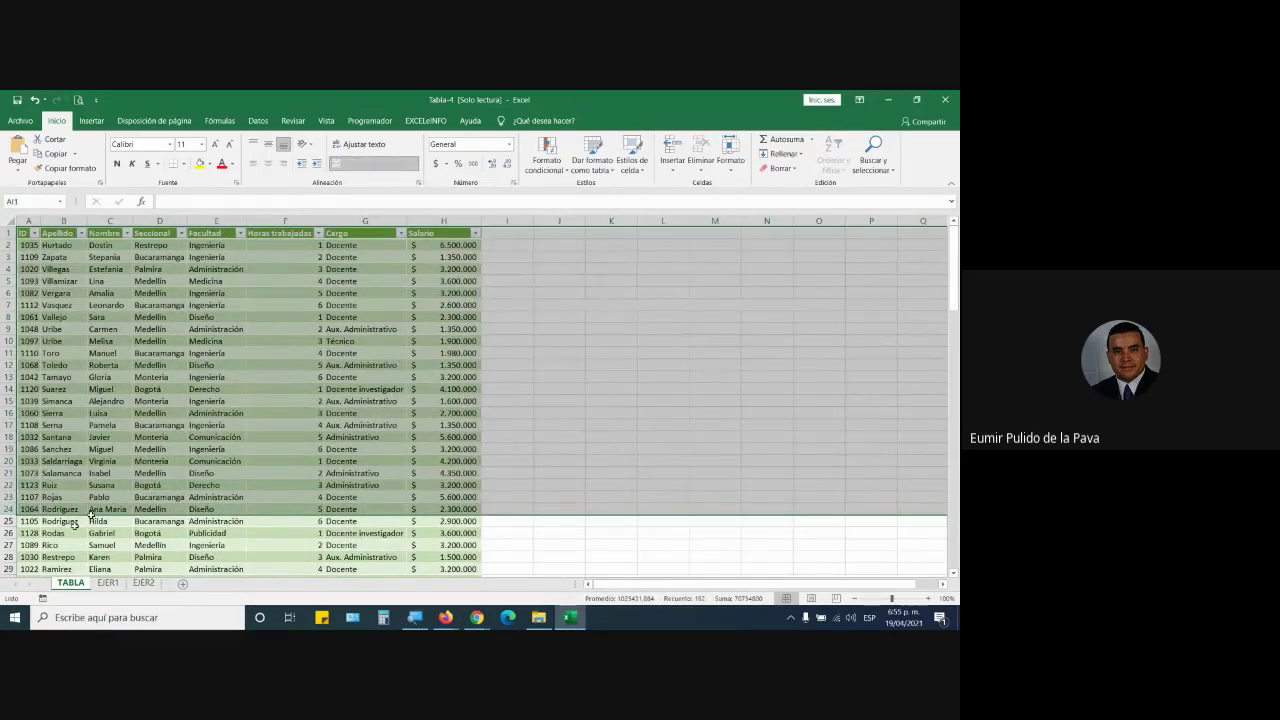
pyautogui.click(365, 329)
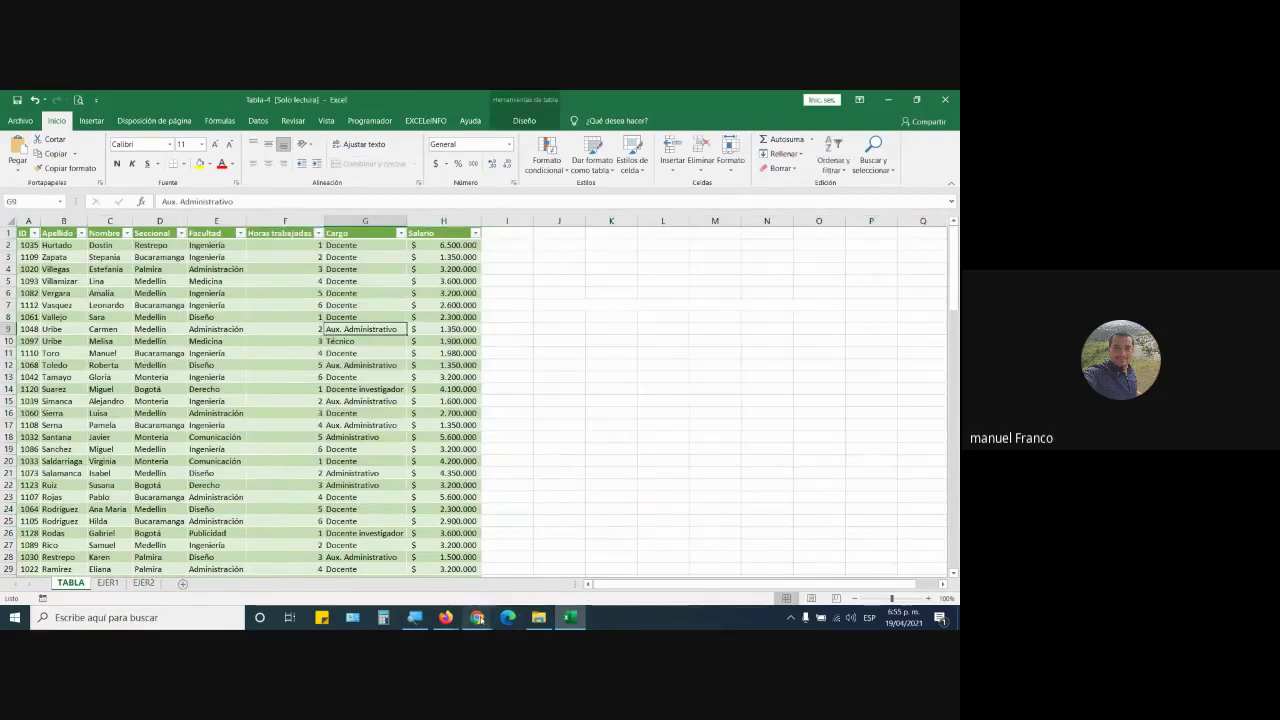
# Step: Switch to the Google Meet call in Chrome to check the chat, and return to cell G5 of the Tabla-4 workbook in Excel
pyautogui.click(577, 570)
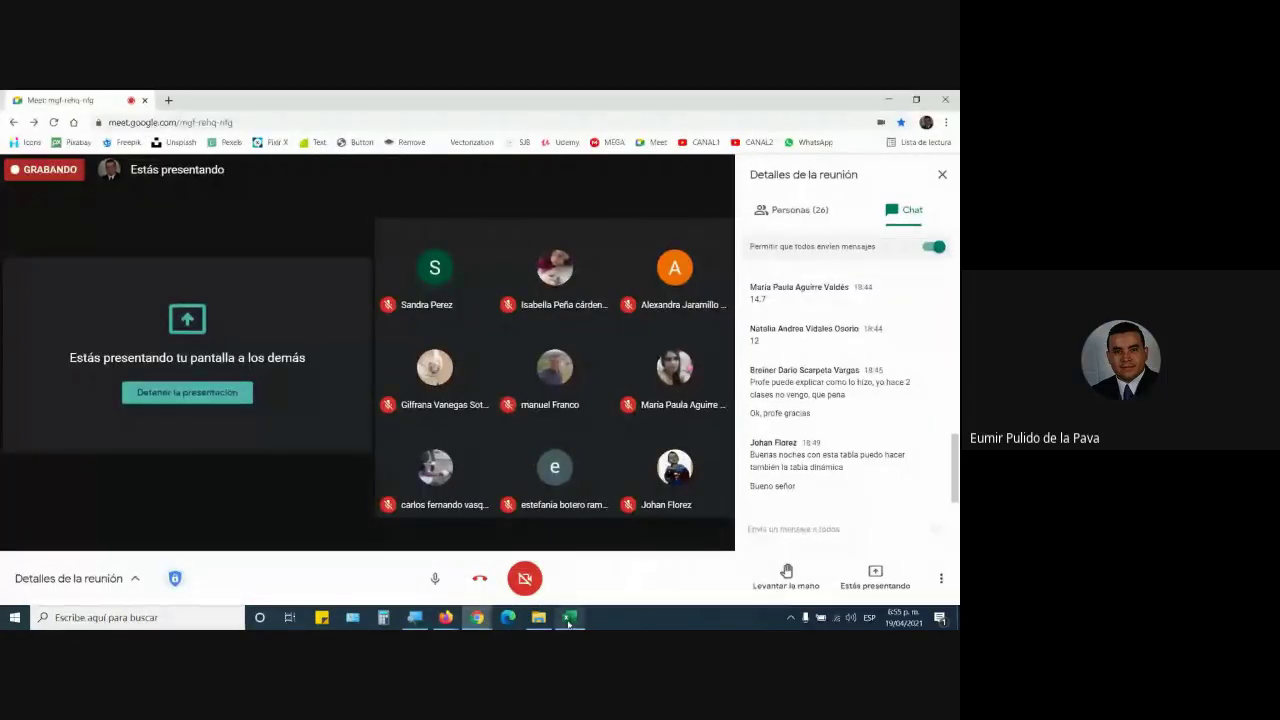
pyautogui.click(570, 620)
pyautogui.click(363, 282)
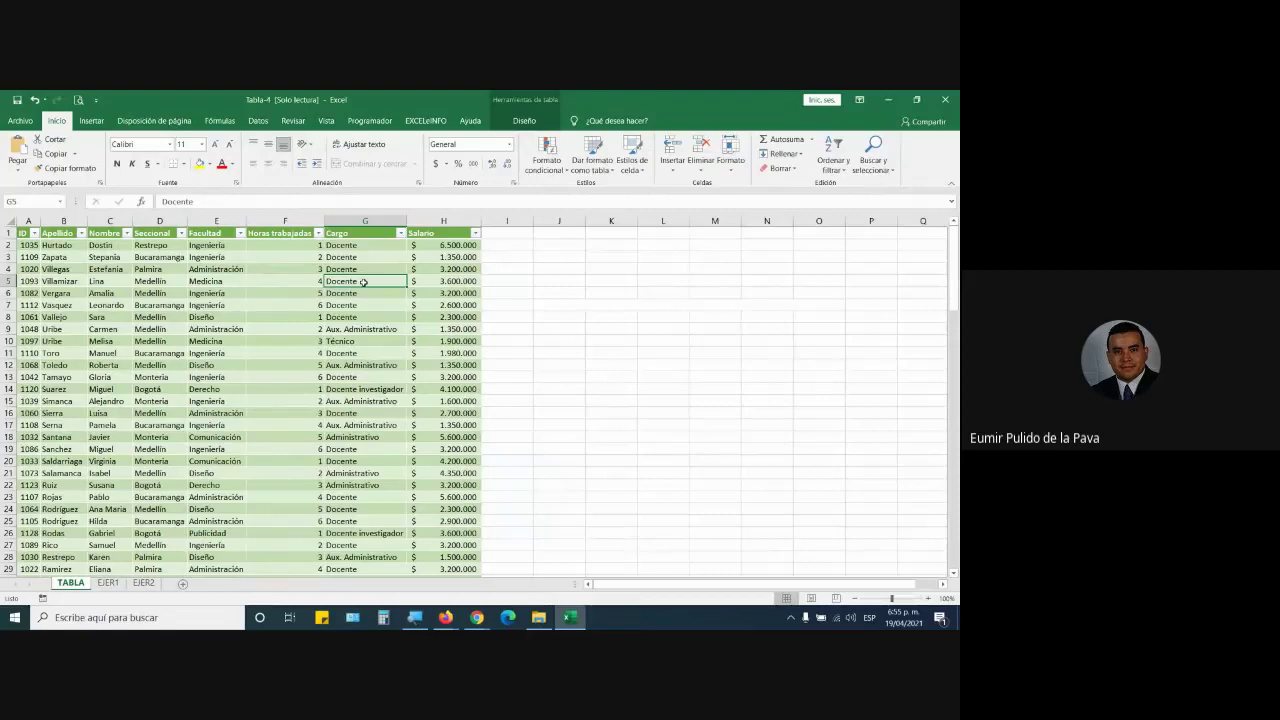
# Step: Undo the currency format, column fitting, total row and table formatting back to the plain data range
pyautogui.hotkey('ctrl', 'z')
pyautogui.hotkey('ctrl', 'z')
pyautogui.hotkey('ctrl', 'z')
pyautogui.hotkey('ctrl', 'z')
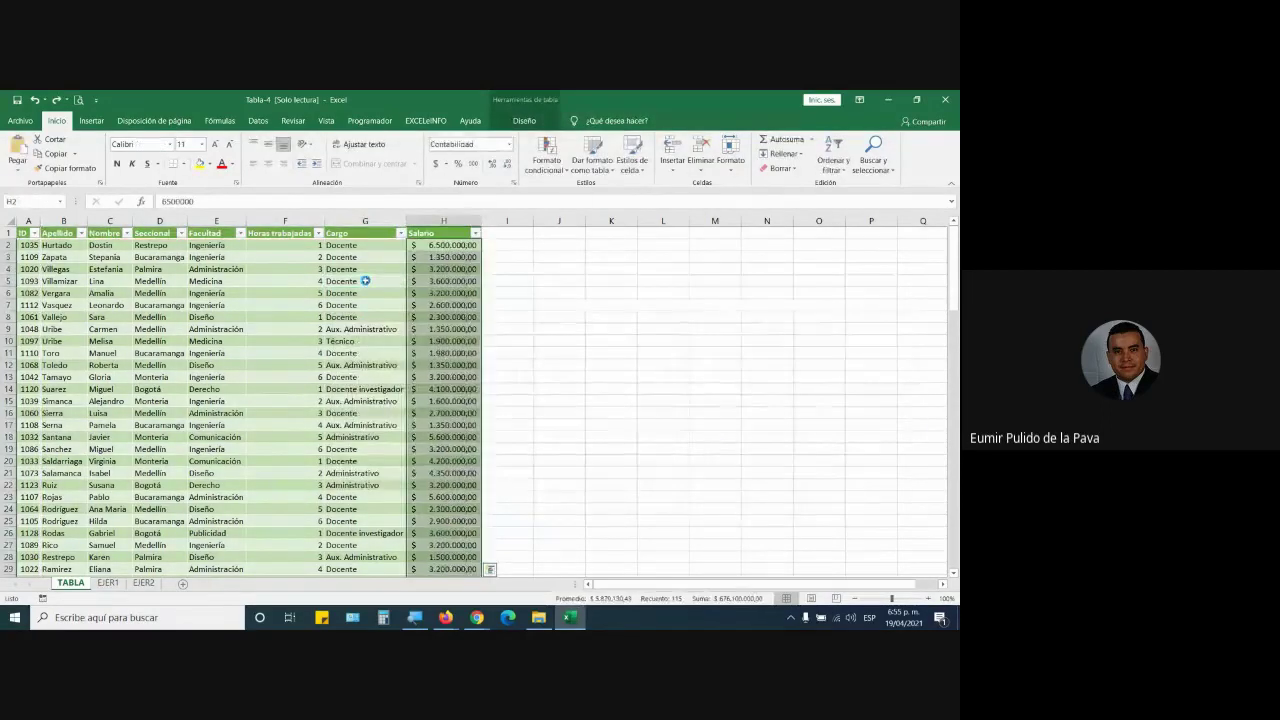
pyautogui.hotkey('ctrl', 'z')
pyautogui.hotkey('ctrl', 'z')
pyautogui.hotkey('ctrl', 'z')
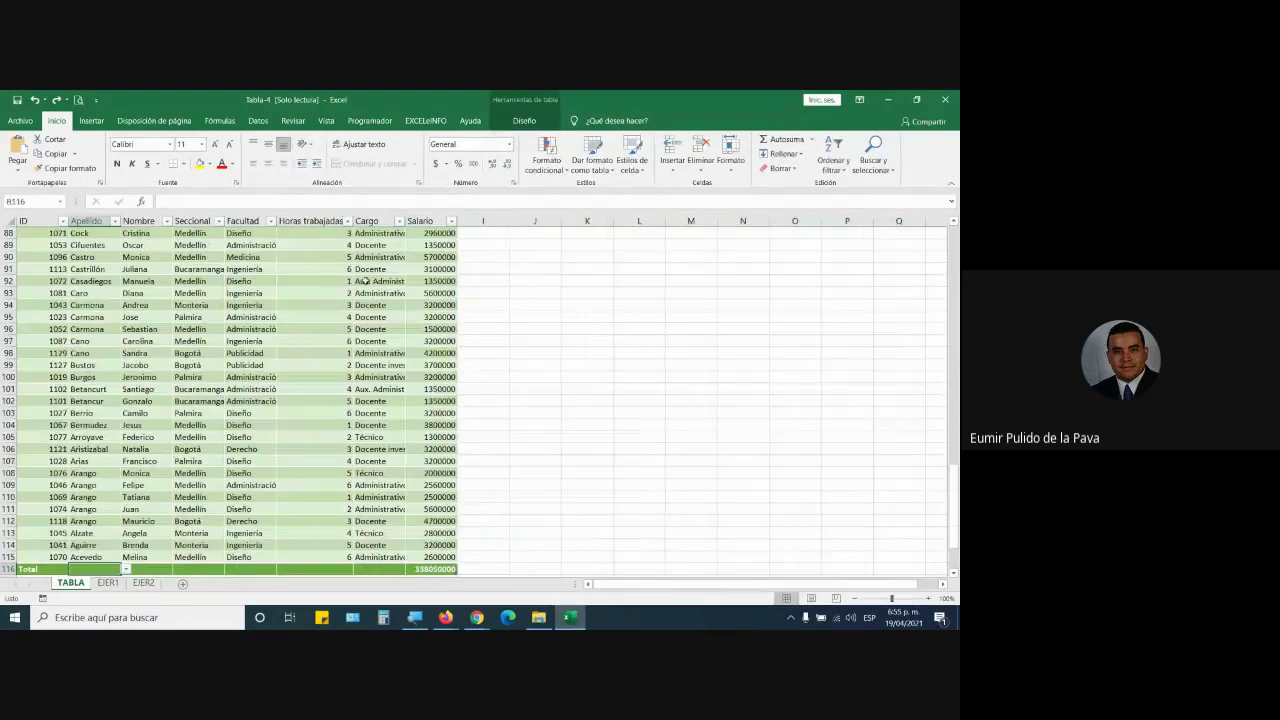
pyautogui.click(432, 569)
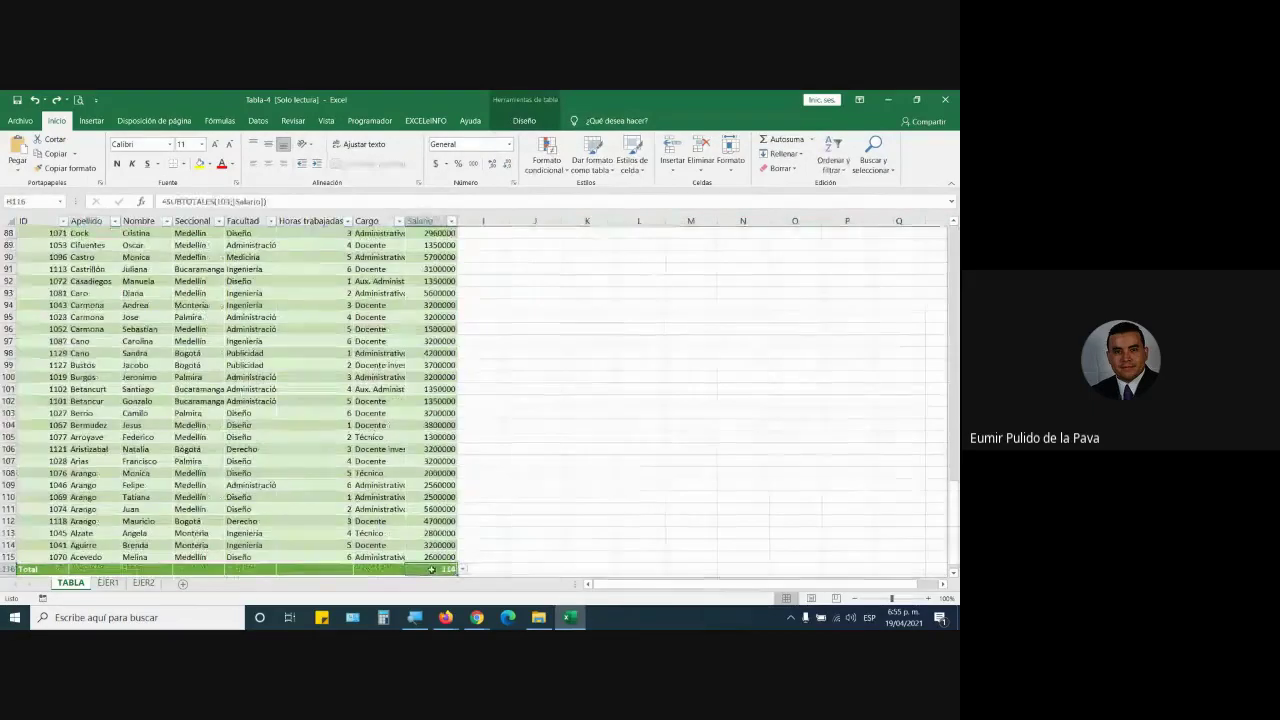
pyautogui.hotkey('ctrl', 'z')
pyautogui.hotkey('ctrl', 'z')
pyautogui.hotkey('ctrl', 'z')
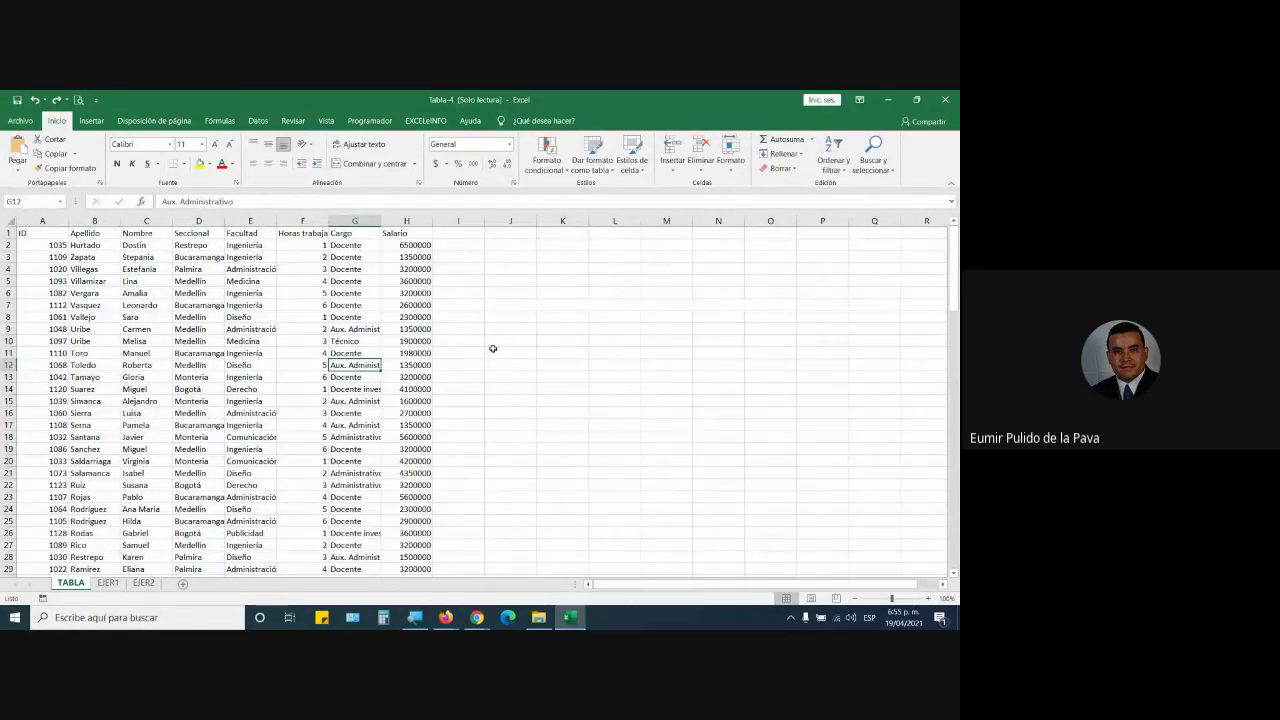
pyautogui.click(683, 415)
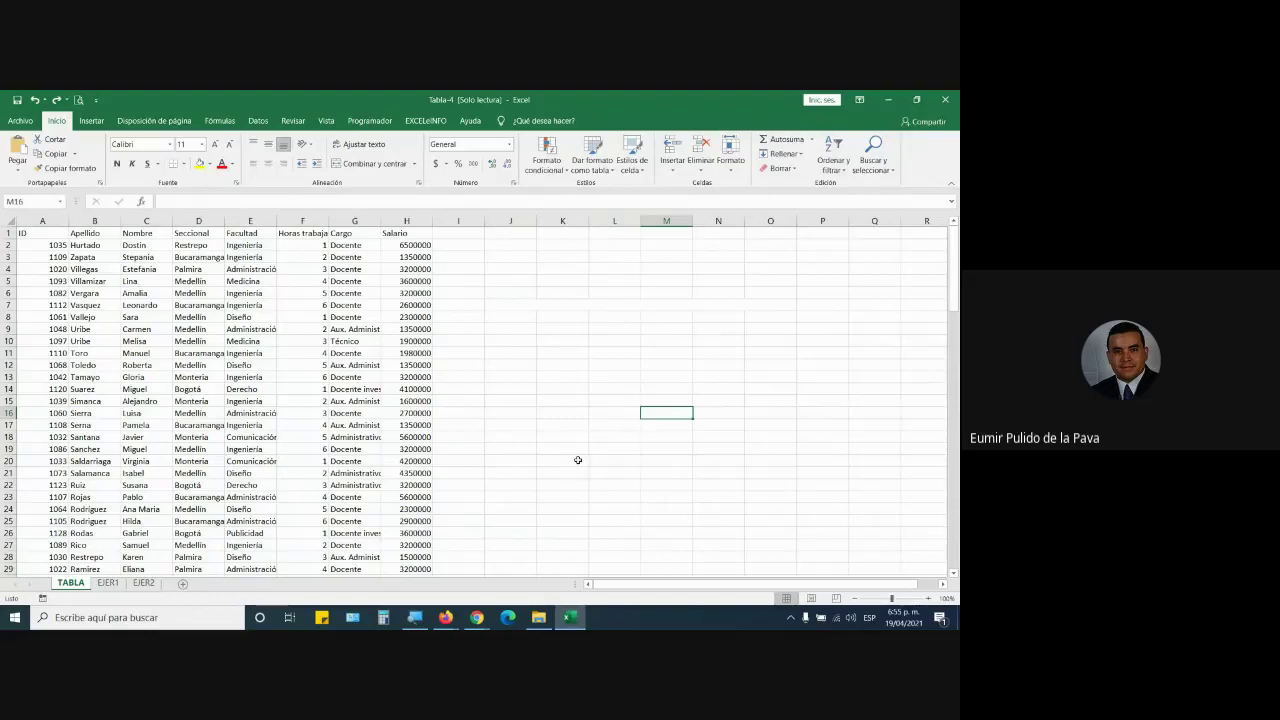
# Step: Convert the employee data range with its header row into a table in the default blue style
pyautogui.click(366, 424)
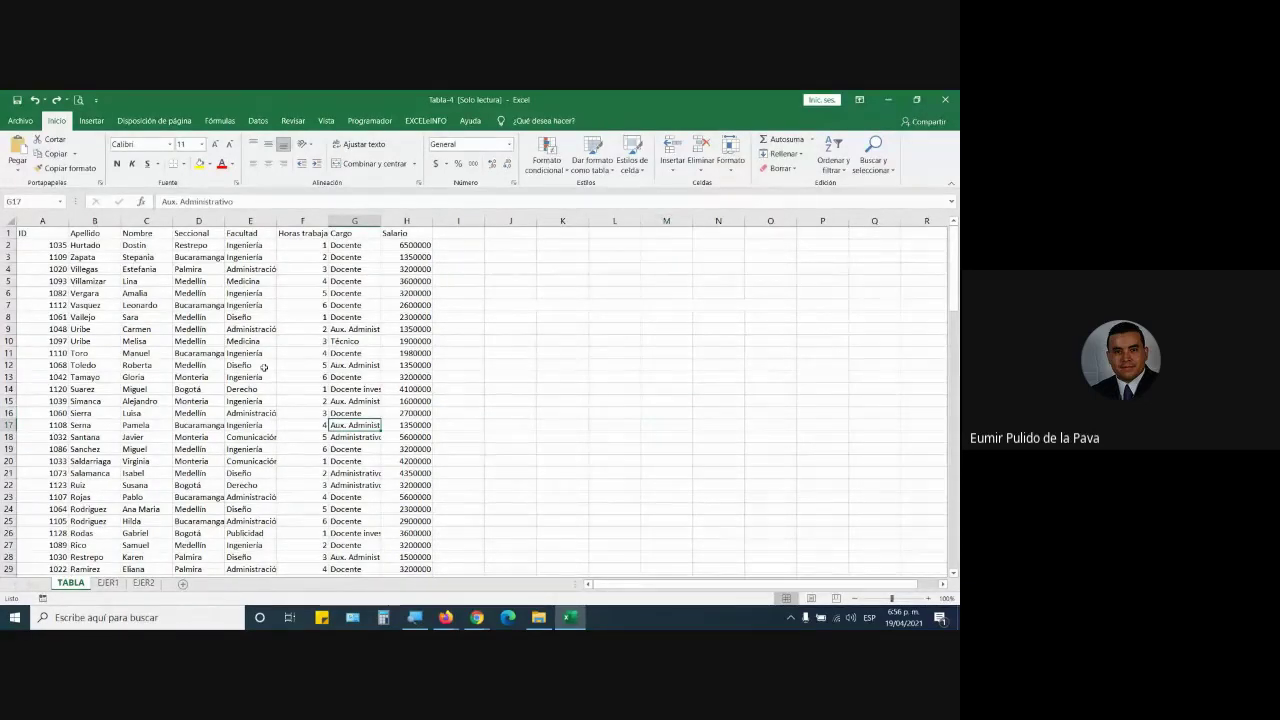
pyautogui.hotkey('ctrl', 't')
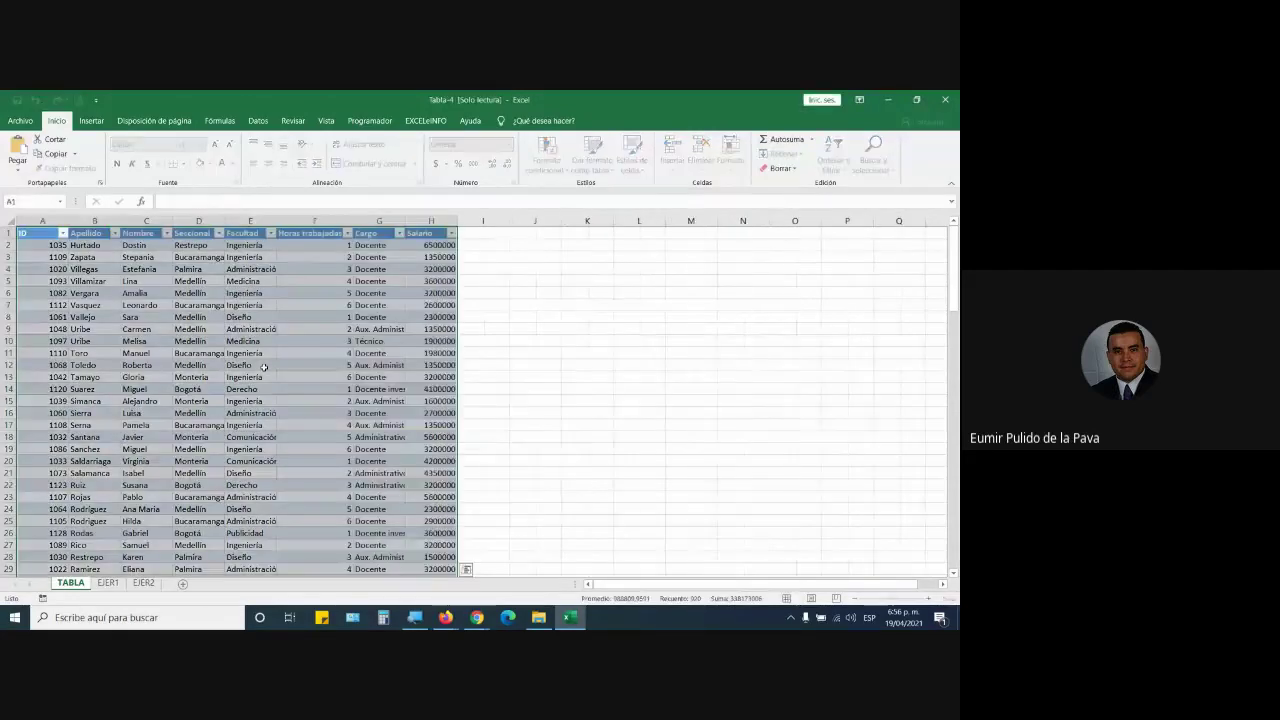
pyautogui.press('Return')
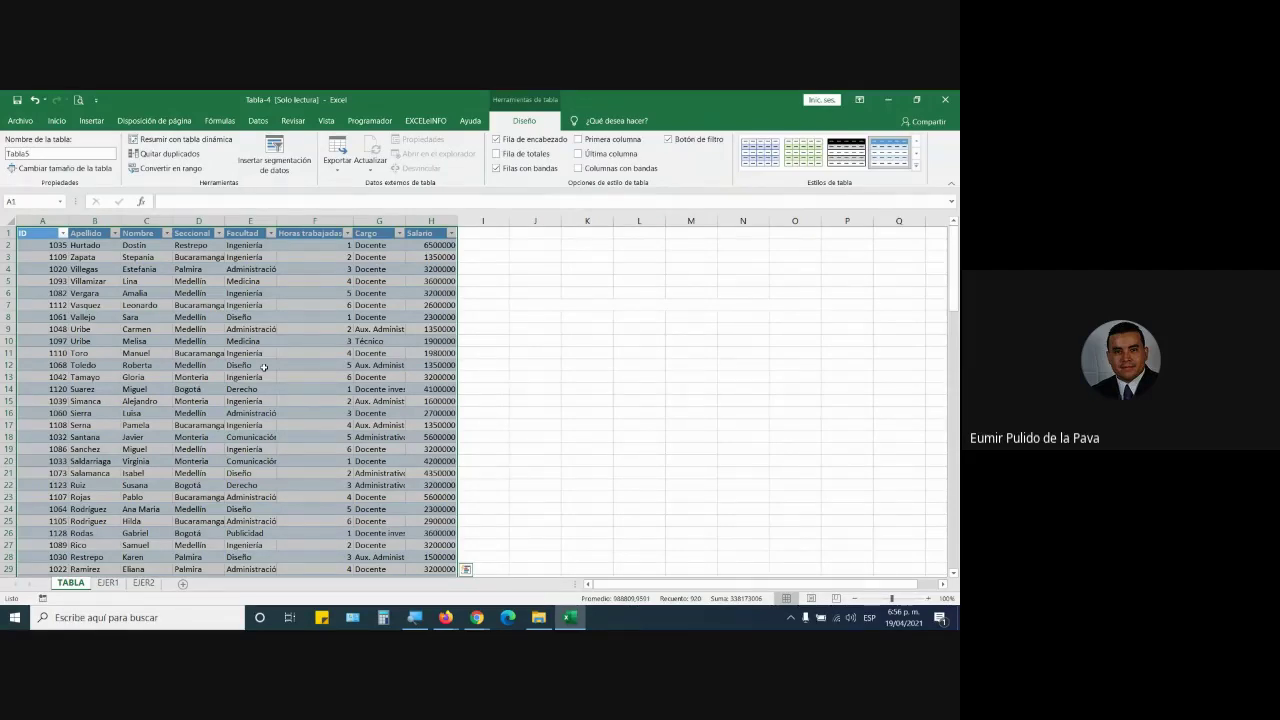
pyautogui.moveTo(264, 367); pyautogui.dragTo(44, 235)
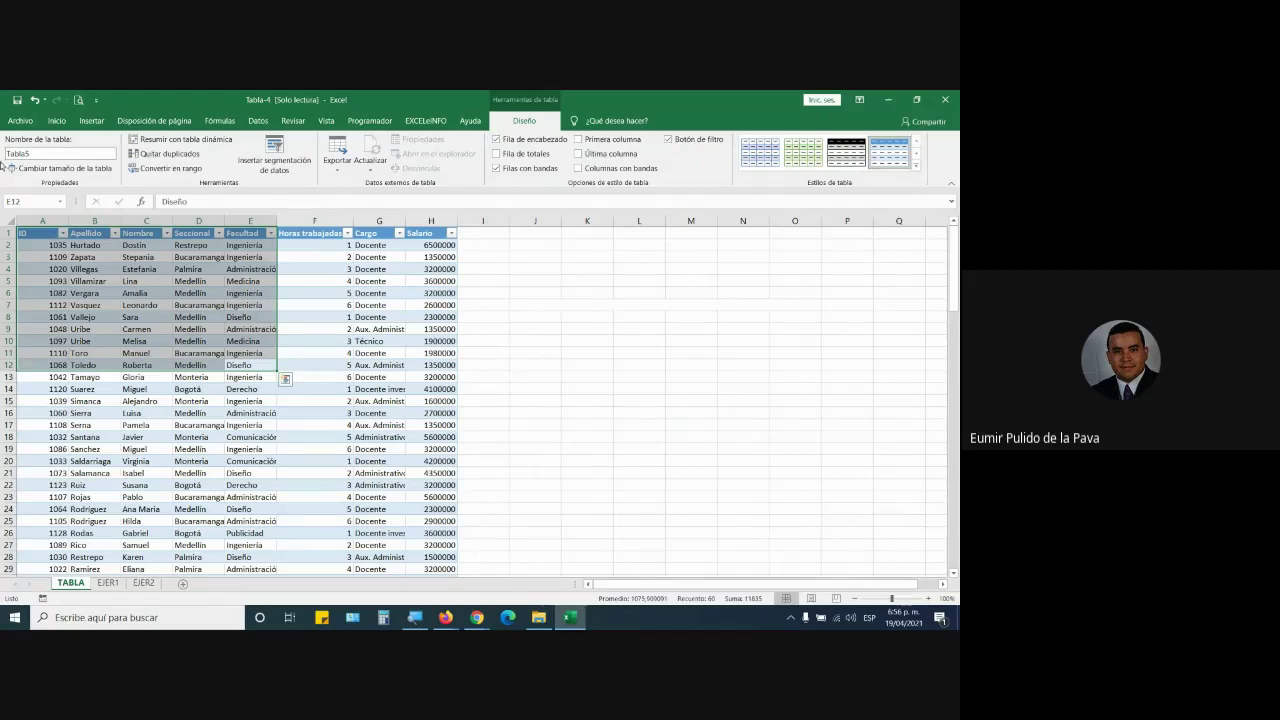
pyautogui.click(309, 364)
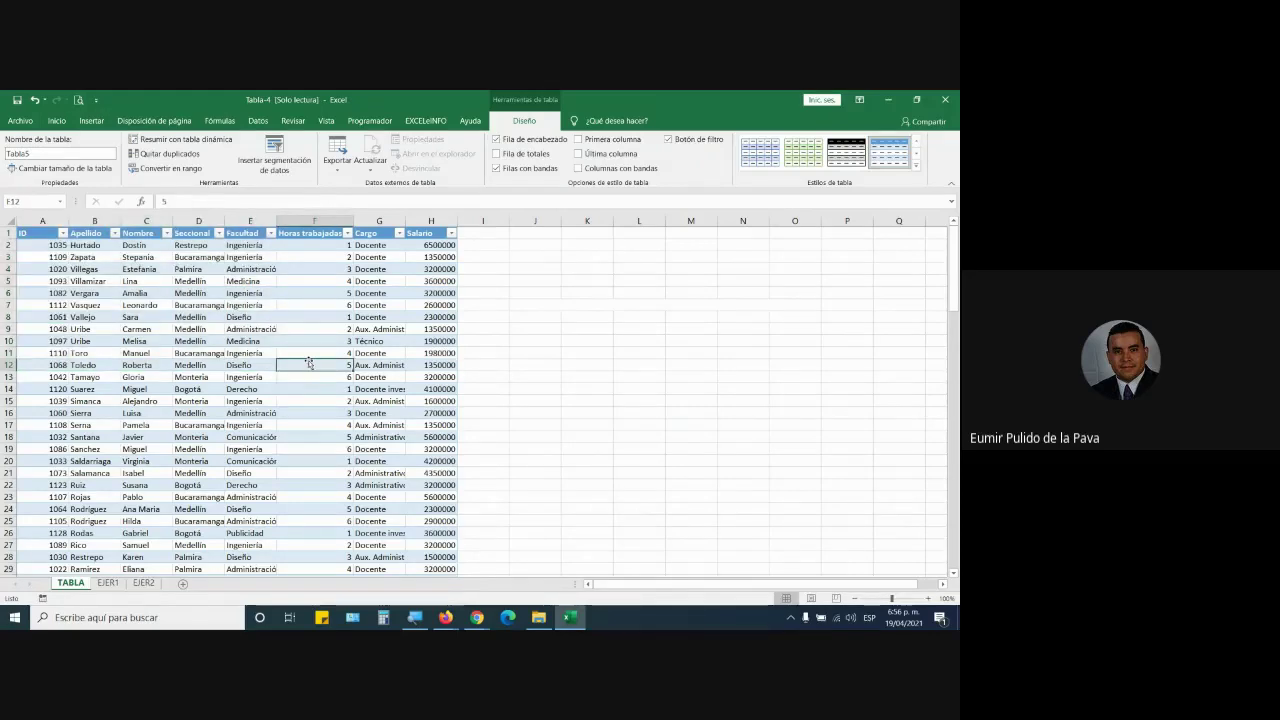
# Step: Insert a default Salario chart from the whole table beside the data and delete it
pyautogui.hotkey('ctrl', 'a')
pyautogui.hotkey('alt', 'F1')
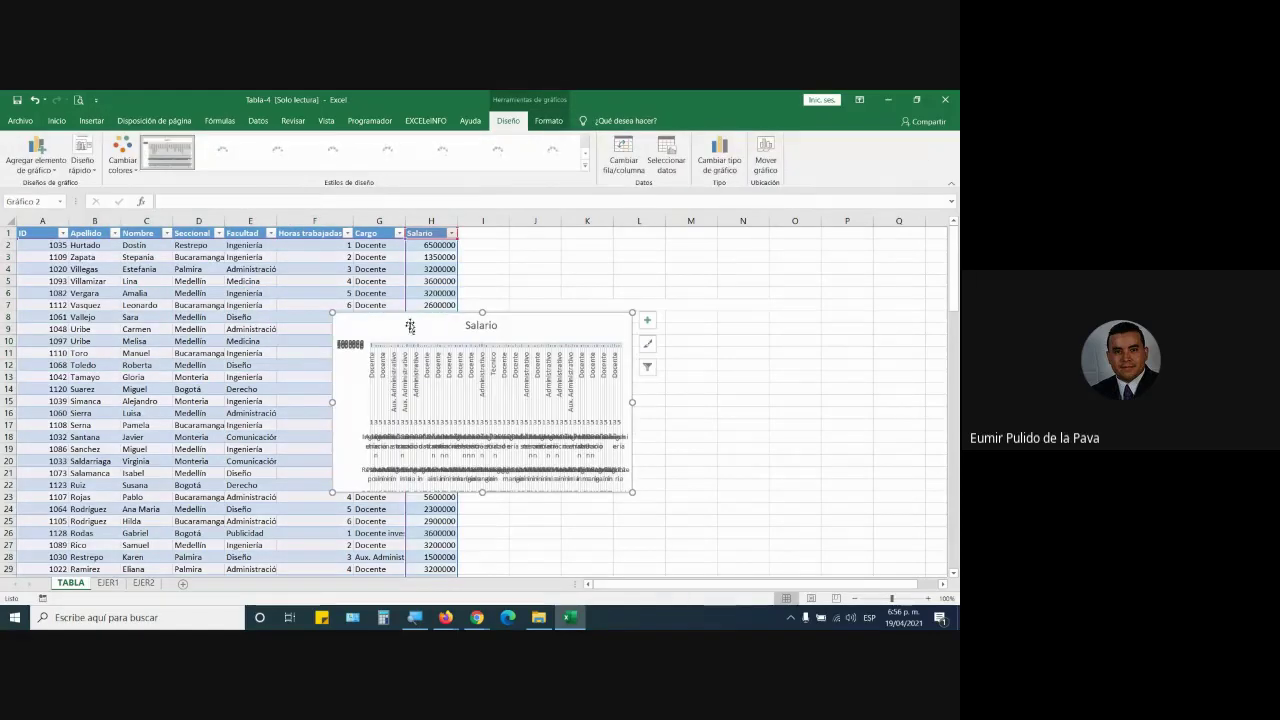
pyautogui.moveTo(410, 326); pyautogui.dragTo(674, 314)
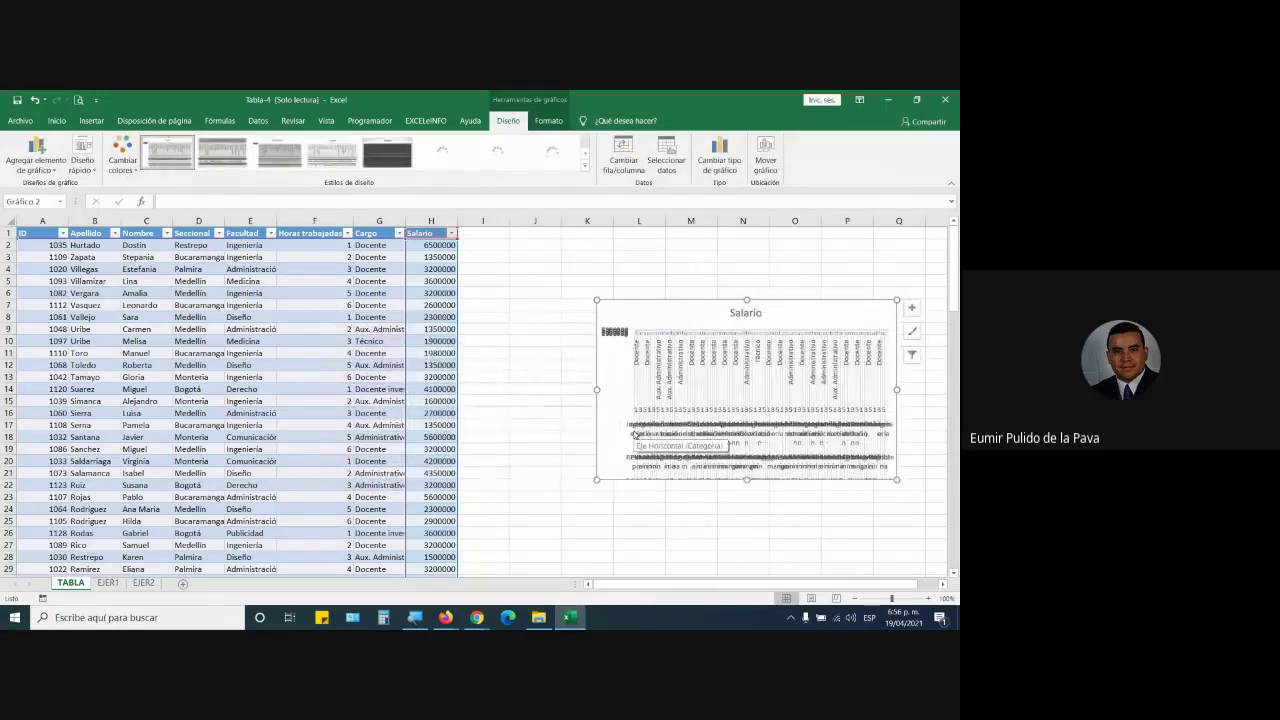
pyautogui.press('Delete')
pyautogui.click(298, 415)
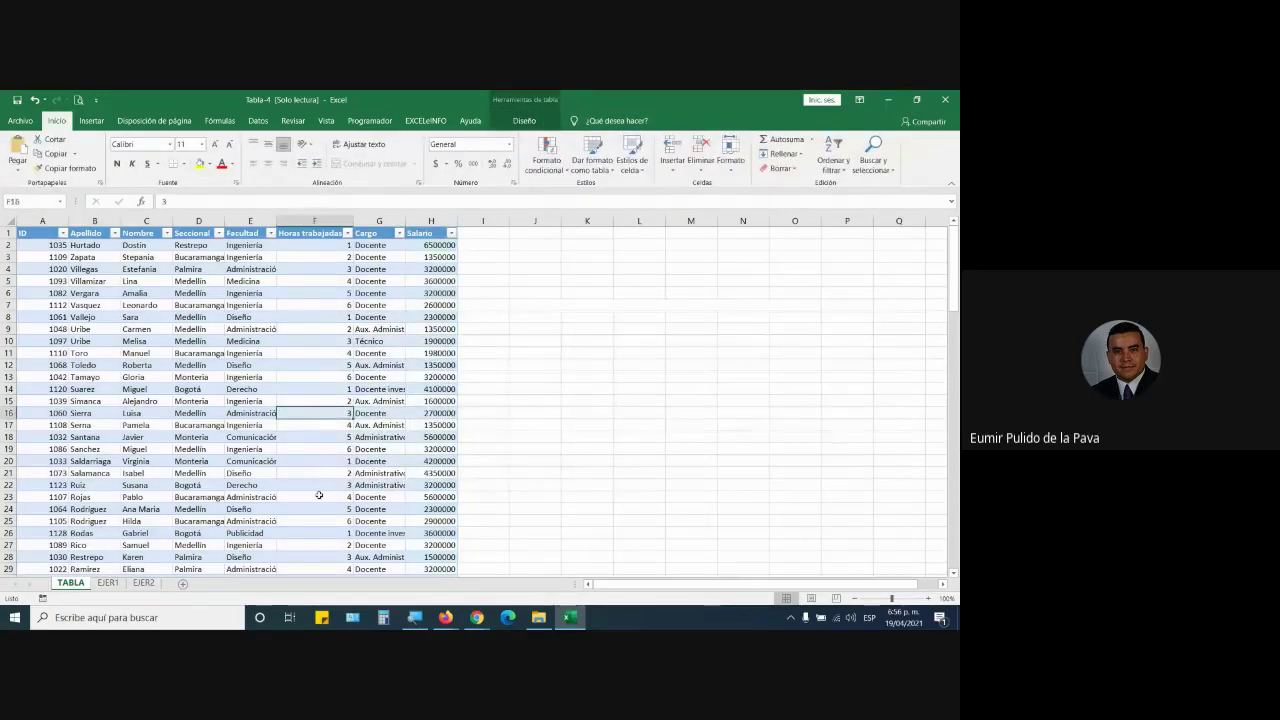
# Step: Add a total row to the table and set its Apellido and Nombre cells to Recuento
pyautogui.click(531, 105)
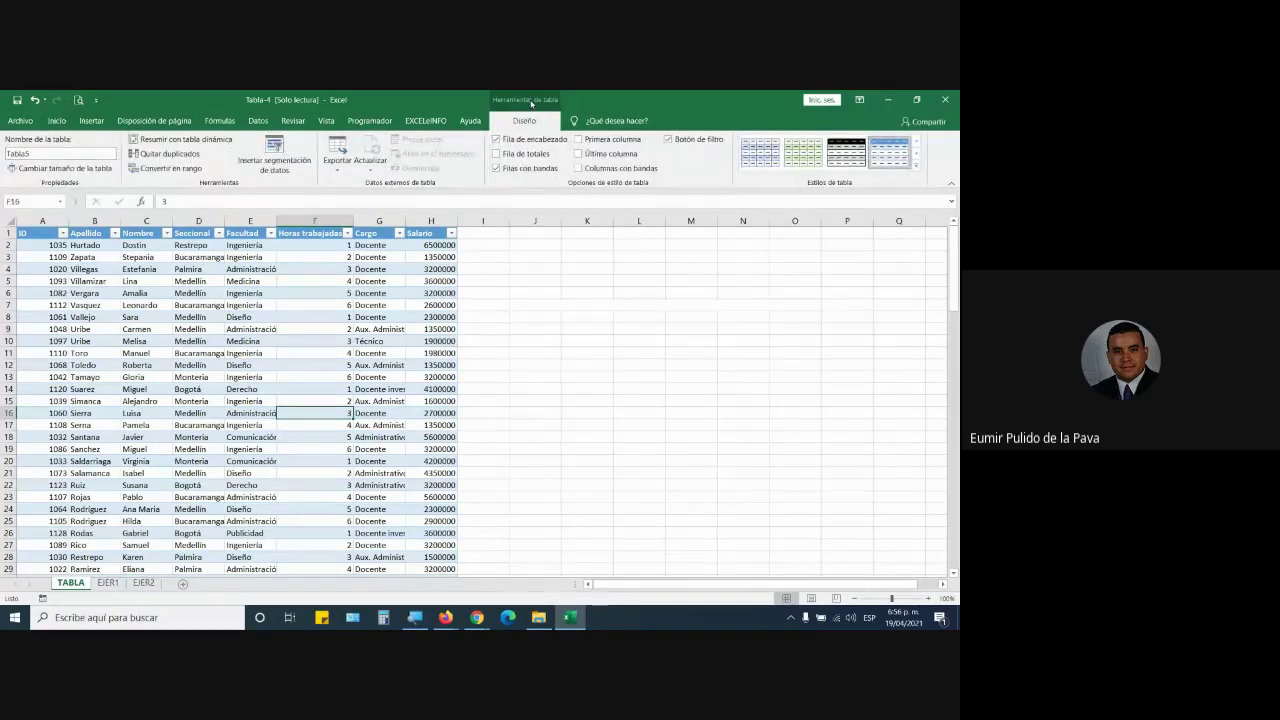
pyautogui.click(497, 154)
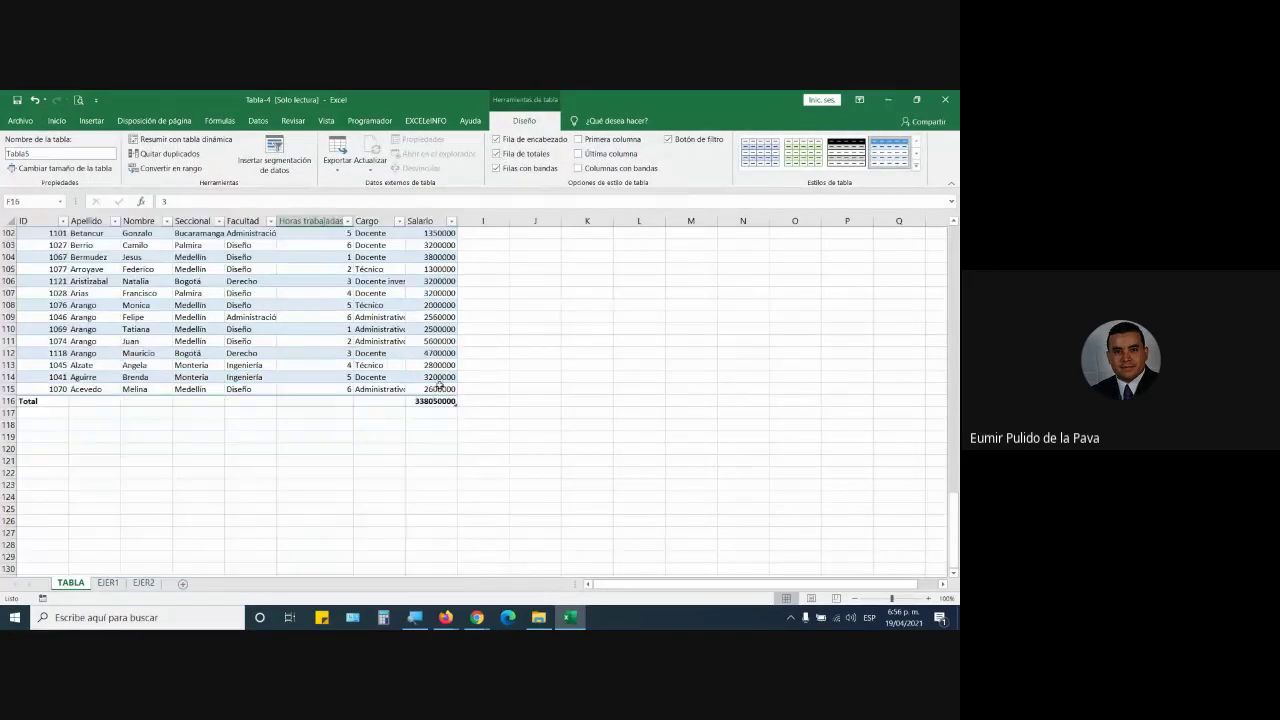
pyautogui.click(87, 401)
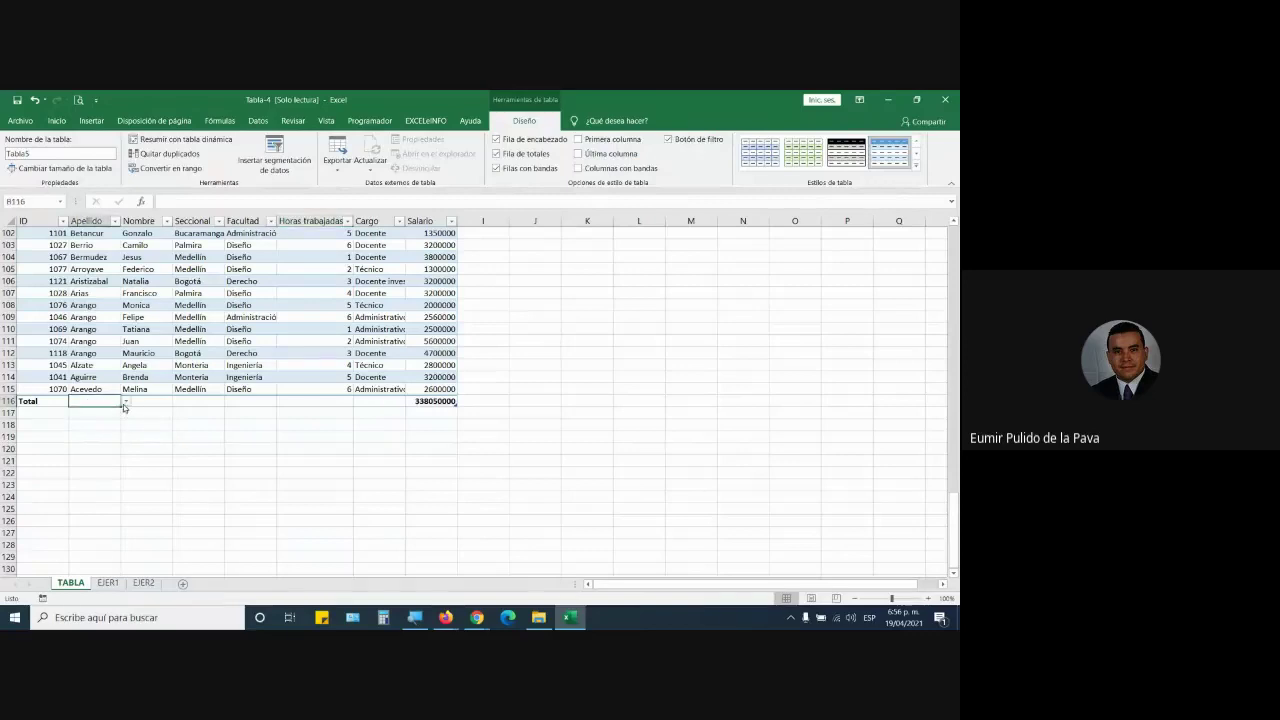
pyautogui.click(126, 401)
pyautogui.click(90, 436)
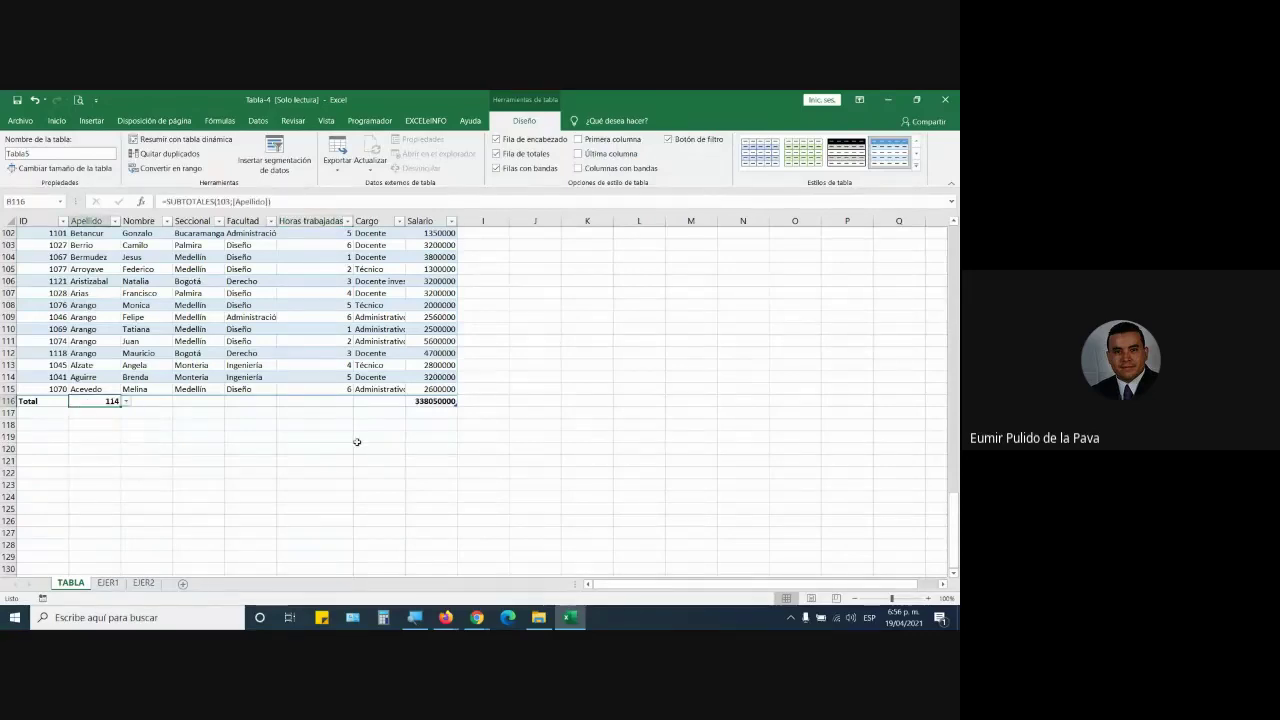
pyautogui.click(170, 402)
pyautogui.click(178, 402)
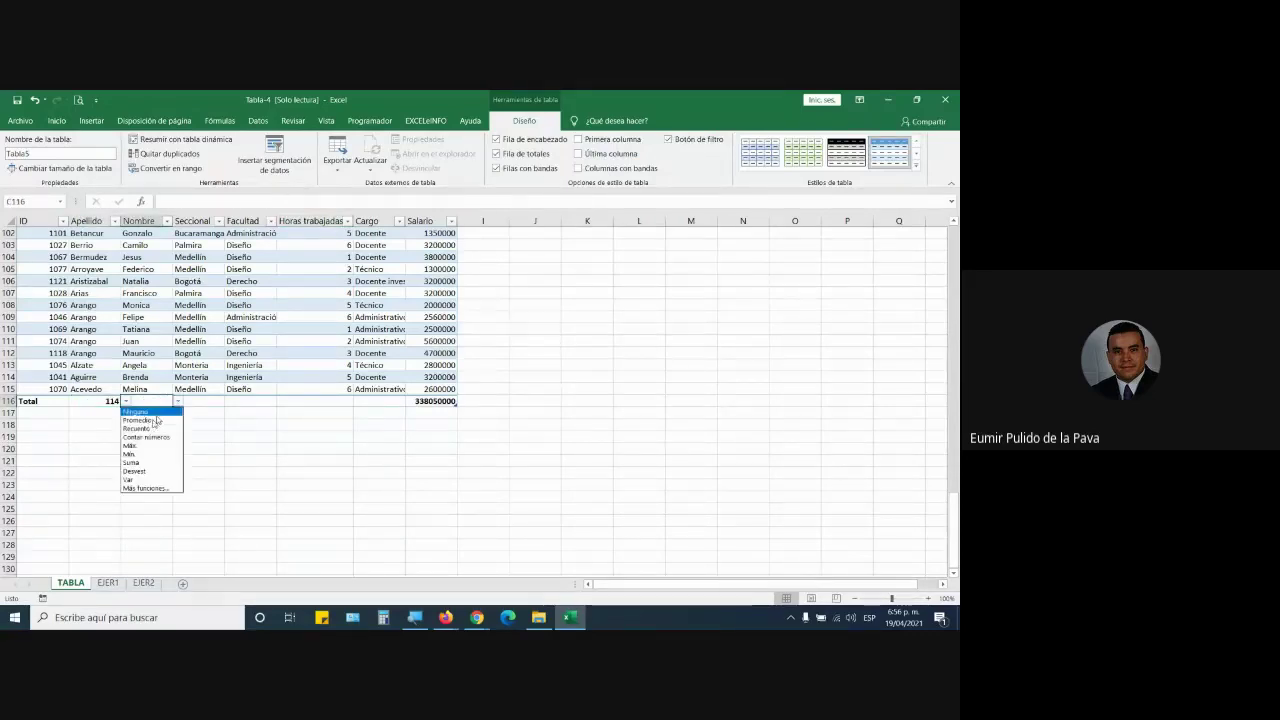
pyautogui.click(150, 436)
# Step: Set the total row's Horas trabajadas cell to Suma
pyautogui.click(209, 405)
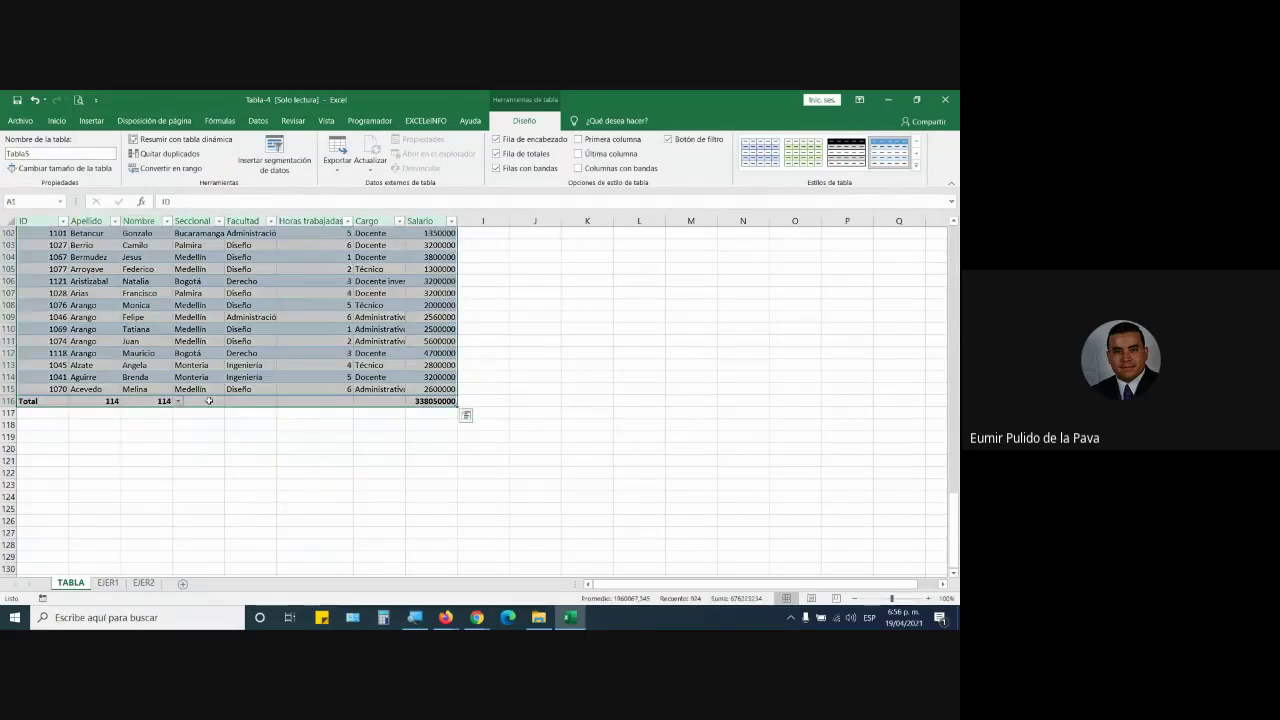
pyautogui.click(229, 401)
pyautogui.click(323, 403)
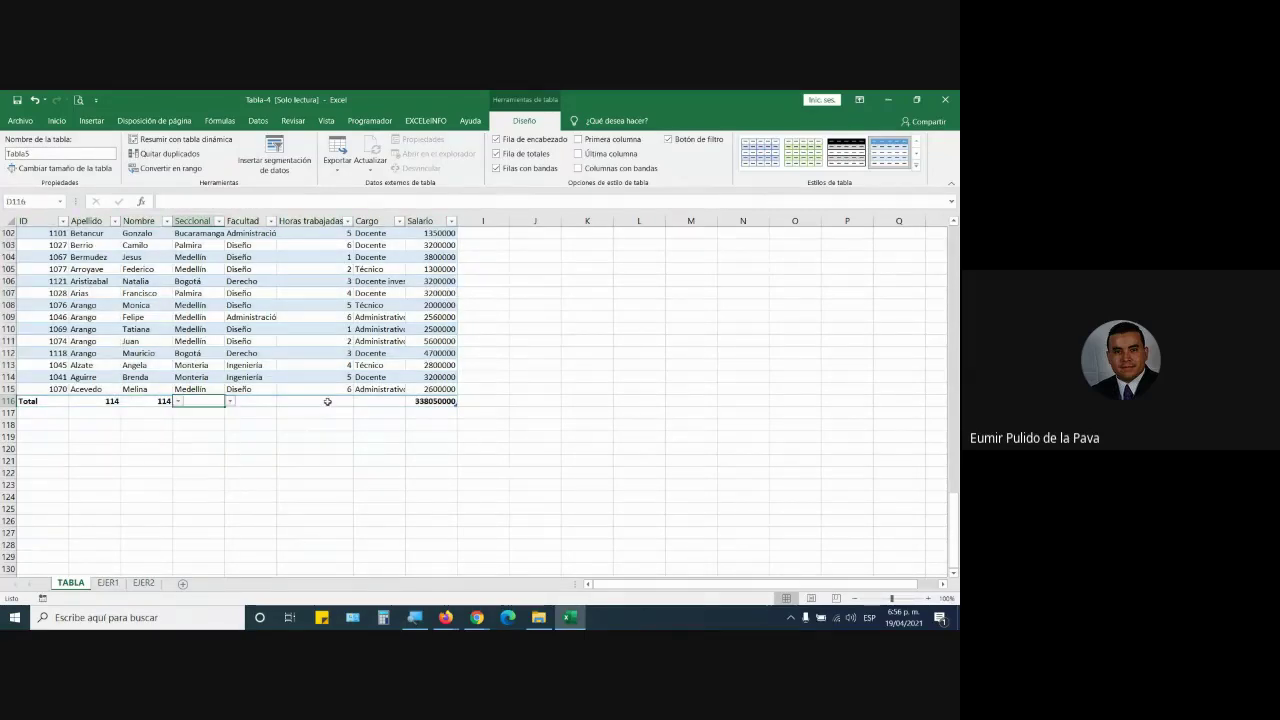
pyautogui.click(327, 401)
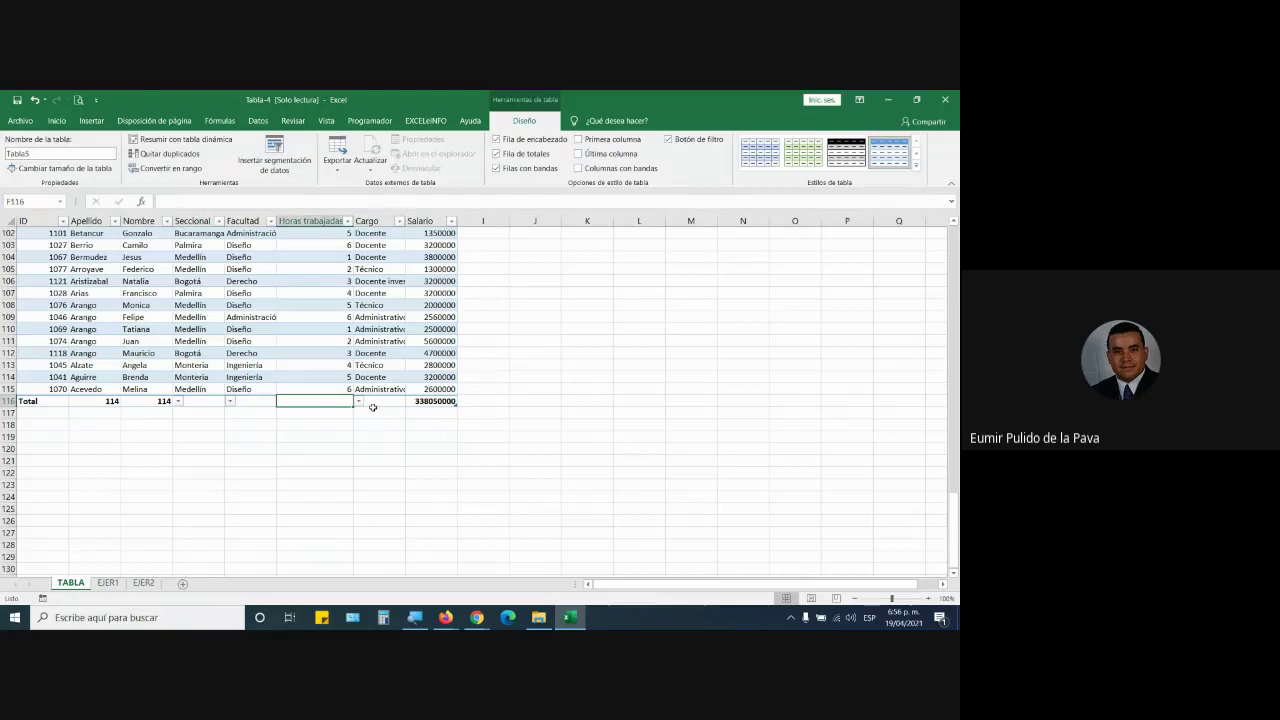
pyautogui.click(359, 402)
pyautogui.click(300, 462)
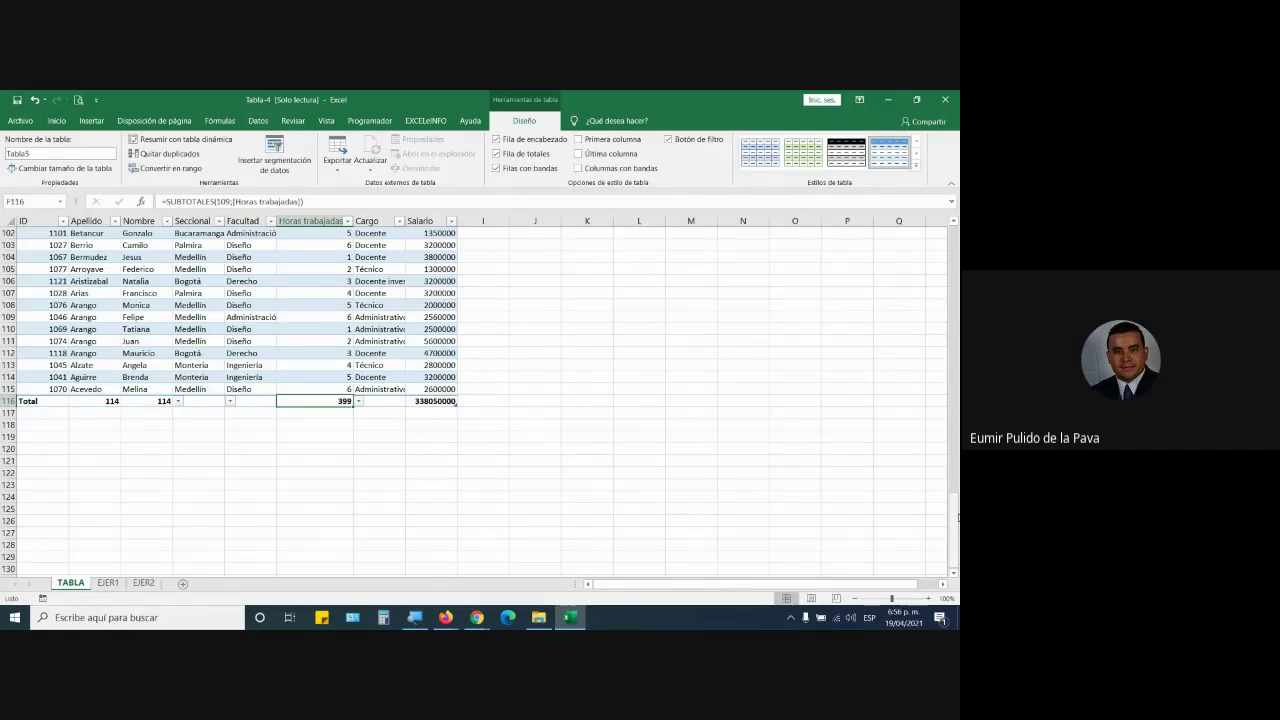
pyautogui.moveTo(954, 525); pyautogui.dragTo(954, 260)
pyautogui.click(371, 232)
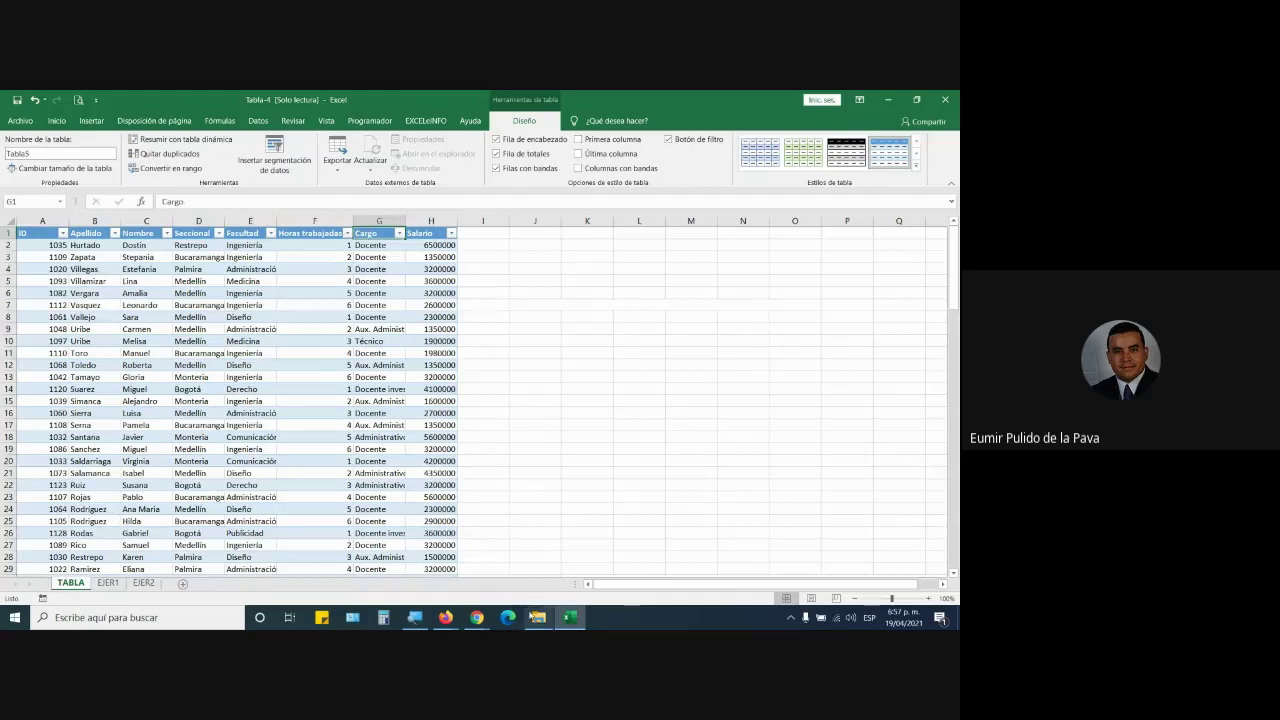
pyautogui.moveTo(477, 617)
pyautogui.click(432, 571)
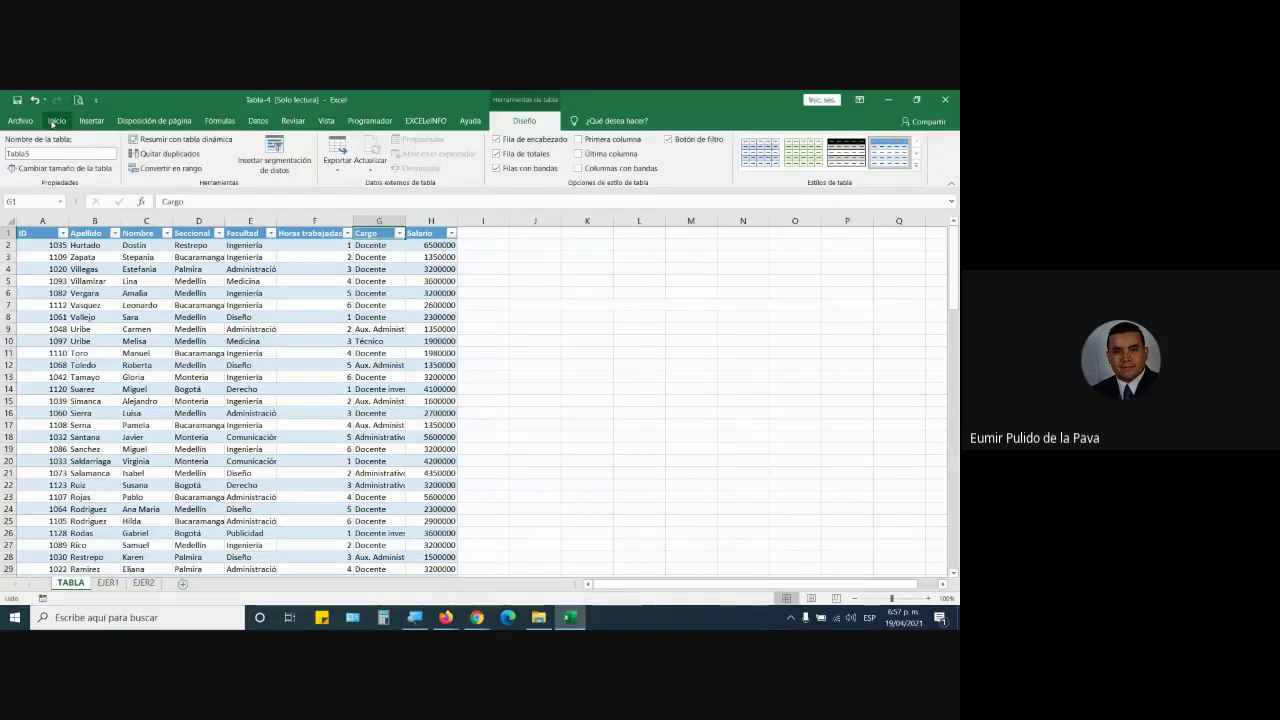
pyautogui.click(55, 121)
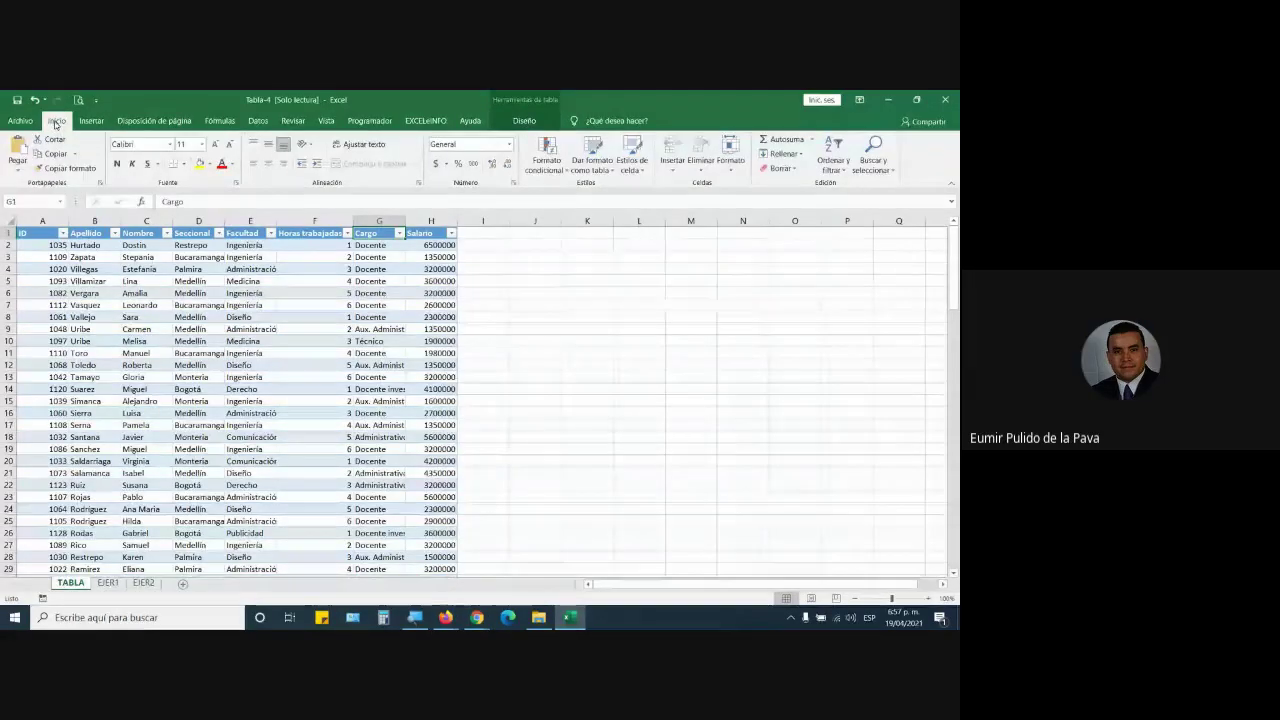
pyautogui.click(93, 122)
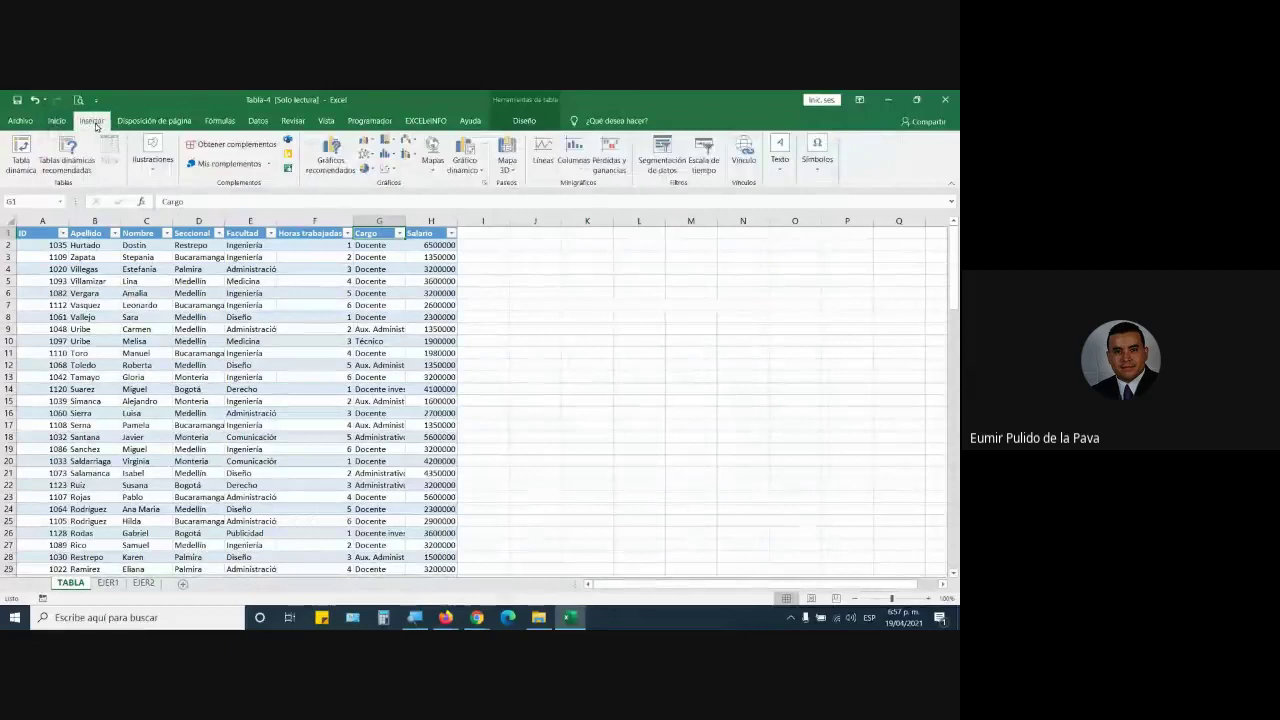
# Step: Undo all the table edits on the TABLA sheet back to the plain, unformatted employee data range
pyautogui.click(270, 378)
pyautogui.hotkey('ctrl', 'z')
pyautogui.hotkey('ctrl', 'z')
pyautogui.hotkey('ctrl', 'z')
pyautogui.hotkey('ctrl', 'z')
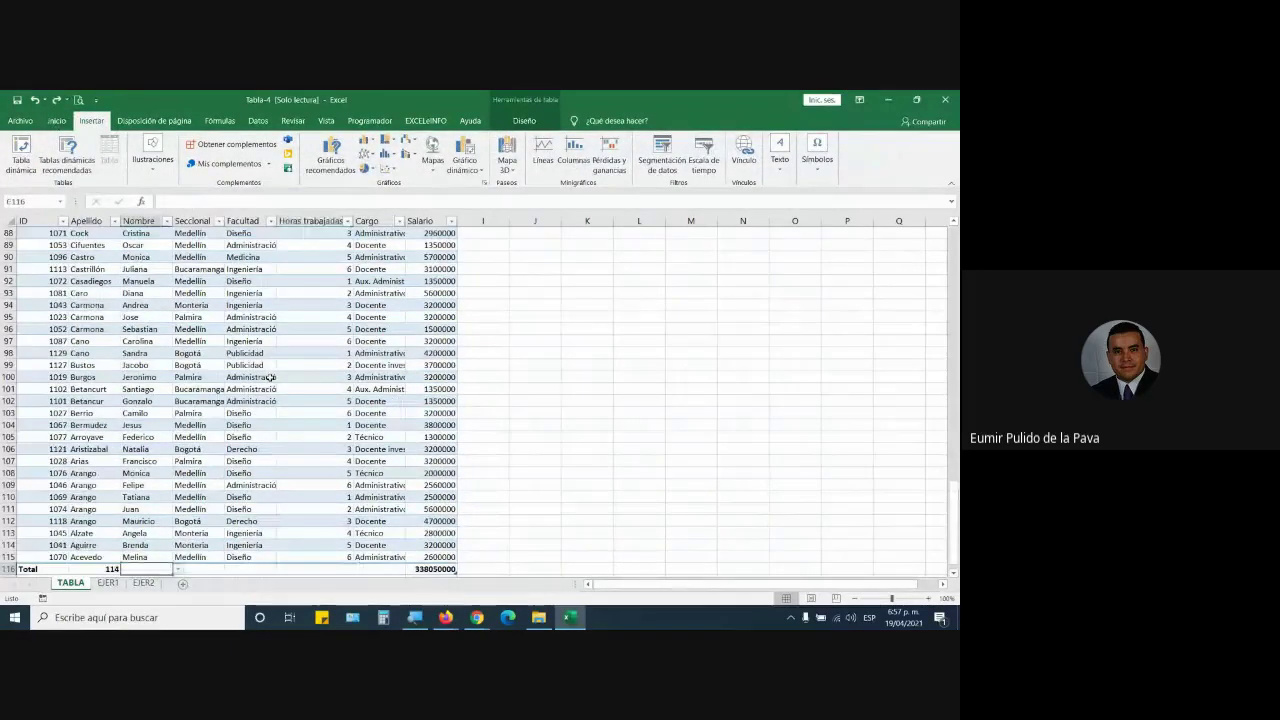
pyautogui.hotkey('ctrl', 'z')
pyautogui.hotkey('ctrl', 'z')
pyautogui.hotkey('ctrl', 'z')
pyautogui.hotkey('ctrl', 'z')
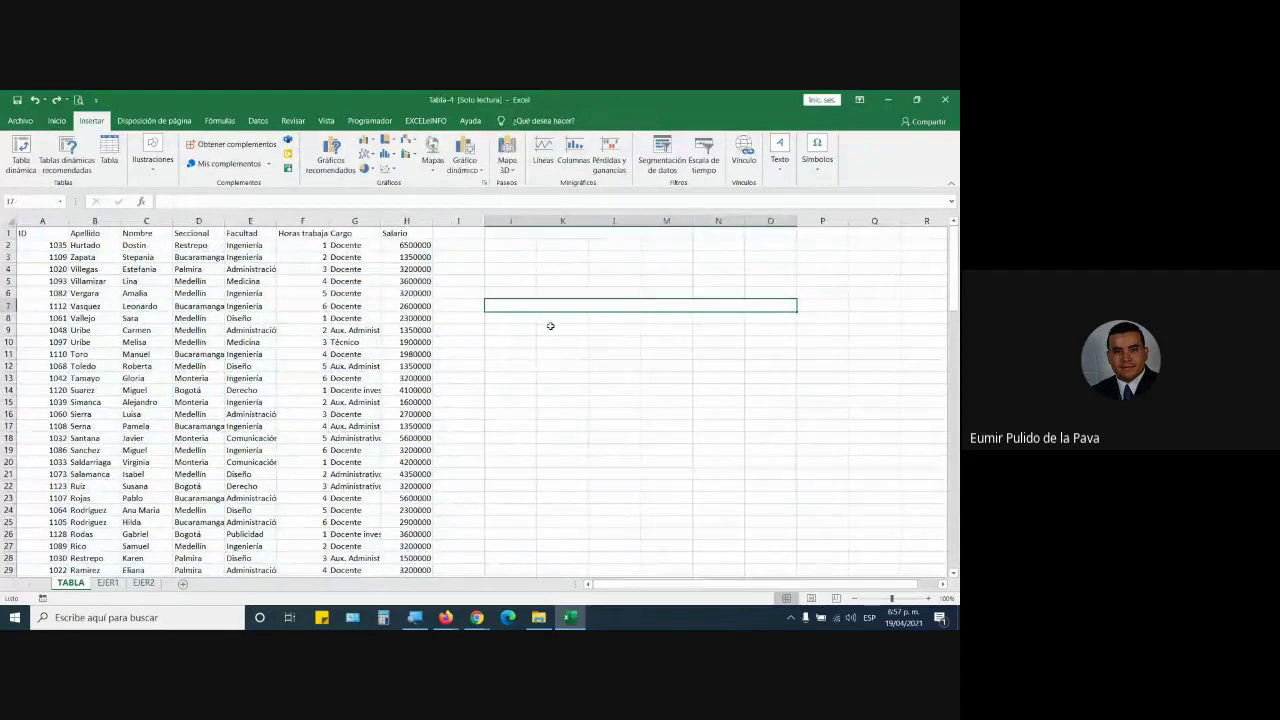
pyautogui.click(56, 120)
pyautogui.click(269, 306)
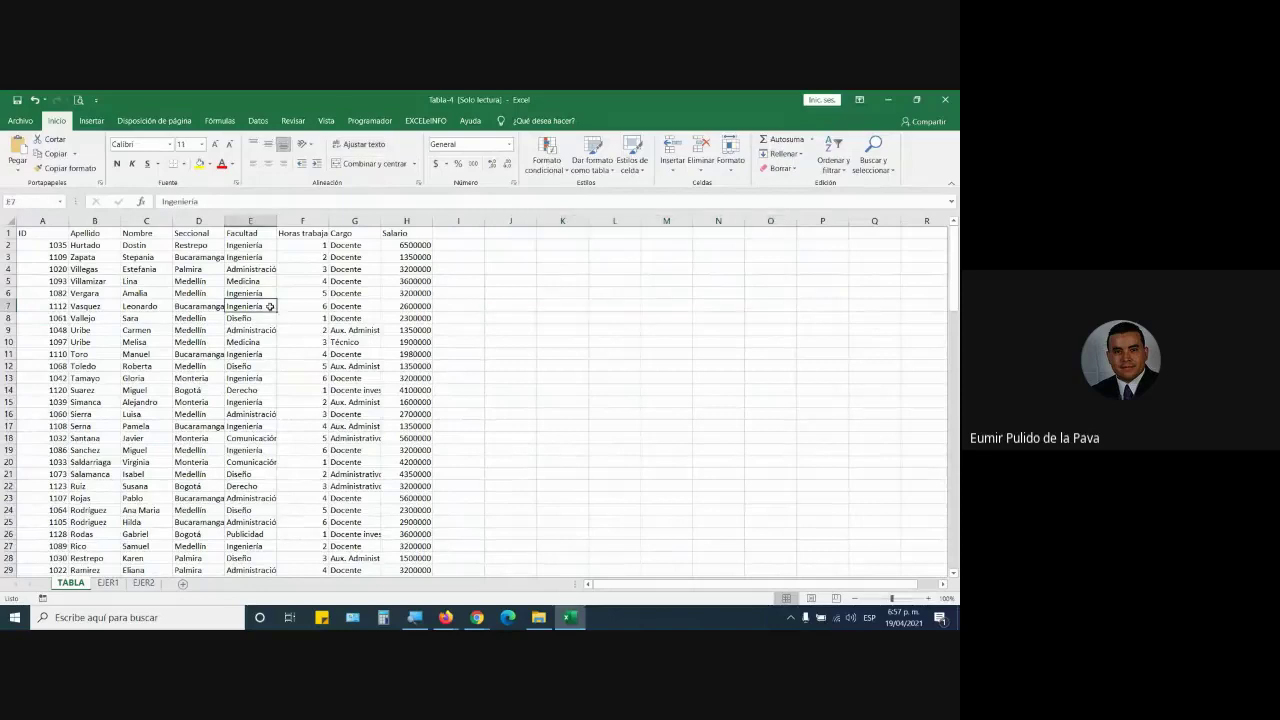
pyautogui.click(265, 342)
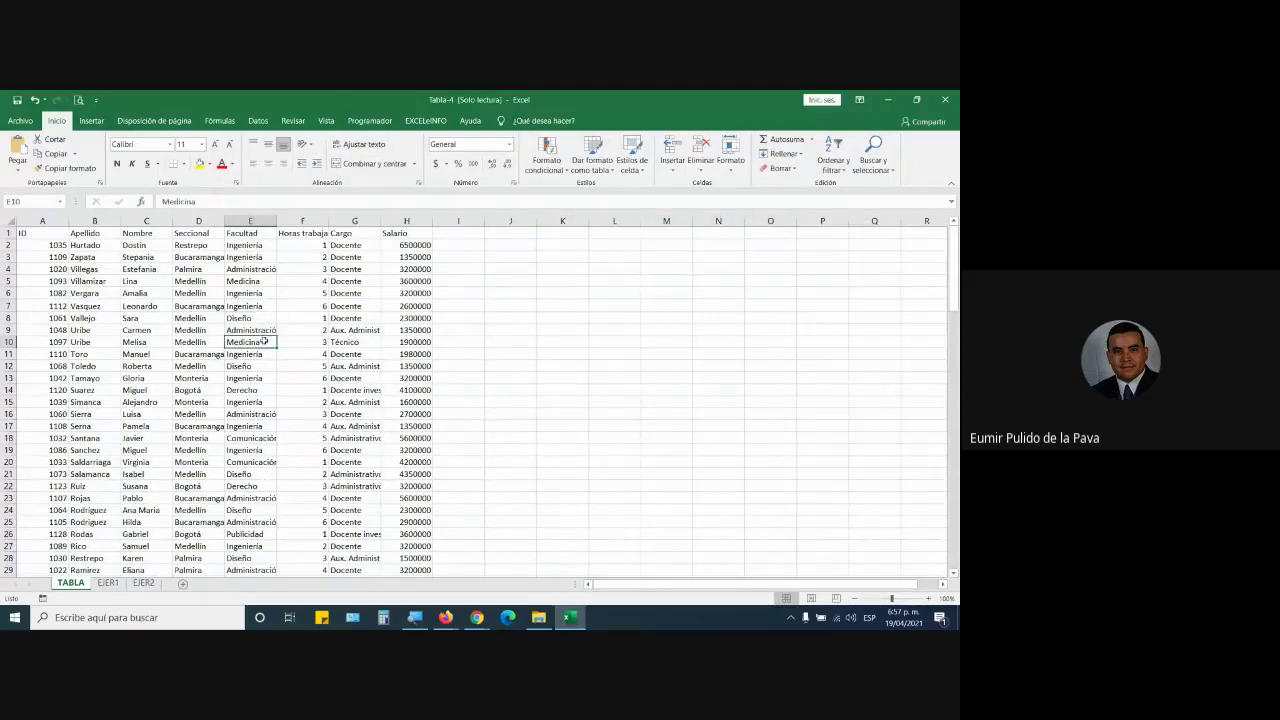
pyautogui.click(91, 120)
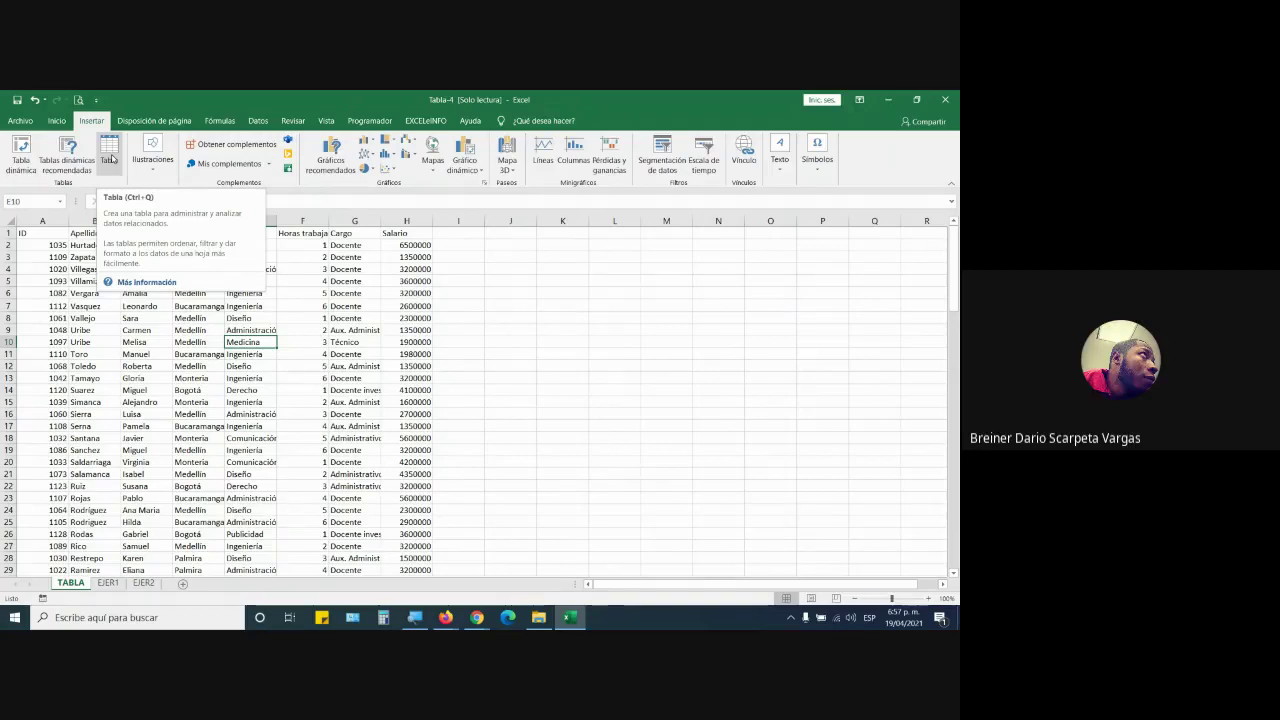
pyautogui.click(504, 322)
pyautogui.click(354, 293)
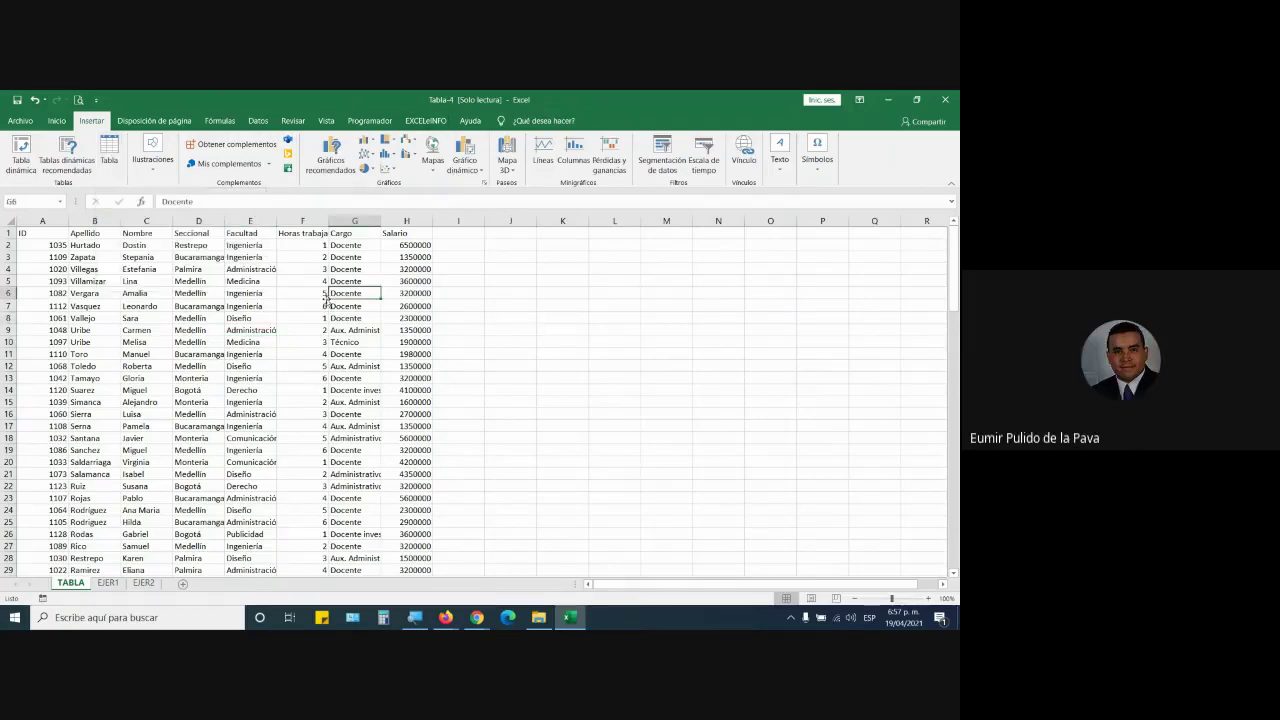
# Step: Switch to the Google Meet window and review the times that participants posted in the chat
pyautogui.moveTo(477, 617)
pyautogui.click(457, 580)
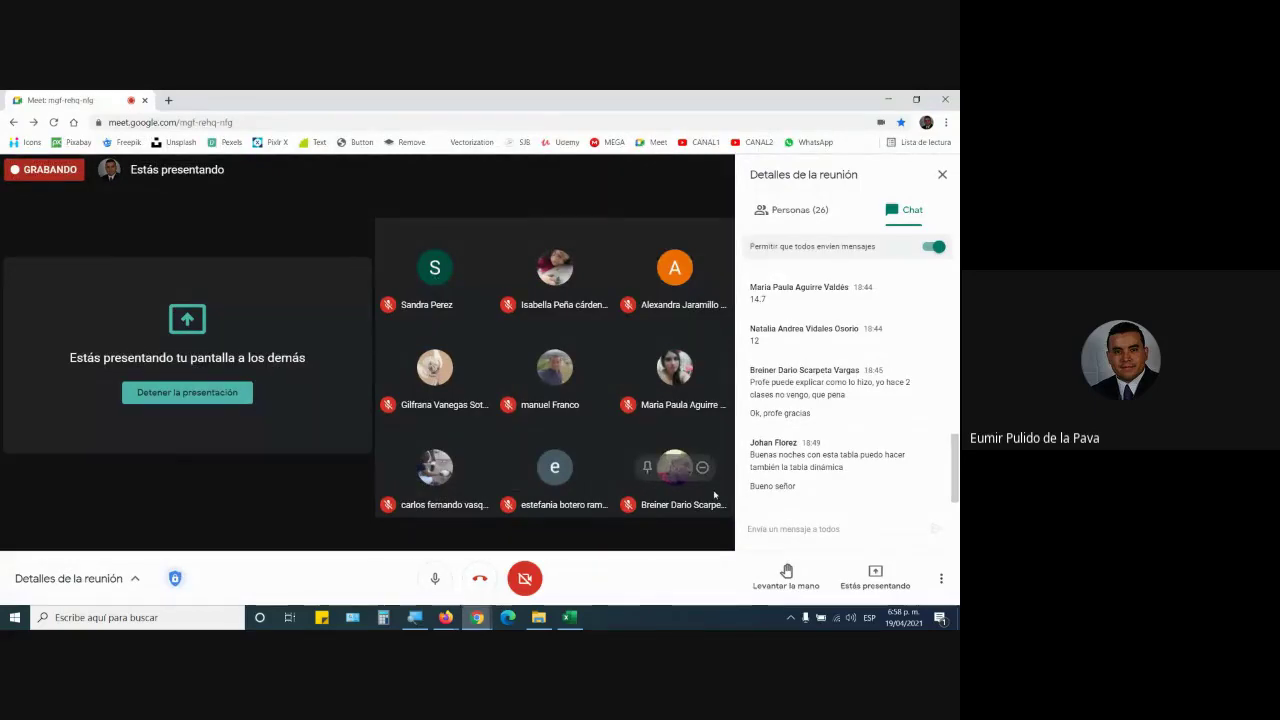
pyautogui.scroll(3, 786, 420)
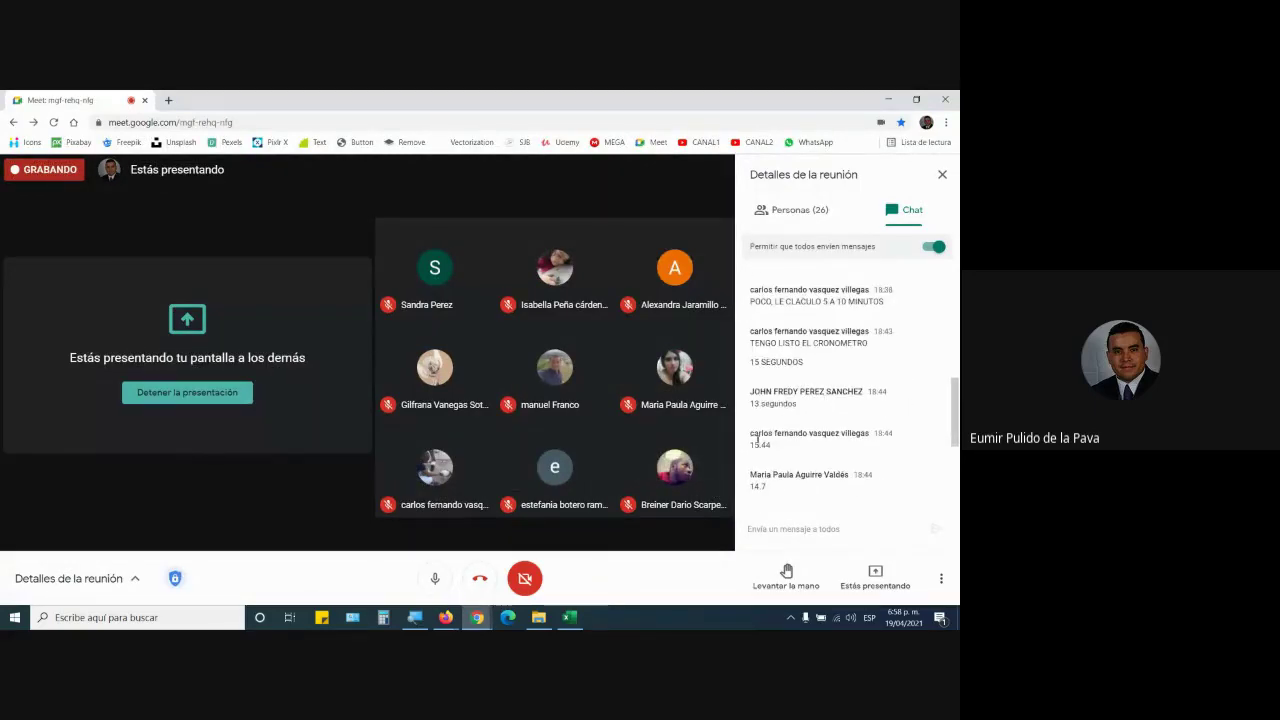
pyautogui.scroll(-3, 779, 448)
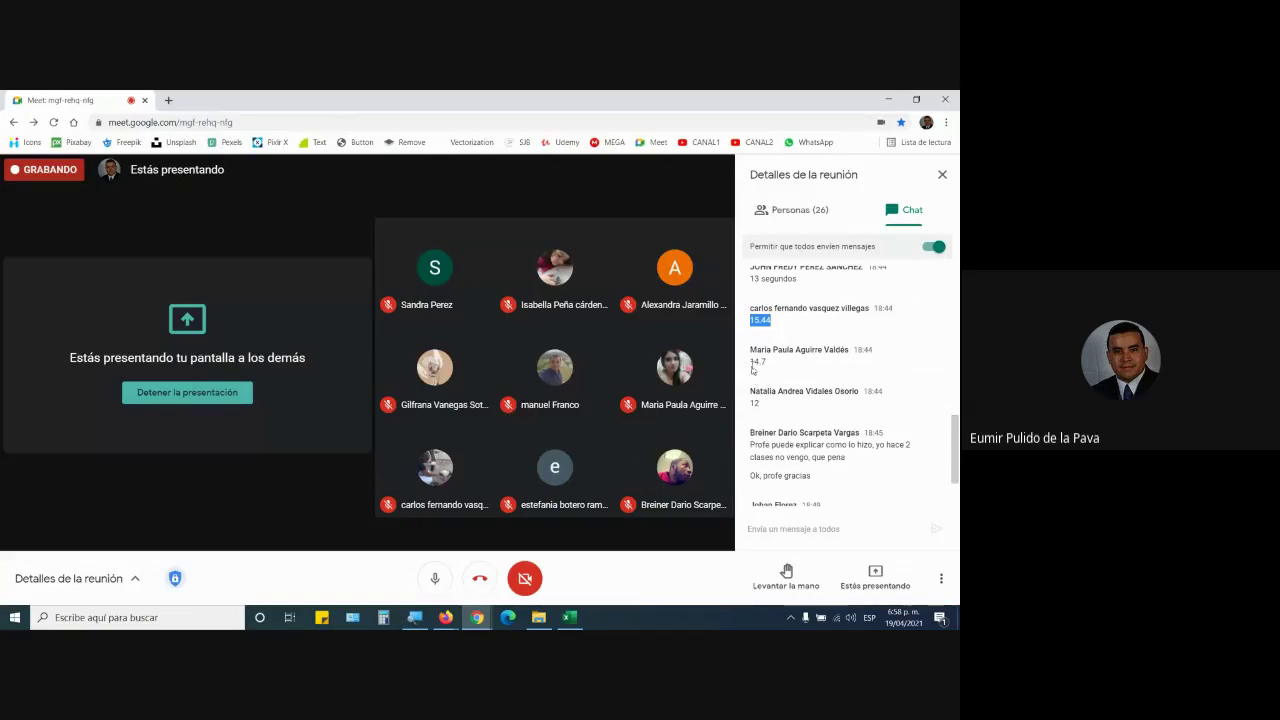
pyautogui.doubleClick(755, 403)
# Step: Switch back to Excel and open the EJER2 sheet after a brief look at EJER1
pyautogui.click(569, 618)
pyautogui.click(107, 583)
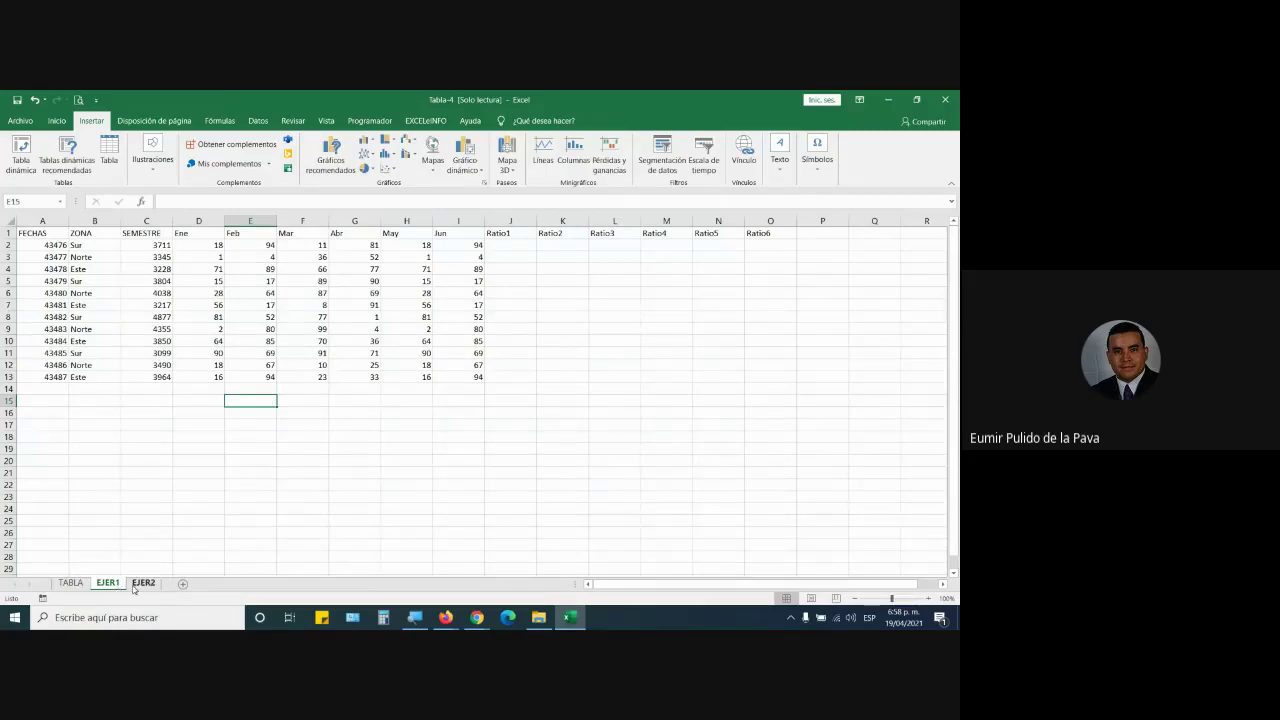
pyautogui.click(142, 583)
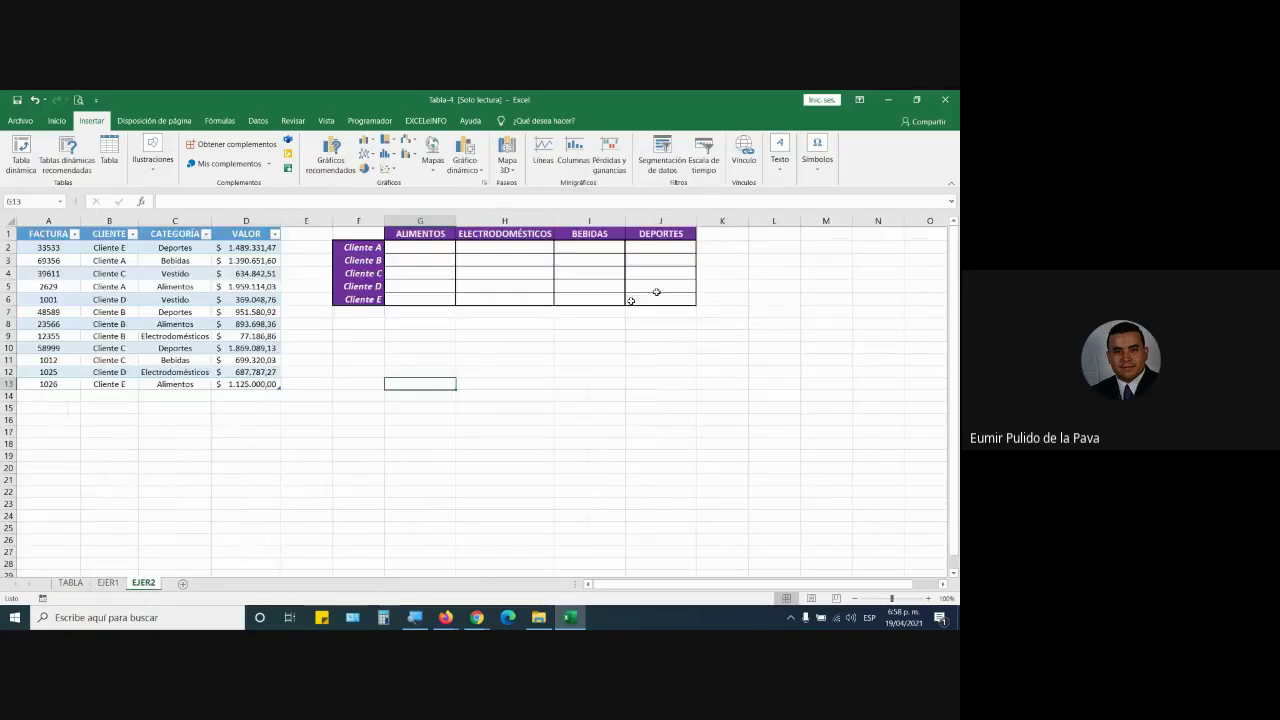
# Step: Widen the ALIMENTOS, ELECTRODOMÉSTICOS, BEBIDAS and DEPORTES columns of the purple client grid
pyautogui.moveTo(696, 221); pyautogui.dragTo(779, 221)
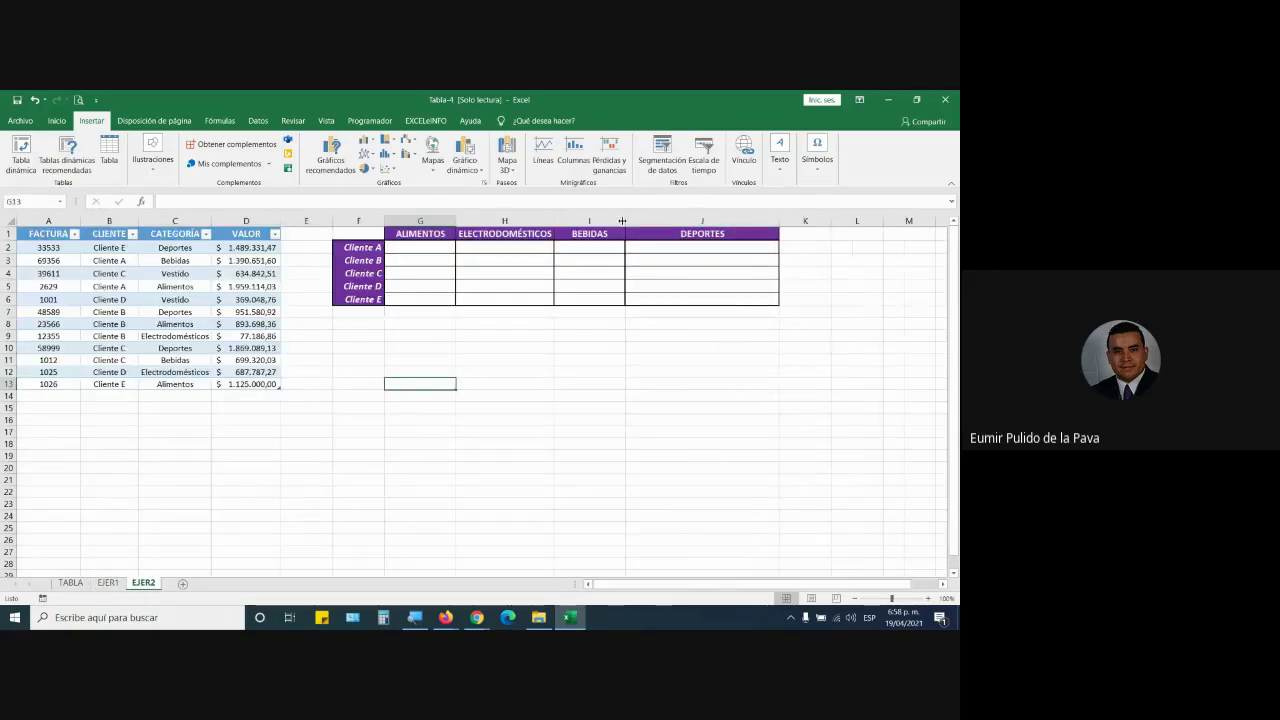
pyautogui.moveTo(622, 221); pyautogui.dragTo(683, 221)
pyautogui.moveTo(555, 221); pyautogui.dragTo(582, 221)
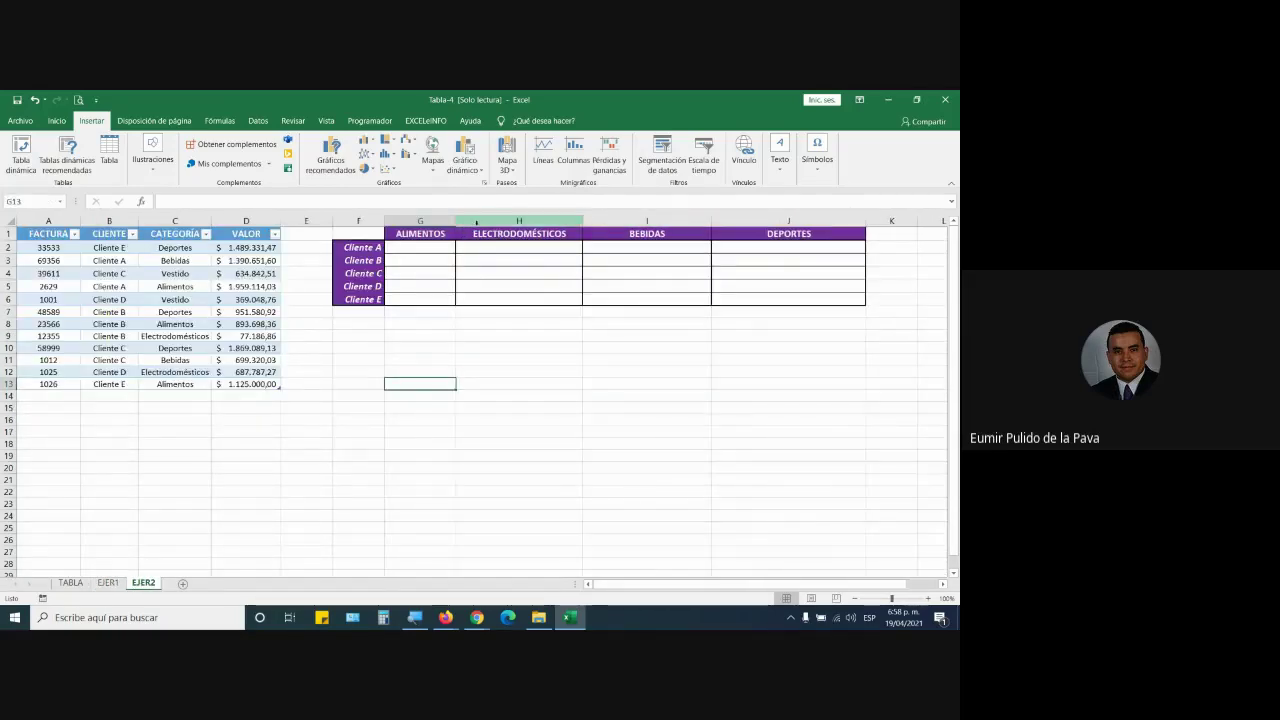
pyautogui.moveTo(455, 221); pyautogui.dragTo(471, 221)
# Step: Magnify the screen and compare whether table design tools are offered for the invoice data and for the purple client grid
pyautogui.click(202, 299)
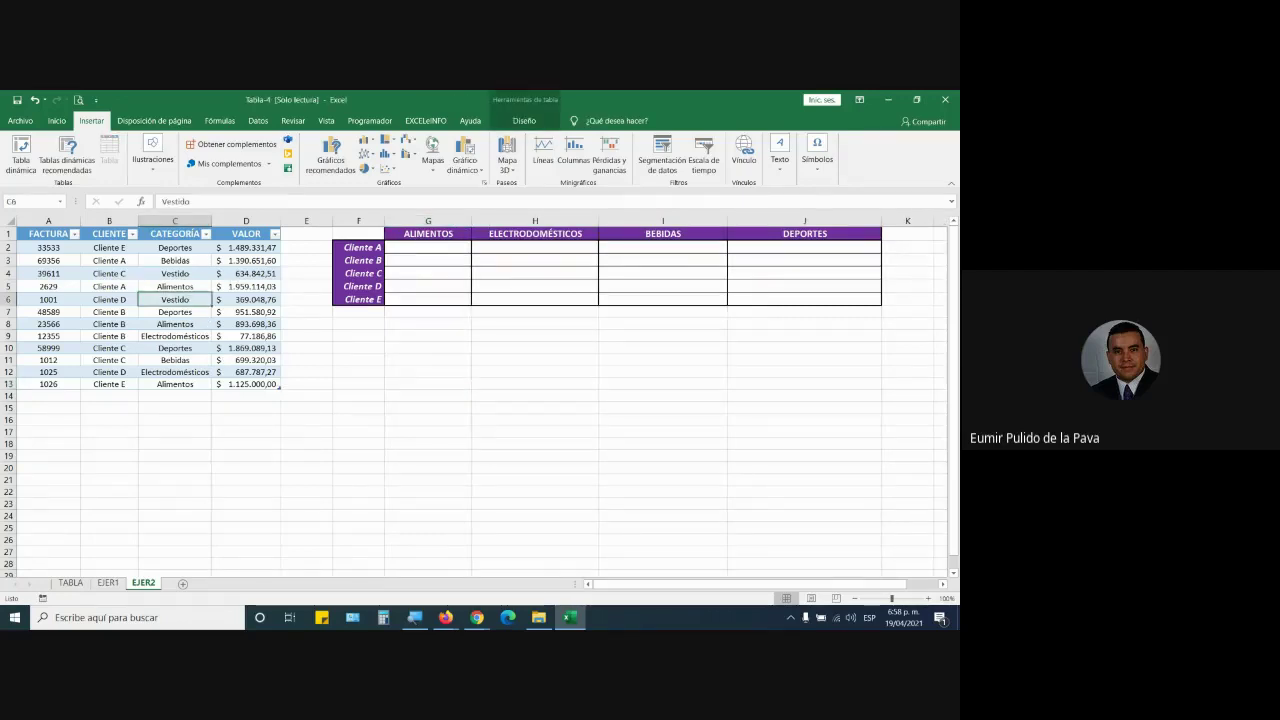
pyautogui.press('super+plus')
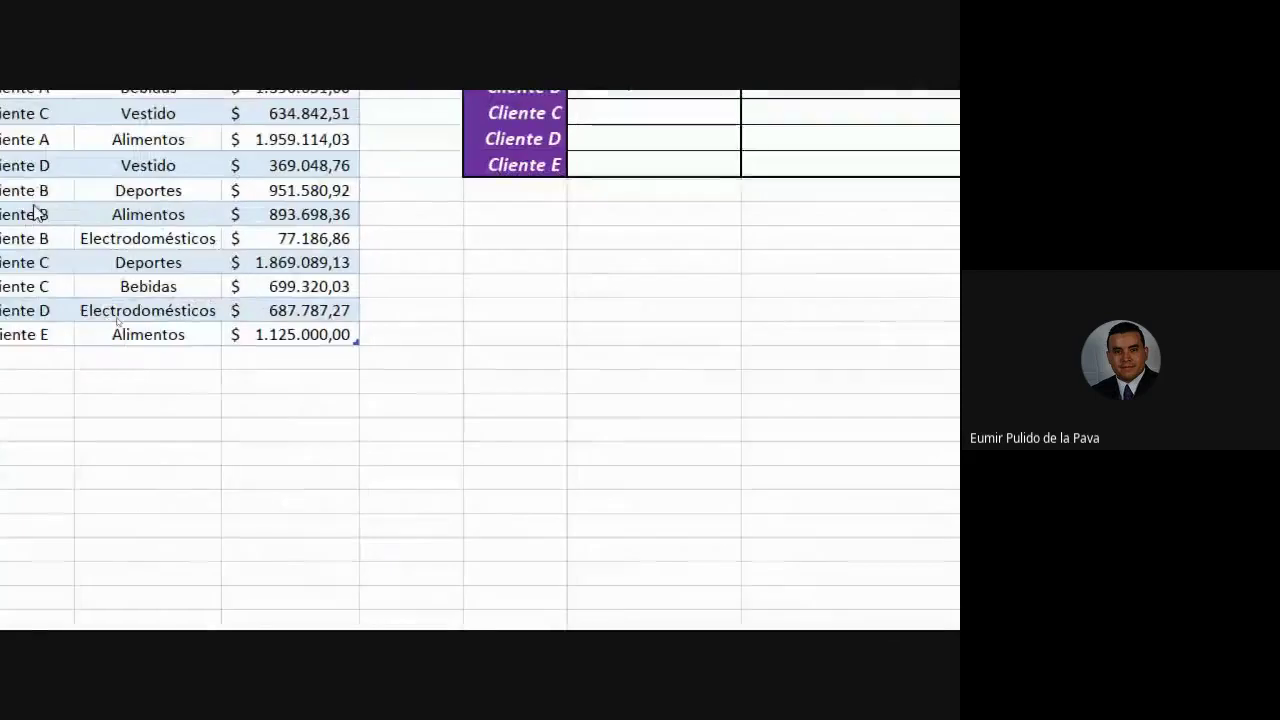
pyautogui.click(358, 342)
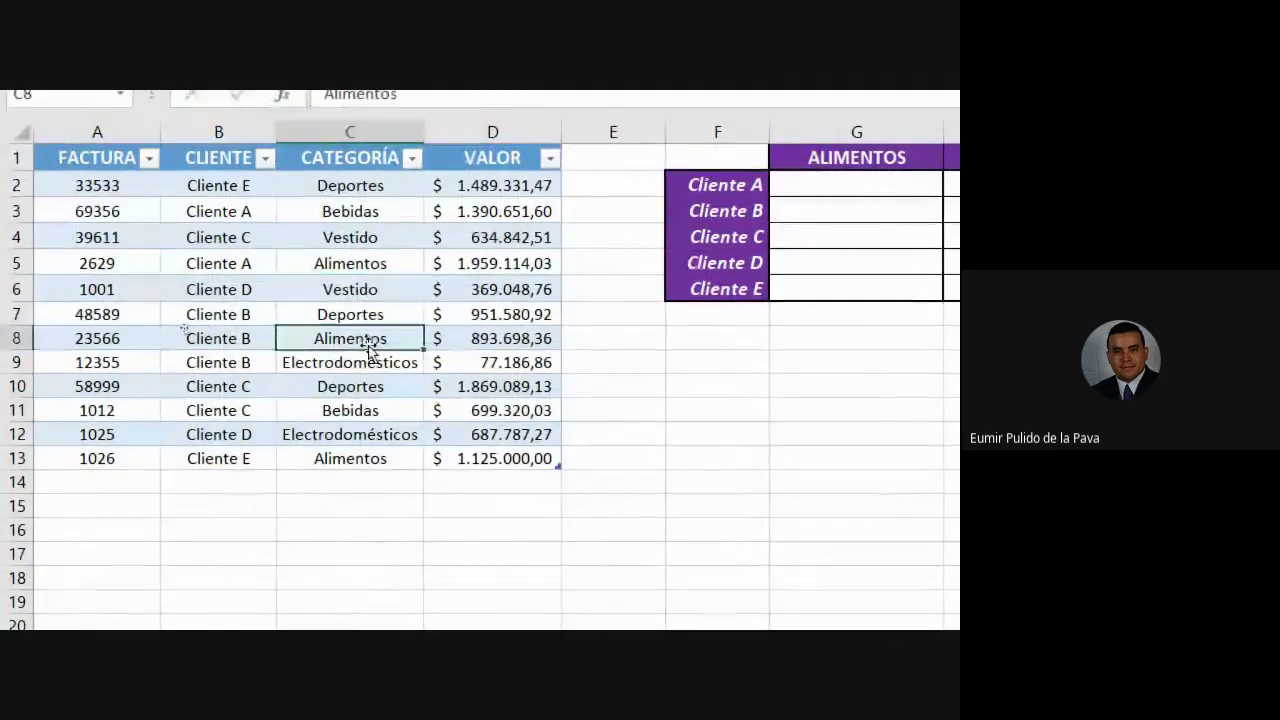
pyautogui.click(302, 387)
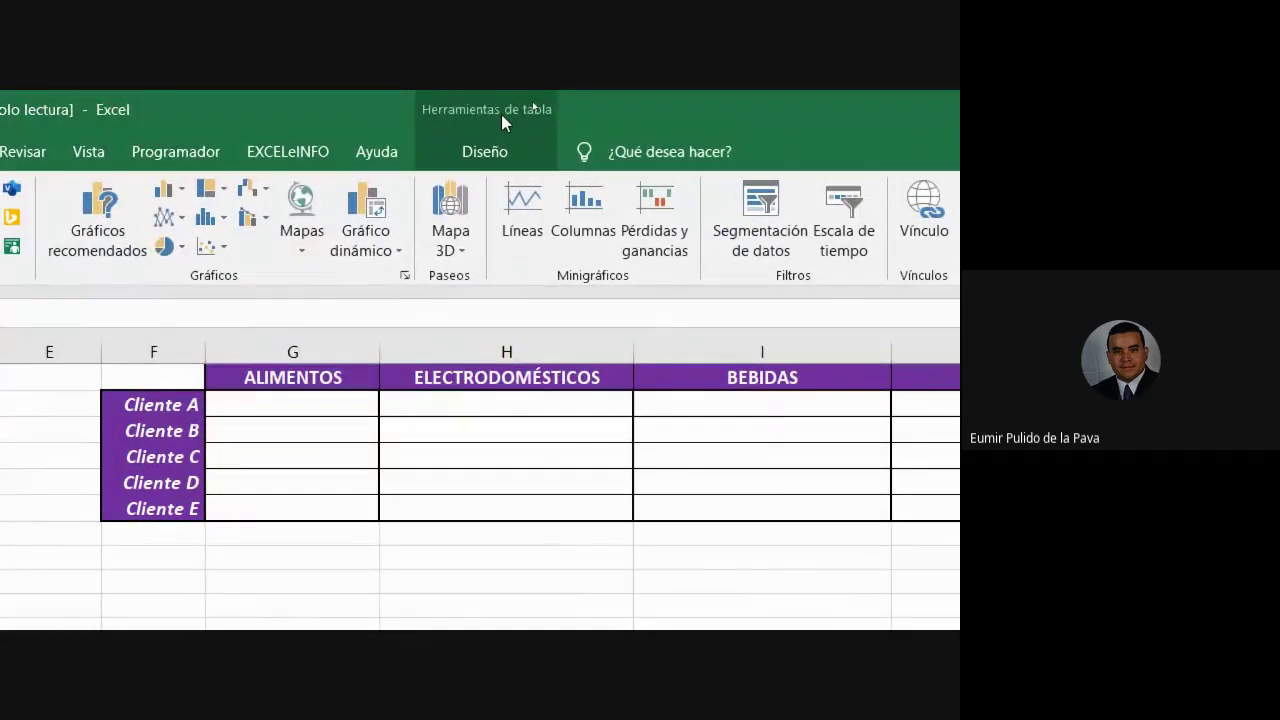
pyautogui.click(501, 114)
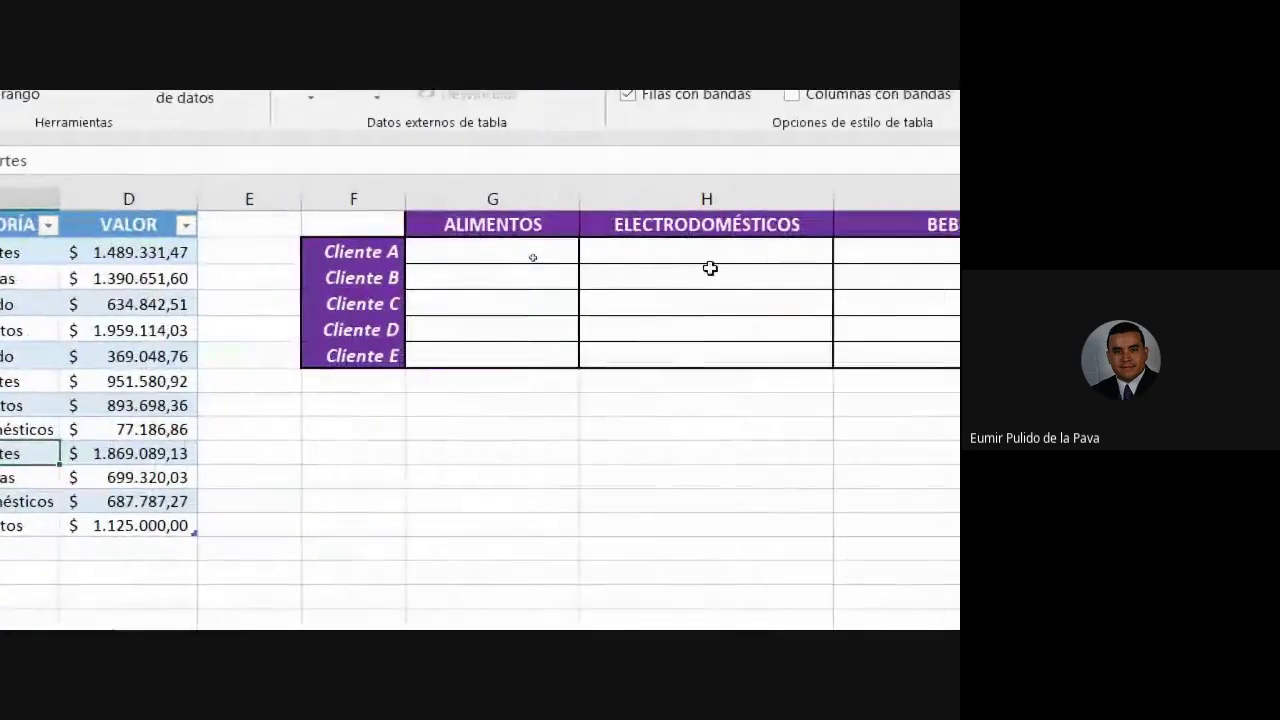
pyautogui.click(618, 250)
pyautogui.click(490, 228)
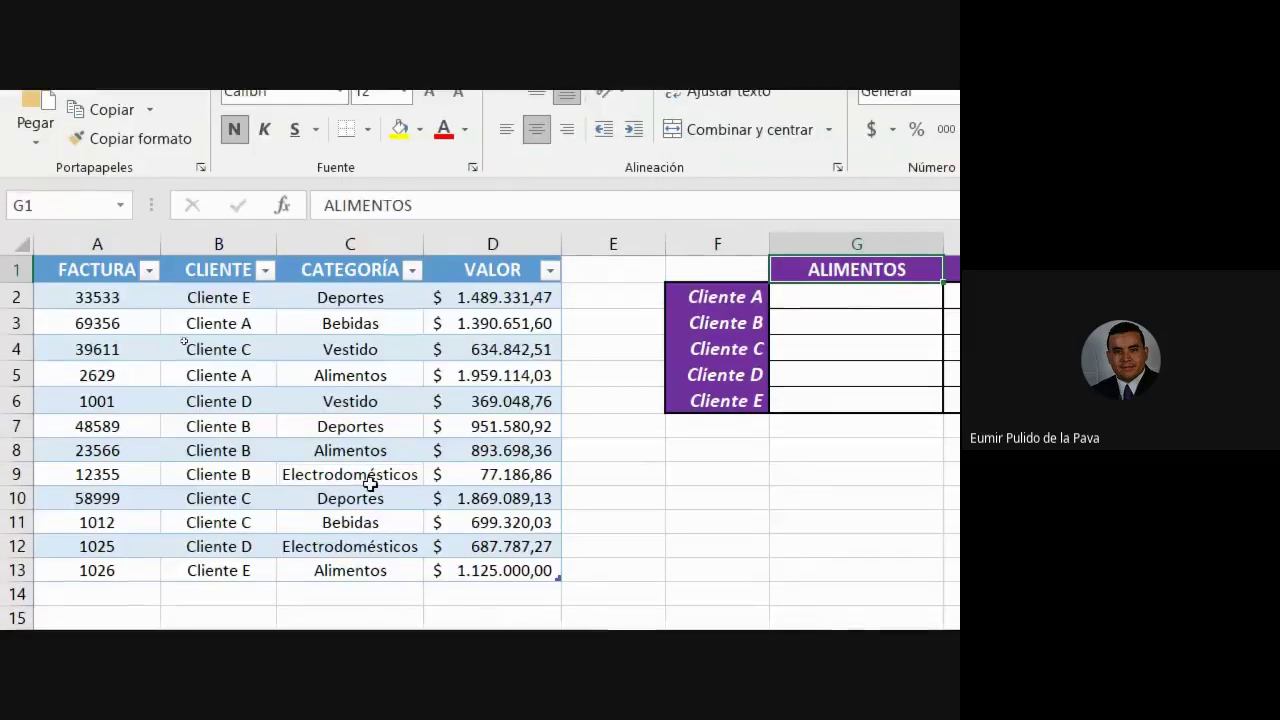
pyautogui.click(370, 484)
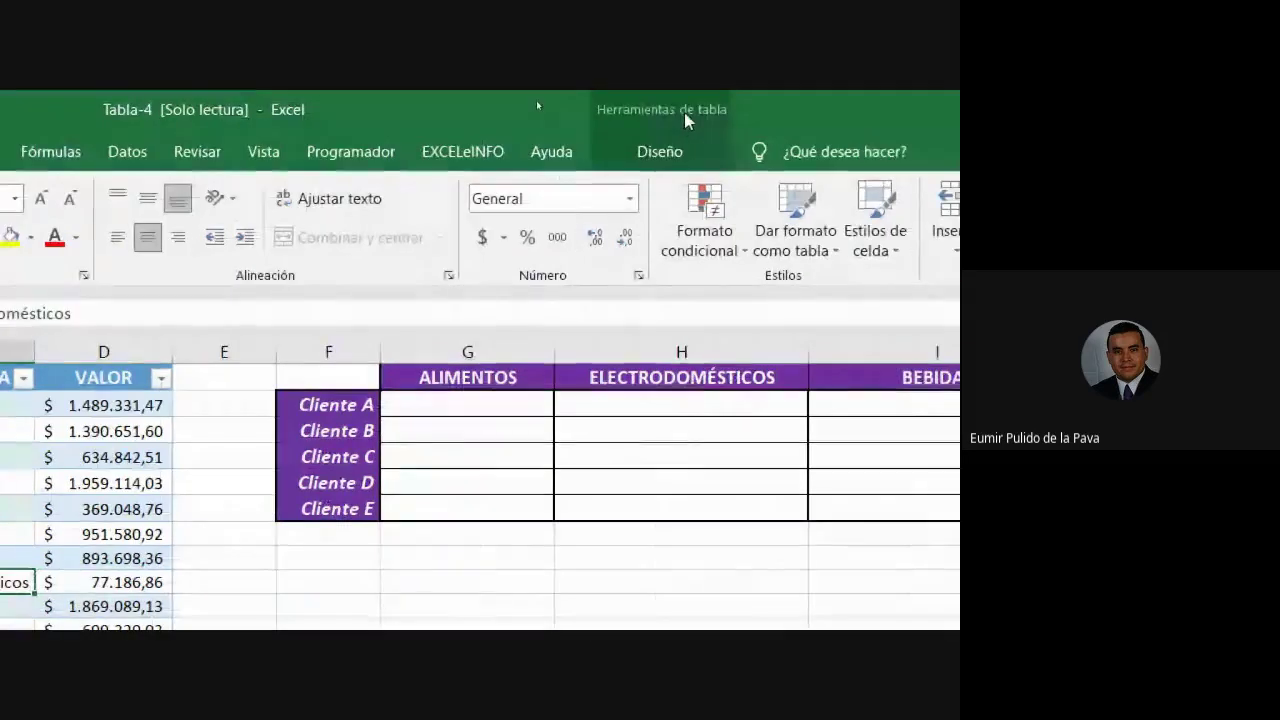
pyautogui.click(684, 142)
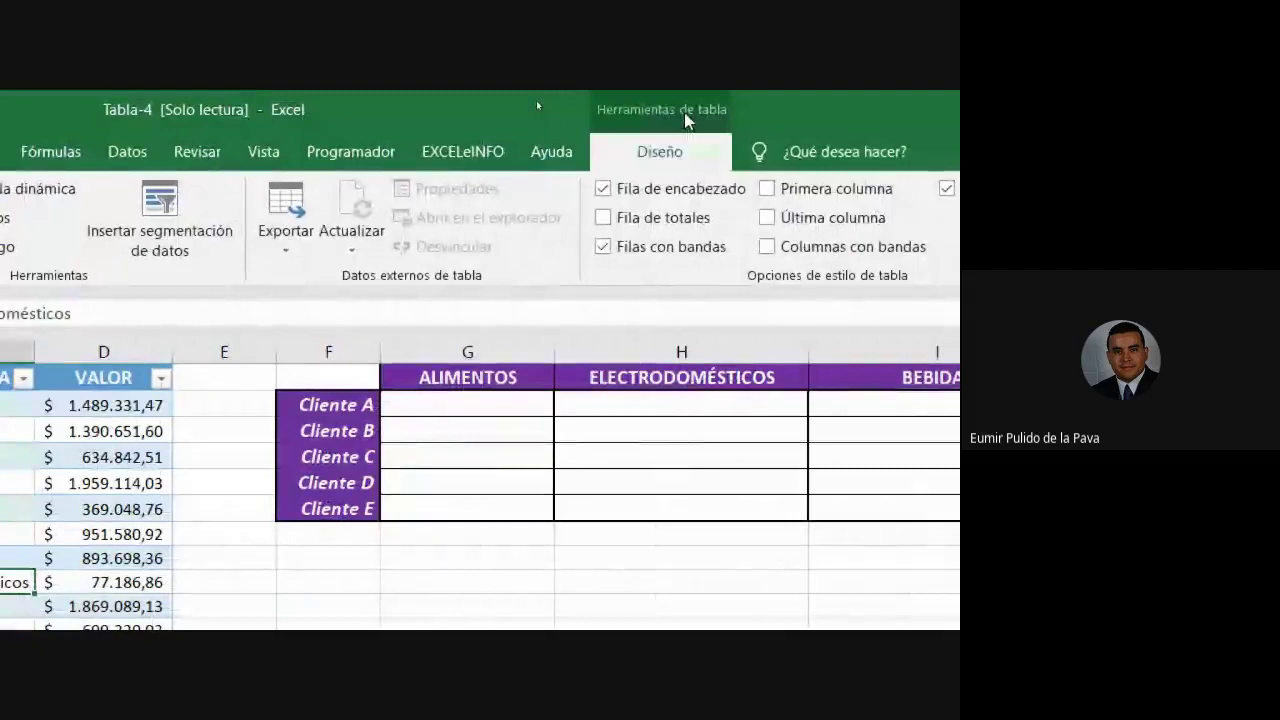
pyautogui.click(613, 407)
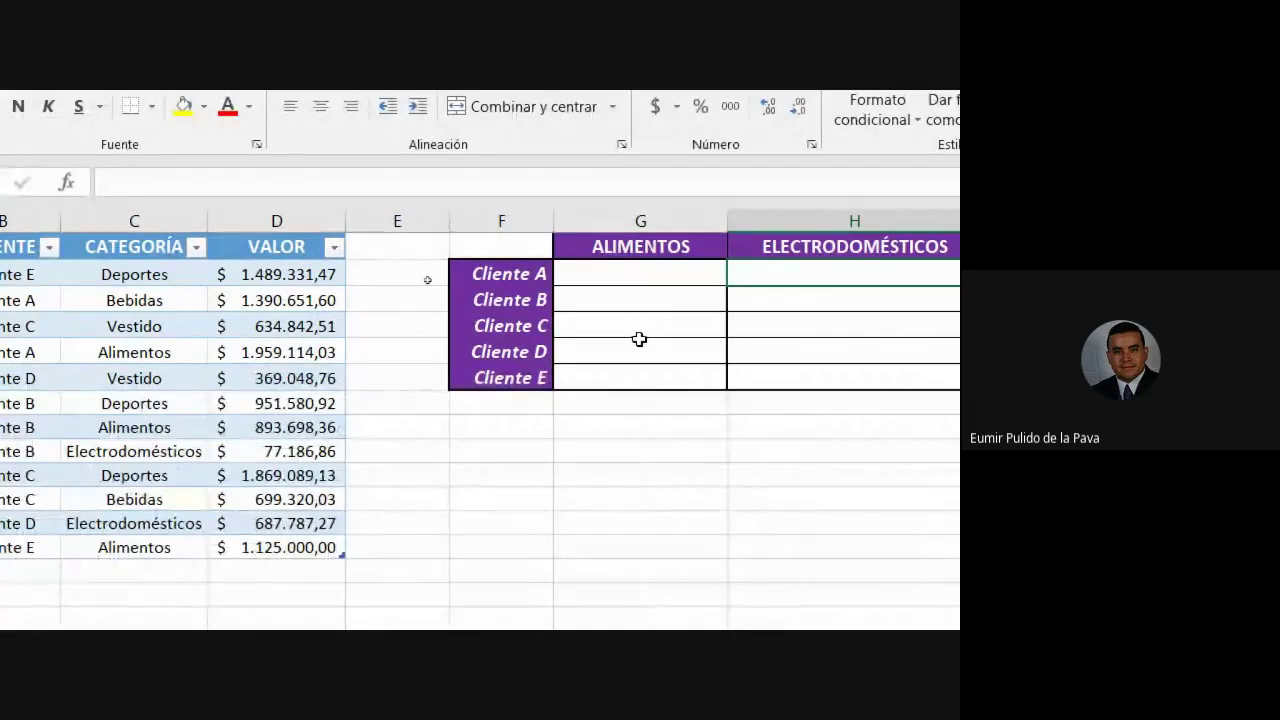
# Step: Examine the purple grid's category headings and match its Cliente A and ALIMENTOS crossing with the corresponding row in the invoice table
pyautogui.click(633, 266)
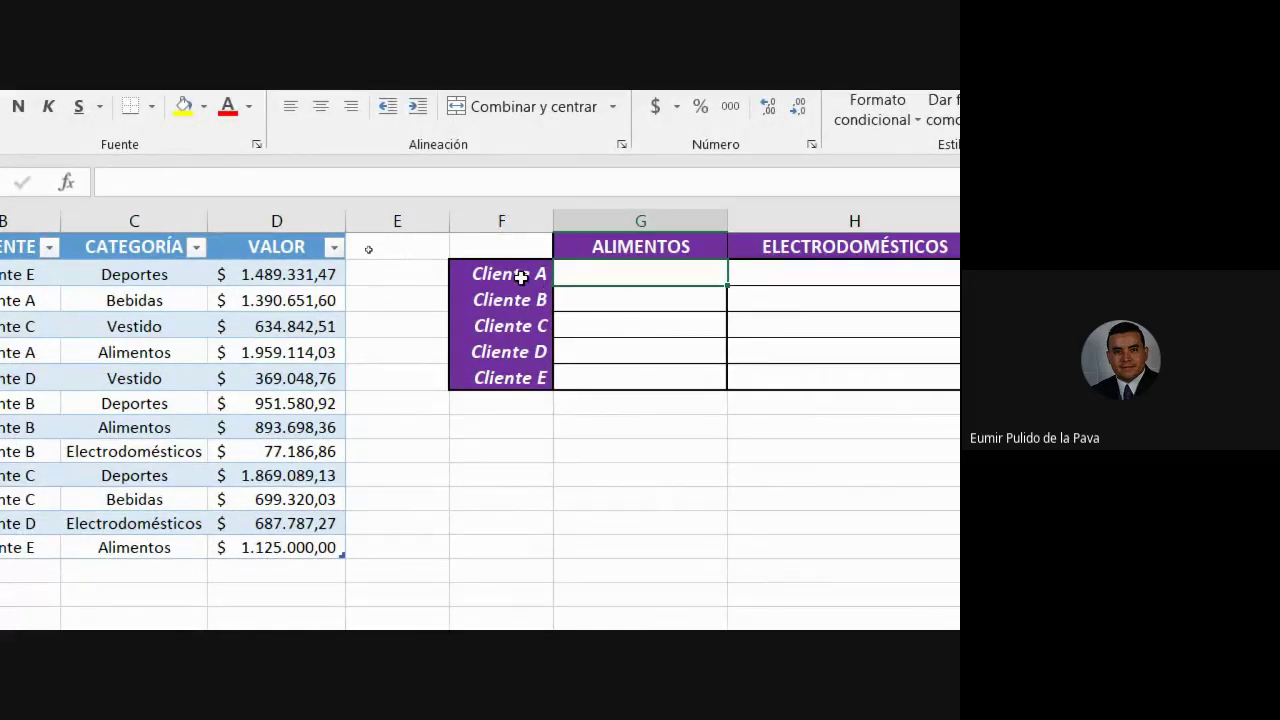
pyautogui.click(628, 246)
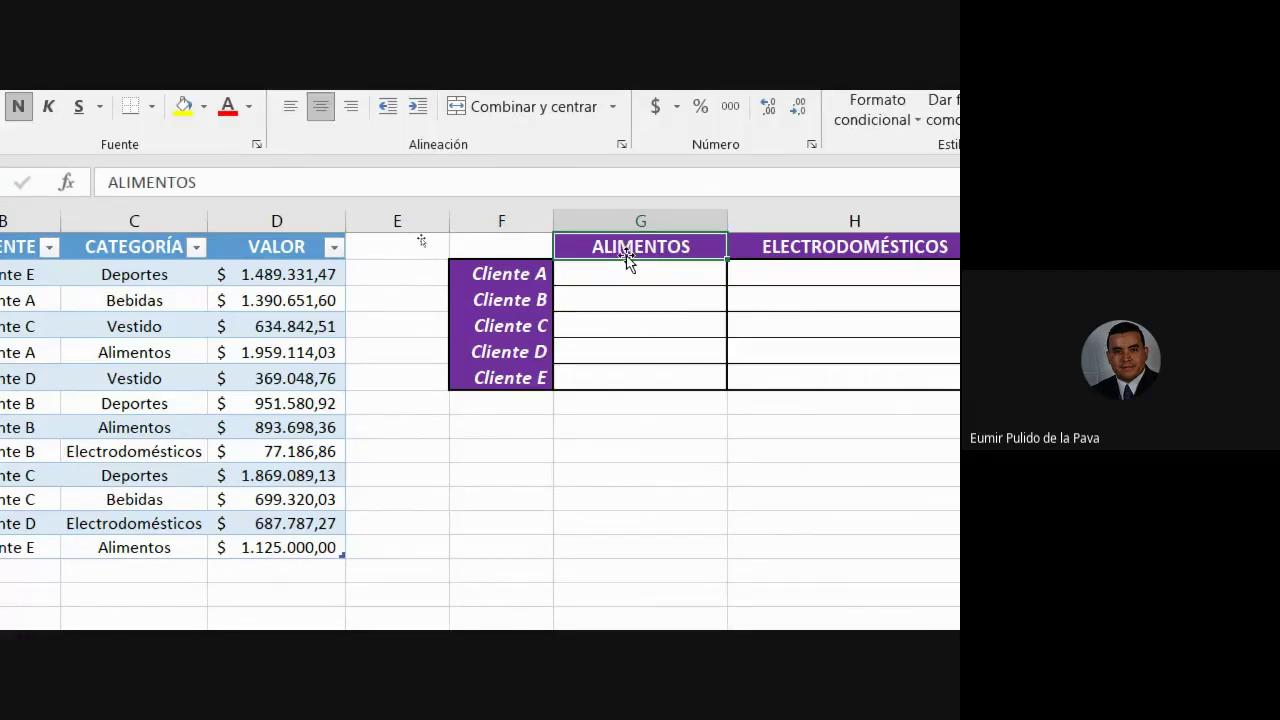
pyautogui.hscroll(3, 917, 288)
pyautogui.click(608, 249)
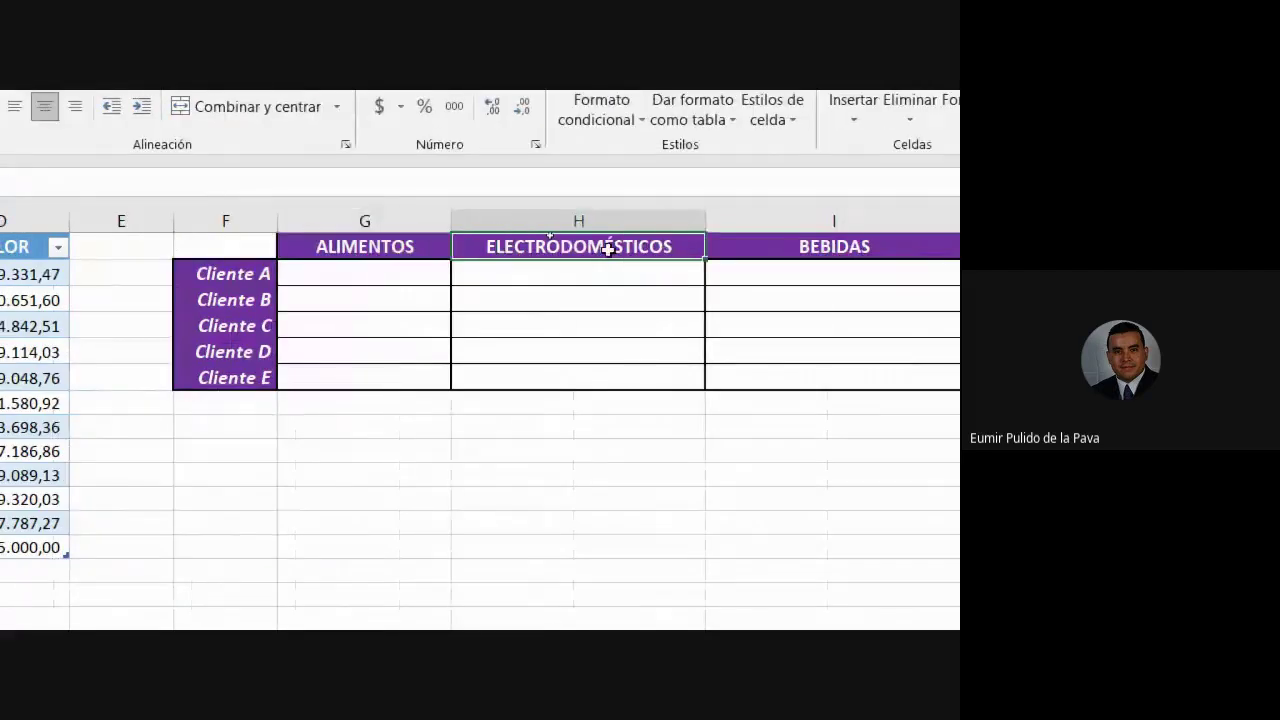
pyautogui.click(386, 249)
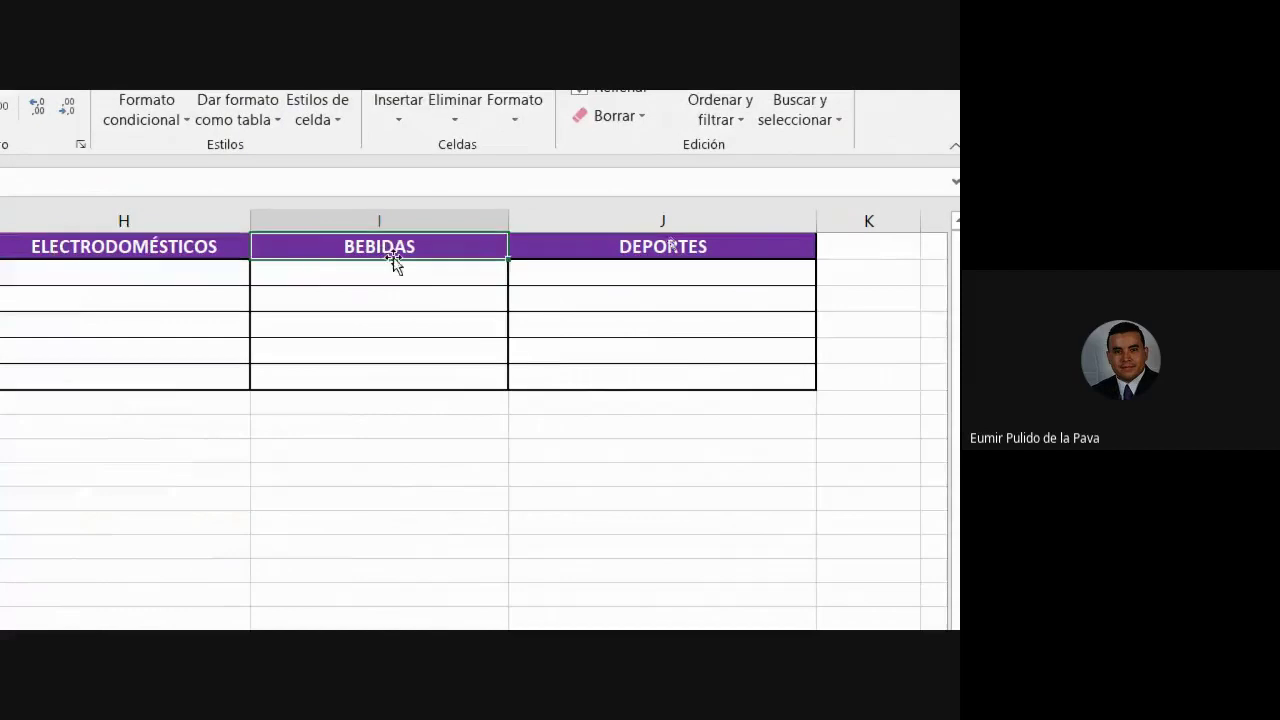
pyautogui.click(674, 248)
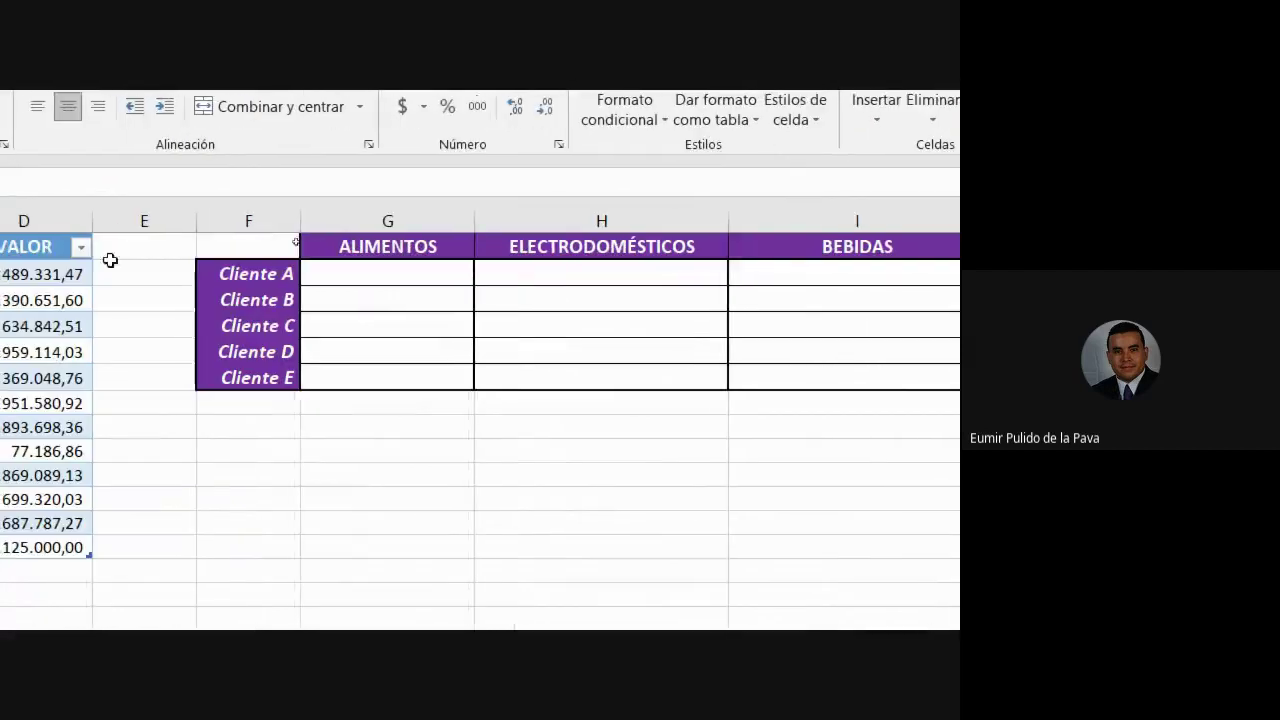
pyautogui.click(122, 274)
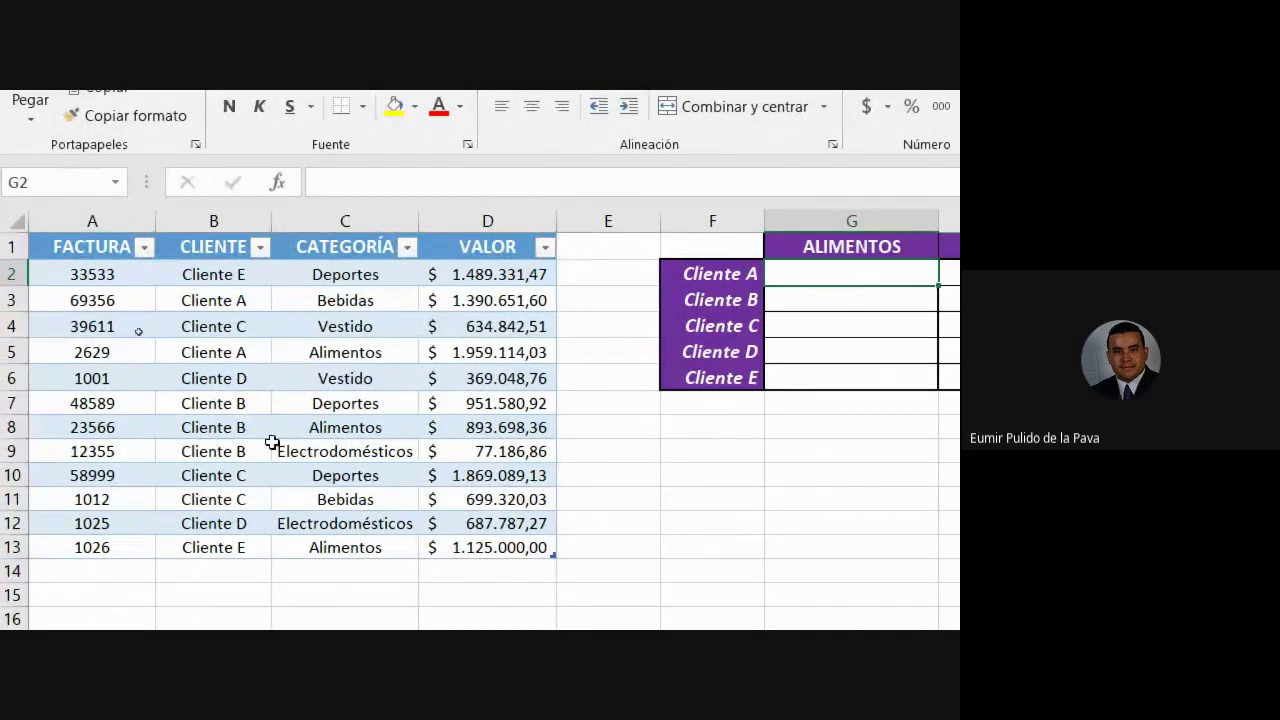
pyautogui.moveTo(842, 246); pyautogui.dragTo(706, 274)
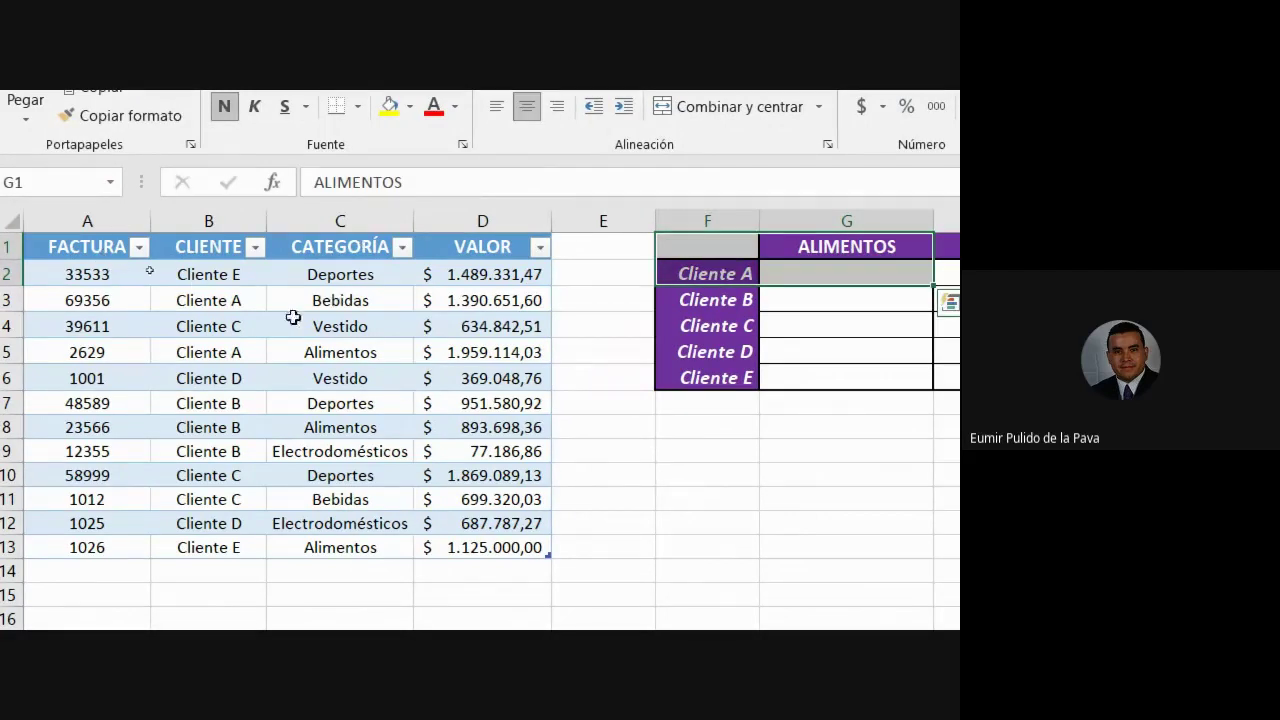
pyautogui.moveTo(215, 352); pyautogui.dragTo(520, 353)
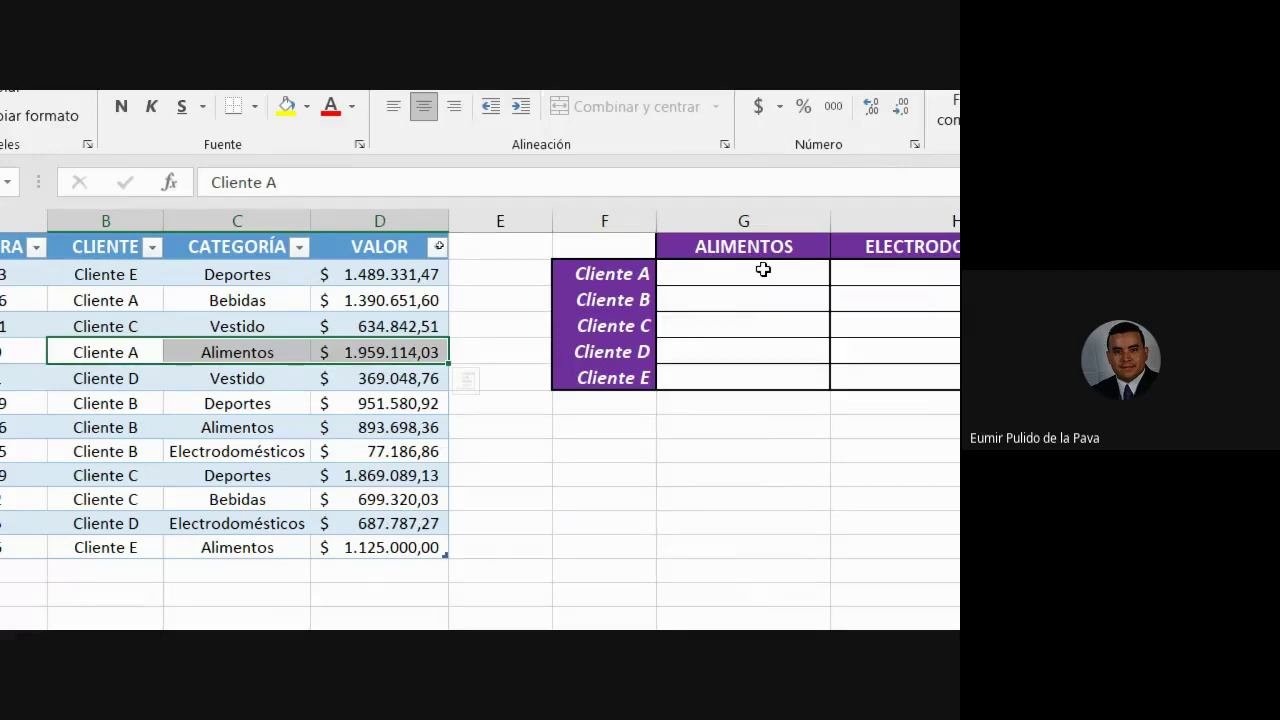
pyautogui.click(882, 282)
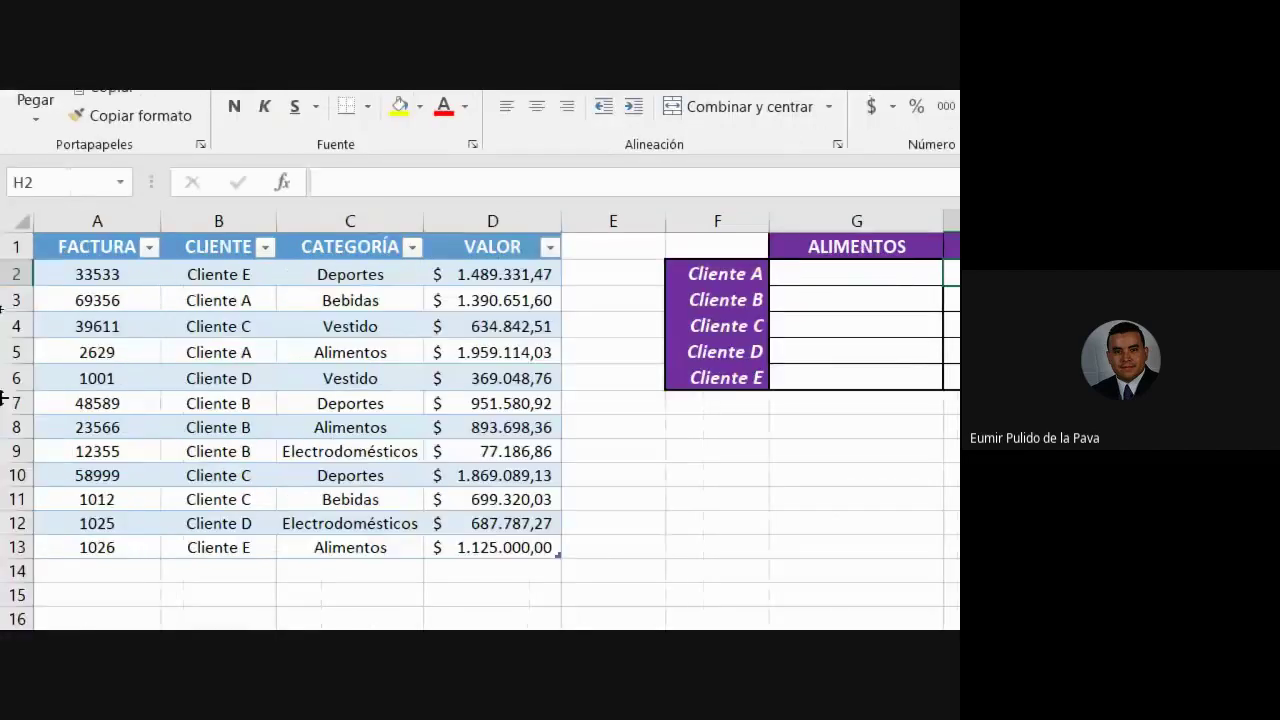
# Step: Compare Cliente A's Bebidas and Alimentos rows in the invoice table with the Cliente A cells under the purple grid's category headings
pyautogui.moveTo(202, 297); pyautogui.dragTo(514, 297)
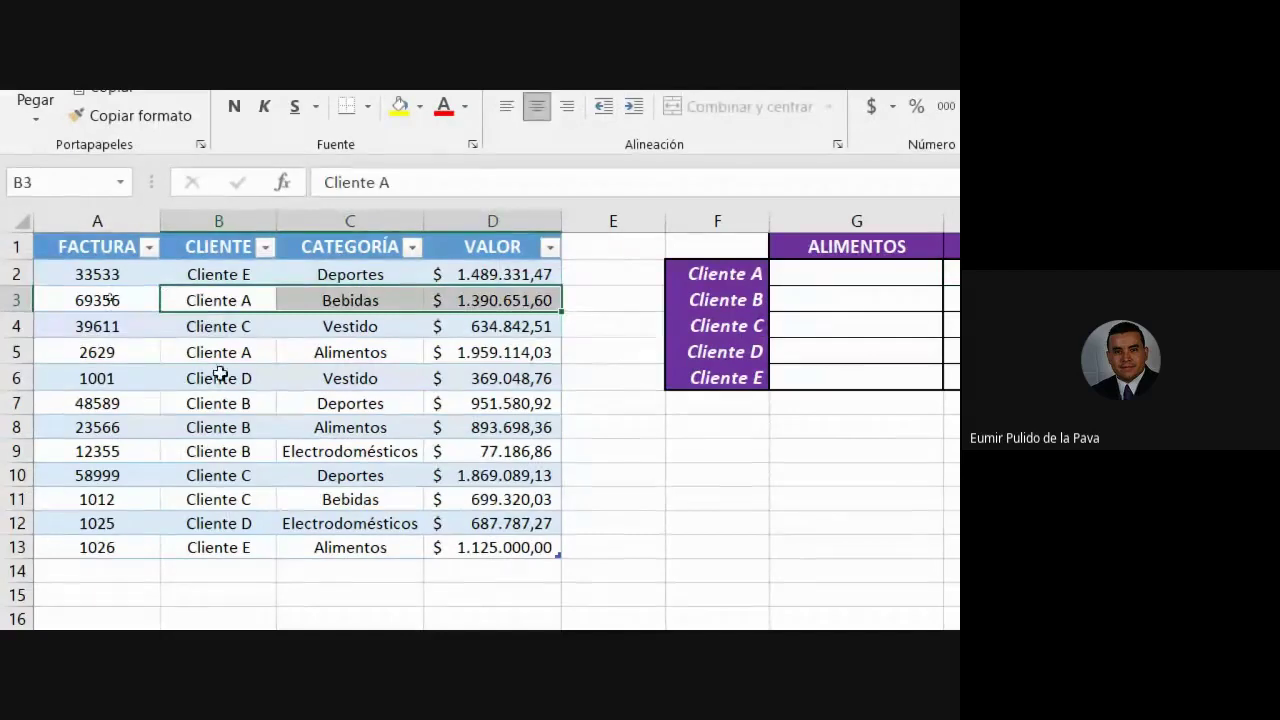
pyautogui.moveTo(218, 352); pyautogui.dragTo(458, 366)
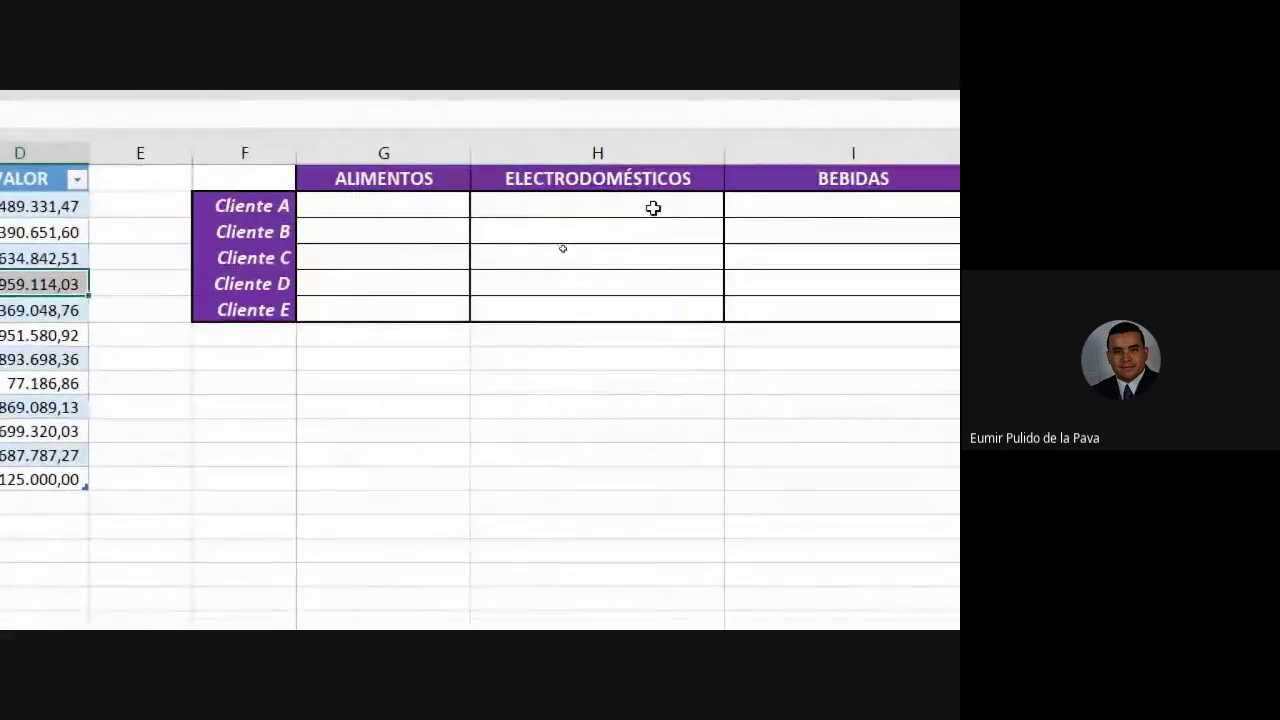
pyautogui.click(713, 206)
pyautogui.click(831, 203)
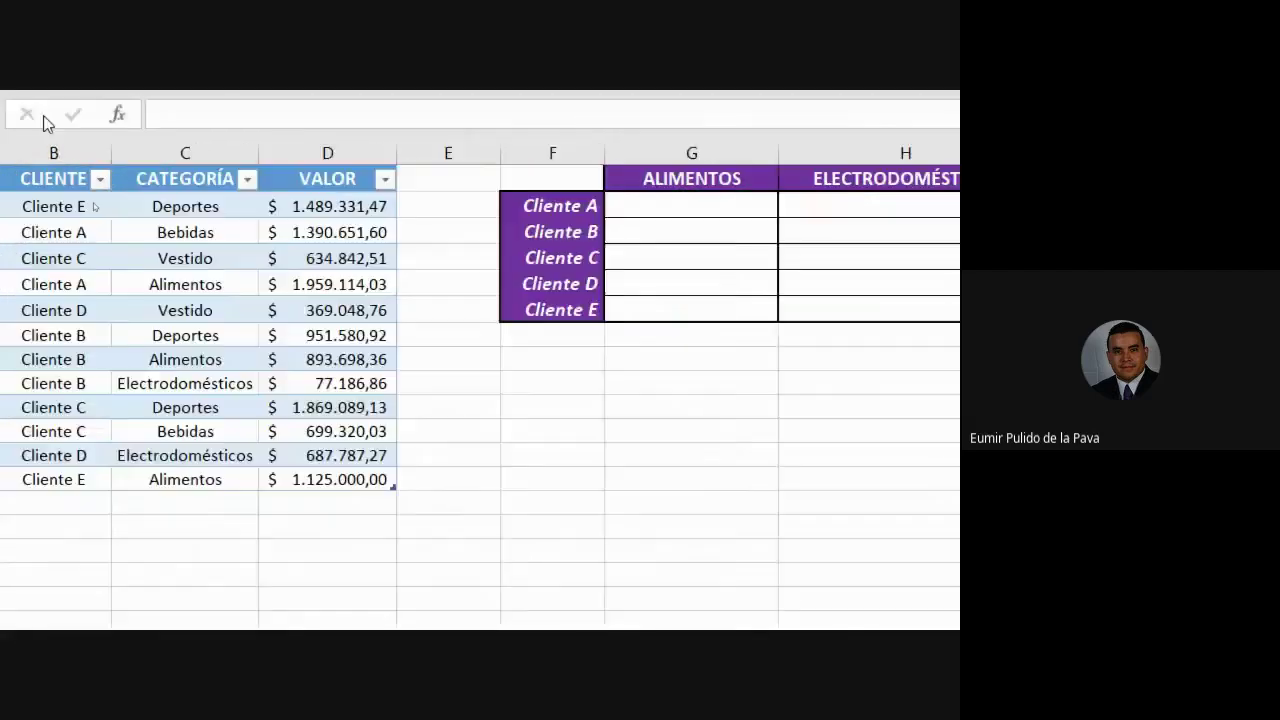
pyautogui.moveTo(182, 232); pyautogui.dragTo(445, 228)
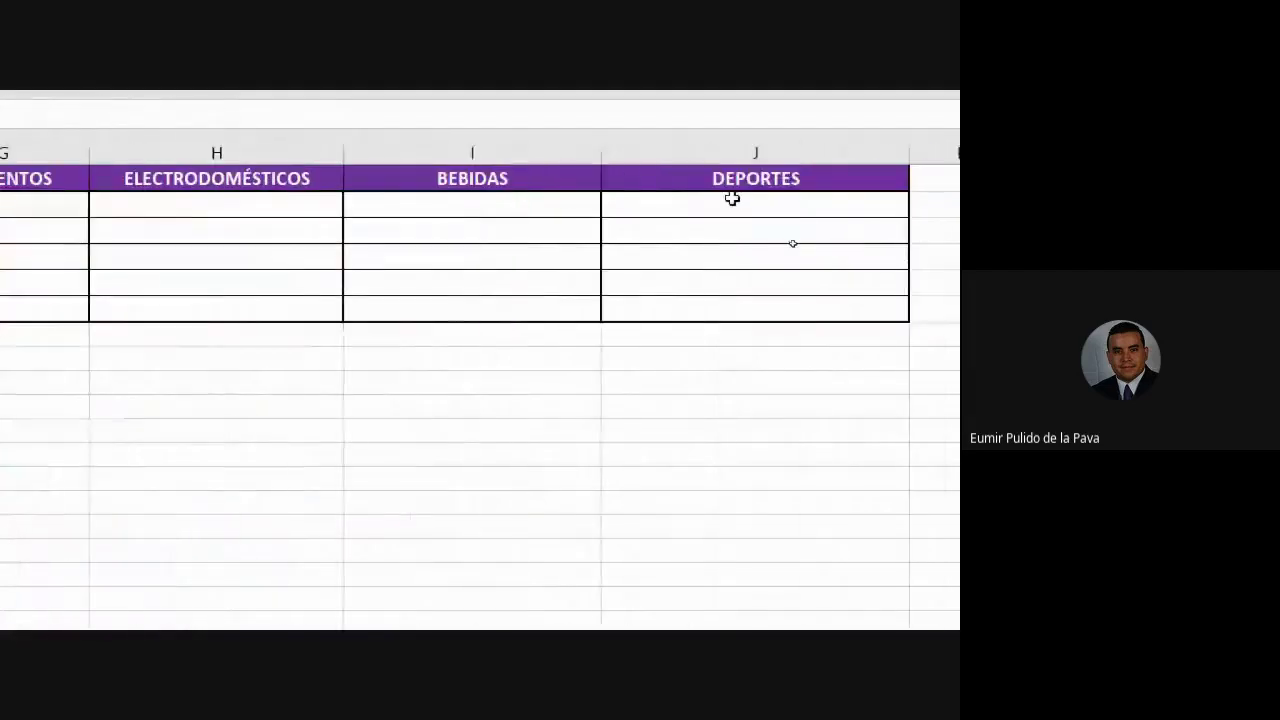
pyautogui.moveTo(228, 231); pyautogui.dragTo(490, 476)
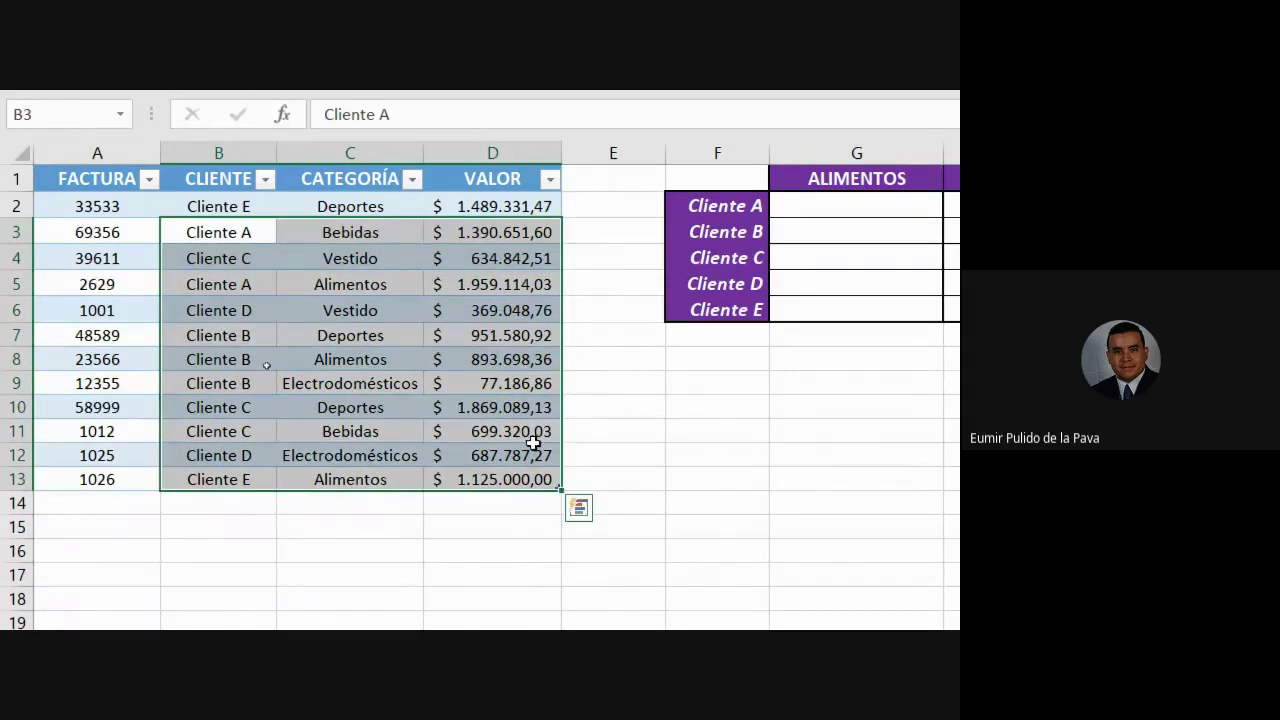
pyautogui.click(345, 230)
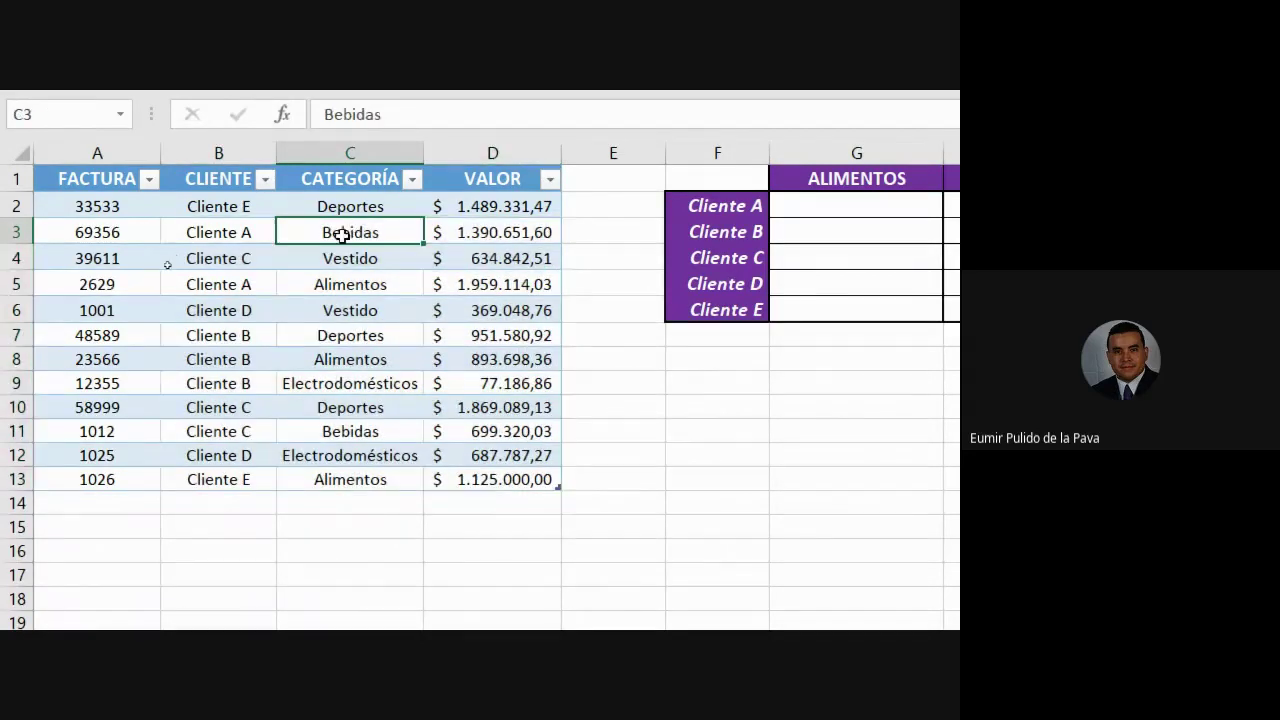
pyautogui.click(793, 212)
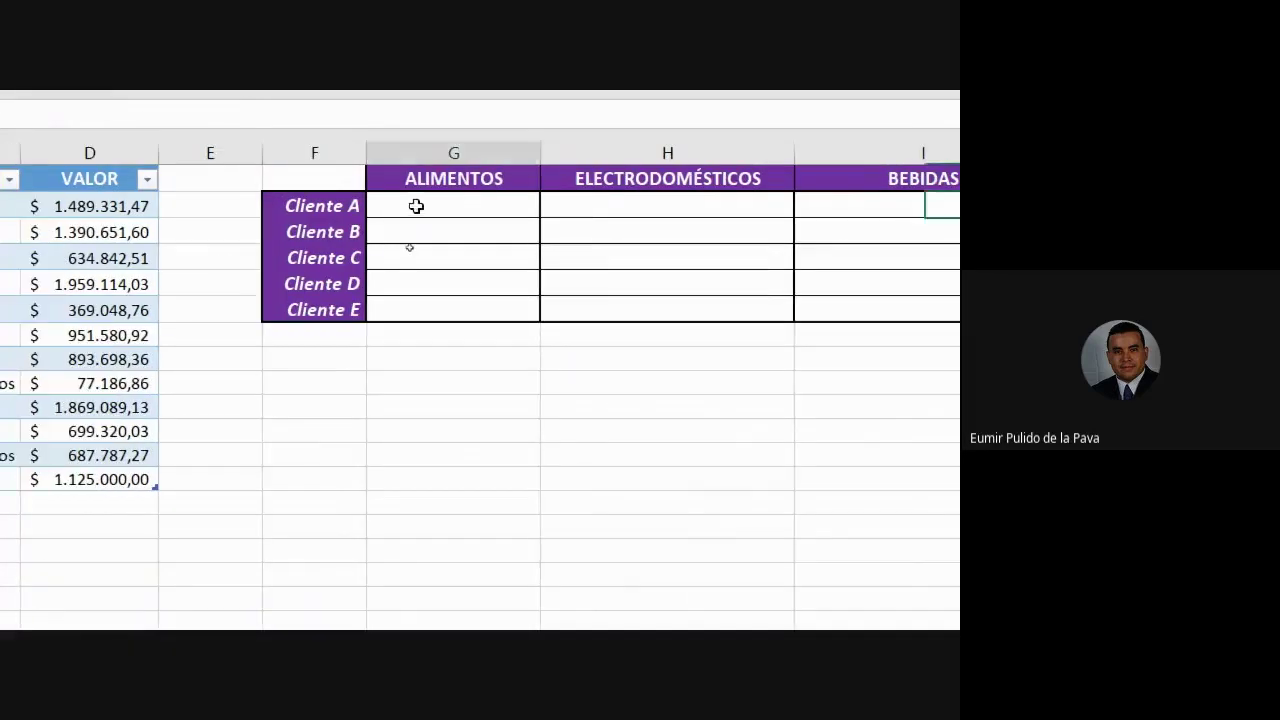
# Step: Examine the purple grid's blank cells, its category columns from ALIMENTOS to DEPORTES, and its list of clients
pyautogui.moveTo(40, 204); pyautogui.dragTo(636, 230)
pyautogui.moveTo(921, 227); pyautogui.dragTo(928, 304)
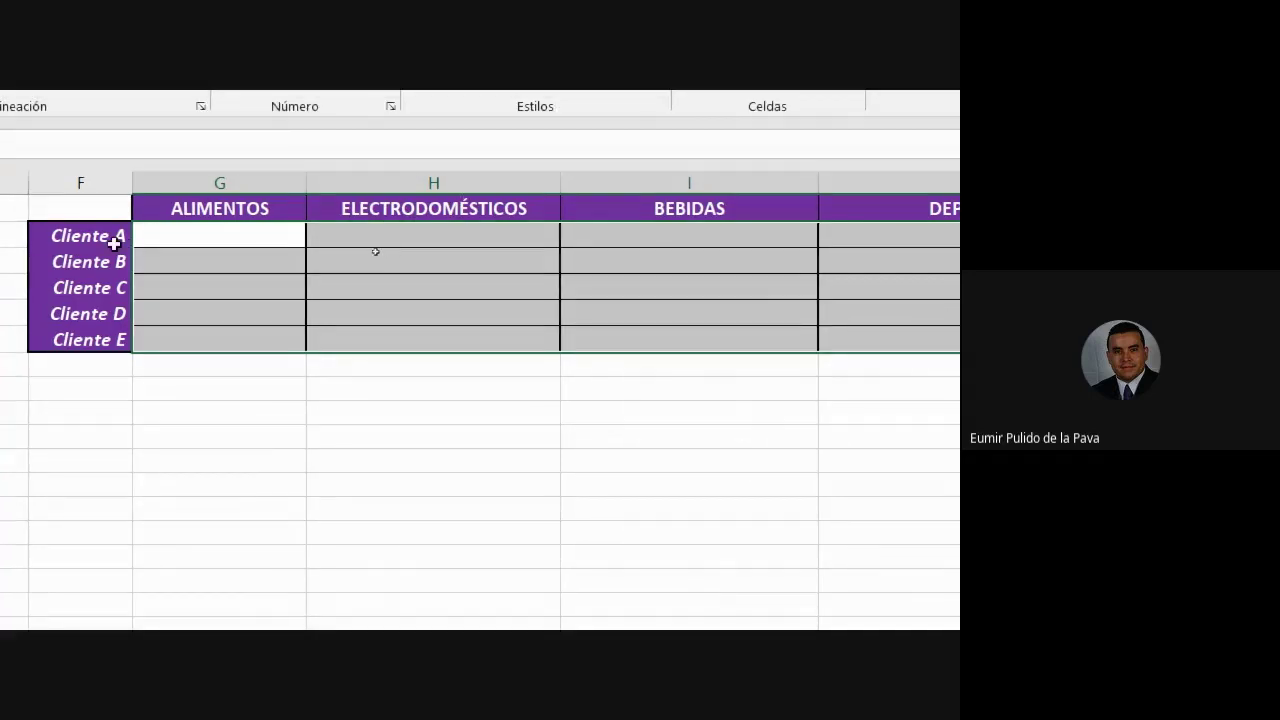
pyautogui.click(116, 210)
pyautogui.moveTo(240, 180)
pyautogui.mouseDown()
pyautogui.moveTo(903, 177)
pyautogui.moveTo(874, 177)
pyautogui.mouseUp()
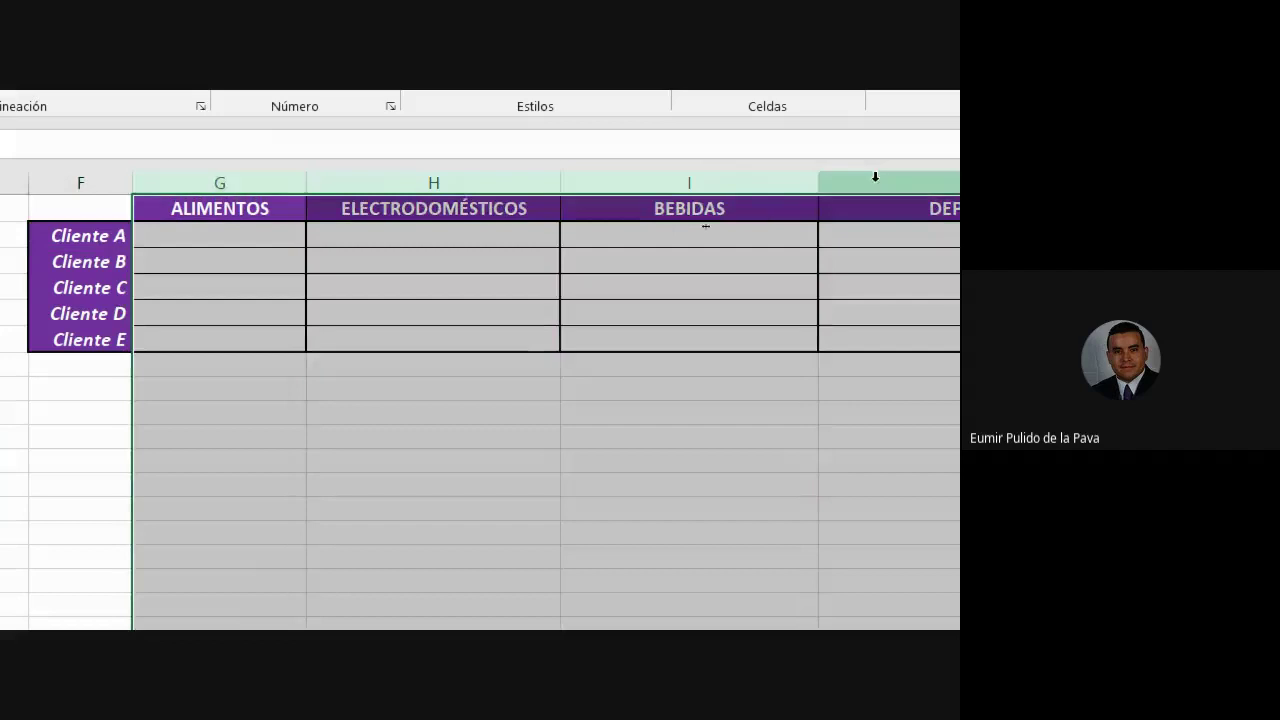
pyautogui.moveTo(104, 262); pyautogui.dragTo(165, 340)
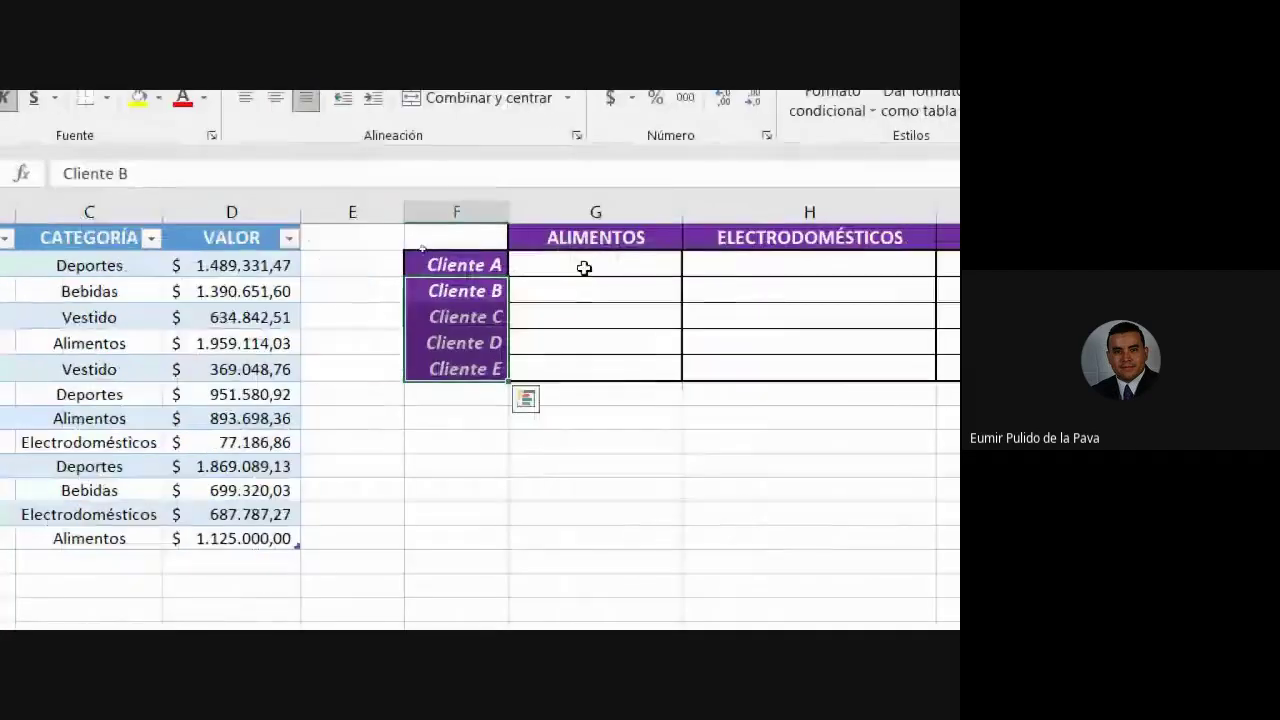
pyautogui.click(844, 237)
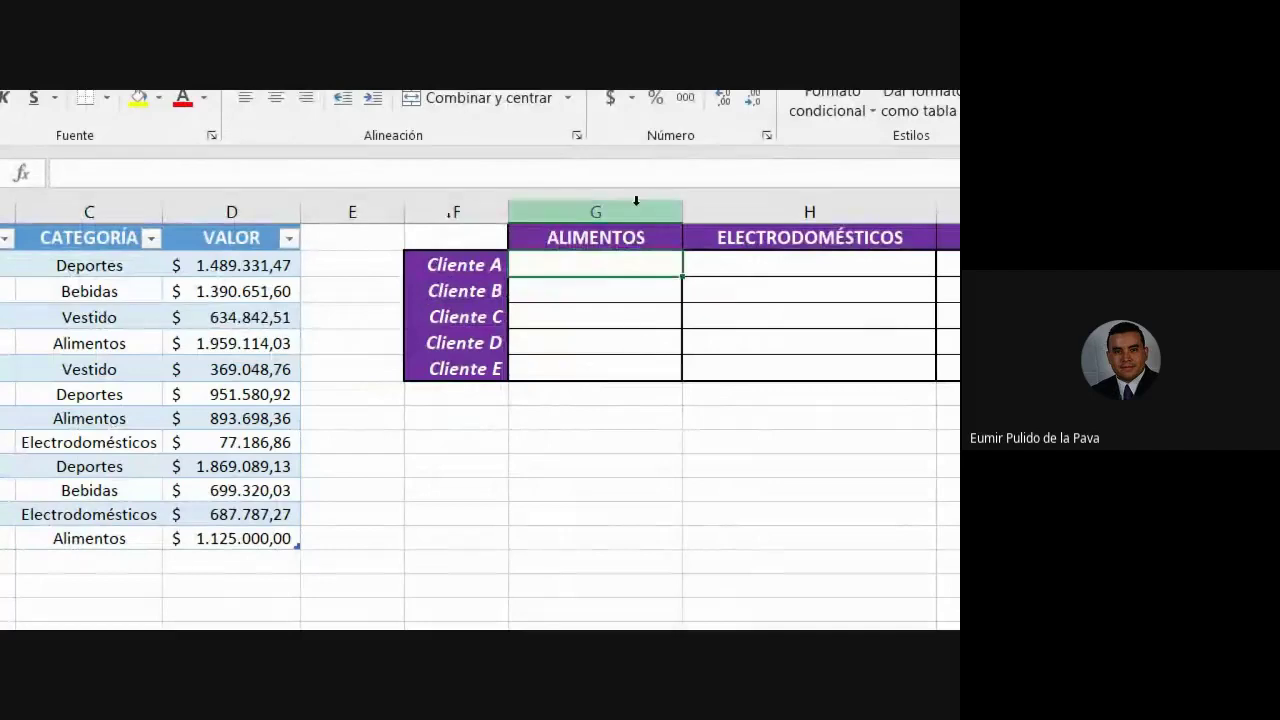
pyautogui.moveTo(634, 203); pyautogui.dragTo(1100, 203)
pyautogui.moveTo(908, 203); pyautogui.dragTo(937, 198)
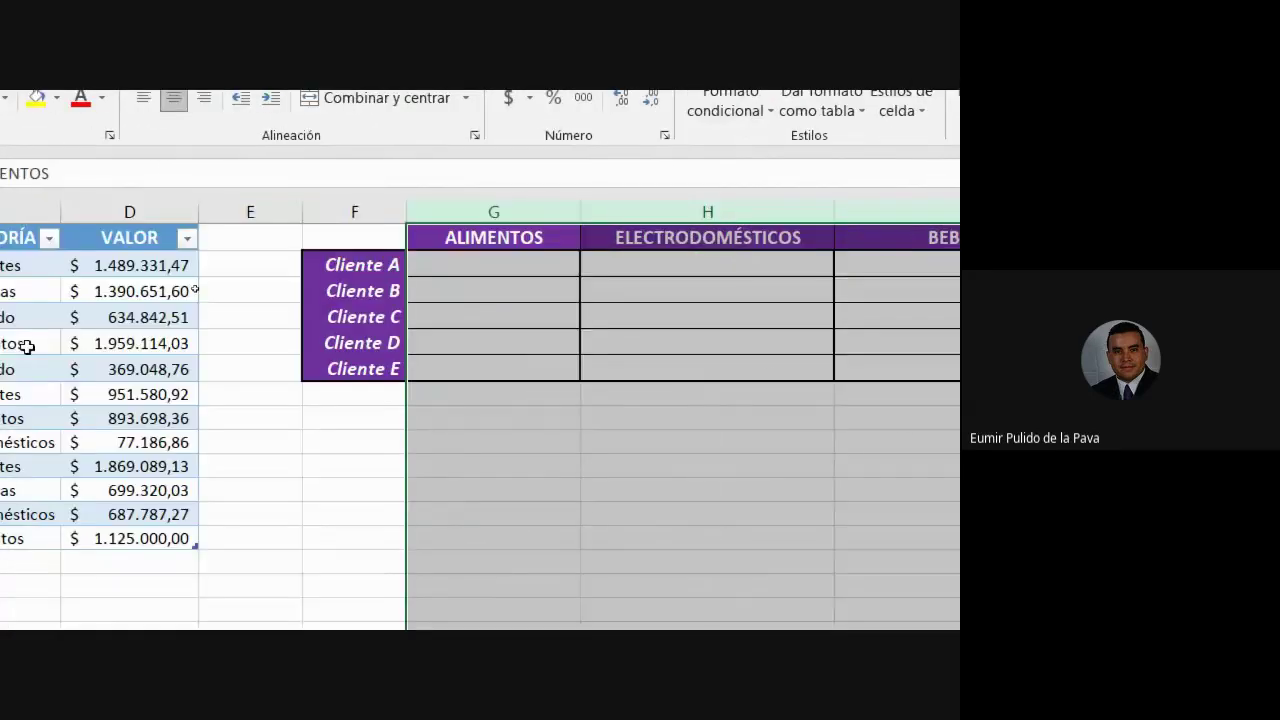
# Step: Review the grid's category columns one at a time, including ALIMENTOS and ELECTRODOMÉSTICOS, and the Cliente A row heading
pyautogui.click(129, 265)
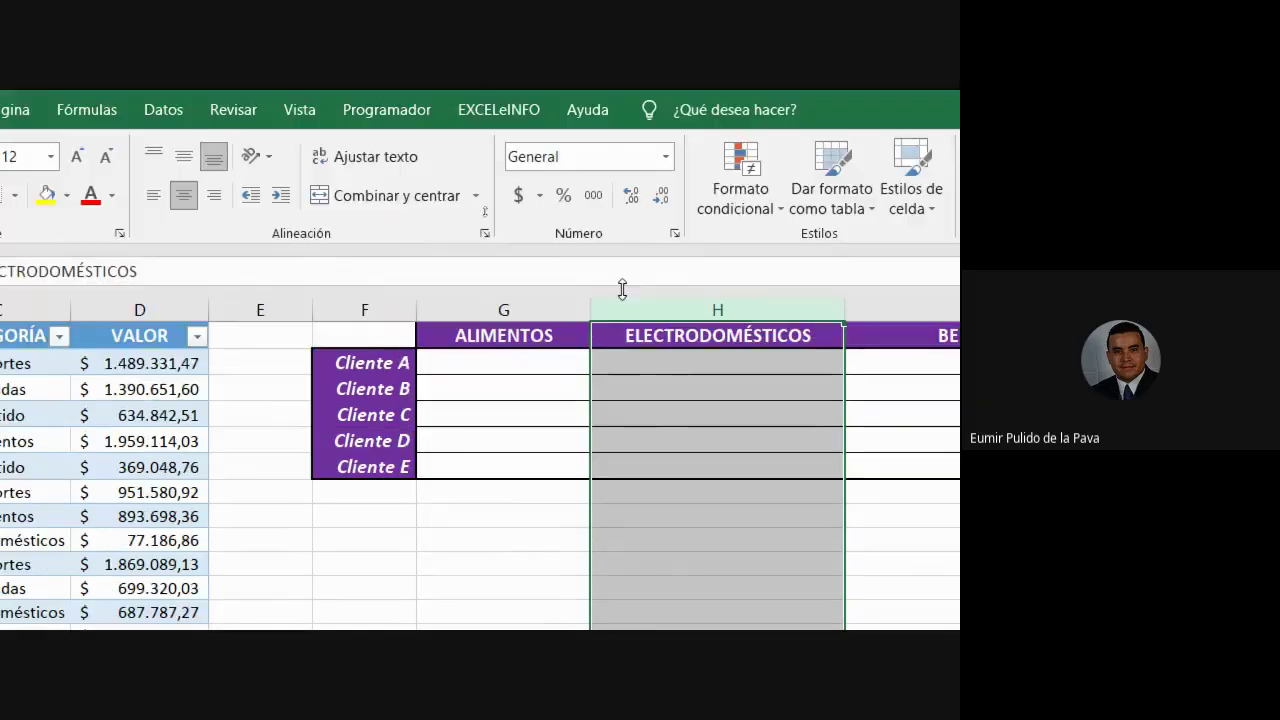
pyautogui.click(544, 206)
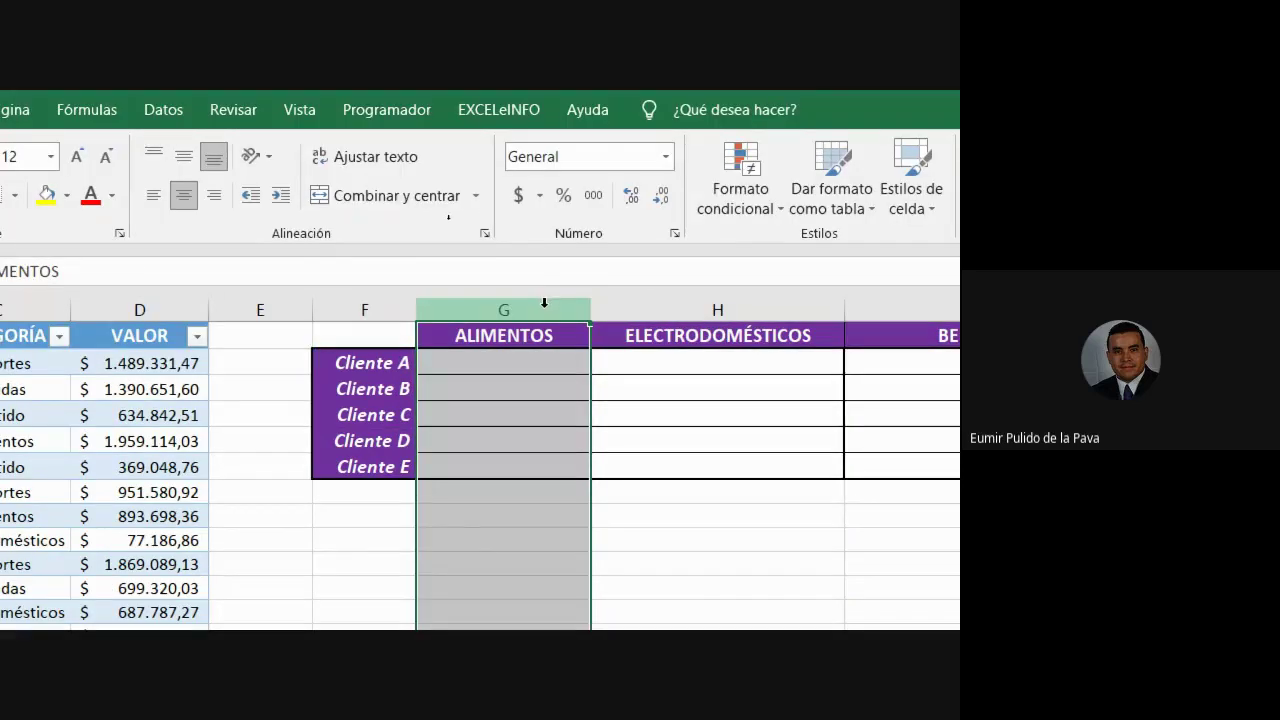
pyautogui.click(661, 308)
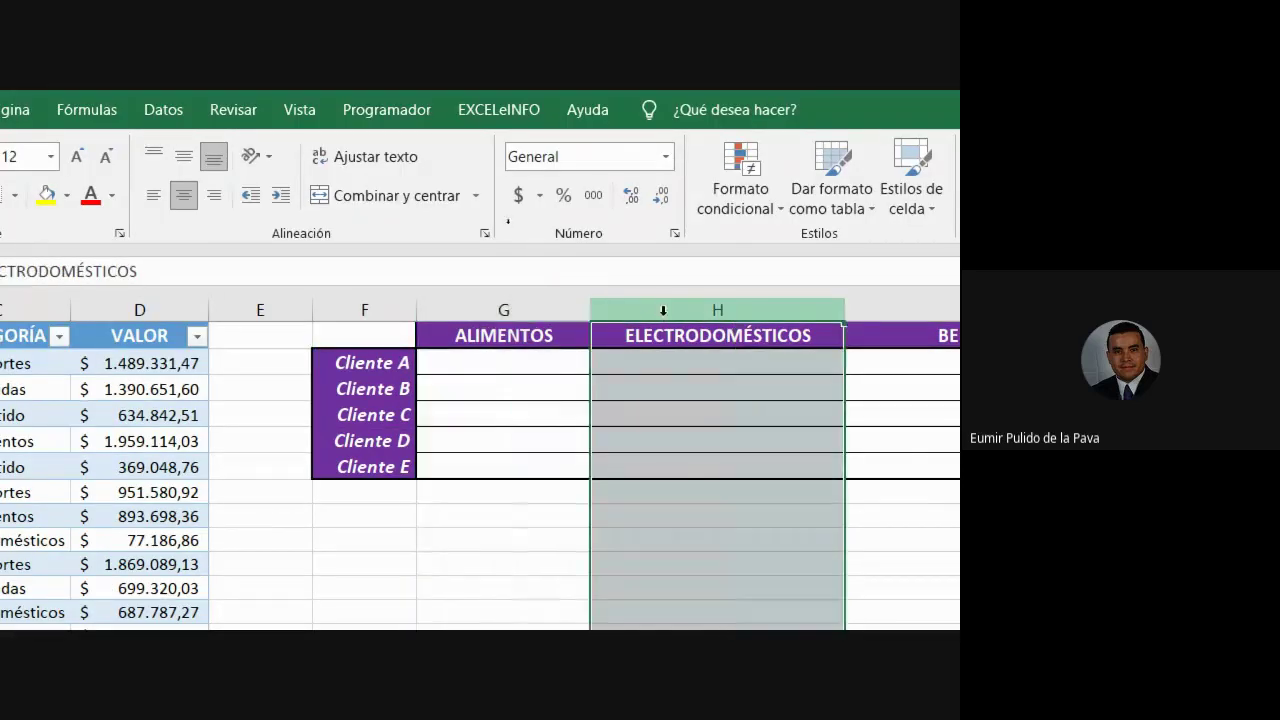
pyautogui.click(757, 310)
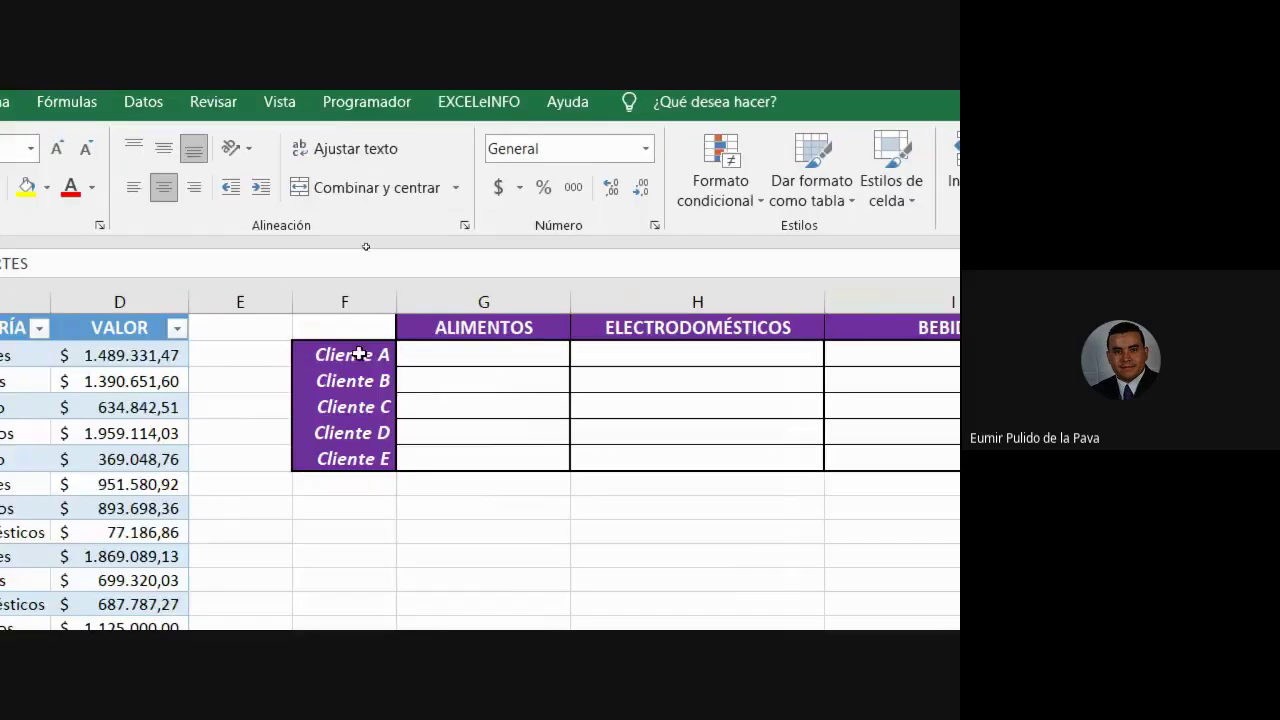
pyautogui.click(68, 355)
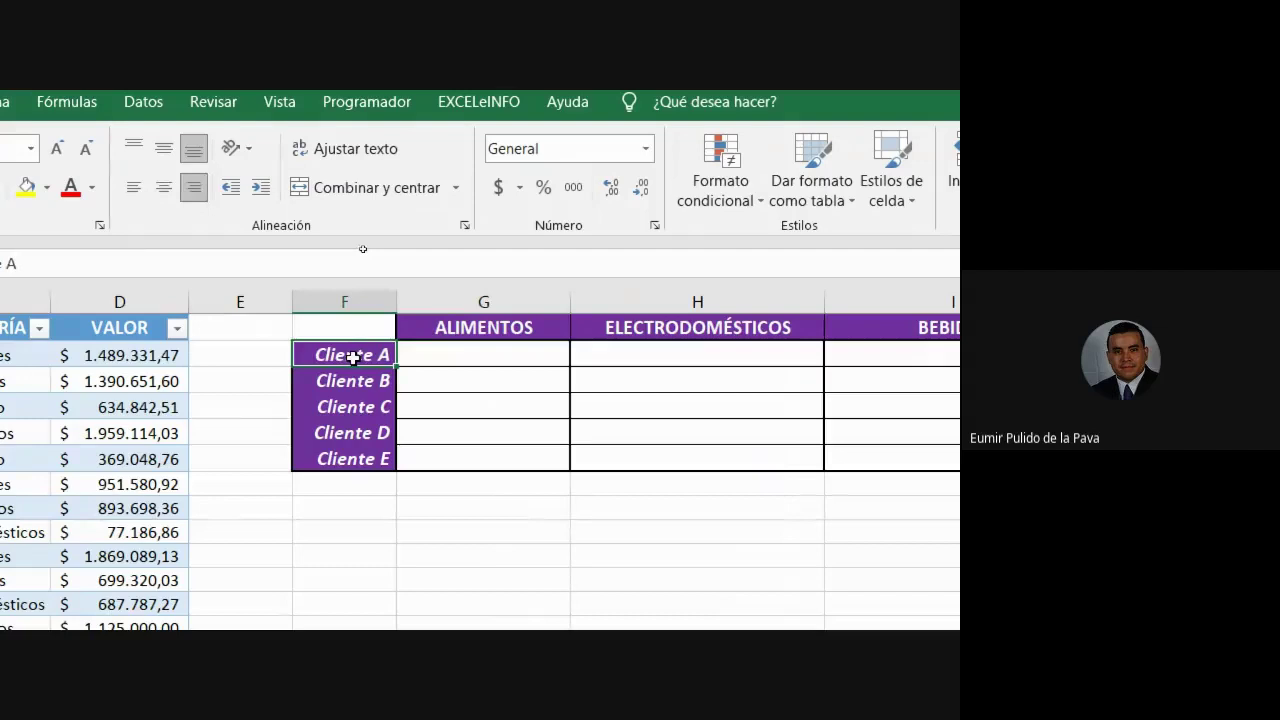
# Step: Highlight the Cliente B row of the summary table and reduce the Magnifier zoom to 100%
pyautogui.click(366, 385)
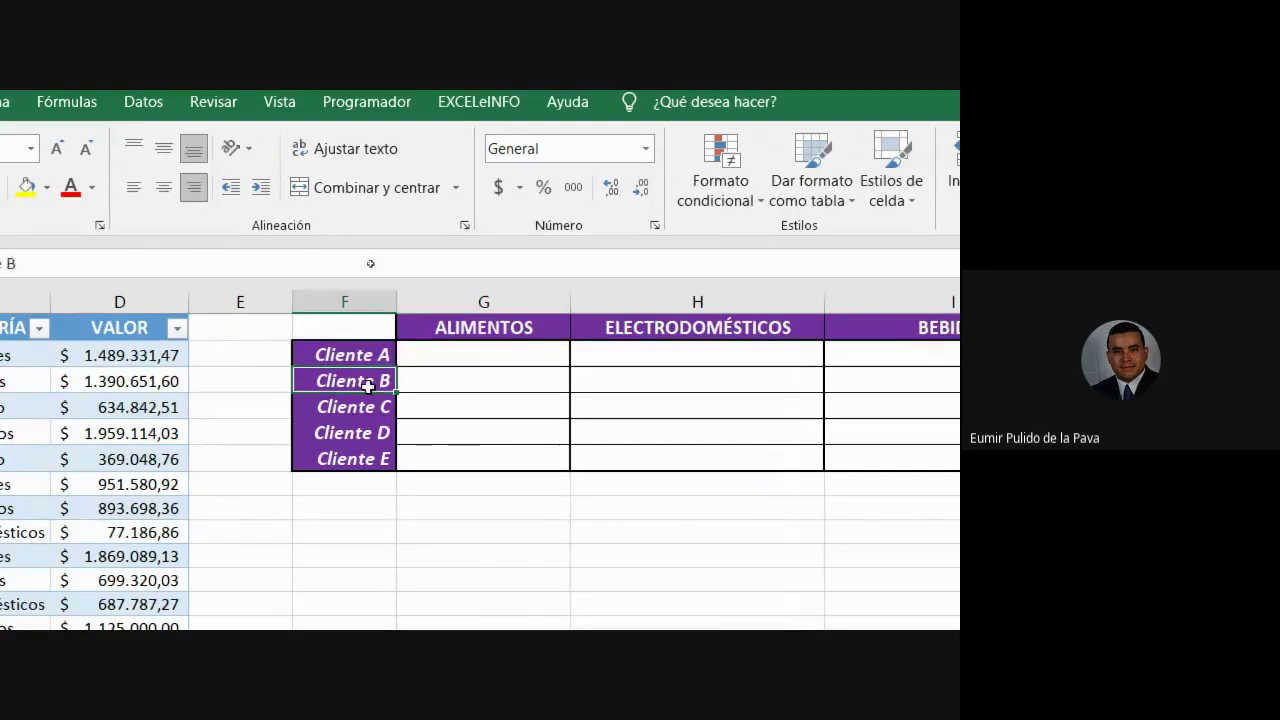
pyautogui.moveTo(368, 385); pyautogui.dragTo(929, 380)
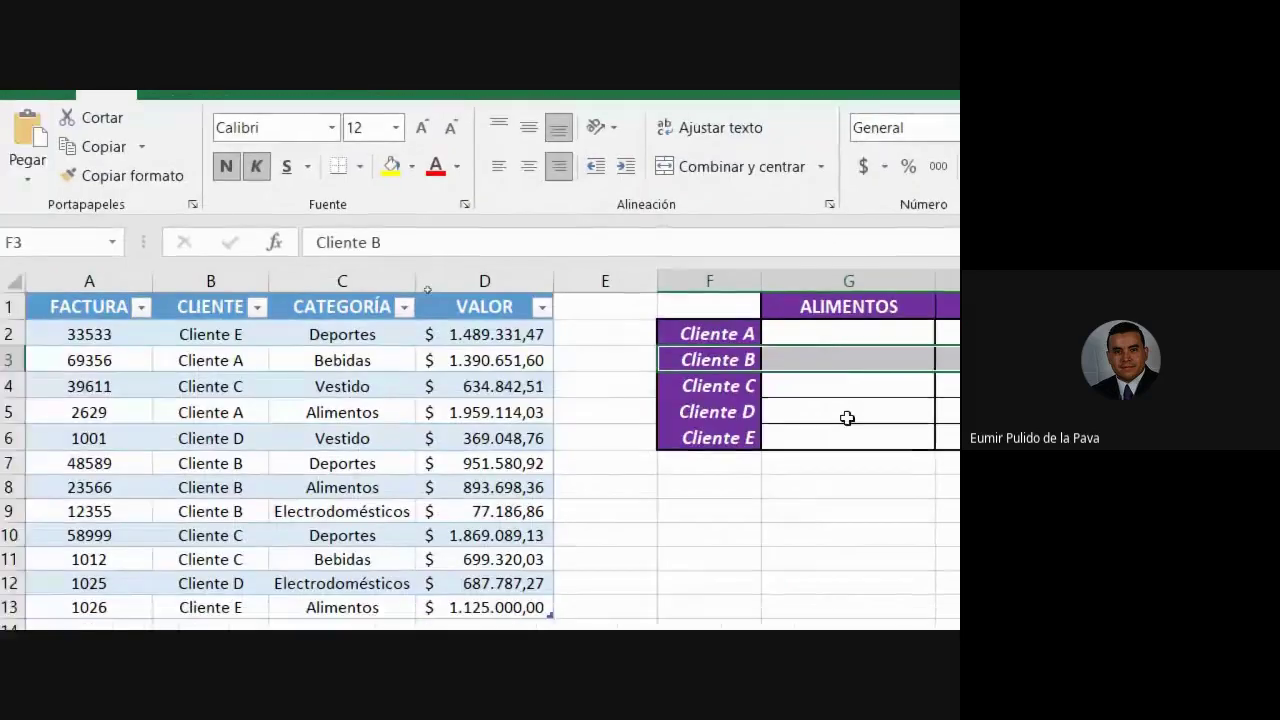
pyautogui.click(806, 355)
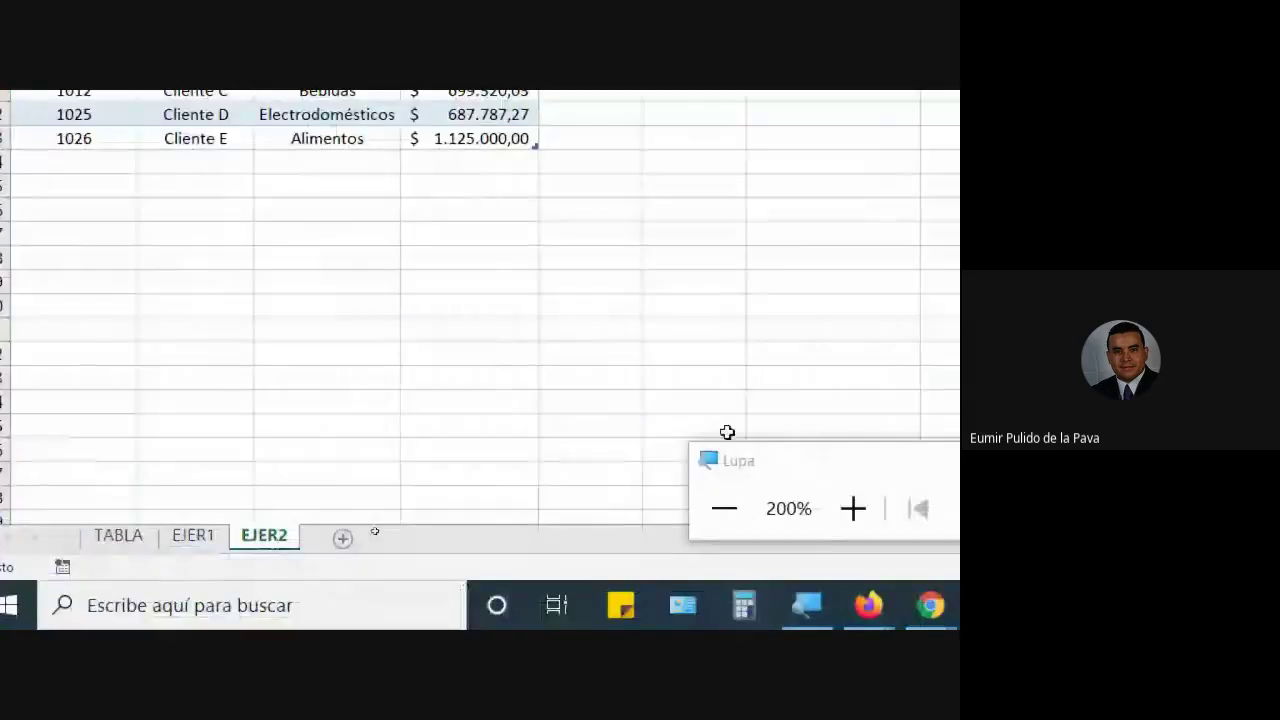
pyautogui.click(724, 508)
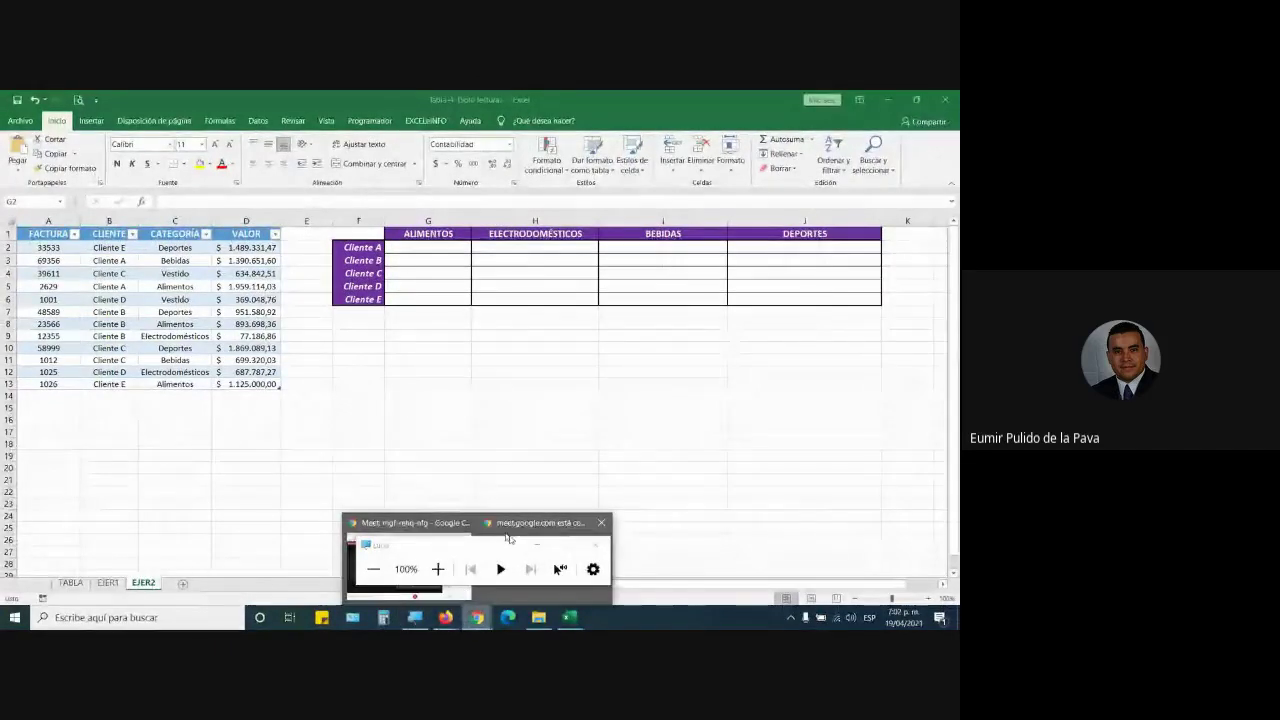
# Step: Switch to the Google Meet window, review the latest chat messages and return to the Excel workbook
pyautogui.click(405, 555)
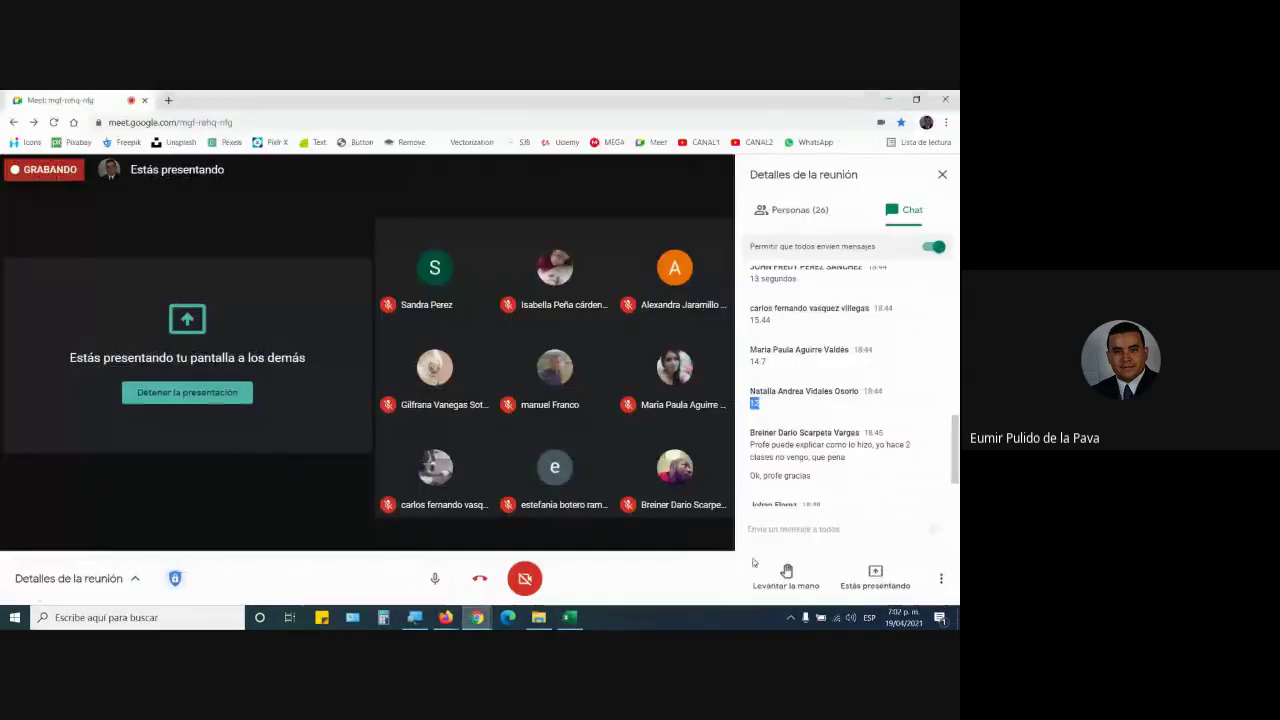
pyautogui.scroll(-2, 893, 423)
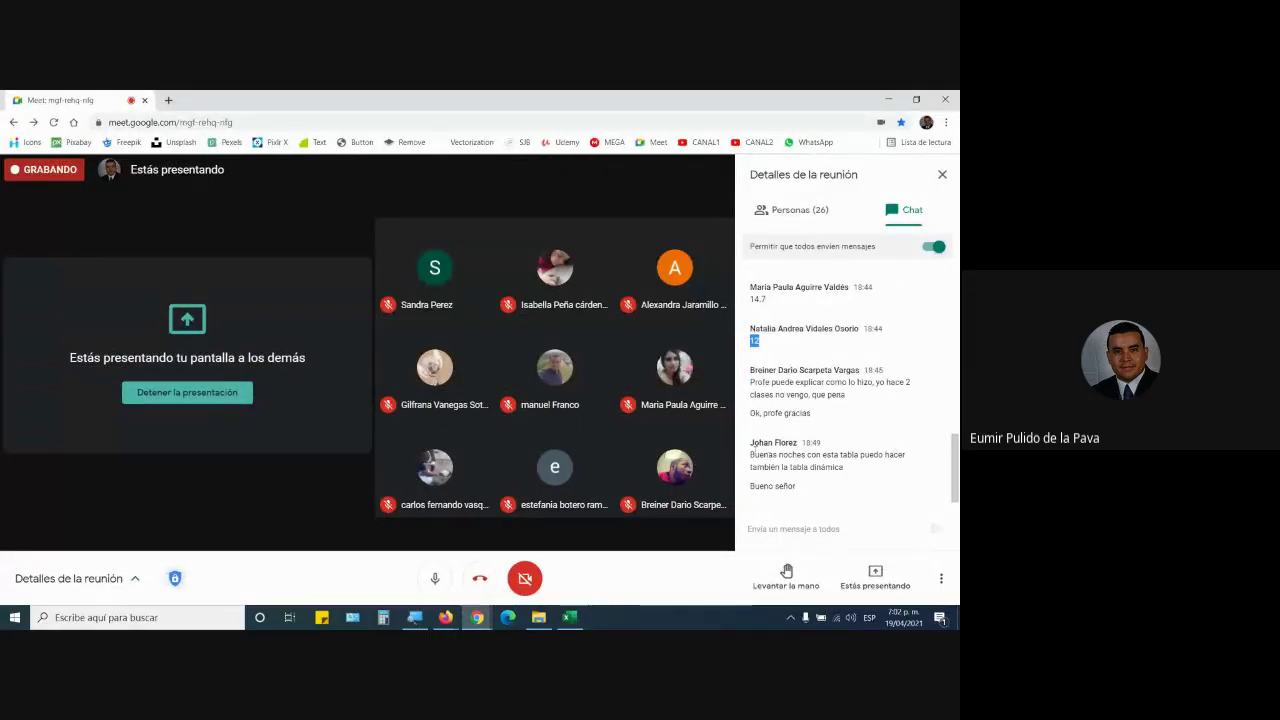
pyautogui.moveTo(752, 448); pyautogui.dragTo(892, 490)
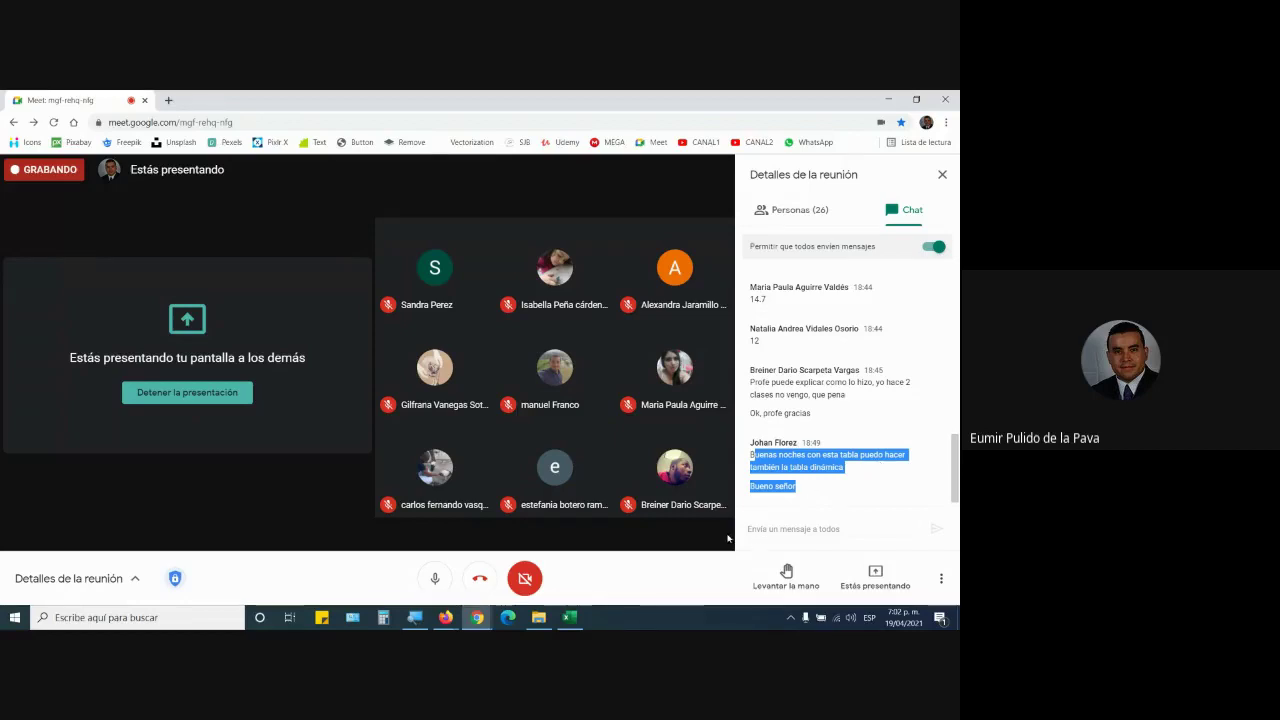
pyautogui.click(578, 622)
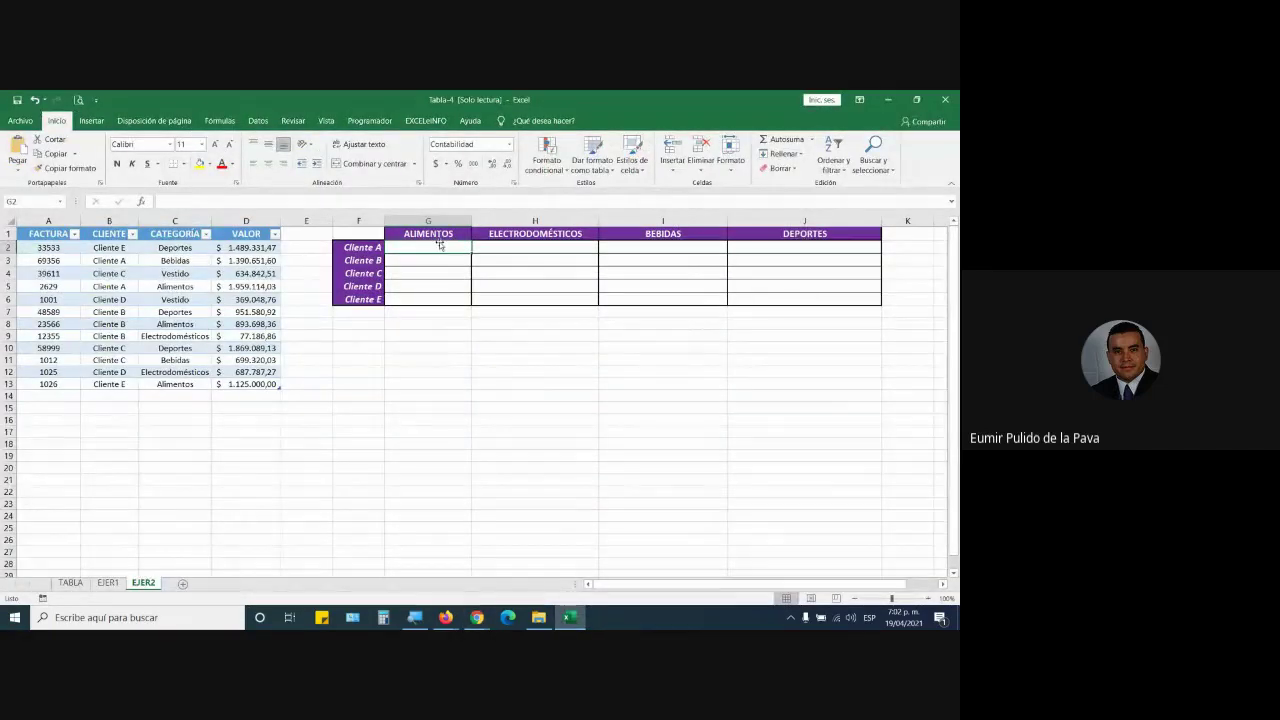
# Step: Switch to the Google Meet window, admit the person waiting to join and return to the Excel workbook
pyautogui.click(477, 617)
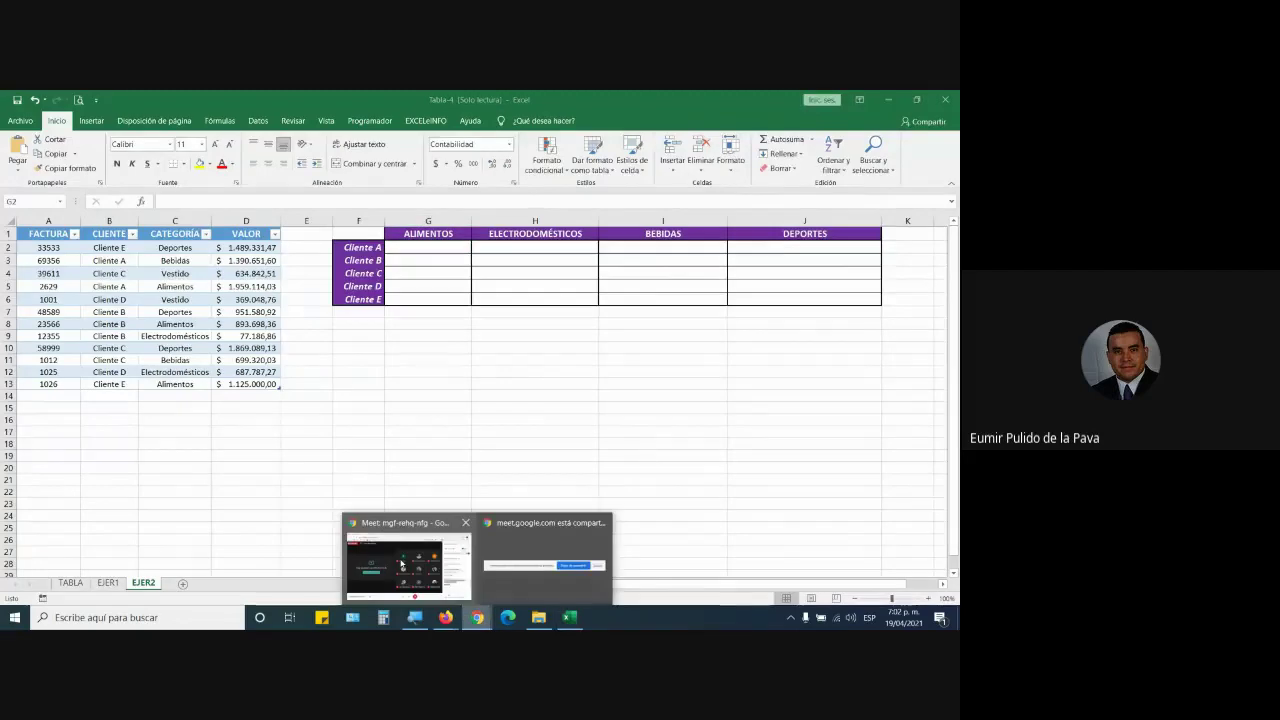
pyautogui.click(405, 560)
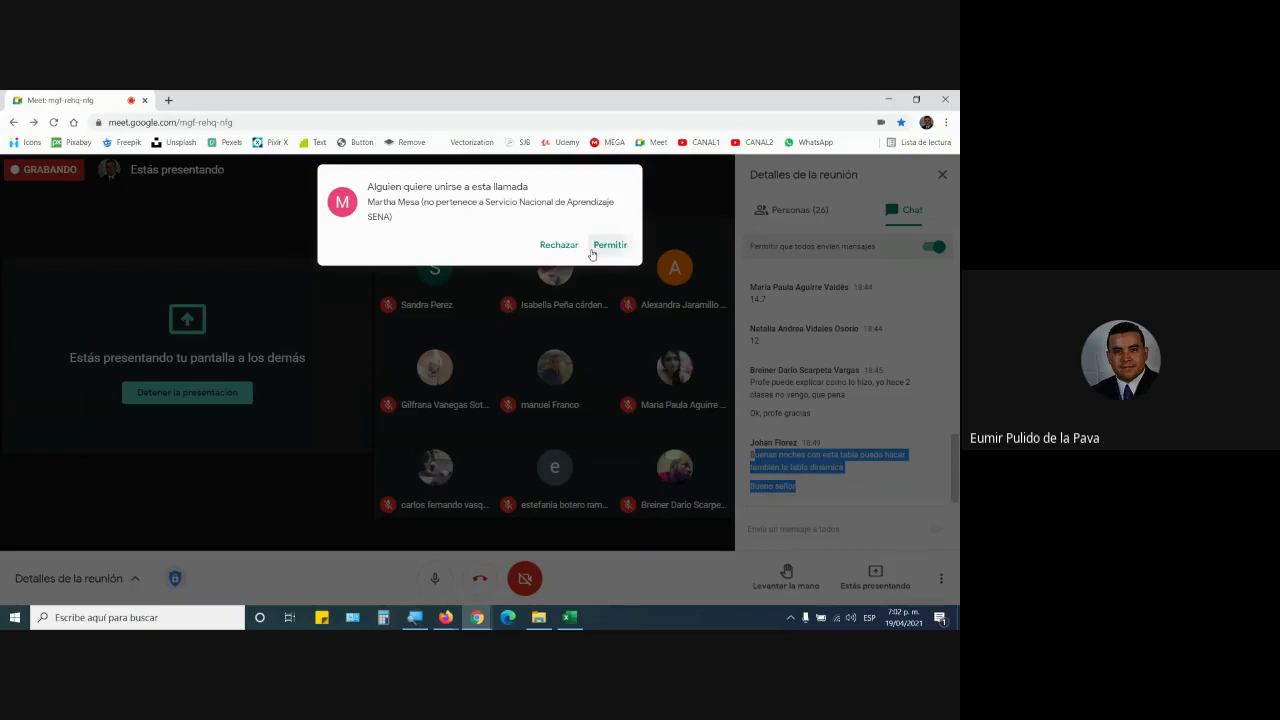
pyautogui.click(598, 248)
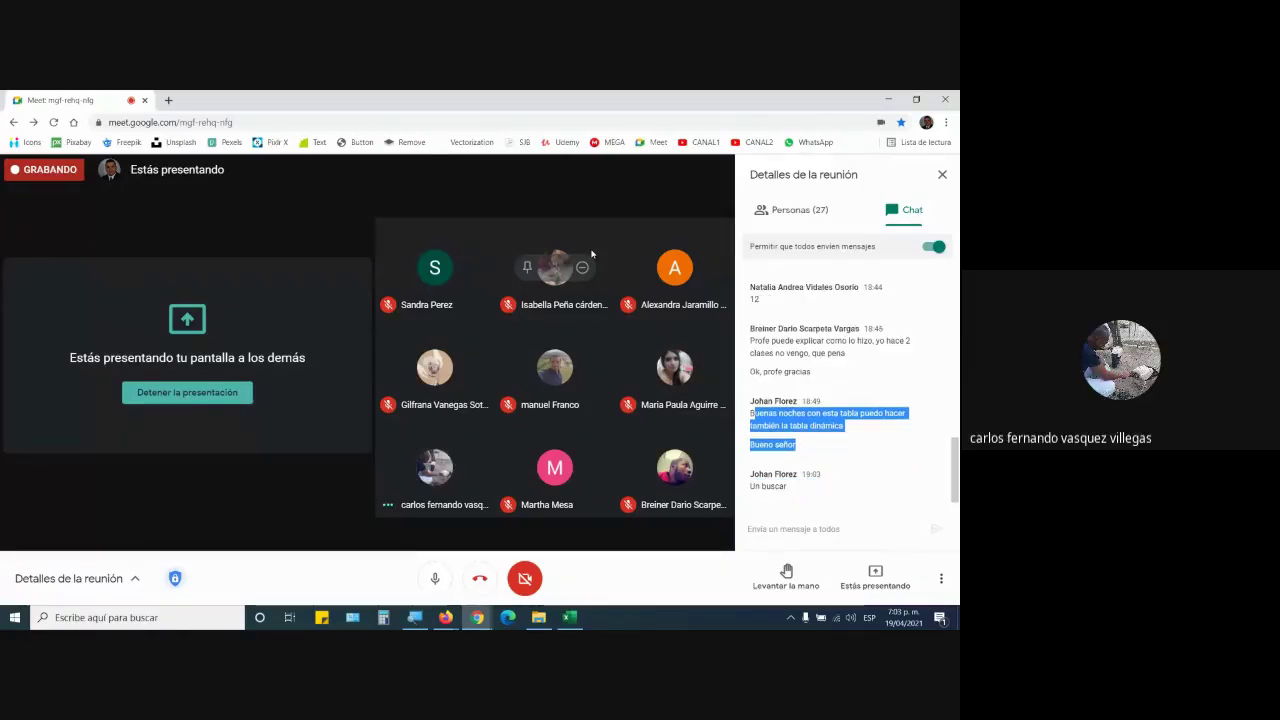
pyautogui.hotkey('alt', 'Tab')
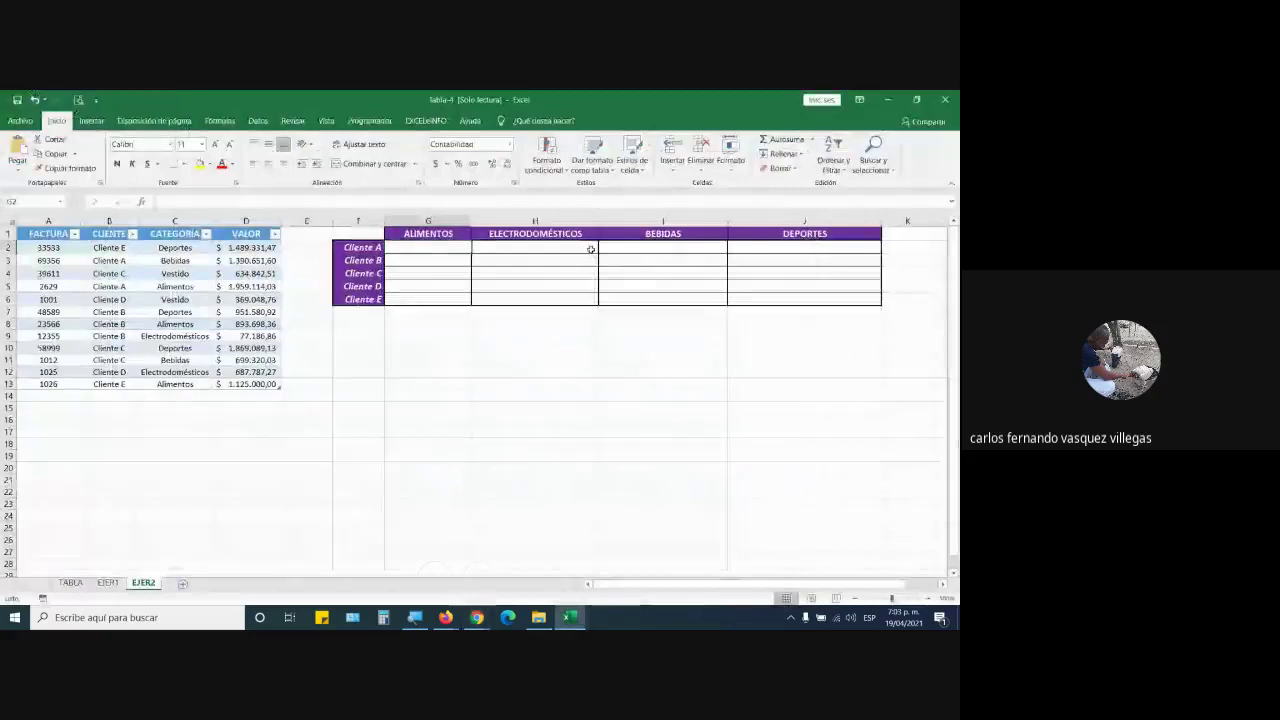
# Step: Highlight the columns ALIMENTOS to DEPORTES and the Cliente B row, and check the Google Meet chat for replies
pyautogui.click(428, 221)
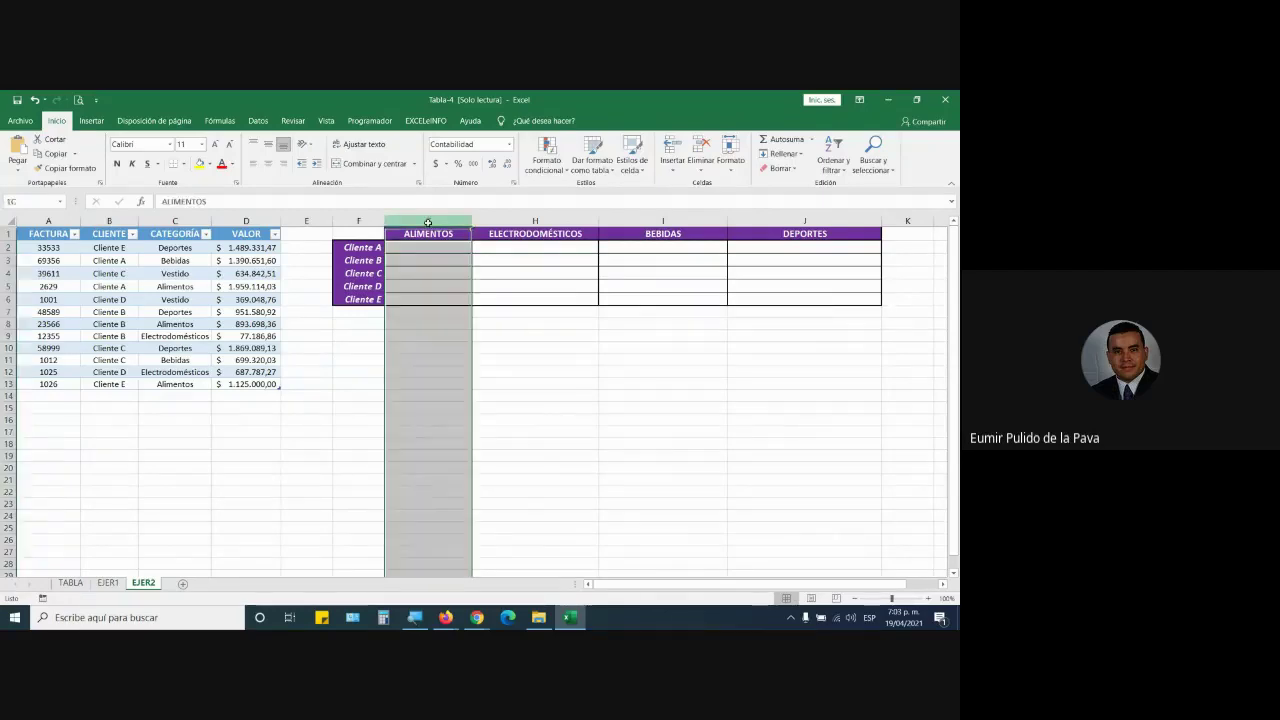
pyautogui.click(535, 221)
pyautogui.click(663, 221)
pyautogui.click(789, 219)
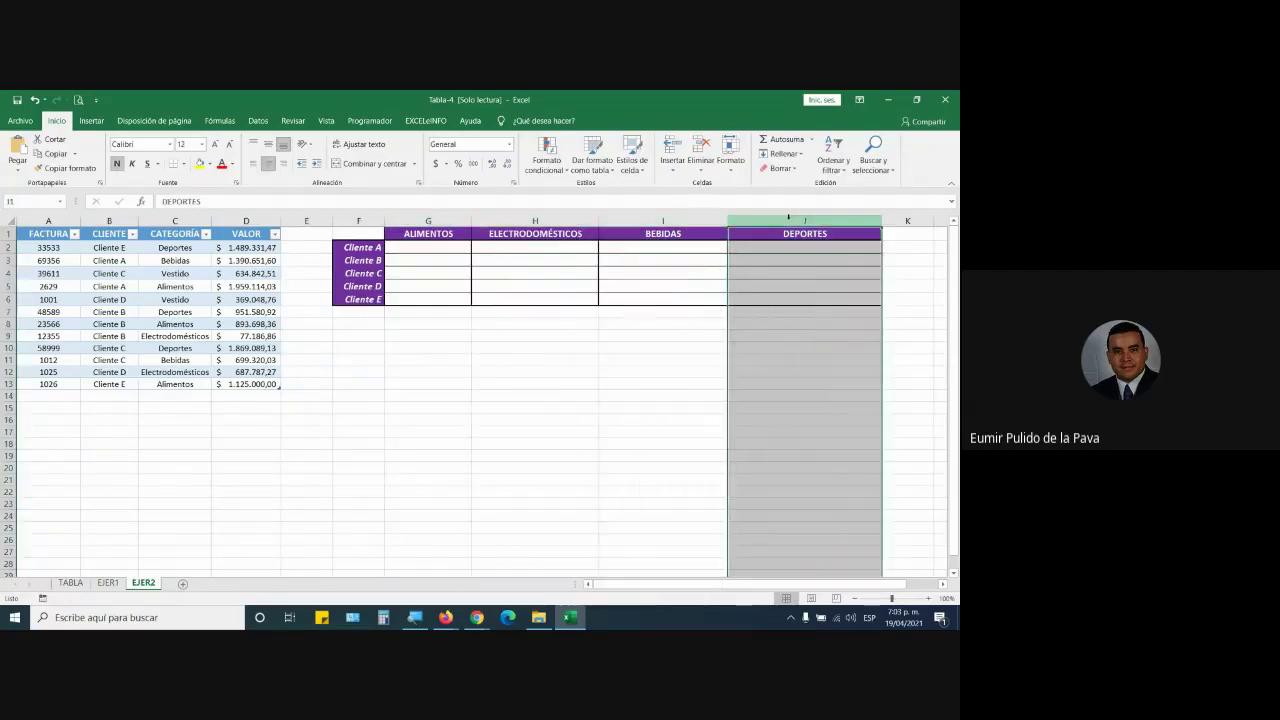
pyautogui.moveTo(355, 260); pyautogui.dragTo(785, 257)
pyautogui.hotkey('alt', 'Tab')
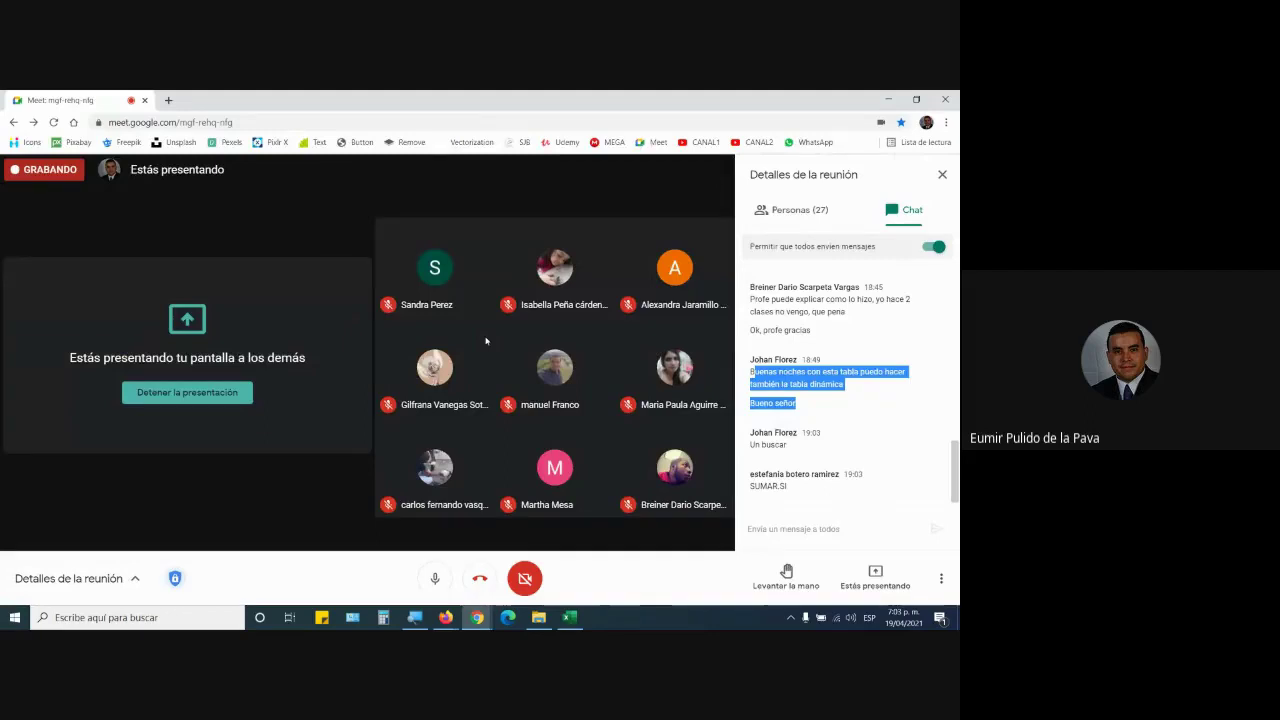
pyautogui.hotkey('alt', 'Tab')
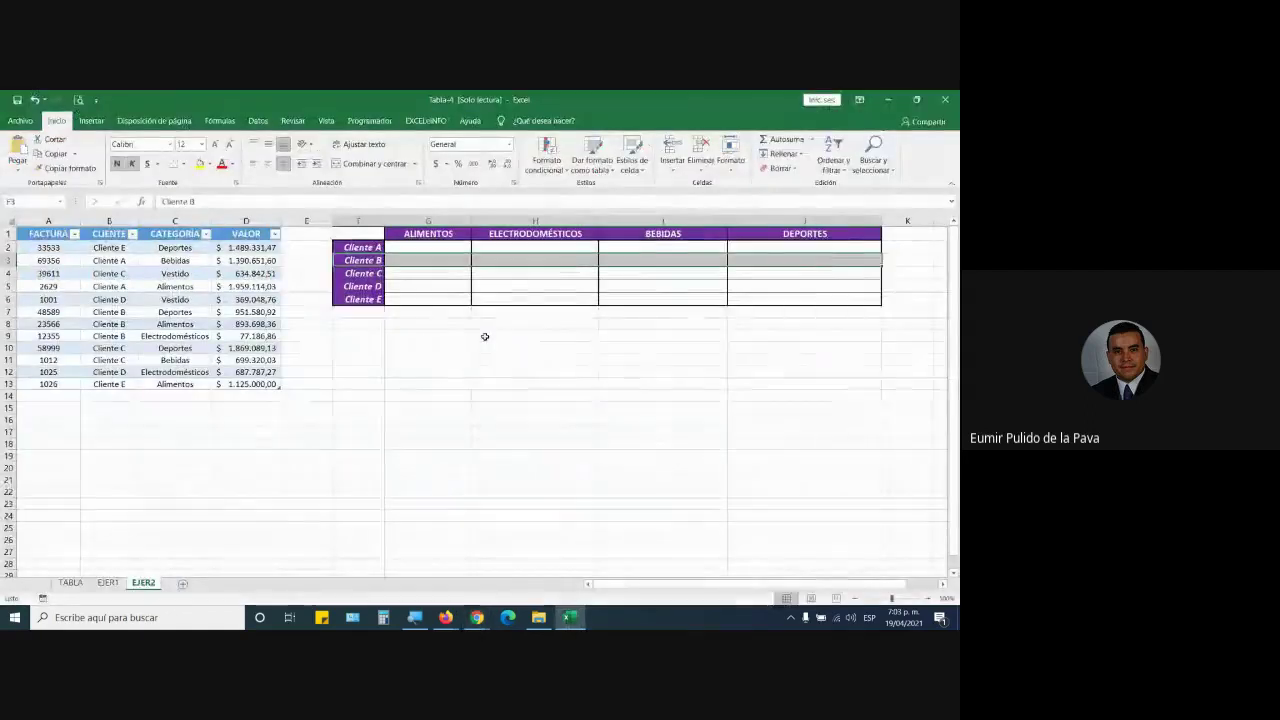
# Step: Highlight the Cliente A row across the category columns and check the Google Meet chat for new answers
pyautogui.click(378, 247)
pyautogui.moveTo(378, 247); pyautogui.dragTo(791, 215)
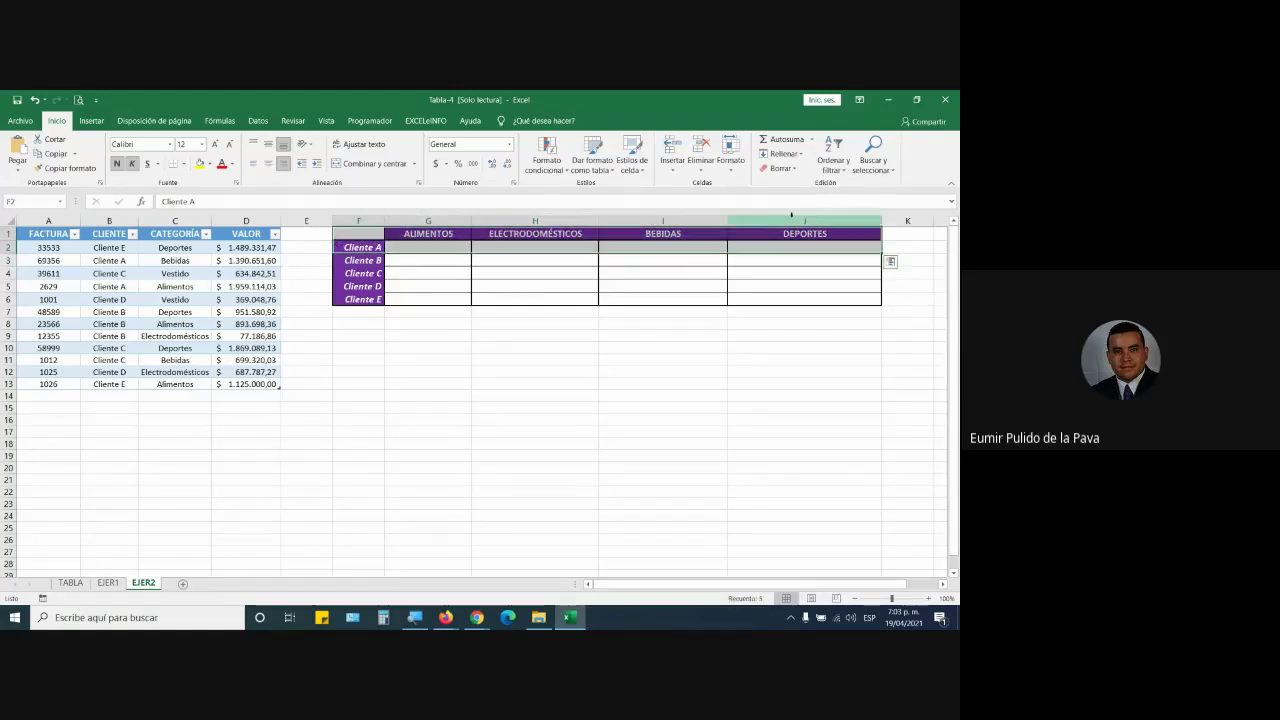
pyautogui.click(370, 247)
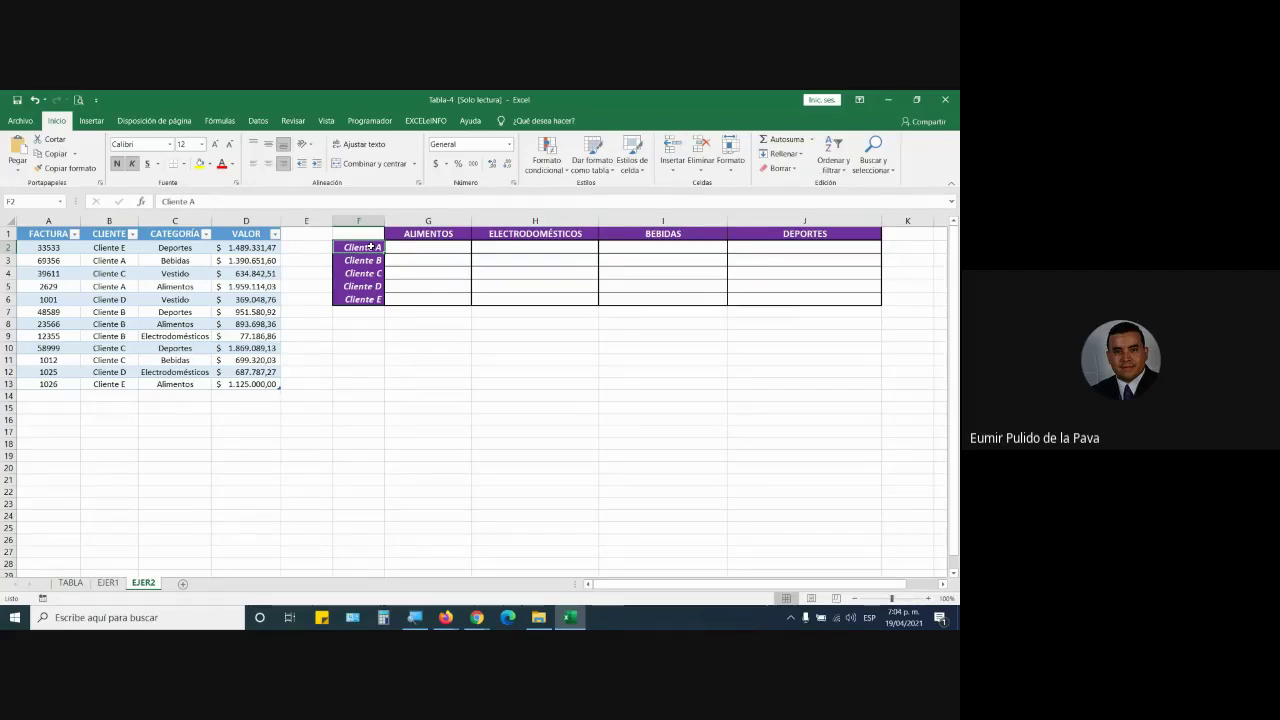
pyautogui.hotkey('alt', 'Tab')
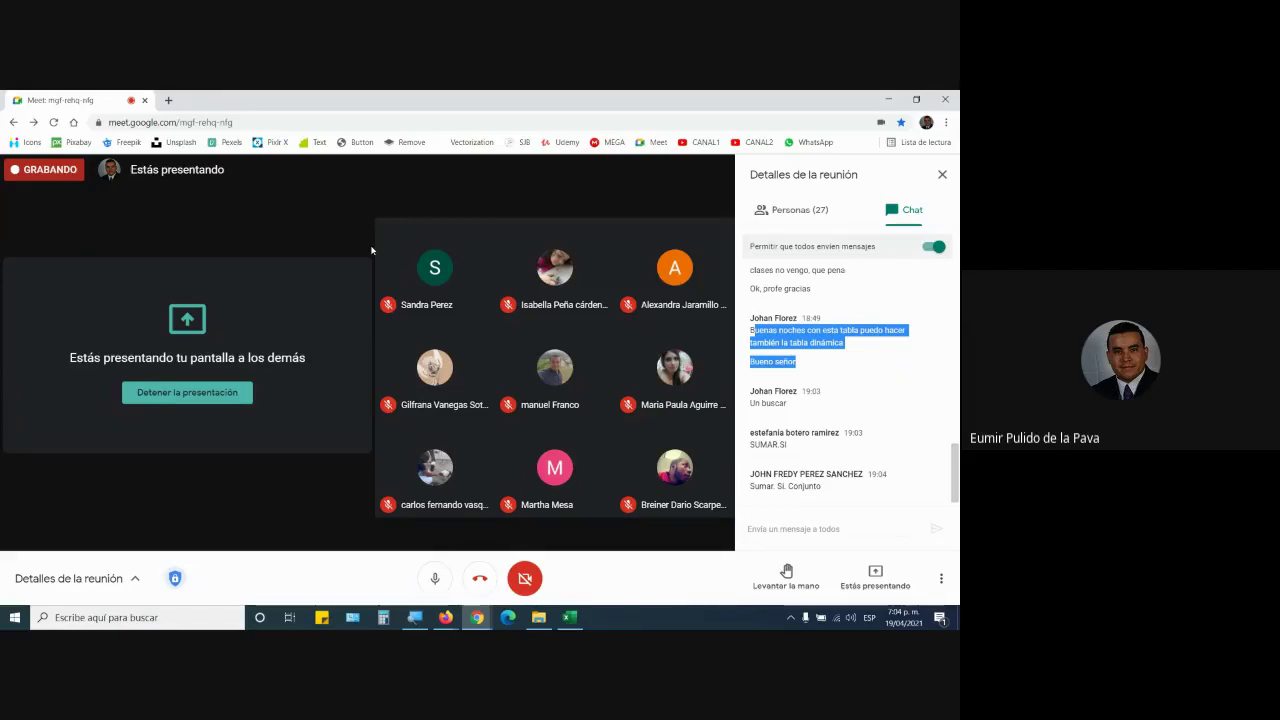
pyautogui.hotkey('alt', 'Tab')
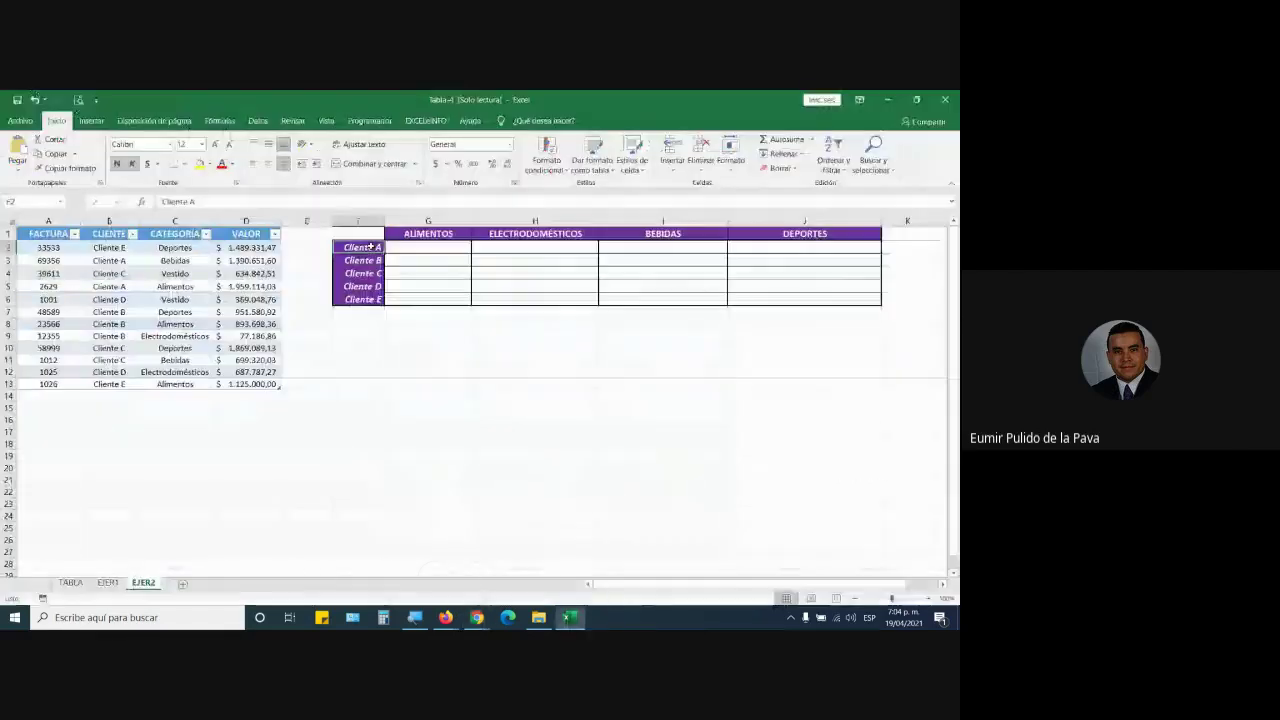
# Step: Widen the ALIMENTOS column and fill cell G2 with its formatting across the client-by-category grid G2:J6
pyautogui.moveTo(481, 219); pyautogui.dragTo(700, 221)
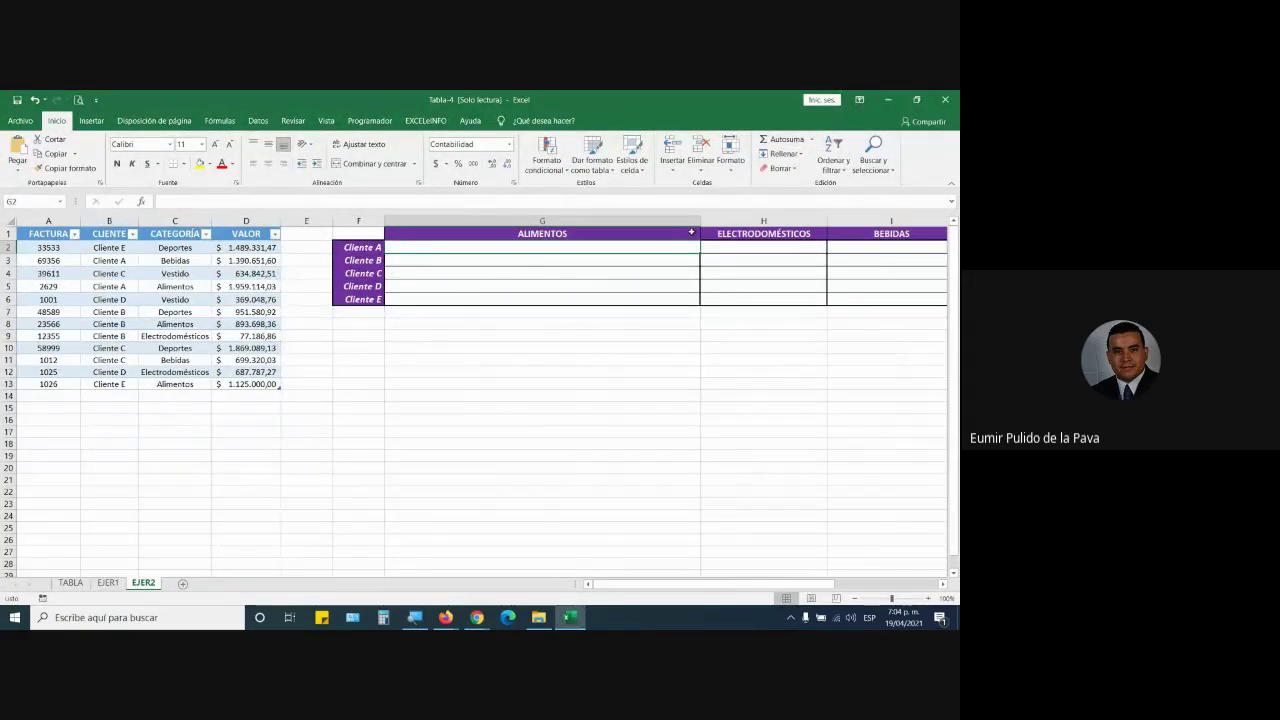
pyautogui.click(606, 336)
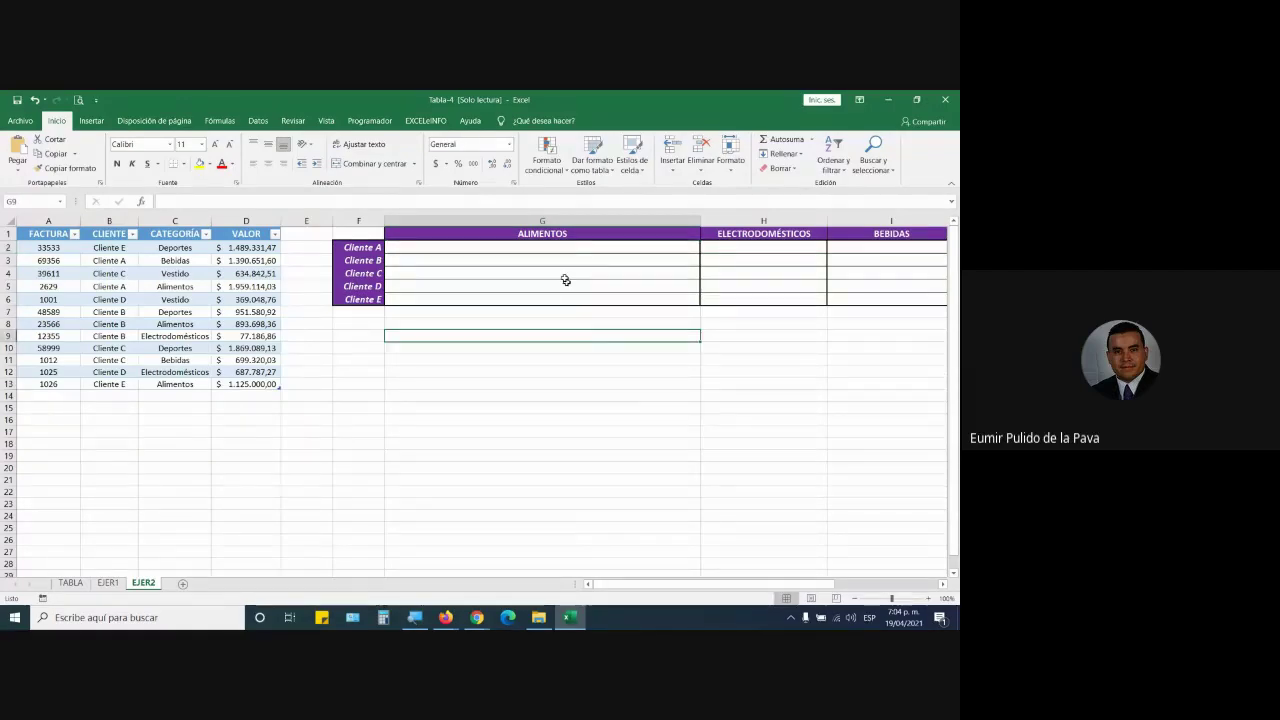
pyautogui.click(575, 247)
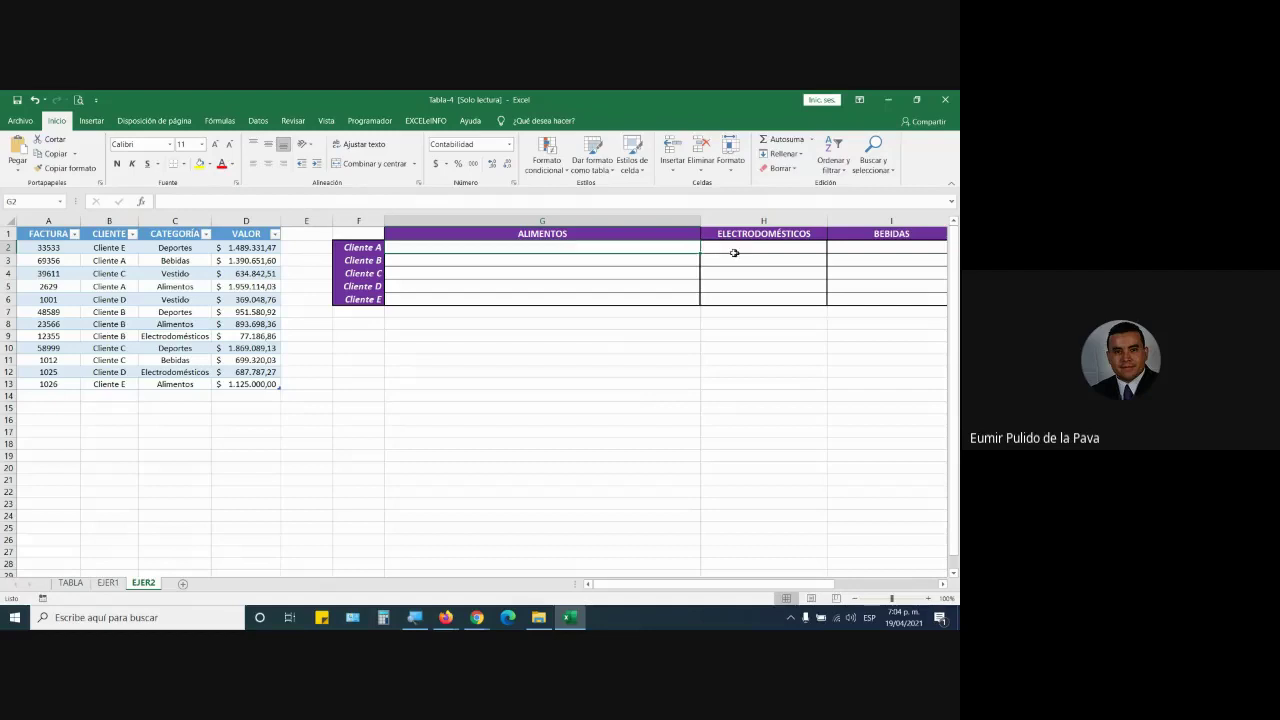
pyautogui.moveTo(702, 252); pyautogui.dragTo(843, 305)
pyautogui.click(829, 350)
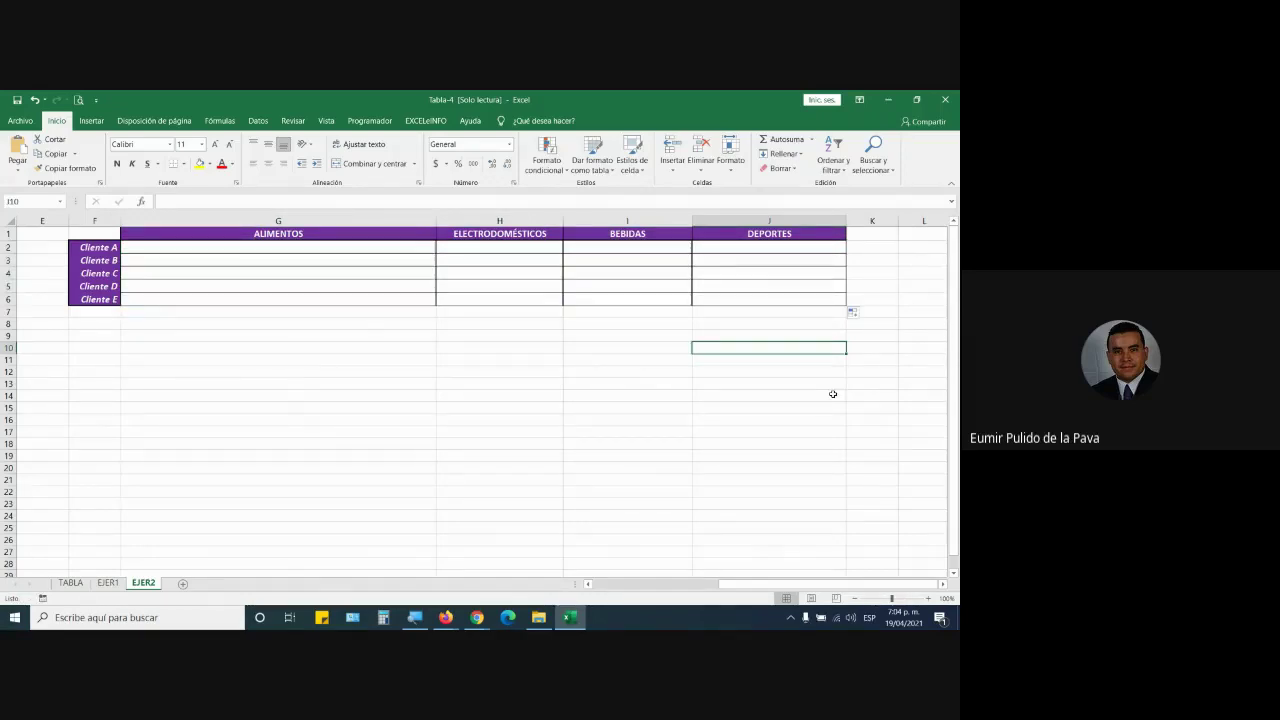
# Step: Set the font size of cell G2 to 18 and widen the ALIMENTOS column further
pyautogui.click(346, 247)
pyautogui.click(214, 144)
pyautogui.click(214, 144)
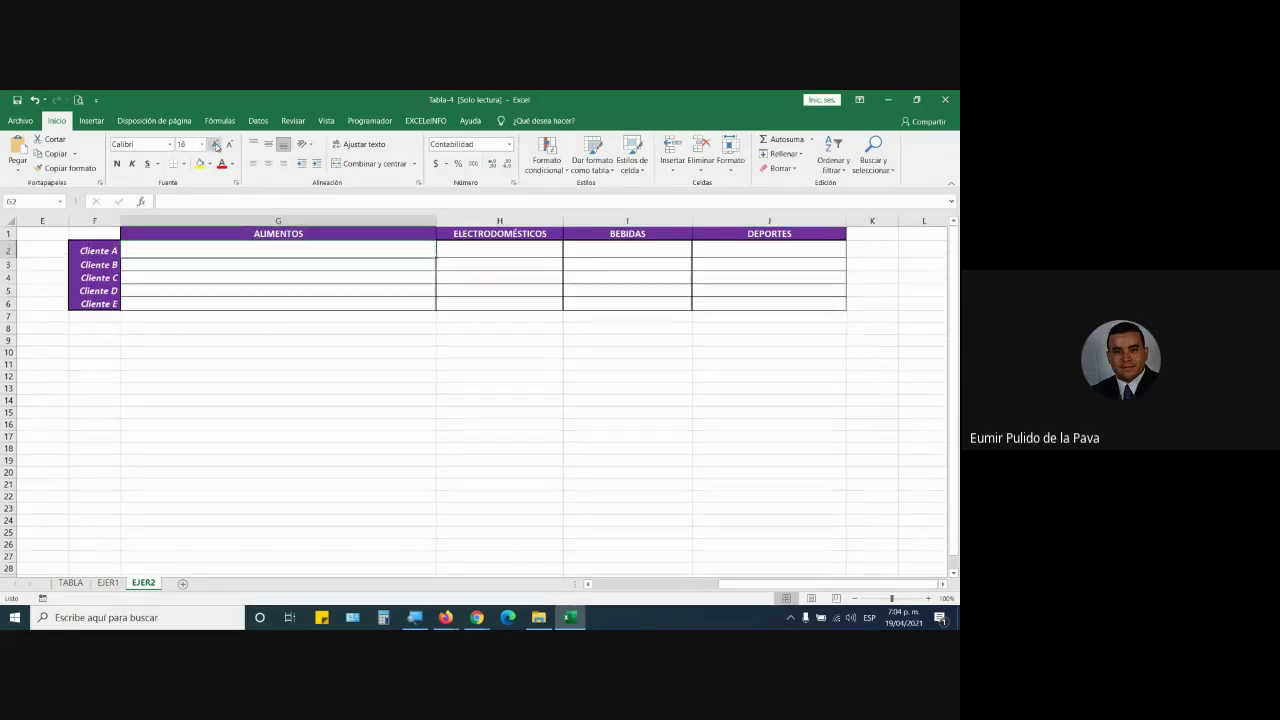
pyautogui.click(214, 144)
pyautogui.moveTo(436, 224); pyautogui.dragTo(513, 228)
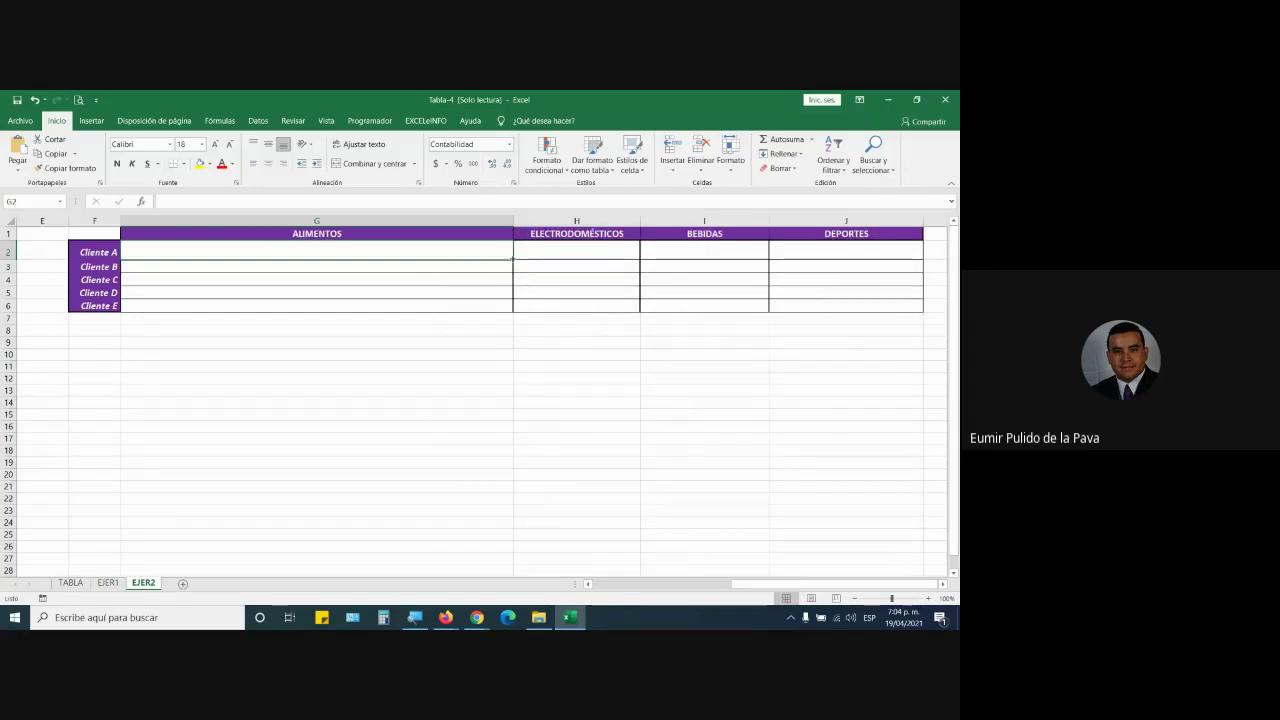
# Step: Fill G2 with its formatting over G2:J7 and reselect G2 after going over the ALIMENTOS cells of the first clients
pyautogui.moveTo(513, 258)
pyautogui.mouseDown()
pyautogui.moveTo(900, 264)
pyautogui.moveTo(920, 318)
pyautogui.mouseUp()
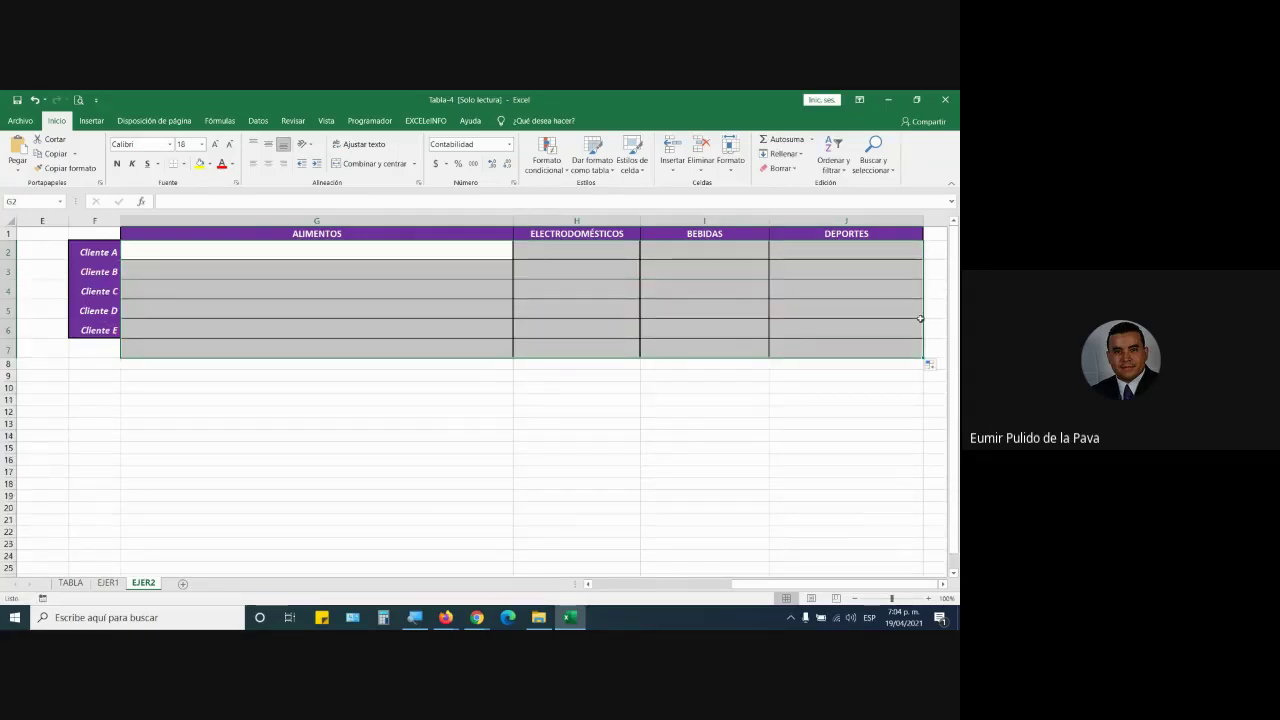
pyautogui.click(366, 252)
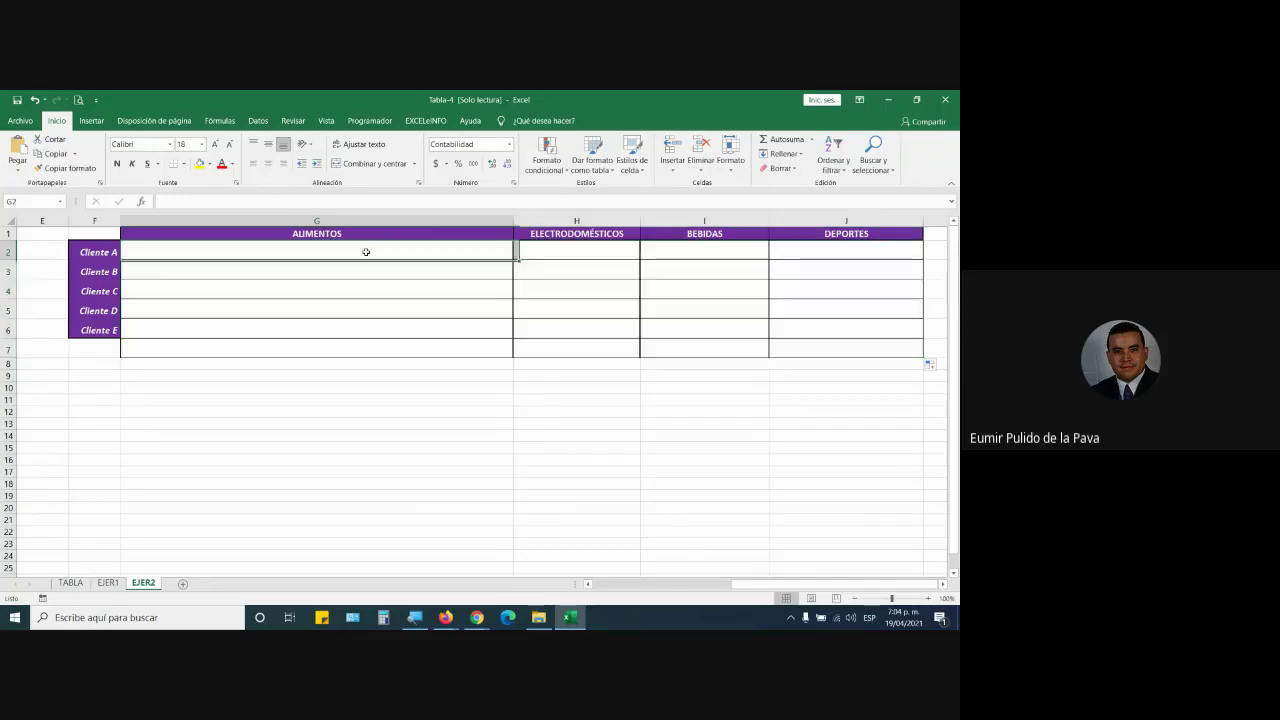
pyautogui.click(304, 271)
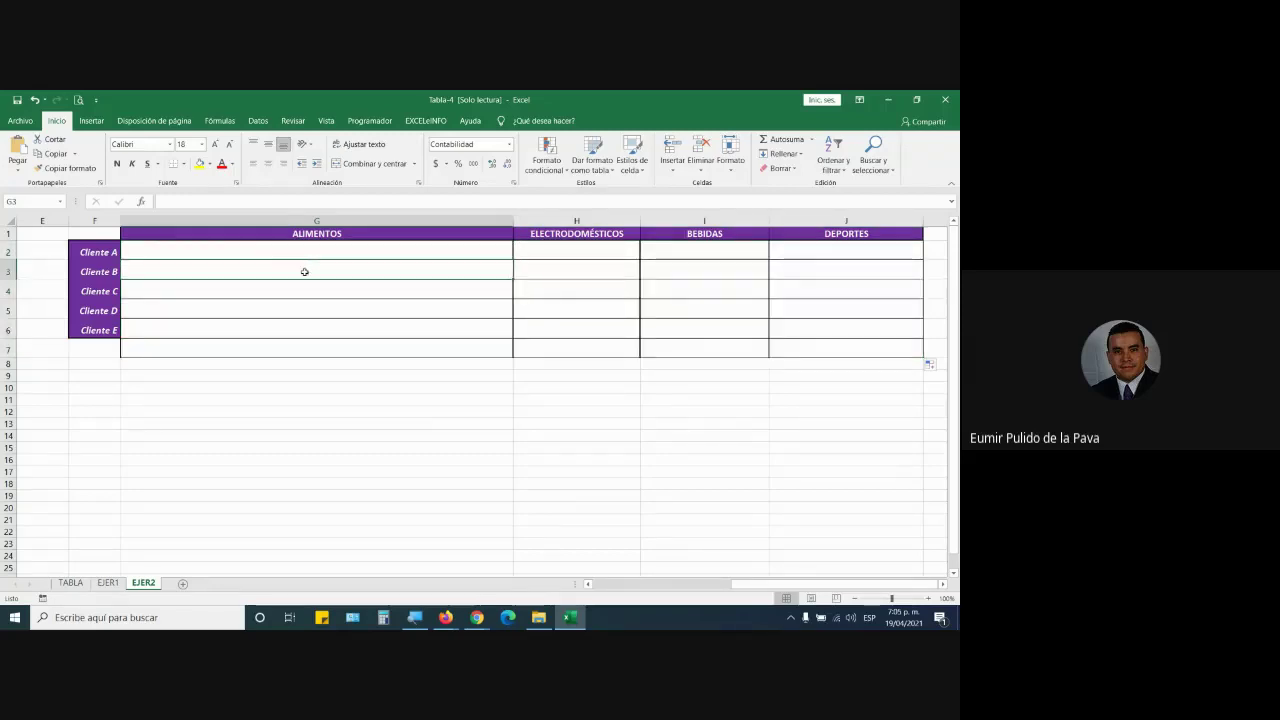
pyautogui.click(313, 289)
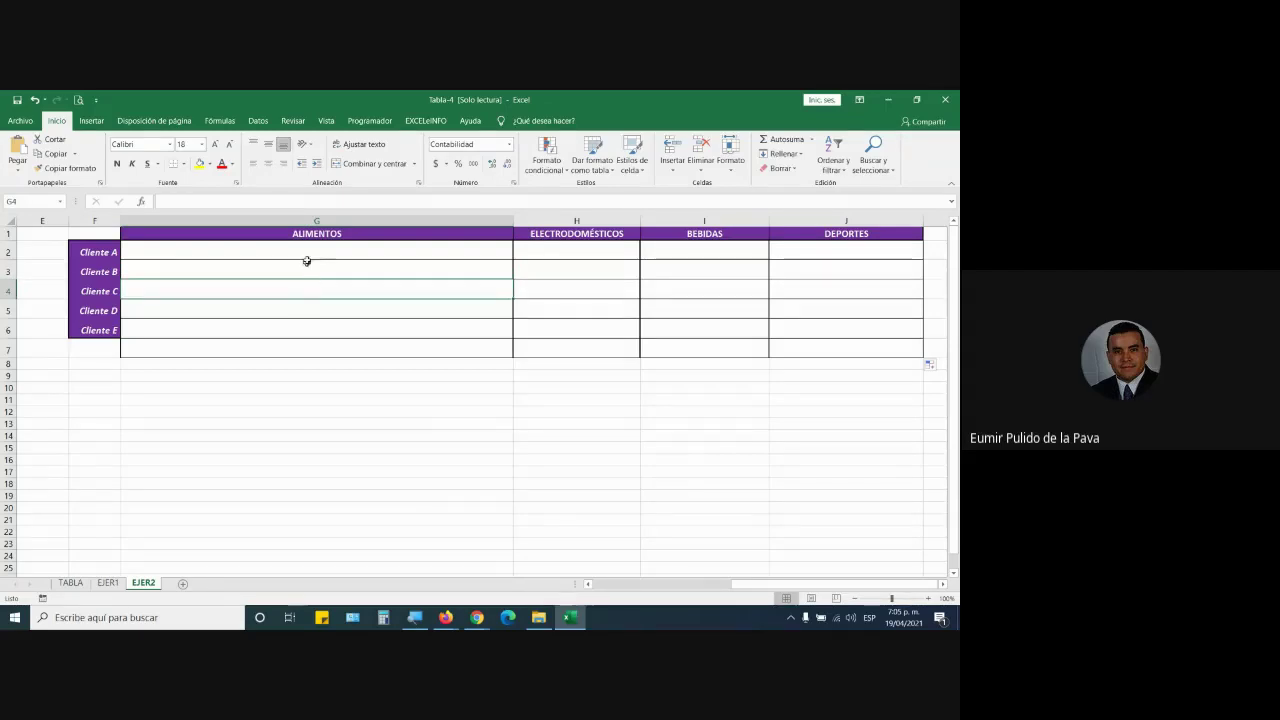
pyautogui.click(308, 250)
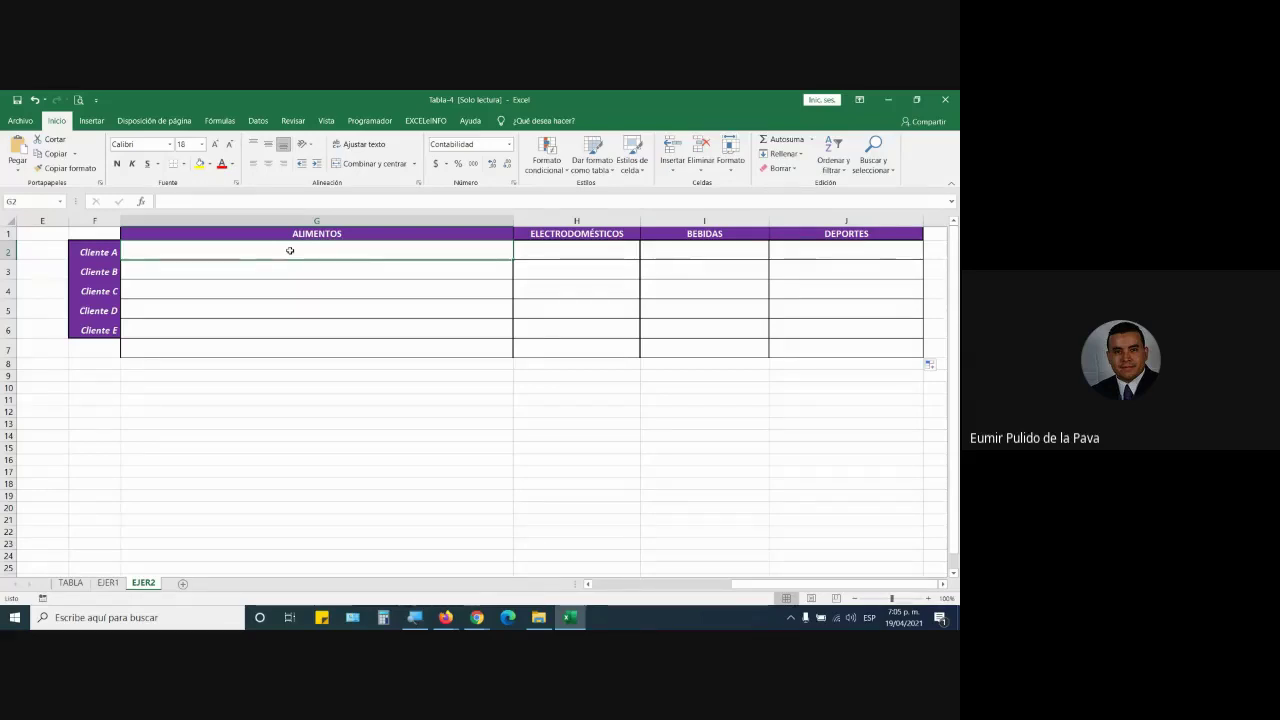
pyautogui.press('Left')
pyautogui.press('Left')
pyautogui.press('Left')
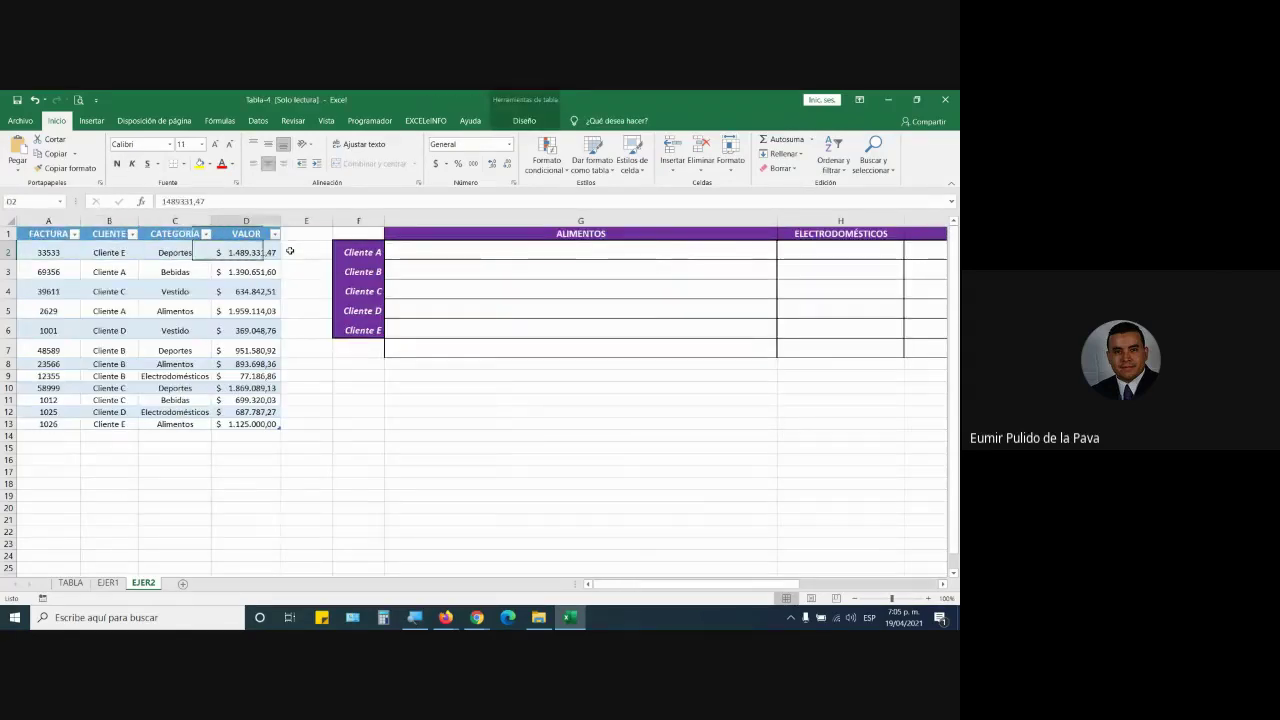
pyautogui.press('Right')
pyautogui.press('Right')
pyautogui.press('Right')
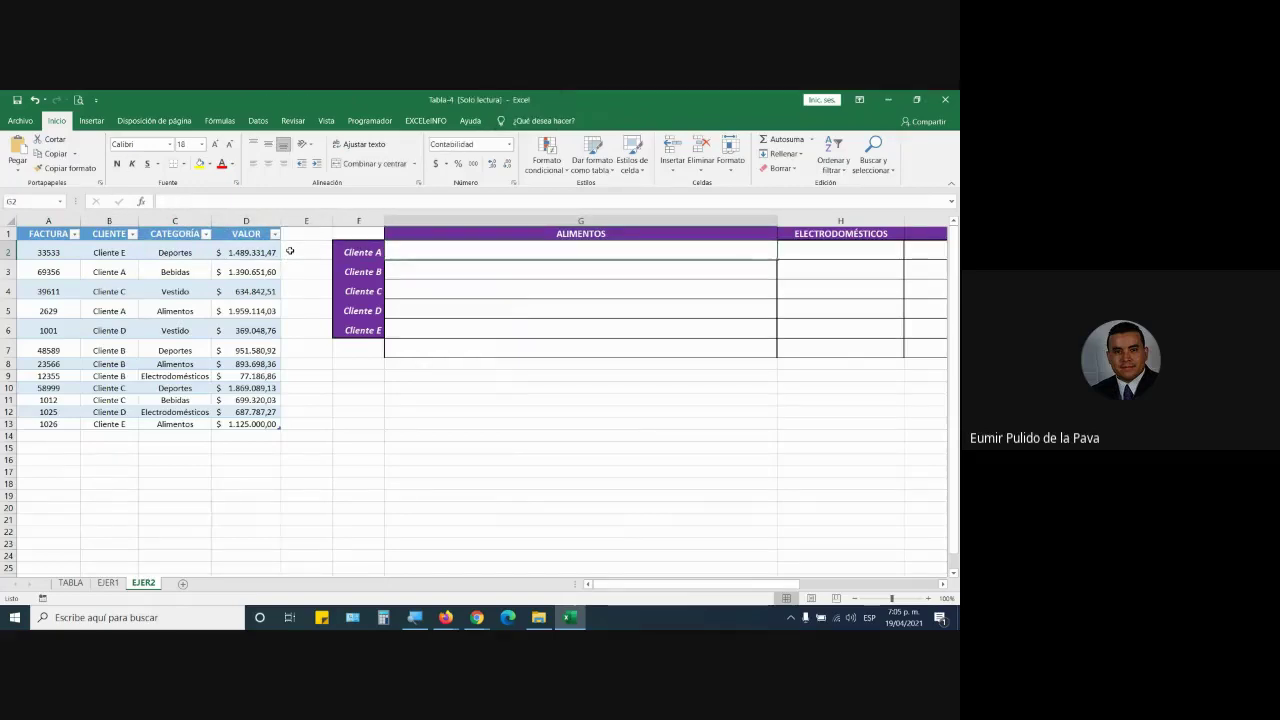
pyautogui.write('=SU')
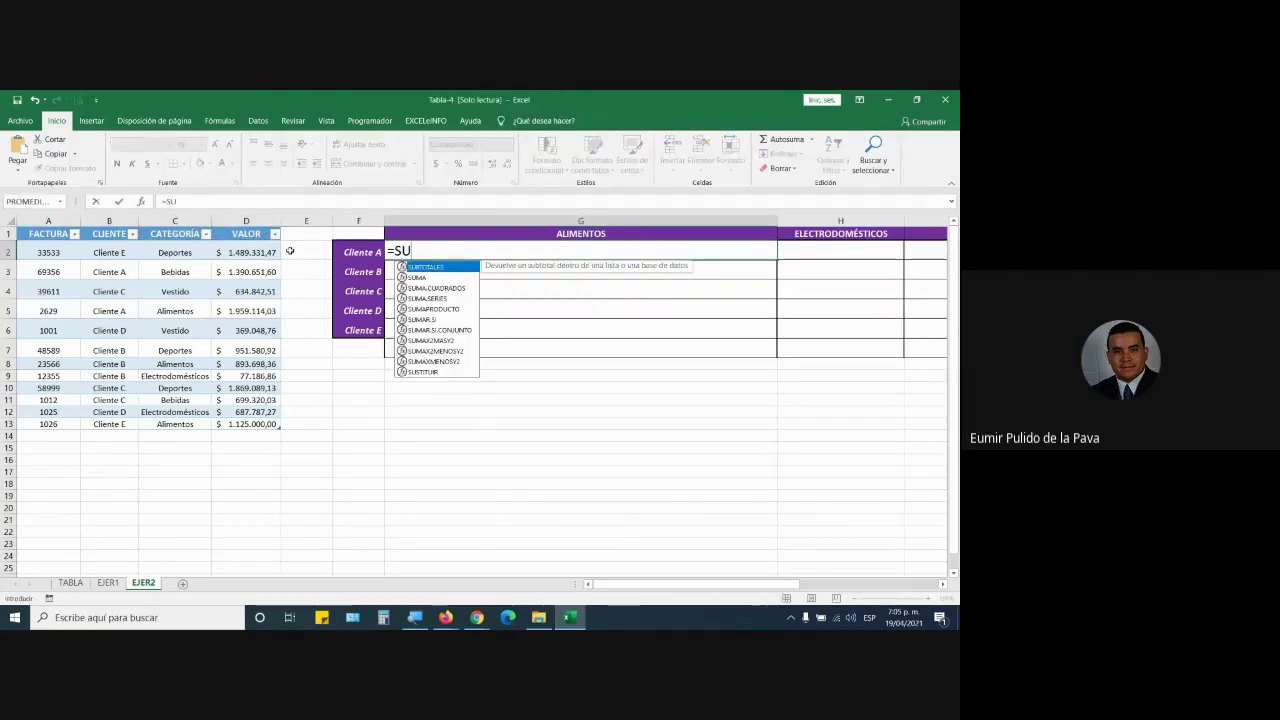
pyautogui.write('MA')
pyautogui.press('Down')
pyautogui.press('Down')
pyautogui.press('Down')
pyautogui.press('Down')
pyautogui.press('Down')
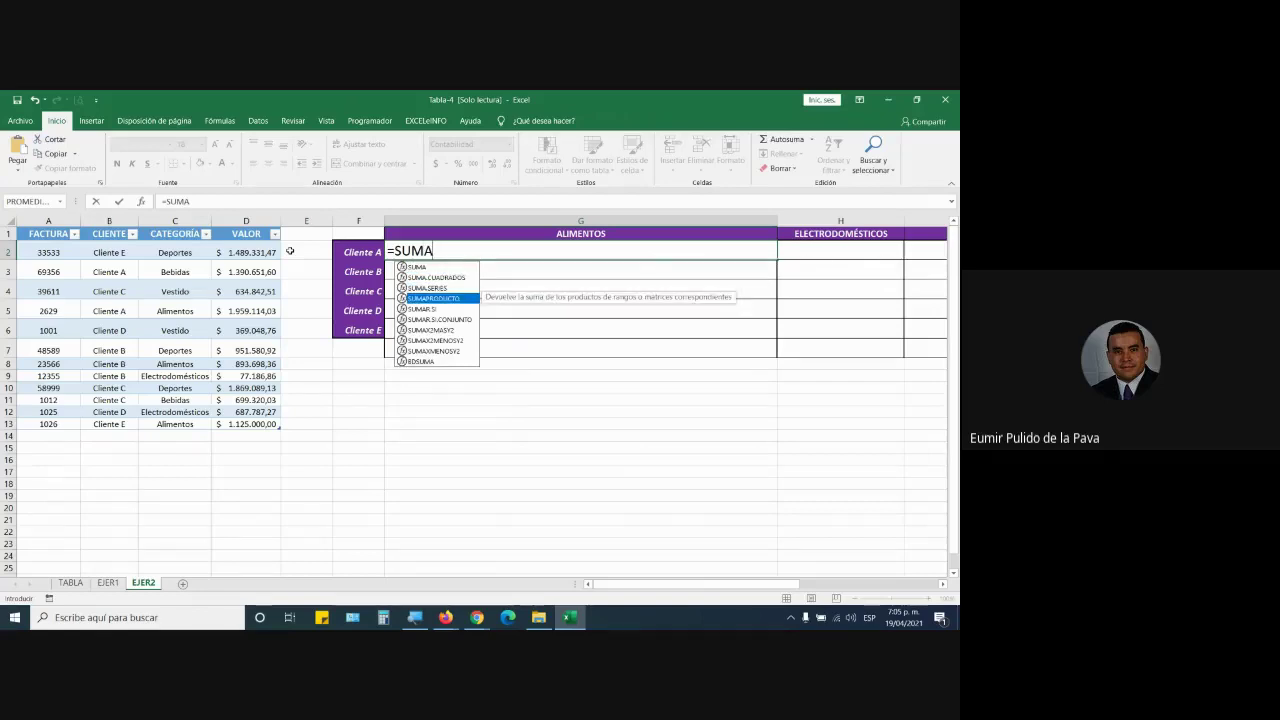
pyautogui.press('Tab')
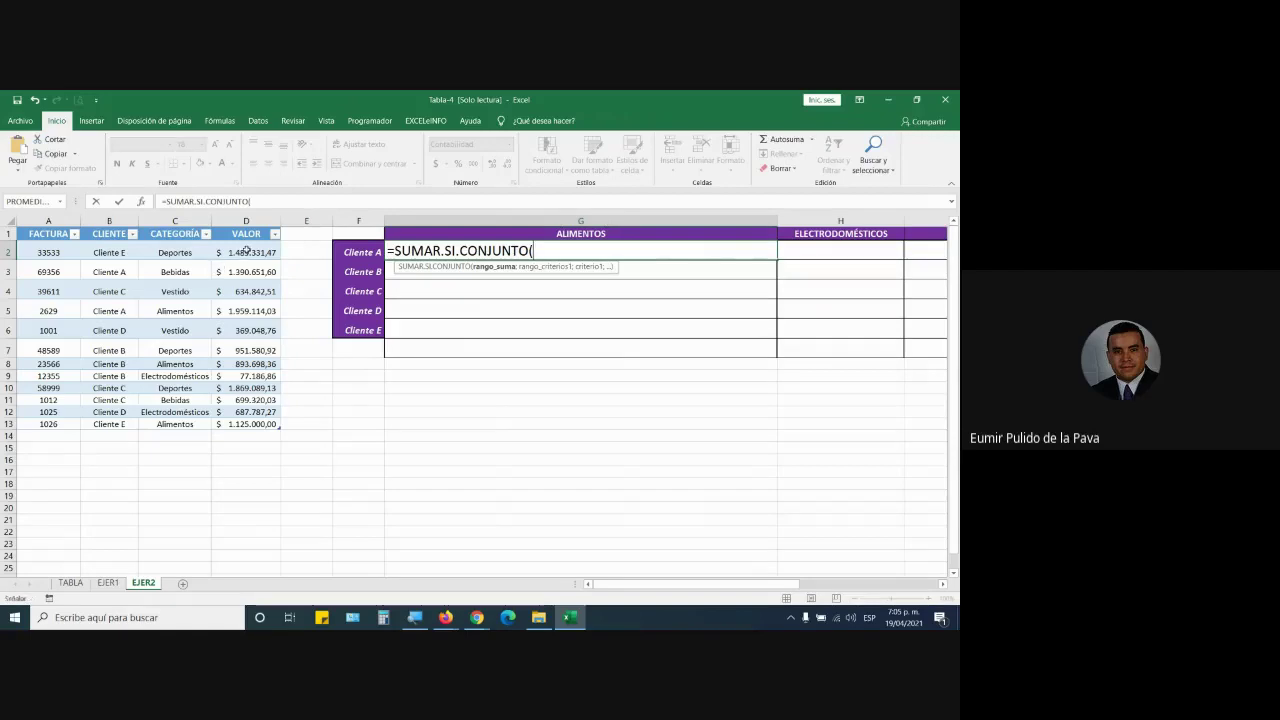
pyautogui.moveTo(246, 250); pyautogui.dragTo(246, 424)
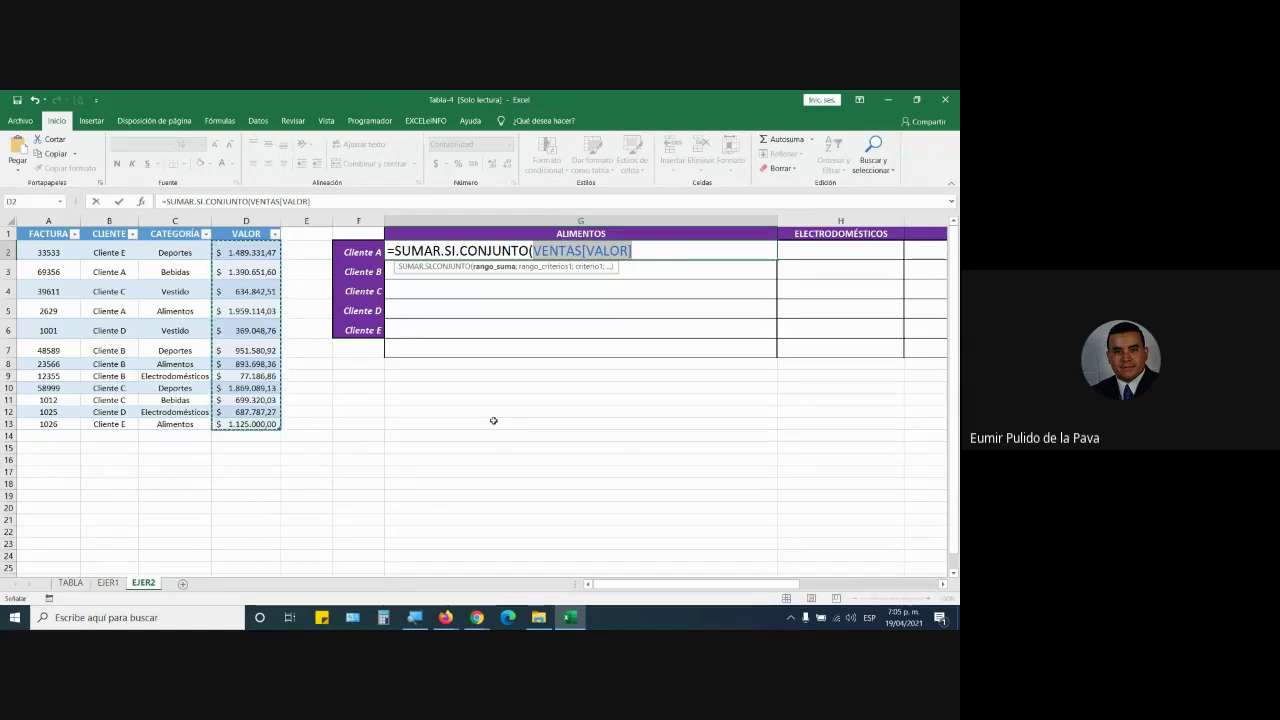
pyautogui.press('super+plus')
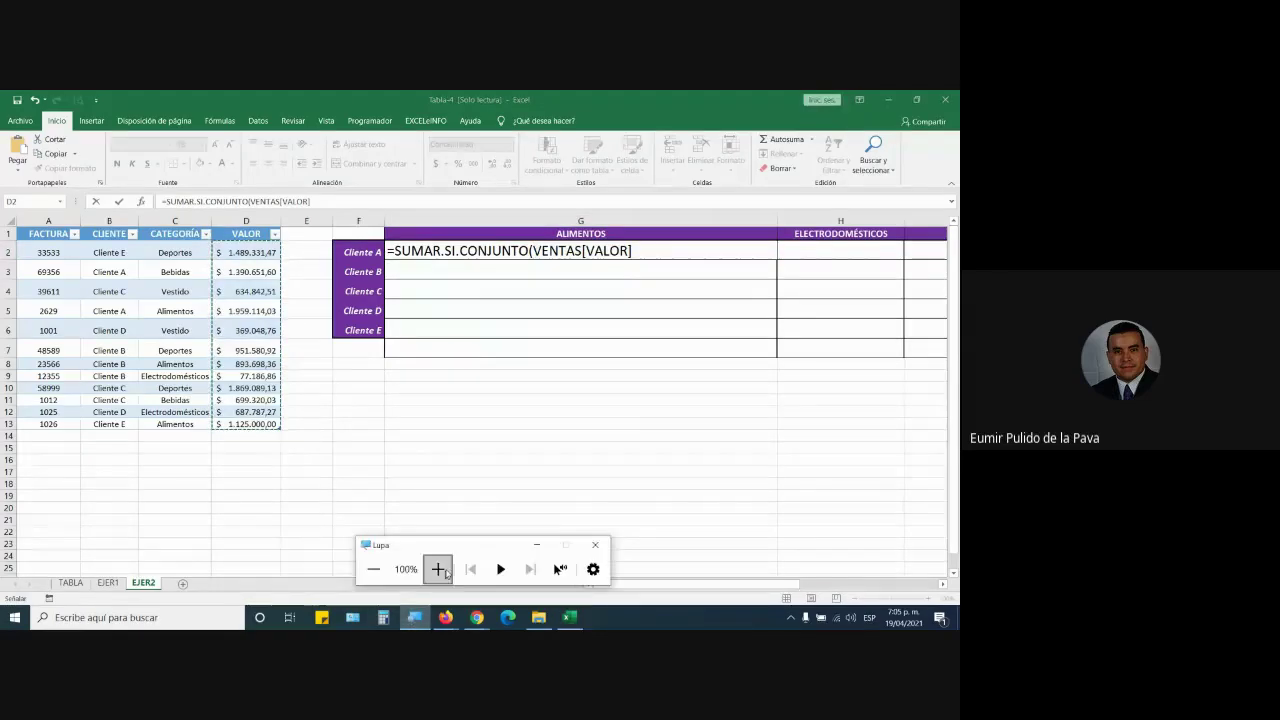
pyautogui.click(438, 569)
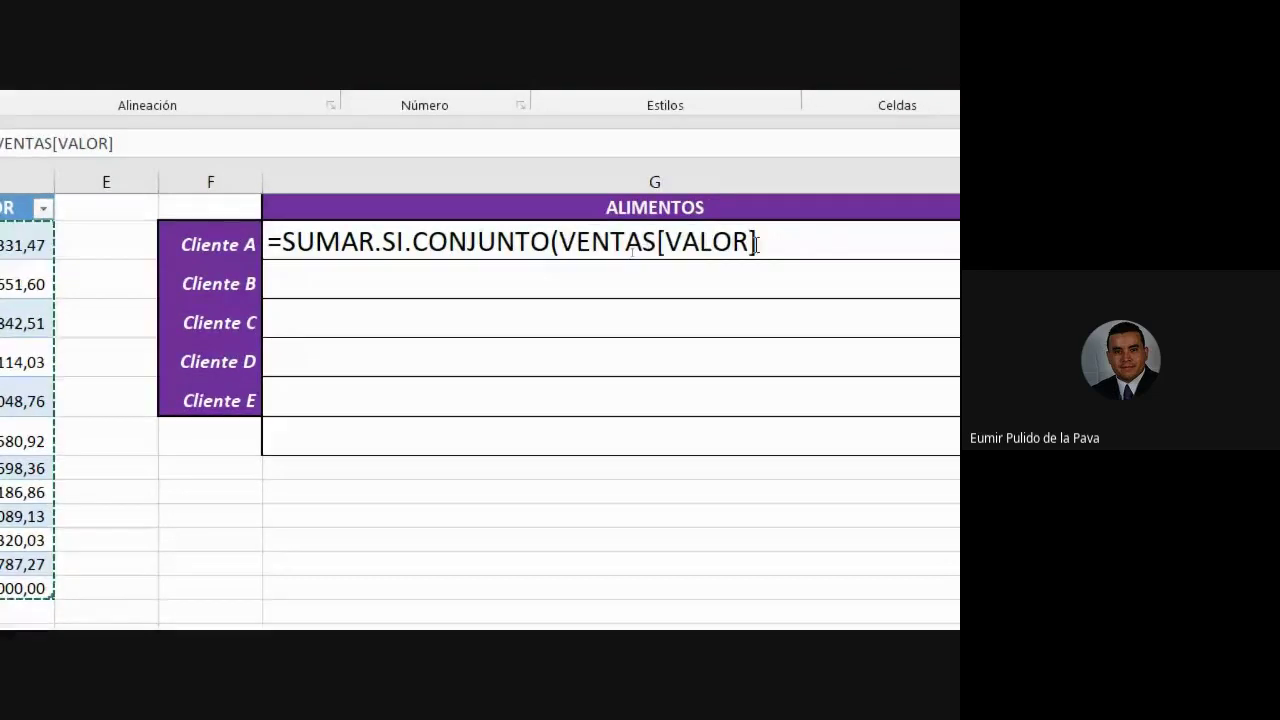
pyautogui.click(757, 243)
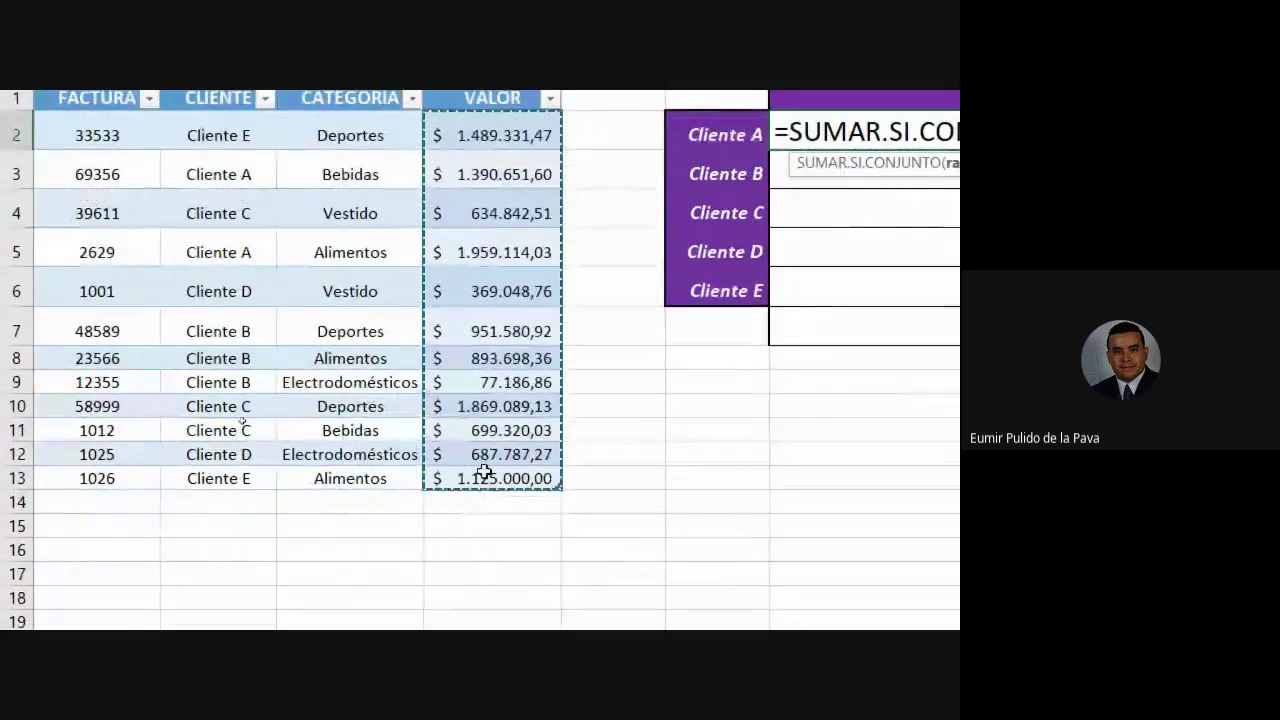
pyautogui.press('super+plus')
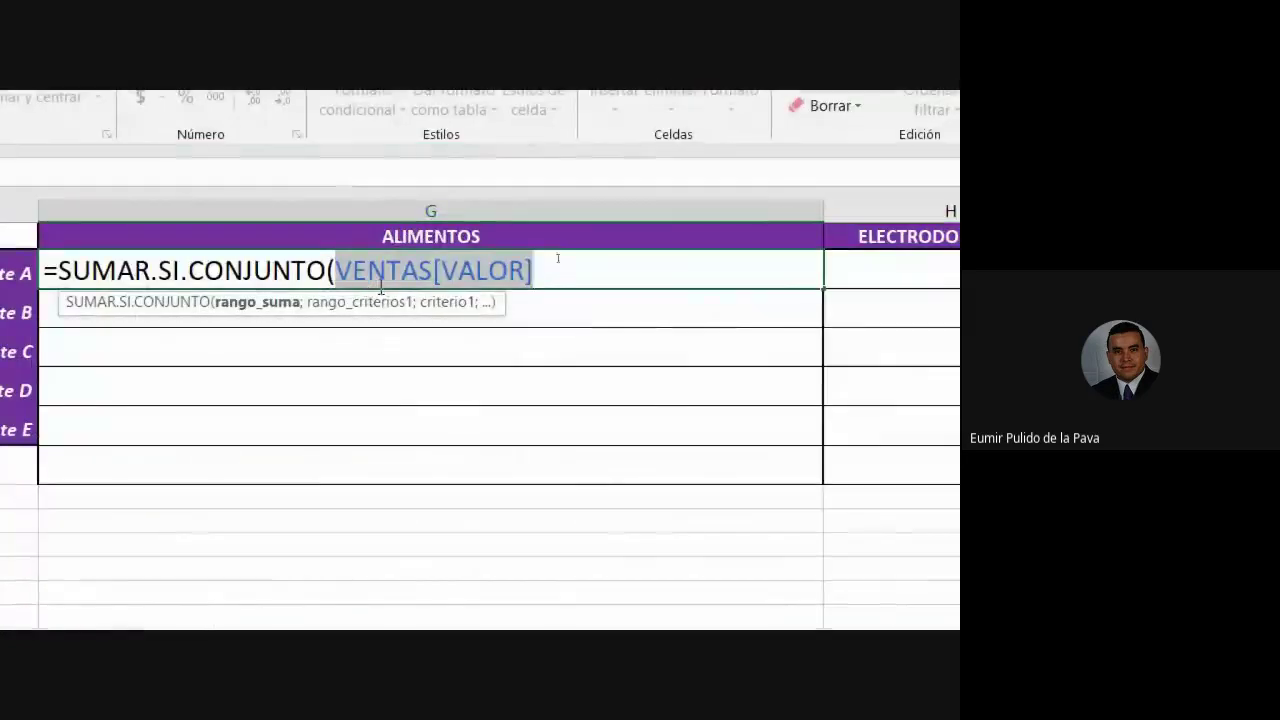
pyautogui.click(548, 271)
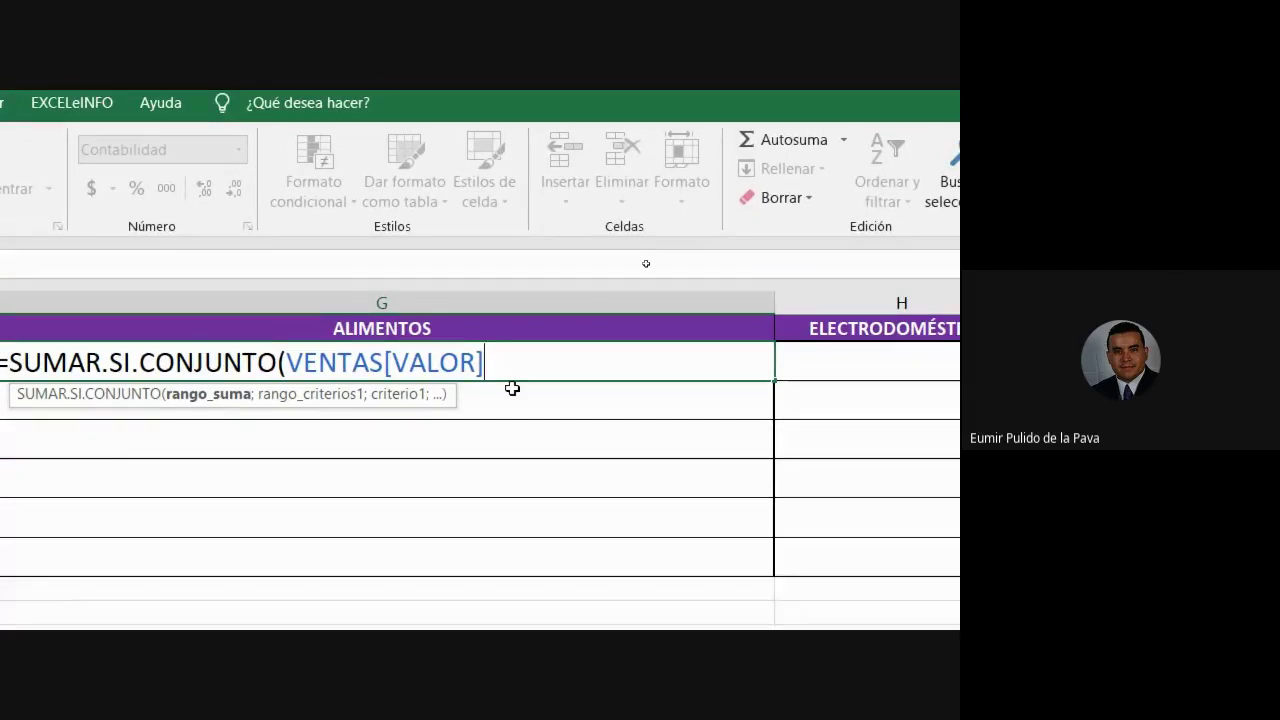
pyautogui.press('Escape')
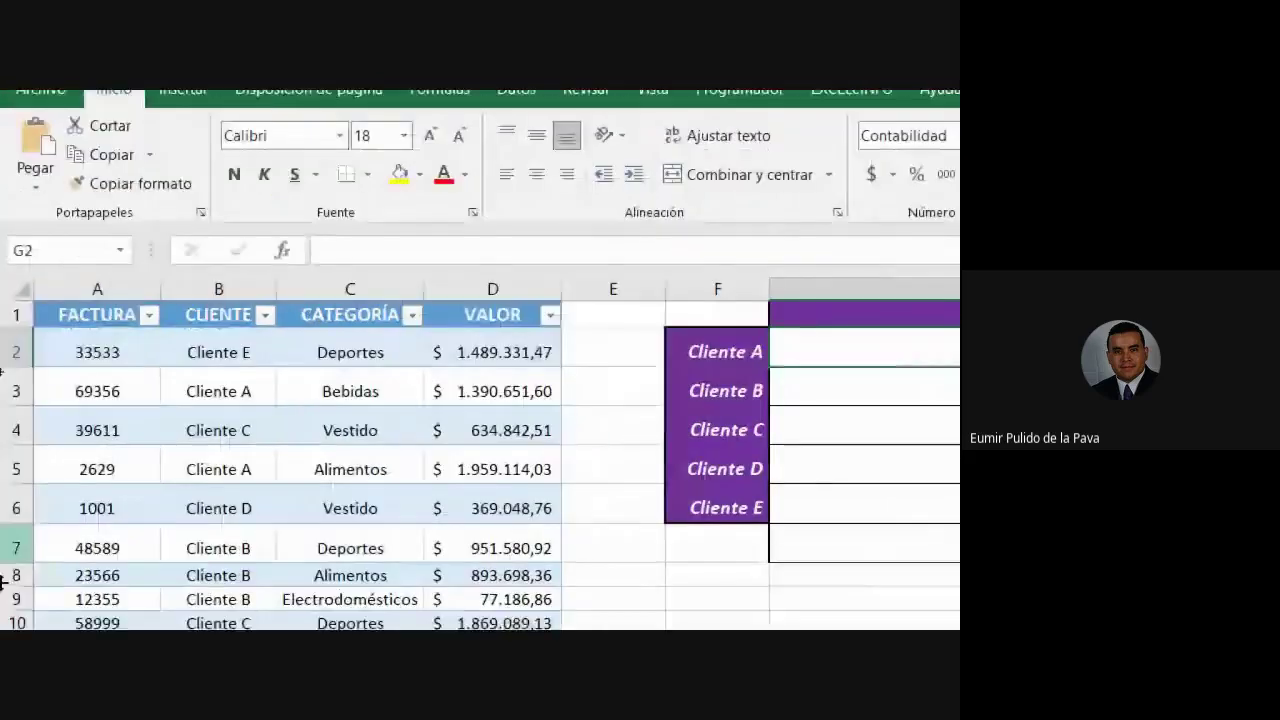
# Step: Select a cell in the invoice table and highlight the first values of its VALOR column
pyautogui.click(297, 360)
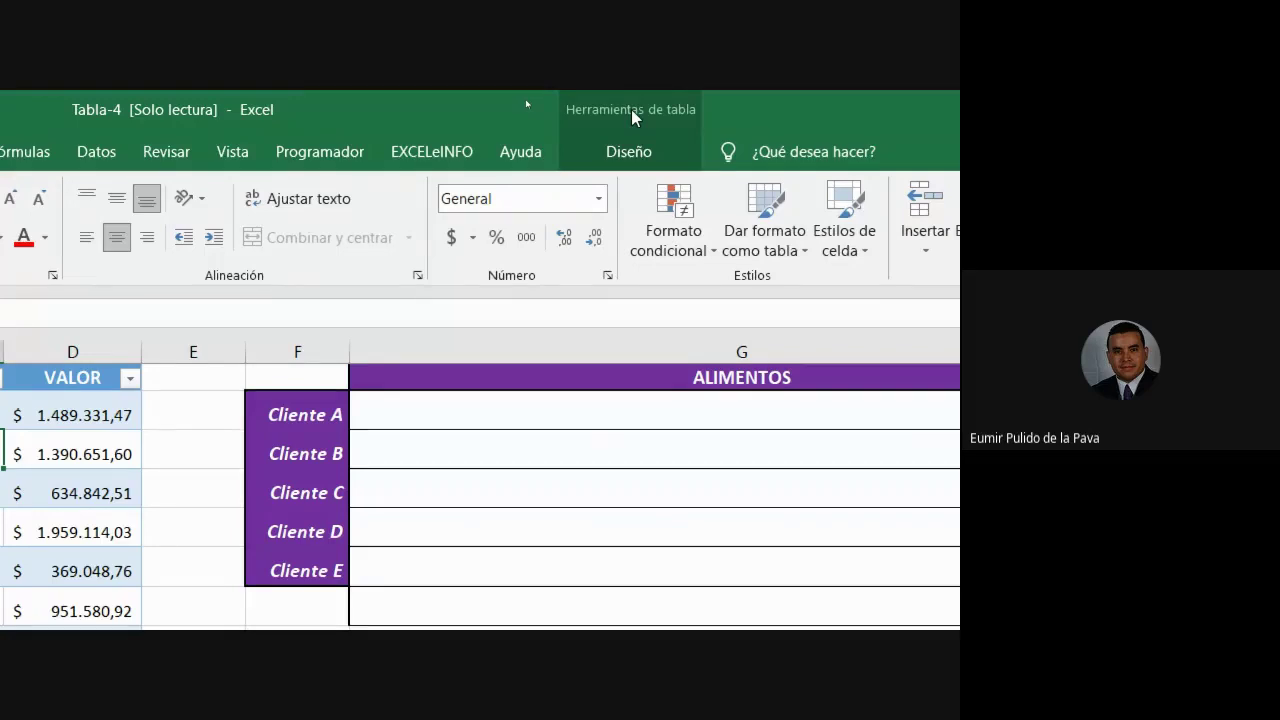
pyautogui.moveTo(78, 410); pyautogui.dragTo(68, 561)
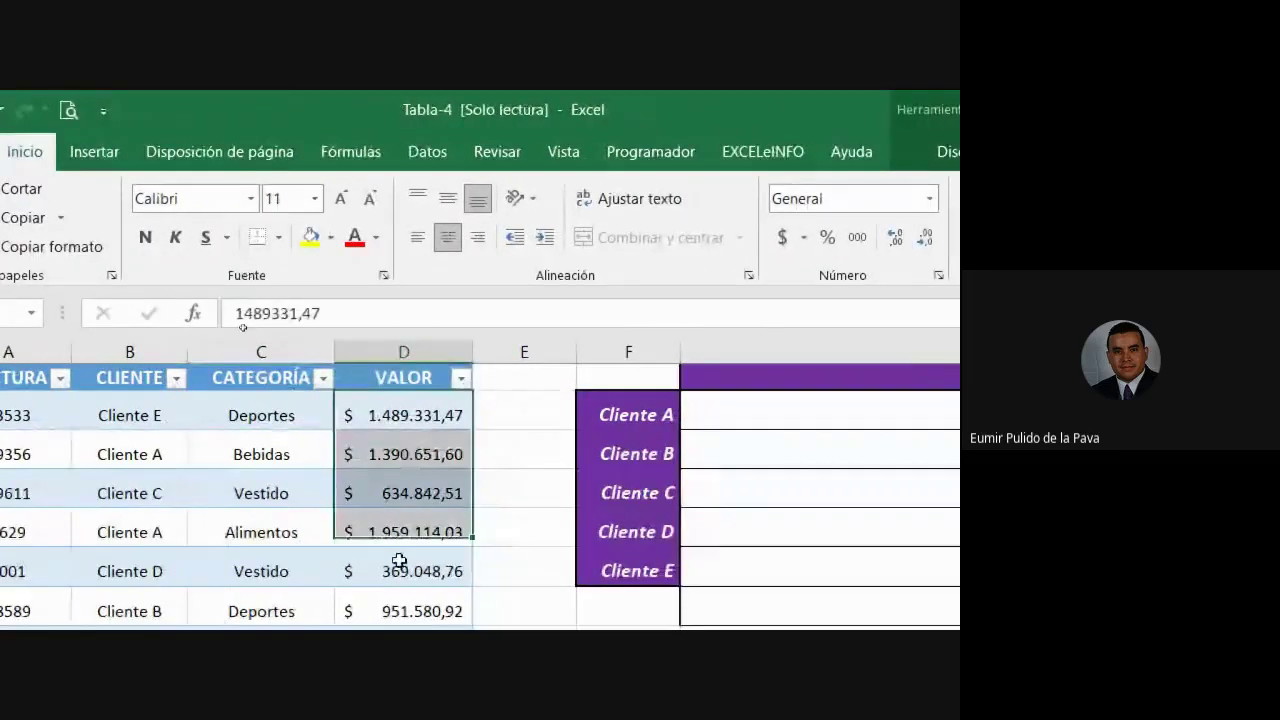
pyautogui.moveTo(398, 561); pyautogui.dragTo(400, 526)
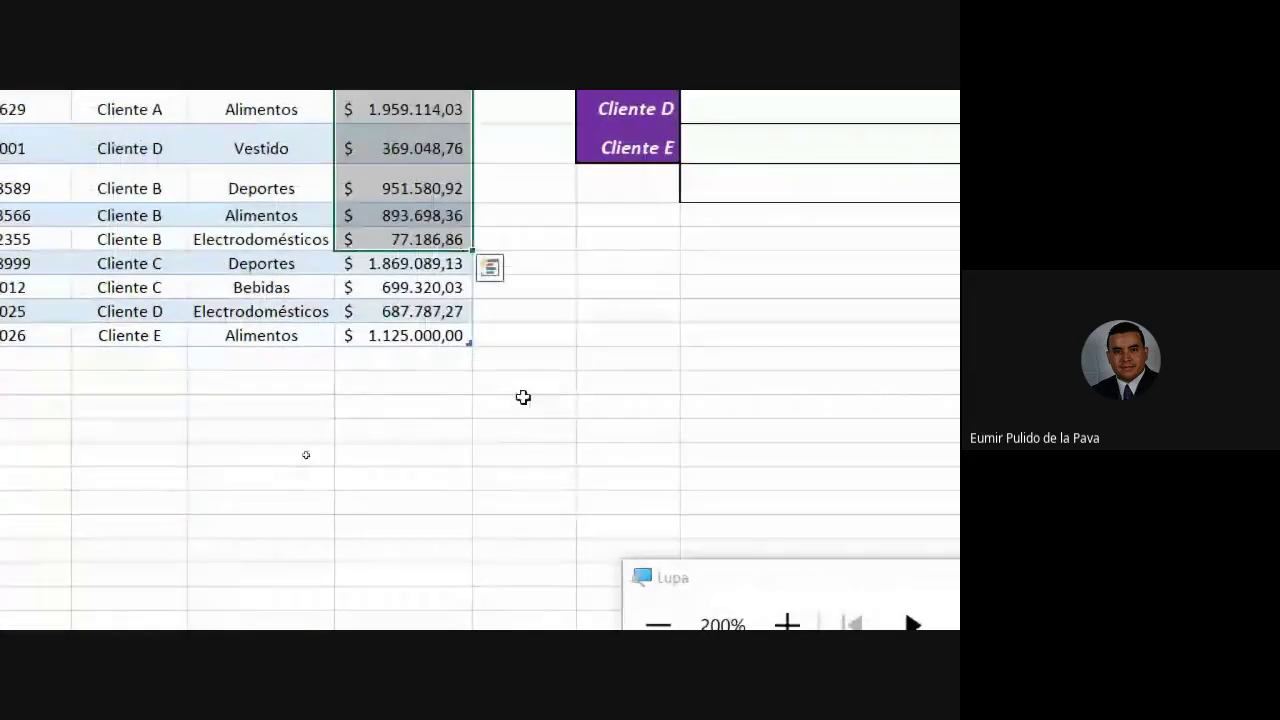
# Step: Enter the range reference D2:D16 as a note in cell E16 and fill that cell red
pyautogui.click(560, 408)
pyautogui.write('D2:D')
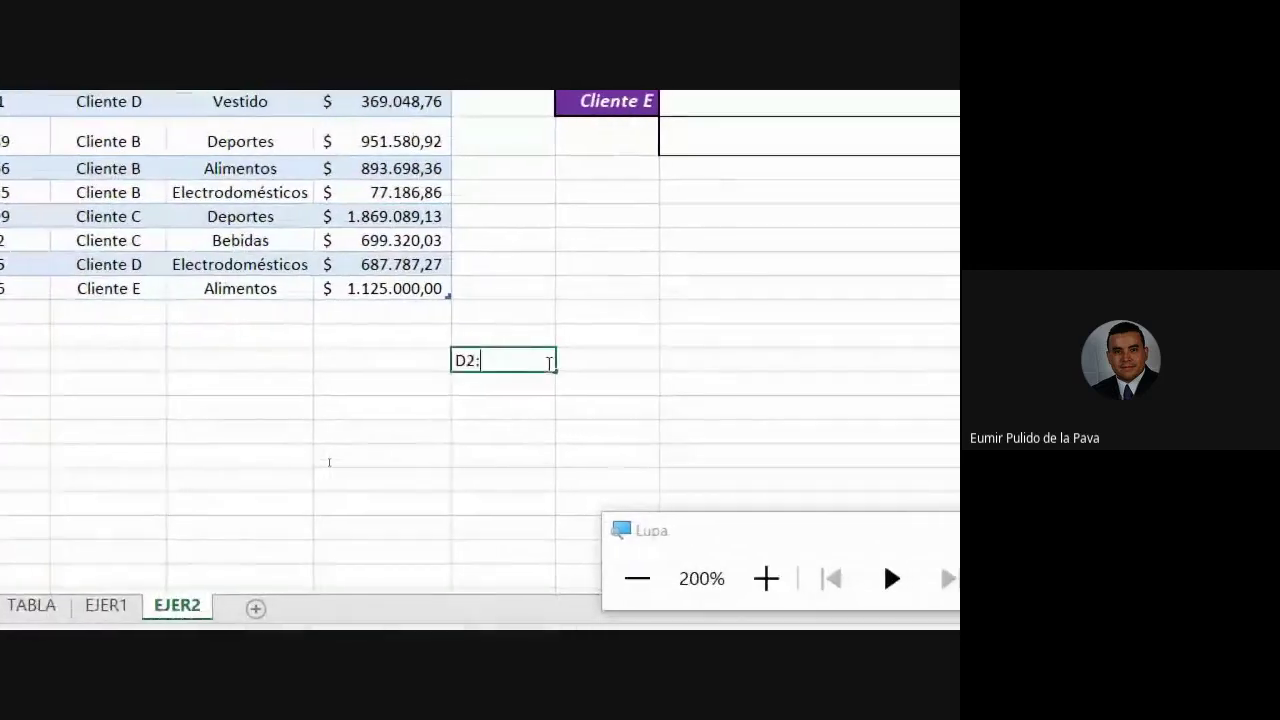
pyautogui.write('16')
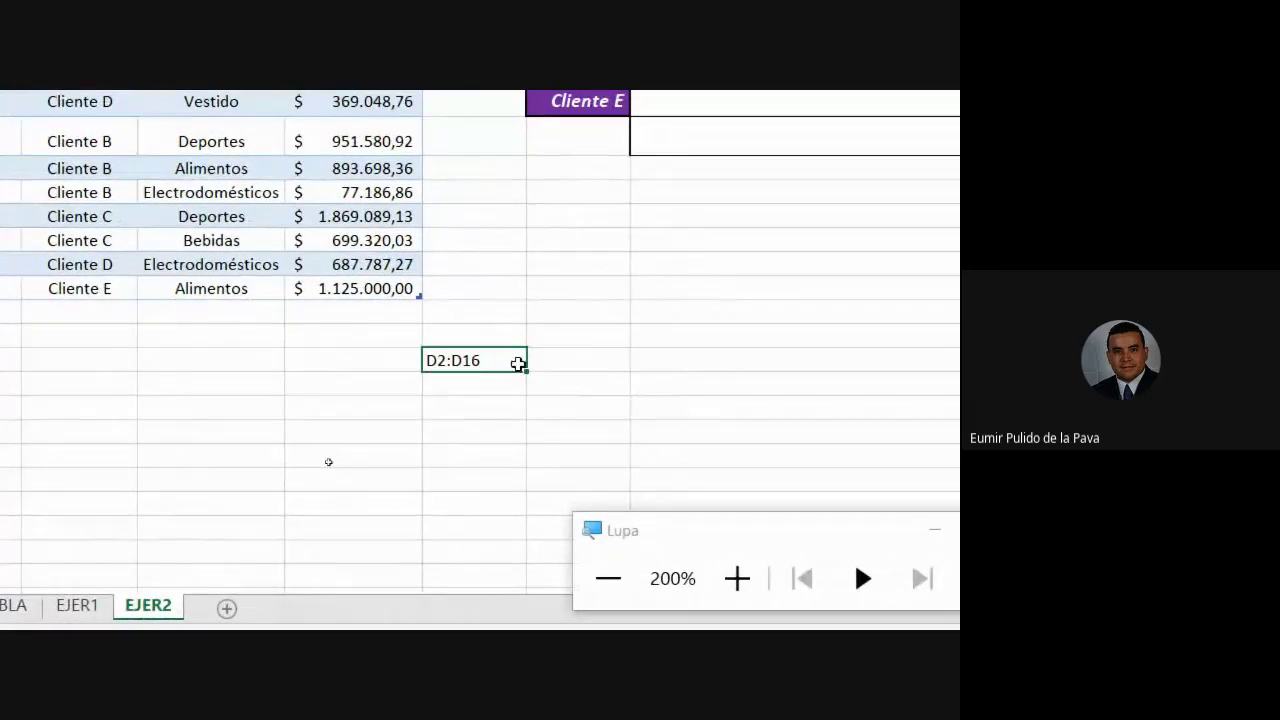
pyautogui.press('Return')
pyautogui.click(518, 363)
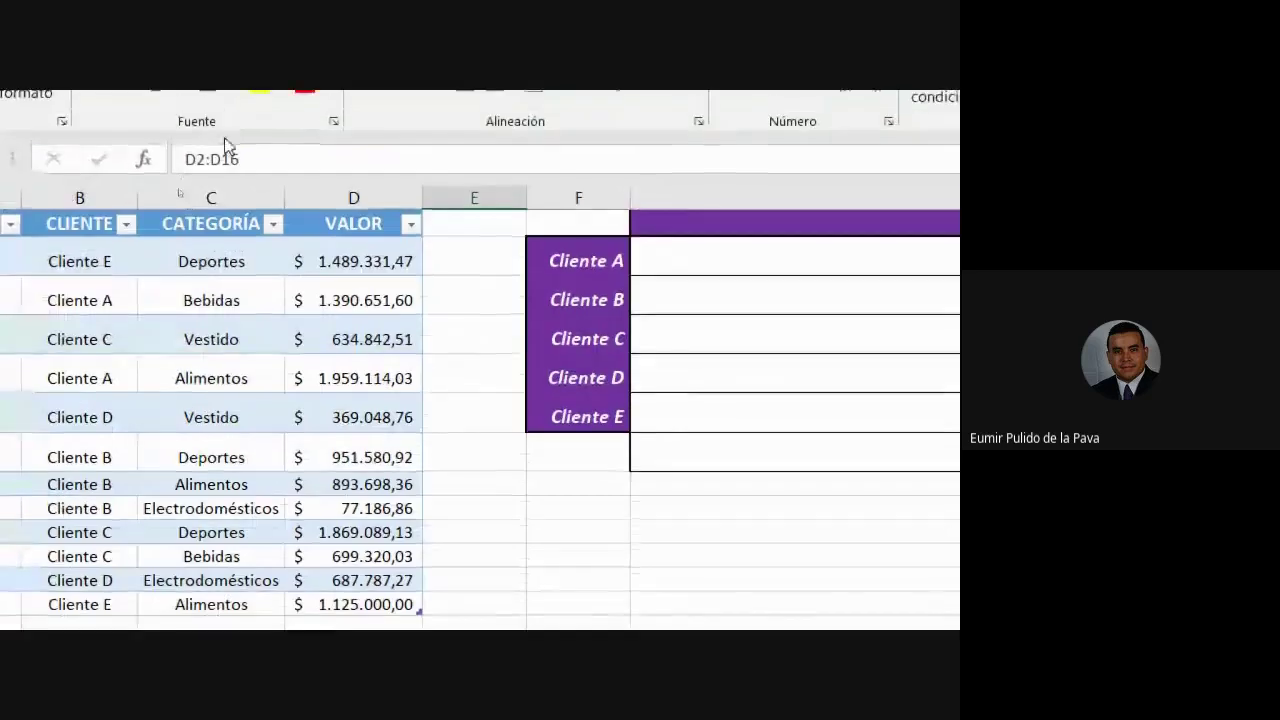
pyautogui.click(279, 144)
pyautogui.click(271, 337)
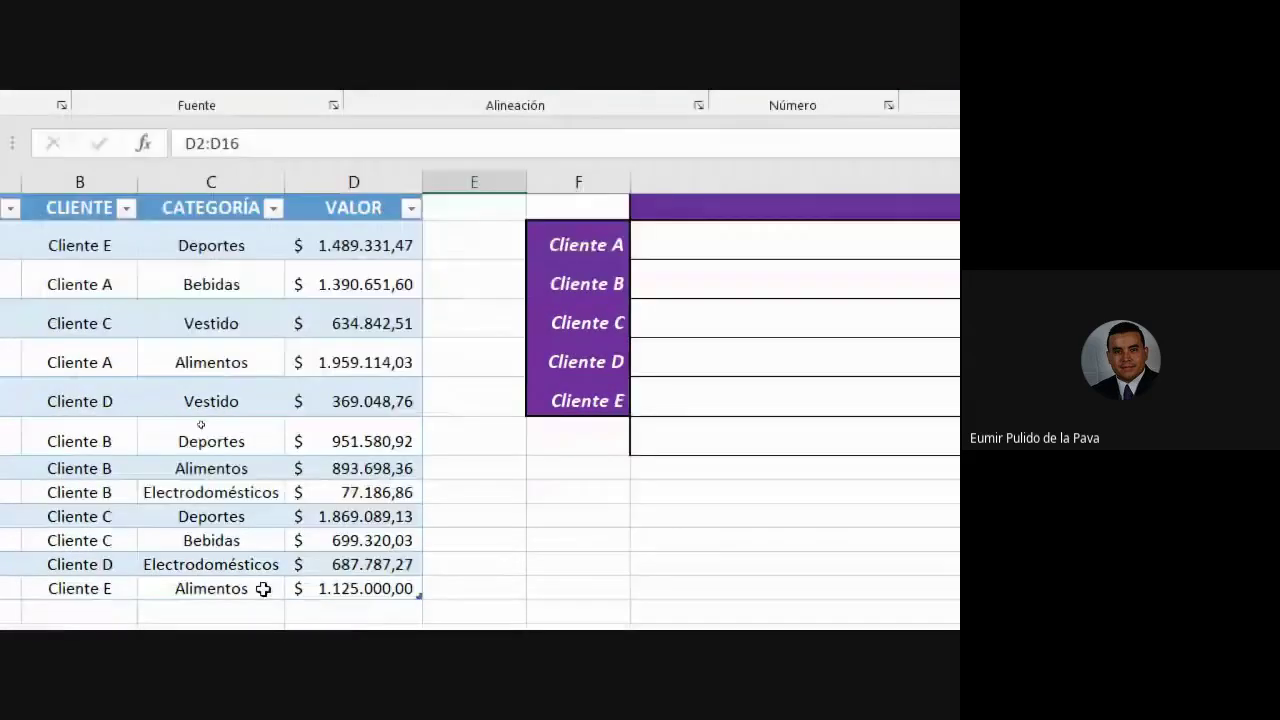
# Step: Enter XXXXXX in cell F16 beside the red range note
pyautogui.click(566, 284)
pyautogui.click(564, 307)
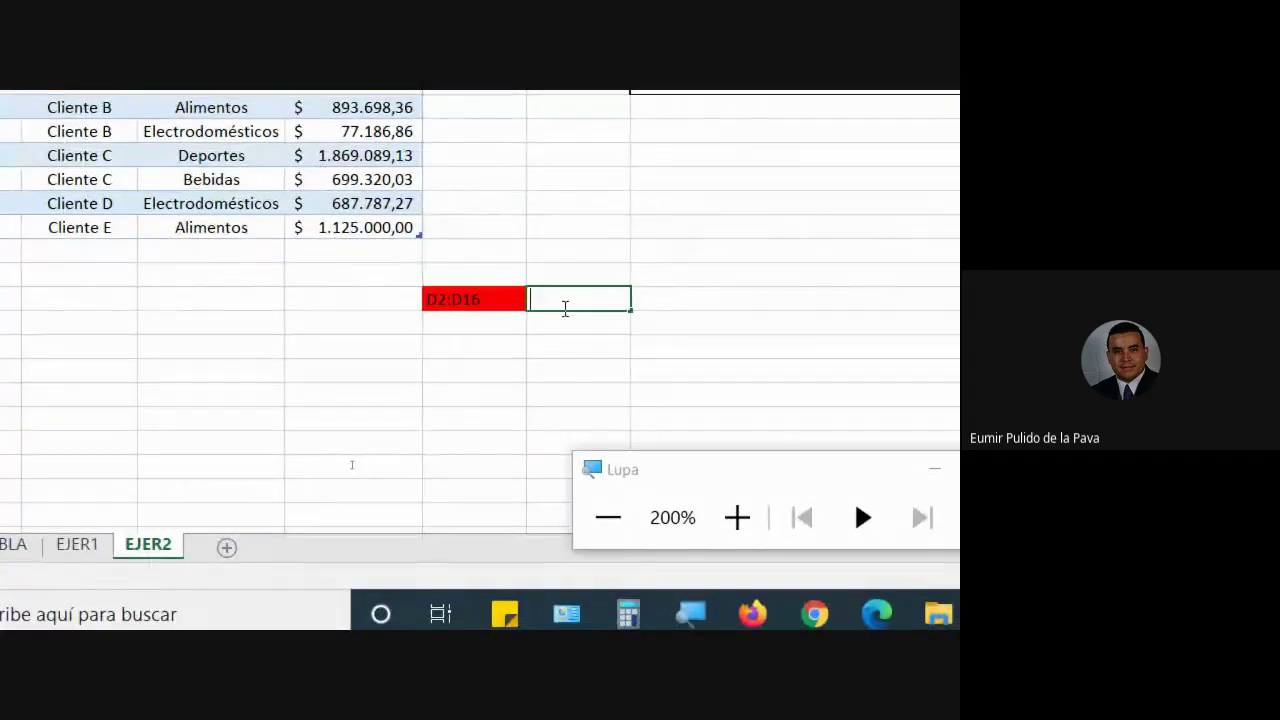
pyautogui.write('XXXXXX')
pyautogui.press('Return')
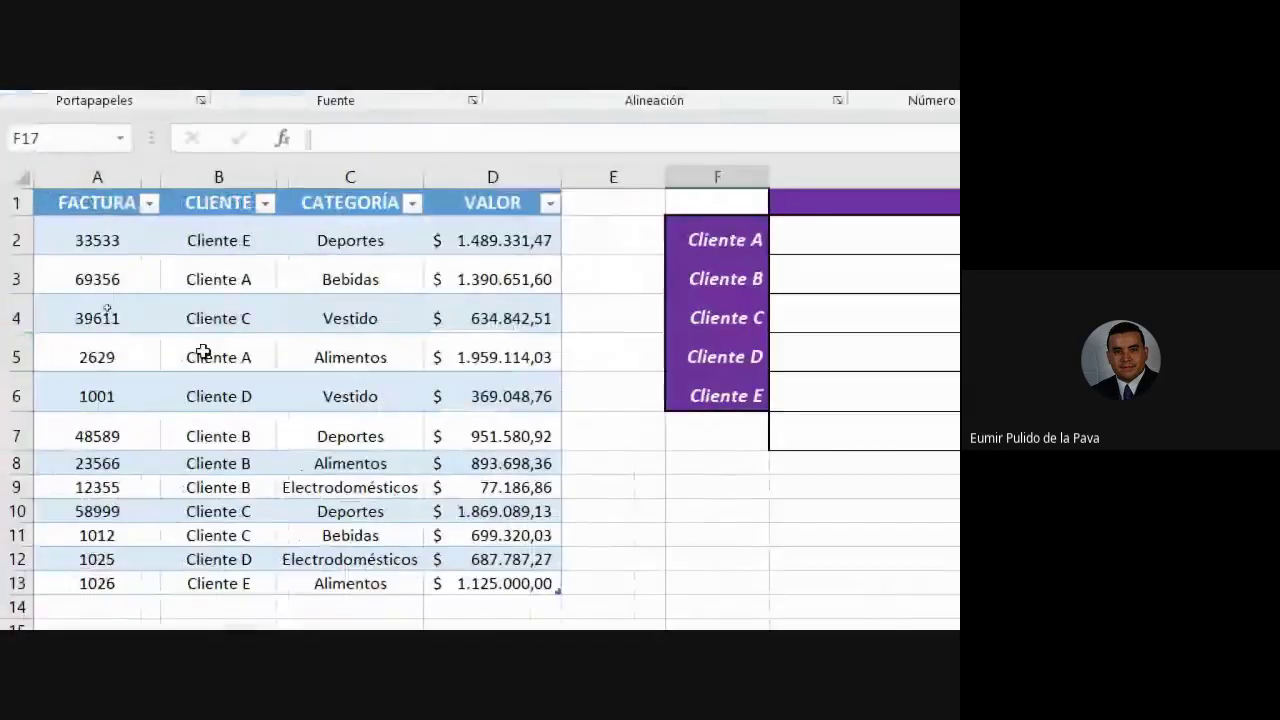
# Step: Highlight the invoice table and start a SUMAR.SI.CONJUNTO formula in G2 with VENTAS[VALOR] as the sum range
pyautogui.moveTo(89, 209)
pyautogui.mouseDown()
pyautogui.moveTo(520, 206)
pyautogui.moveTo(490, 436)
pyautogui.moveTo(490, 580)
pyautogui.mouseUp()
pyautogui.click(492, 200)
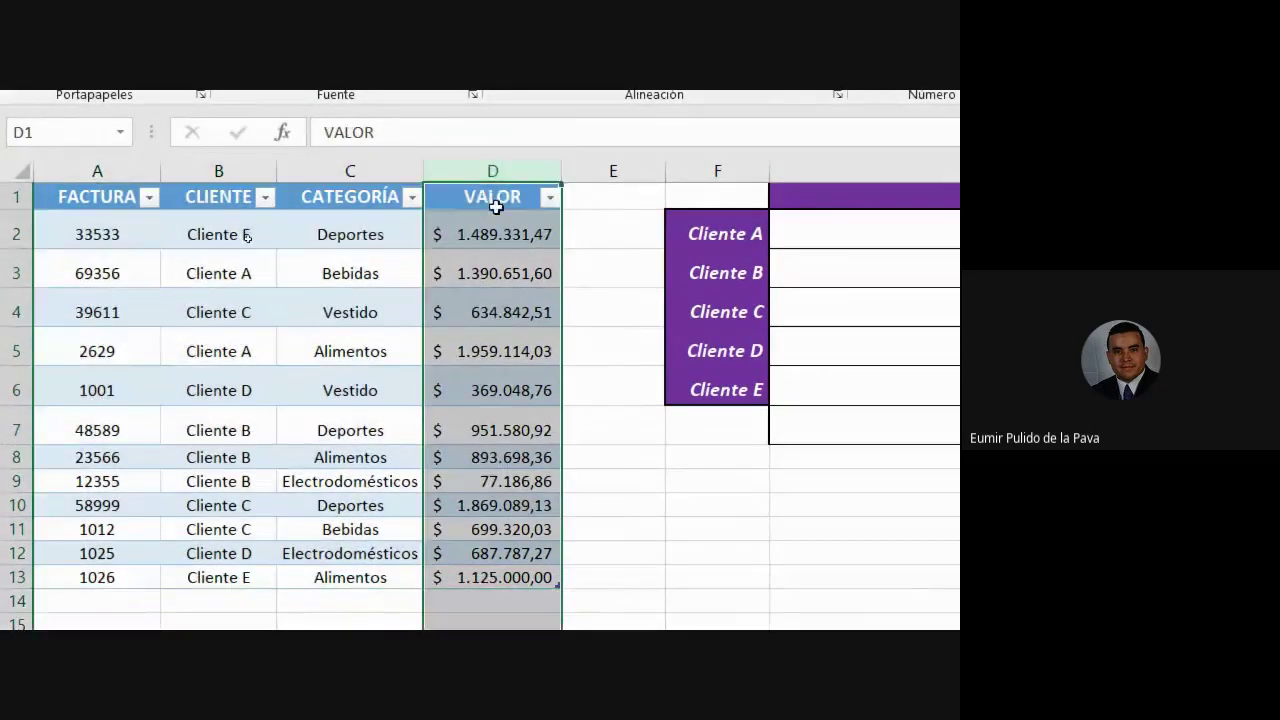
pyautogui.doubleClick(620, 222)
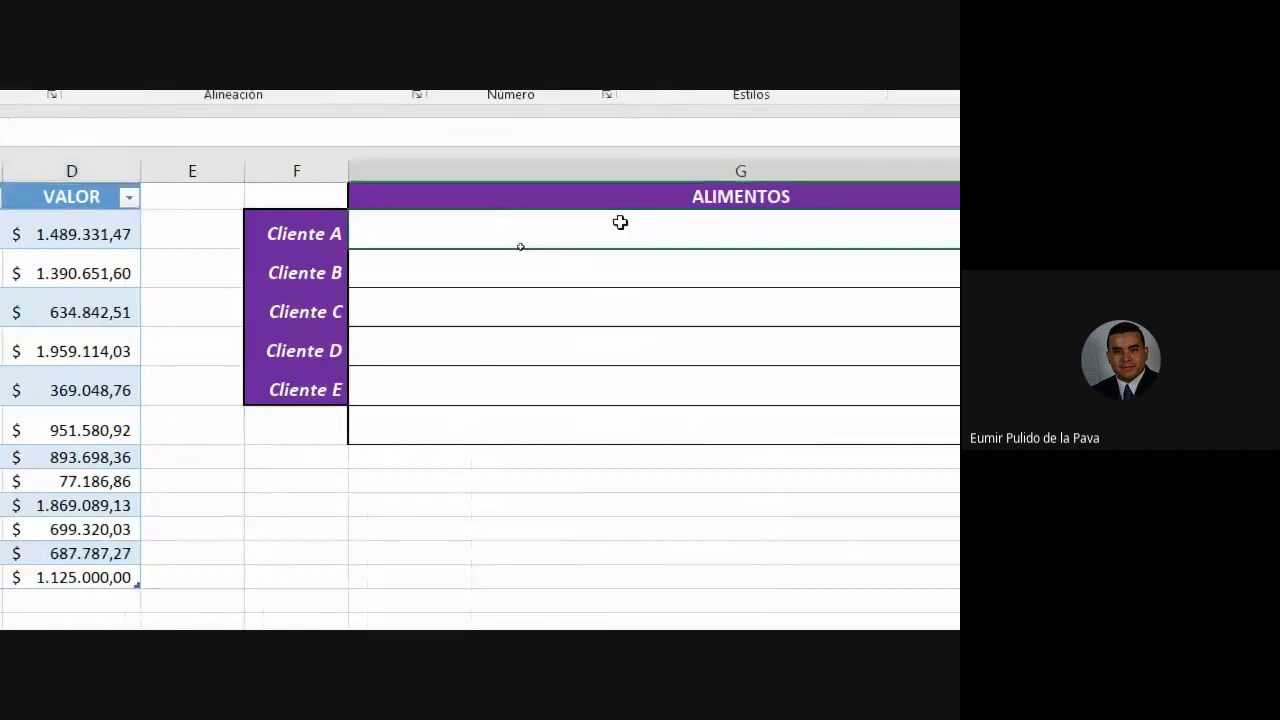
pyautogui.write('=SUMA')
pyautogui.press('Down')
pyautogui.press('Down')
pyautogui.press('Down')
pyautogui.press('Down')
pyautogui.press('Down')
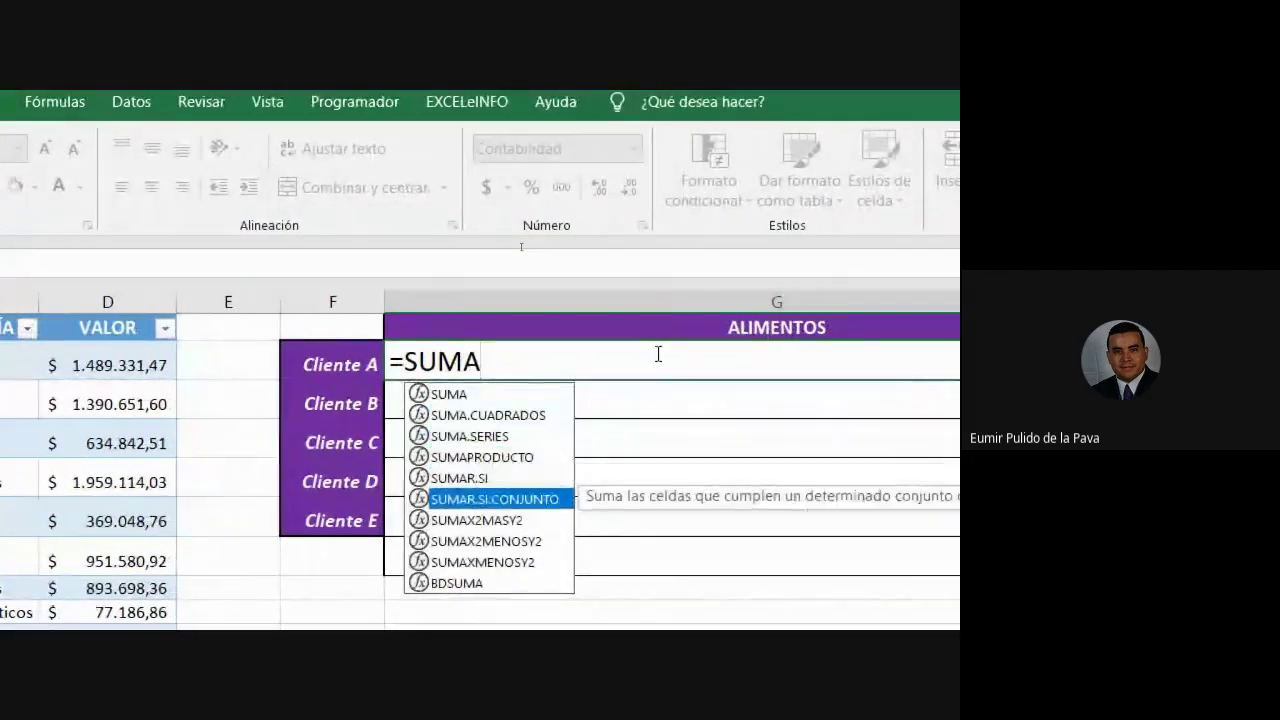
pyautogui.press('Tab')
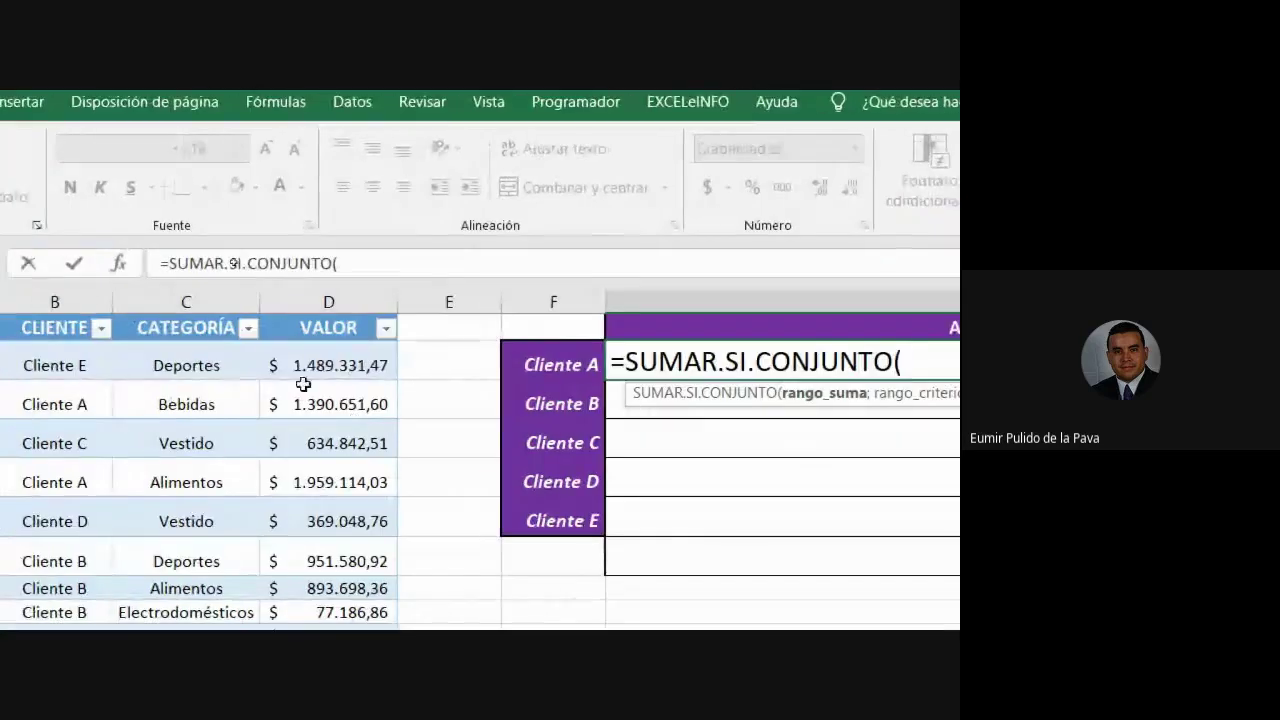
pyautogui.moveTo(49, 250); pyautogui.dragTo(50, 406)
pyautogui.moveTo(307, 538); pyautogui.dragTo(342, 708)
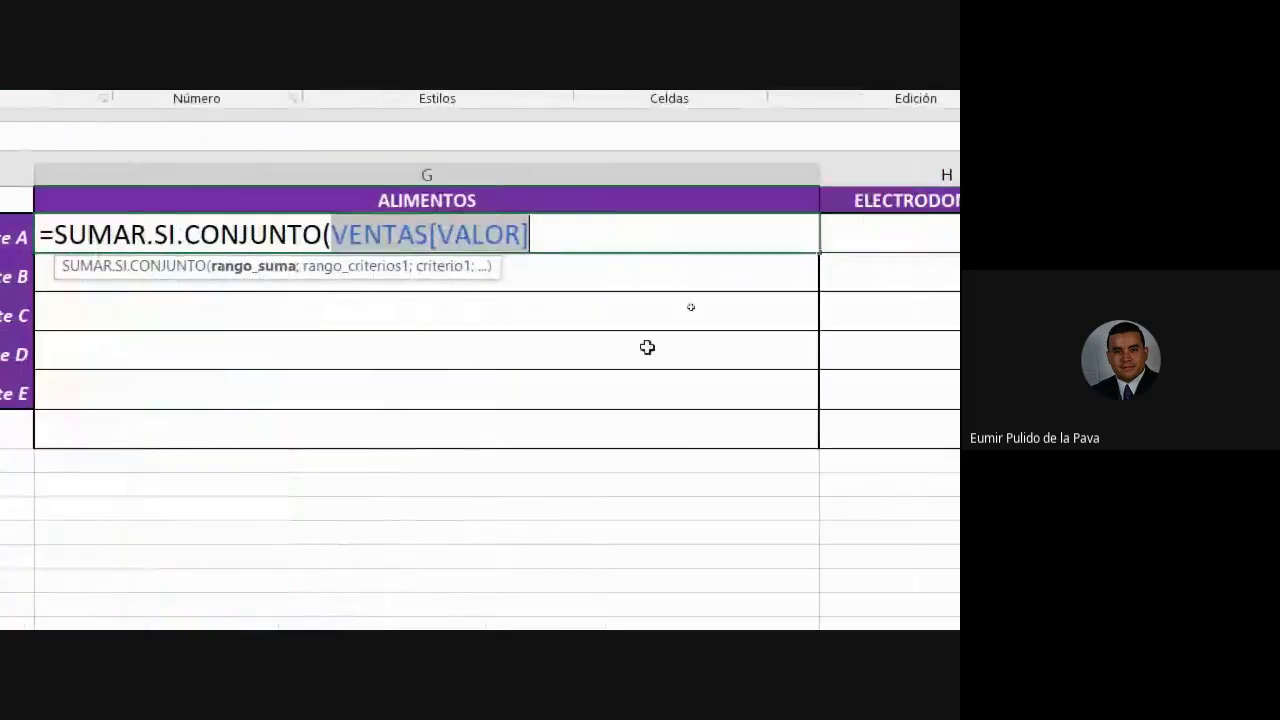
# Step: Highlight the table name VENTAS and the column reference [VALOR] separately within the G2 formula
pyautogui.press('Left')
pyautogui.hotkey('shift', 'Right')
pyautogui.hotkey('shift', 'Right')
pyautogui.hotkey('shift', 'Right')
pyautogui.hotkey('shift', 'Right')
pyautogui.hotkey('shift', 'Right')
pyautogui.hotkey('shift', 'Right')
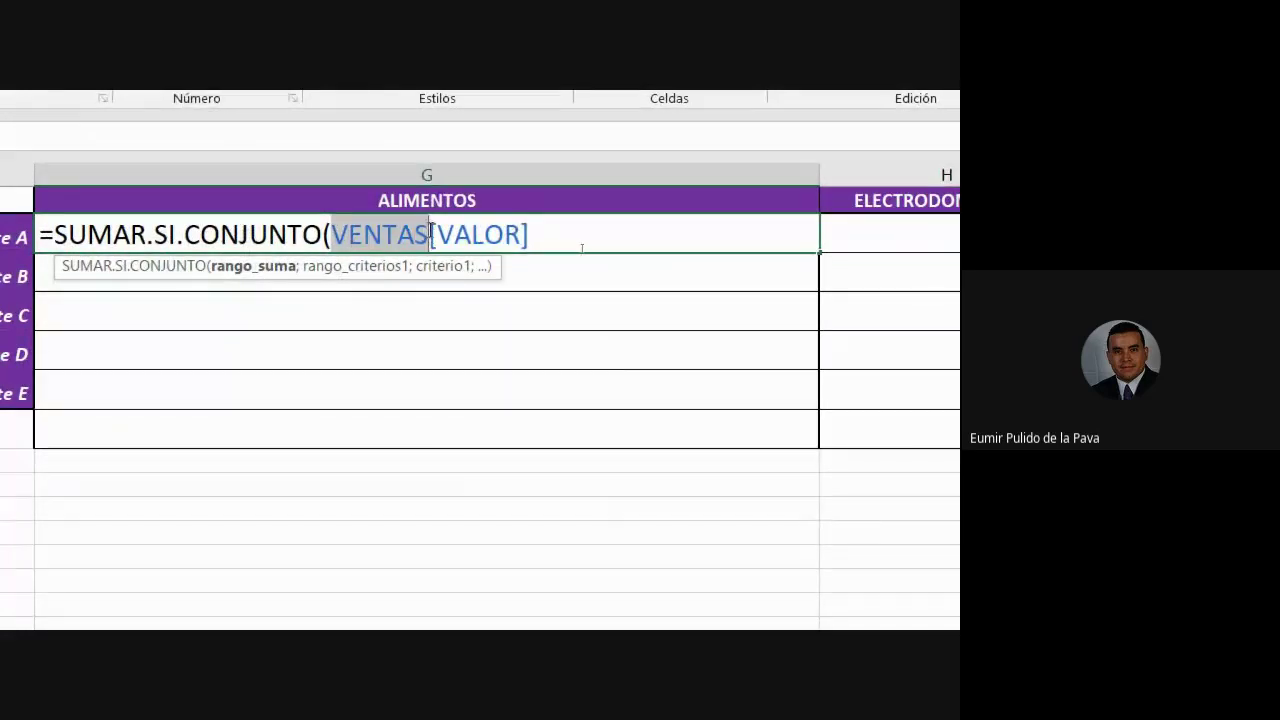
pyautogui.press('Right')
pyautogui.hotkey('shift', 'Right')
pyautogui.hotkey('shift', 'Right')
pyautogui.hotkey('shift', 'Right')
pyautogui.hotkey('shift', 'Right')
pyautogui.hotkey('shift', 'Right')
pyautogui.hotkey('shift', 'Right')
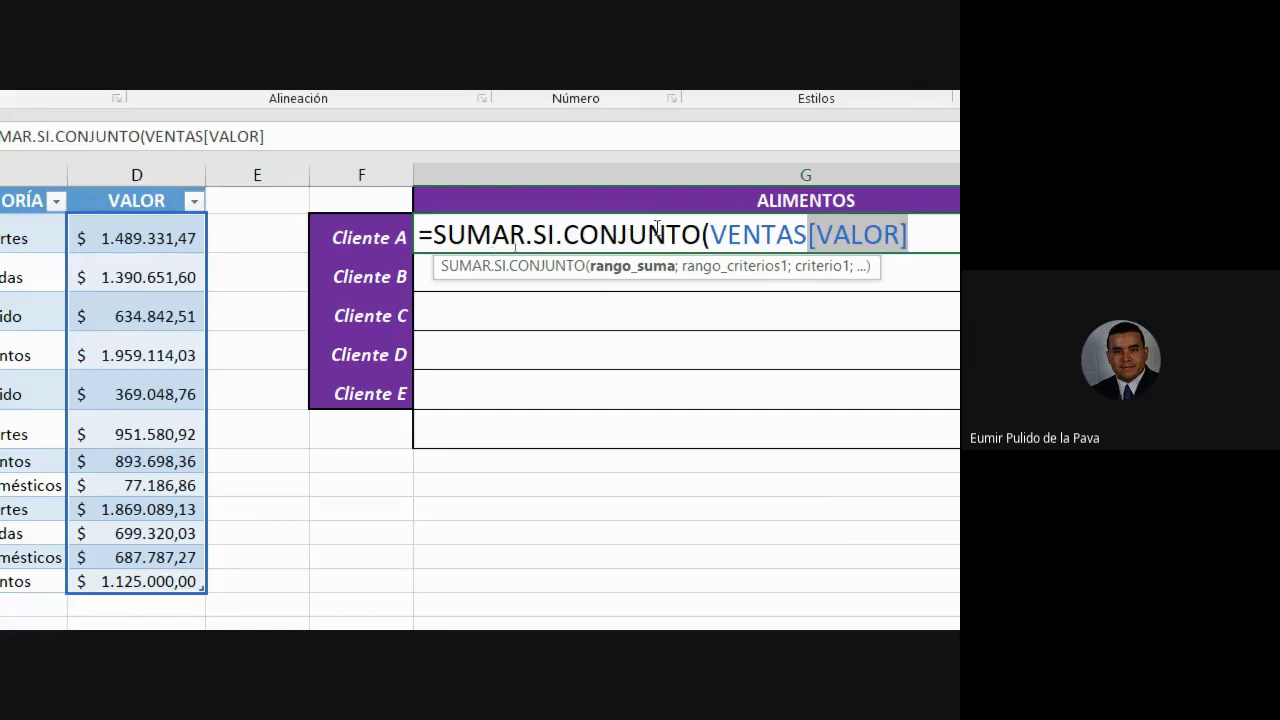
pyautogui.moveTo(712, 234); pyautogui.dragTo(806, 234)
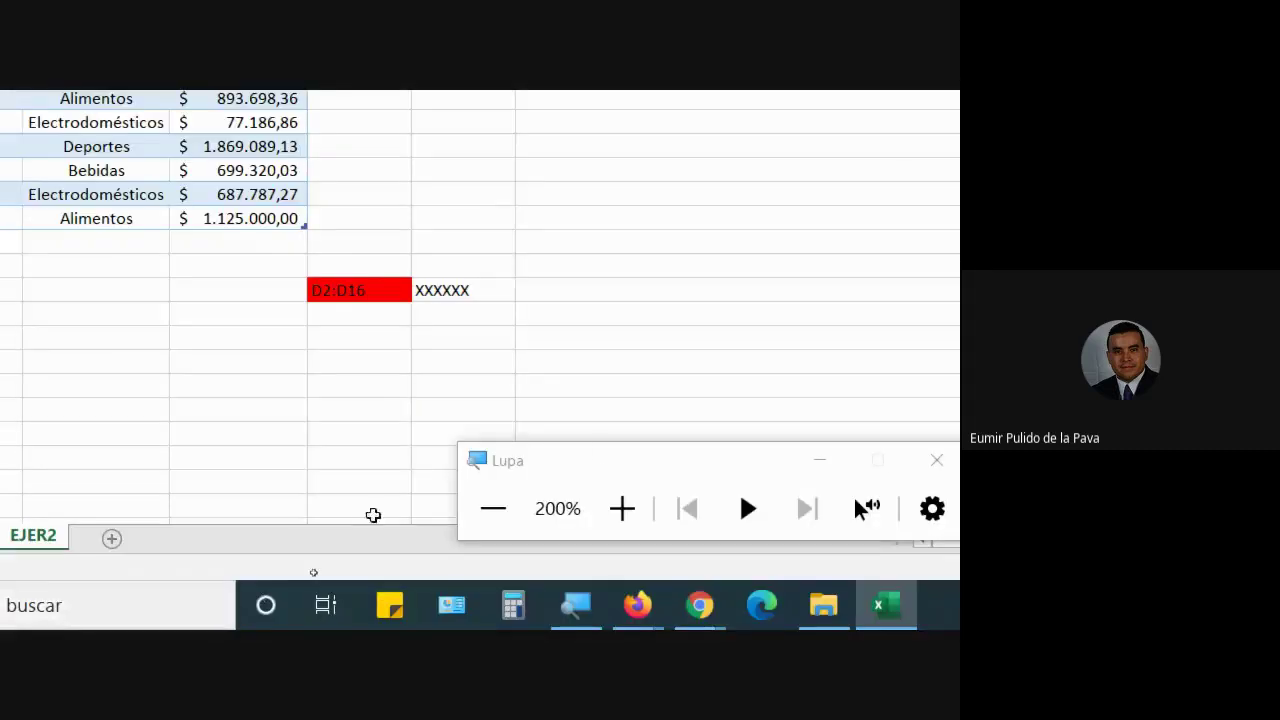
# Step: Switch to the Google Meet chat and highlight the message about missing absolutes and the proposed SUMAR.SI.CONJUNTO formula
pyautogui.click(820, 460)
pyautogui.moveTo(700, 605)
pyautogui.click(660, 550)
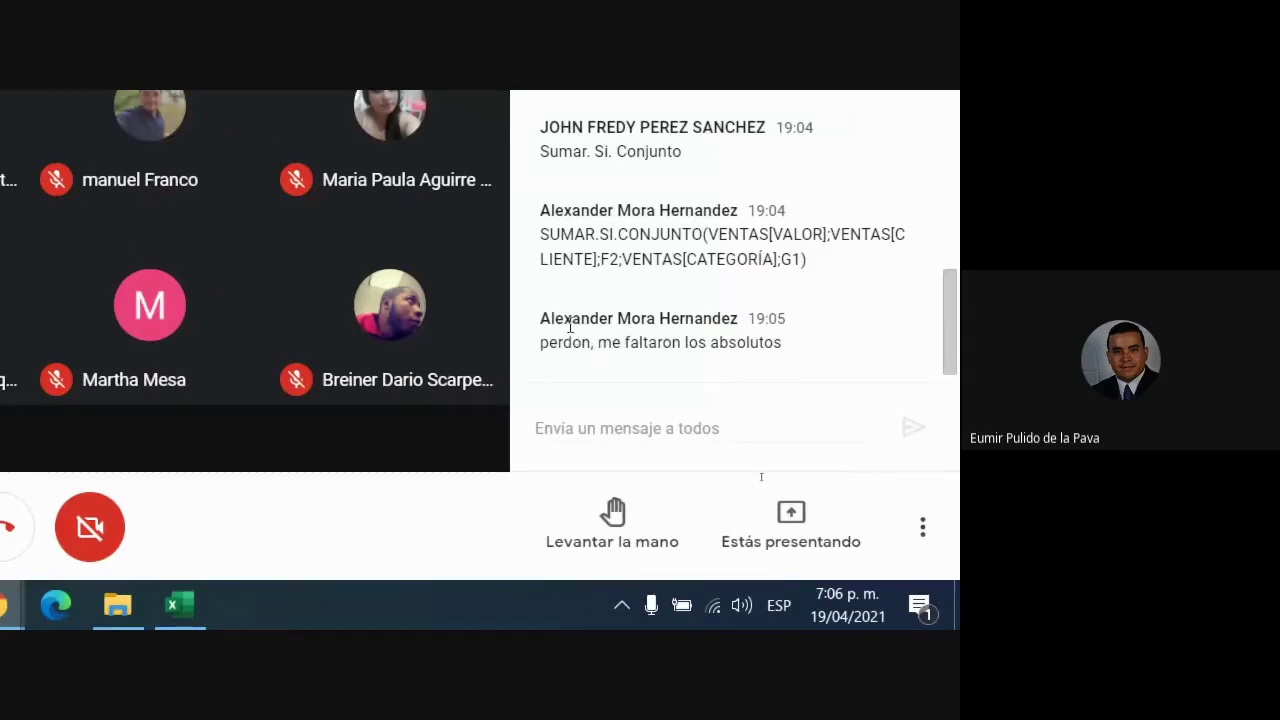
pyautogui.moveTo(540, 322); pyautogui.dragTo(815, 360)
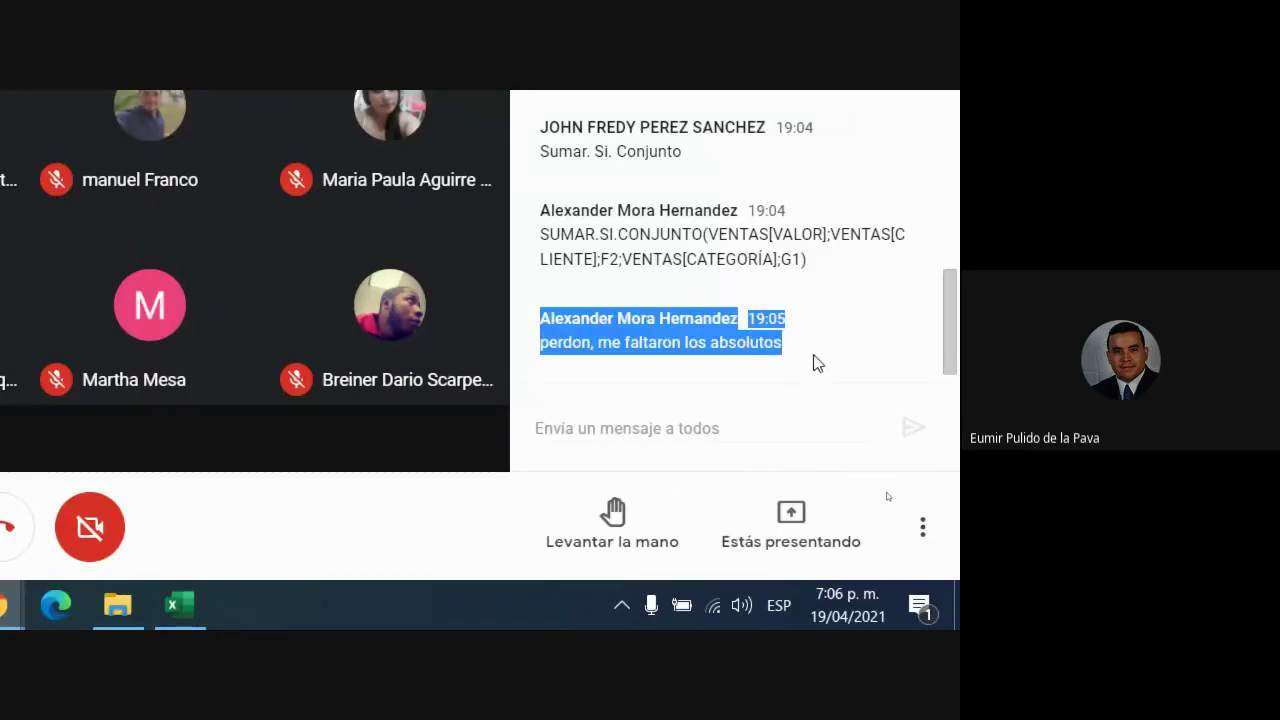
pyautogui.moveTo(586, 235); pyautogui.dragTo(875, 268)
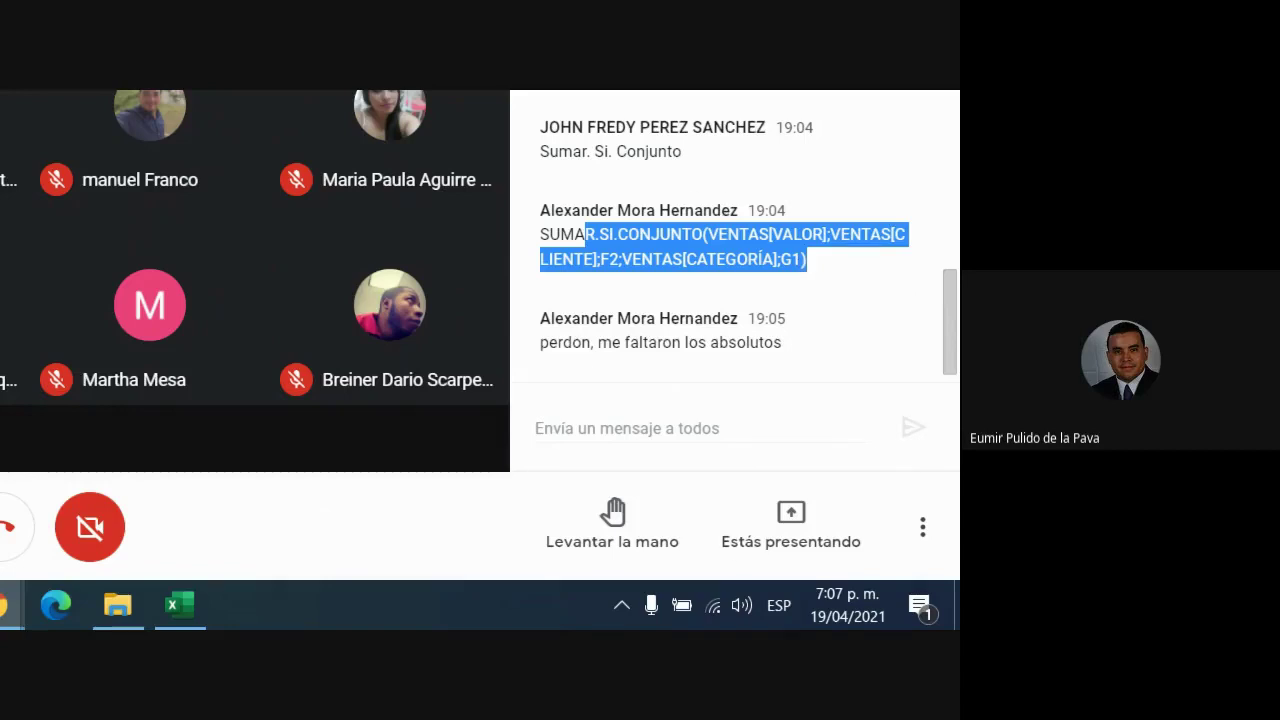
# Step: Switch back to the Excel workbook and go over the CATEGORÍA cells C3 and C2 of the invoice table
pyautogui.click(180, 605)
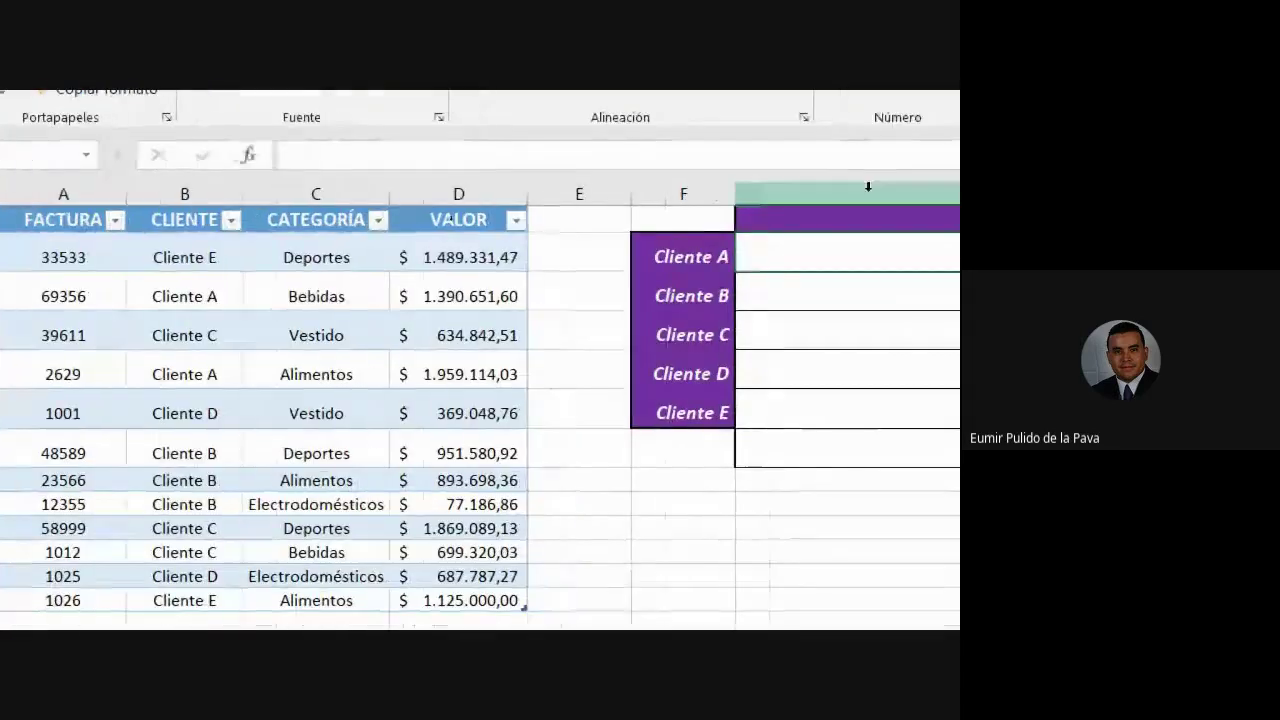
pyautogui.click(318, 296)
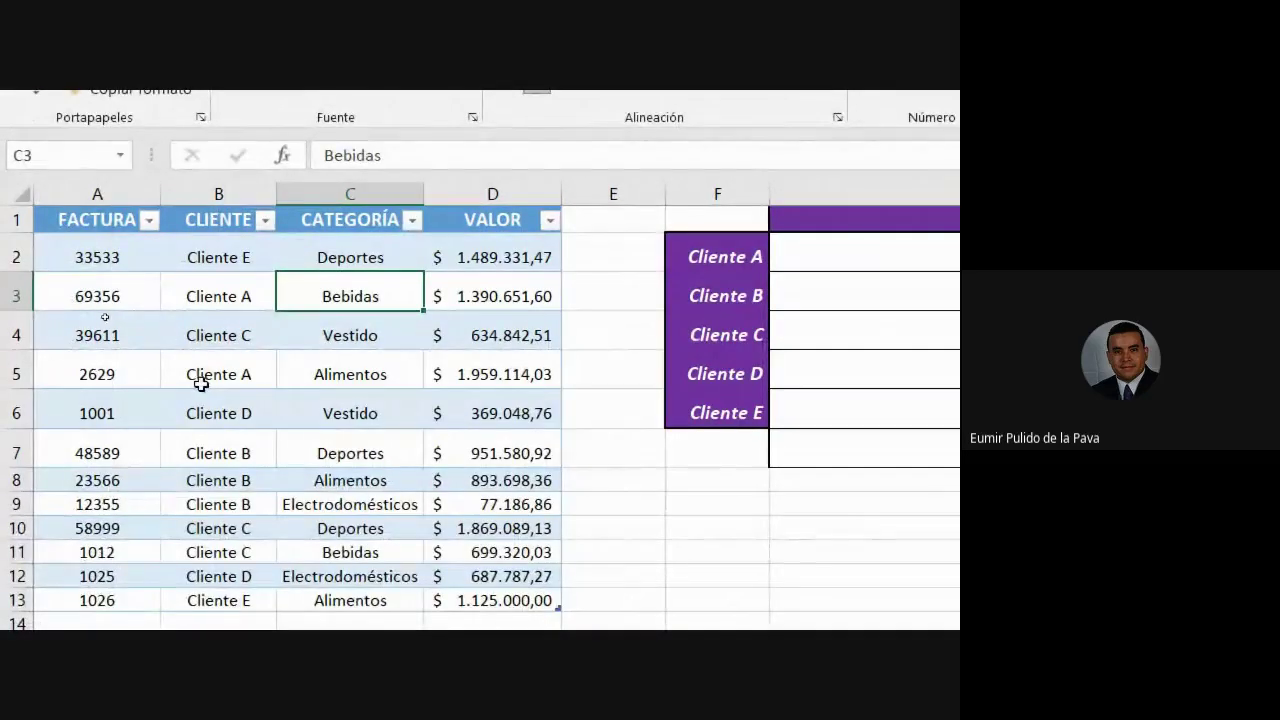
pyautogui.click(355, 256)
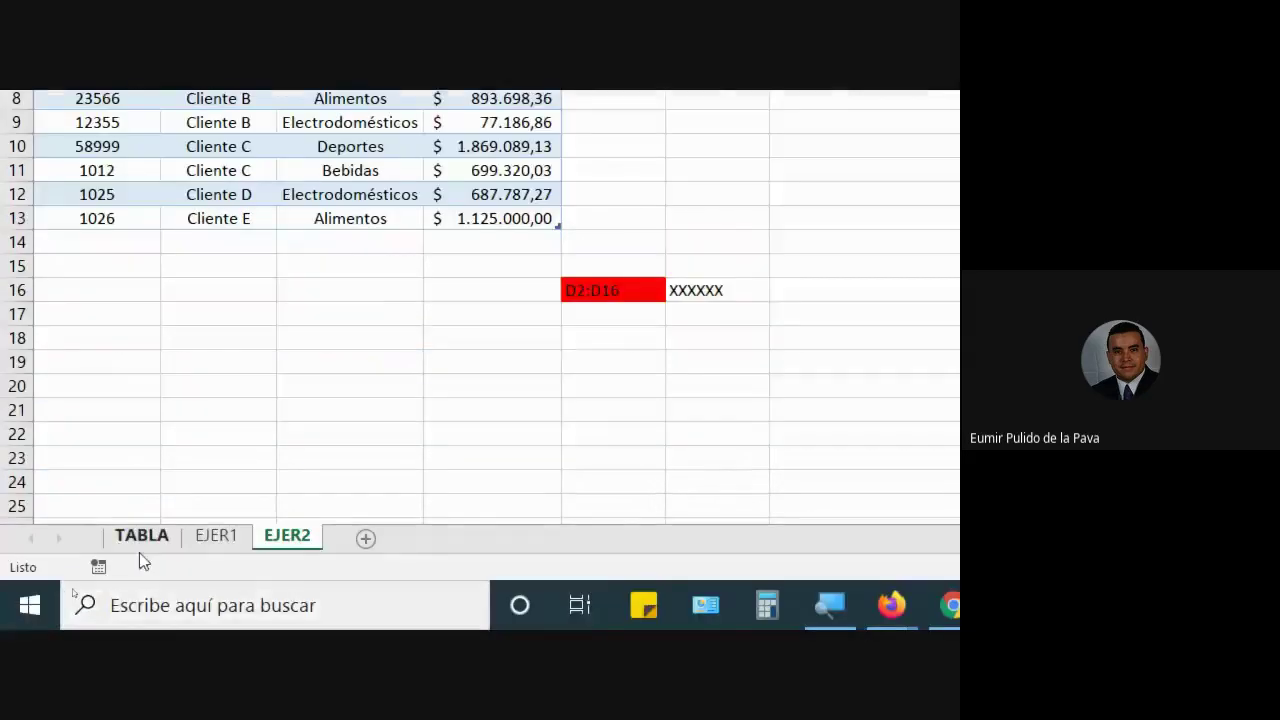
# Step: On the TABLA sheet, convert the data range A1:H115 into a table with headers
pyautogui.click(140, 536)
pyautogui.scroll(3, 217, 234)
pyautogui.click(295, 172)
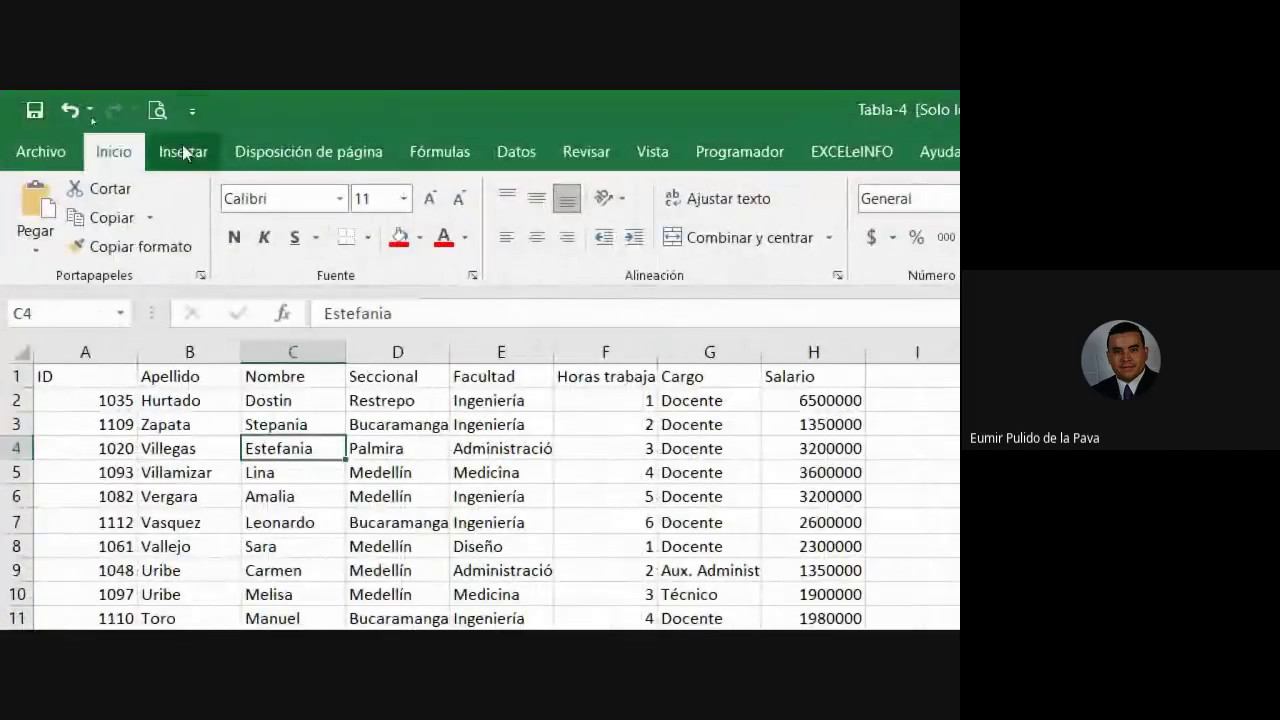
pyautogui.click(182, 150)
pyautogui.click(214, 203)
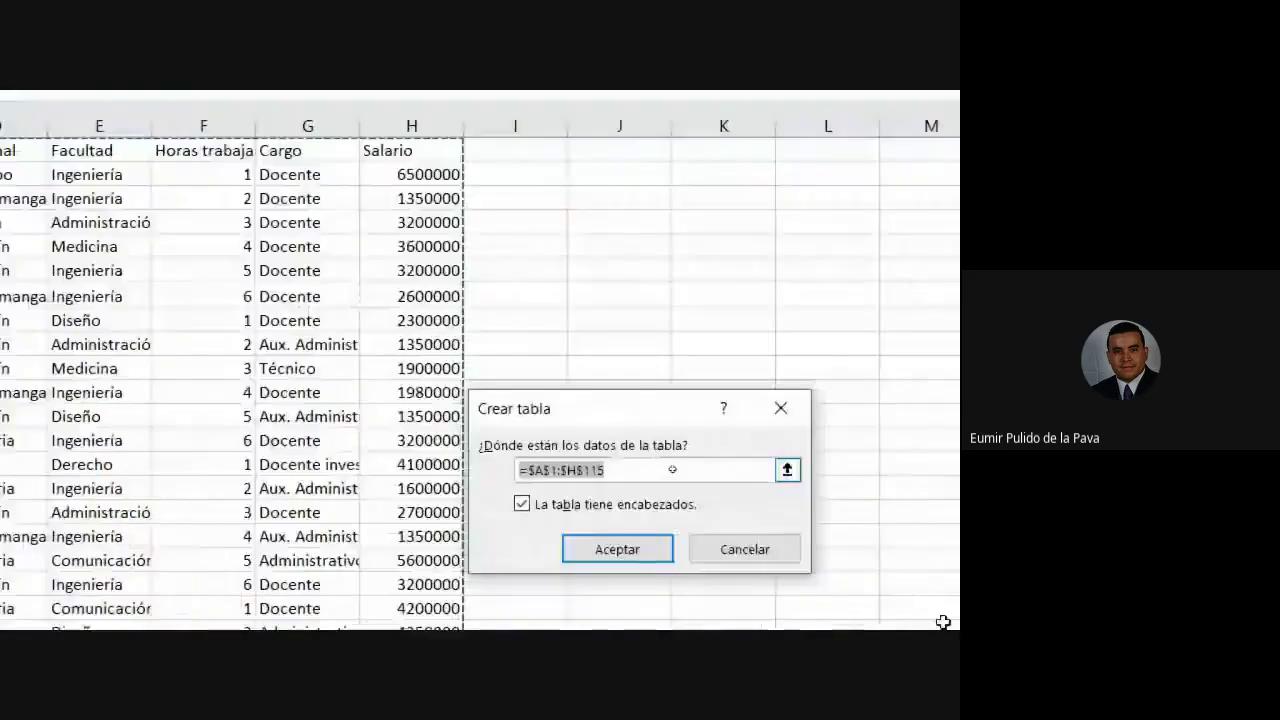
pyautogui.click(617, 549)
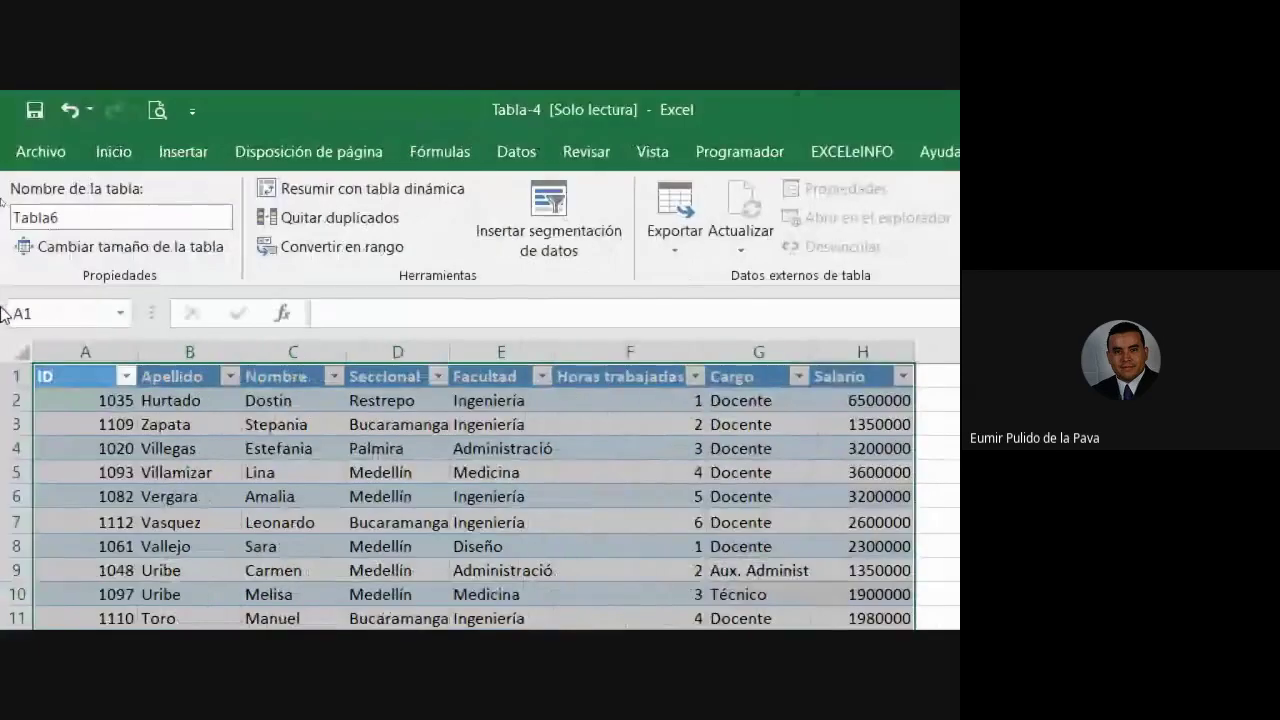
# Step: Examine the new table's name on TABLA, and return to EJER2 to check the invoice table's name
pyautogui.click(99, 217)
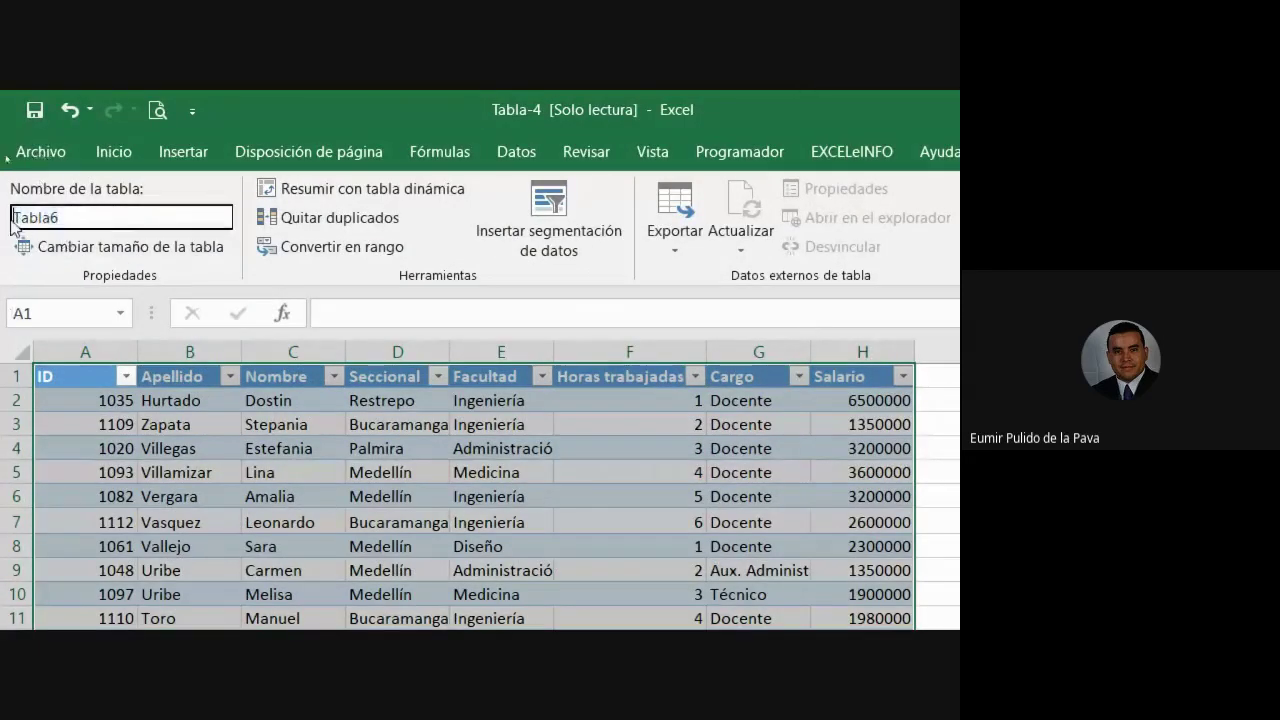
pyautogui.moveTo(15, 220); pyautogui.dragTo(72, 228)
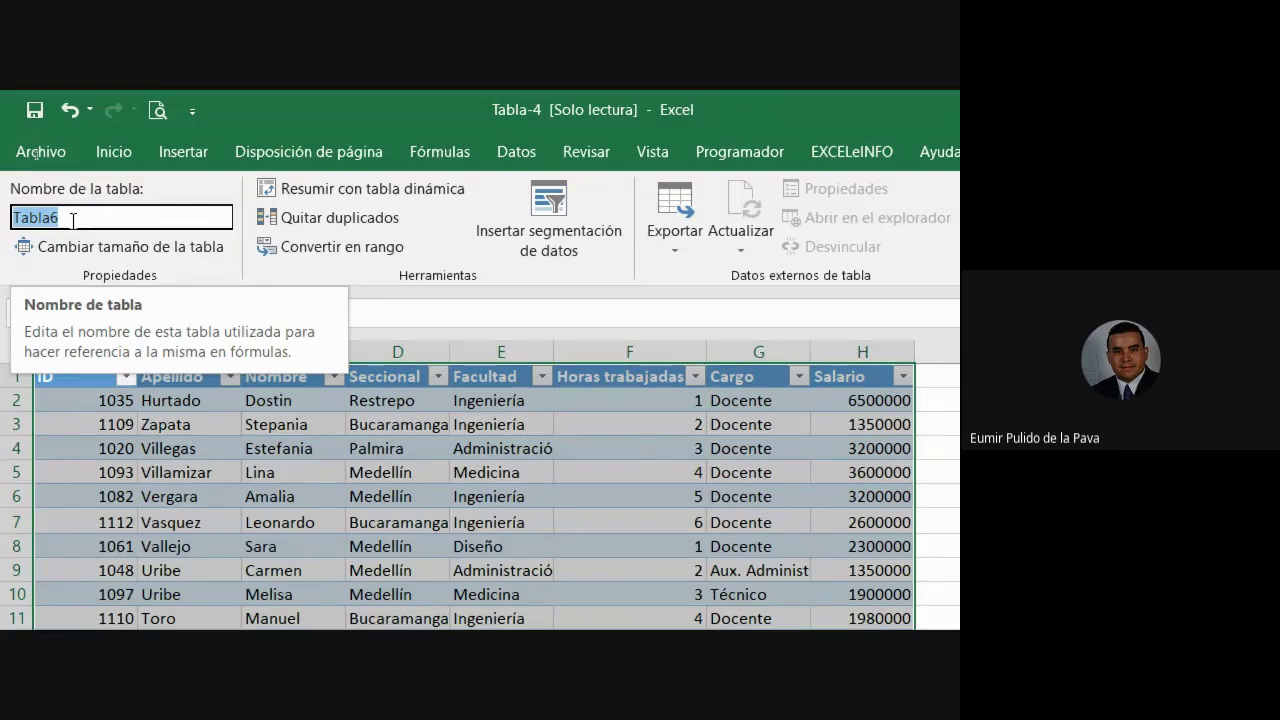
pyautogui.click(420, 495)
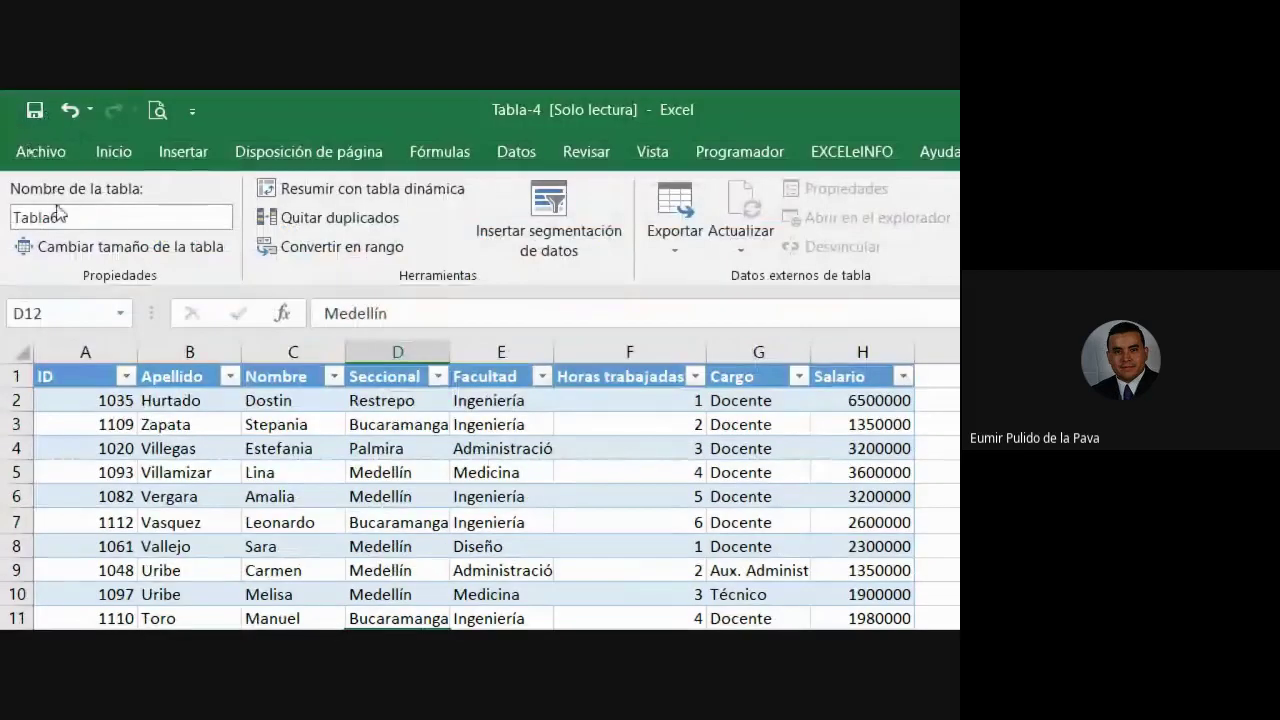
pyautogui.click(73, 212)
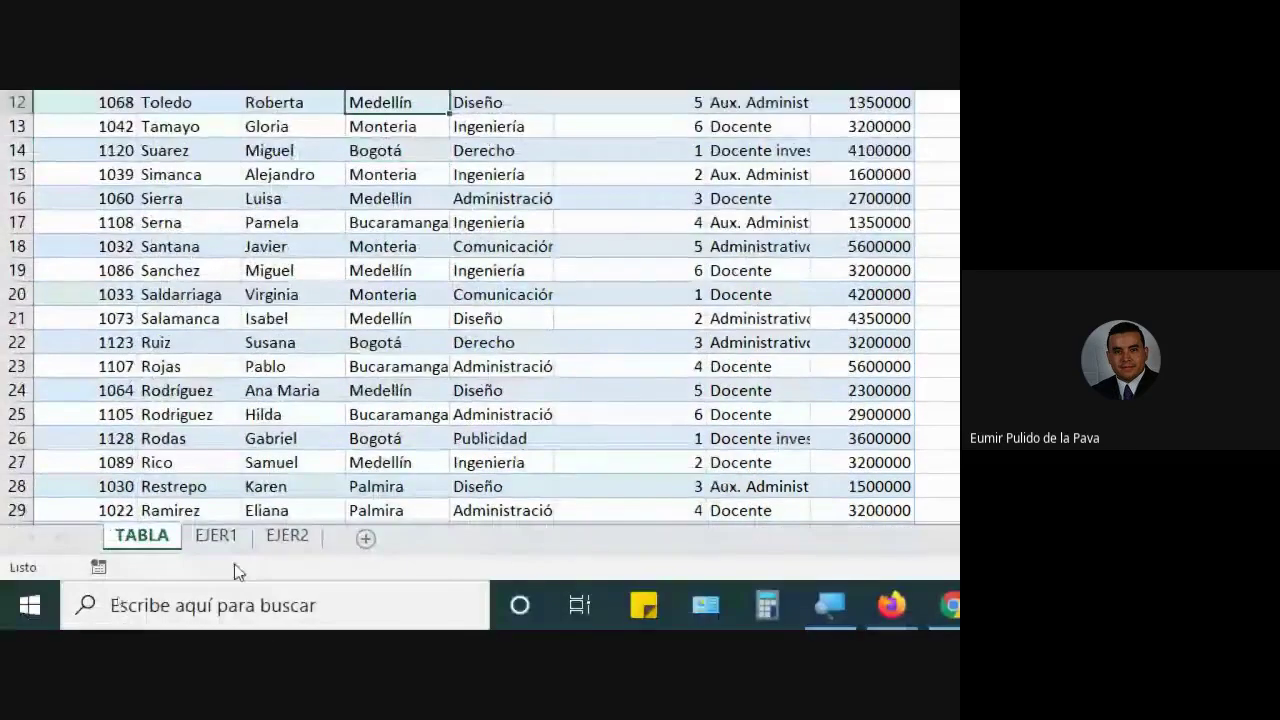
pyautogui.click(289, 540)
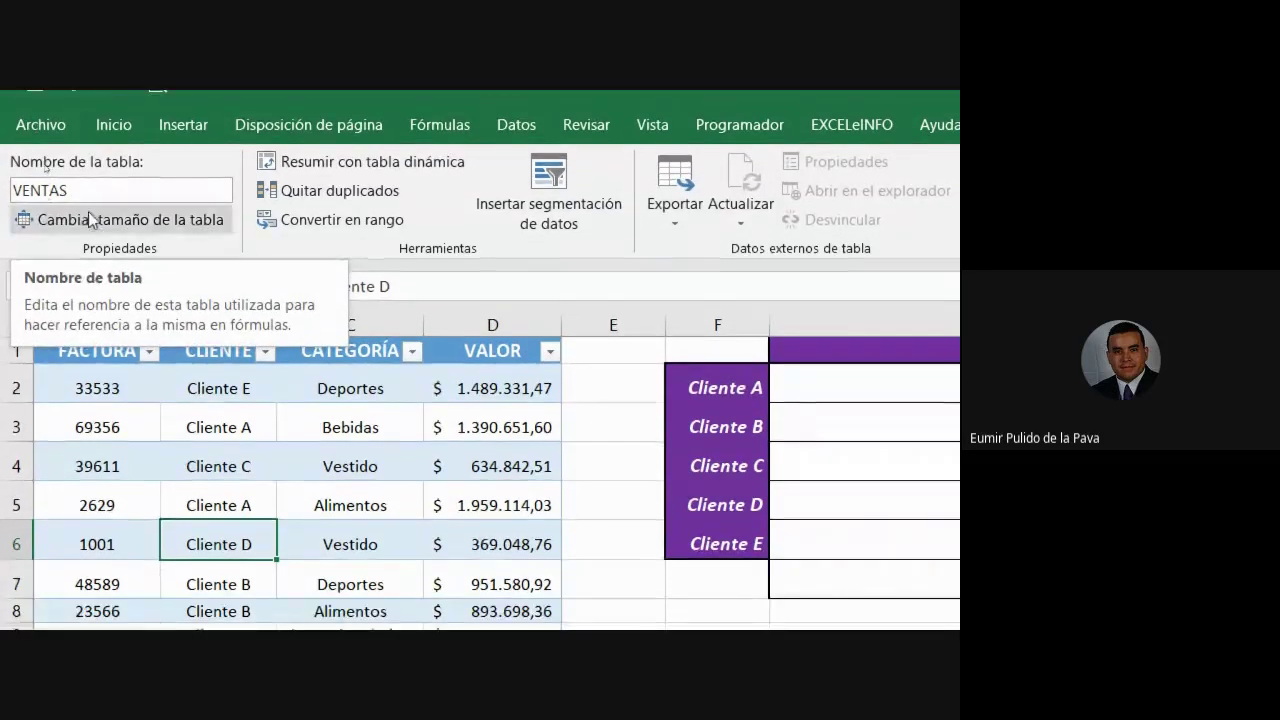
pyautogui.click(111, 219)
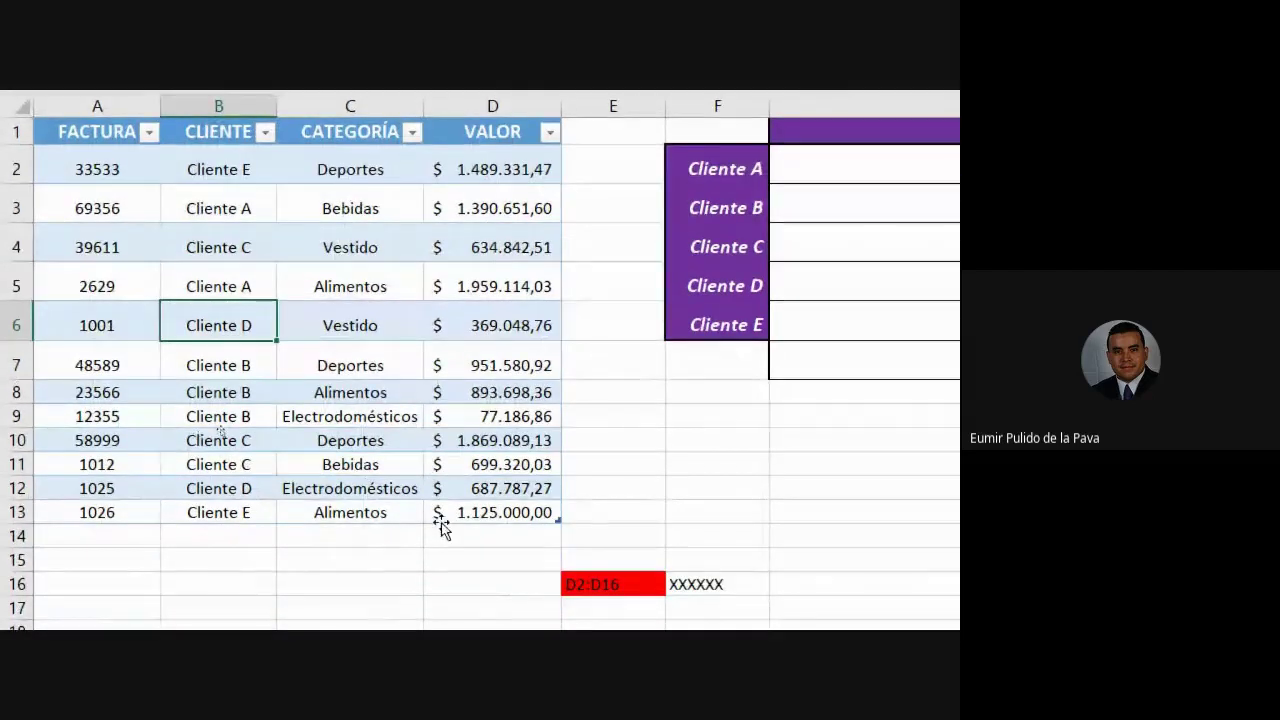
# Step: Start a SUMAR.SI.CONJUNTO formula in G2 using the invoice table's VALOR column, VENTAS[VALOR], as the sum range
pyautogui.click(826, 270)
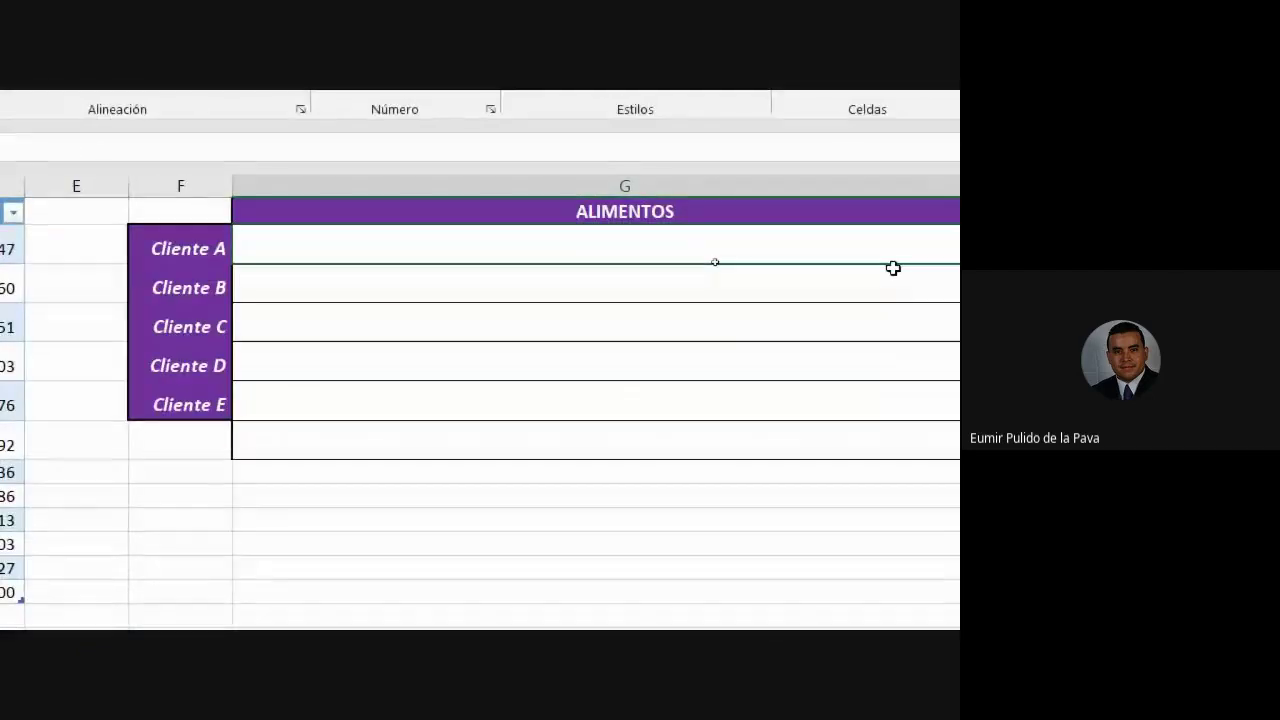
pyautogui.write('=SUMAR')
pyautogui.press('Down')
pyautogui.press('Tab')
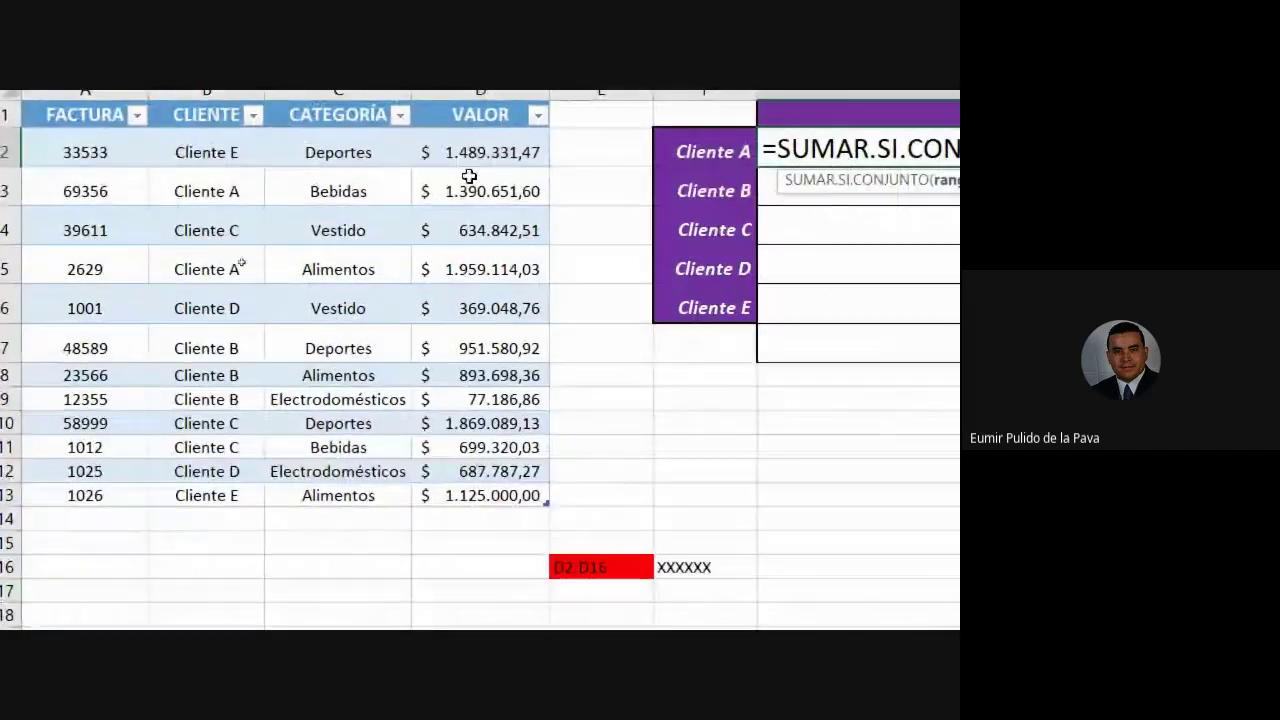
pyautogui.moveTo(479, 150); pyautogui.dragTo(466, 495)
# Step: Highlight the table name VENTAS, the column part [VALOR] and the whole reference VENTAS[VALOR] in the G2 formula
pyautogui.moveTo(522, 238); pyautogui.dragTo(620, 240)
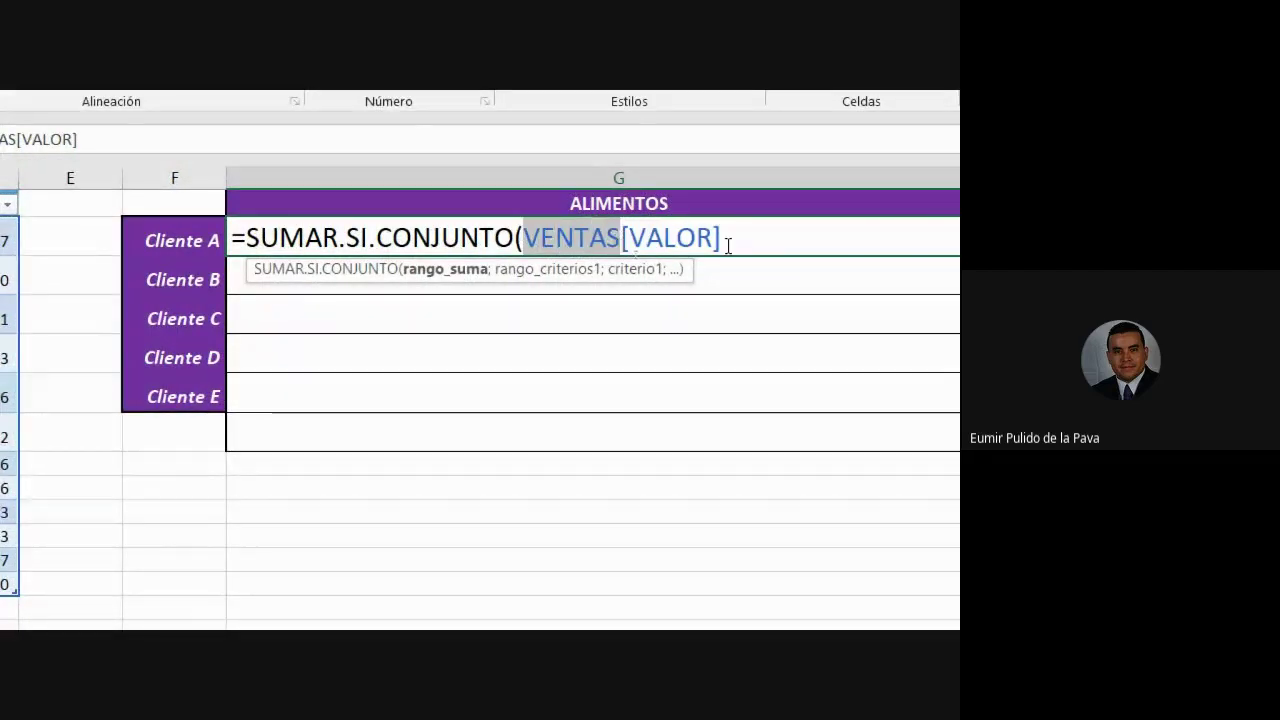
pyautogui.moveTo(722, 238); pyautogui.dragTo(621, 238)
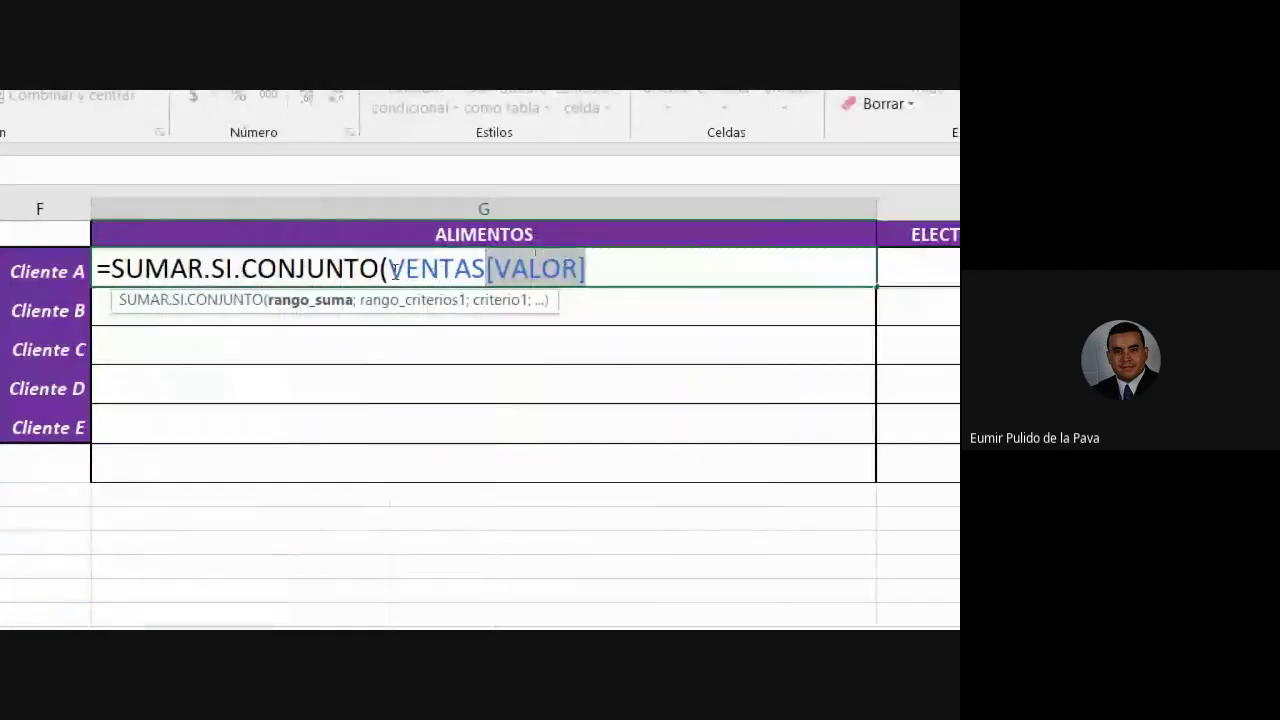
pyautogui.moveTo(390, 268); pyautogui.dragTo(597, 277)
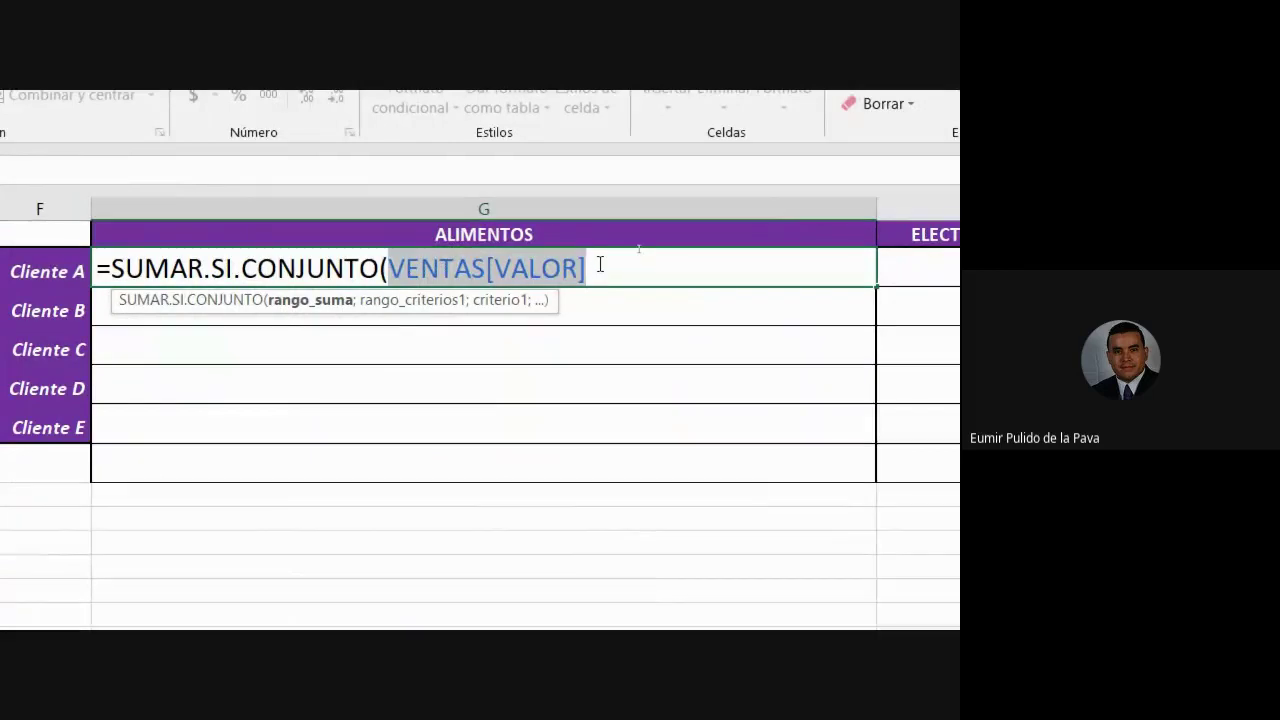
pyautogui.click(600, 264)
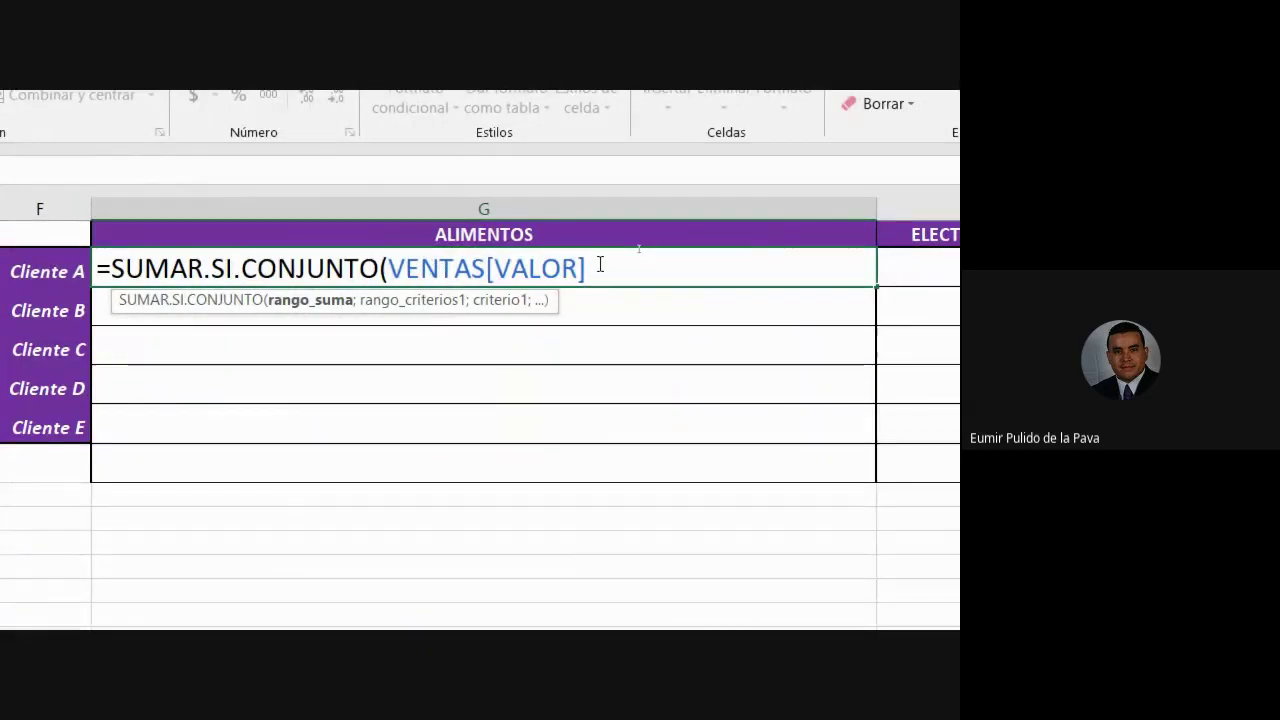
# Step: Consult the proposed formula in the Google Meet chat and add VENTAS[CLIENTE] as the first criteria range in Excel's G2 formula
pyautogui.write(';')
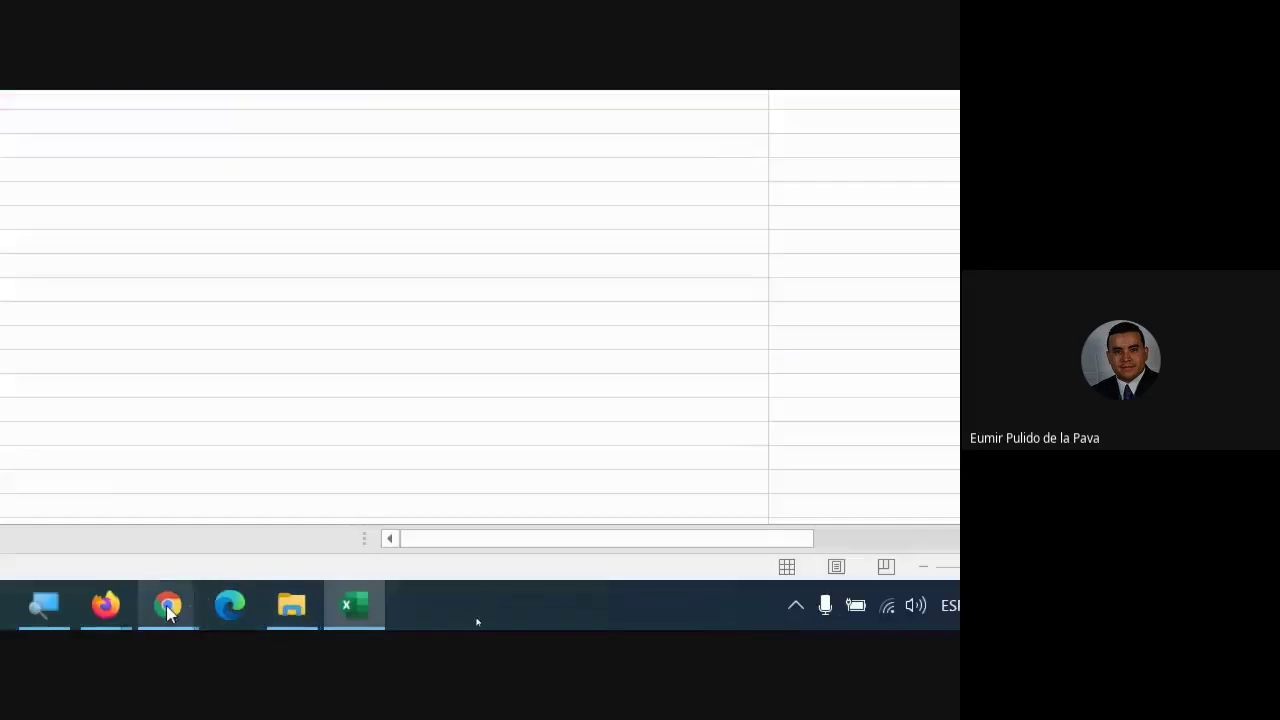
pyautogui.moveTo(169, 605)
pyautogui.click(126, 583)
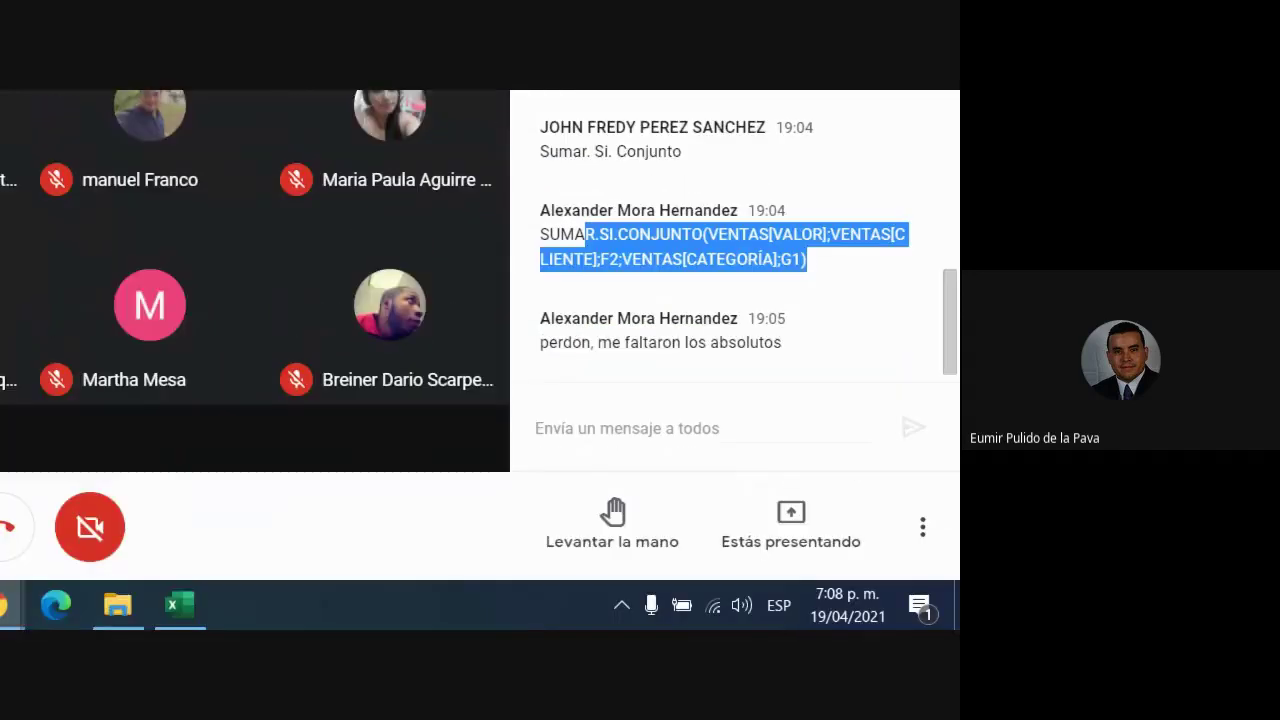
pyautogui.click(200, 612)
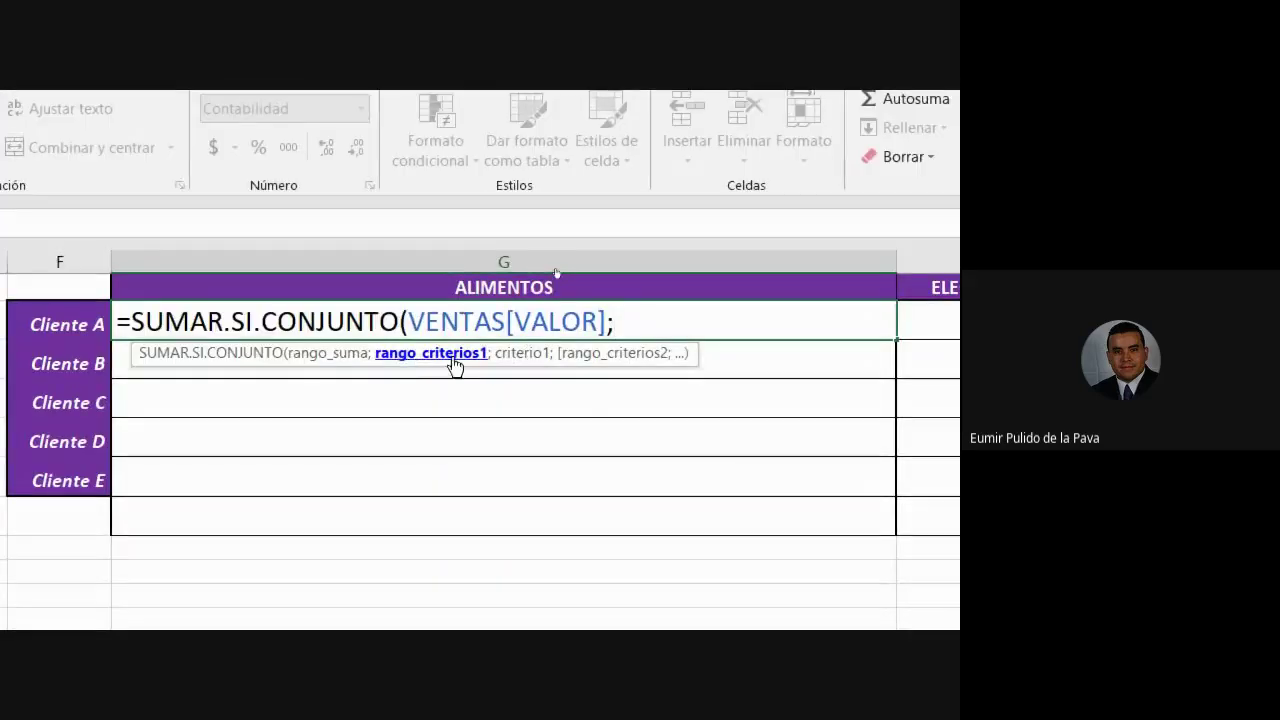
pyautogui.click(196, 333)
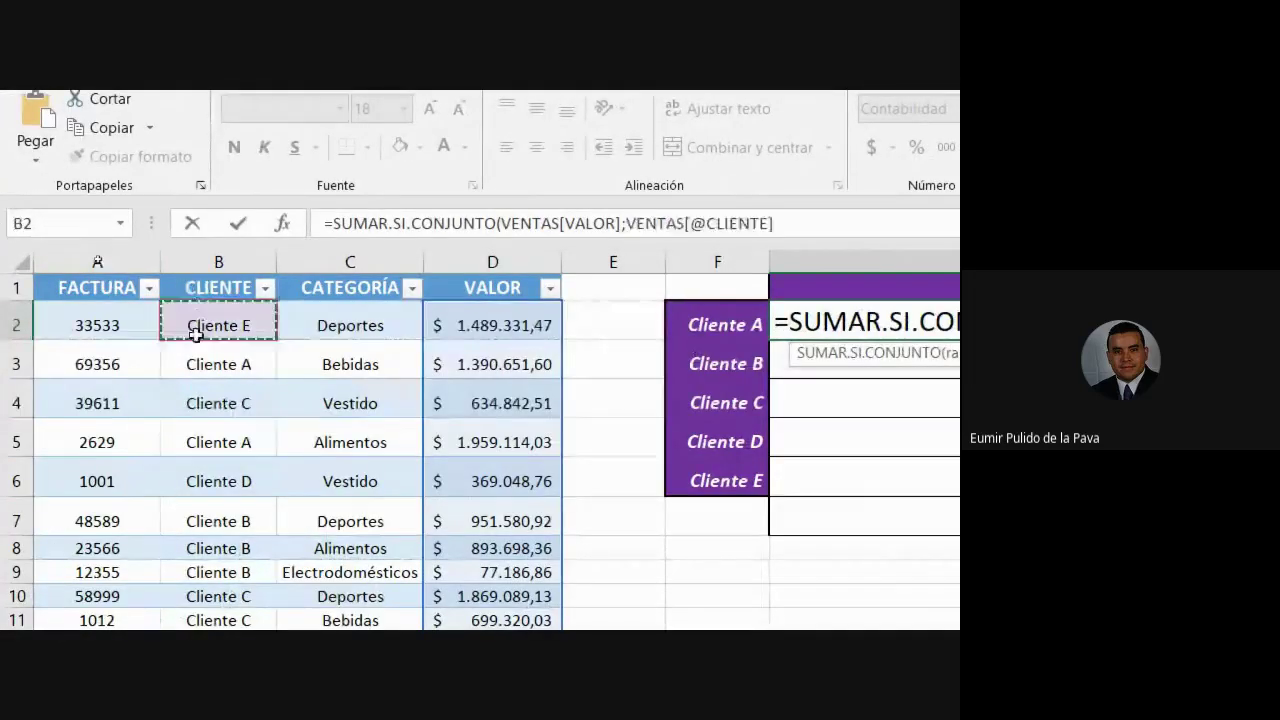
pyautogui.moveTo(196, 333); pyautogui.dragTo(197, 668)
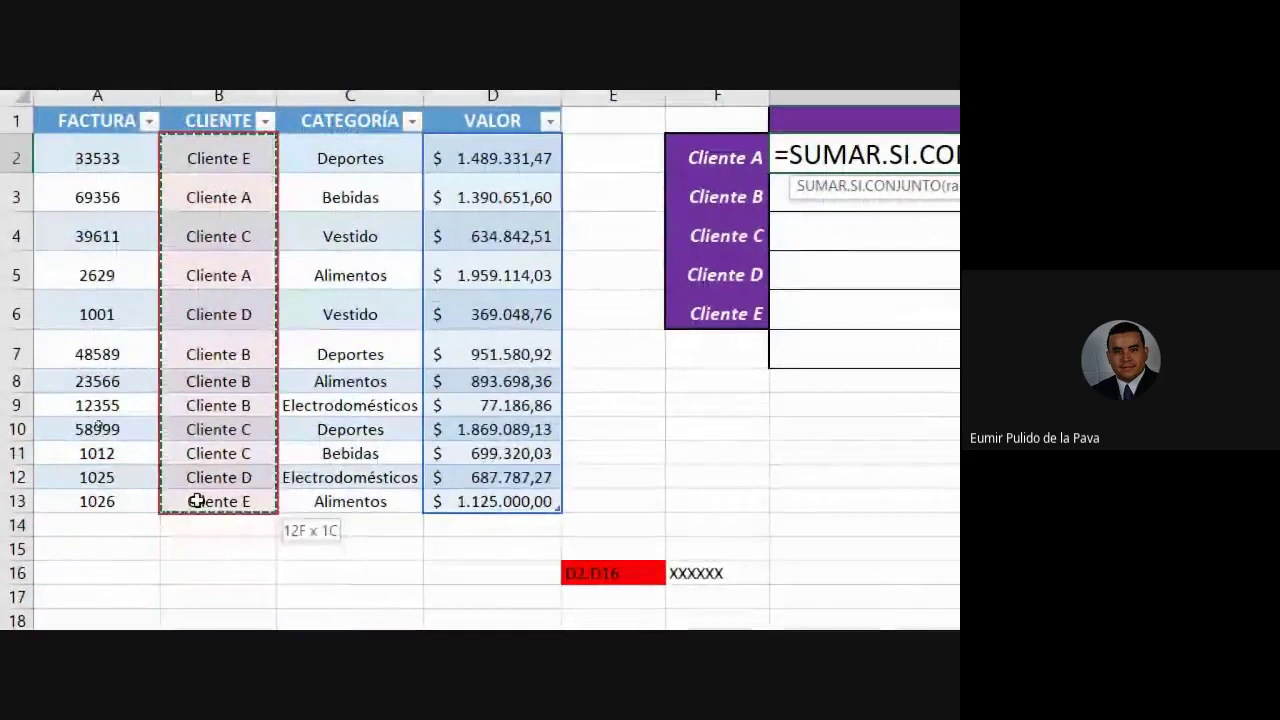
pyautogui.moveTo(197, 501); pyautogui.dragTo(197, 501)
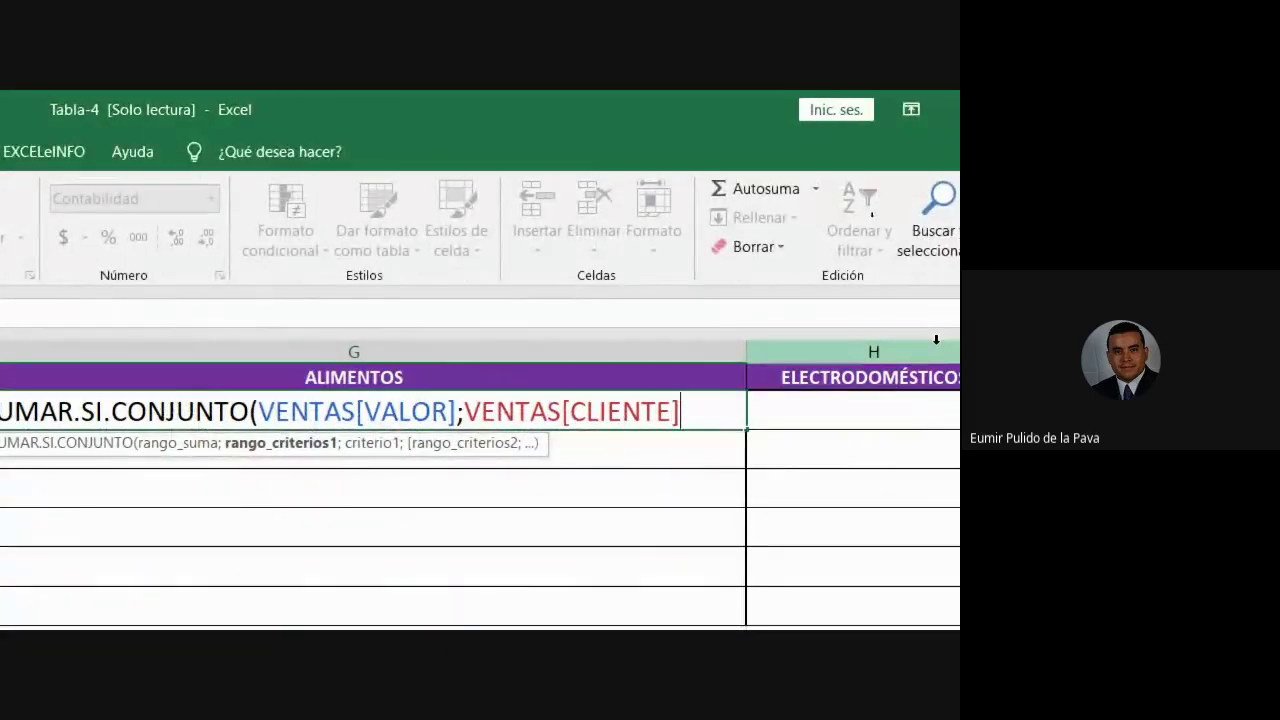
# Step: Use F2 as the first criterion of the G2 formula and compare it with the formula in the Google Meet chat
pyautogui.write(';')
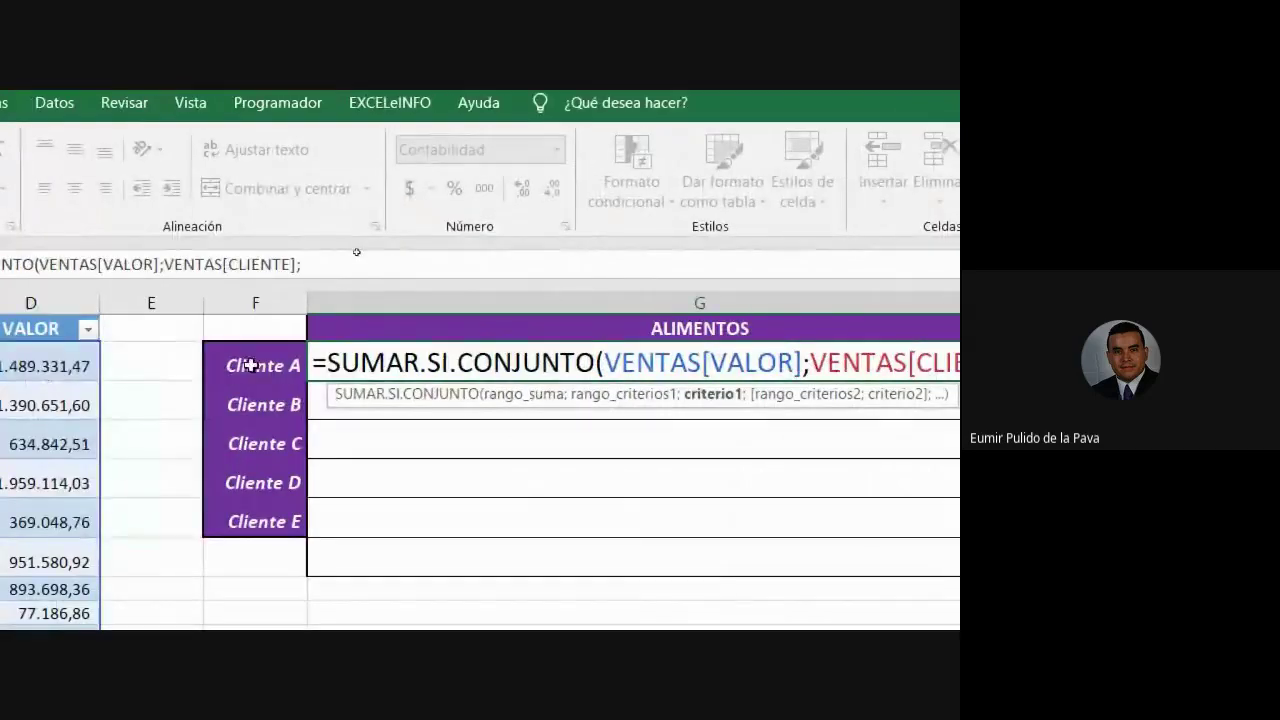
pyautogui.click(265, 365)
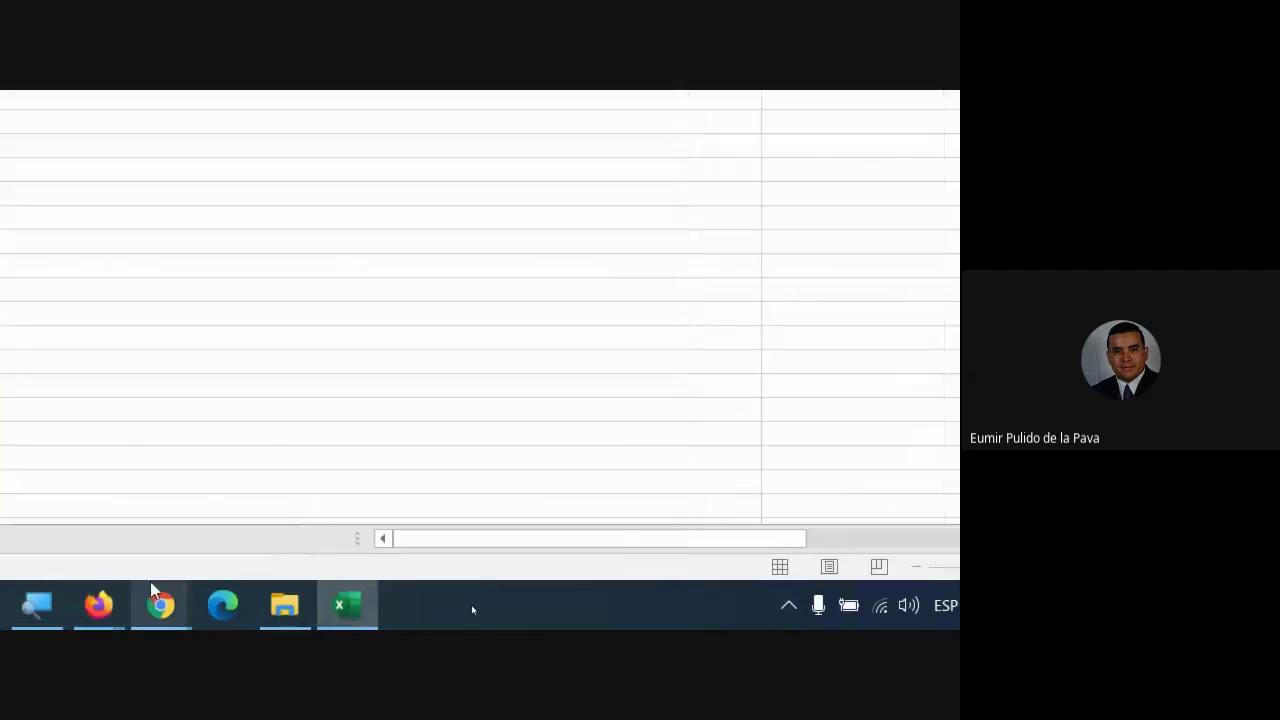
pyautogui.moveTo(158, 612)
pyautogui.click(134, 543)
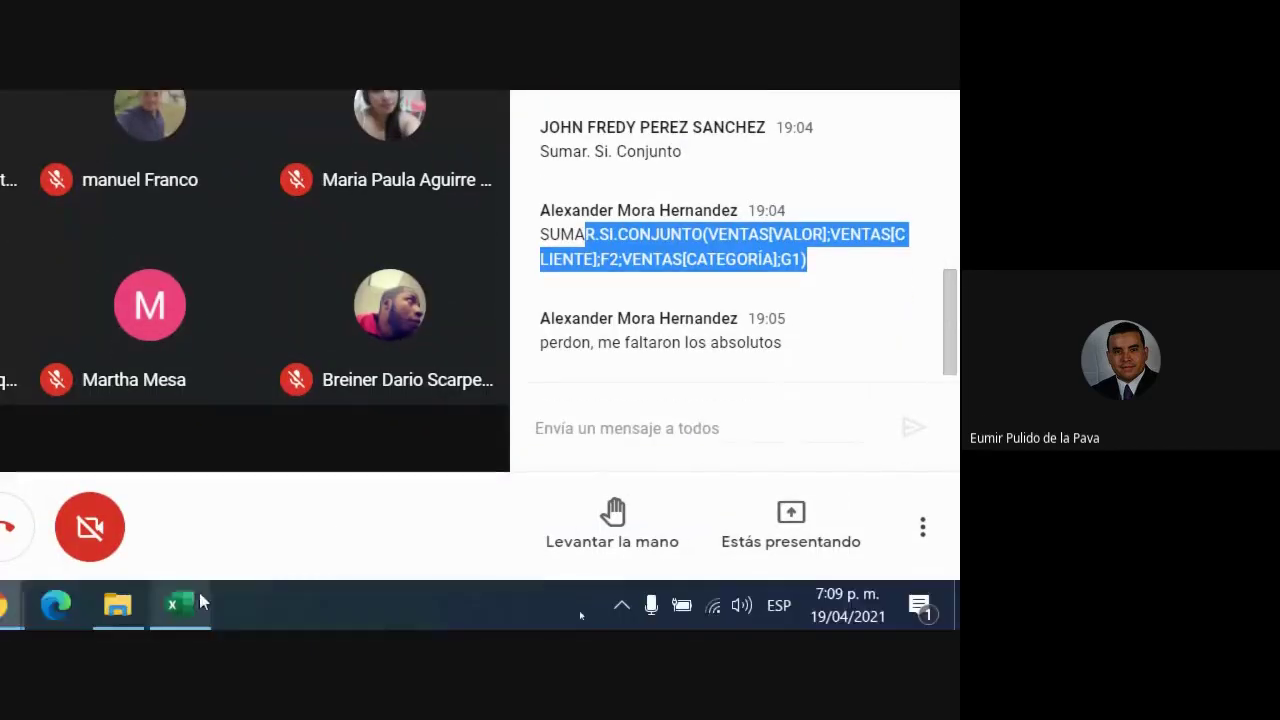
pyautogui.click(200, 604)
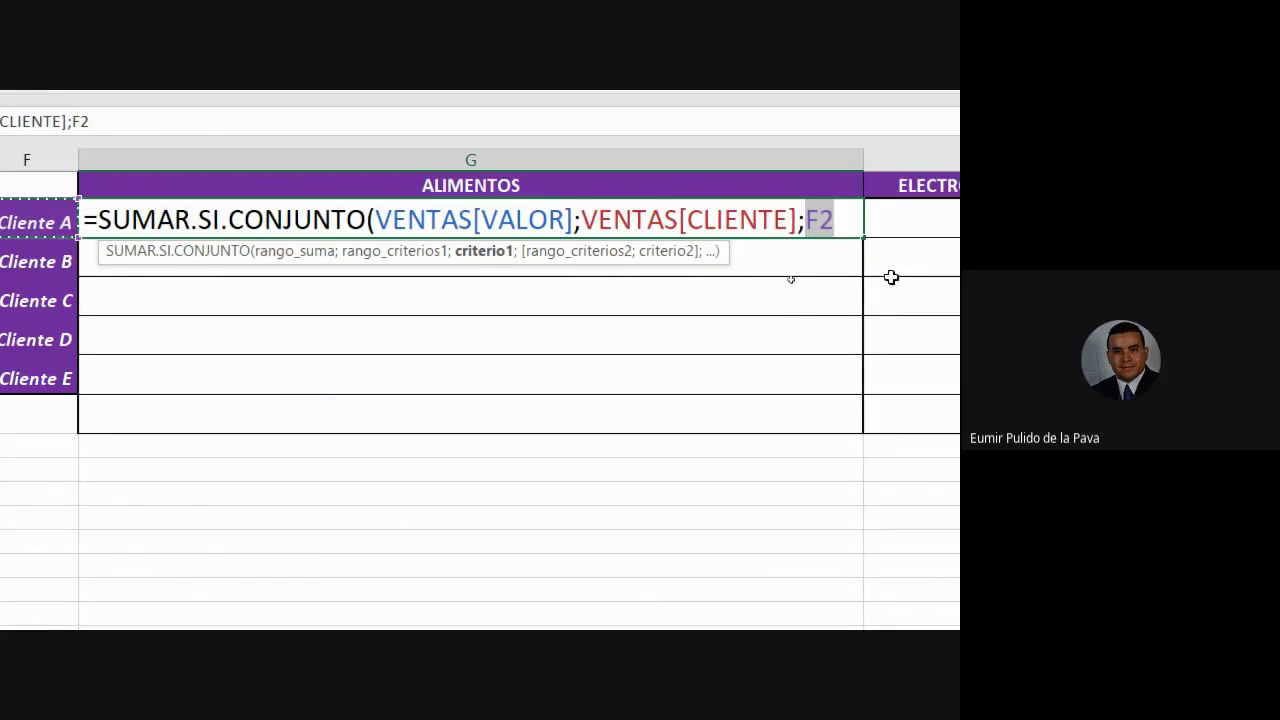
# Step: Add VENTAS[CATEGORÍA] as the second criteria range of the G2 formula, with G1 as its criterion
pyautogui.write(';')
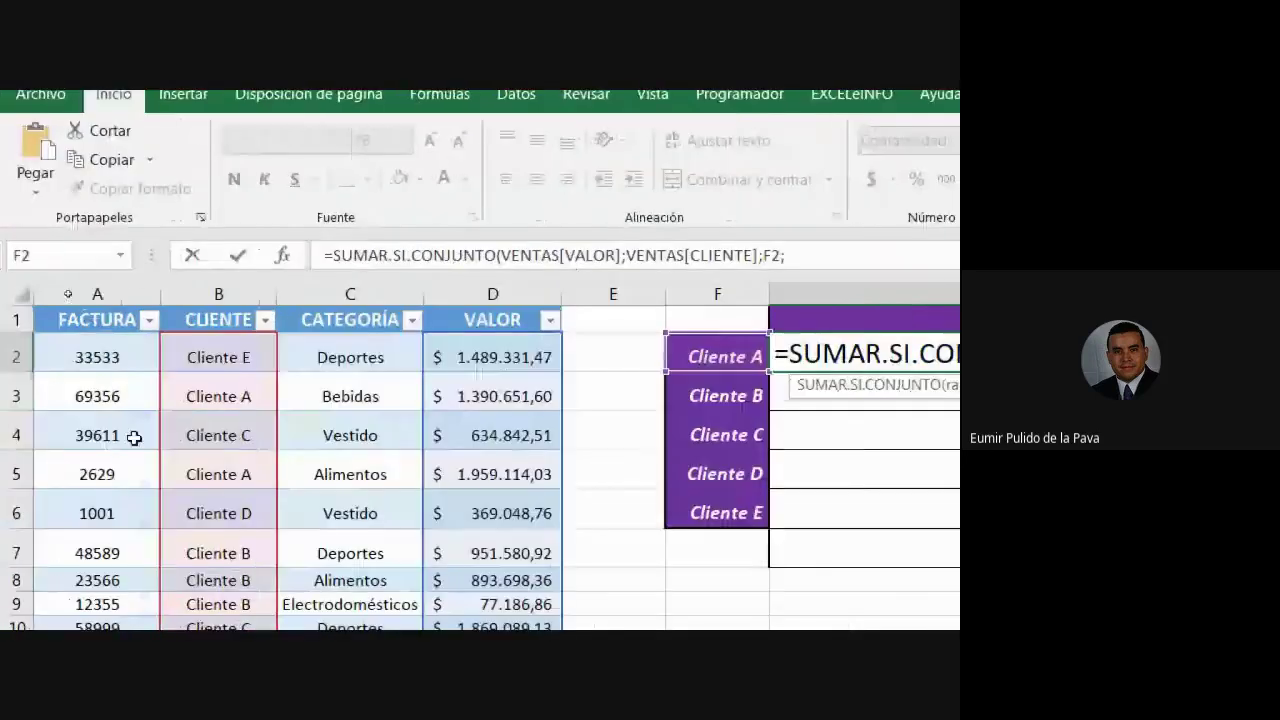
pyautogui.moveTo(313, 358); pyautogui.dragTo(320, 540)
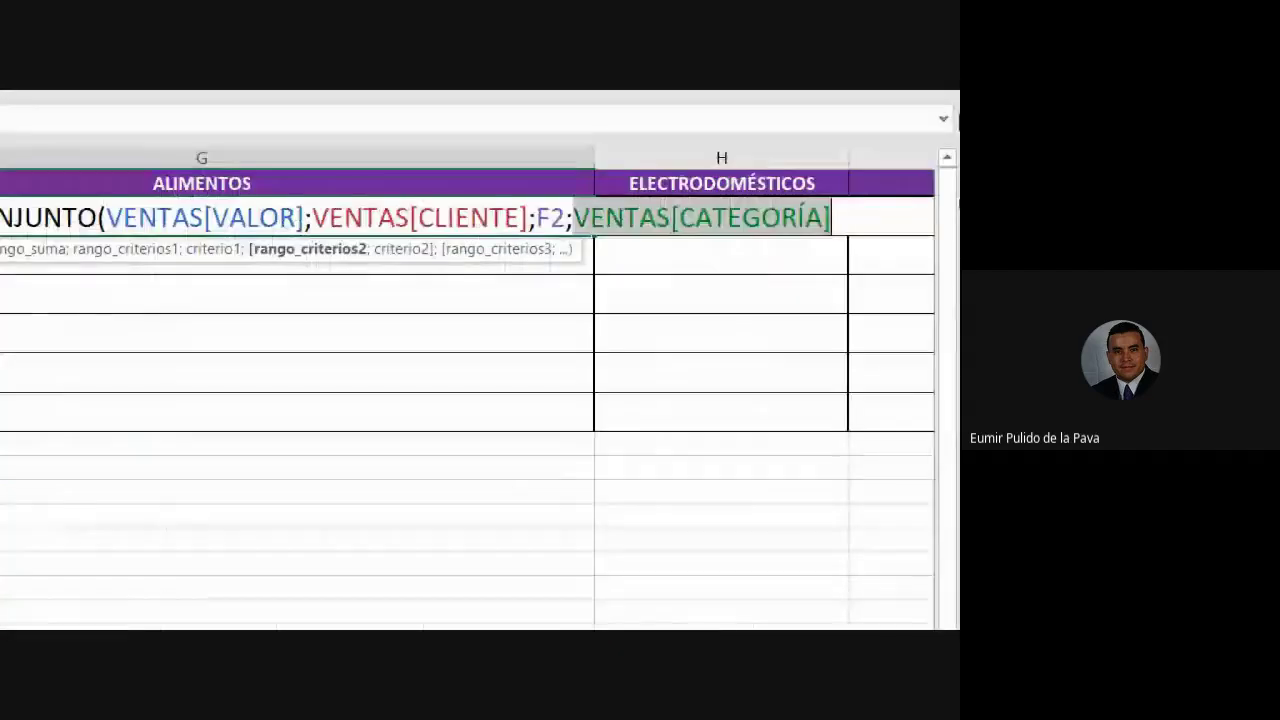
pyautogui.write(';')
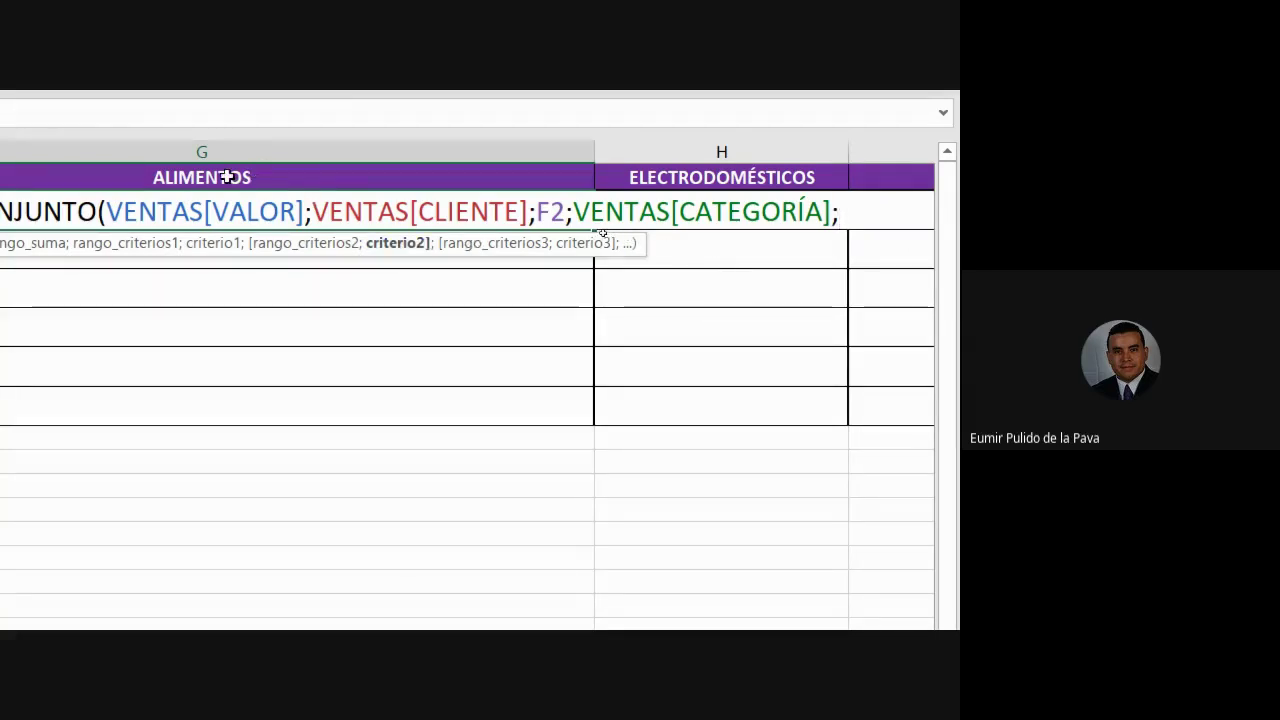
pyautogui.click(213, 177)
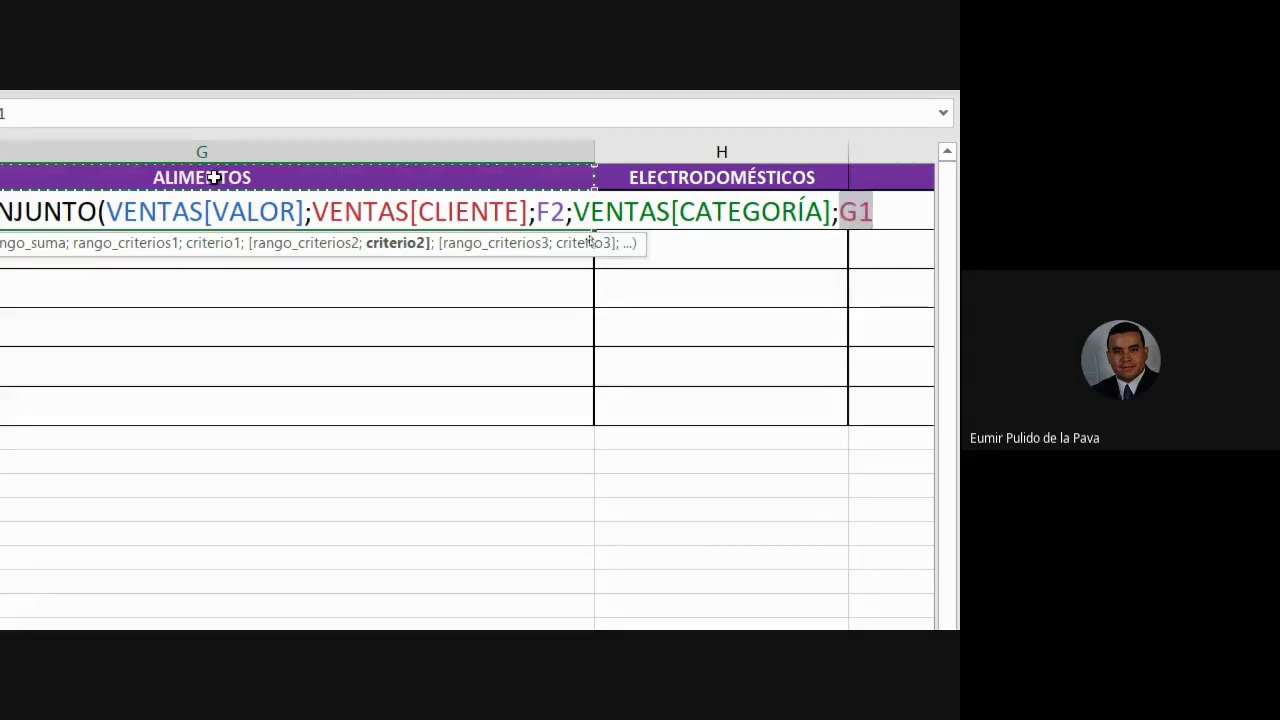
# Step: Check the Google Meet chat formula once more, return to Excel, and close and enter the G2 formula
pyautogui.moveTo(114, 605)
pyautogui.click(95, 500)
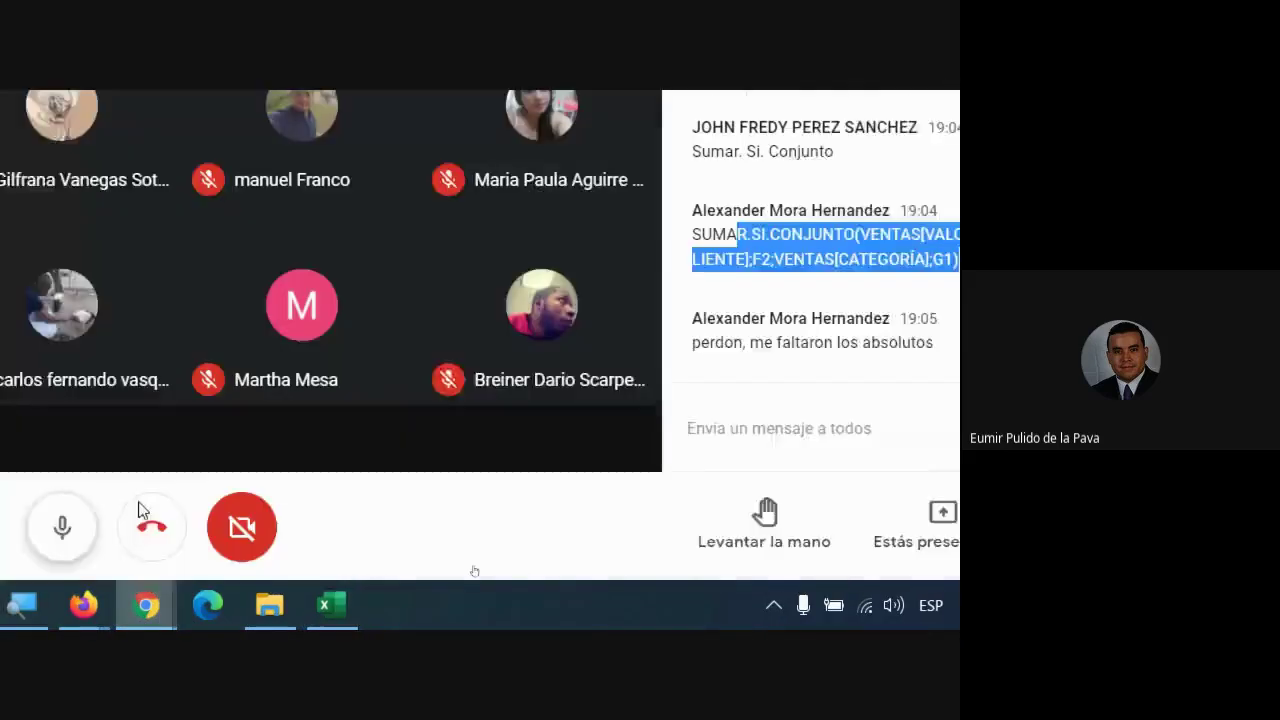
pyautogui.click(190, 598)
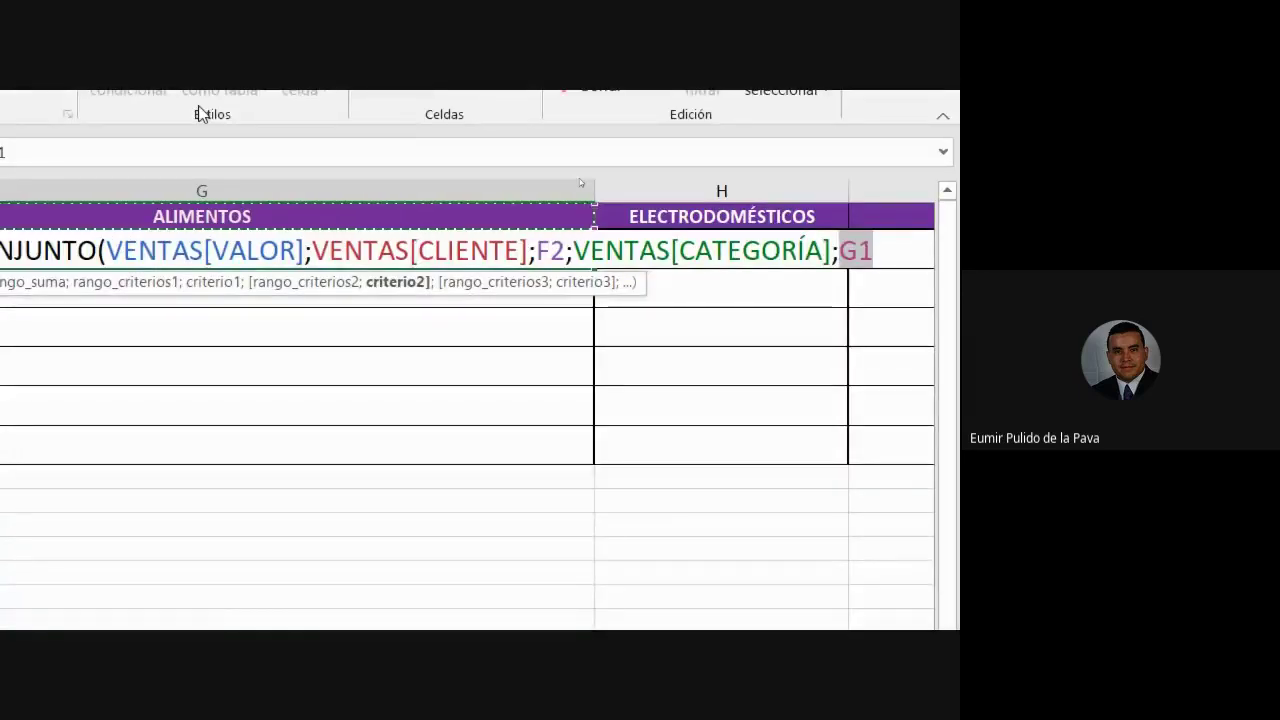
pyautogui.write(')')
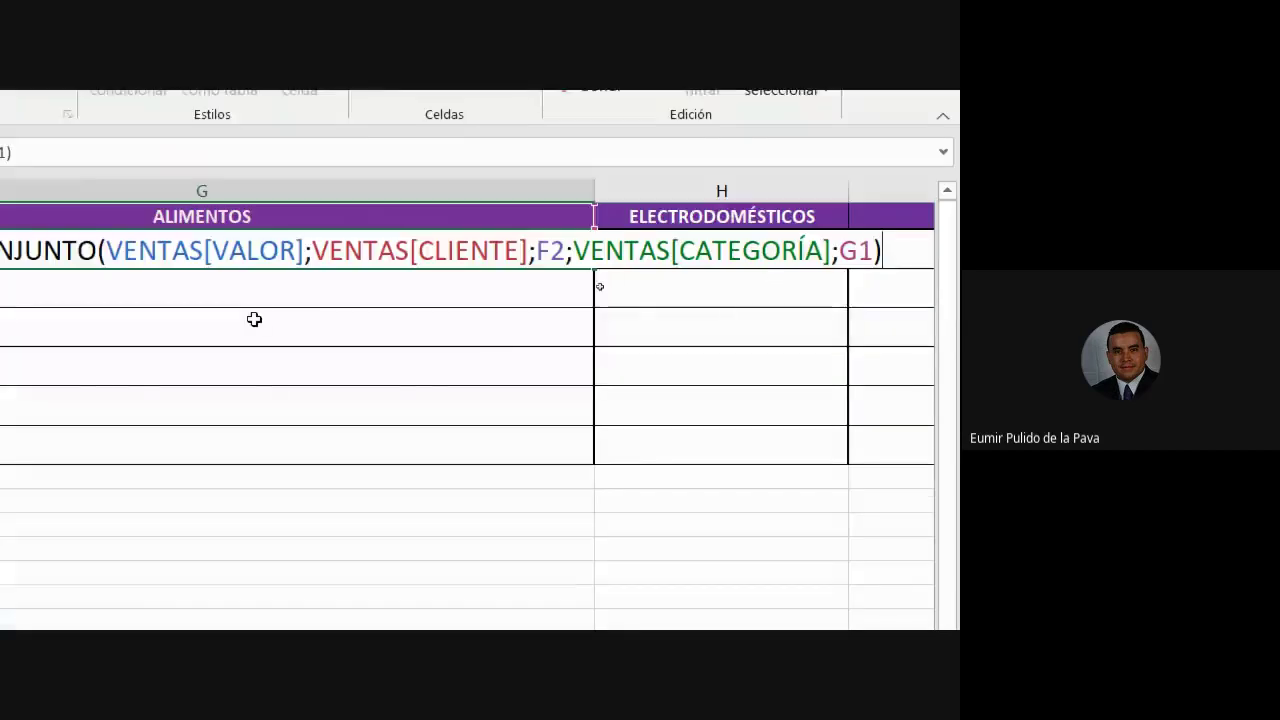
pyautogui.press('Return')
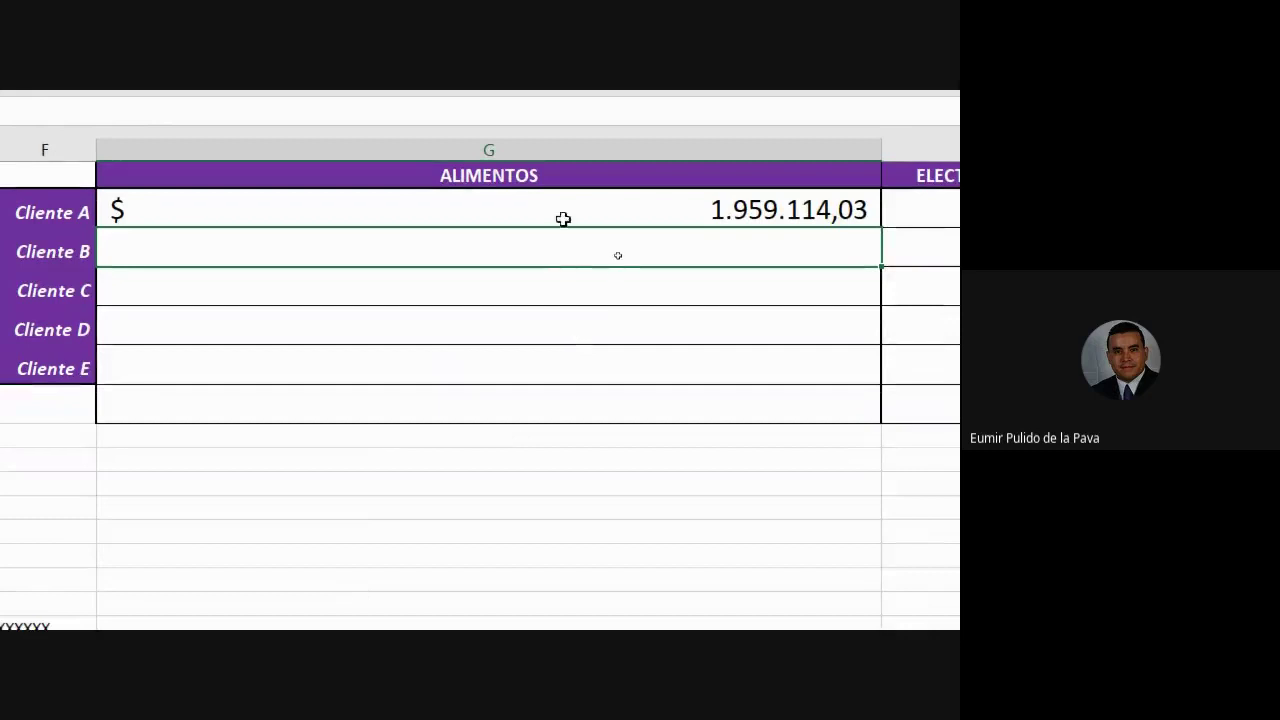
# Step: Fill the G2 formula down the ALIMENTOS column through G6 and select the Cliente B cell, G3
pyautogui.click(570, 216)
pyautogui.moveTo(880, 229); pyautogui.dragTo(857, 375)
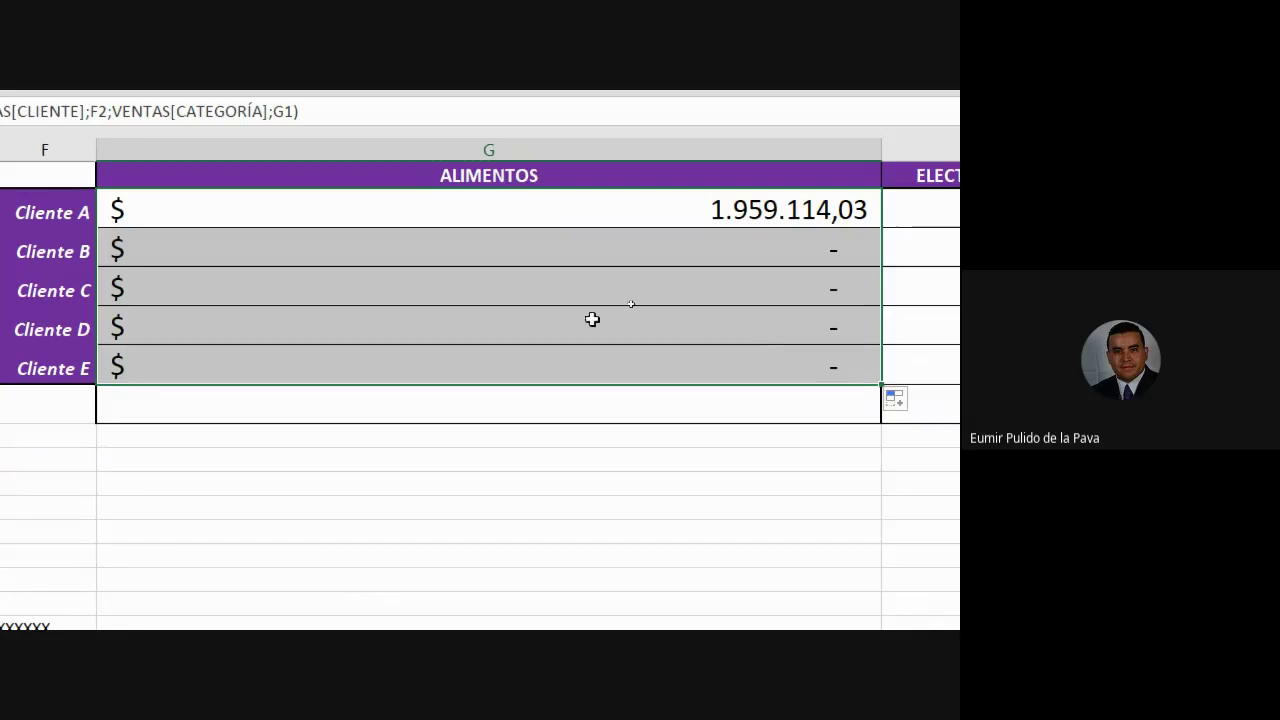
pyautogui.click(383, 246)
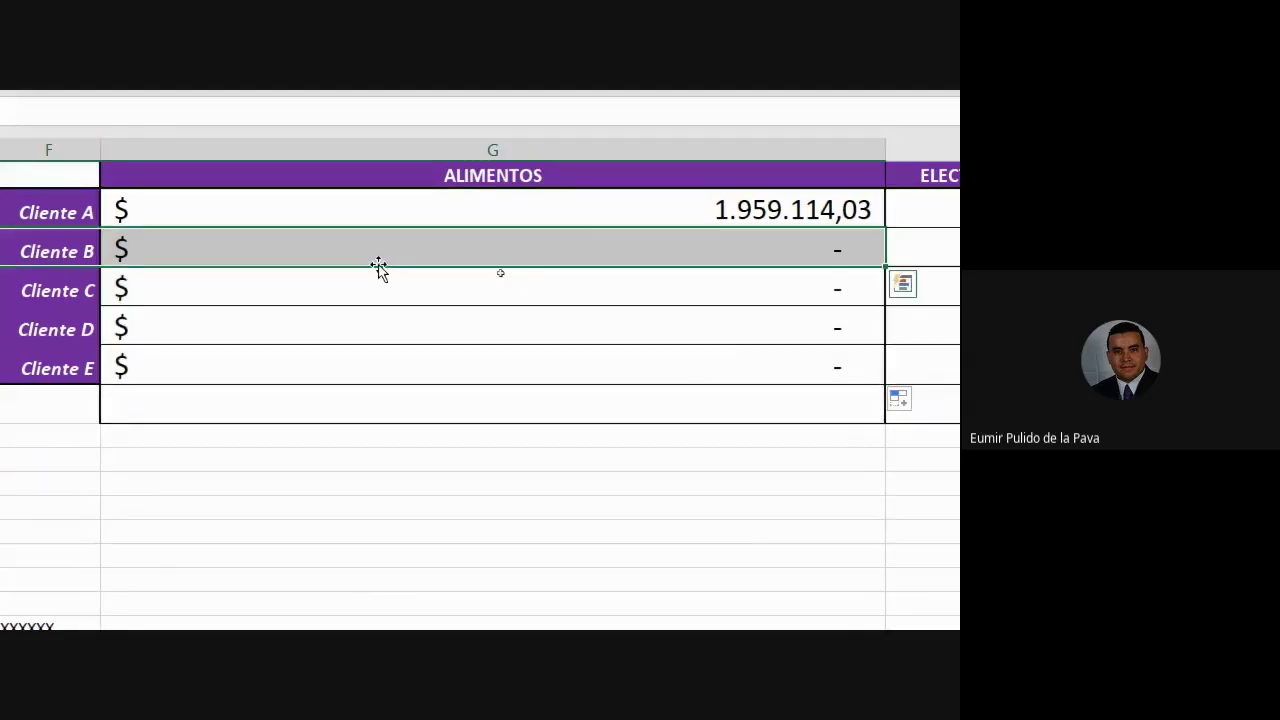
# Step: Check the categories and amounts on the invoice rows of clients B, C, D and E in the VENTAS table
pyautogui.press('Left')
pyautogui.moveTo(222, 409); pyautogui.dragTo(343, 409)
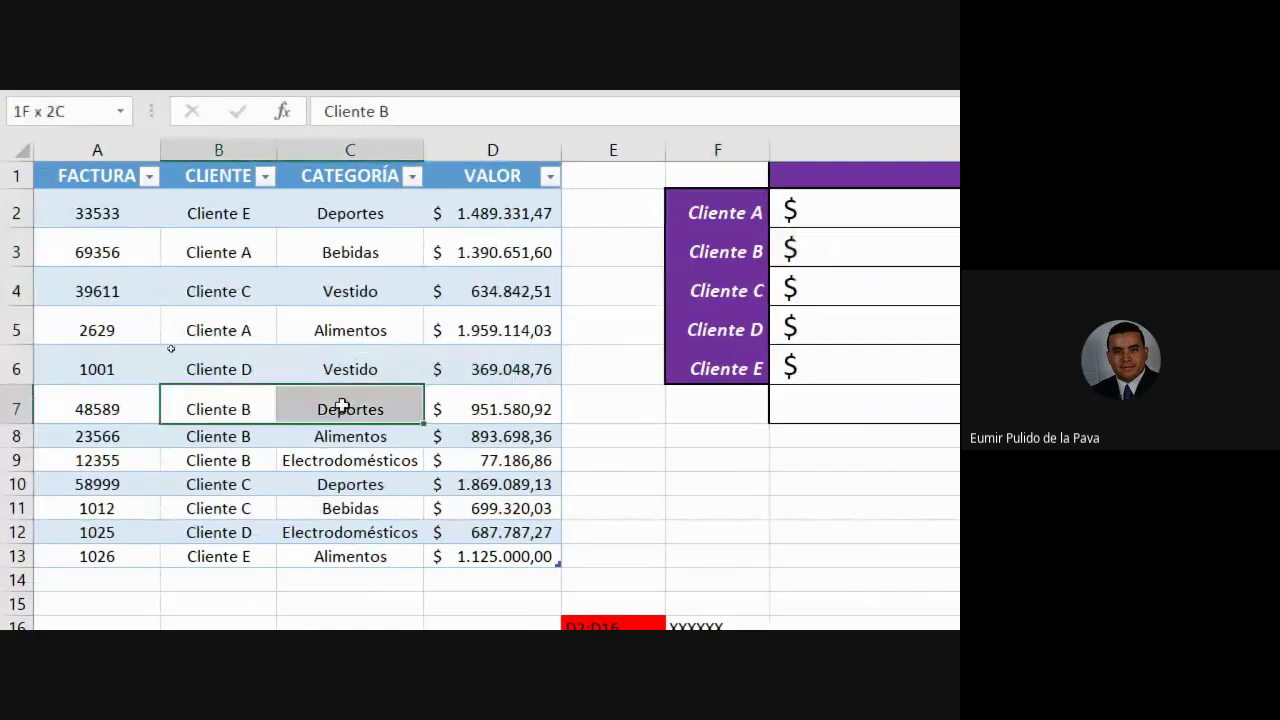
pyautogui.moveTo(251, 437); pyautogui.dragTo(509, 440)
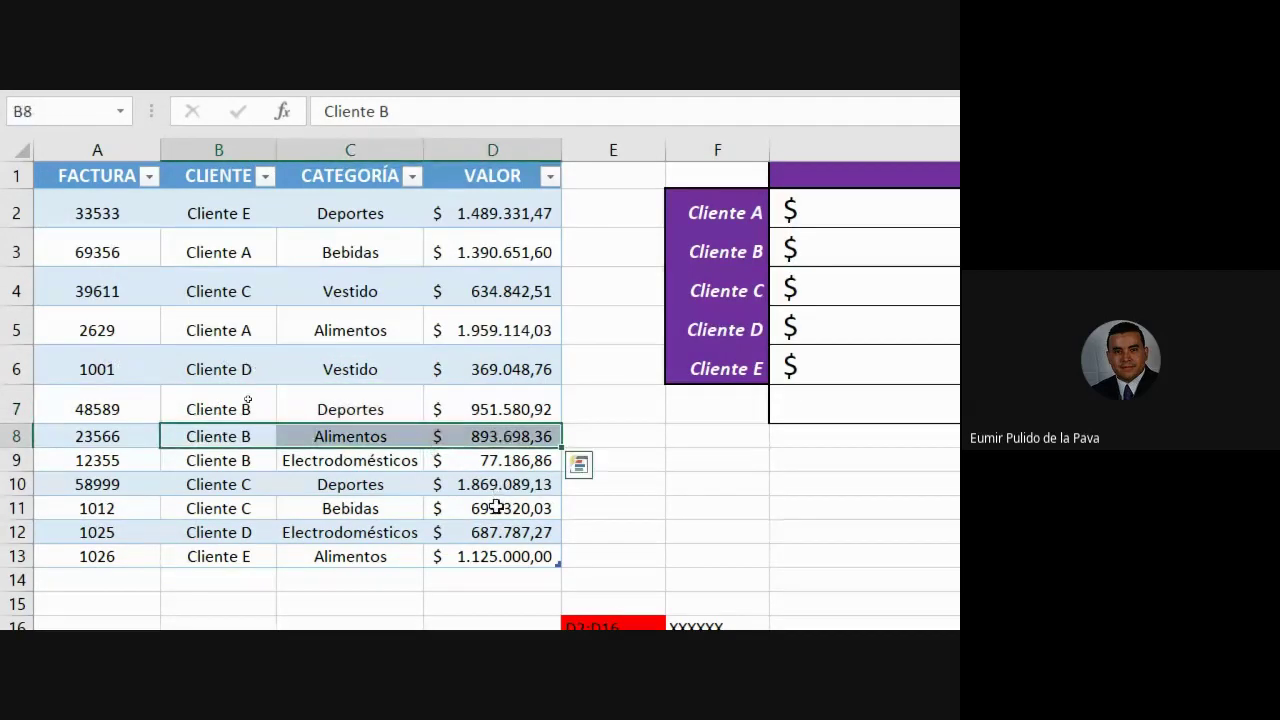
pyautogui.click(199, 483)
pyautogui.moveTo(214, 486); pyautogui.dragTo(525, 522)
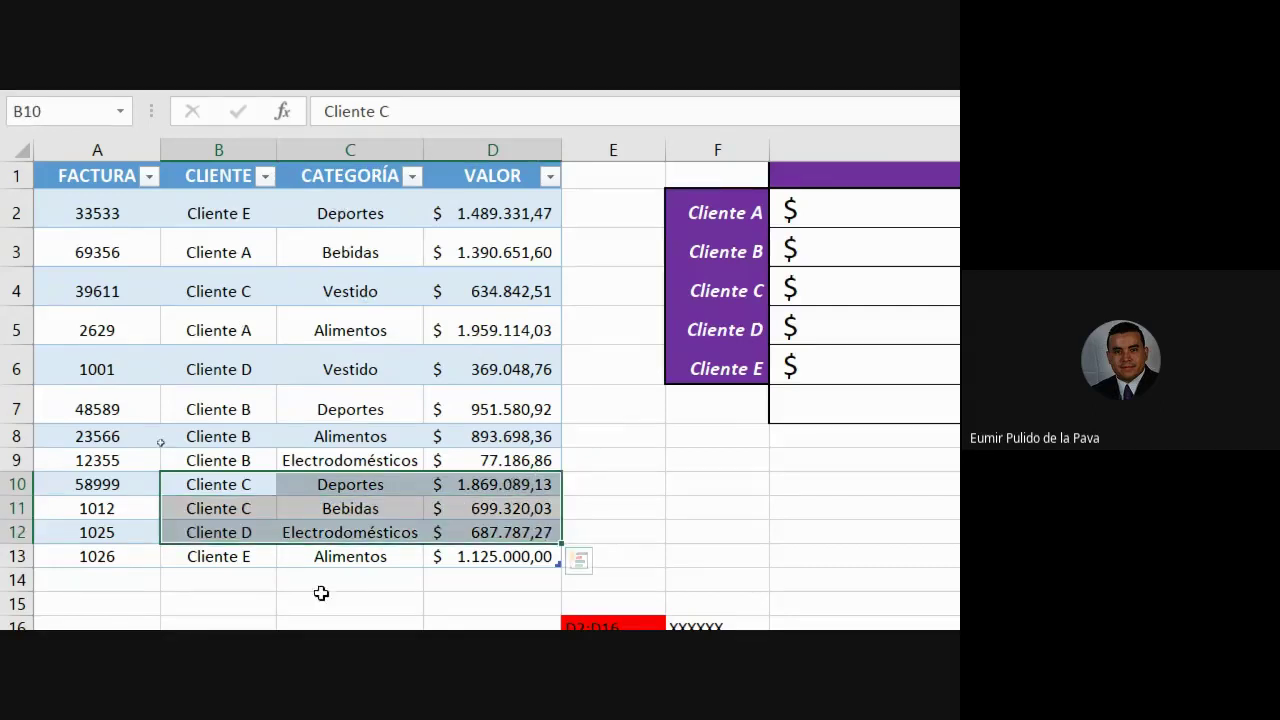
pyautogui.moveTo(231, 556); pyautogui.dragTo(563, 560)
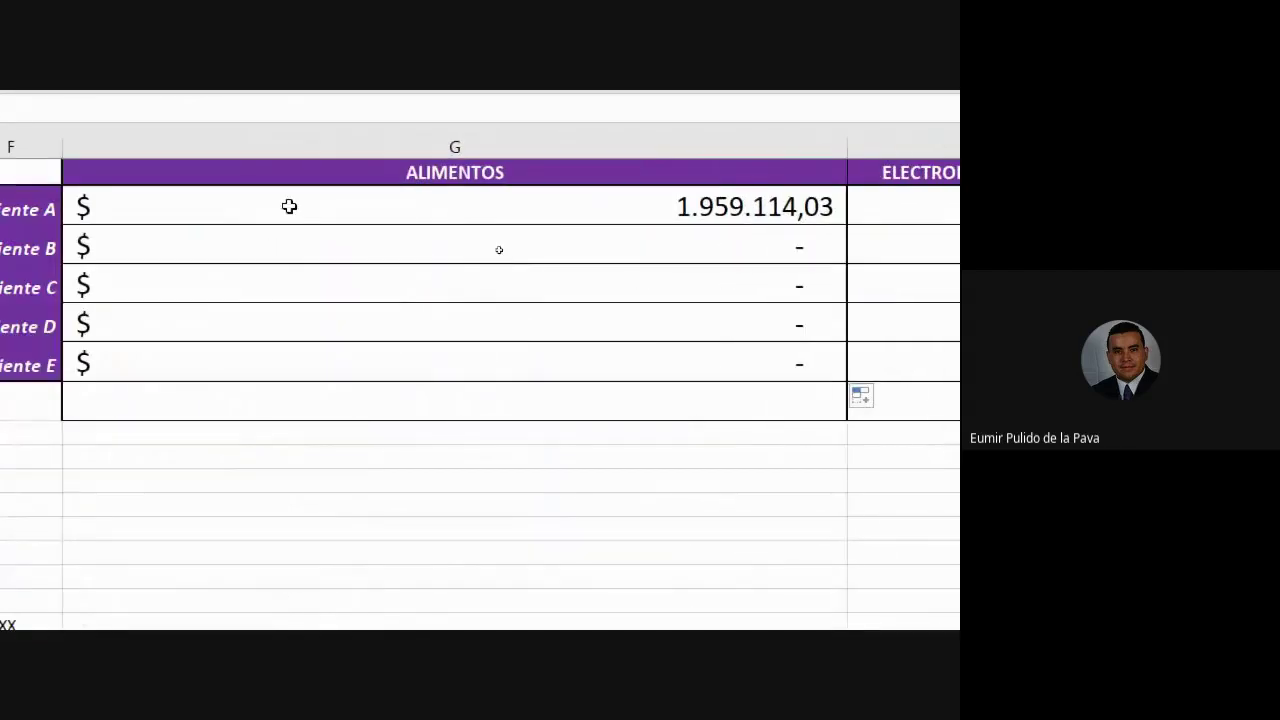
# Step: Review the Cliente A formula in G2, switch to Chrome to compare it, and return to Excel to close the formula
pyautogui.doubleClick(332, 206)
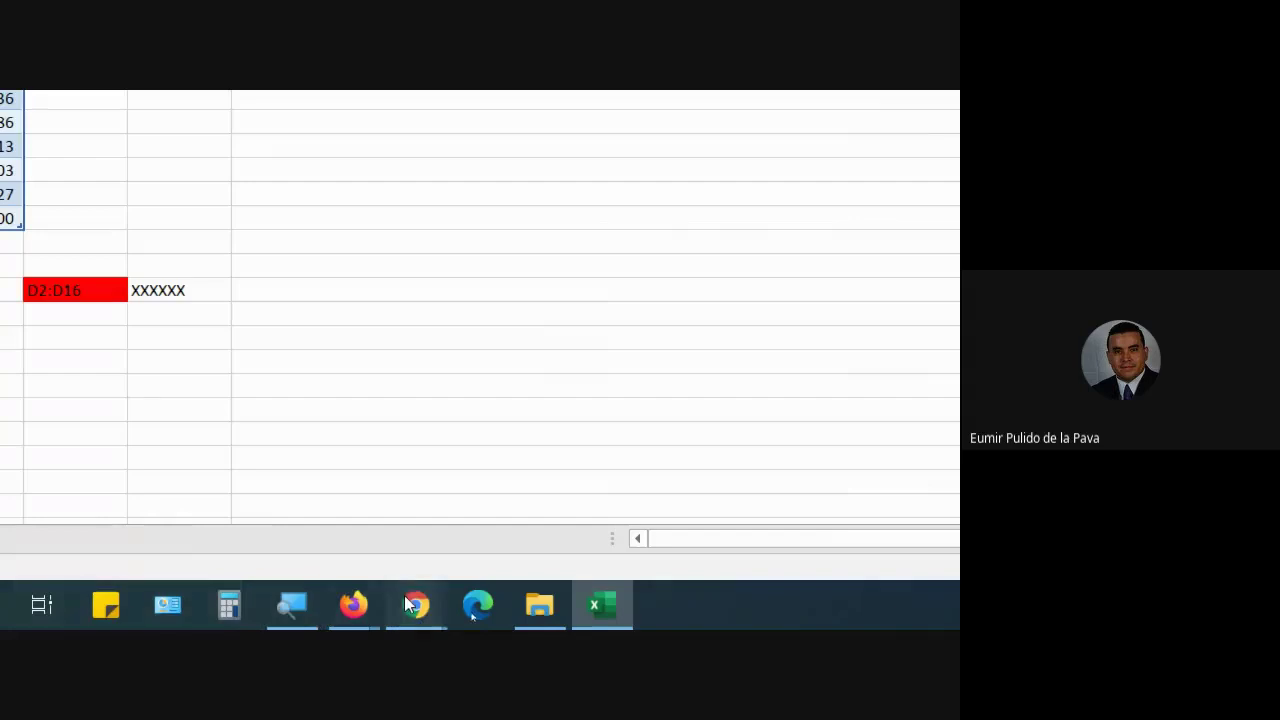
pyautogui.click(406, 600)
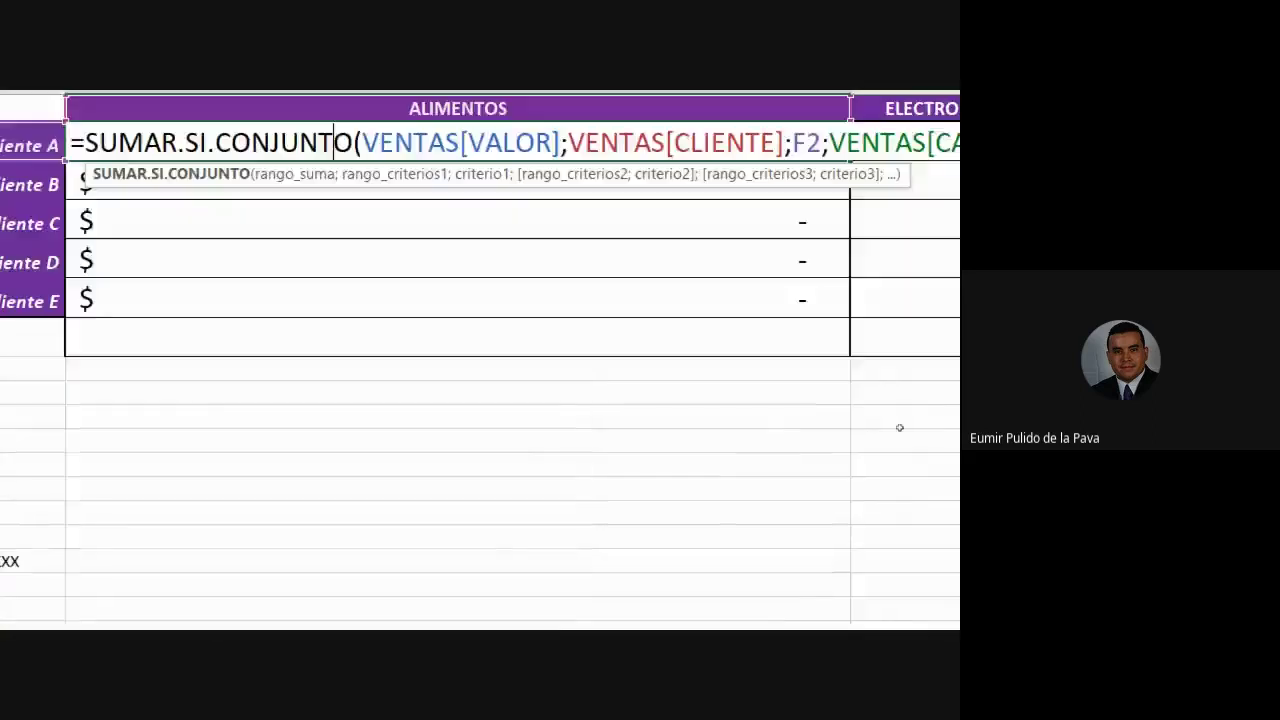
pyautogui.press('Return')
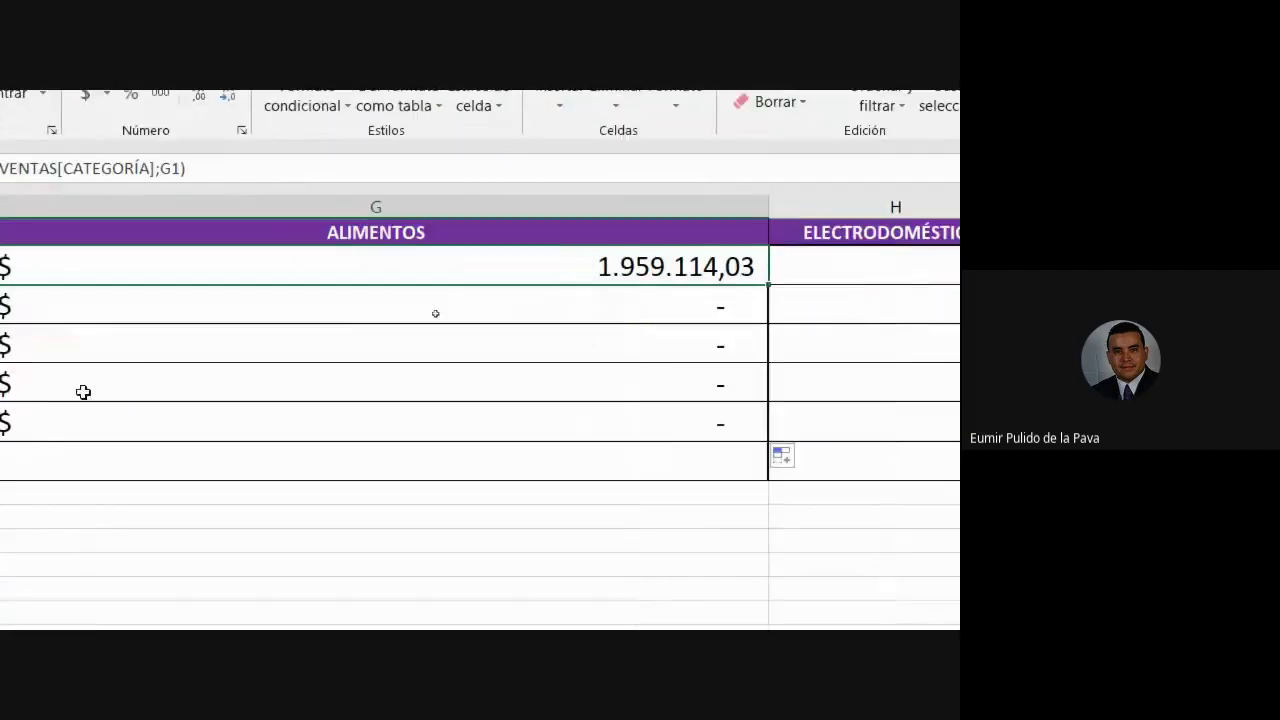
# Step: Compare the table column references in the ALIMENTOS formulas of Cliente B (G3) and Cliente A (G2)
pyautogui.click(326, 314)
pyautogui.doubleClick(329, 312)
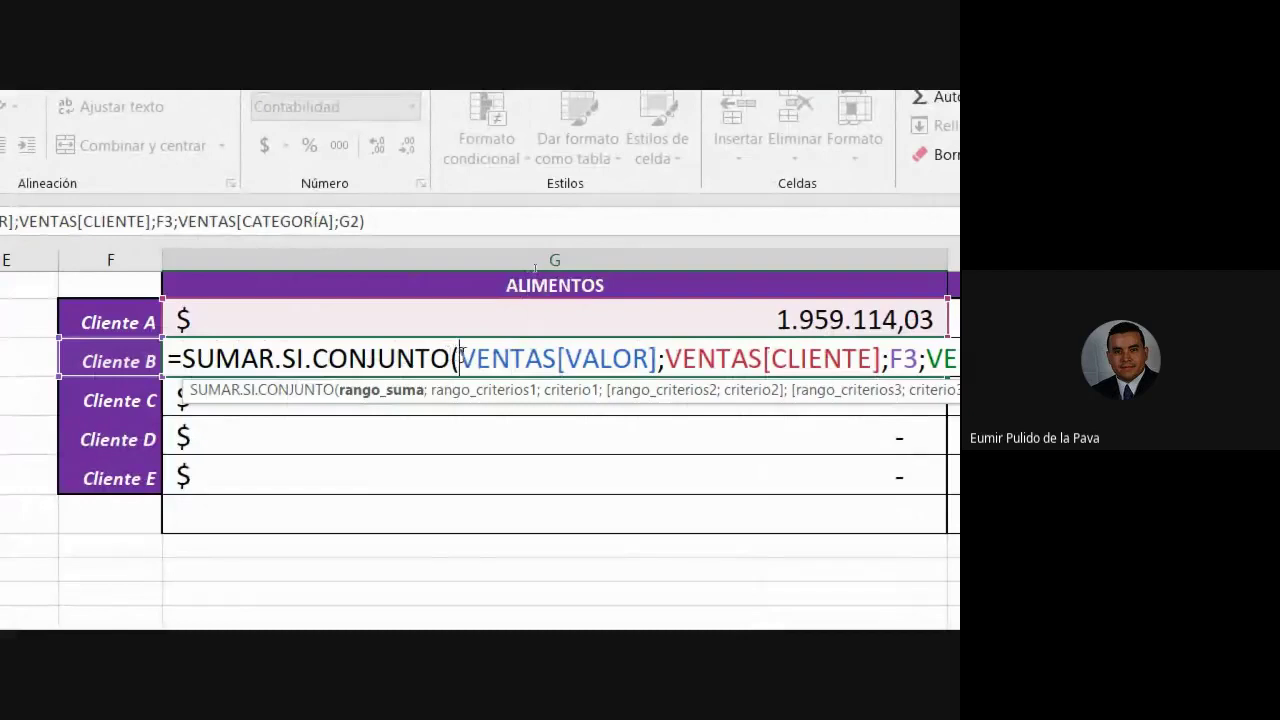
pyautogui.moveTo(462, 357); pyautogui.dragTo(656, 358)
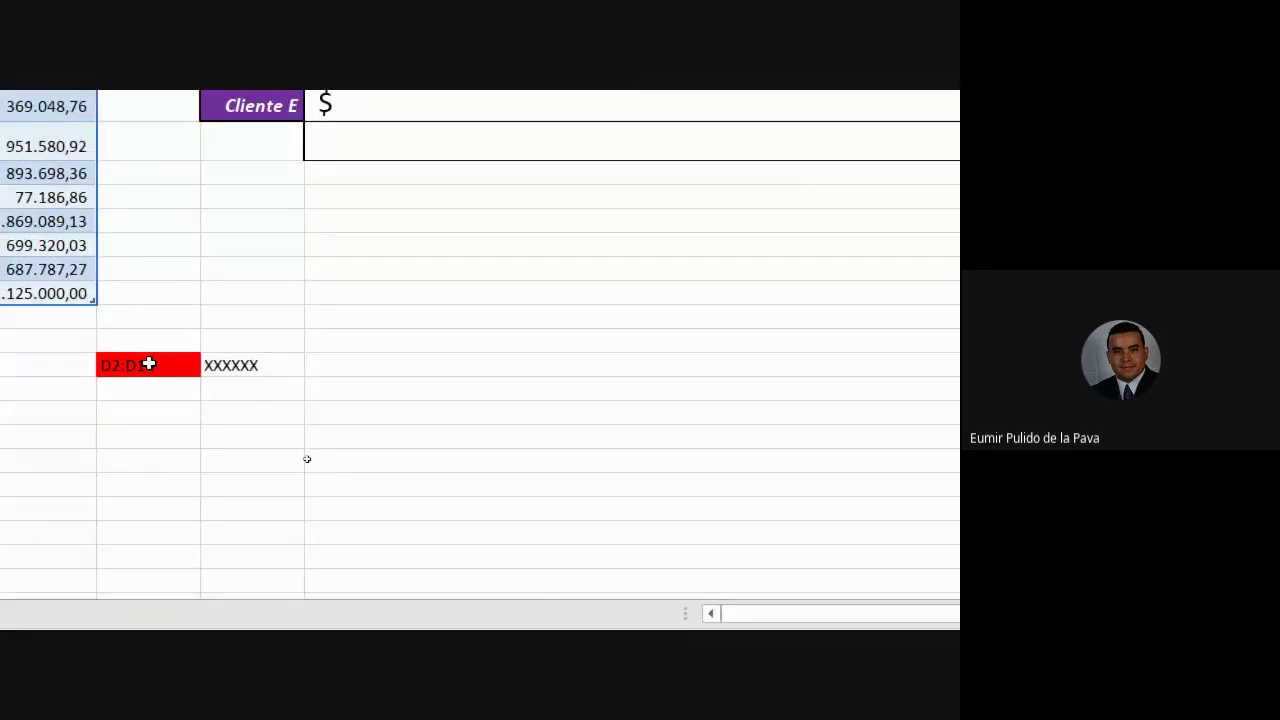
pyautogui.click(148, 364)
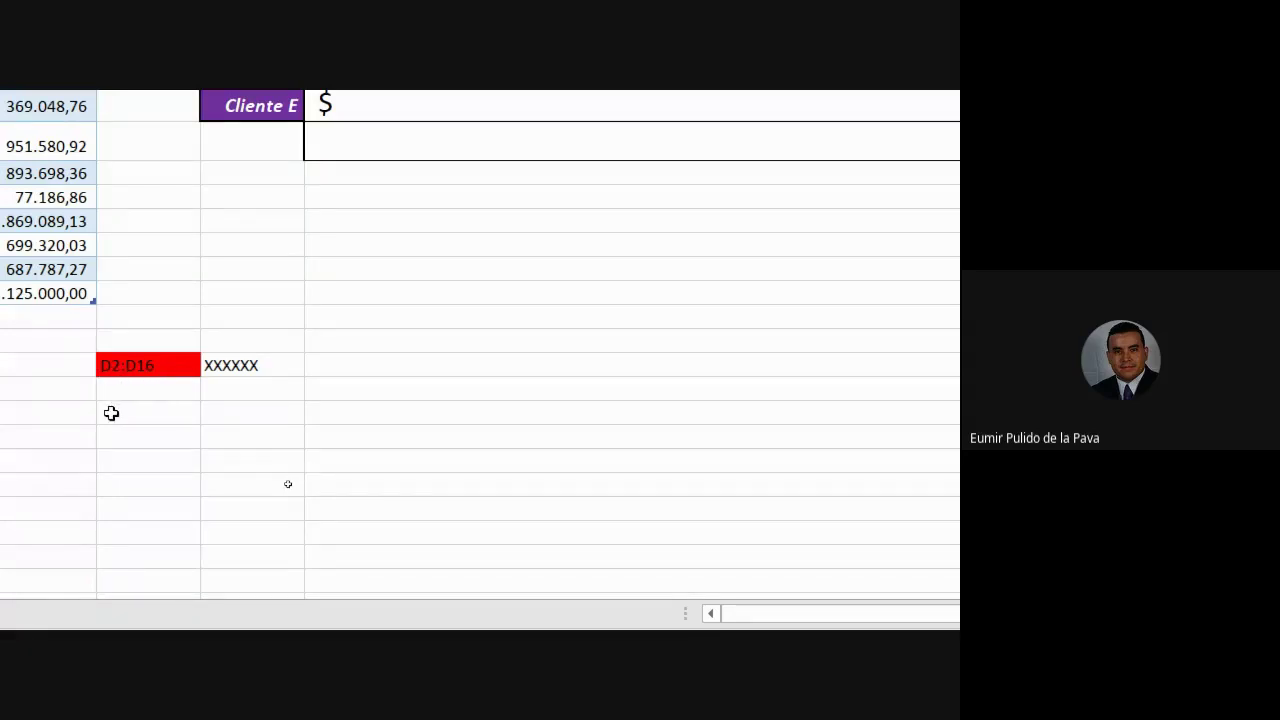
pyautogui.click(511, 251)
pyautogui.doubleClick(511, 251)
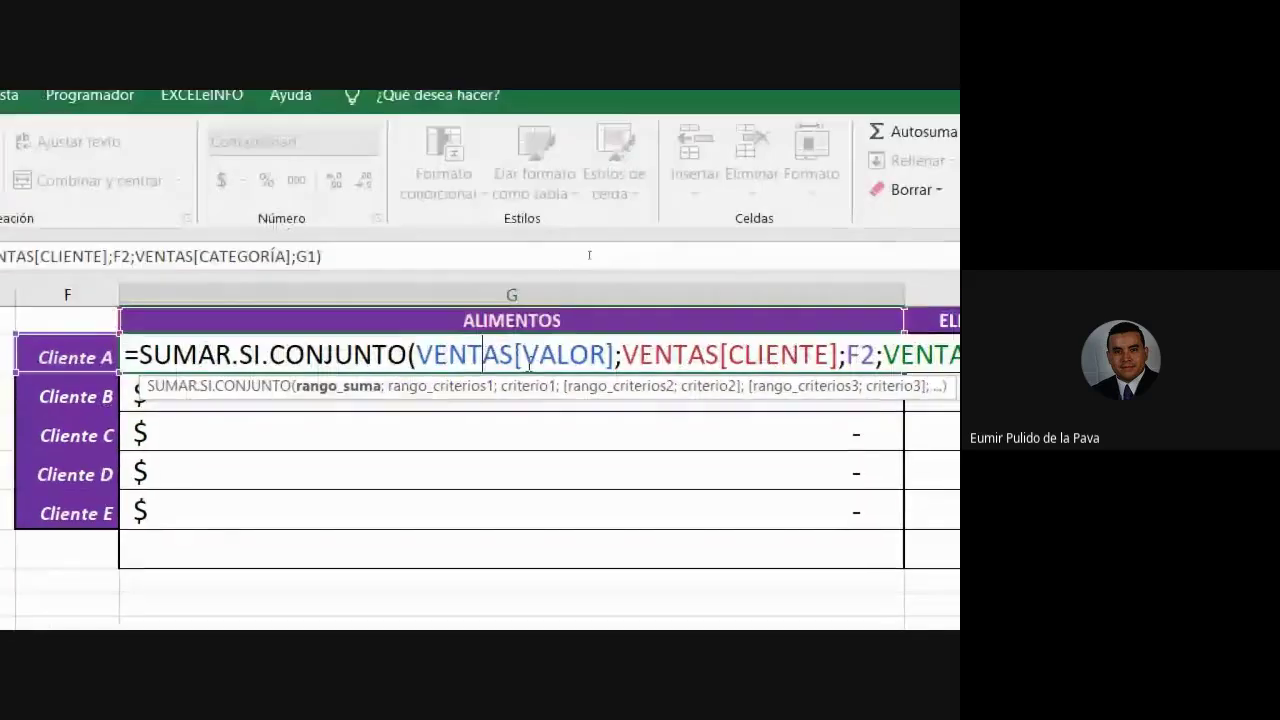
pyautogui.moveTo(417, 356); pyautogui.dragTo(845, 361)
pyautogui.press('Escape')
# Step: Inspect the two criteria references, F3 and G2, in the Cliente B formula in G3
pyautogui.click(313, 402)
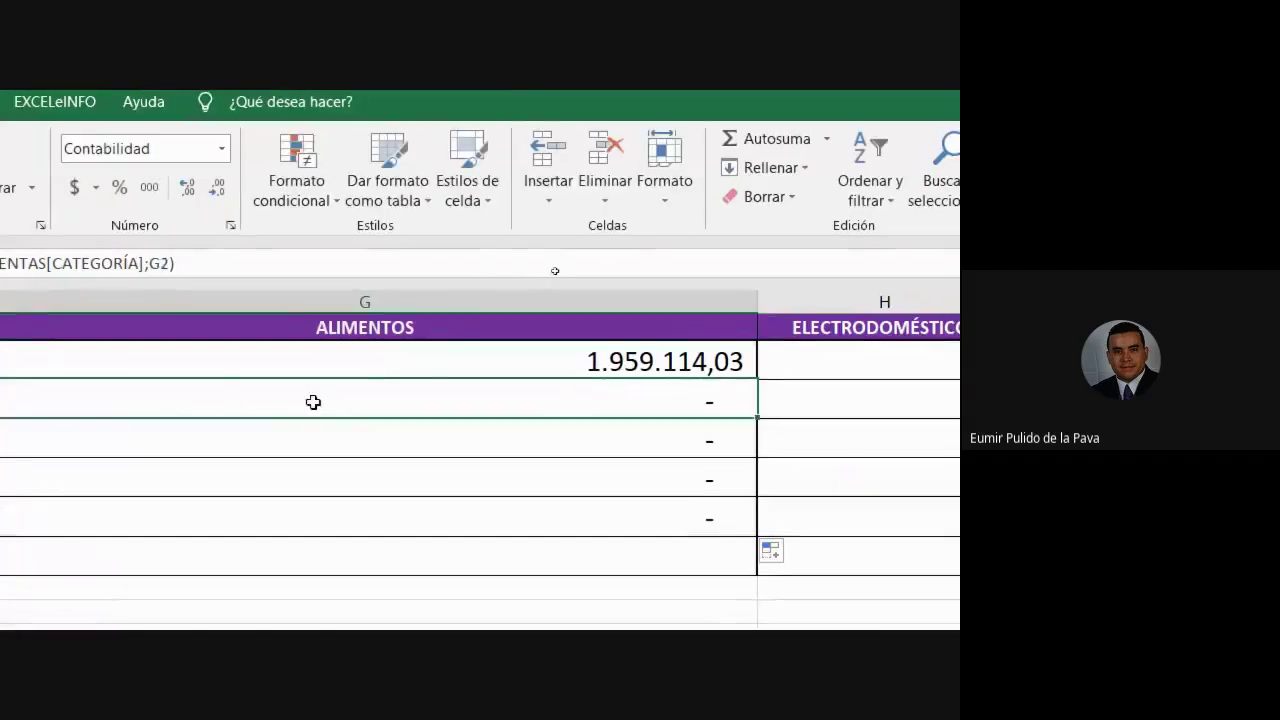
pyautogui.doubleClick(313, 402)
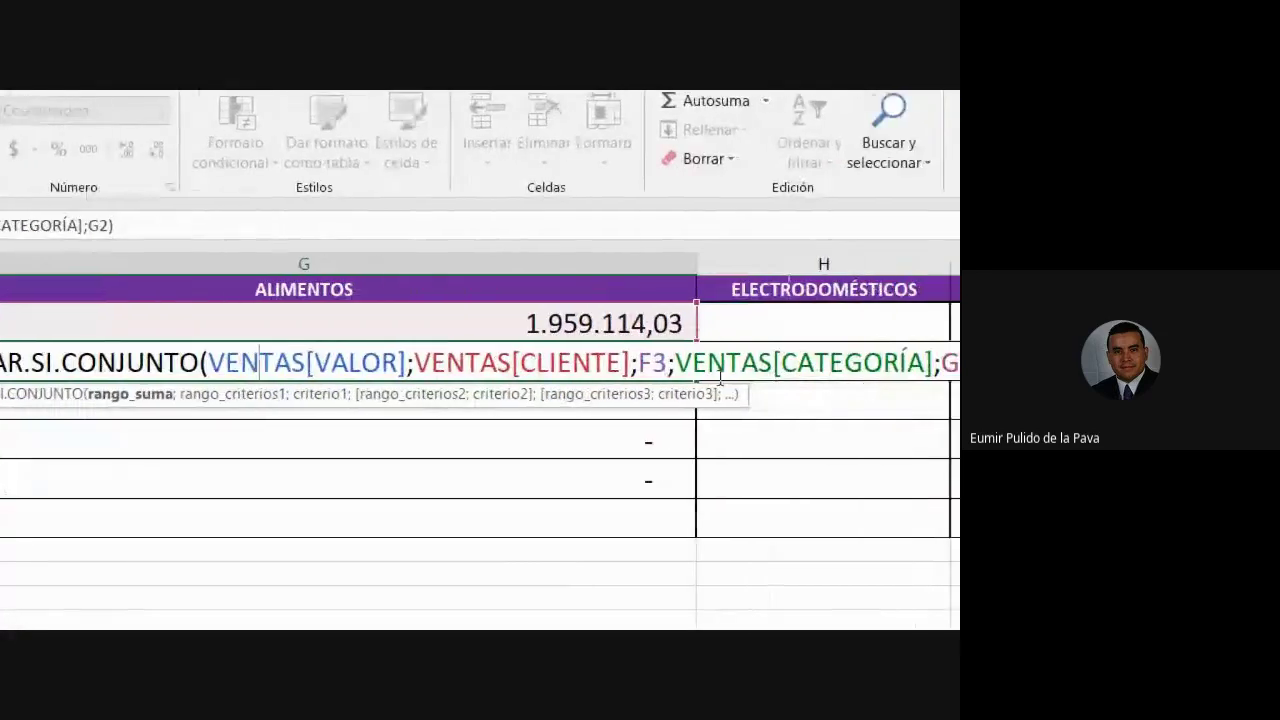
pyautogui.doubleClick(652, 362)
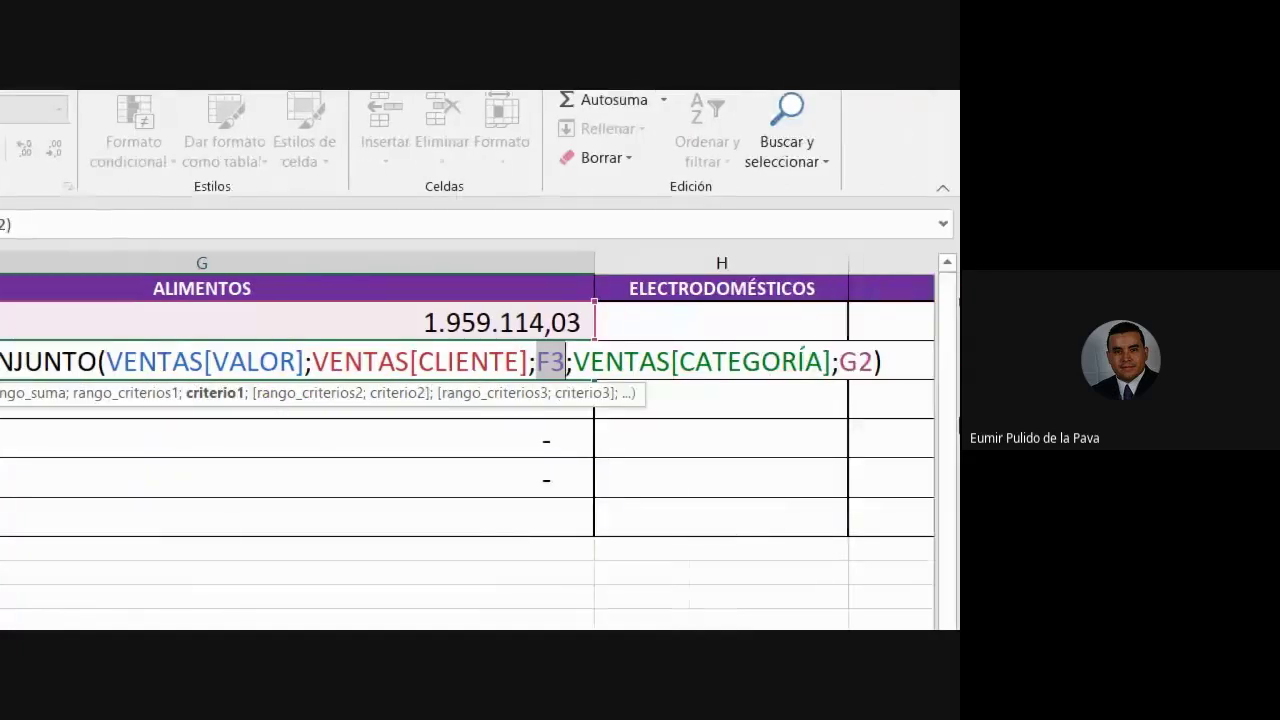
pyautogui.doubleClick(855, 361)
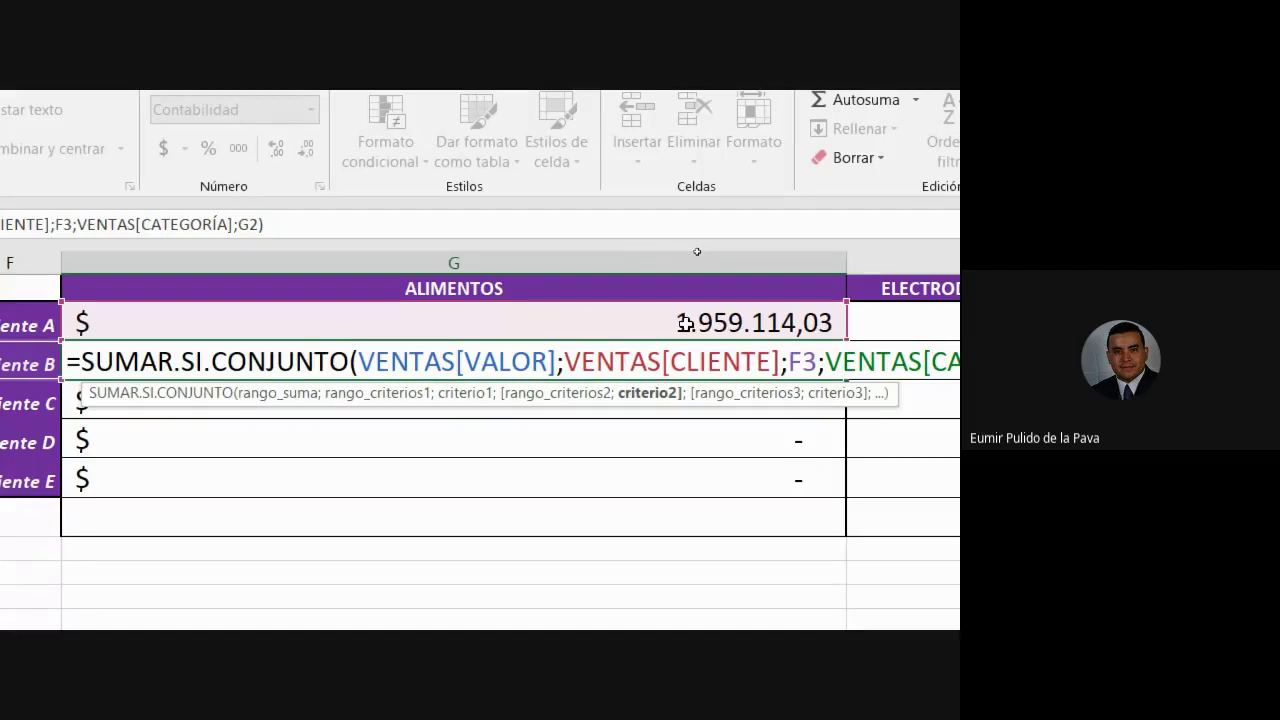
pyautogui.hotkey('ctrl', 'Return')
# Step: Lock the row of the category criterion in the G2 formula, making it G$1, and enter the formula
pyautogui.click(612, 323)
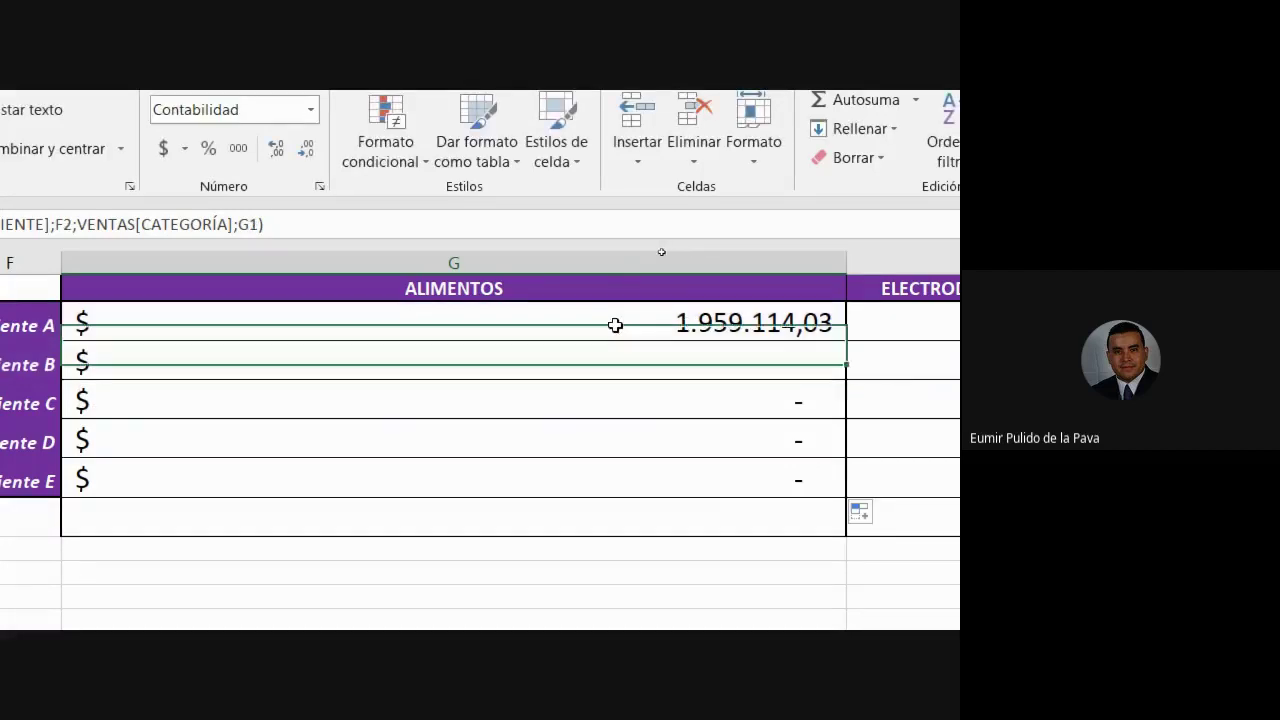
pyautogui.doubleClick(618, 323)
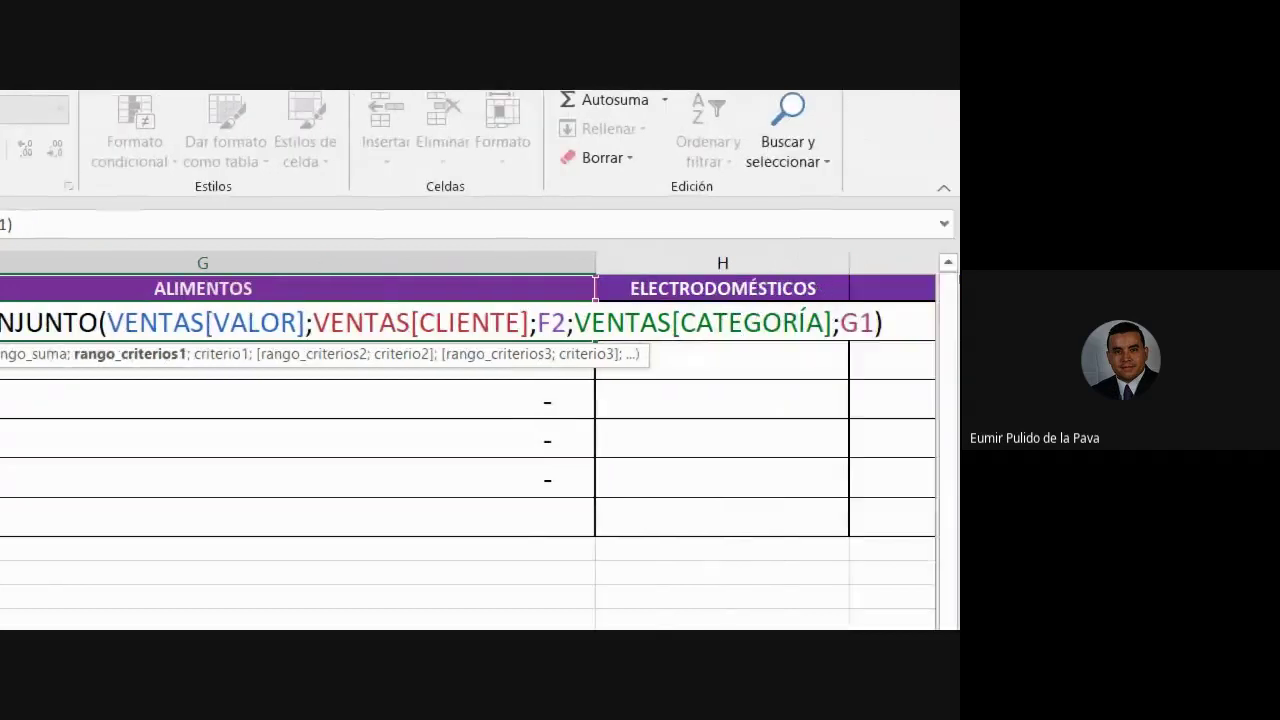
pyautogui.click(874, 323)
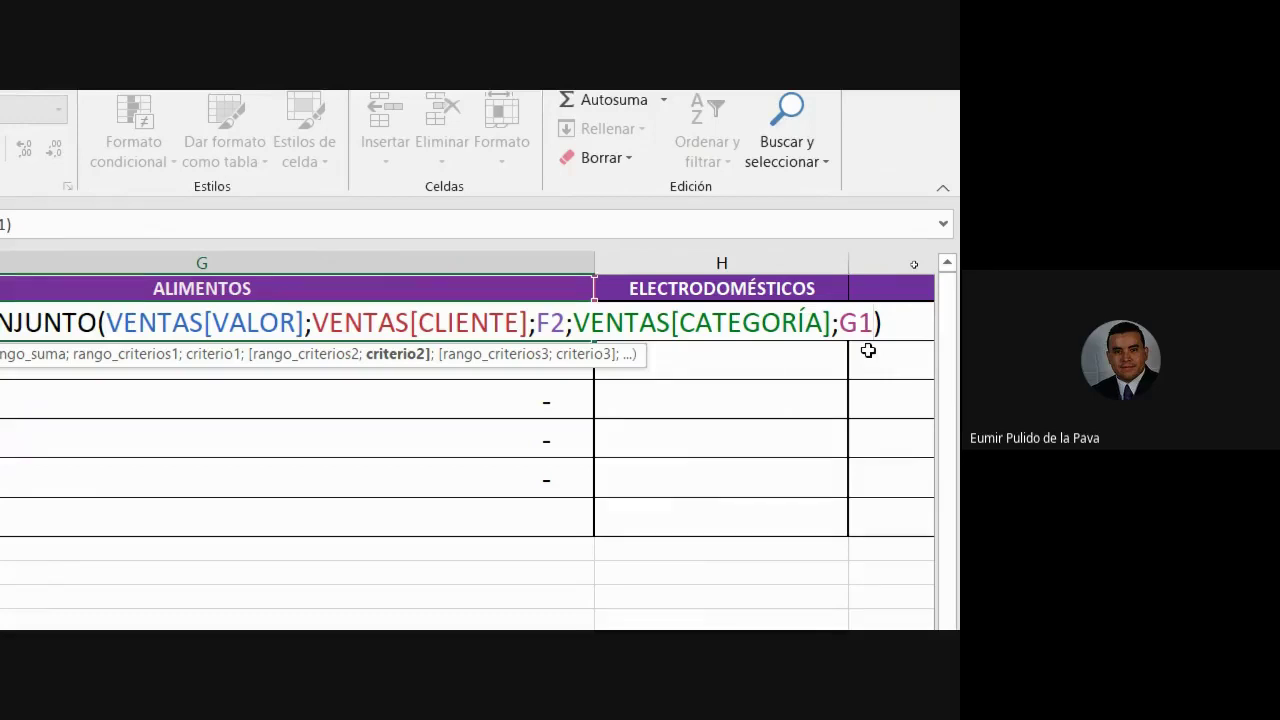
pyautogui.hotkey('alt', 'Tab')
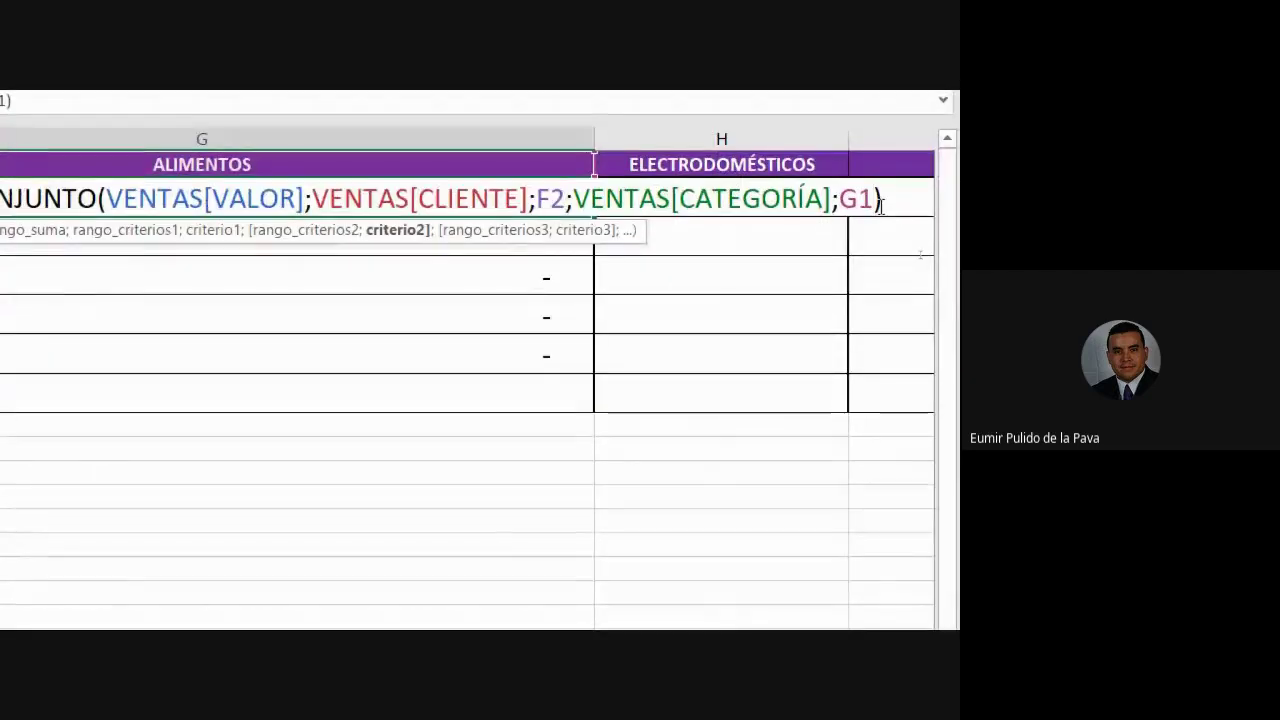
pyautogui.press('F4')
pyautogui.press('F4')
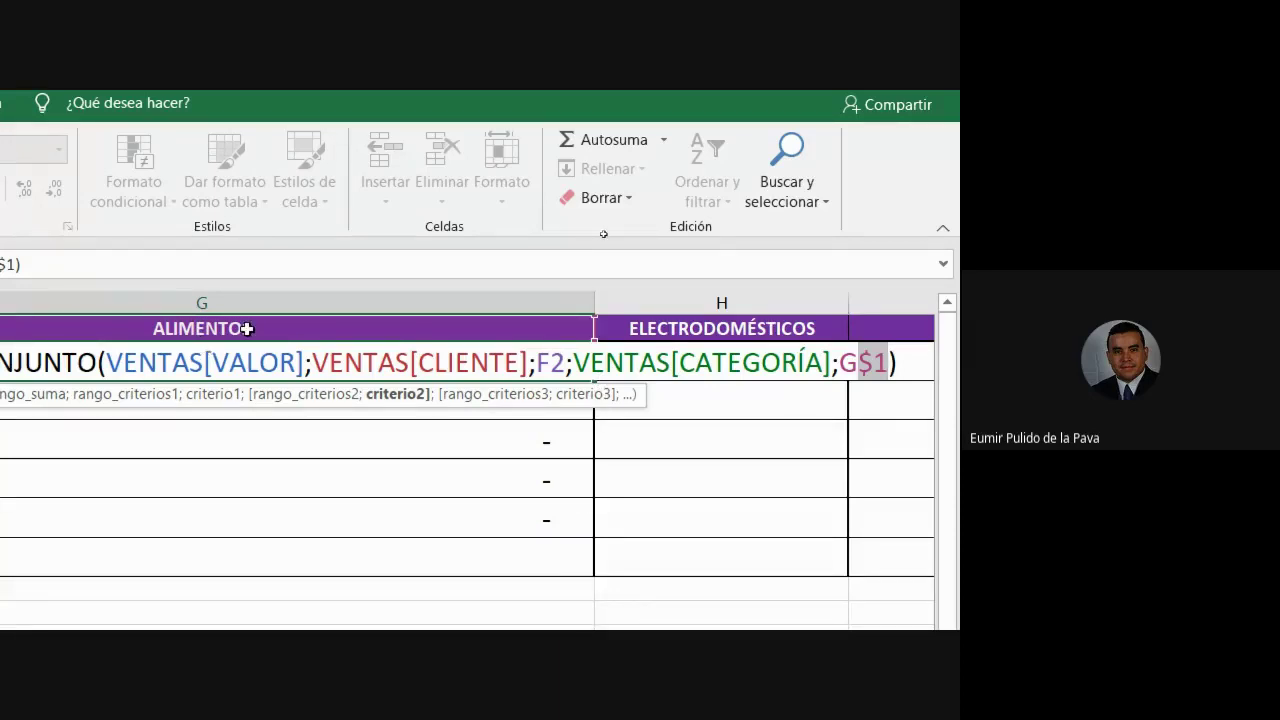
pyautogui.press('Return')
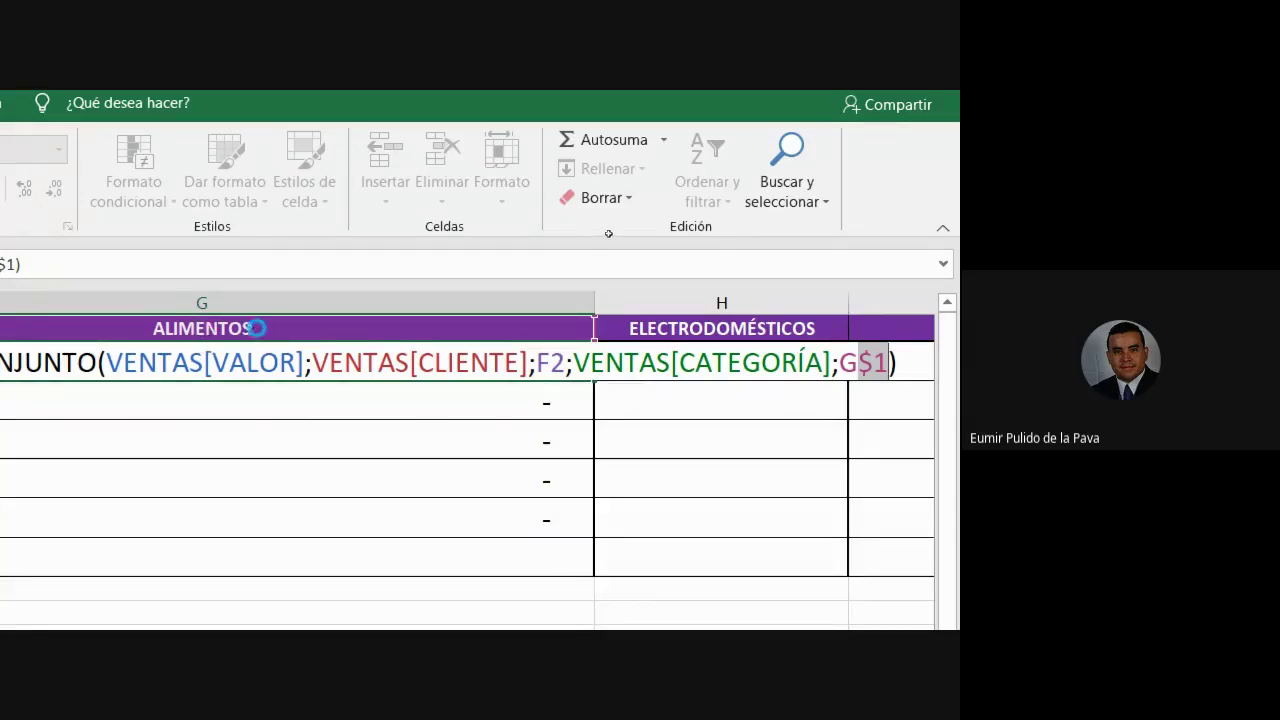
# Step: Fill the corrected G2 formula down the ALIMENTOS column through G6 and autofit the width of column G
pyautogui.click(795, 140)
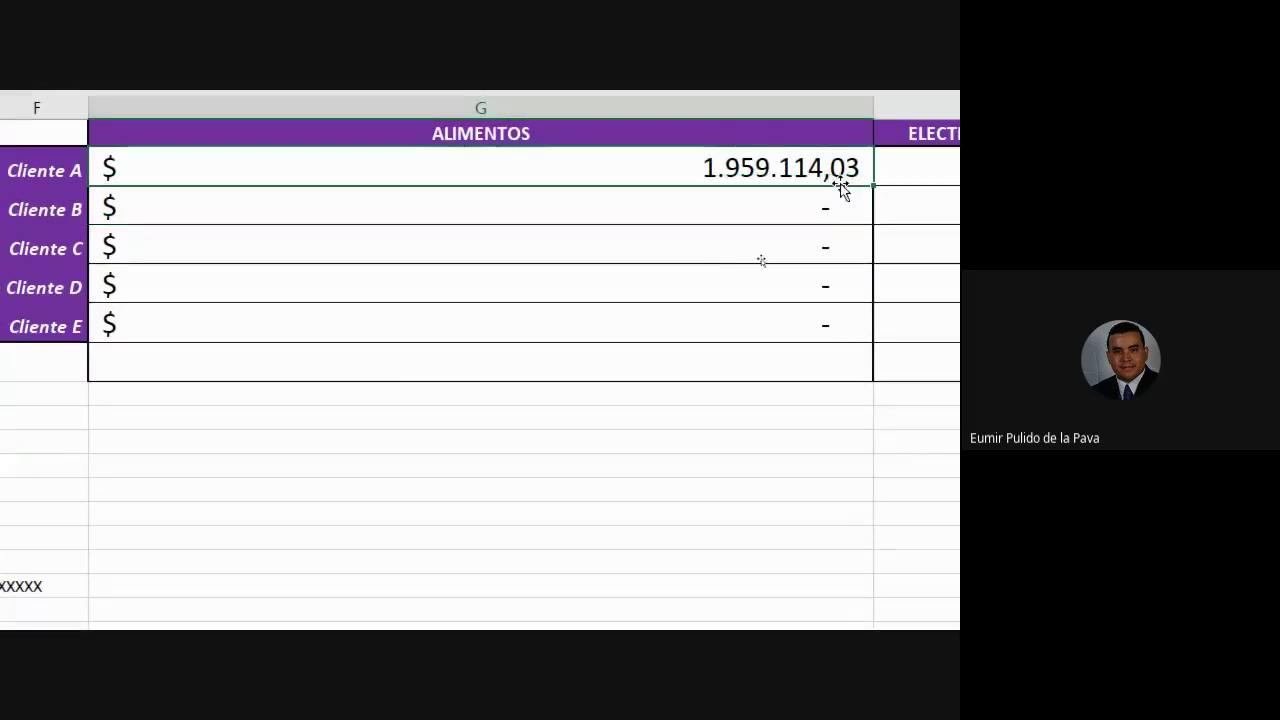
pyautogui.moveTo(869, 182); pyautogui.dragTo(871, 328)
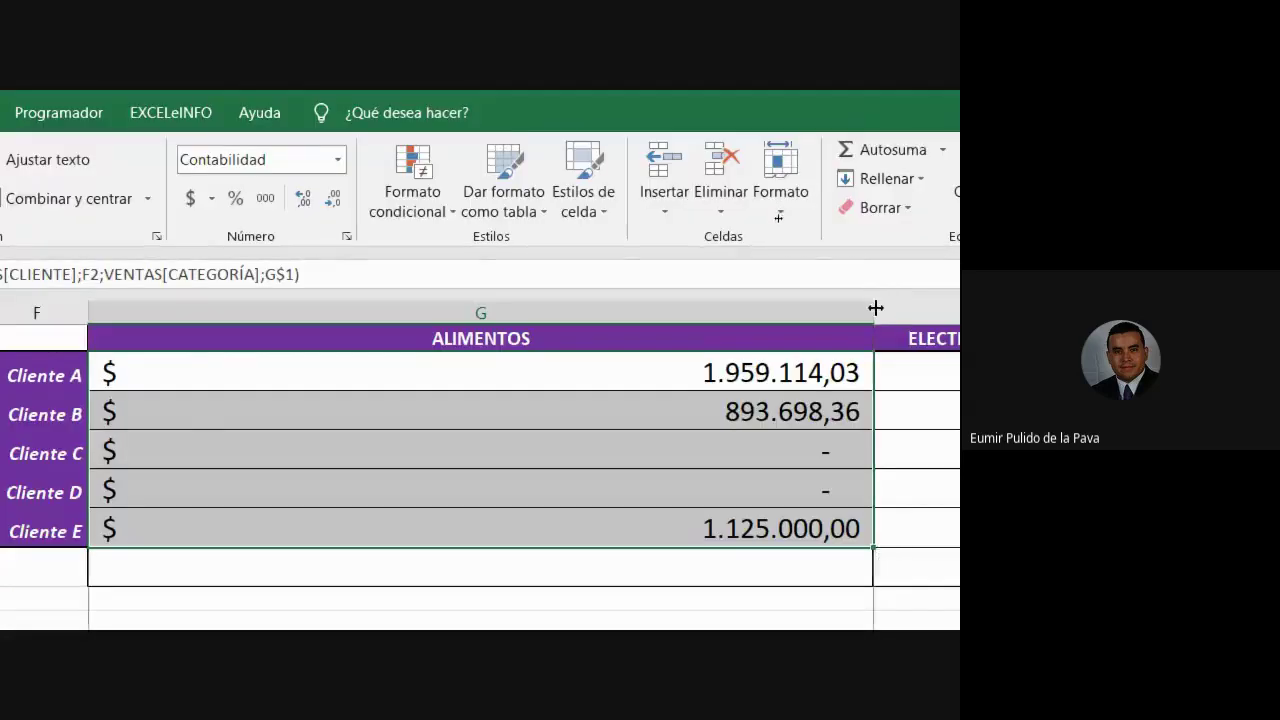
pyautogui.doubleClick(873, 108)
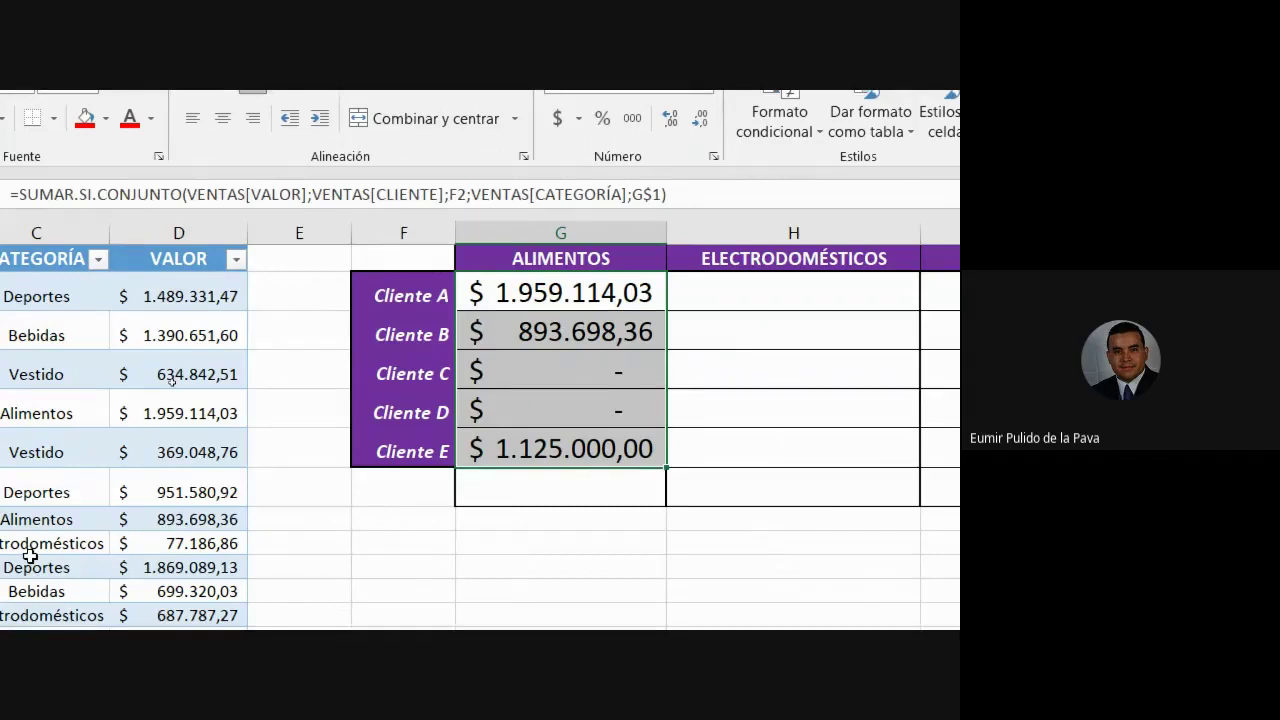
# Step: Fill the G2 formula across the Cliente A row into the other category columns and inspect the sum range copied into H2
pyautogui.click(480, 292)
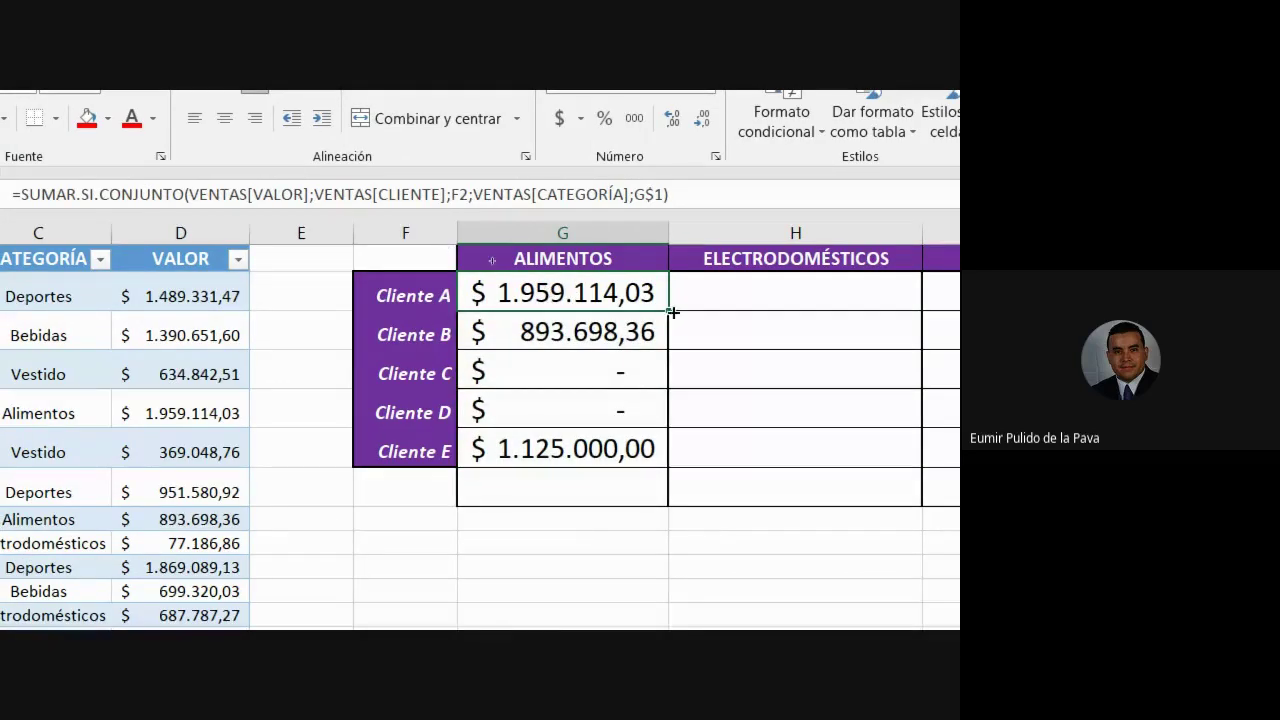
pyautogui.moveTo(664, 312); pyautogui.dragTo(943, 320)
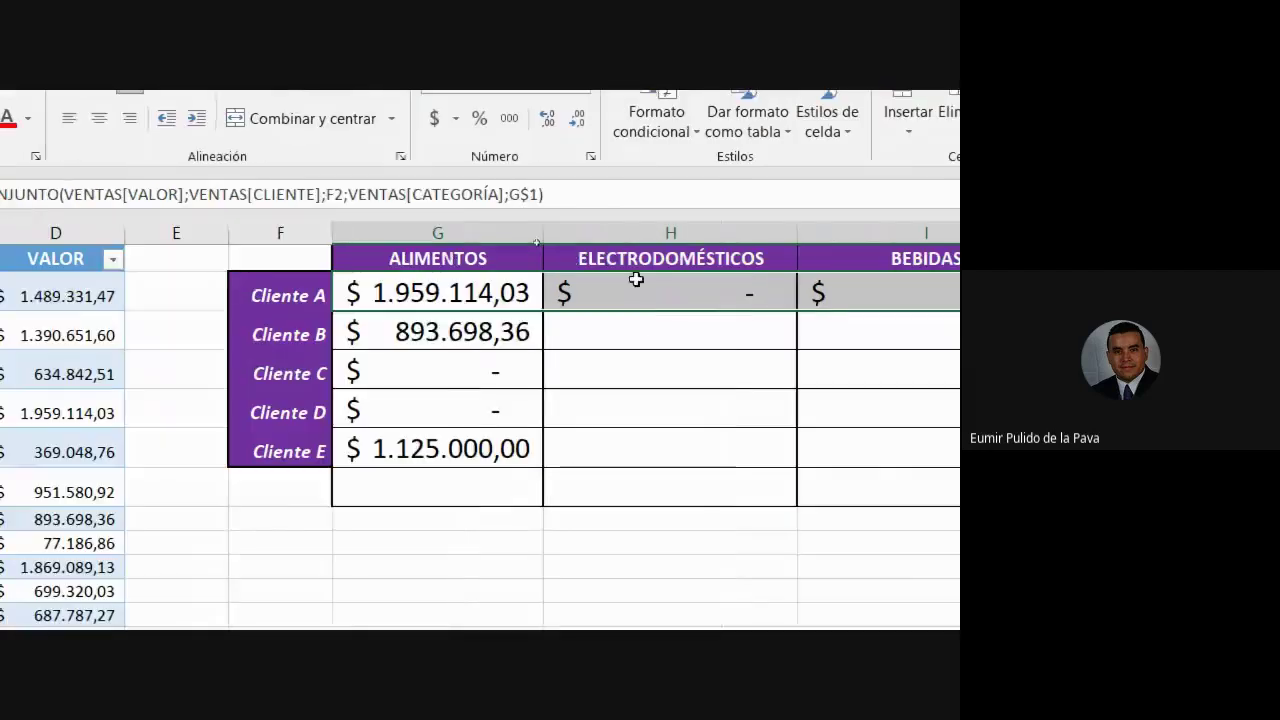
pyautogui.click(645, 288)
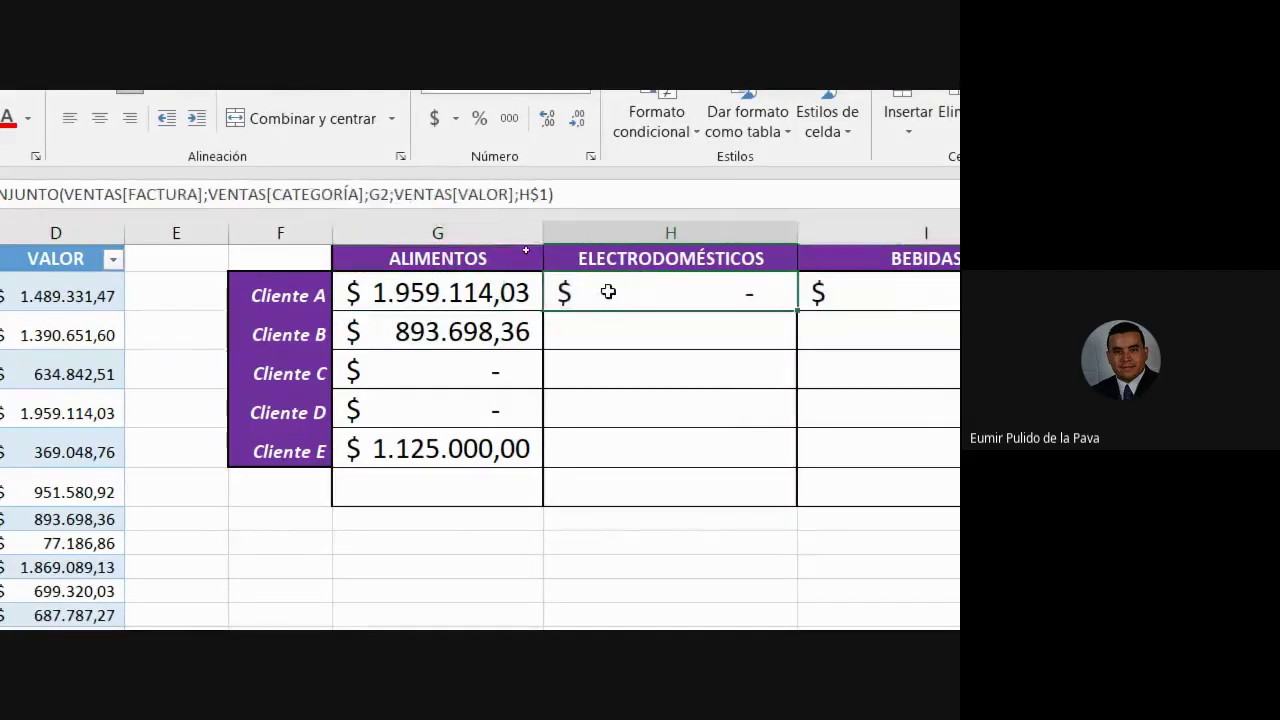
pyautogui.doubleClick(668, 293)
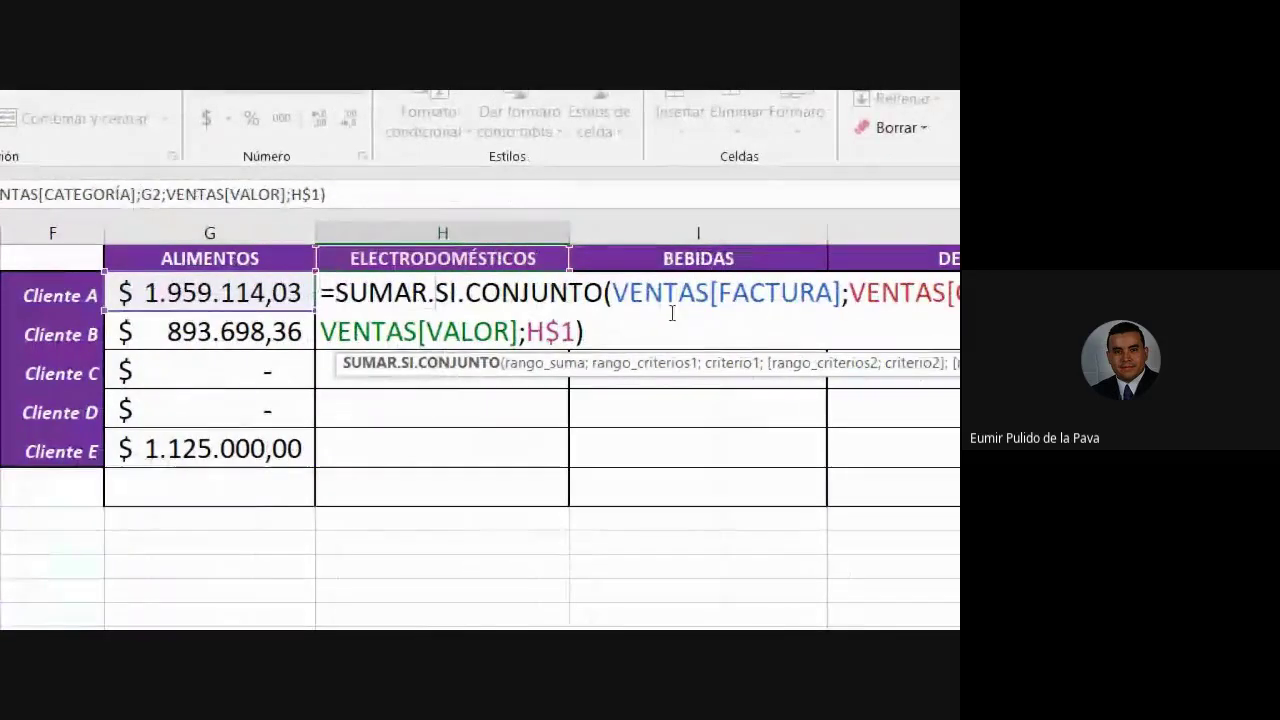
pyautogui.moveTo(612, 293); pyautogui.dragTo(842, 293)
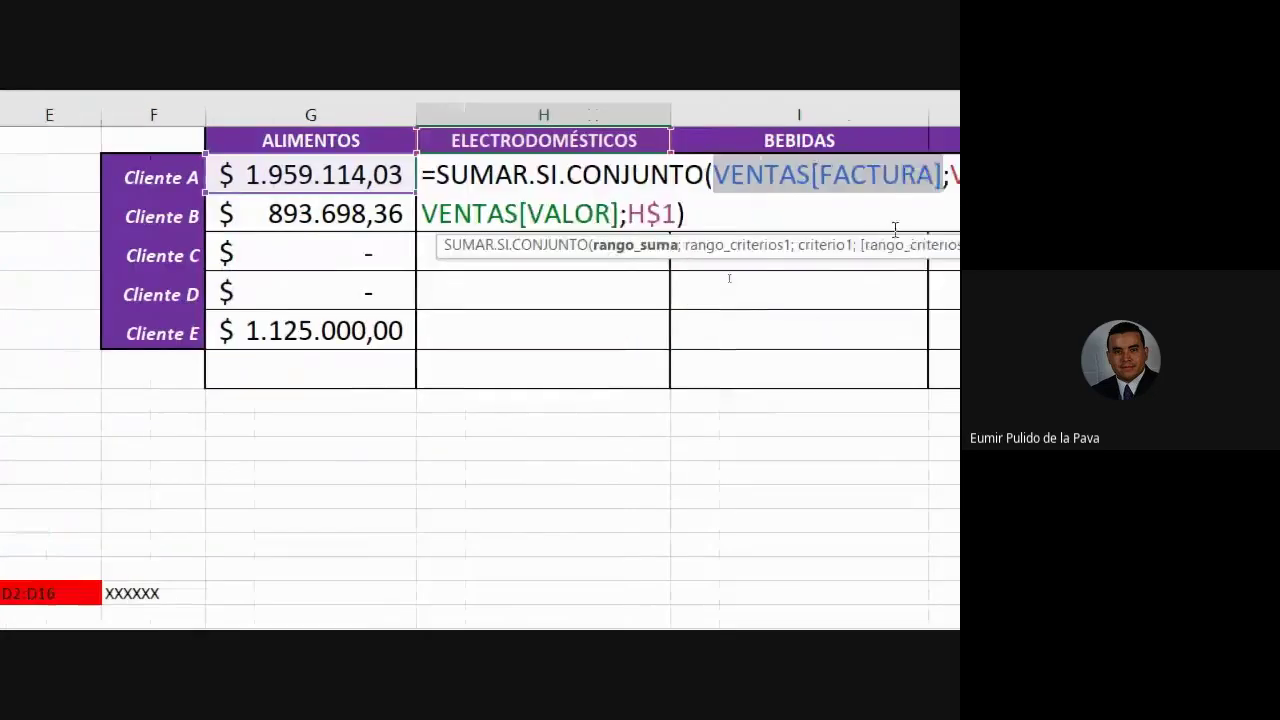
pyautogui.press('Return')
# Step: Examine the VENTAS[VALOR] sum range in the G2 formula against the invoice table, leaving the formula as it is
pyautogui.doubleClick(927, 177)
pyautogui.press('Right')
pyautogui.press('Right')
pyautogui.press('Right')
pyautogui.press('Right')
pyautogui.press('Right')
pyautogui.press('Right')
pyautogui.press('Right')
pyautogui.press('Right')
pyautogui.press('Right')
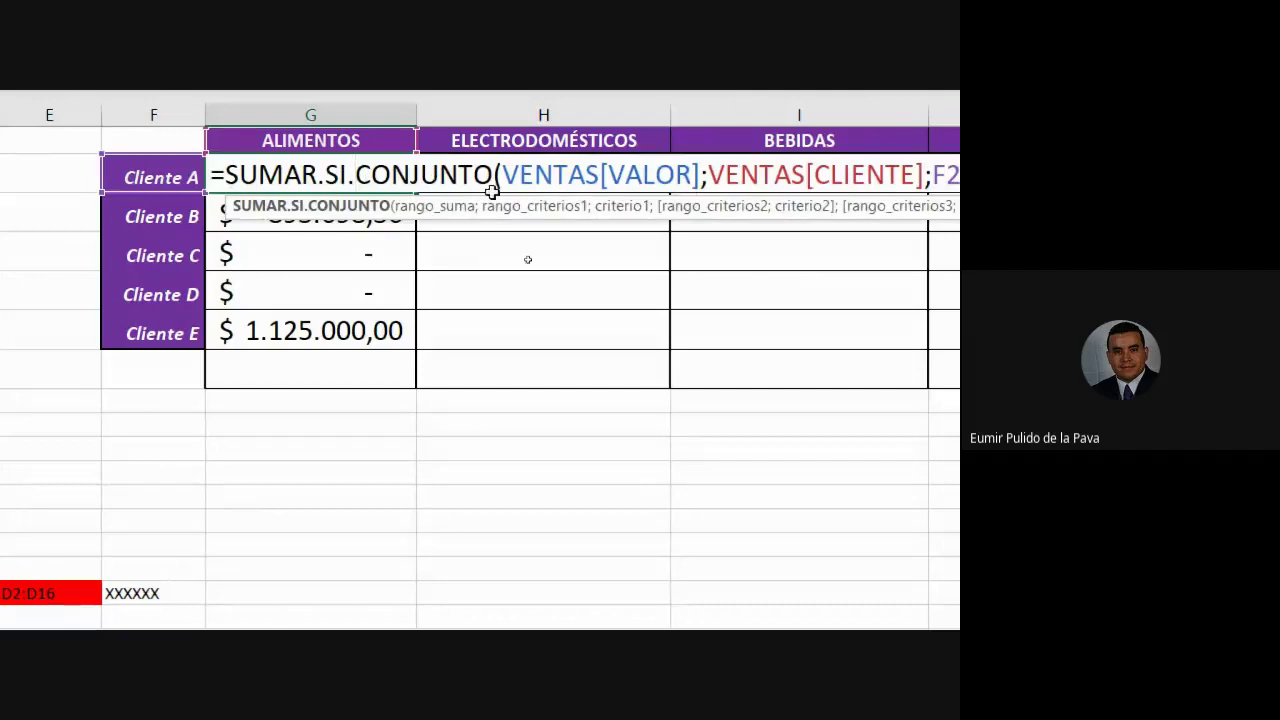
pyautogui.hotkey('shift', 'Right')
pyautogui.hotkey('shift', 'Right')
pyautogui.hotkey('shift', 'Right')
pyautogui.hotkey('shift', 'Right')
pyautogui.hotkey('shift', 'Right')
pyautogui.hotkey('shift', 'Right')
pyautogui.hotkey('shift', 'Right')
pyautogui.hotkey('shift', 'Right')
pyautogui.hotkey('shift', 'Right')
pyautogui.hotkey('shift', 'Right')
pyautogui.hotkey('shift', 'Right')
pyautogui.hotkey('shift', 'Right')
pyautogui.hotkey('shift', 'Right')
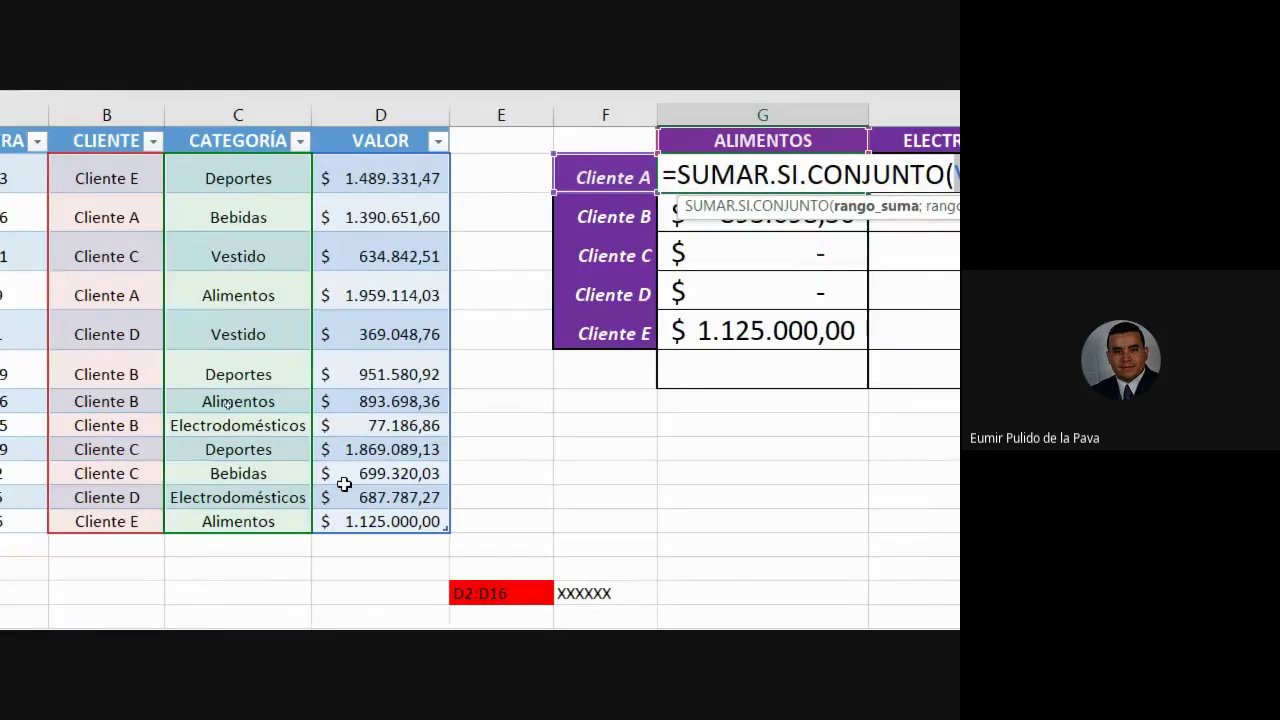
pyautogui.press('Escape')
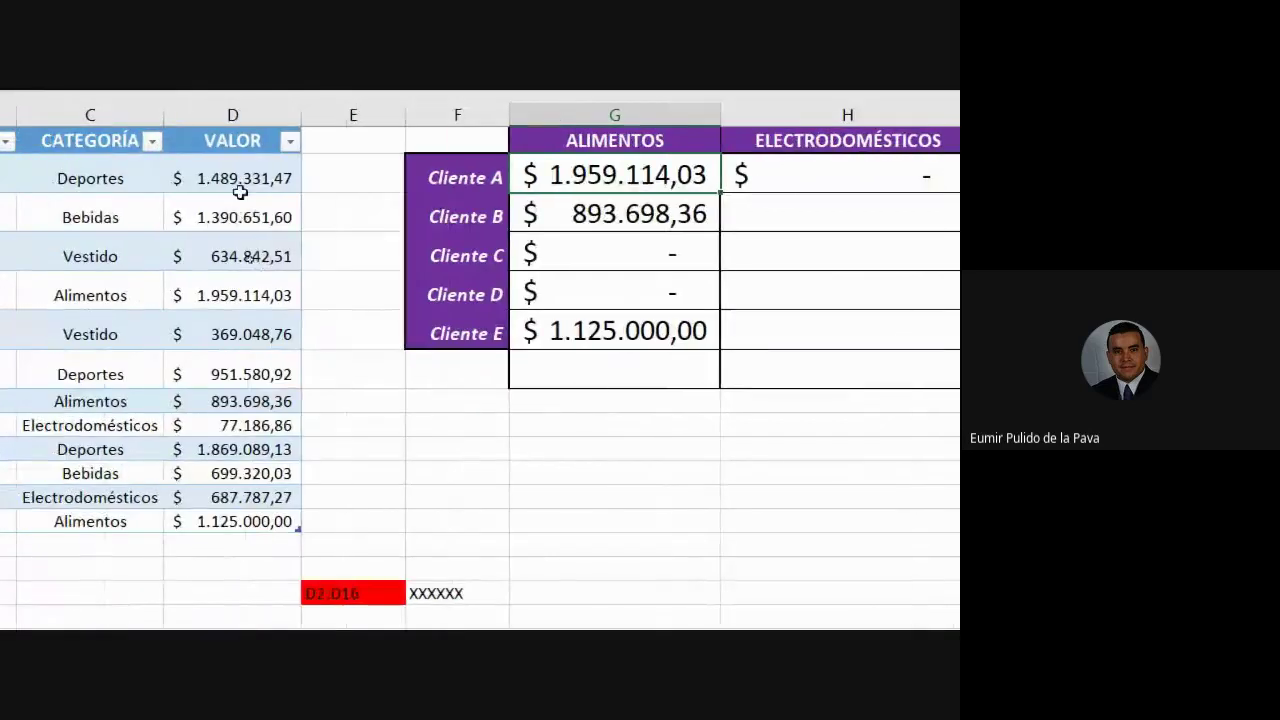
# Step: Select the VALOR header, columns A to D of the invoice table, and column D to trace the sum range
pyautogui.click(251, 140)
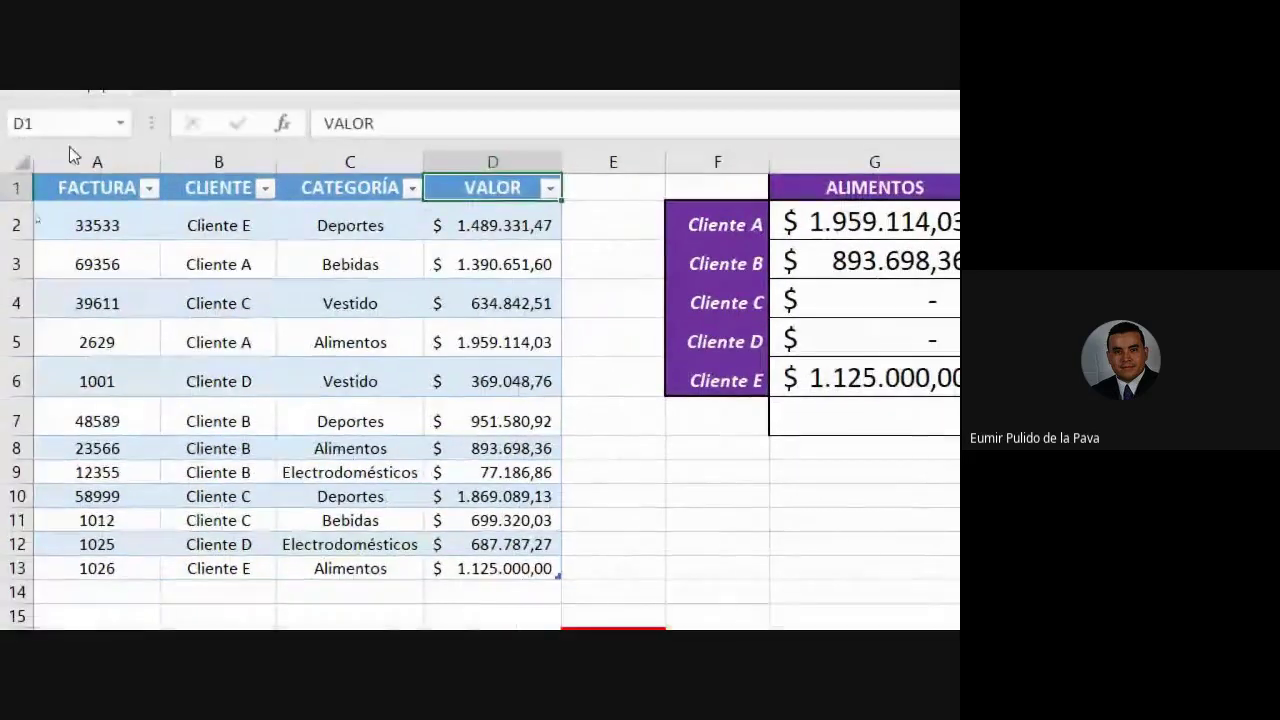
pyautogui.click(29, 121)
pyautogui.moveTo(73, 157); pyautogui.dragTo(540, 162)
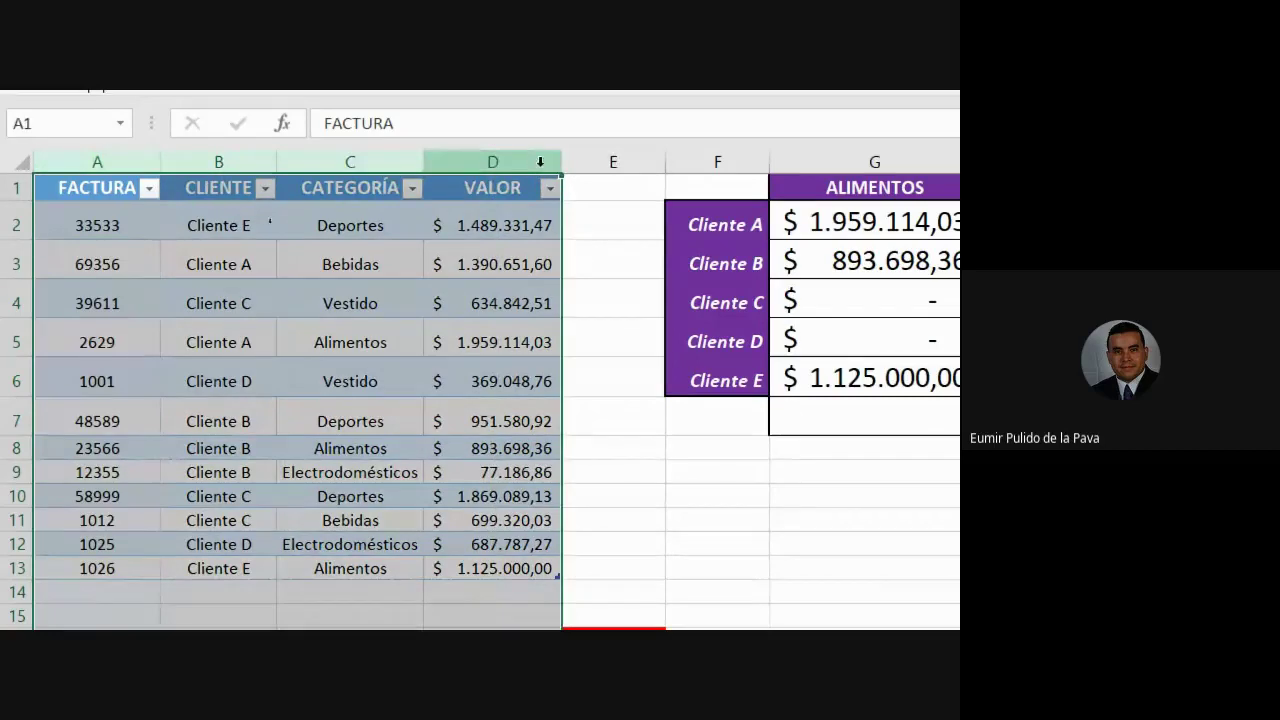
pyautogui.click(540, 162)
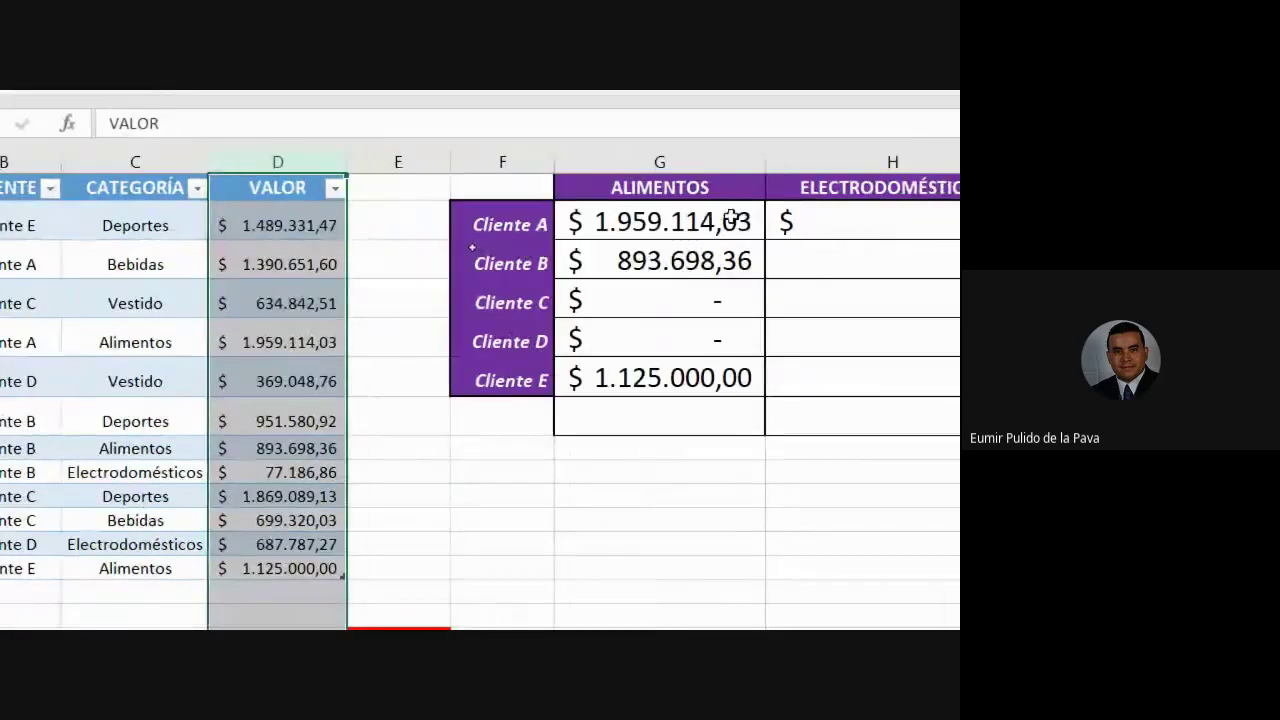
# Step: Examine the VENTAS[VALOR] sum range in the G2 formula and trace it against the VALOR and FACTURA columns of the invoice table
pyautogui.doubleClick(733, 220)
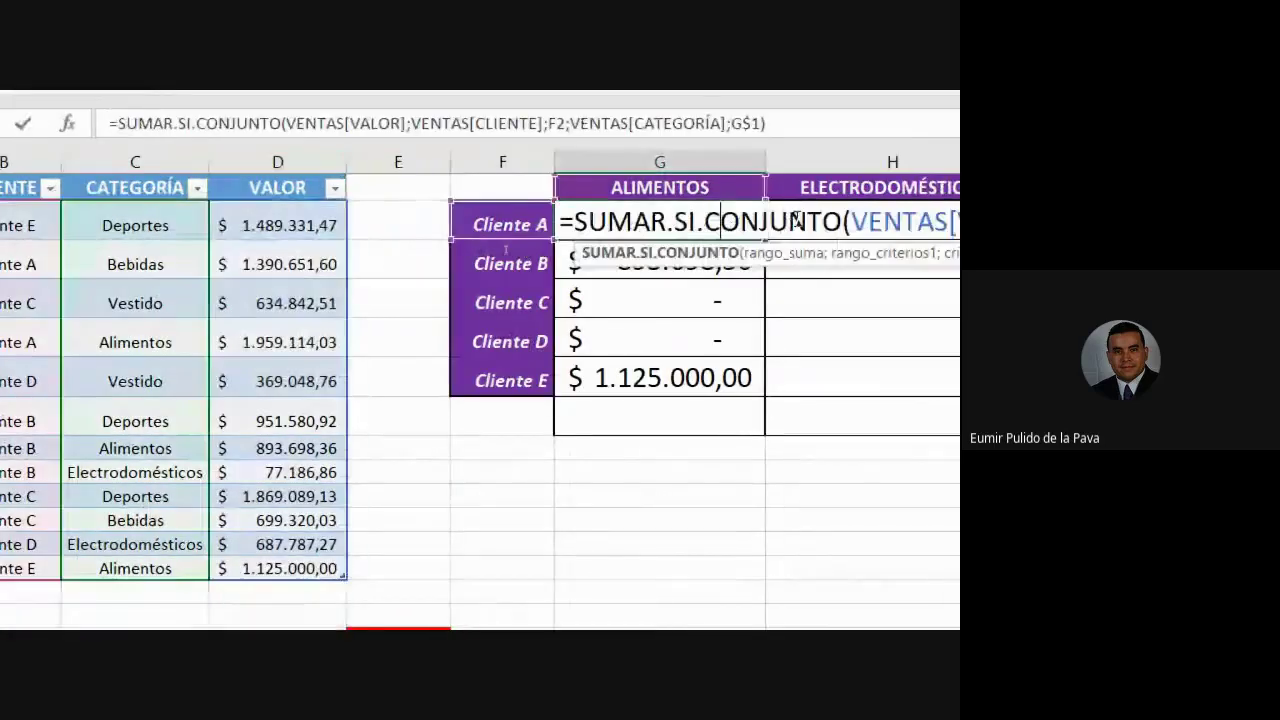
pyautogui.moveTo(866, 222); pyautogui.dragTo(1057, 222)
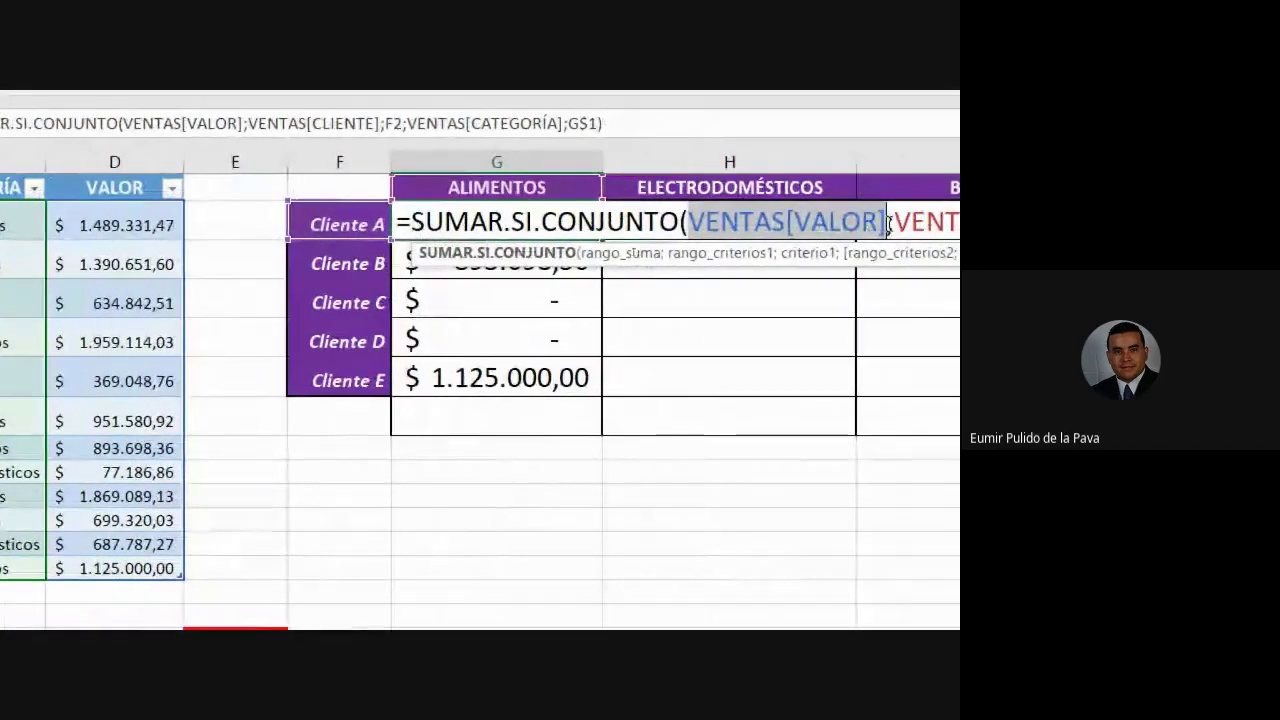
pyautogui.press('Escape')
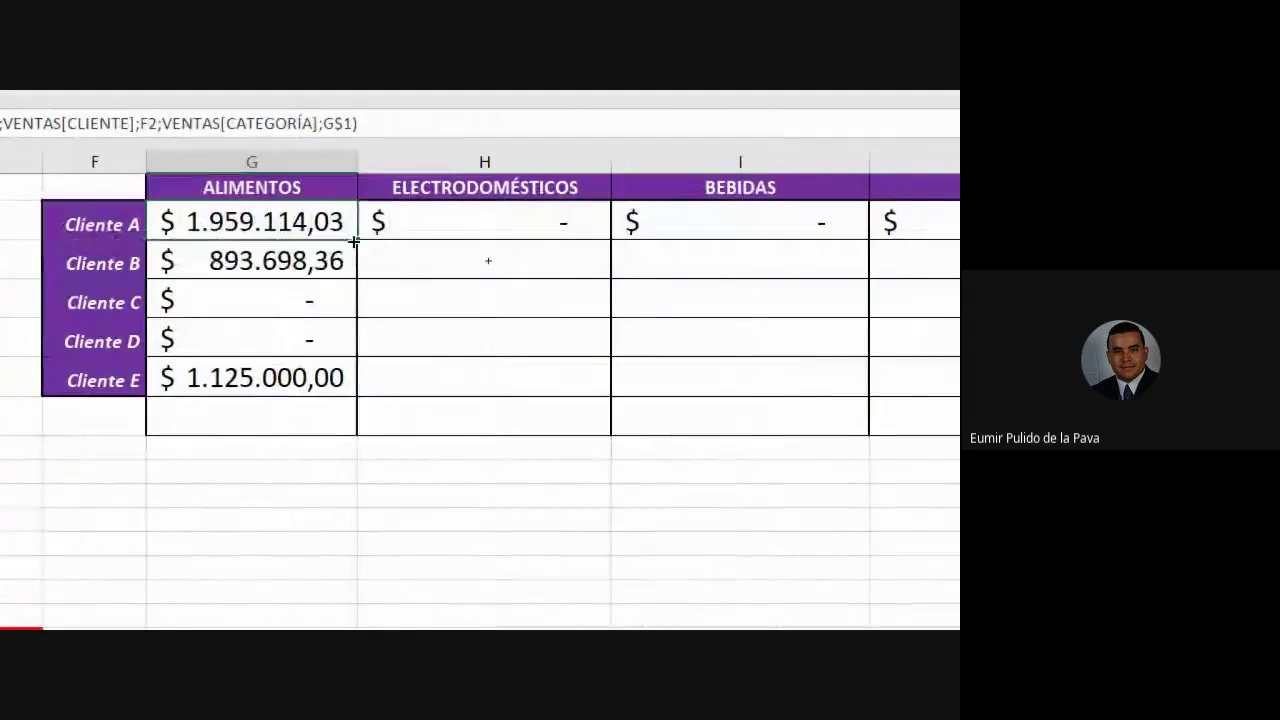
pyautogui.moveTo(293, 161); pyautogui.dragTo(395, 166)
pyautogui.click(425, 163)
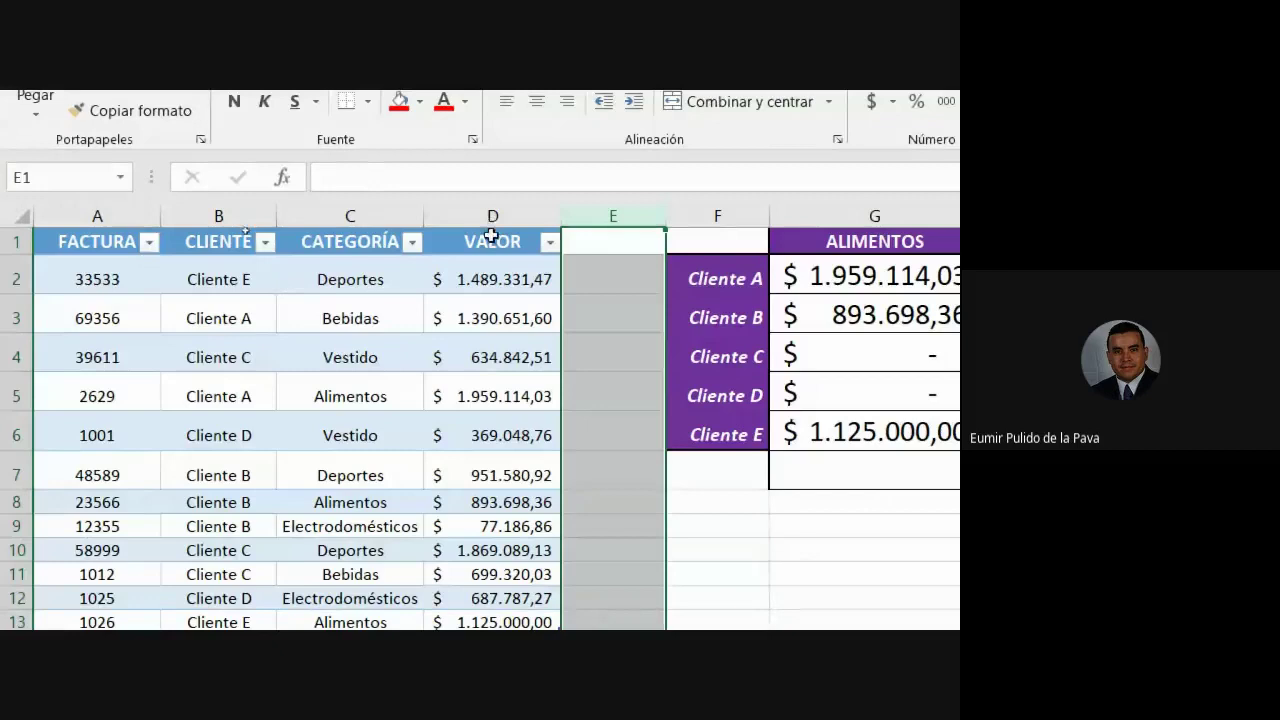
pyautogui.click(38, 377)
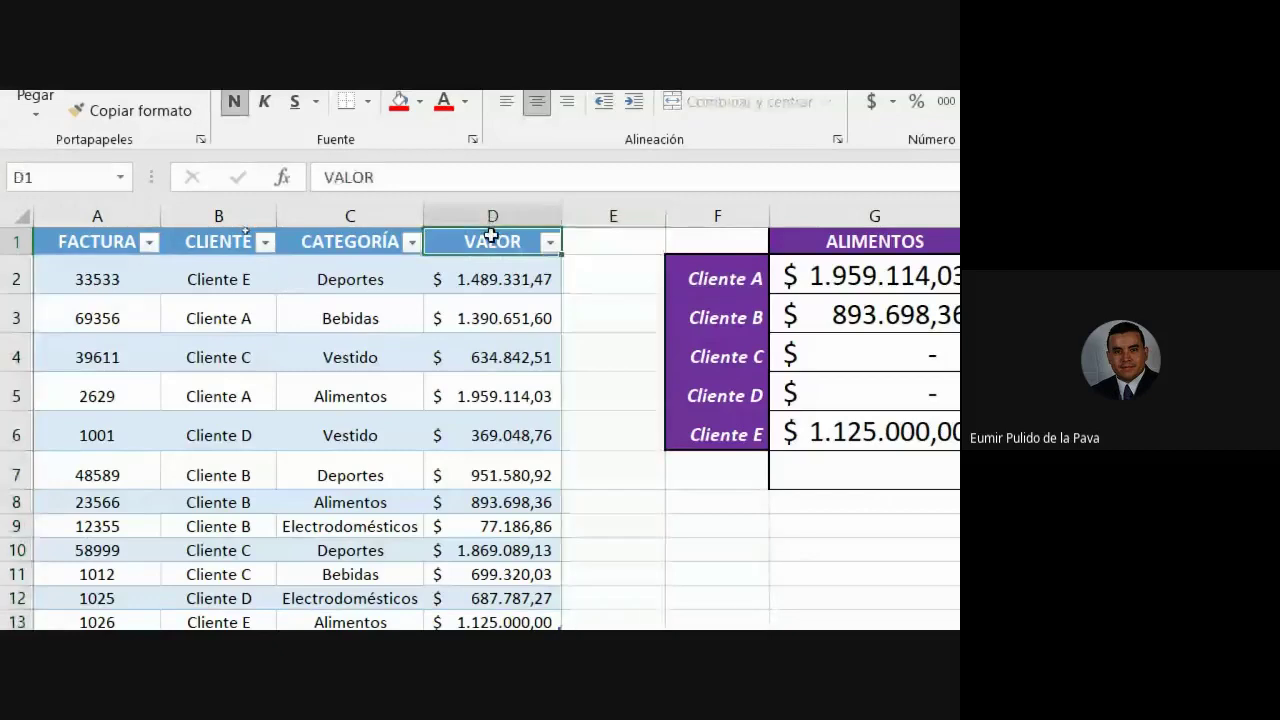
pyautogui.click(92, 212)
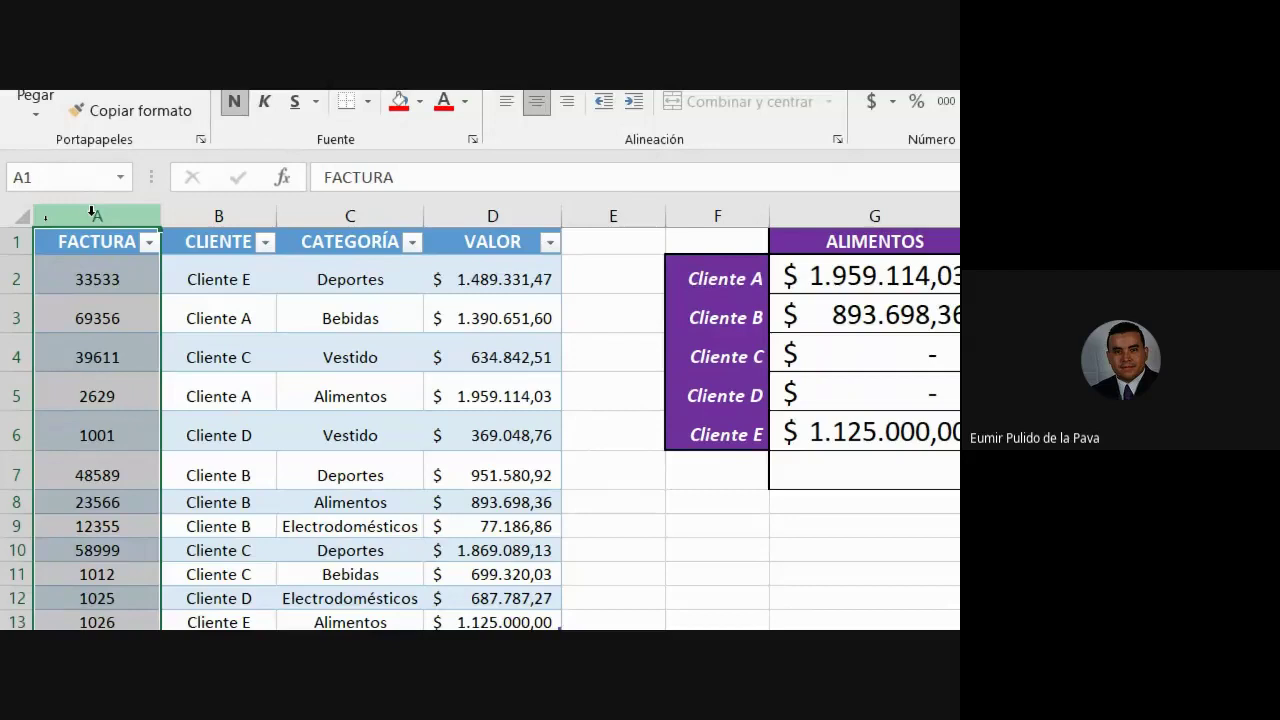
# Step: Reopen the G2 formula and highlight its G$1 category criterion and VENTAS[VALOR] sum range for comparison
pyautogui.doubleClick(881, 278)
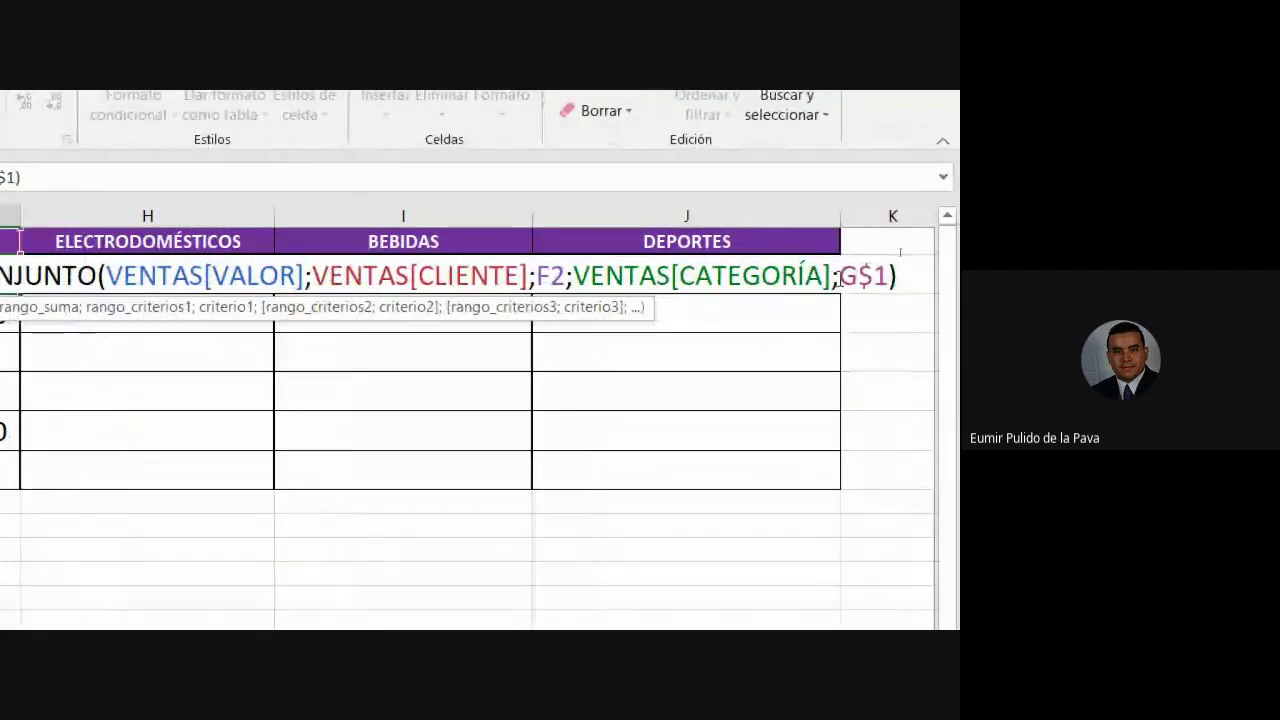
pyautogui.moveTo(838, 277); pyautogui.dragTo(886, 278)
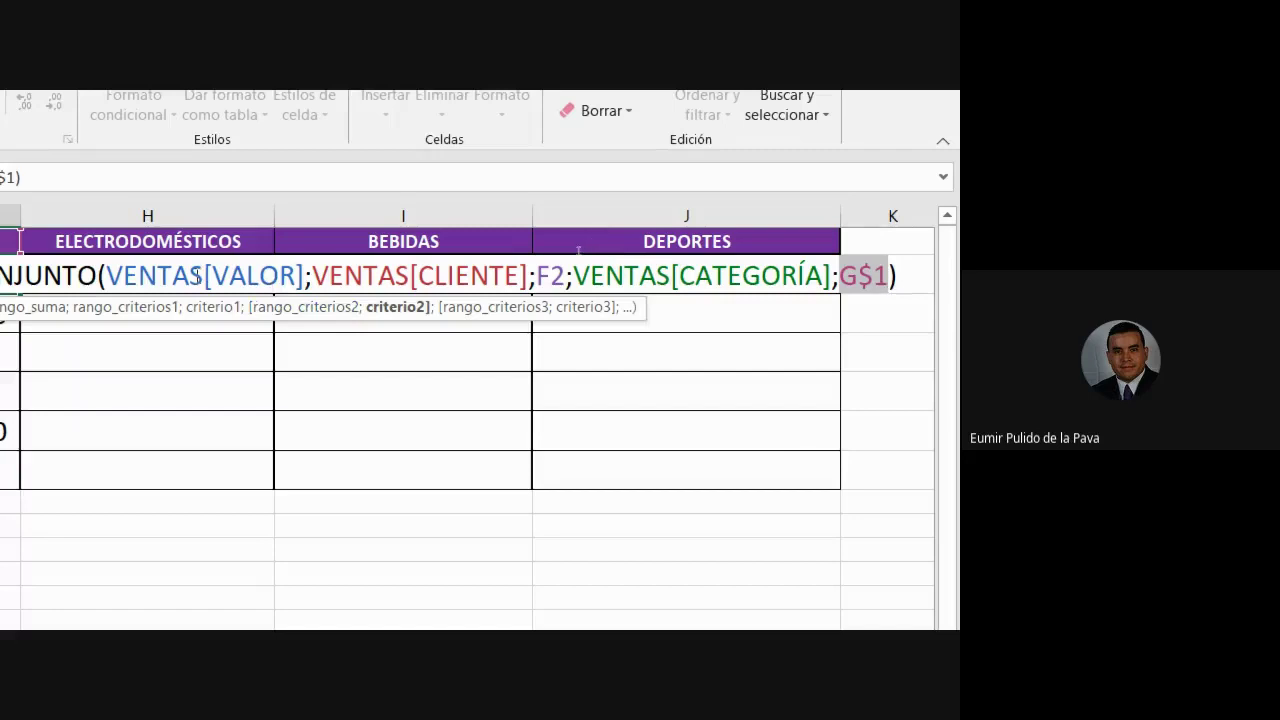
pyautogui.moveTo(107, 275); pyautogui.dragTo(304, 276)
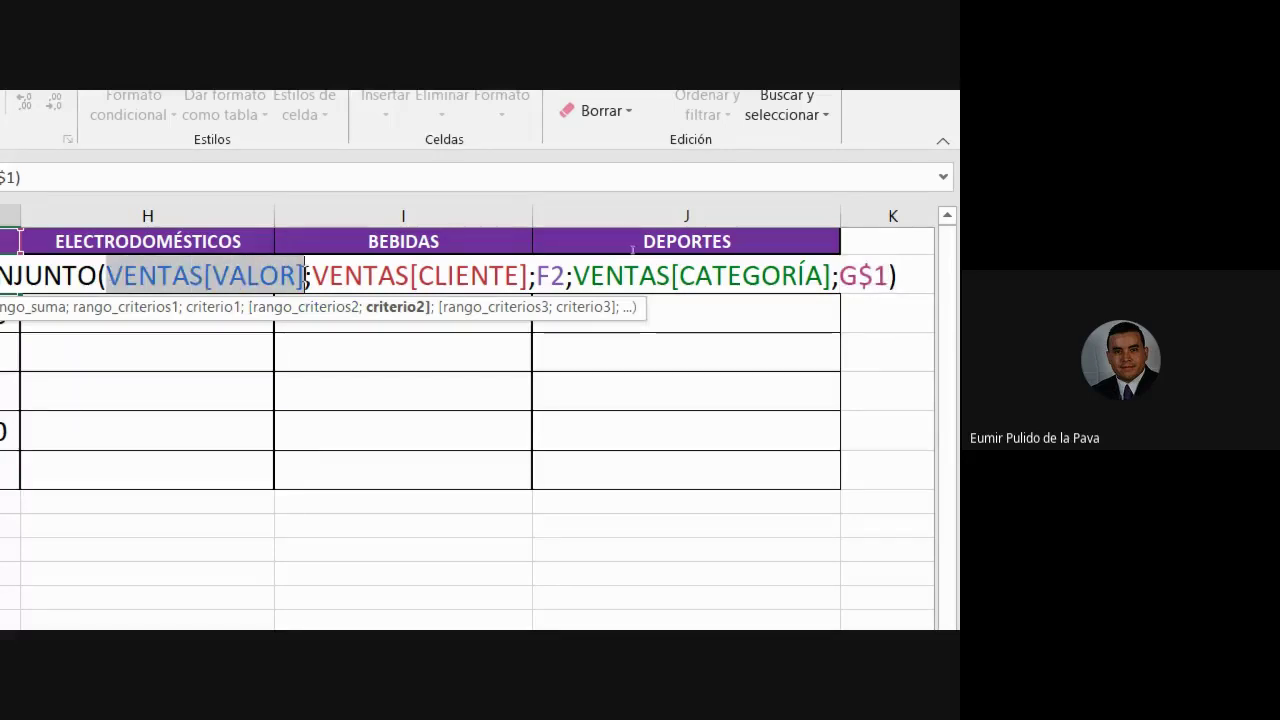
# Step: Try the absolute and mixed reference variants, such as $F$2 and $F2, on the F2 client criterion in the G2 formula
pyautogui.doubleClick(549, 275)
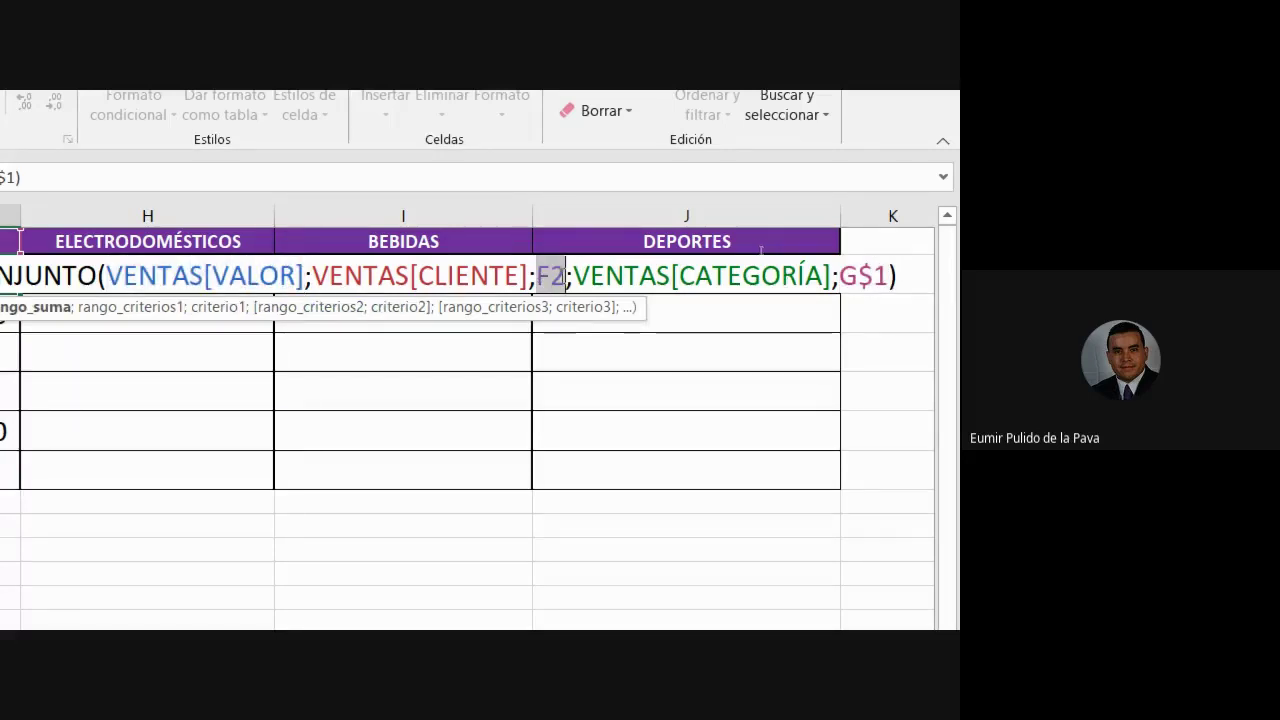
pyautogui.press('F4')
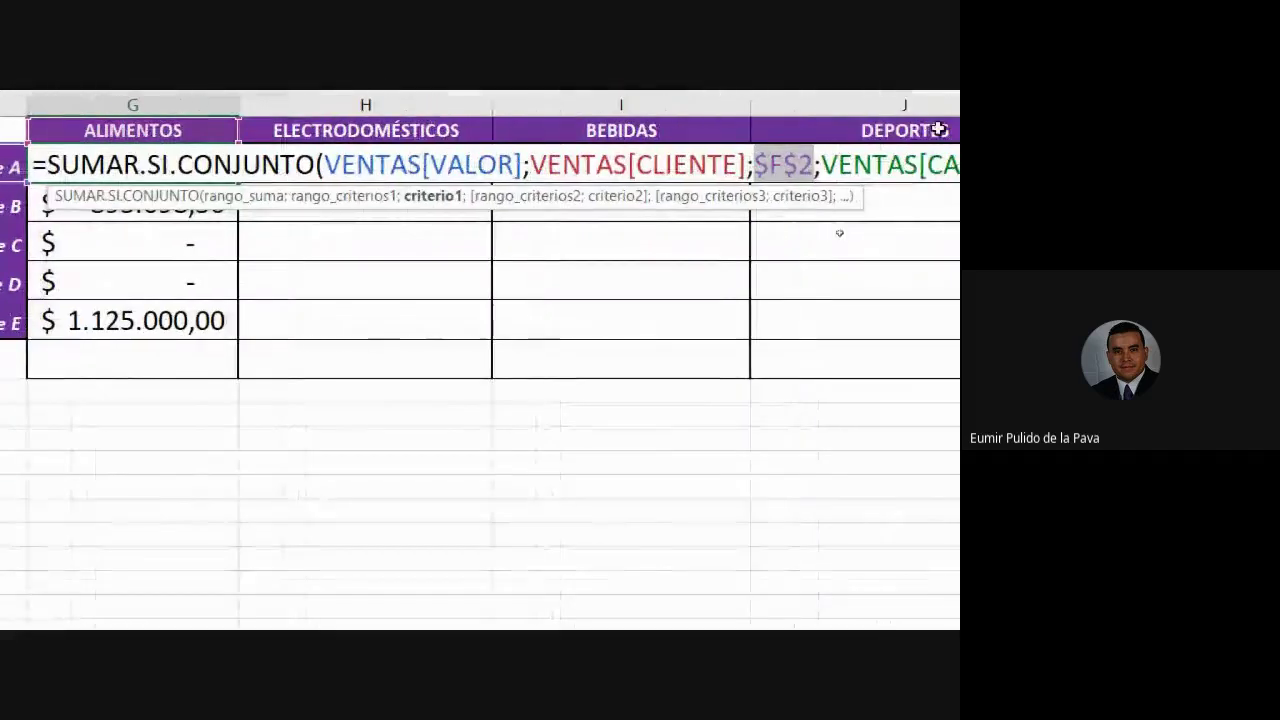
pyautogui.press('F4')
pyautogui.press('F4')
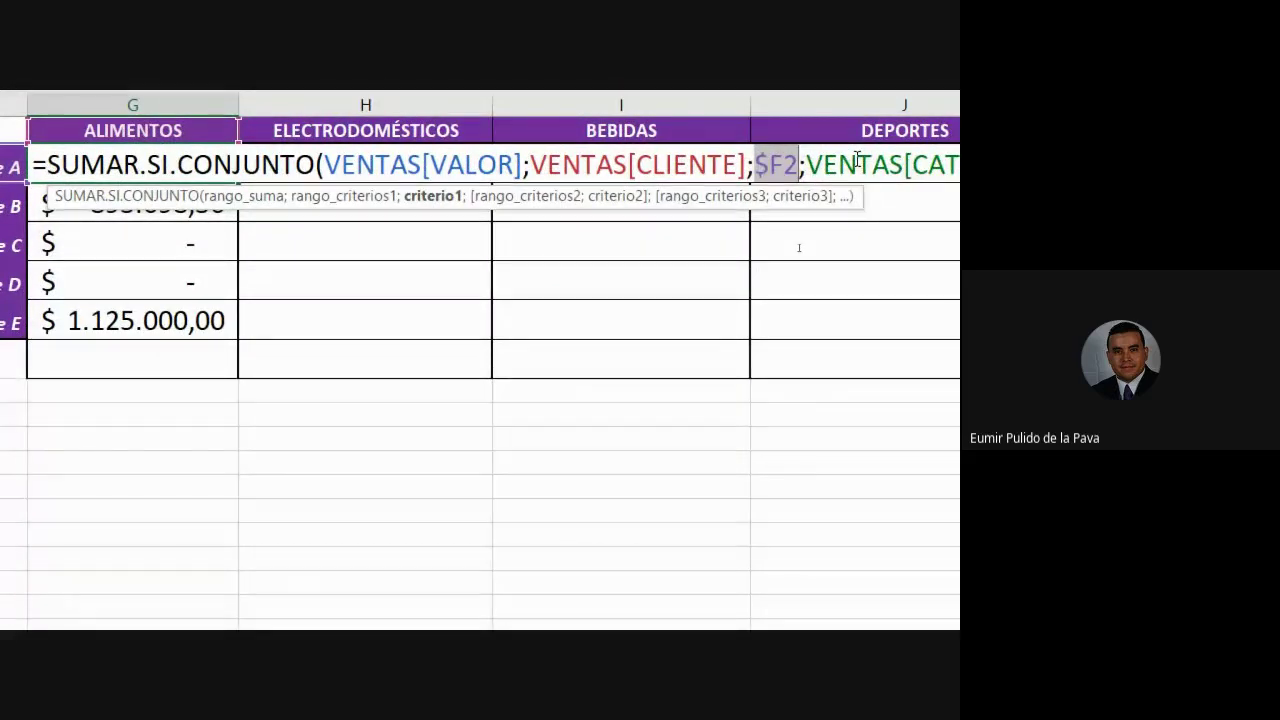
pyautogui.press('F4')
pyautogui.press('F4')
pyautogui.press('F4')
pyautogui.press('F4')
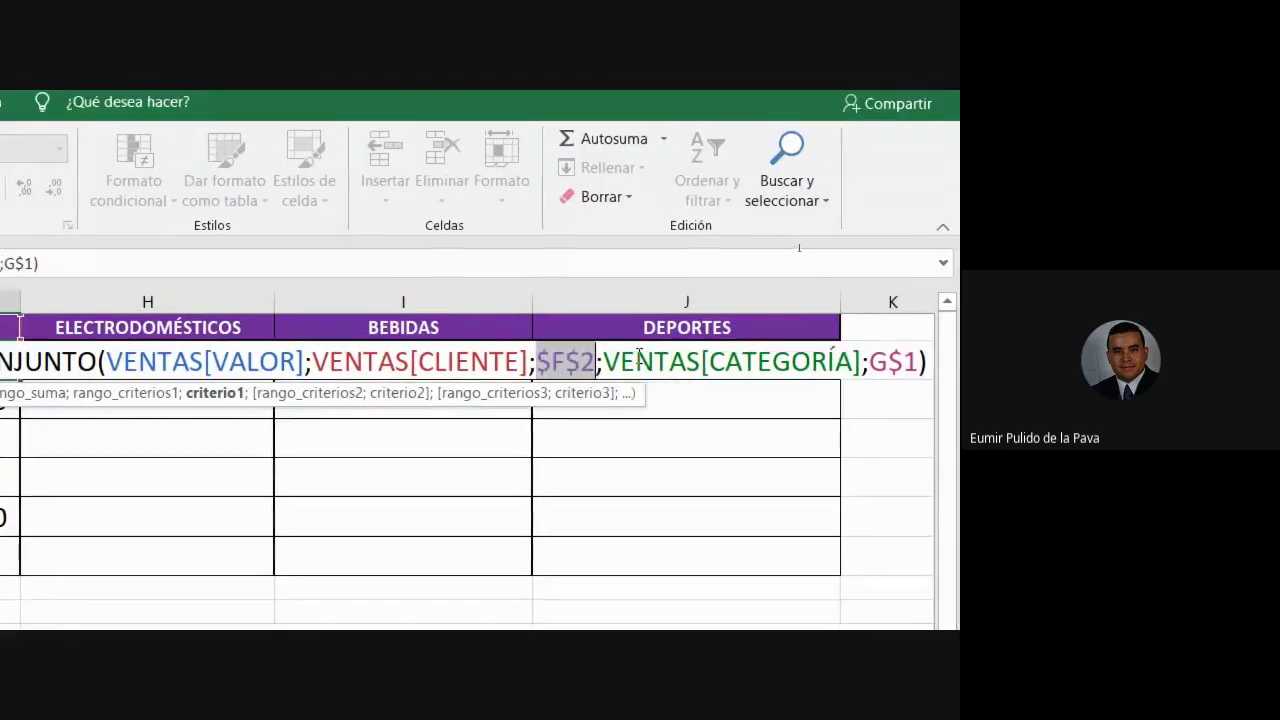
pyautogui.press('F4')
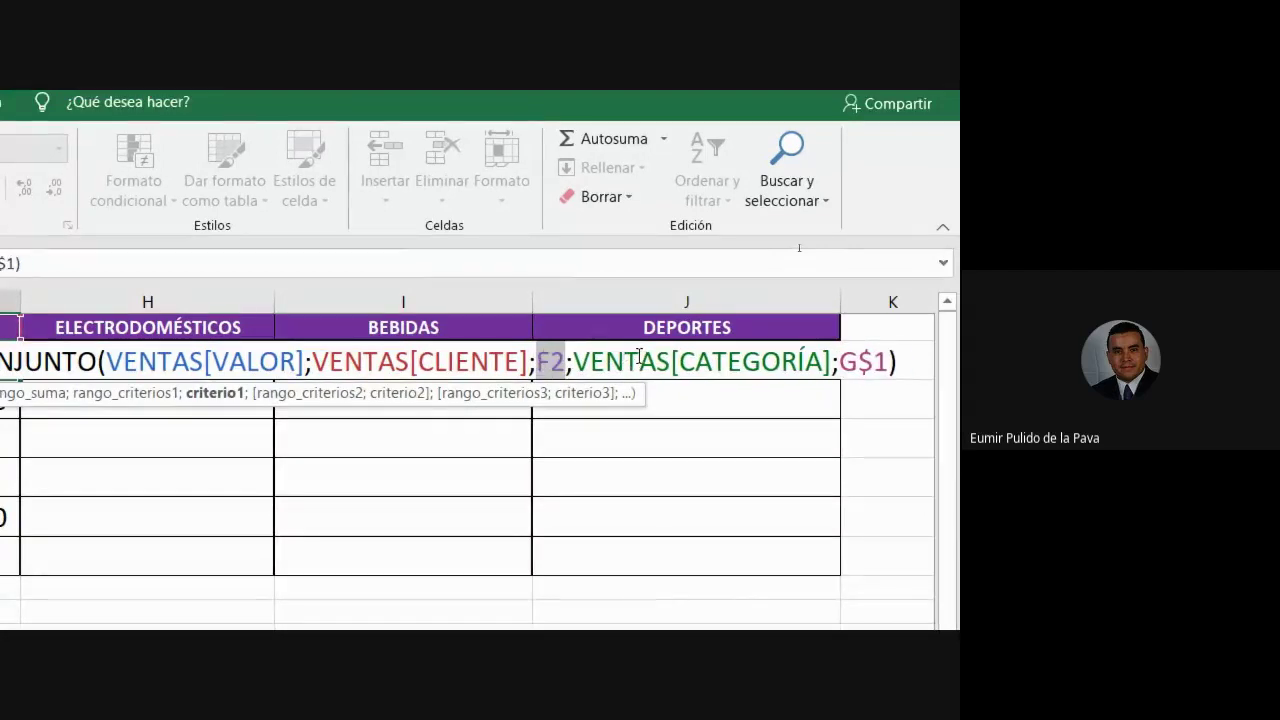
# Step: Compare the VENTAS[VALOR] sum range with the F2 client criterion in the G2 formula, keeping the formula as it is
pyautogui.moveTo(128, 362); pyautogui.dragTo(326, 362)
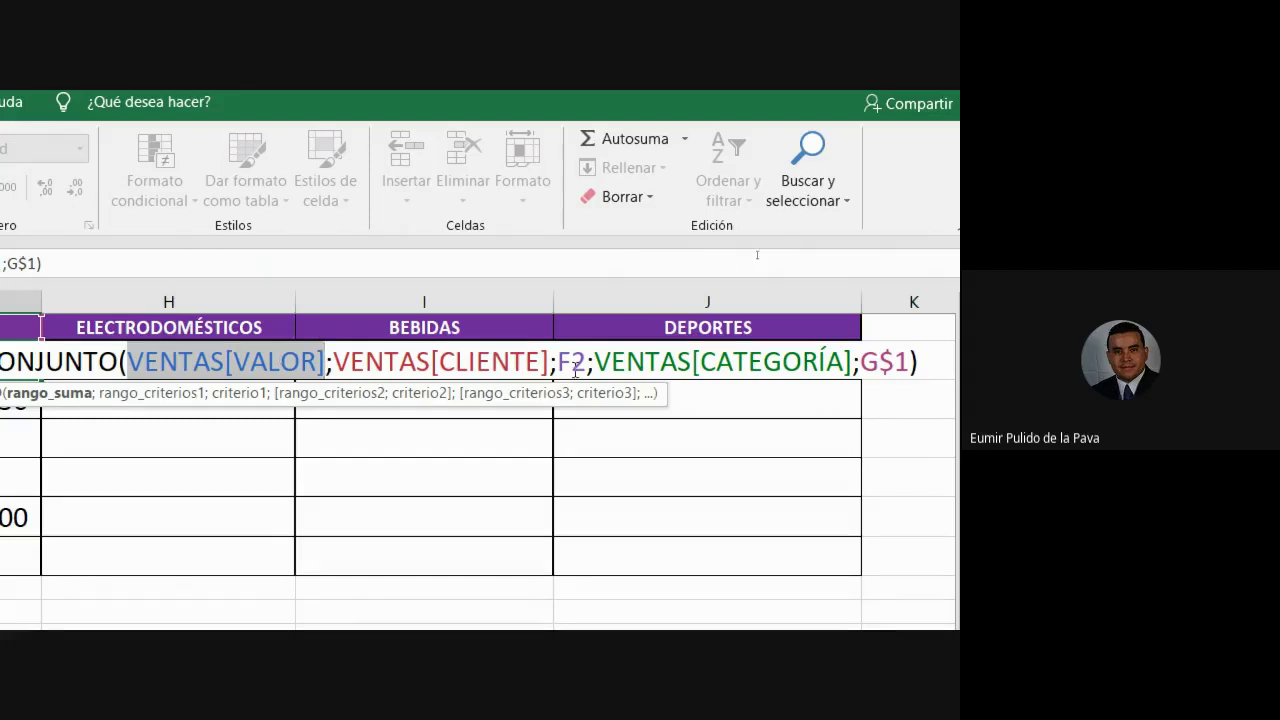
pyautogui.moveTo(557, 362); pyautogui.dragTo(586, 362)
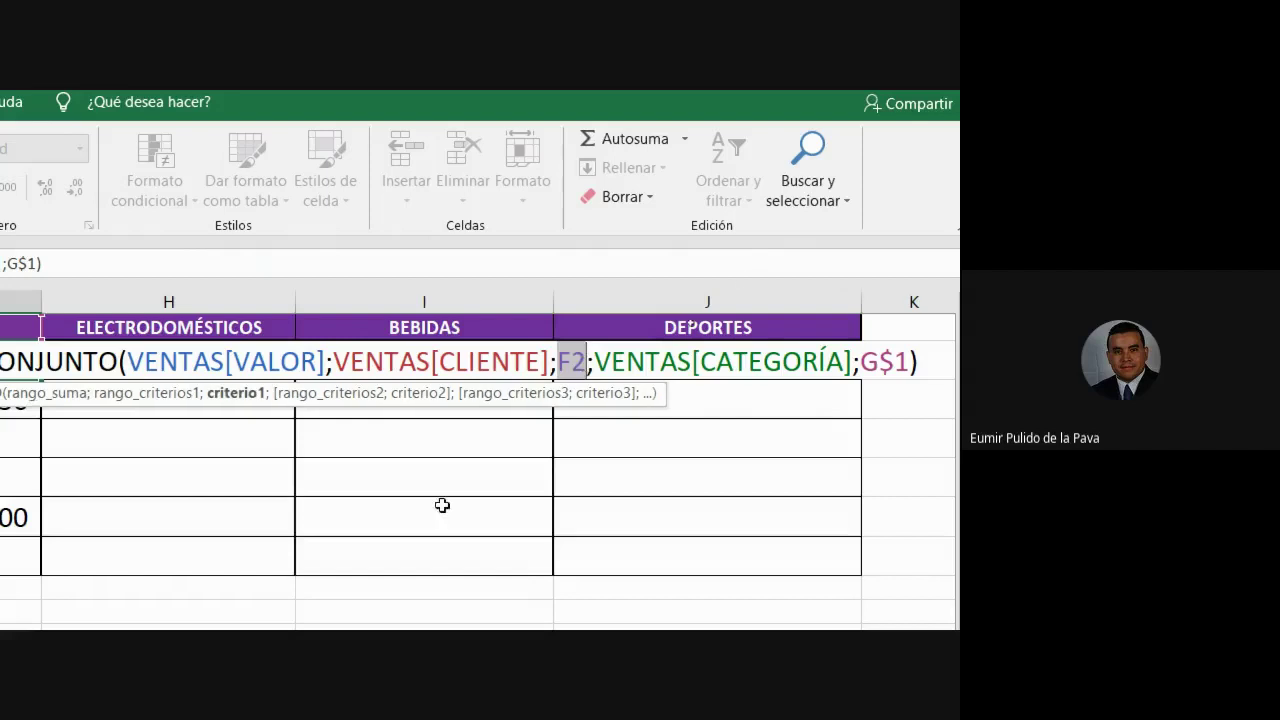
pyautogui.moveTo(128, 362); pyautogui.dragTo(326, 362)
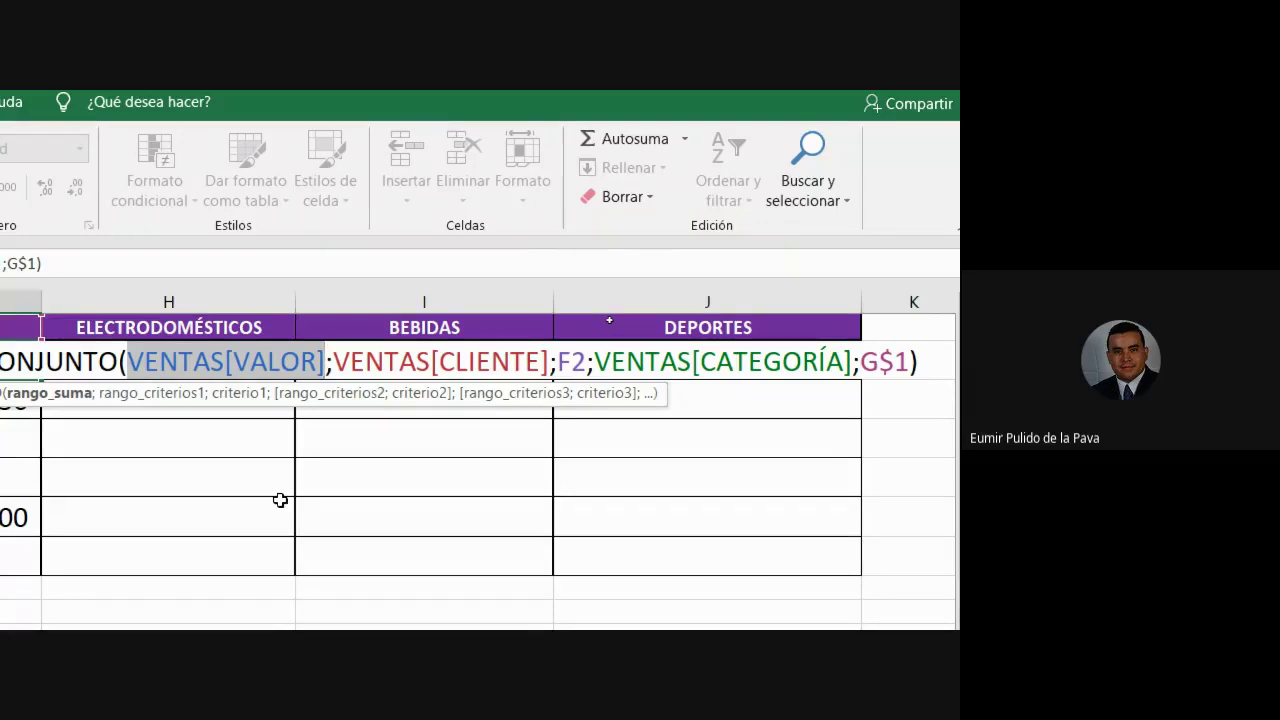
pyautogui.press('Return')
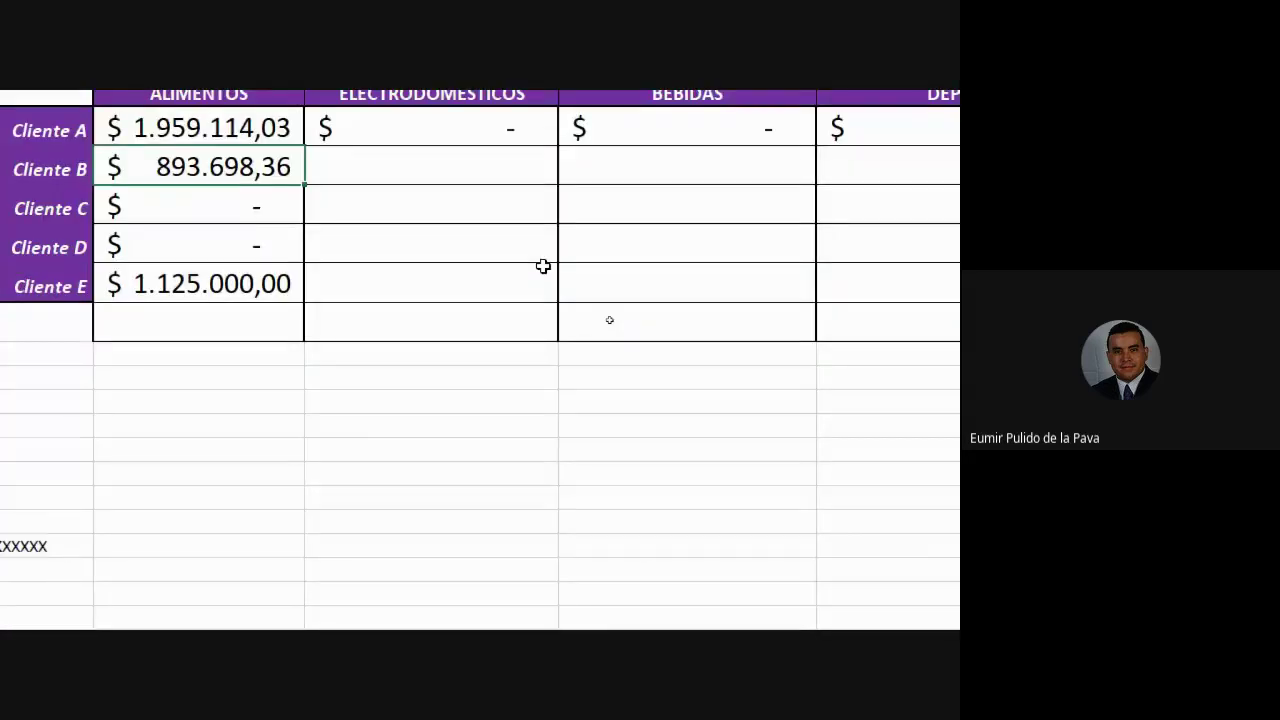
# Step: Reduce the screen magnification to show the whole desktop and switch to the Google Meet window to read the chat
pyautogui.press('super+minus')
pyautogui.click(417, 606)
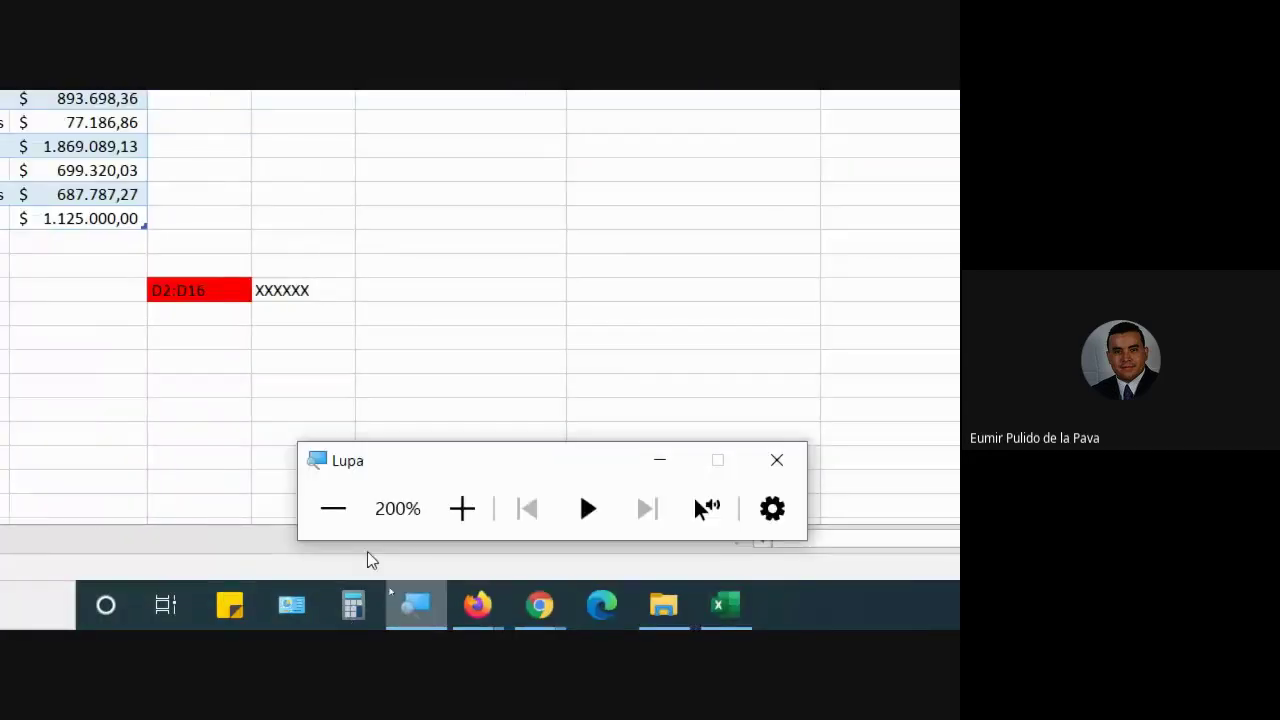
pyautogui.click(333, 508)
pyautogui.moveTo(479, 617)
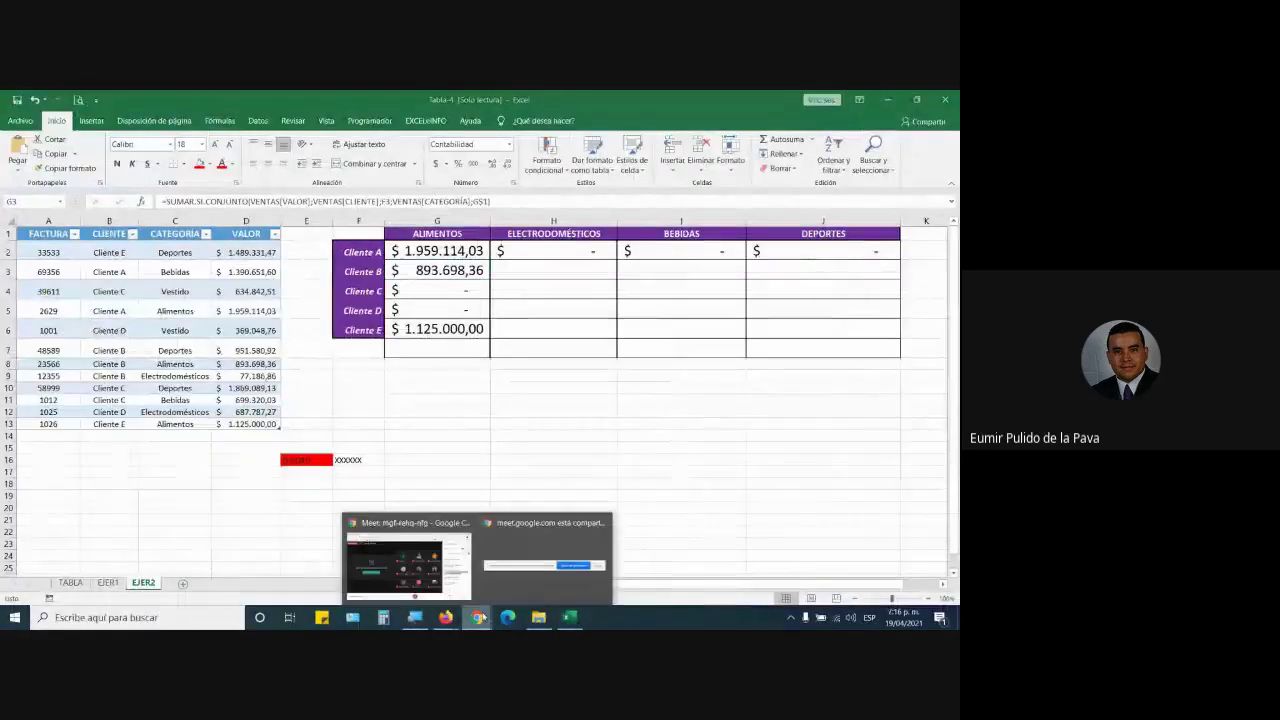
pyautogui.click(407, 565)
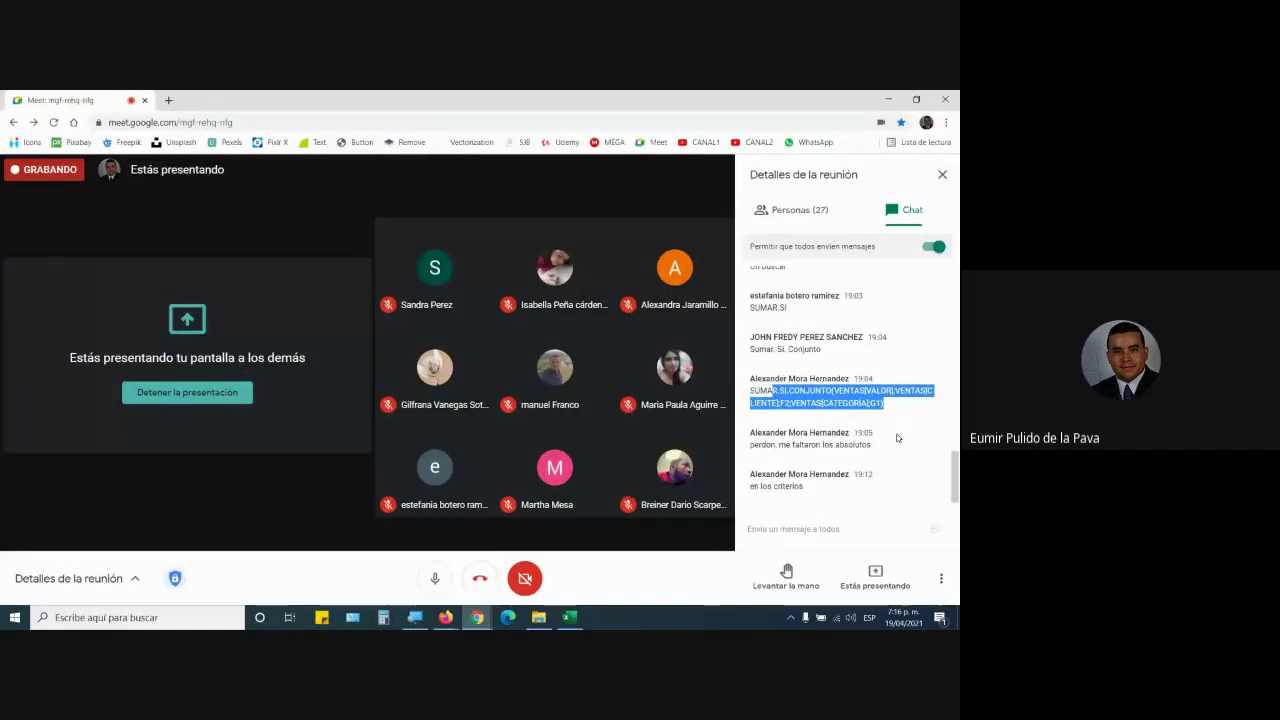
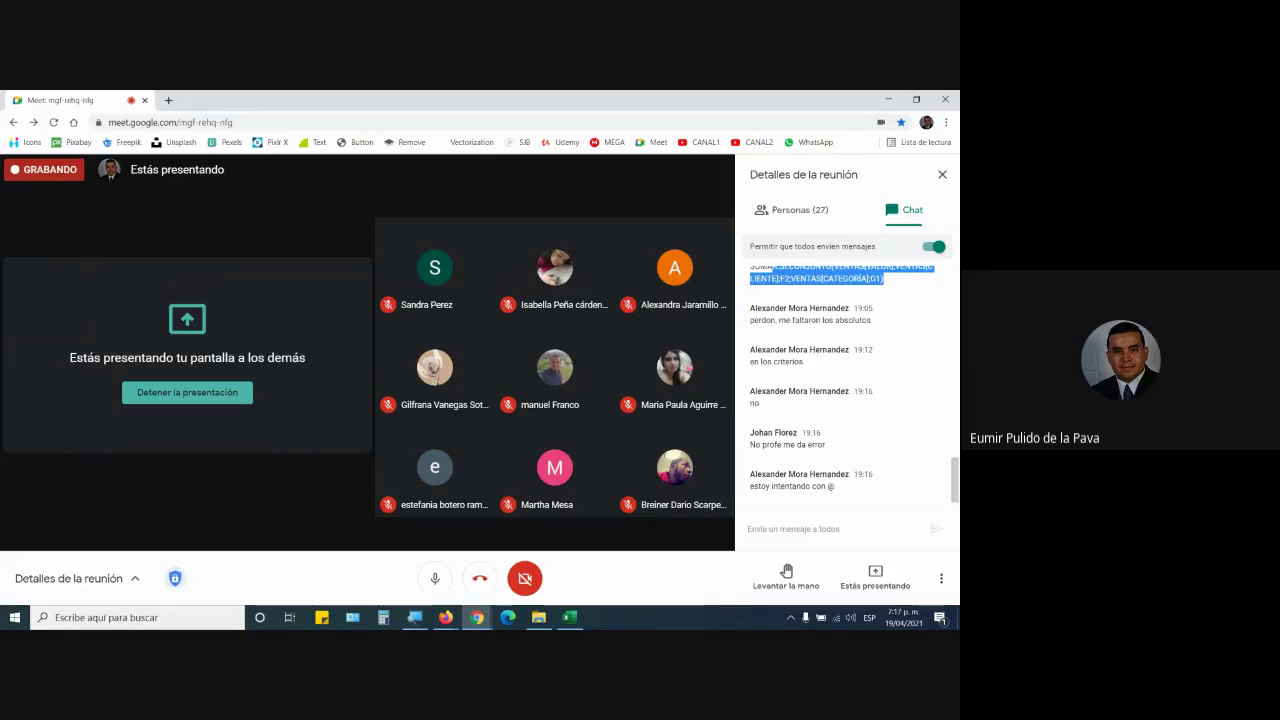
# Step: Switch back to Excel and review the arguments of the G2 formula, including the F2 and G$1 criteria, without changing it
pyautogui.click(570, 617)
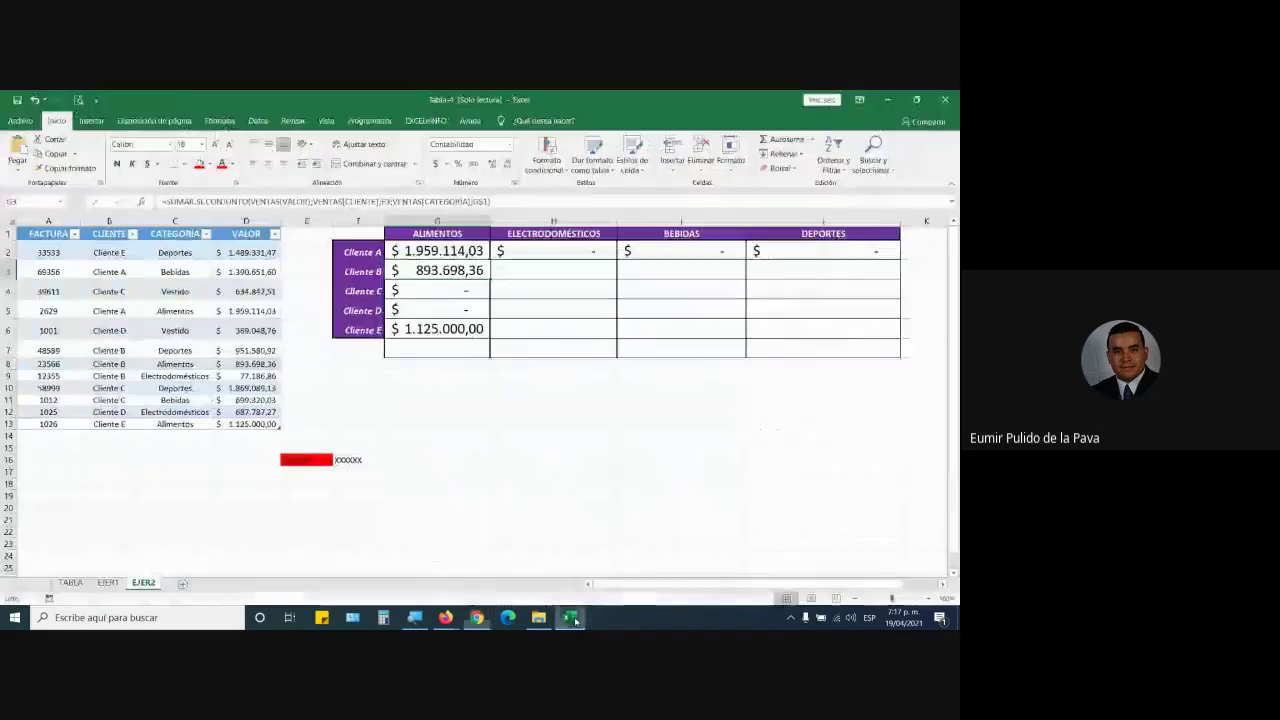
pyautogui.doubleClick(445, 250)
pyautogui.moveTo(532, 250); pyautogui.dragTo(928, 250)
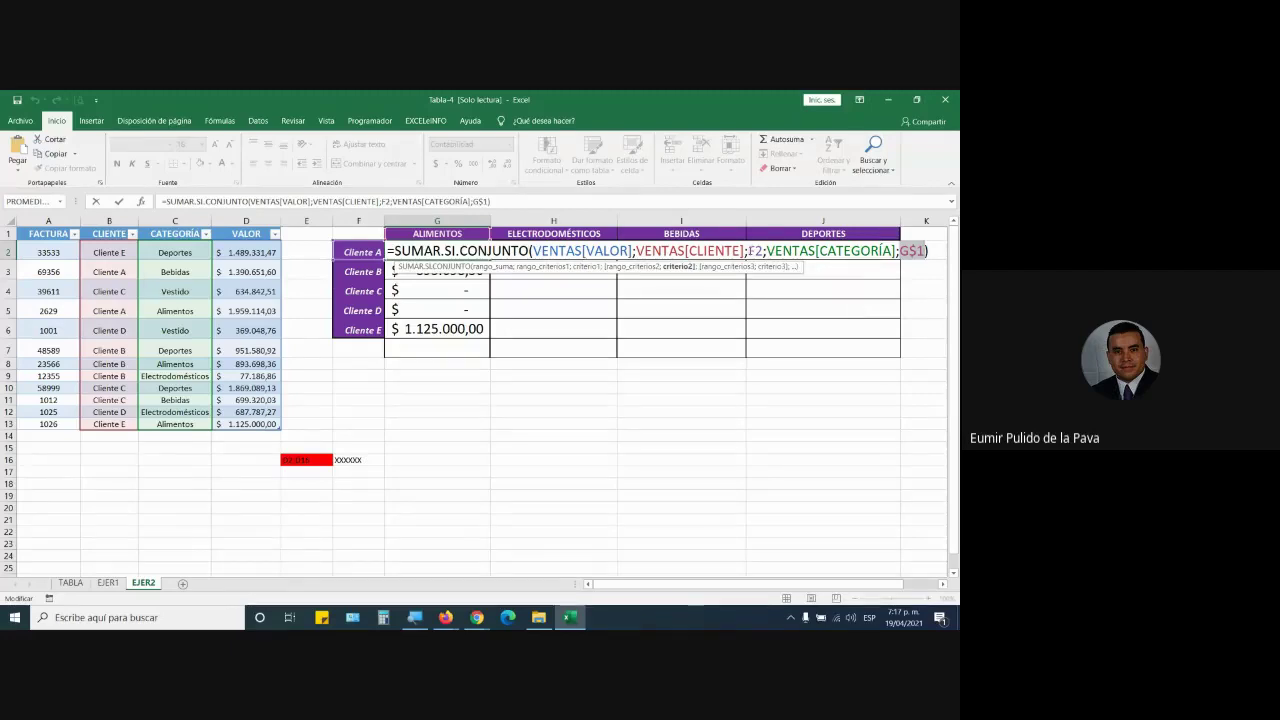
pyautogui.doubleClick(755, 251)
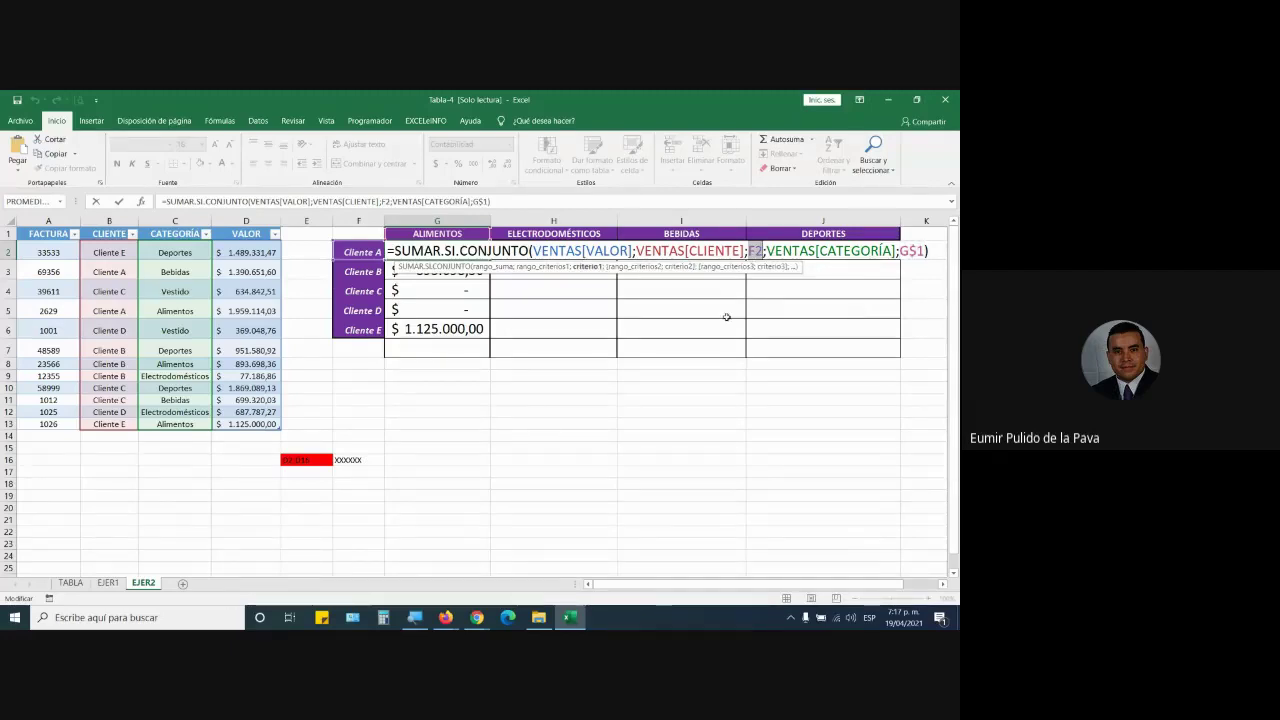
pyautogui.press('Return')
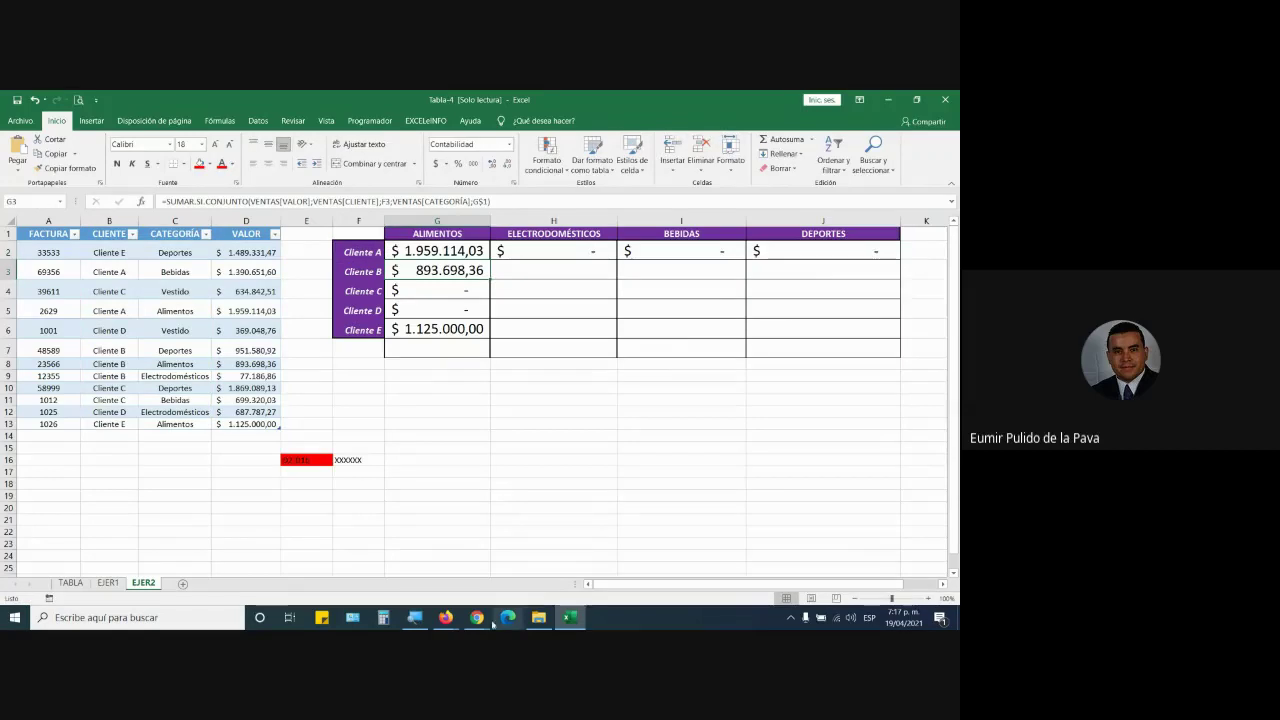
# Step: Switch to Google Meet, admit the participant waiting to join, and check the latest chat messages
pyautogui.click(448, 574)
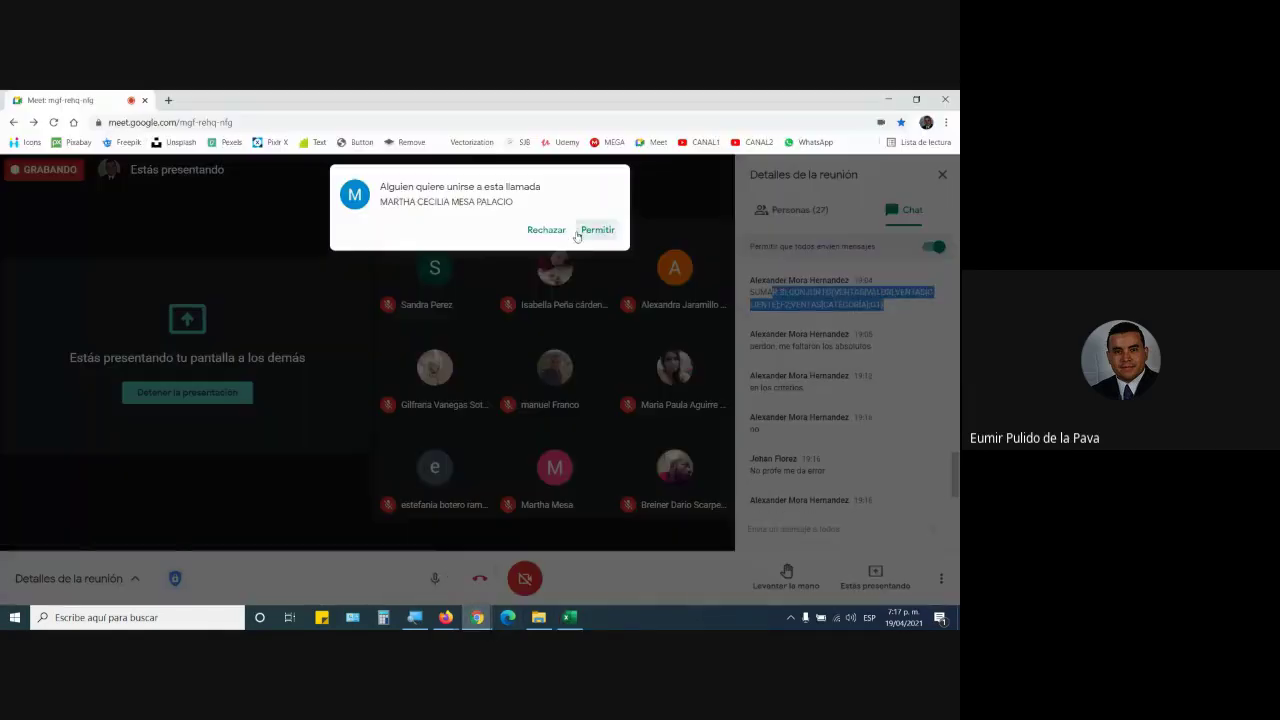
pyautogui.click(597, 229)
pyautogui.scroll(-1, 810, 440)
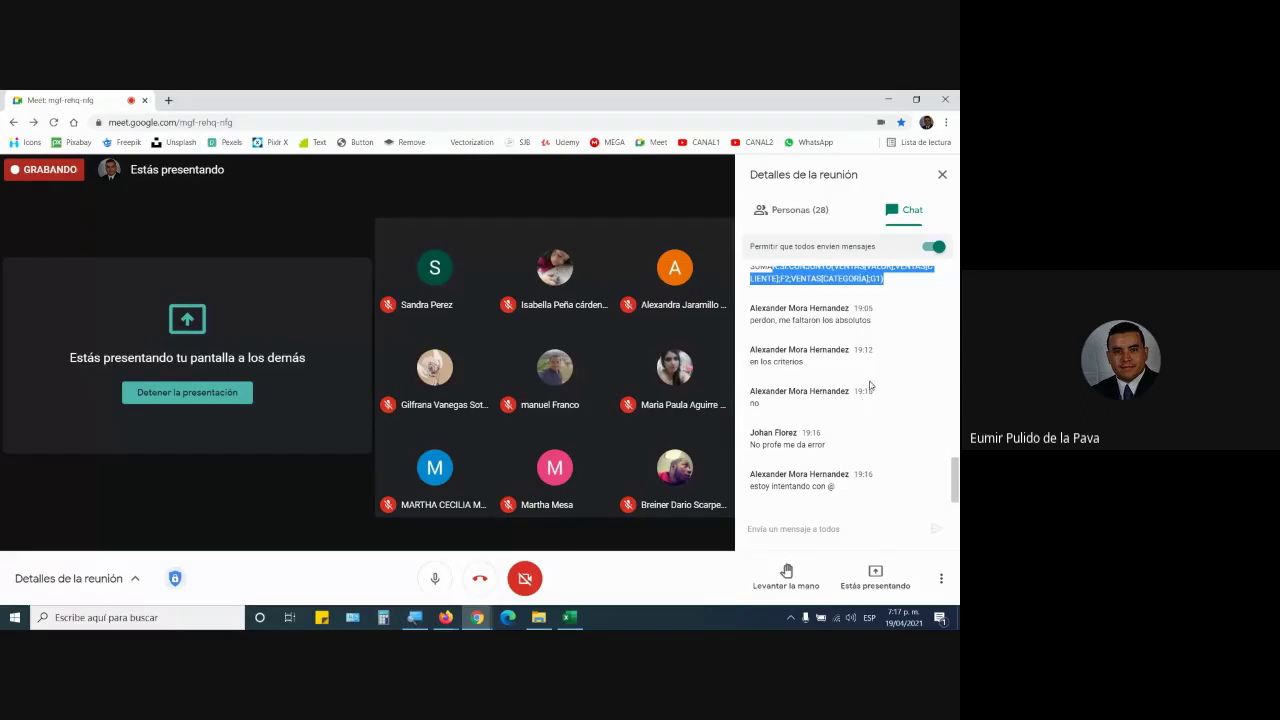
pyautogui.click(869, 530)
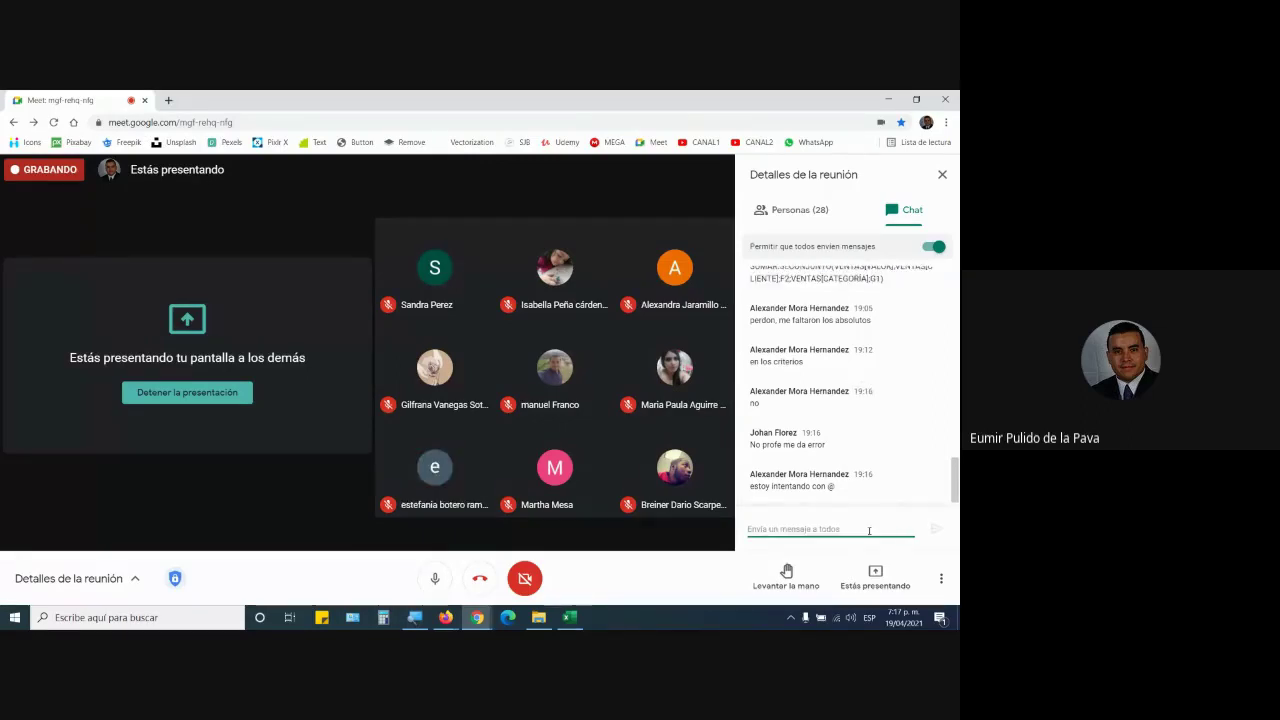
# Step: Switch to Excel and apply the dark blue table style with a black header from the Oscuro group to the VENTAS table
pyautogui.click(569, 617)
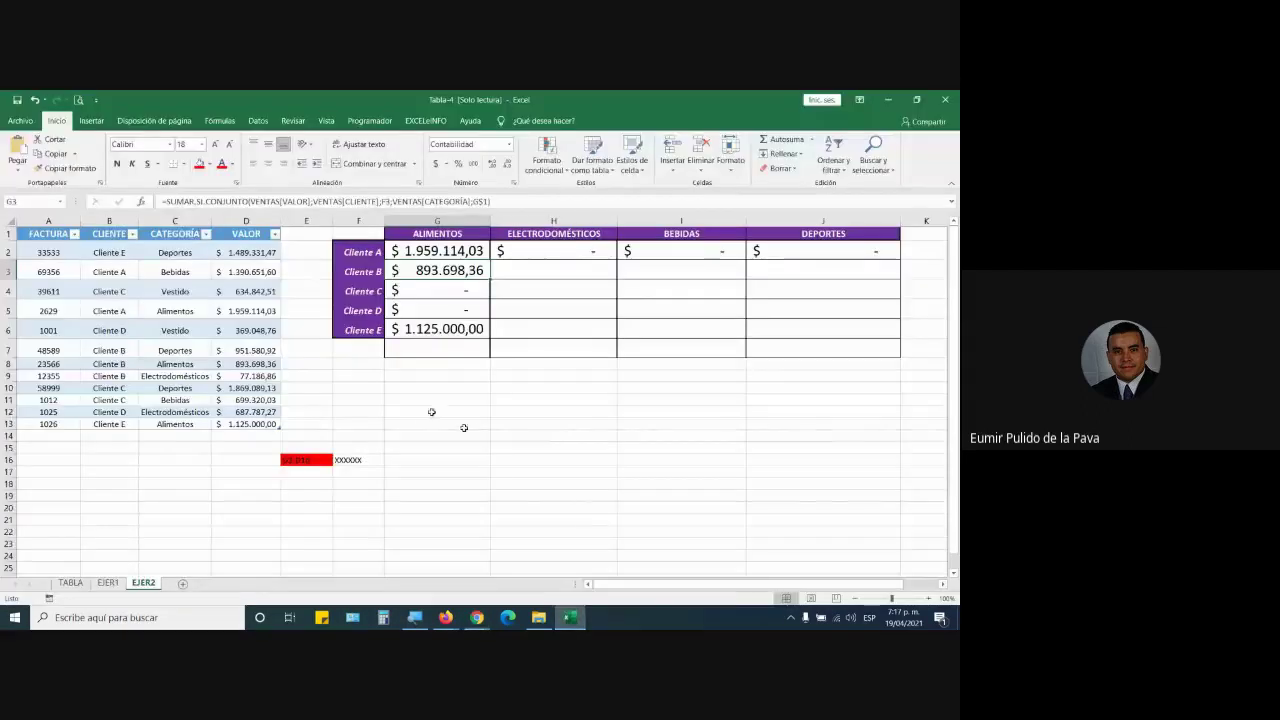
pyautogui.moveTo(60, 237); pyautogui.dragTo(242, 424)
pyautogui.click(524, 120)
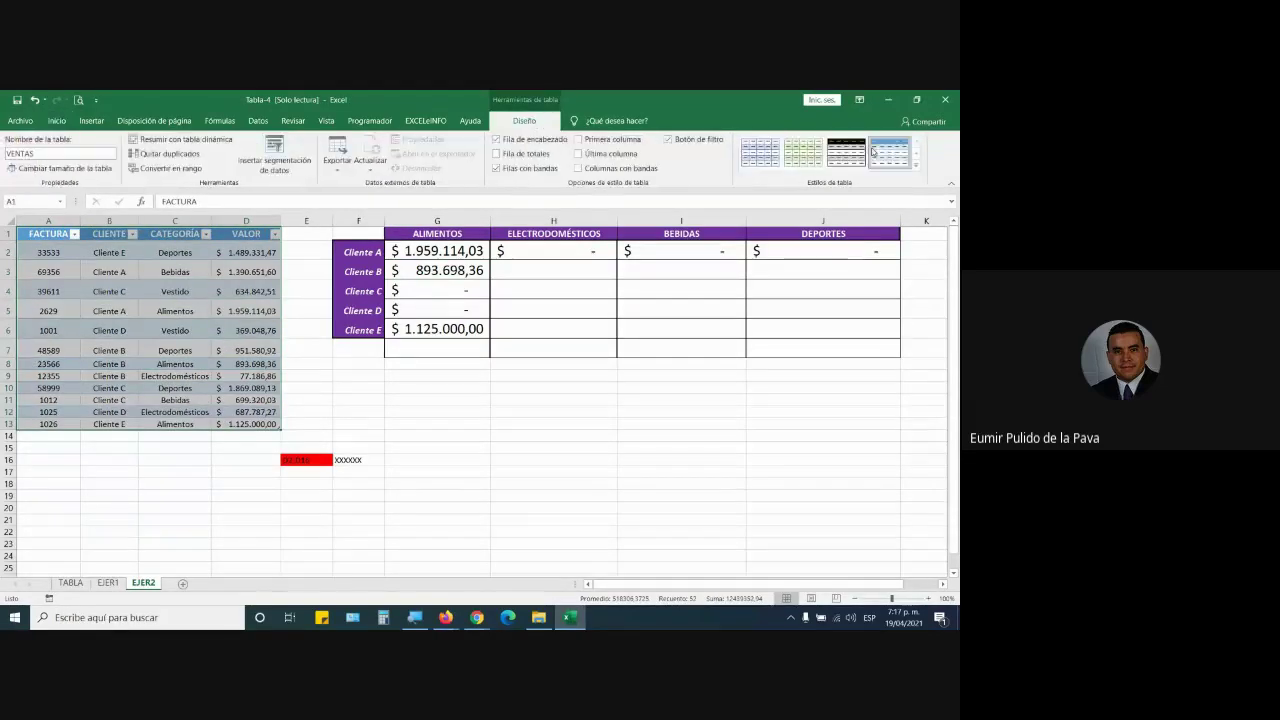
pyautogui.click(918, 168)
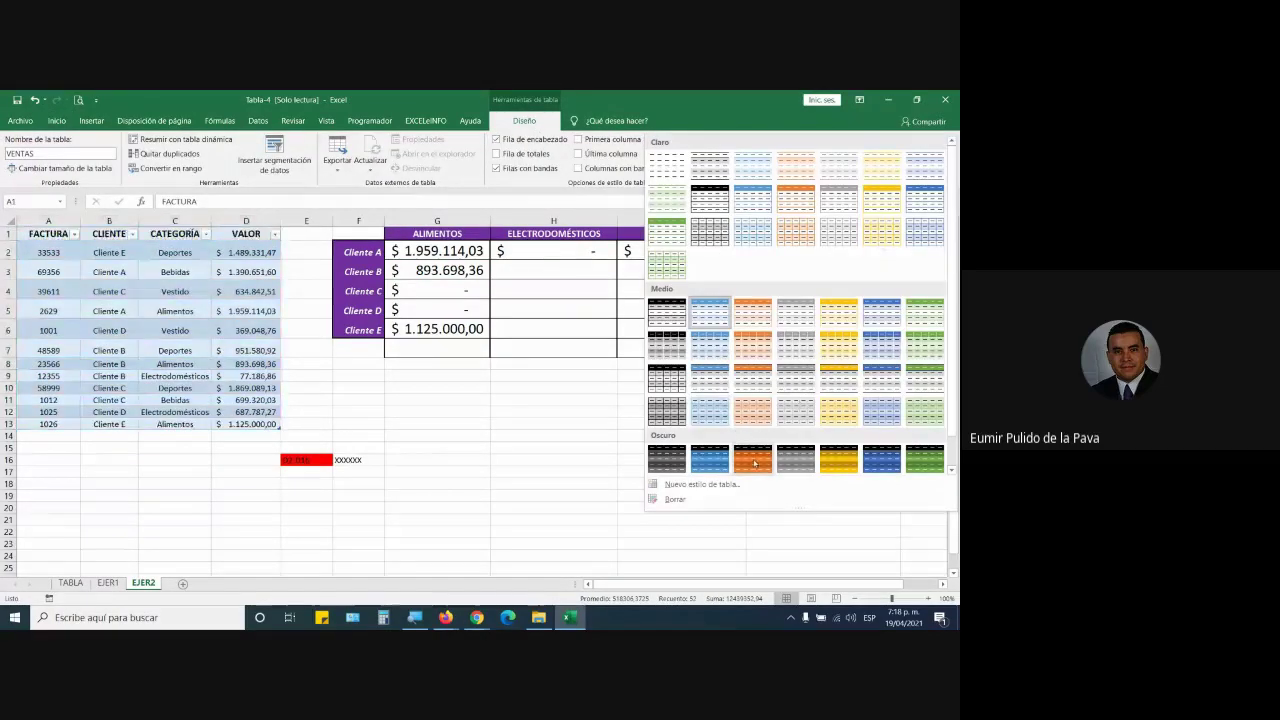
pyautogui.click(876, 465)
pyautogui.click(350, 396)
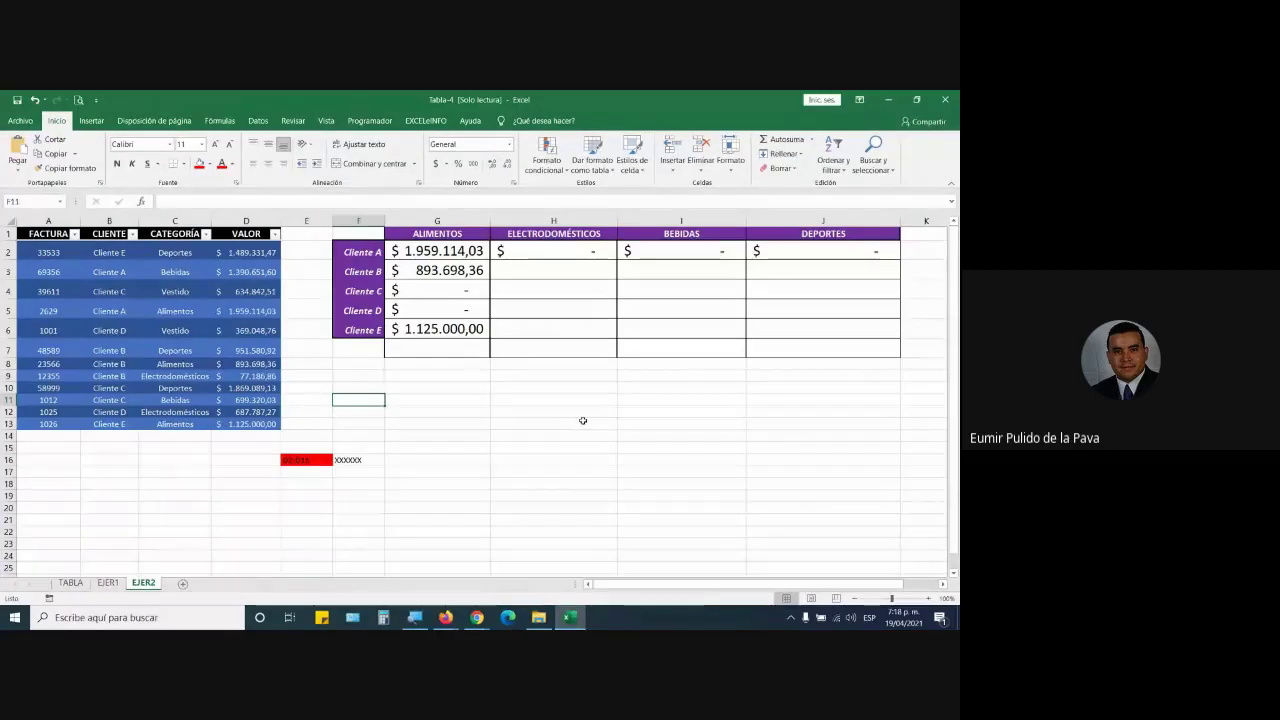
# Step: Increase the font size of cells E16:F16, holding D2:D16 and XXXXXX, to 18
pyautogui.moveTo(57, 245); pyautogui.dragTo(253, 424)
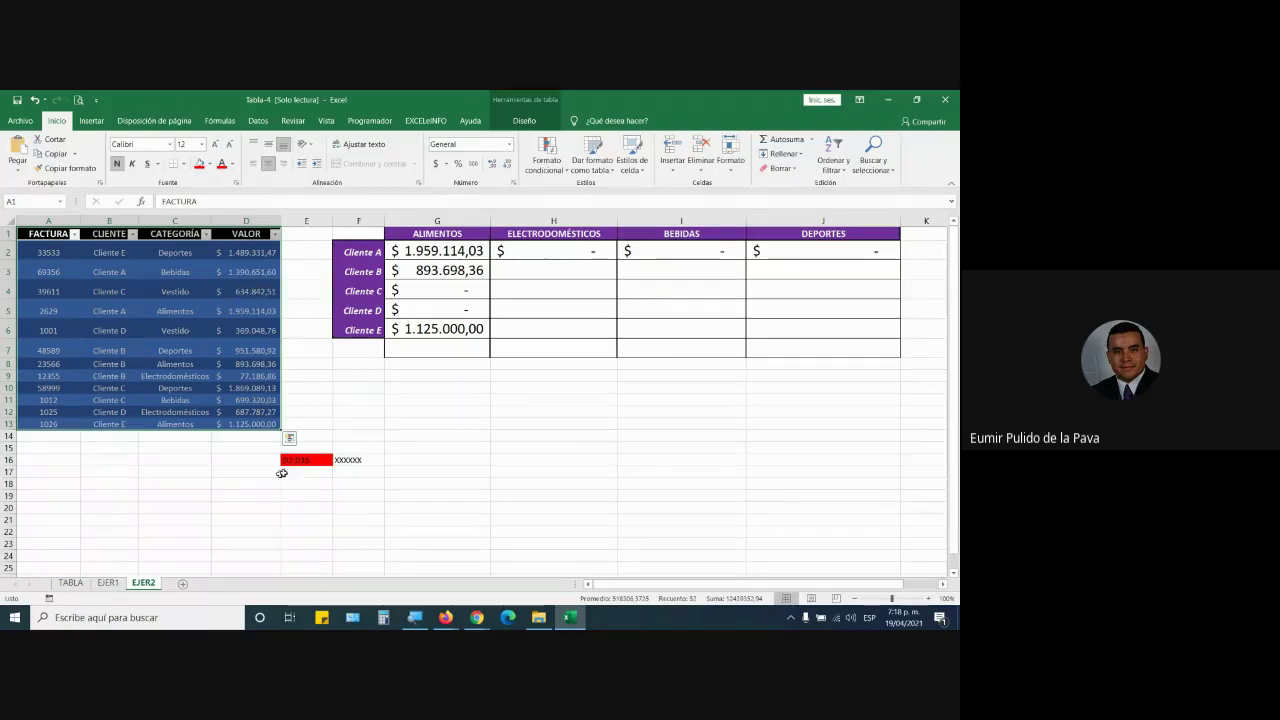
pyautogui.moveTo(300, 460); pyautogui.dragTo(360, 461)
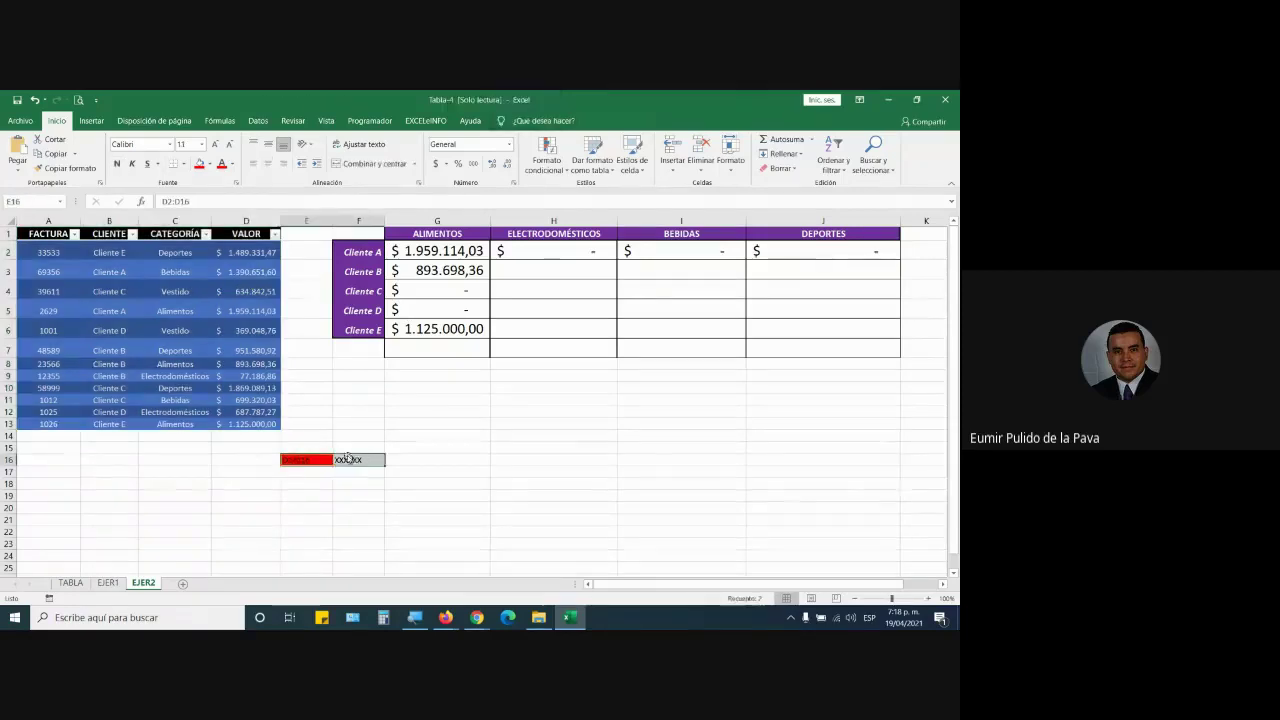
pyautogui.click(214, 145)
pyautogui.click(214, 145)
pyautogui.click(214, 145)
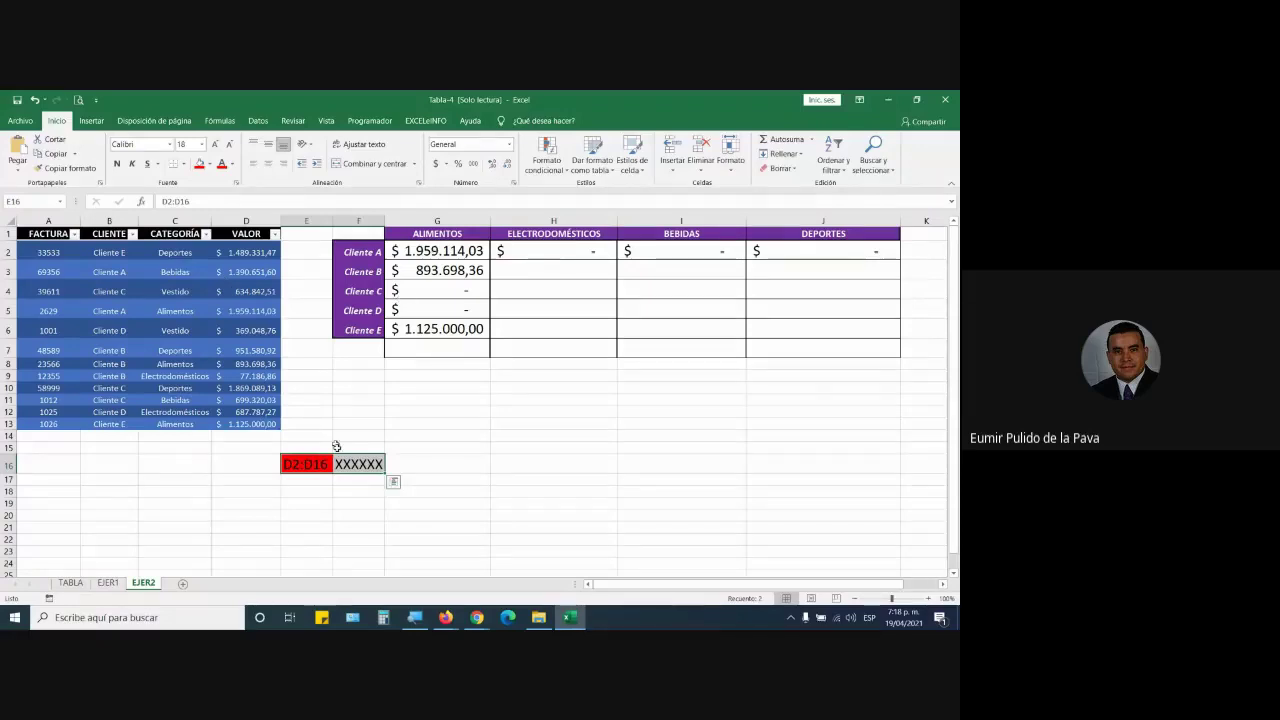
# Step: Open the G2 formula, highlight its VENTAS[VALOR] sum range, and close it without changes
pyautogui.doubleClick(452, 248)
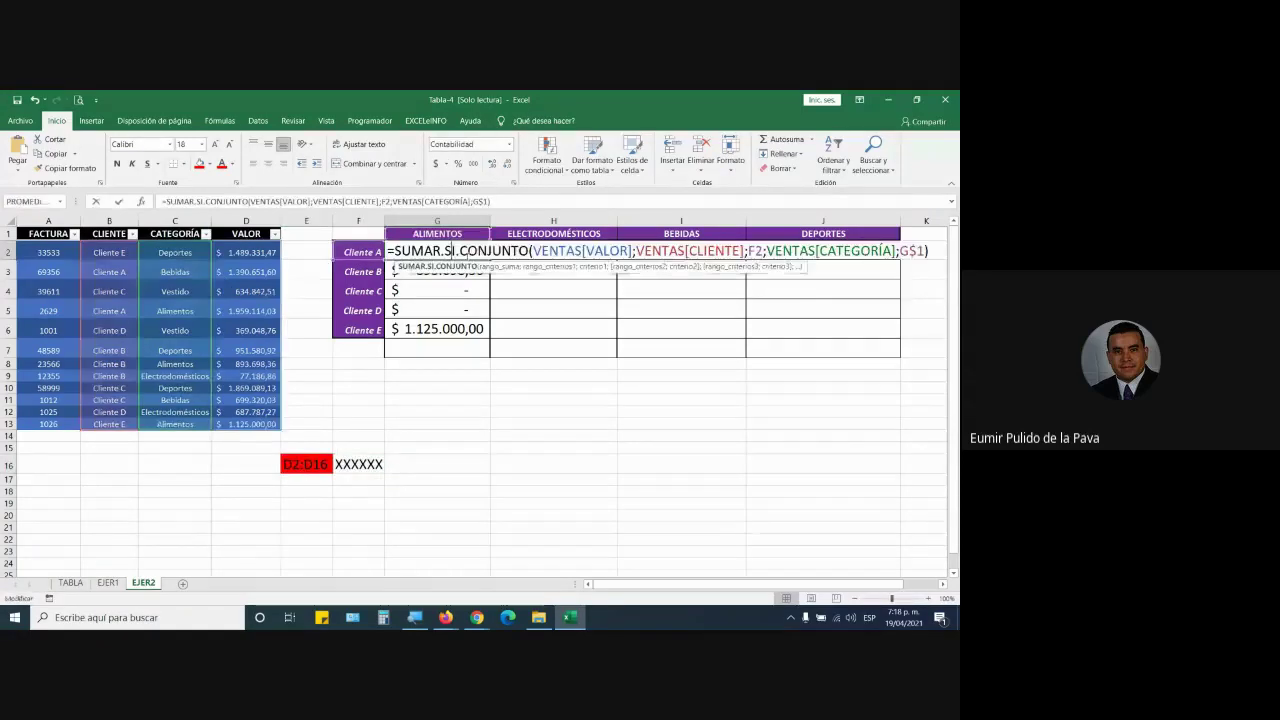
pyautogui.moveTo(533, 251); pyautogui.dragTo(630, 251)
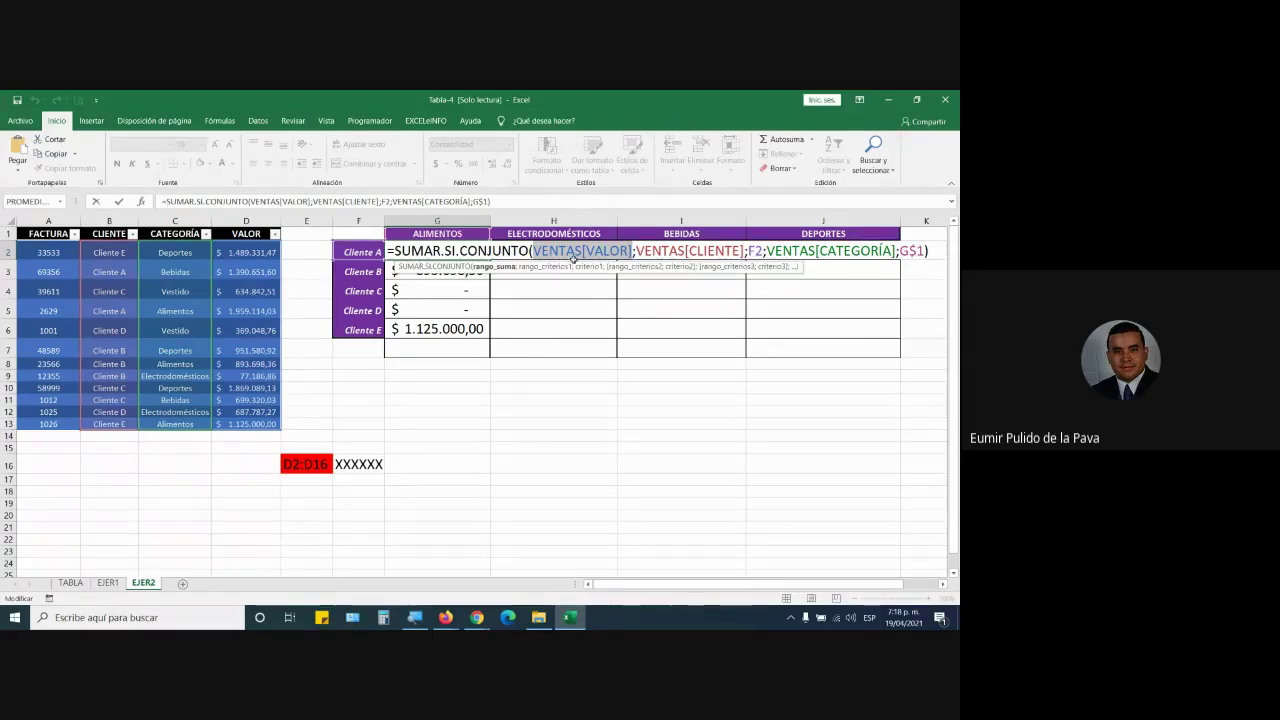
pyautogui.press('Return')
# Step: Magnify the screen and widen the ALIMENTOS column G so the whole G2 formula can fit in its cell
pyautogui.press('super+plus')
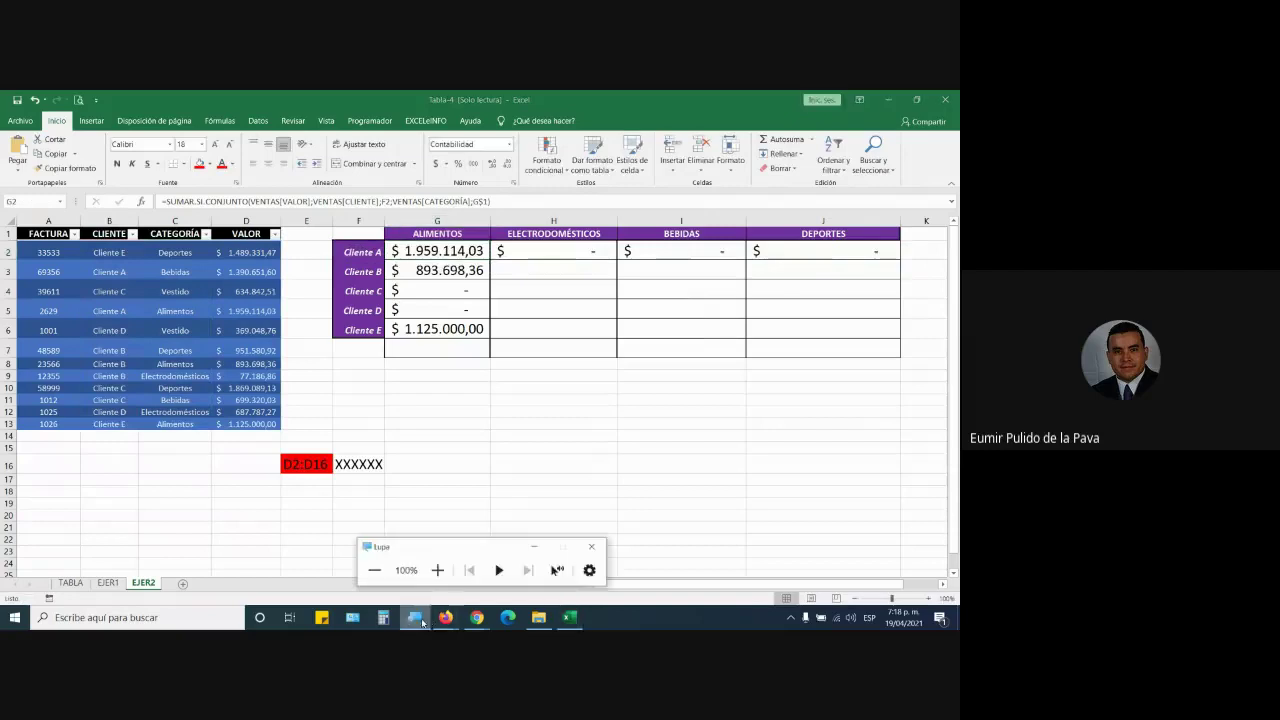
pyautogui.click(394, 569)
pyautogui.click(648, 528)
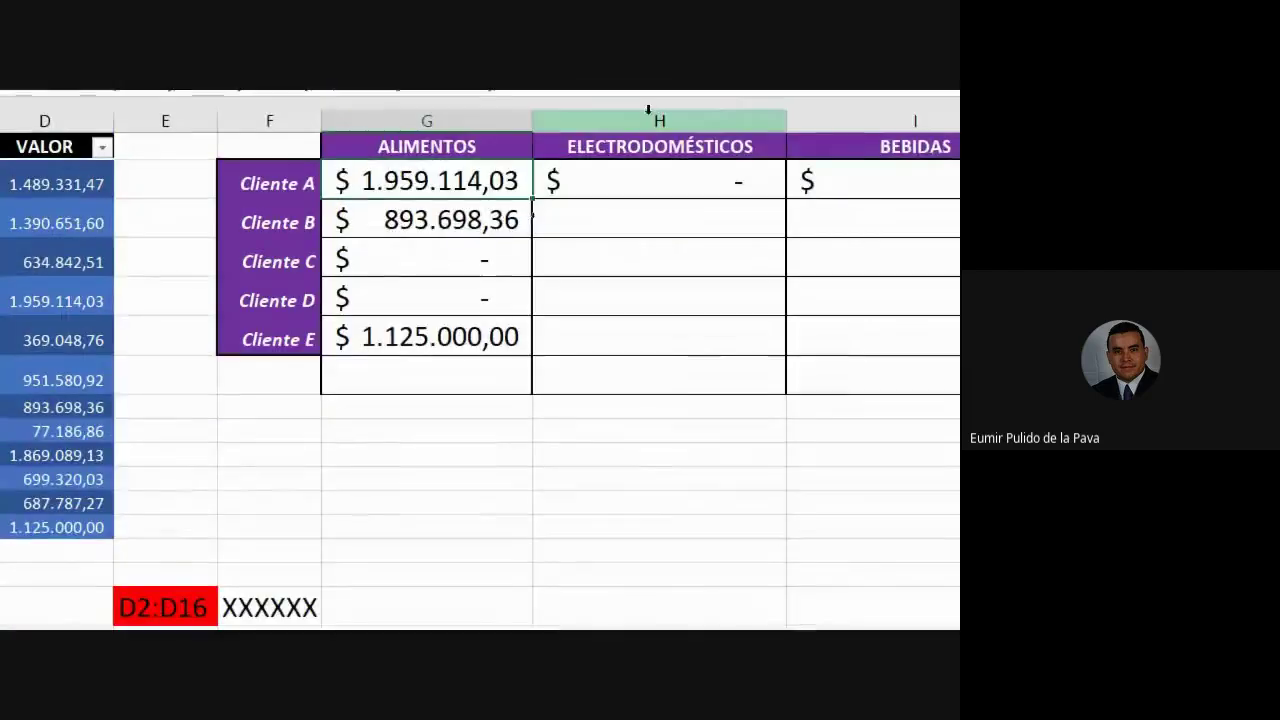
pyautogui.moveTo(543, 120); pyautogui.dragTo(951, 123)
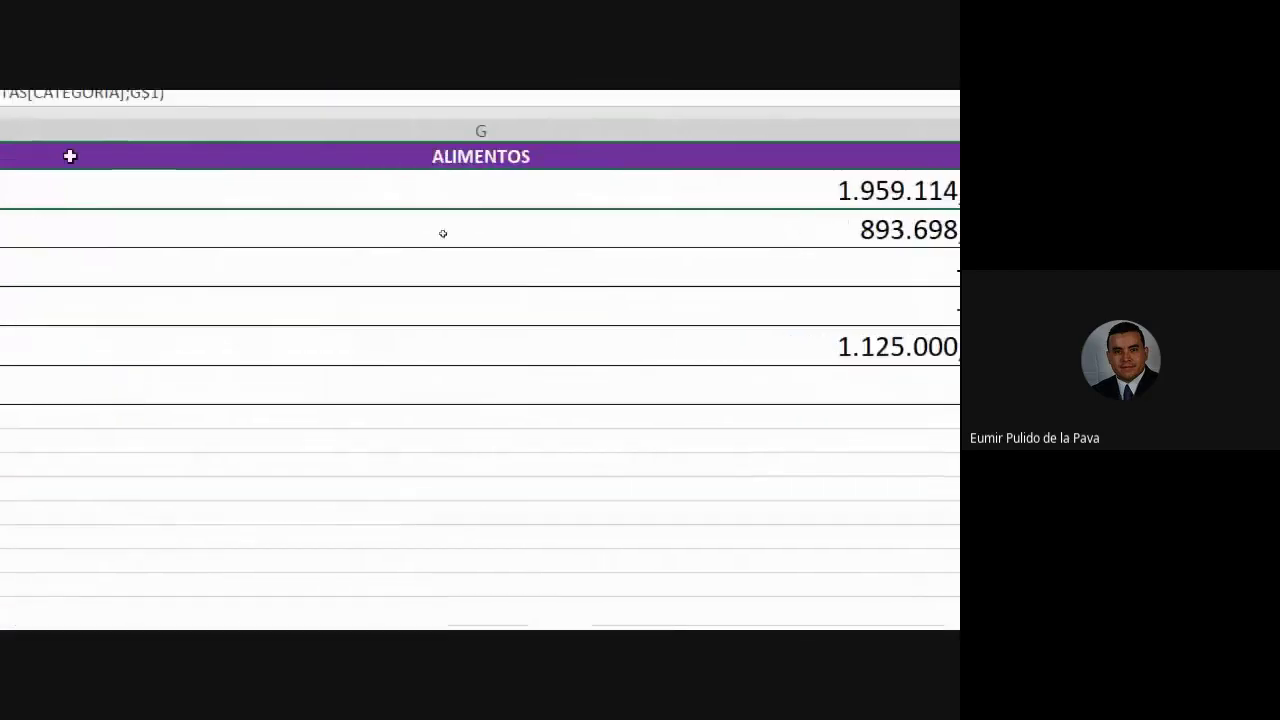
# Step: Check the VENTAS[VALOR] sum range in the magnified G2 formula and cancel editing
pyautogui.doubleClick(504, 180)
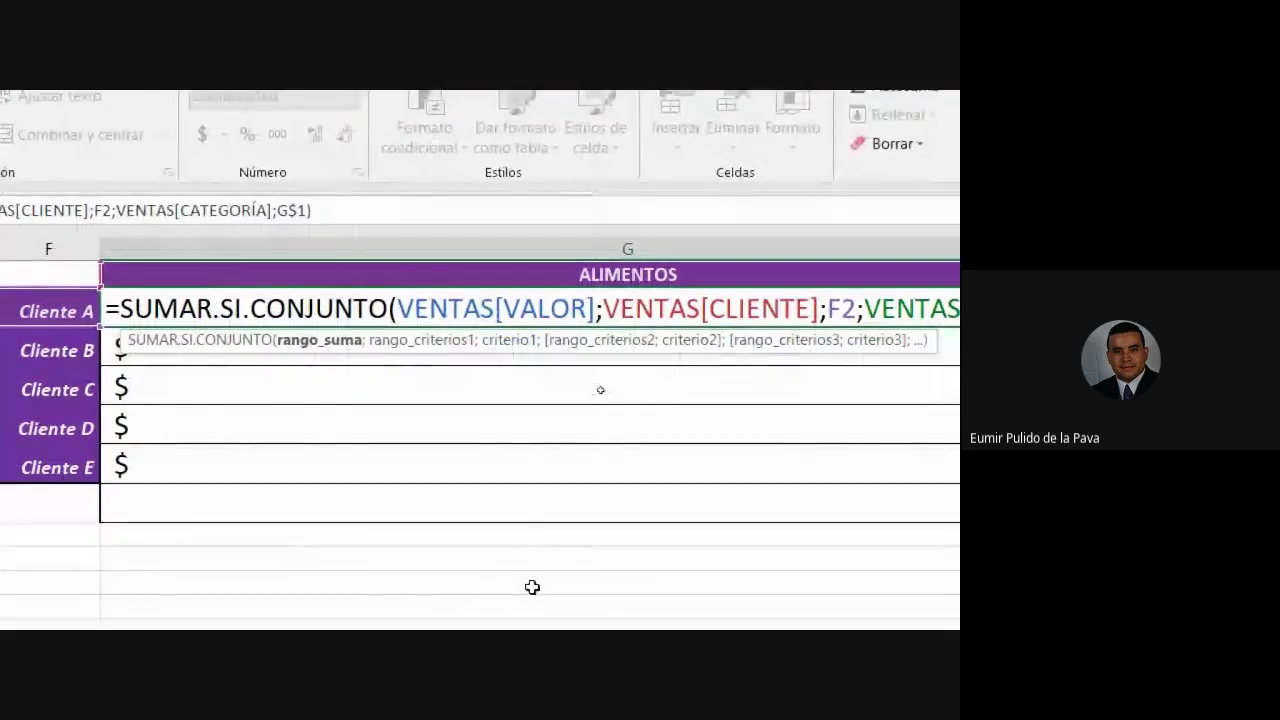
pyautogui.moveTo(398, 308); pyautogui.dragTo(550, 308)
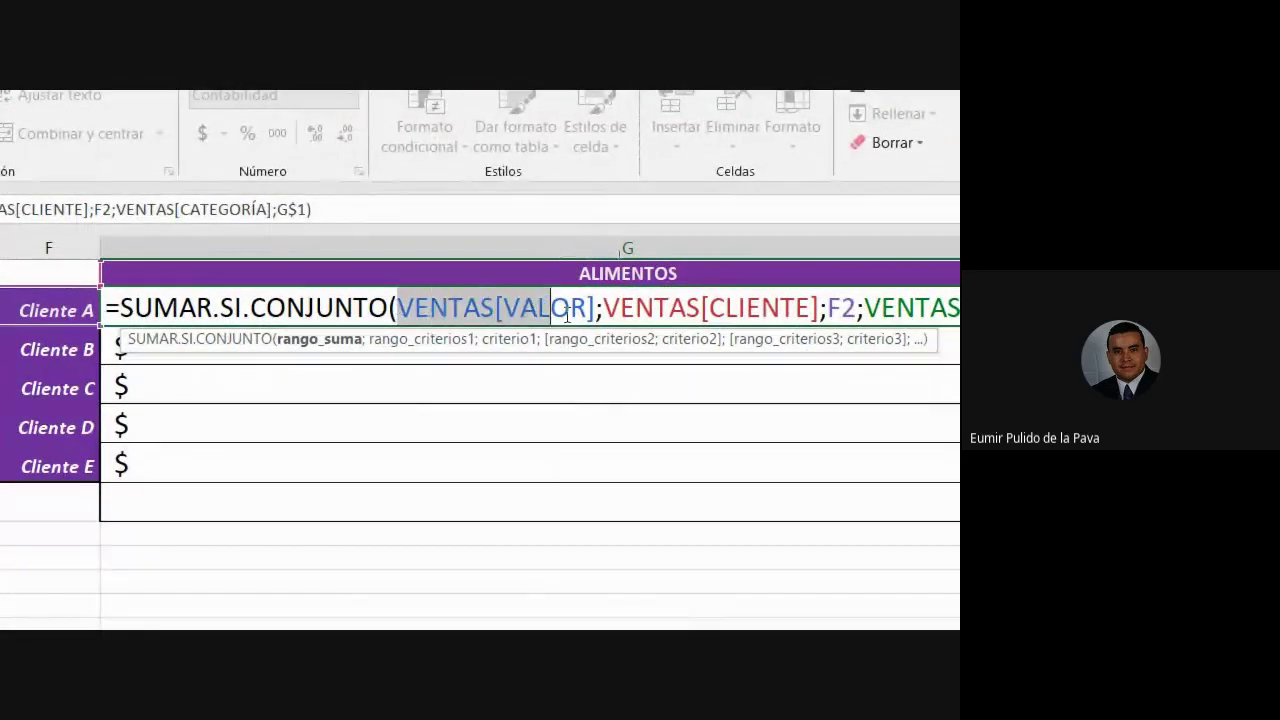
pyautogui.press('Escape')
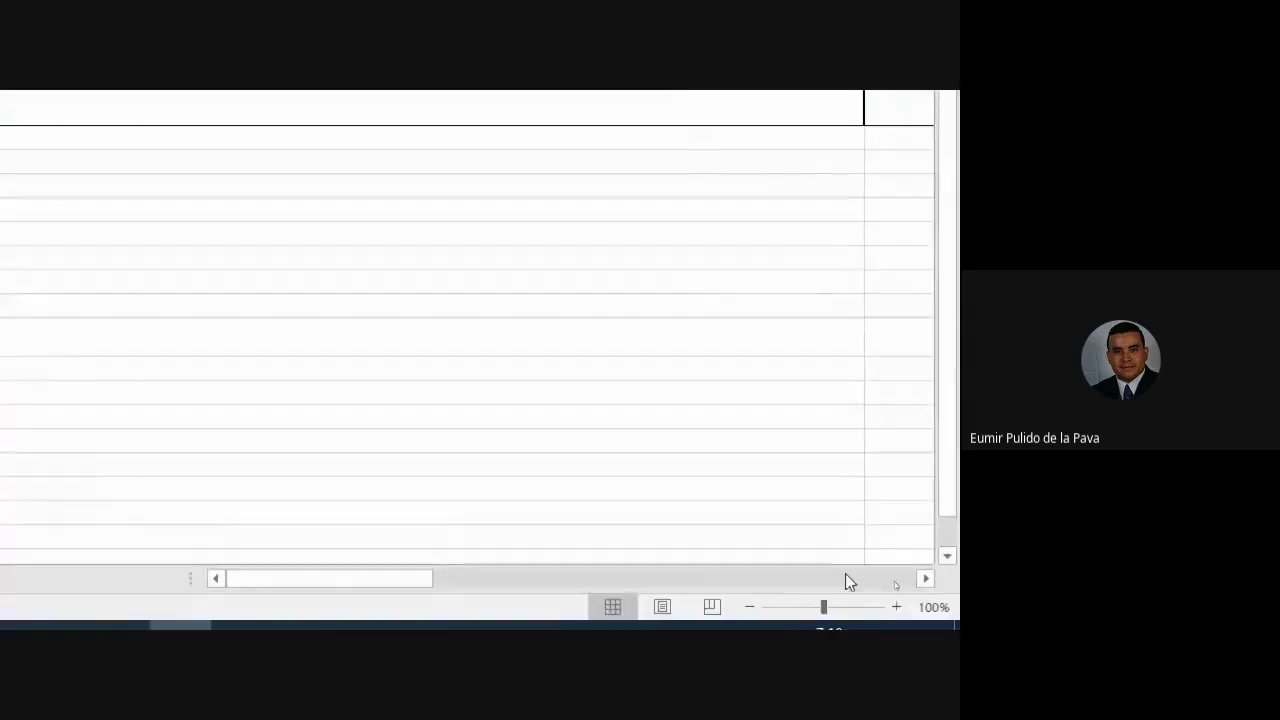
# Step: Open the ELECTRODOMÉSTICOS formula in H2 and compare its VENTAS[FACTURA] sum range with the VENTAS table columns
pyautogui.click(924, 579)
pyautogui.click(924, 579)
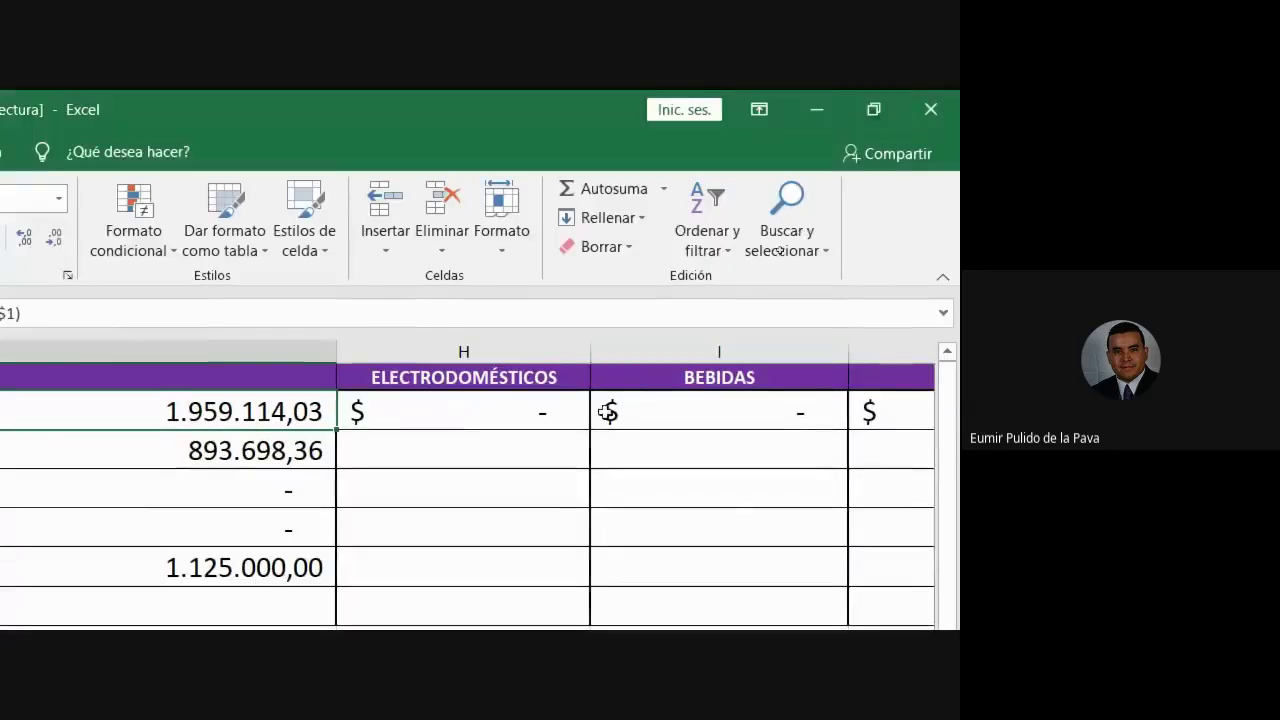
pyautogui.doubleClick(520, 411)
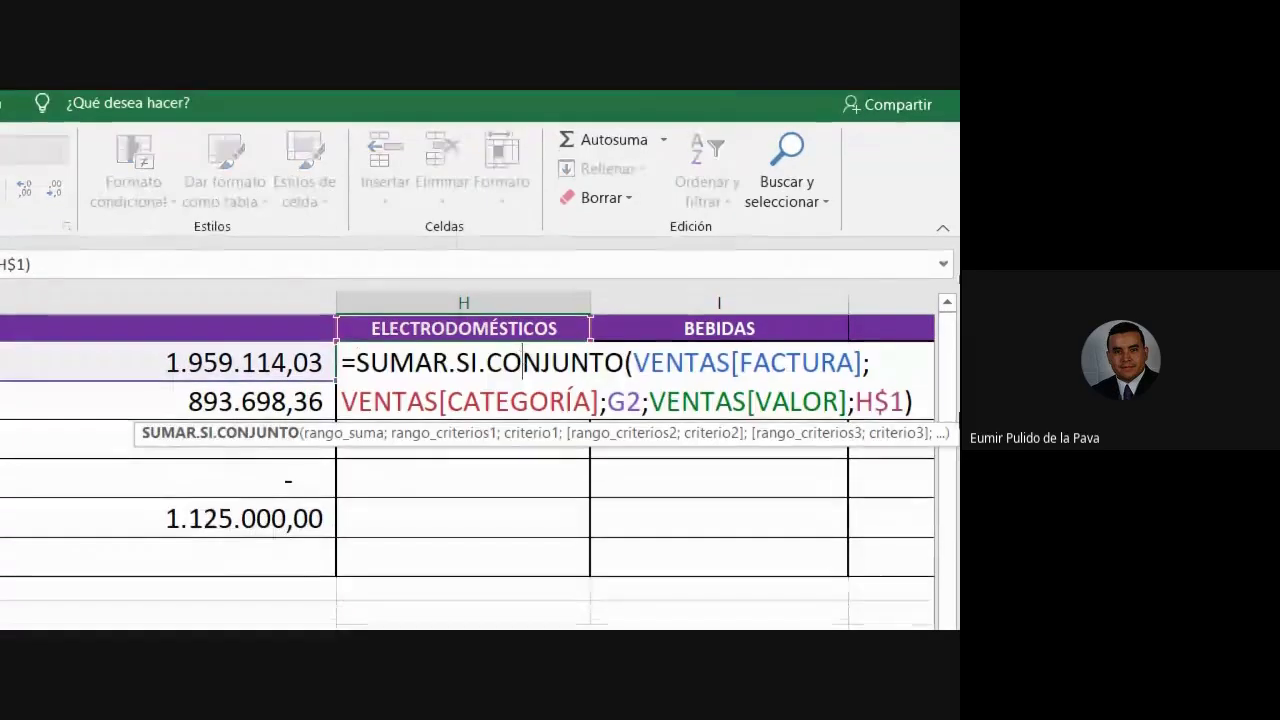
pyautogui.moveTo(633, 362); pyautogui.dragTo(864, 360)
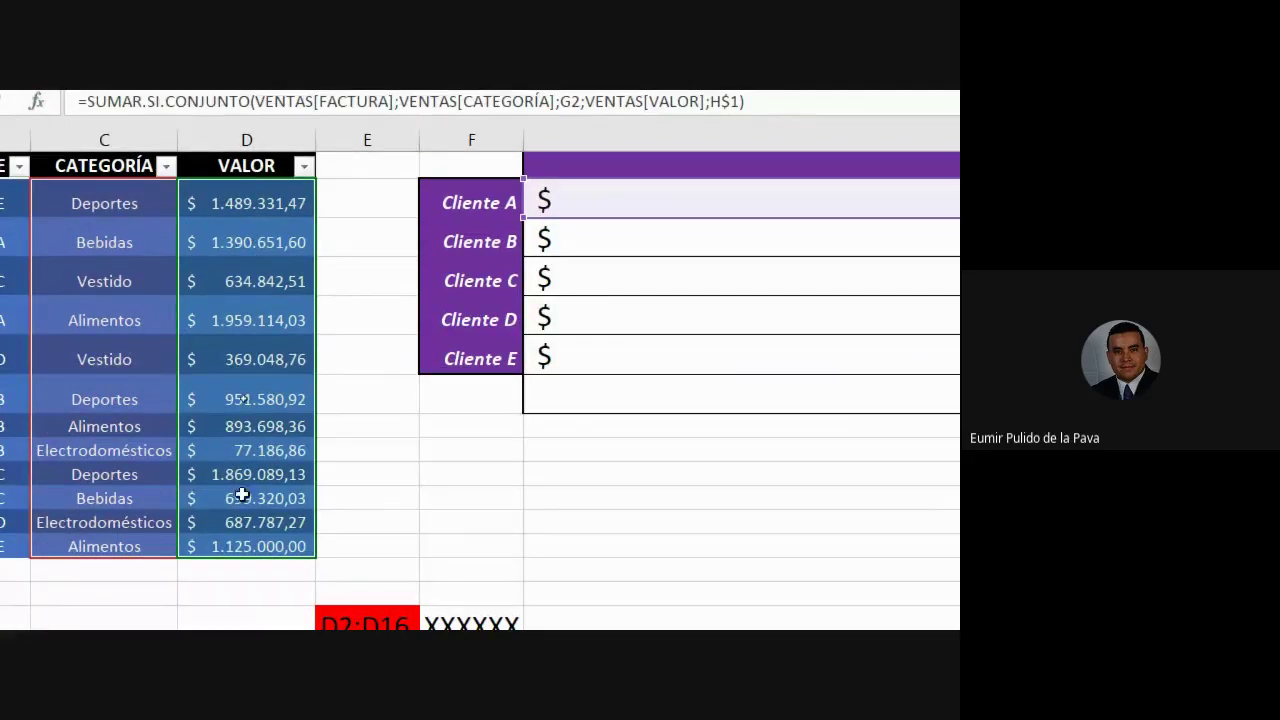
pyautogui.moveTo(418, 541); pyautogui.dragTo(523, 543)
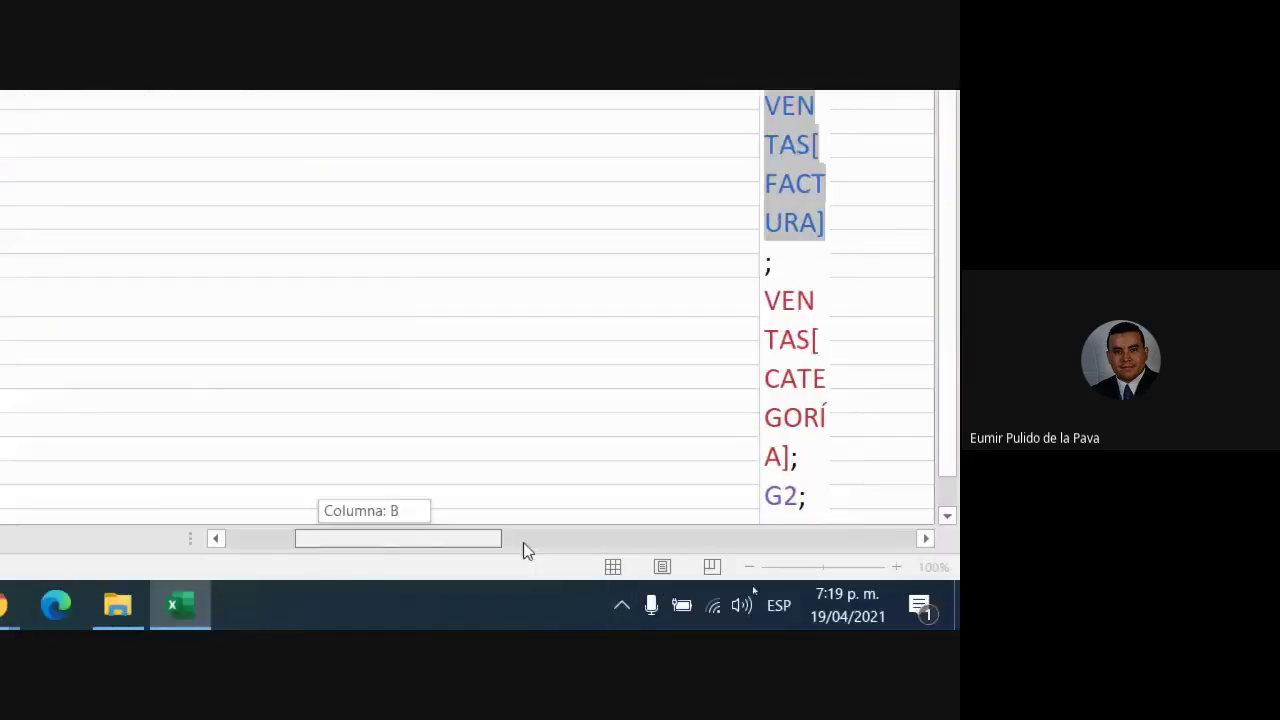
pyautogui.moveTo(889, 555); pyautogui.dragTo(895, 555)
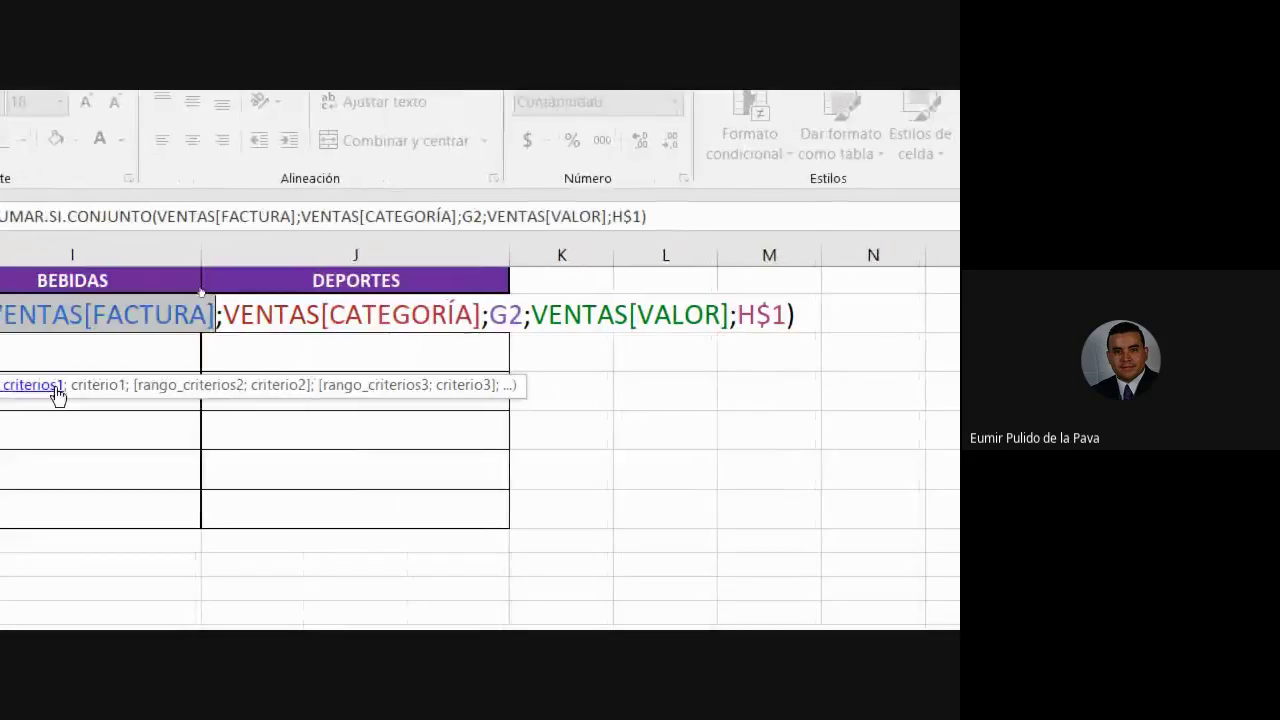
# Step: Examine the VENTAS[CATEGORÍA] first criteria range and the VENTAS[VALOR] second criteria range in the H2 formula
pyautogui.moveTo(447, 300); pyautogui.dragTo(704, 312)
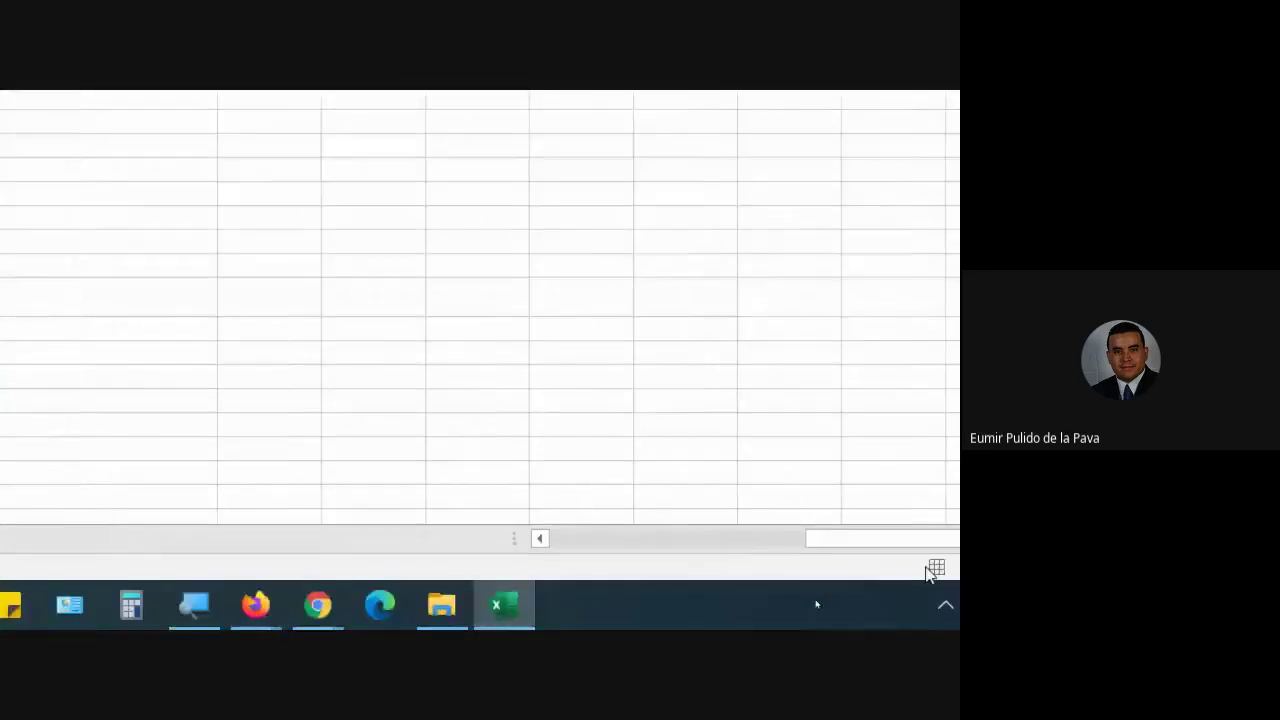
pyautogui.moveTo(596, 541); pyautogui.dragTo(277, 543)
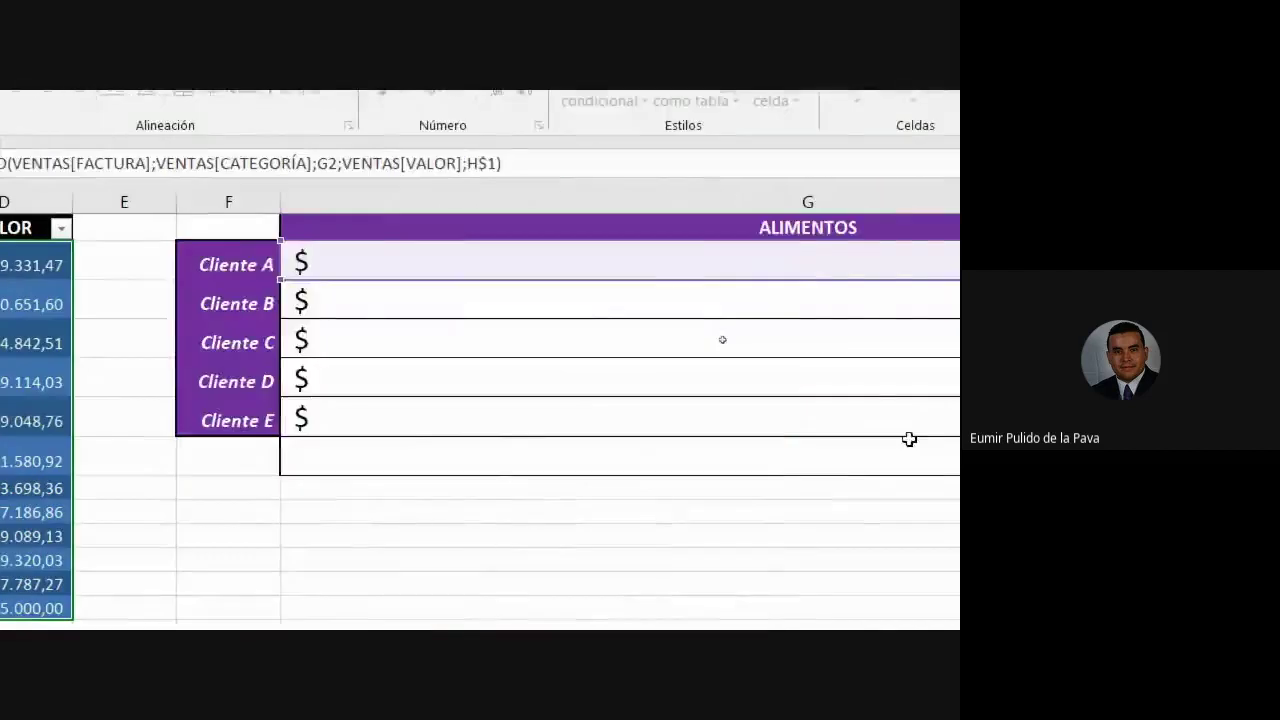
pyautogui.moveTo(397, 562); pyautogui.dragTo(886, 563)
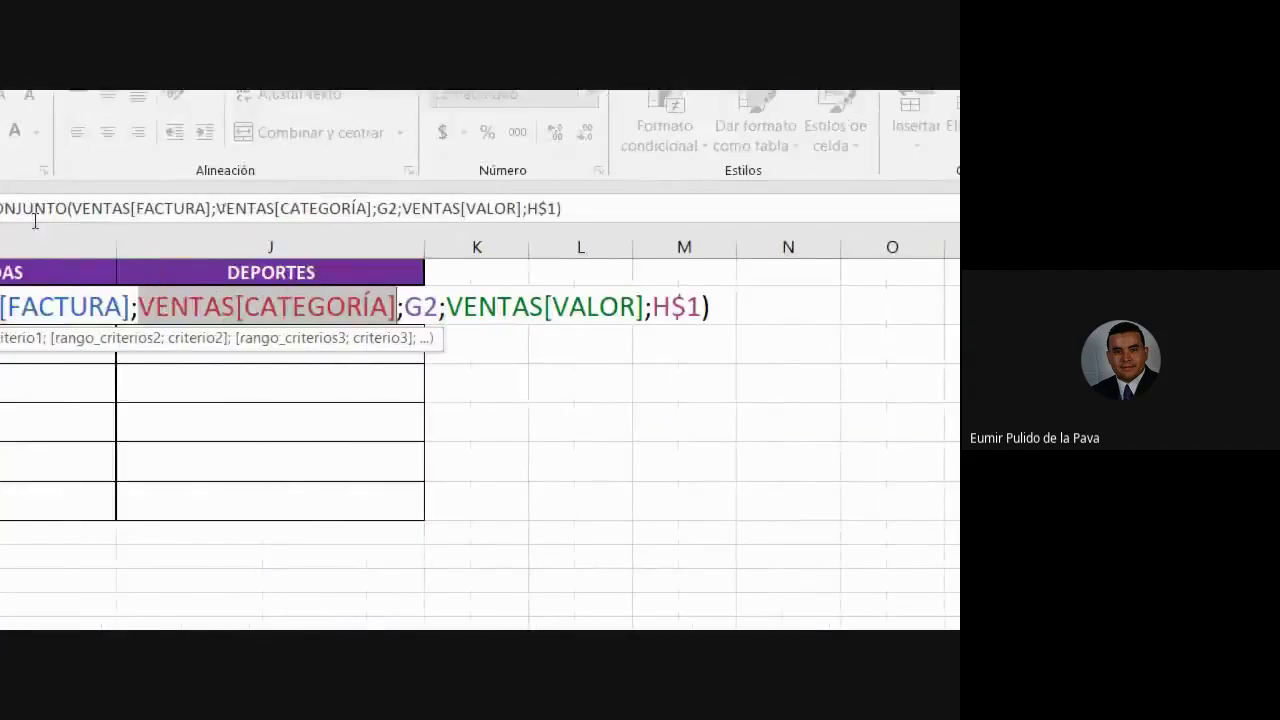
pyautogui.click(628, 308)
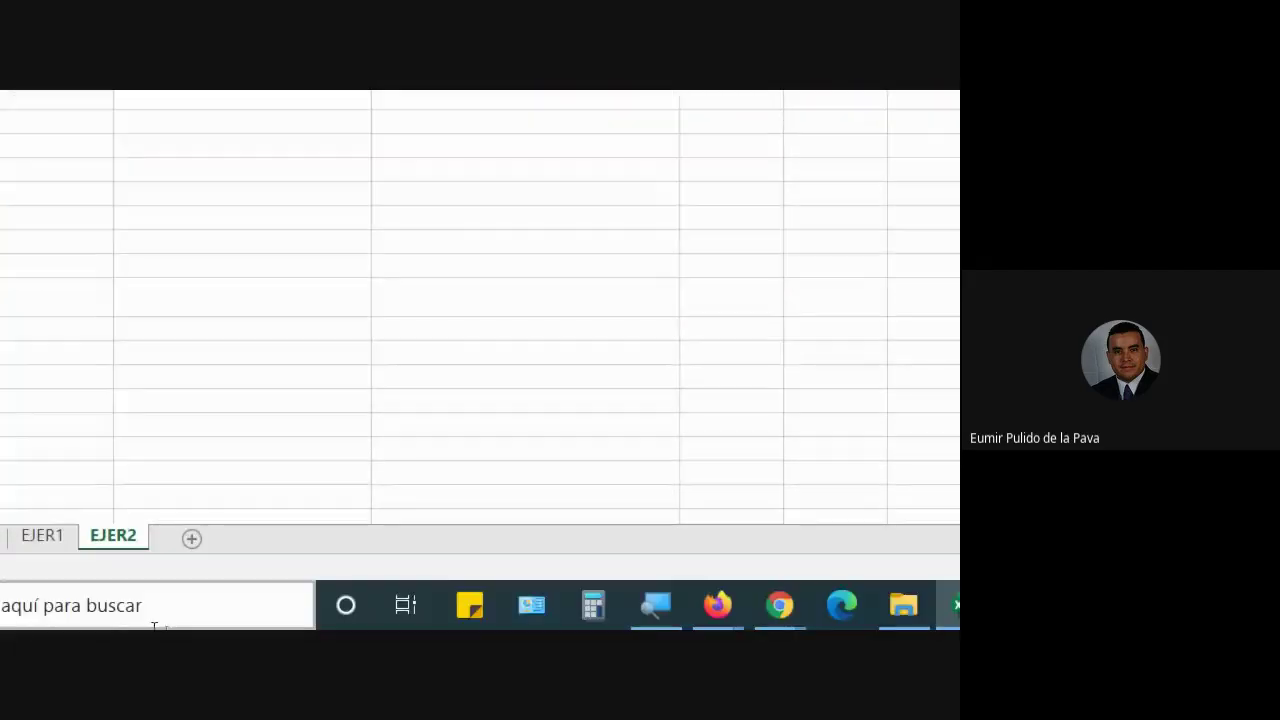
# Step: Reduce the screen magnification to 100% and cancel editing of the H2 formula
pyautogui.click(648, 606)
pyautogui.click(574, 516)
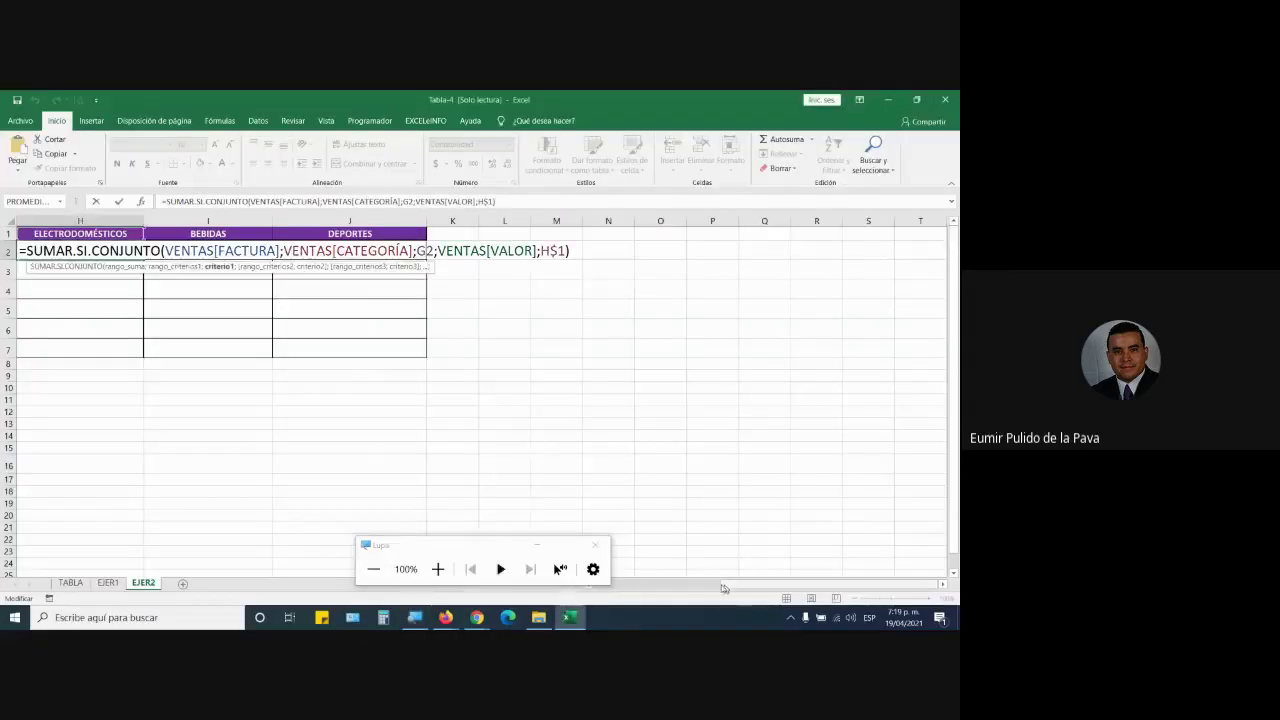
pyautogui.moveTo(762, 585); pyautogui.dragTo(735, 585)
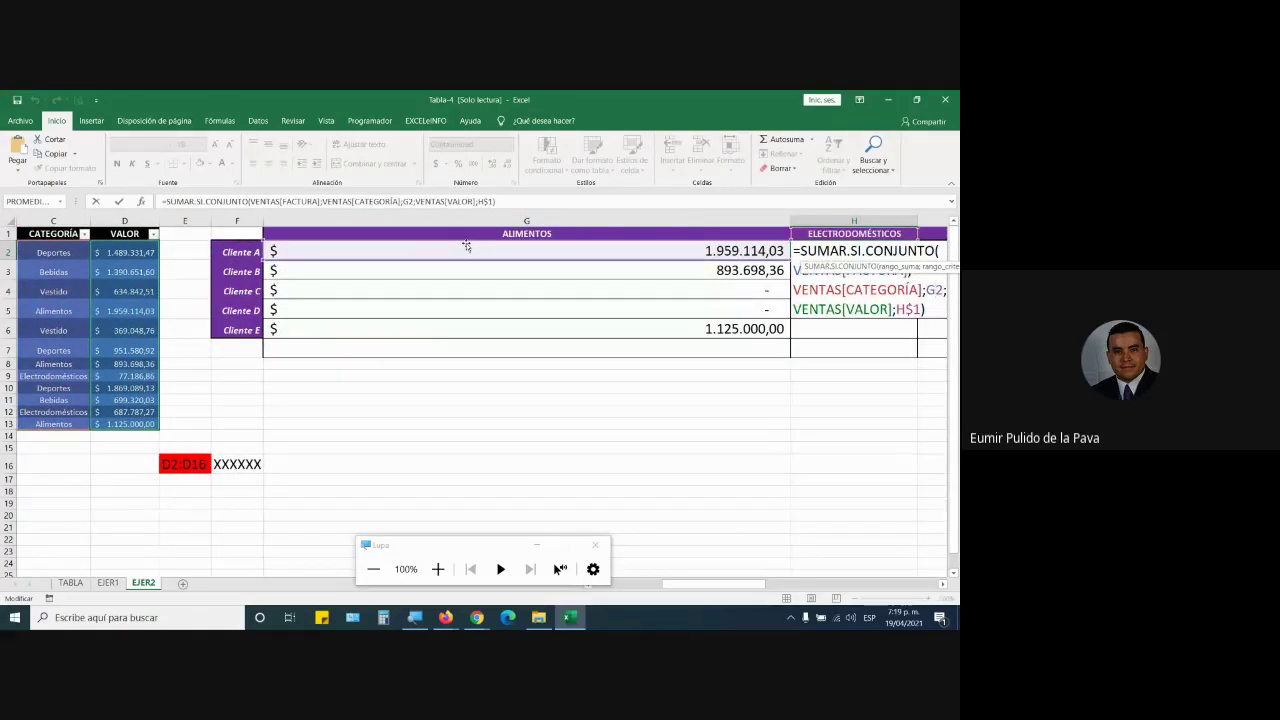
pyautogui.press('Escape')
# Step: Review the VENTAS[CLIENTE] first criteria range in the G2 formula and keep the formula as it is
pyautogui.doubleClick(463, 250)
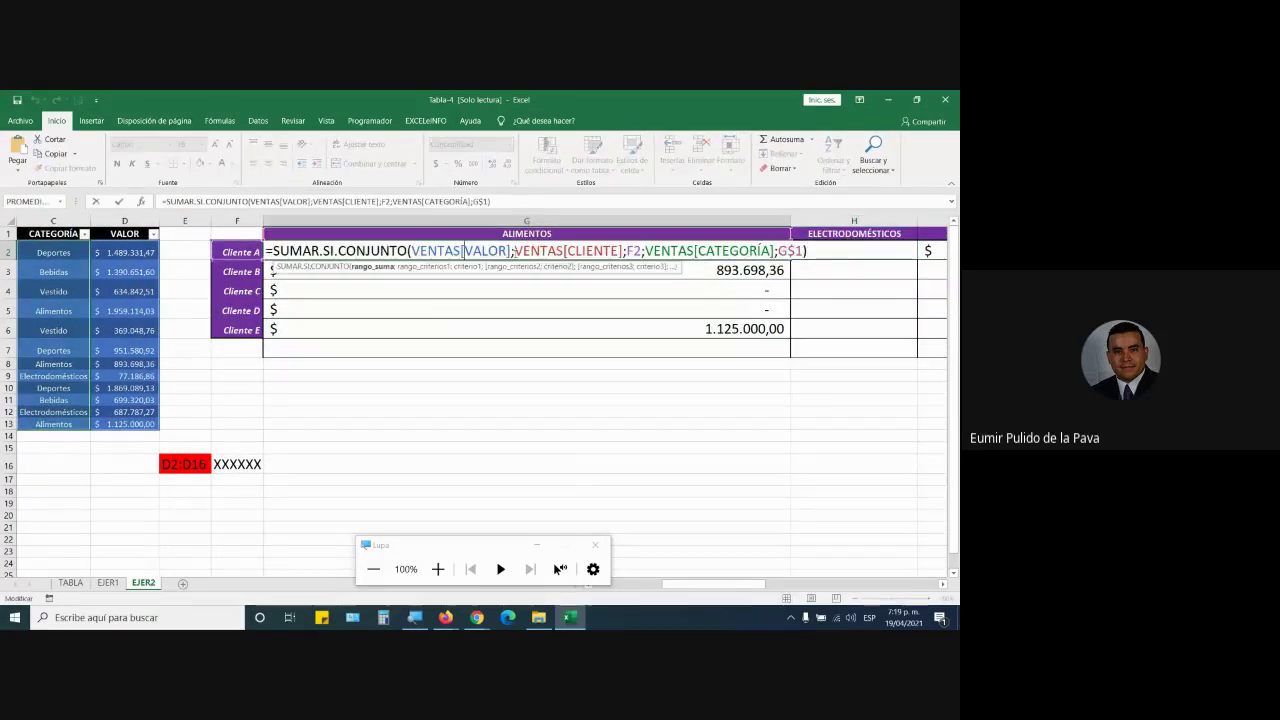
pyautogui.moveTo(514, 250); pyautogui.dragTo(624, 252)
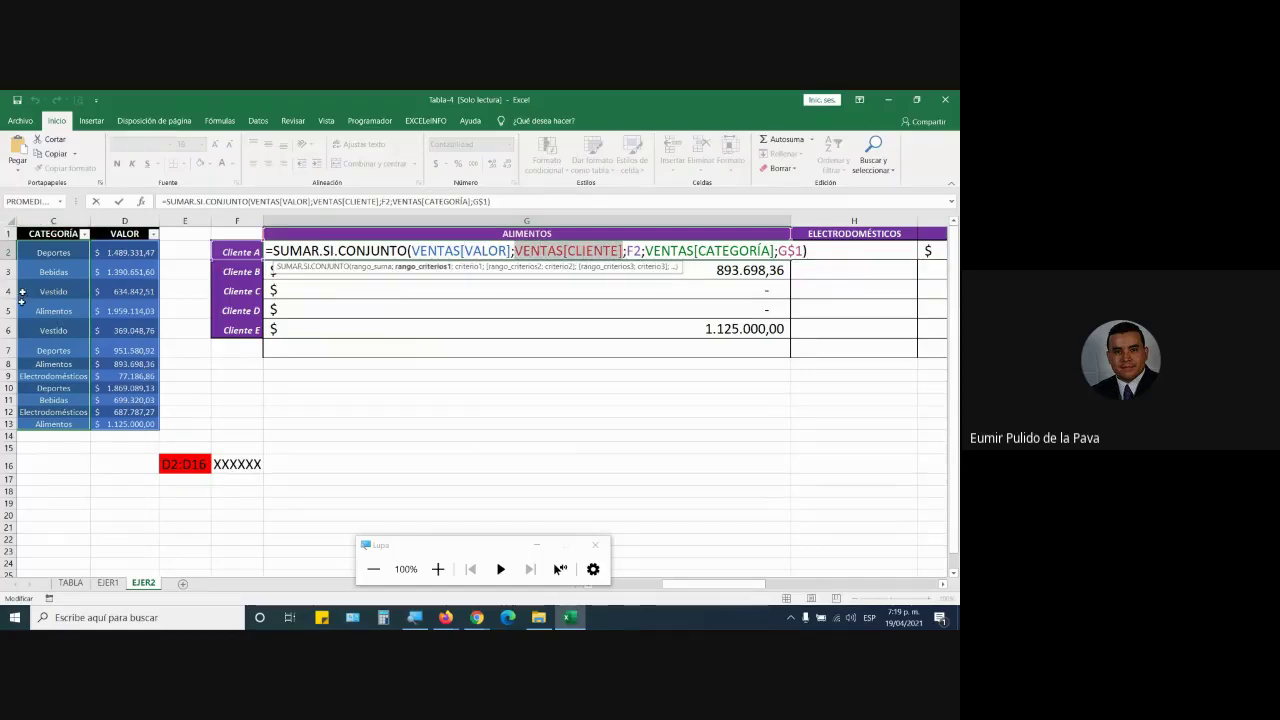
pyautogui.hotkey('ctrl', 'Return')
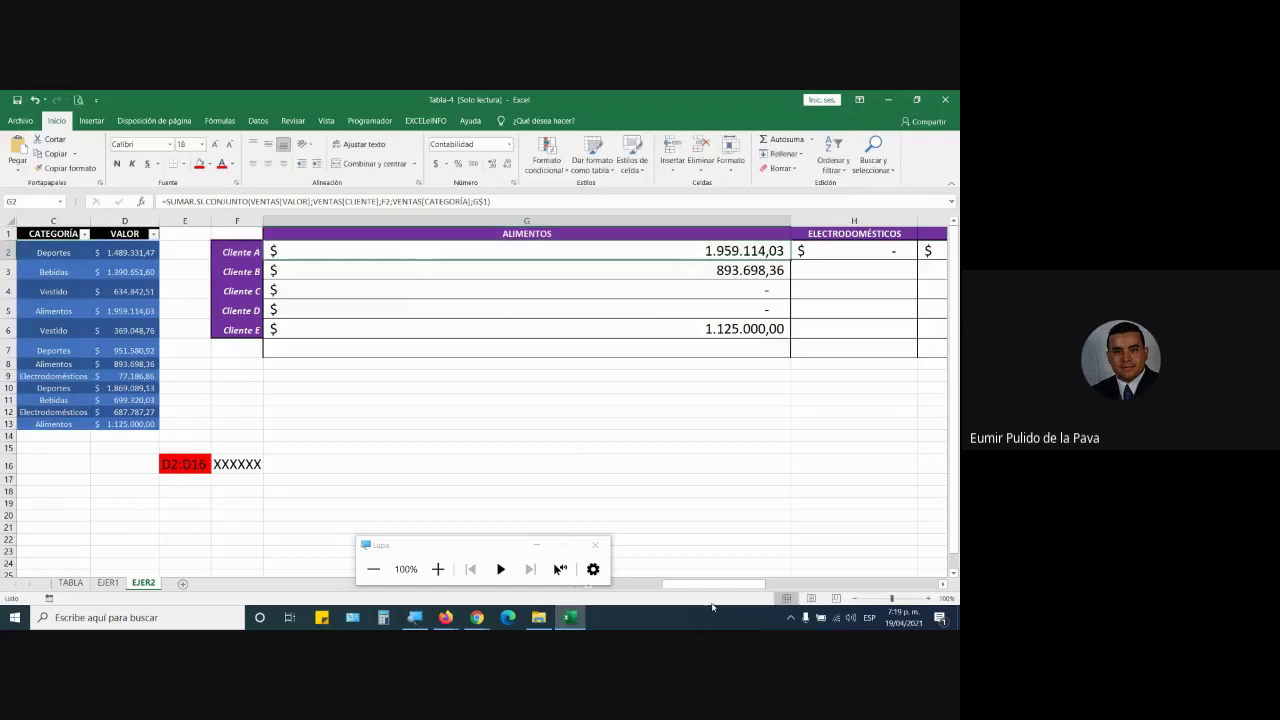
# Step: Highlight the CLIENTE, CATEGORÍA and VALOR columns one after another to follow how the table references shift
pyautogui.moveTo(720, 588); pyautogui.dragTo(655, 588)
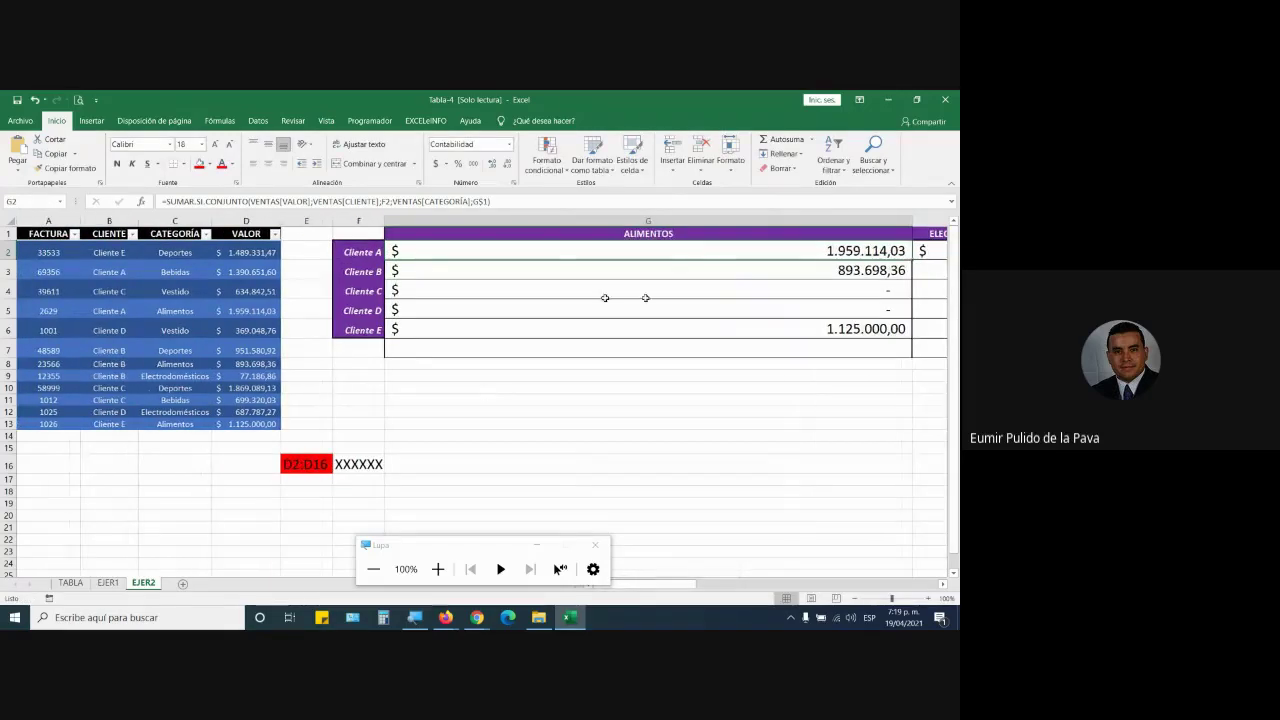
pyautogui.click(108, 221)
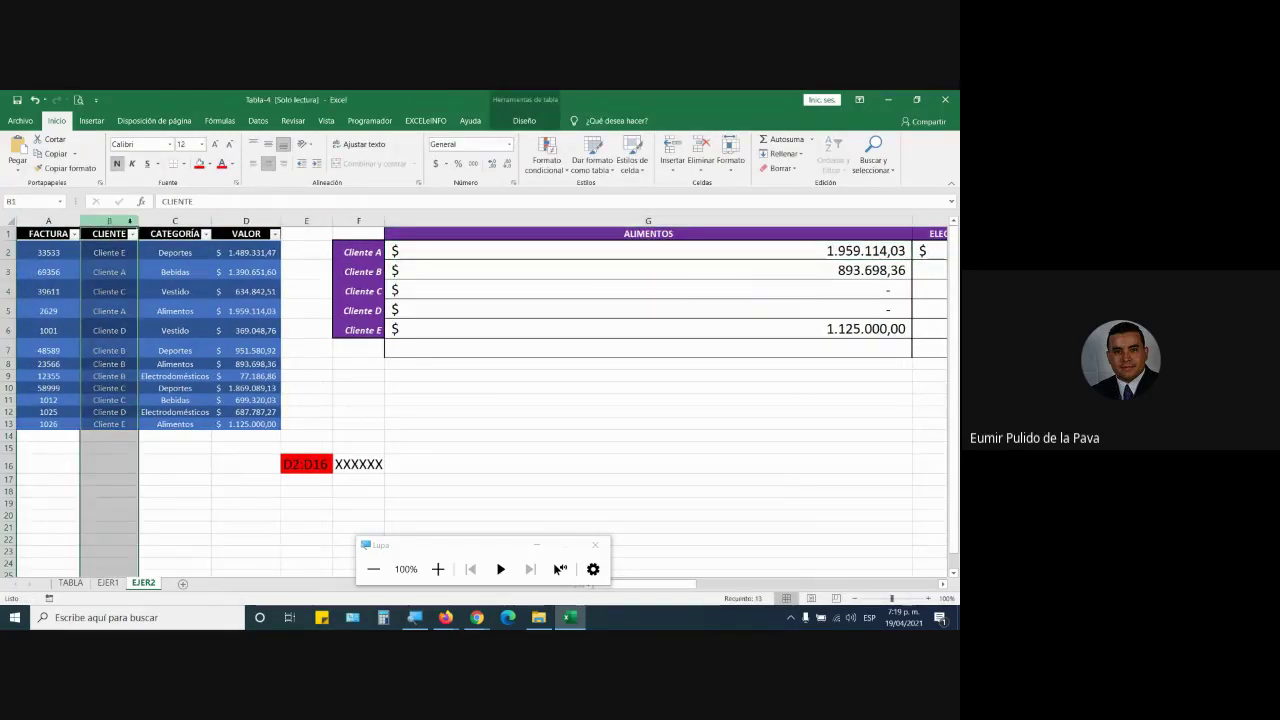
pyautogui.click(160, 221)
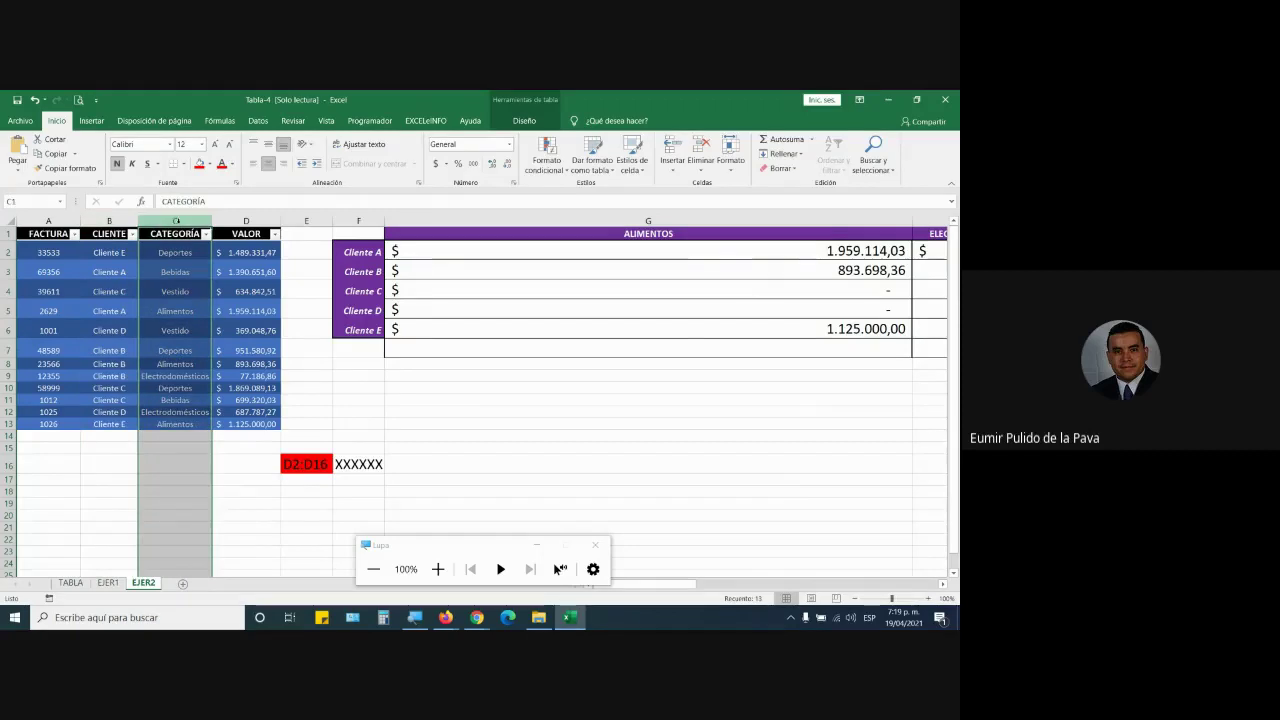
pyautogui.click(246, 221)
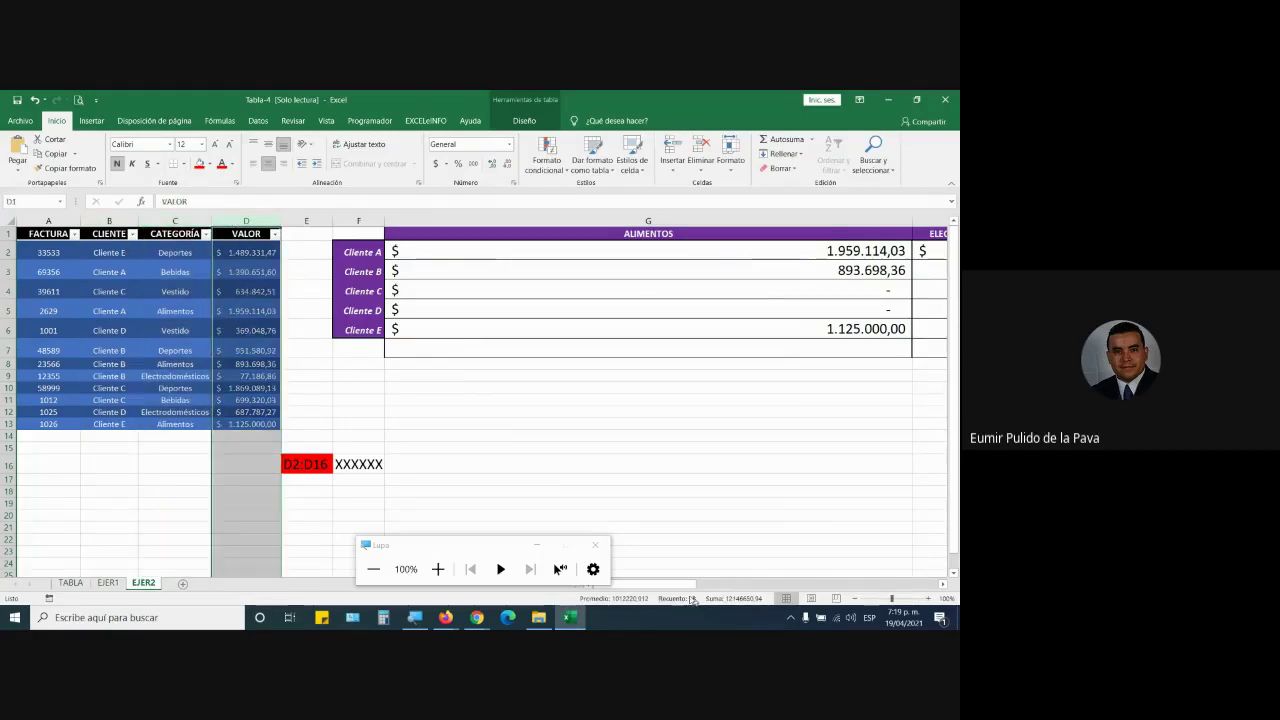
# Step: Review the shifted VENTAS references across the whole H2 formula and cancel editing without changes
pyautogui.moveTo(660, 584); pyautogui.dragTo(849, 493)
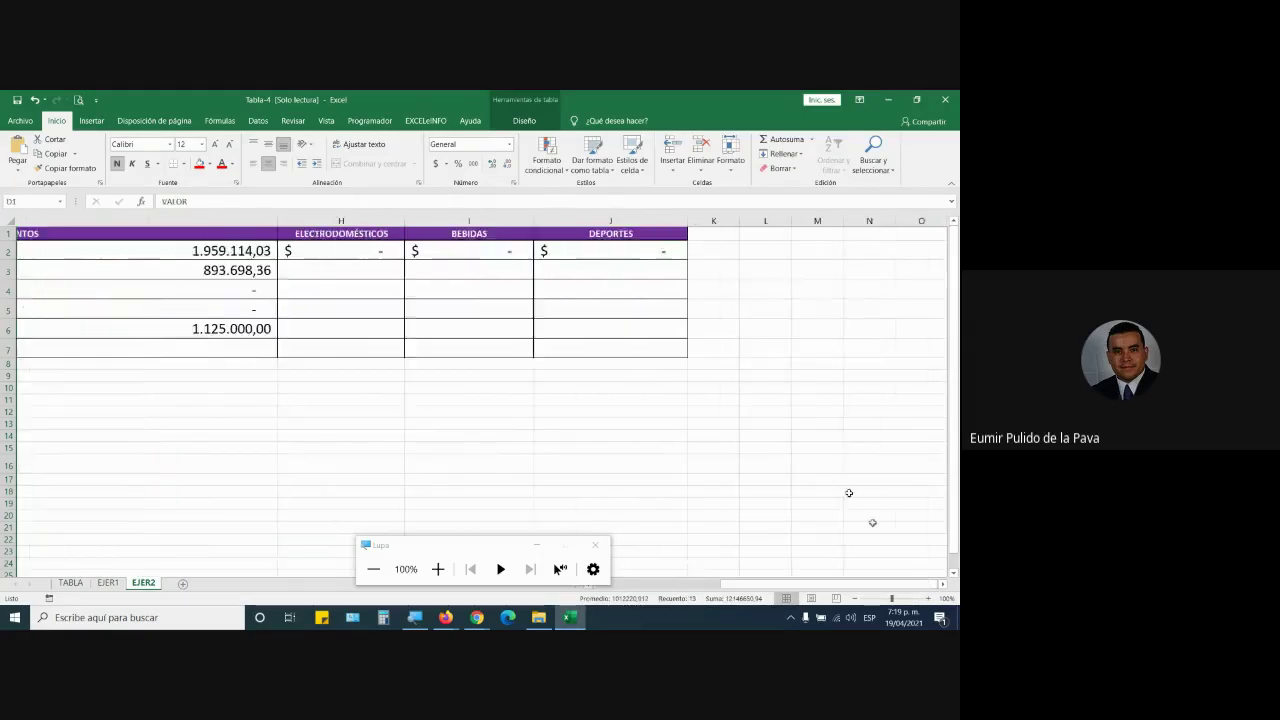
pyautogui.moveTo(106, 248); pyautogui.dragTo(400, 251)
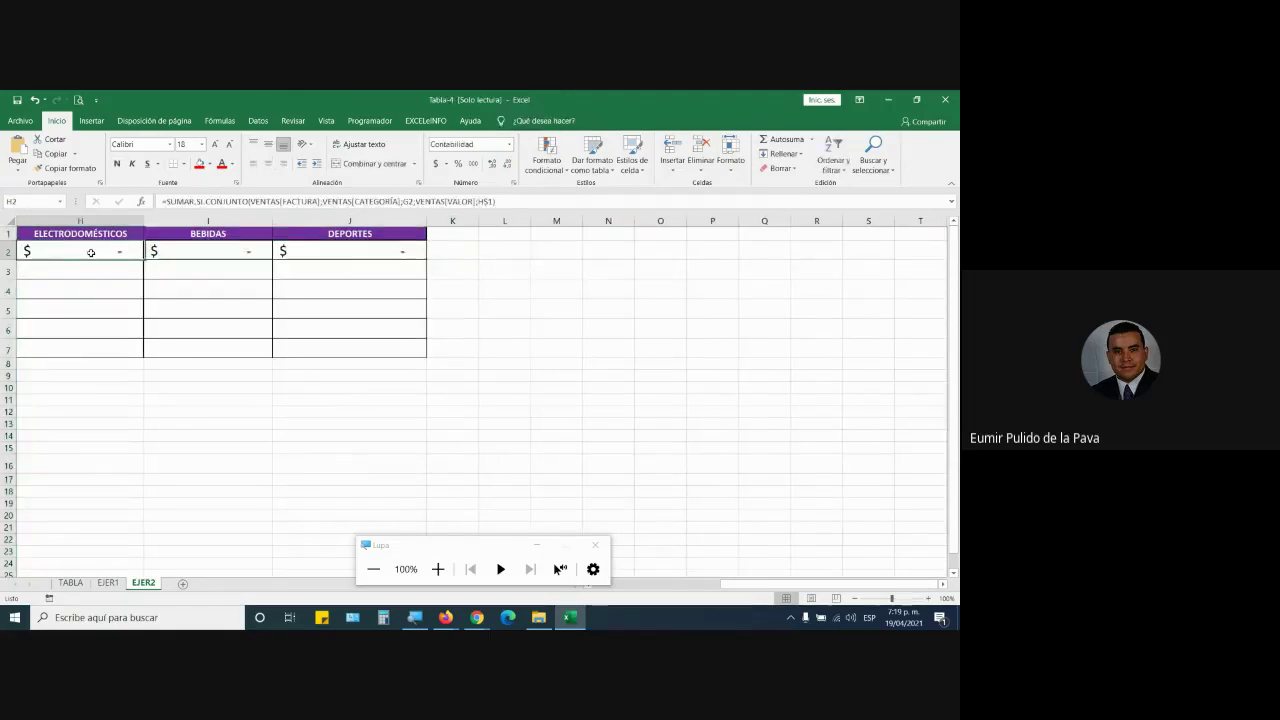
pyautogui.doubleClick(91, 249)
pyautogui.moveTo(171, 251); pyautogui.dragTo(527, 251)
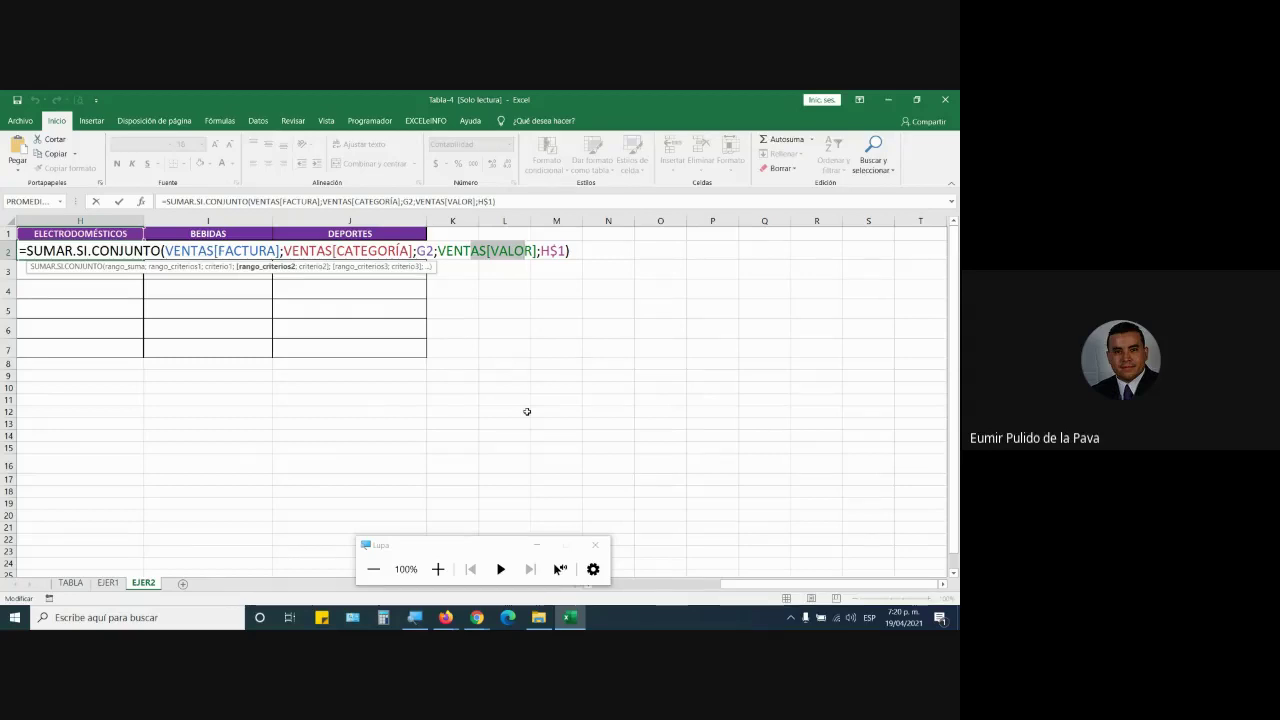
pyautogui.press('Escape')
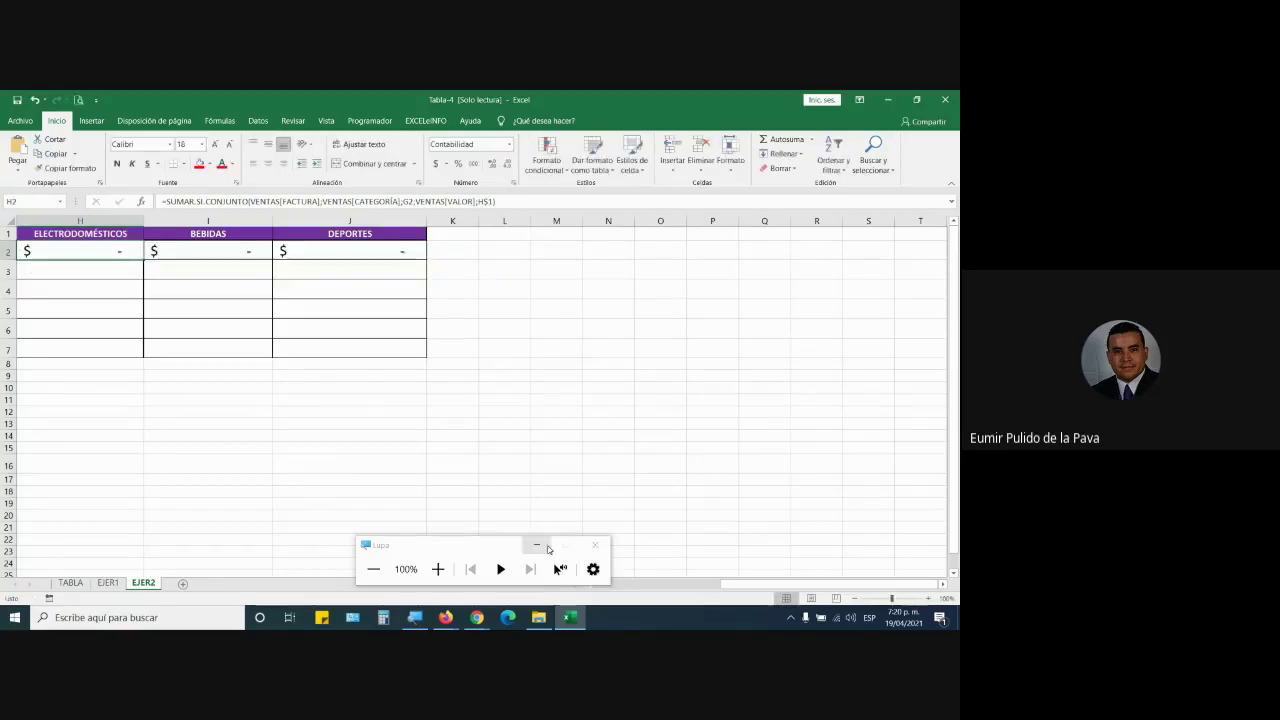
# Step: Open the G2 formula under ALIMENTOS for editing and insert an extra opening bracket before [VALOR] in the sum range
pyautogui.moveTo(756, 576); pyautogui.dragTo(718, 577)
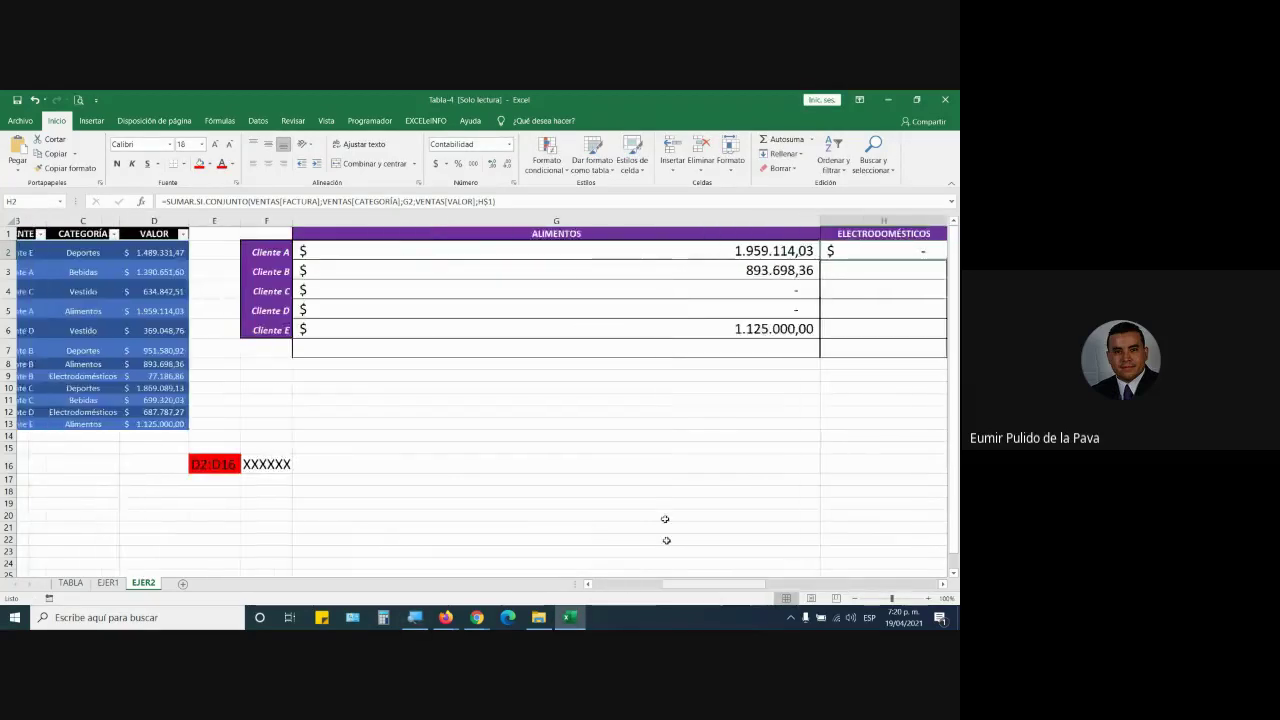
pyautogui.doubleClick(558, 251)
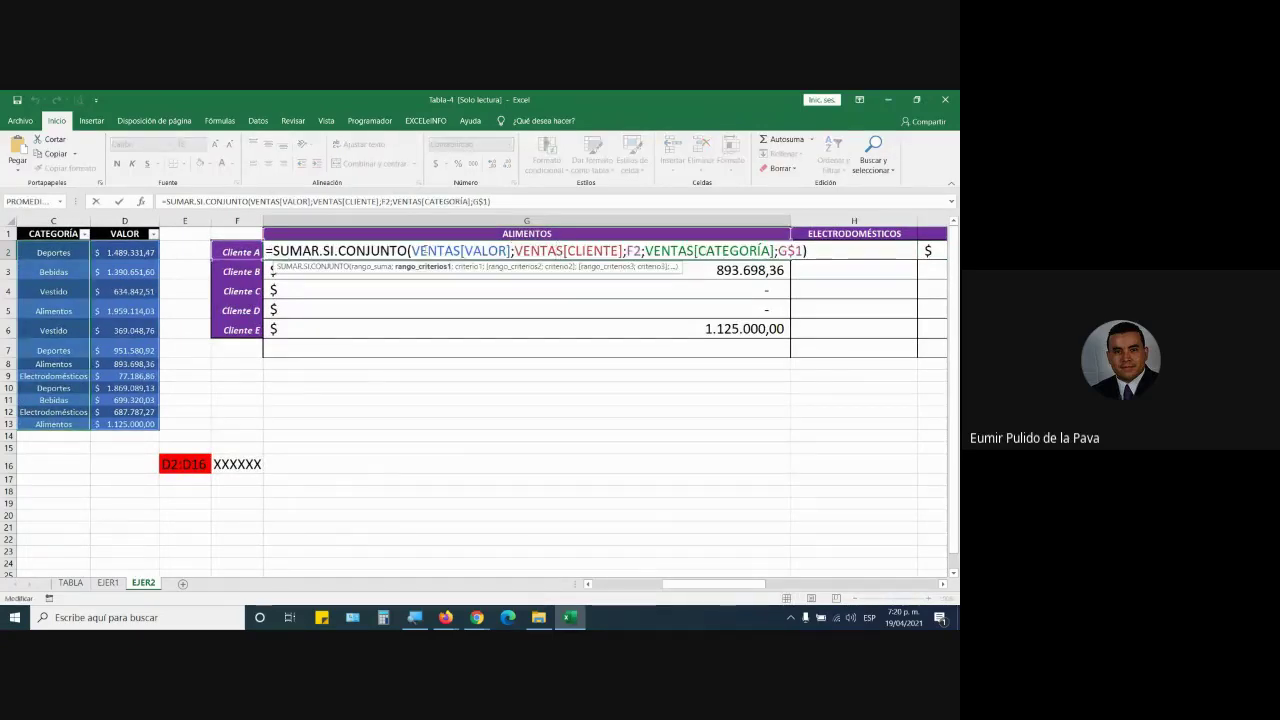
pyautogui.moveTo(414, 251); pyautogui.dragTo(772, 251)
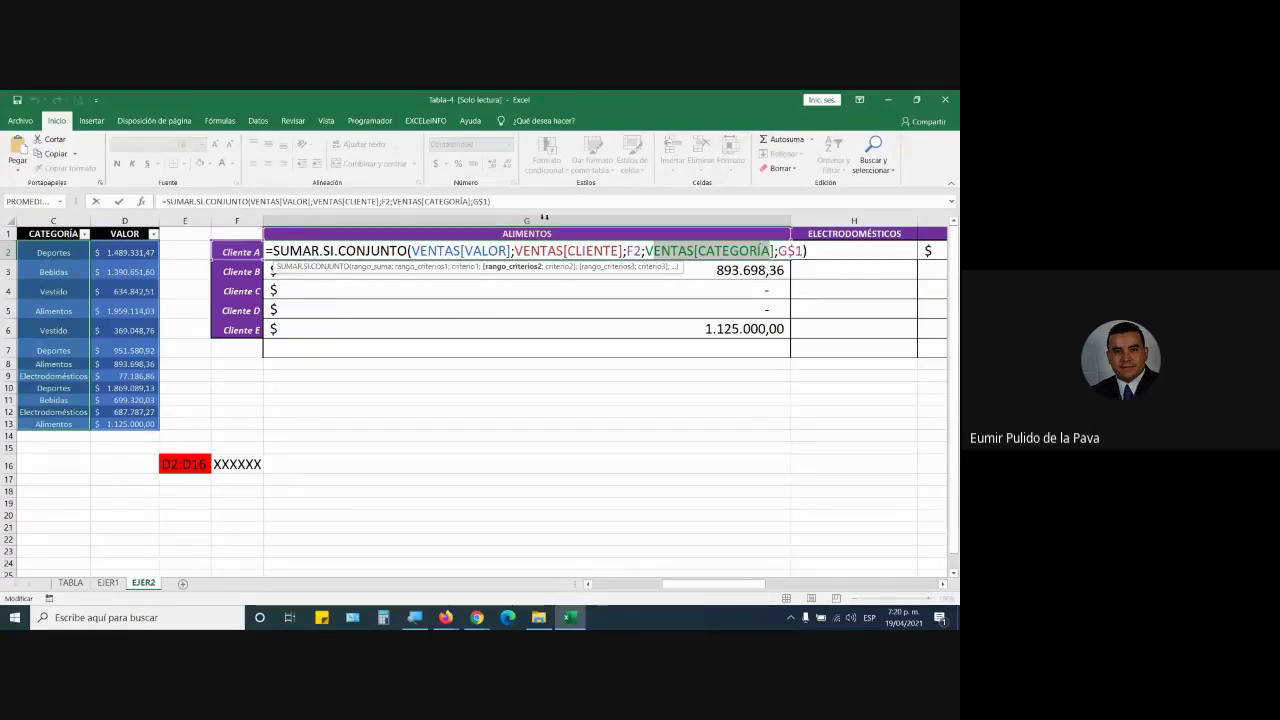
pyautogui.click(461, 251)
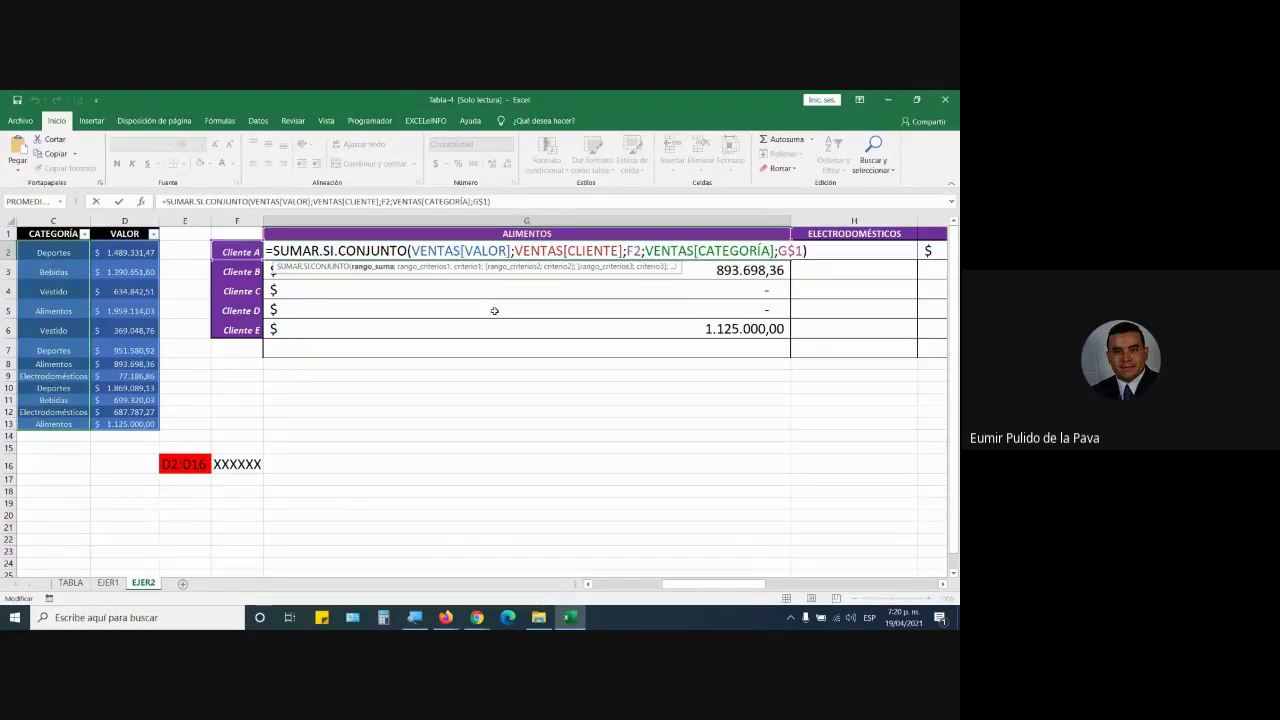
pyautogui.press('super+plus')
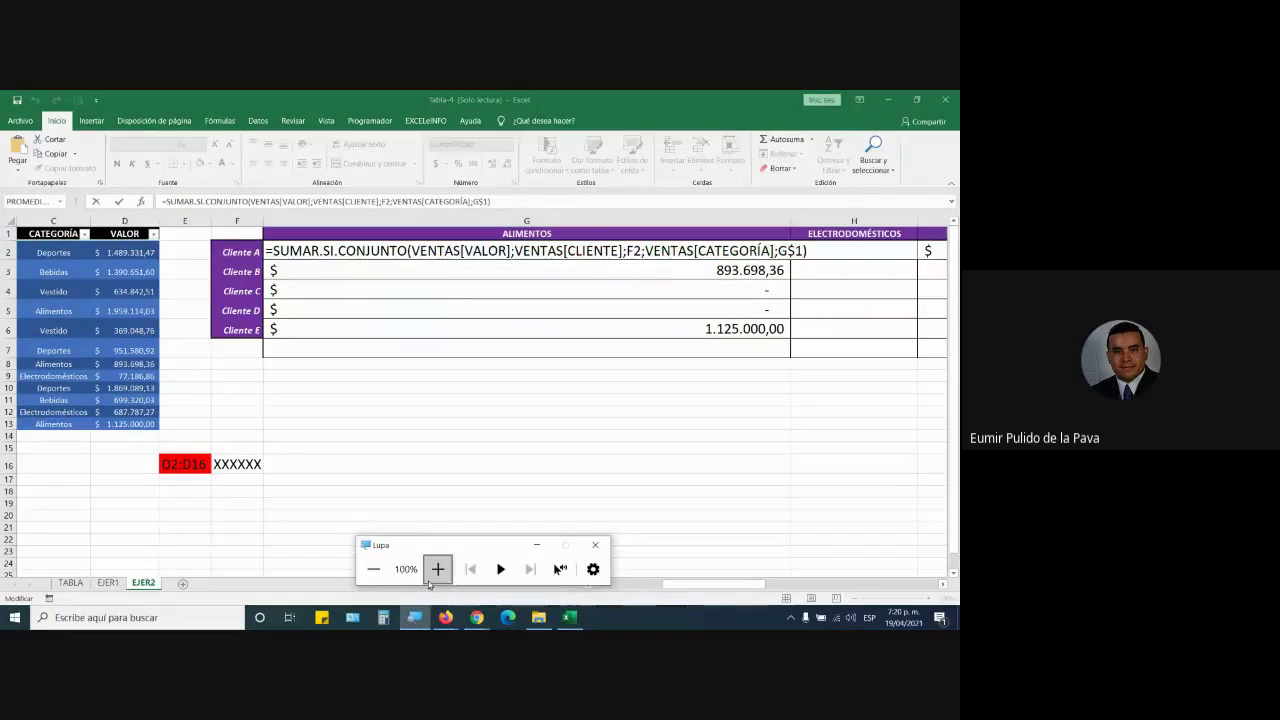
pyautogui.click(437, 569)
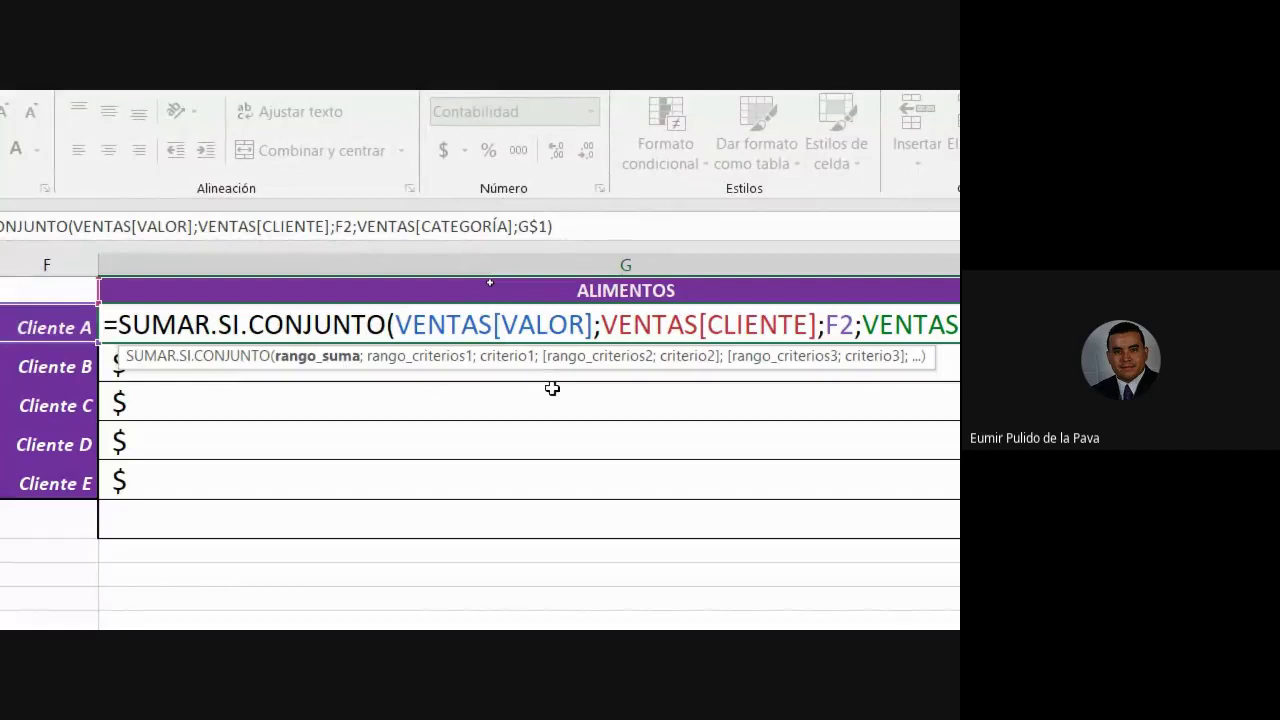
pyautogui.write('[')
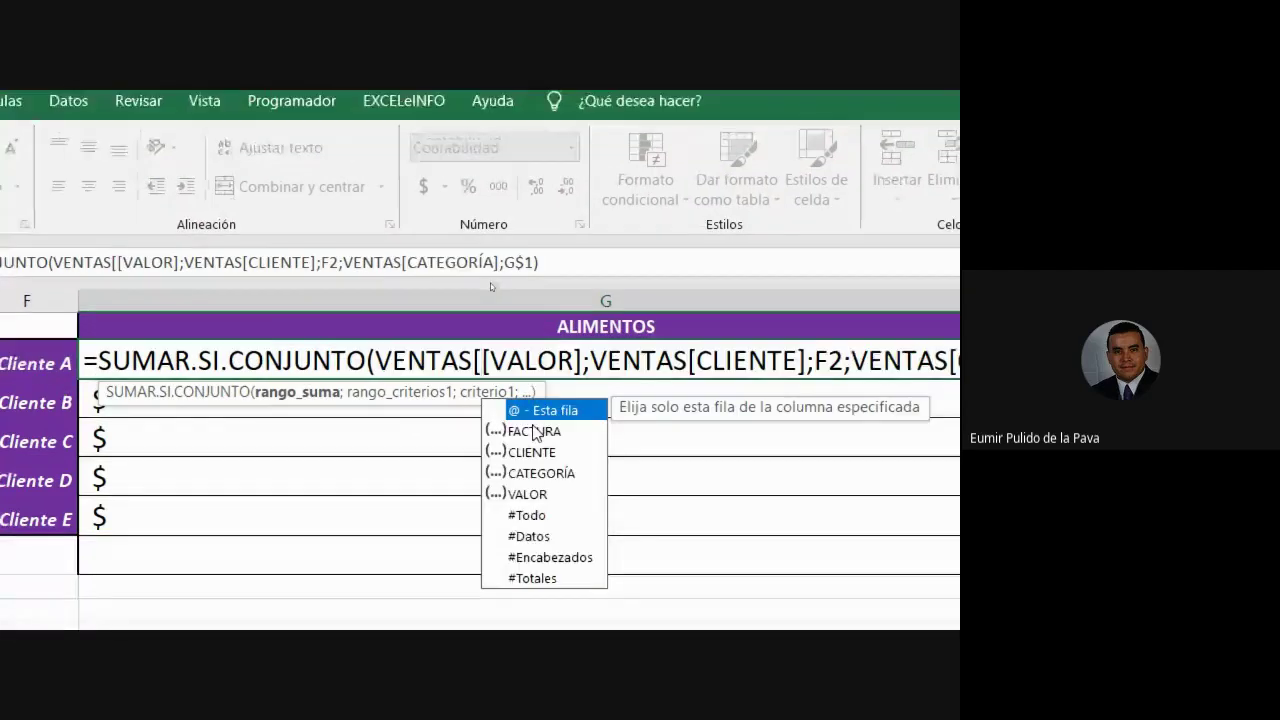
# Step: Add a colon and another opening bracket after [VALOR] in the sum range of the G2 formula
pyautogui.press('Right')
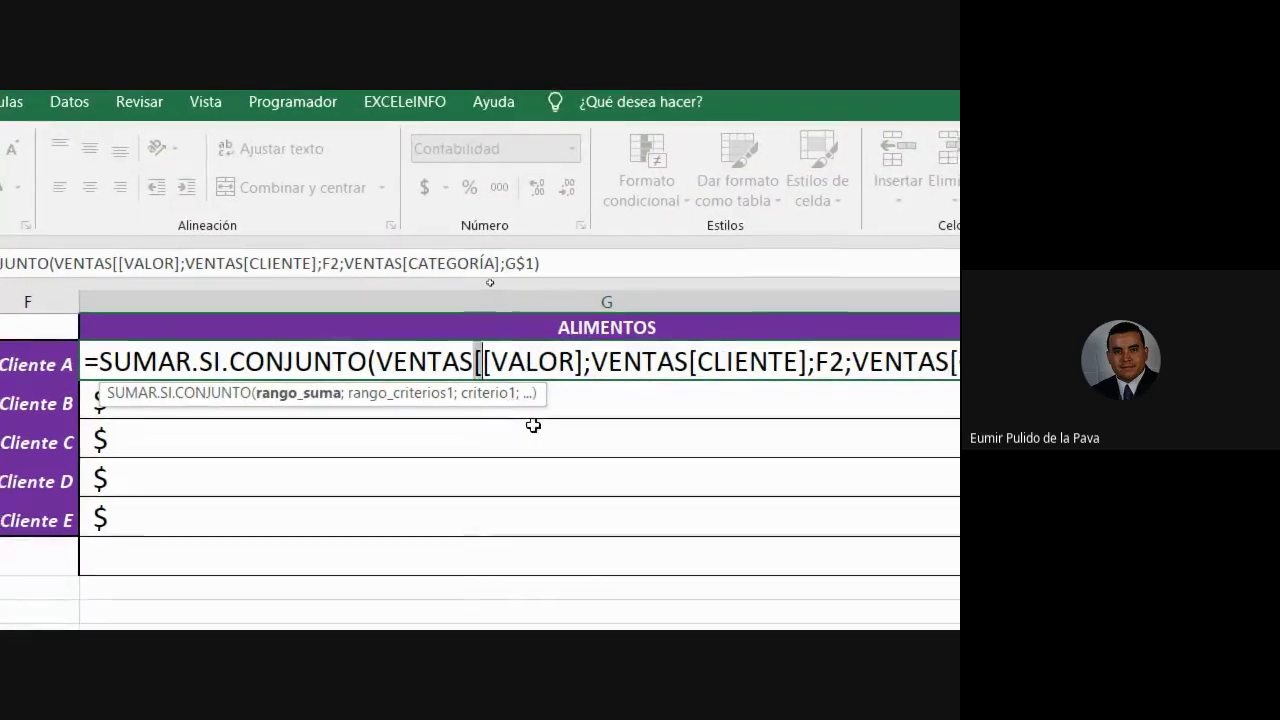
pyautogui.press('Right')
pyautogui.press('Right')
pyautogui.press('Right')
pyautogui.press('Right')
pyautogui.press('Right')
pyautogui.press('Right')
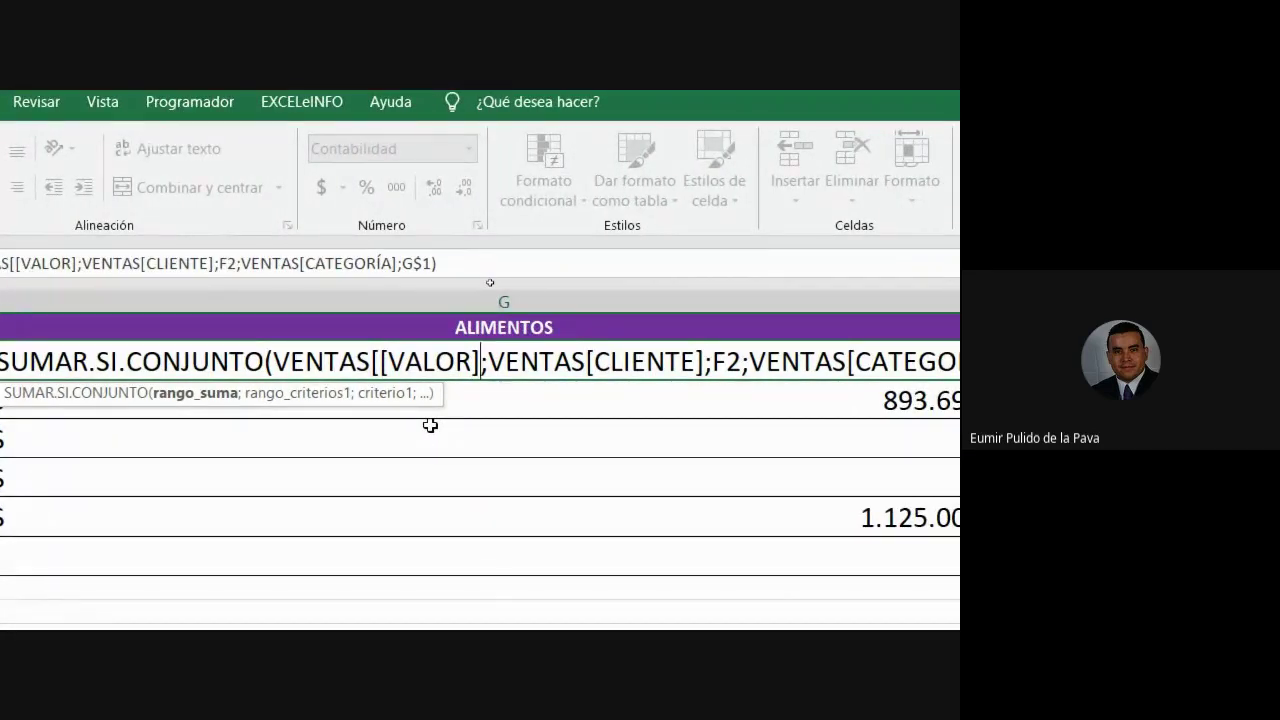
pyautogui.write(':')
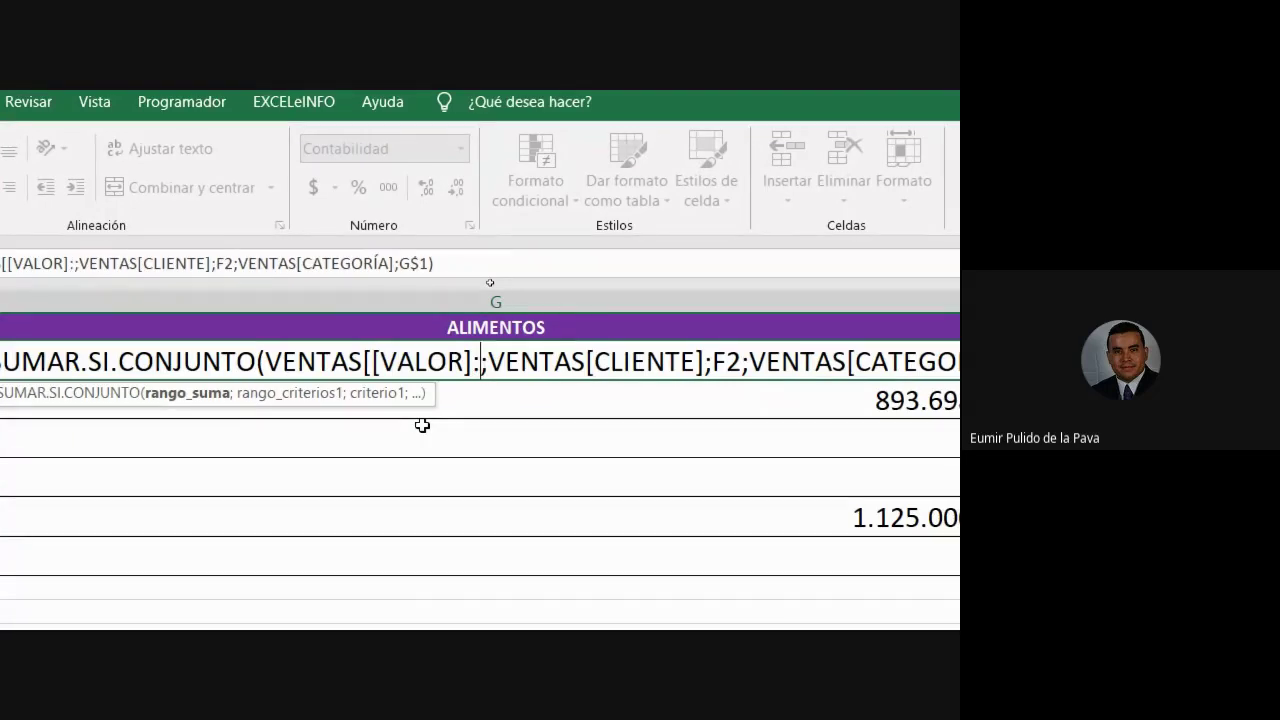
pyautogui.write('[')
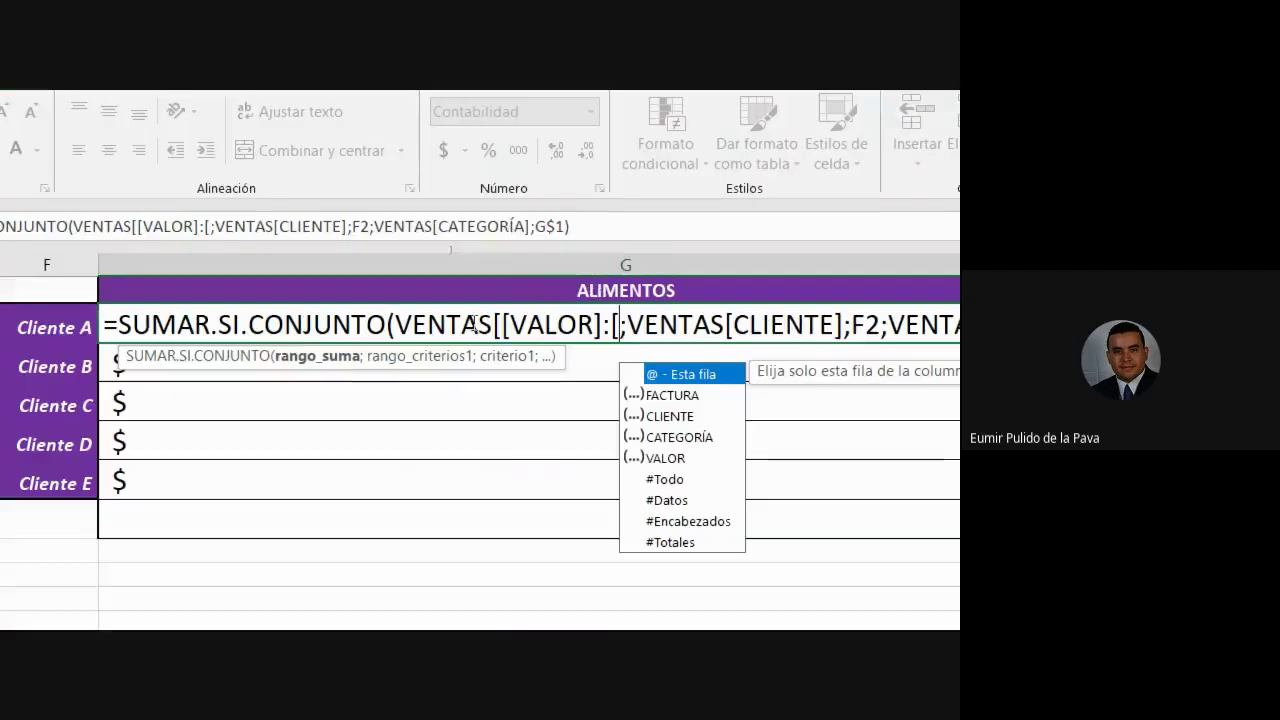
# Step: Insert VALOR as the end column and close both brackets so the sum range reads VENTAS[[VALOR]:[VALOR]]
pyautogui.moveTo(497, 323); pyautogui.dragTo(598, 330)
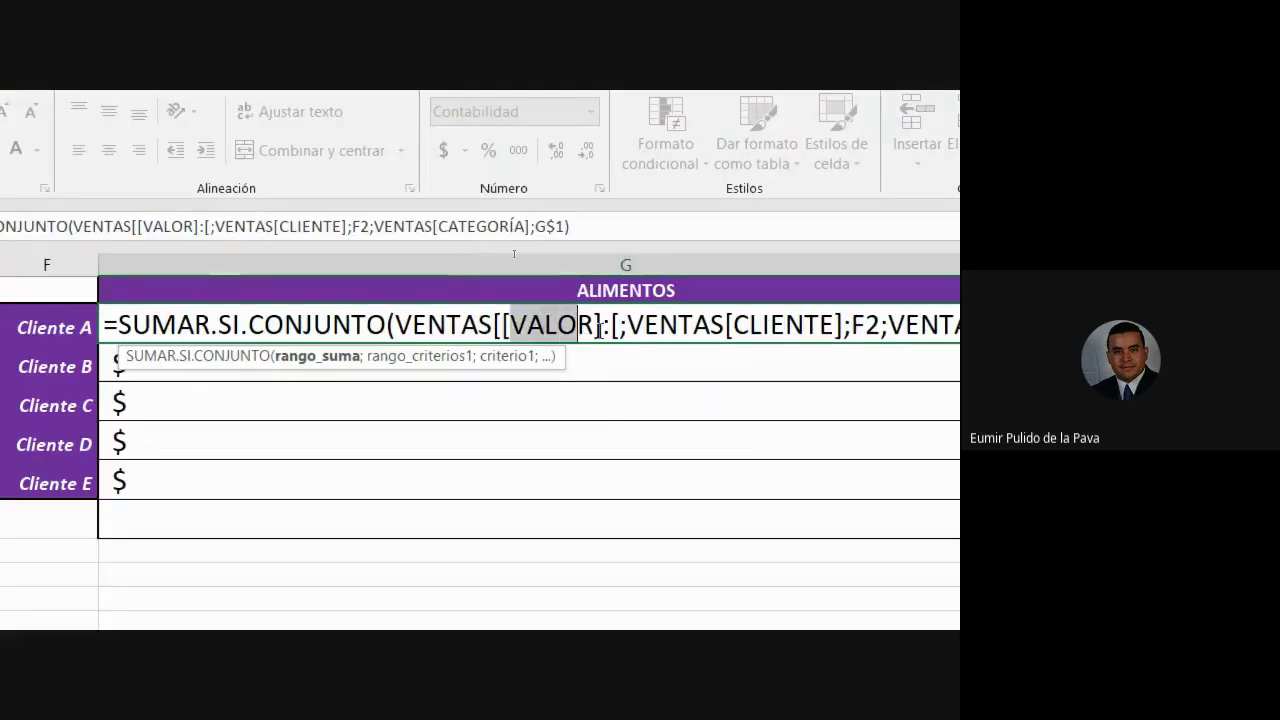
pyautogui.click(621, 333)
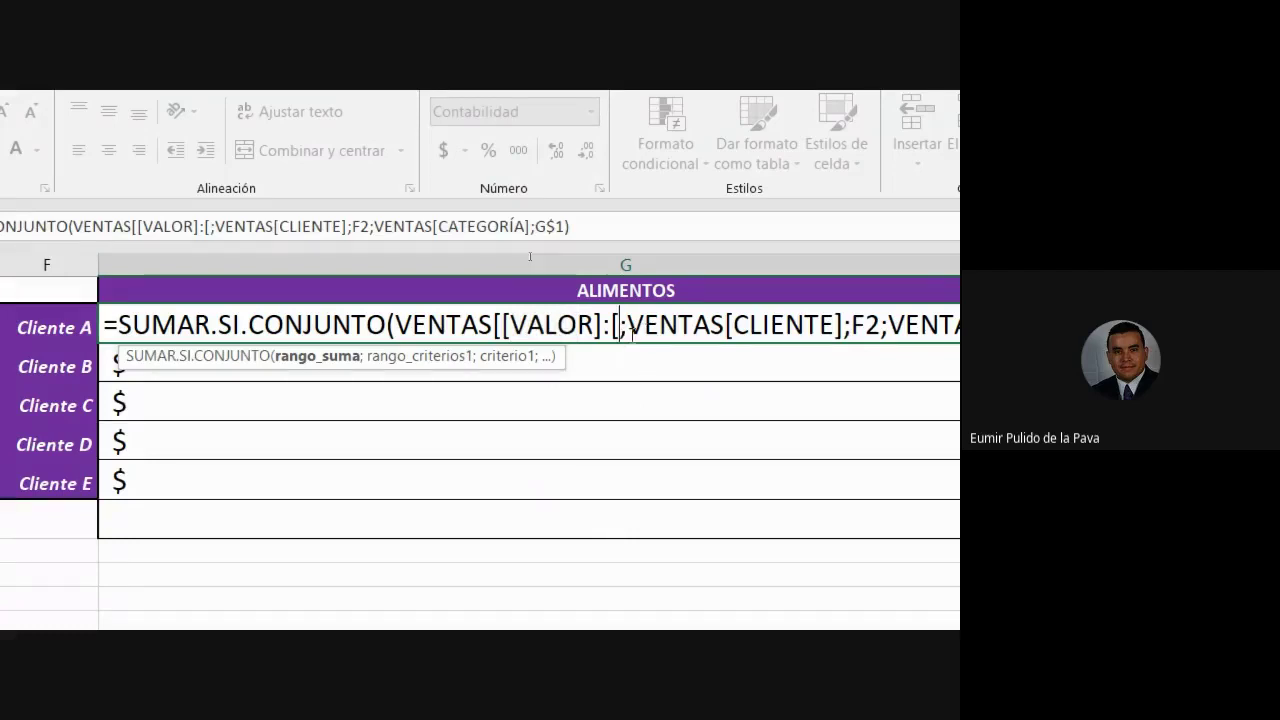
pyautogui.write('V')
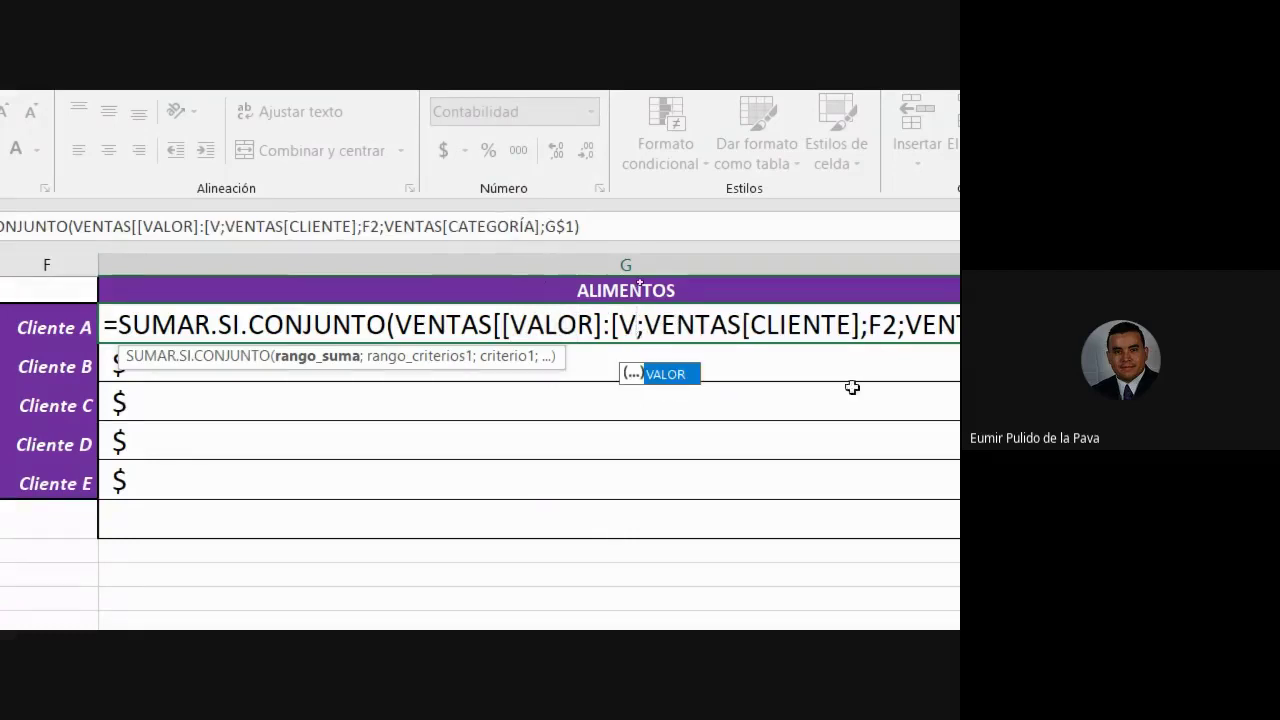
pyautogui.doubleClick(675, 374)
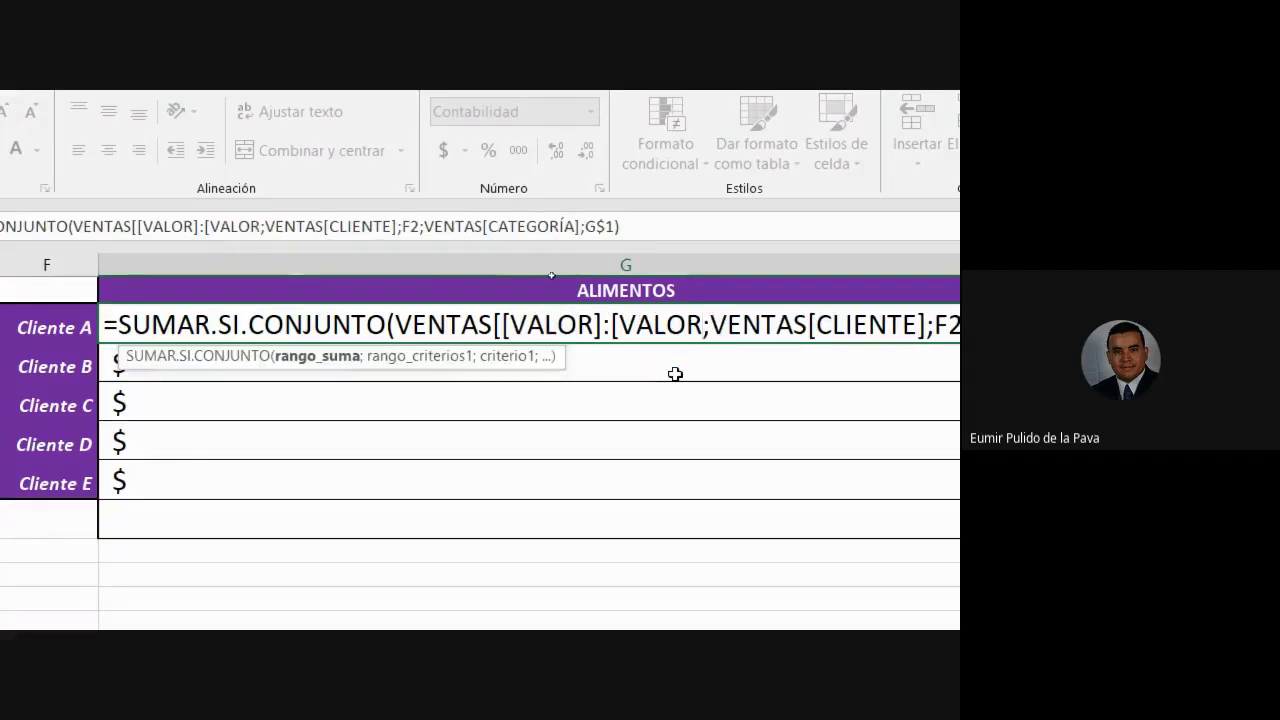
pyautogui.write(']]')
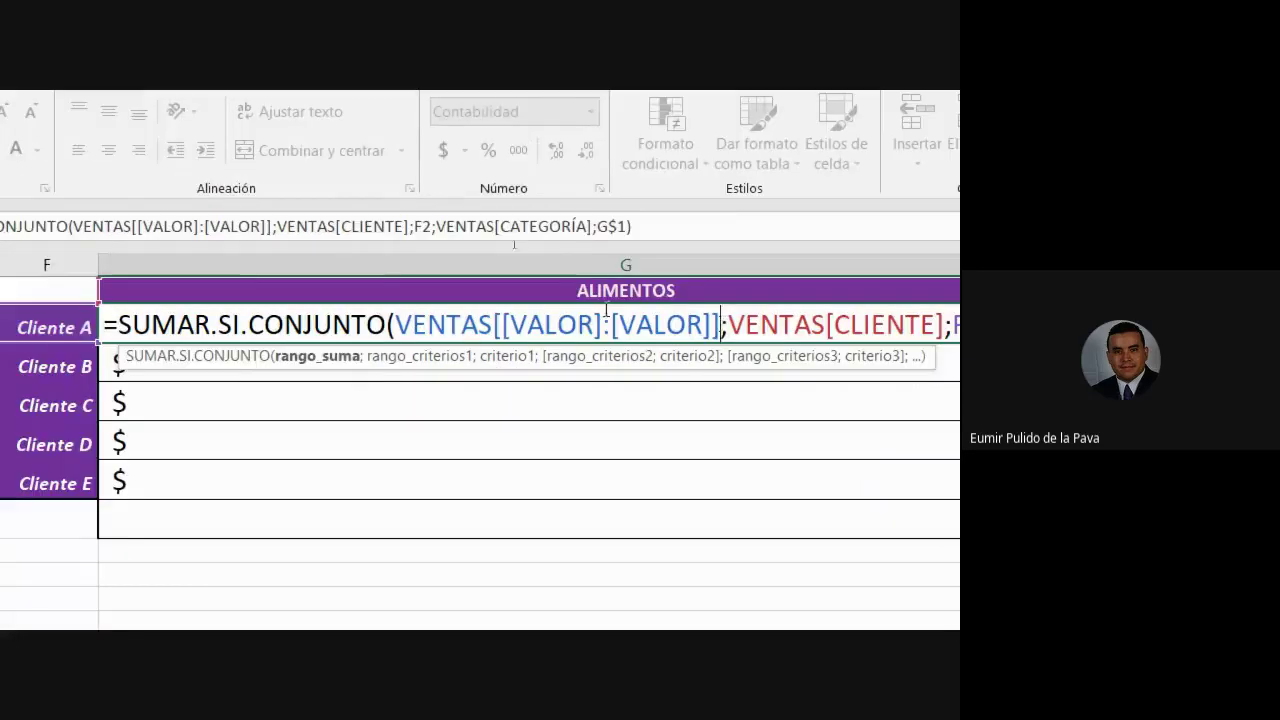
pyautogui.moveTo(397, 325); pyautogui.dragTo(721, 325)
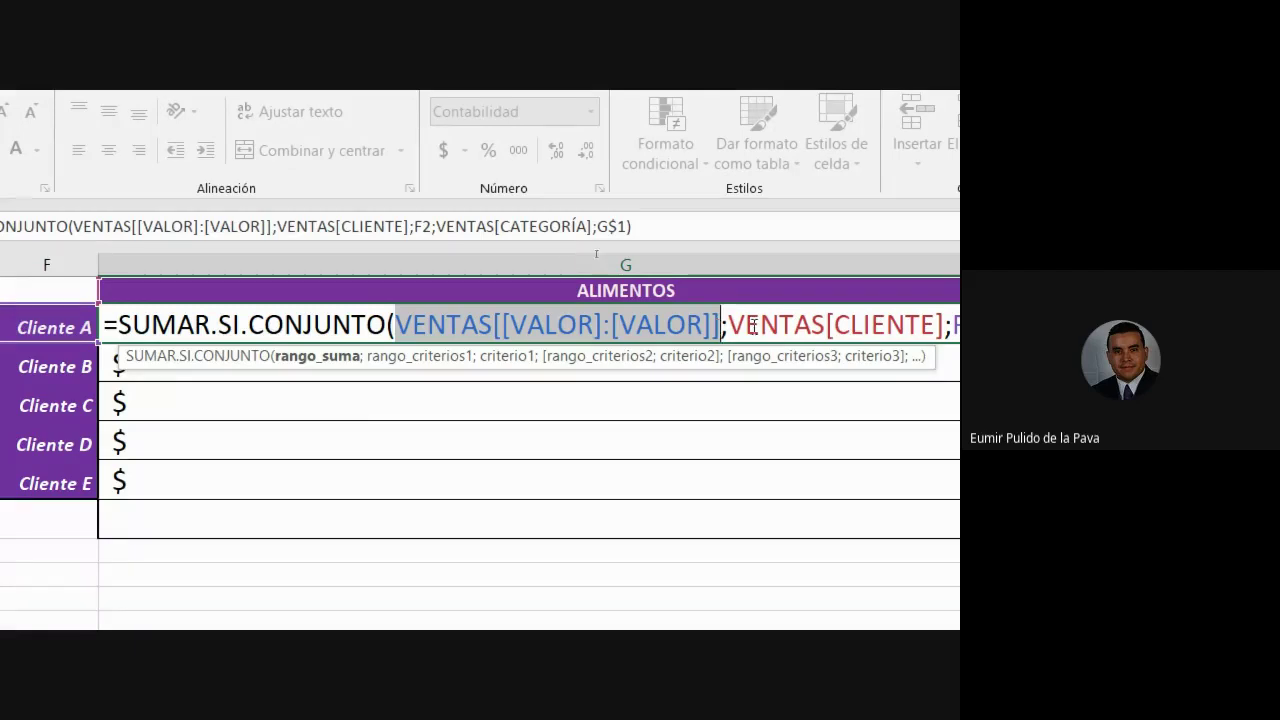
# Step: Rewrite the first criteria range as VENTAS[[CLIENTE]:[CLIENTE]] and insert an extra opening bracket before [CATEGORÍA]
pyautogui.click(827, 329)
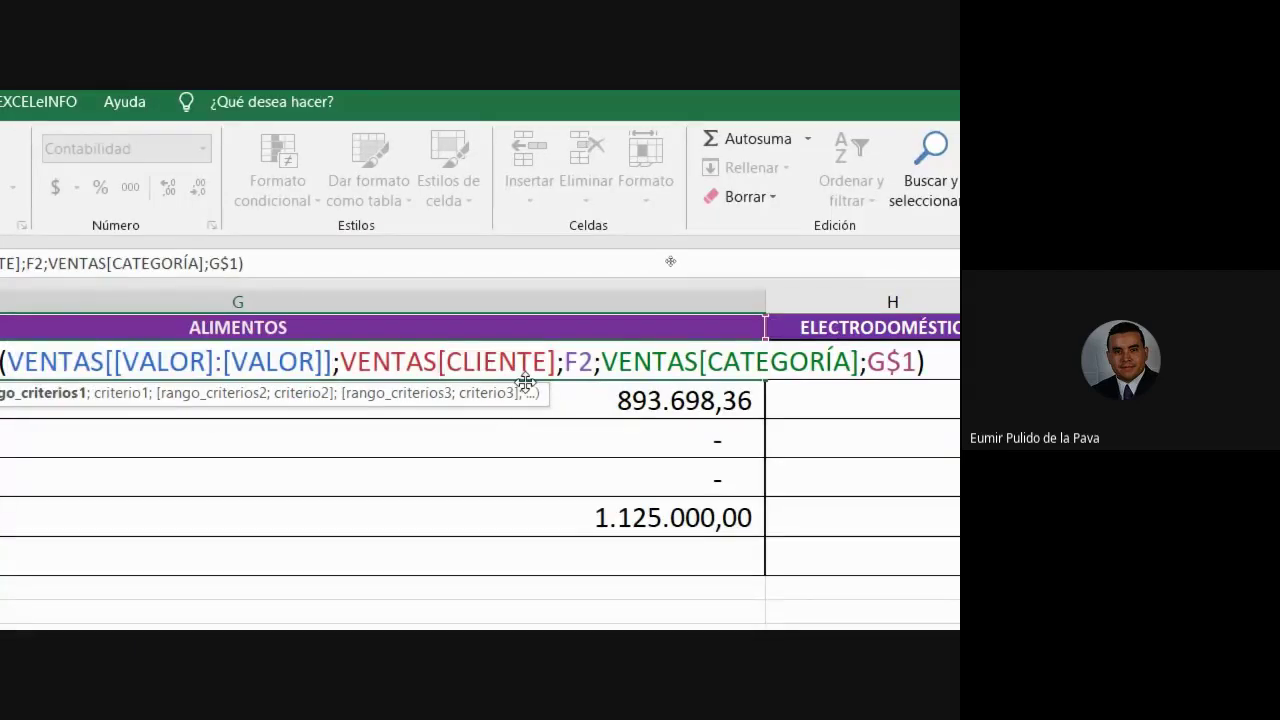
pyautogui.write('[')
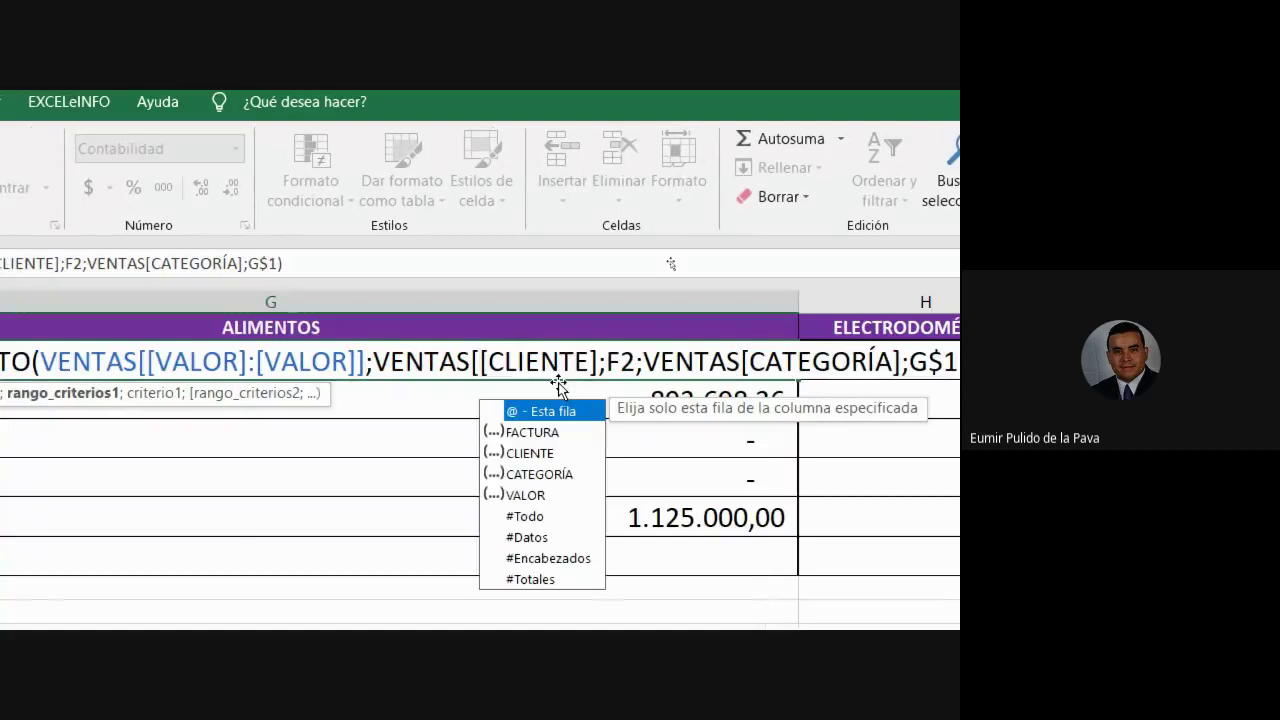
pyautogui.click(601, 366)
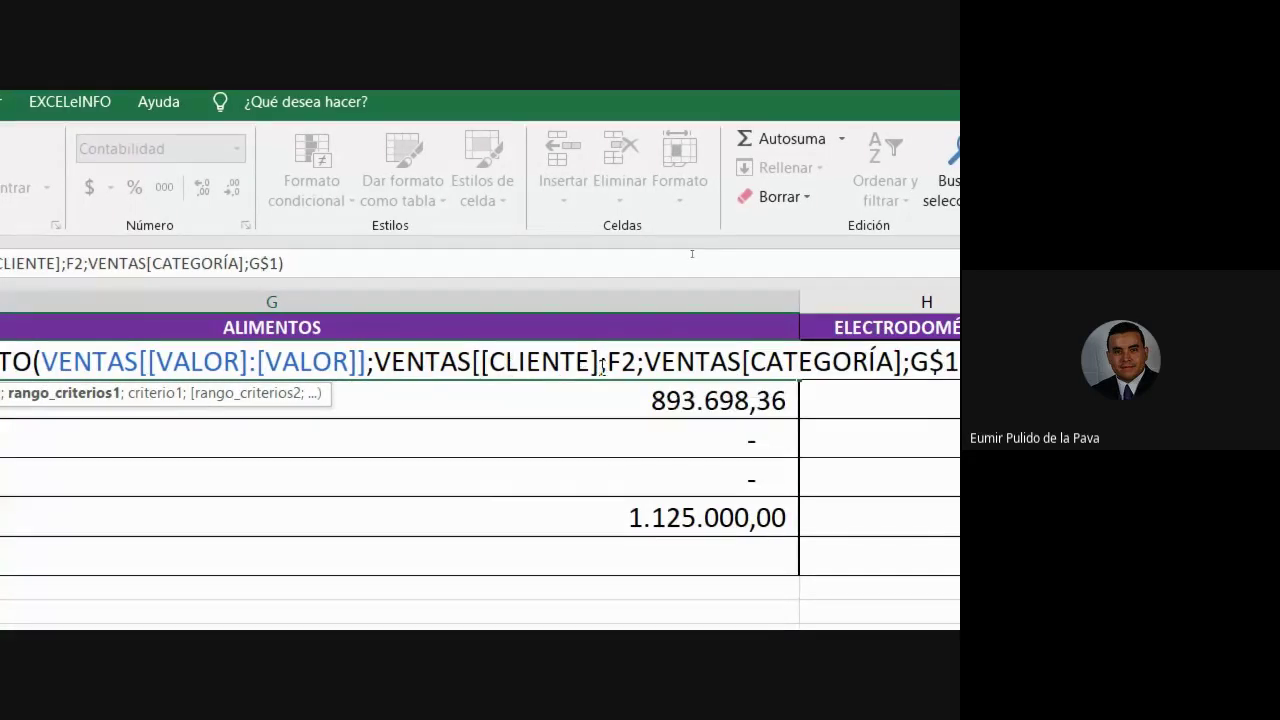
pyautogui.write('[CL')
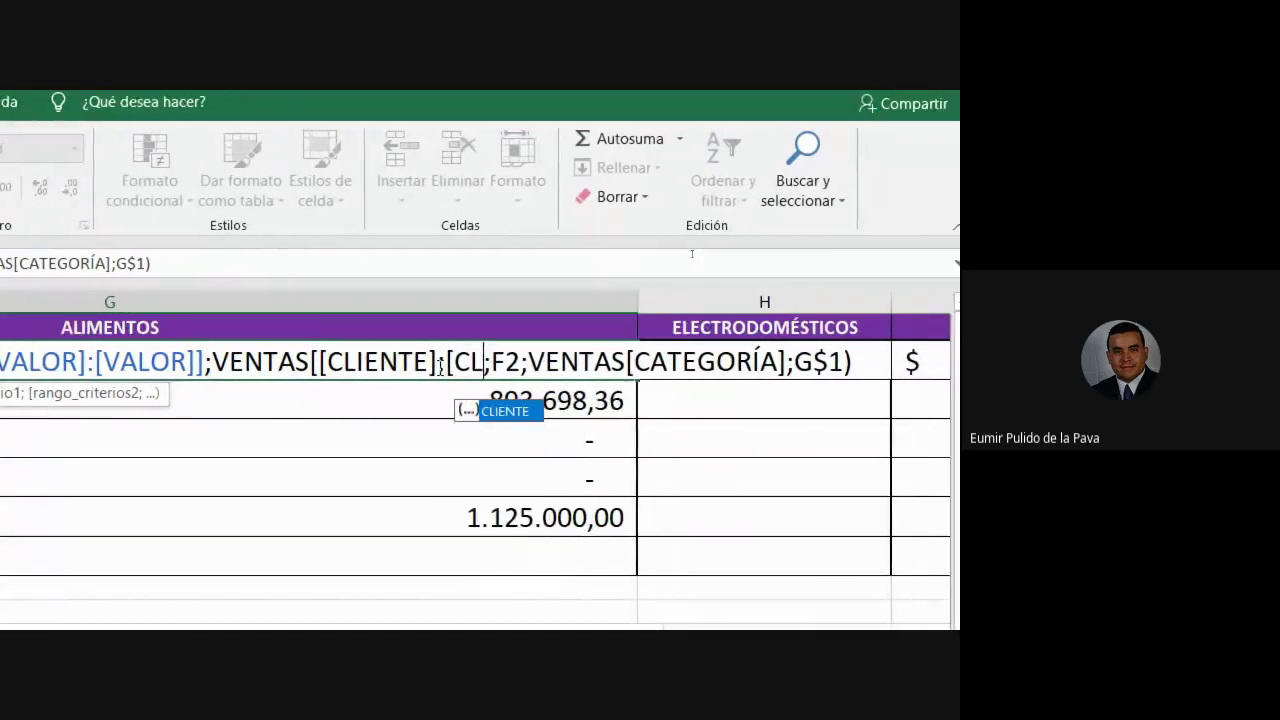
pyautogui.write('I')
pyautogui.doubleClick(511, 409)
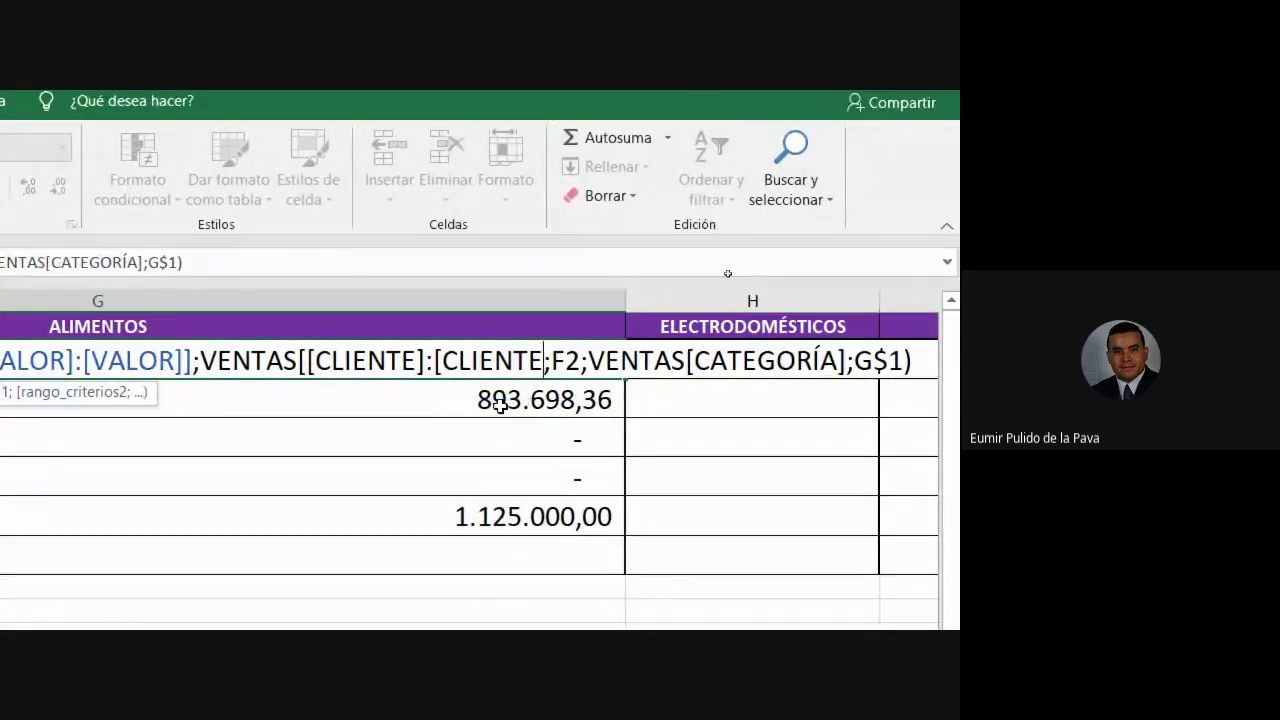
pyautogui.write(']]')
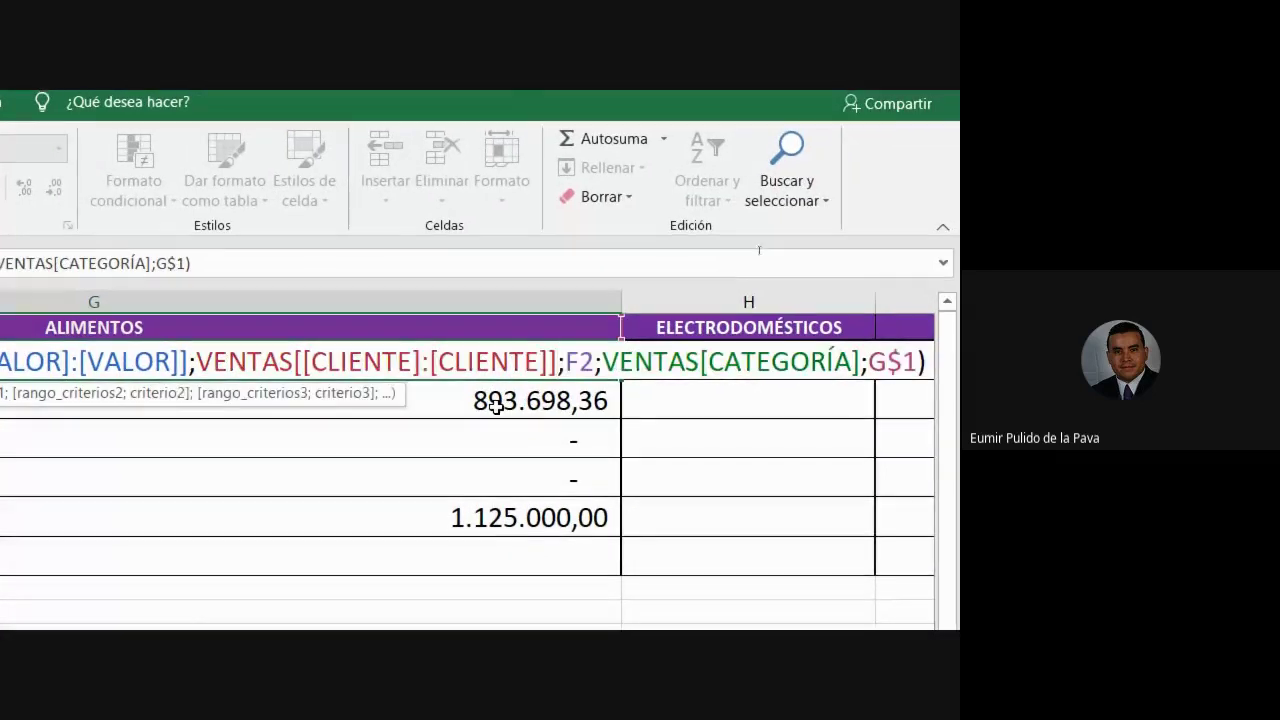
pyautogui.click(702, 366)
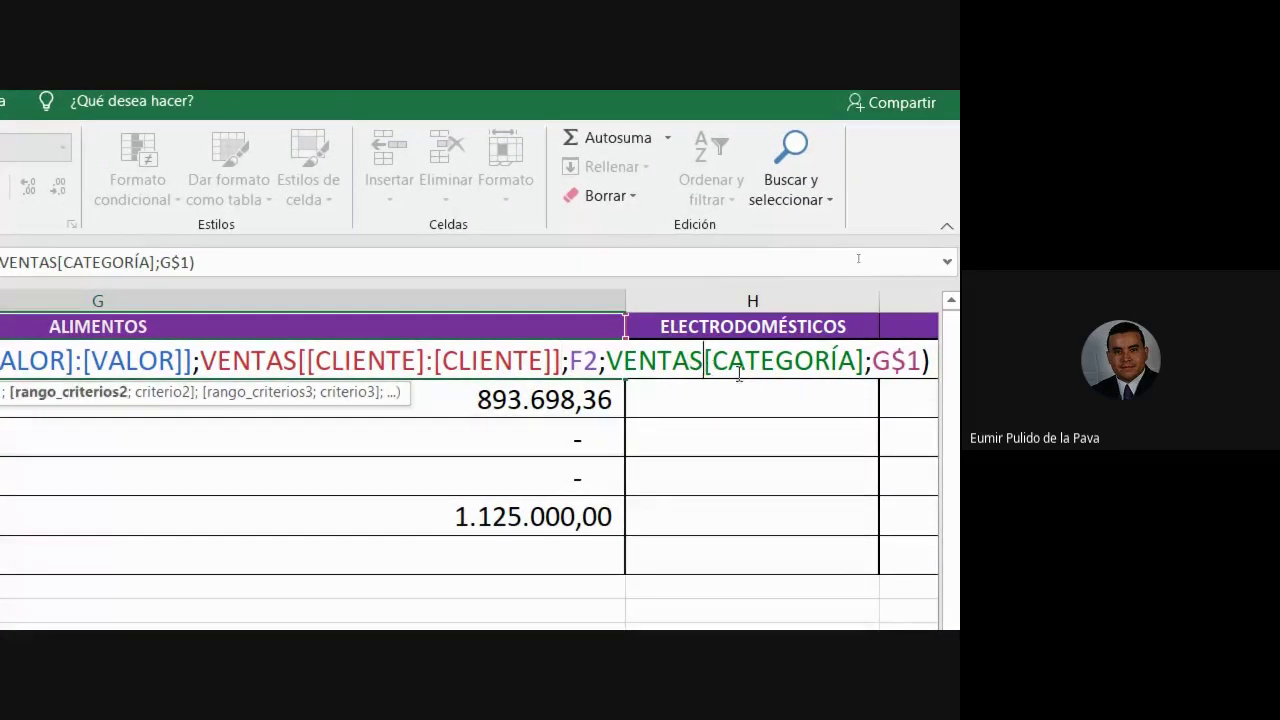
pyautogui.write('[')
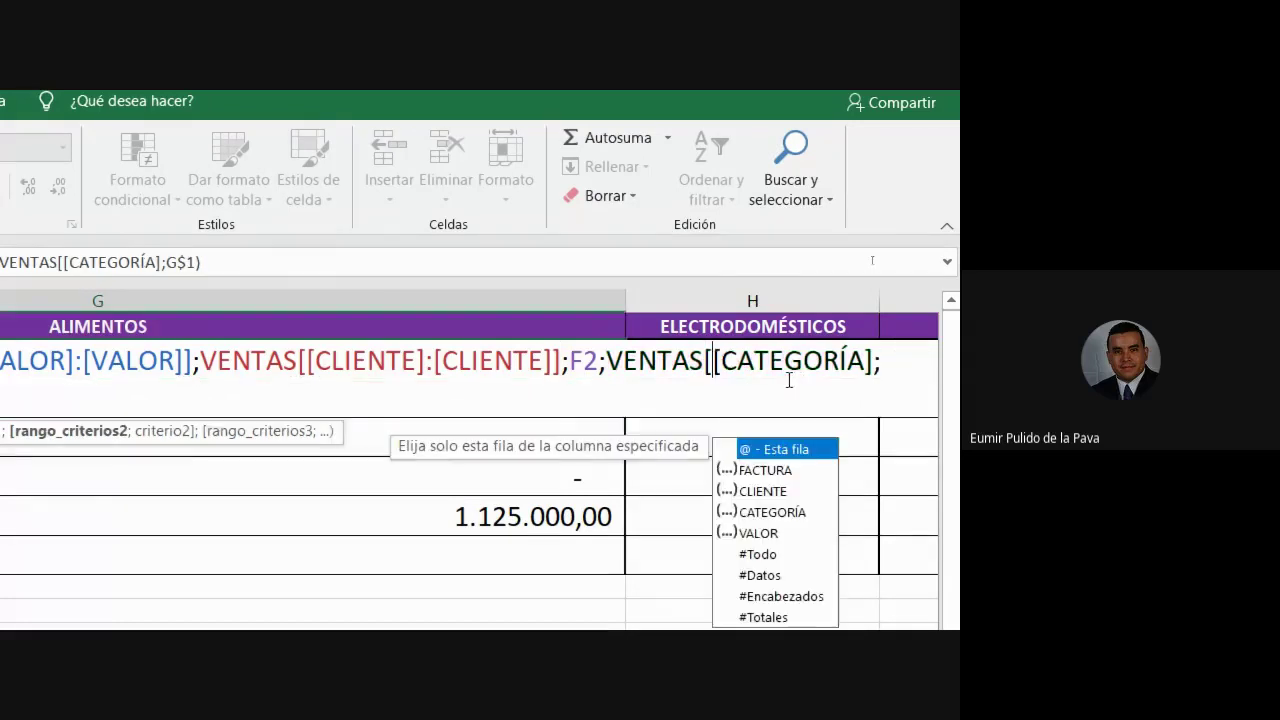
# Step: Examine the bracket structure, both column names and the colon in the VENTAS[[CLIENTE]:[CLIENTE]] reference
pyautogui.moveTo(197, 358); pyautogui.dragTo(557, 365)
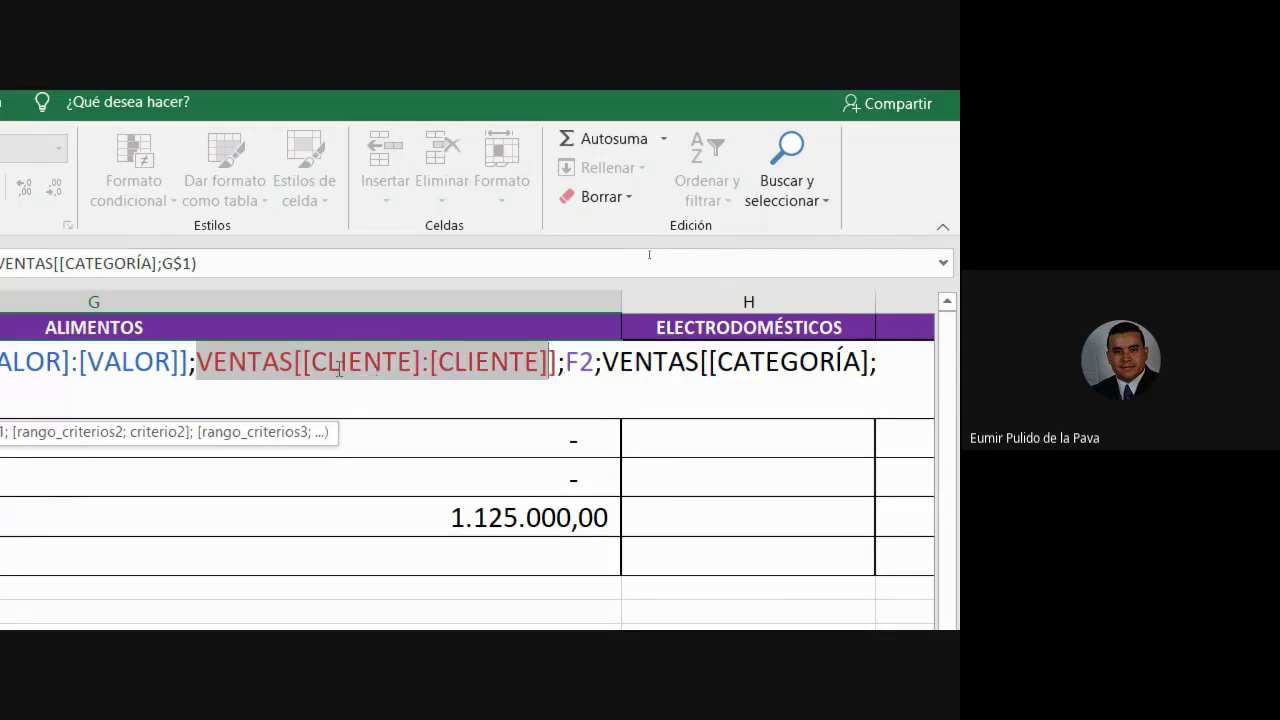
pyautogui.click(306, 361)
pyautogui.moveTo(305, 361); pyautogui.dragTo(550, 365)
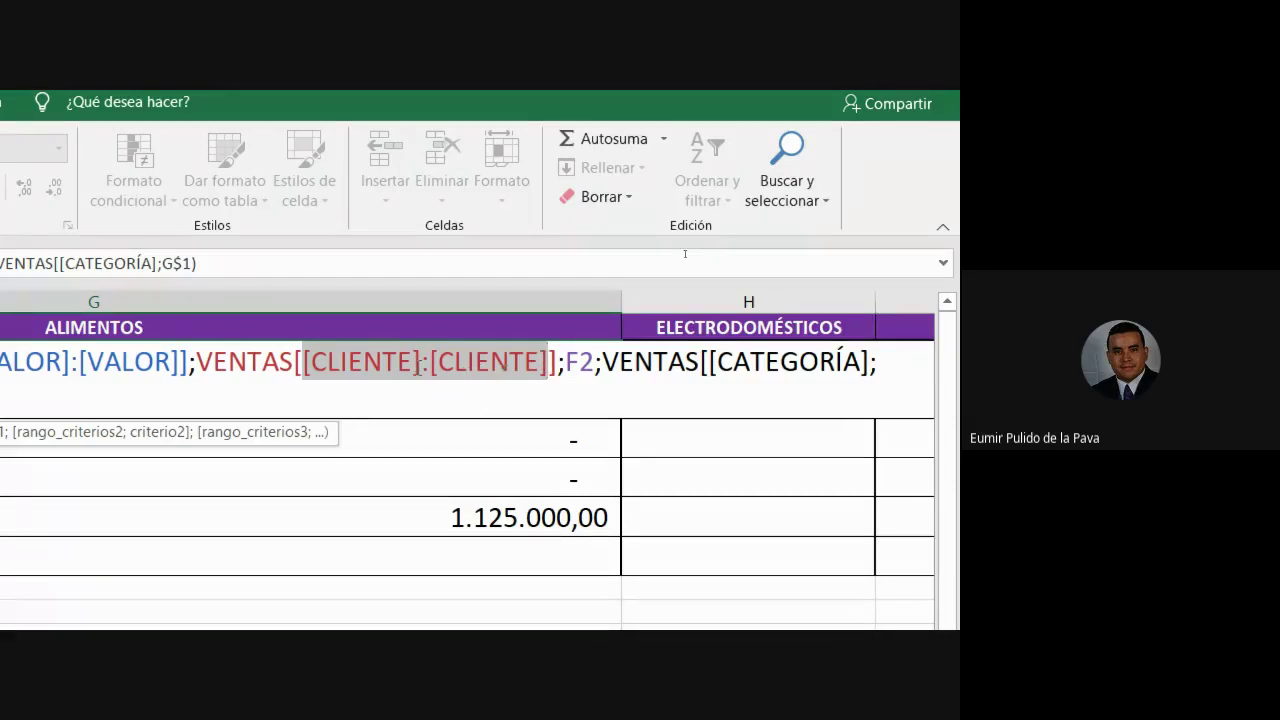
pyautogui.press('Left')
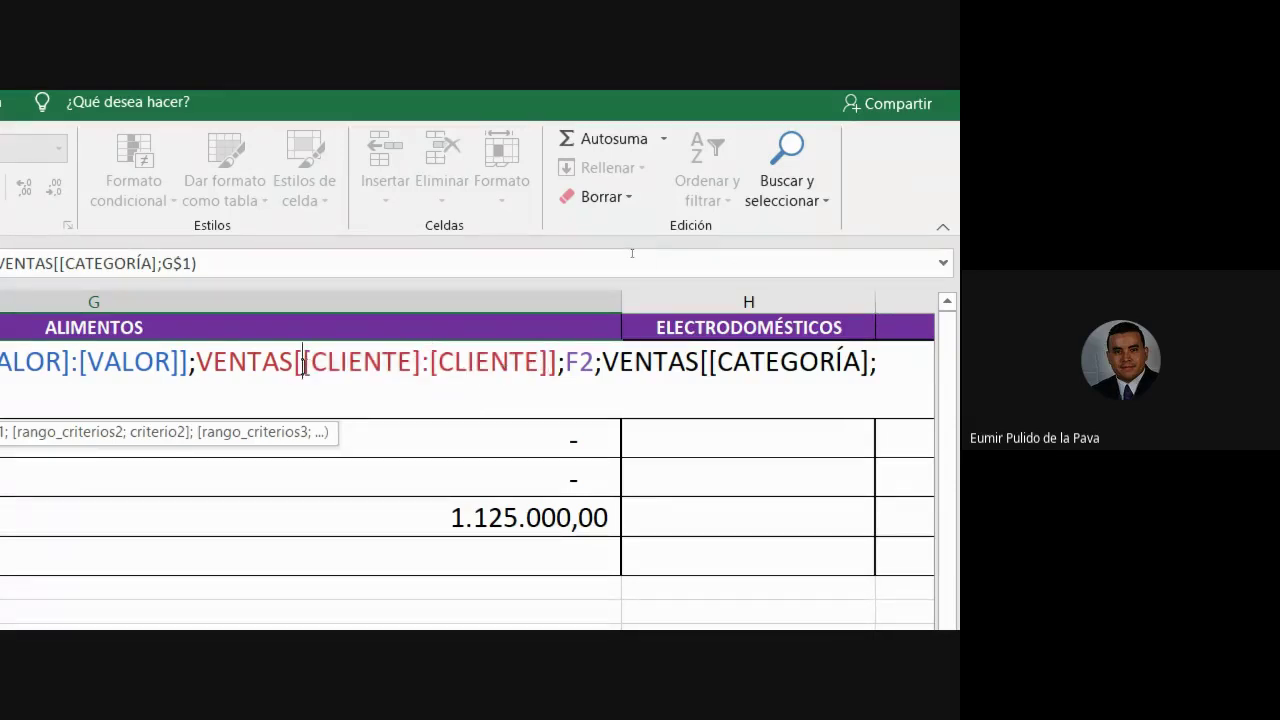
pyautogui.hotkey('shift', 'Right')
pyautogui.hotkey('shift', 'Right')
pyautogui.hotkey('shift', 'Right')
pyautogui.hotkey('shift', 'Right')
pyautogui.hotkey('shift', 'Right')
pyautogui.hotkey('shift', 'Right')
pyautogui.hotkey('shift', 'Right')
pyautogui.hotkey('shift', 'Right')
pyautogui.hotkey('shift', 'Right')
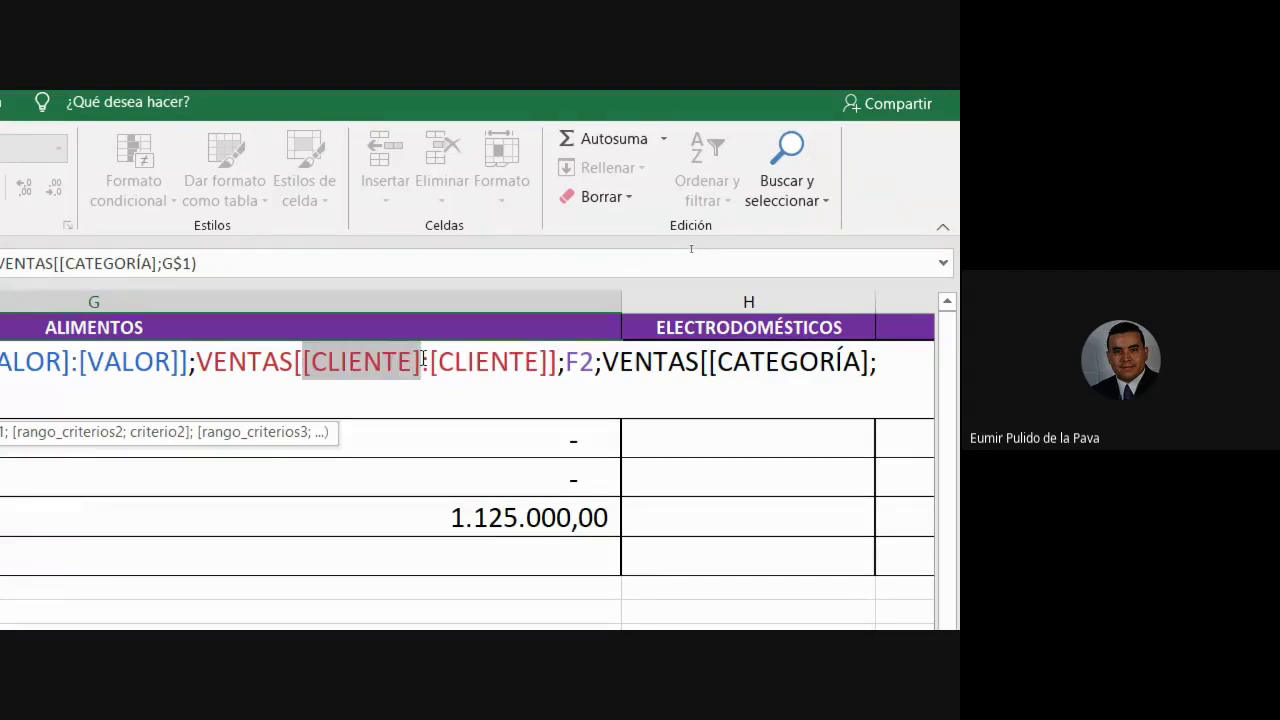
pyautogui.moveTo(431, 366); pyautogui.dragTo(552, 364)
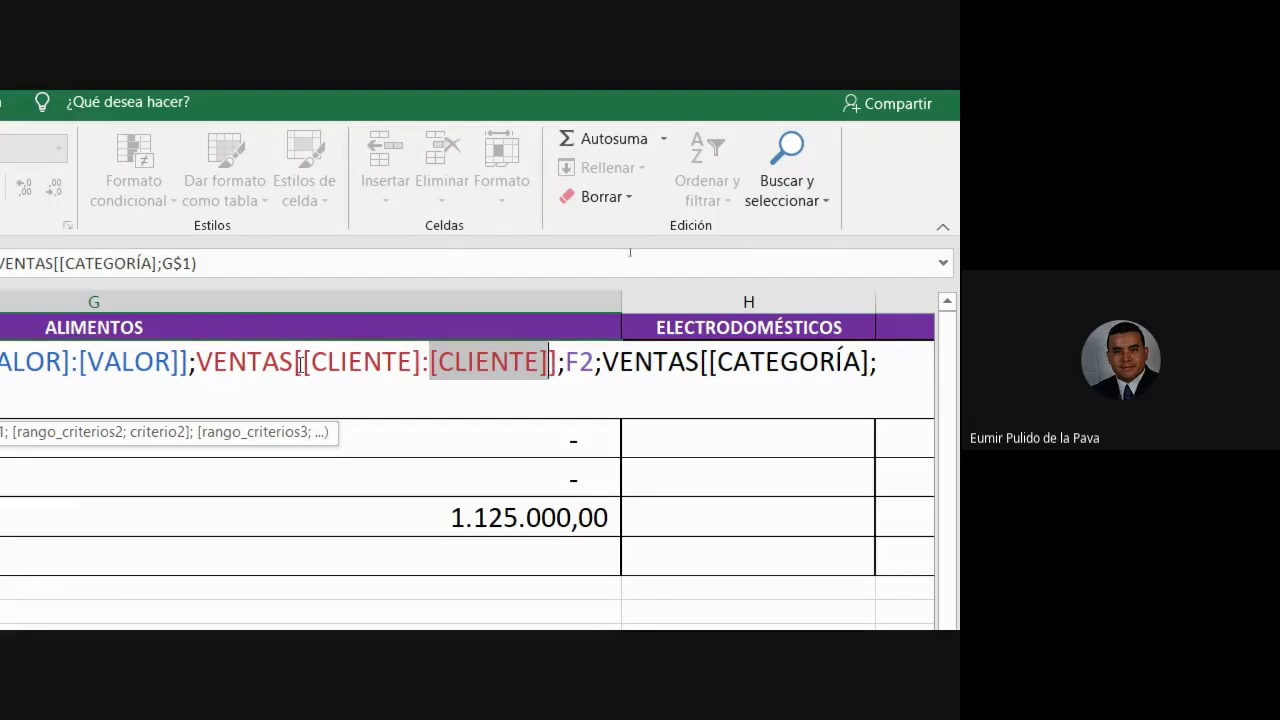
pyautogui.moveTo(297, 366); pyautogui.dragTo(548, 362)
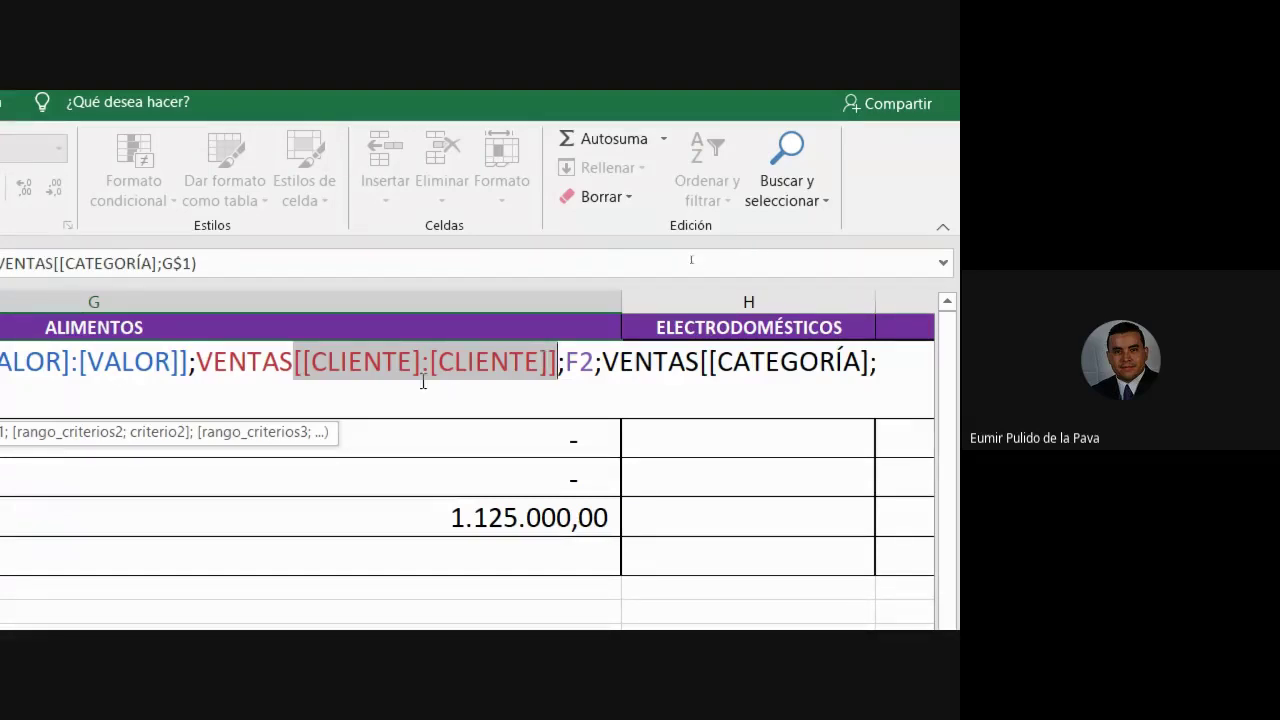
pyautogui.moveTo(418, 372); pyautogui.dragTo(429, 372)
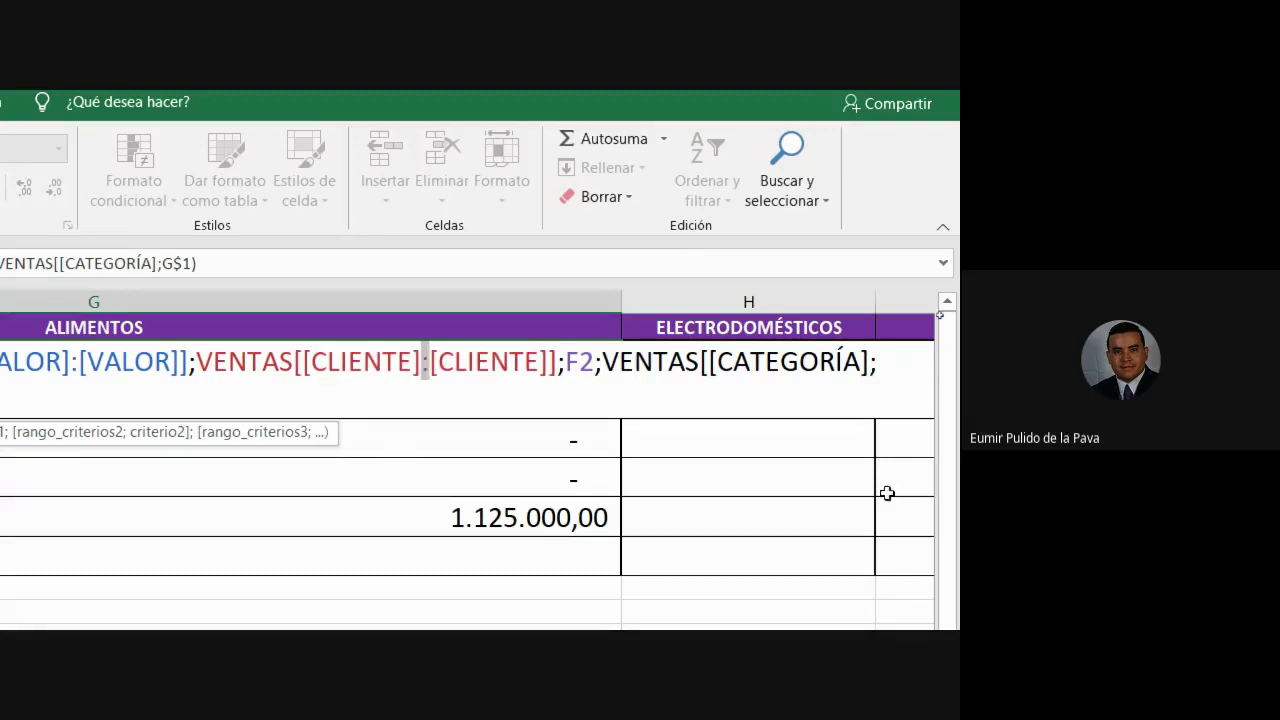
# Step: Rewrite the second criteria range in G2 as VENTAS[[CATEGORÍA]:[CATEGORÍA]], restore the screen magnification to 100% and enter the formula
pyautogui.click(869, 362)
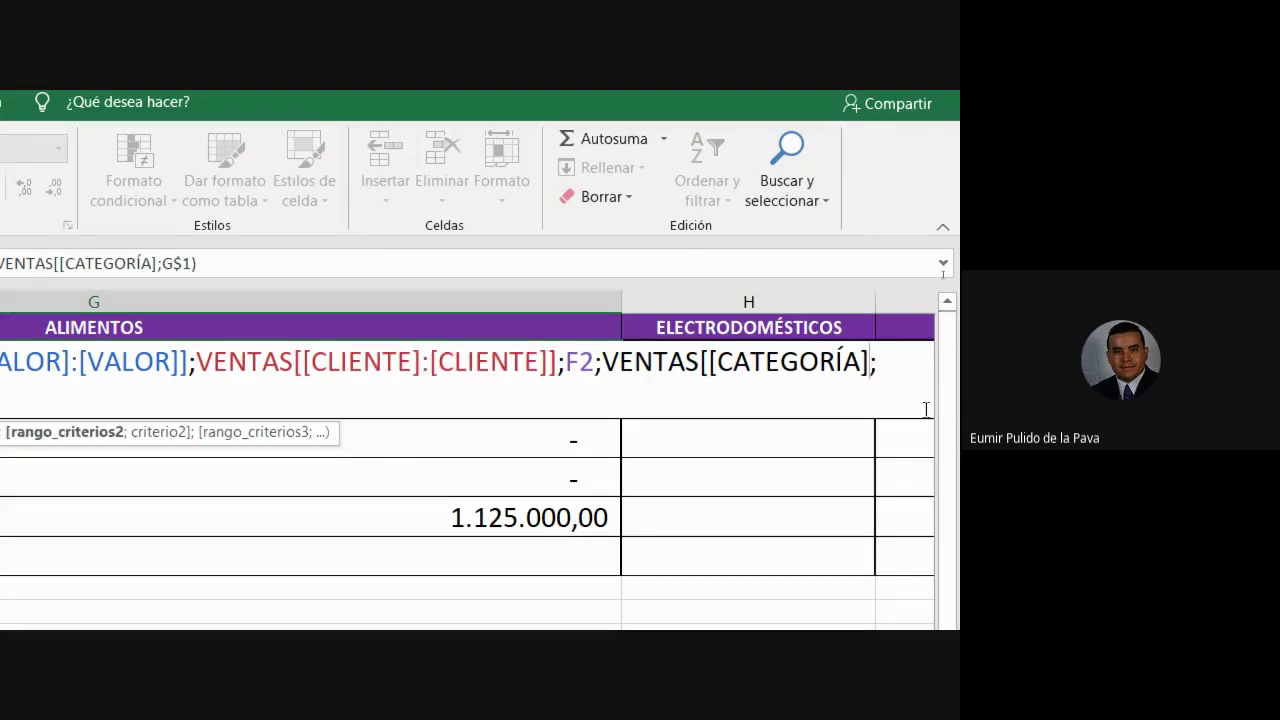
pyautogui.write(':[CAT')
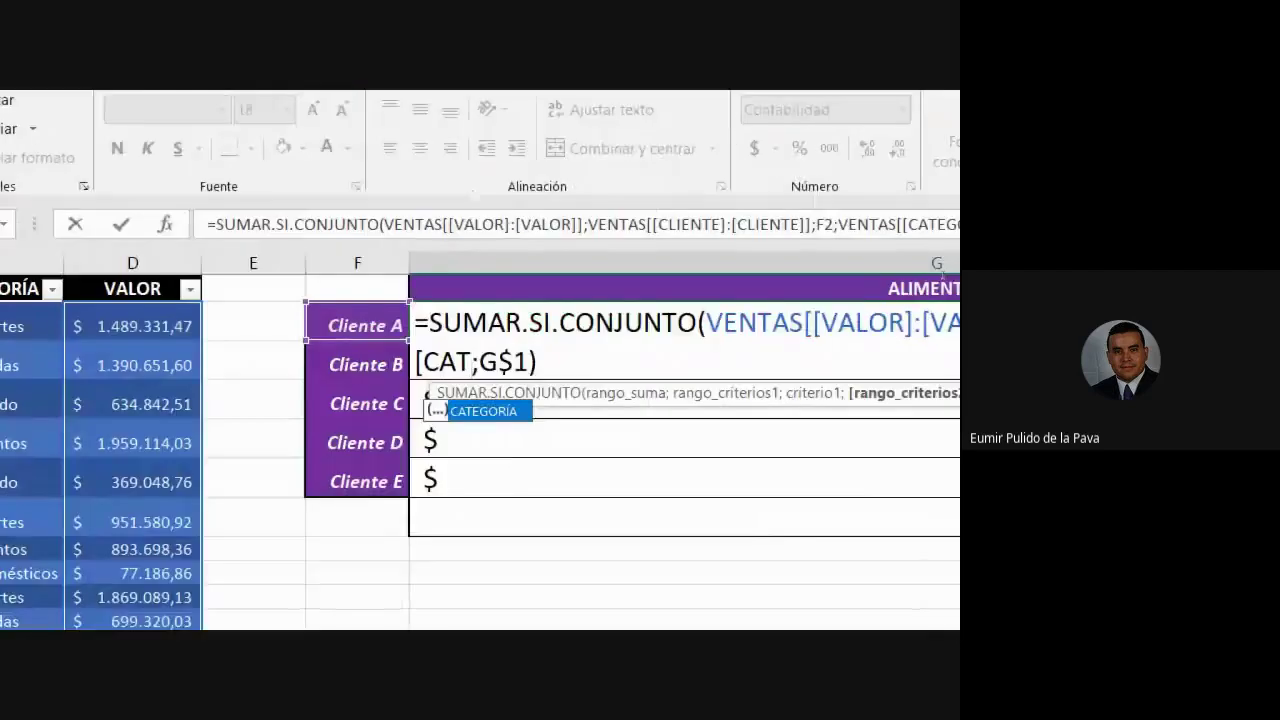
pyautogui.press('Tab')
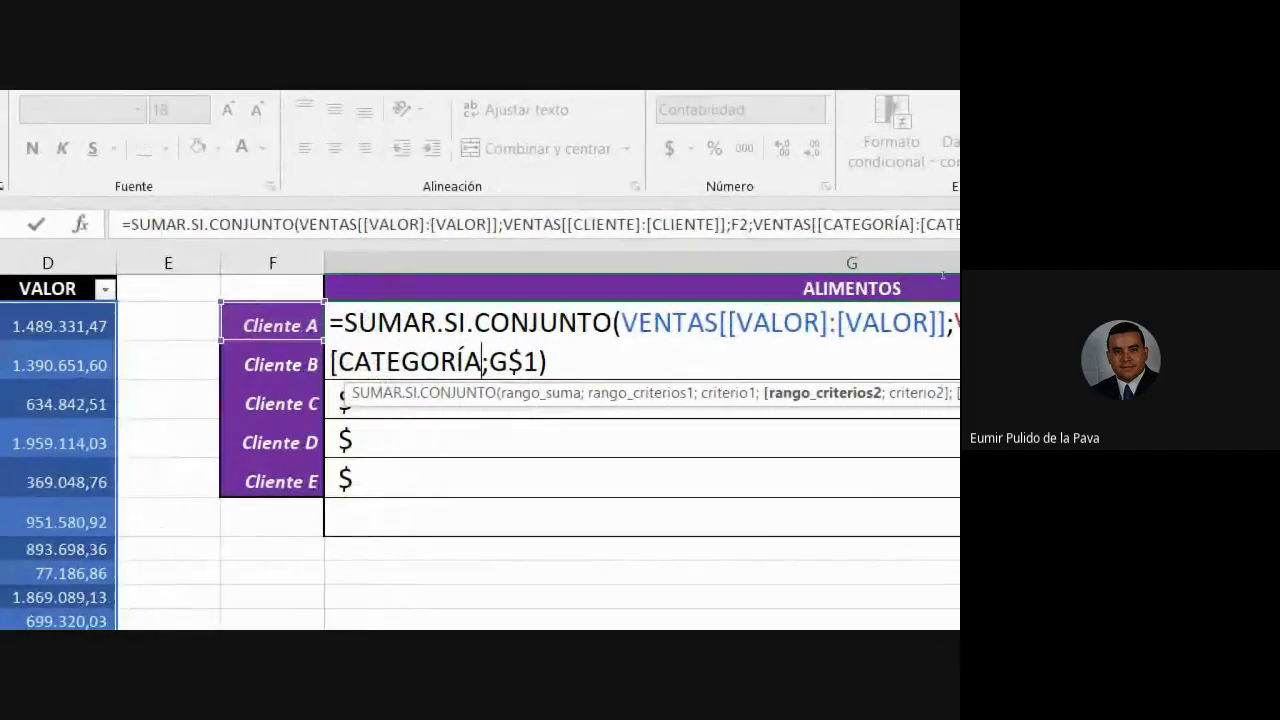
pyautogui.write(']]')
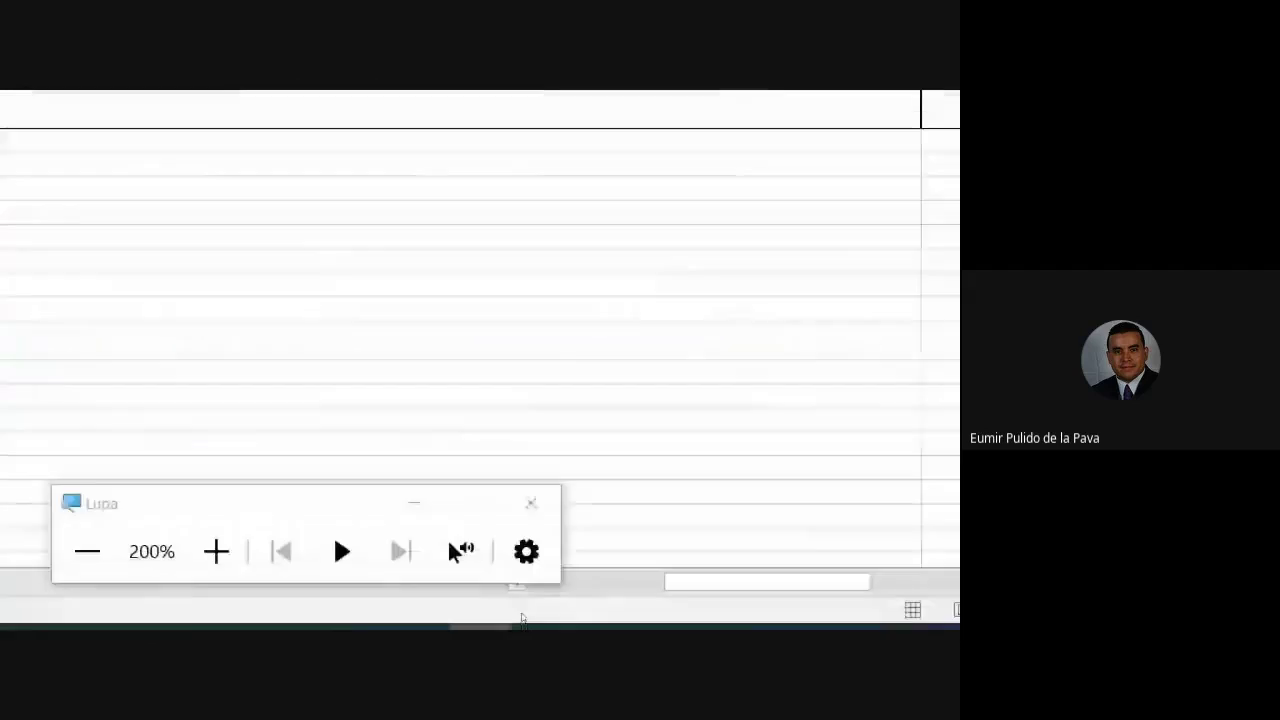
pyautogui.click(87, 551)
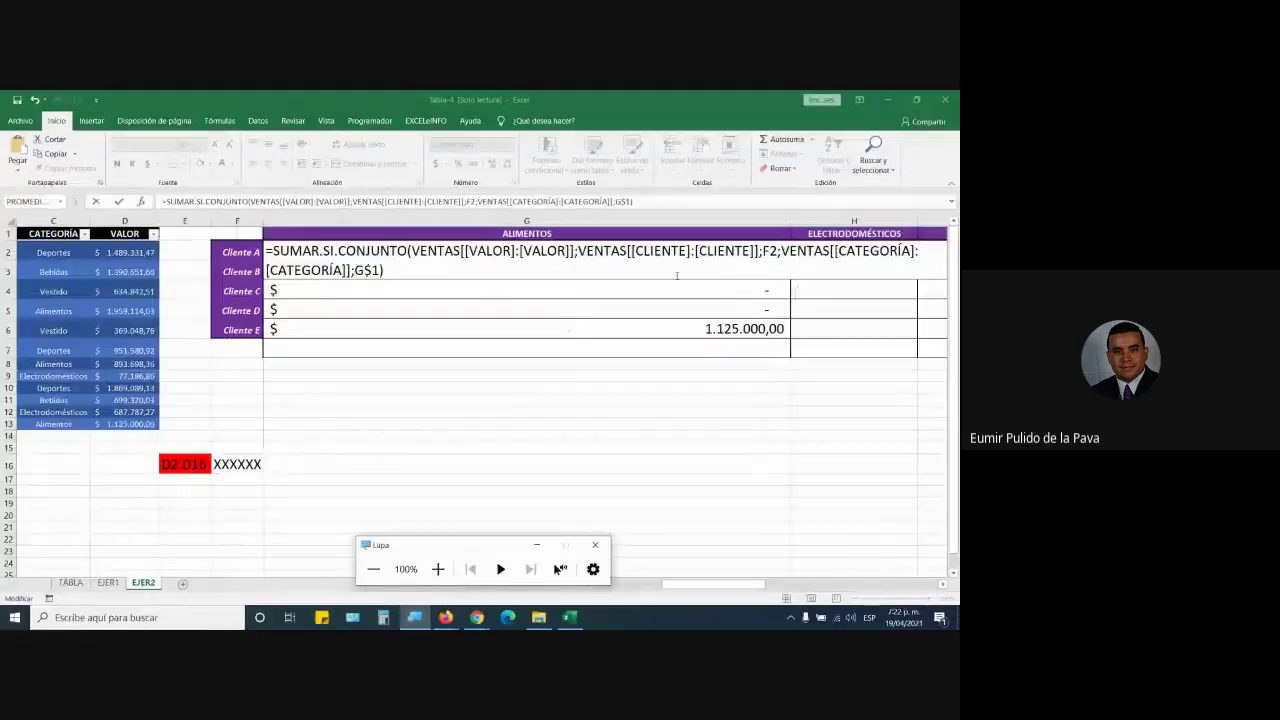
pyautogui.click(677, 276)
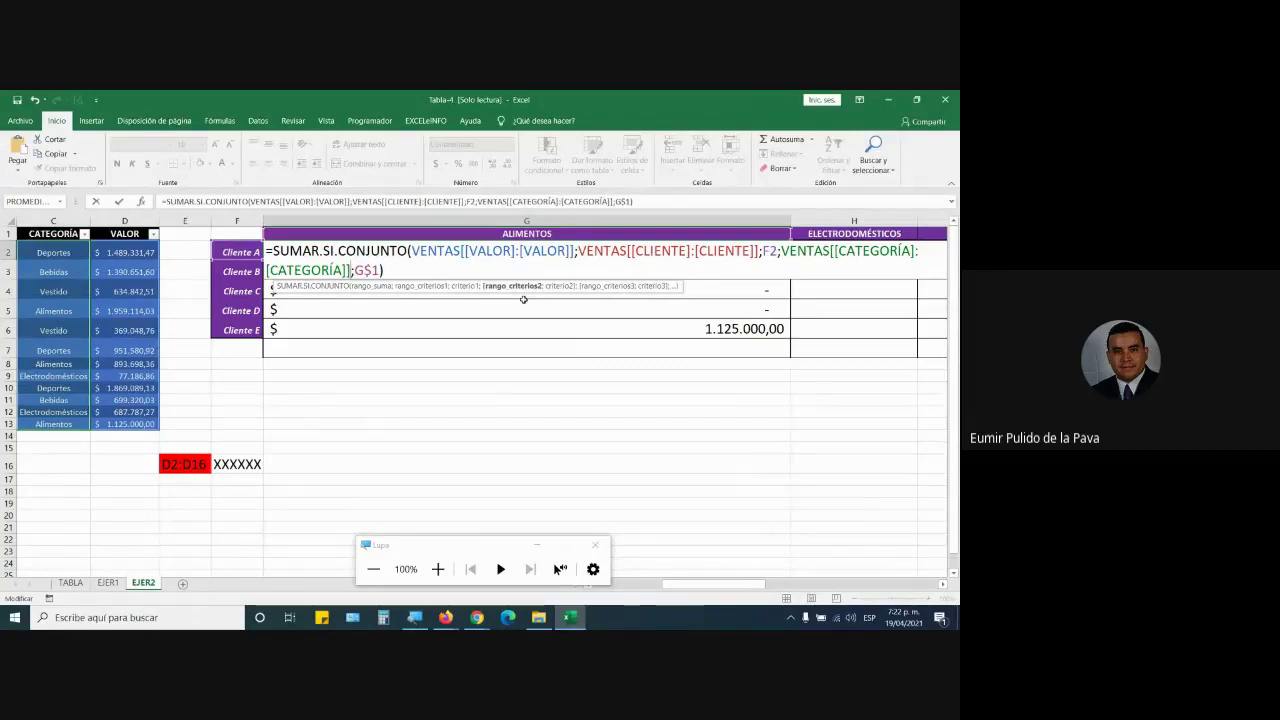
pyautogui.moveTo(412, 251); pyautogui.dragTo(346, 270)
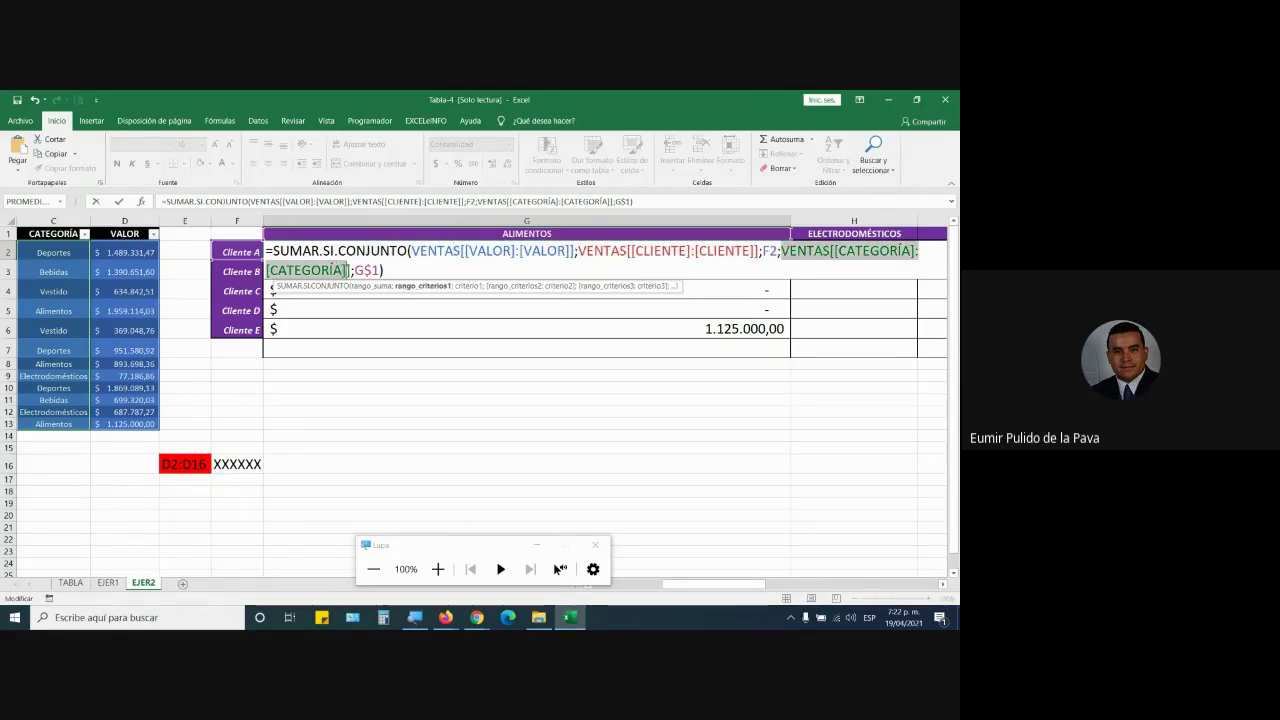
pyautogui.press('Return')
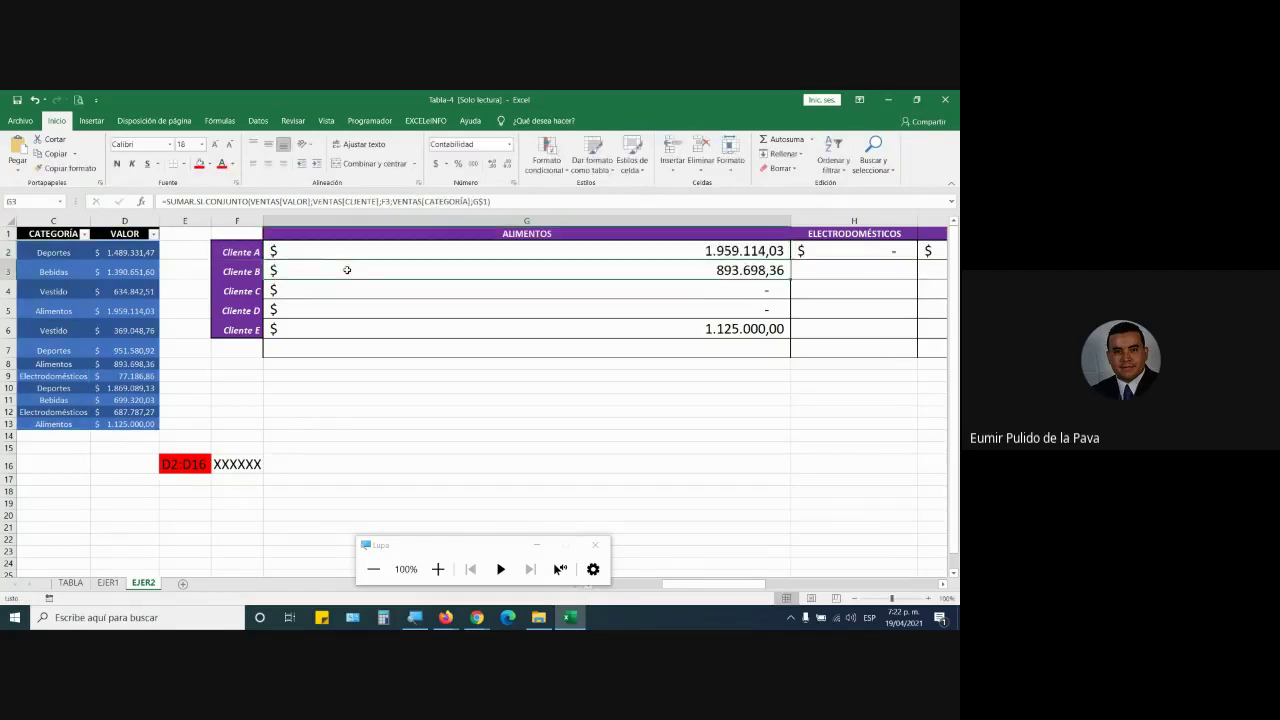
# Step: Try copying the G2 formula down the ALIMENTOS column and across row 2 through DEPORTES
pyautogui.click(770, 256)
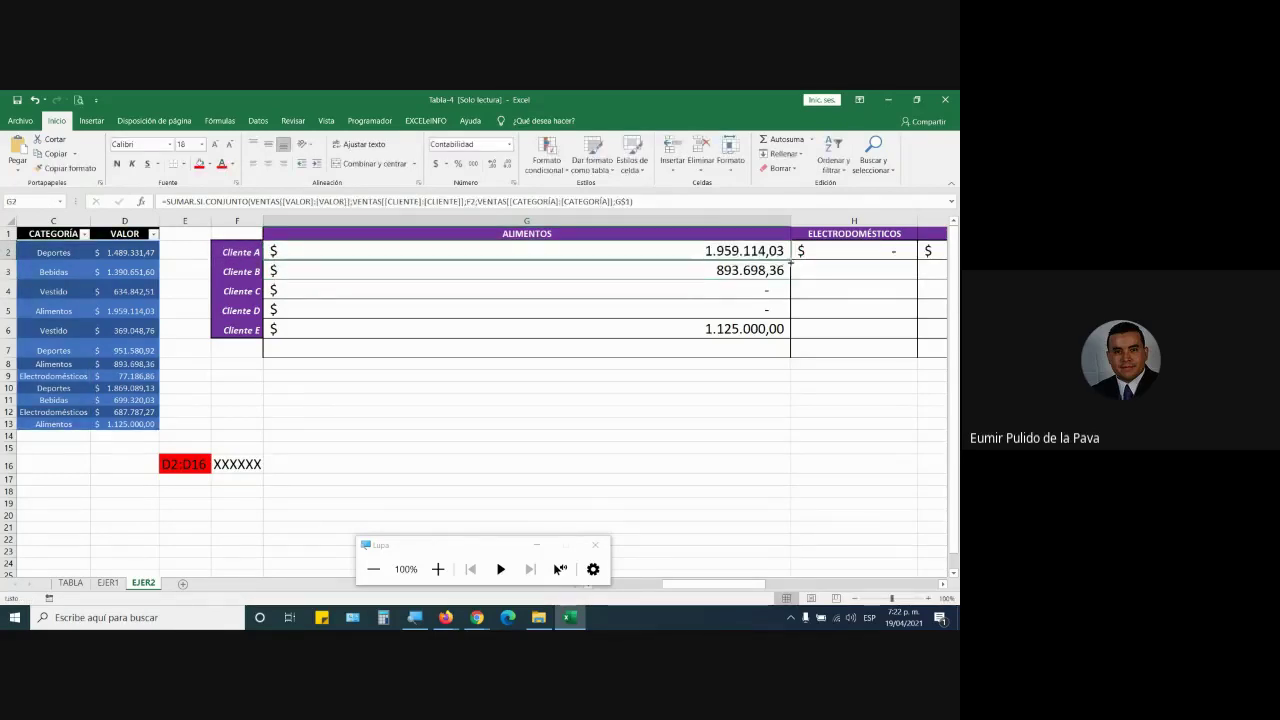
pyautogui.doubleClick(790, 262)
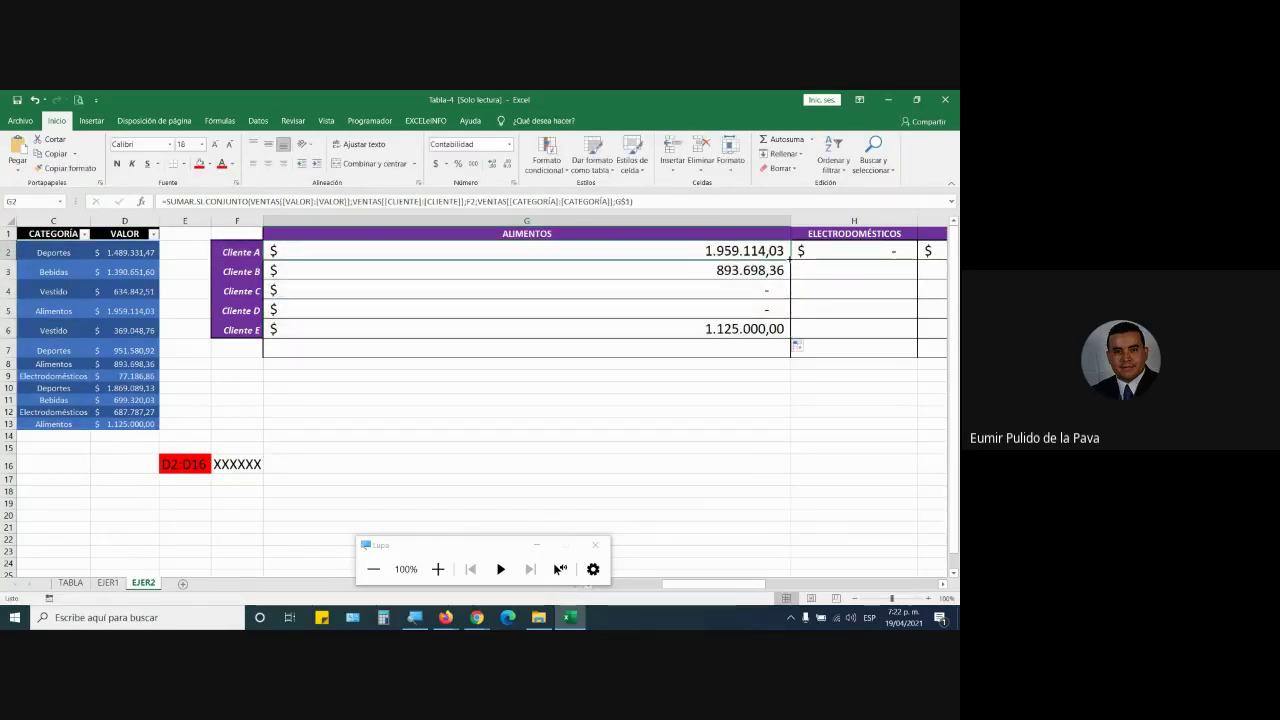
pyautogui.moveTo(790, 258); pyautogui.dragTo(410, 258)
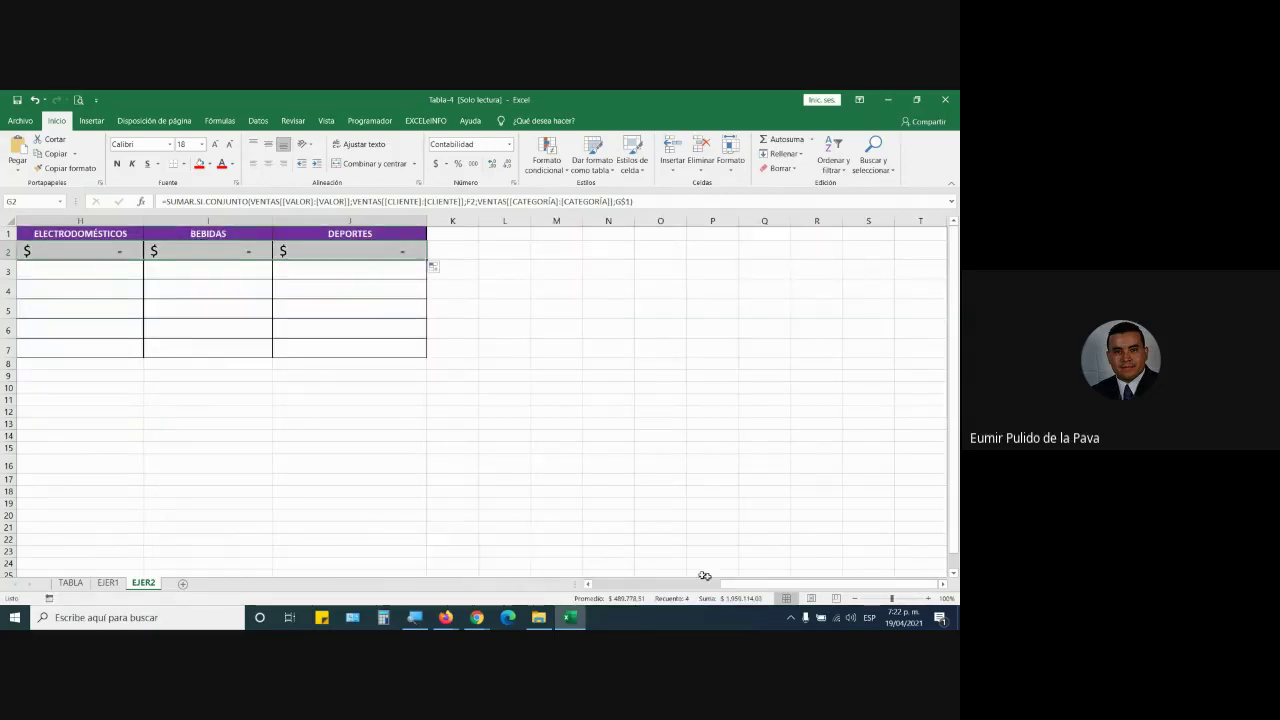
# Step: Fit the ALIMENTOS column to its contents and widen the ELECTRODOMÉSTICOS column
pyautogui.hscroll(-2, 704, 576)
pyautogui.hscroll(1, 704, 576)
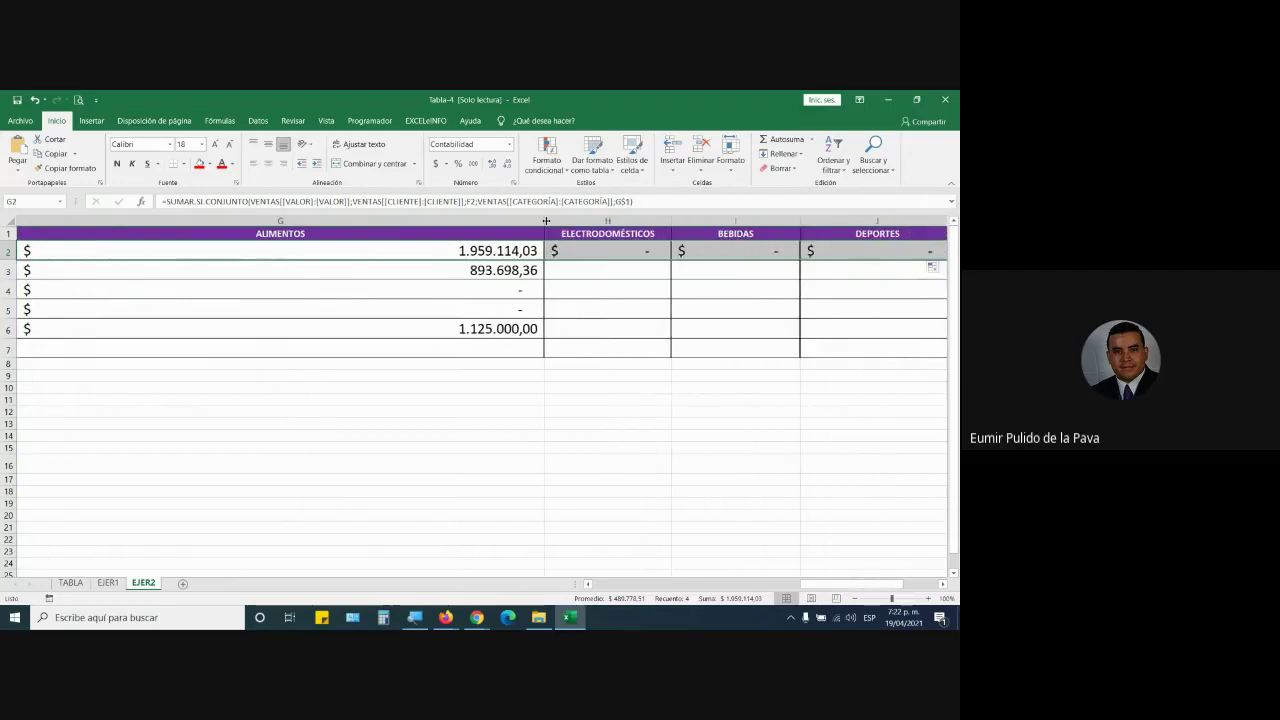
pyautogui.doubleClick(546, 221)
pyautogui.moveTo(249, 221); pyautogui.dragTo(686, 221)
# Step: Examine the VENTAS ranges and the client criterion in the copied ELECTRODOMÉSTICOS formula for Cliente A
pyautogui.doubleClick(376, 245)
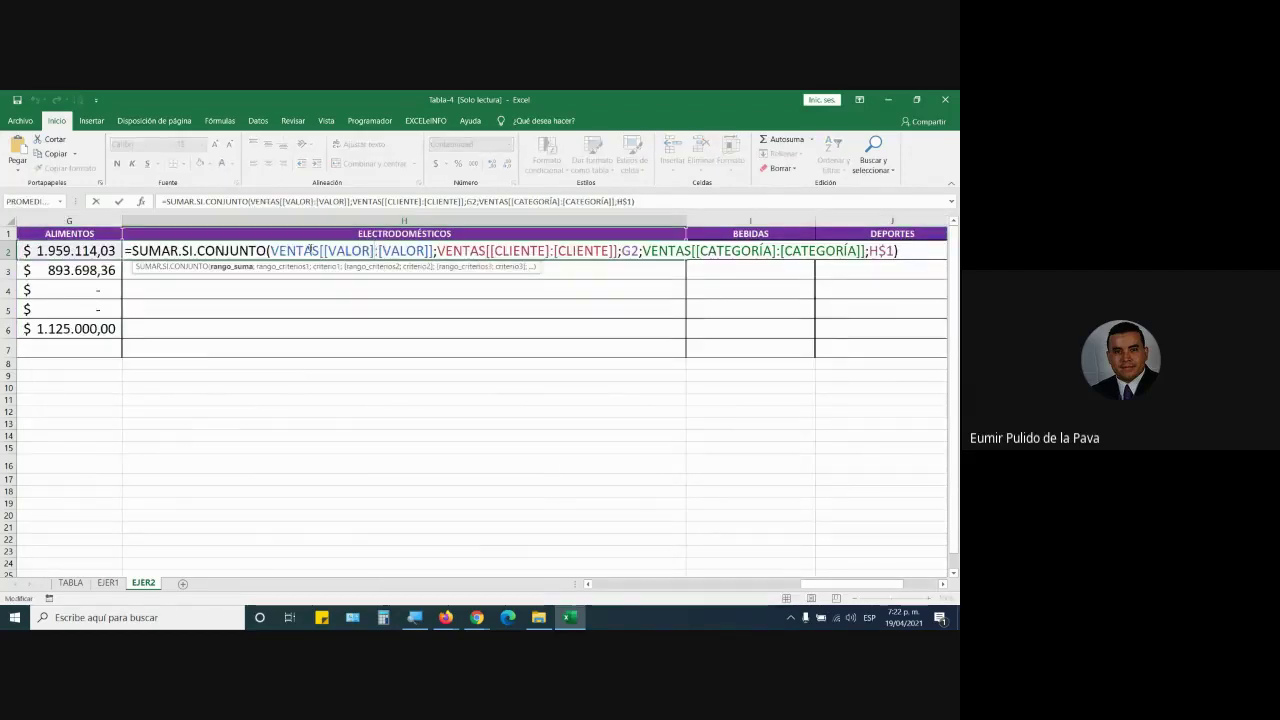
pyautogui.moveTo(272, 251); pyautogui.dragTo(596, 250)
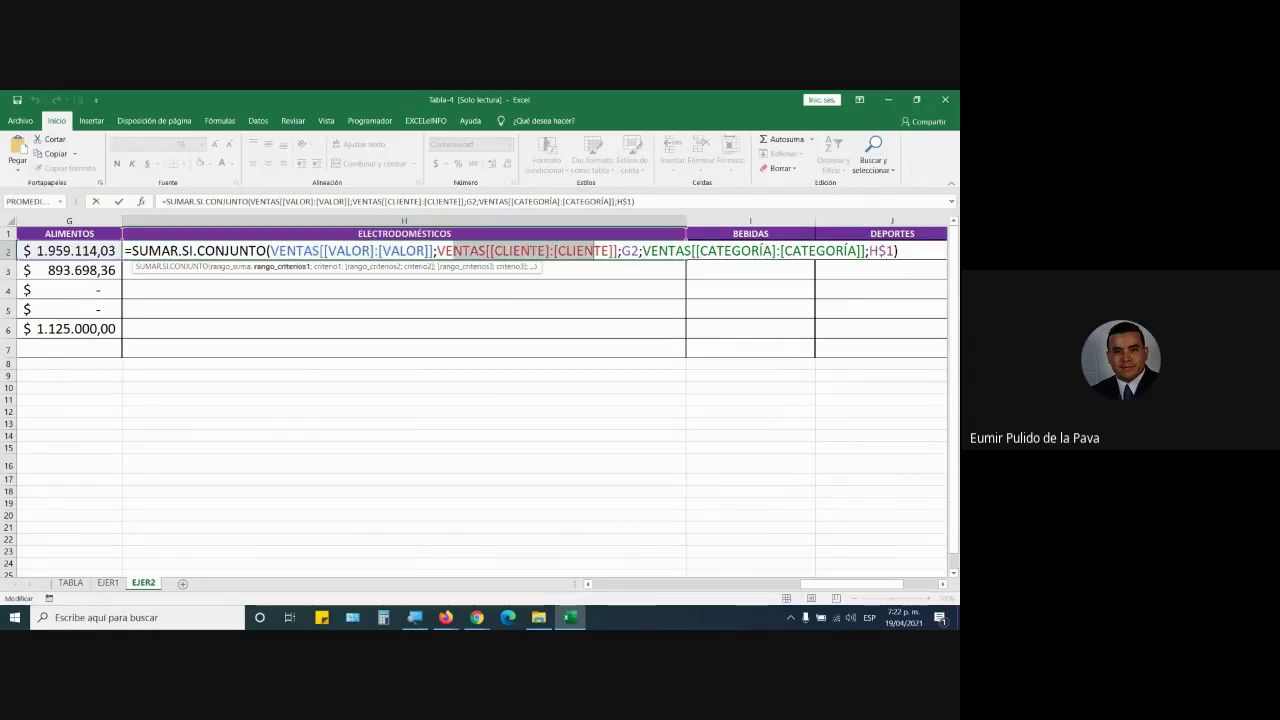
pyautogui.click(630, 252)
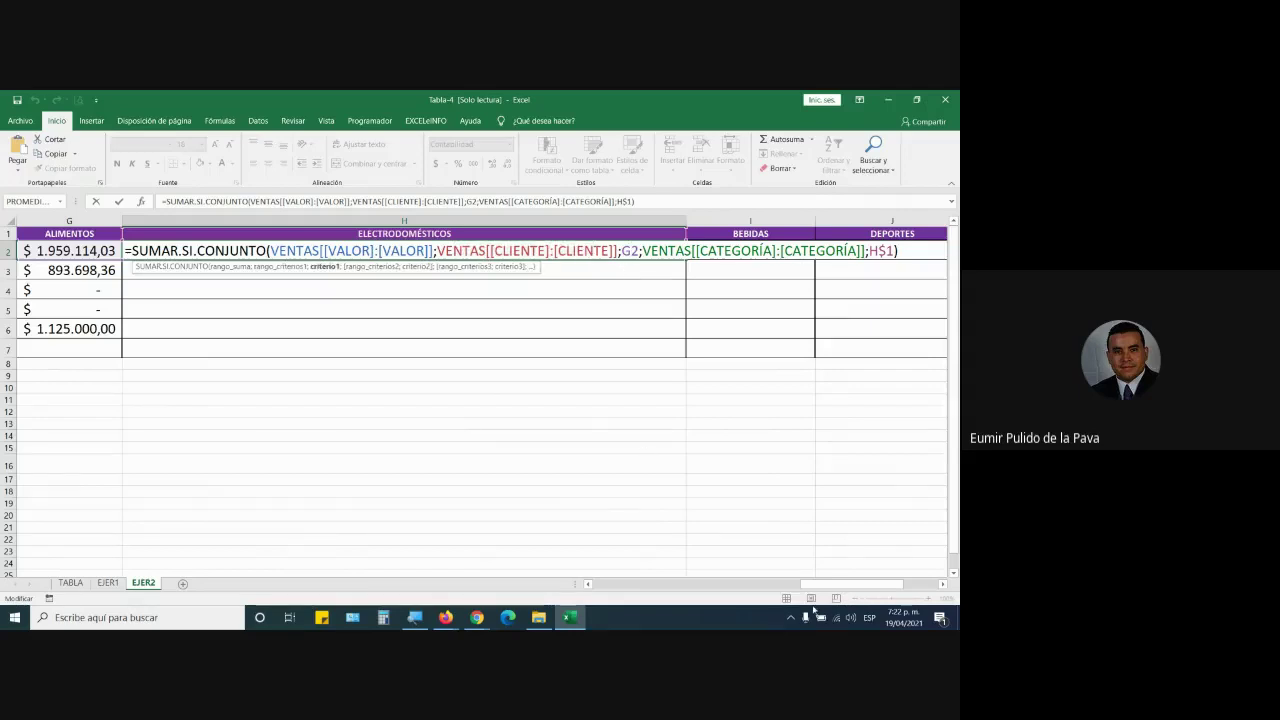
pyautogui.moveTo(820, 584); pyautogui.dragTo(676, 586)
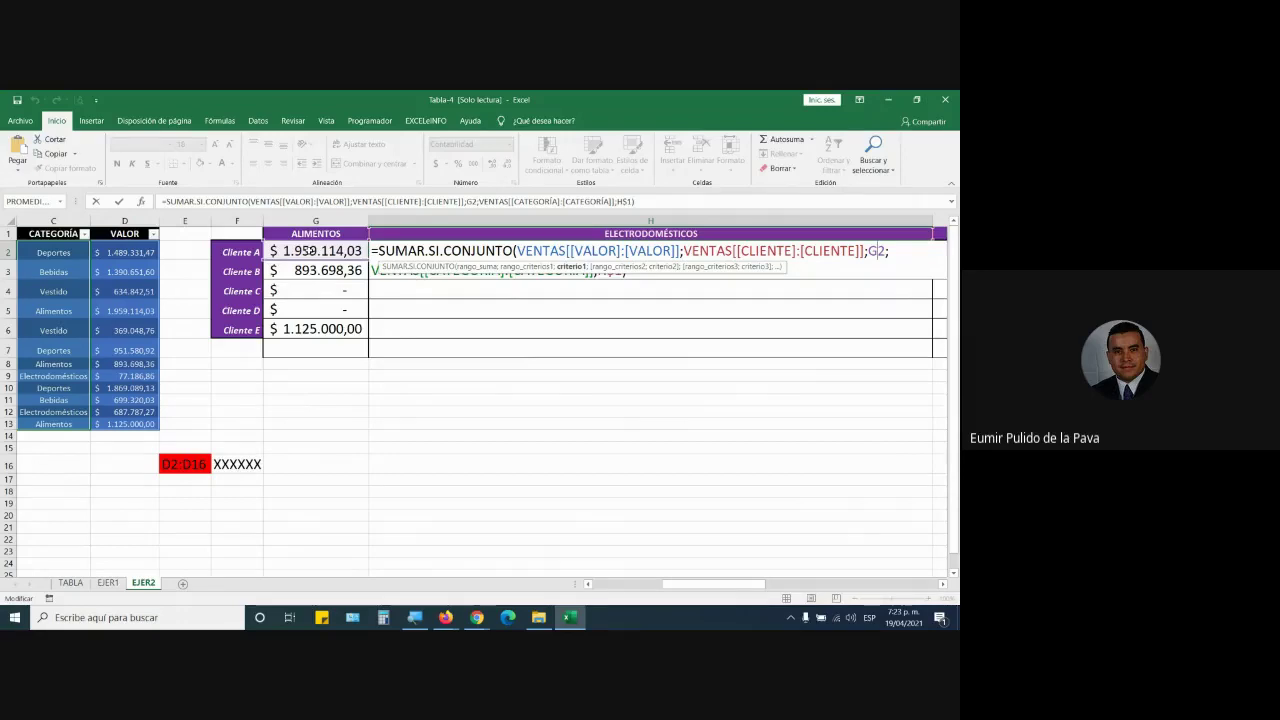
pyautogui.press('Return')
# Step: Compare the client criterion reference in the G2 formula with the one in the H2 formula
pyautogui.click(310, 251)
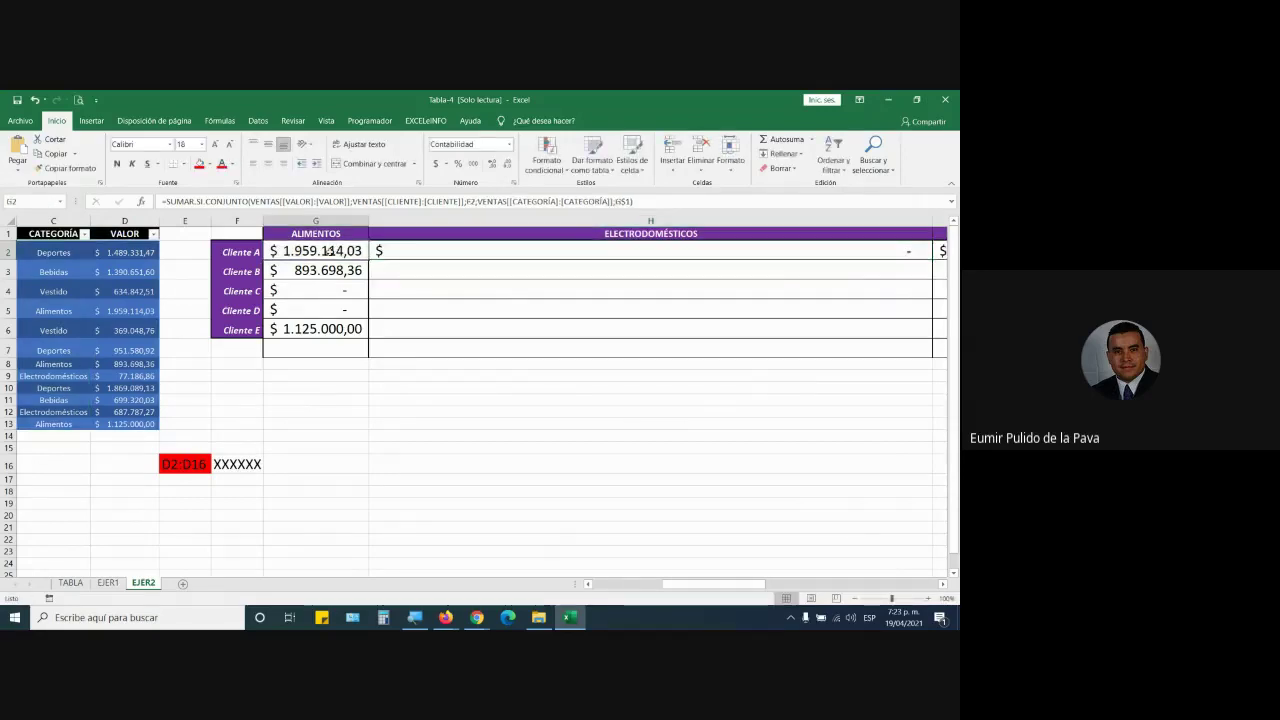
pyautogui.click(330, 376)
pyautogui.moveTo(368, 382); pyautogui.dragTo(828, 382)
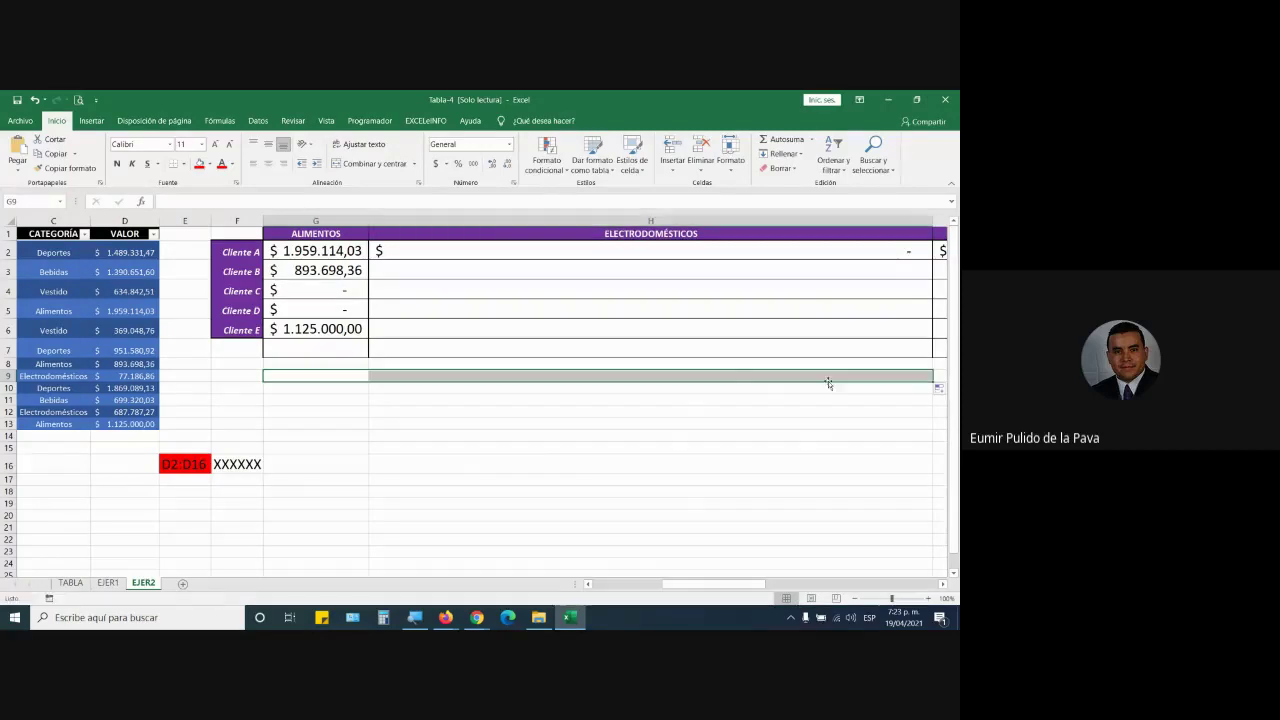
pyautogui.click(240, 220)
pyautogui.click(316, 251)
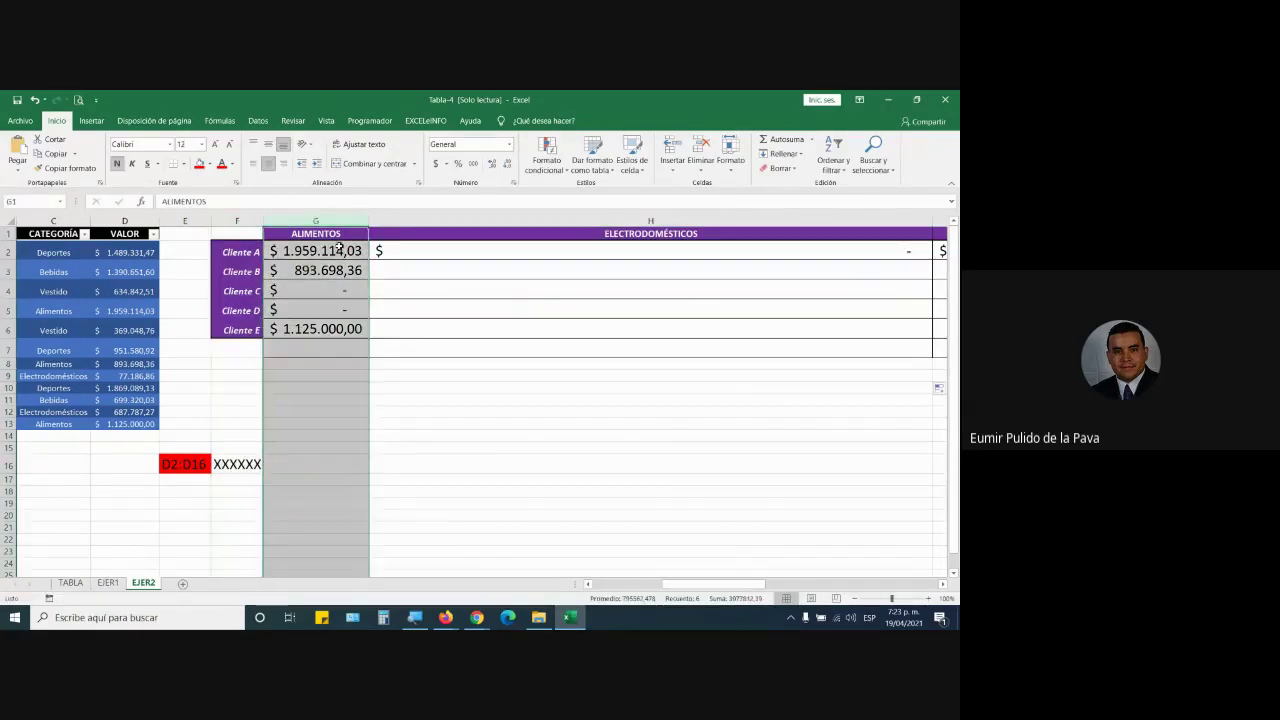
pyautogui.press('F2')
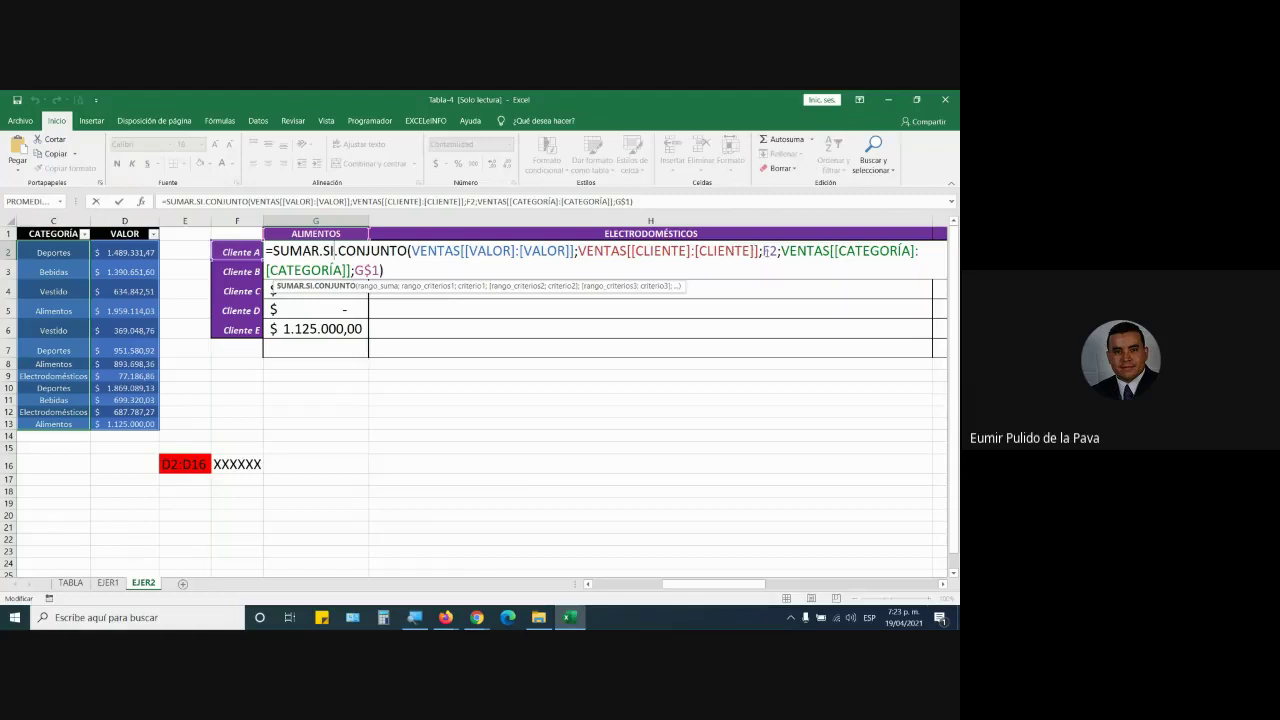
pyautogui.moveTo(763, 251); pyautogui.dragTo(780, 251)
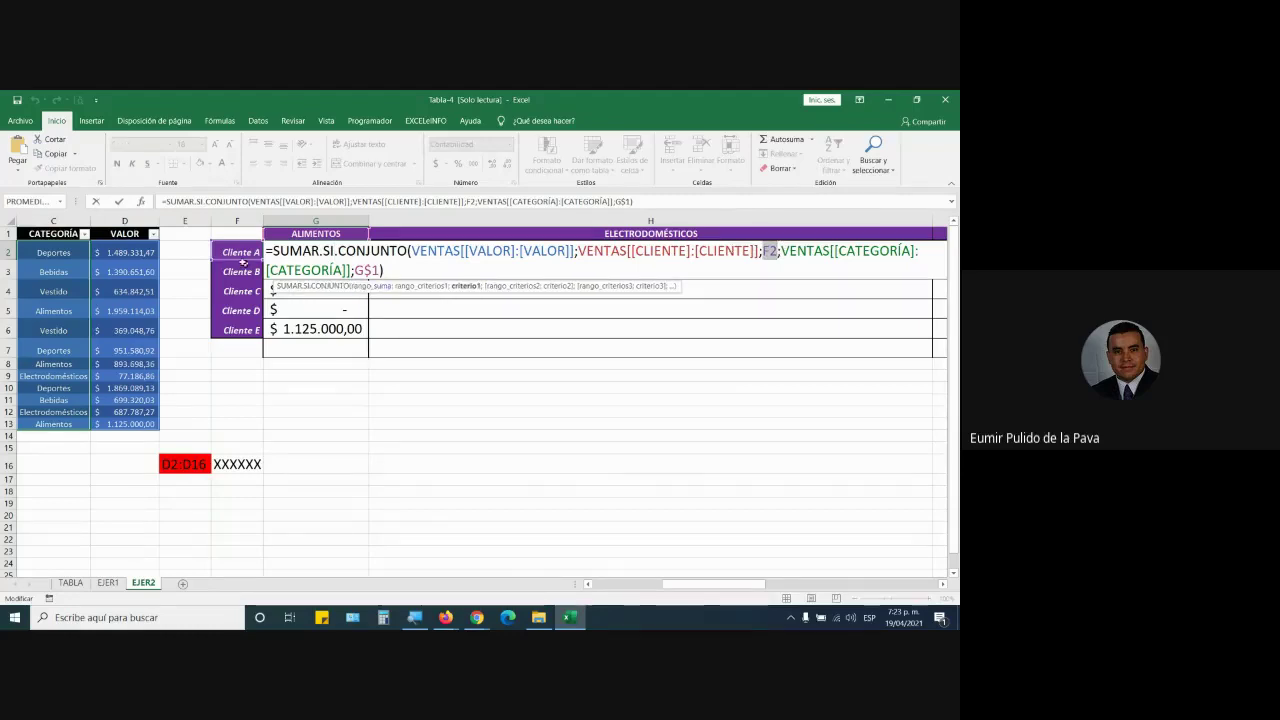
pyautogui.hotkey('ctrl', 'Return')
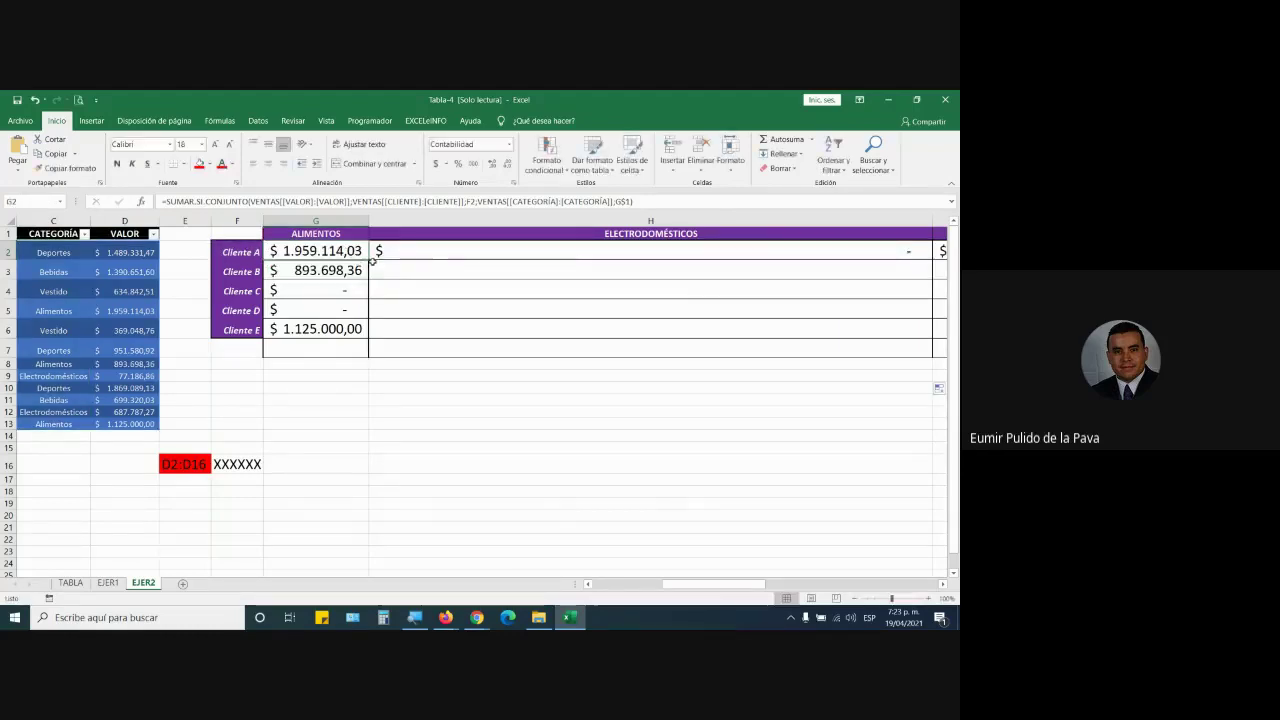
pyautogui.doubleClick(617, 251)
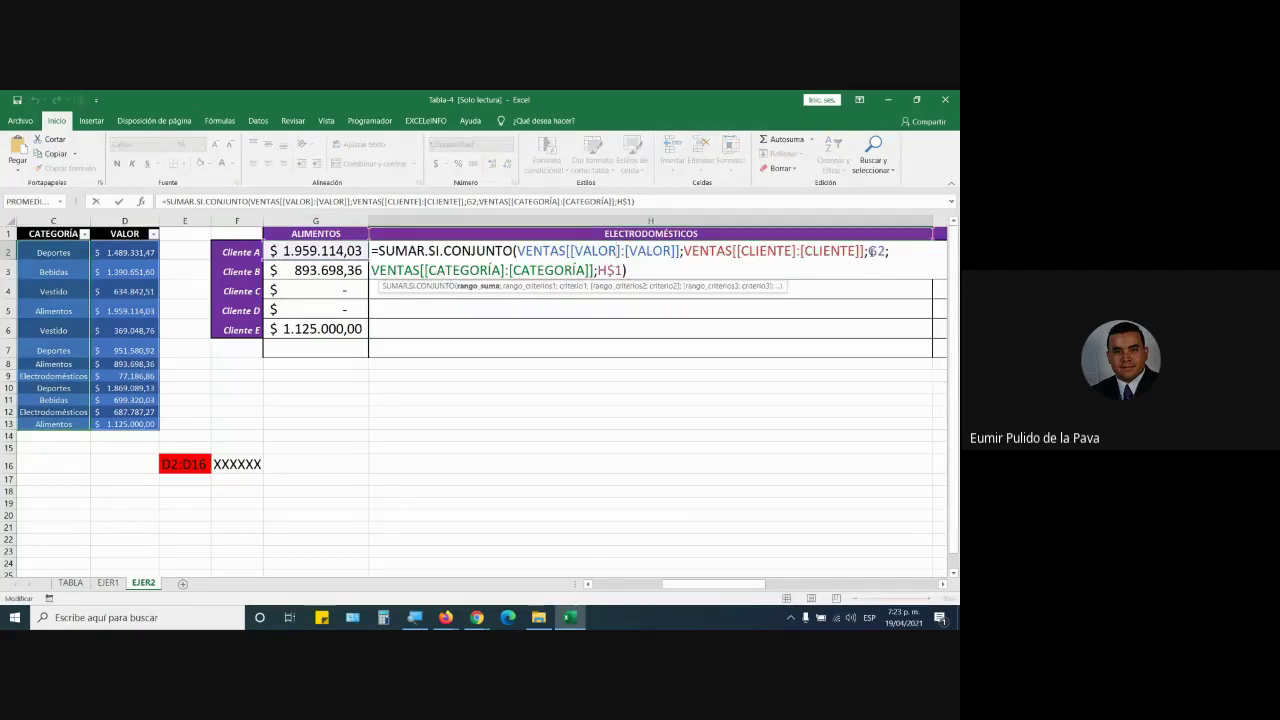
pyautogui.doubleClick(876, 251)
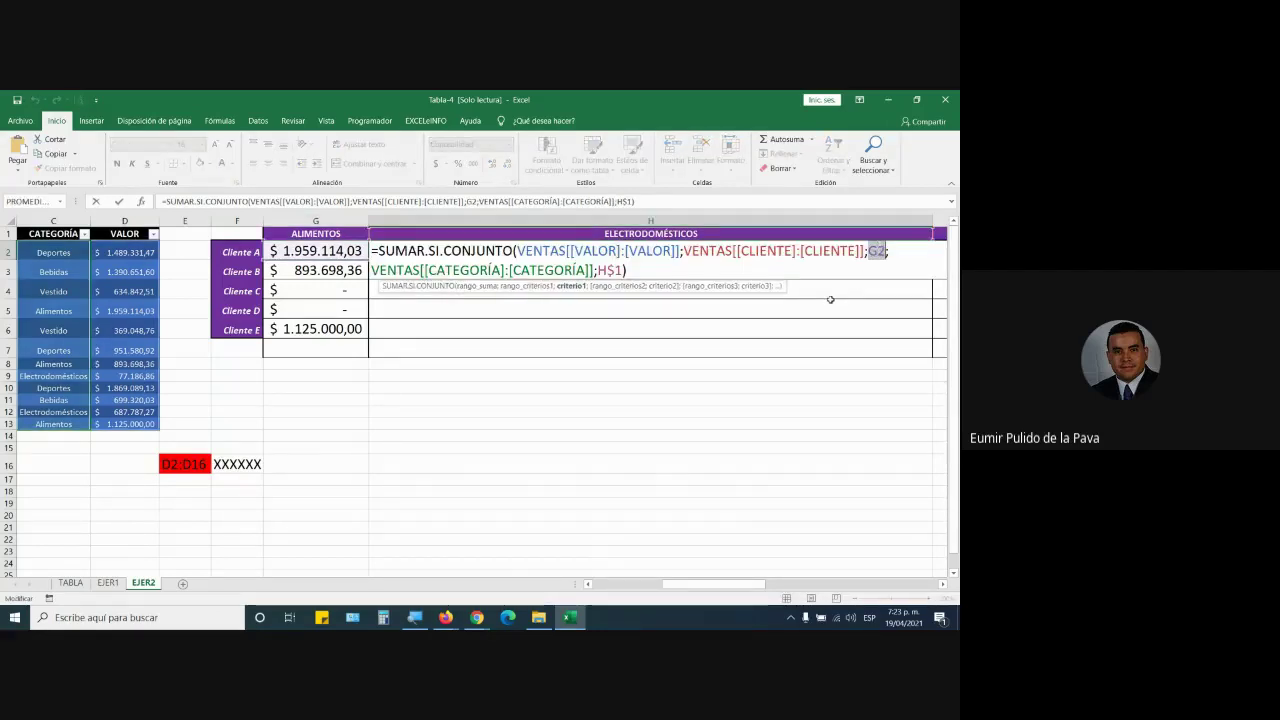
pyautogui.press('Escape')
# Step: Open the G2 formula for editing and check the meeting chat in Google Meet
pyautogui.doubleClick(333, 251)
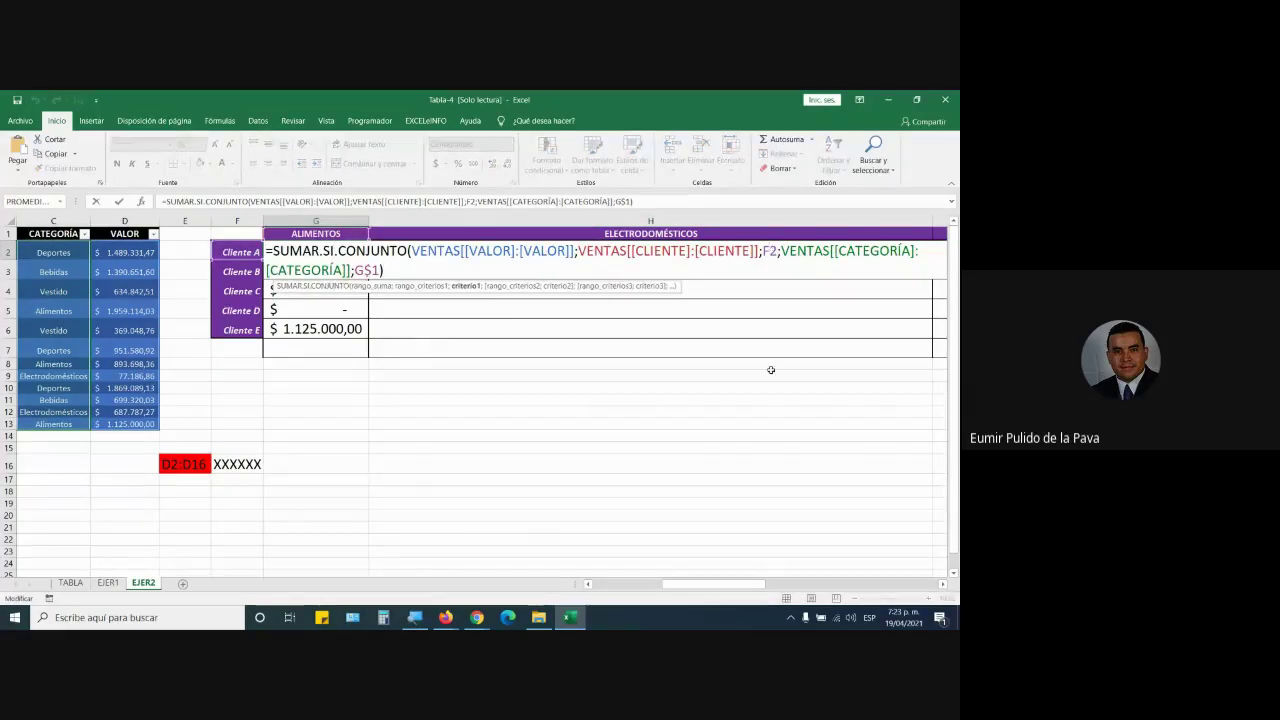
pyautogui.click(477, 618)
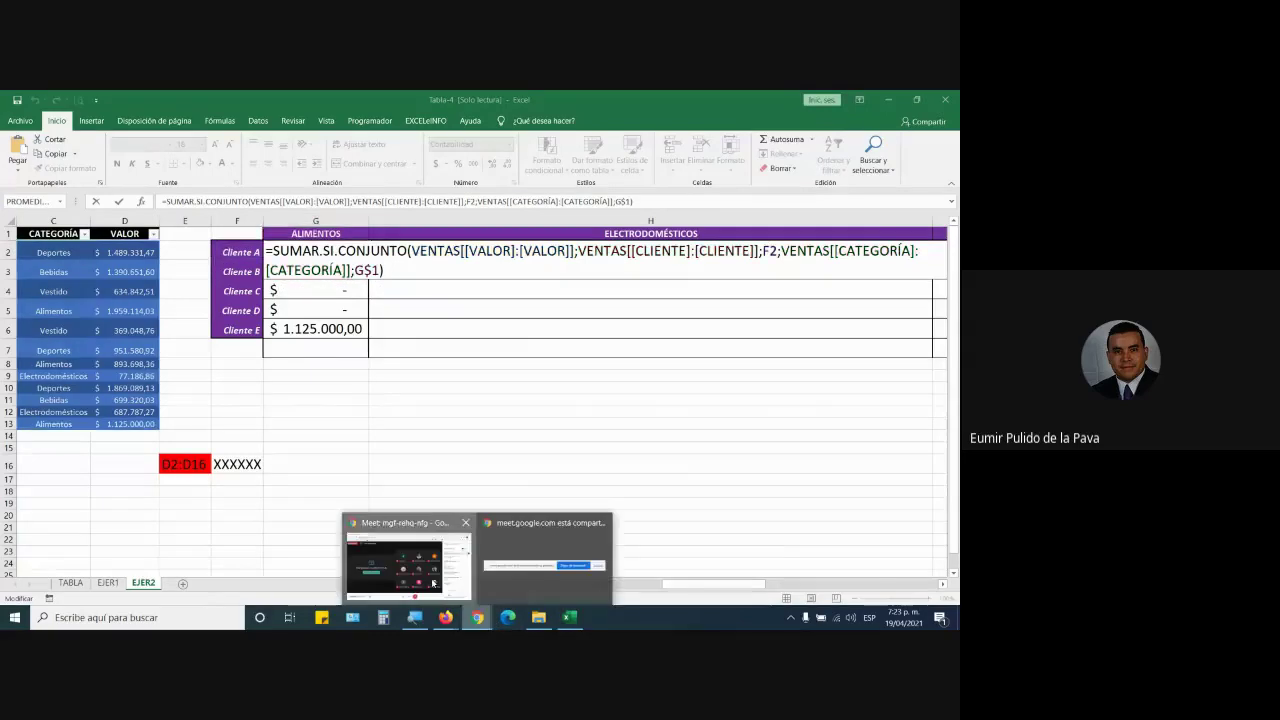
pyautogui.click(405, 560)
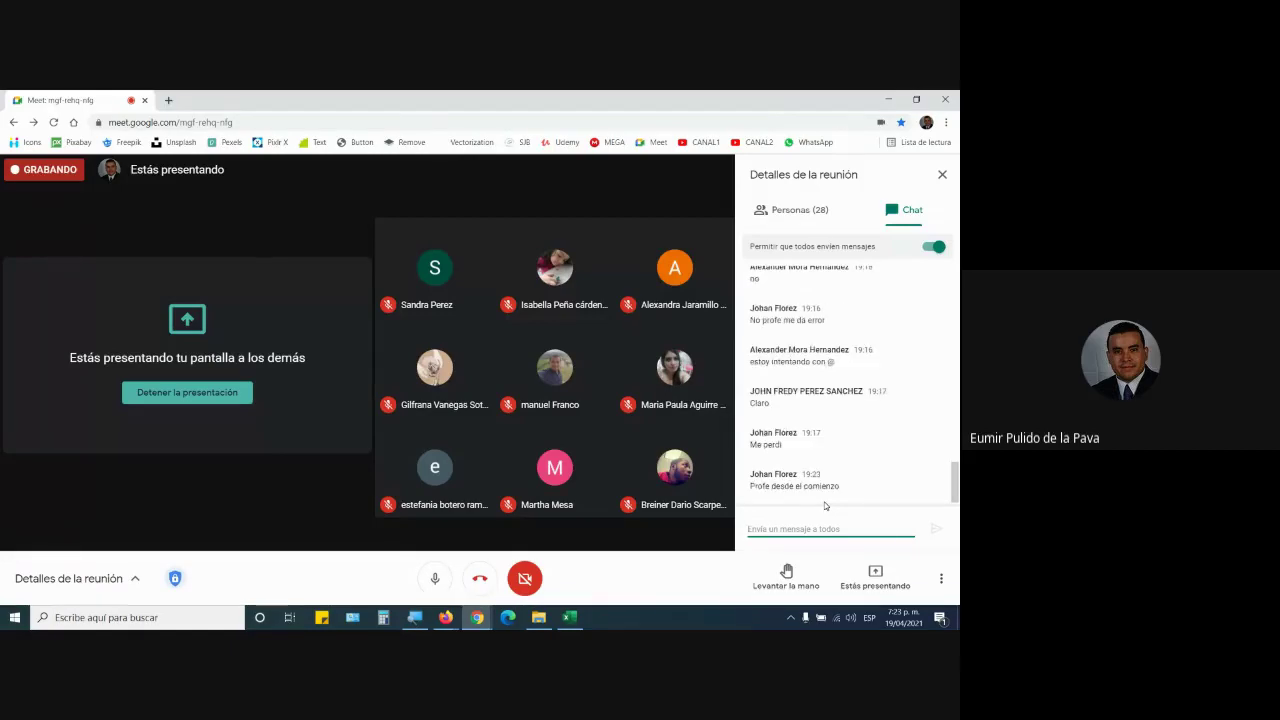
pyautogui.hotkey('alt', 'Tab')
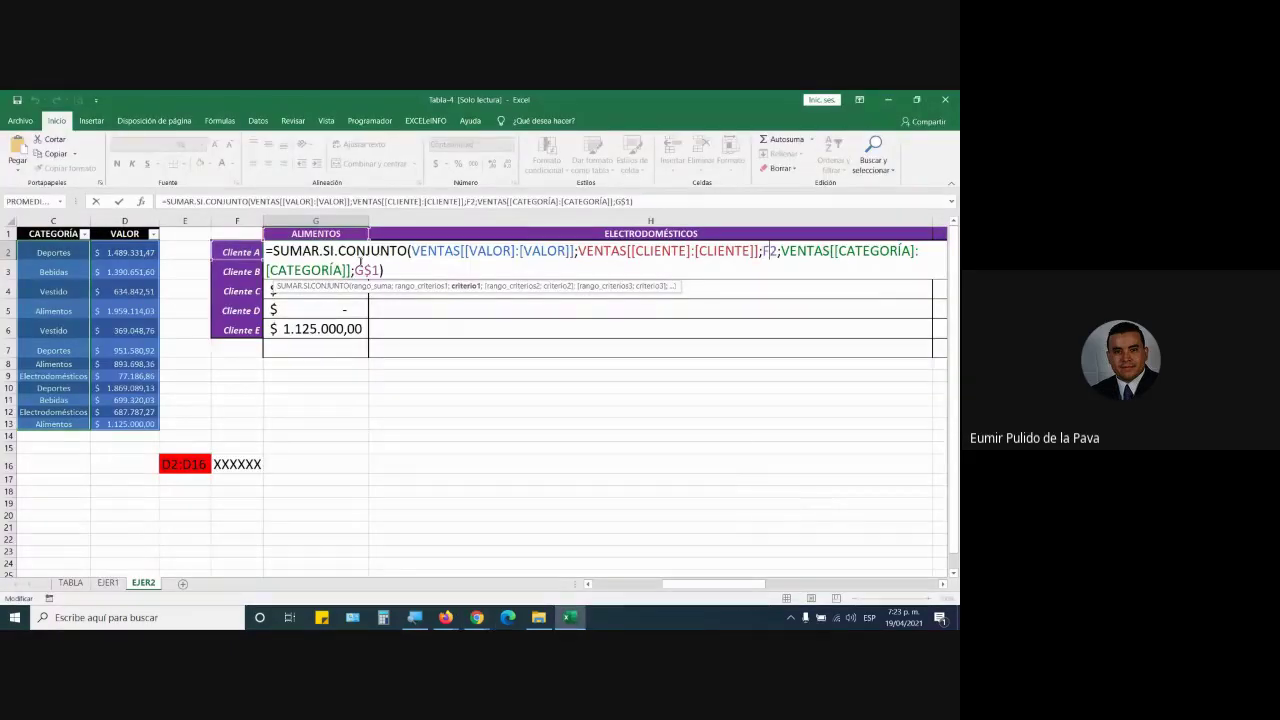
# Step: Lock the column of the client criterion in the G2 formula as $F2 and enter the formula
pyautogui.click(361, 269)
pyautogui.doubleClick(366, 270)
pyautogui.doubleClick(770, 252)
pyautogui.moveTo(447, 612)
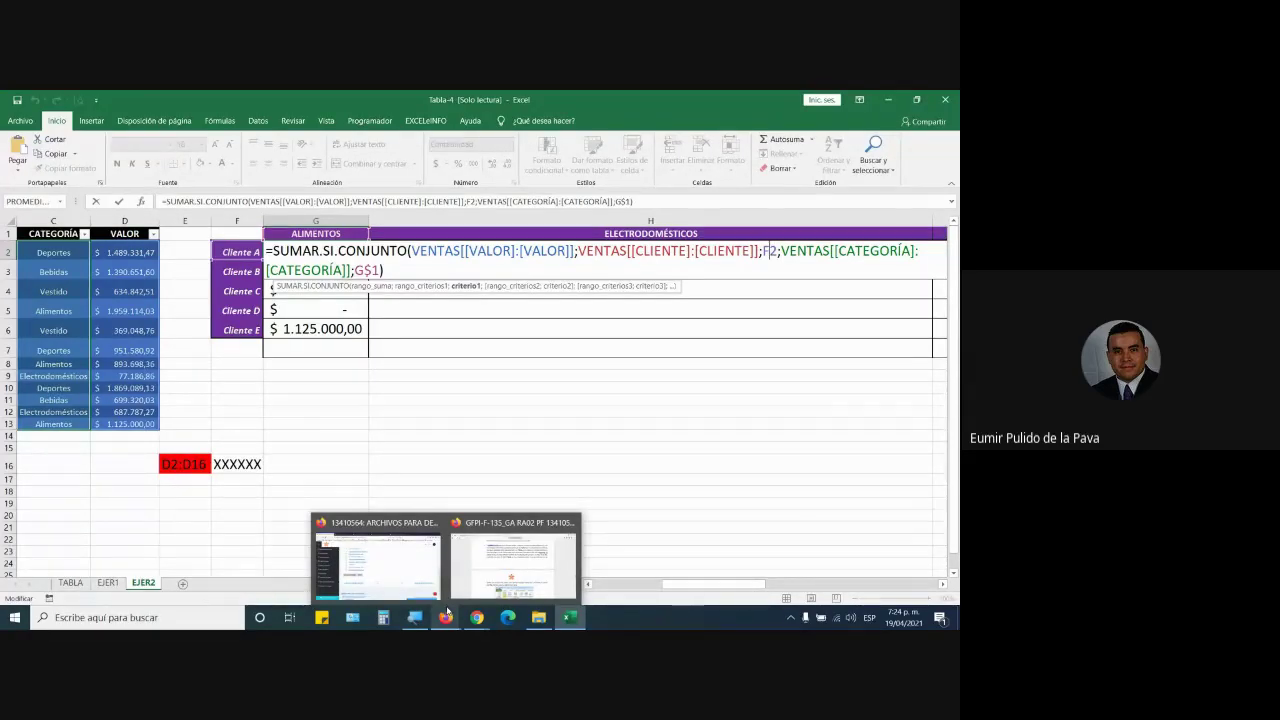
pyautogui.hotkey('alt', 'Tab')
pyautogui.hotkey('alt', 'Tab')
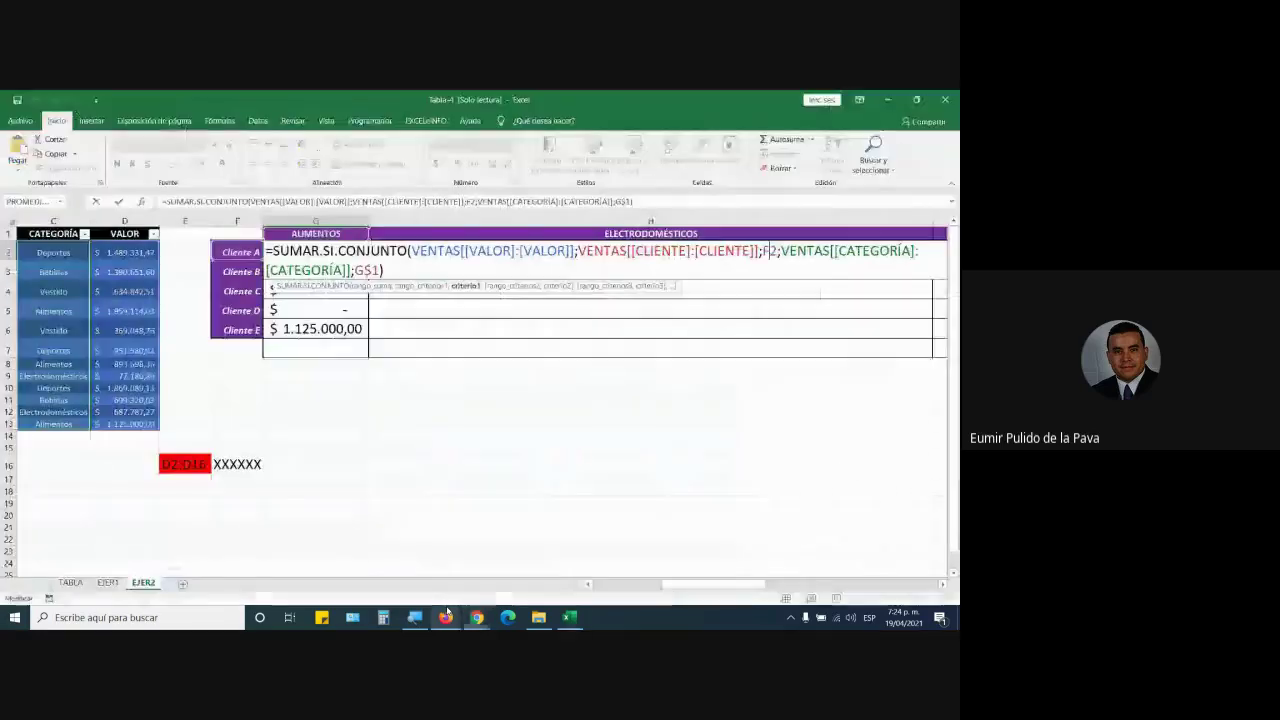
pyautogui.press('F4')
pyautogui.press('F4')
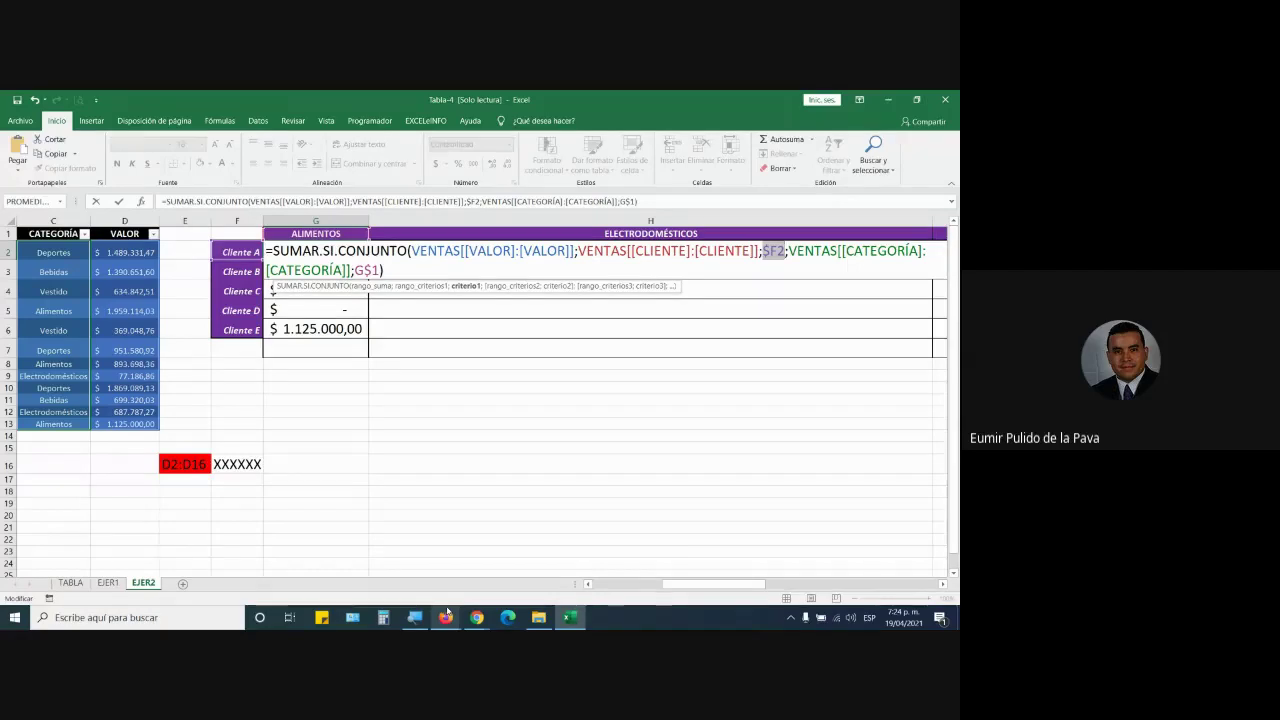
pyautogui.press('Return')
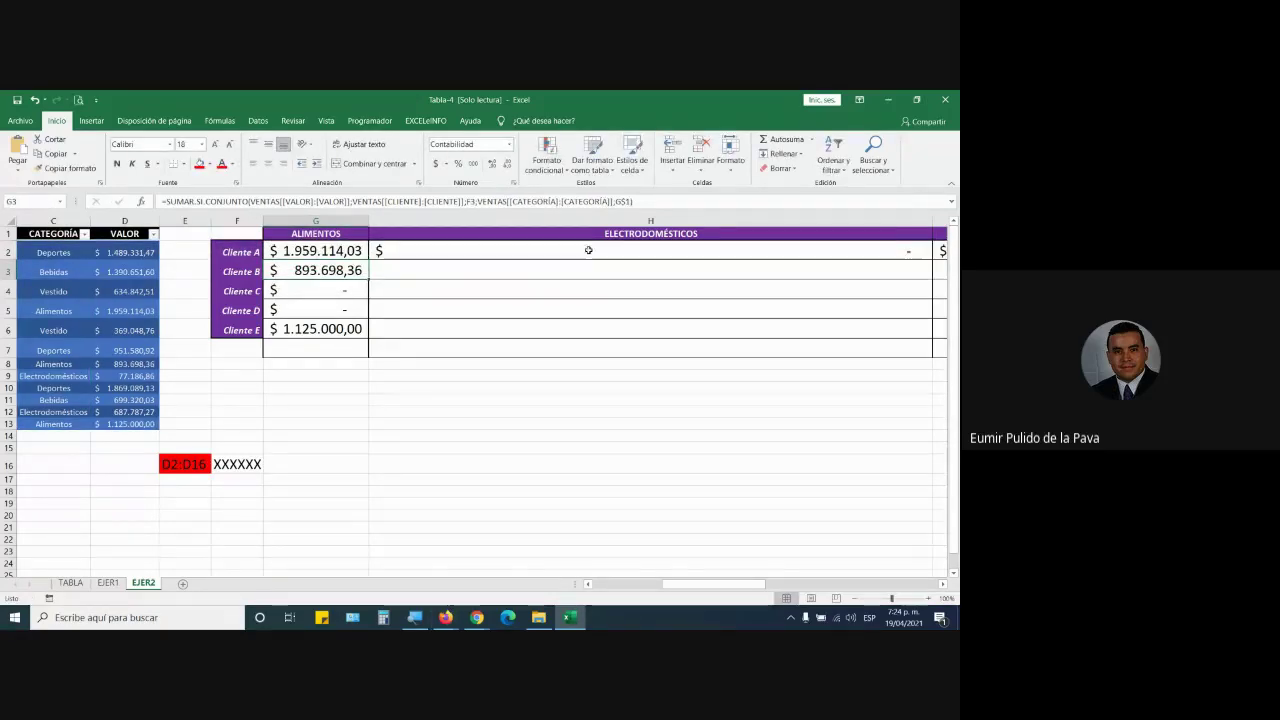
# Step: Copy the G2 formula across to the DEPORTES column and down to the Cliente E row, filling G2:J6
pyautogui.click(340, 250)
pyautogui.moveTo(367, 261); pyautogui.dragTo(862, 263)
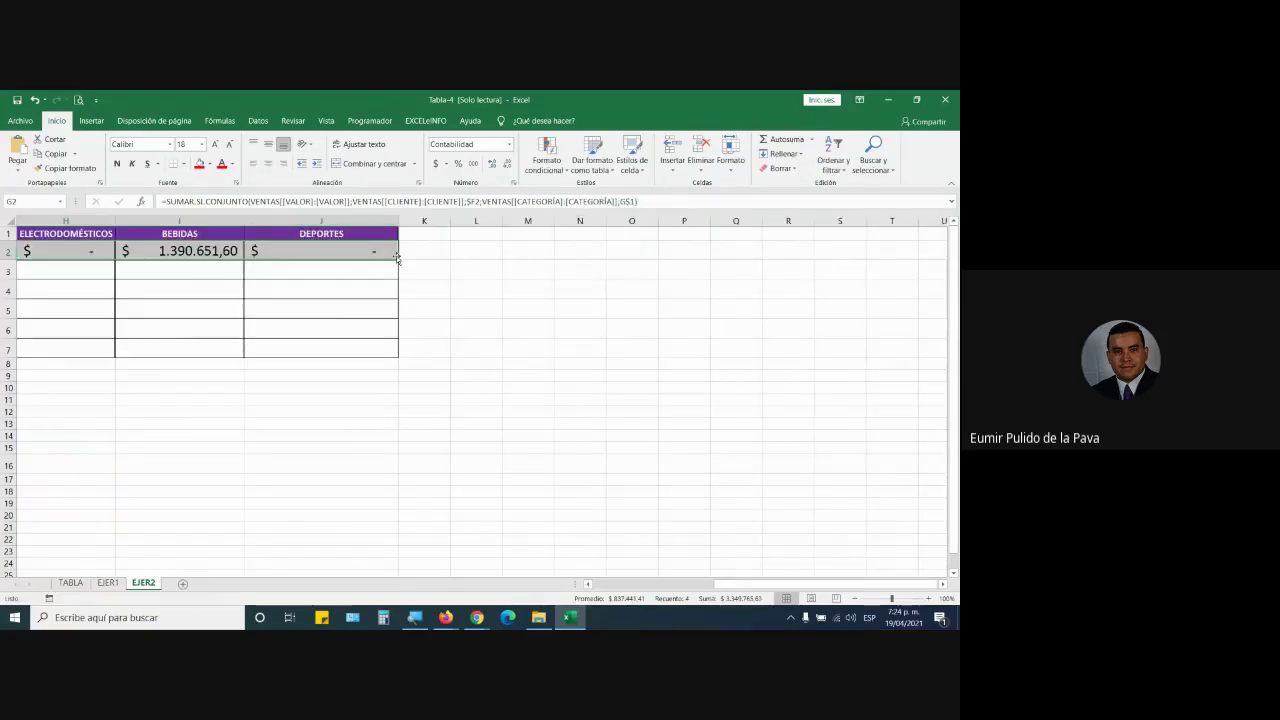
pyautogui.moveTo(396, 257); pyautogui.dragTo(400, 337)
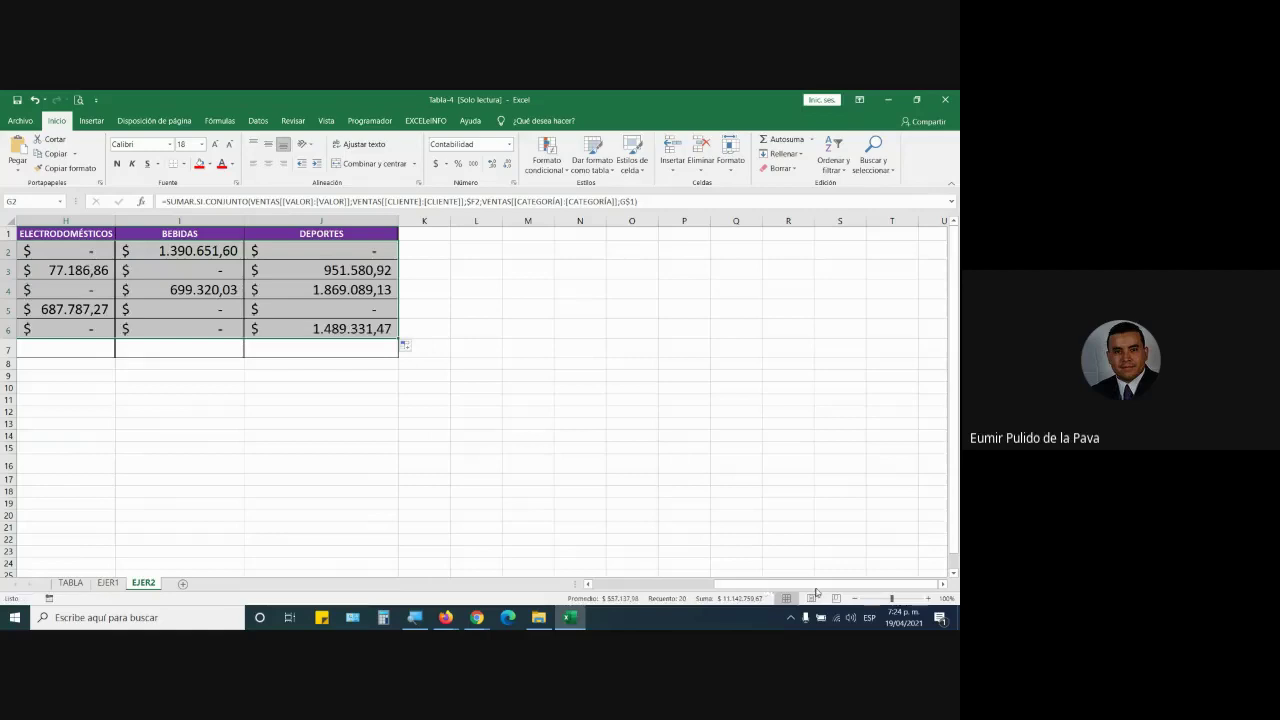
pyautogui.moveTo(816, 592); pyautogui.dragTo(698, 590)
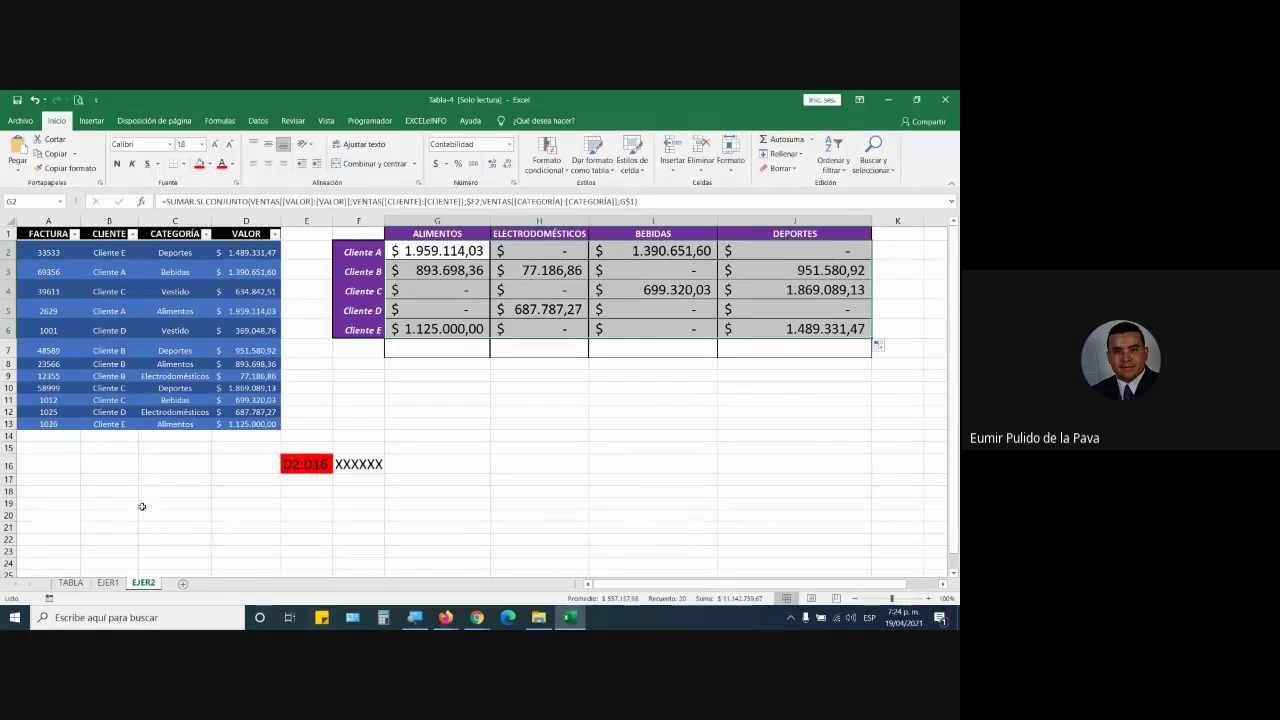
# Step: Add a sale in row 14 of the VENTAS table with an invoice number, Cliente A, Alimentos and a value of 10.000.000
pyautogui.click(60, 436)
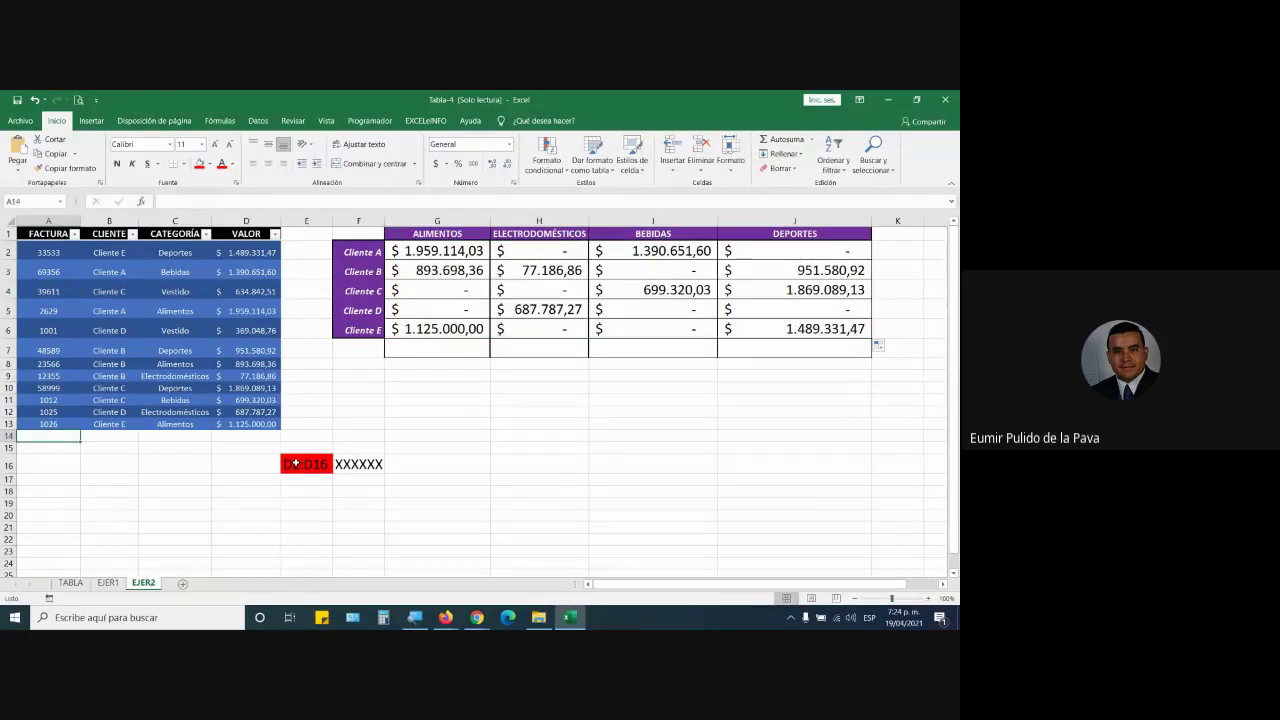
pyautogui.write('5645648')
pyautogui.press('Tab')
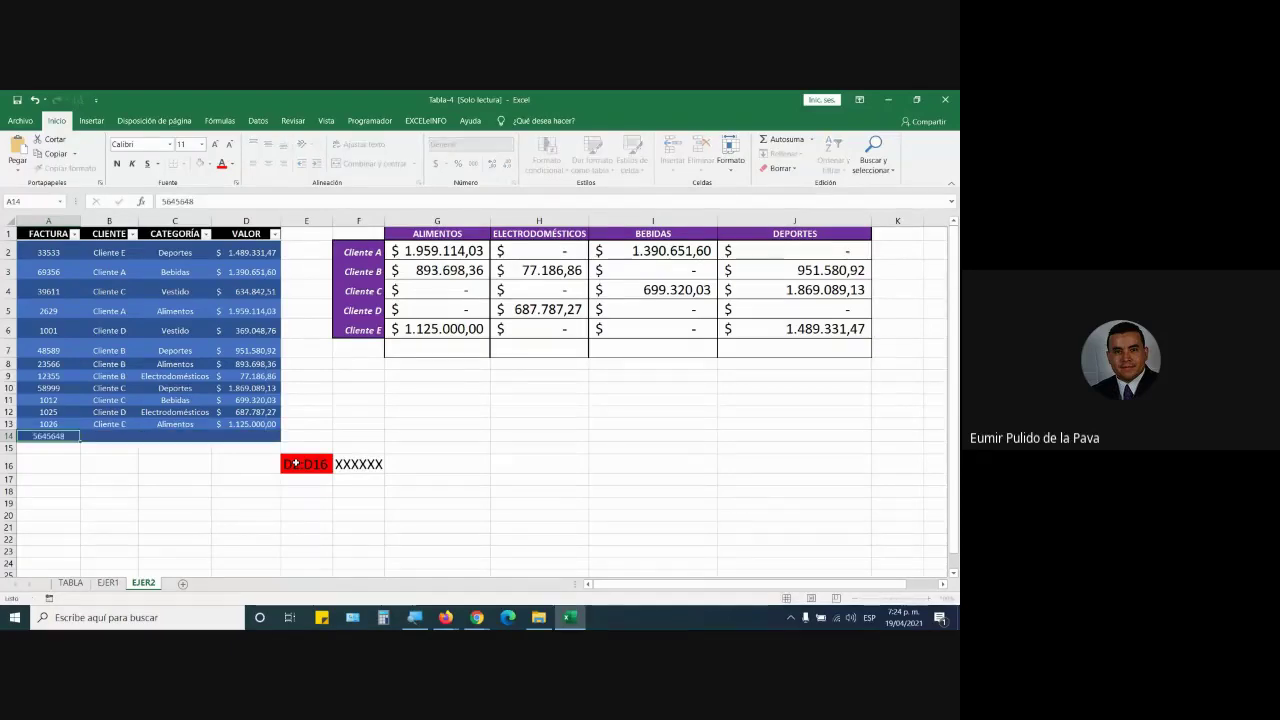
pyautogui.write('Cliente A')
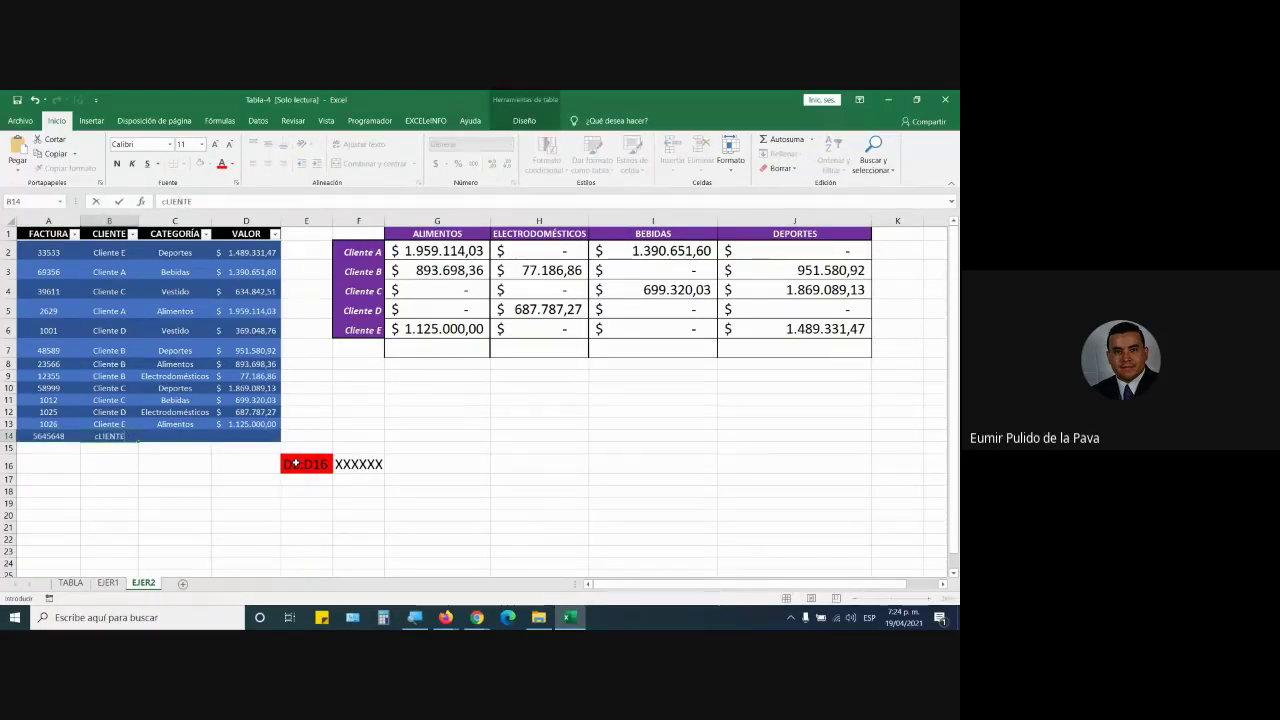
pyautogui.press('Tab')
pyautogui.write('Aliment')
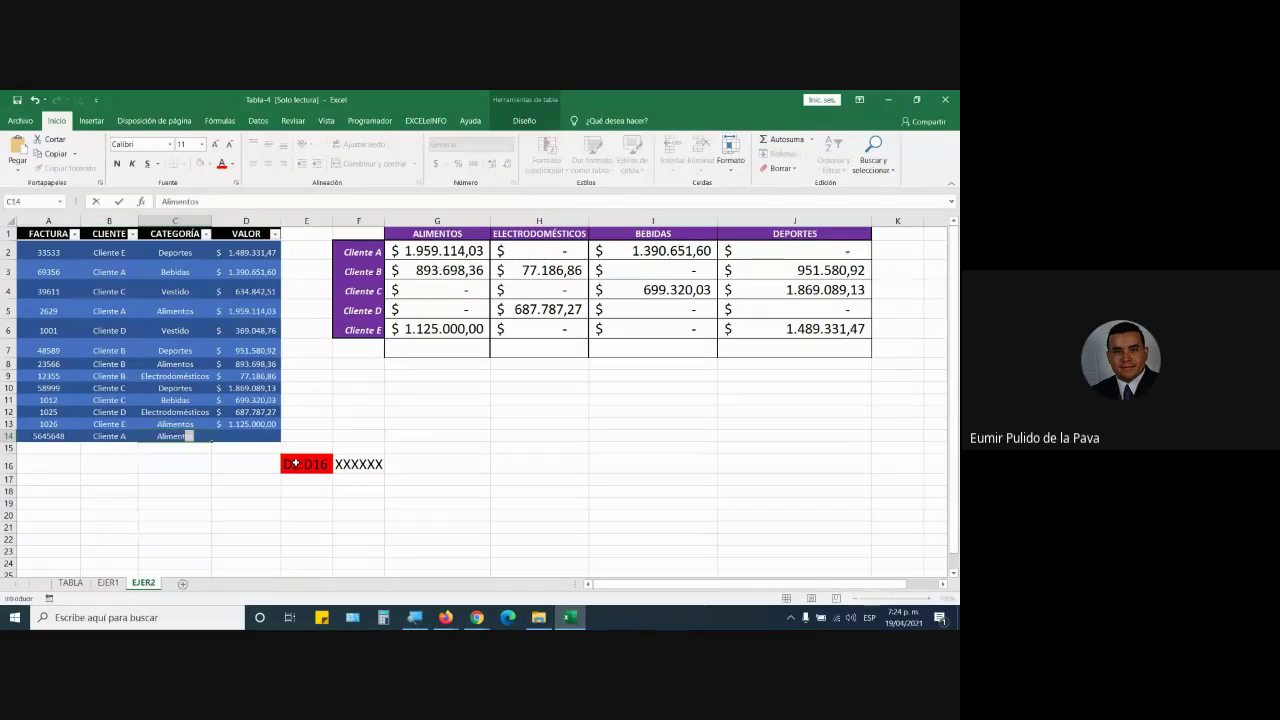
pyautogui.press('Tab')
pyautogui.write('1')
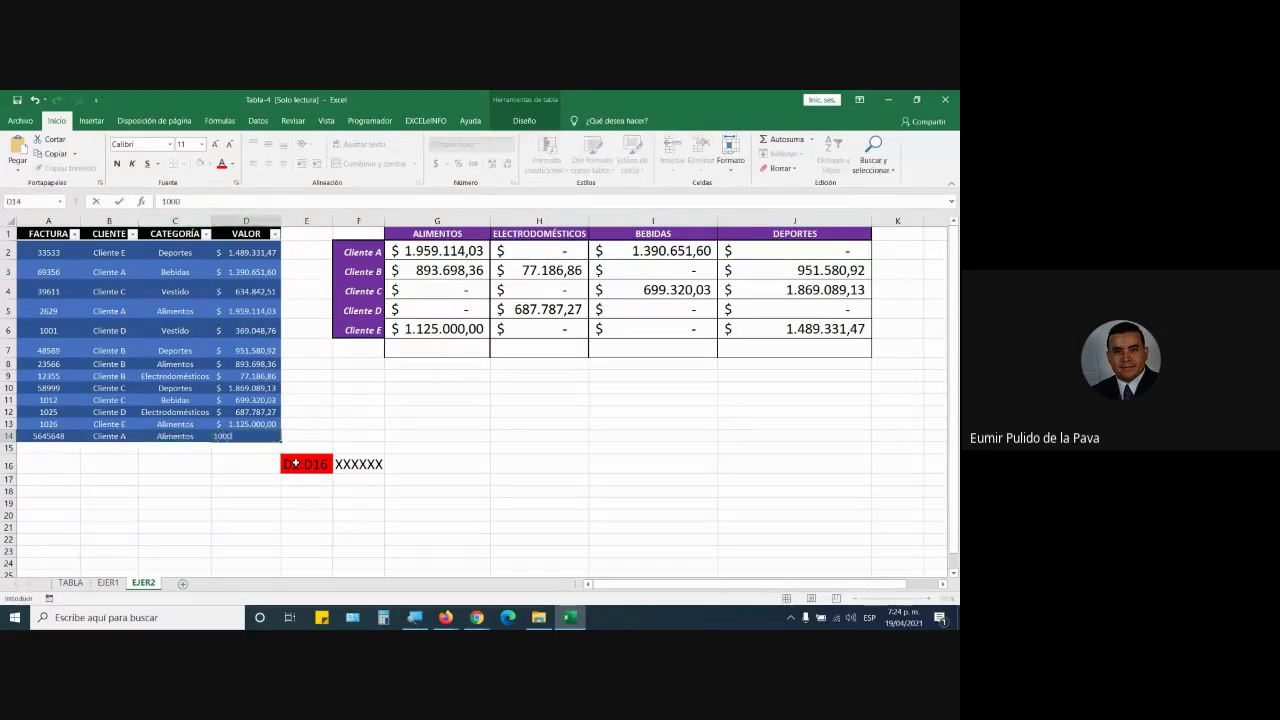
pyautogui.write('0.000.000')
pyautogui.press('Return')
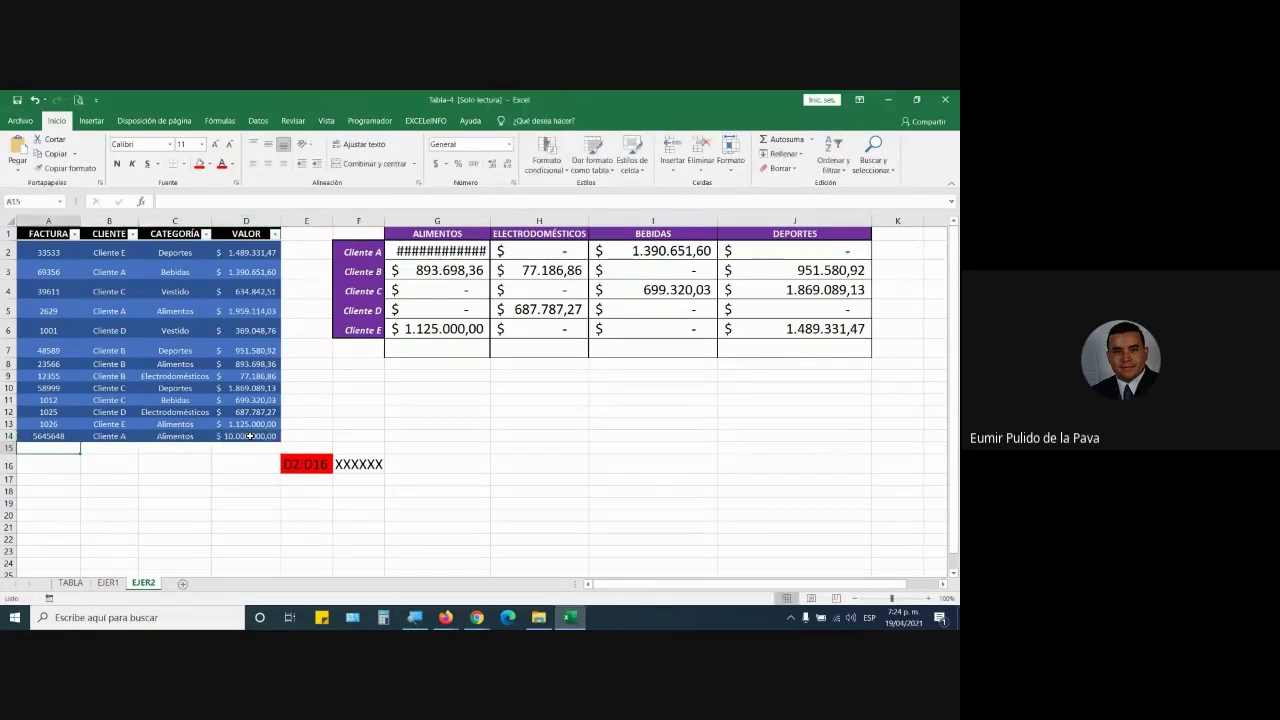
# Step: Fit the width of the ALIMENTOS column to its contents and set the VALOR of the row 14 sale to 1.000.000
pyautogui.doubleClick(490, 220)
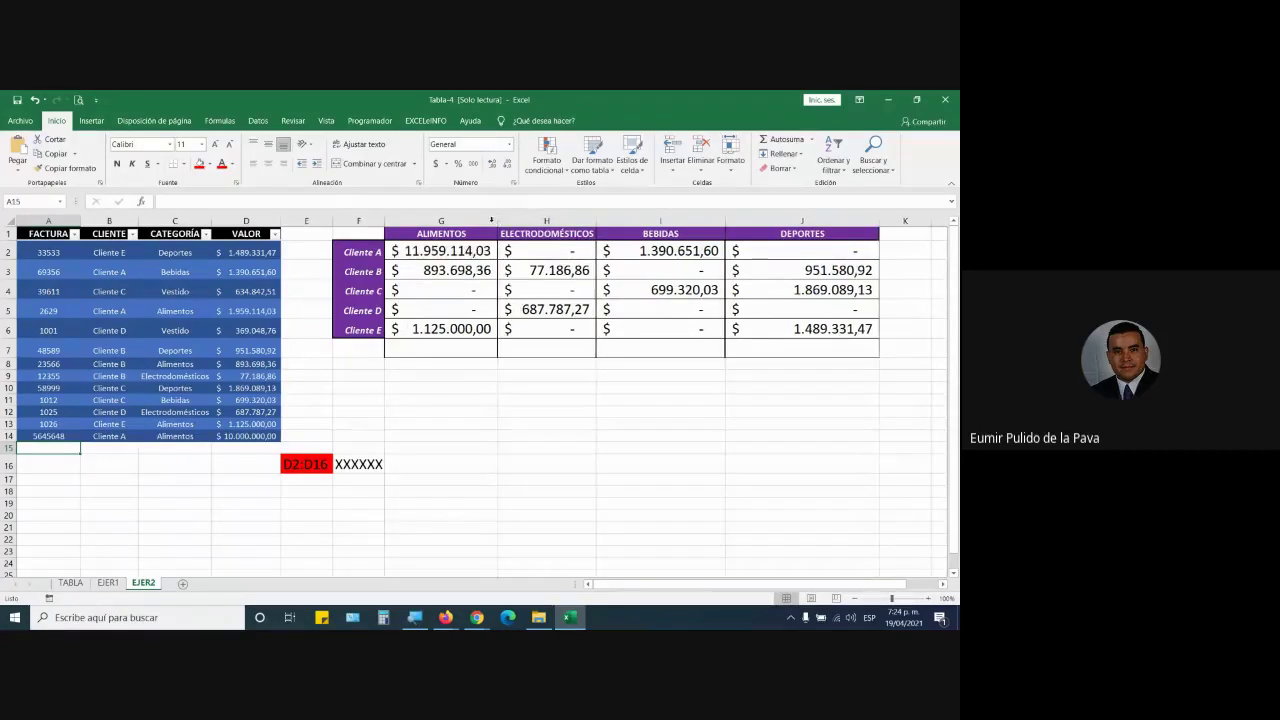
pyautogui.doubleClick(218, 432)
pyautogui.press('BackSpace')
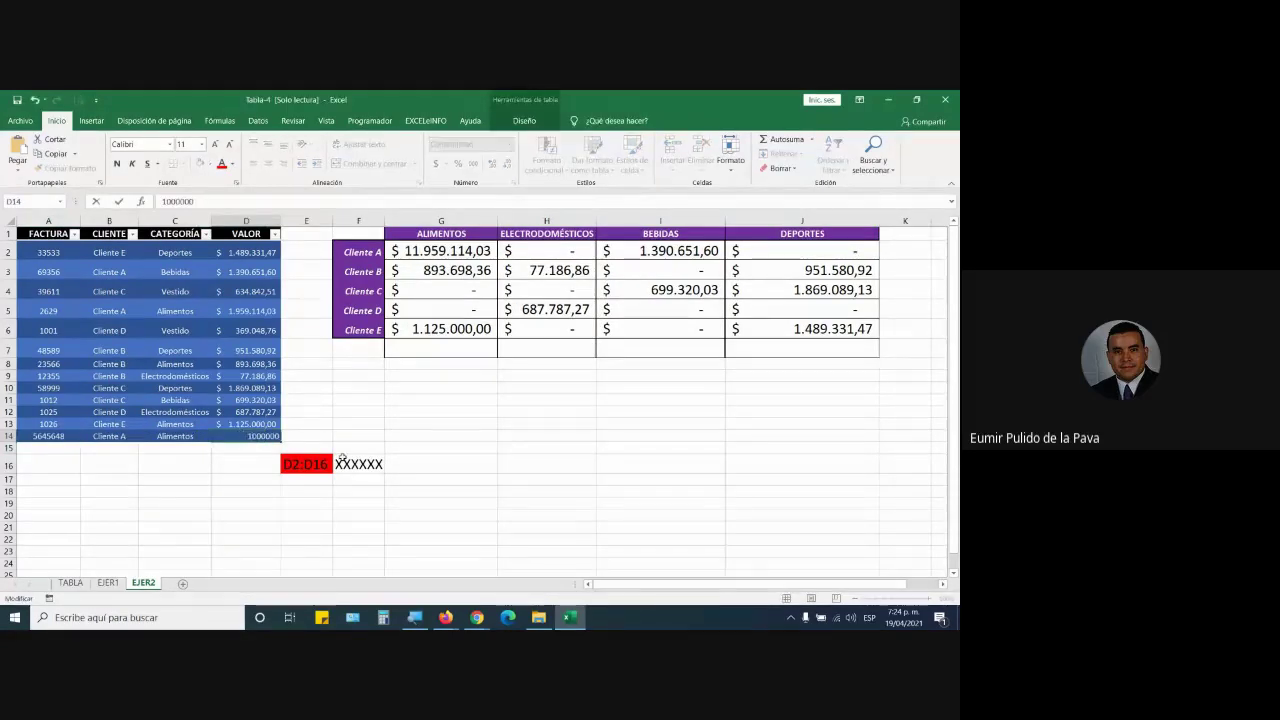
pyautogui.press('Return')
pyautogui.press('Home')
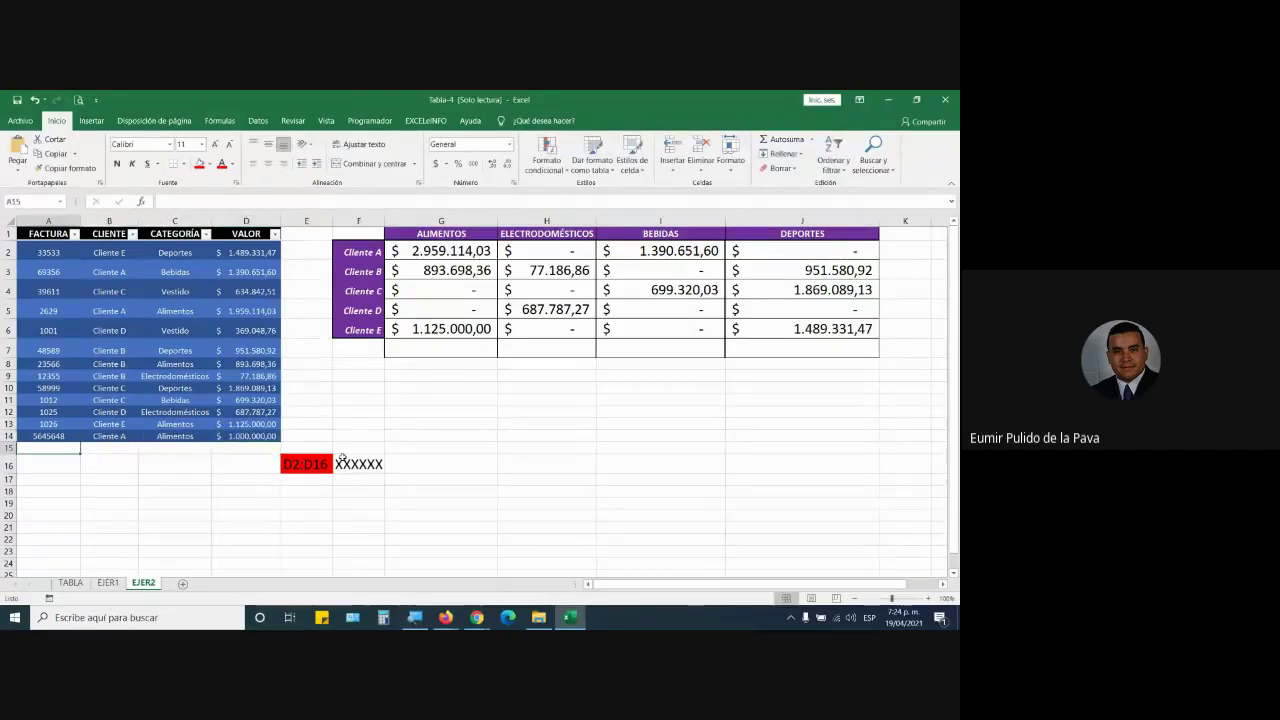
# Step: Add a sale in row 15 of the VENTAS table with an invoice number, Cliente E, Bebidas and a value of 585.000
pyautogui.write('454456')
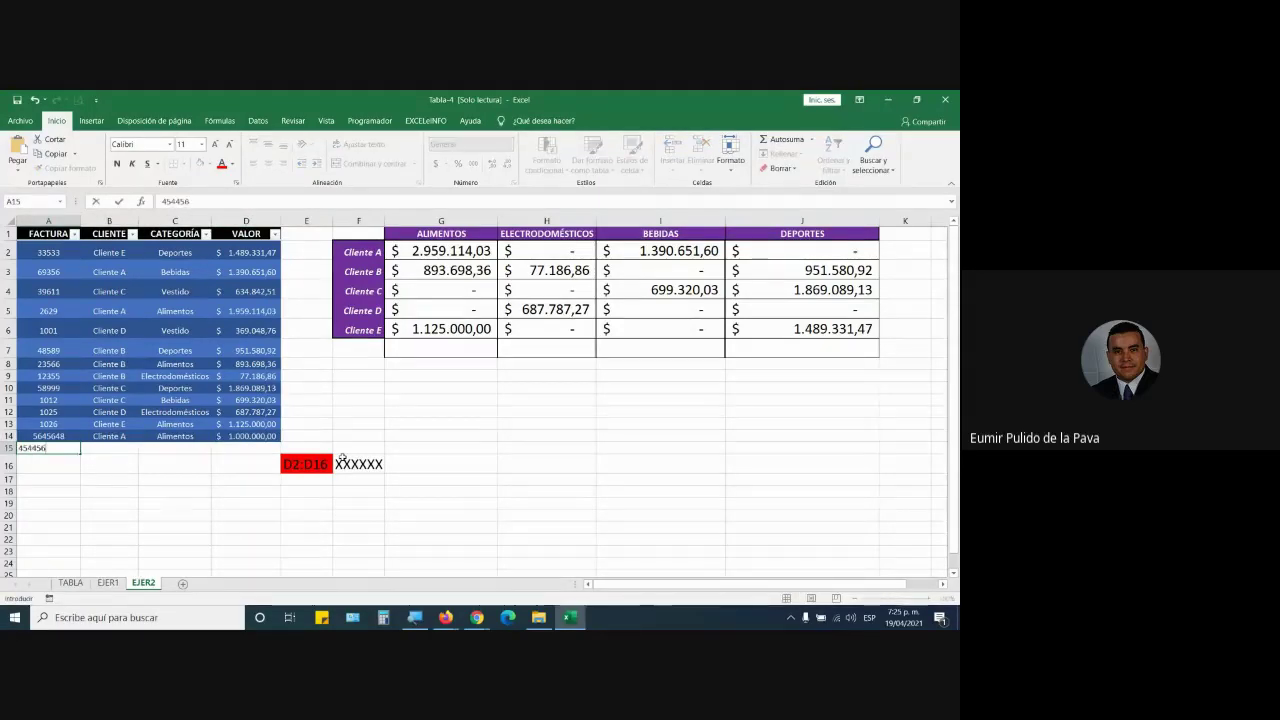
pyautogui.press('Tab')
pyautogui.write('Client')
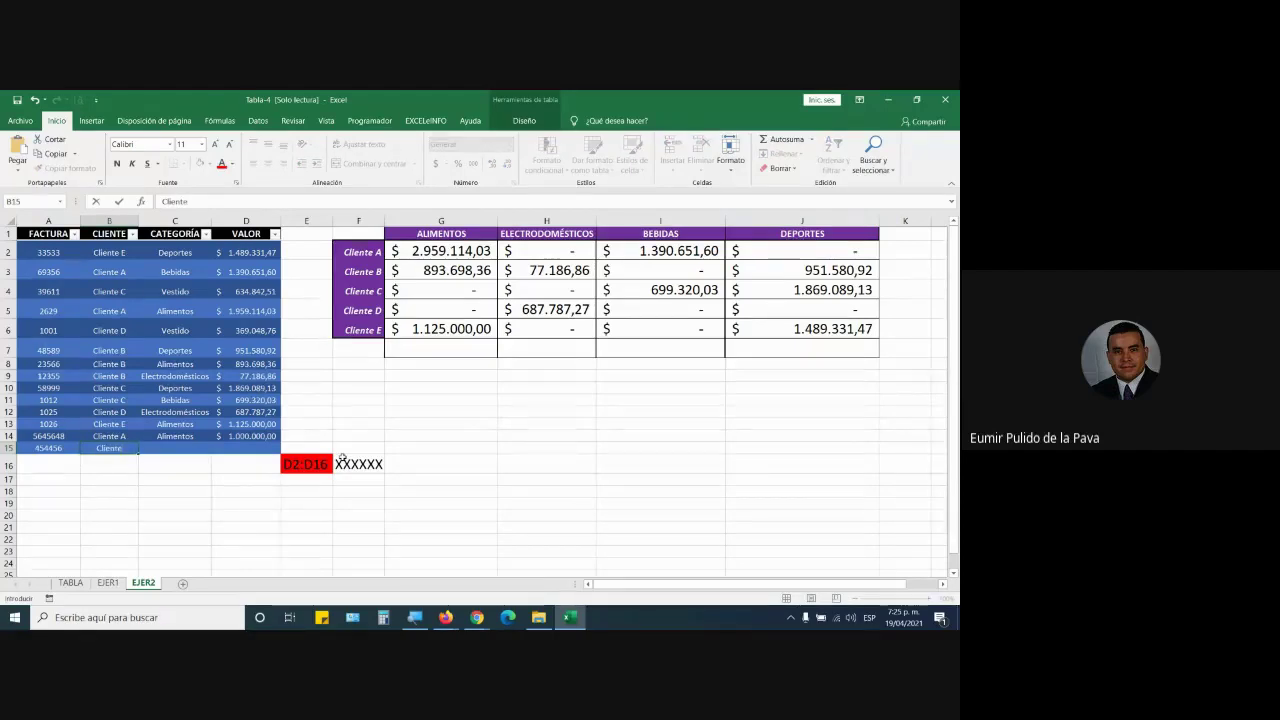
pyautogui.write('e E')
pyautogui.press('Tab')
pyautogui.write('Beb')
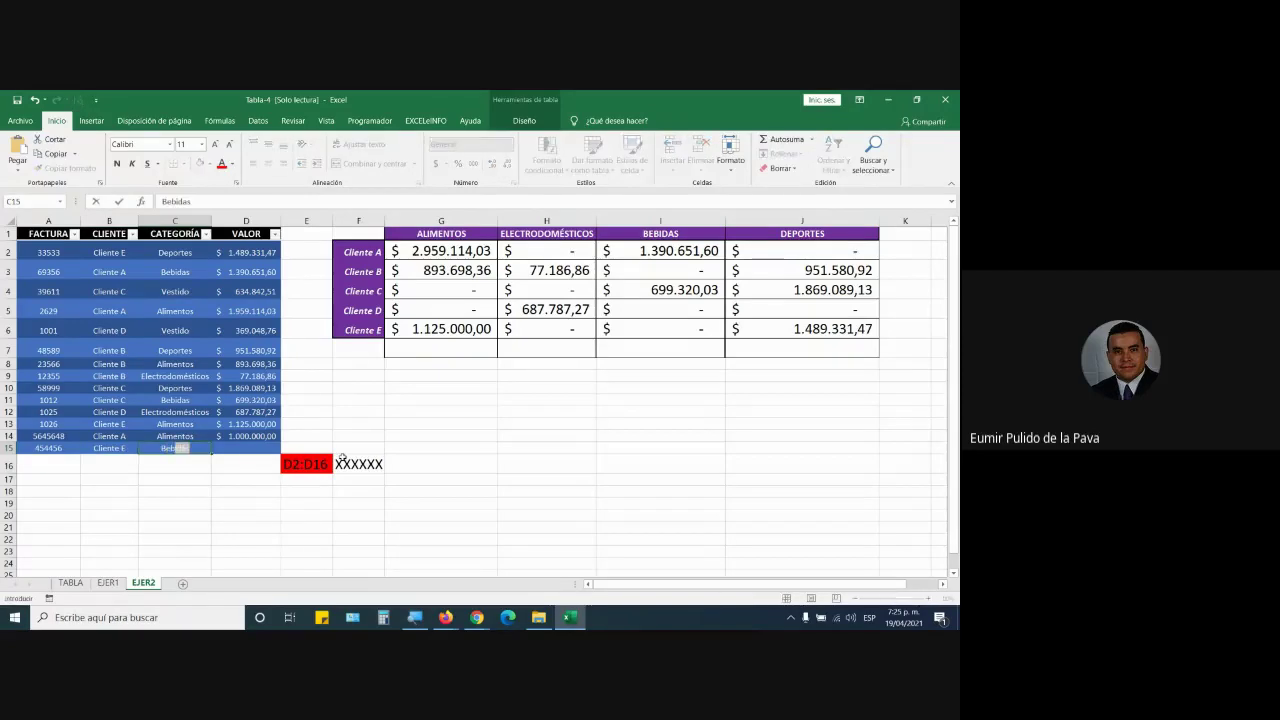
pyautogui.press('Tab')
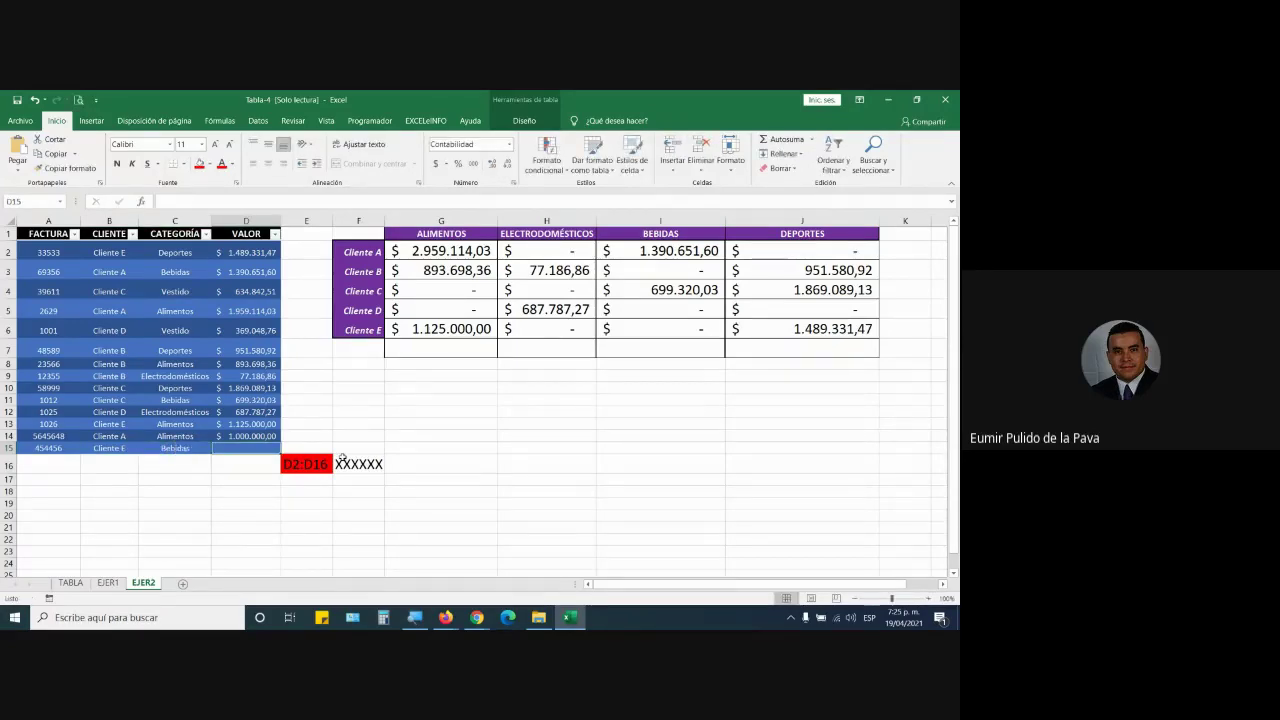
pyautogui.write('58500')
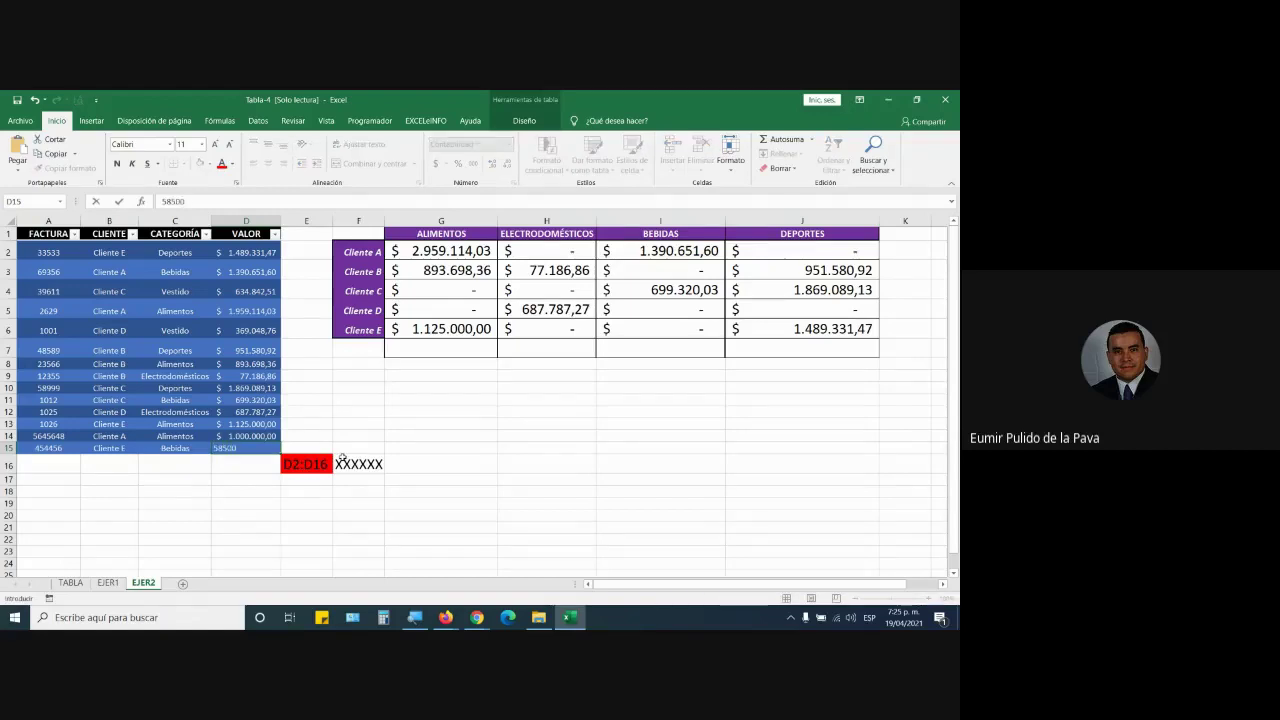
pyautogui.write('5.000')
pyautogui.press('Return')
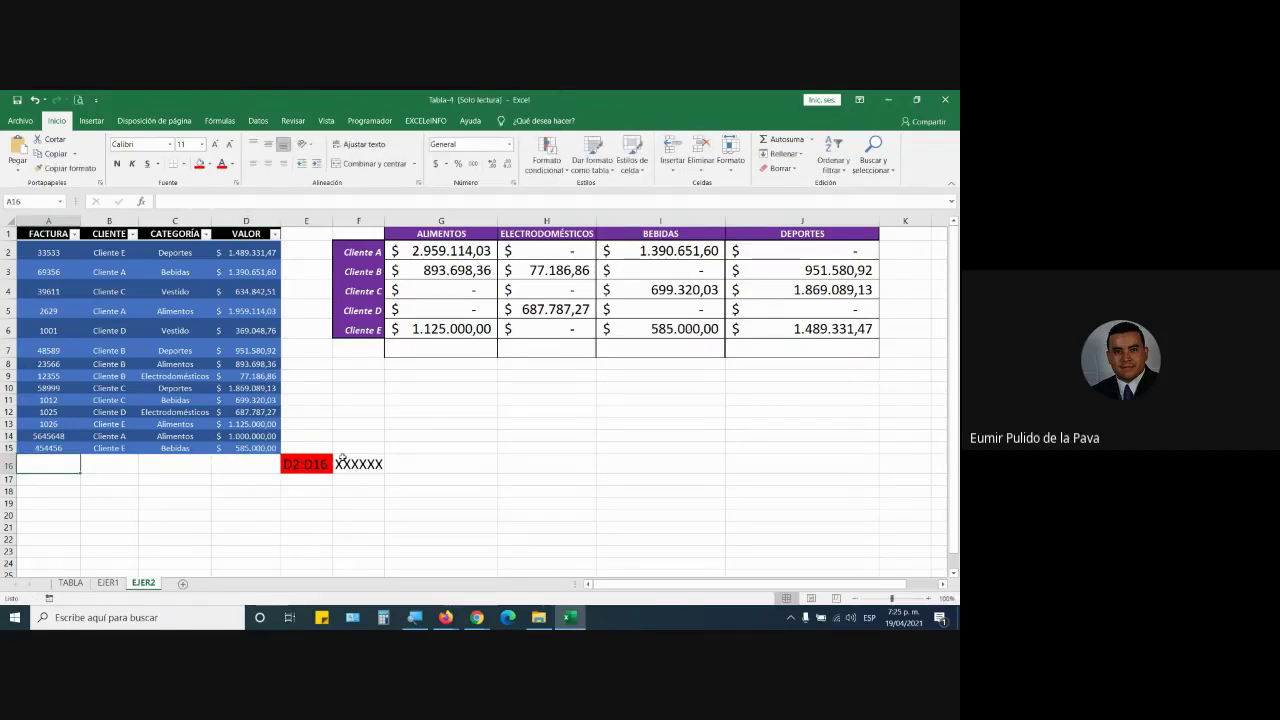
# Step: Add a sale in row 16 of the VENTAS table with an invoice number, Cliente A, Deportes and a value of 150.000
pyautogui.write('987897897')
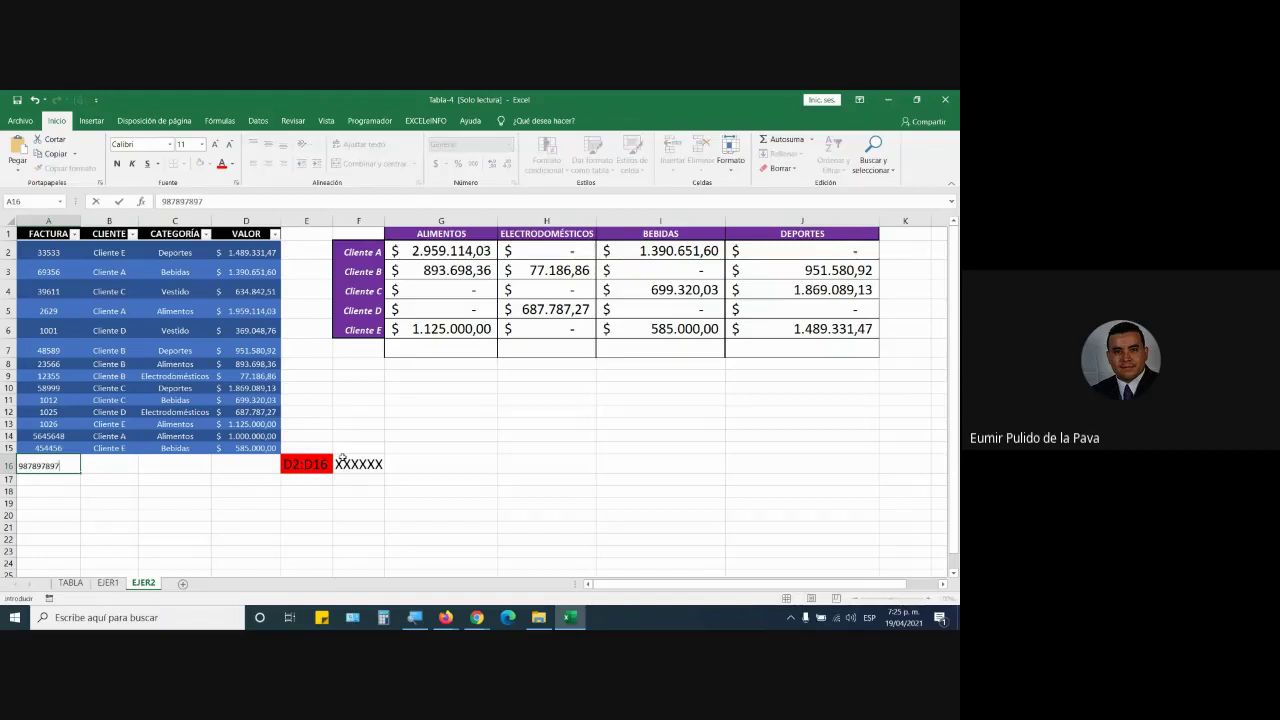
pyautogui.press('Tab')
pyautogui.write('C')
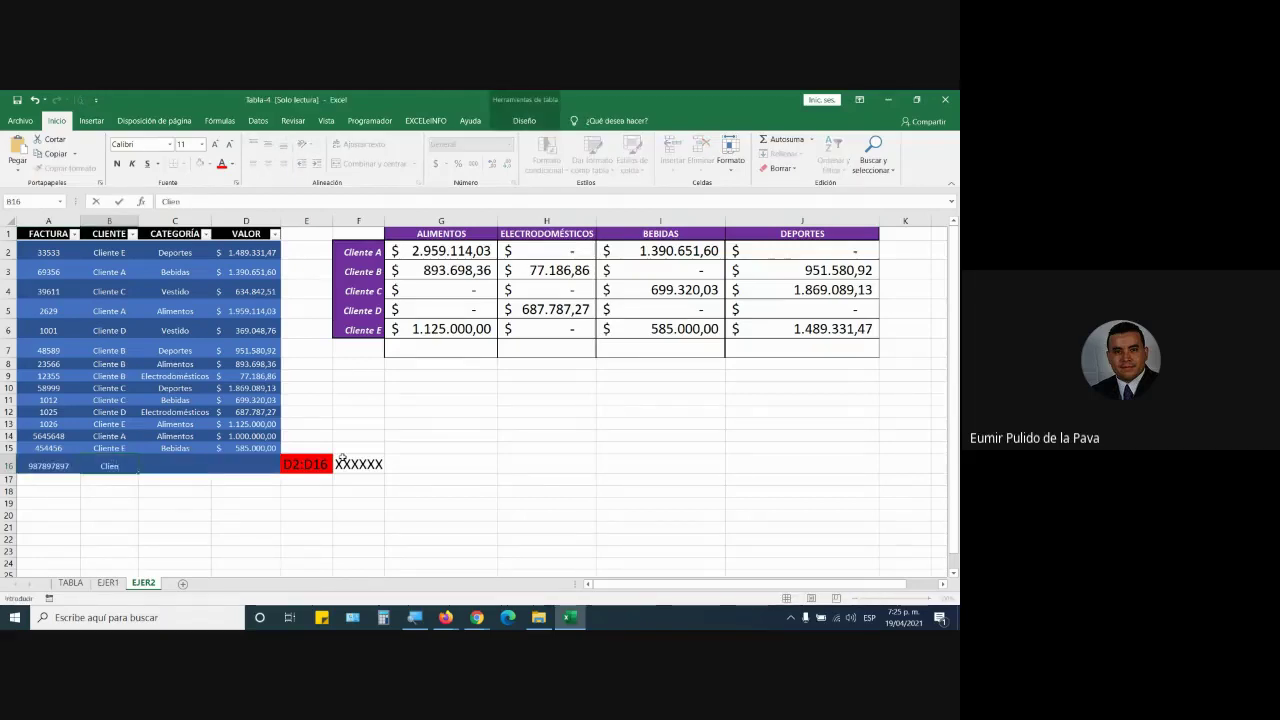
pyautogui.write('liente A')
pyautogui.press('Tab')
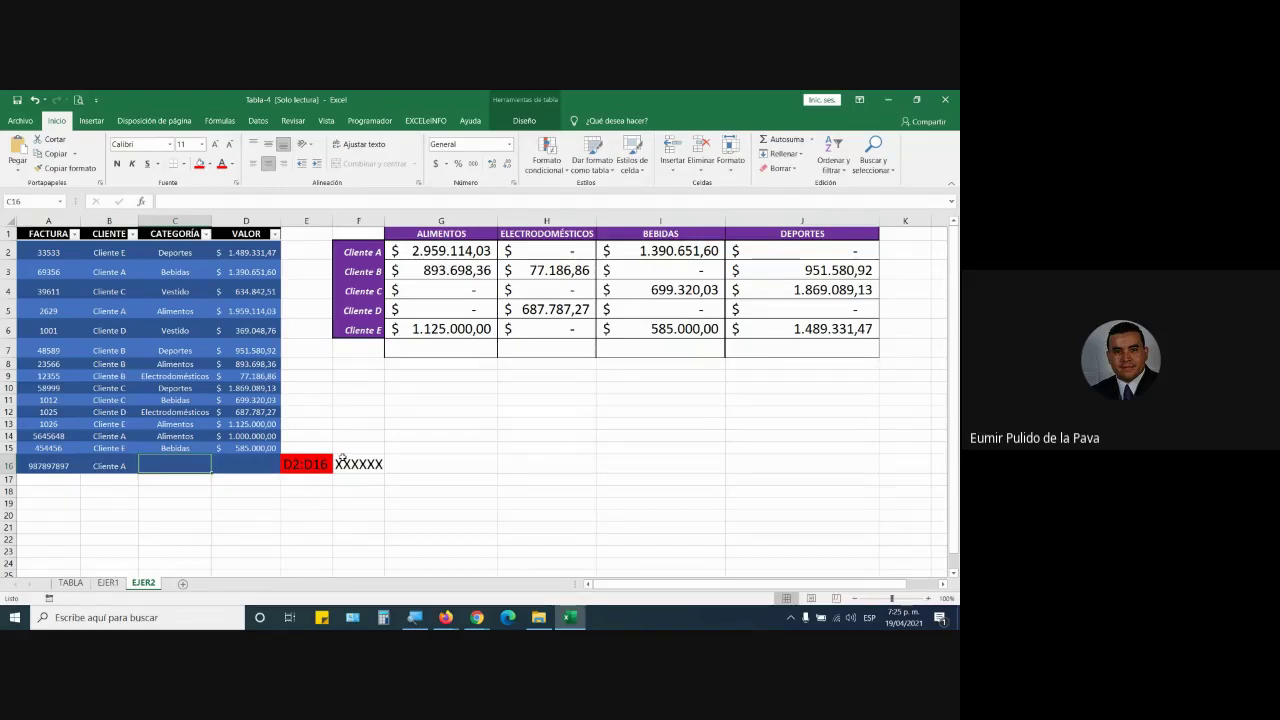
pyautogui.write('Deportes')
pyautogui.press('Tab')
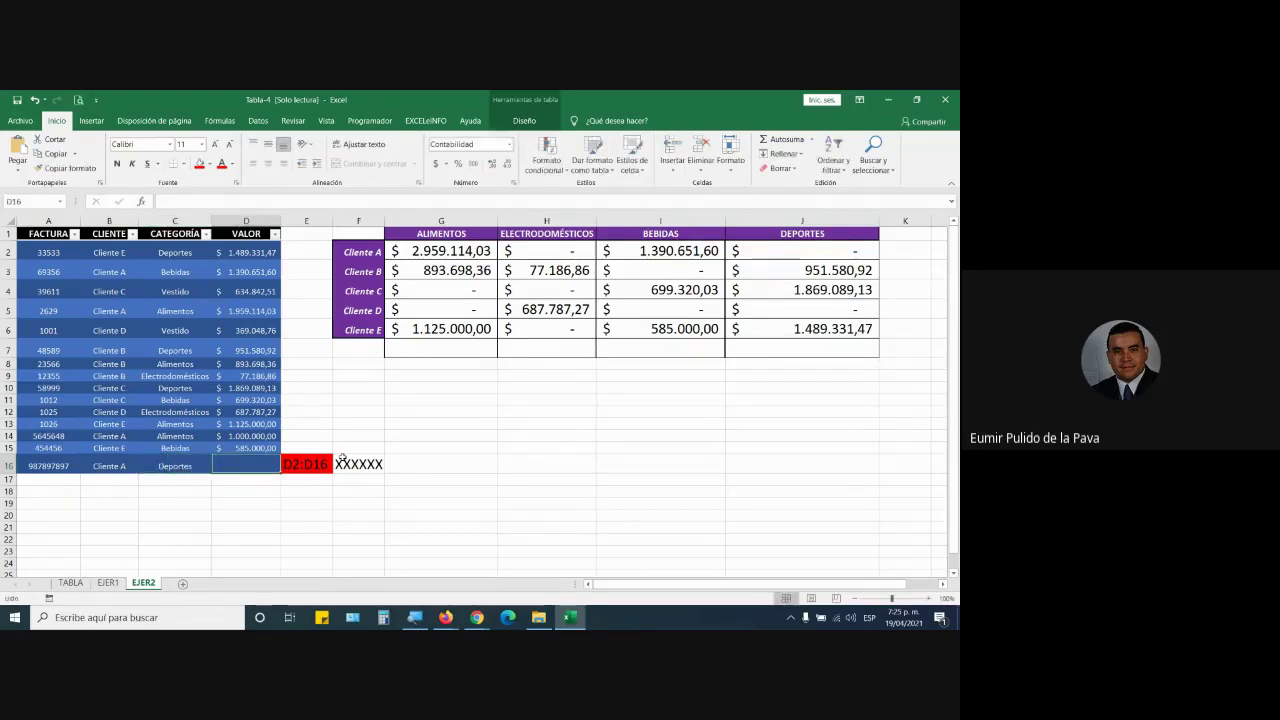
pyautogui.write('150000')
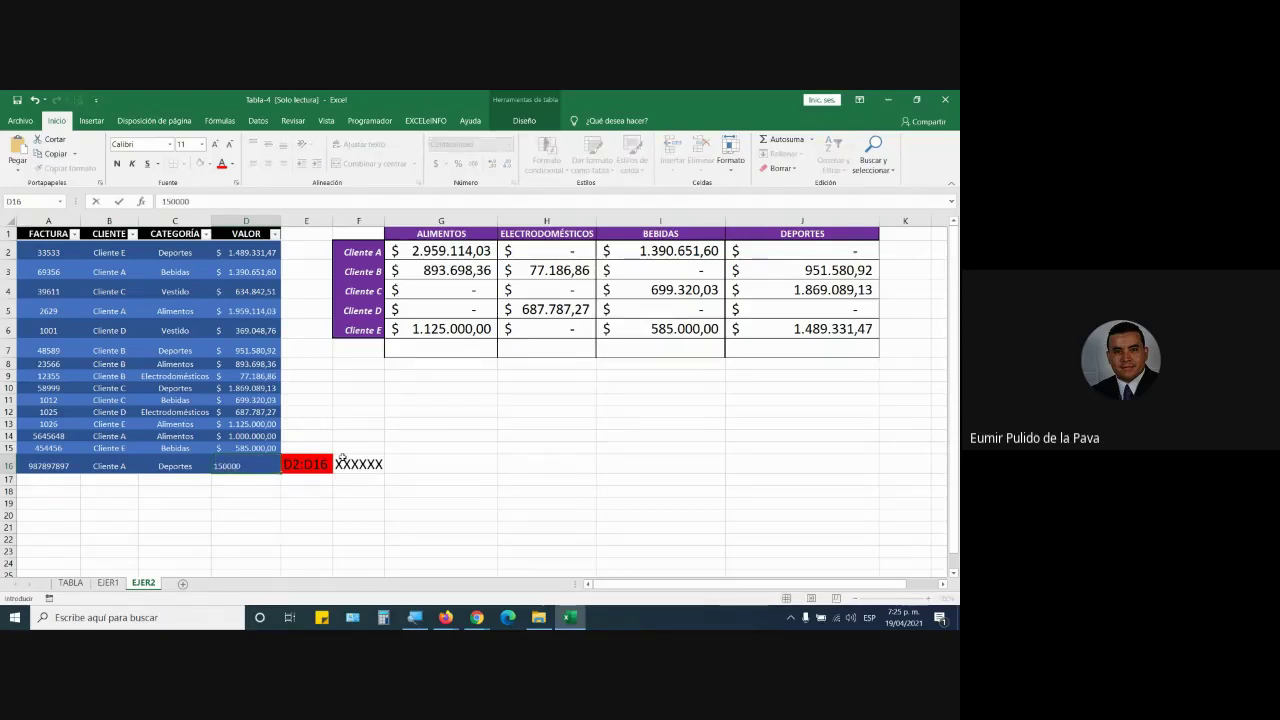
pyautogui.press('Return')
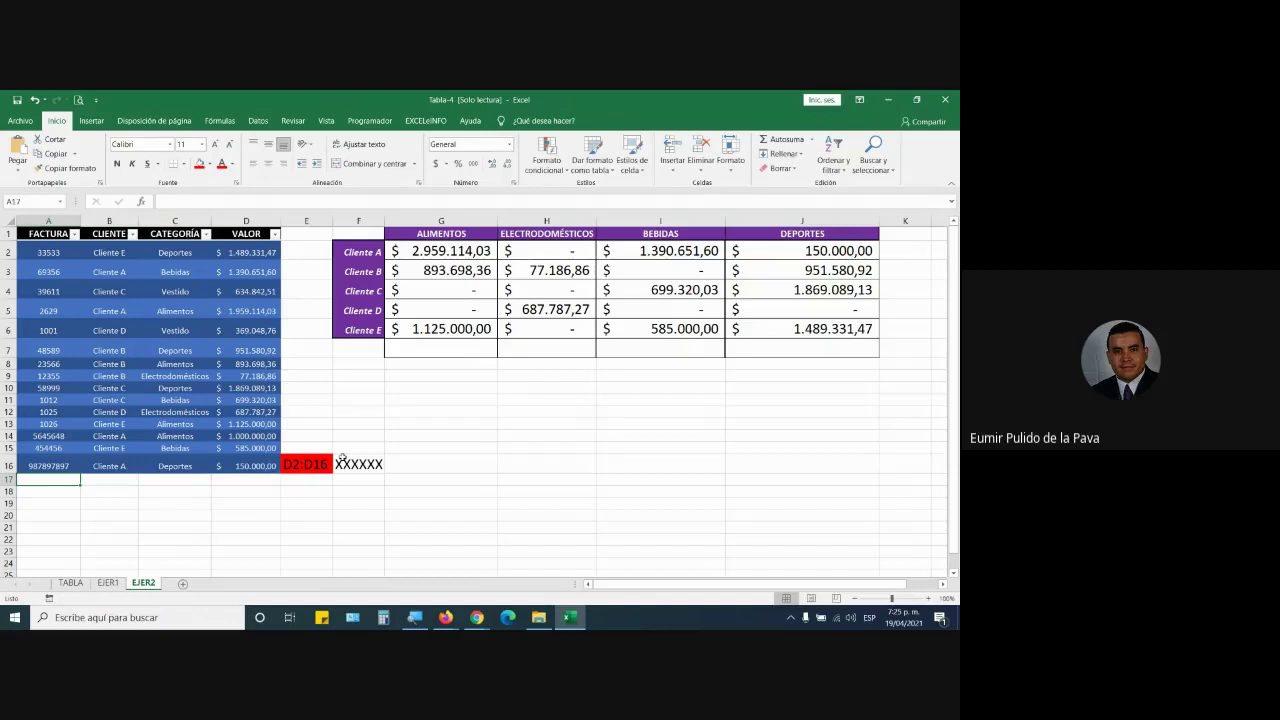
# Step: Add a sale in row 17 of the VENTAS table with an invoice number, Cliente F, Animales and a value of 250.000
pyautogui.write('98798789')
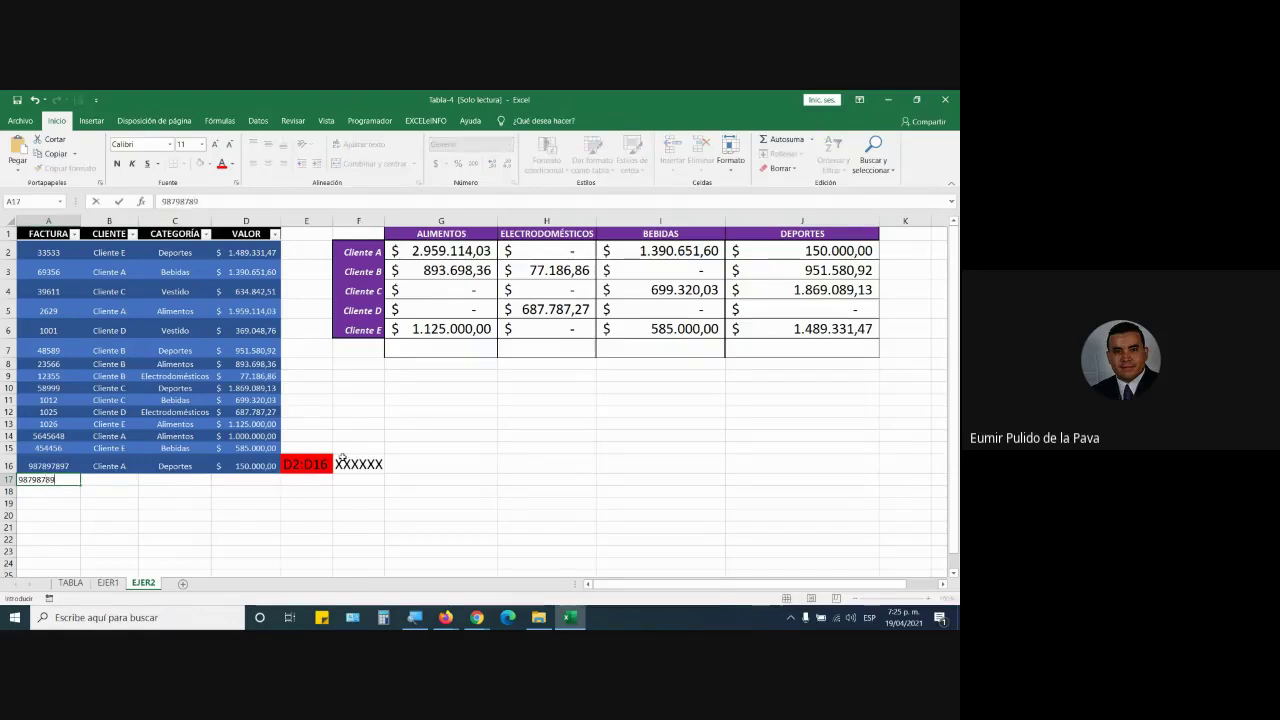
pyautogui.press('Tab')
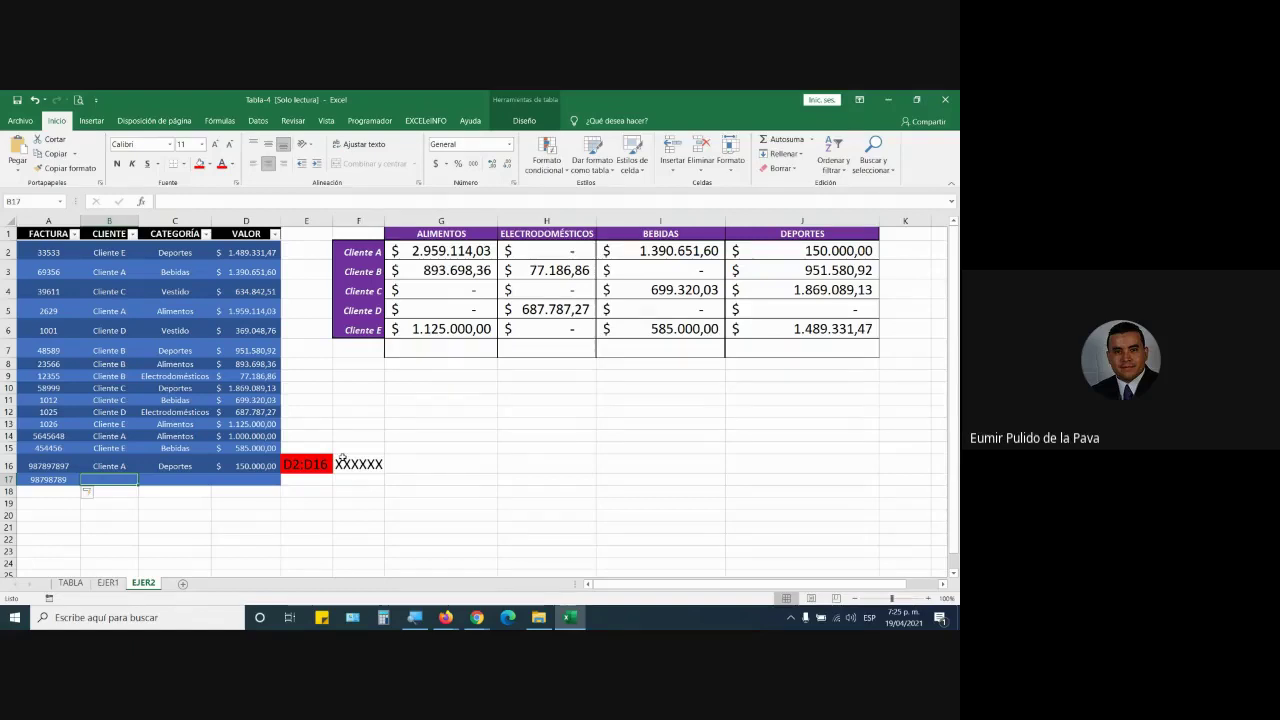
pyautogui.write('Cliente')
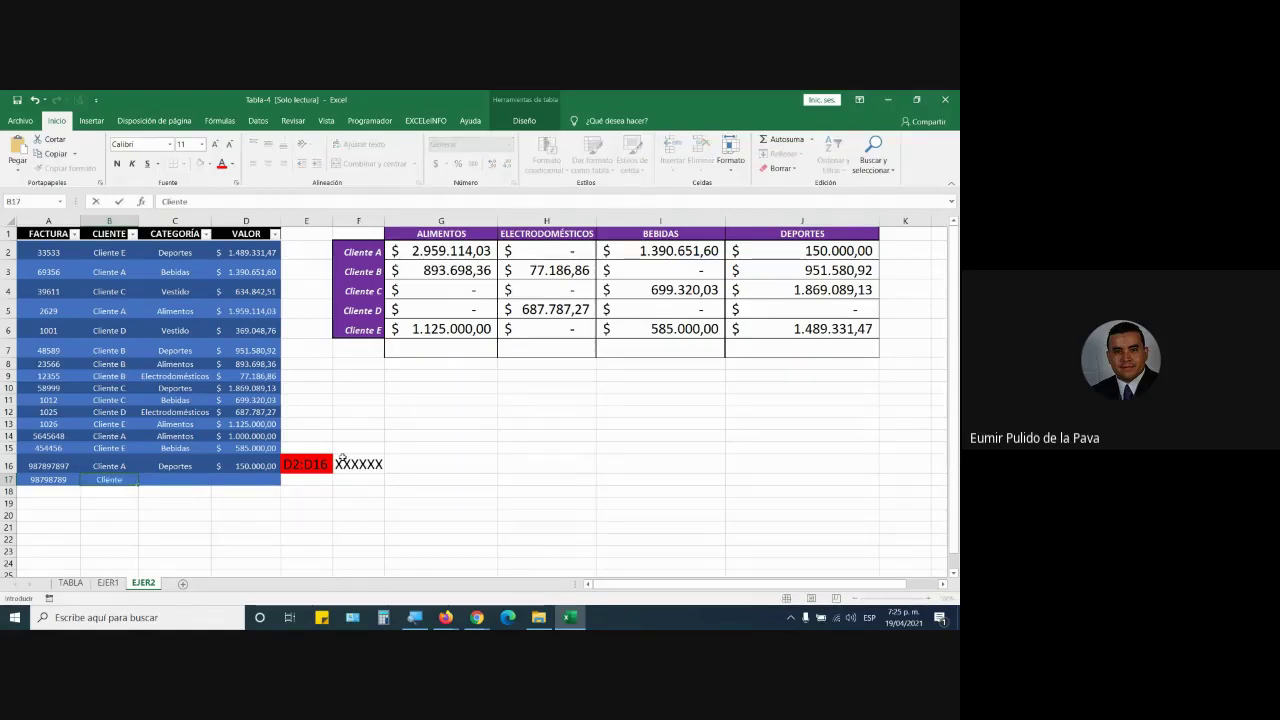
pyautogui.write(' F')
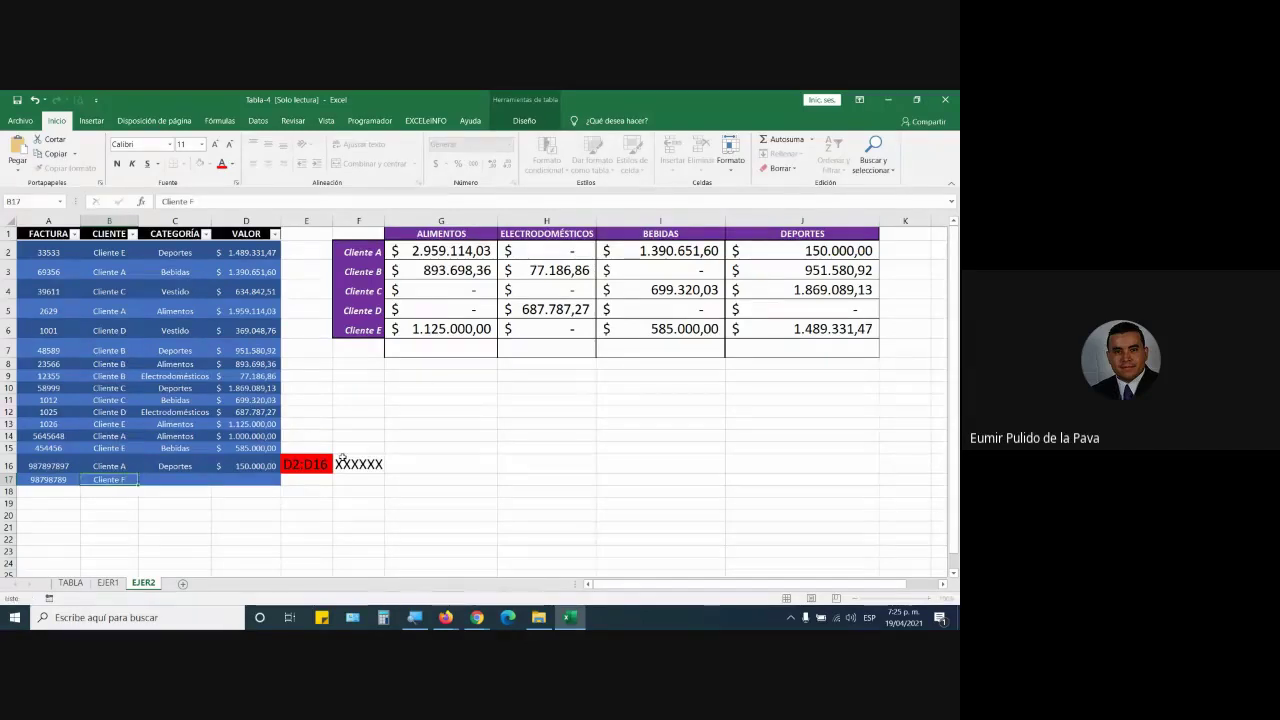
pyautogui.press('Tab')
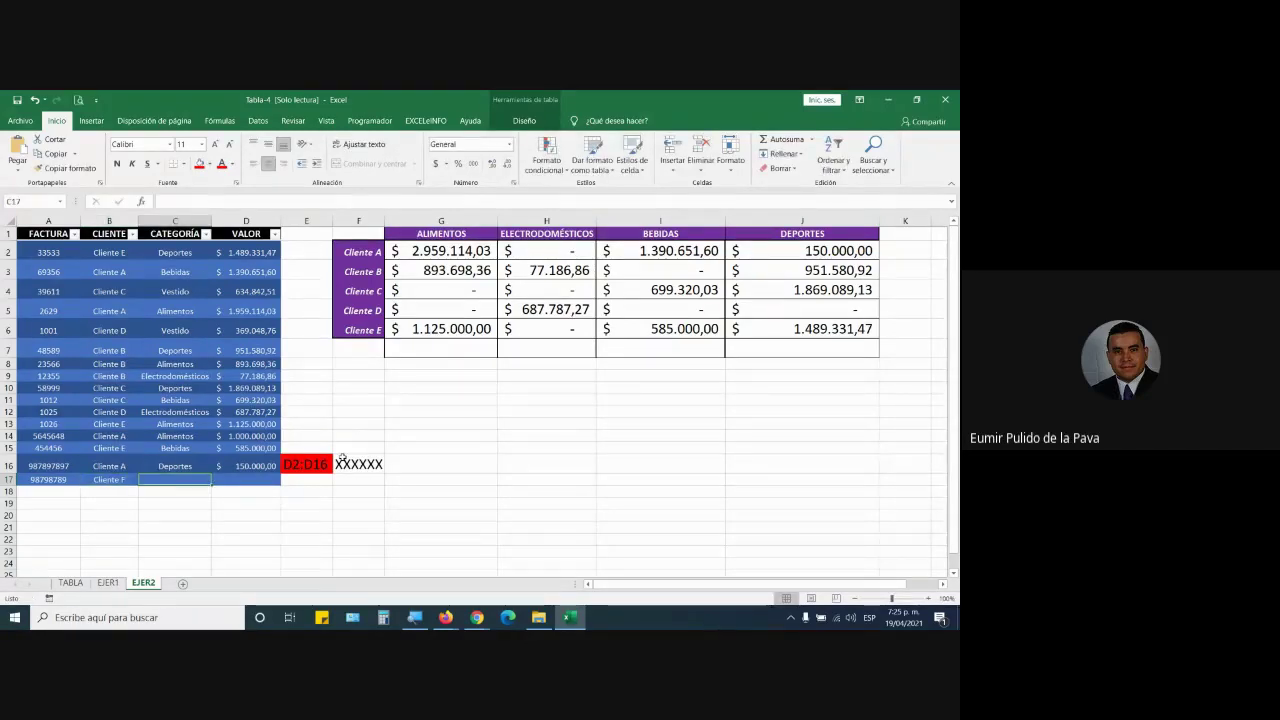
pyautogui.write('Animale')
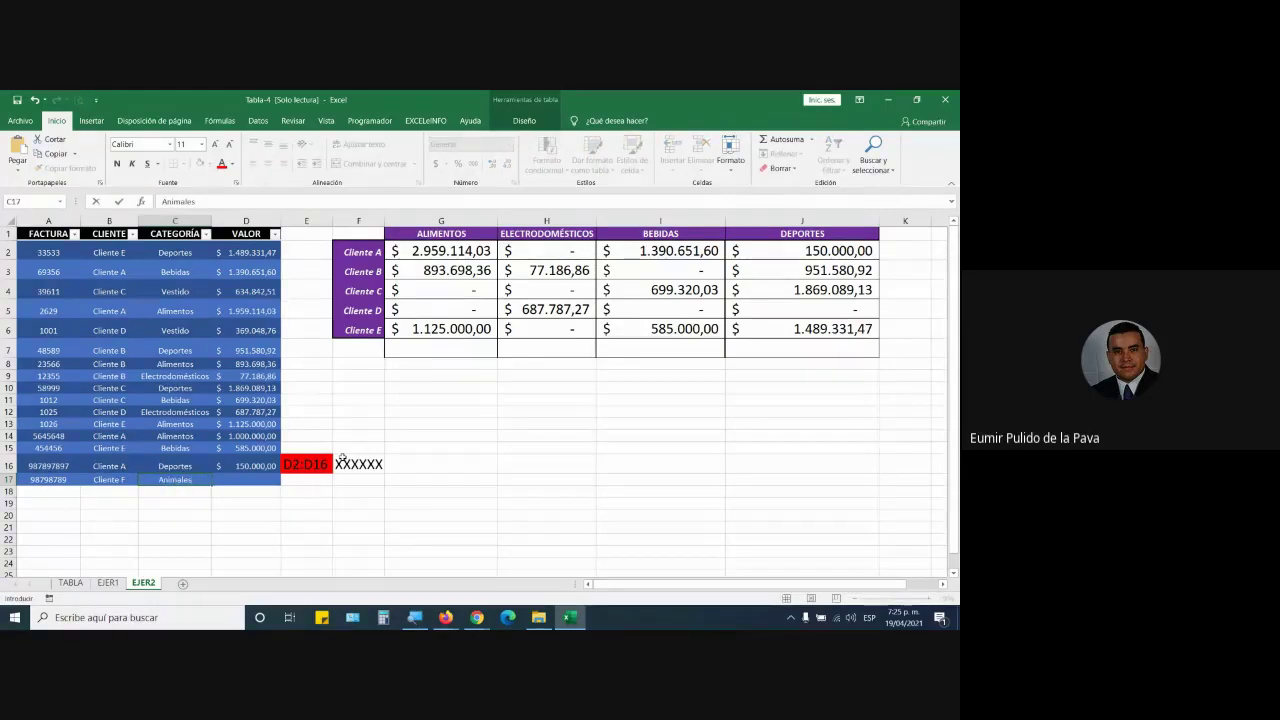
pyautogui.write('s')
pyautogui.press('Tab')
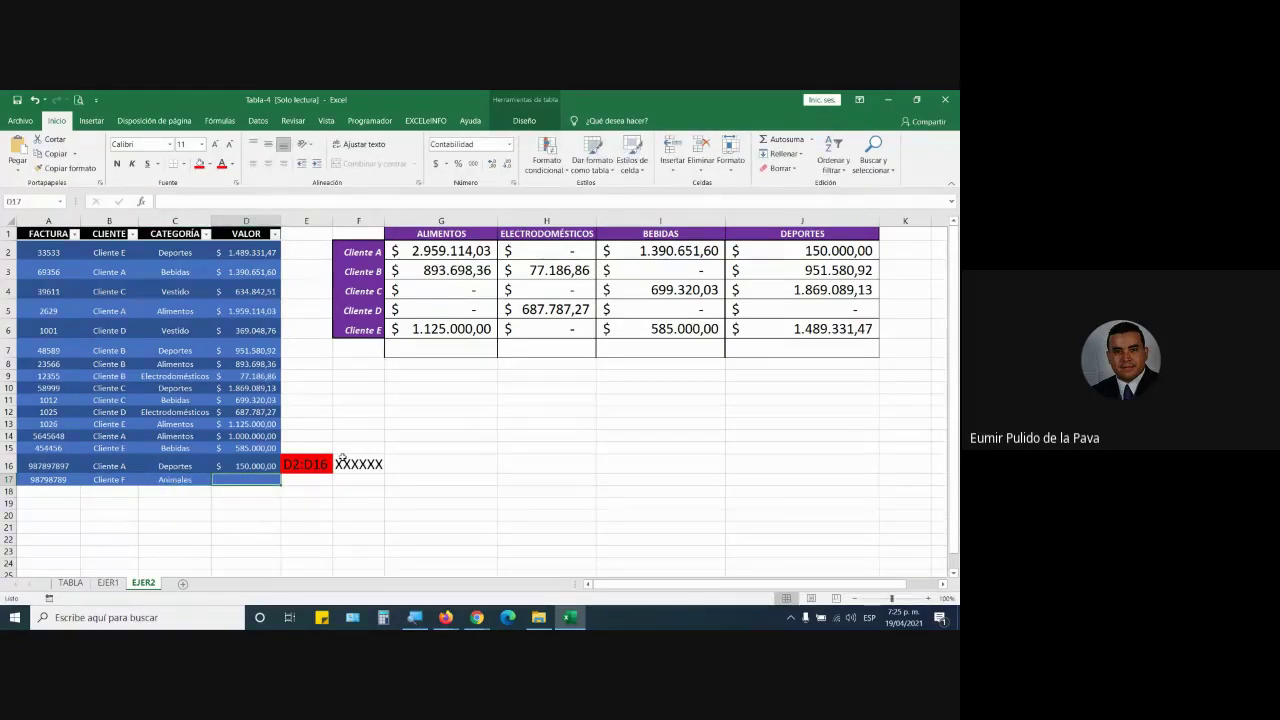
pyautogui.write('250000')
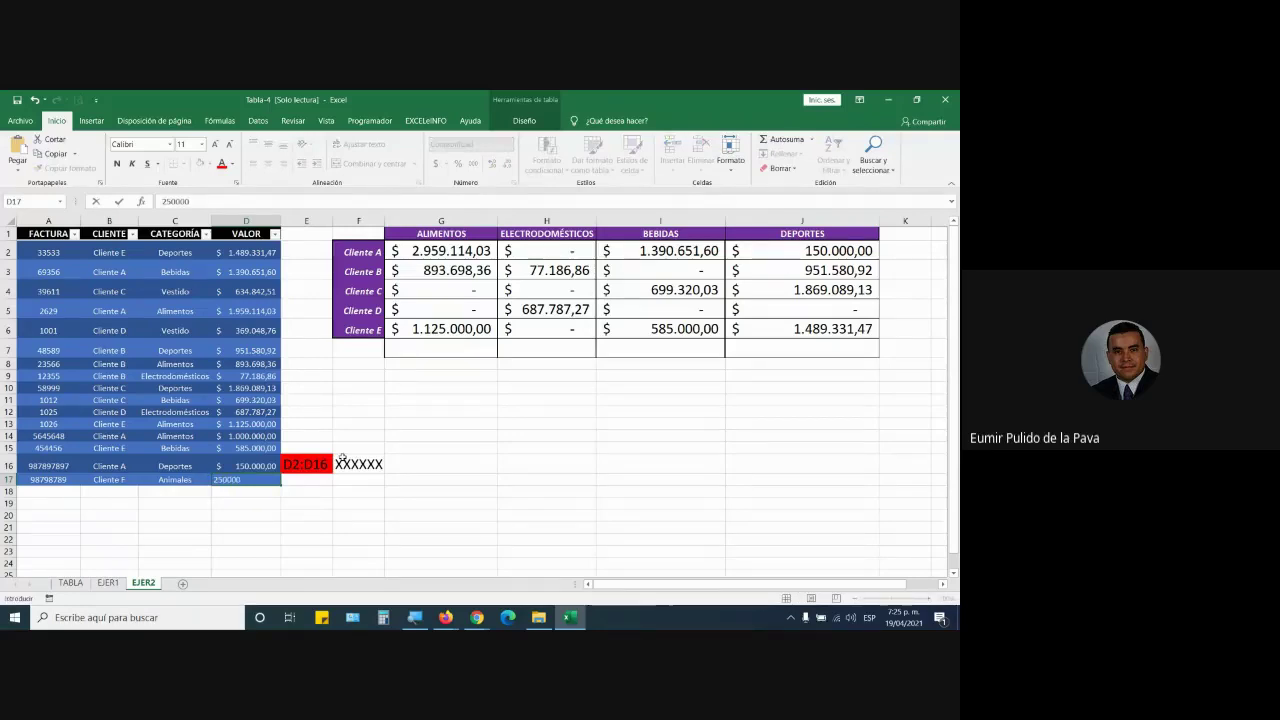
pyautogui.press('Return')
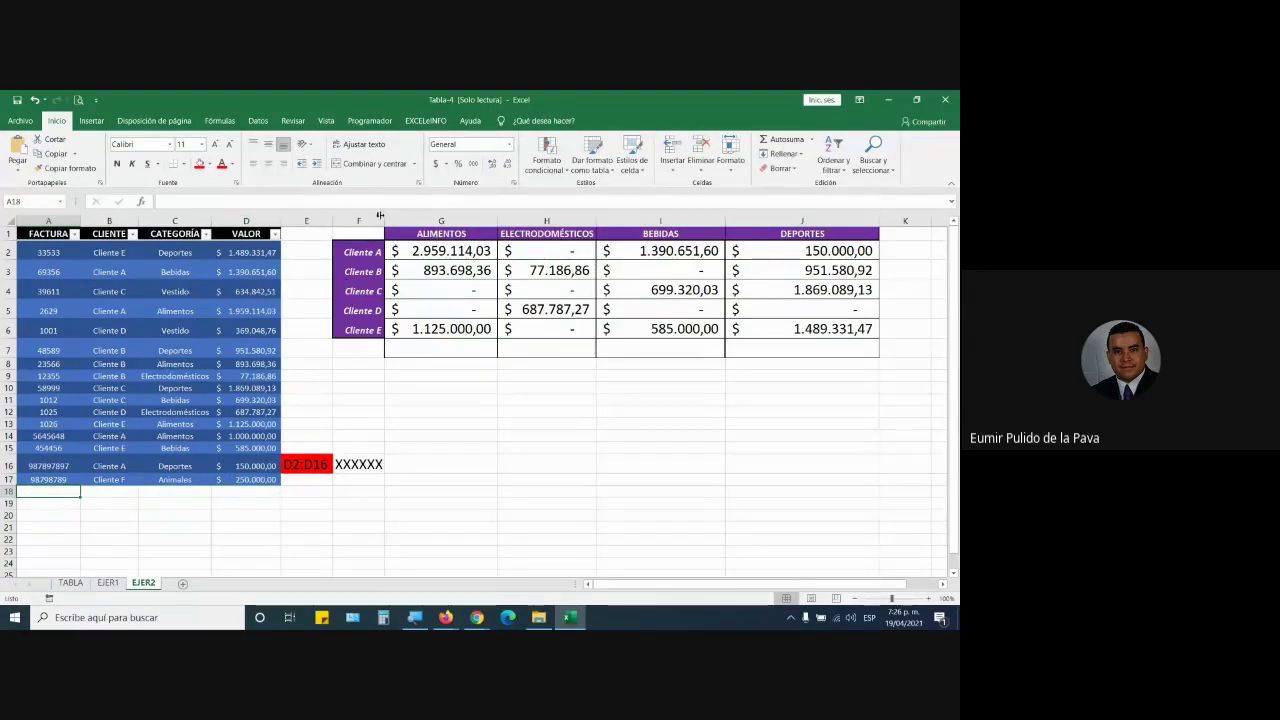
# Step: Add Cliente F as a new row label in F7, below Cliente E in the summary table
pyautogui.moveTo(358, 220); pyautogui.dragTo(863, 232)
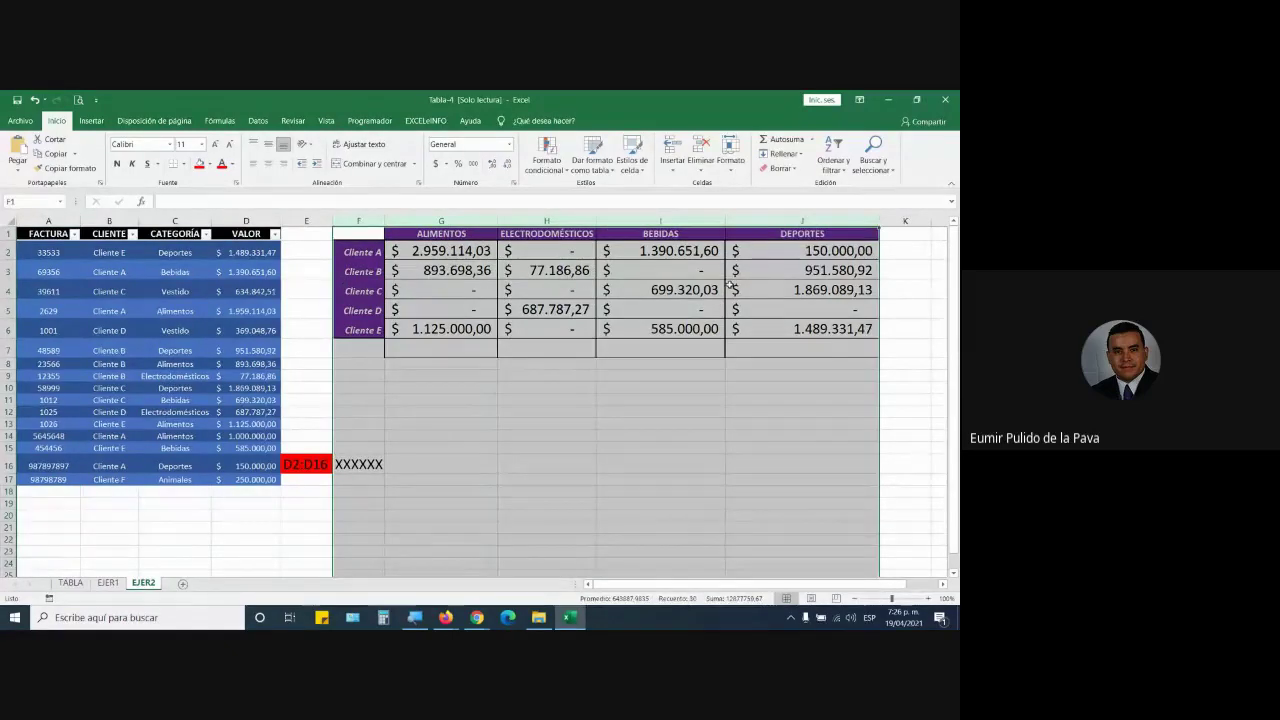
pyautogui.click(366, 349)
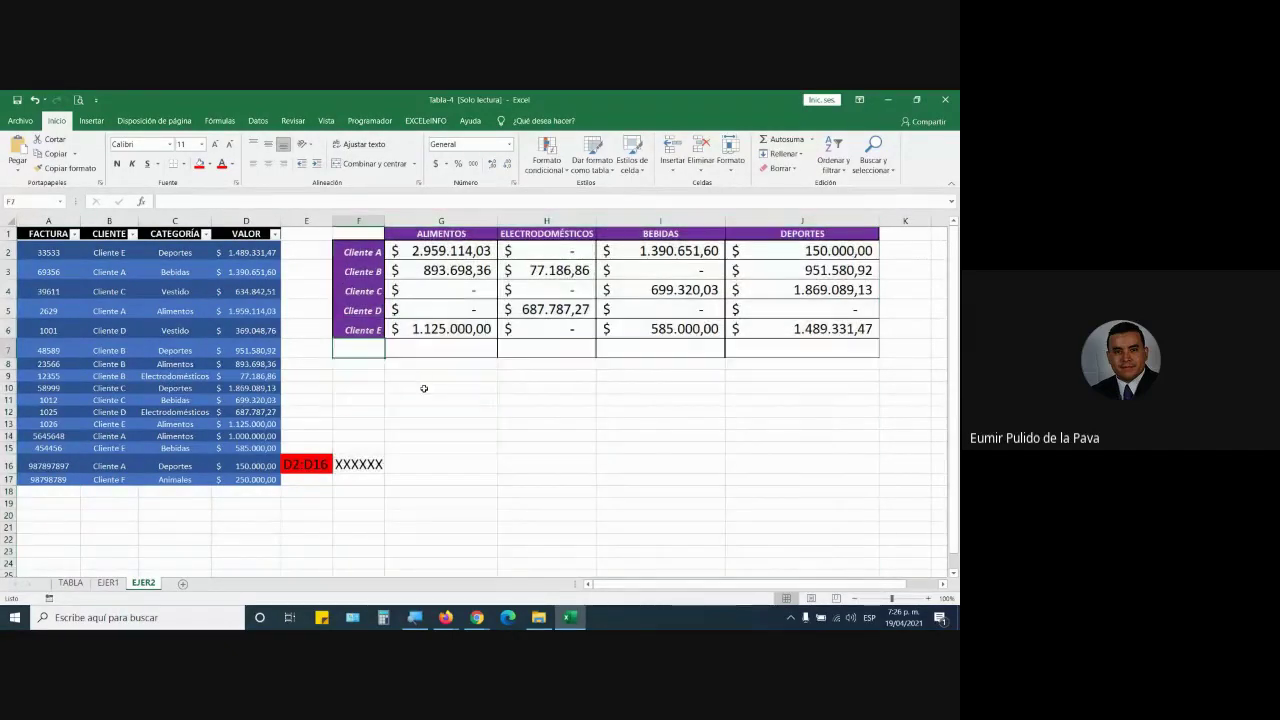
pyautogui.write('Cliente ')
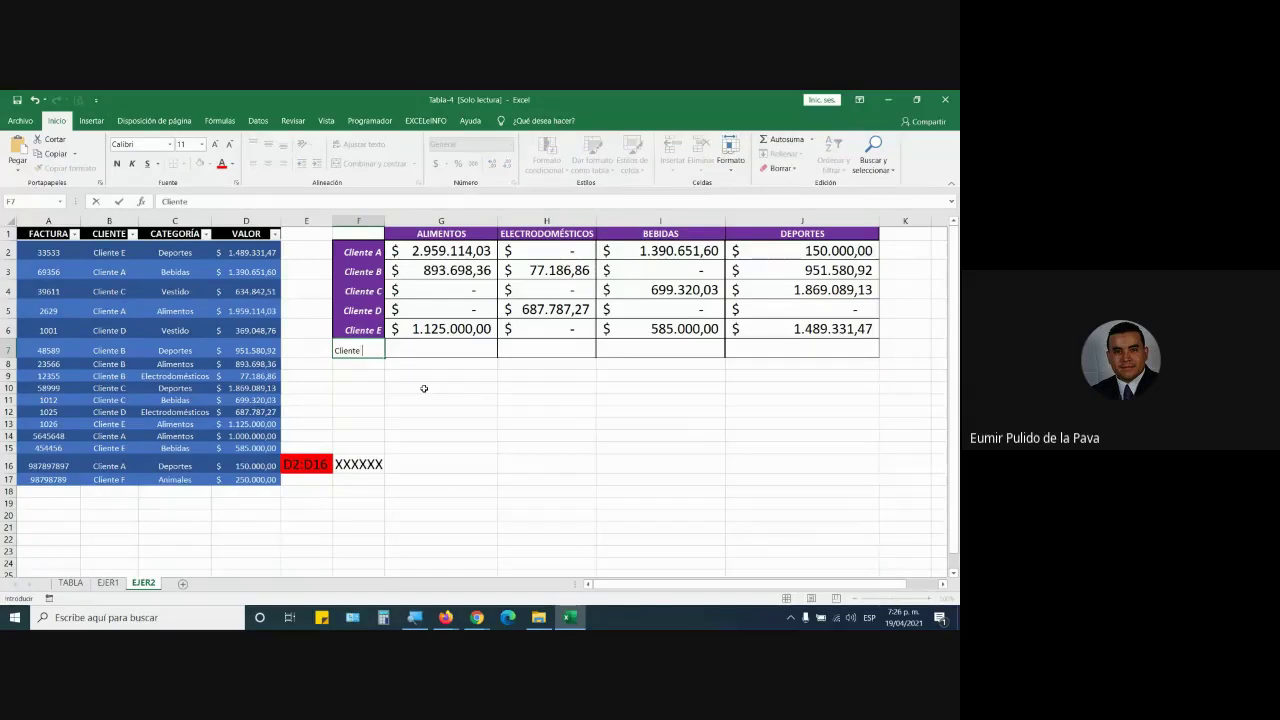
pyautogui.write('F')
pyautogui.press('Tab')
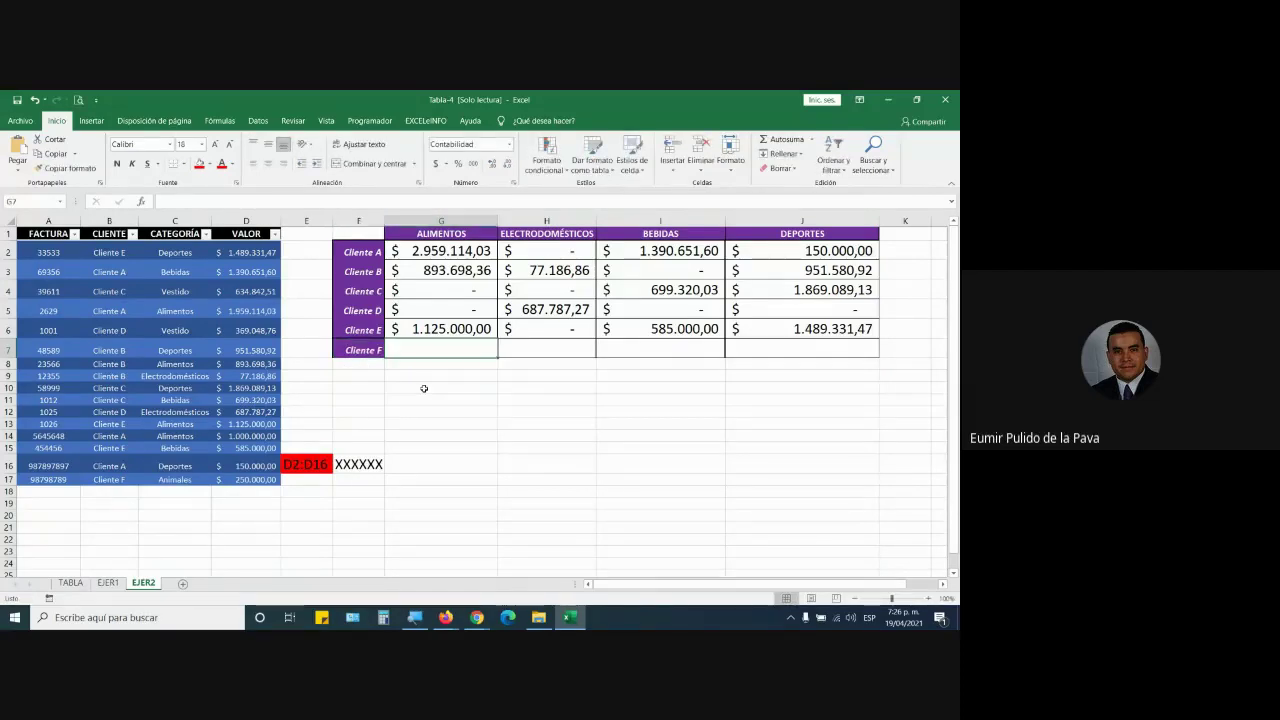
# Step: Add ANIMALES as a new category header in K1, beside DEPORTES in the summary table
pyautogui.click(894, 234)
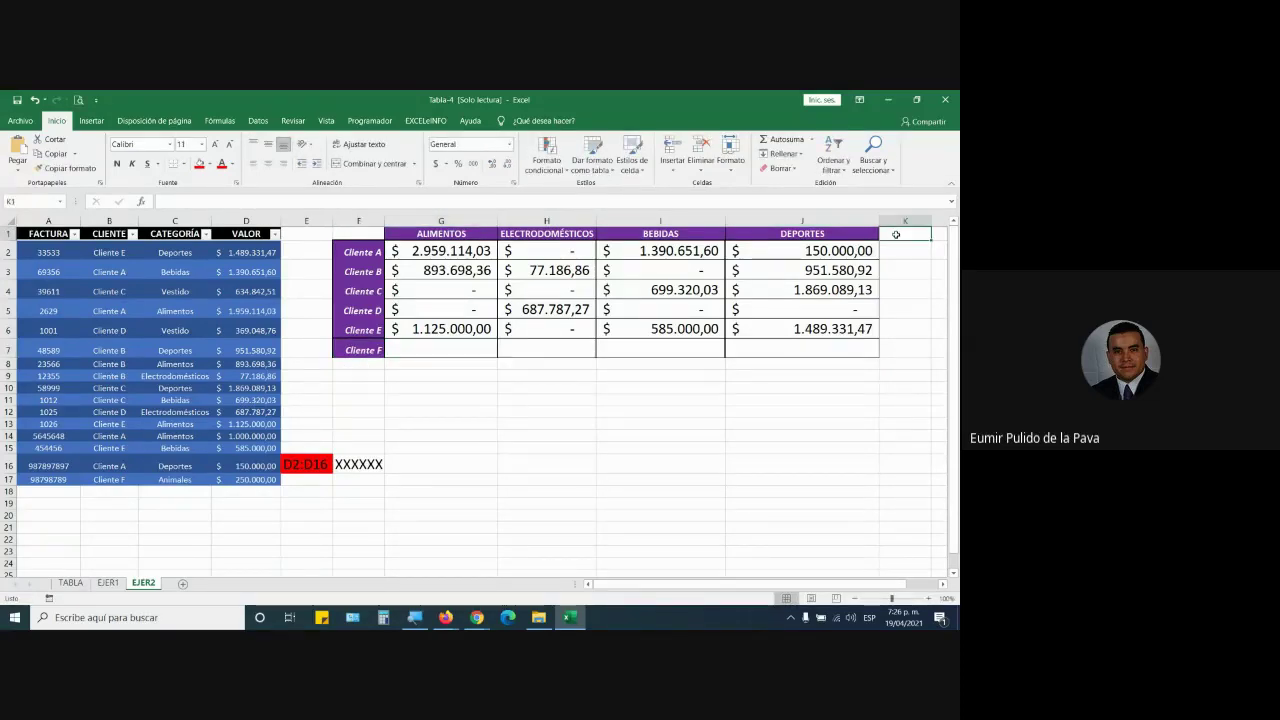
pyautogui.write('Aniamles')
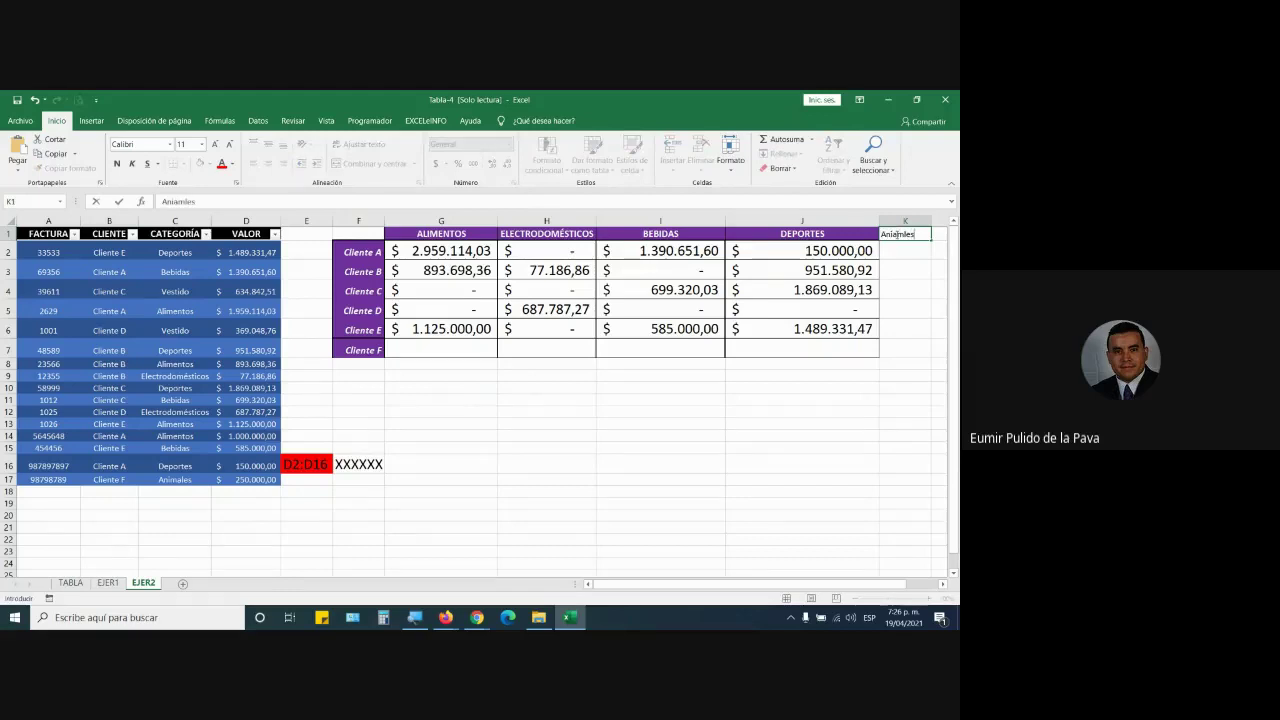
pyautogui.write('i')
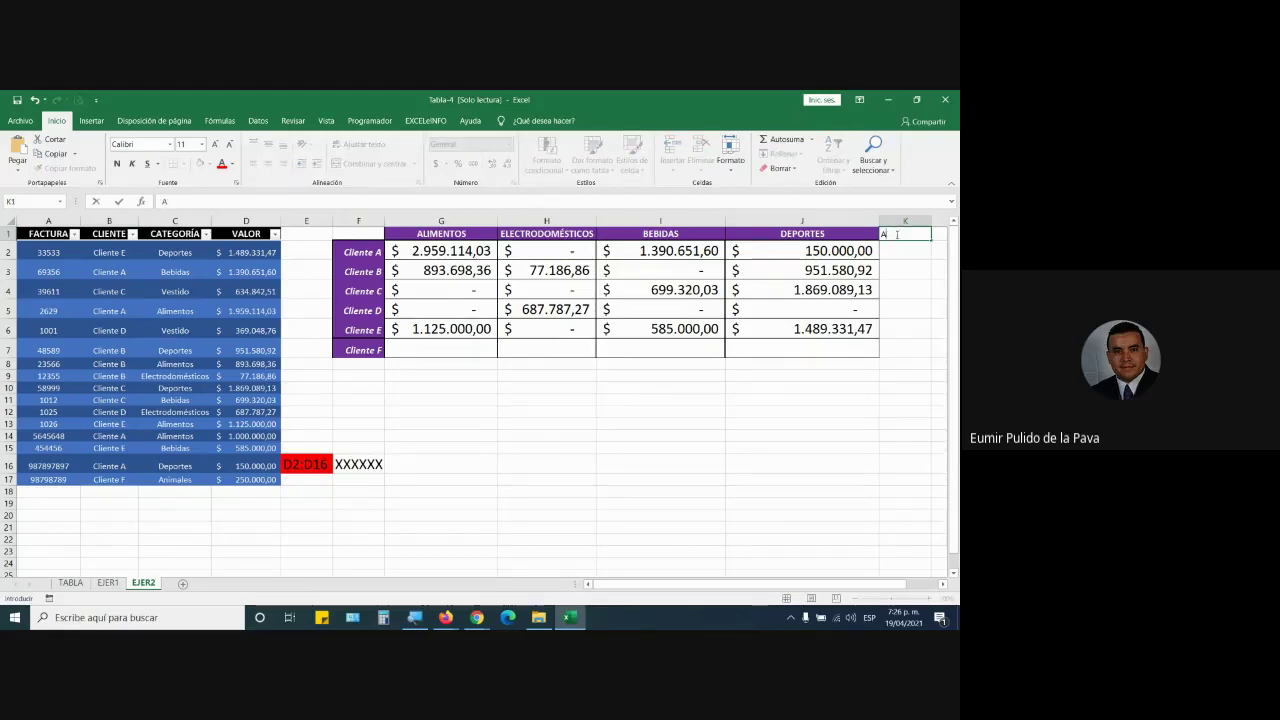
pyautogui.write('NIMALES')
pyautogui.press('Return')
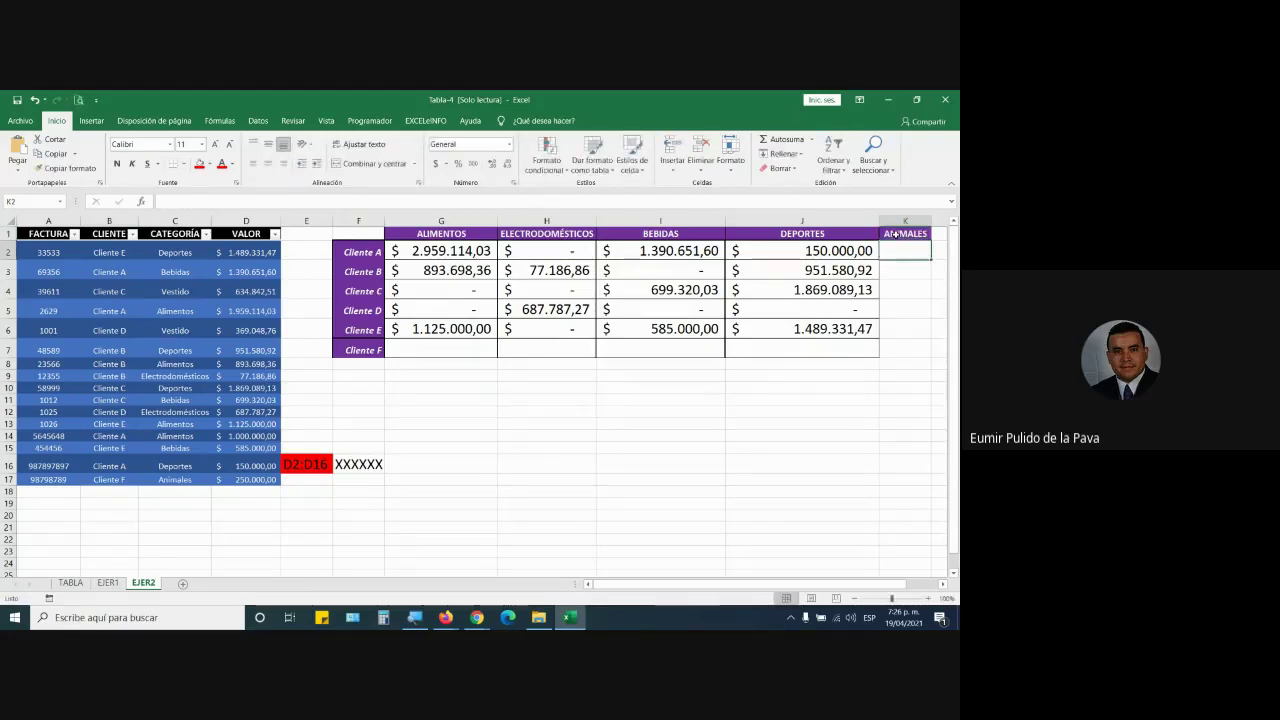
# Step: Fill the SUMAR.SI.CONJUNTO formula from J2 across to column K and down to row 7, and autofit column K
pyautogui.click(798, 258)
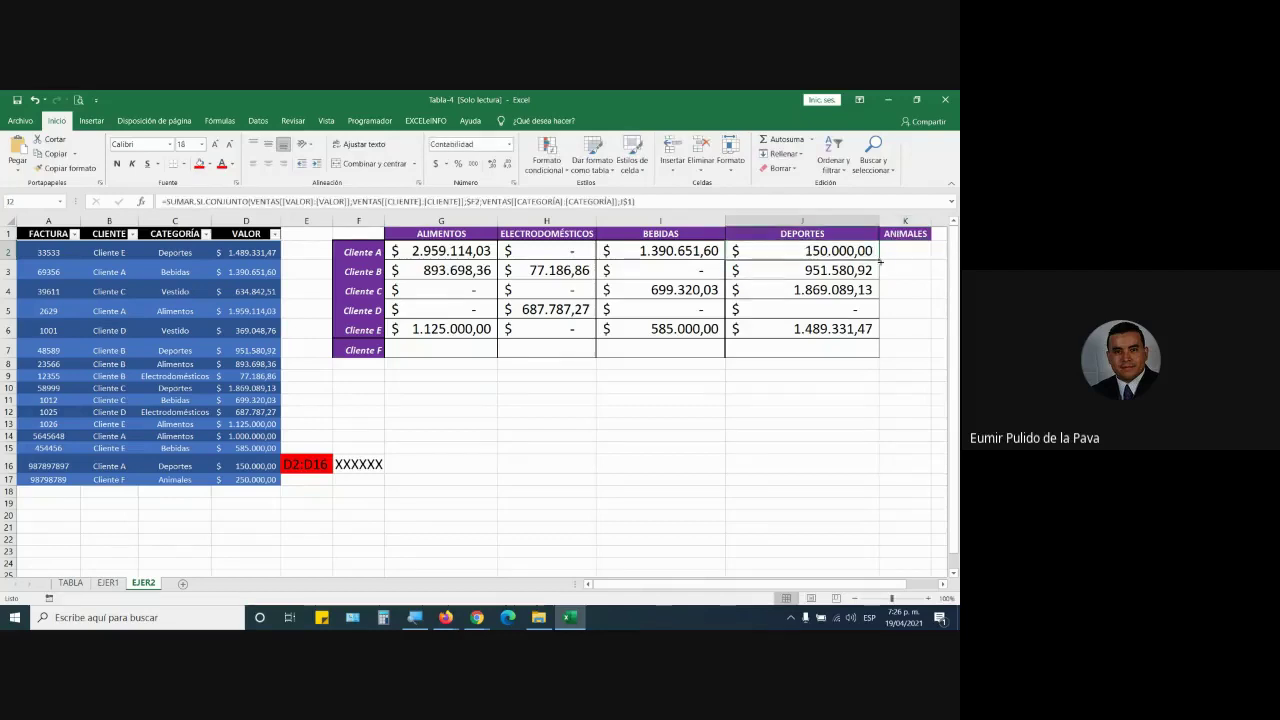
pyautogui.moveTo(879, 262); pyautogui.dragTo(930, 356)
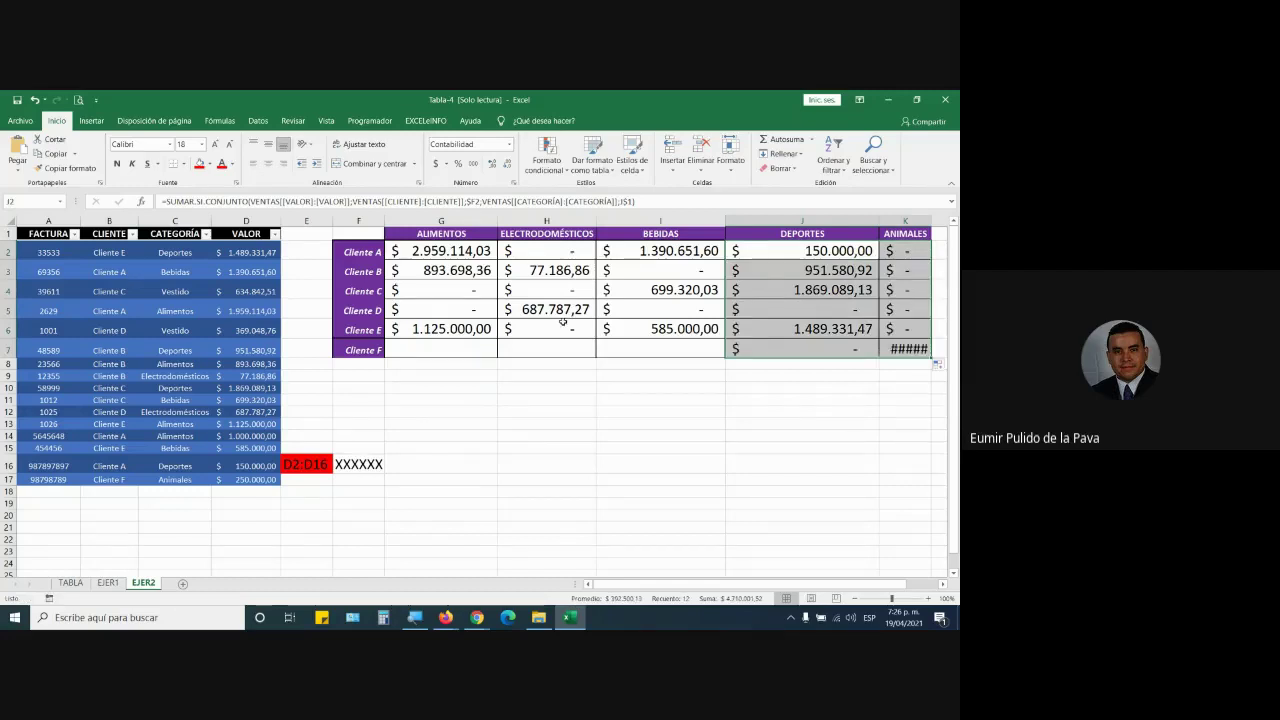
pyautogui.doubleClick(931, 220)
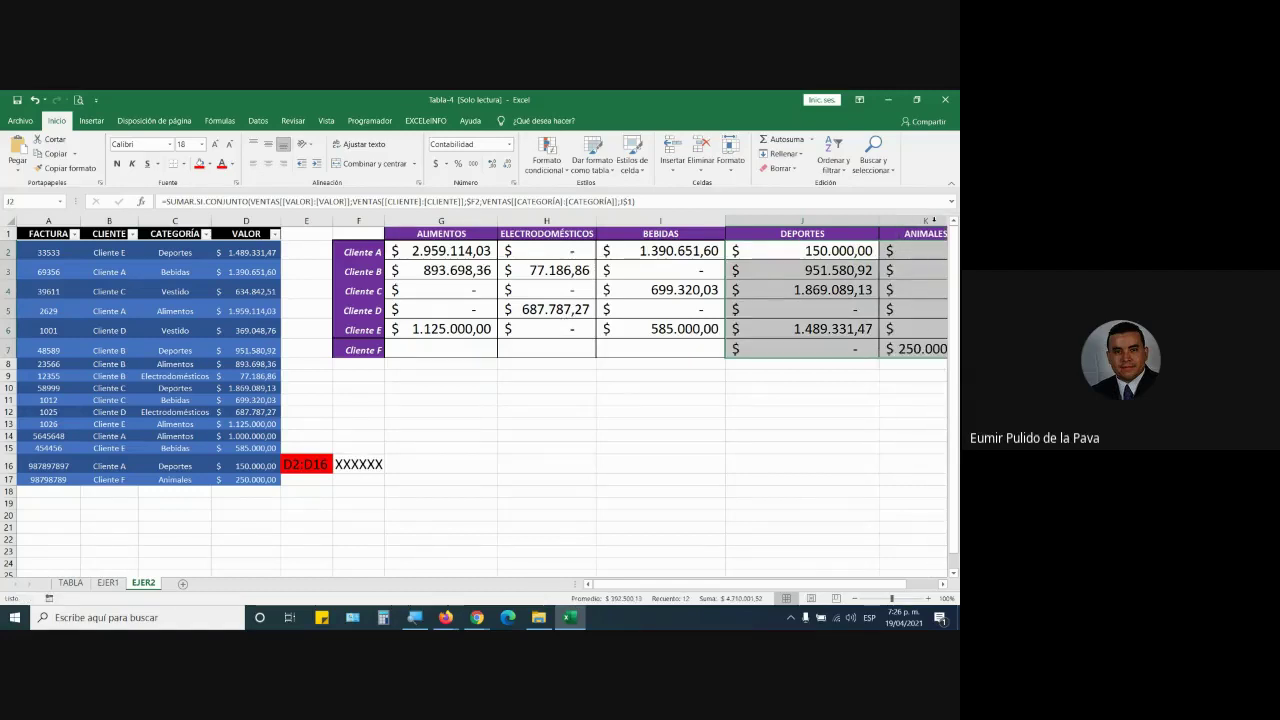
# Step: Copy the formulas of the Cliente A row, G2:K2, down through the Cliente F row
pyautogui.moveTo(450, 252); pyautogui.dragTo(900, 255)
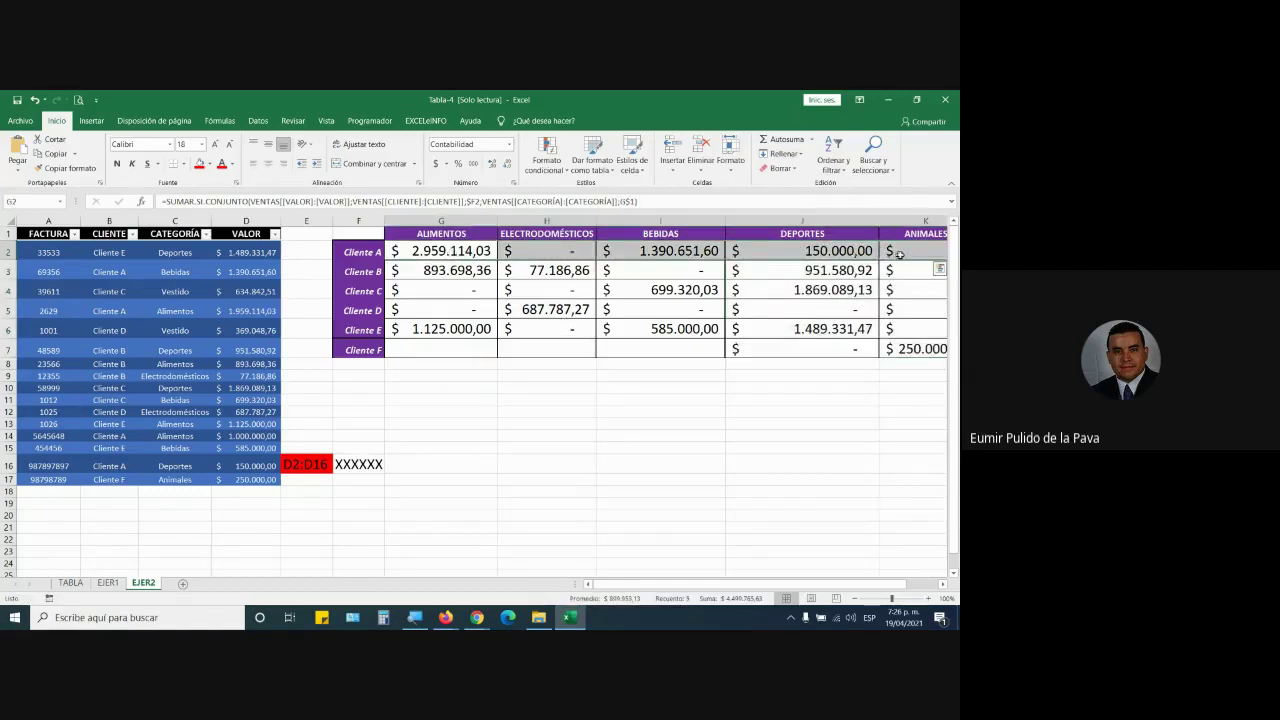
pyautogui.moveTo(892, 584); pyautogui.dragTo(925, 584)
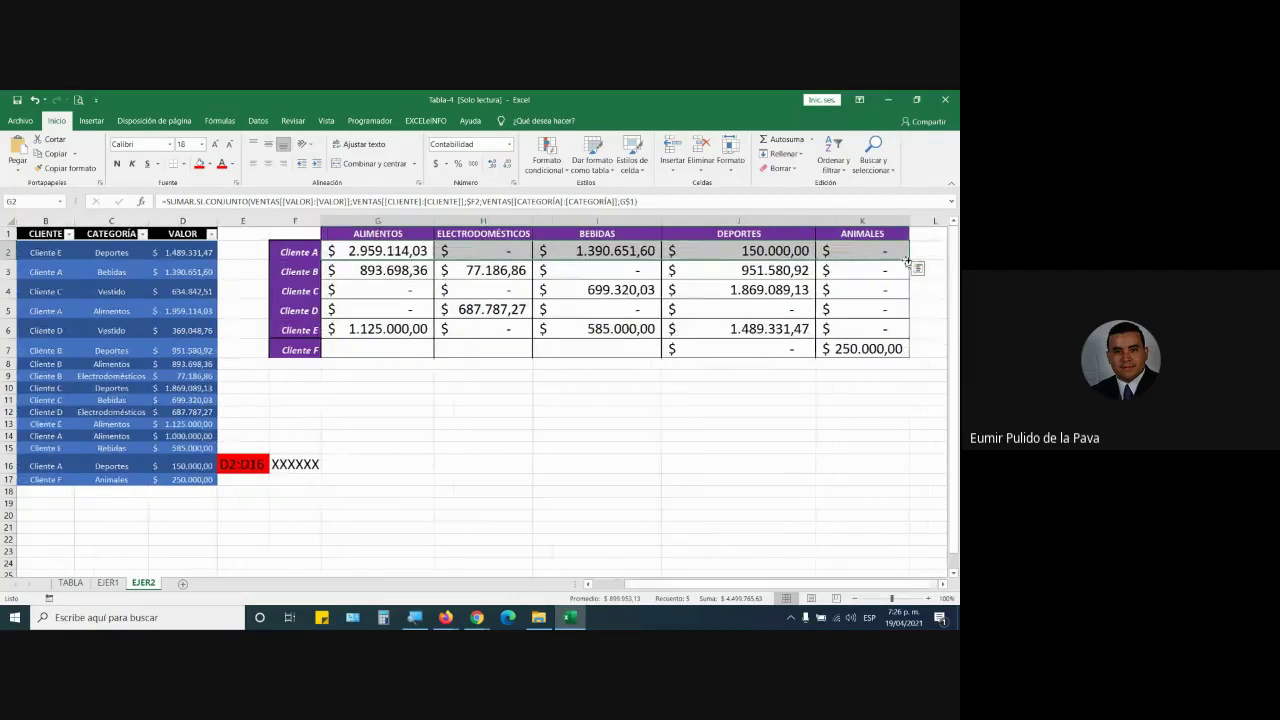
pyautogui.moveTo(908, 260); pyautogui.dragTo(908, 352)
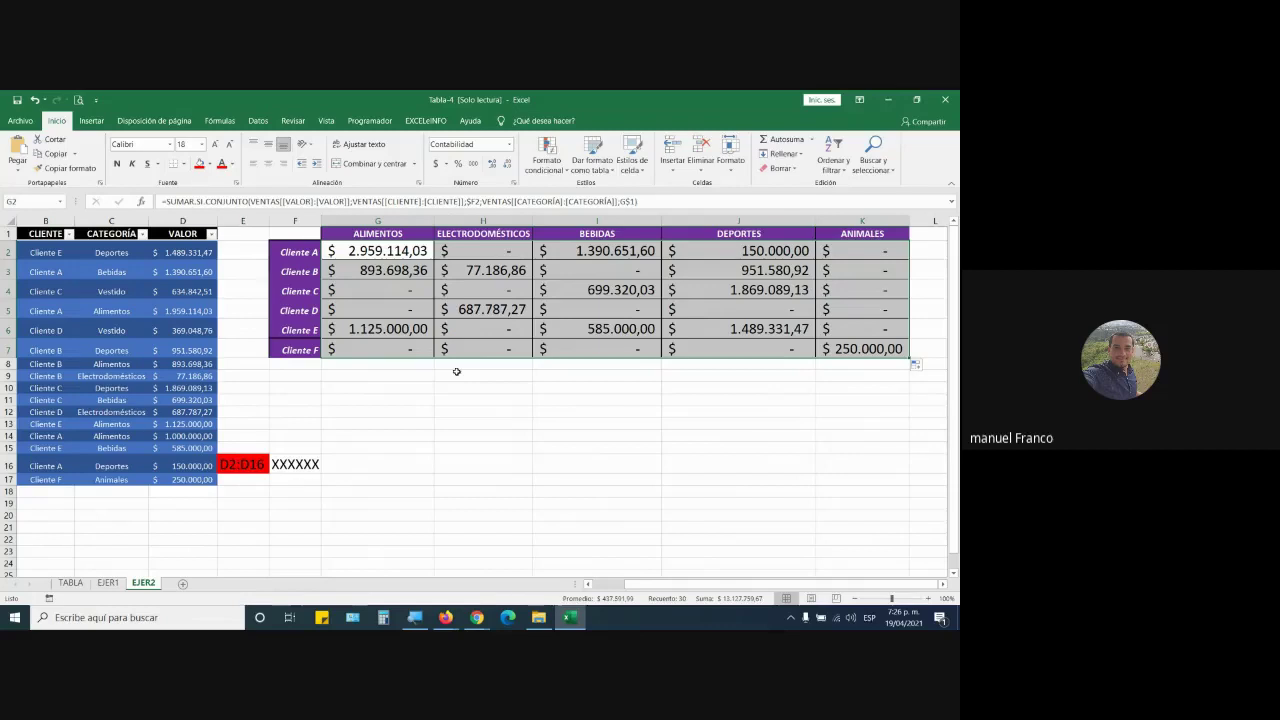
# Step: Switch to the Google Meet call, toggle the microphone, and return to the Excel workbook
pyautogui.moveTo(477, 617)
pyautogui.click(441, 578)
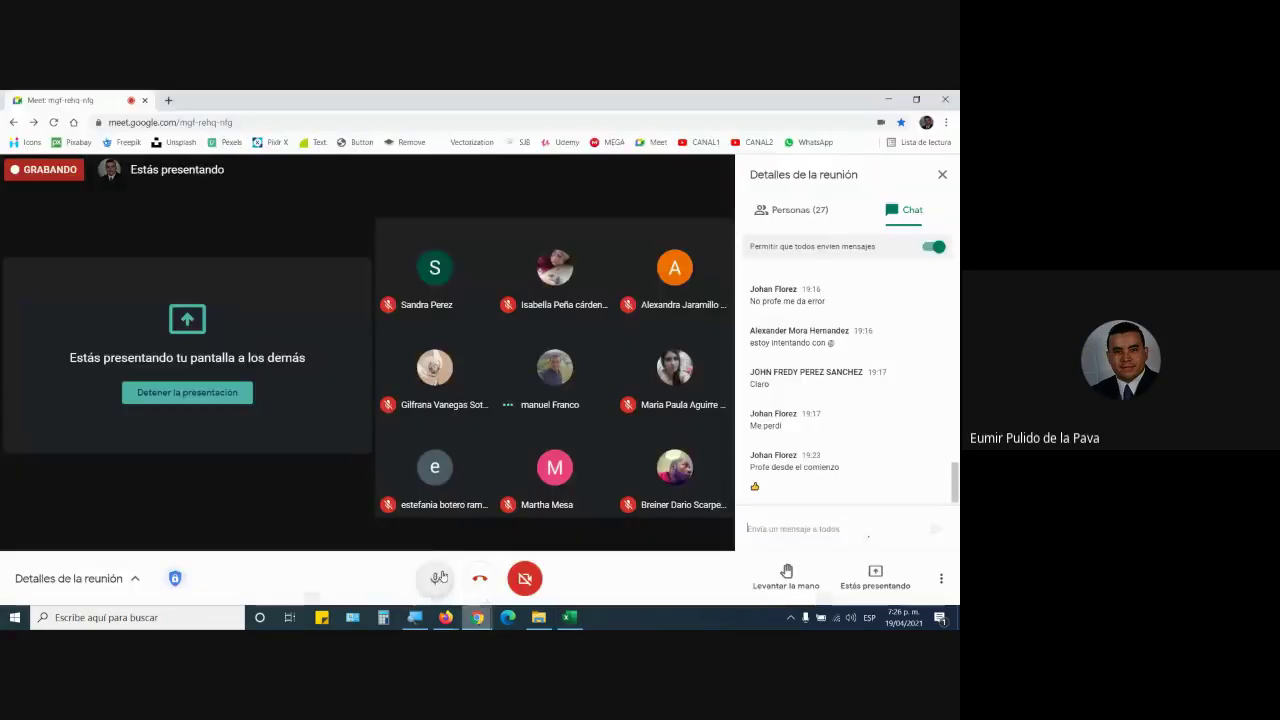
pyautogui.click(572, 620)
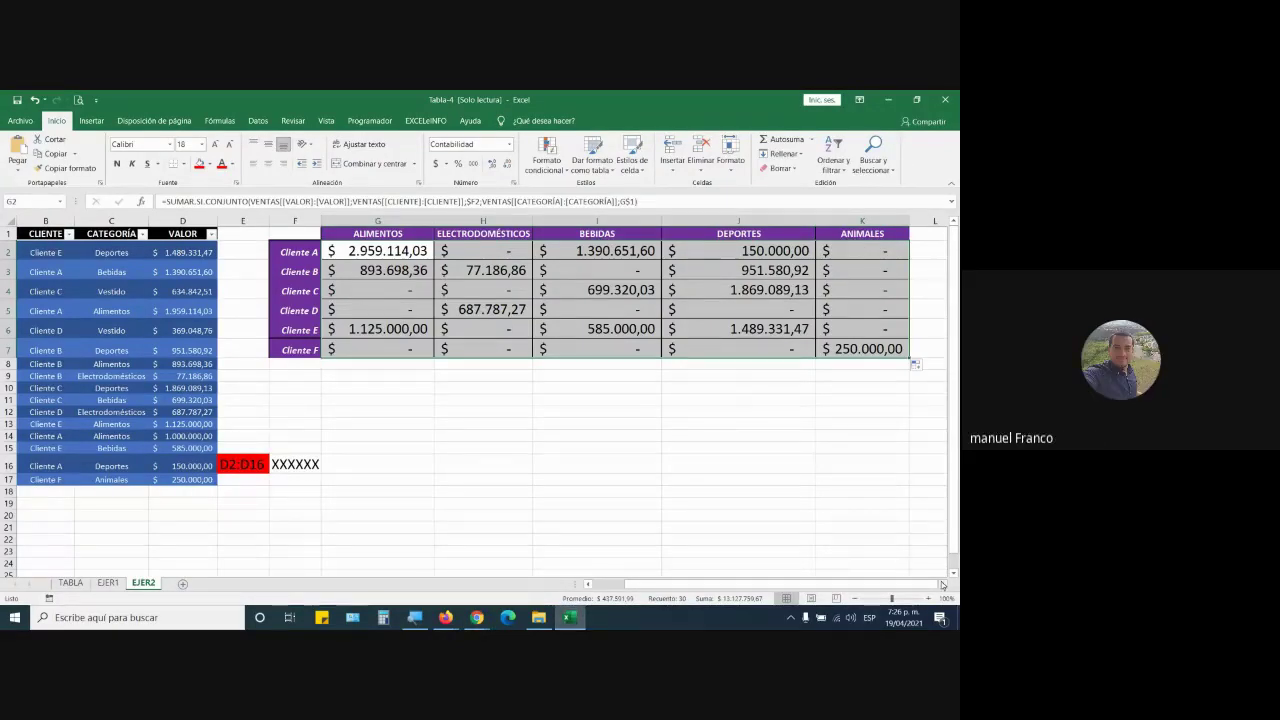
# Step: Widen the ELECTRODOMÉSTICOS and BEBIDAS columns, H and I, slightly in the summary table
pyautogui.click(943, 585)
pyautogui.click(943, 585)
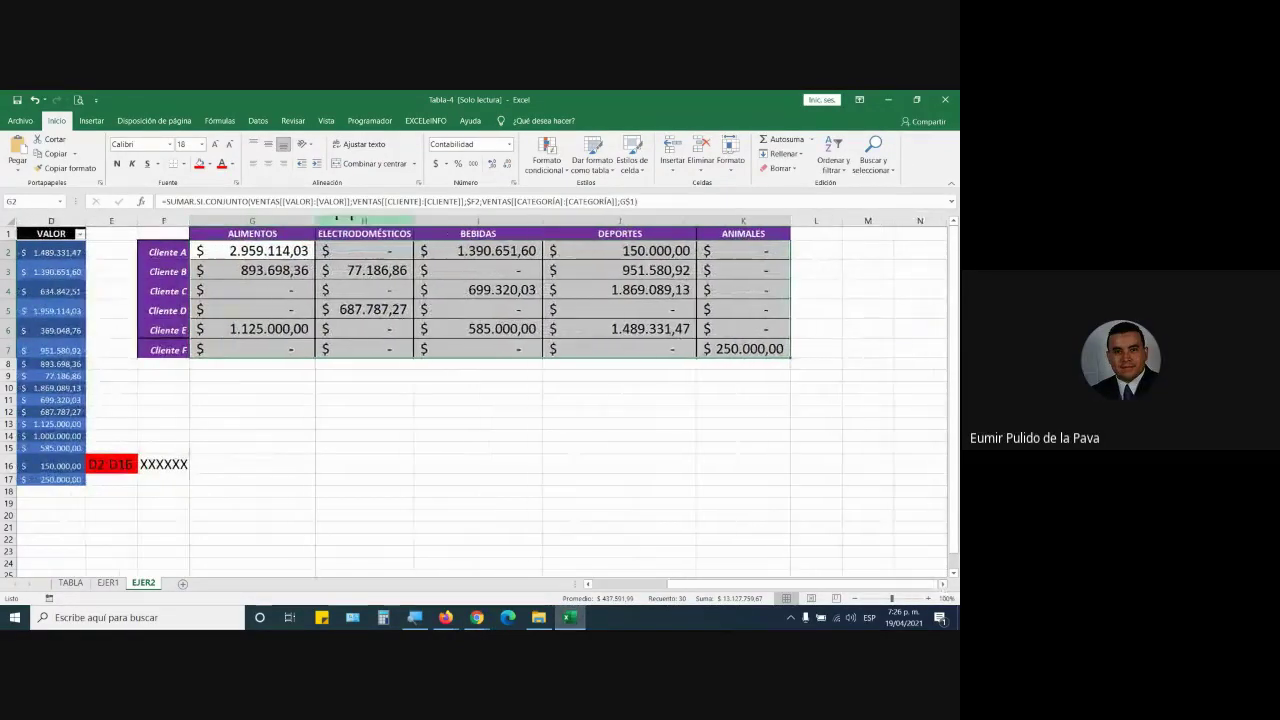
pyautogui.moveTo(414, 220); pyautogui.dragTo(431, 220)
pyautogui.moveTo(560, 220); pyautogui.dragTo(579, 220)
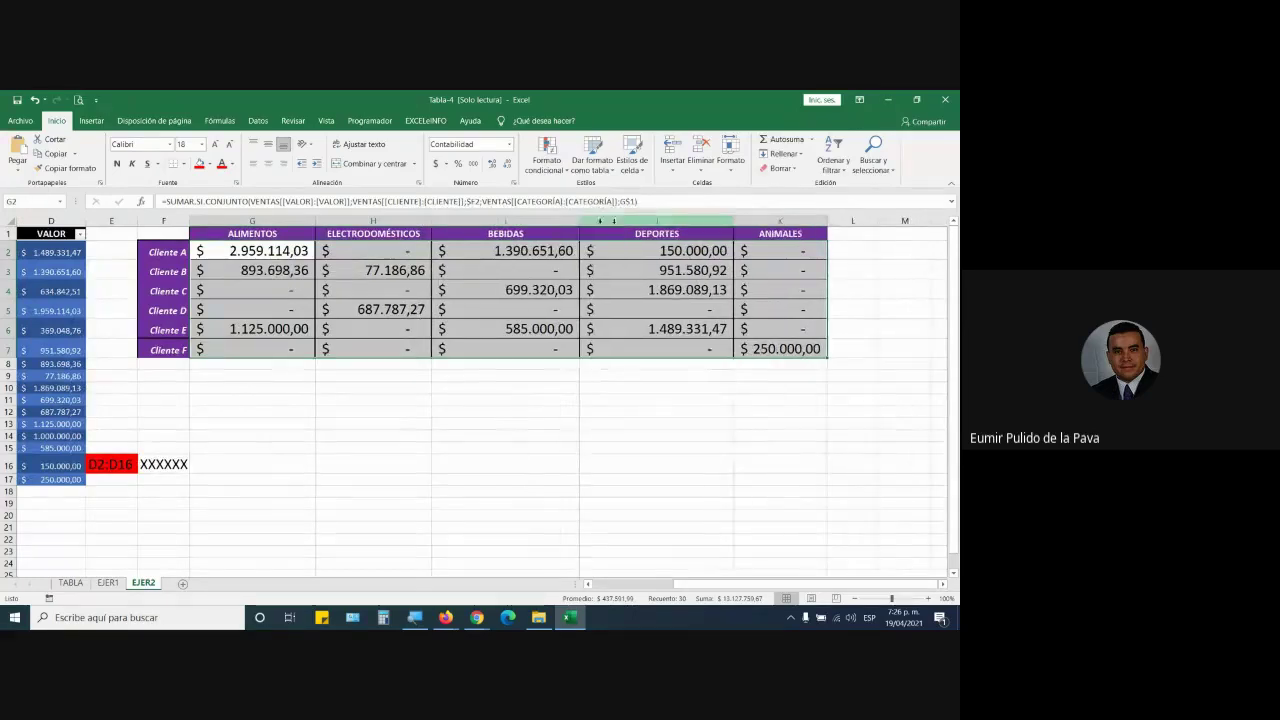
# Step: Widen the DEPORTES column J and the ANIMALES column K of the client summary table
pyautogui.moveTo(734, 220); pyautogui.dragTo(744, 220)
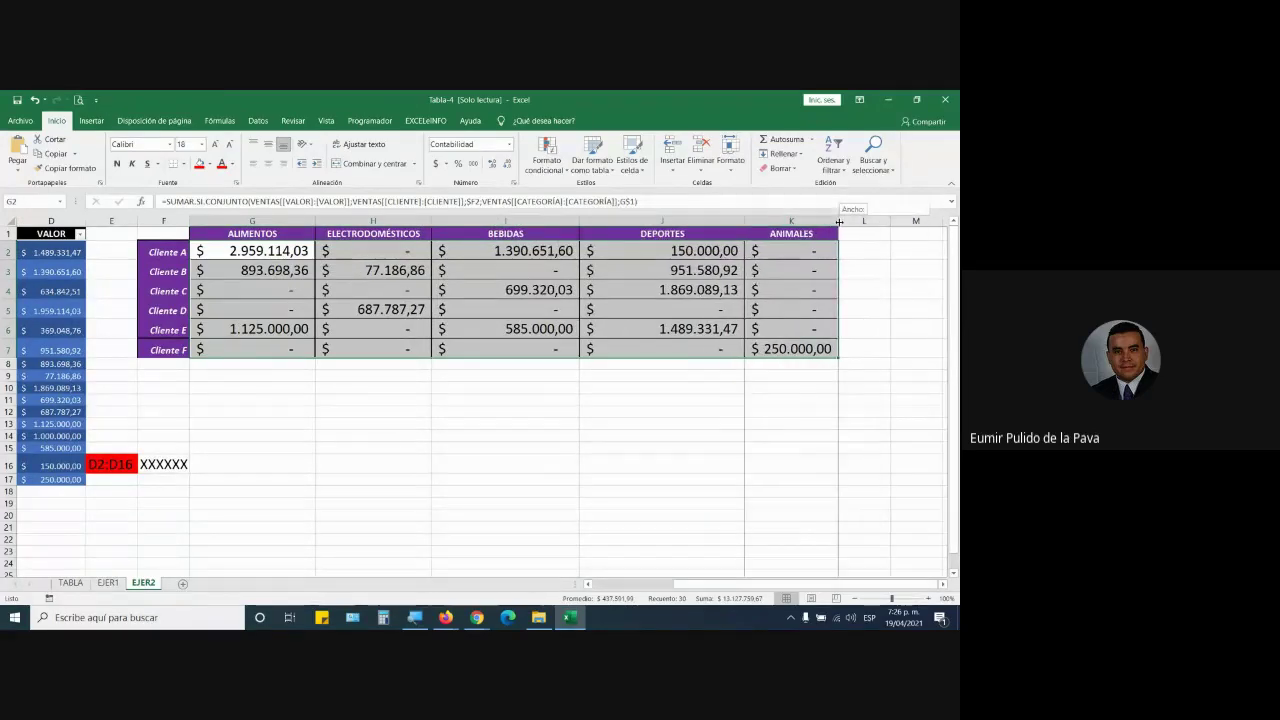
pyautogui.moveTo(839, 220); pyautogui.dragTo(867, 220)
pyautogui.click(330, 251)
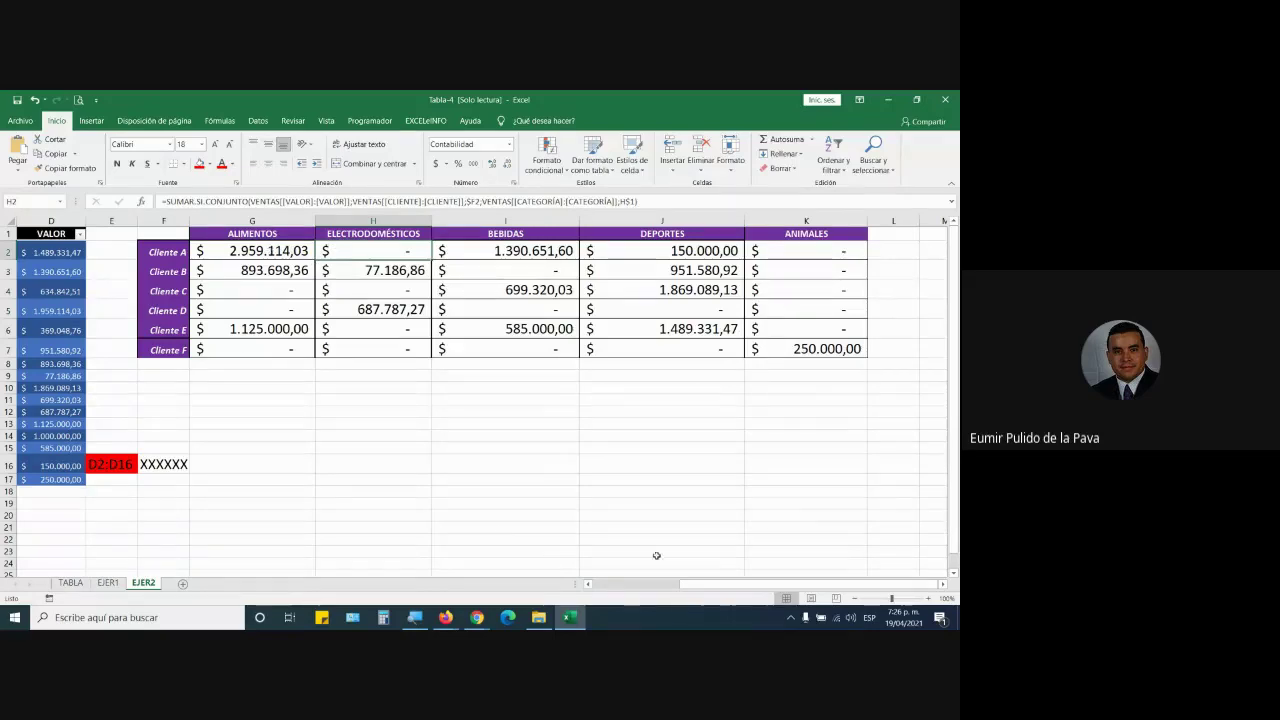
# Step: Examine the SUMAR.SI.CONJUNTO formula in G2, highlighting its sum range VENTAS[[VALOR]:[VALOR]], and leave the formula as it is
pyautogui.moveTo(689, 584); pyautogui.dragTo(584, 600)
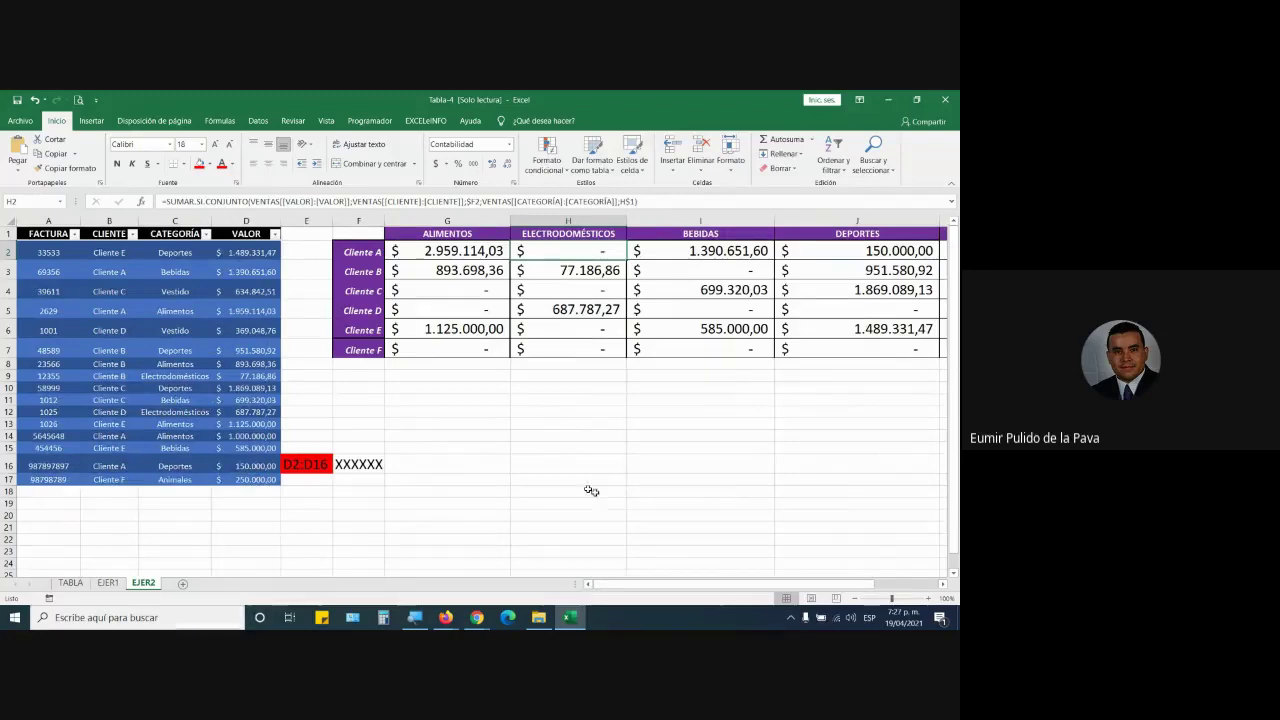
pyautogui.click(175, 412)
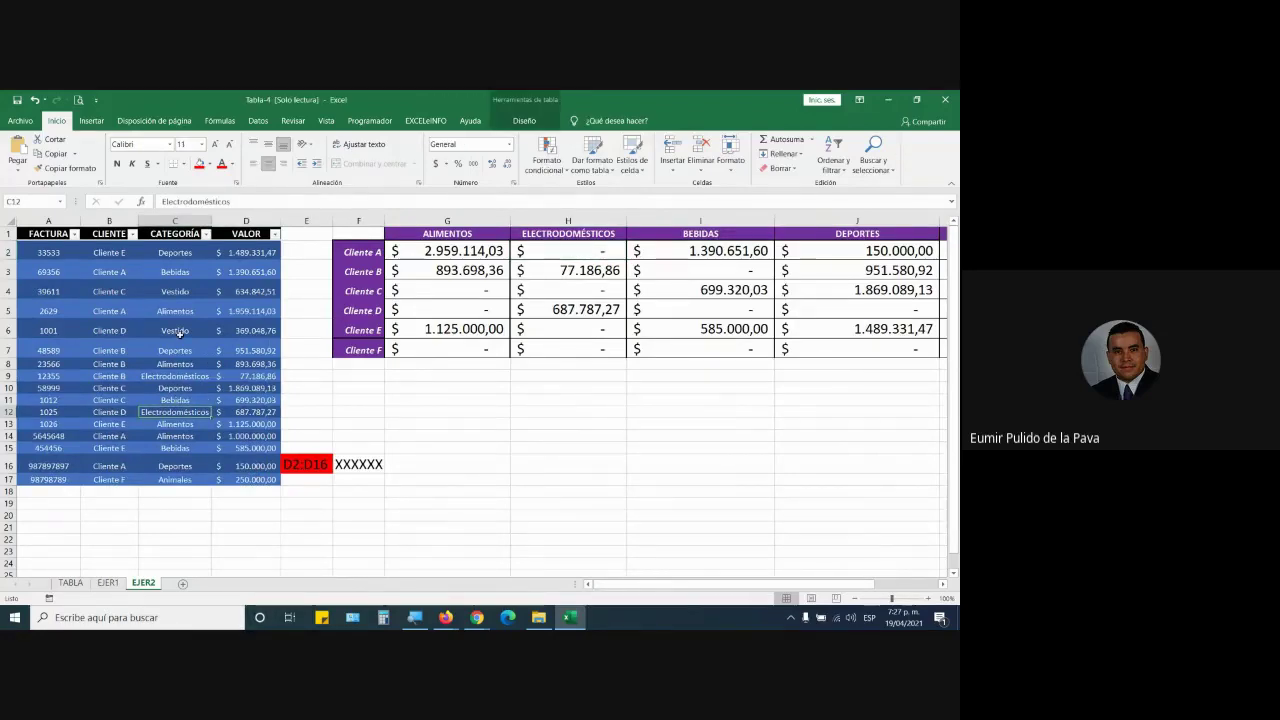
pyautogui.doubleClick(480, 251)
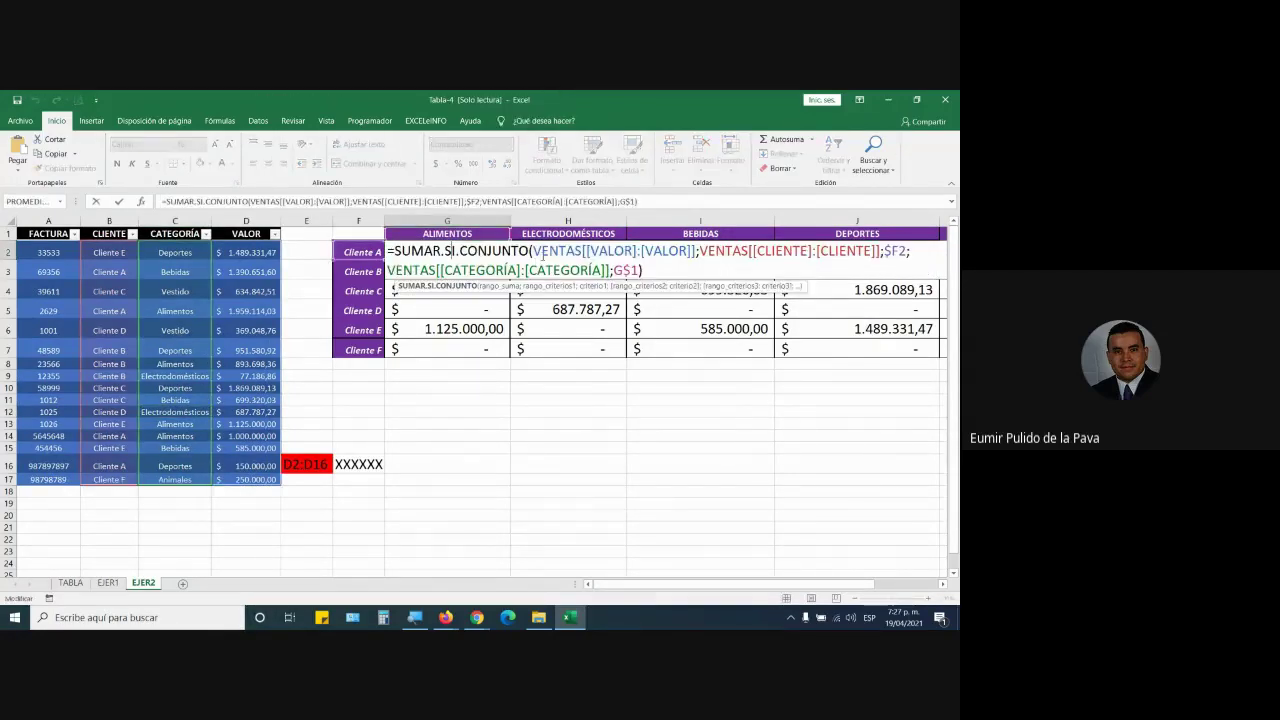
pyautogui.moveTo(533, 251); pyautogui.dragTo(697, 252)
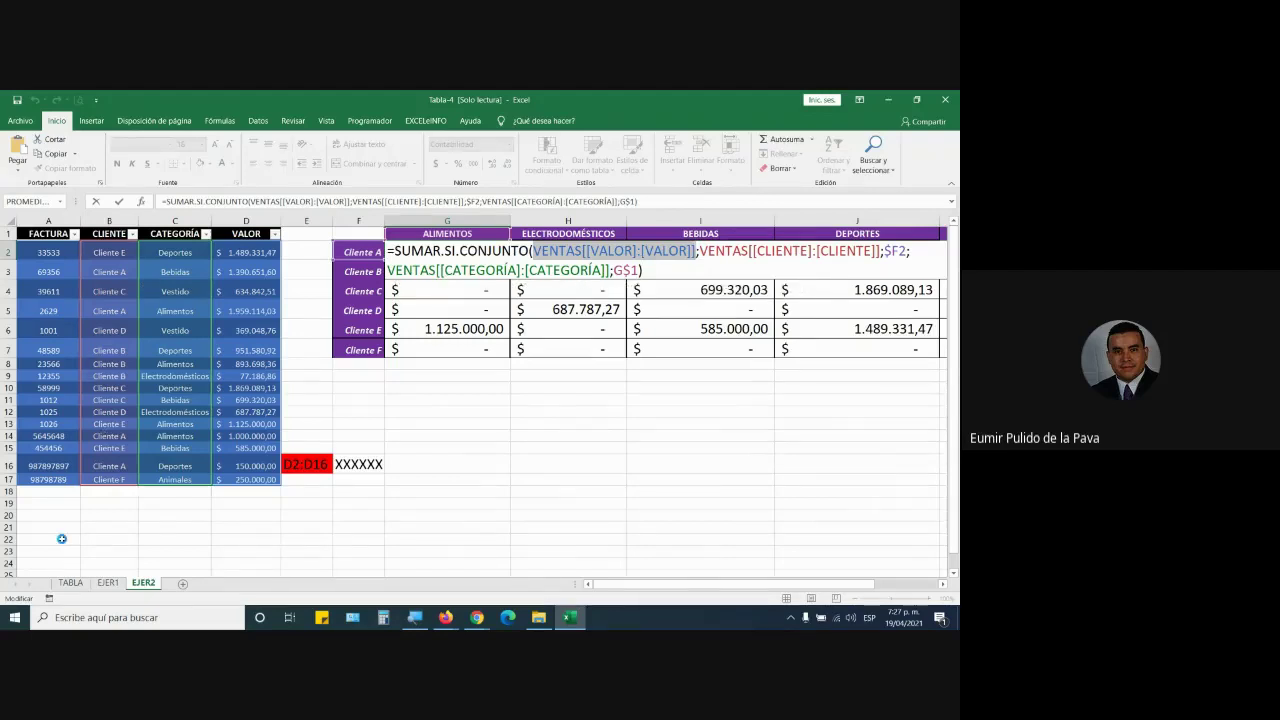
pyautogui.press('Return')
pyautogui.moveTo(62, 495); pyautogui.dragTo(60, 575)
pyautogui.scroll(20, 537, 331)
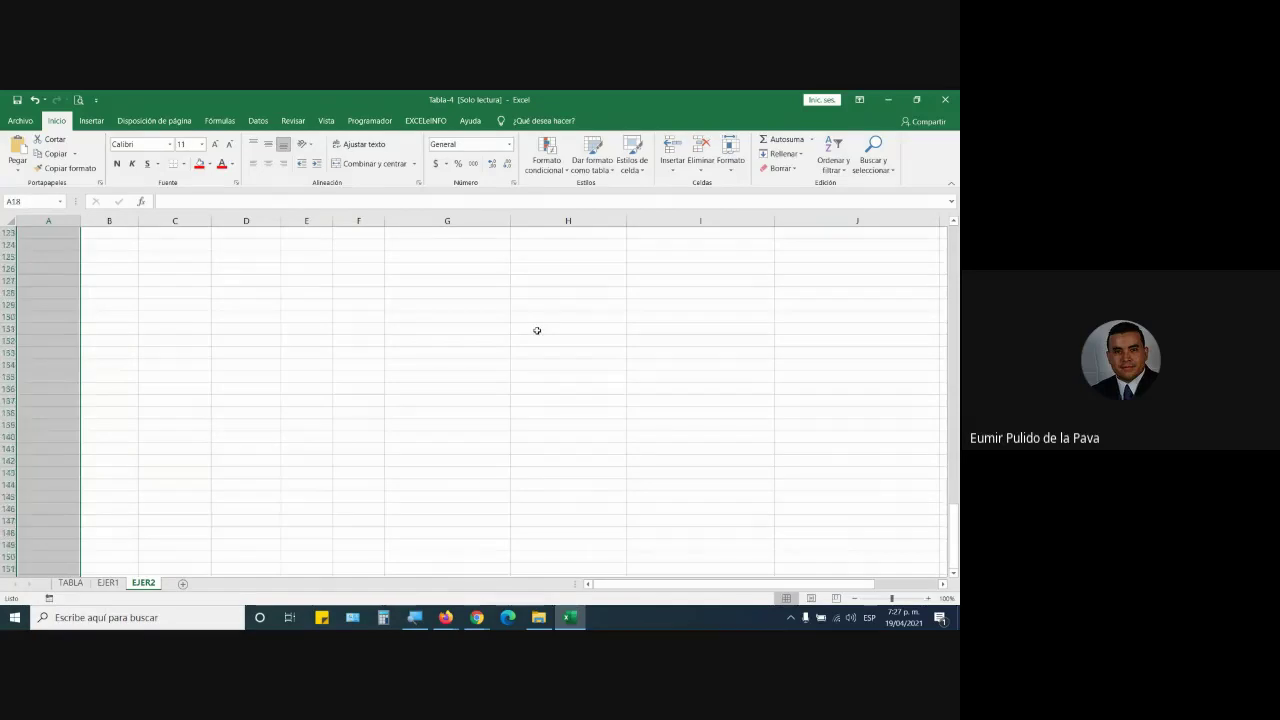
pyautogui.scroll(13, 538, 323)
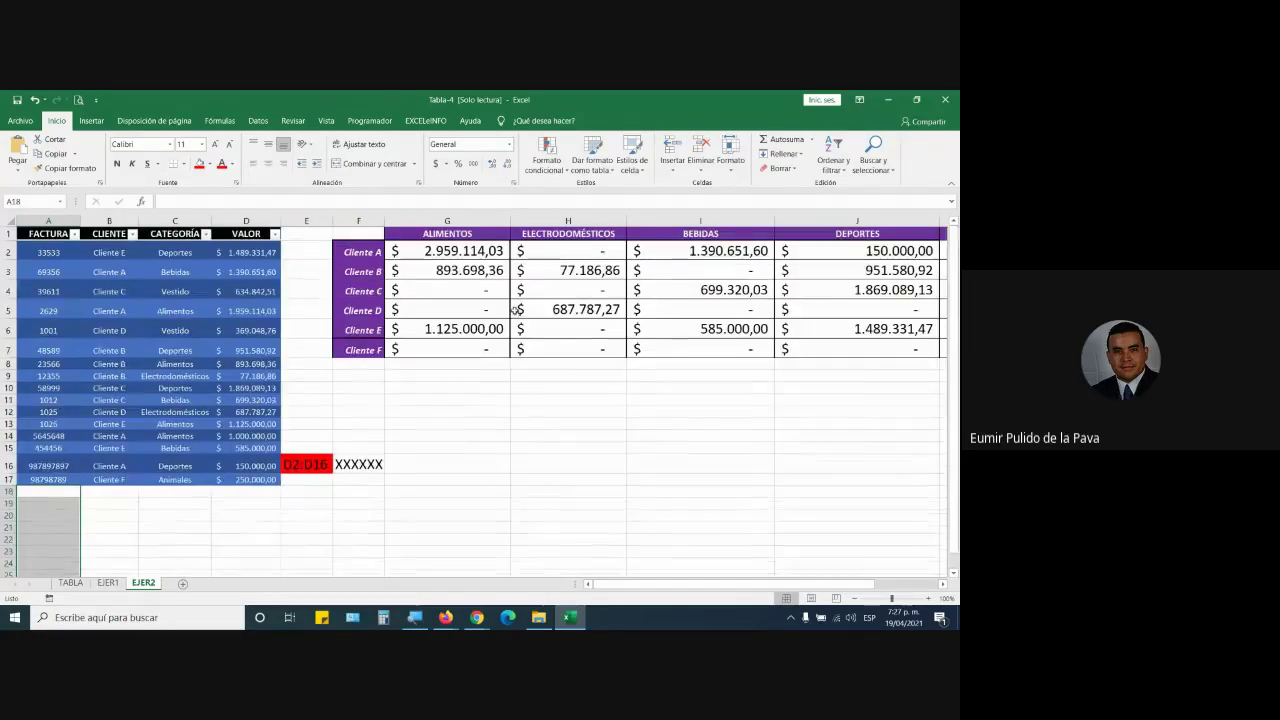
# Step: Autofit the widths of summary table columns G to K, from ALIMENTOS to ANIMALES, to their contents
pyautogui.moveTo(445, 248); pyautogui.dragTo(898, 348)
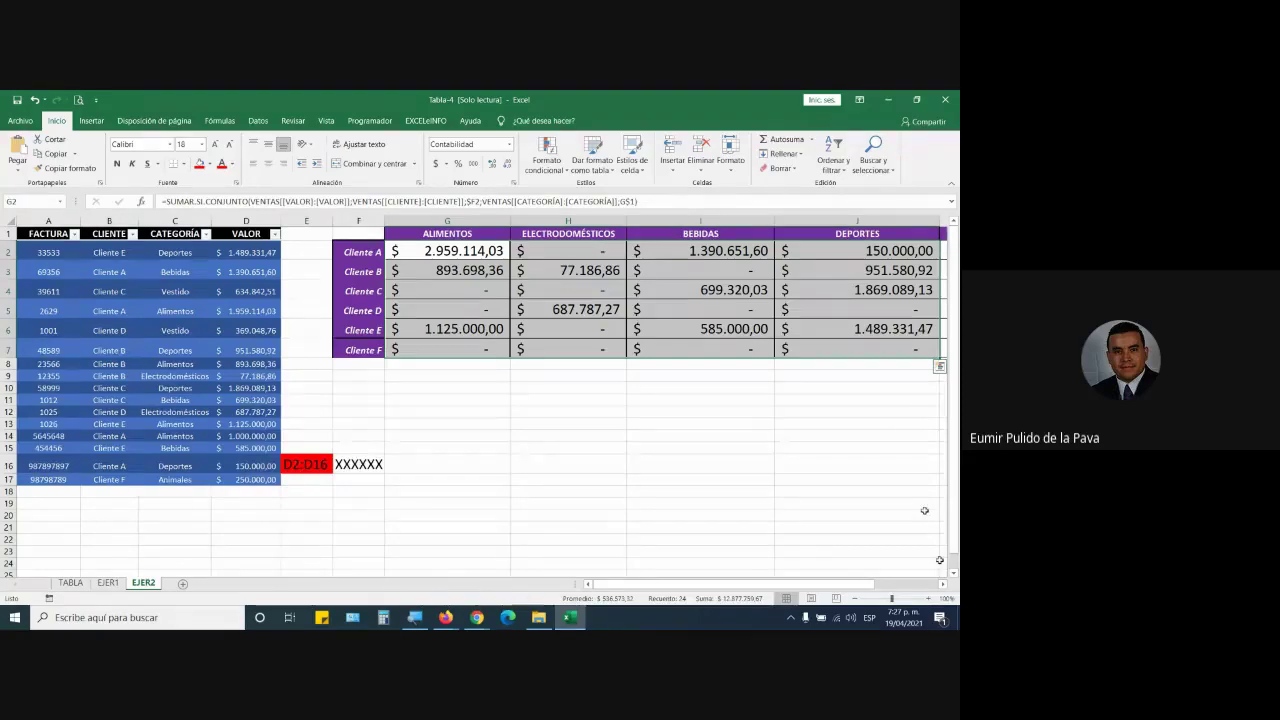
pyautogui.moveTo(832, 588); pyautogui.dragTo(901, 590)
pyautogui.doubleClick(938, 221)
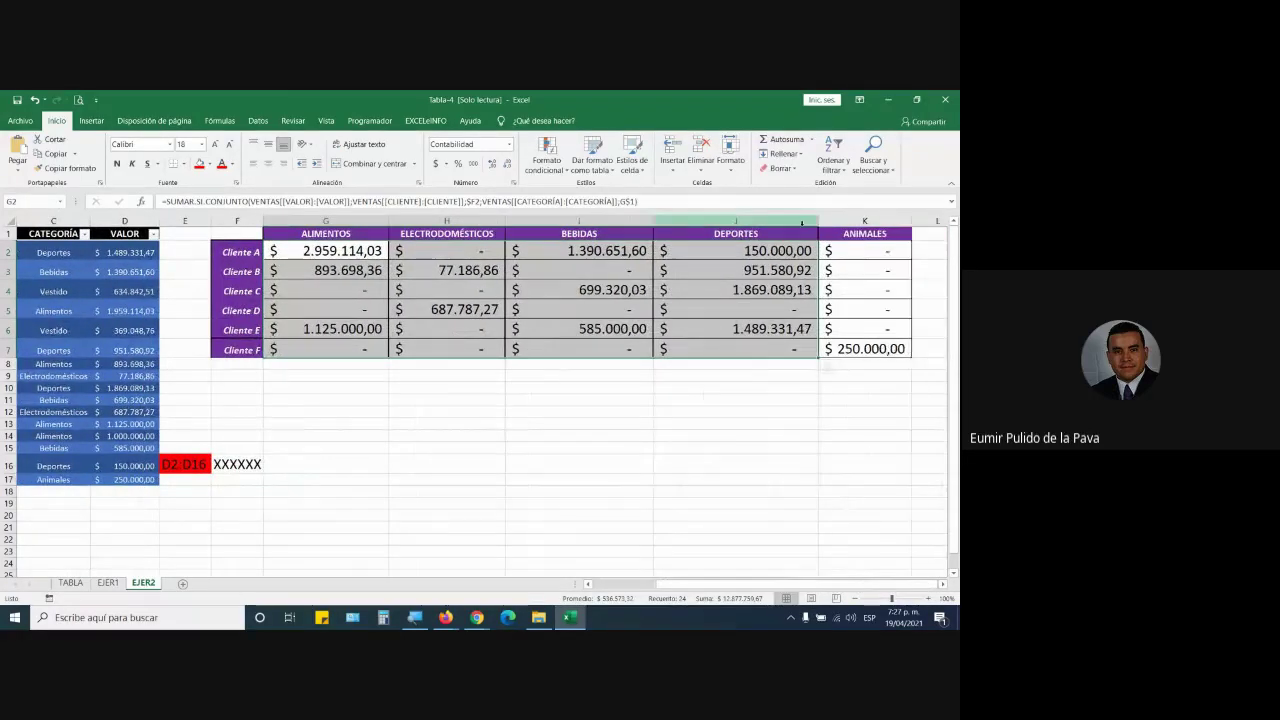
pyautogui.doubleClick(818, 221)
pyautogui.doubleClick(657, 222)
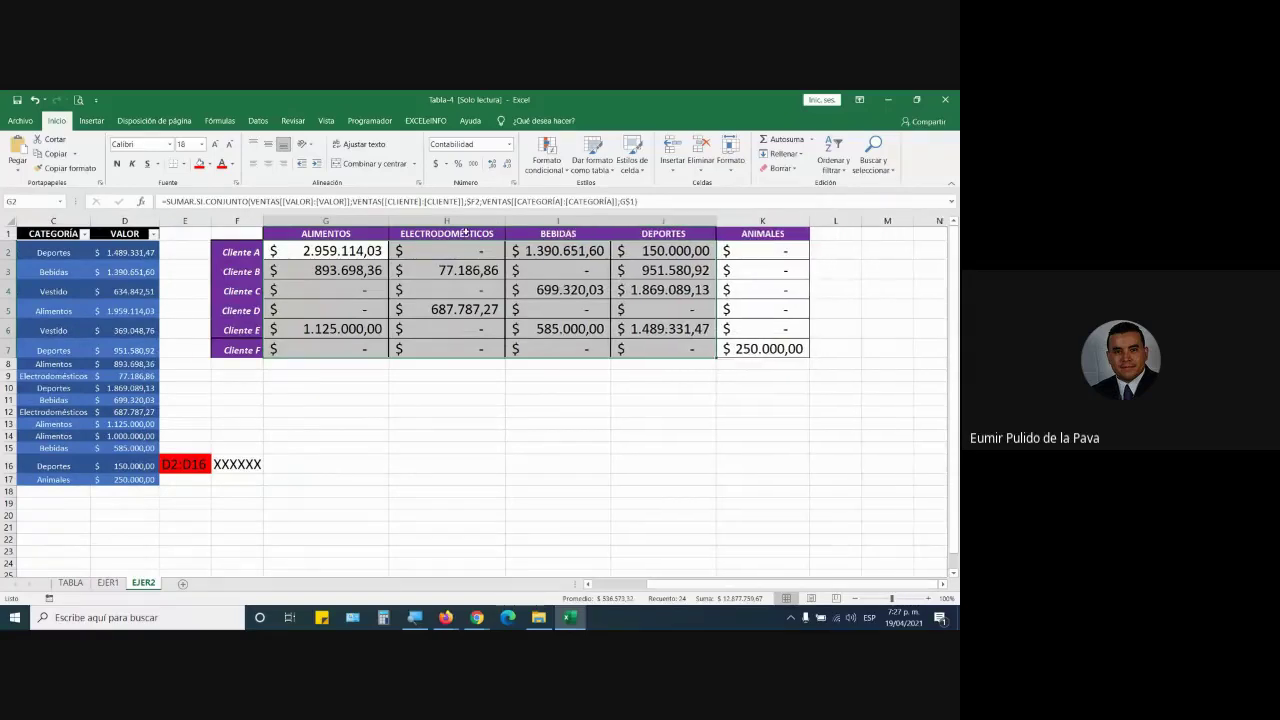
pyautogui.doubleClick(389, 221)
pyautogui.doubleClick(391, 221)
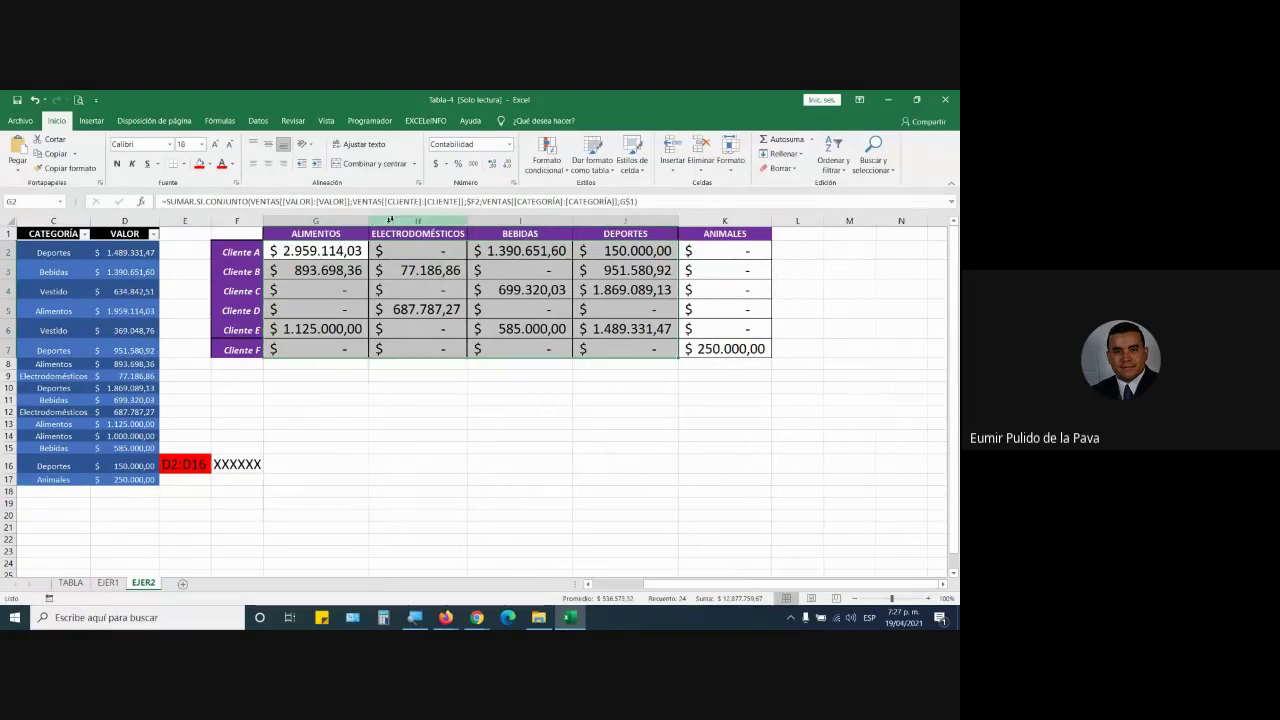
pyautogui.click(700, 350)
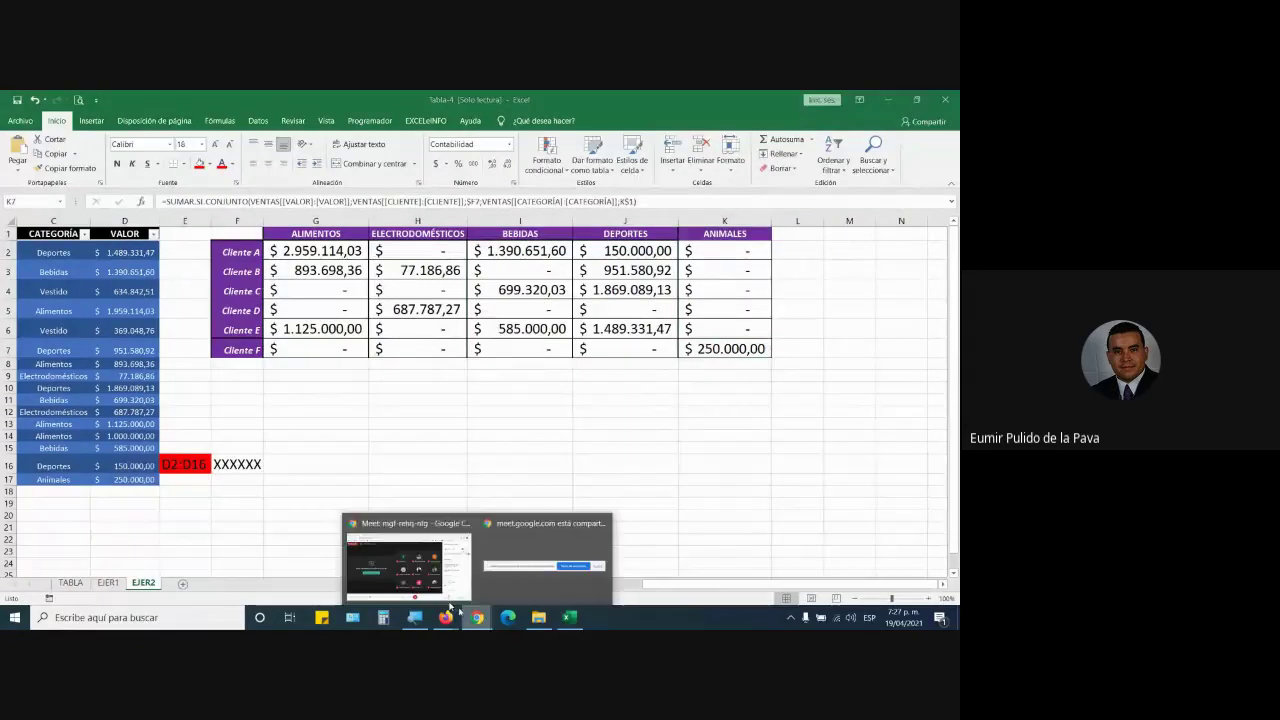
# Step: Switch to the Google Meet window to check the meeting chat, and return to the Excel workbook
pyautogui.click(410, 560)
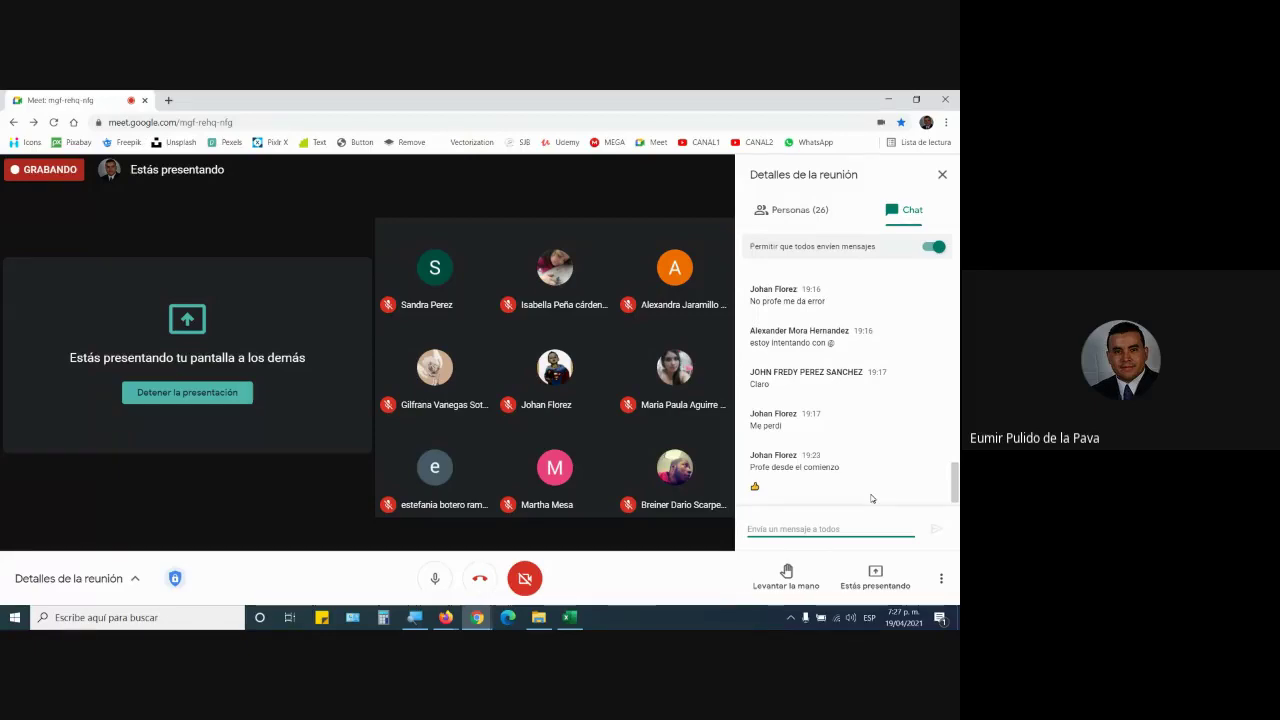
pyautogui.hotkey('alt', 'Tab')
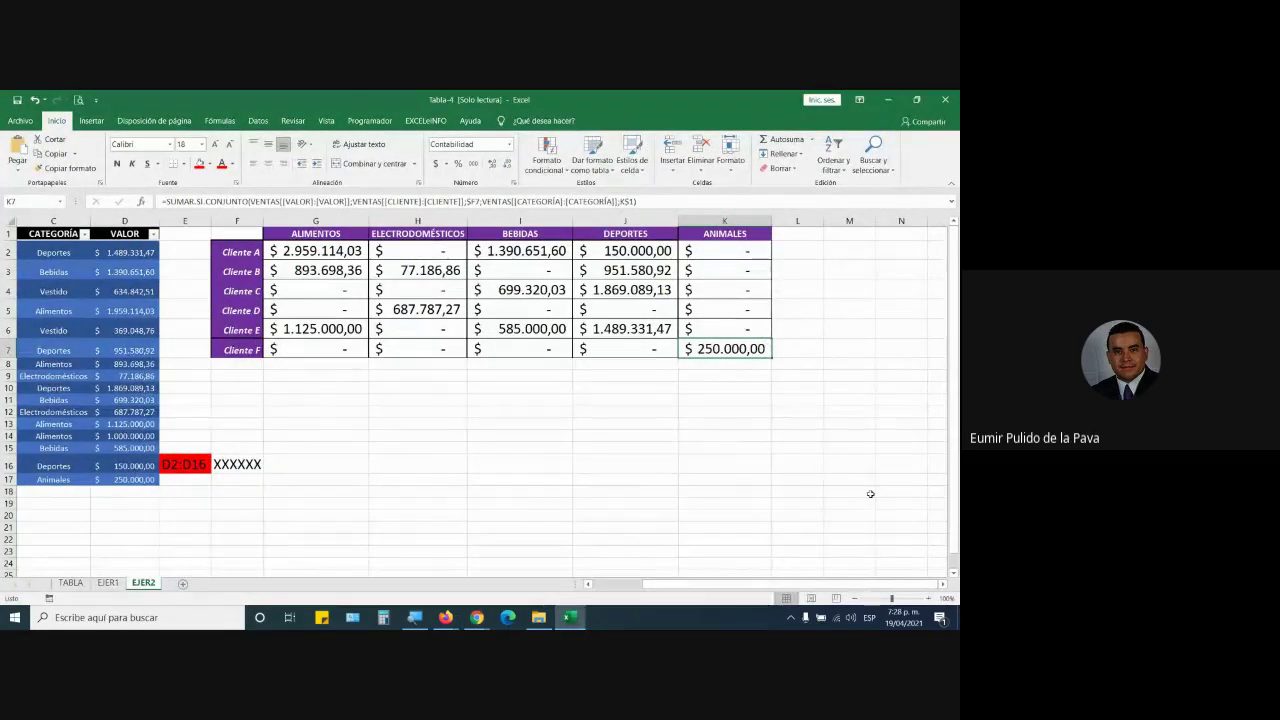
# Step: Review the SUMAR.SI.CONJUNTO formula in G2 and fill it across to column K and down to row 13
pyautogui.press('Left')
pyautogui.press('Left')
pyautogui.press('Left')
pyautogui.press('Left')
pyautogui.press('Left')
pyautogui.press('Left')
pyautogui.press('Left')
pyautogui.press('Left')
pyautogui.press('Left')
pyautogui.press('Left')
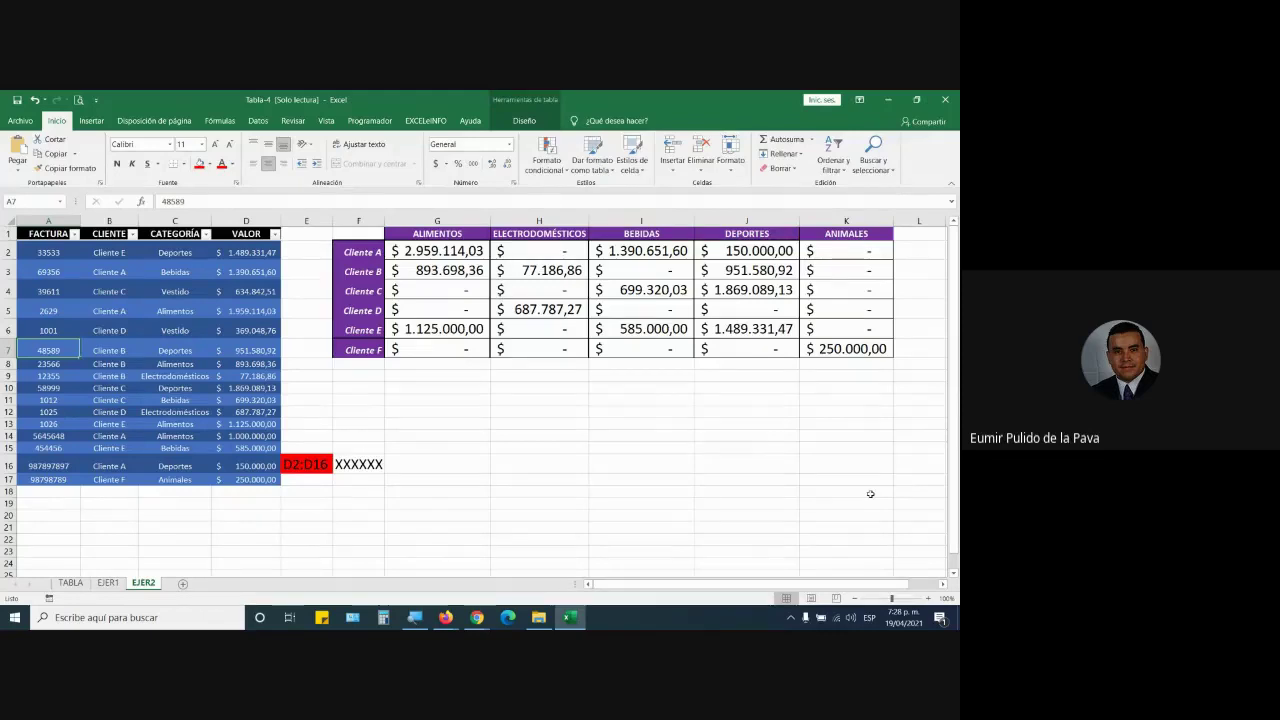
pyautogui.doubleClick(427, 253)
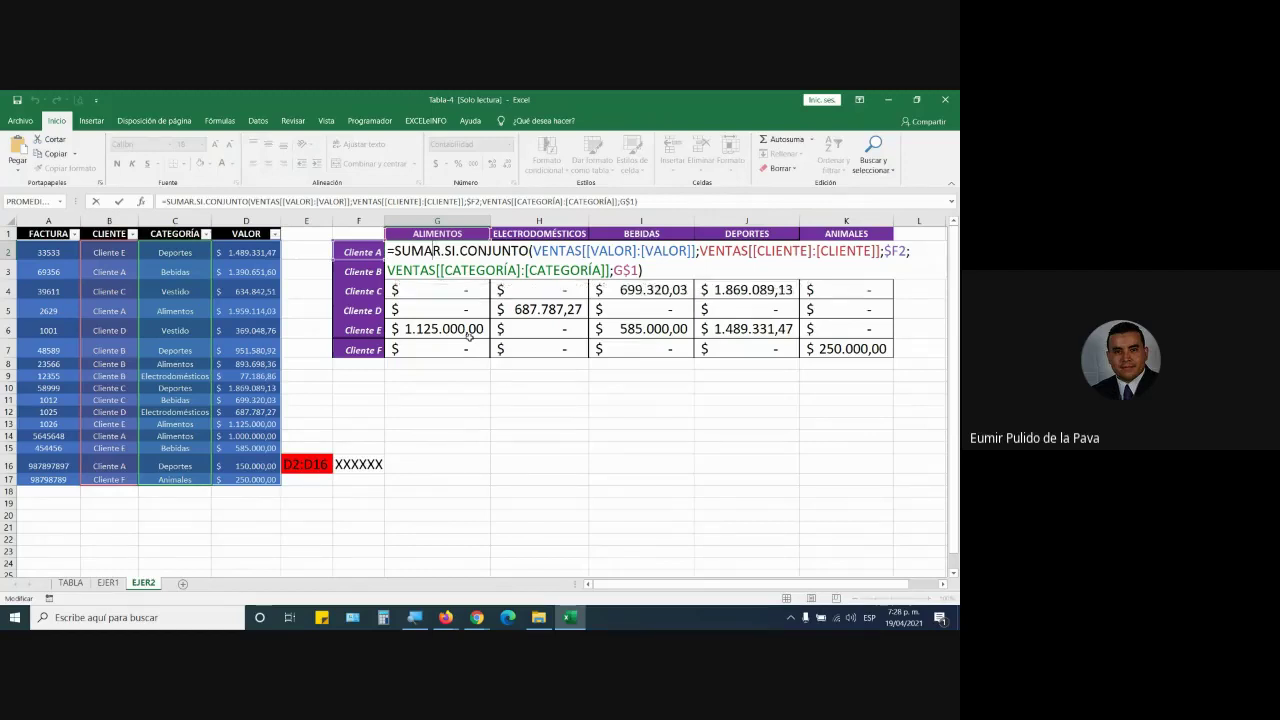
pyautogui.press('Return')
pyautogui.click(468, 249)
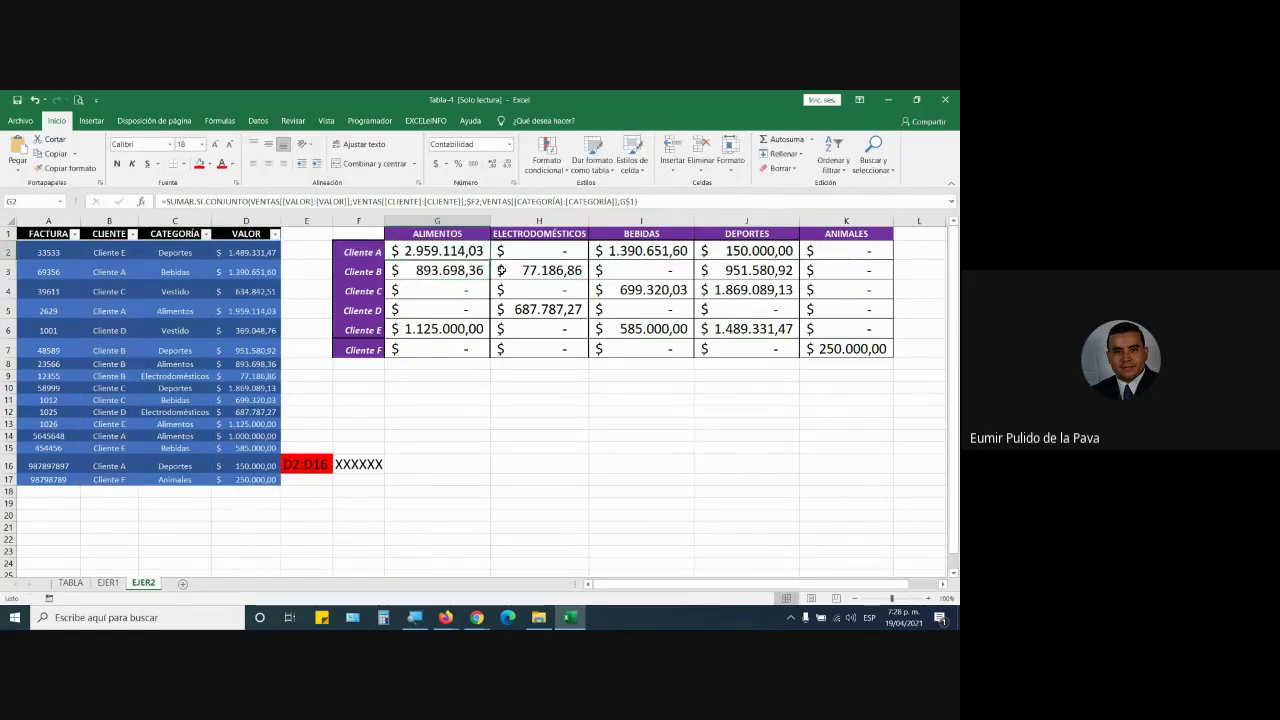
pyautogui.moveTo(490, 260); pyautogui.dragTo(872, 438)
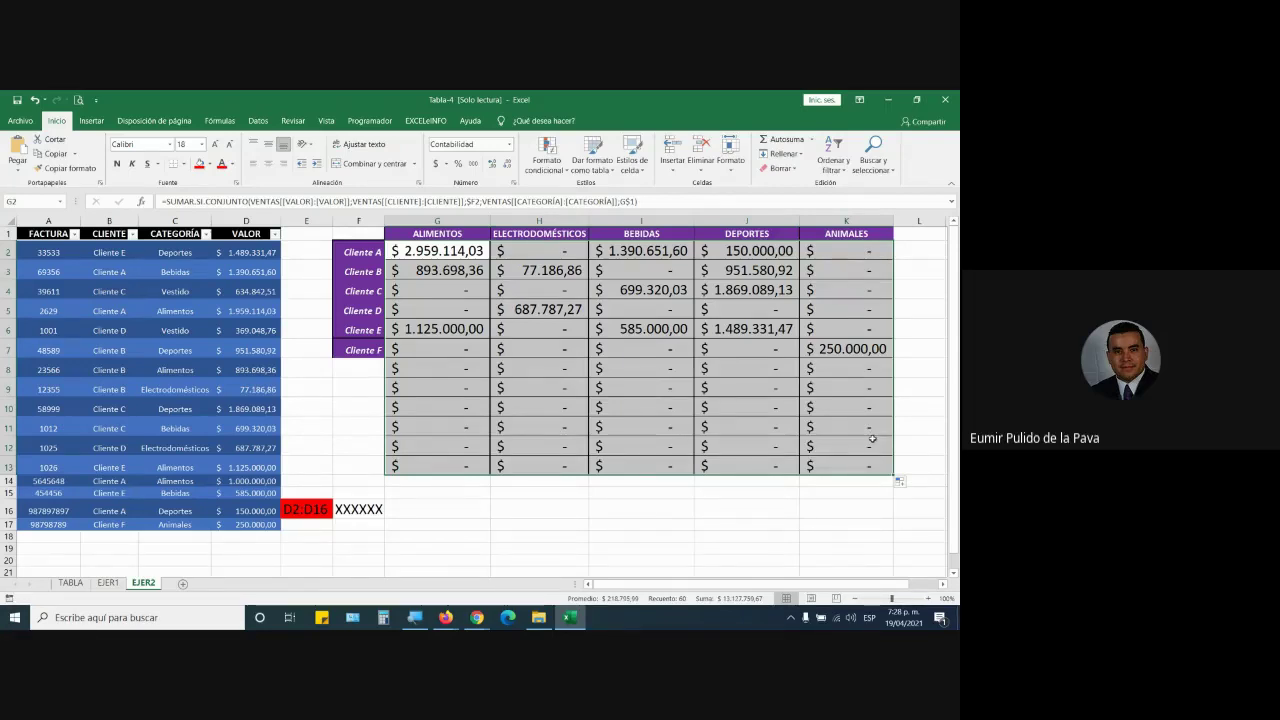
# Step: Inspect the SUMAR.SI.CONJUNTO formulas in G3, H2 and G2 to compare their client and category references
pyautogui.click(458, 252)
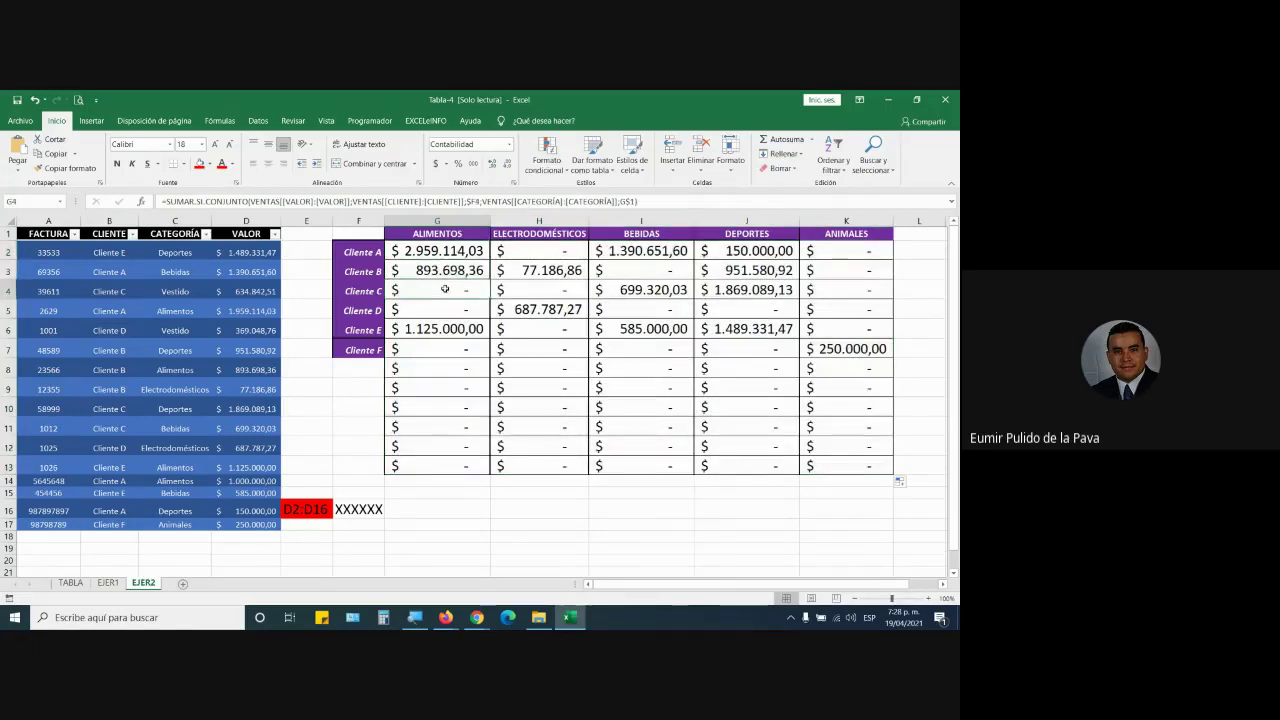
pyautogui.press('Up')
pyautogui.doubleClick(449, 270)
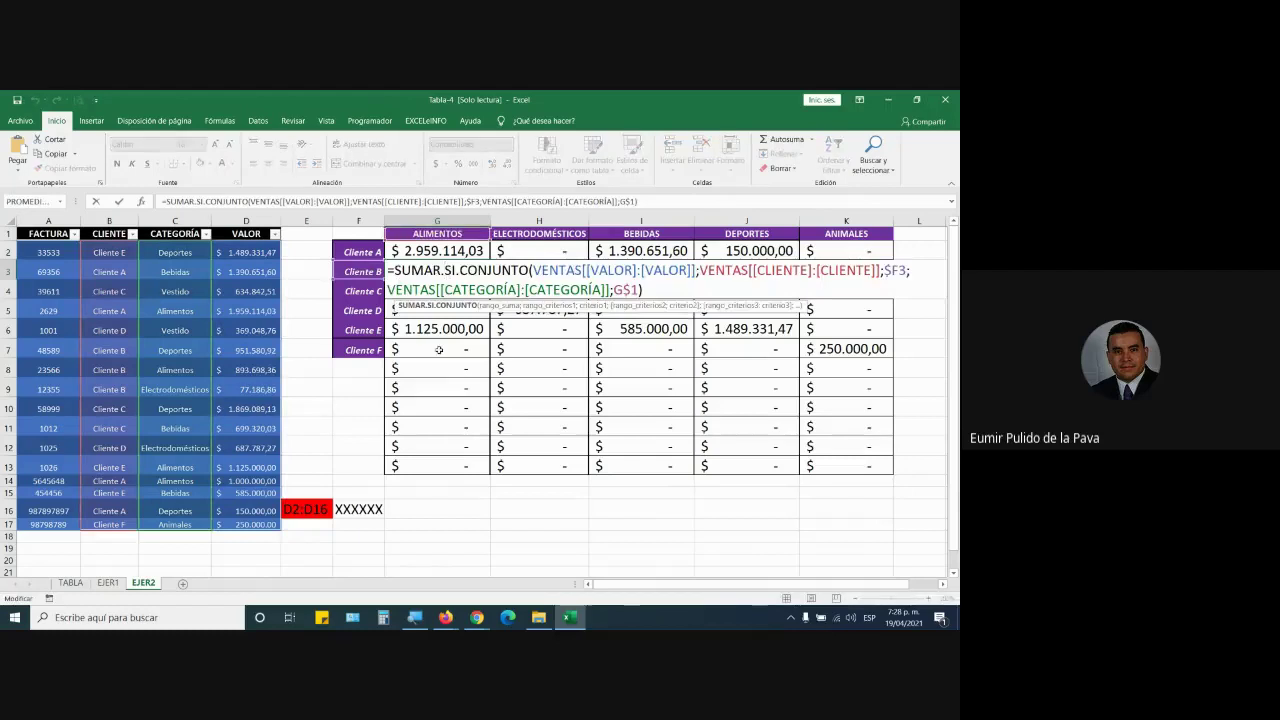
pyautogui.press('Return')
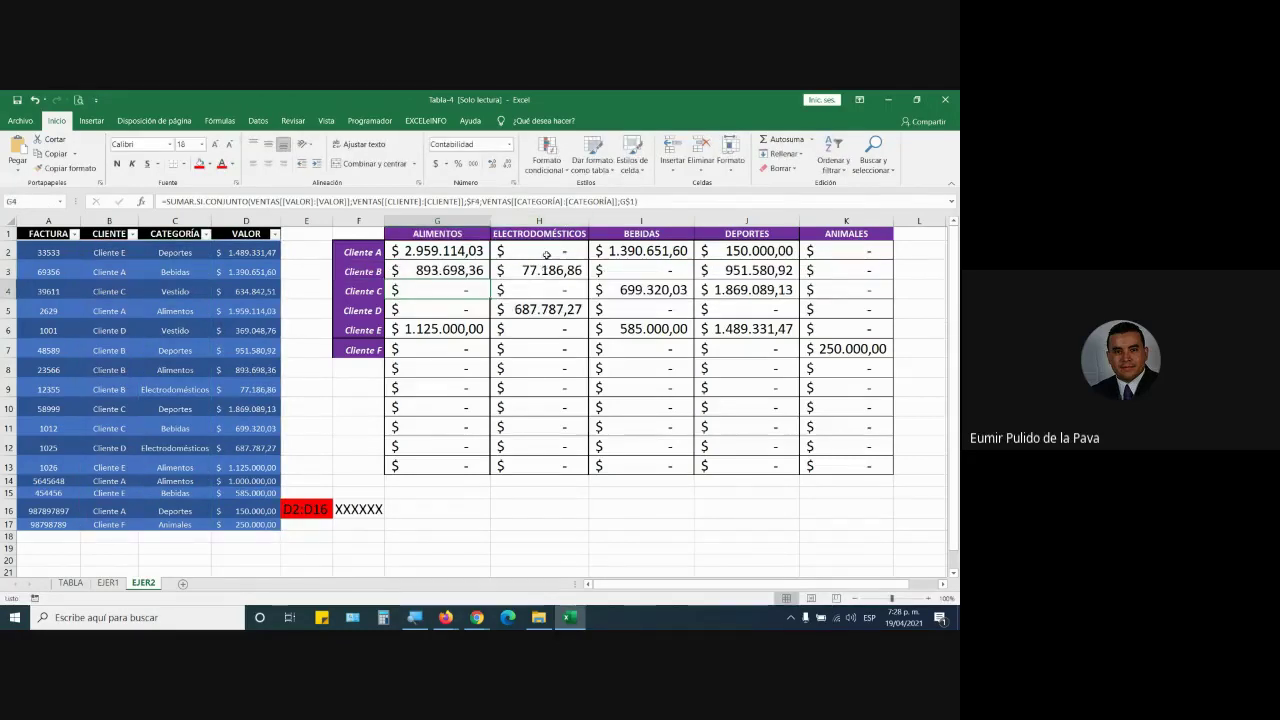
pyautogui.doubleClick(540, 251)
pyautogui.press('Return')
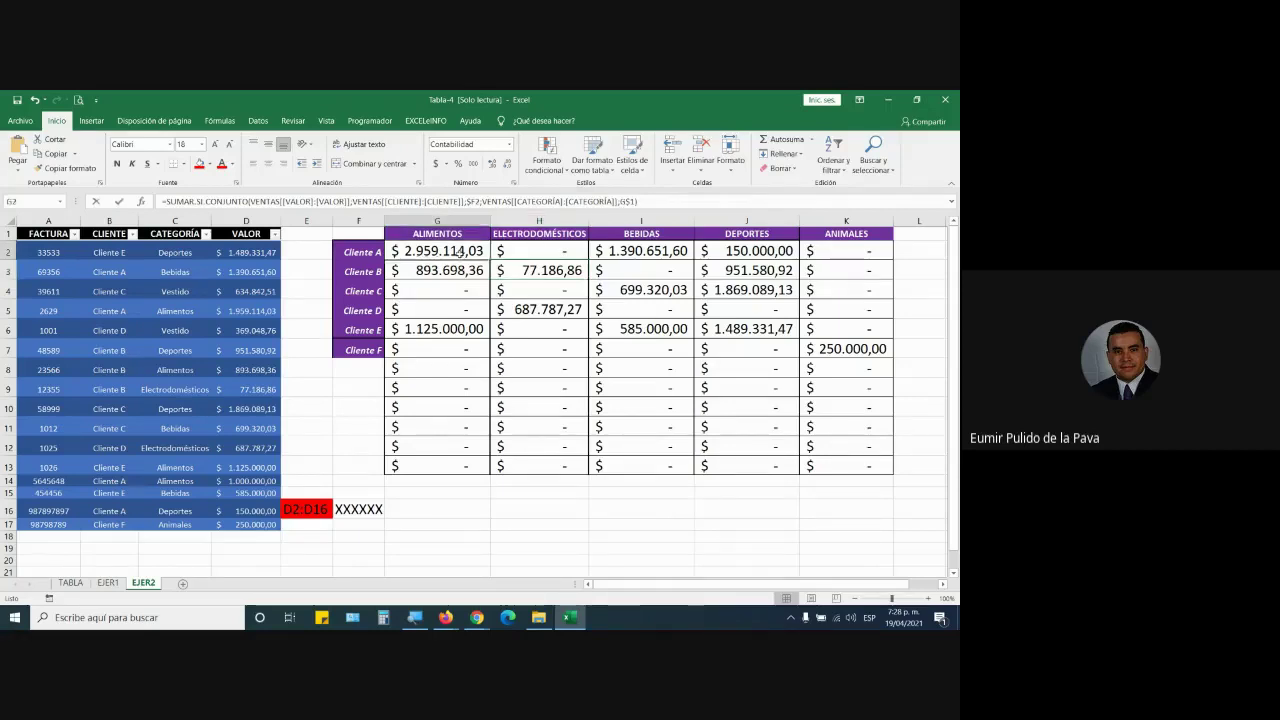
pyautogui.doubleClick(462, 250)
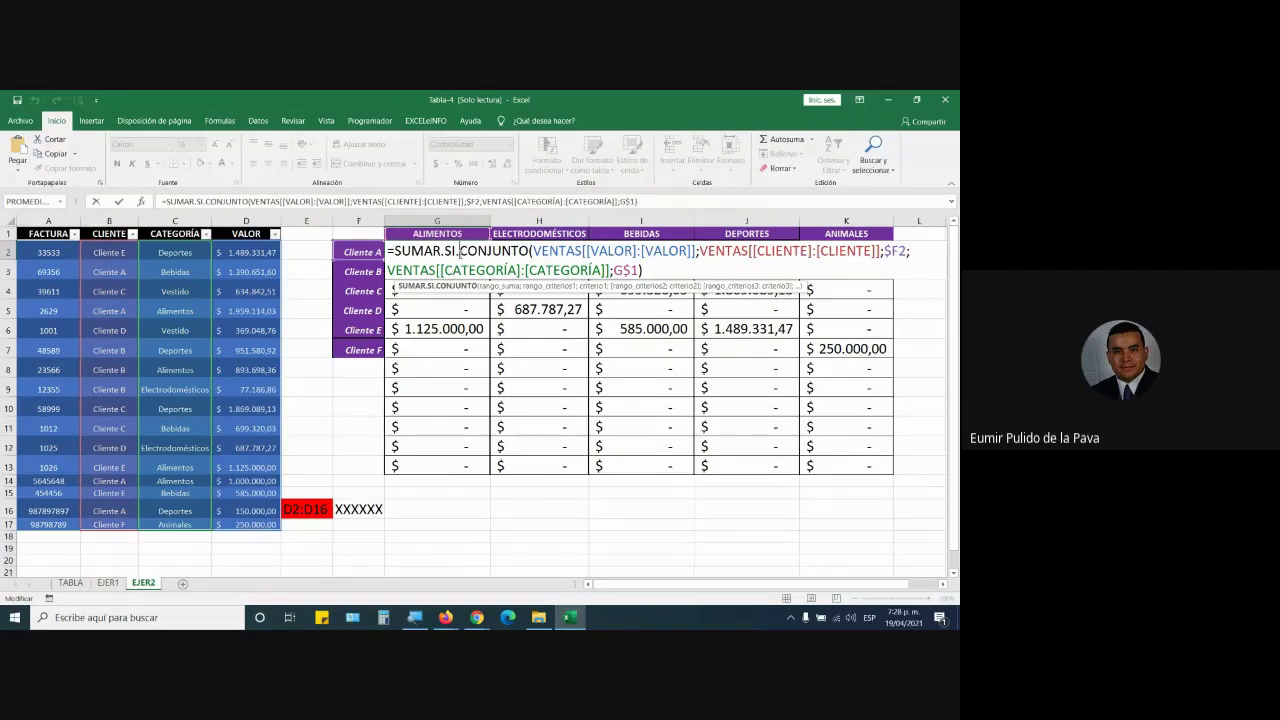
pyautogui.press('Return')
# Step: Check the Google Meet window, highlight the summary range F1:K13 in Excel, and look at the meeting once more before returning to the workbook
pyautogui.hotkey('alt', 'Tab')
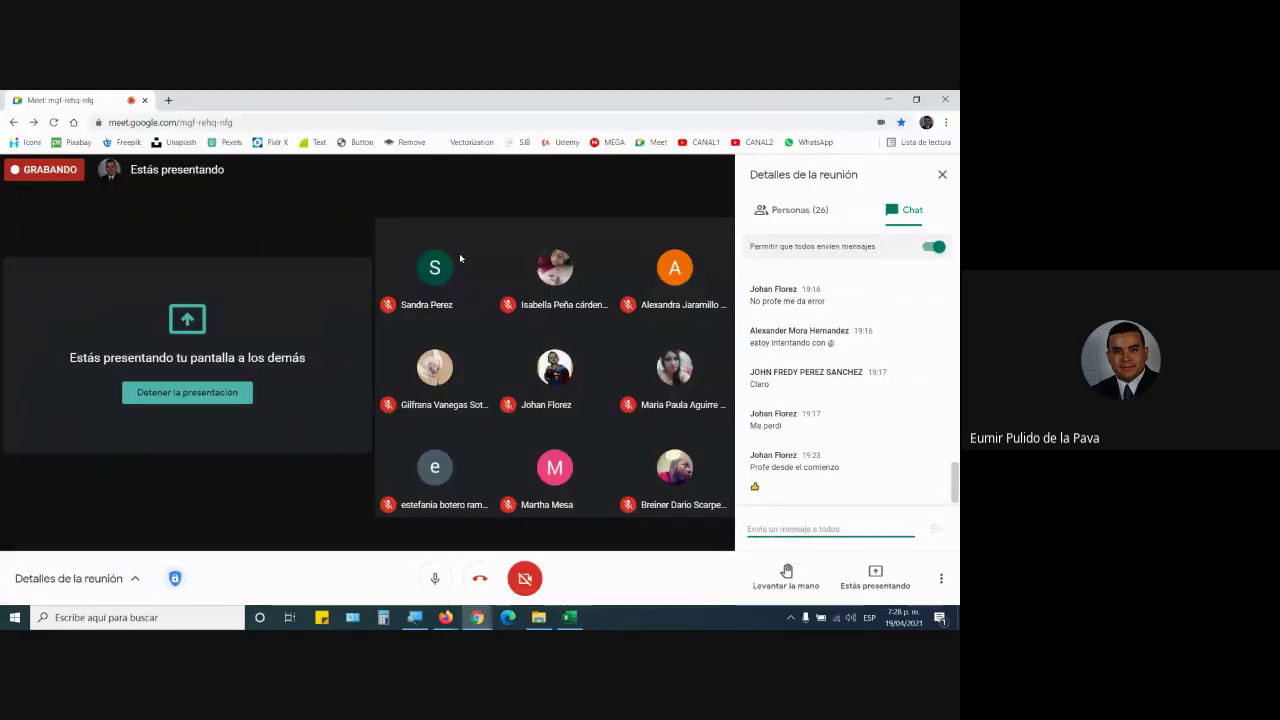
pyautogui.hotkey('alt', 'Tab')
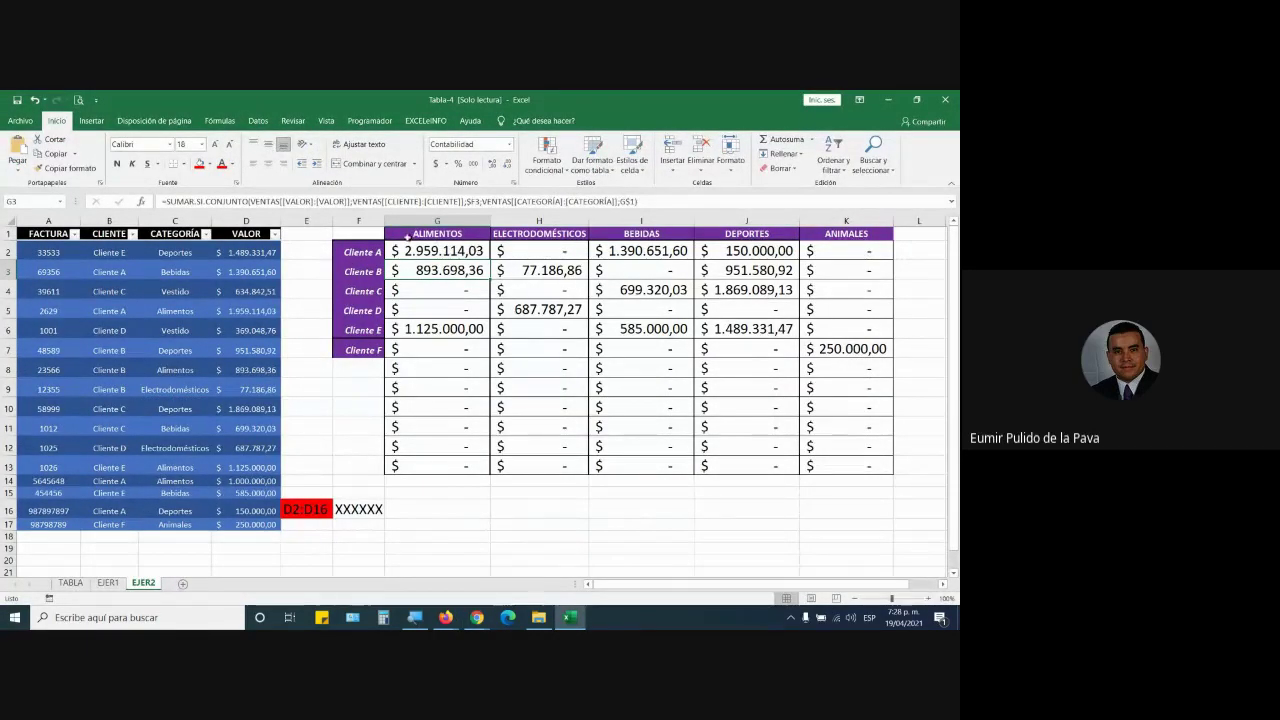
pyautogui.moveTo(360, 234); pyautogui.dragTo(845, 474)
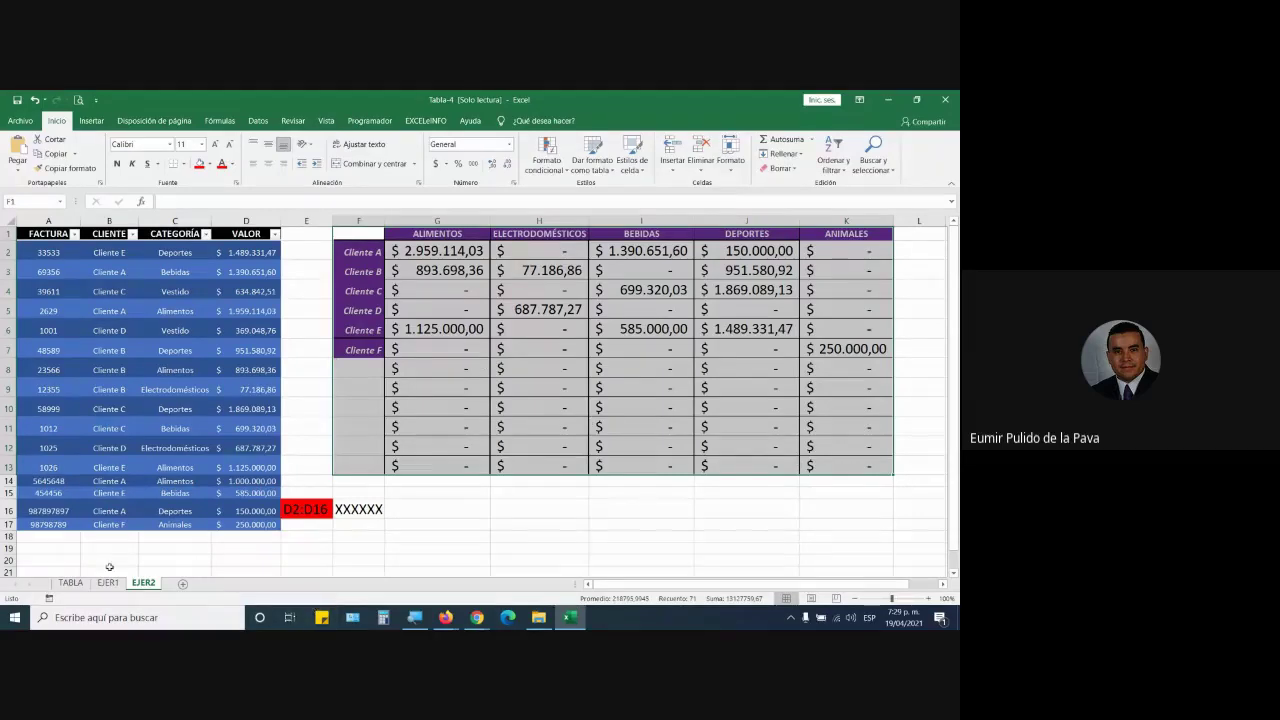
pyautogui.moveTo(477, 617)
pyautogui.click(436, 578)
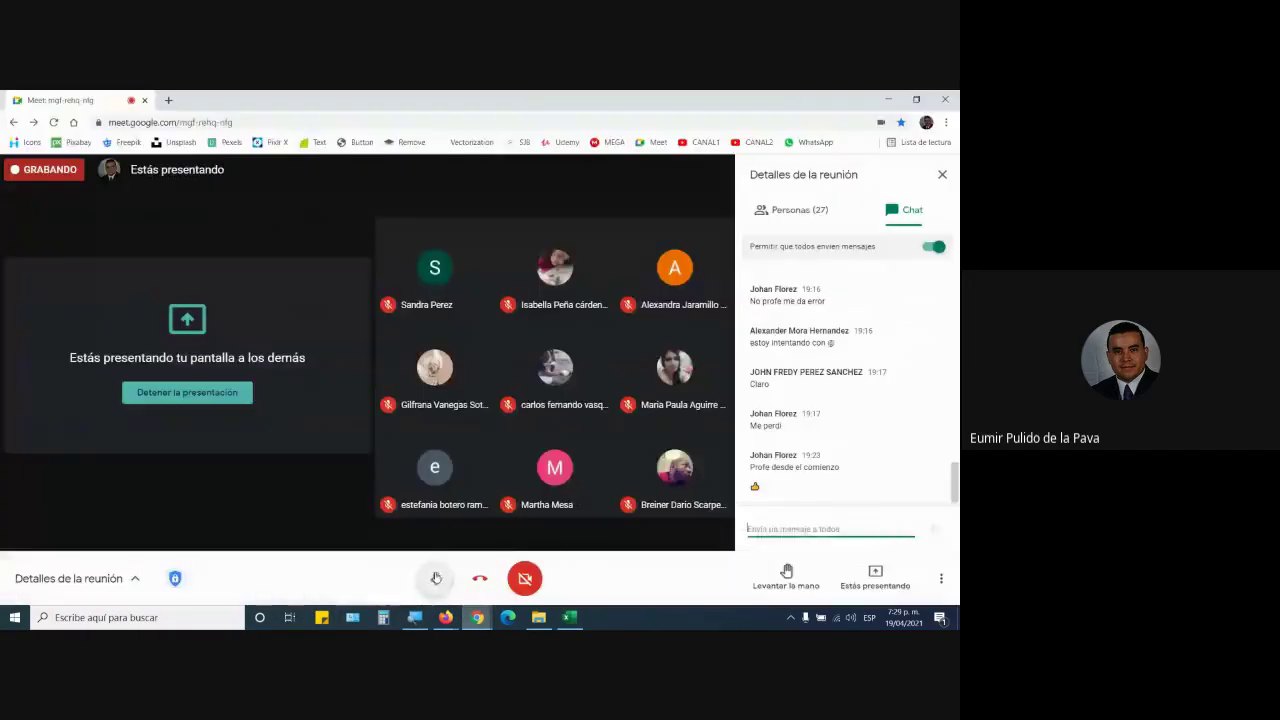
pyautogui.click(570, 617)
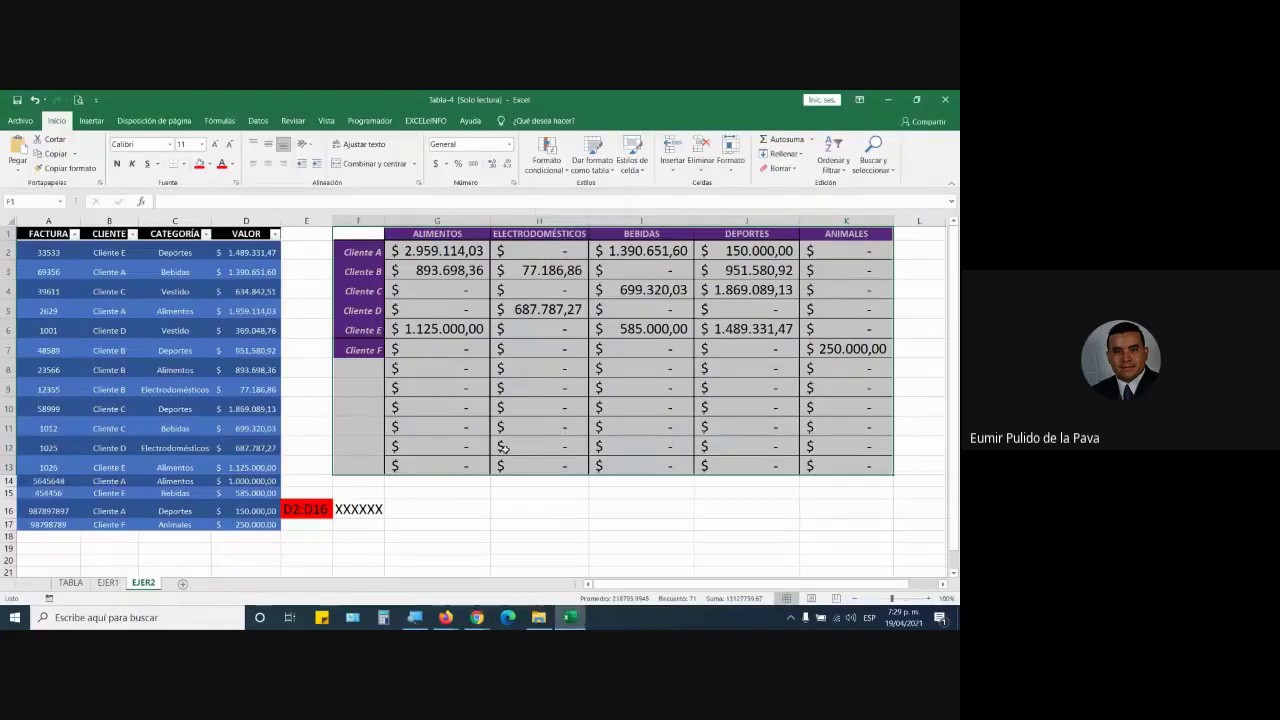
# Step: Close the Tabla-4 workbook without saving its changes
pyautogui.hotkey('alt', 'F4')
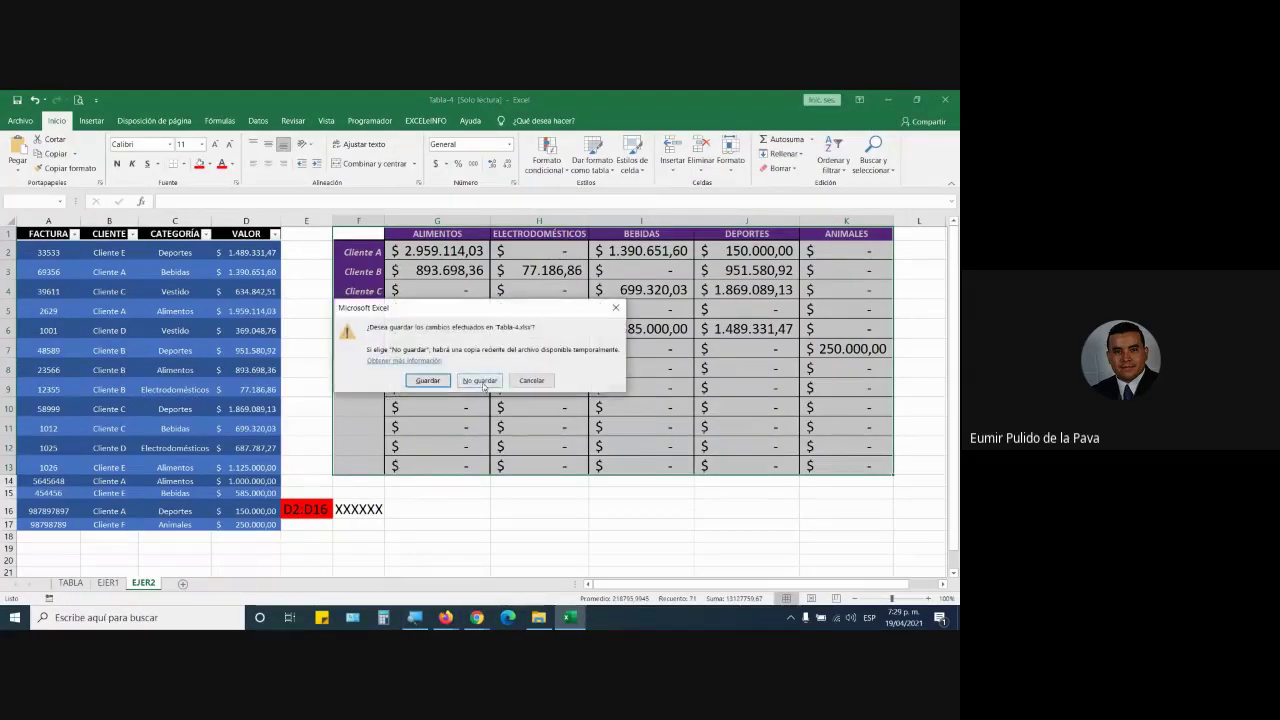
pyautogui.click(480, 381)
# Step: Switch to Firefox, open a fresh copy of Tabla.xlsx from the course folder in Excel, and enable editing on its EJER2 sheet
pyautogui.moveTo(445, 617)
pyautogui.click(378, 567)
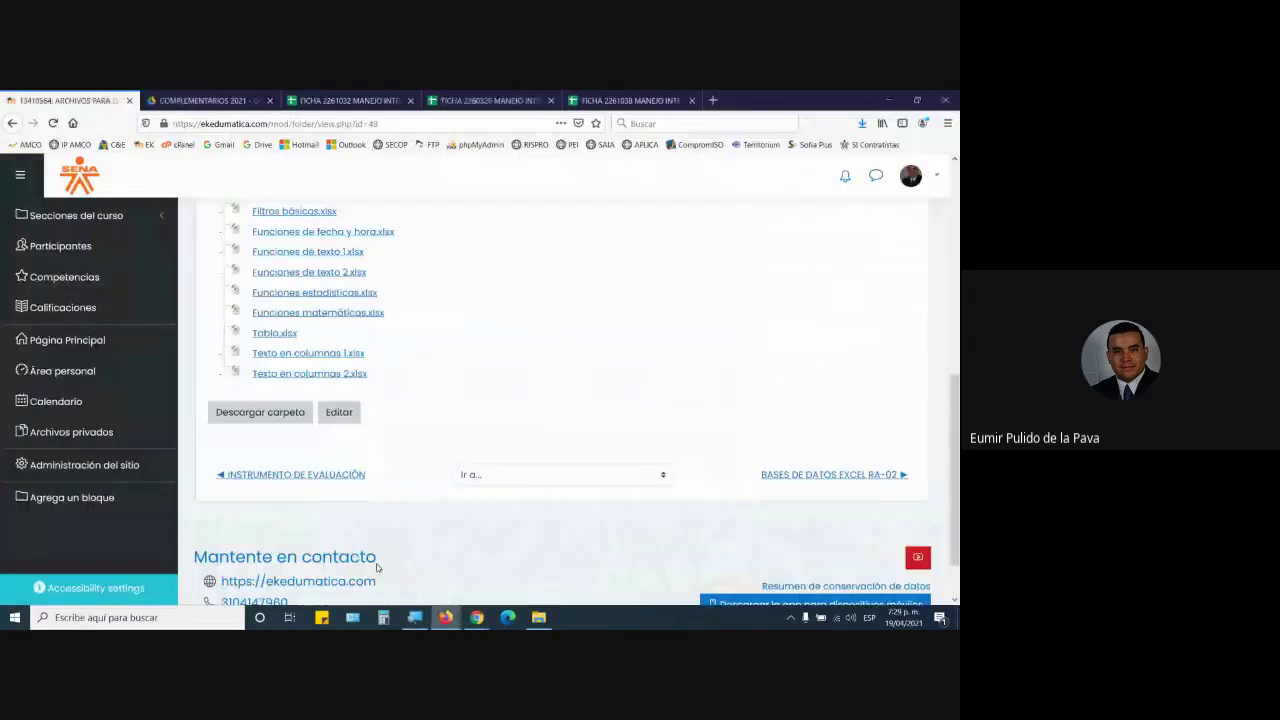
pyautogui.click(275, 333)
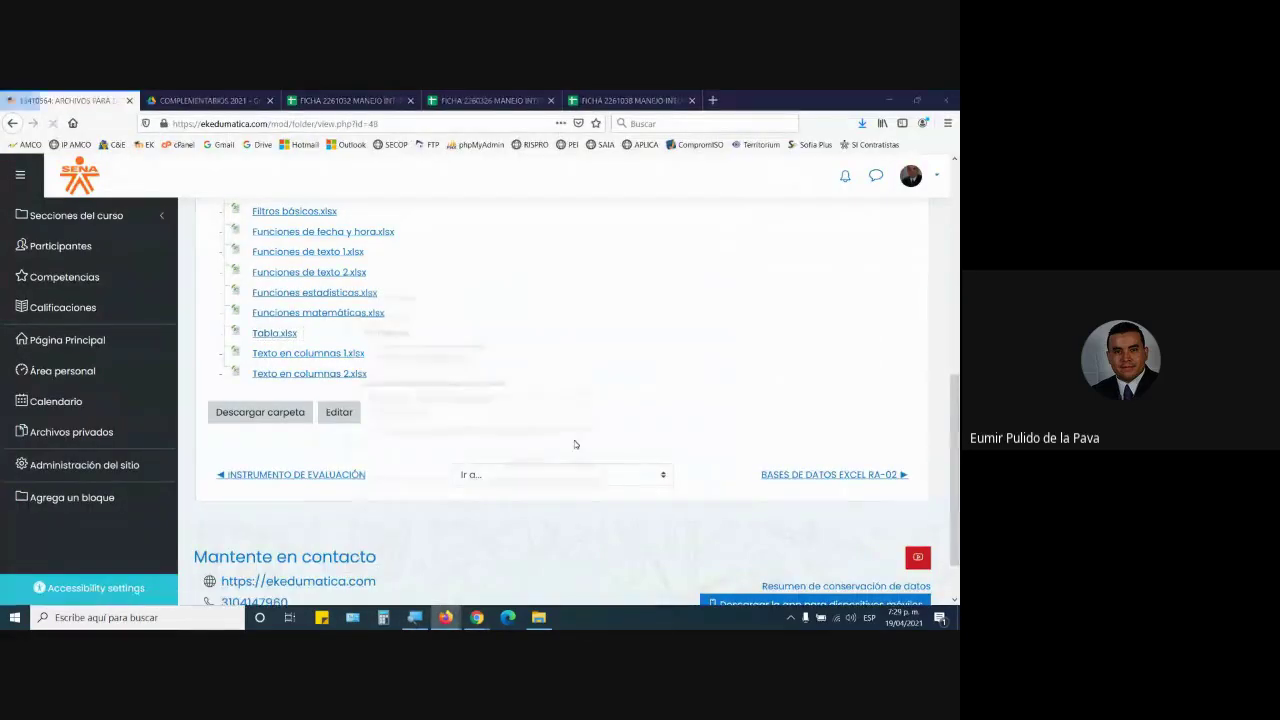
pyautogui.click(528, 470)
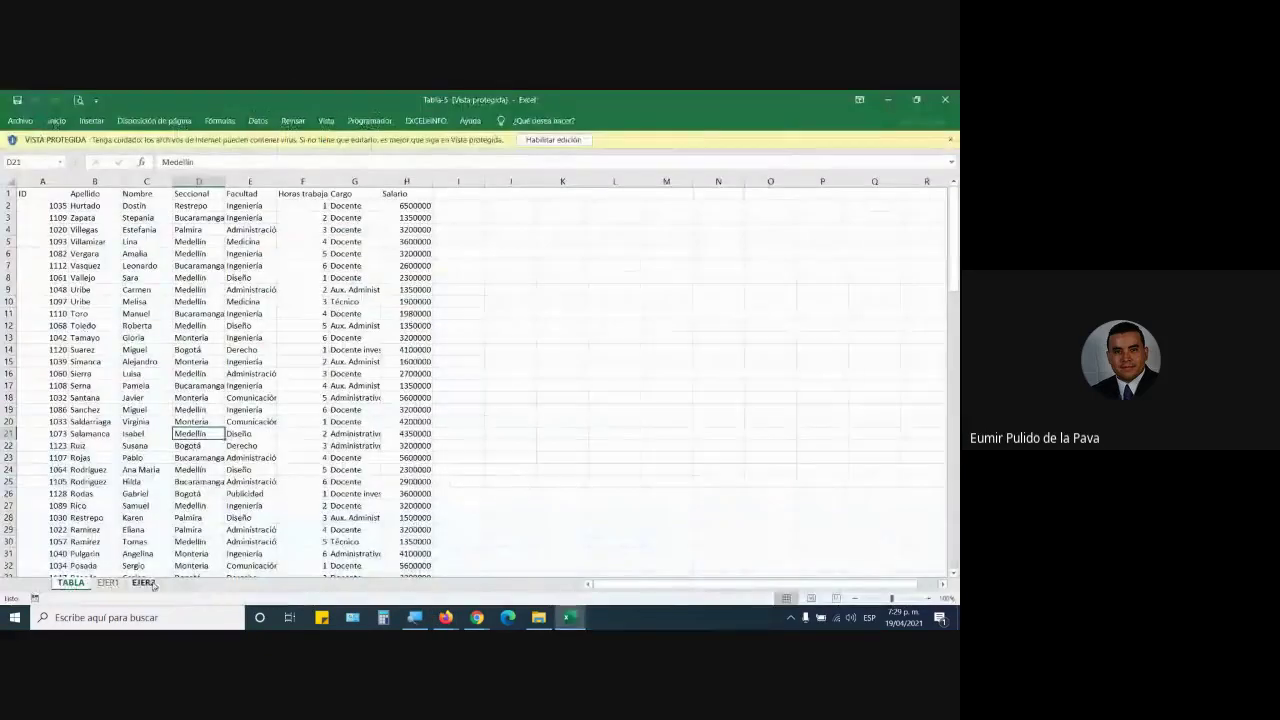
pyautogui.click(145, 583)
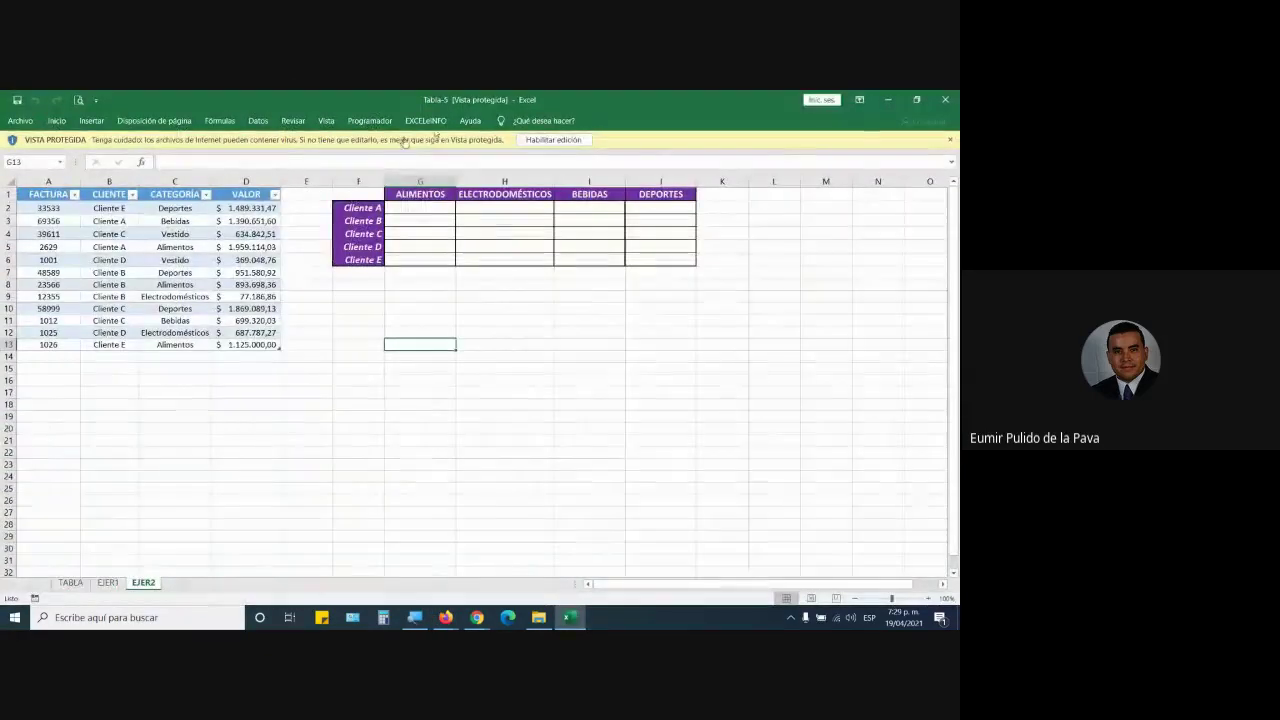
pyautogui.click(530, 139)
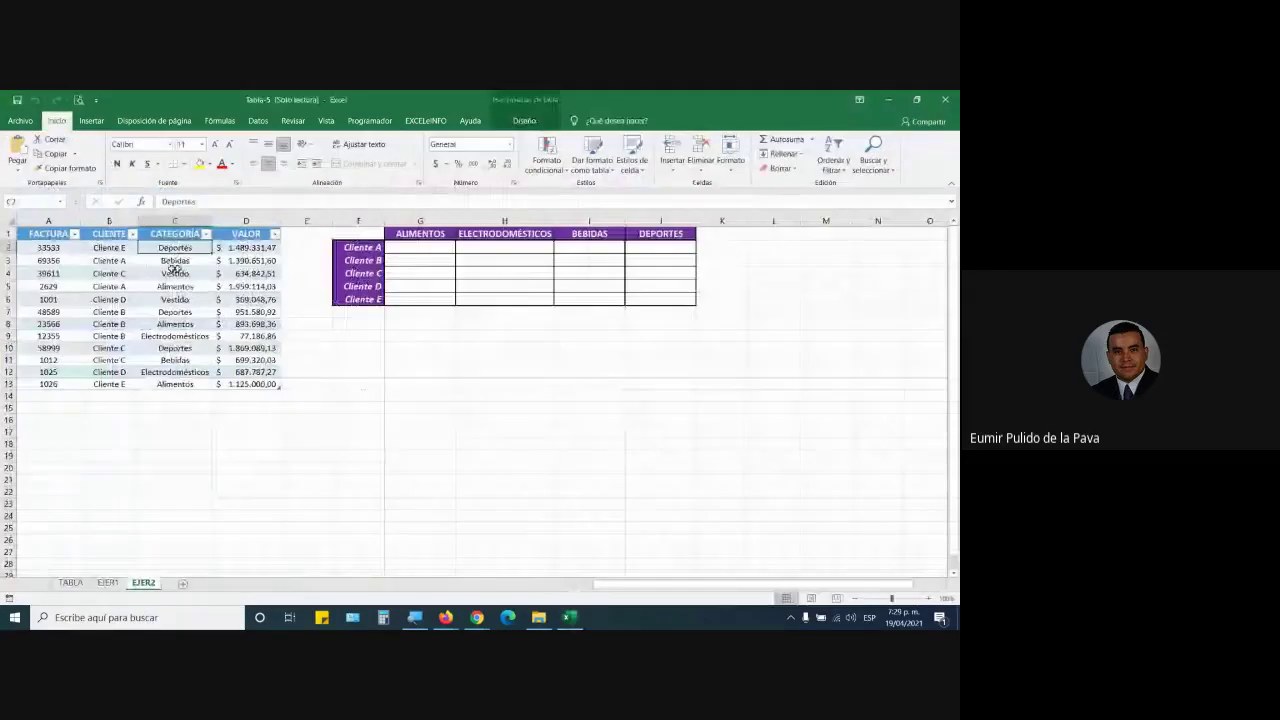
# Step: Check the name of the sales table in its design properties and highlight the empty summary range F1:J6
pyautogui.click(172, 286)
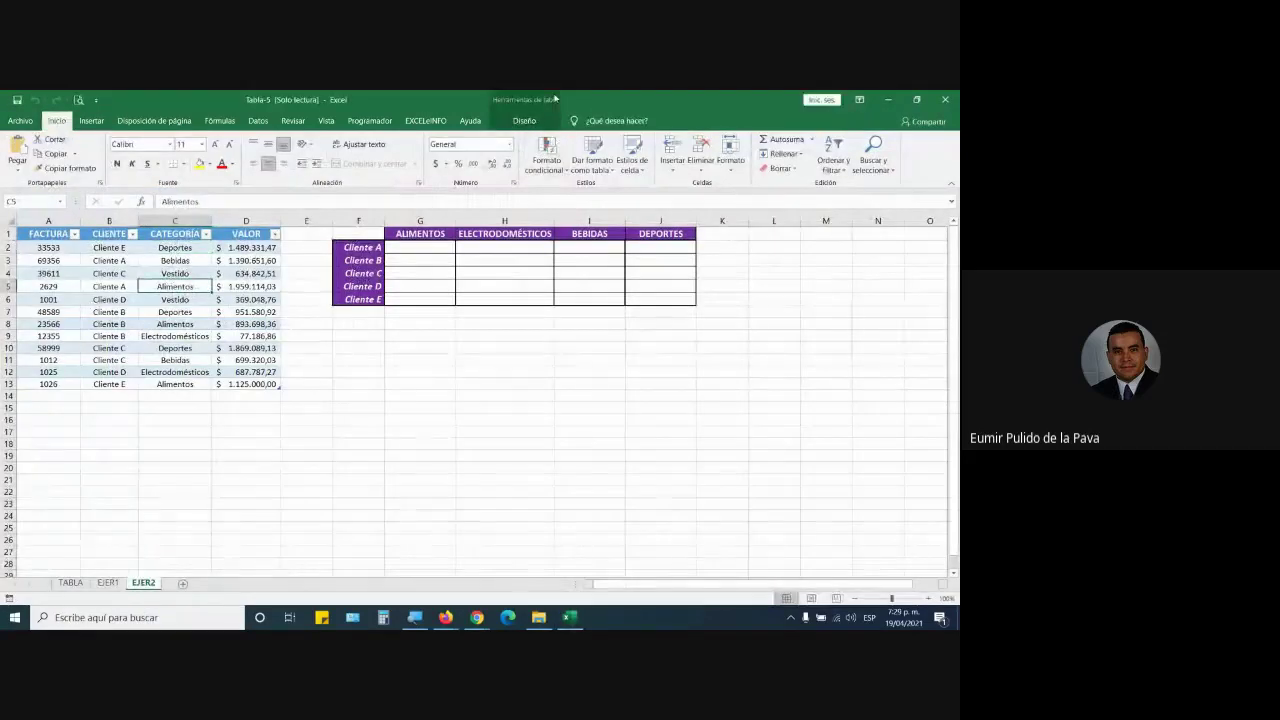
pyautogui.click(515, 121)
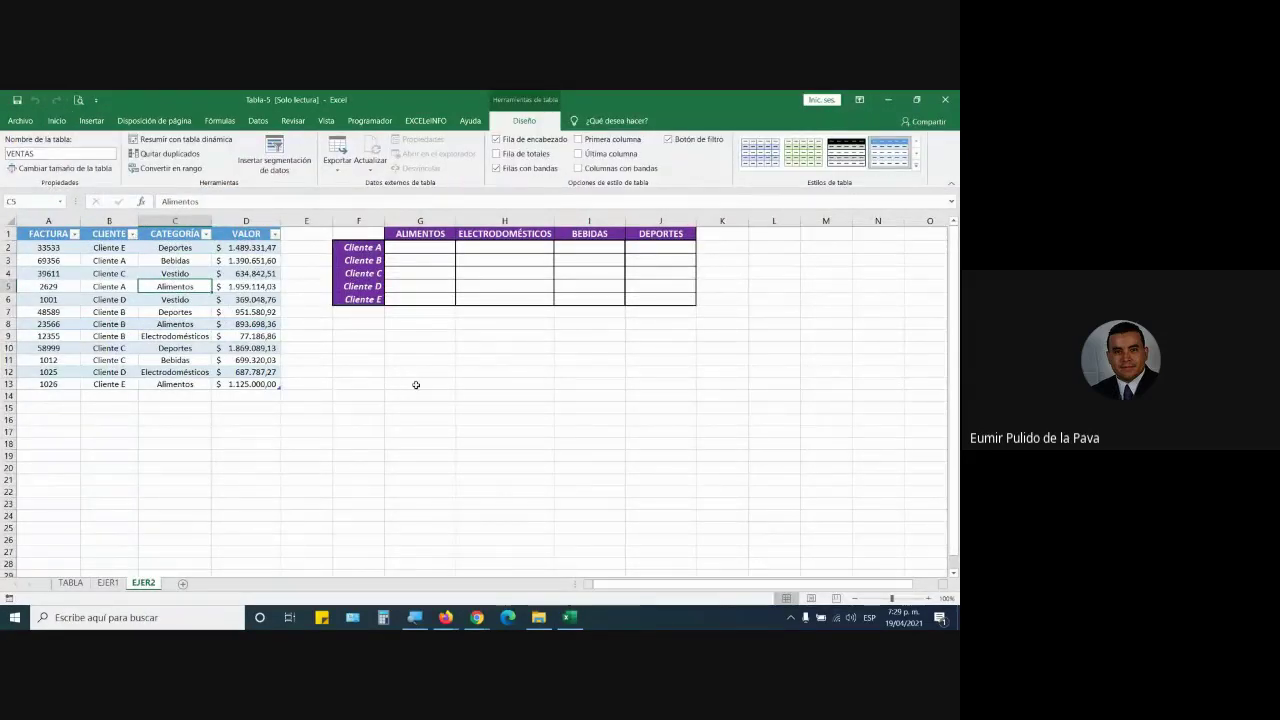
pyautogui.moveTo(388, 248); pyautogui.dragTo(688, 298)
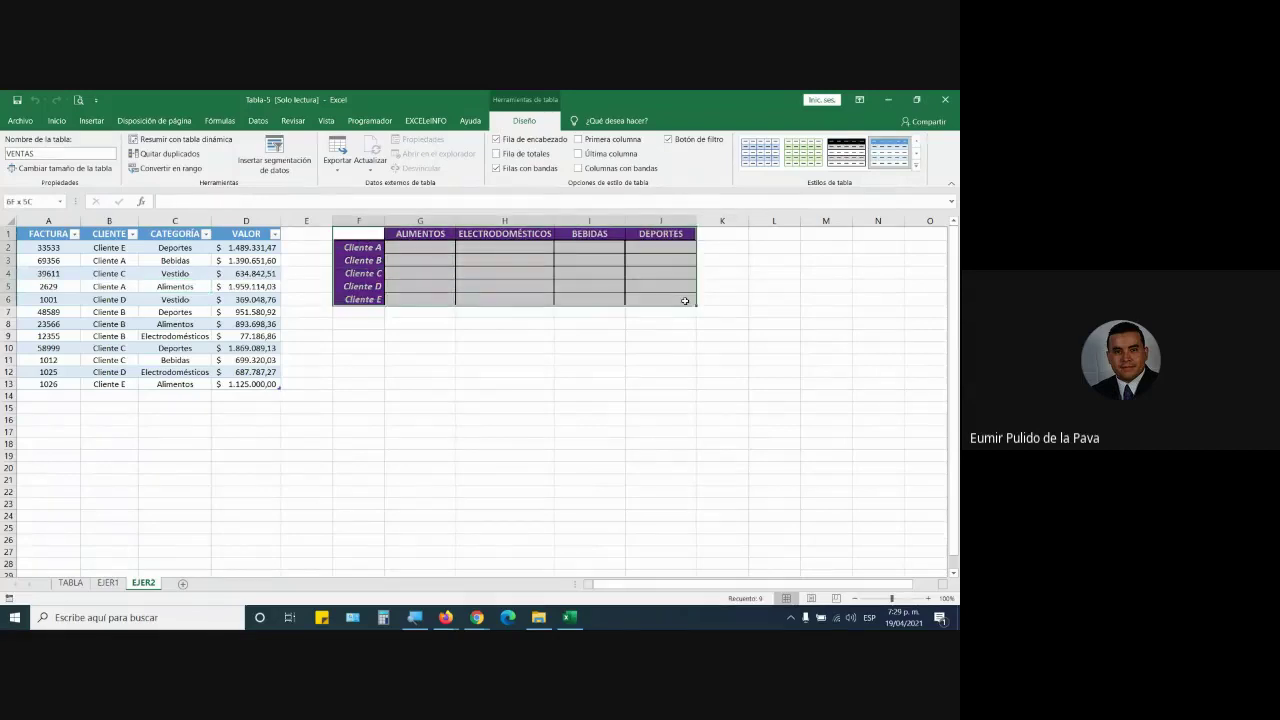
pyautogui.click(471, 257)
# Step: Enlarge the font of cell G2 to 18 and widen column G to make room for the formula
pyautogui.click(422, 250)
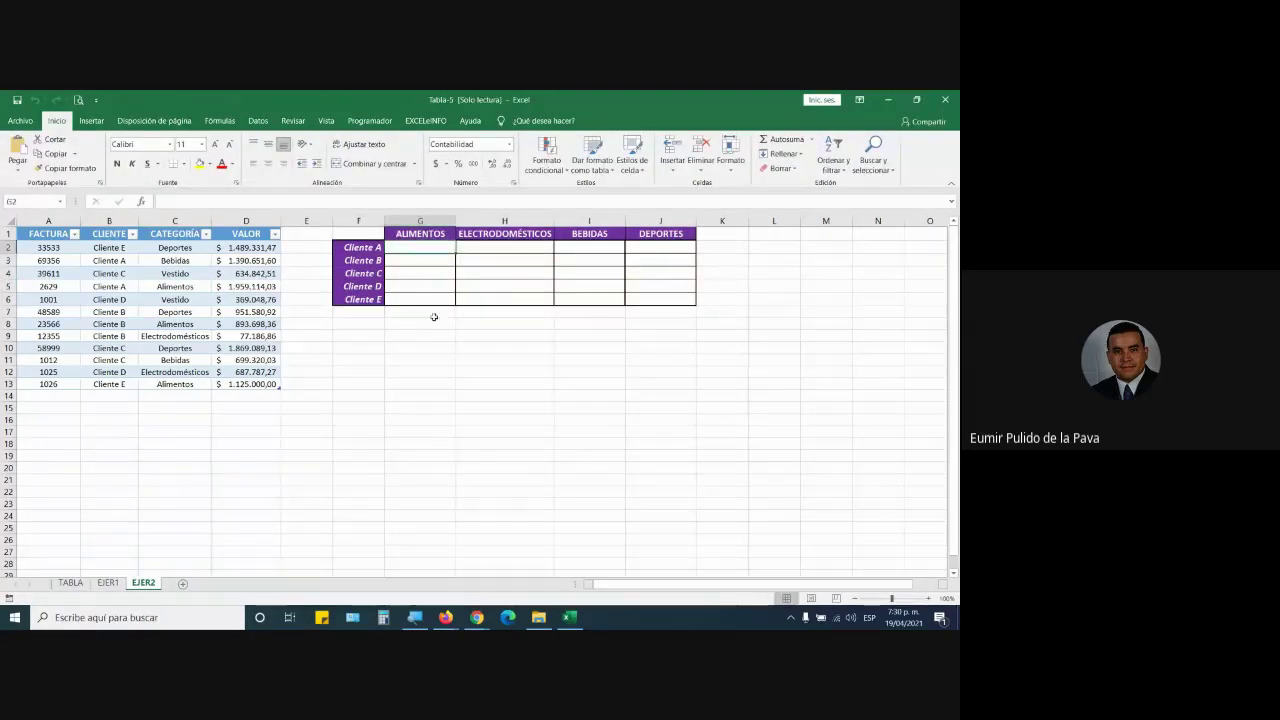
pyautogui.click(216, 144)
pyautogui.click(216, 144)
pyautogui.click(216, 144)
pyautogui.click(216, 144)
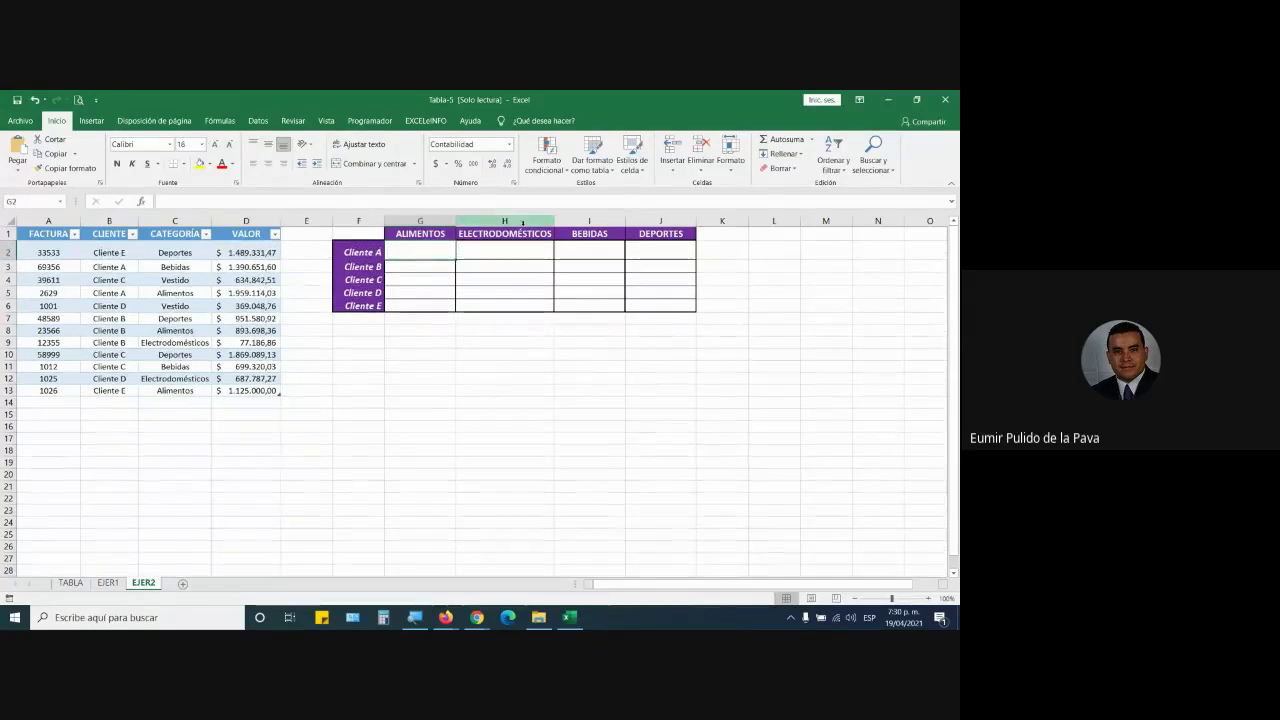
pyautogui.moveTo(456, 220); pyautogui.dragTo(587, 228)
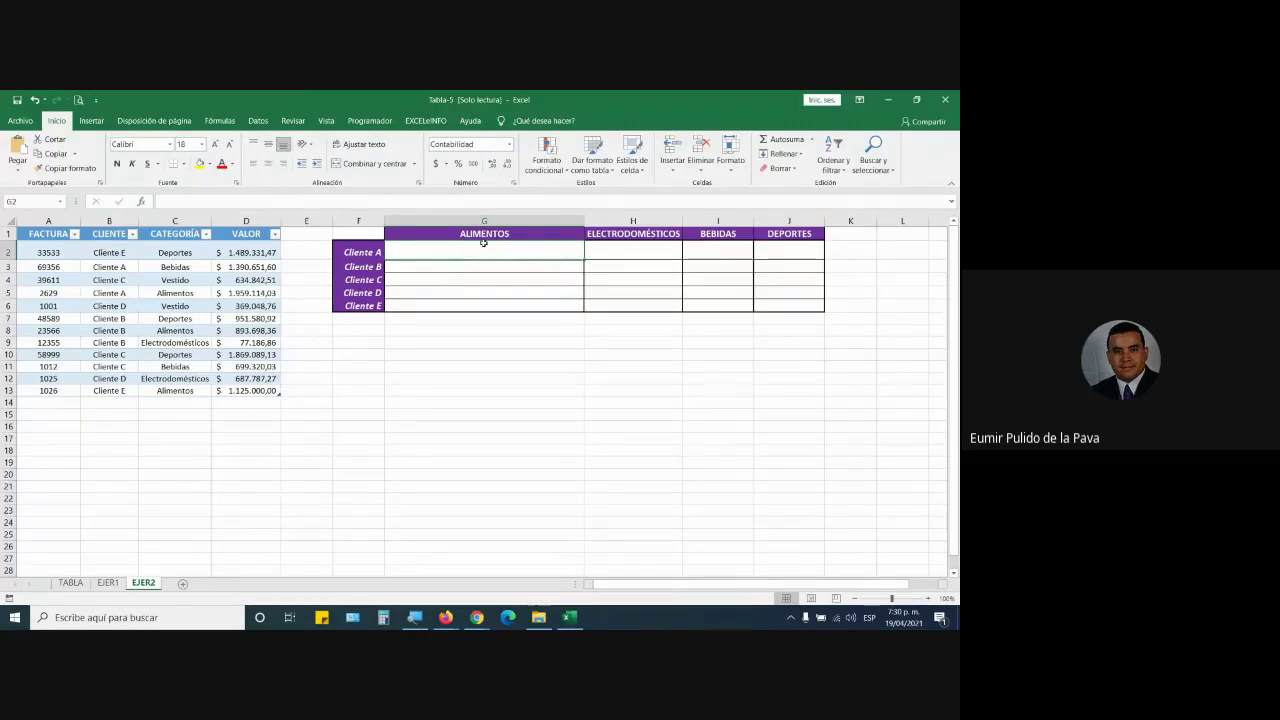
# Step: Start a SUMAR.SI.CONJUNTO formula in G2 with VENTAS[VALOR] as the sum range
pyautogui.moveTo(362, 252); pyautogui.dragTo(808, 249)
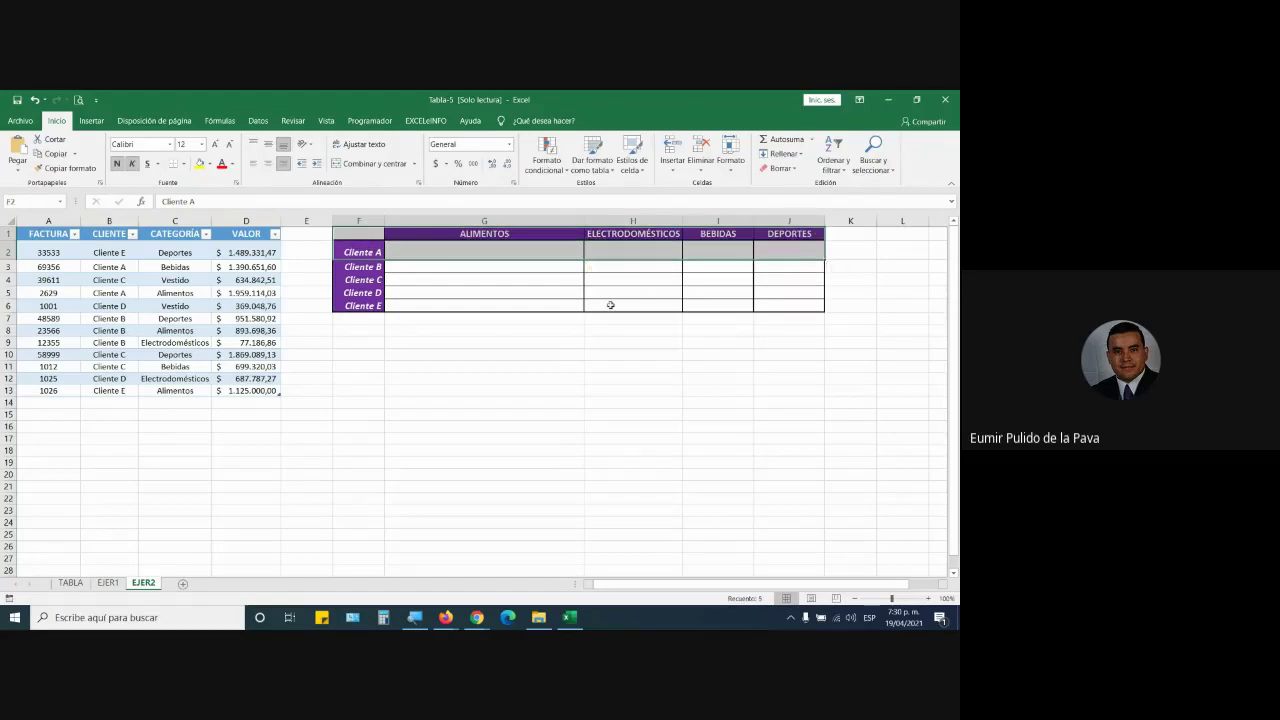
pyautogui.click(549, 251)
pyautogui.write('=SUMA')
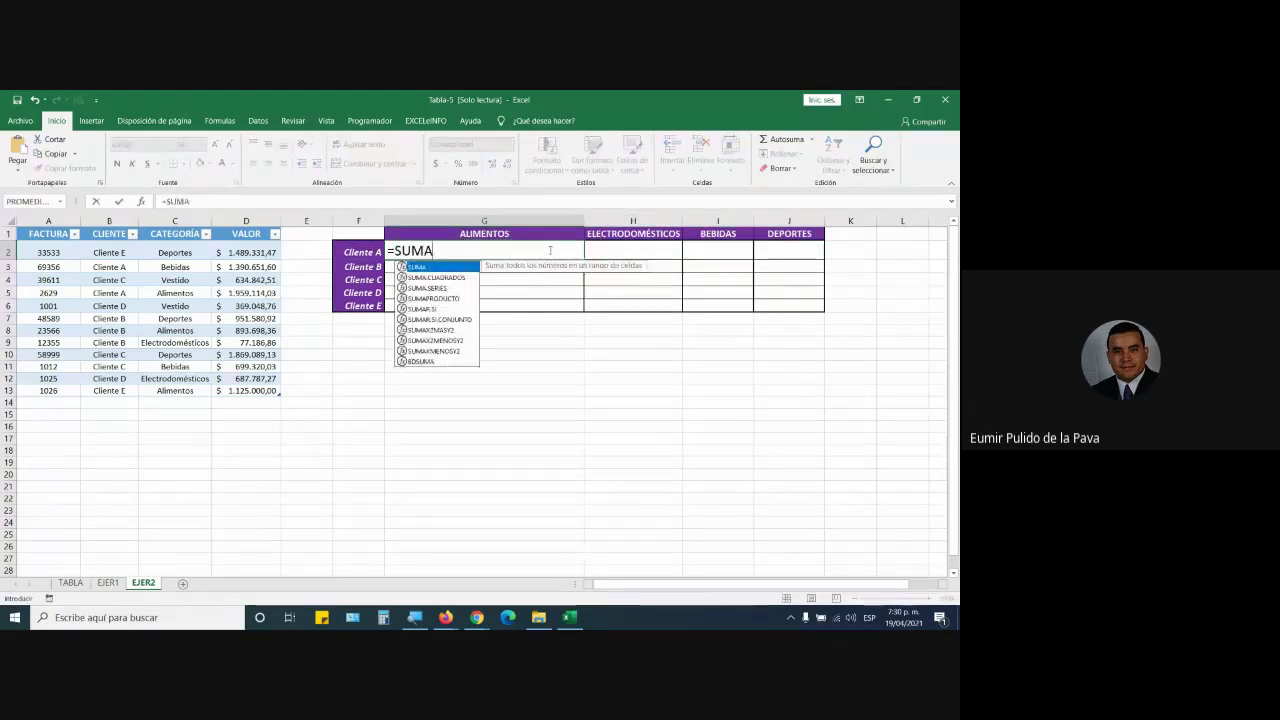
pyautogui.press('Down')
pyautogui.press('Down')
pyautogui.press('Down')
pyautogui.press('Down')
pyautogui.press('Down')
pyautogui.press('Tab')
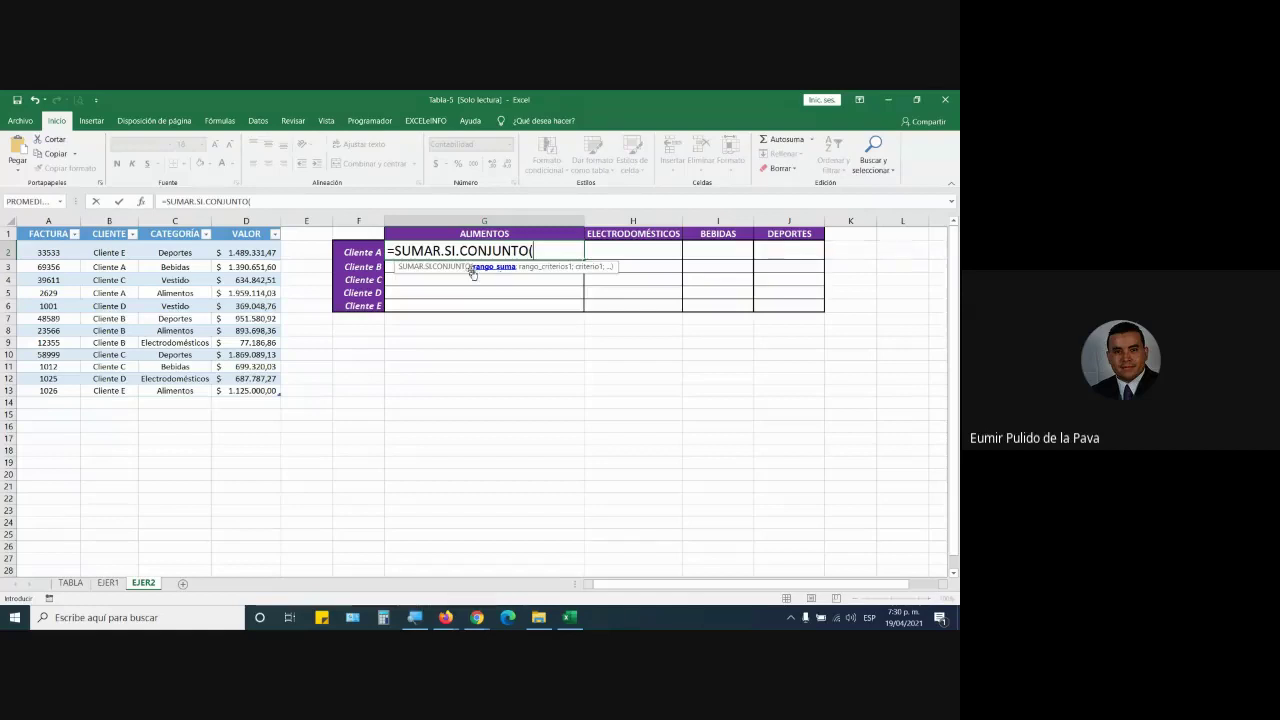
pyautogui.moveTo(250, 250); pyautogui.dragTo(262, 392)
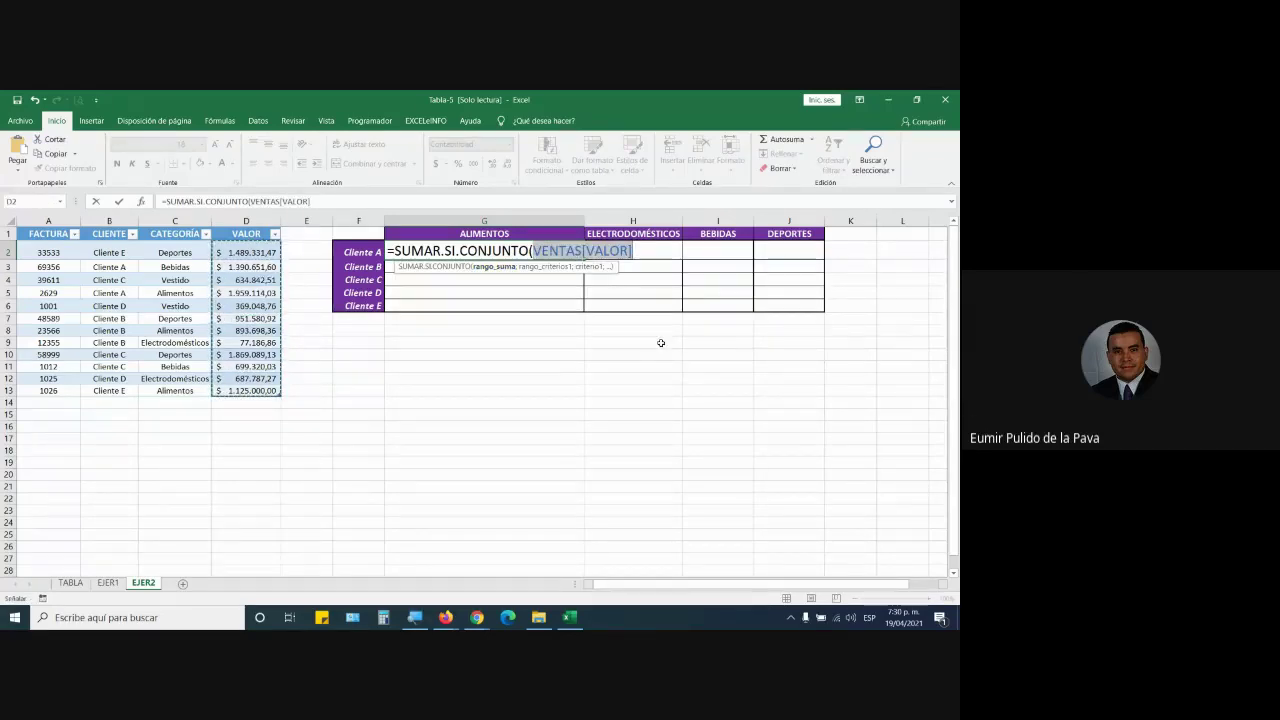
pyautogui.write(';')
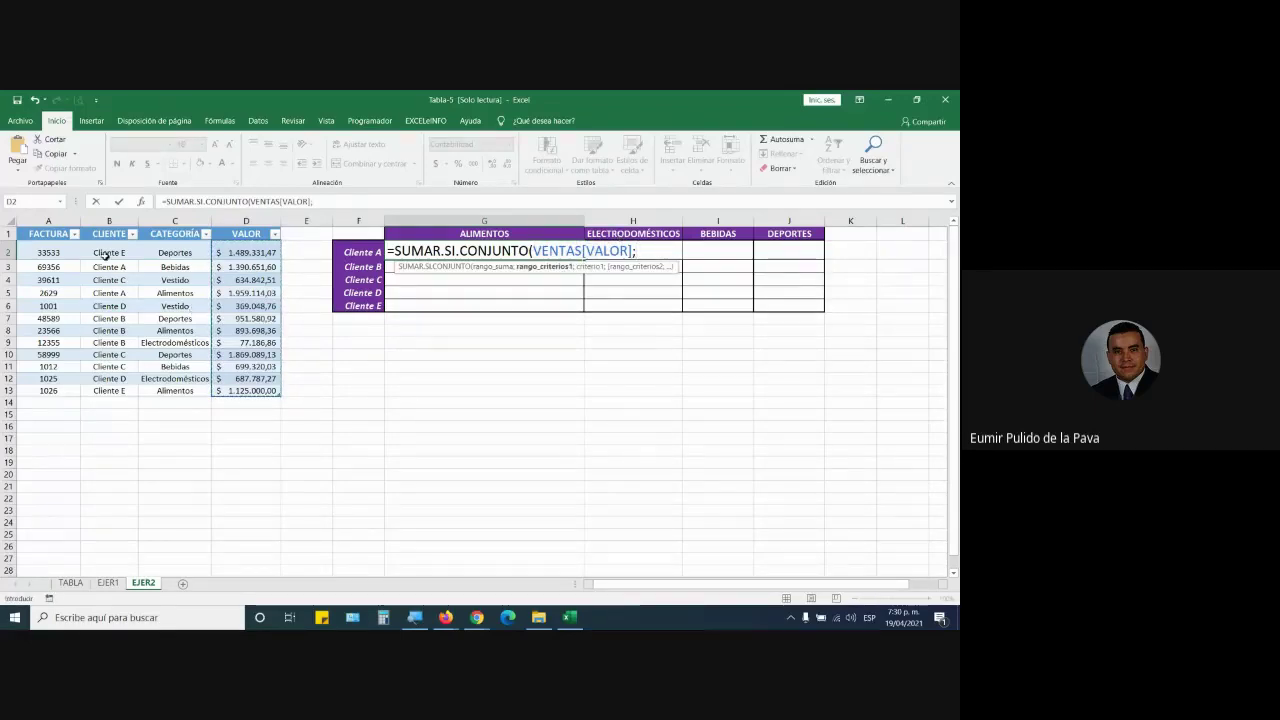
# Step: Add VENTAS[CATEGORÍA] with criterion G1 to the formula, followed by VENTAS[CLIENTE] as the second criteria range
pyautogui.moveTo(104, 254); pyautogui.dragTo(110, 392)
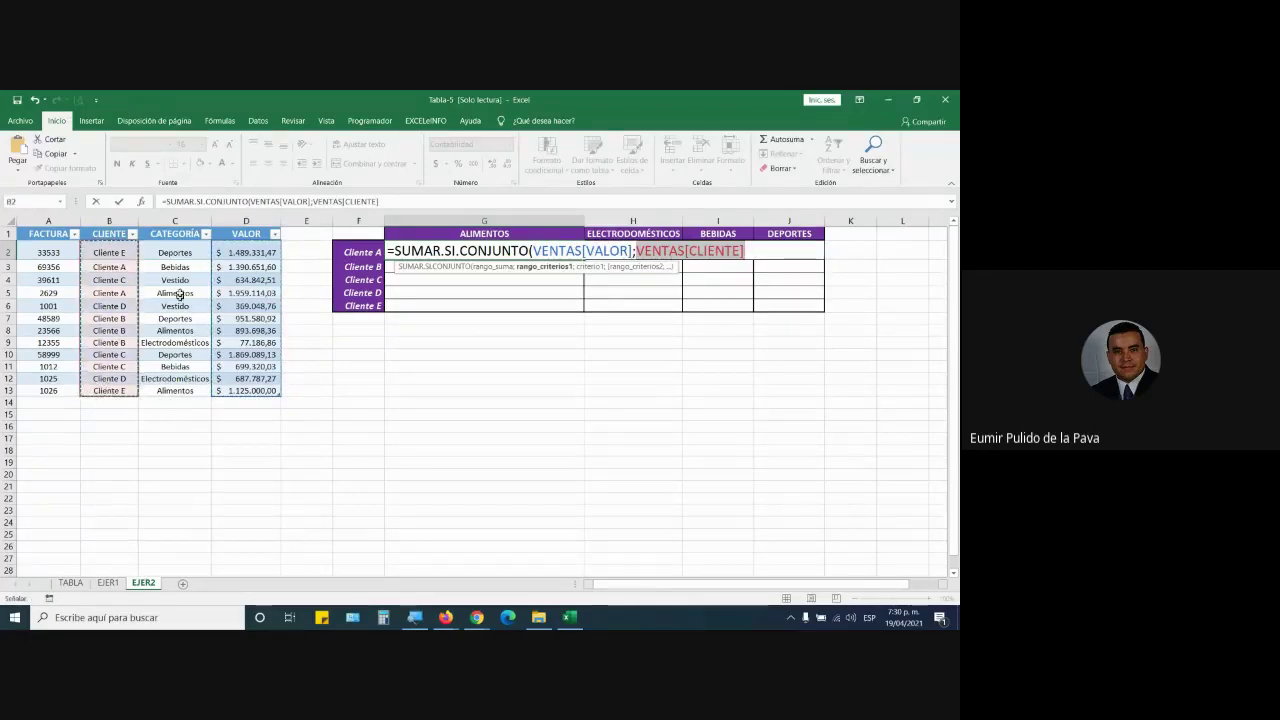
pyautogui.moveTo(175, 252); pyautogui.dragTo(245, 388)
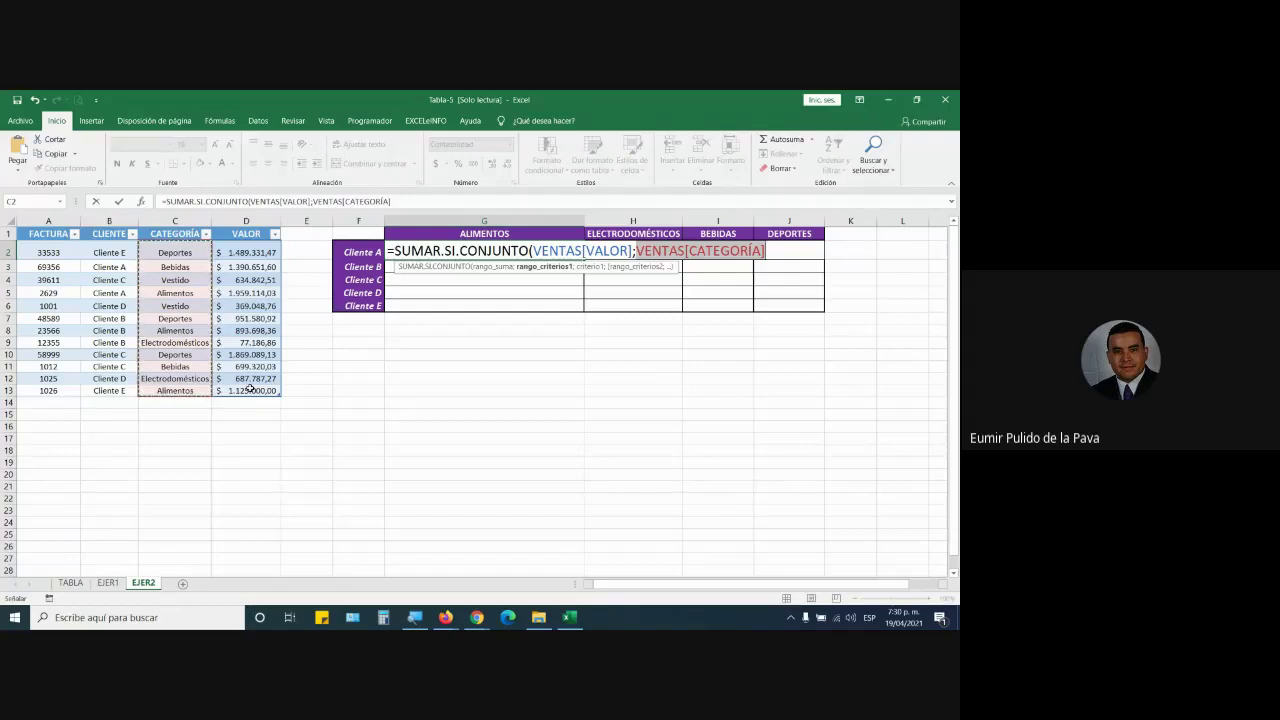
pyautogui.write(';')
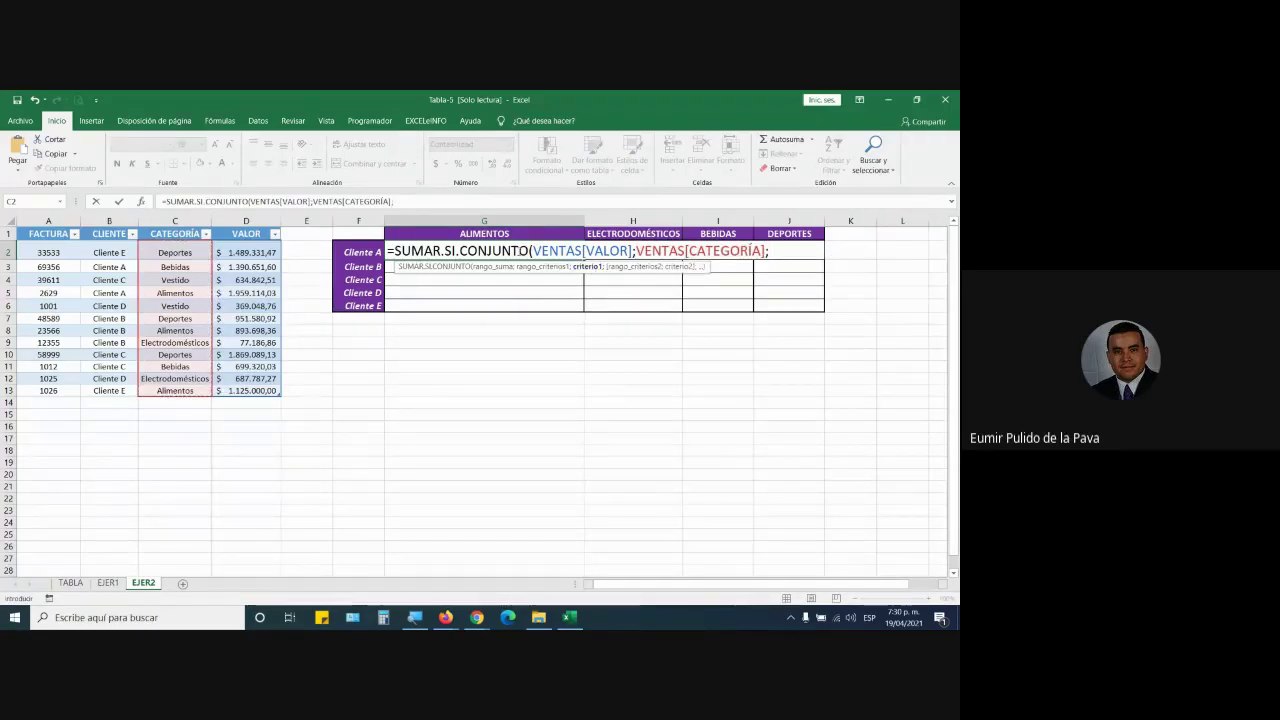
pyautogui.click(494, 233)
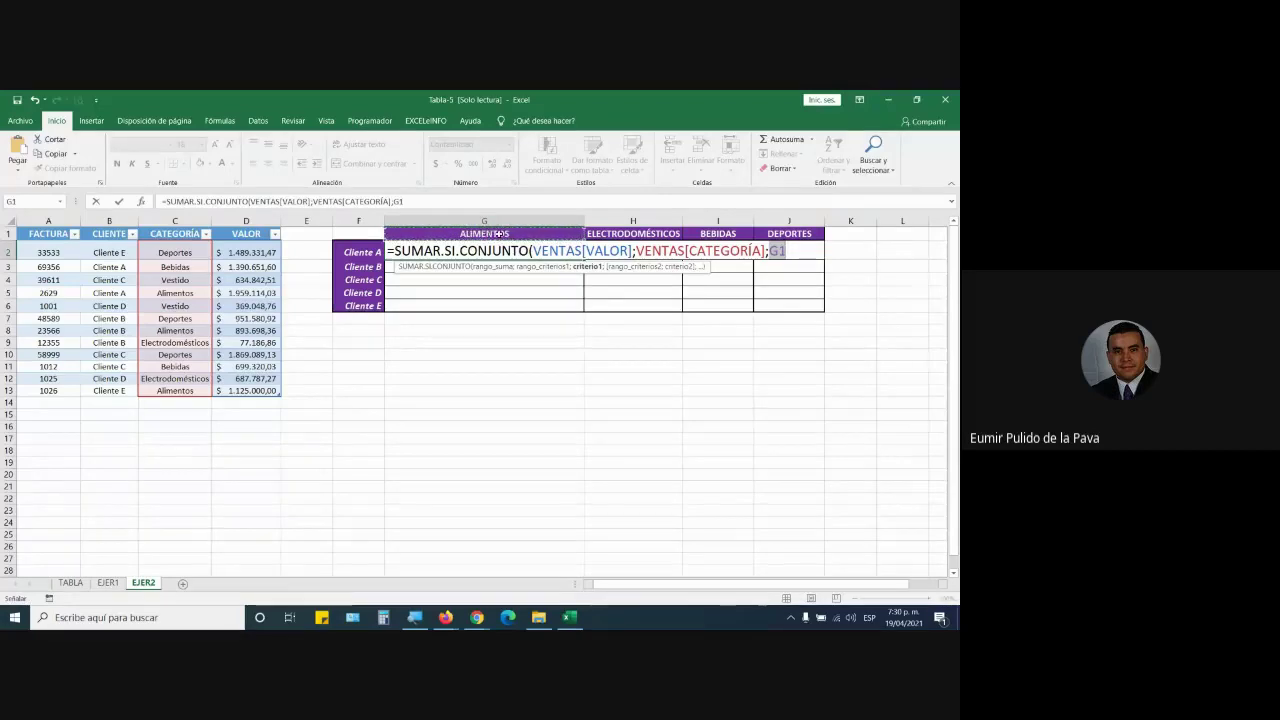
pyautogui.write(';')
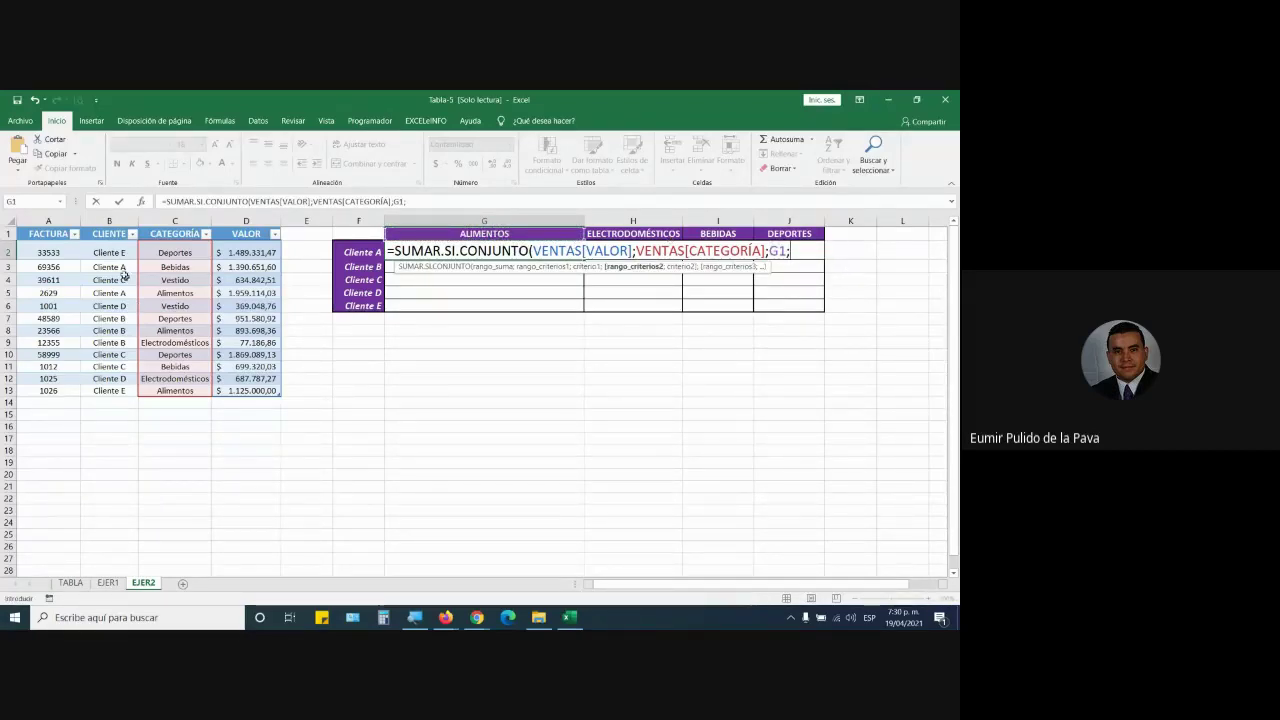
pyautogui.moveTo(110, 252); pyautogui.dragTo(110, 390)
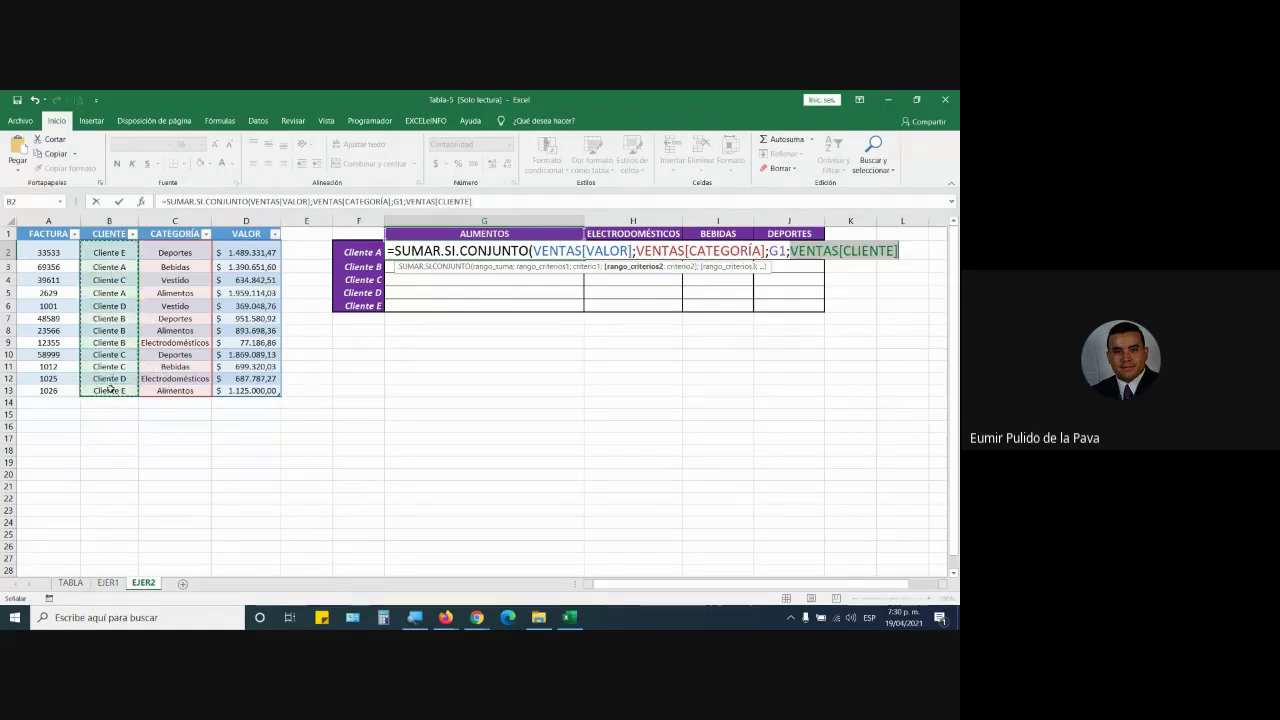
pyautogui.write(';')
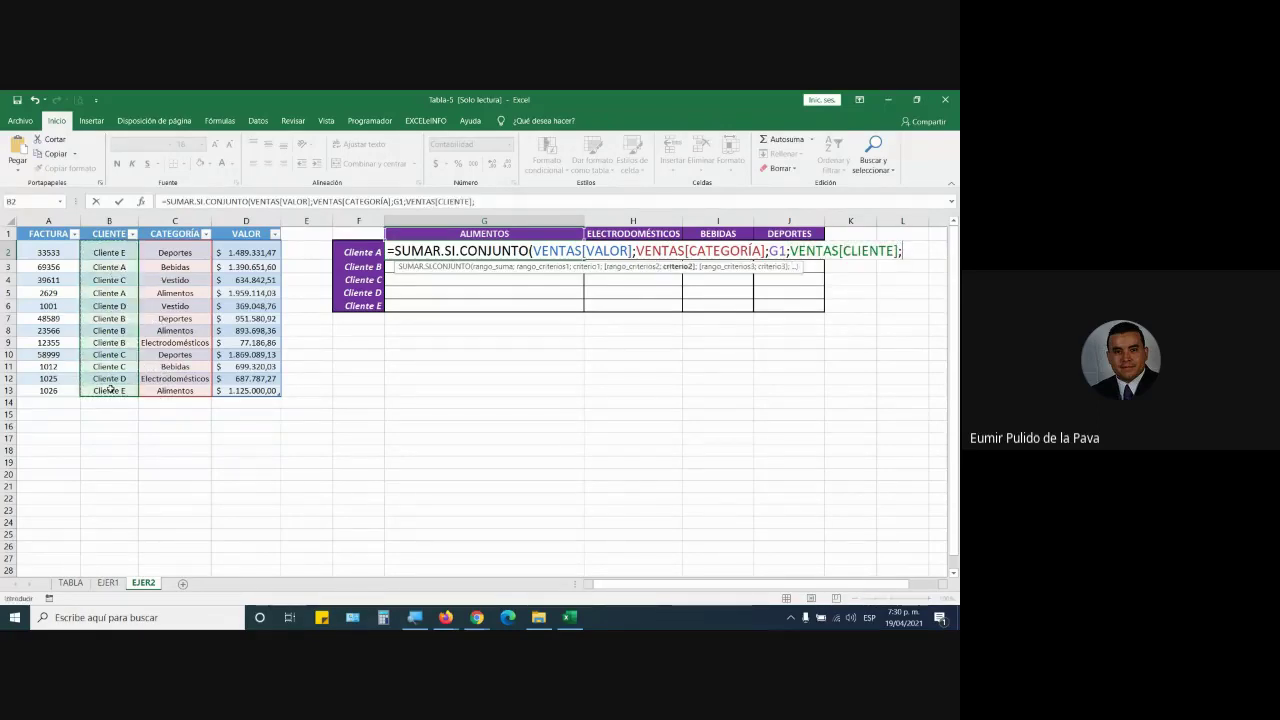
pyautogui.write('"CLIENTE A')
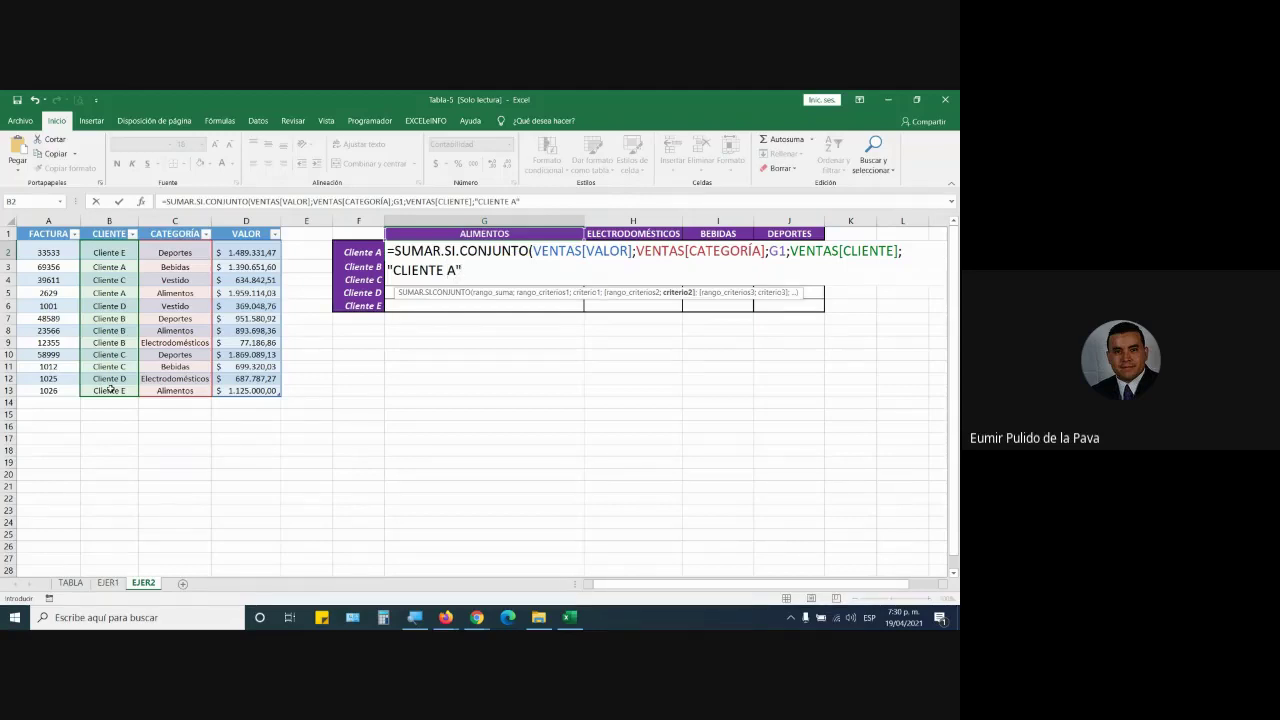
pyautogui.press('BackSpace')
pyautogui.press('BackSpace')
pyautogui.press('BackSpace')
pyautogui.press('BackSpace')
pyautogui.press('BackSpace')
pyautogui.press('BackSpace')
pyautogui.press('BackSpace')
pyautogui.press('BackSpace')
pyautogui.press('BackSpace')
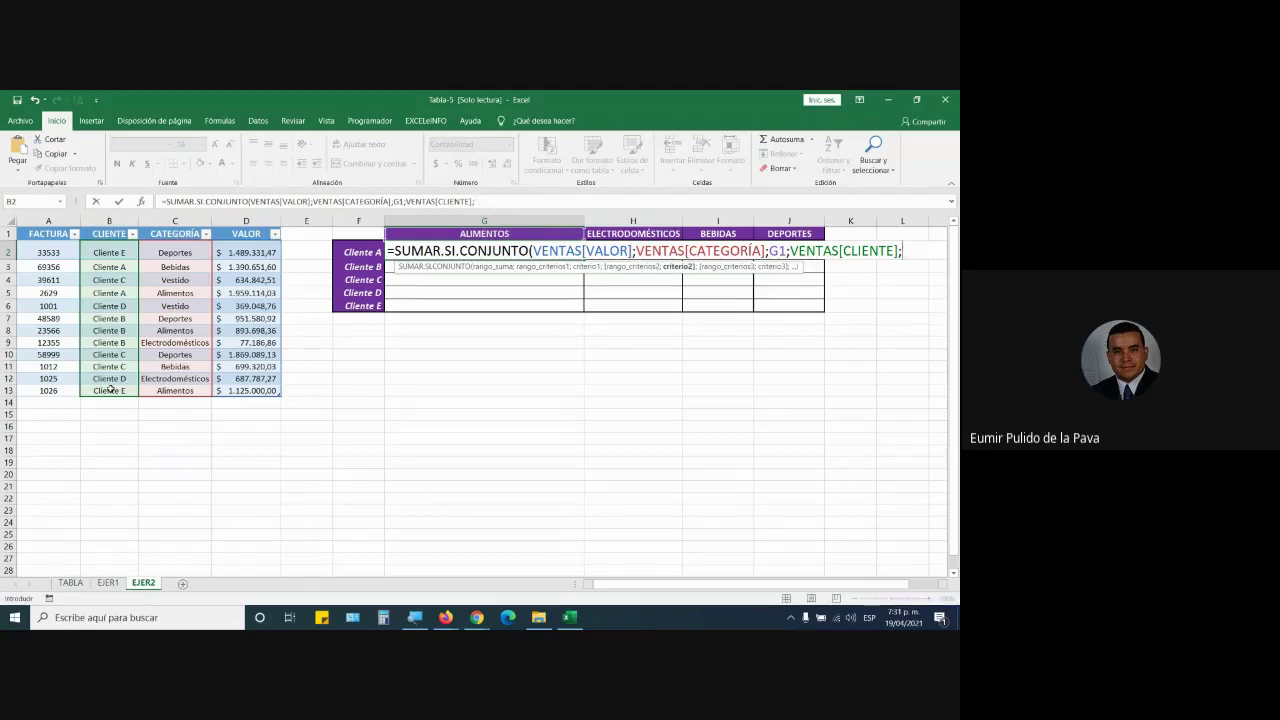
# Step: Reference F2 as the client criterion and complete the formula in G2
pyautogui.press('Left')
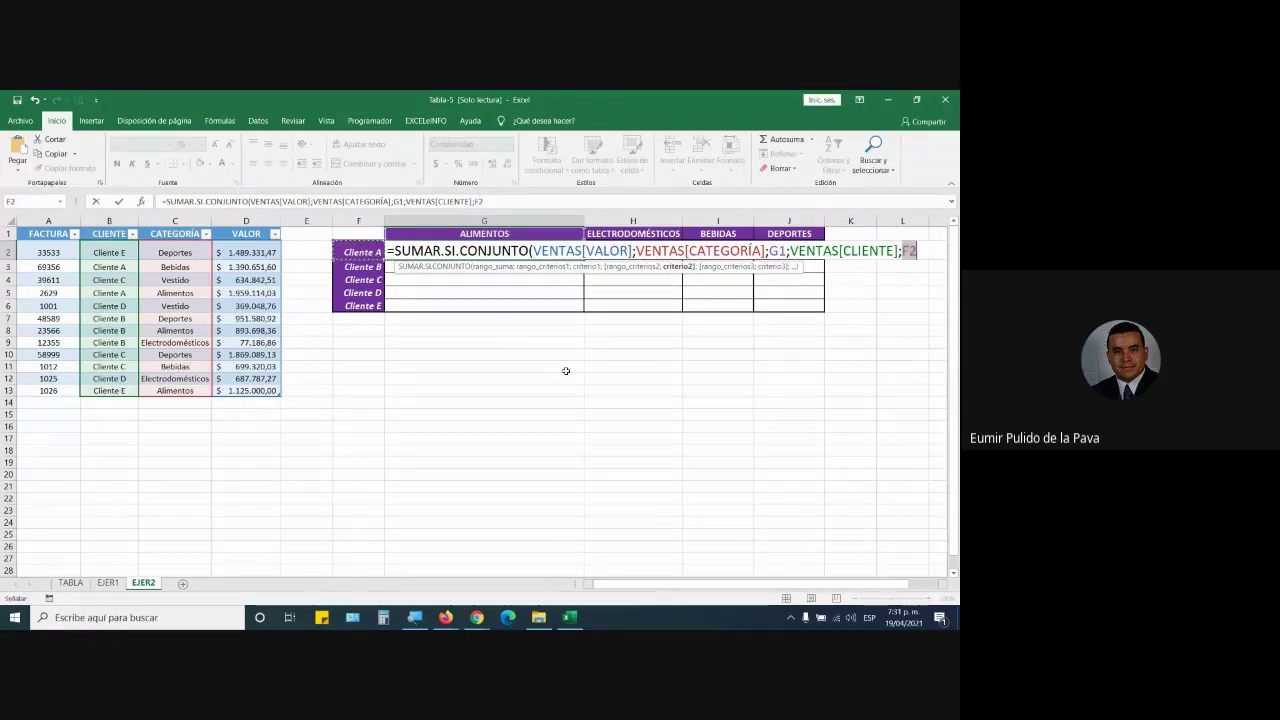
pyautogui.write(')')
pyautogui.press('Return')
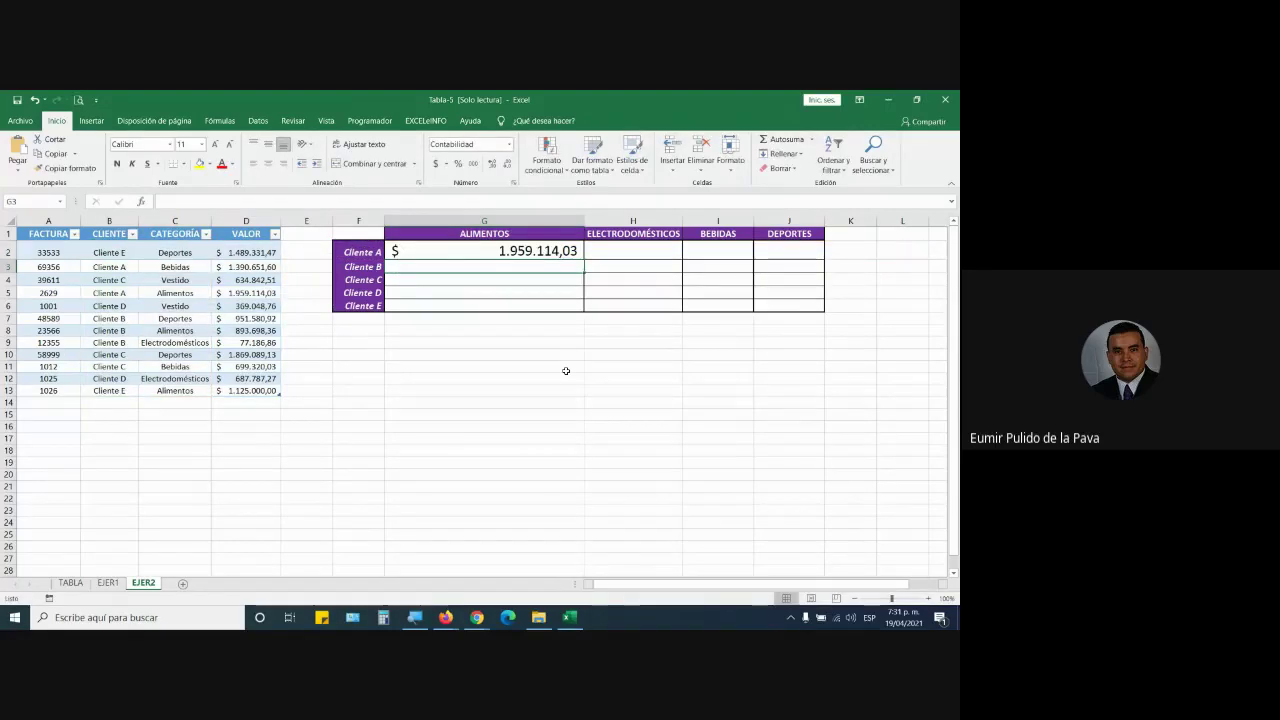
# Step: Fill the G2 formula down to G6 and inspect the category reference in the G3 copy
pyautogui.click(540, 251)
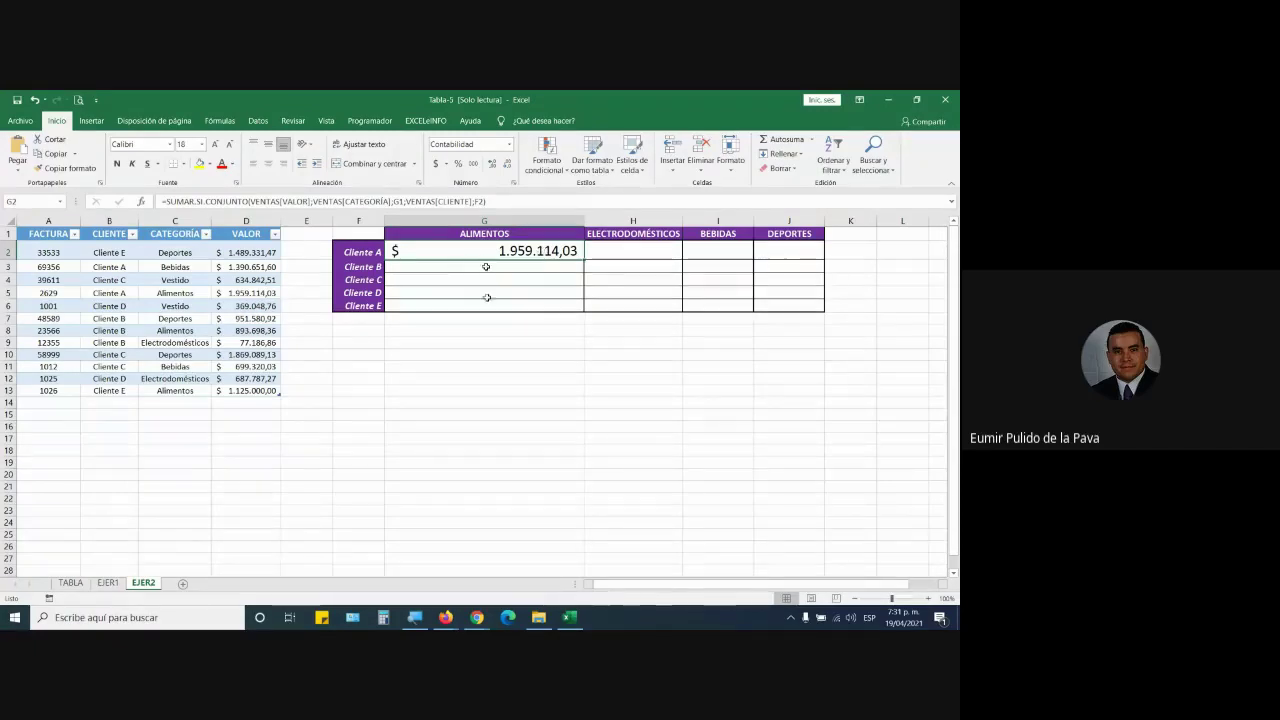
pyautogui.moveTo(582, 259); pyautogui.dragTo(583, 309)
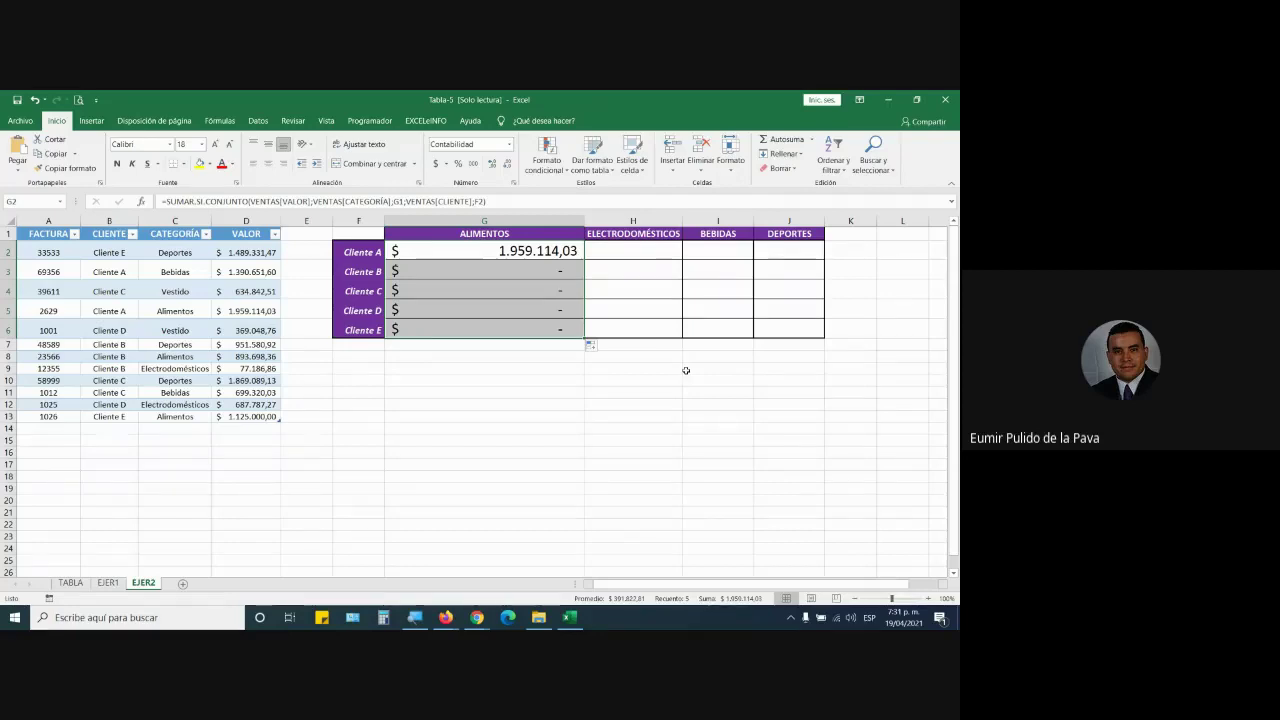
pyautogui.doubleClick(485, 273)
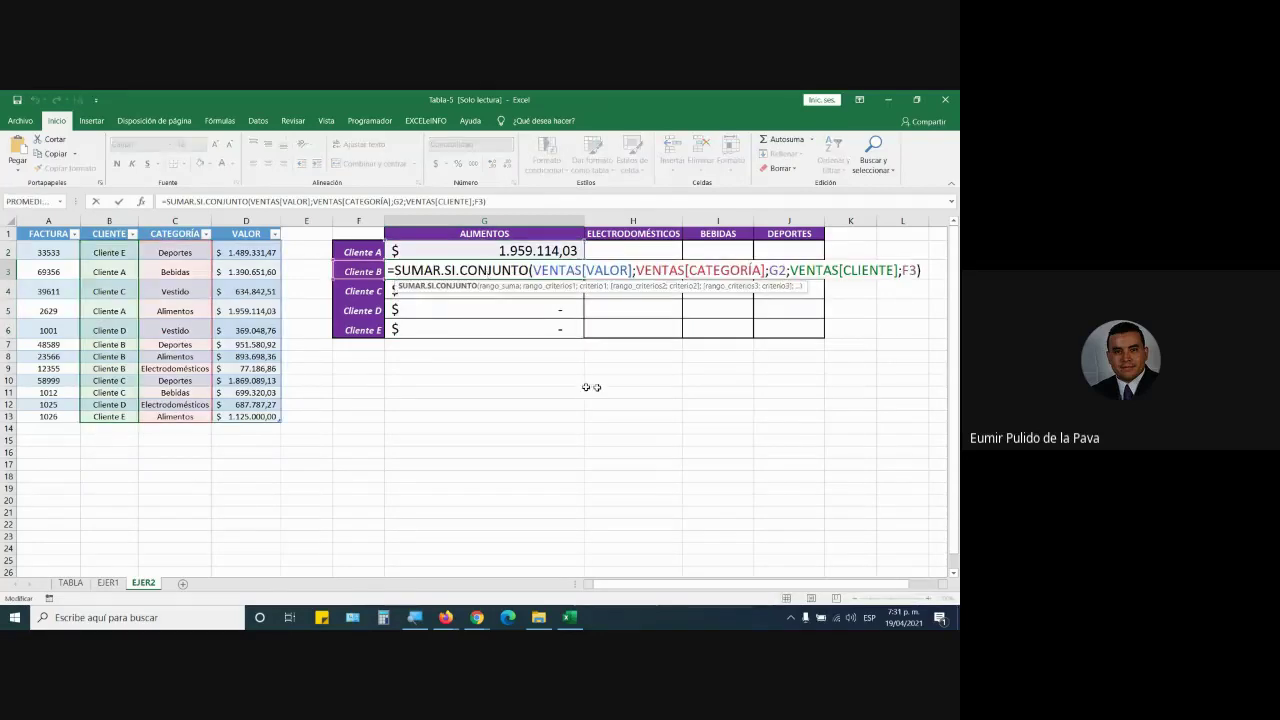
pyautogui.moveTo(532, 270); pyautogui.dragTo(787, 270)
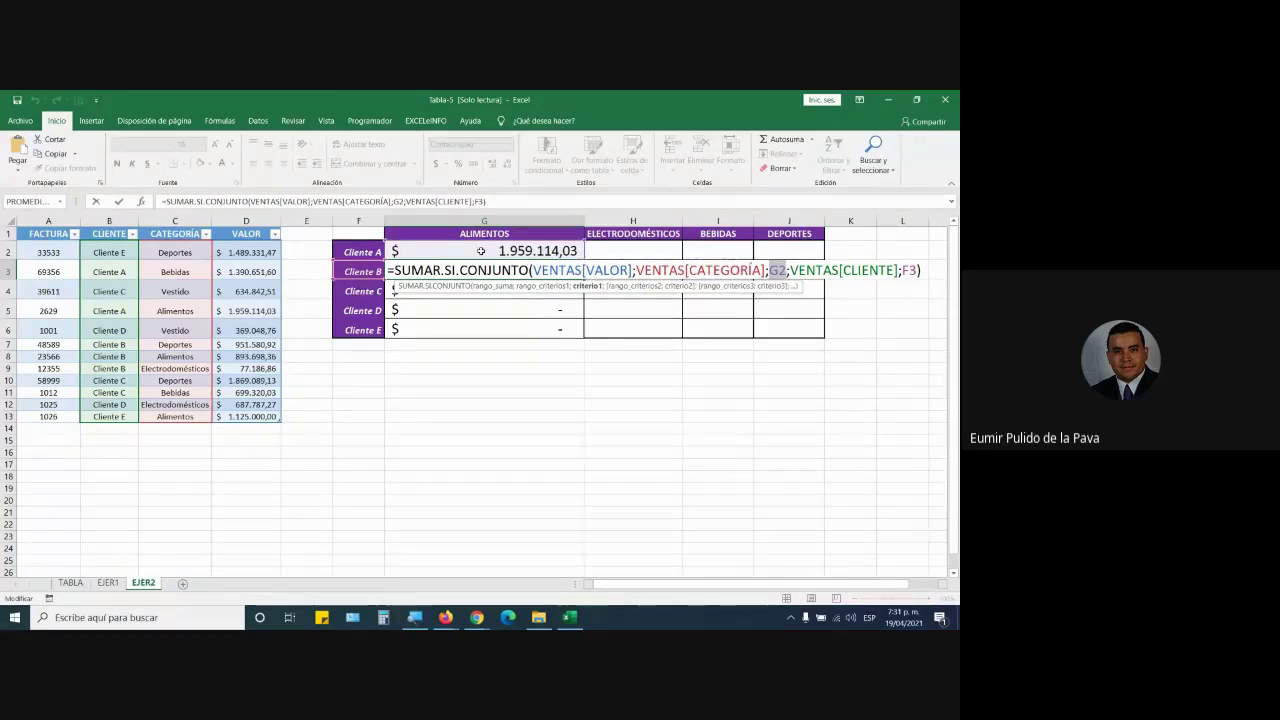
pyautogui.hotkey('ctrl', 'Return')
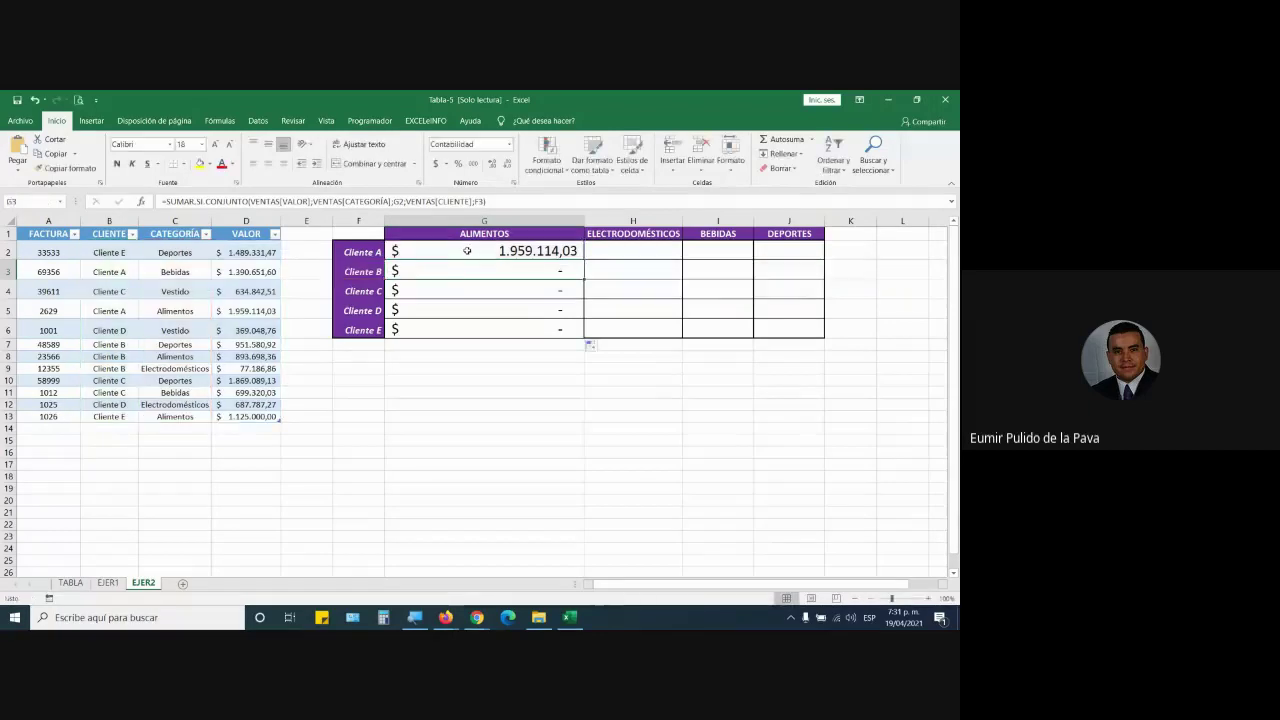
# Step: Change the category reference in the G2 formula to G$1 and fill the formula down through G6
pyautogui.click(466, 251)
pyautogui.press('F2')
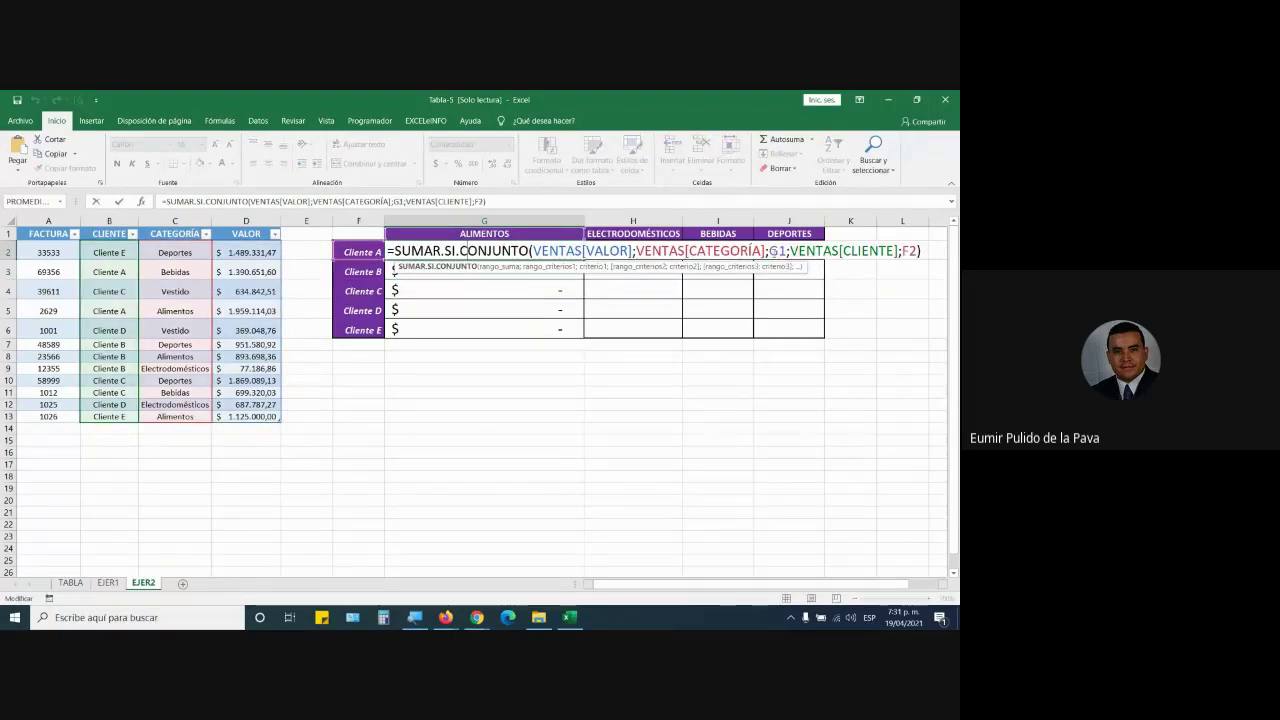
pyautogui.doubleClick(776, 251)
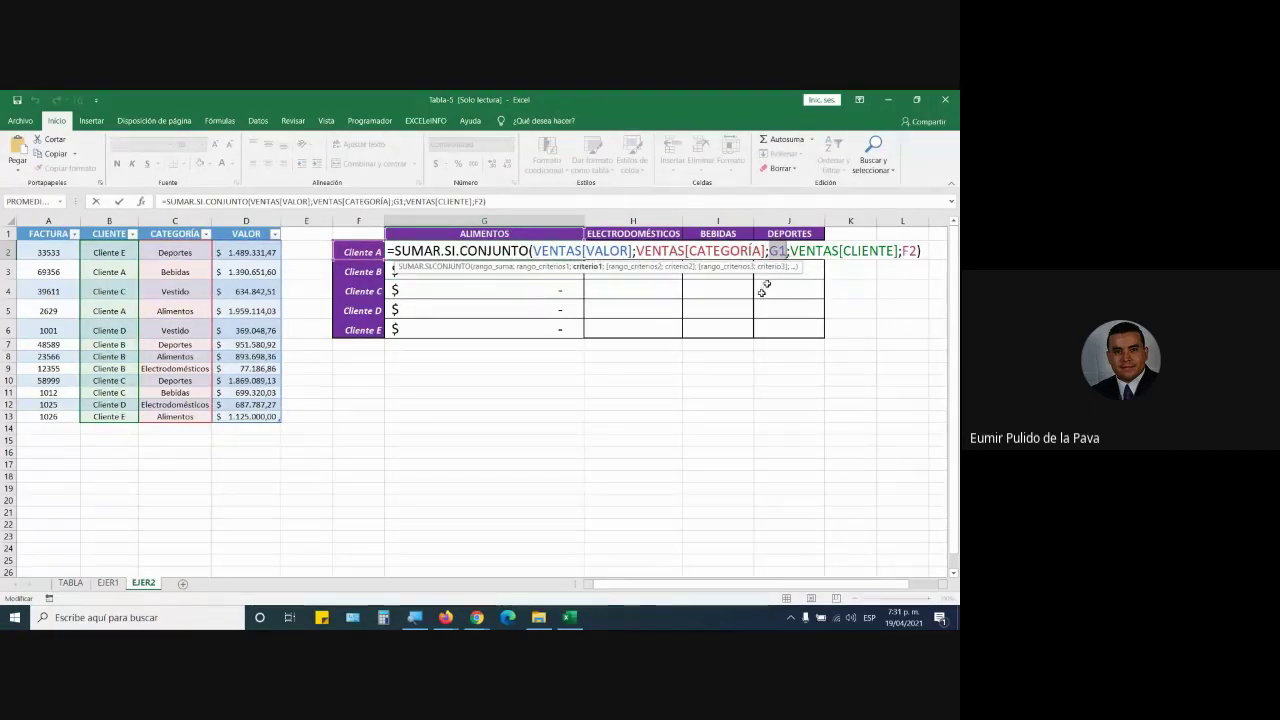
pyautogui.press('F4')
pyautogui.press('F4')
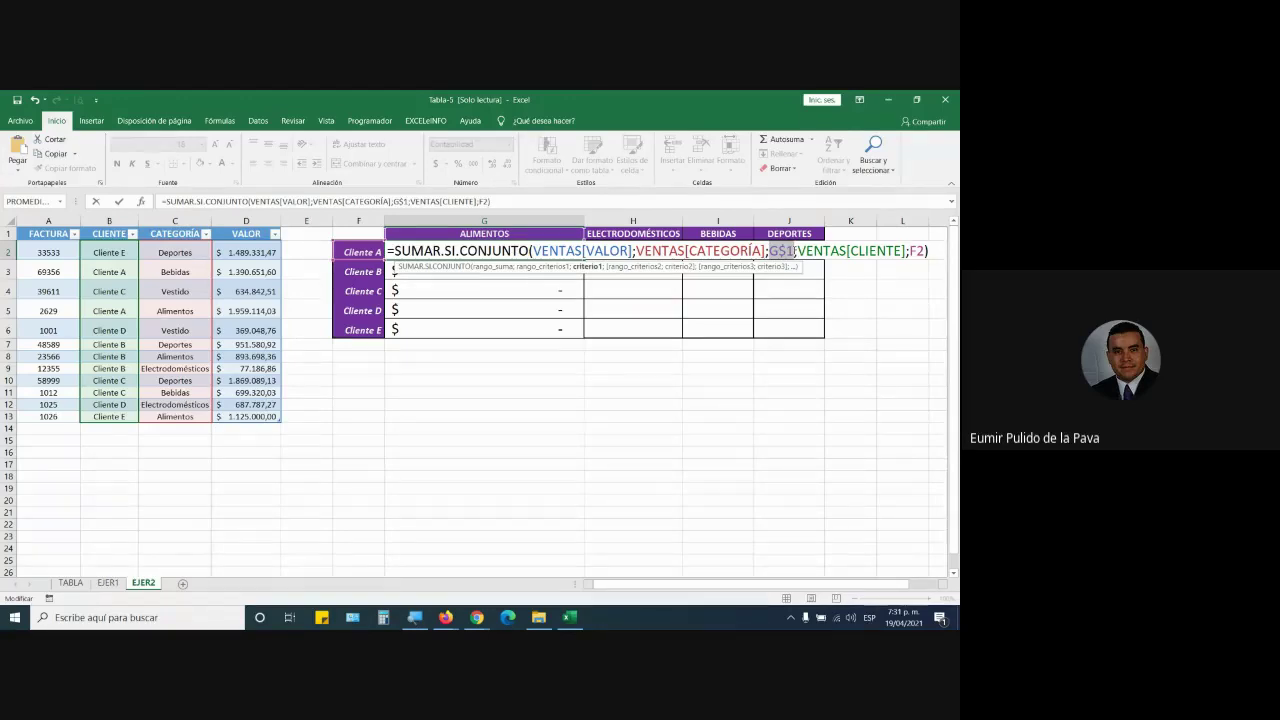
pyautogui.press('Return')
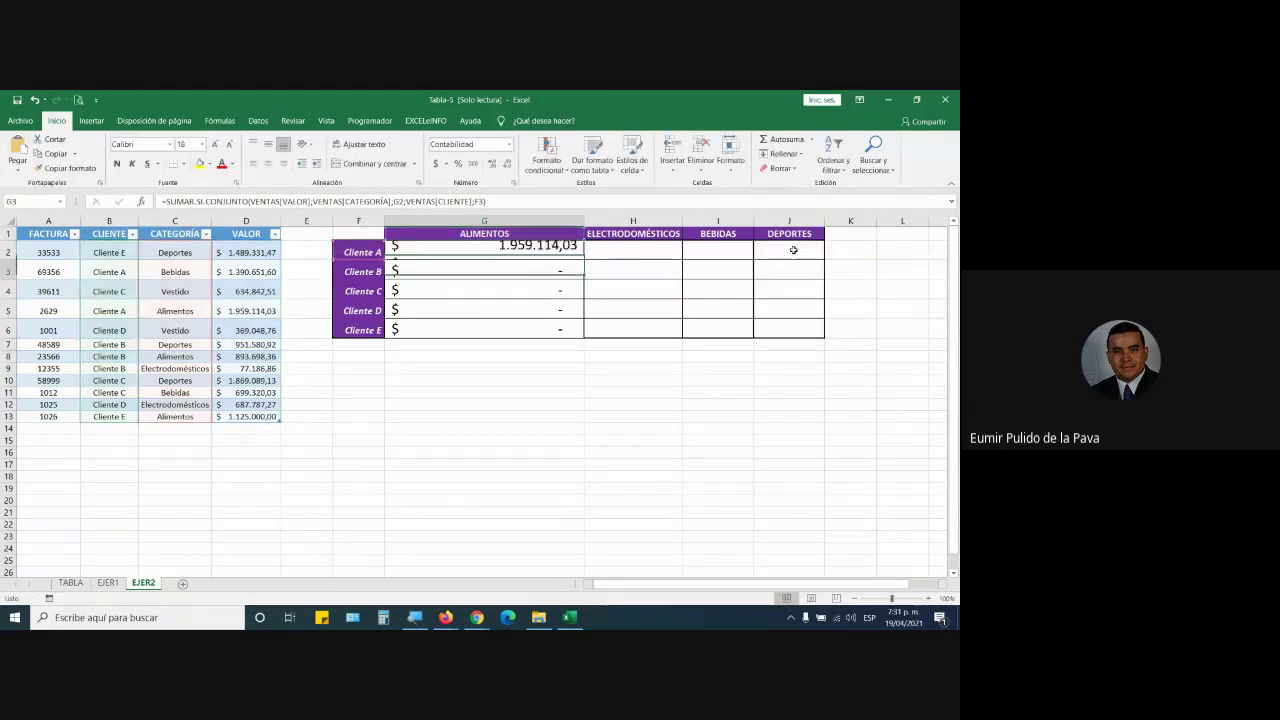
pyautogui.click(578, 259)
pyautogui.moveTo(582, 259); pyautogui.dragTo(580, 334)
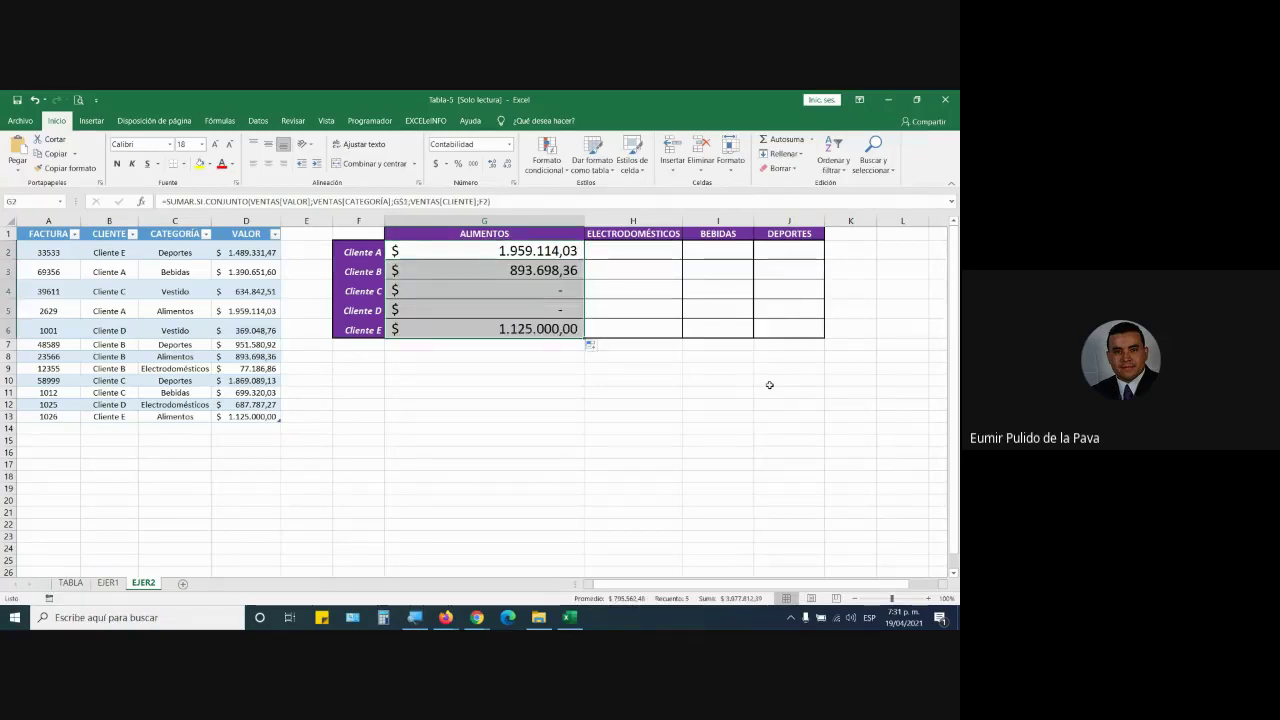
# Step: Add a sales record in row 14 with an invoice number, Cliente D, category Alimentos and a value of 50000
pyautogui.click(56, 429)
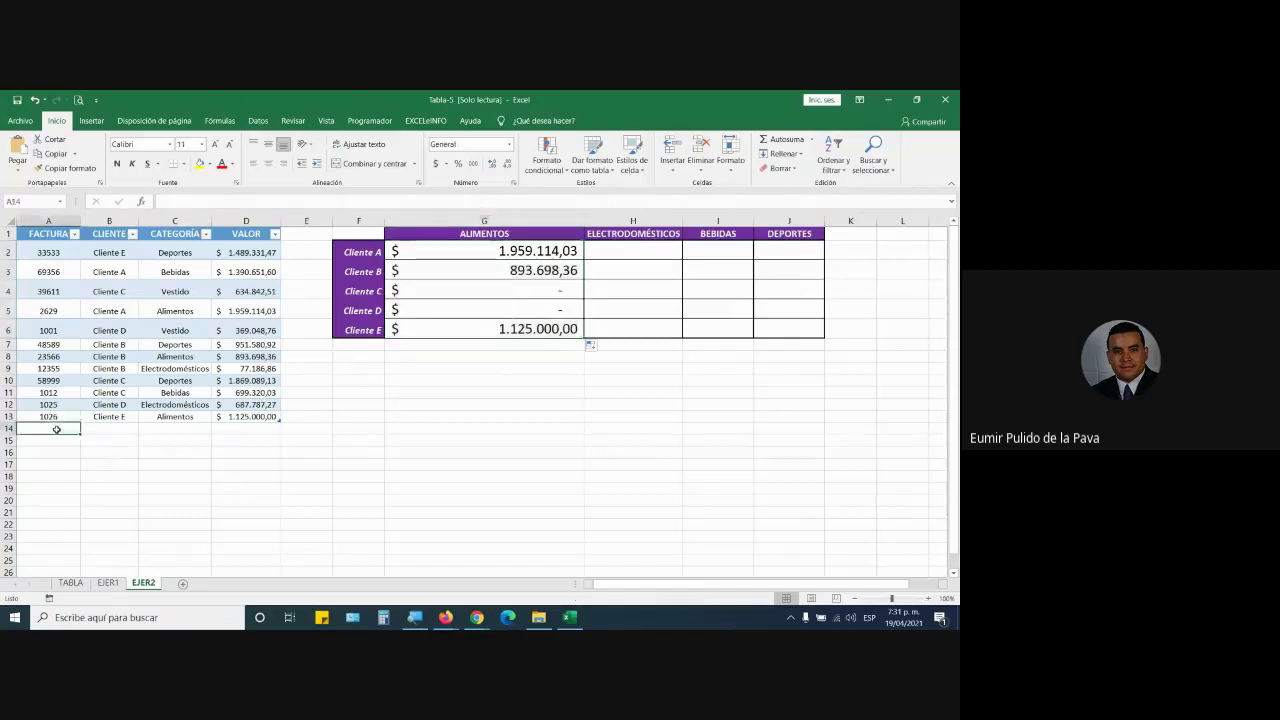
pyautogui.write('9796')
pyautogui.press('Tab')
pyautogui.write('cLIE')
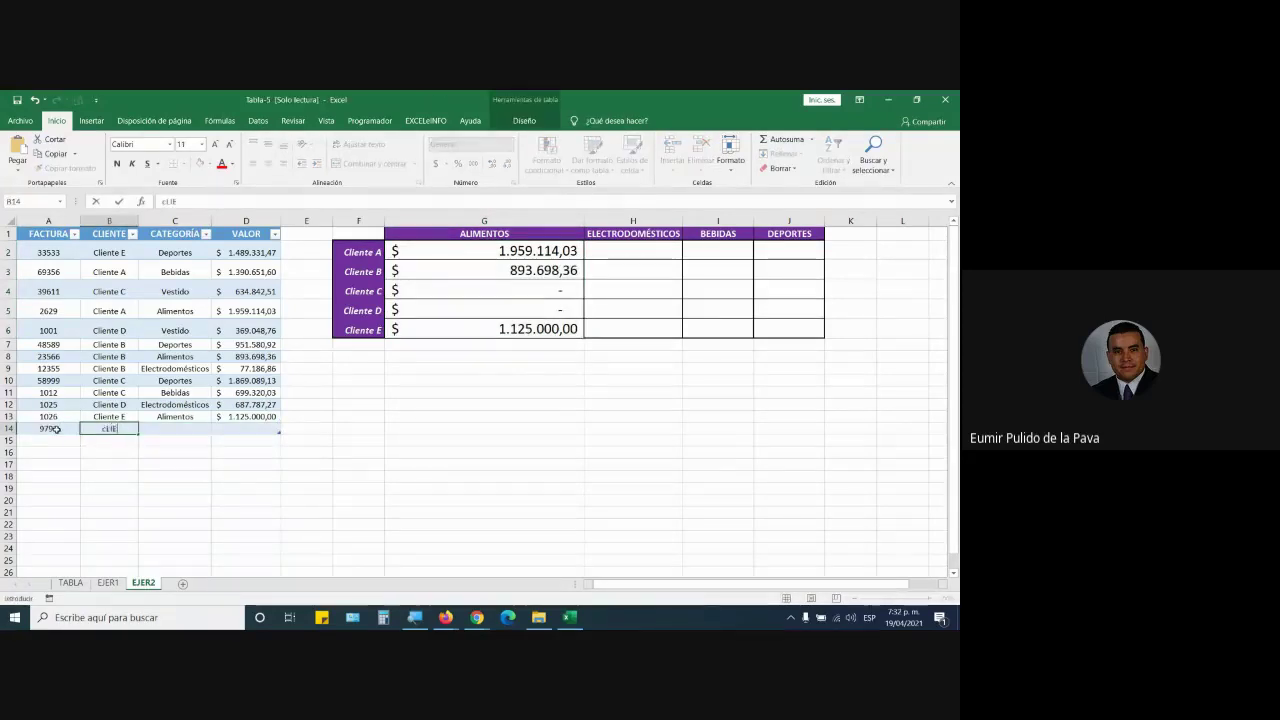
pyautogui.write('NTE D')
pyautogui.press('Tab')
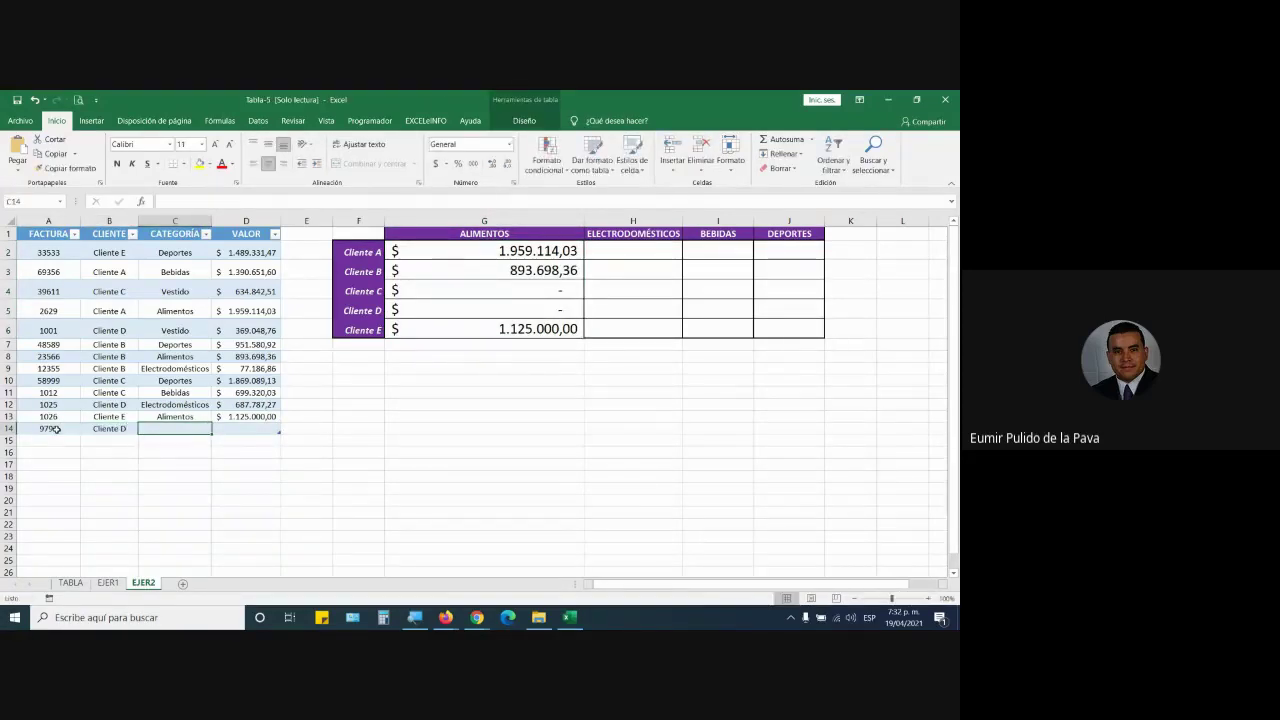
pyautogui.write('Alimentos')
pyautogui.press('Tab')
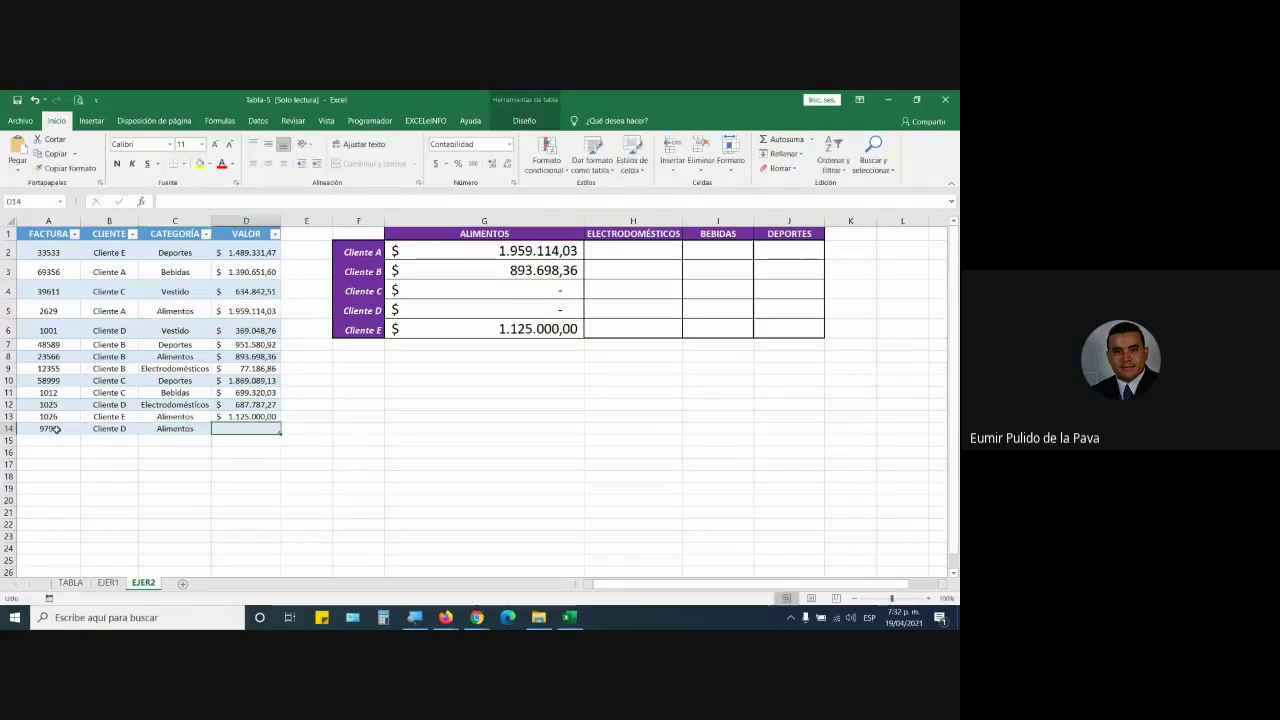
pyautogui.write('50.00')
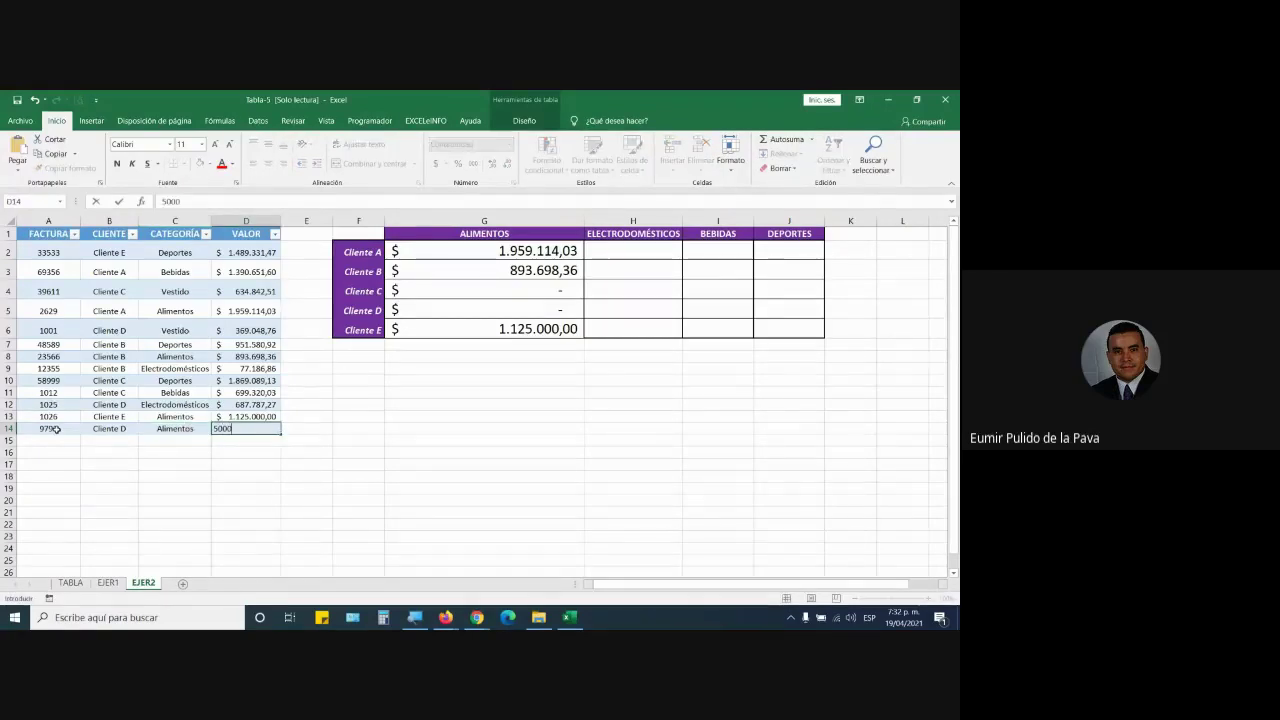
pyautogui.write('0')
pyautogui.press('Return')
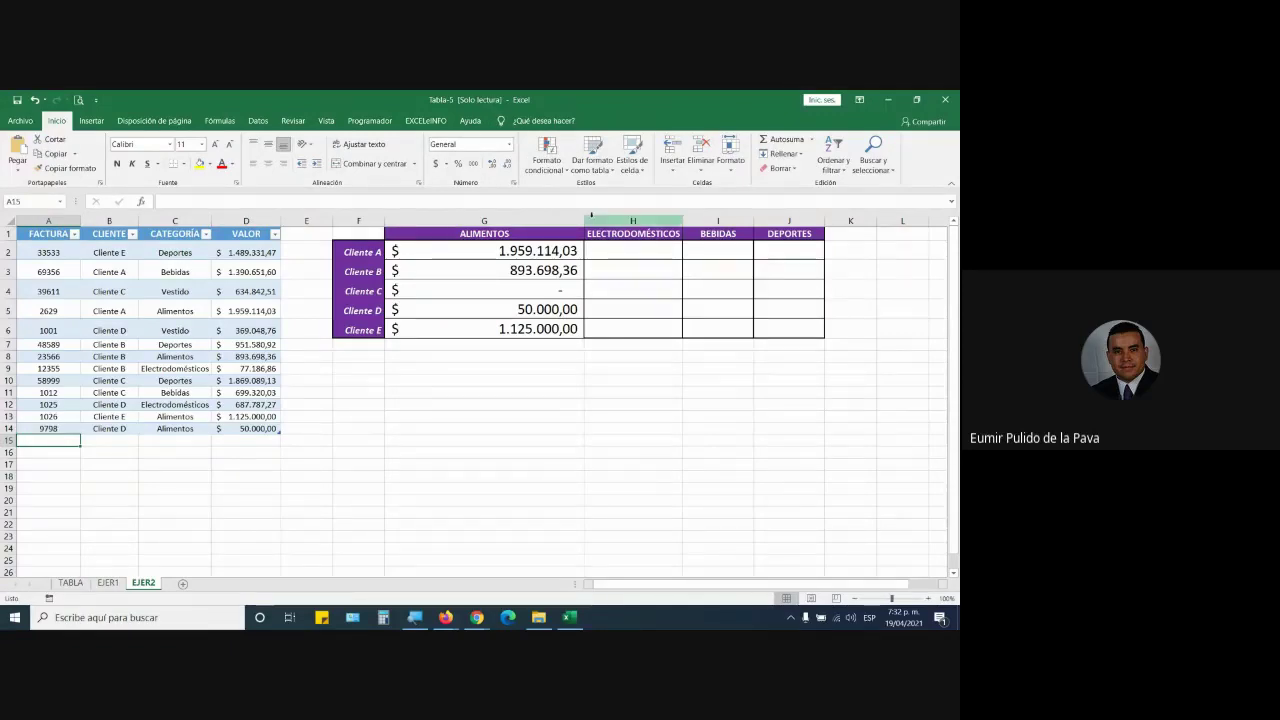
# Step: Fill the G2 formula across through J2 and adjust the widths of columns G and H, widening H for reading its formula
pyautogui.moveTo(584, 217); pyautogui.dragTo(721, 262)
pyautogui.click(467, 256)
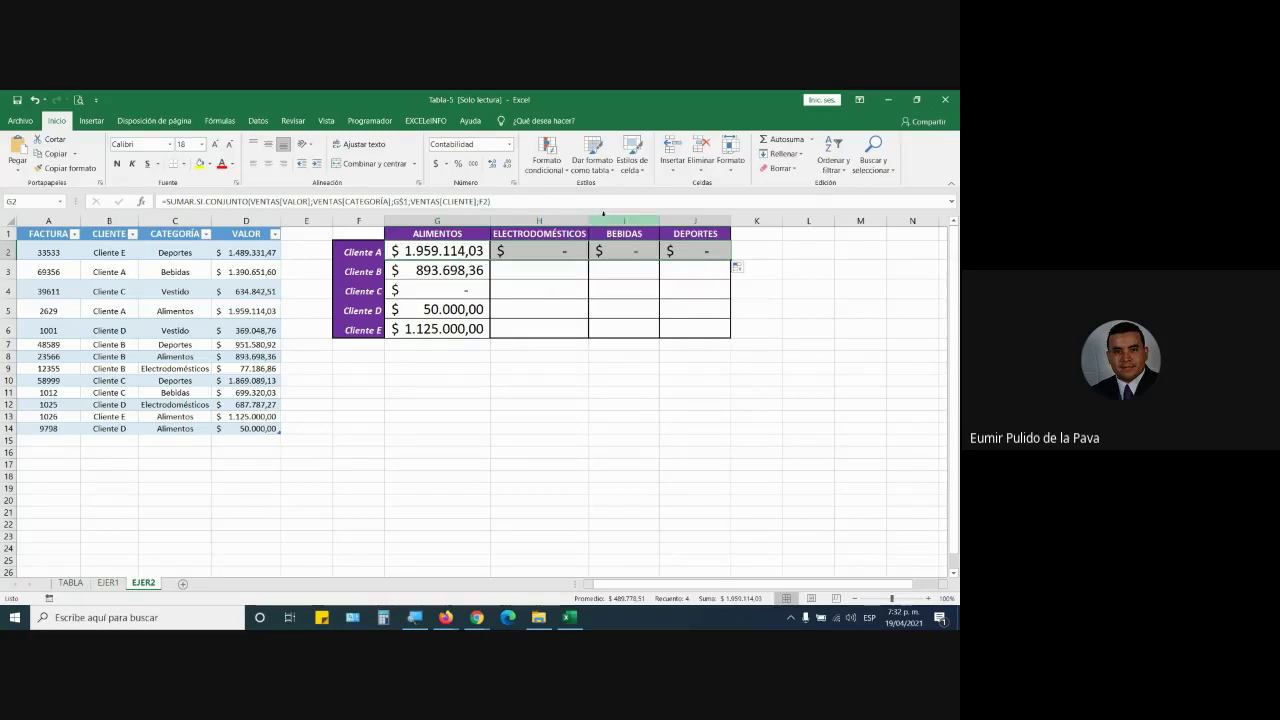
pyautogui.moveTo(596, 217); pyautogui.dragTo(800, 221)
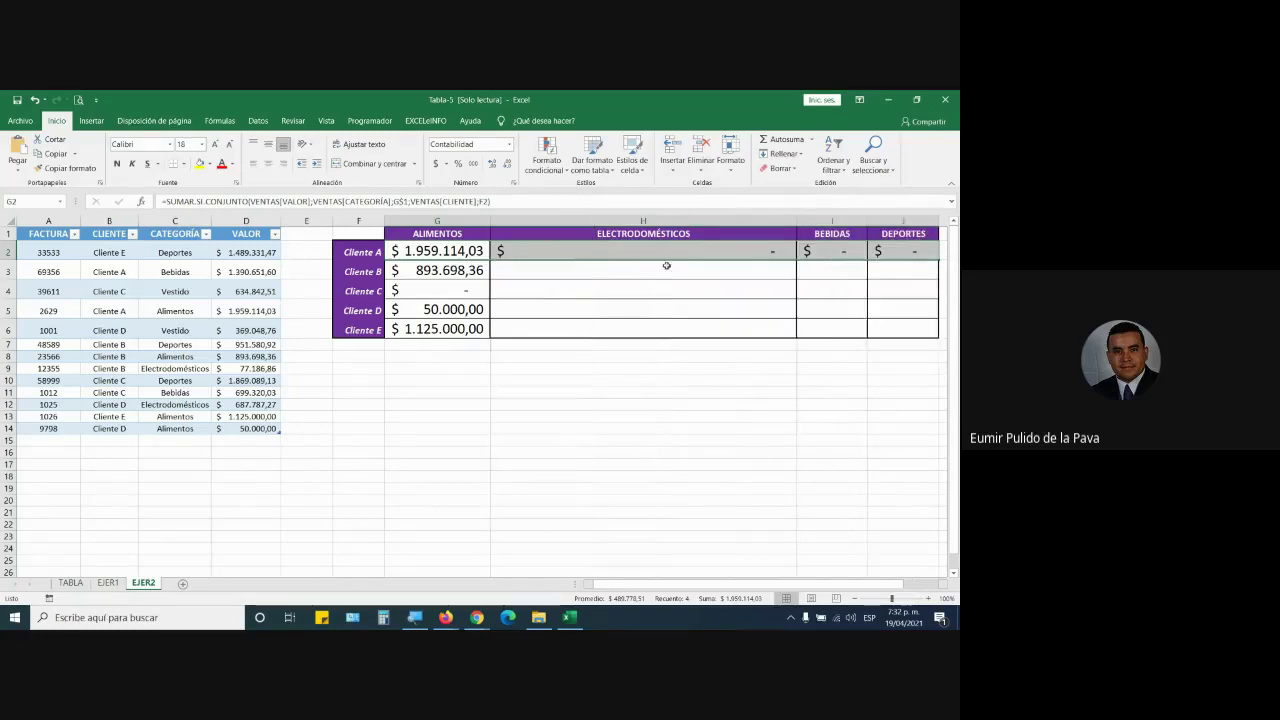
# Step: Examine the sum range and both criteria ranges in the H2 copy of the SUMAR.SI.CONJUNTO formula
pyautogui.doubleClick(618, 251)
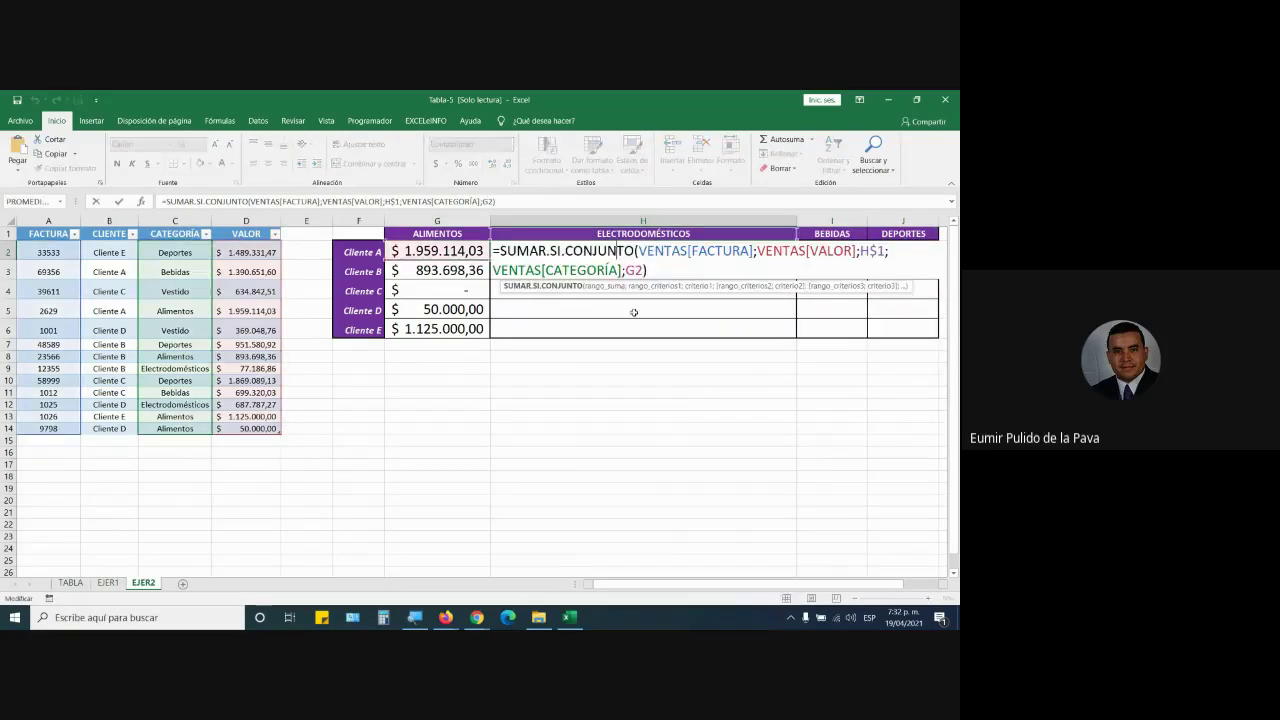
pyautogui.moveTo(638, 251); pyautogui.dragTo(757, 249)
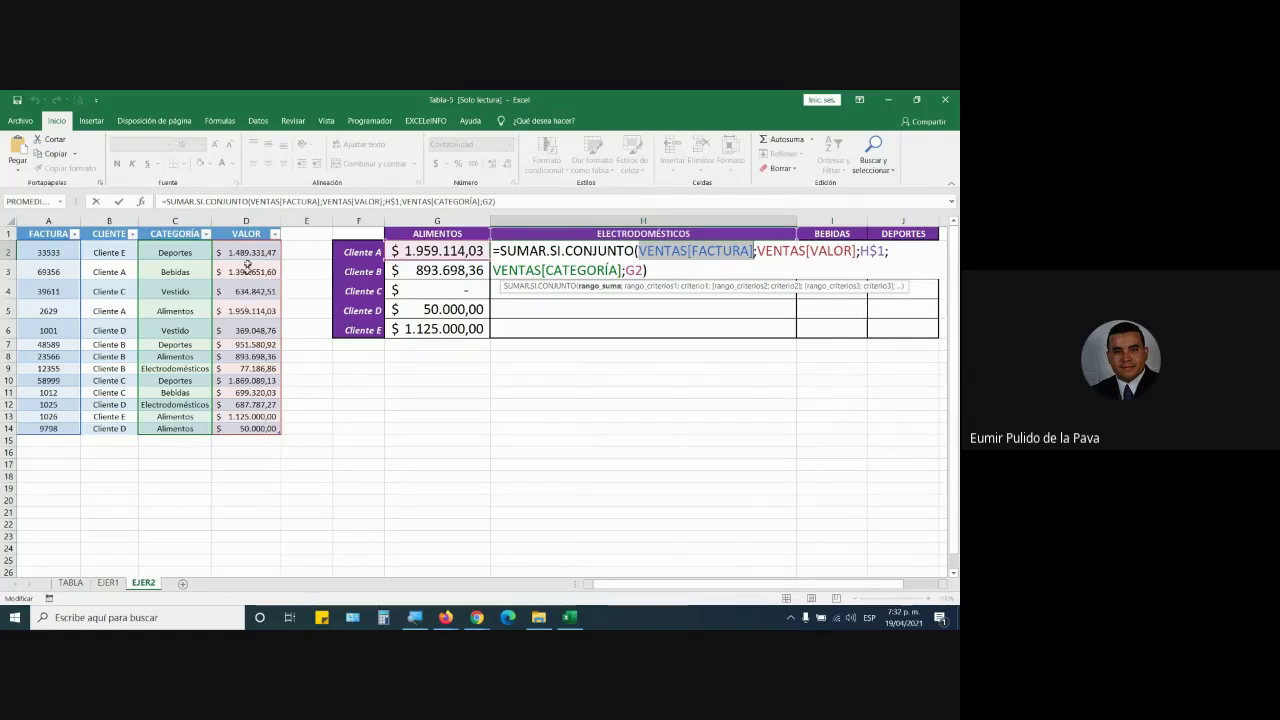
pyautogui.moveTo(757, 251); pyautogui.dragTo(855, 252)
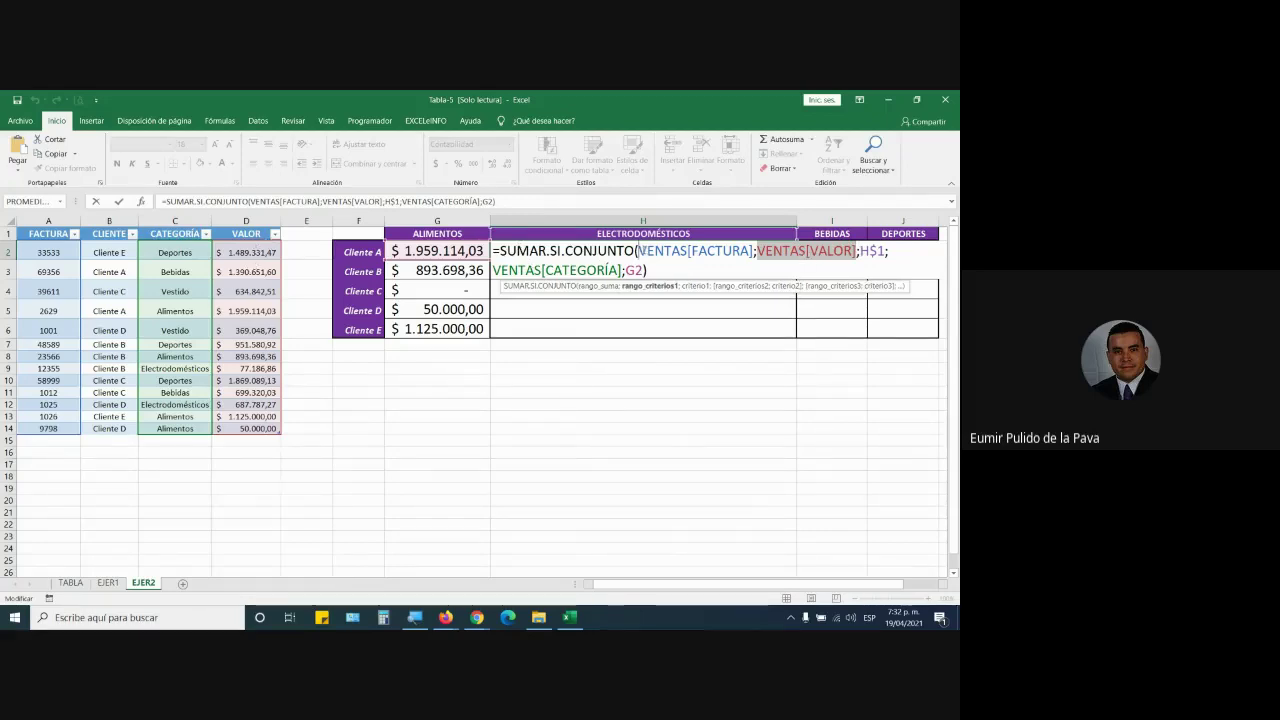
pyautogui.moveTo(757, 251); pyautogui.dragTo(857, 250)
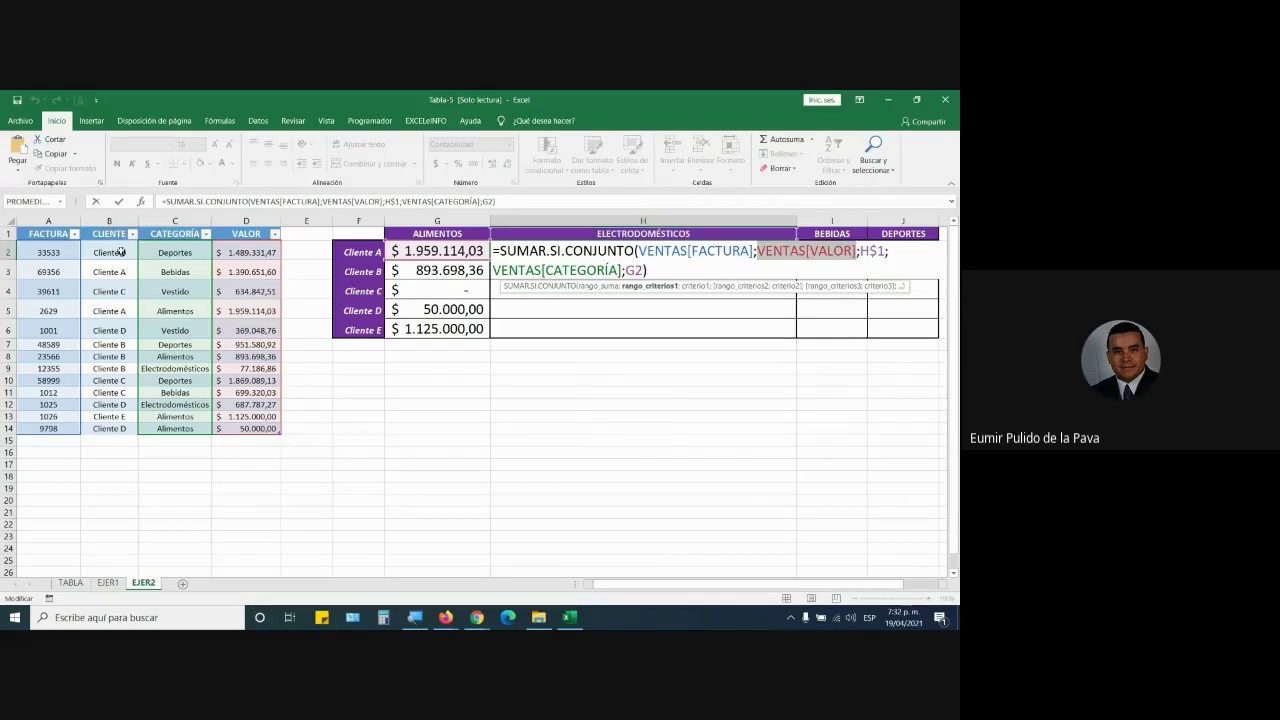
pyautogui.moveTo(493, 270); pyautogui.dragTo(620, 271)
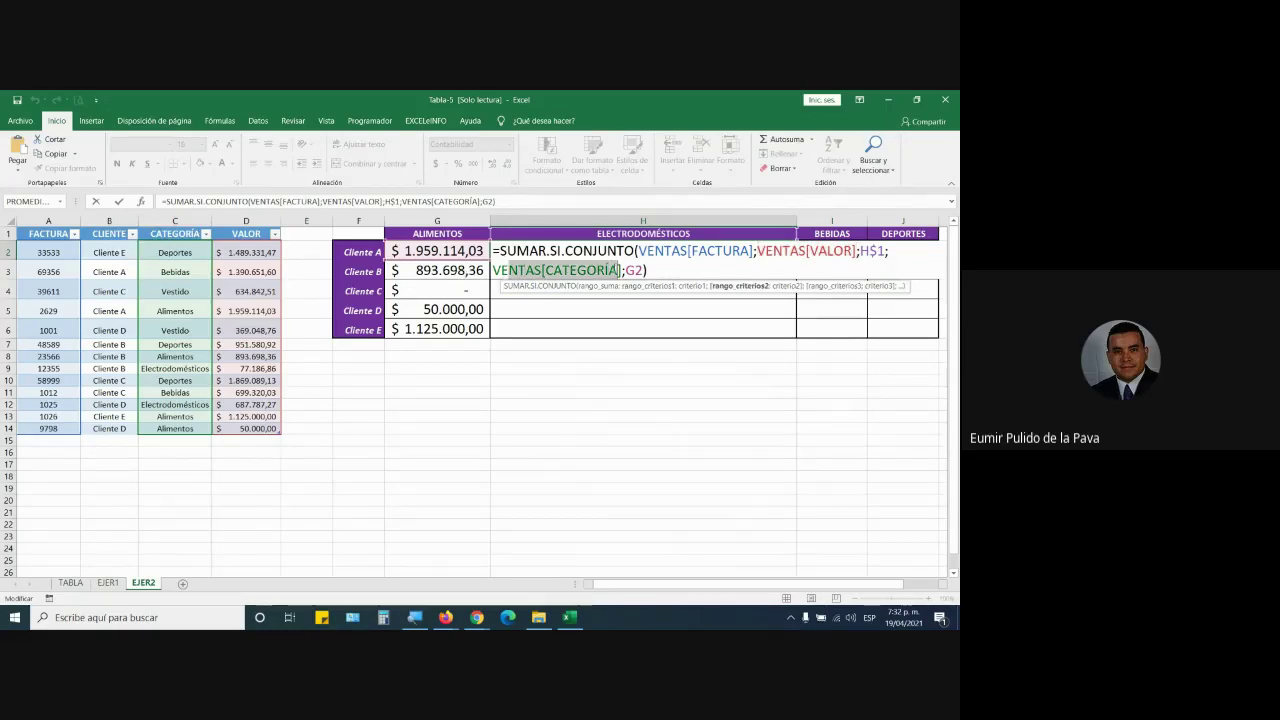
pyautogui.press('Return')
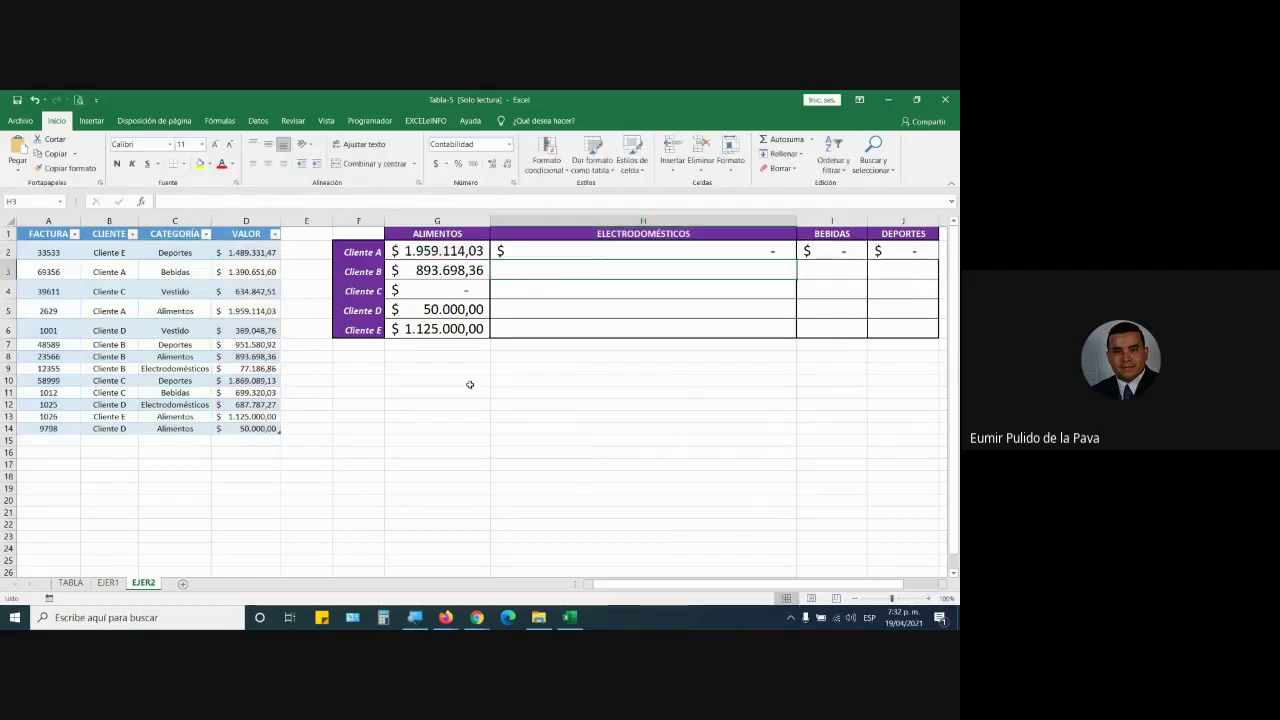
# Step: Enter a test SUMAR.SI formula in G11 with ordinary range E11:E18 and criterion G1
pyautogui.click(436, 392)
pyautogui.write('=')
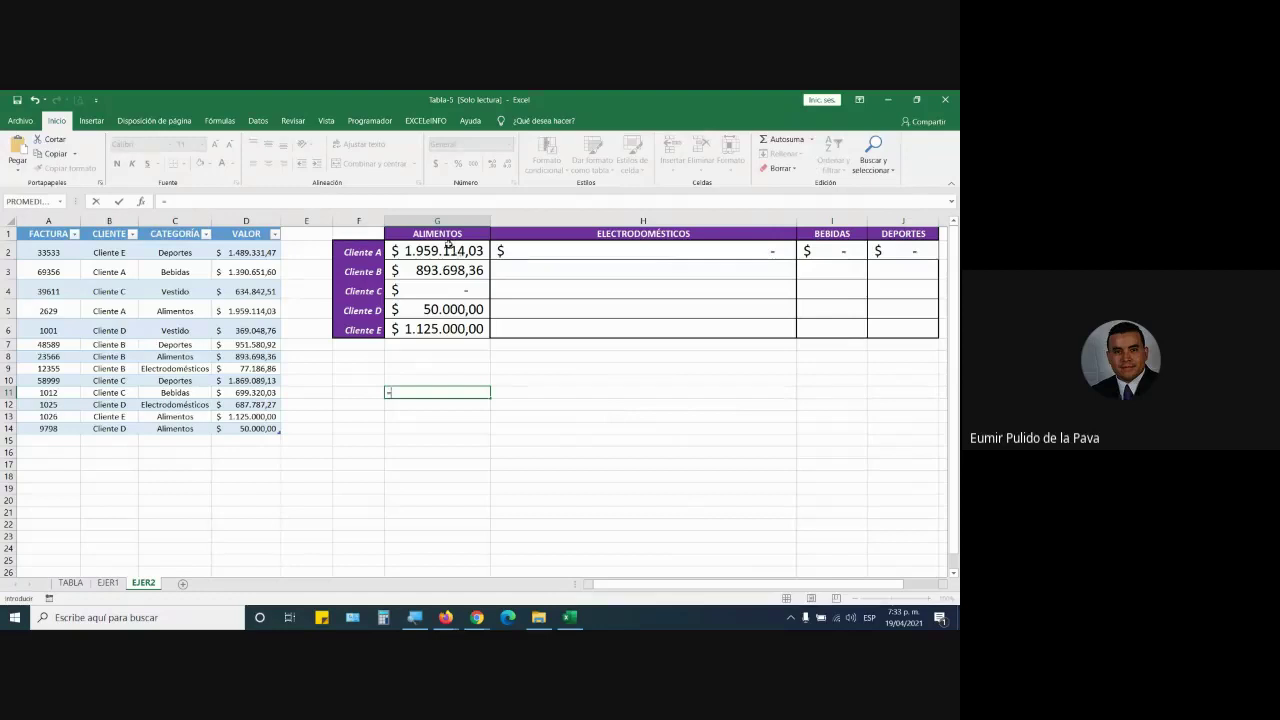
pyautogui.write('suma')
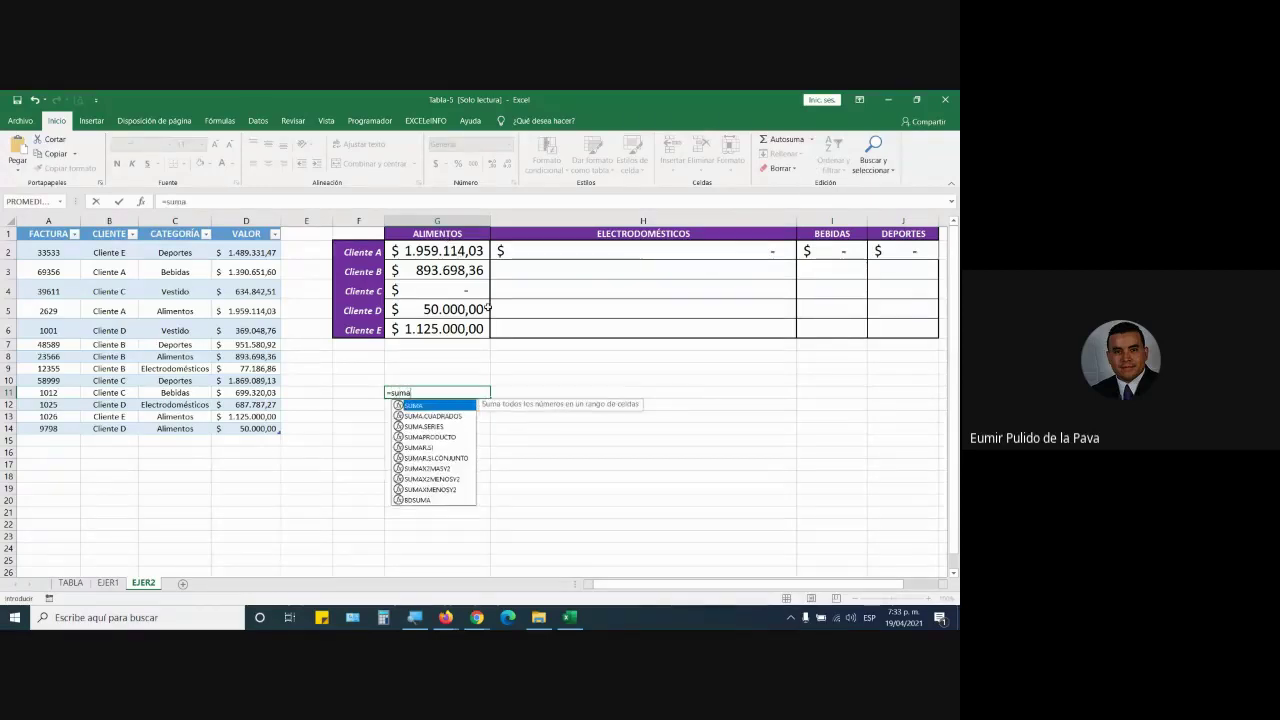
pyautogui.press('Down')
pyautogui.press('Down')
pyautogui.press('Down')
pyautogui.press('Down')
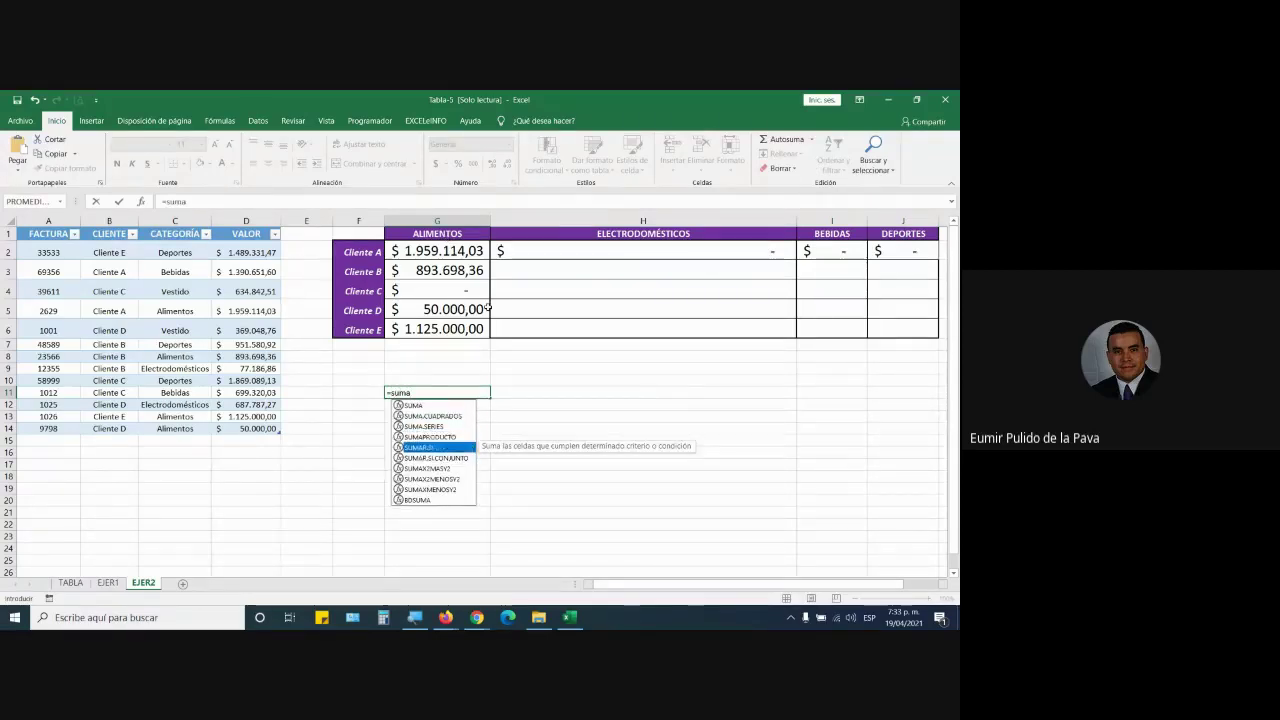
pyautogui.press('Tab')
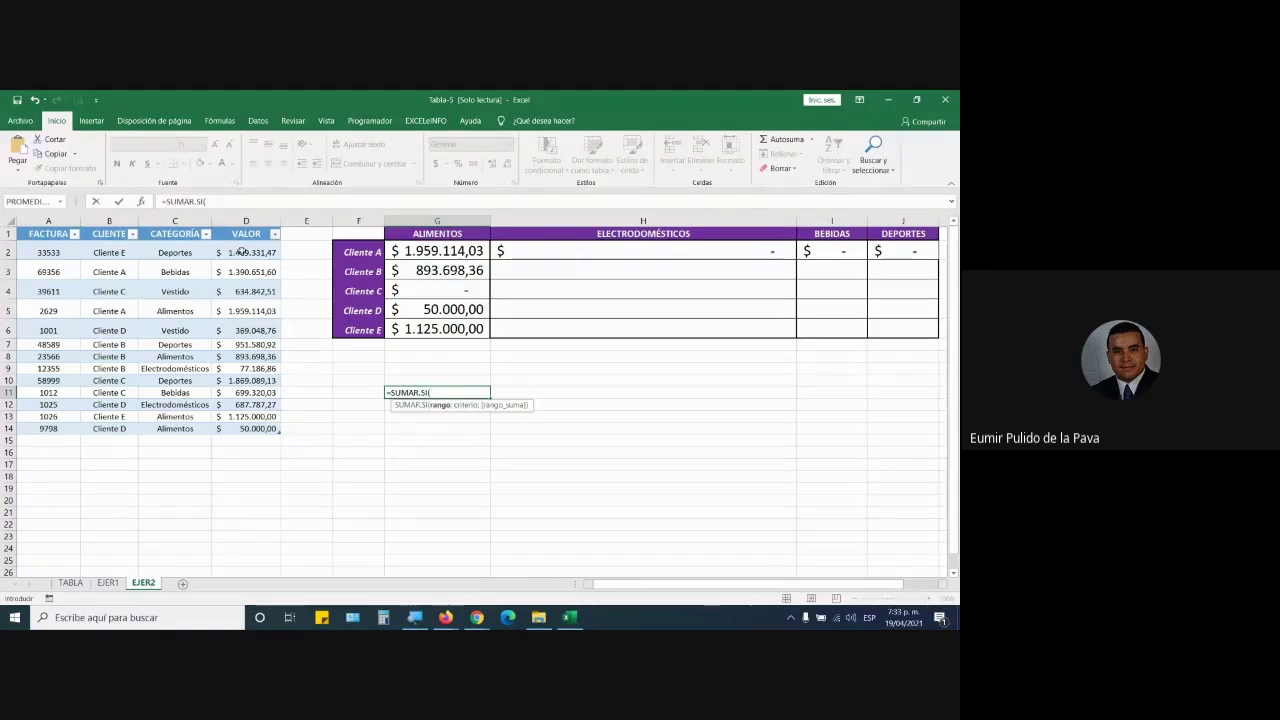
pyautogui.moveTo(315, 395); pyautogui.dragTo(317, 480)
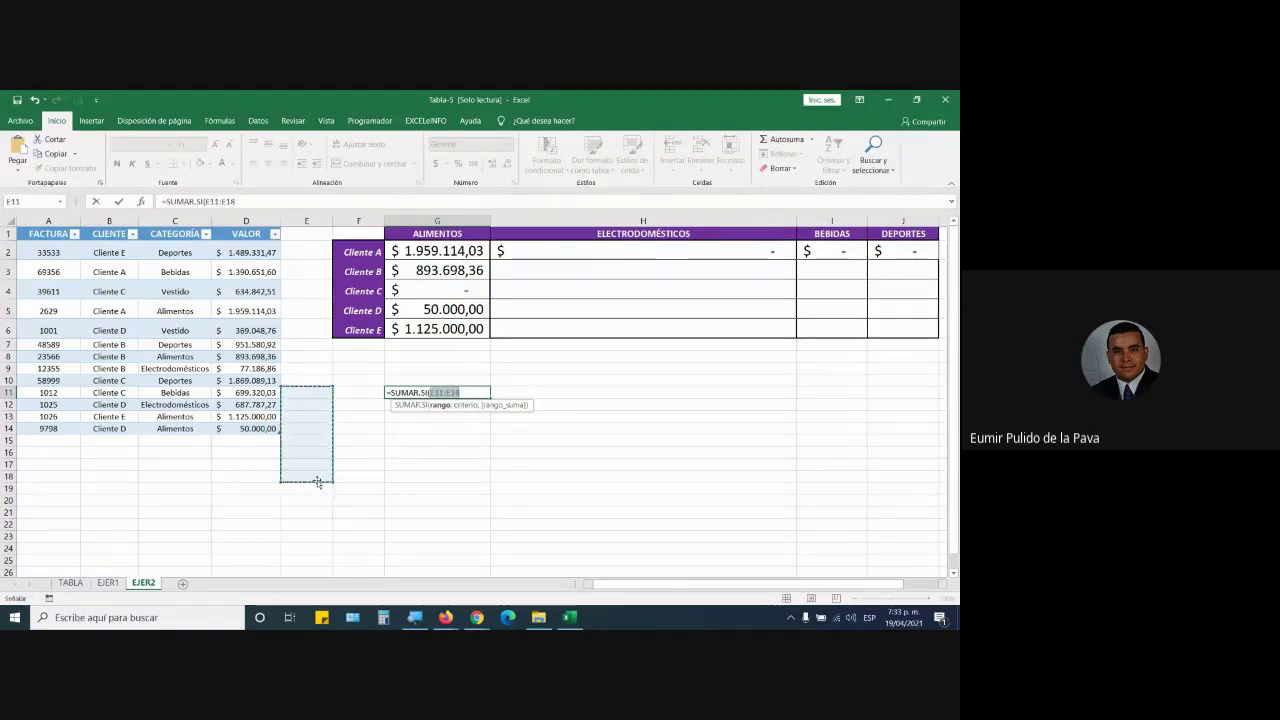
pyautogui.write(';')
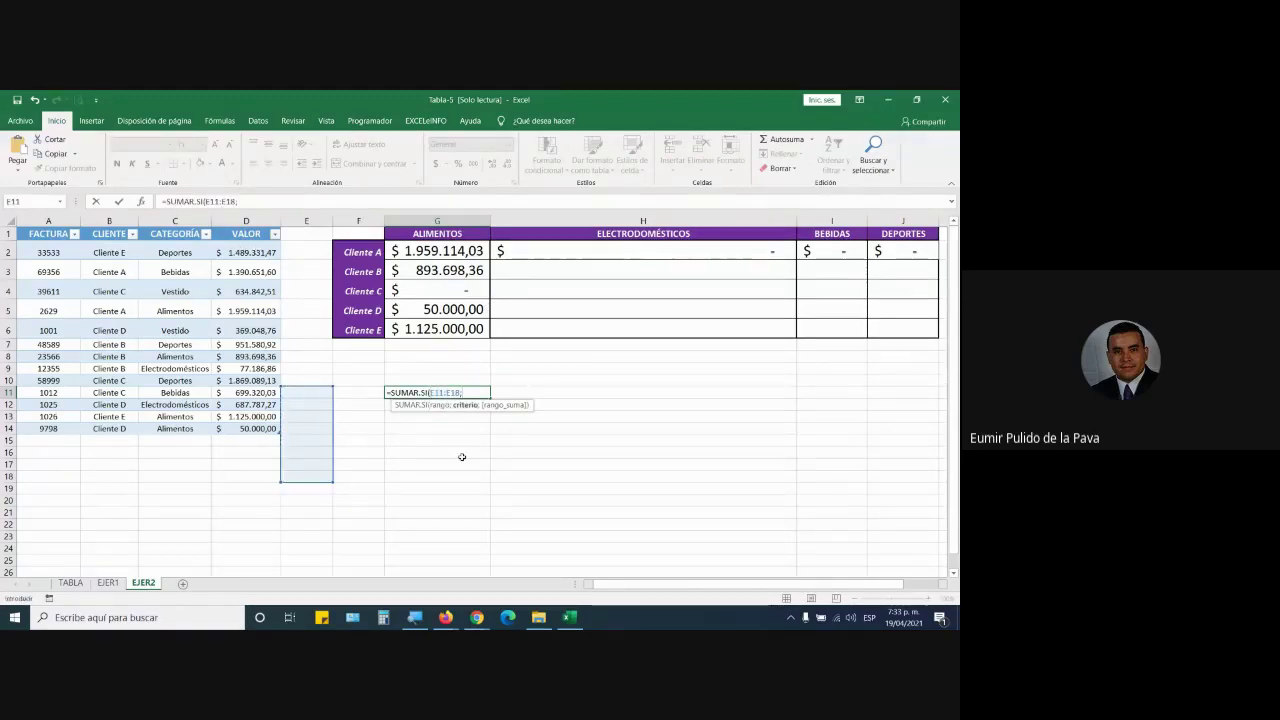
pyautogui.click(438, 232)
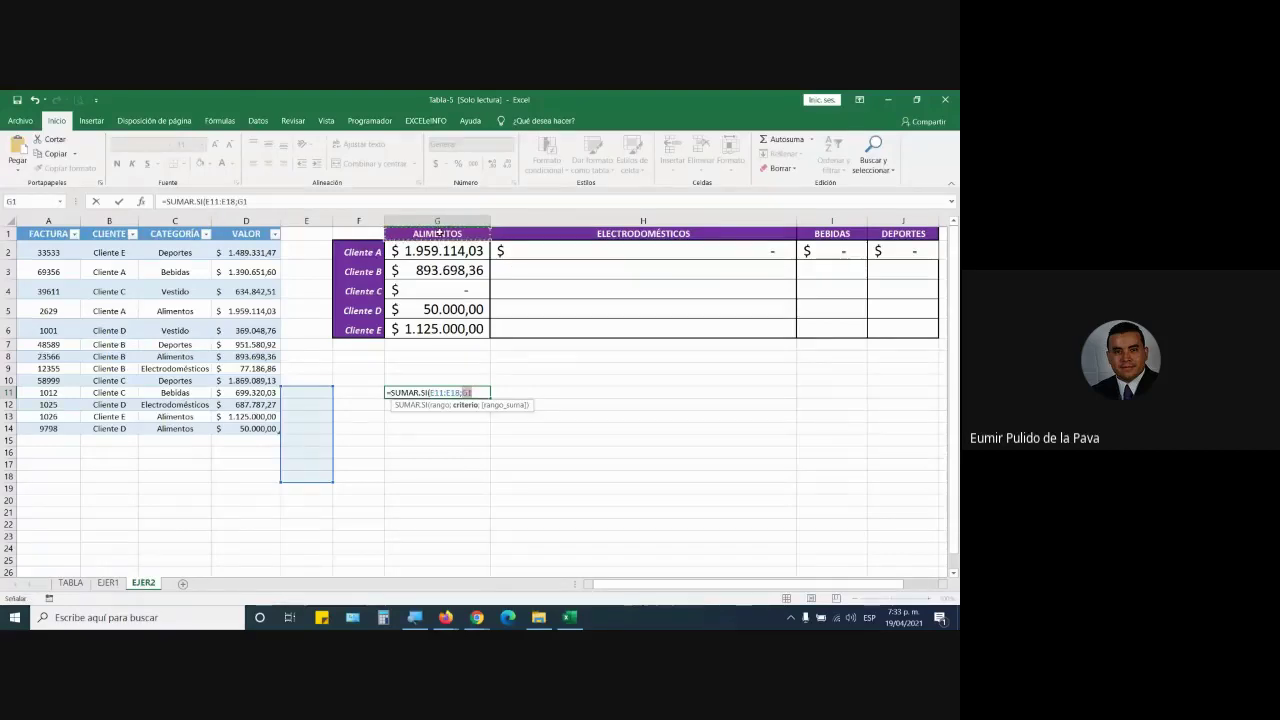
pyautogui.write(')')
pyautogui.press('Return')
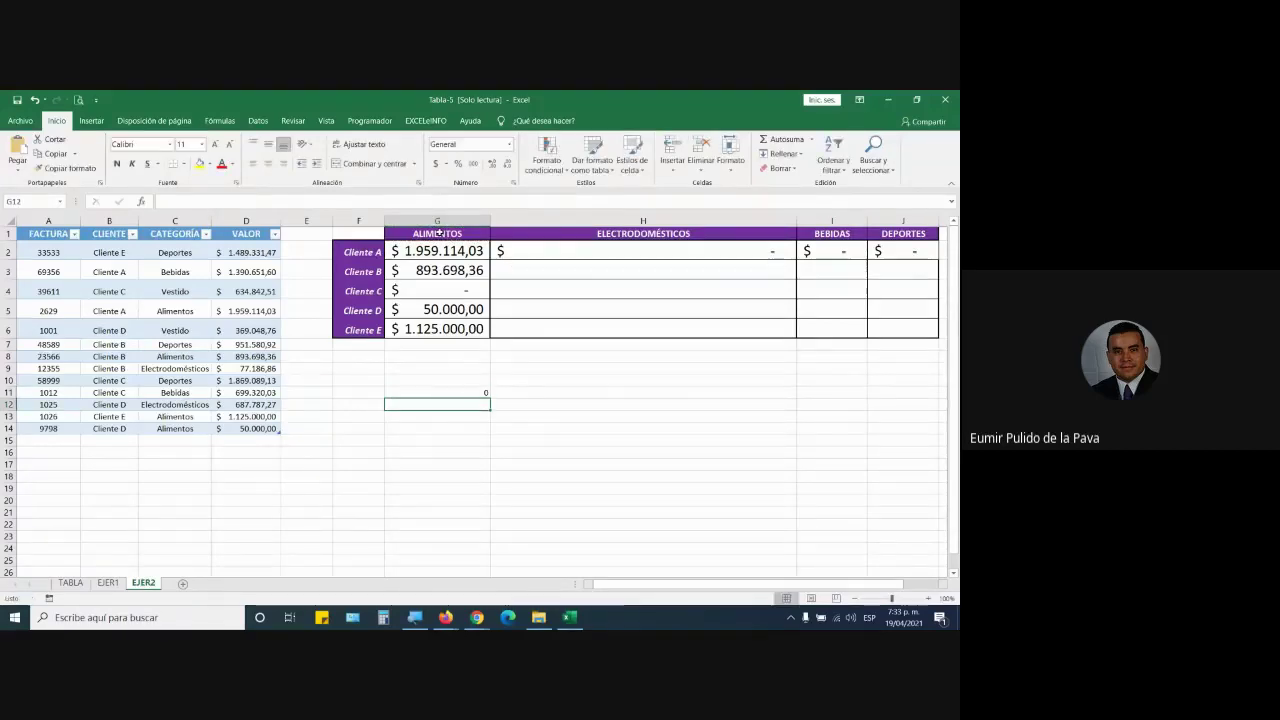
# Step: Fill the G11 test formula across into H11 and inspect the cell references in the copy
pyautogui.click(486, 393)
pyautogui.moveTo(490, 398); pyautogui.dragTo(746, 400)
pyautogui.doubleClick(567, 392)
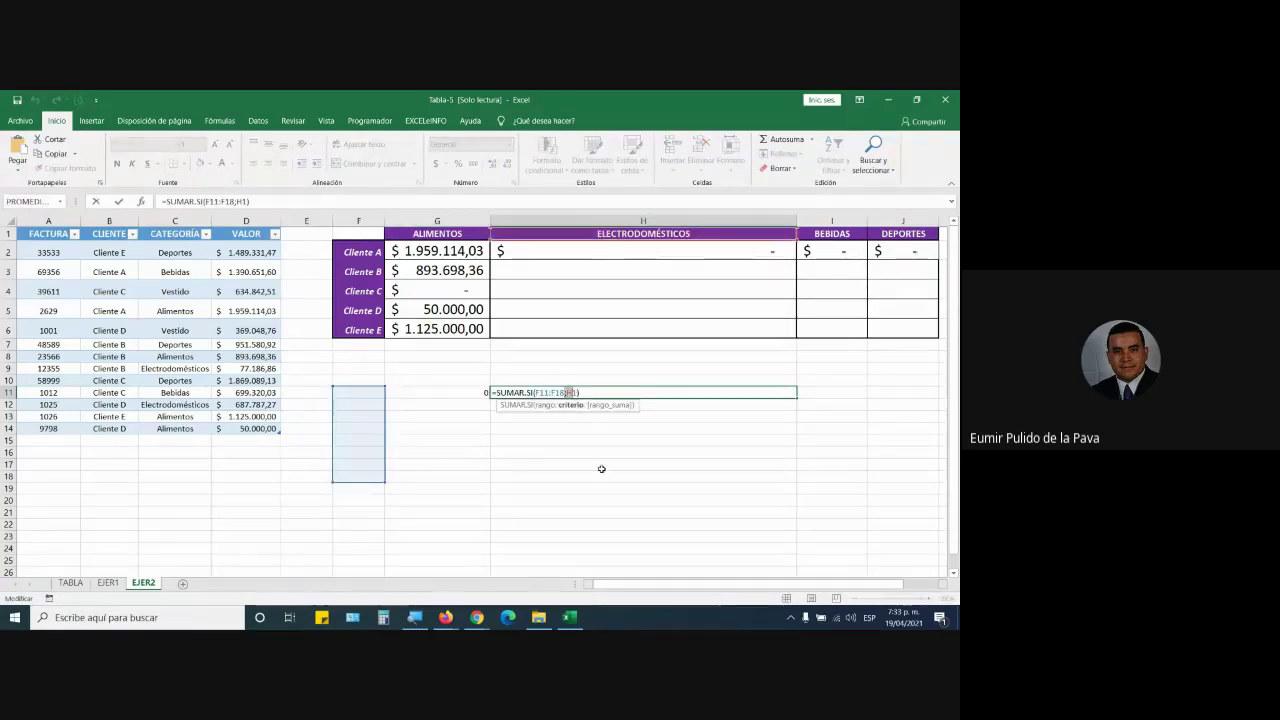
pyautogui.press('Escape')
pyautogui.scroll(3, 848, 523)
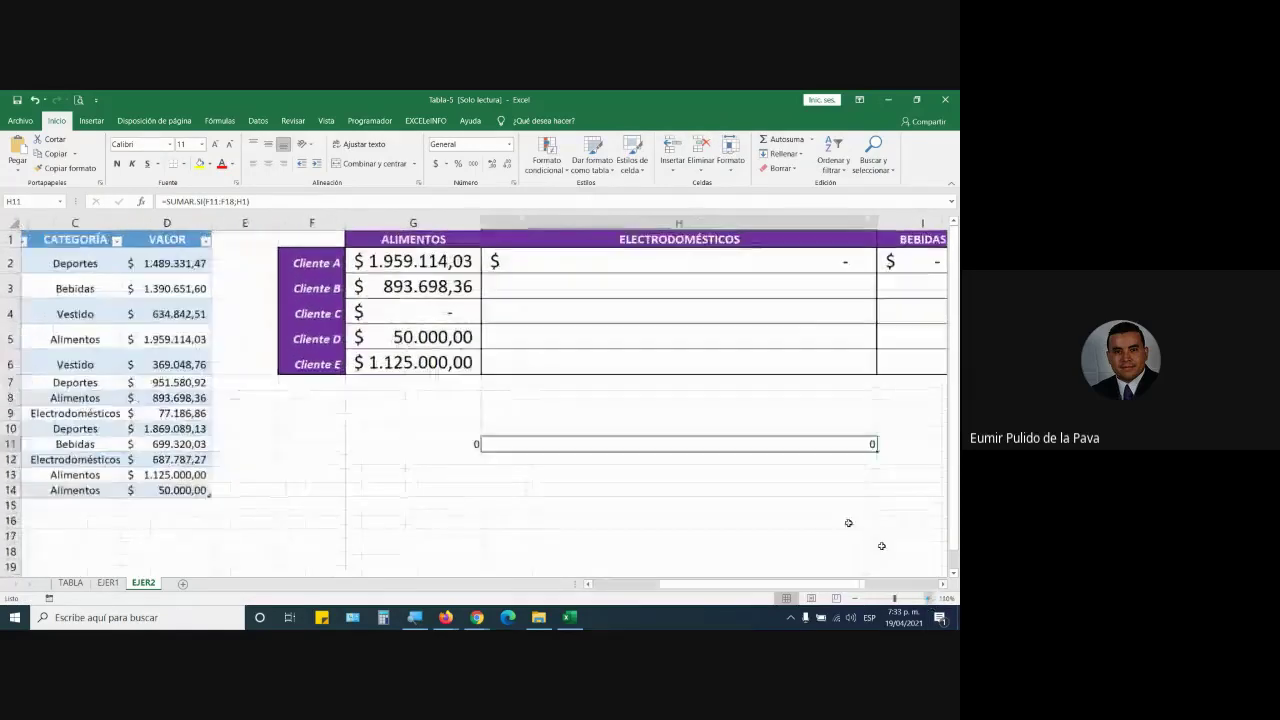
pyautogui.doubleClick(663, 447)
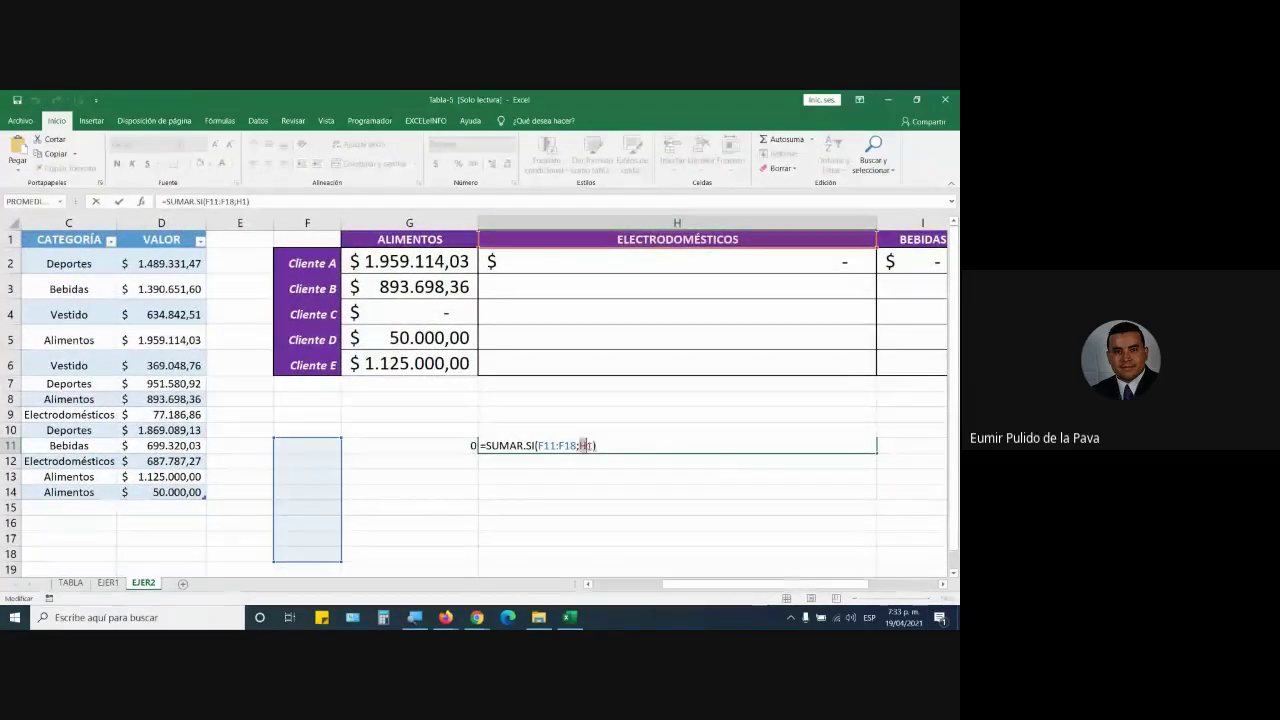
pyautogui.press('Escape')
# Step: Inspect the original G11 formula, refill it into H11 and compare the references of the two cells
pyautogui.doubleClick(443, 447)
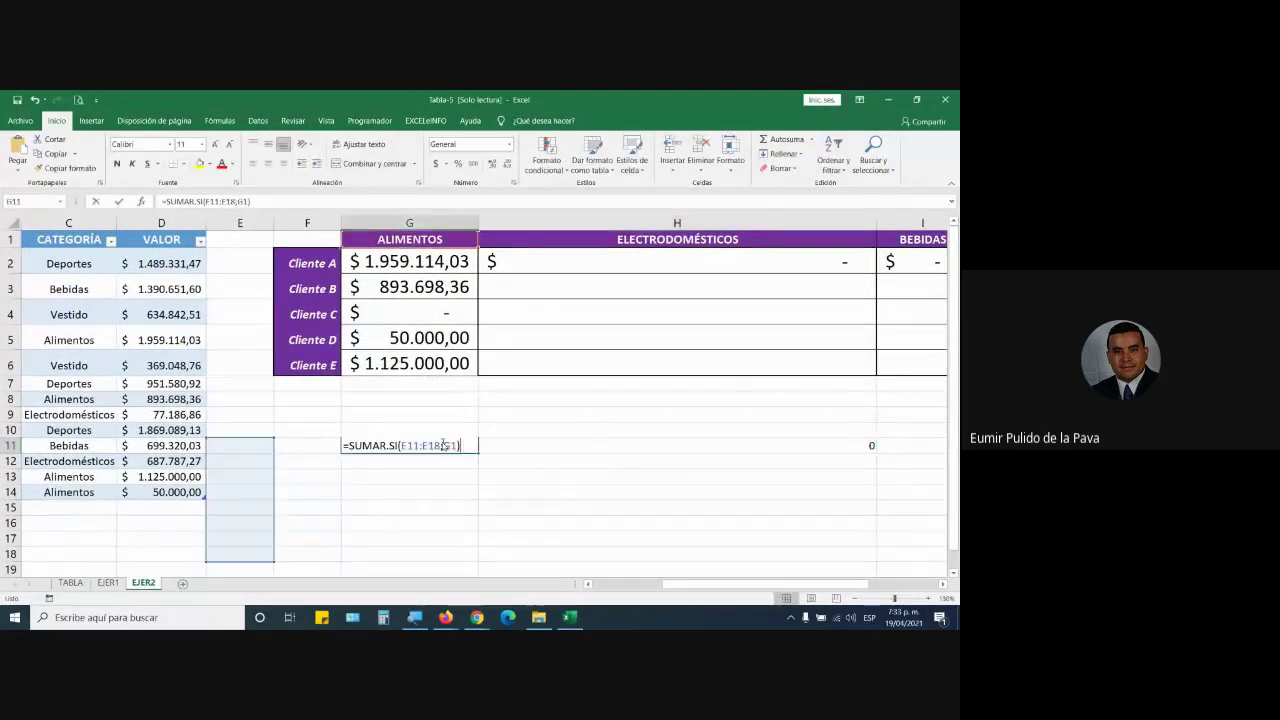
pyautogui.press('Escape')
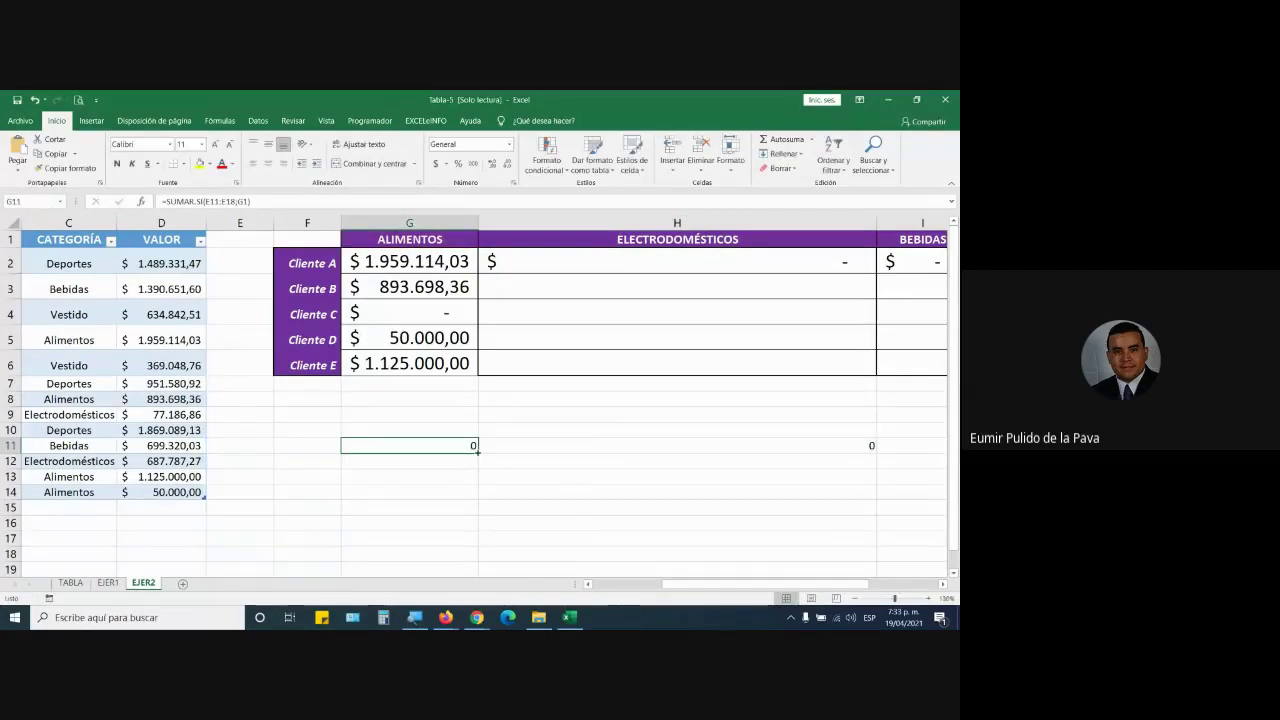
pyautogui.moveTo(477, 451); pyautogui.dragTo(610, 447)
pyautogui.doubleClick(611, 445)
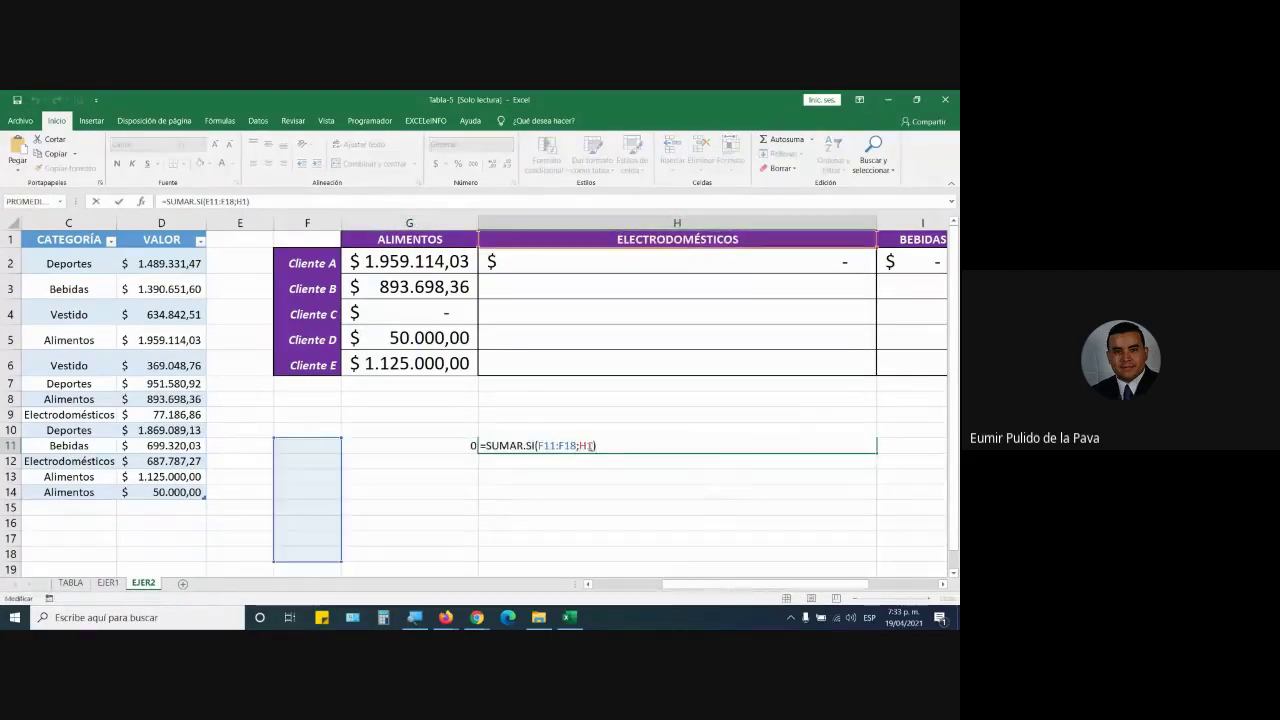
pyautogui.press('Escape')
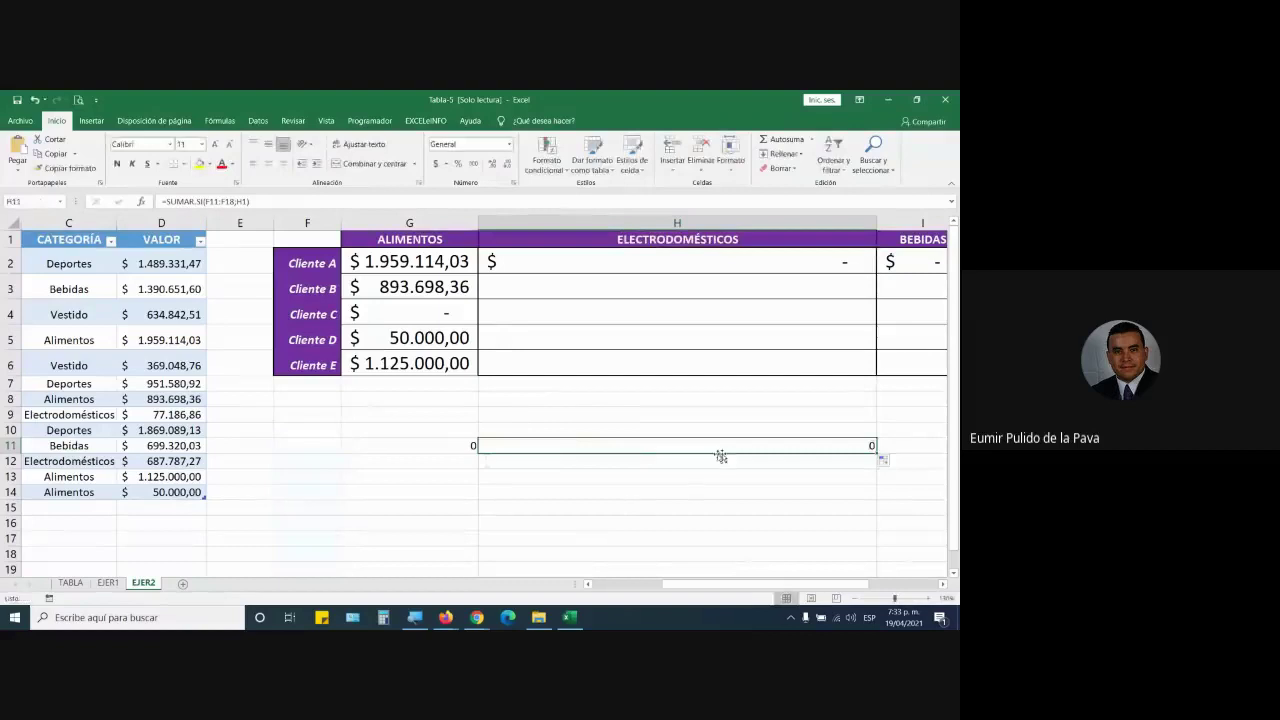
# Step: Fill the H11 test formula across through N11 and inspect the references in the I11 copy
pyautogui.moveTo(877, 451); pyautogui.dragTo(950, 455)
pyautogui.click(540, 447)
pyautogui.doubleClick(538, 445)
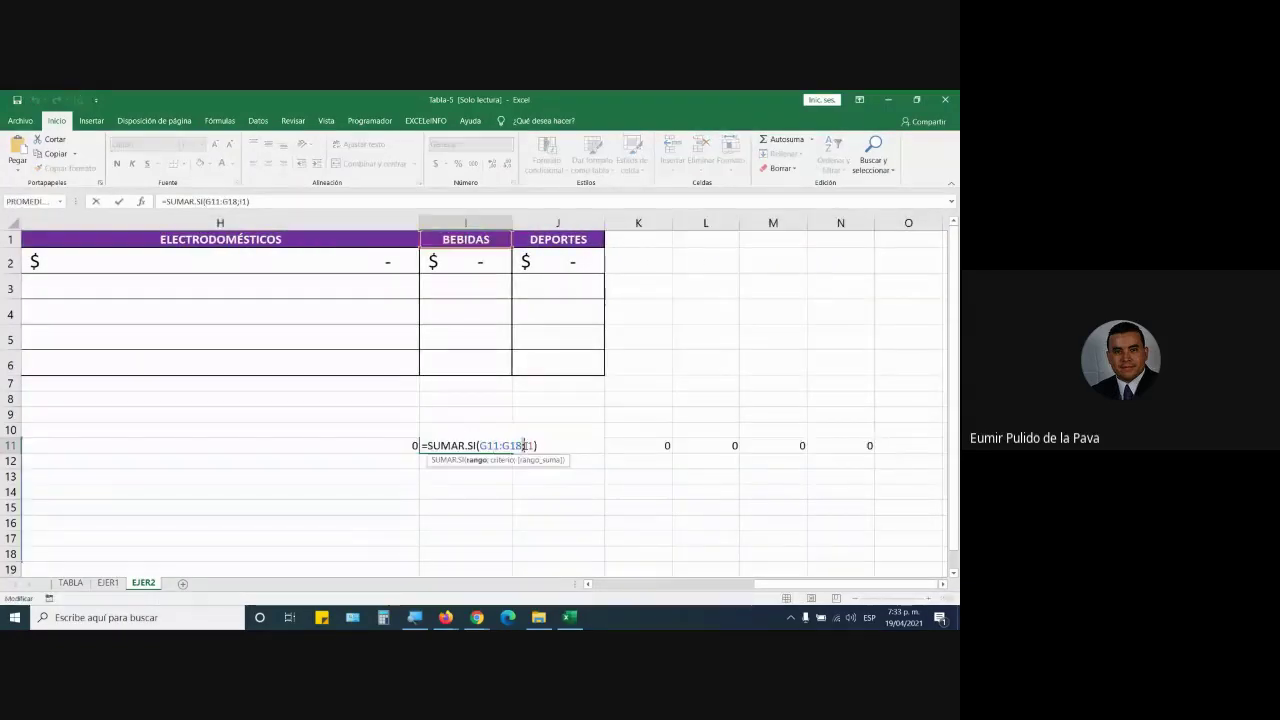
pyautogui.press('Escape')
# Step: Examine the range and criterion references in the J11, K11 and L11 copies of the test formula
pyautogui.click(594, 450)
pyautogui.doubleClick(587, 445)
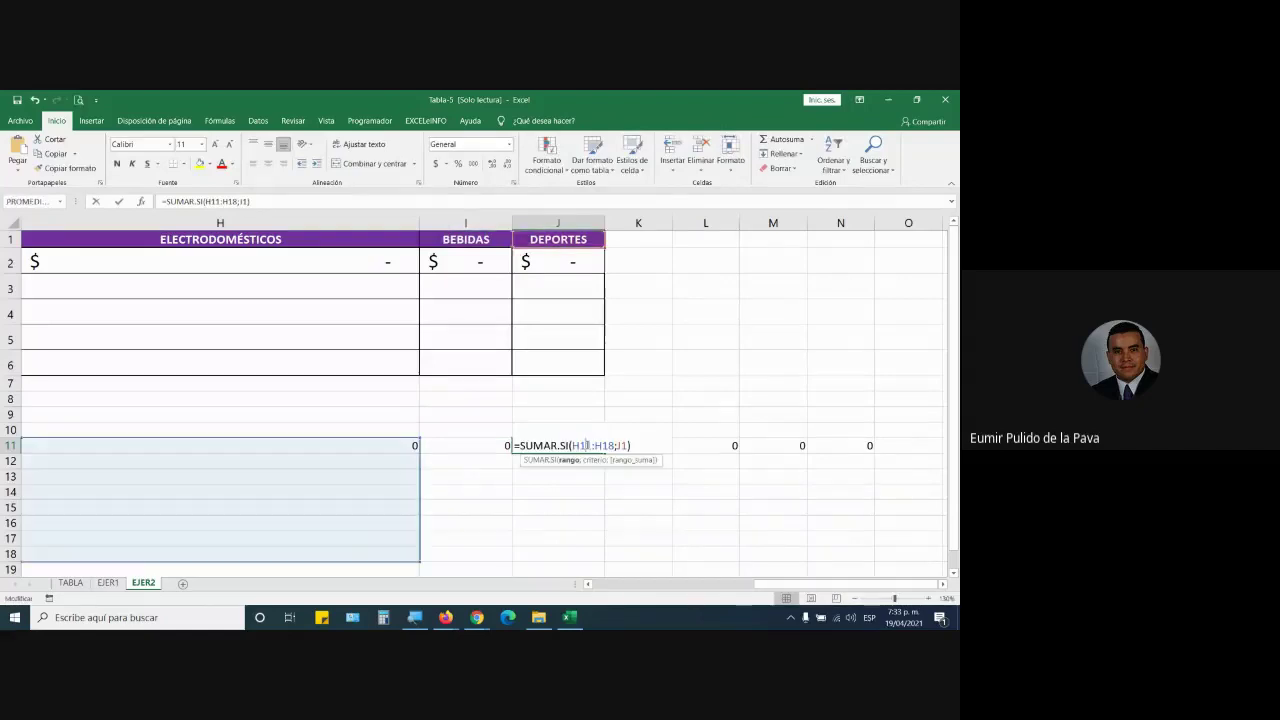
pyautogui.press('Escape')
pyautogui.click(653, 445)
pyautogui.doubleClick(653, 445)
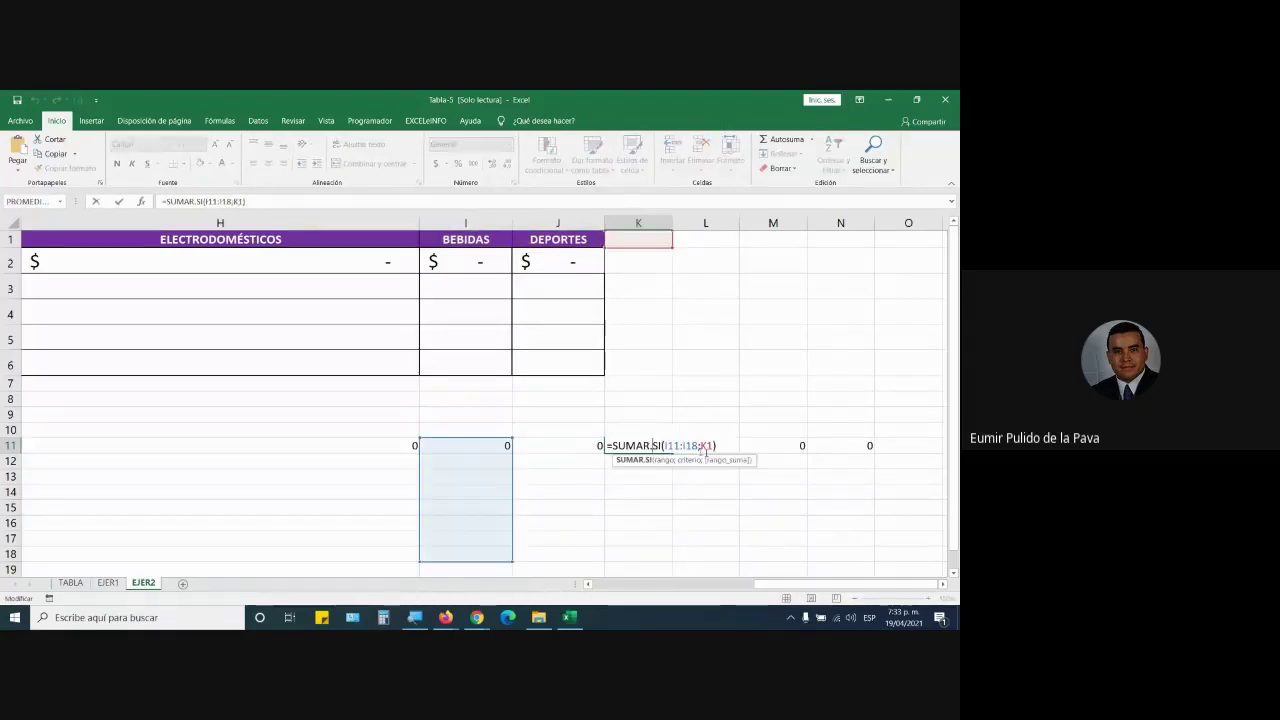
pyautogui.press('Escape')
pyautogui.click(728, 449)
pyautogui.doubleClick(728, 449)
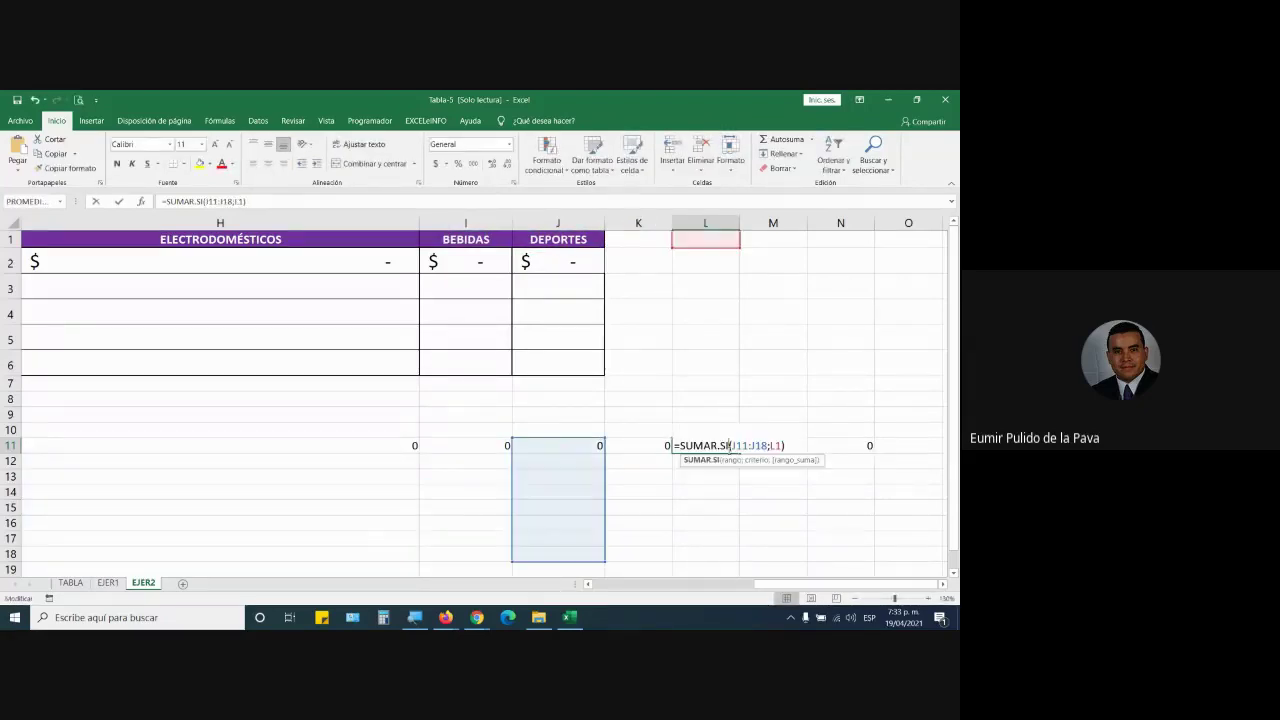
pyautogui.press('Escape')
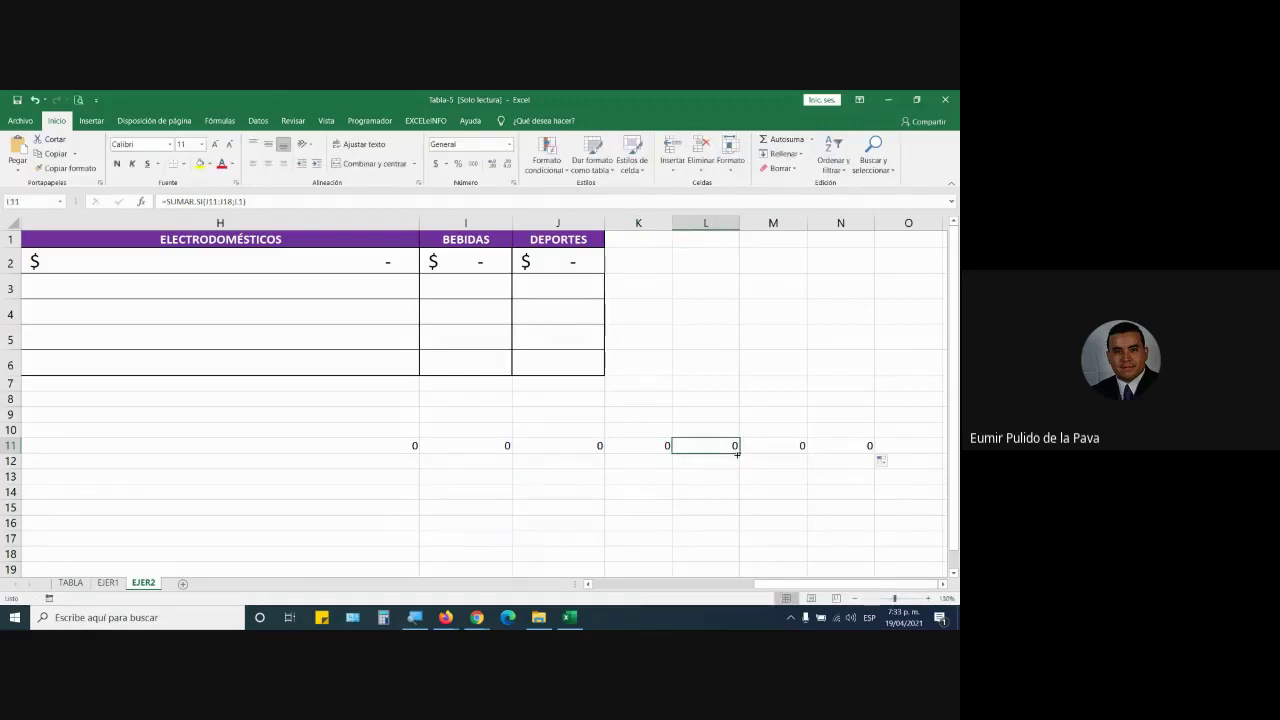
# Step: Fill the L11 test formula down through L16 and inspect the references in the L12, L13 and L14 copies
pyautogui.moveTo(740, 453); pyautogui.dragTo(736, 527)
pyautogui.click(729, 474)
pyautogui.doubleClick(729, 461)
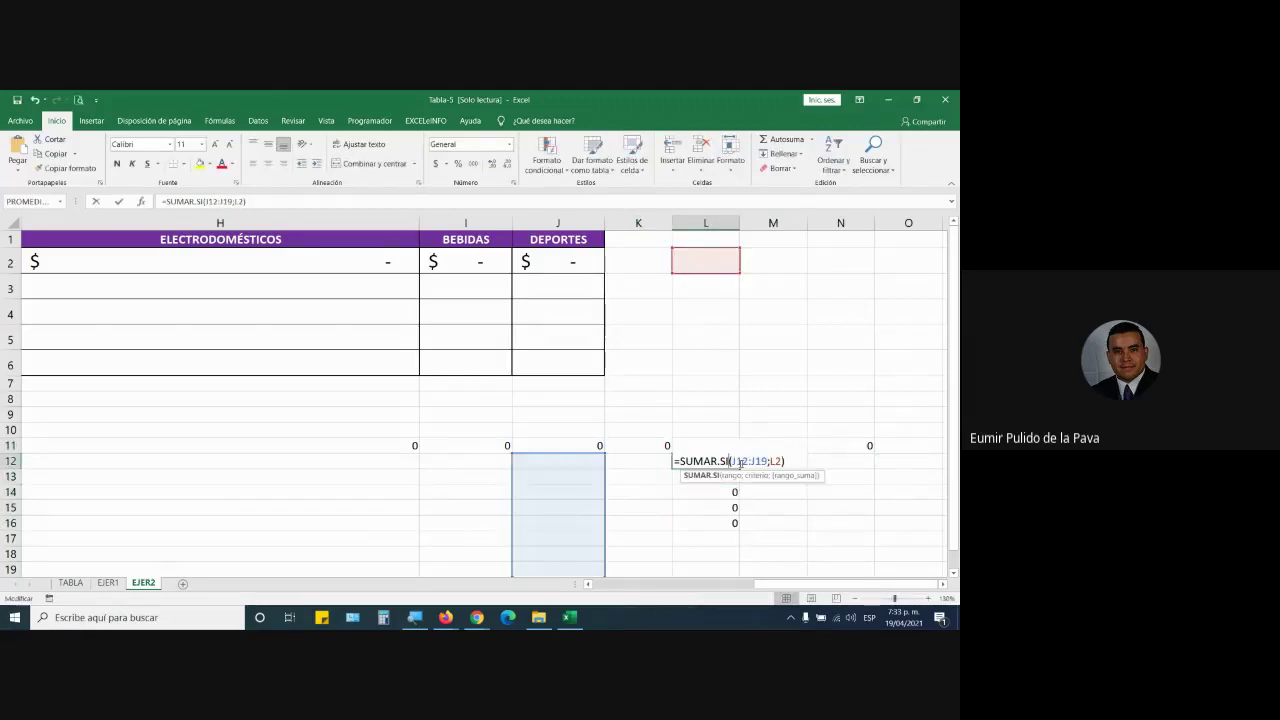
pyautogui.press('Escape')
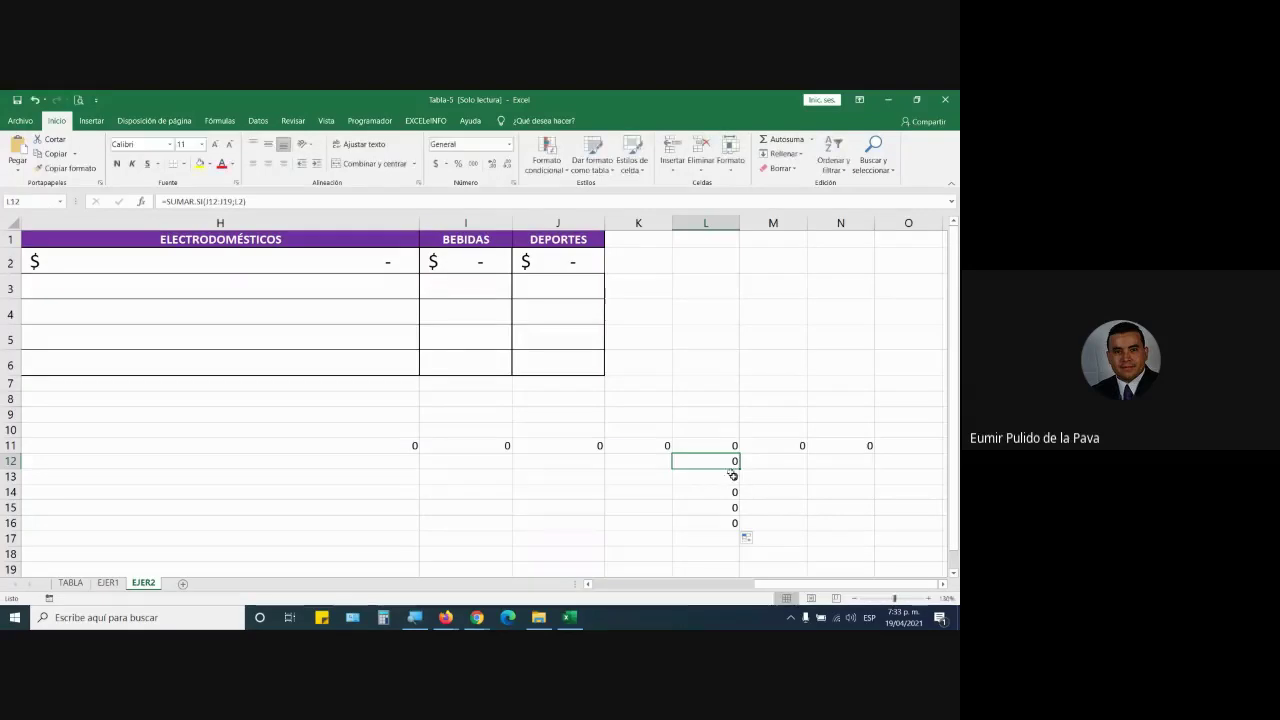
pyautogui.click(730, 521)
pyautogui.doubleClick(724, 476)
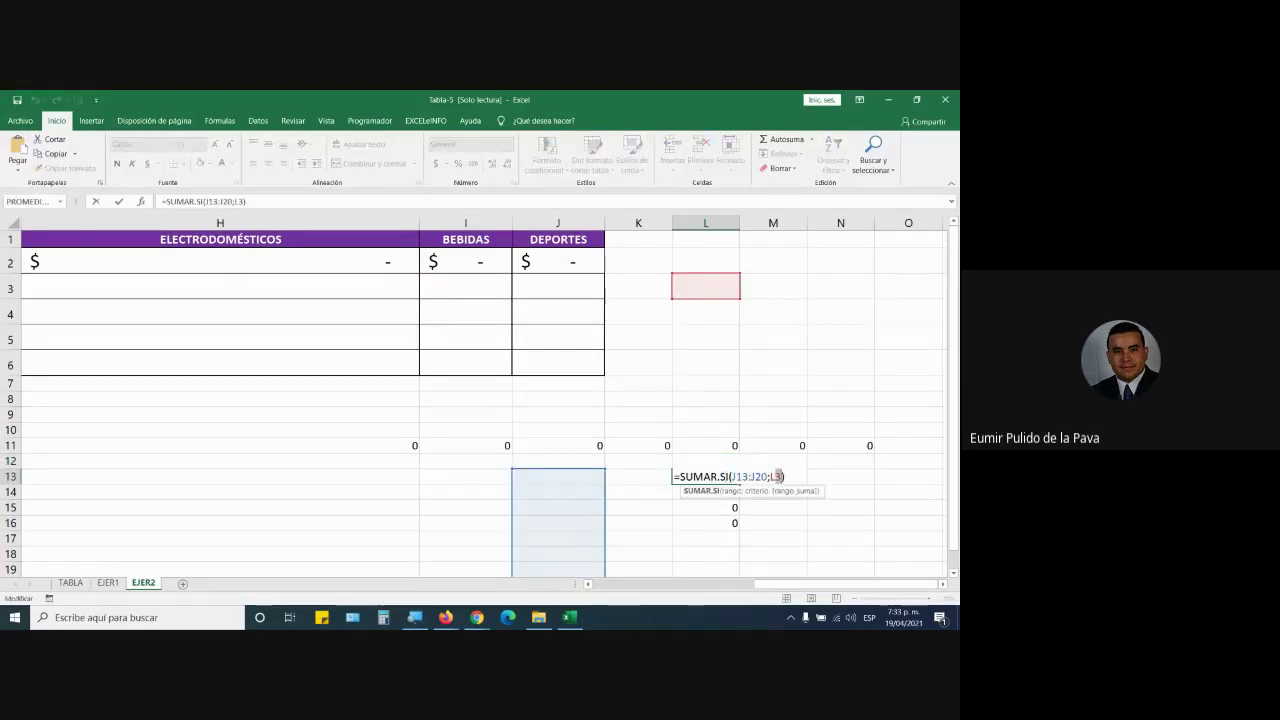
pyautogui.press('Escape')
pyautogui.doubleClick(740, 492)
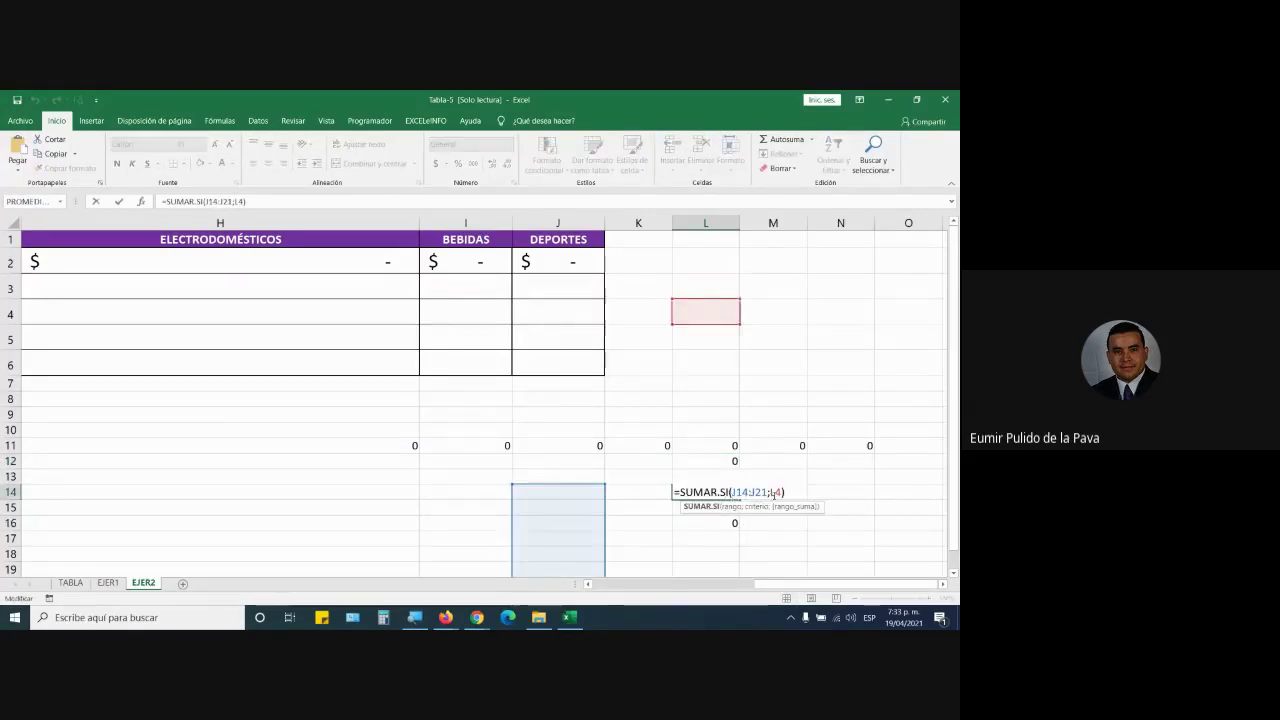
pyautogui.press('Escape')
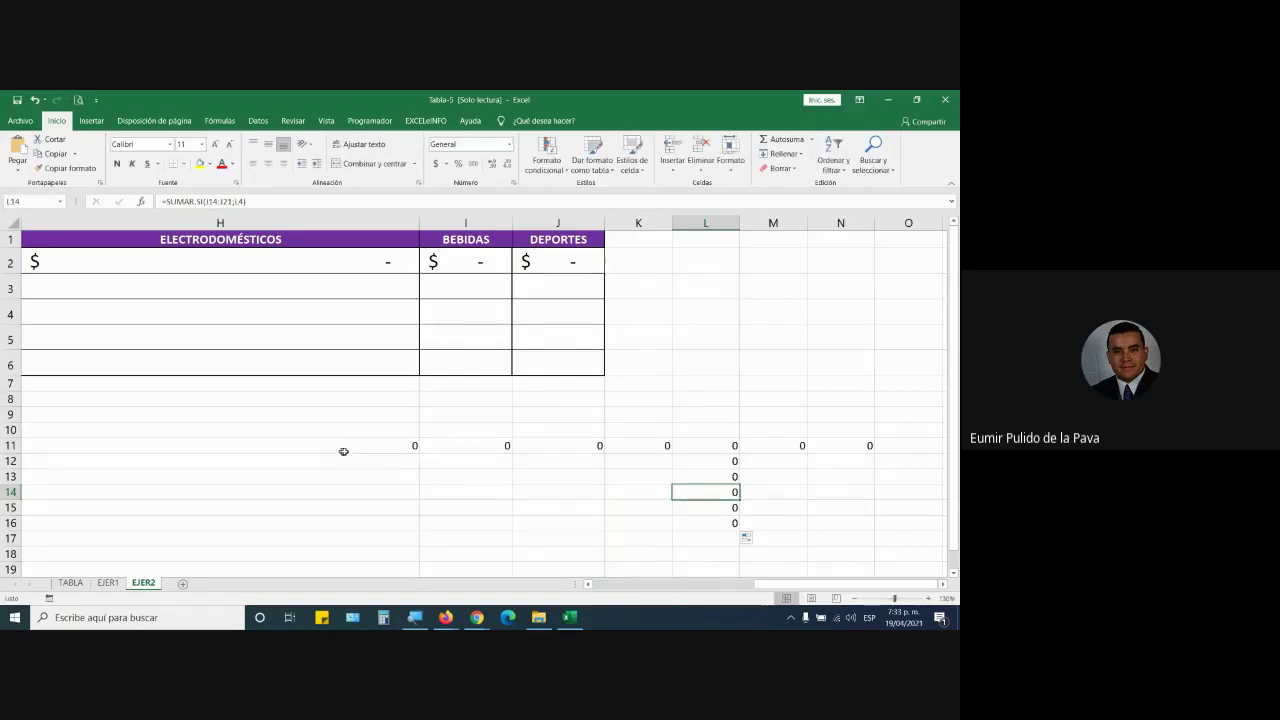
# Step: Clear the test formulas from the block H11:O16
pyautogui.moveTo(343, 449); pyautogui.dragTo(891, 517)
pyautogui.press('Delete')
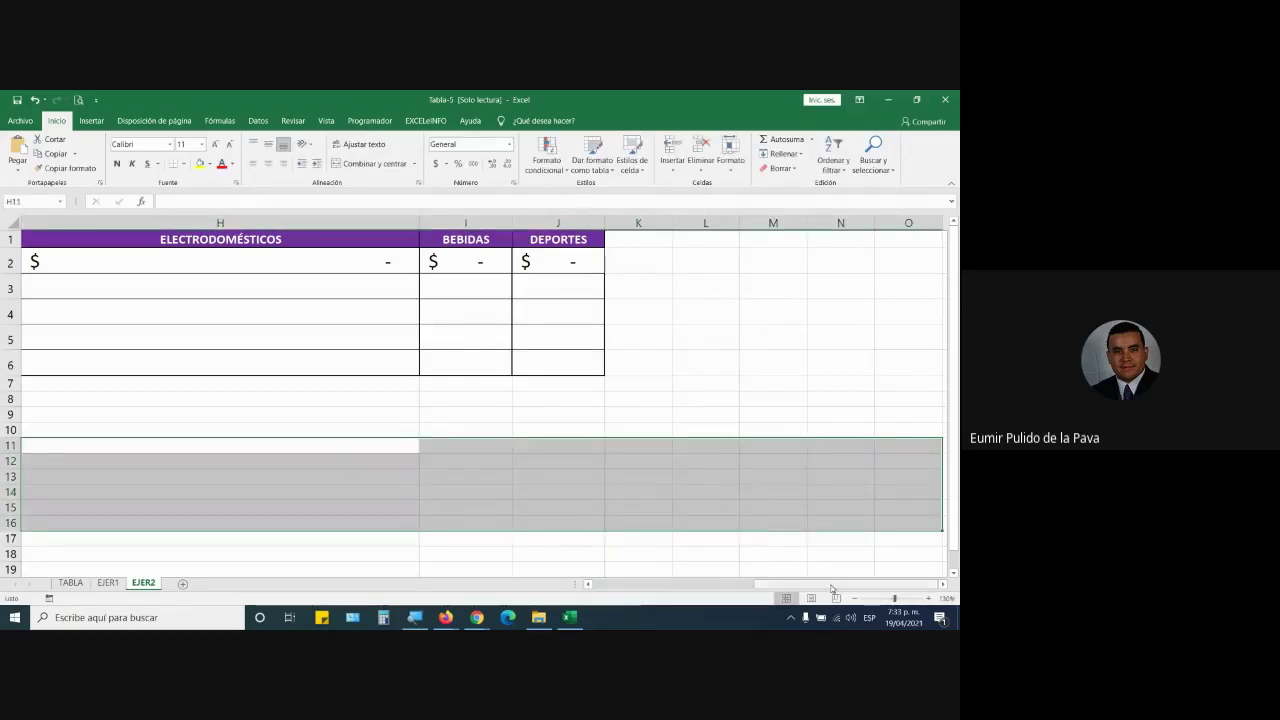
pyautogui.moveTo(850, 584); pyautogui.dragTo(685, 584)
pyautogui.click(610, 455)
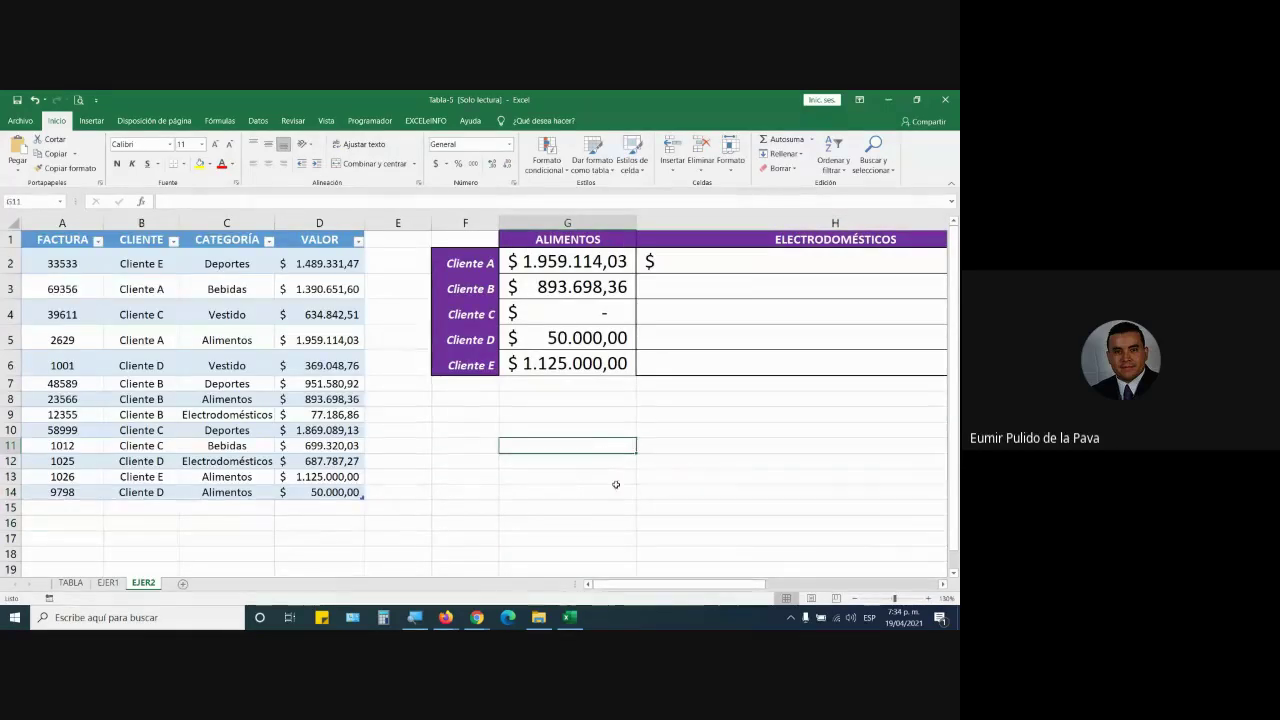
# Step: Examine the table column references in the Electrodomésticos formula for Cliente A in H2
pyautogui.click(814, 263)
pyautogui.doubleClick(818, 262)
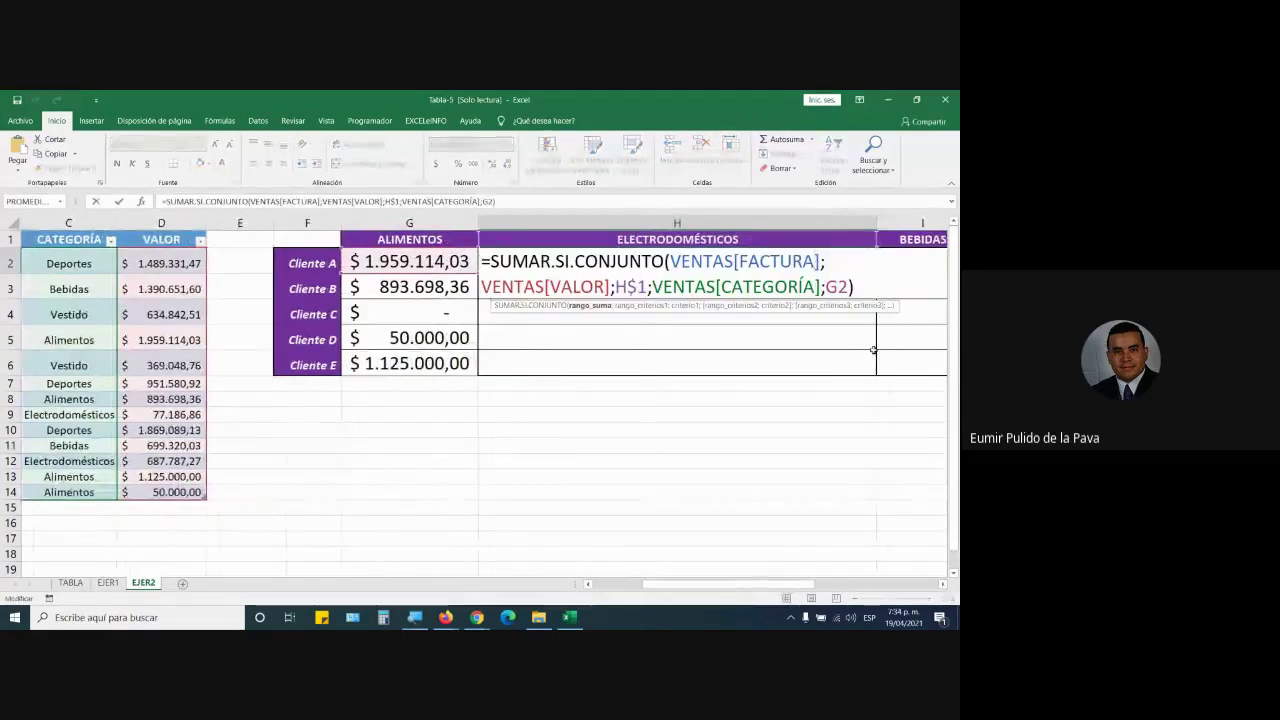
pyautogui.moveTo(670, 261); pyautogui.dragTo(832, 262)
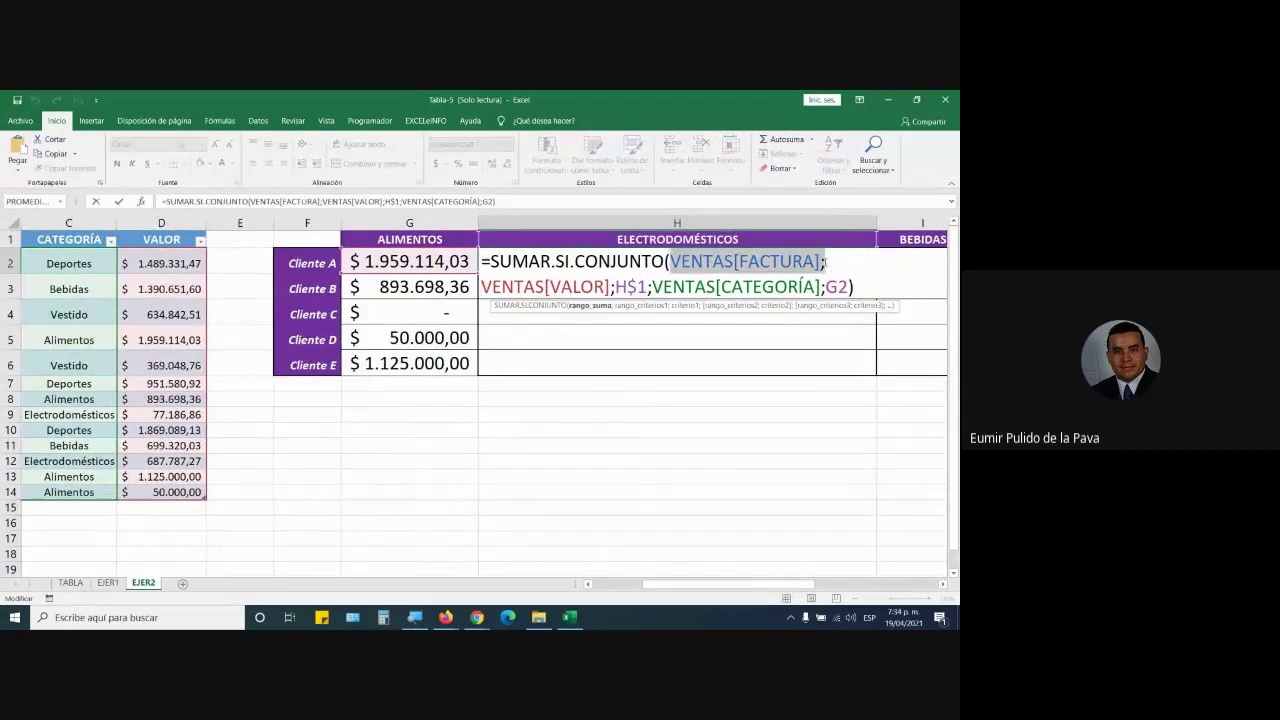
pyautogui.moveTo(482, 287); pyautogui.dragTo(775, 288)
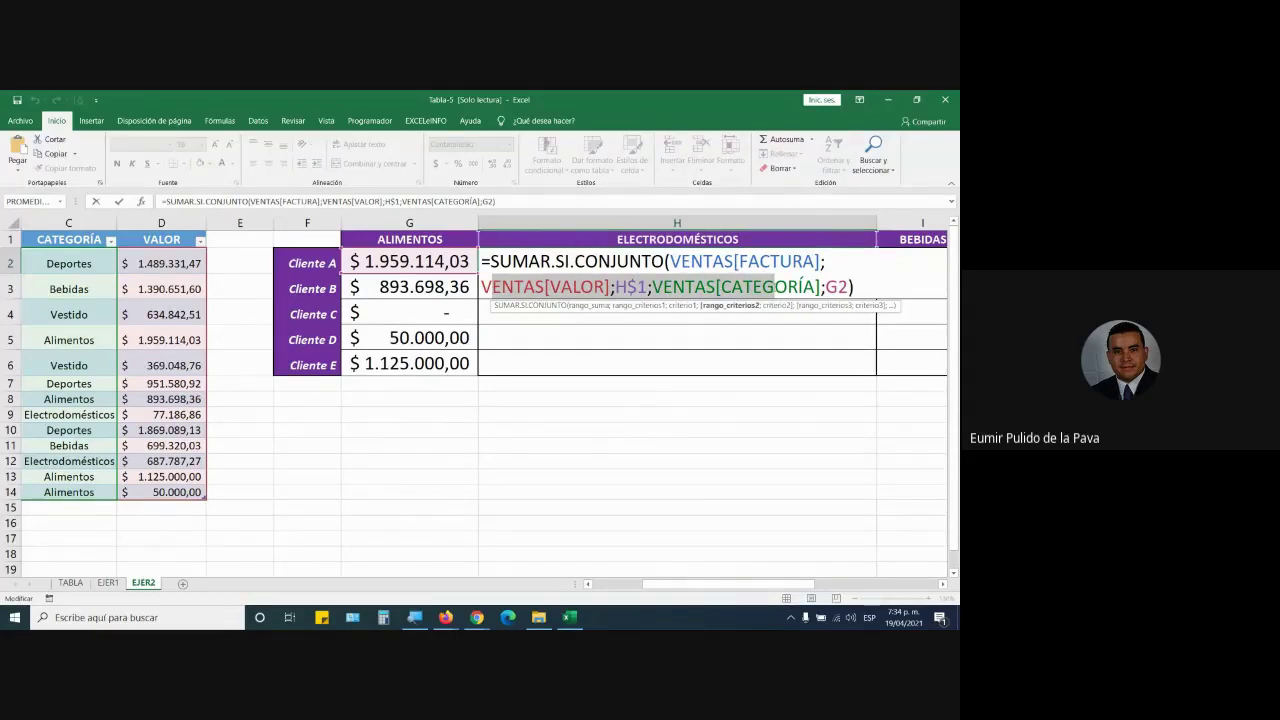
pyautogui.press('Return')
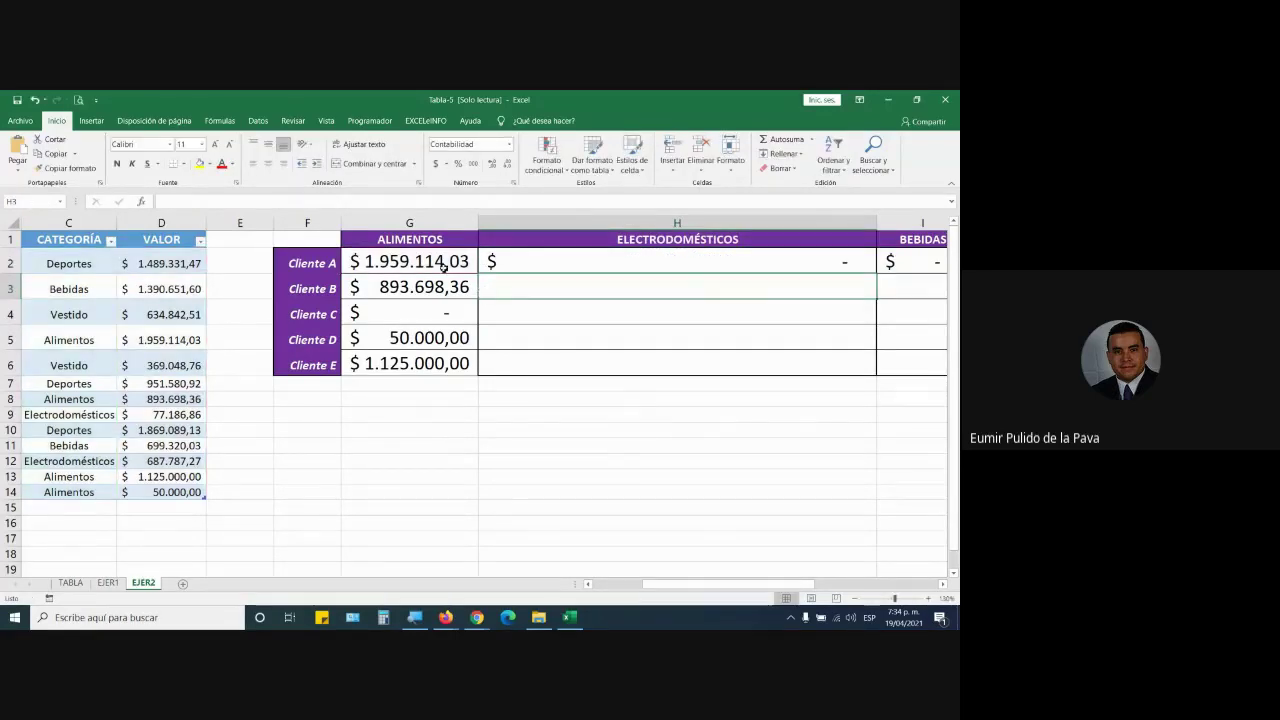
# Step: Clear the filled formulas from G3:G6 and H2:J2, keeping only the original formula in G2
pyautogui.moveTo(435, 287); pyautogui.dragTo(425, 364)
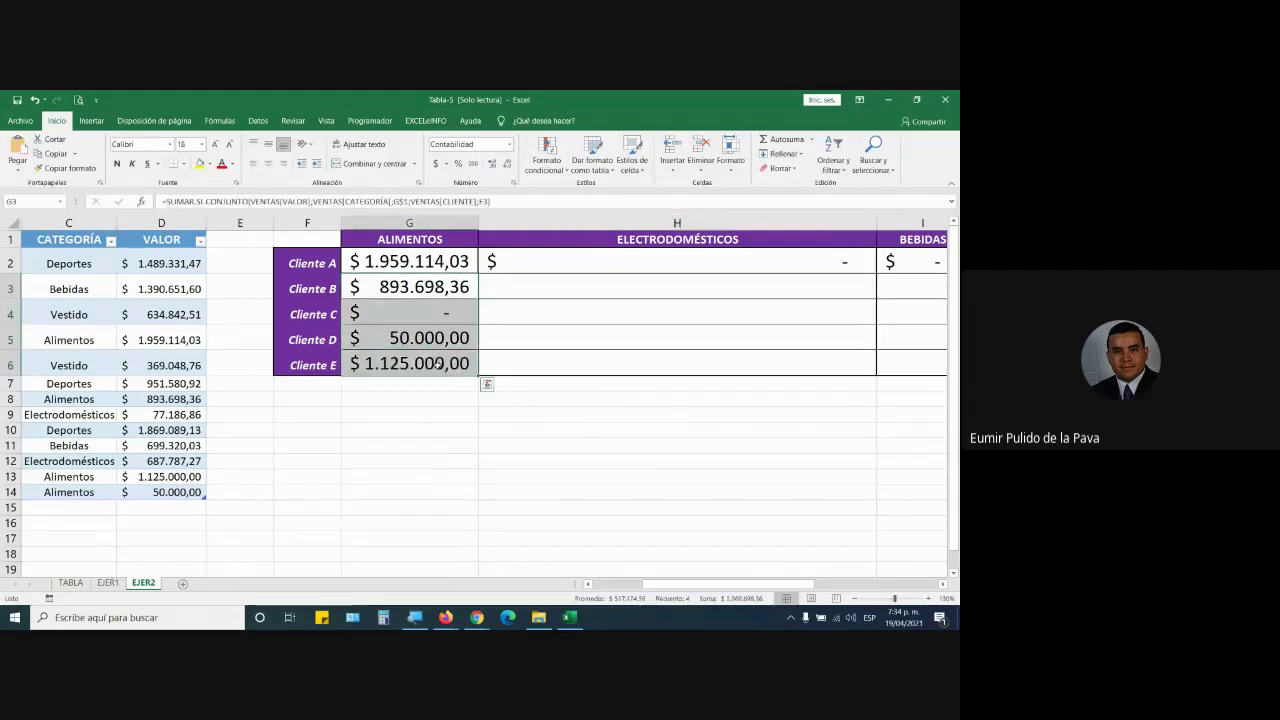
pyautogui.press('Delete')
pyautogui.click(573, 262)
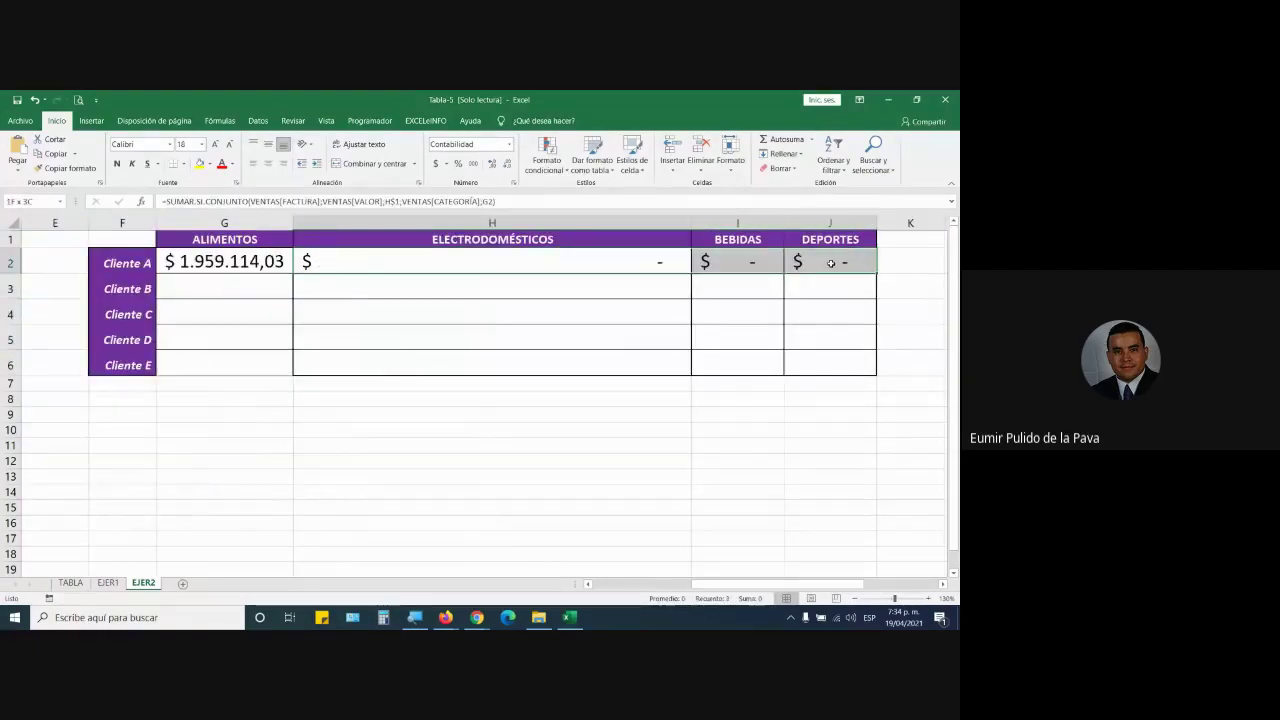
pyautogui.press('Delete')
# Step: Open the SUMAR.SI.CONJUNTO formula in G2 and review its VENTAS column references against the source table
pyautogui.click(263, 263)
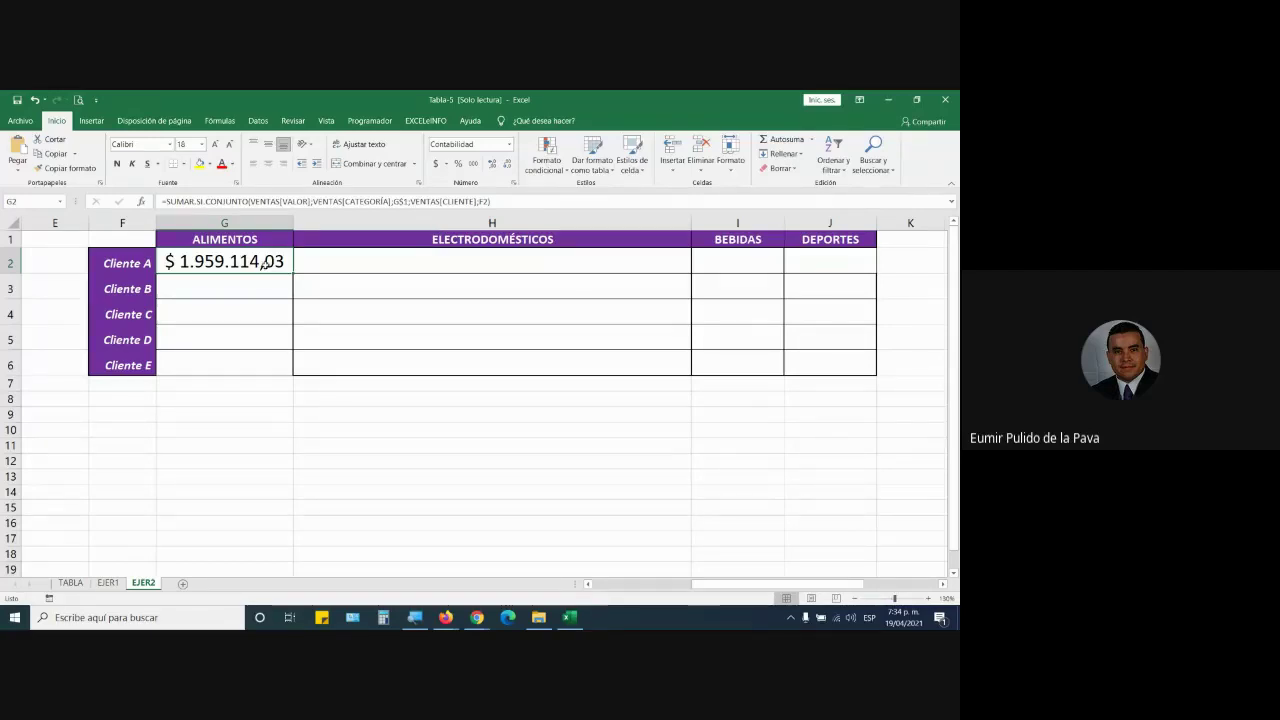
pyautogui.doubleClick(263, 263)
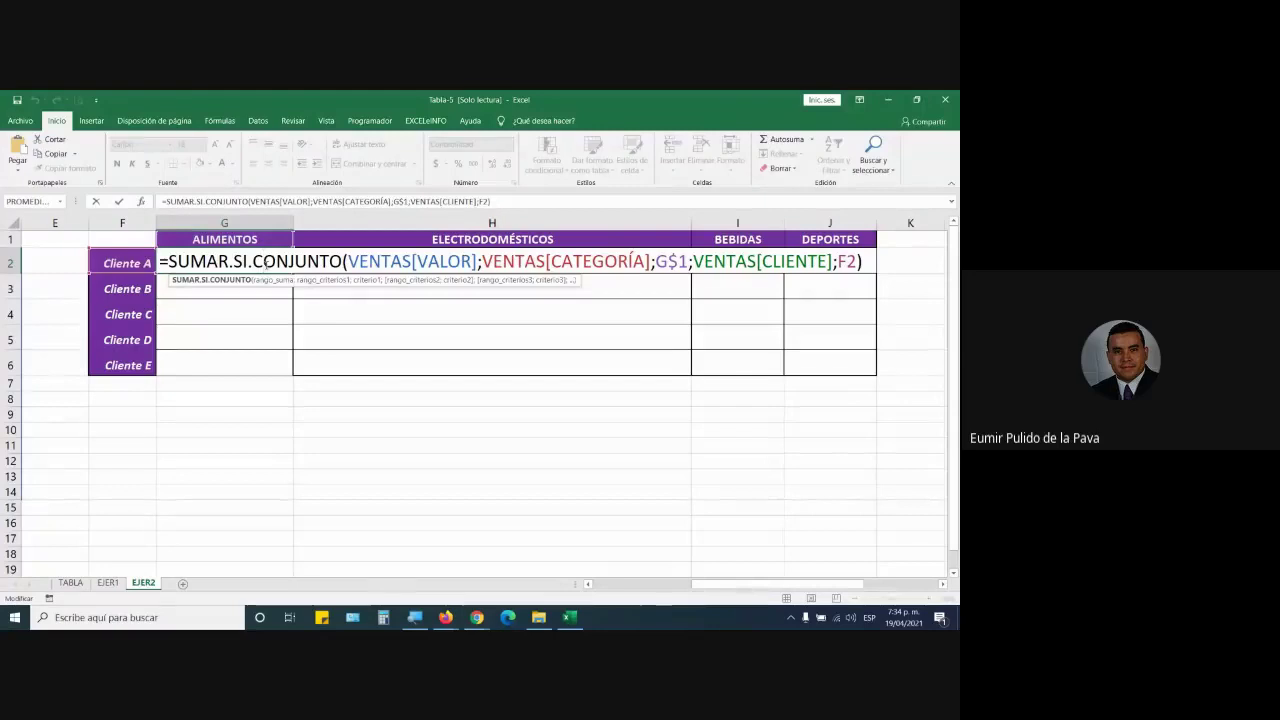
pyautogui.moveTo(348, 263); pyautogui.dragTo(836, 262)
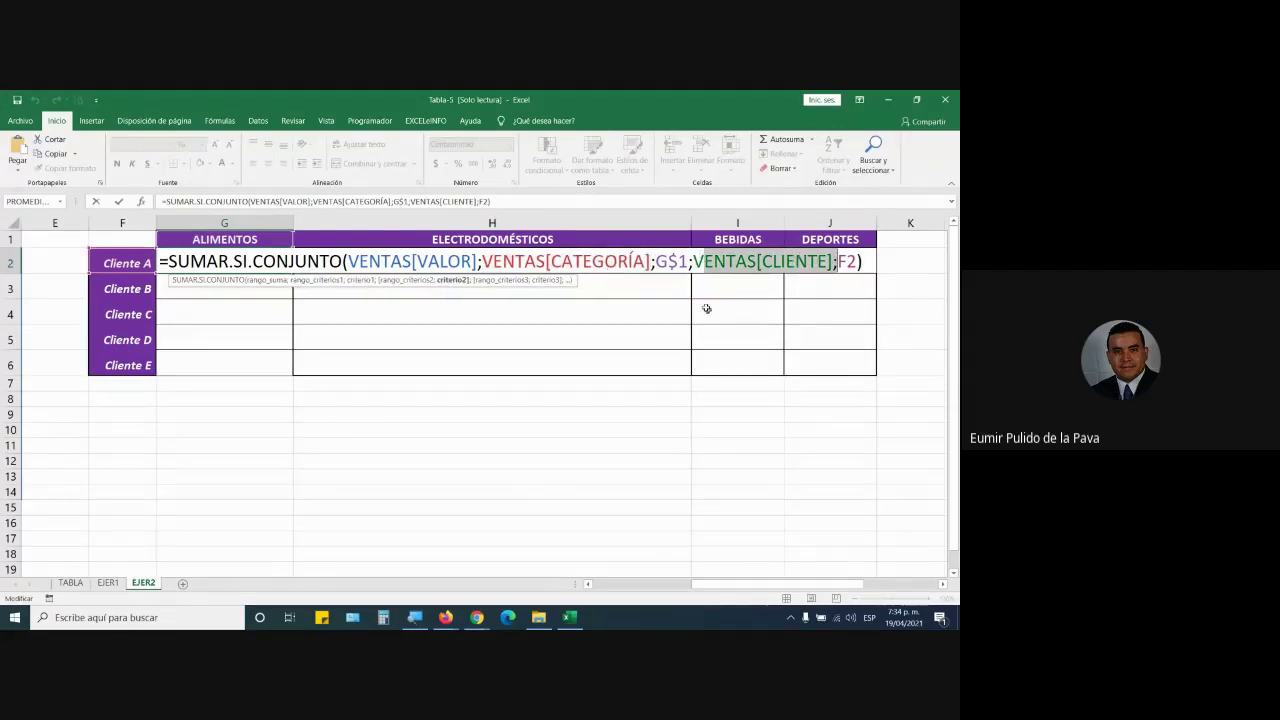
pyautogui.moveTo(346, 262); pyautogui.dragTo(476, 262)
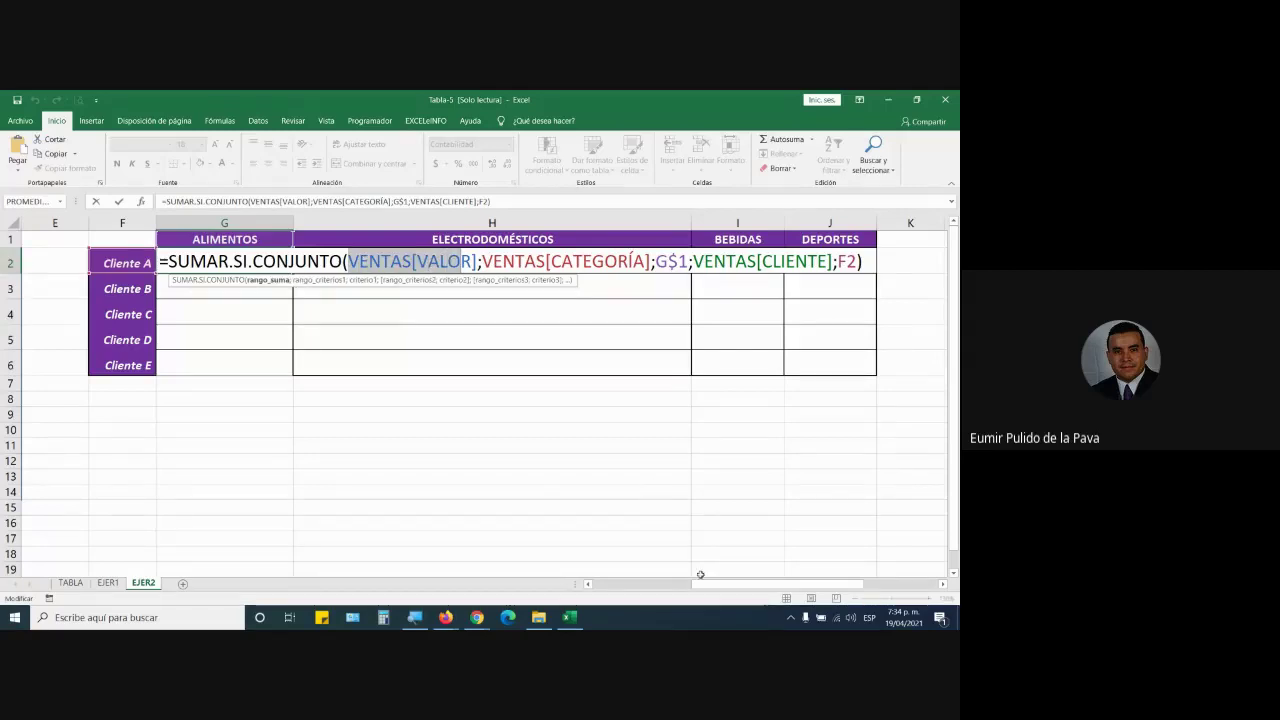
pyautogui.moveTo(703, 582); pyautogui.dragTo(628, 582)
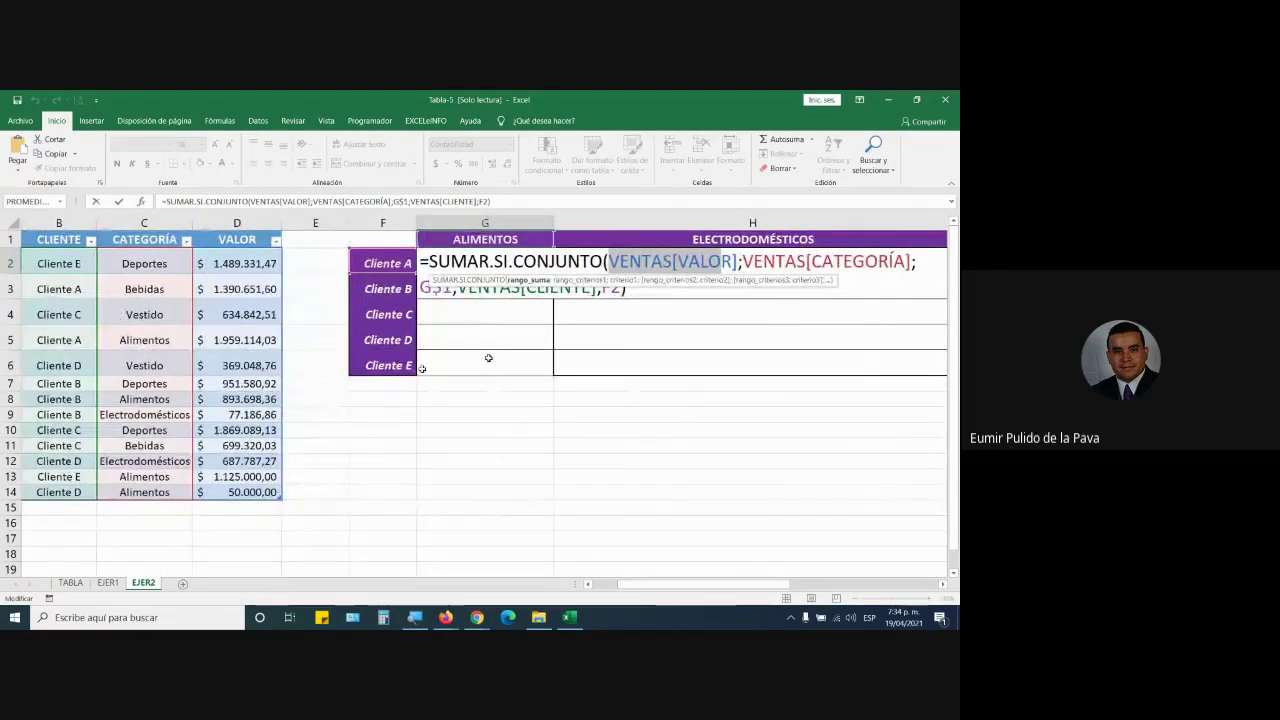
# Step: Lock the sum range of the G2 formula by rewriting it as VENTAS[[VALOR]:[VALOR]]
pyautogui.click(237, 240)
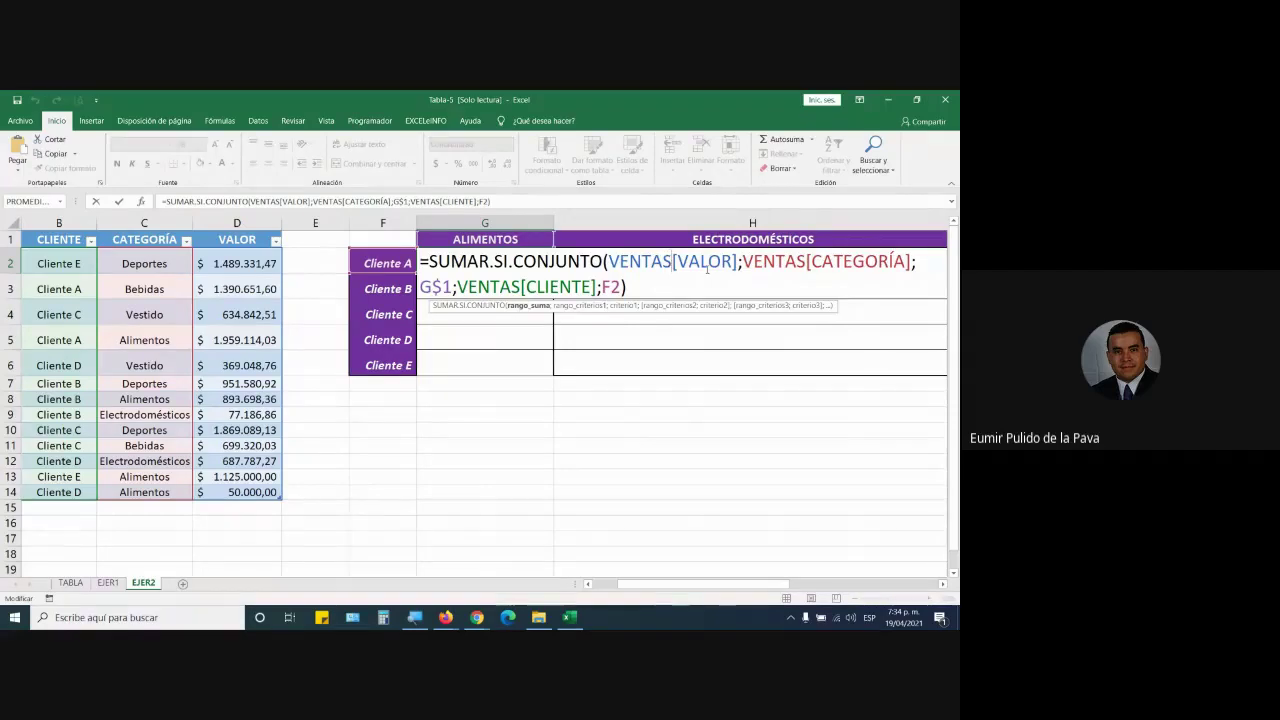
pyautogui.write('[')
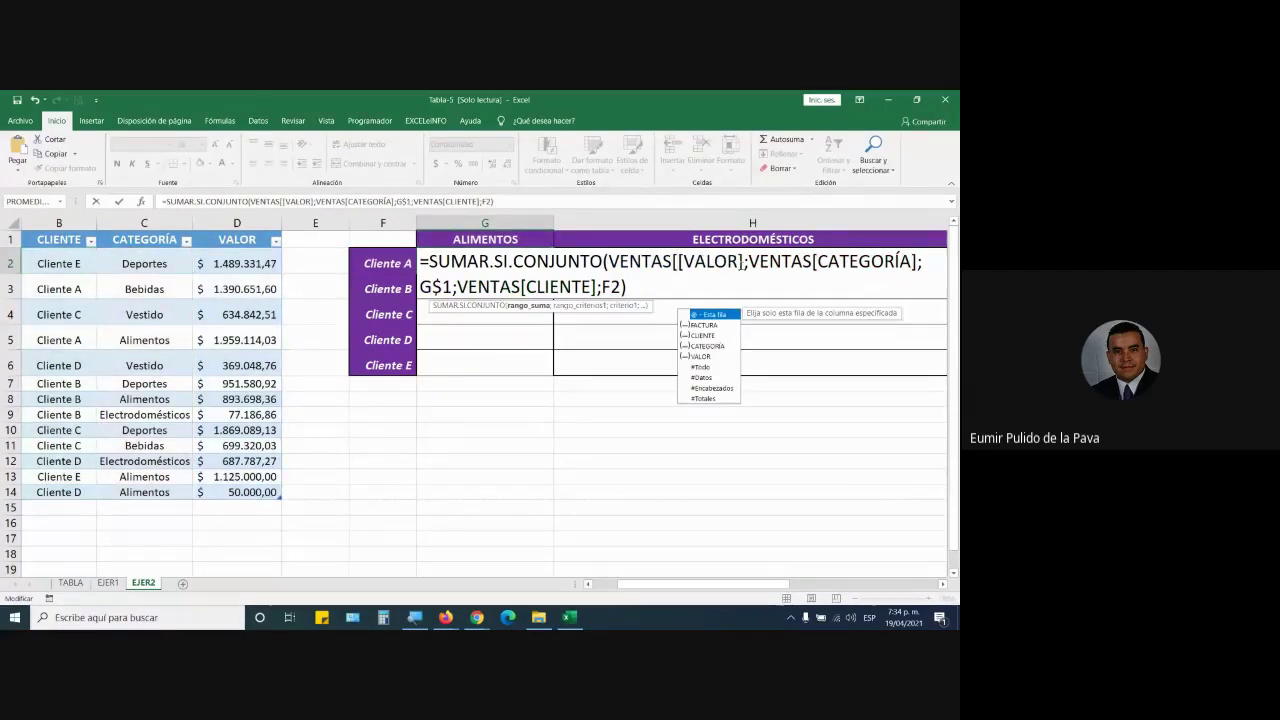
pyautogui.click(745, 262)
pyautogui.write(':[')
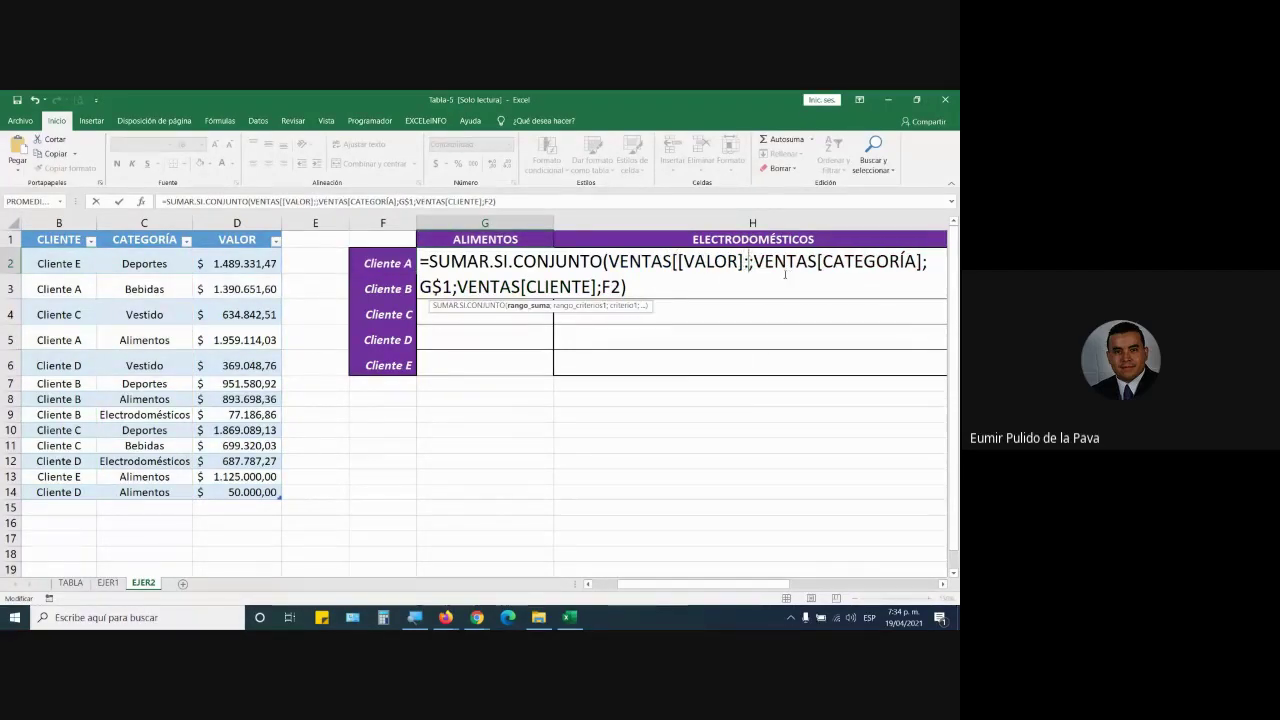
pyautogui.press('Down')
pyautogui.press('Down')
pyautogui.press('Down')
pyautogui.press('Down')
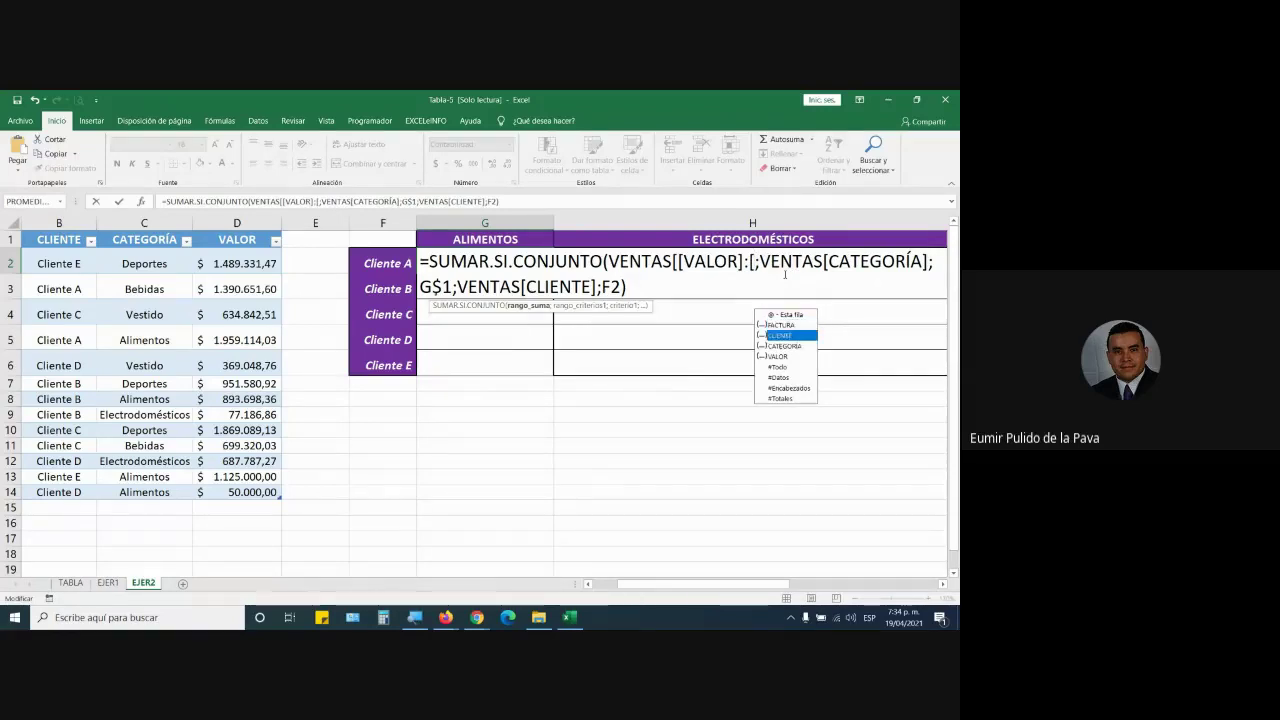
pyautogui.press('Tab')
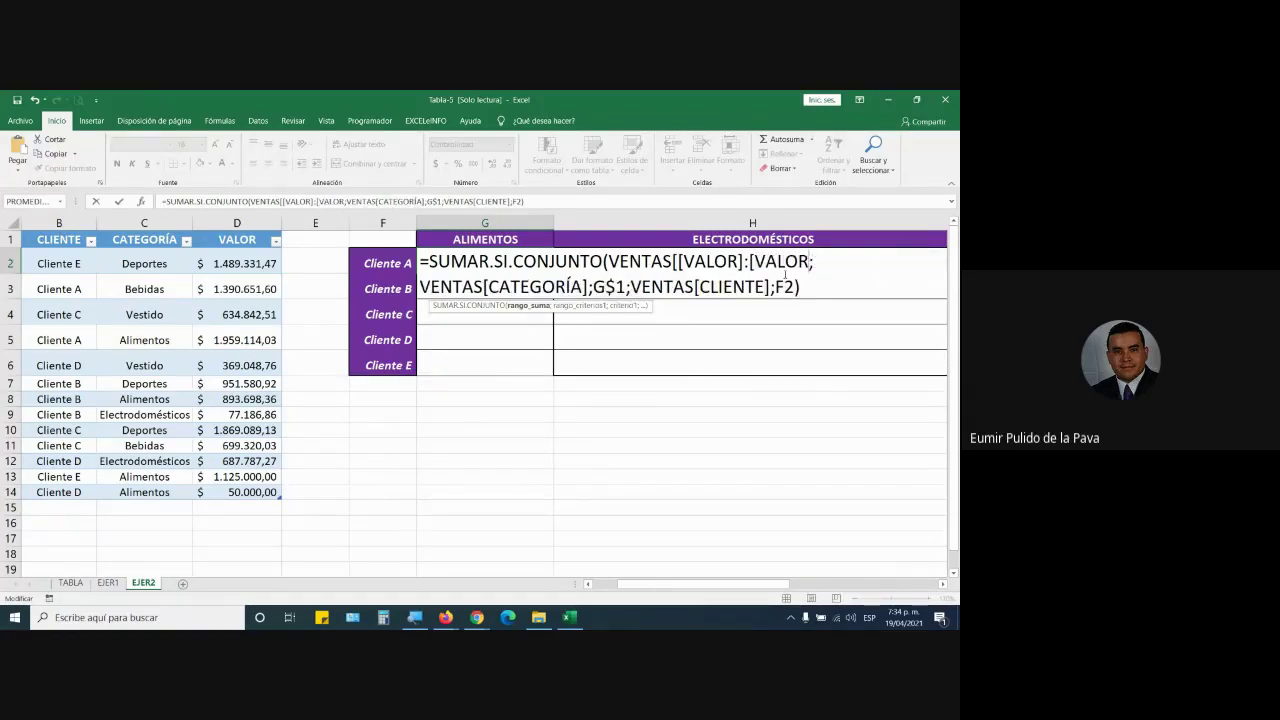
pyautogui.write(']]')
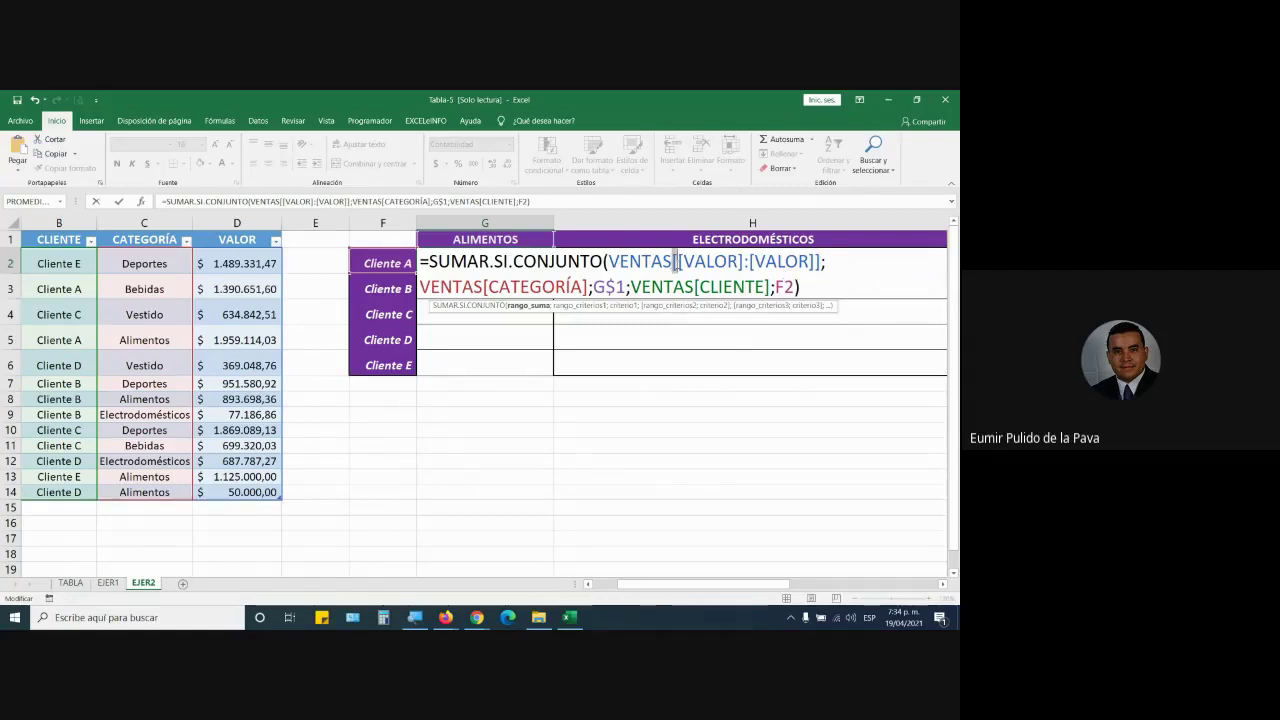
pyautogui.moveTo(677, 262); pyautogui.dragTo(816, 262)
pyautogui.click(705, 262)
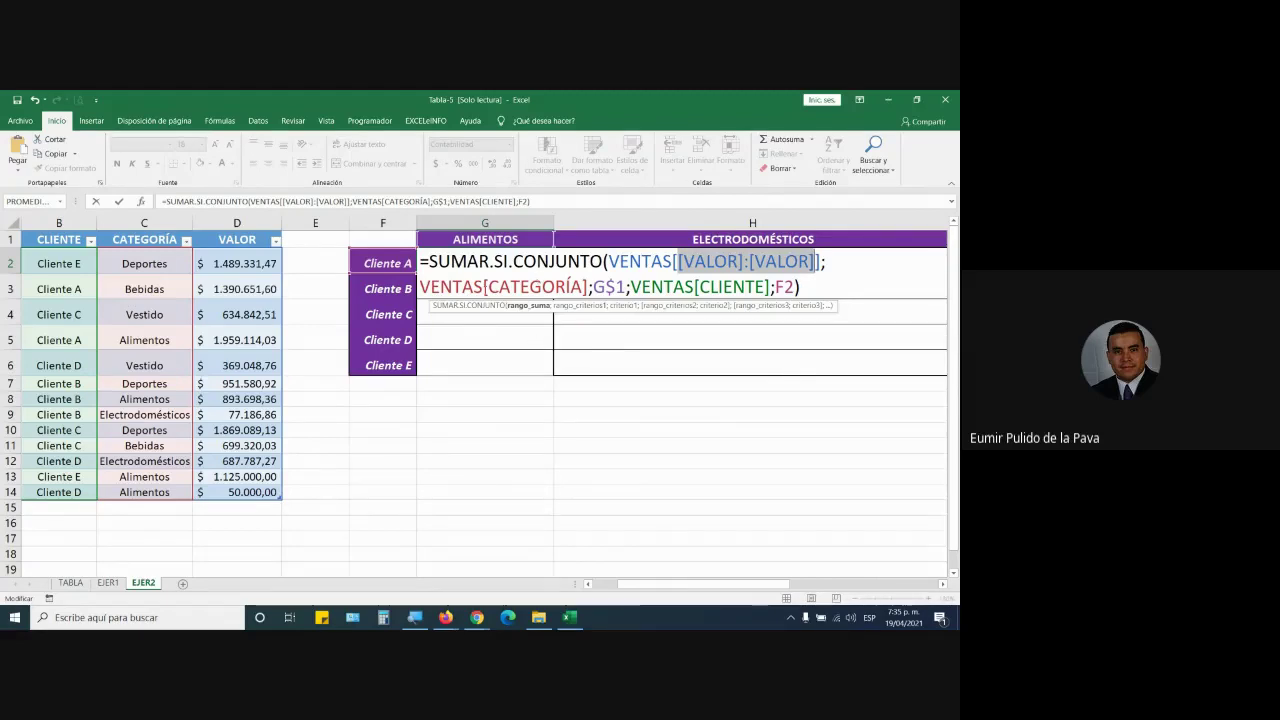
# Step: Lock the first criteria range of the G2 formula by rewriting it as VENTAS[[CATEGORÍA]:[CATEGORÍA]]
pyautogui.click(484, 288)
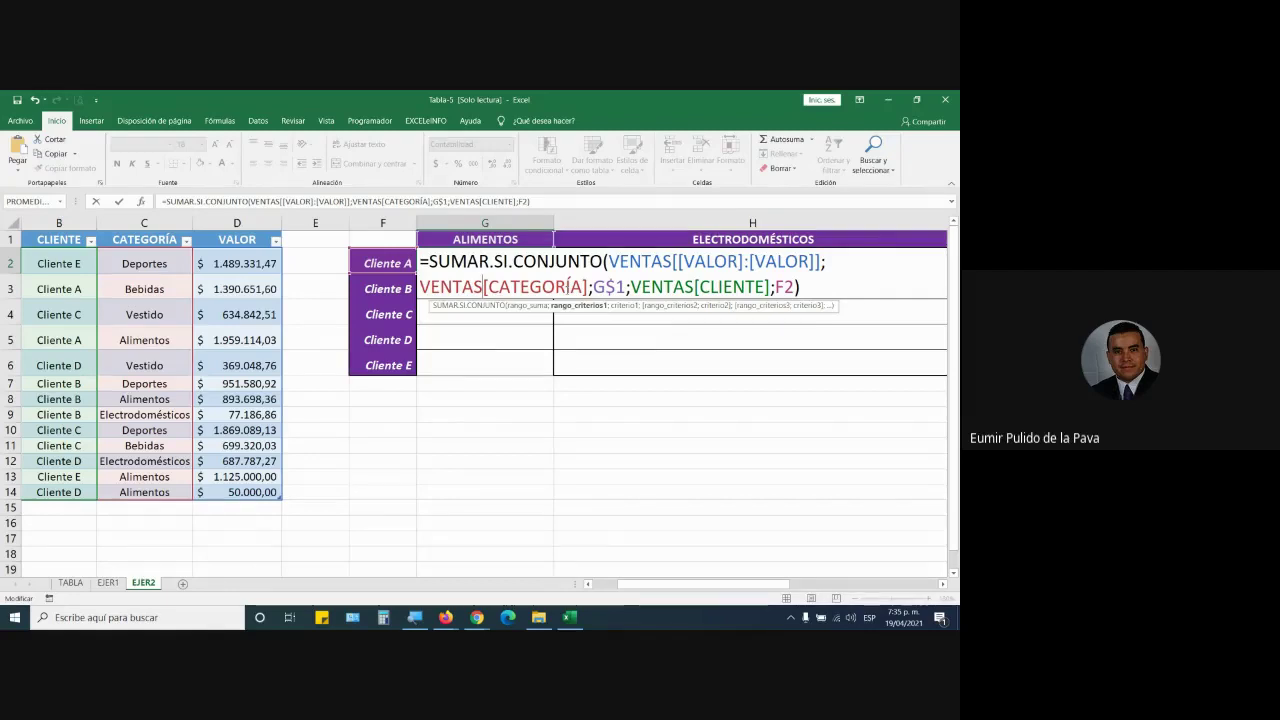
pyautogui.write('``')
pyautogui.press('BackSpace')
pyautogui.press('BackSpace')
pyautogui.write('`')
pyautogui.press('BackSpace')
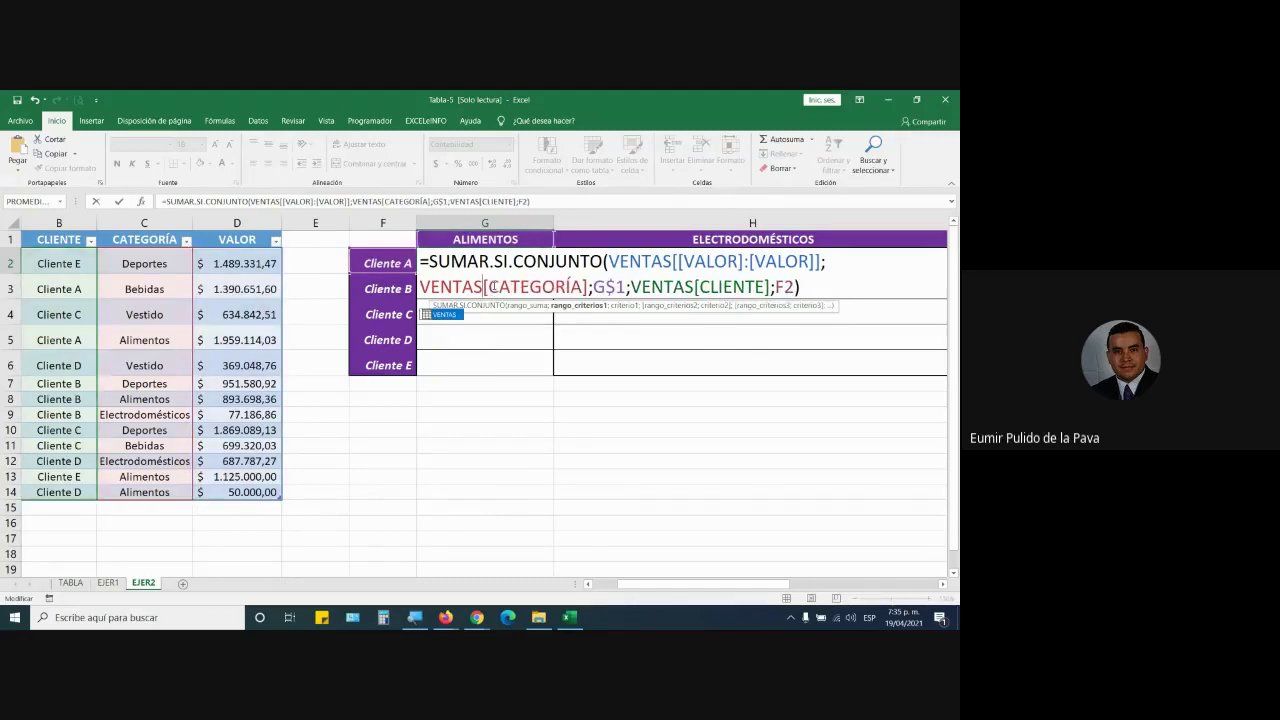
pyautogui.write('[')
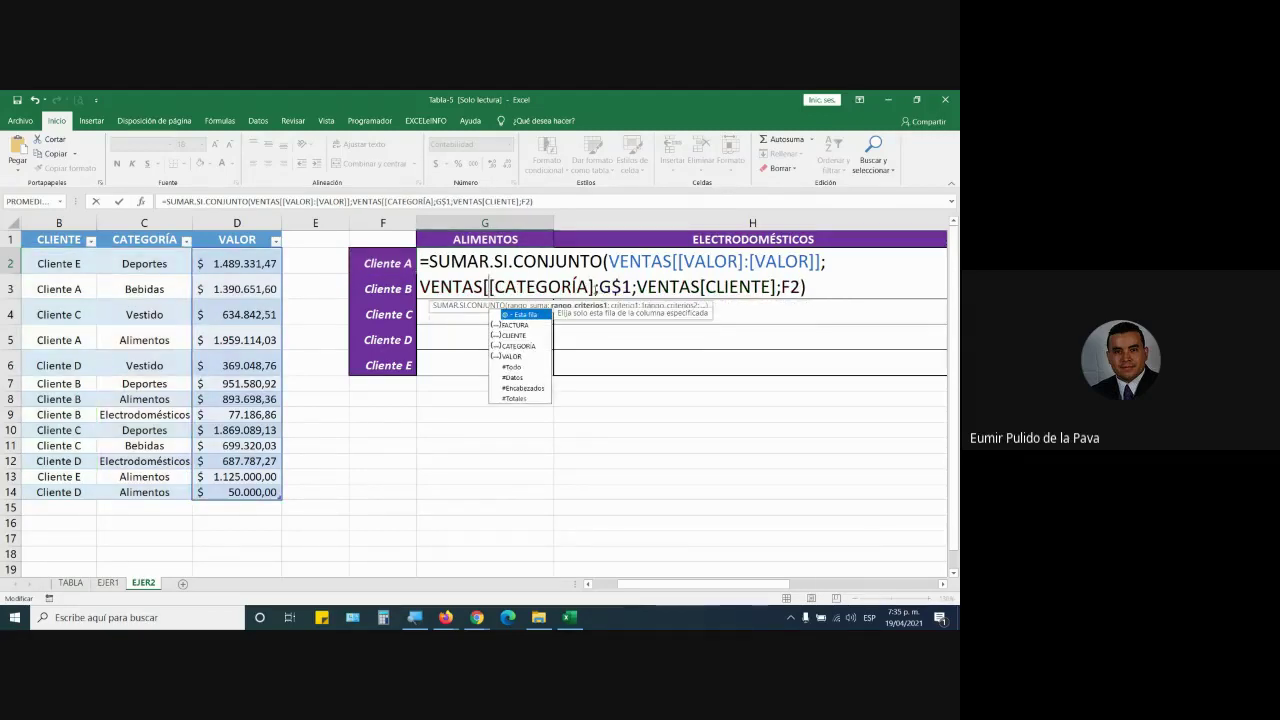
pyautogui.click(598, 287)
pyautogui.write(':')
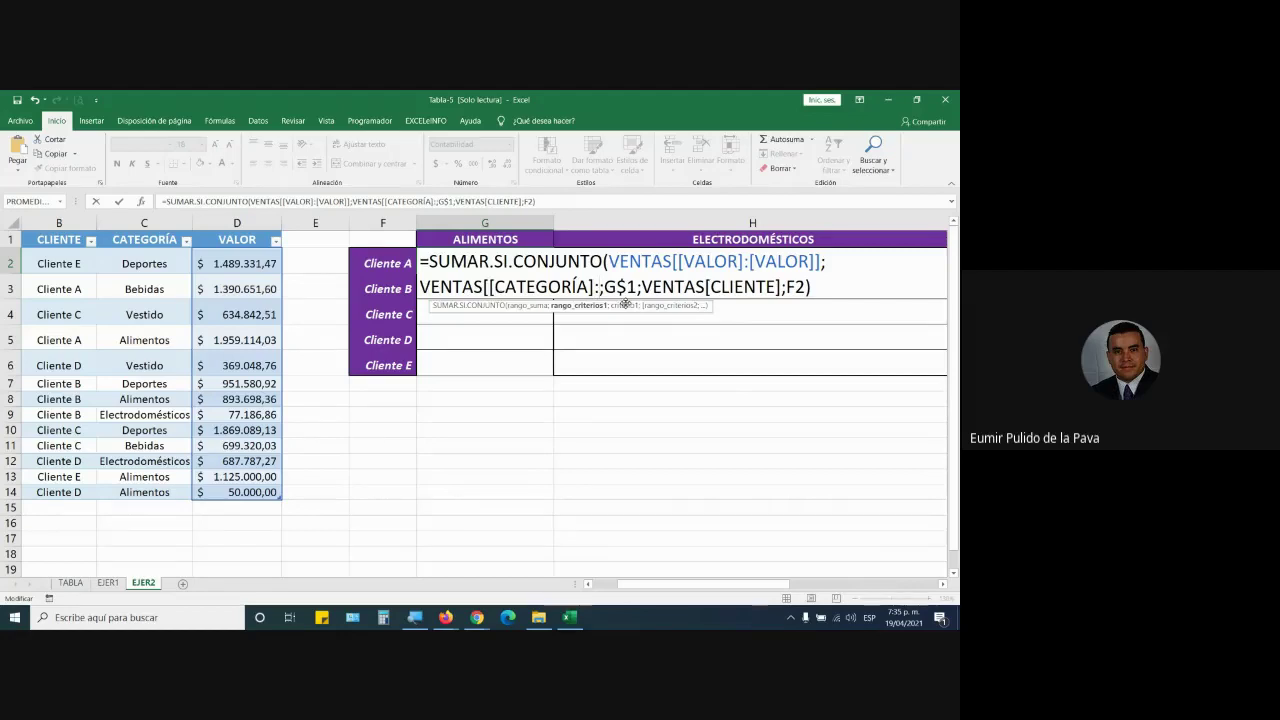
pyautogui.write('[ca')
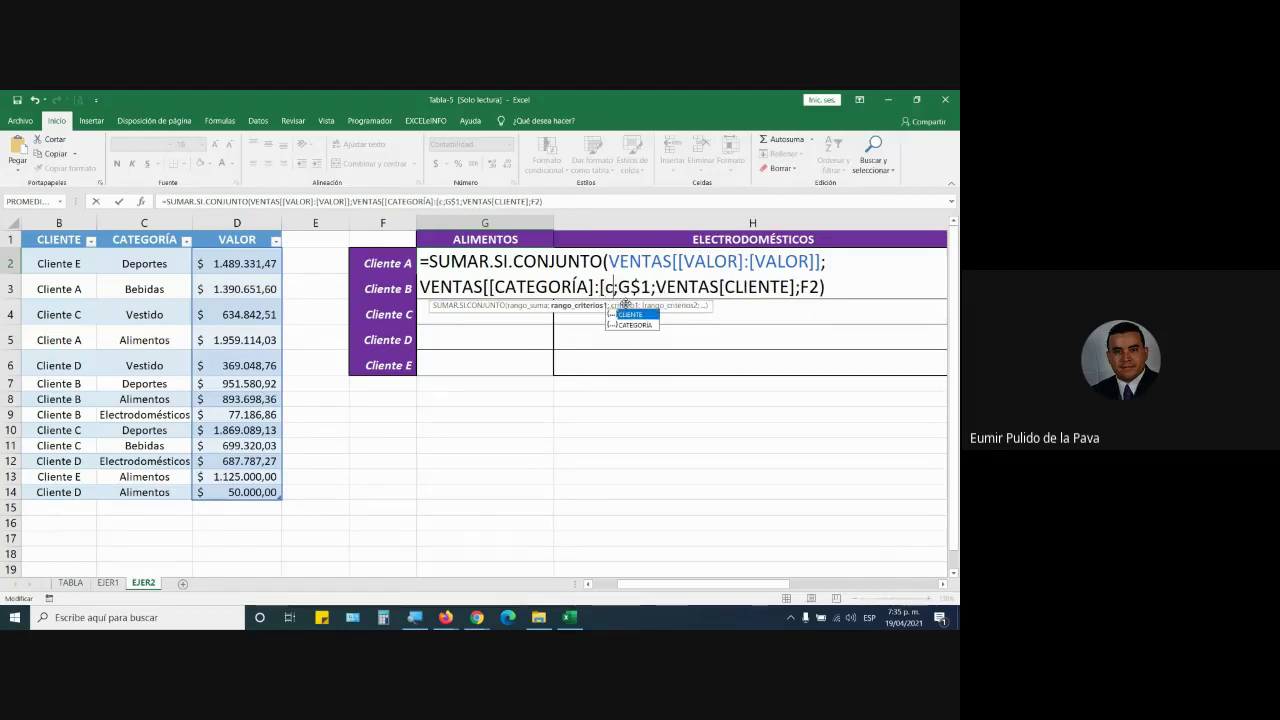
pyautogui.press('Tab')
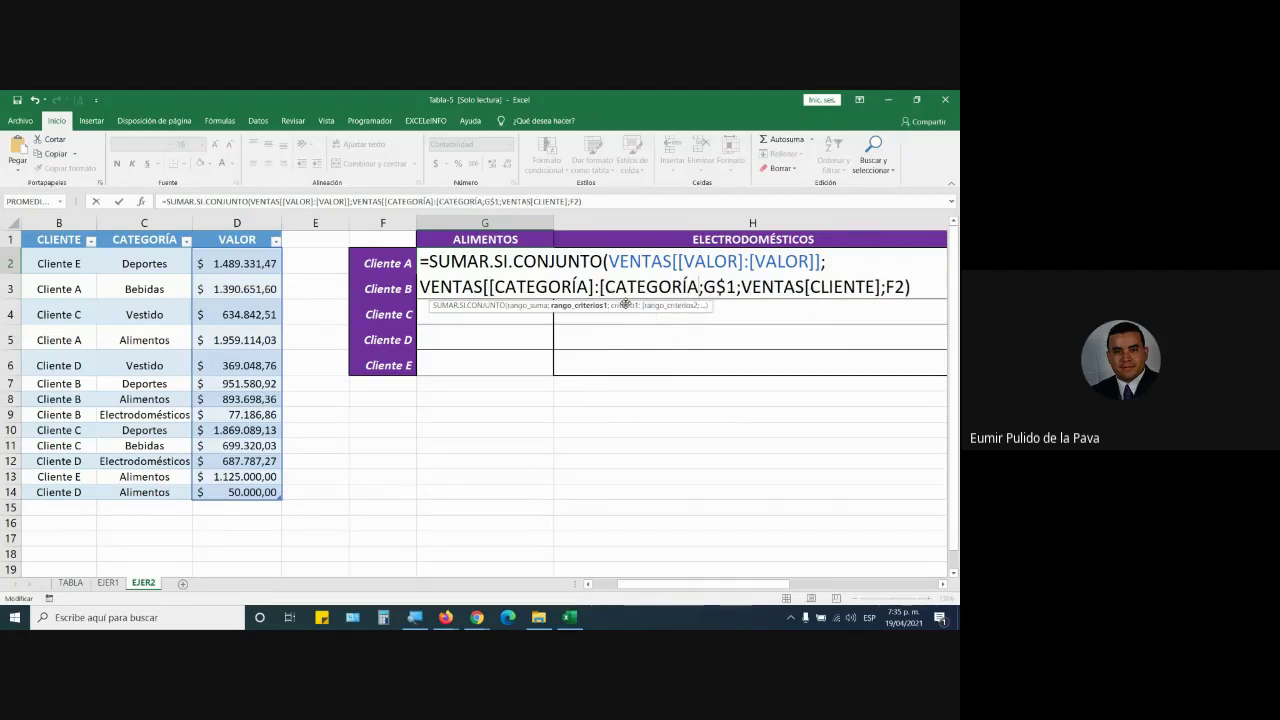
pyautogui.write(']]')
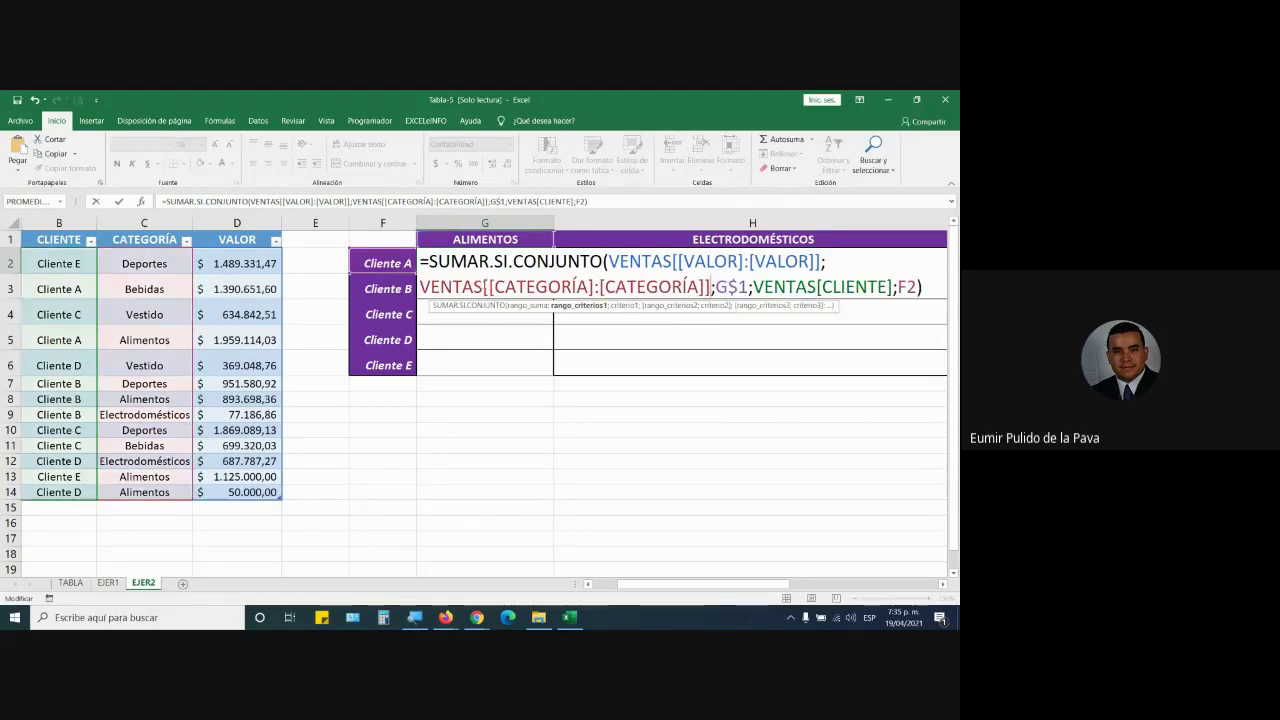
pyautogui.moveTo(482, 287); pyautogui.dragTo(712, 288)
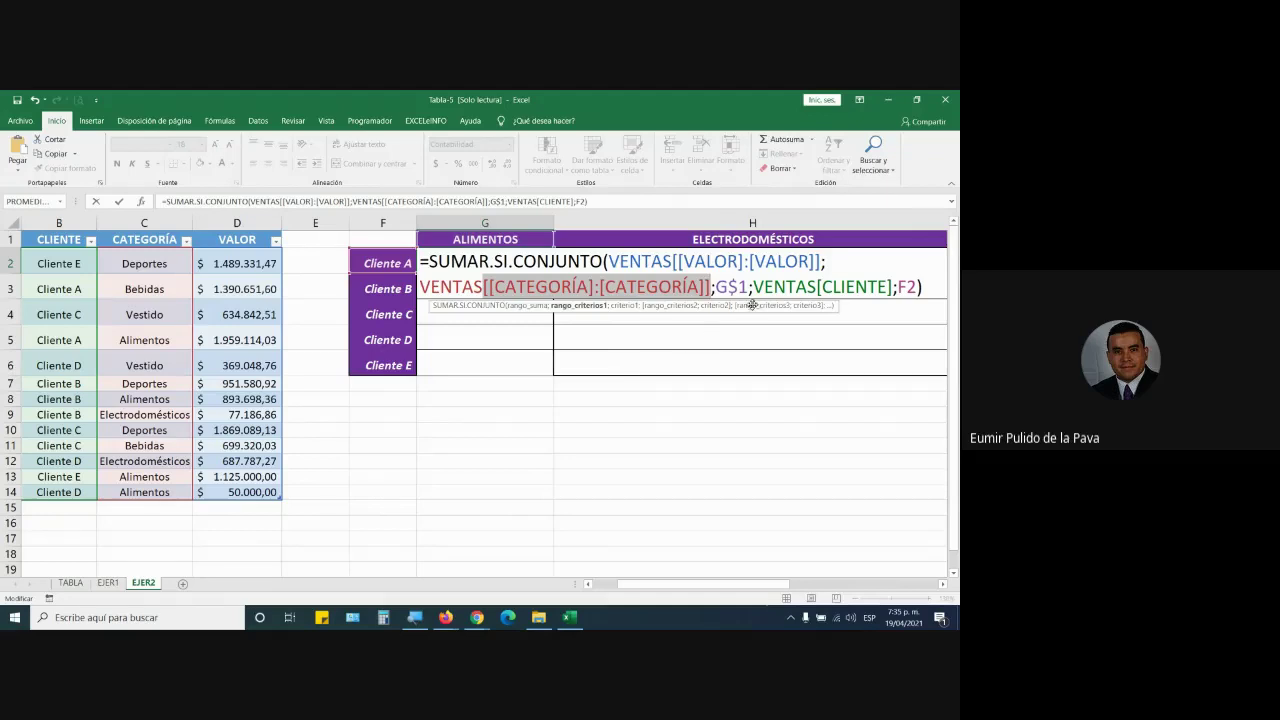
# Step: Lock the second criteria range of the G2 formula by rewriting it as VENTAS[[CLIENTE]:[CLIENTE]]
pyautogui.click(872, 300)
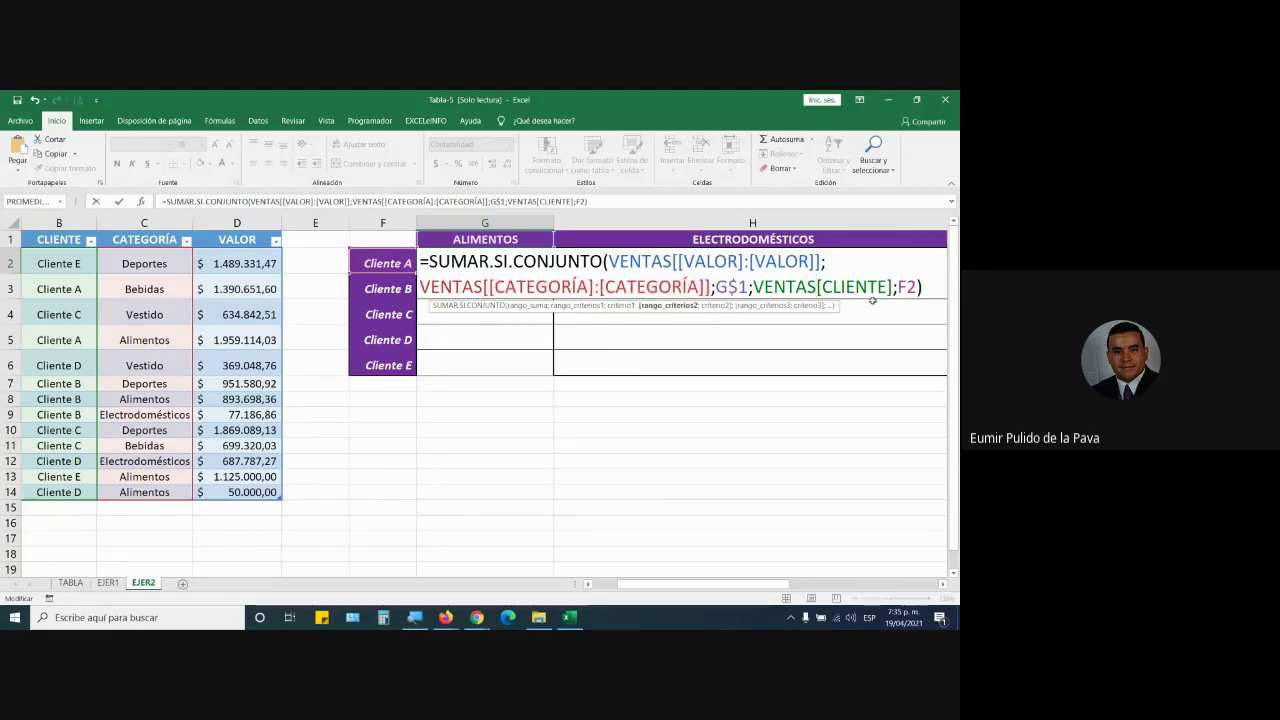
pyautogui.write('[')
pyautogui.press('Right')
pyautogui.press('Right')
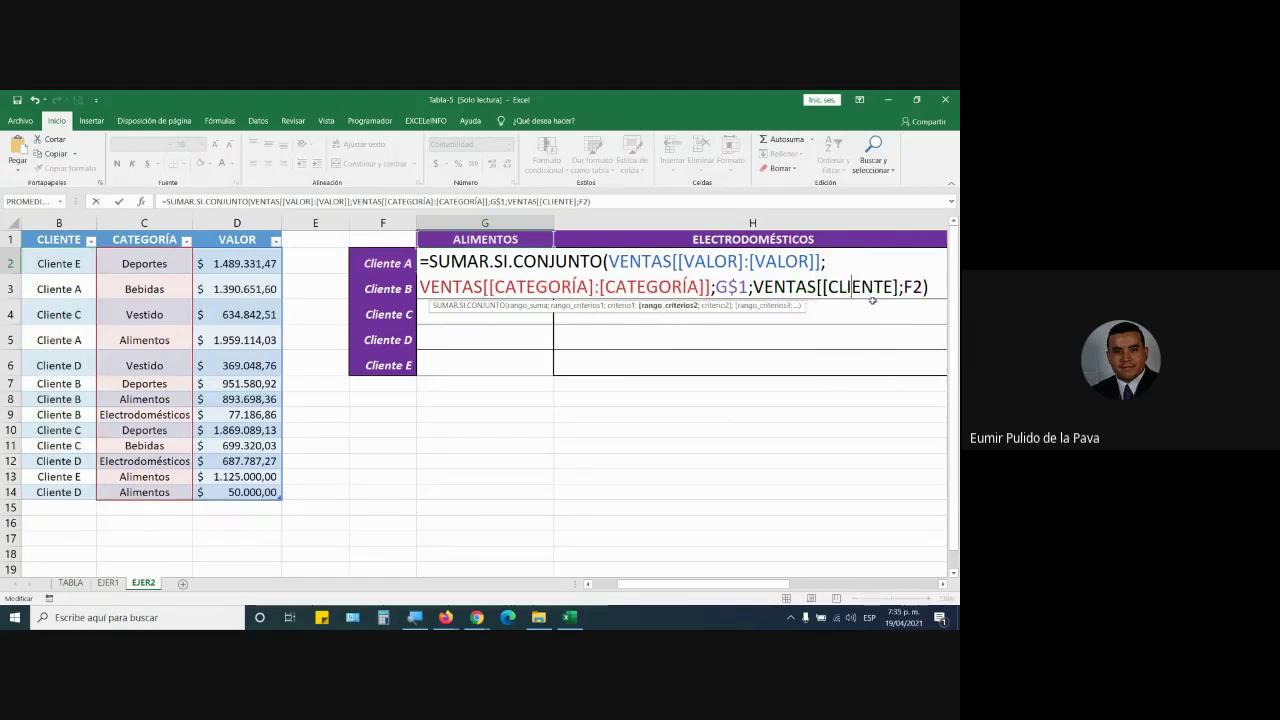
pyautogui.press('Right')
pyautogui.press('Right')
pyautogui.write(':')
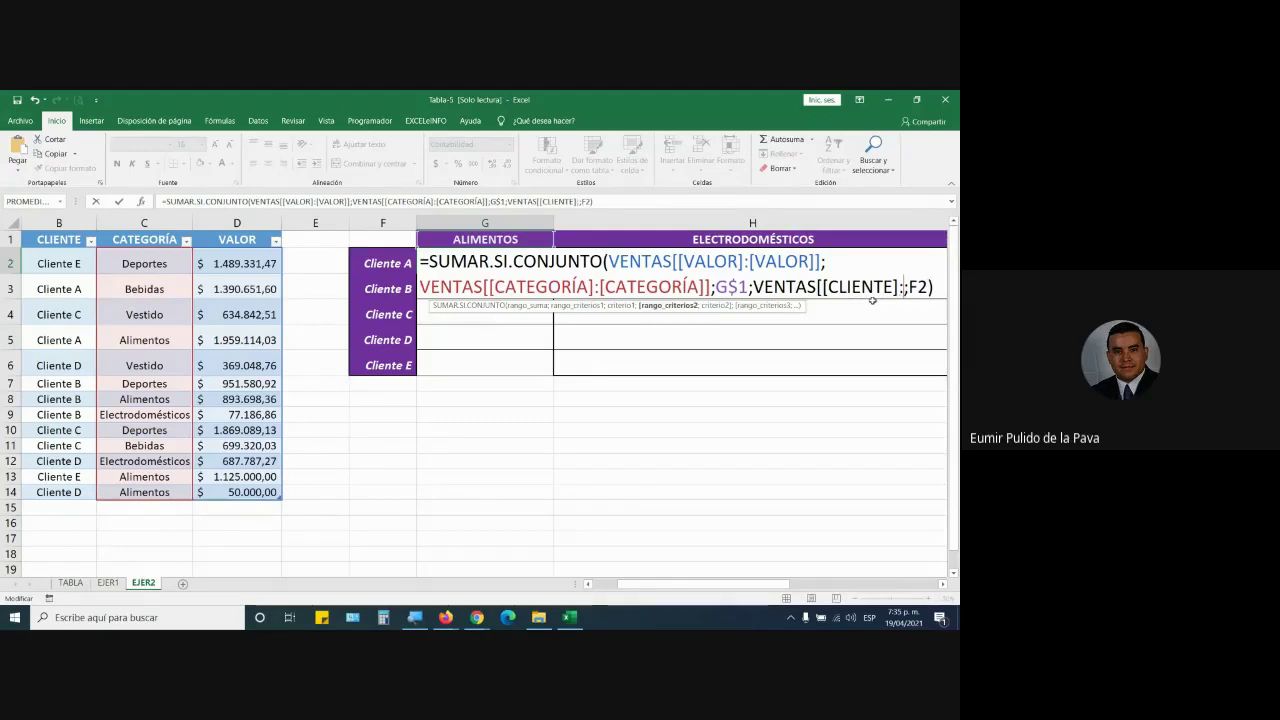
pyautogui.write('[clie')
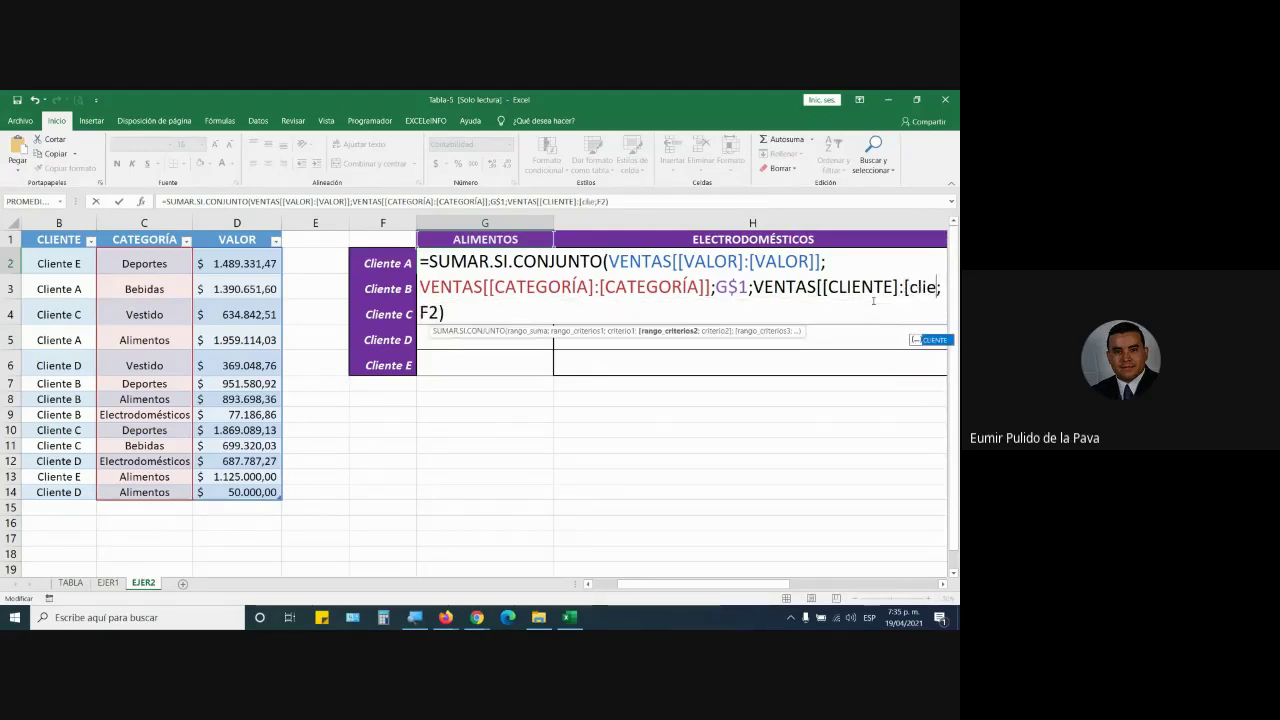
pyautogui.press('Tab')
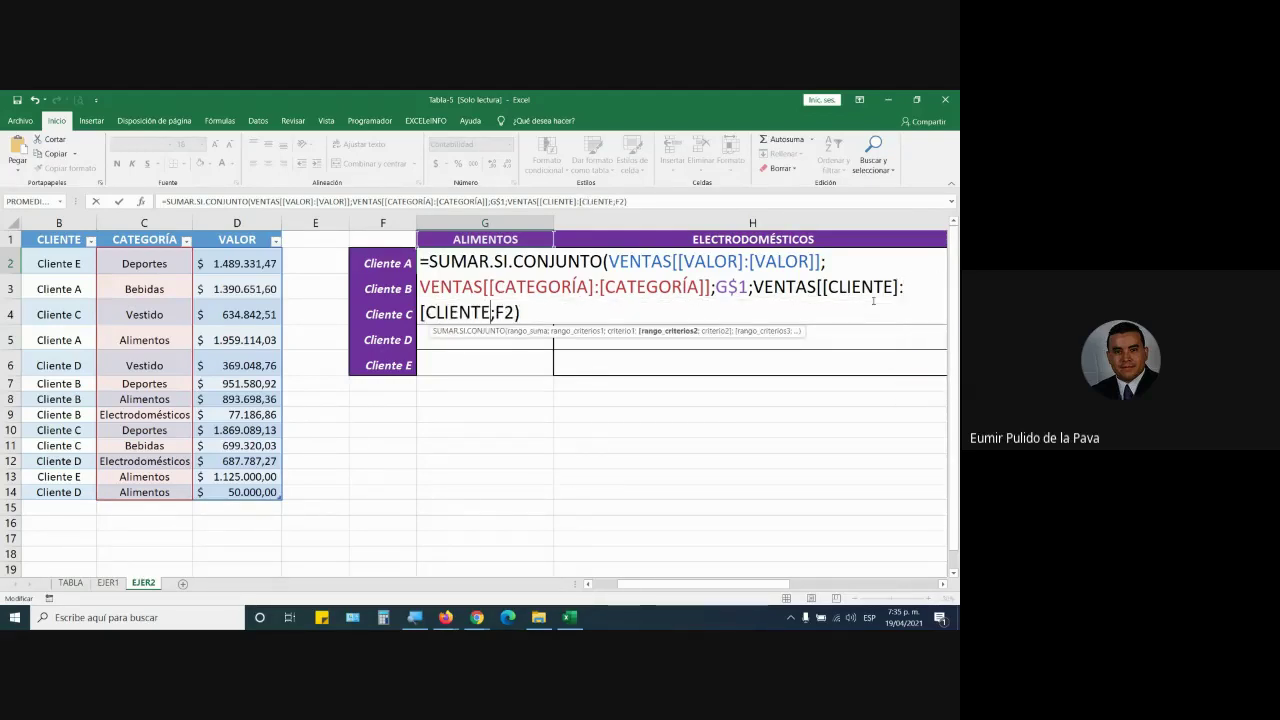
pyautogui.write(']')
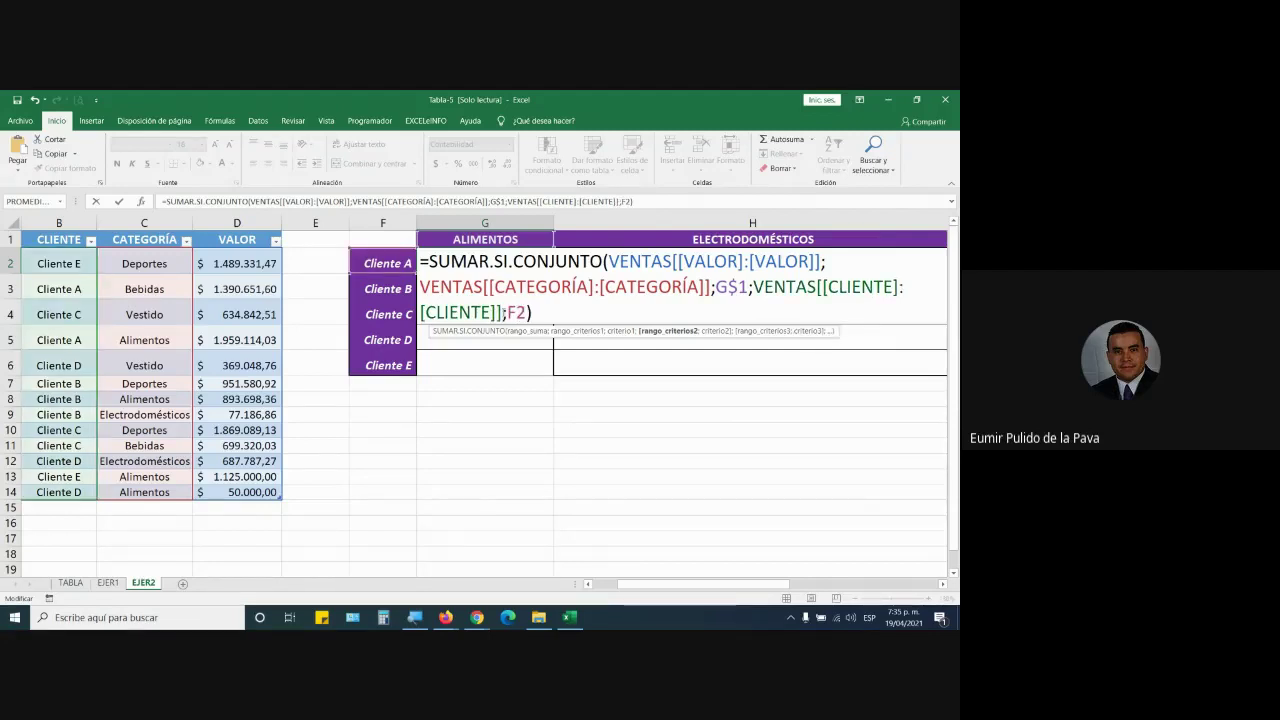
pyautogui.moveTo(753, 287); pyautogui.dragTo(904, 289)
pyautogui.moveTo(420, 312); pyautogui.dragTo(497, 312)
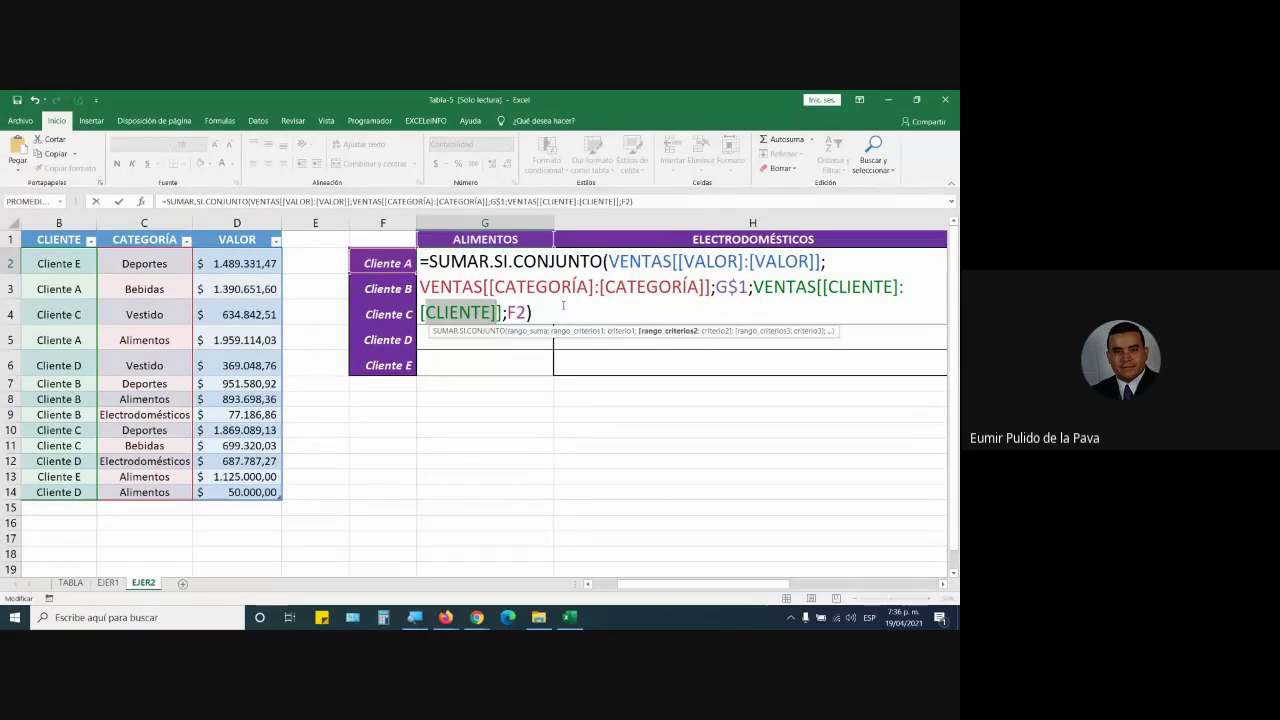
# Step: Switch to the Google Meet call to check the chat, and return to the Excel workbook
pyautogui.click(477, 617)
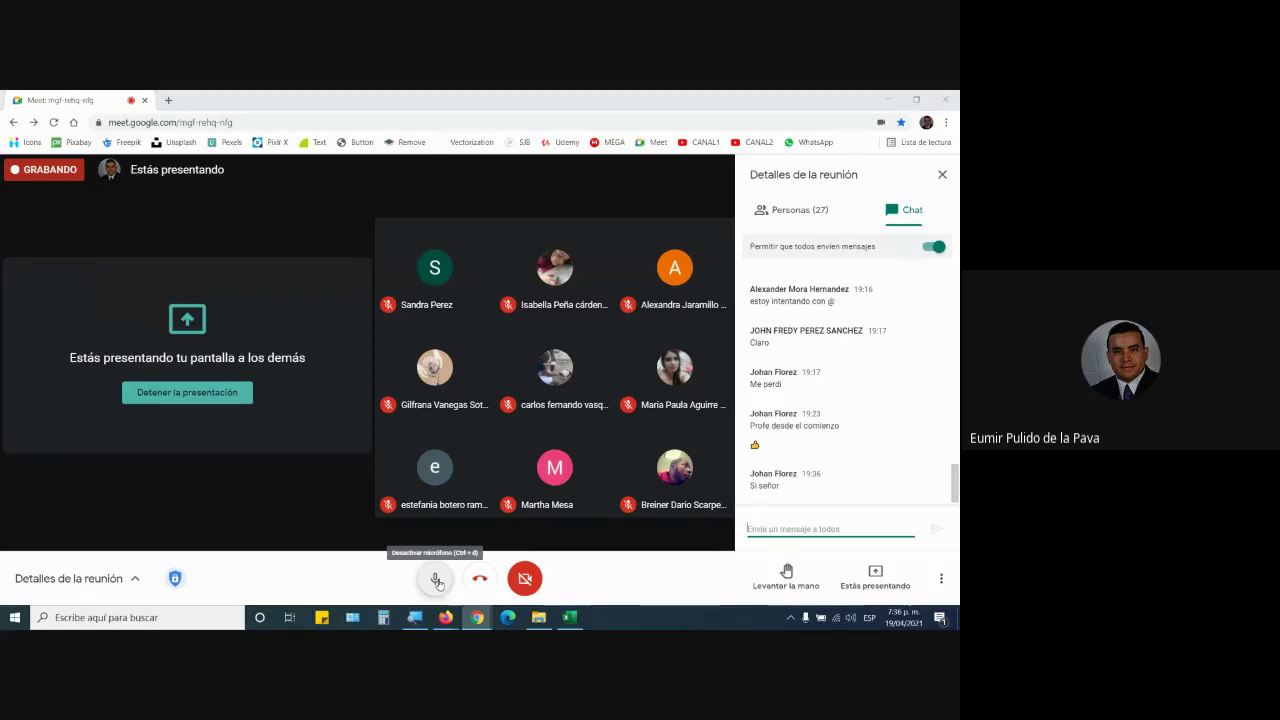
pyautogui.hotkey('alt', 'Tab')
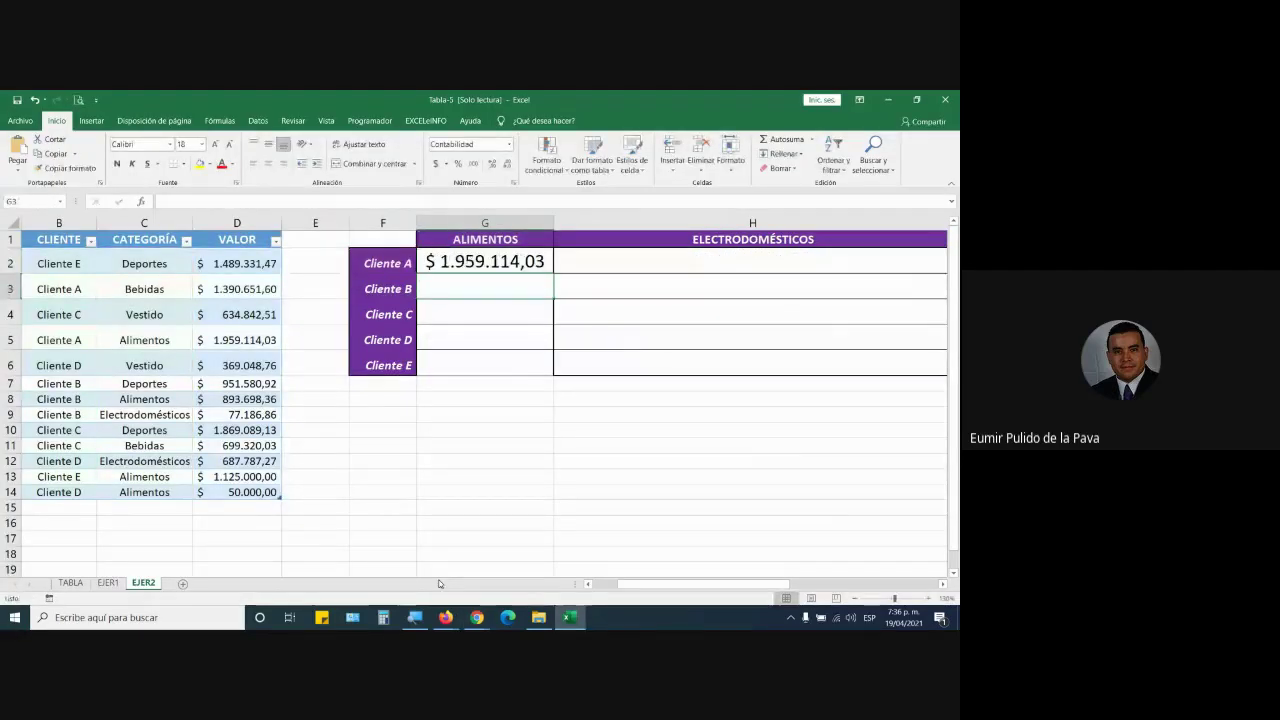
# Step: Fill the G2 formula across to J2 and inspect the ranges and criteria references copied into H2
pyautogui.click(532, 262)
pyautogui.moveTo(552, 273); pyautogui.dragTo(834, 268)
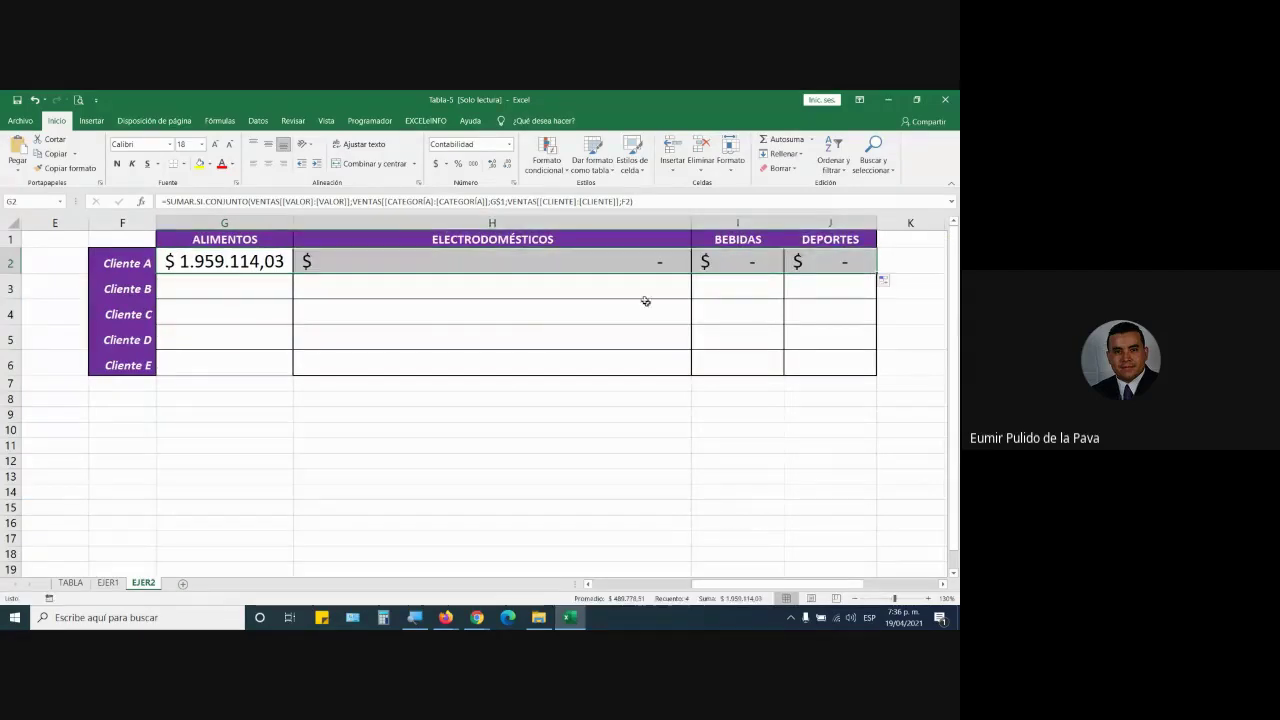
pyautogui.doubleClick(546, 258)
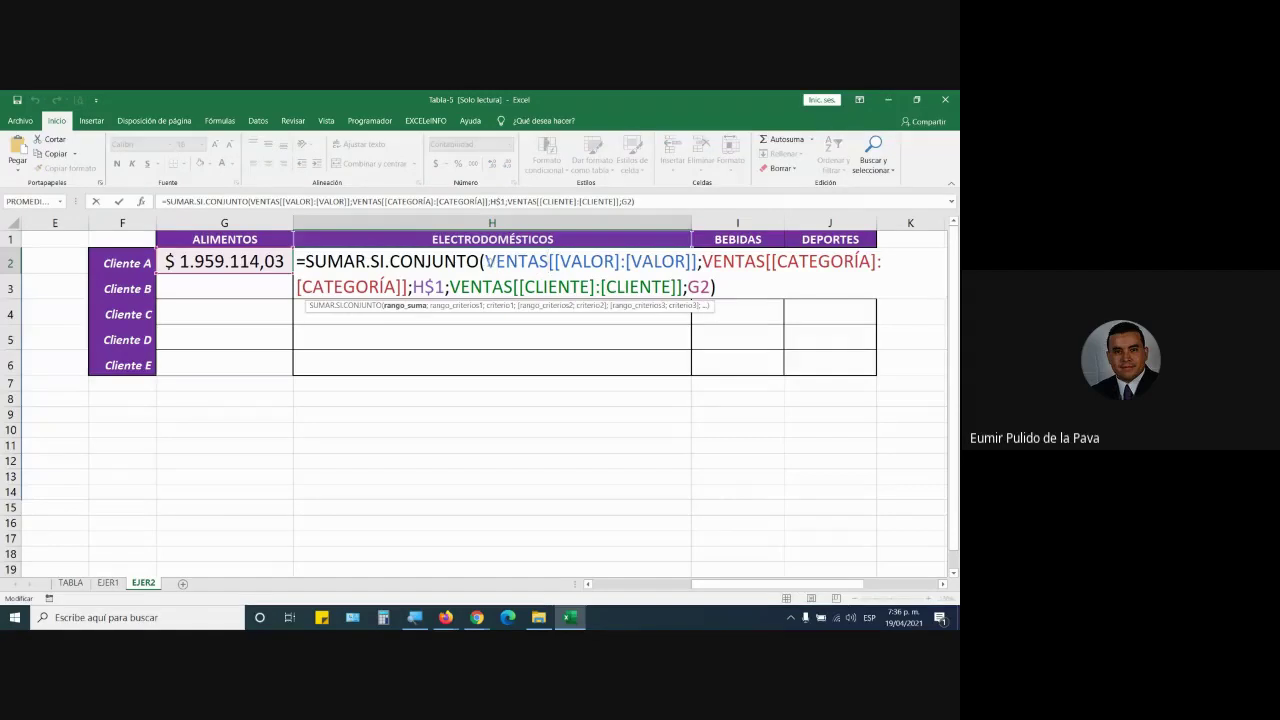
pyautogui.moveTo(485, 262); pyautogui.dragTo(445, 287)
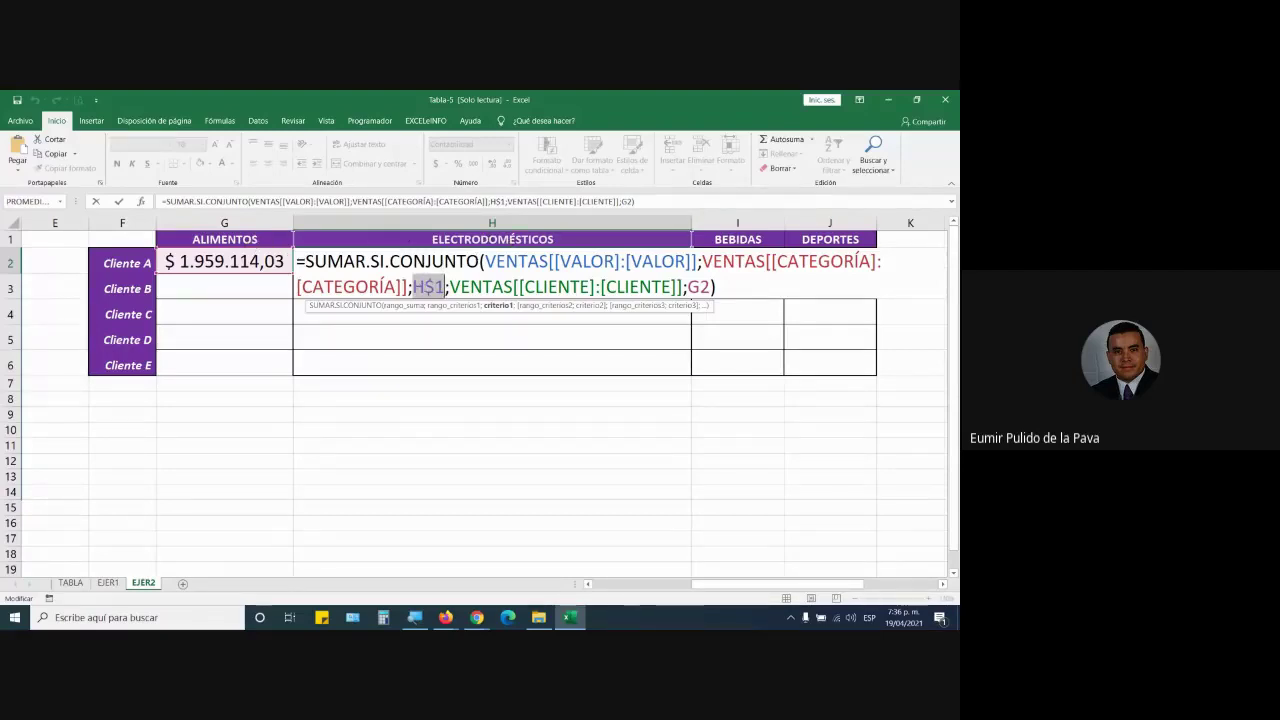
pyautogui.moveTo(450, 287); pyautogui.dragTo(710, 287)
pyautogui.click(690, 287)
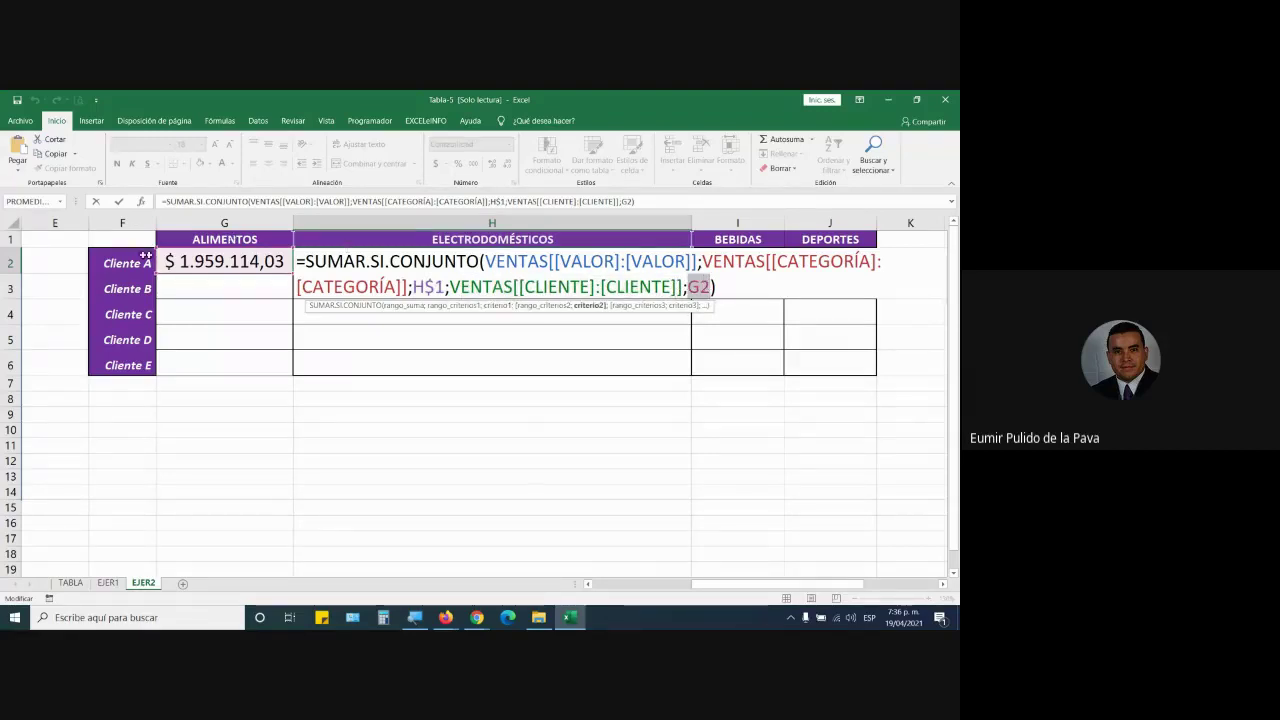
pyautogui.press('Return')
# Step: Compare the client criterion reference at the end of the formulas in G2, H2, I2 and J2
pyautogui.doubleClick(207, 262)
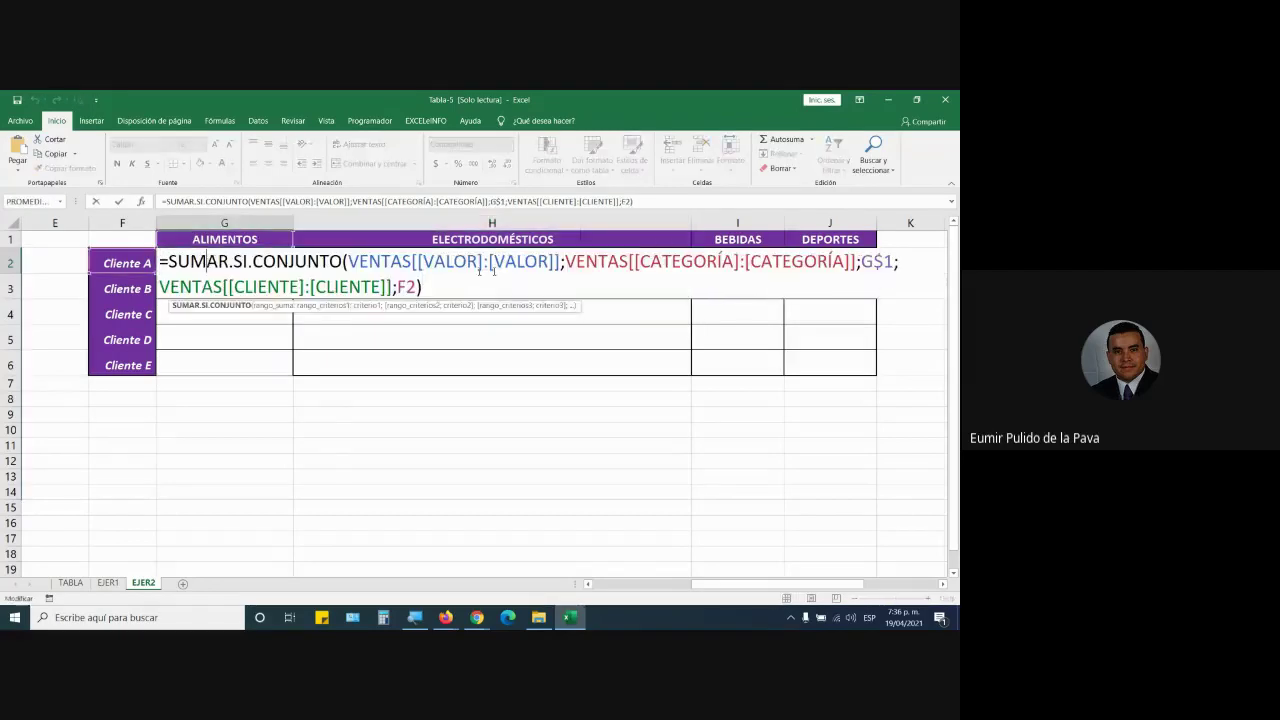
pyautogui.doubleClick(406, 287)
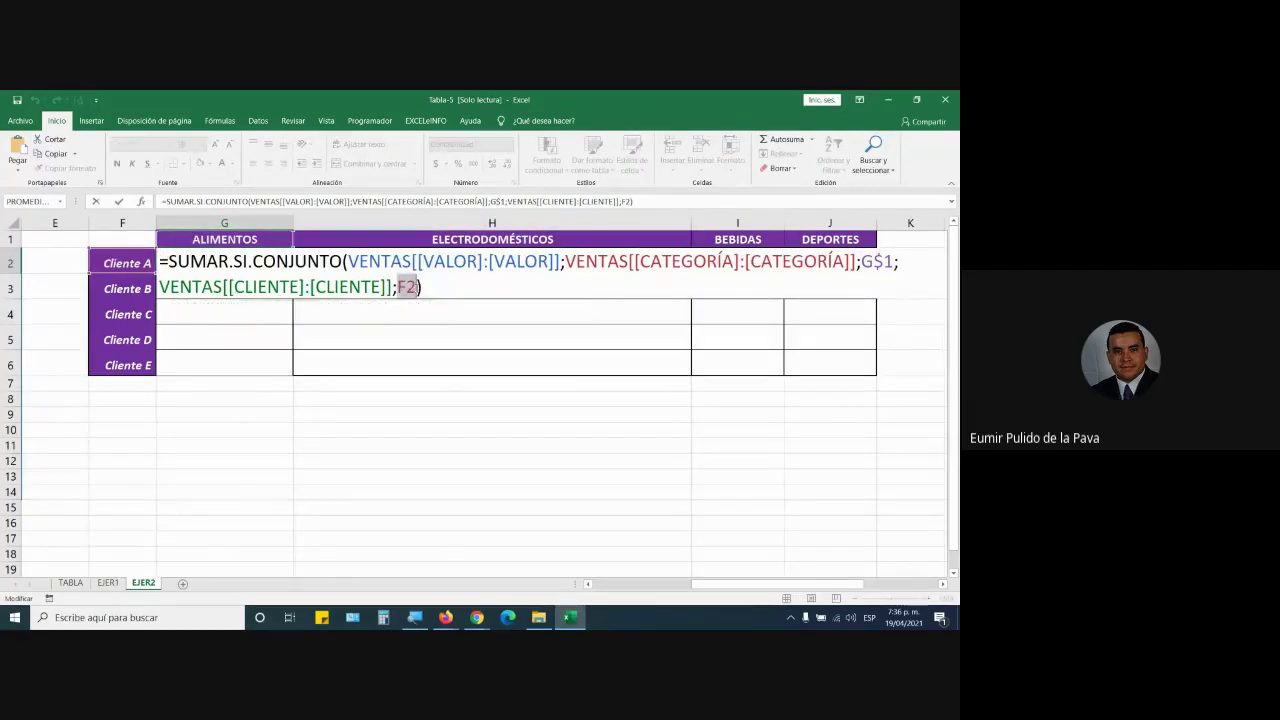
pyautogui.hotkey('ctrl', 'Return')
pyautogui.doubleClick(561, 261)
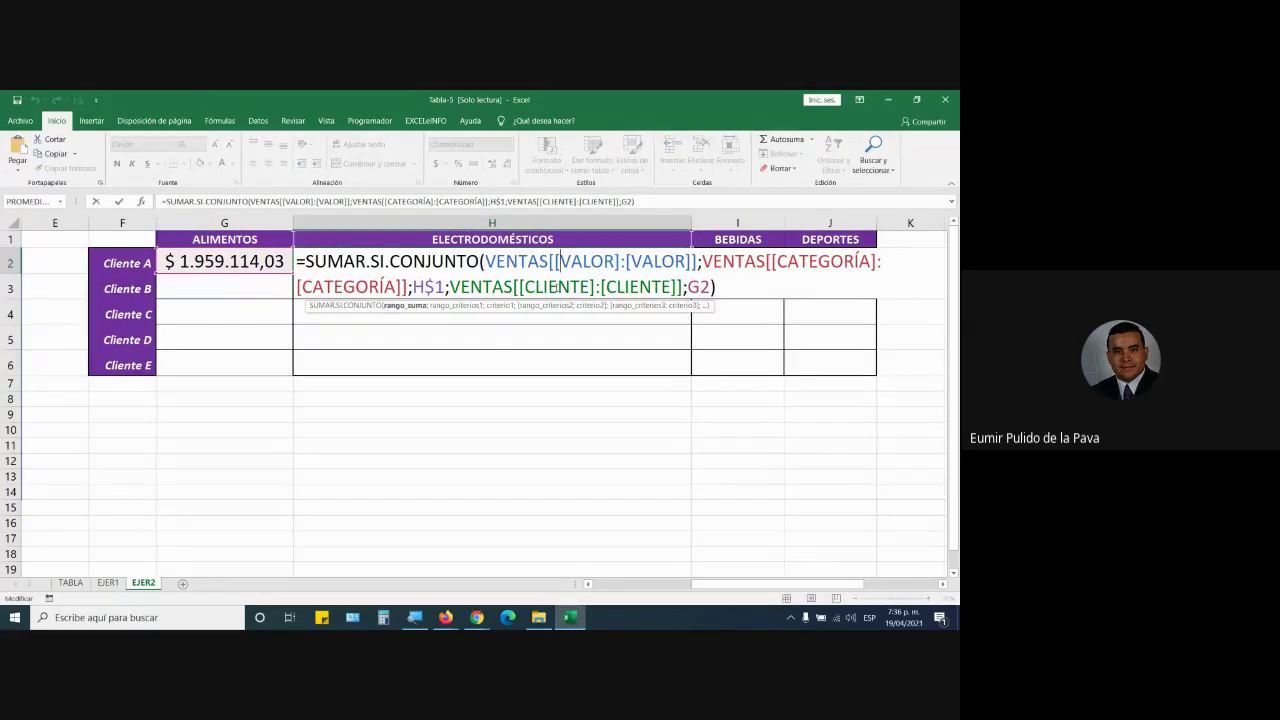
pyautogui.hotkey('ctrl', 'Return')
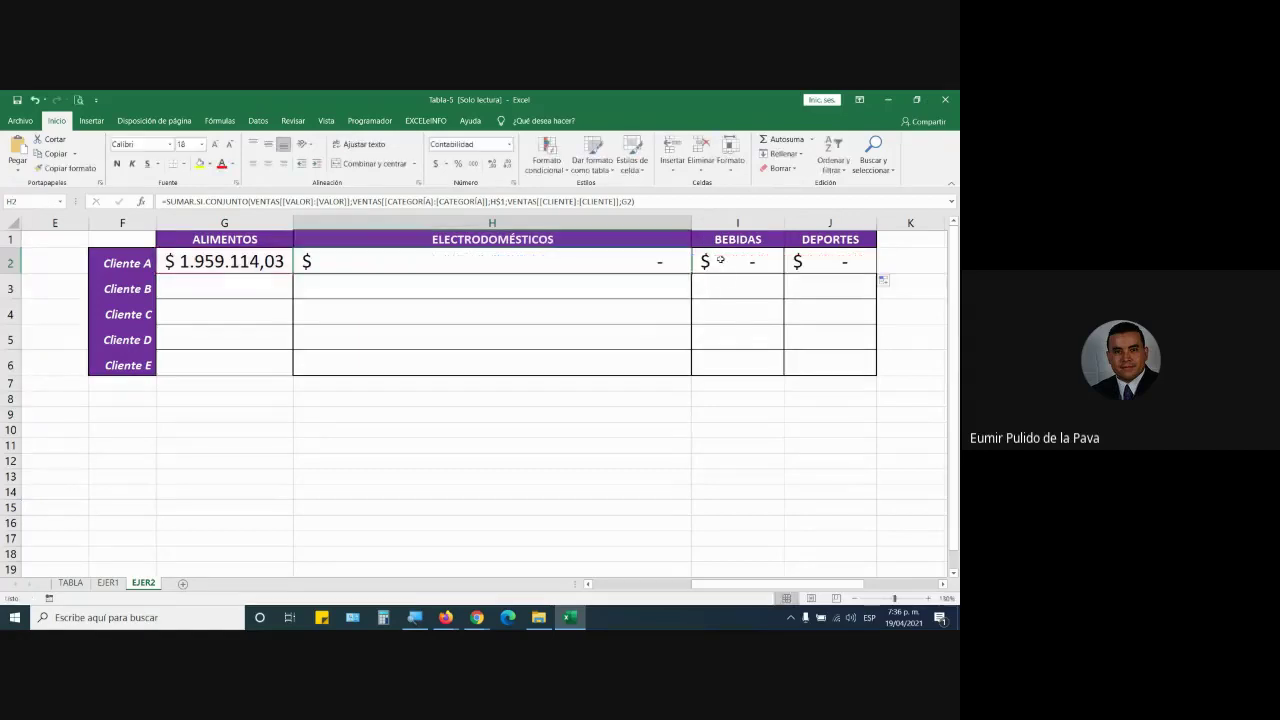
pyautogui.doubleClick(718, 263)
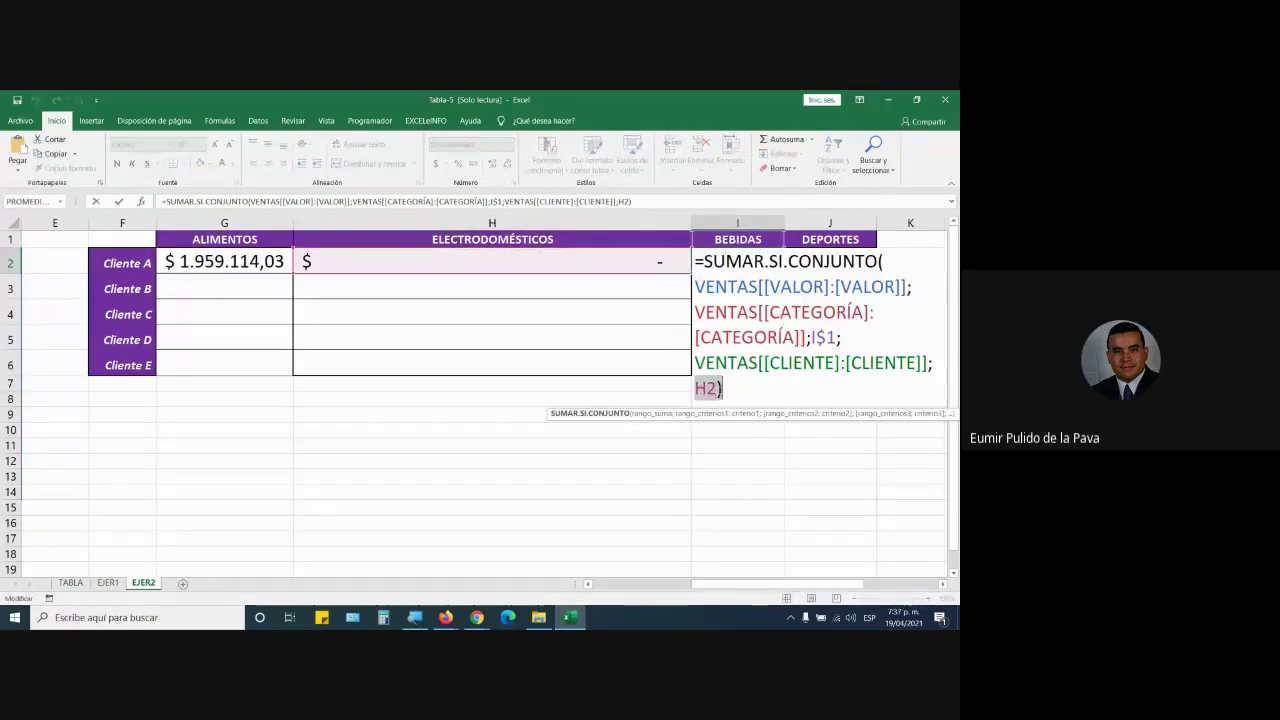
pyautogui.hotkey('ctrl', 'Return')
pyautogui.doubleClick(820, 261)
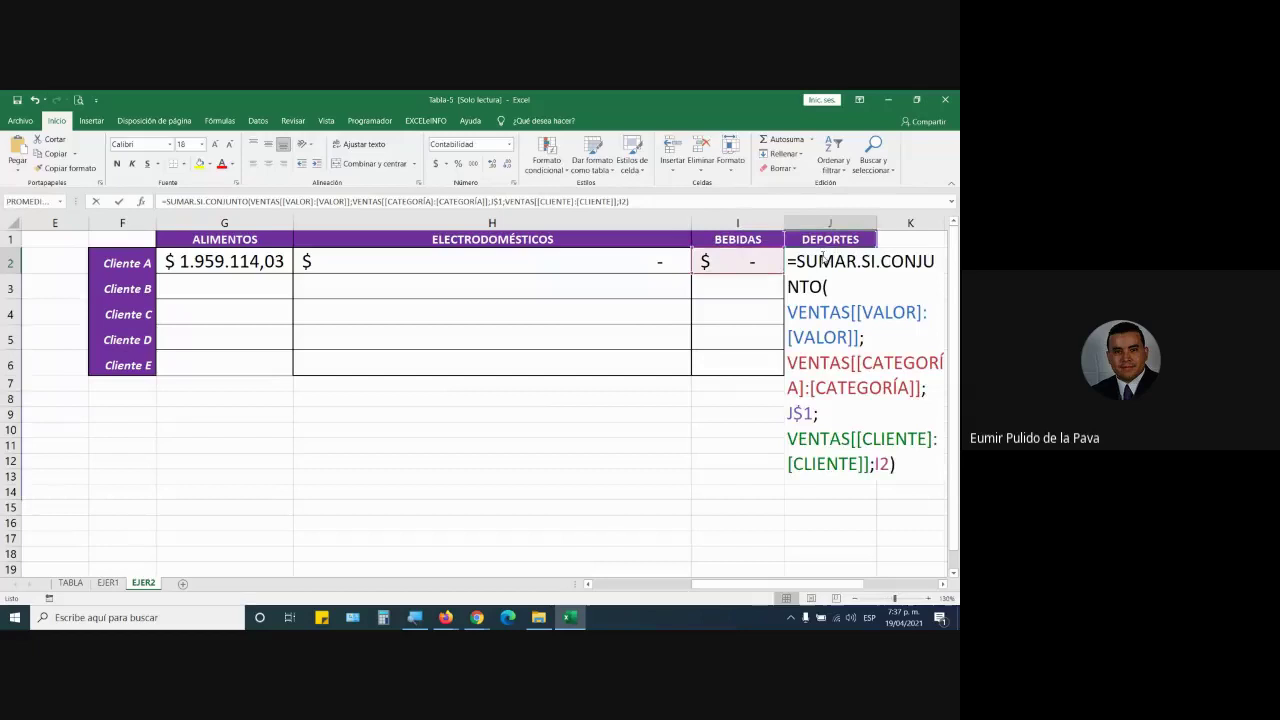
pyautogui.click(877, 463)
pyautogui.hotkey('ctrl', 'Return')
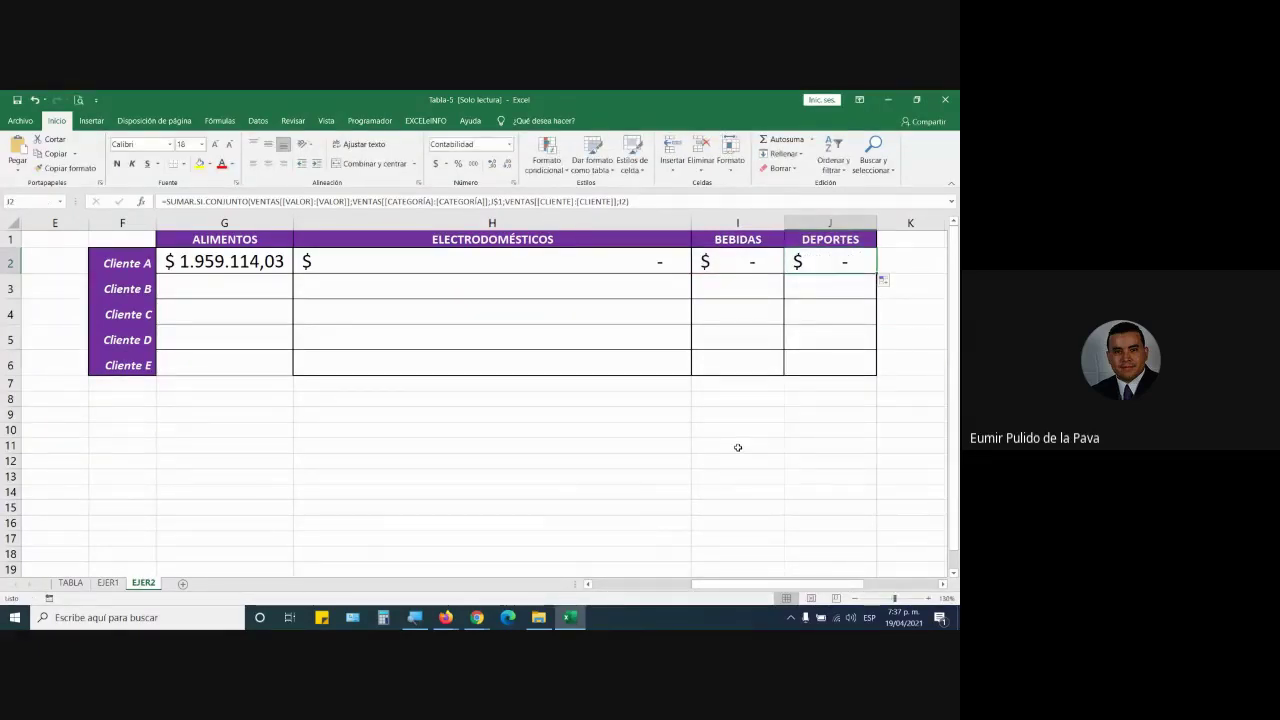
# Step: Lock the column of the client criterion in the G2 formula by changing it to $F2
pyautogui.click(247, 221)
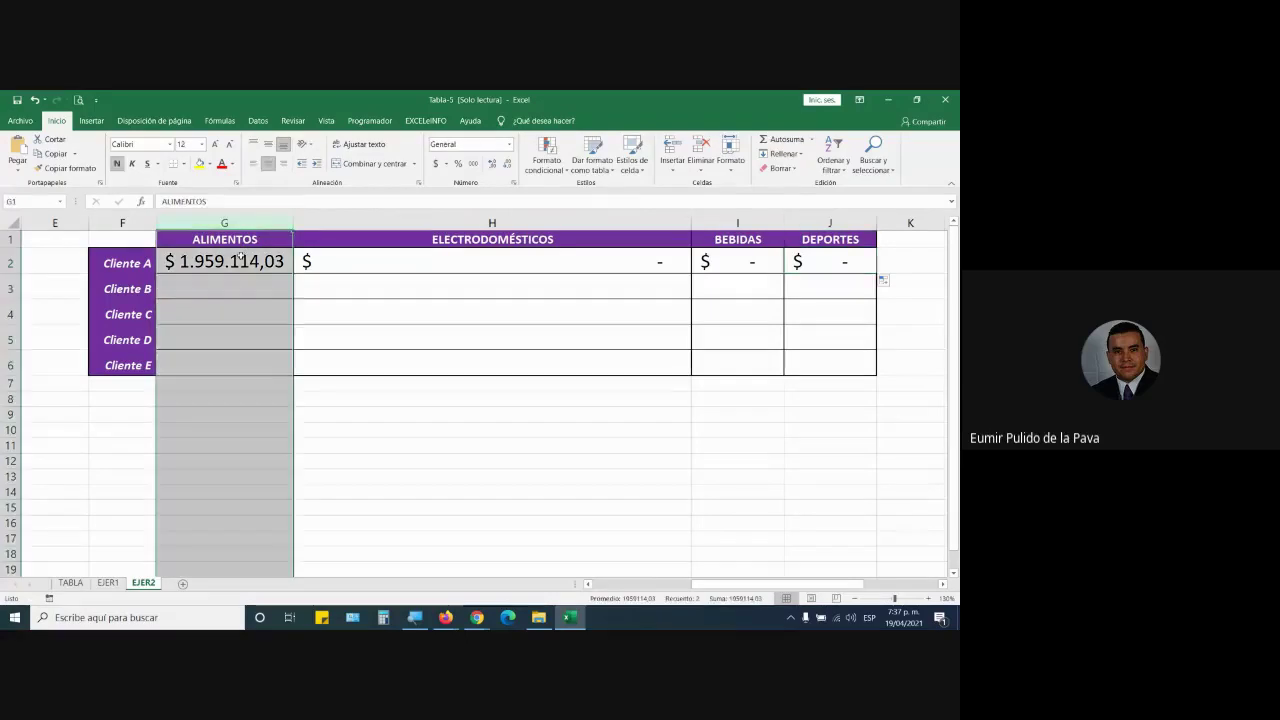
pyautogui.doubleClick(241, 257)
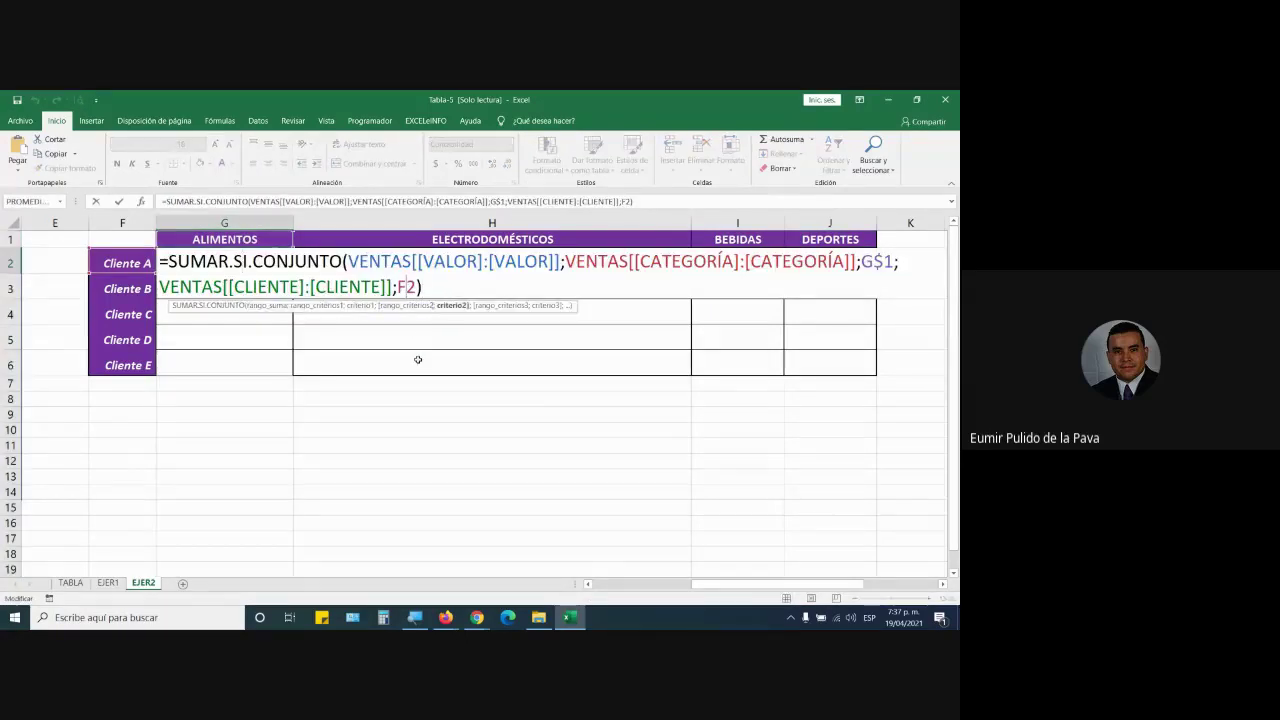
pyautogui.press('F4')
pyautogui.press('F4')
pyautogui.press('F4')
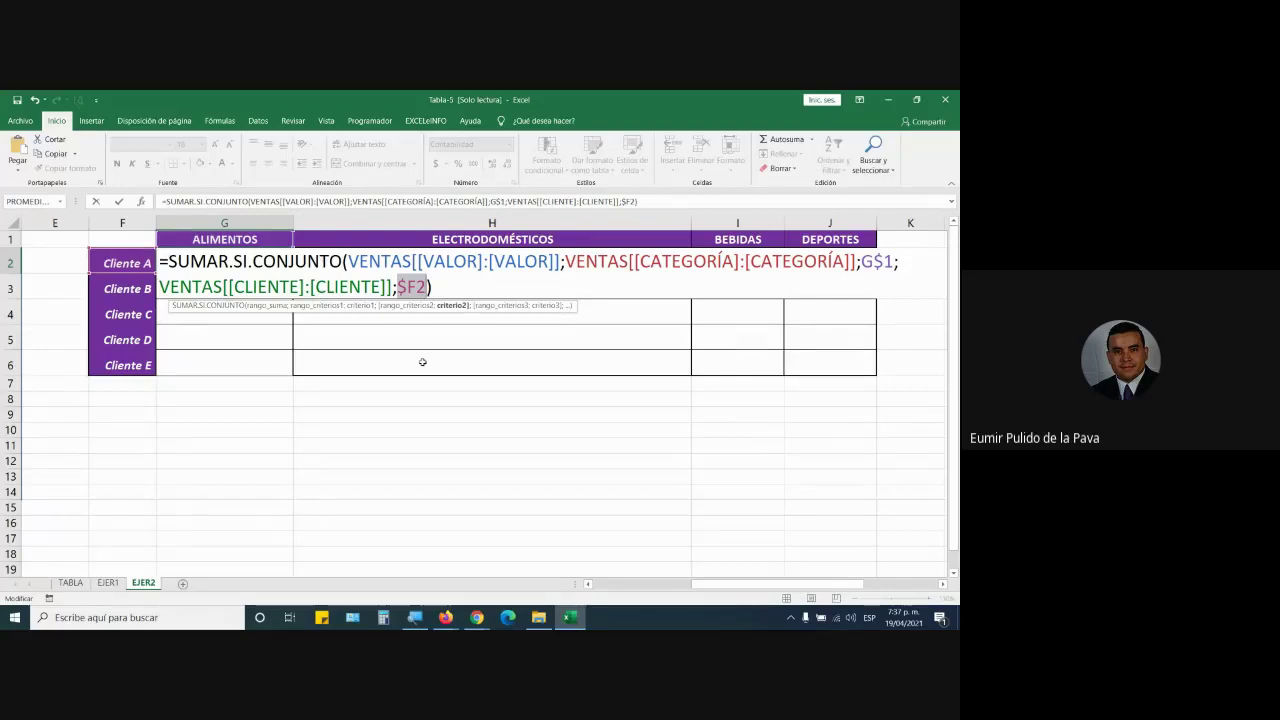
pyautogui.press('Return')
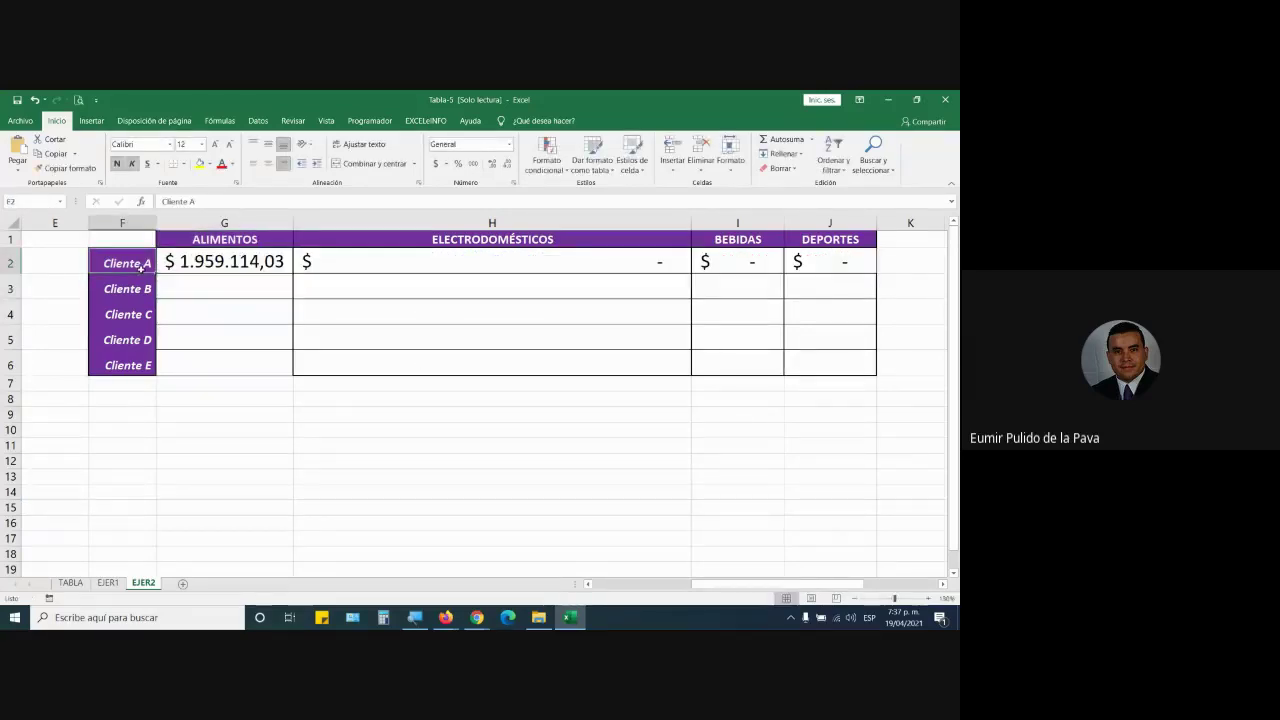
# Step: Fill the corrected G2 formula across to J2 and autofit the ELECTRODOMÉSTICOS and BEBIDAS columns
pyautogui.click(254, 268)
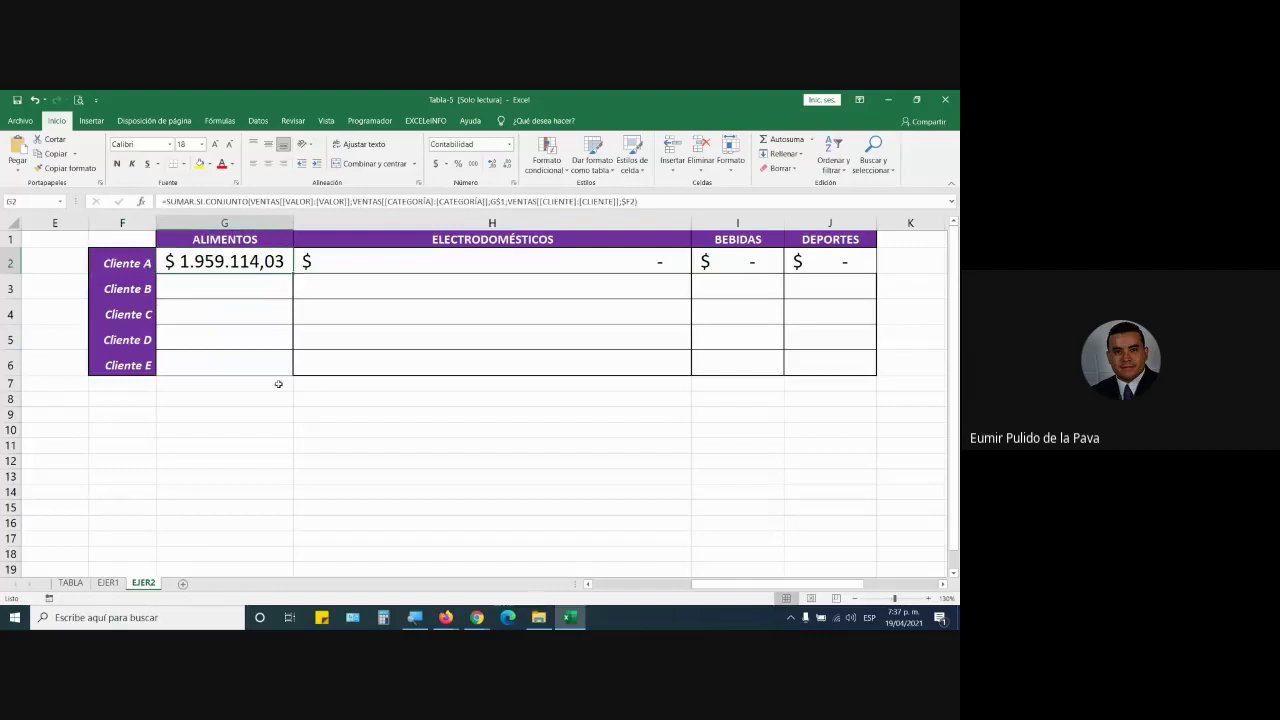
pyautogui.click(143, 289)
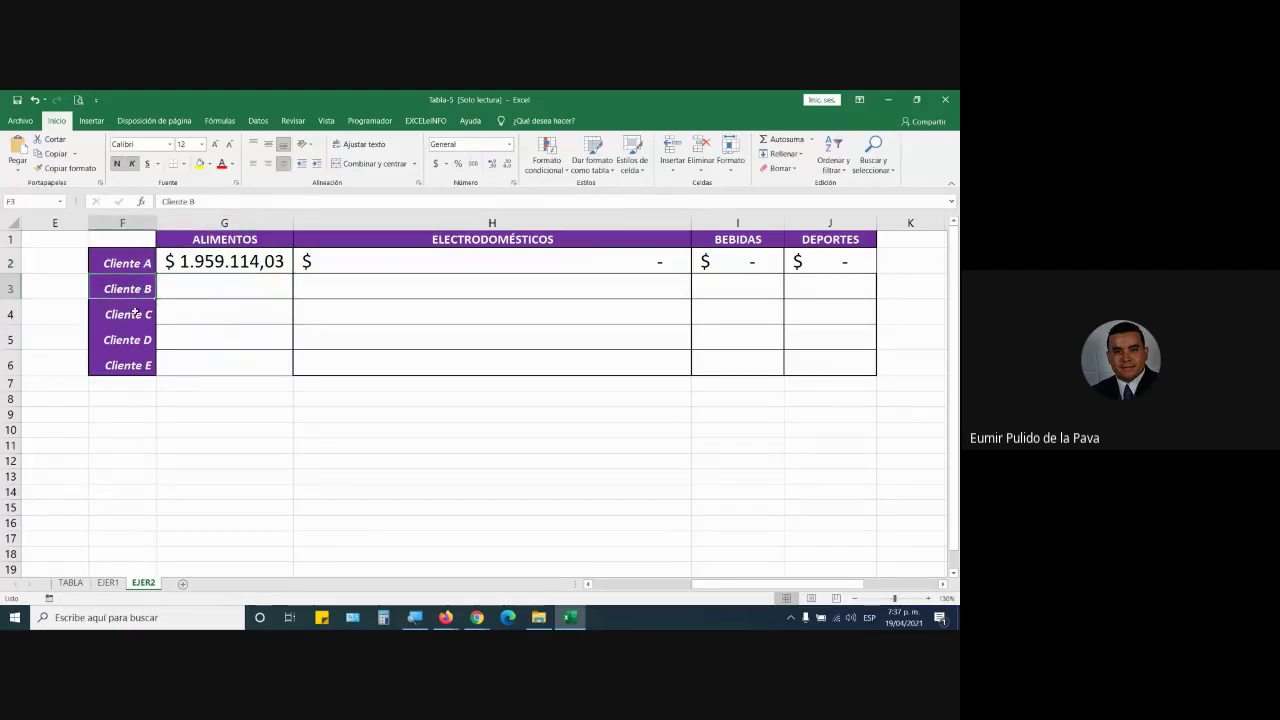
pyautogui.click(134, 313)
pyautogui.click(131, 340)
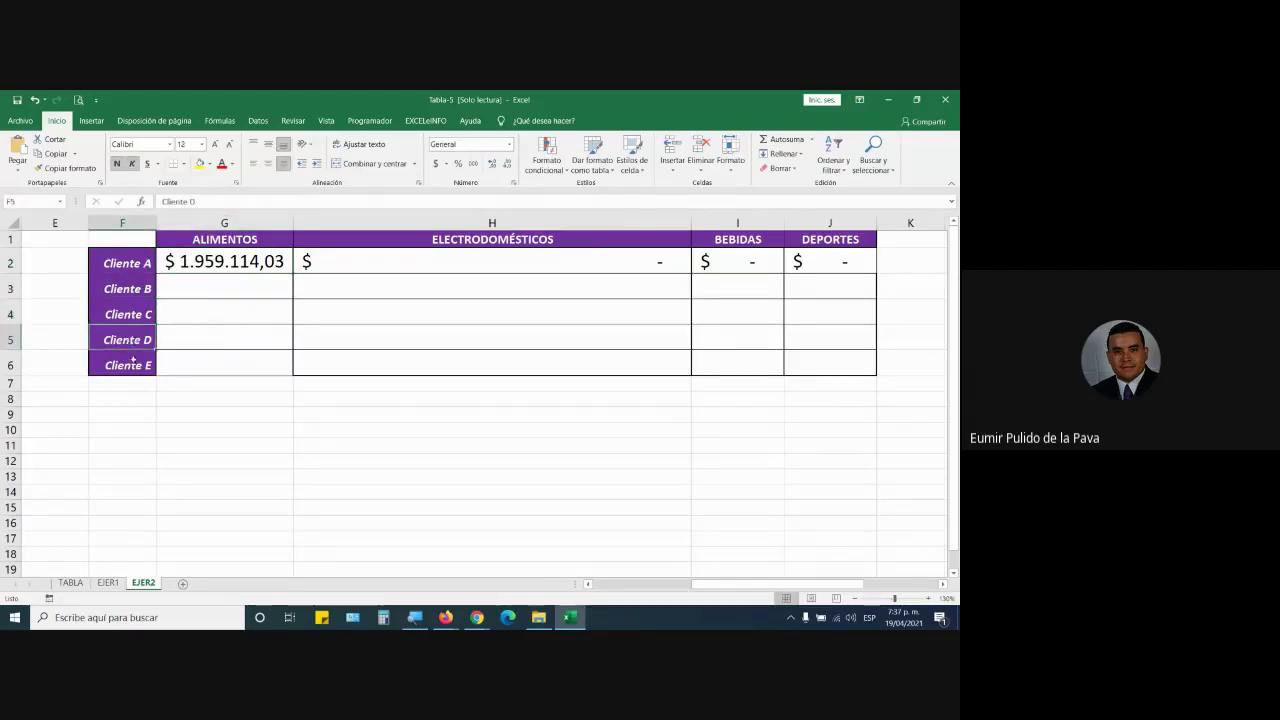
pyautogui.click(250, 264)
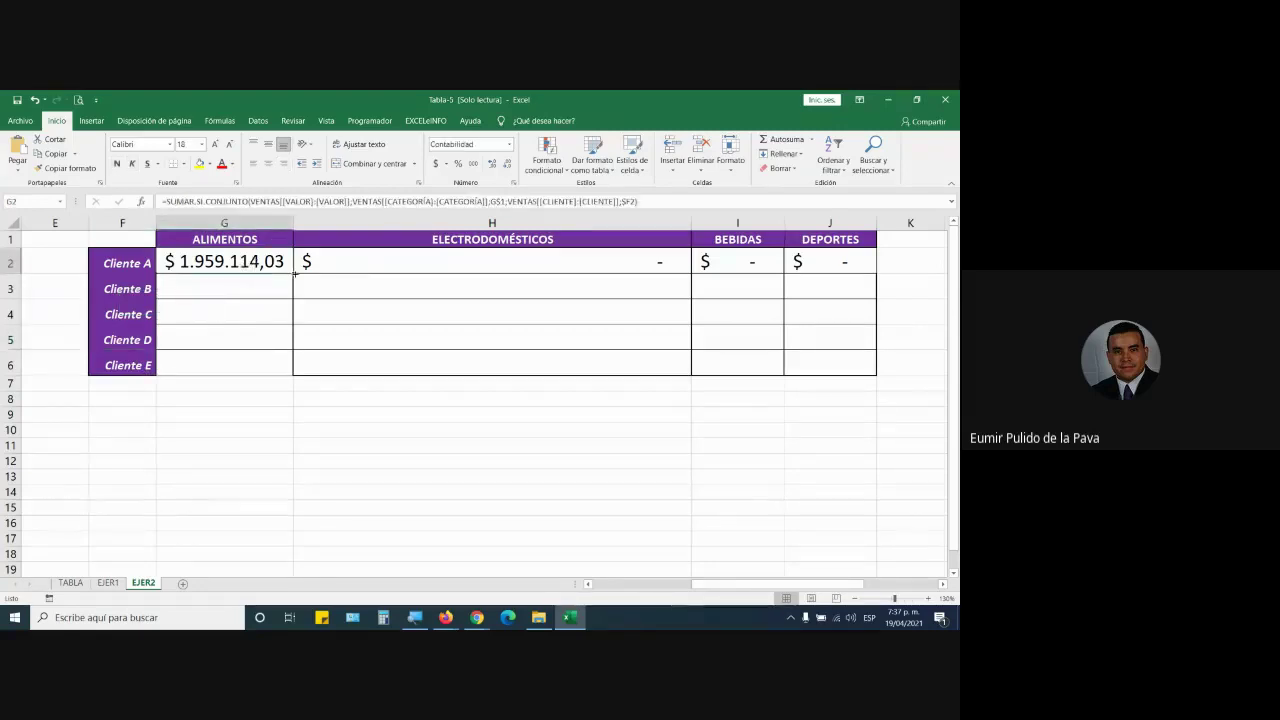
pyautogui.moveTo(294, 274); pyautogui.dragTo(851, 284)
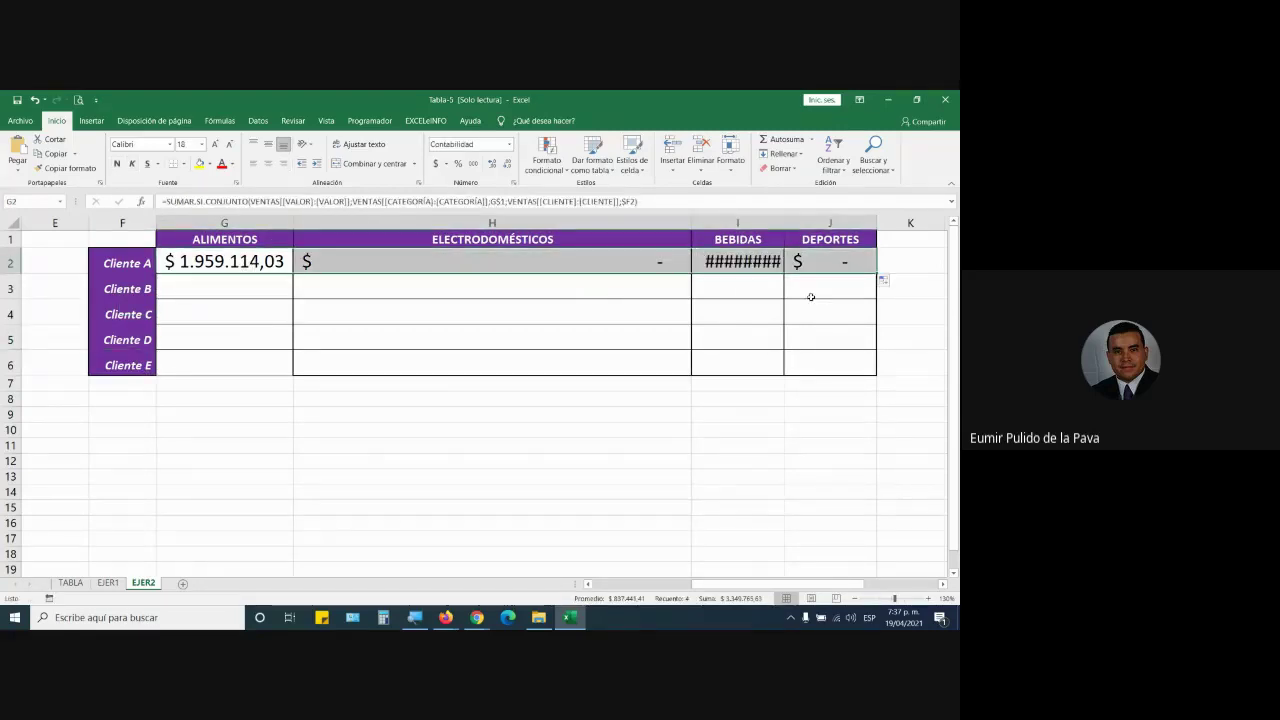
pyautogui.doubleClick(691, 222)
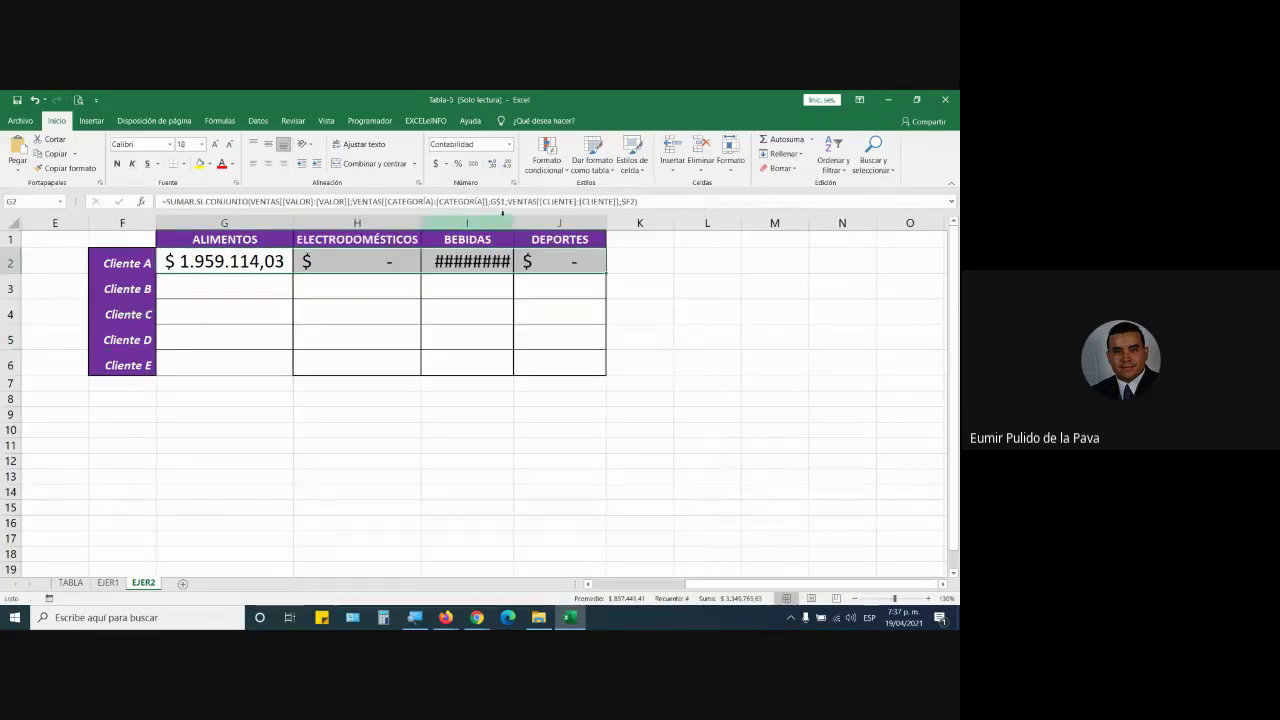
pyautogui.doubleClick(514, 220)
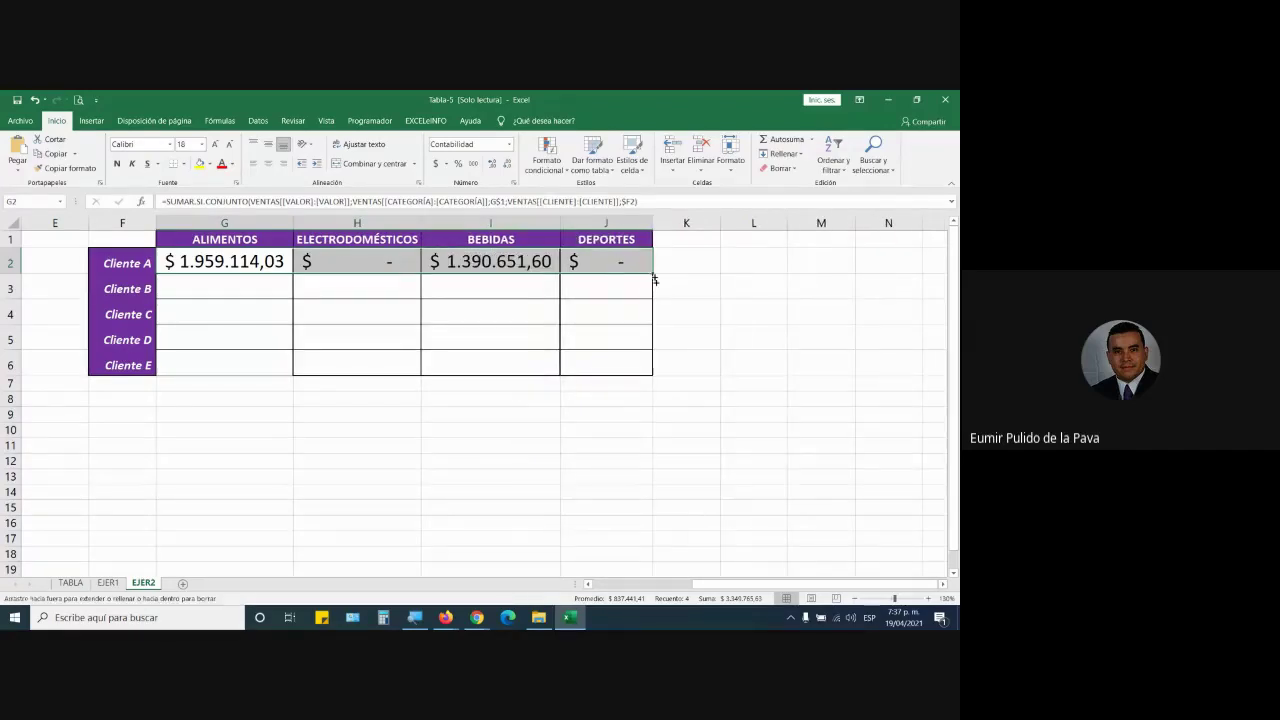
# Step: Fill the G2:J2 formulas down to row 6, autofit the DEPORTES column and slightly widen the ALIMENTOS column
pyautogui.moveTo(654, 275); pyautogui.dragTo(655, 375)
pyautogui.doubleClick(653, 221)
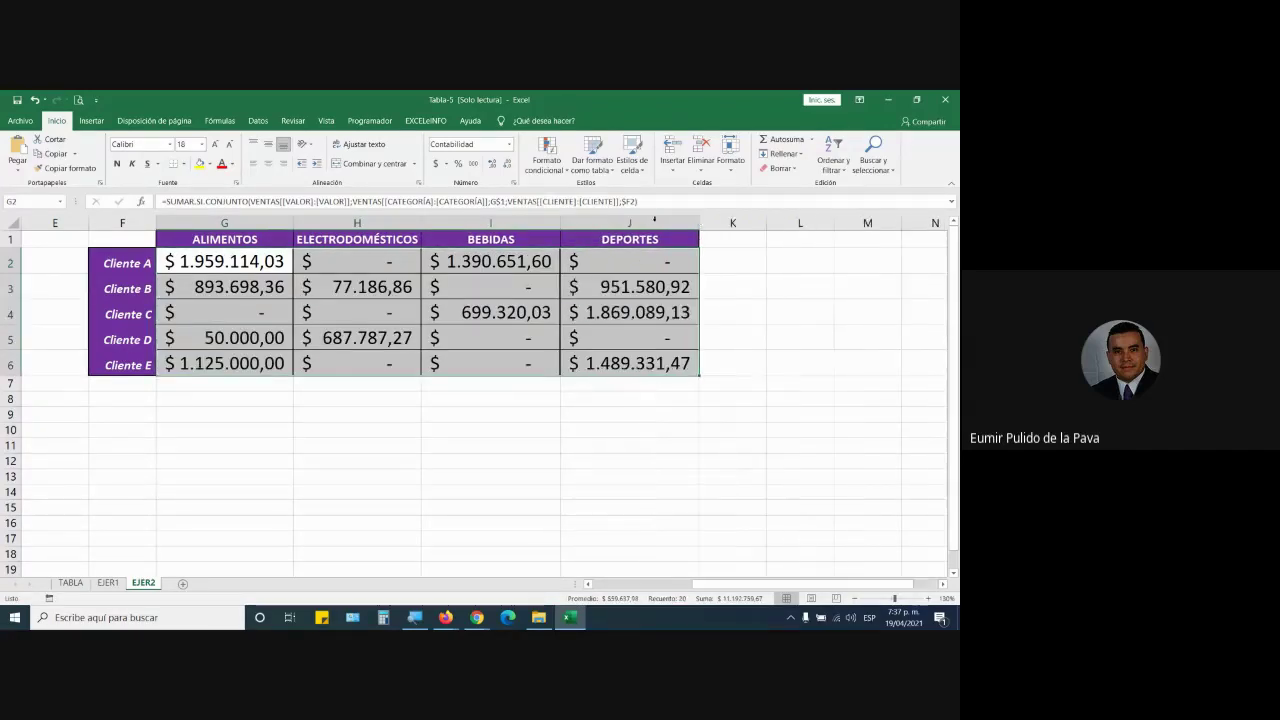
pyautogui.moveTo(293, 228); pyautogui.dragTo(295, 228)
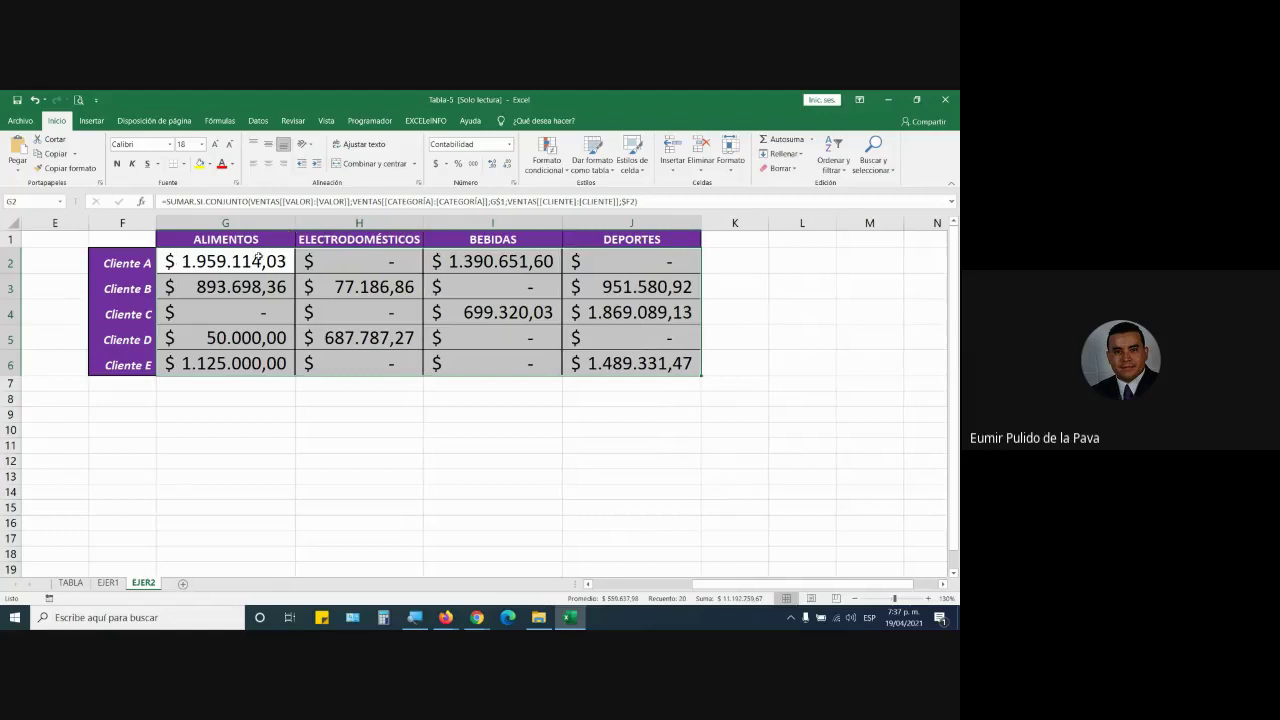
# Step: Review the finished SUMAR.SI.CONJUNTO formula in G2 without changing it
pyautogui.doubleClick(259, 258)
pyautogui.press('Return')
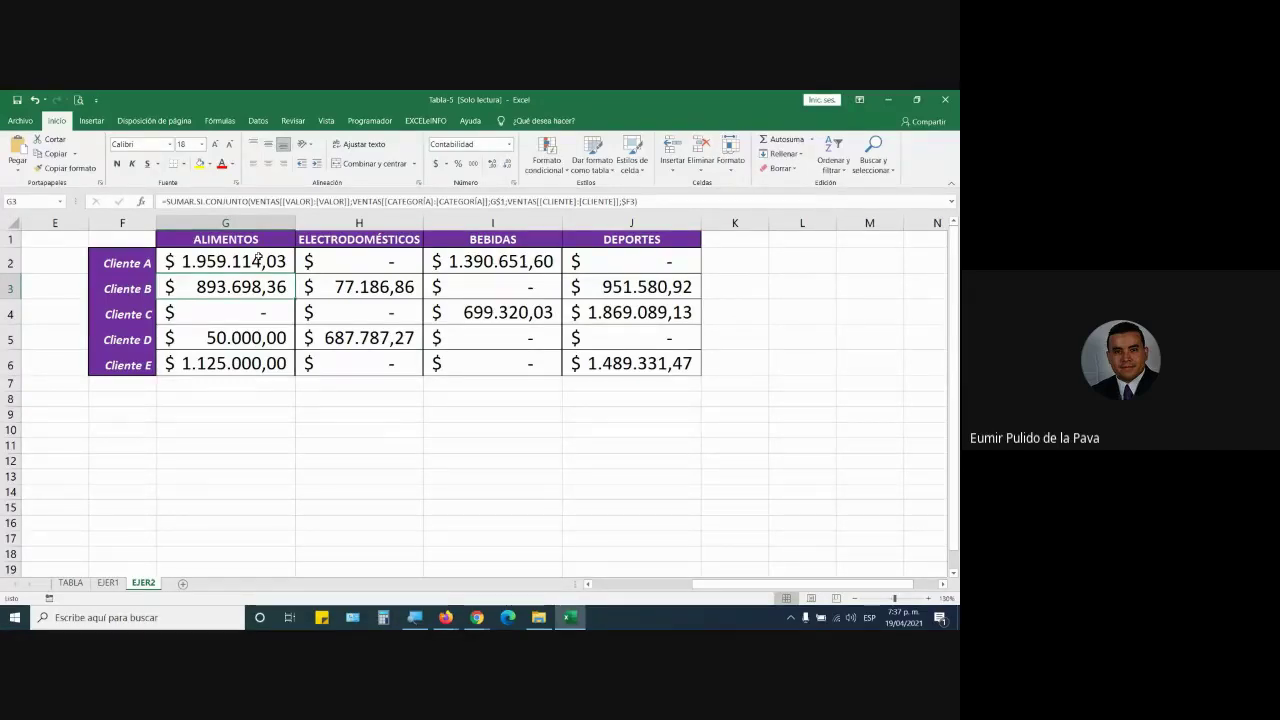
pyautogui.click(260, 260)
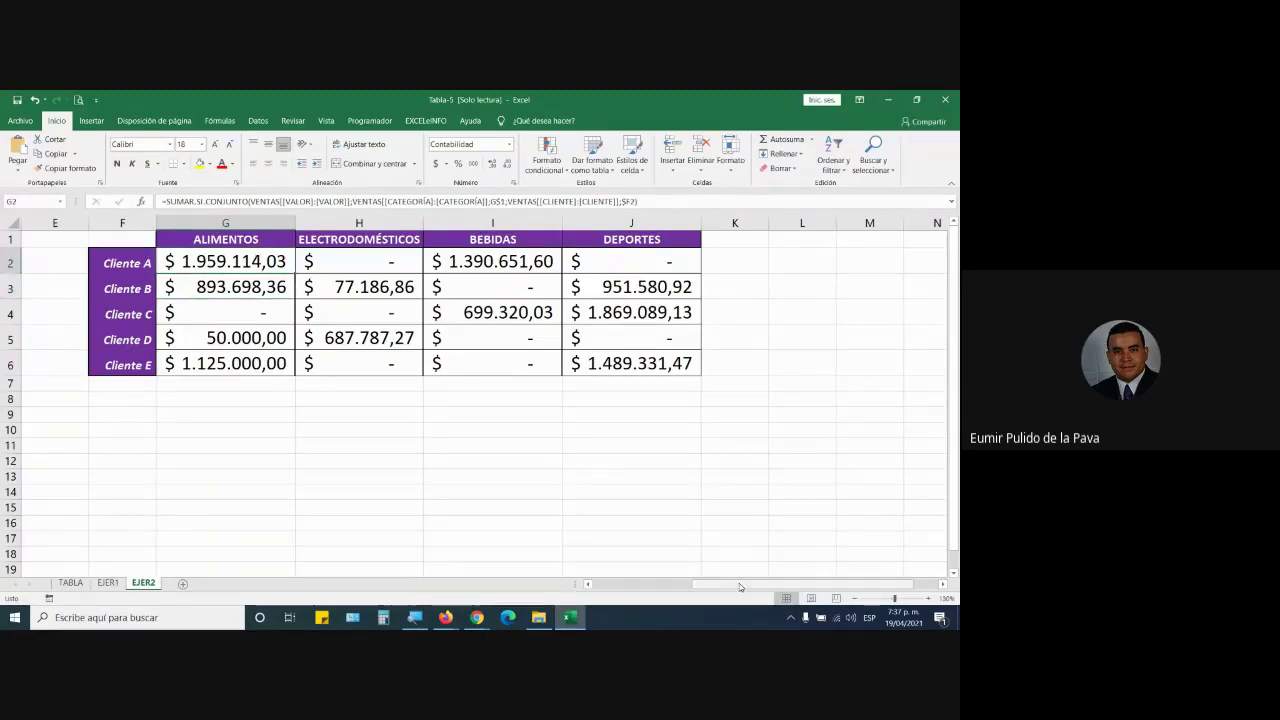
# Step: Switch to the Google Meet window to check the class chat and return to the Excel workbook
pyautogui.hscroll(-3, 740, 587)
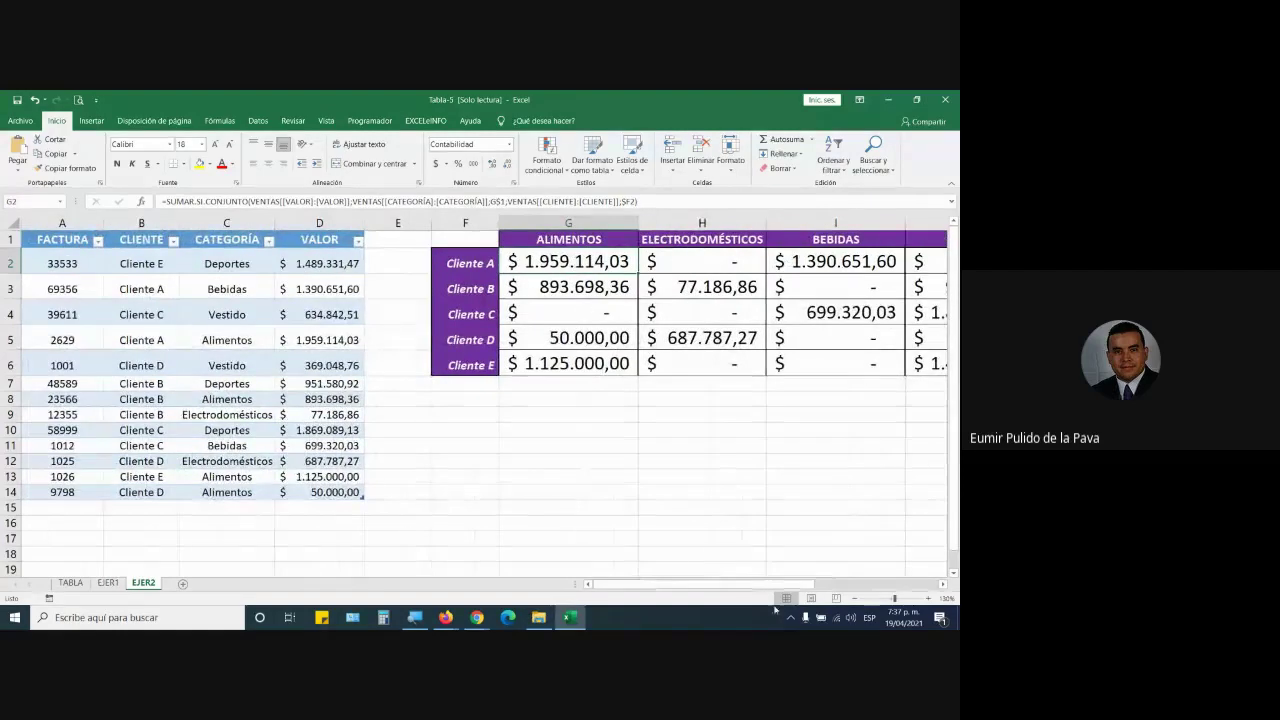
pyautogui.click(854, 599)
pyautogui.click(854, 599)
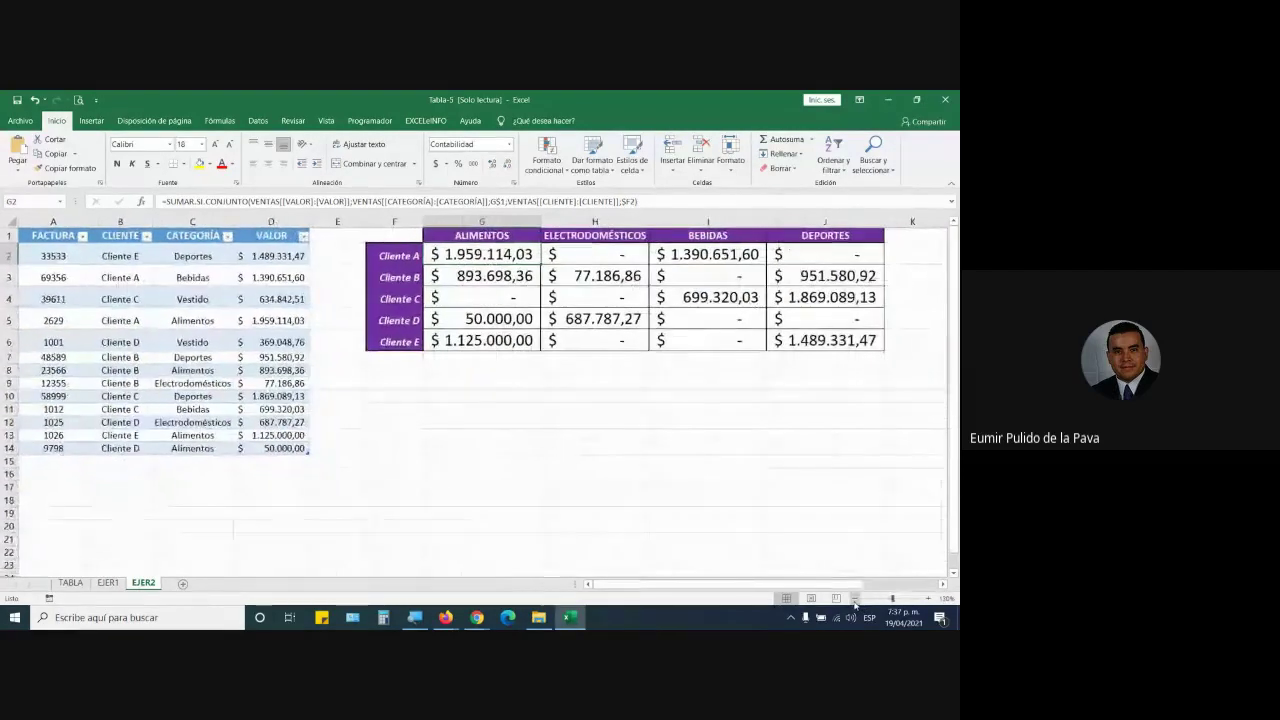
pyautogui.moveTo(470, 614)
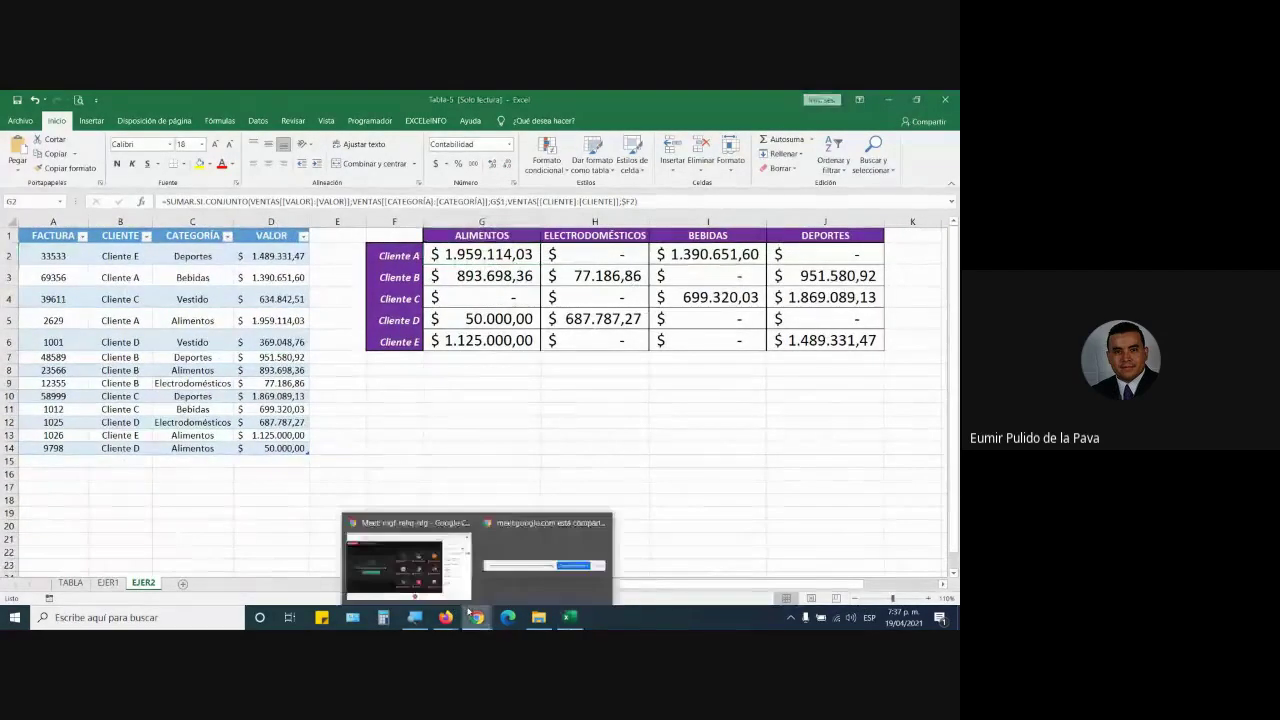
pyautogui.click(407, 562)
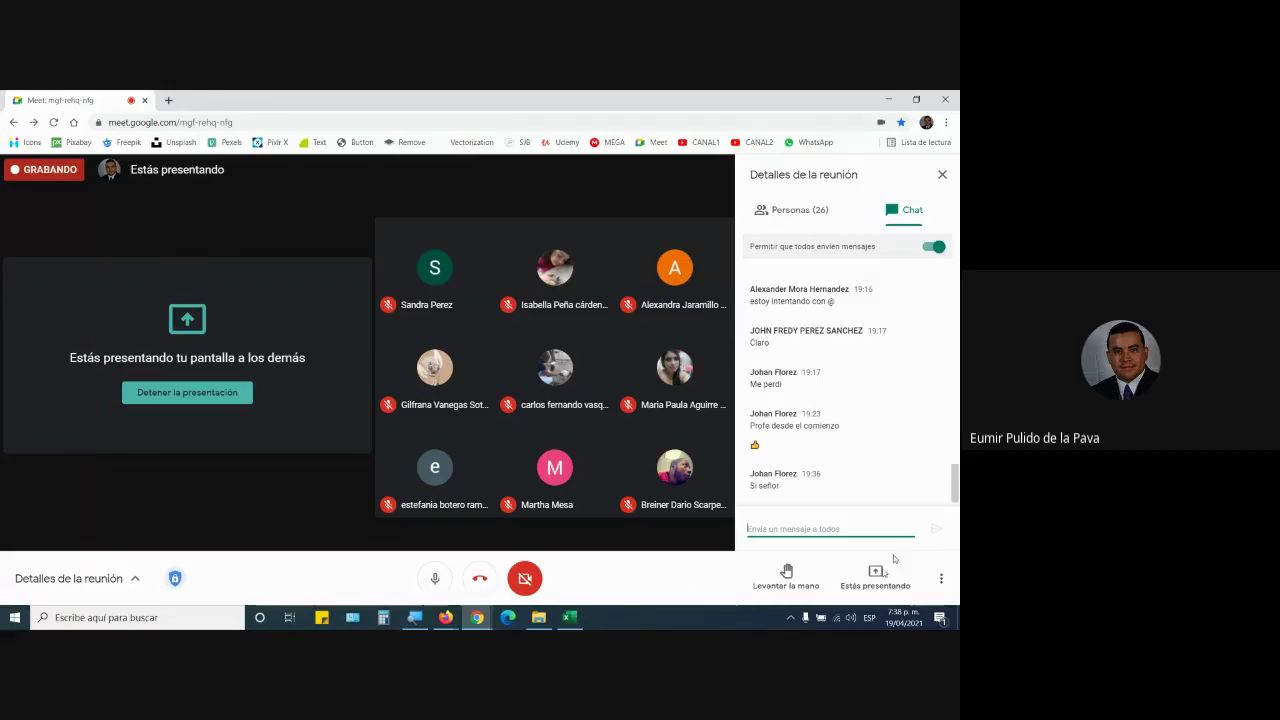
pyautogui.click(569, 617)
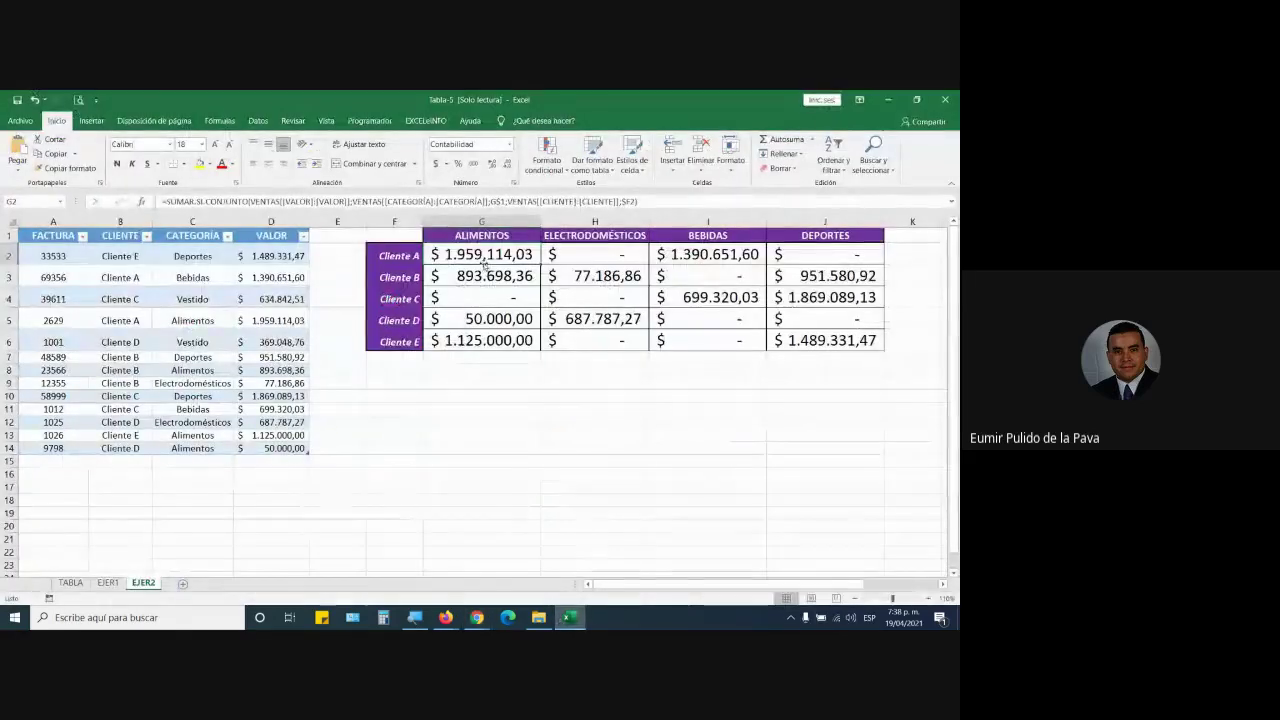
# Step: Review the VALOR, CATEGORÍA and CLIENTE column references in the G2 formula against the VENTAS table
pyautogui.moveTo(36, 235); pyautogui.dragTo(280, 450)
pyautogui.doubleClick(456, 257)
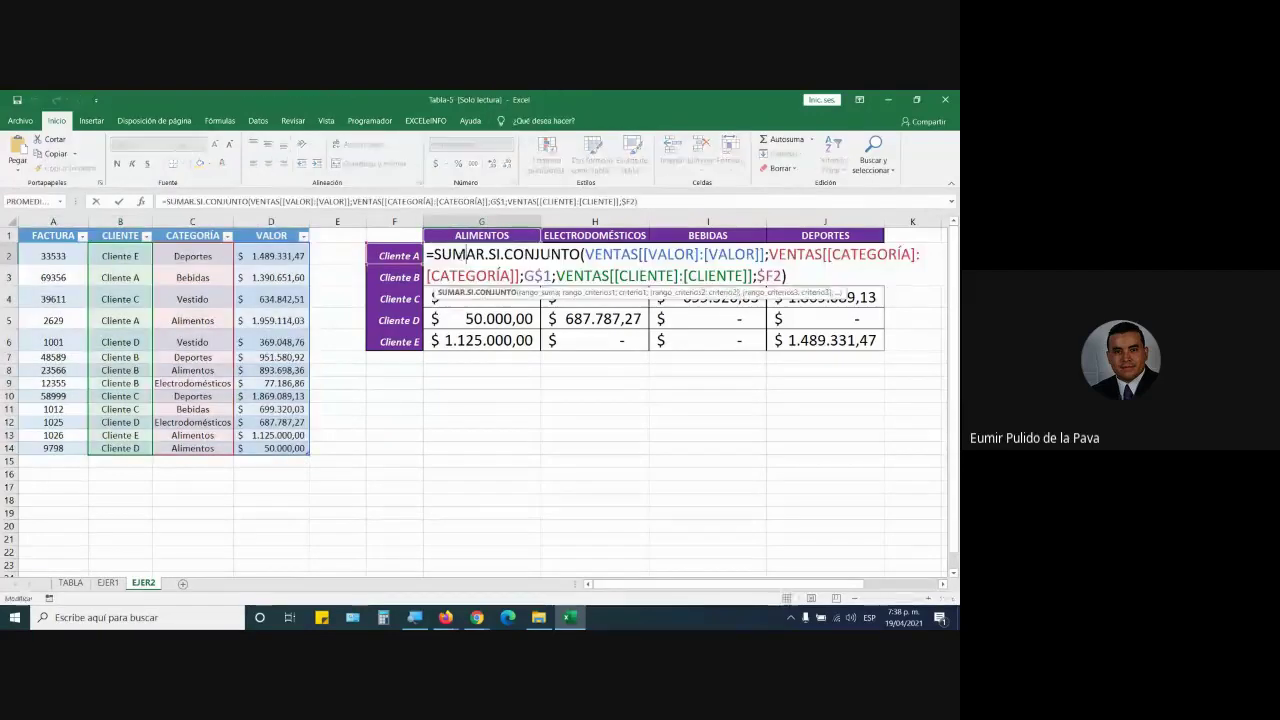
pyautogui.moveTo(585, 254); pyautogui.dragTo(766, 254)
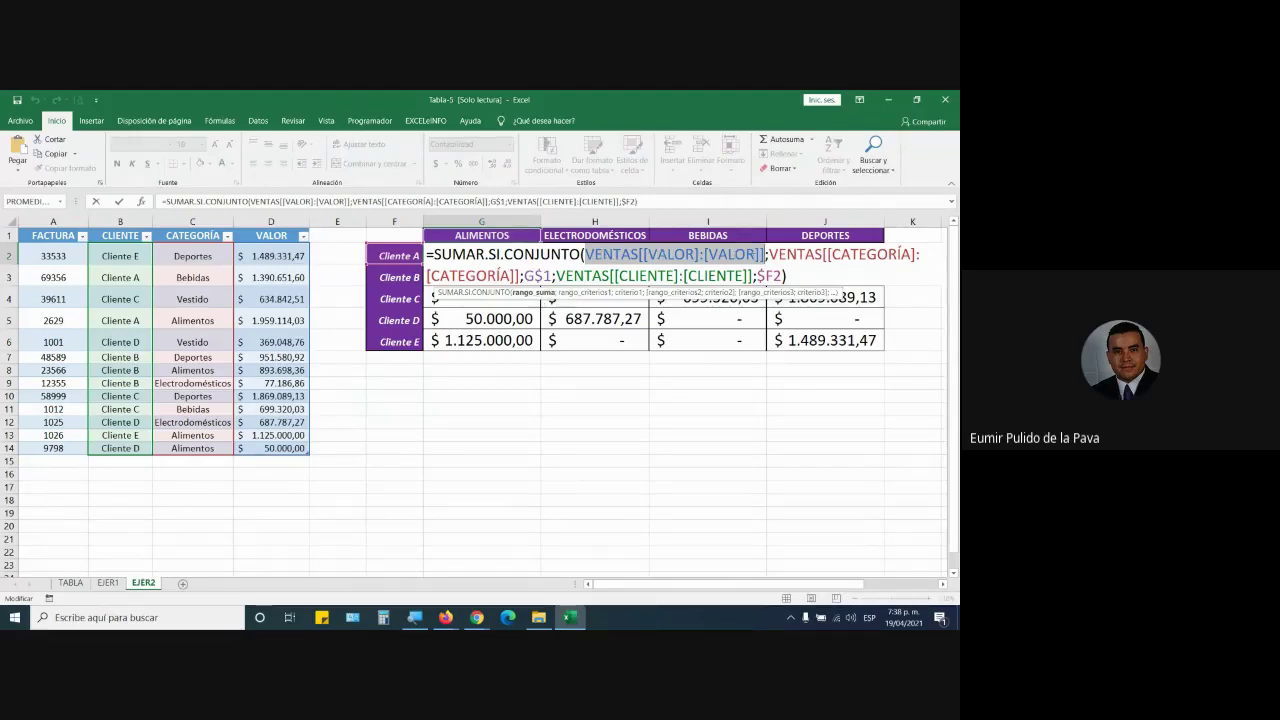
pyautogui.moveTo(768, 254); pyautogui.dragTo(519, 276)
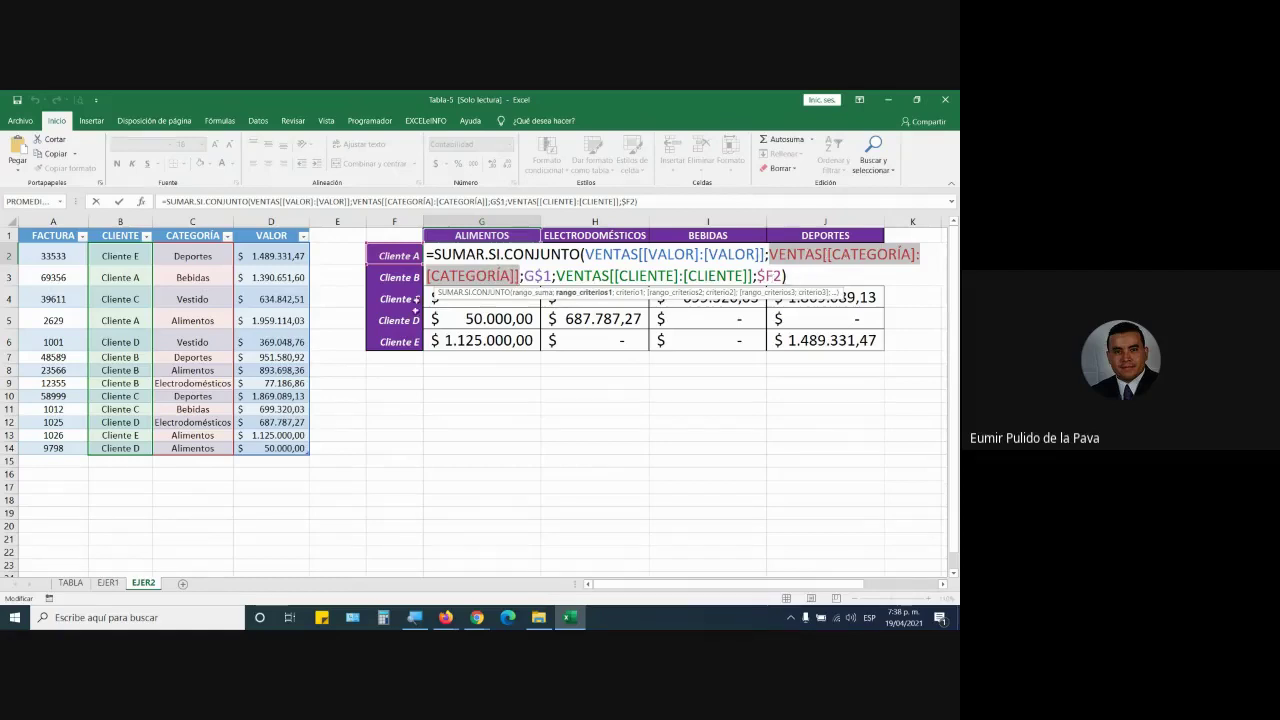
pyautogui.moveTo(558, 276); pyautogui.dragTo(712, 276)
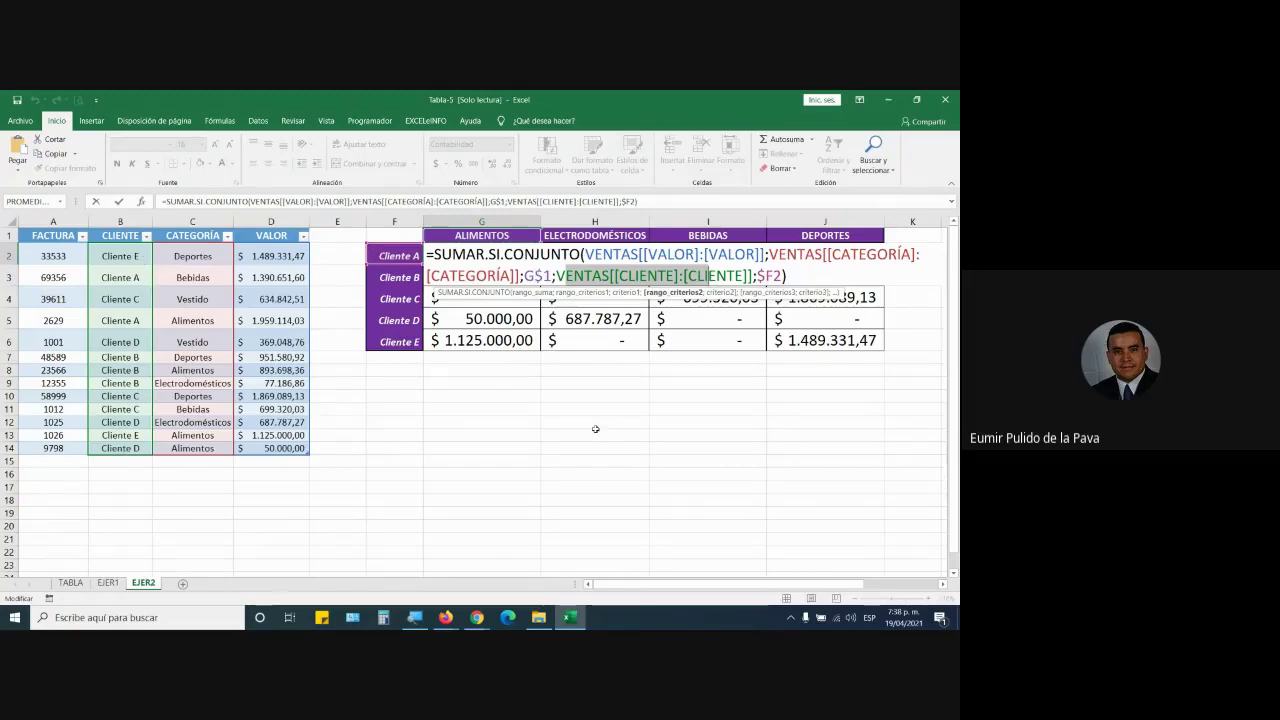
# Step: Add a sale in row 15 with a new invoice number, Cliente A, Electrodomésticos and 1.000.000, and autofit the summary's ELECTRODOMÉSTICOS column
pyautogui.click(64, 460)
pyautogui.write('97987')
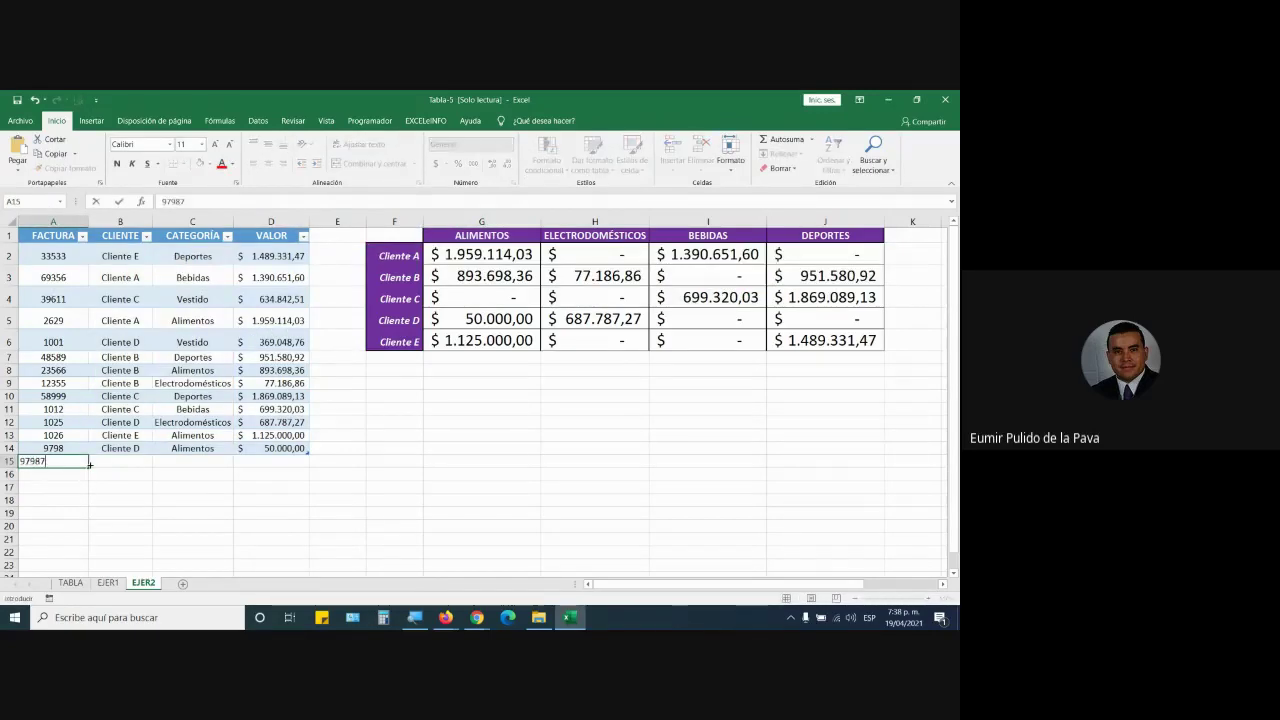
pyautogui.press('Tab')
pyautogui.write('Cliente A')
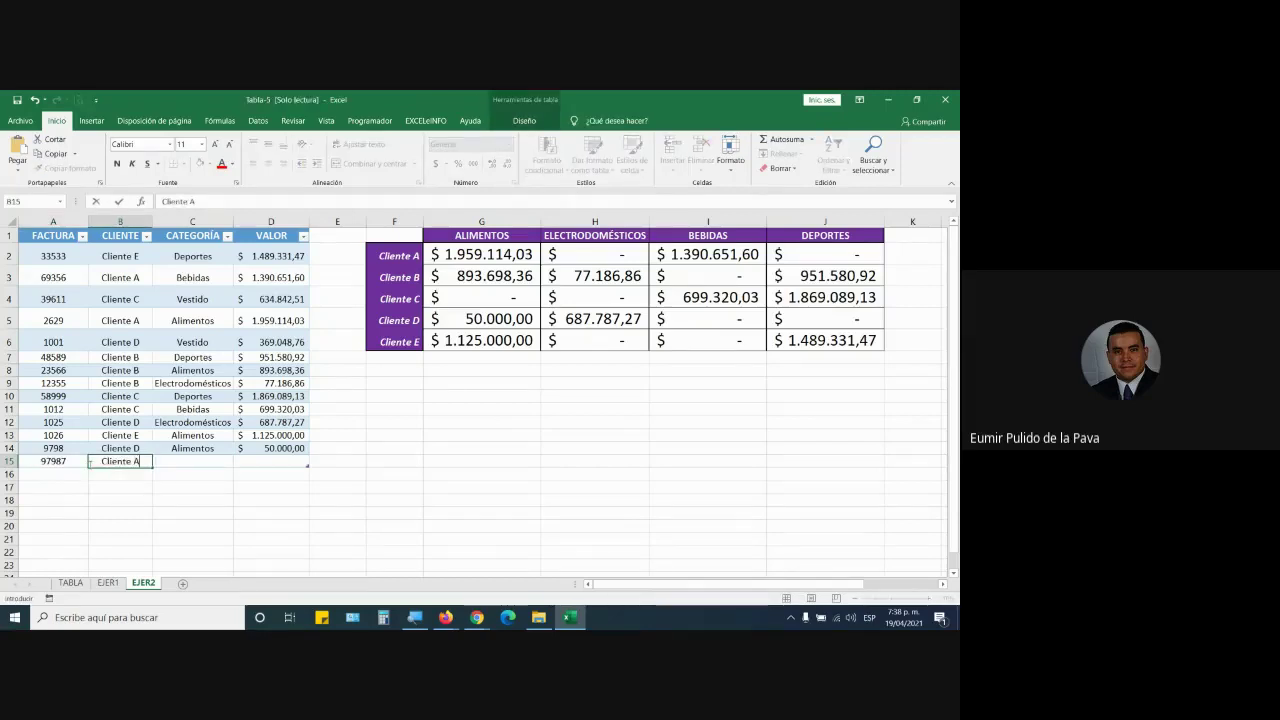
pyautogui.press('Tab')
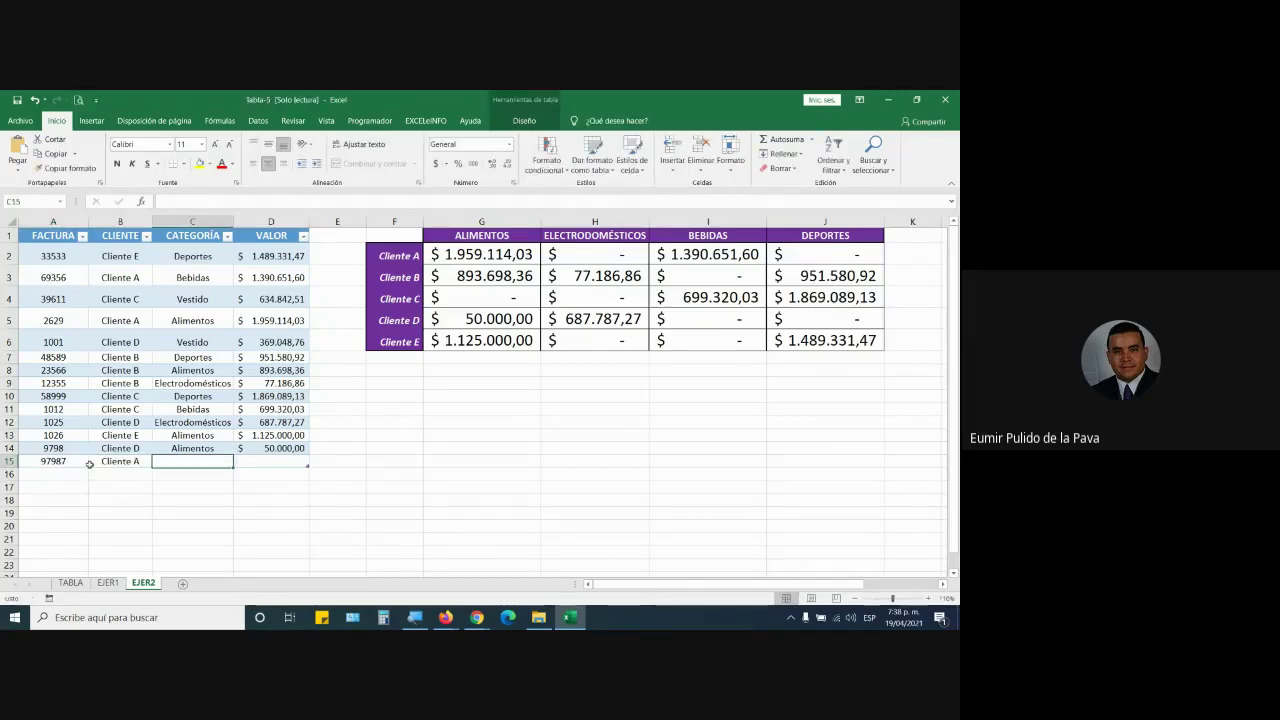
pyautogui.write('Electrodomésticos')
pyautogui.press('Tab')
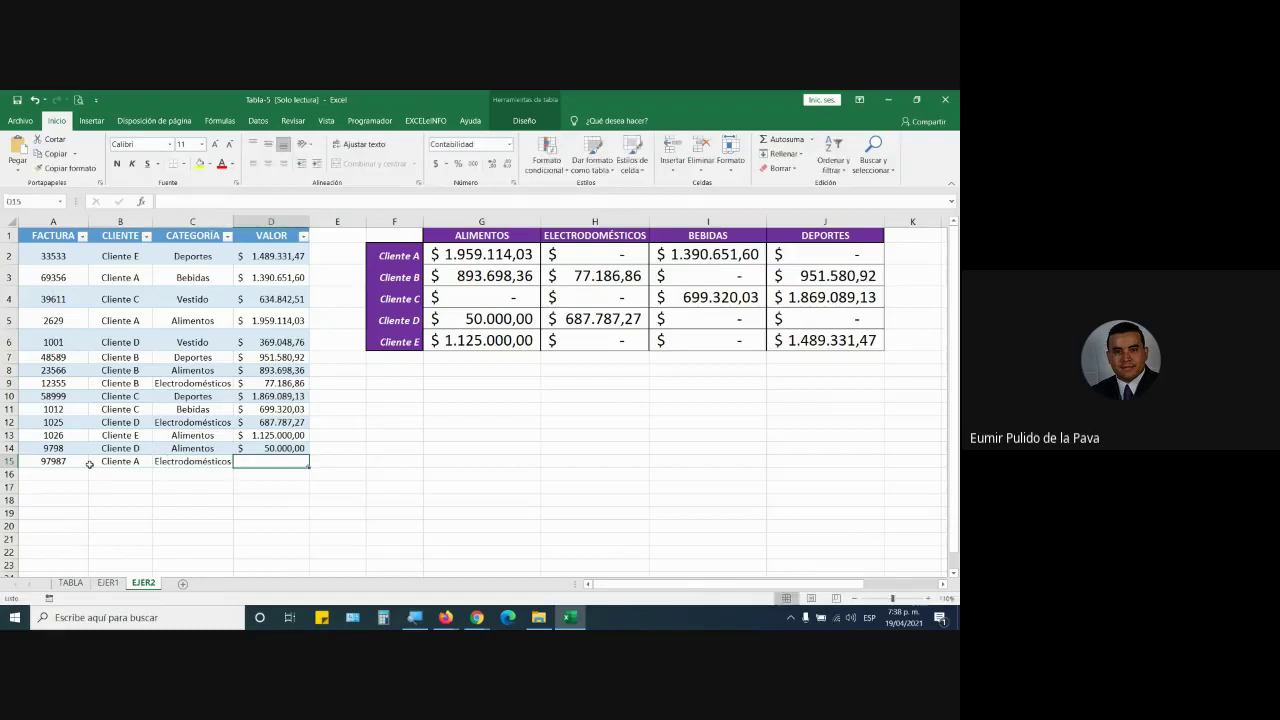
pyautogui.write('1.000.000')
pyautogui.press('Return')
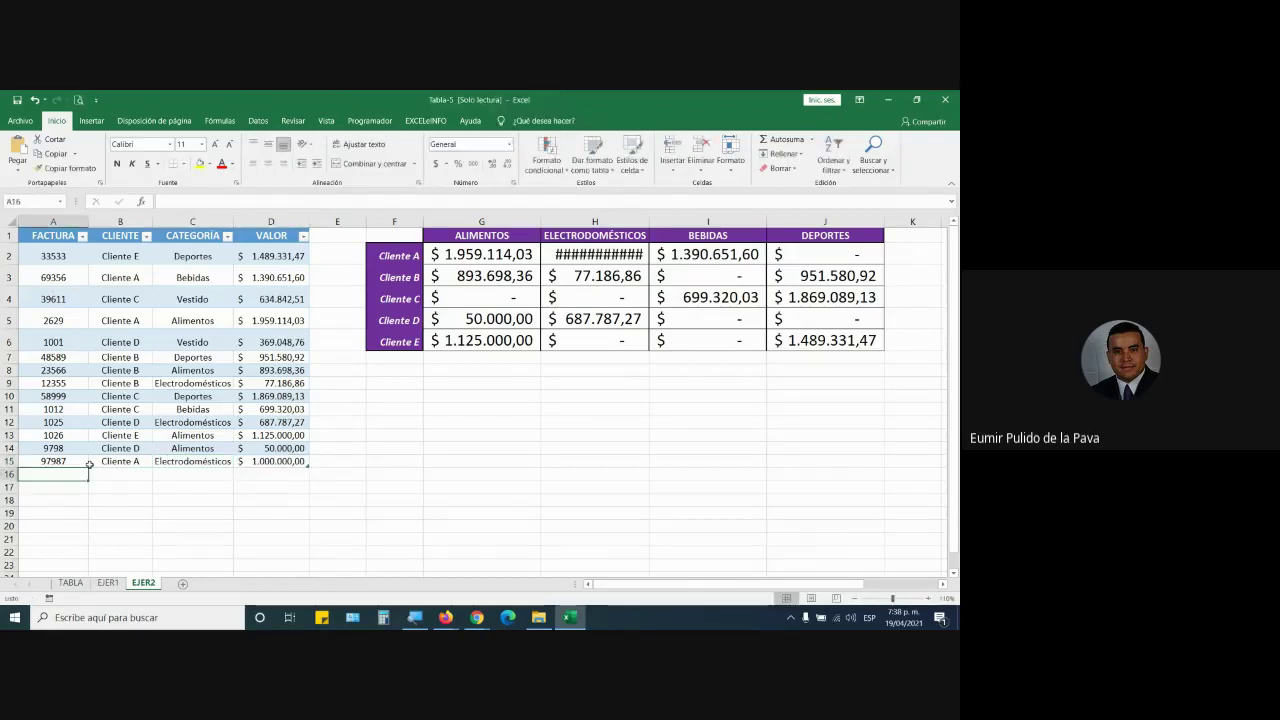
pyautogui.doubleClick(649, 221)
# Step: Inspect the structured column ranges in the G2 formula against the extended VENTAS table, leaving the formula unchanged
pyautogui.doubleClick(515, 254)
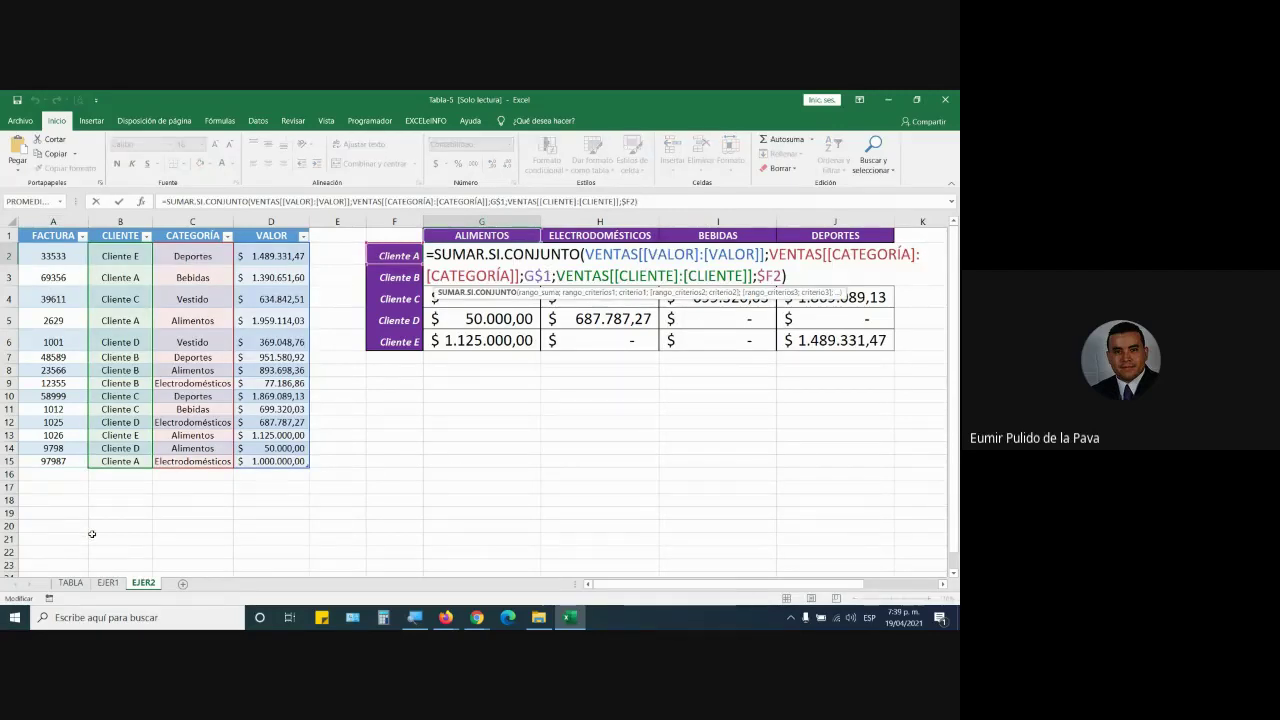
pyautogui.click(74, 472)
pyautogui.click(190, 340)
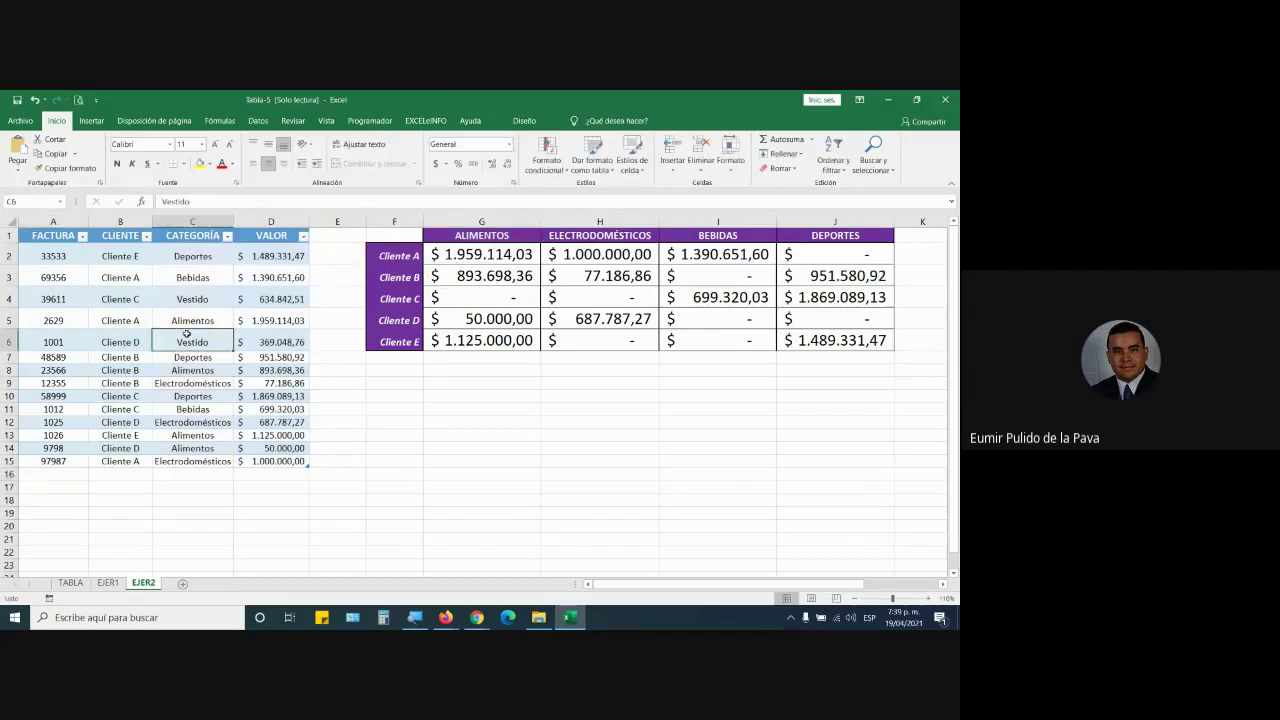
pyautogui.doubleClick(490, 258)
pyautogui.moveTo(592, 254); pyautogui.dragTo(515, 276)
pyautogui.moveTo(592, 276); pyautogui.dragTo(738, 276)
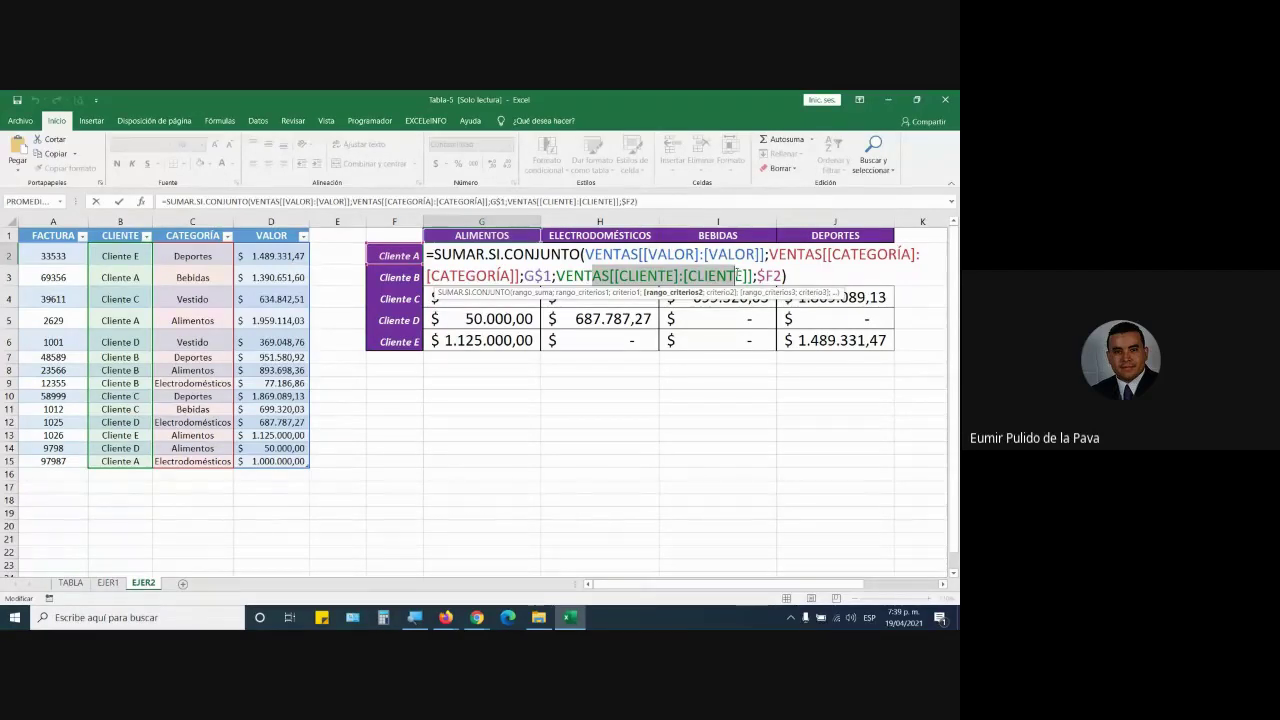
pyautogui.press('Return')
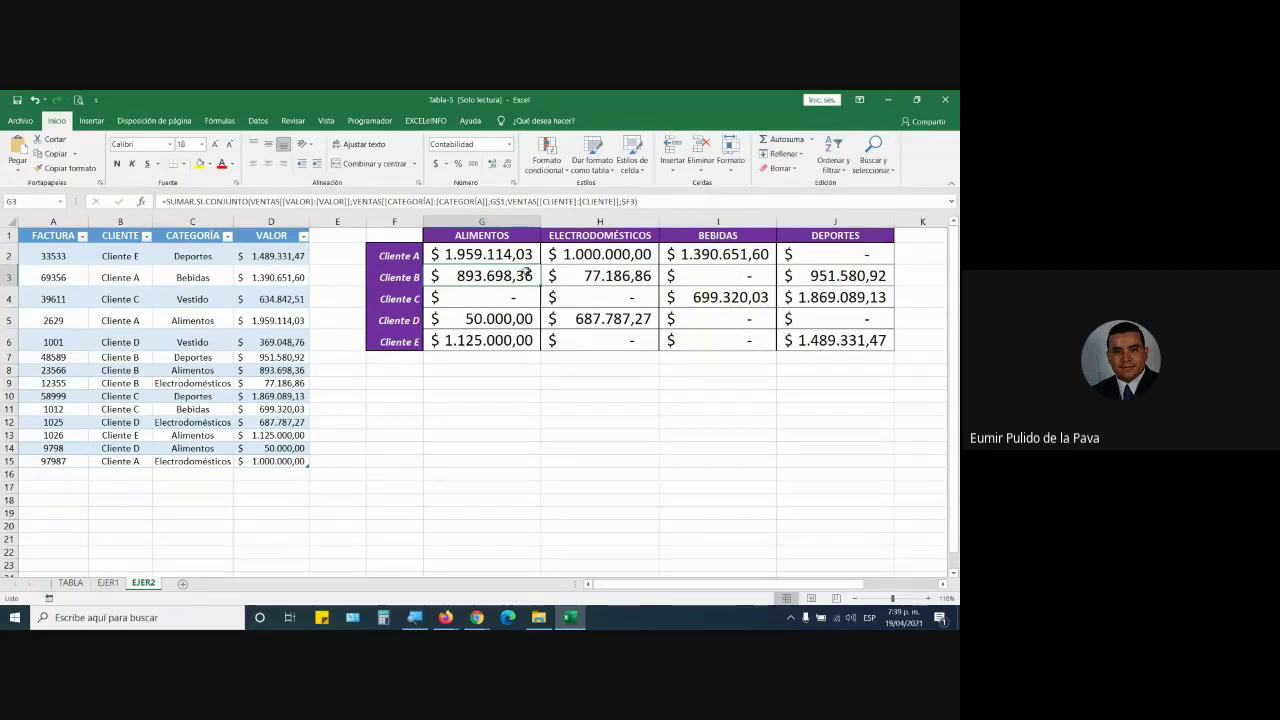
# Step: Recheck the VALOR sum range in G2 and compare it with the filled formulas in H2, I2 and J2
pyautogui.click(497, 255)
pyautogui.doubleClick(497, 255)
pyautogui.moveTo(592, 255); pyautogui.dragTo(756, 255)
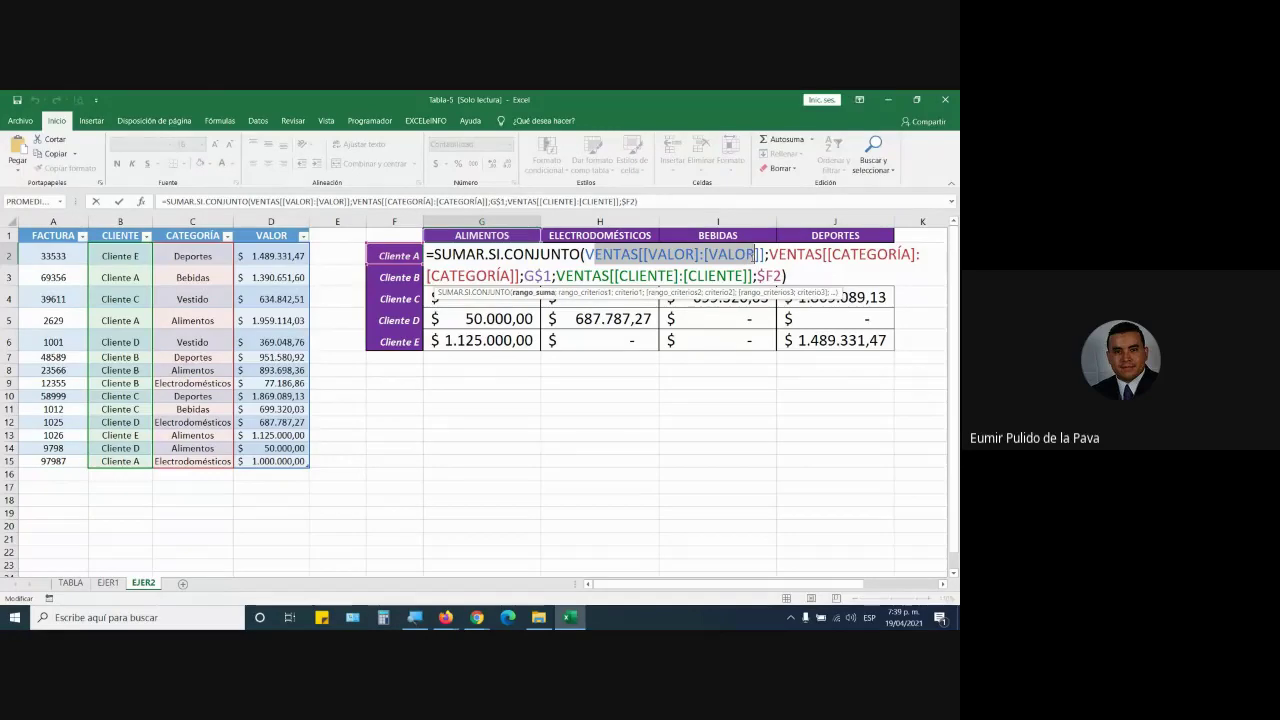
pyautogui.press('Return')
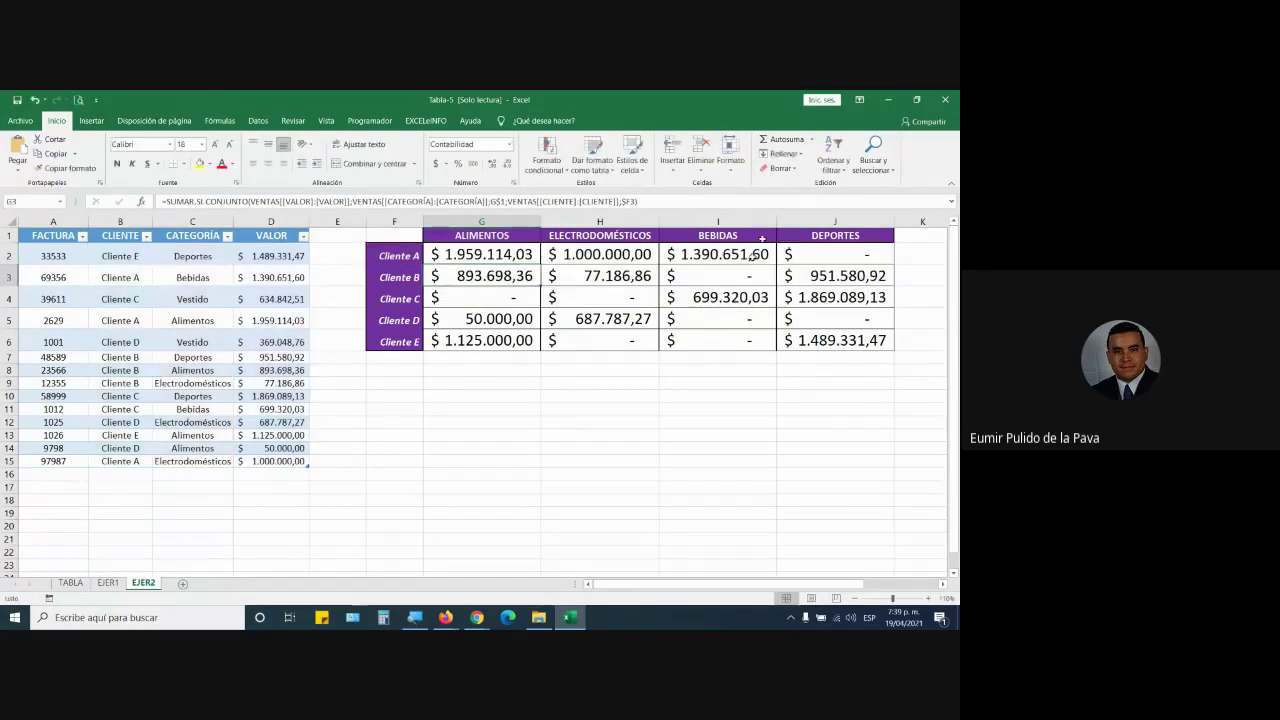
pyautogui.click(585, 254)
pyautogui.click(692, 254)
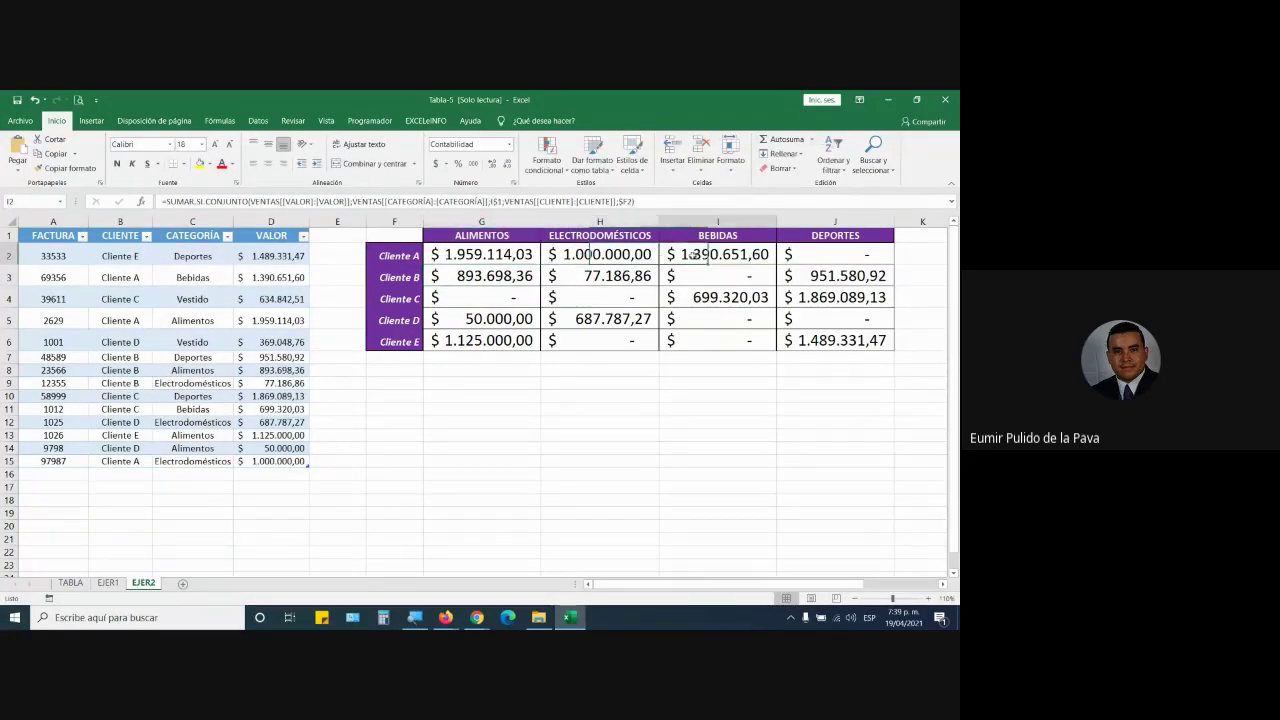
pyautogui.click(780, 256)
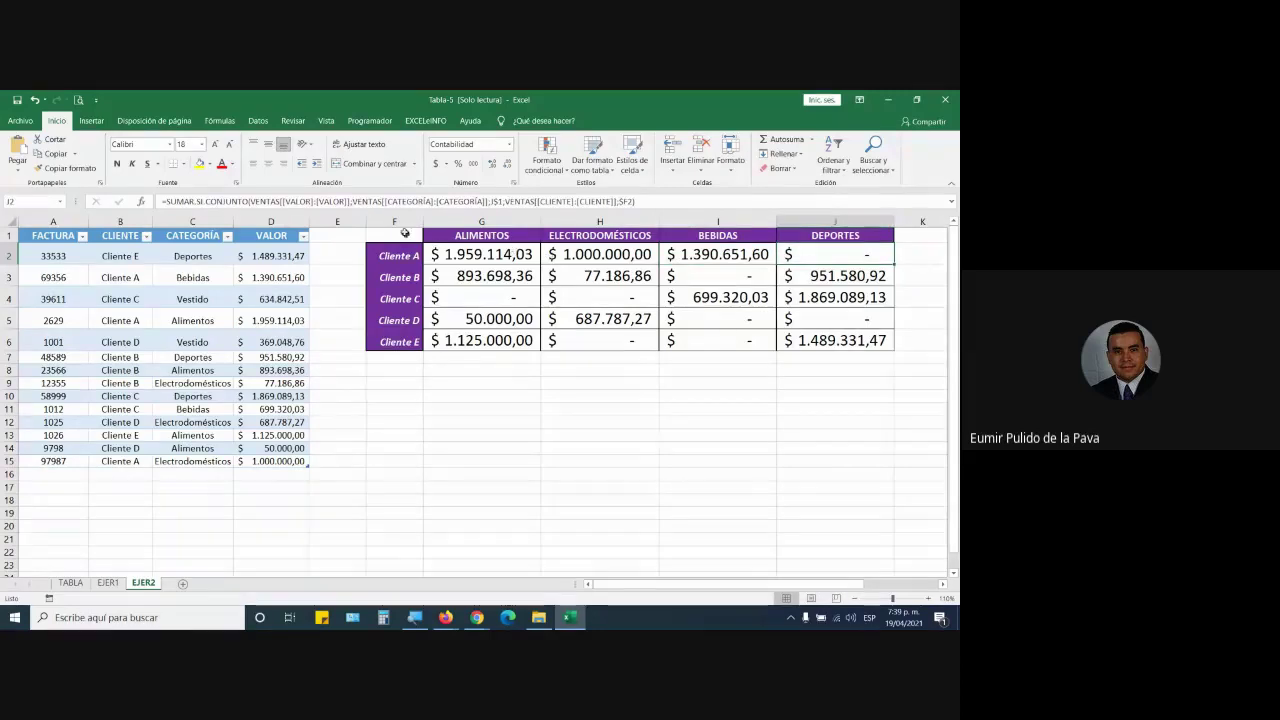
# Step: Try moving the summary in F1:J6 one column over to E1, beside the VENTAS table, and undo the move
pyautogui.moveTo(394, 221); pyautogui.dragTo(835, 221)
pyautogui.moveTo(385, 232); pyautogui.dragTo(800, 338)
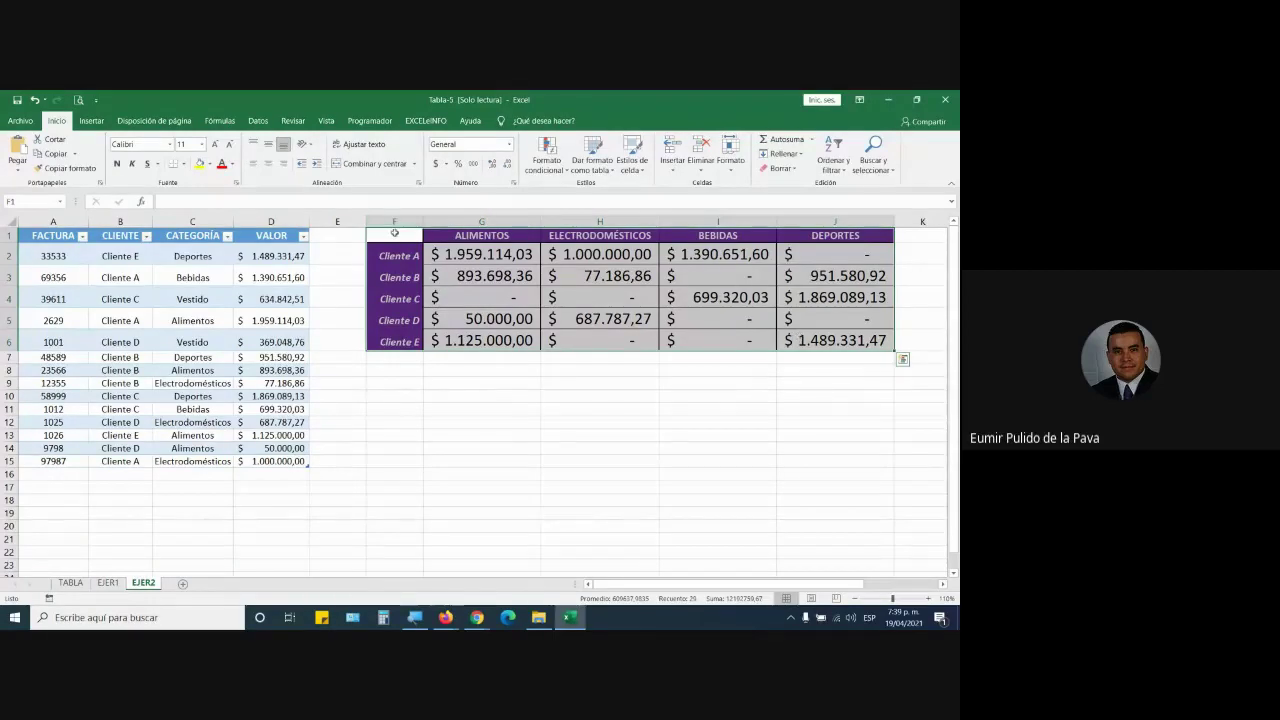
pyautogui.moveTo(404, 237); pyautogui.dragTo(822, 343)
pyautogui.moveTo(836, 228); pyautogui.dragTo(780, 225)
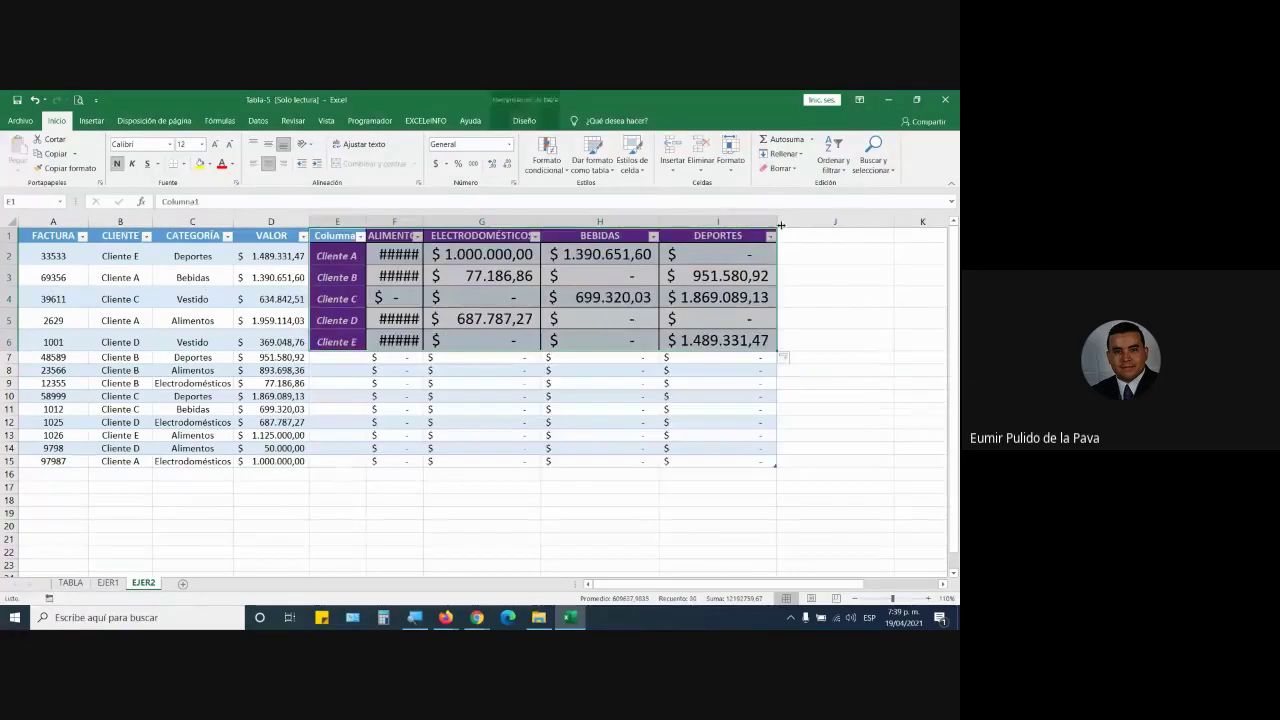
pyautogui.hotkey('ctrl', 'z')
pyautogui.hotkey('ctrl', 'z')
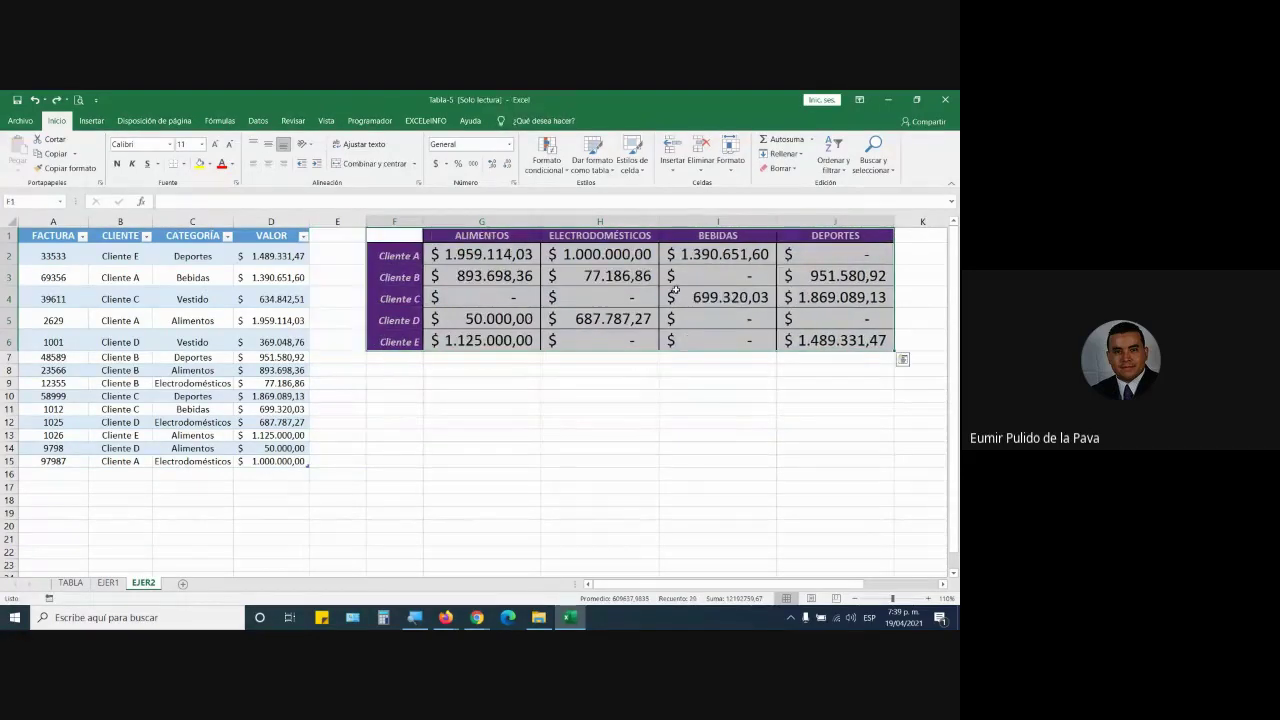
# Step: Look over the client labels in F2:F6 and the formula in G2
pyautogui.moveTo(398, 256); pyautogui.dragTo(400, 340)
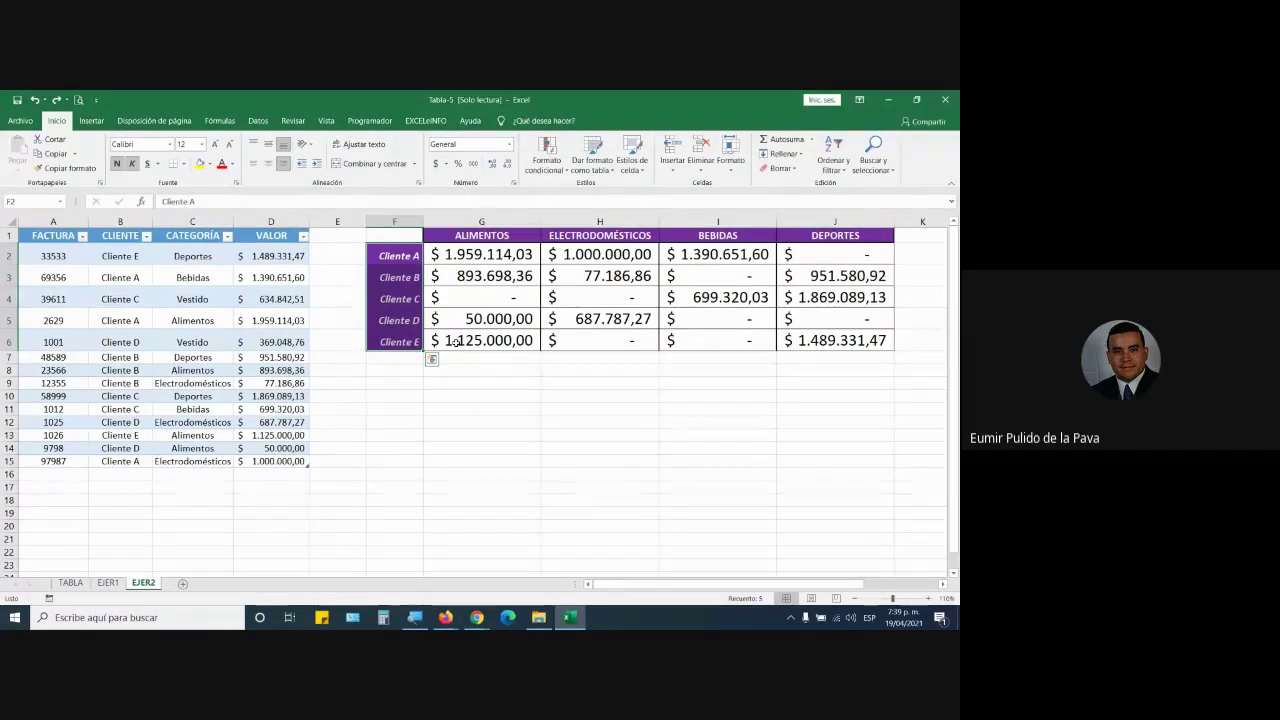
pyautogui.click(528, 260)
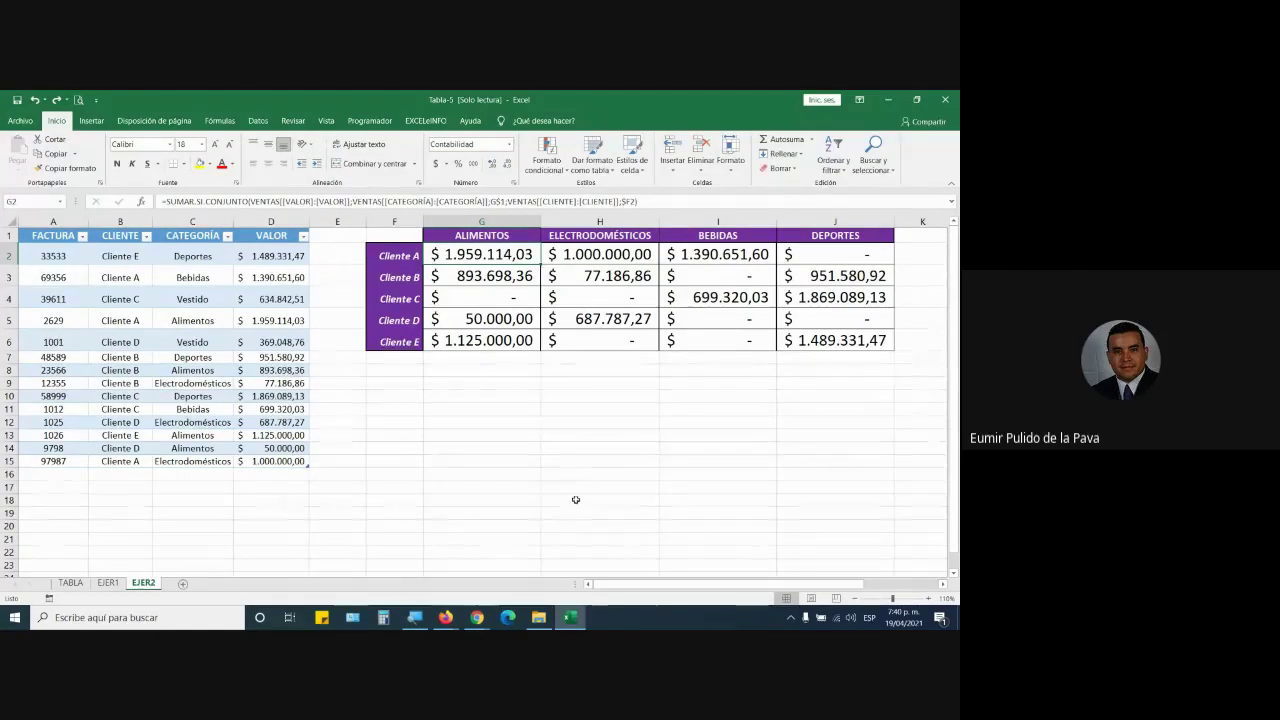
# Step: Switch to Google Meet and examine the whole-column references in the SUMAR.SI.CONJUNTO formula a student posted in the chat
pyautogui.click(477, 617)
pyautogui.moveTo(702, 468)
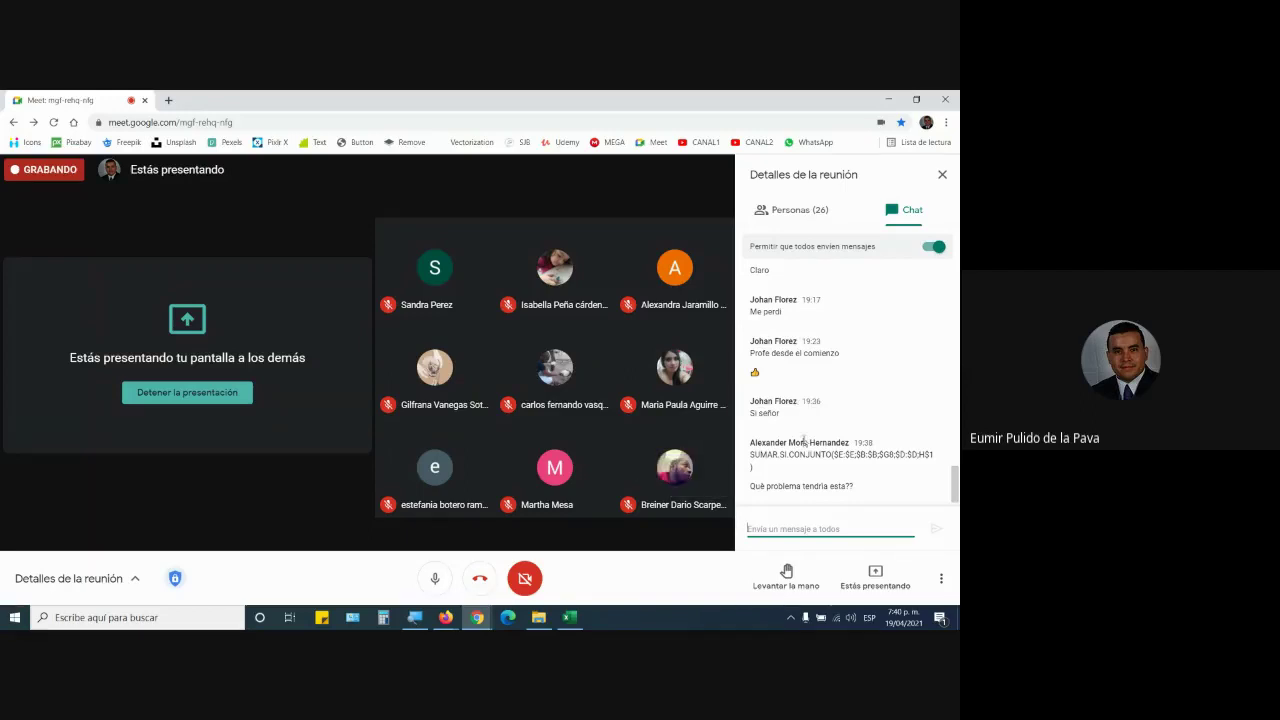
pyautogui.moveTo(837, 454); pyautogui.dragTo(857, 455)
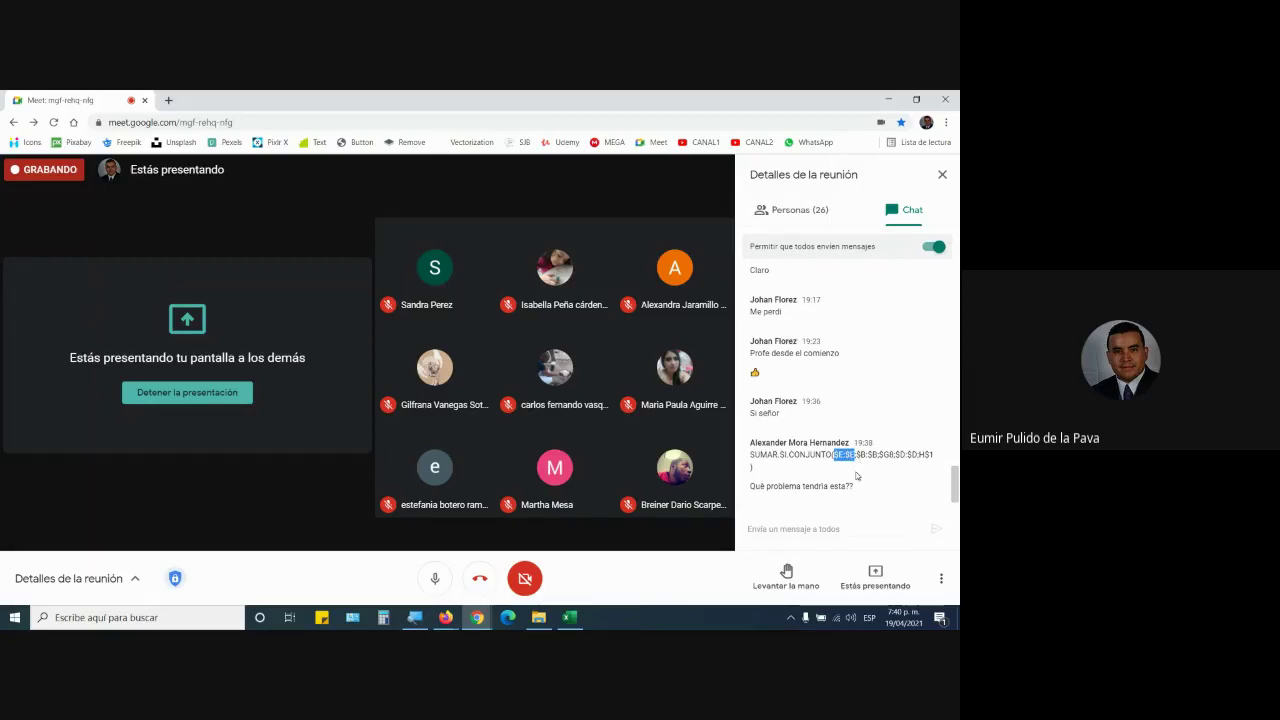
pyautogui.moveTo(428, 620)
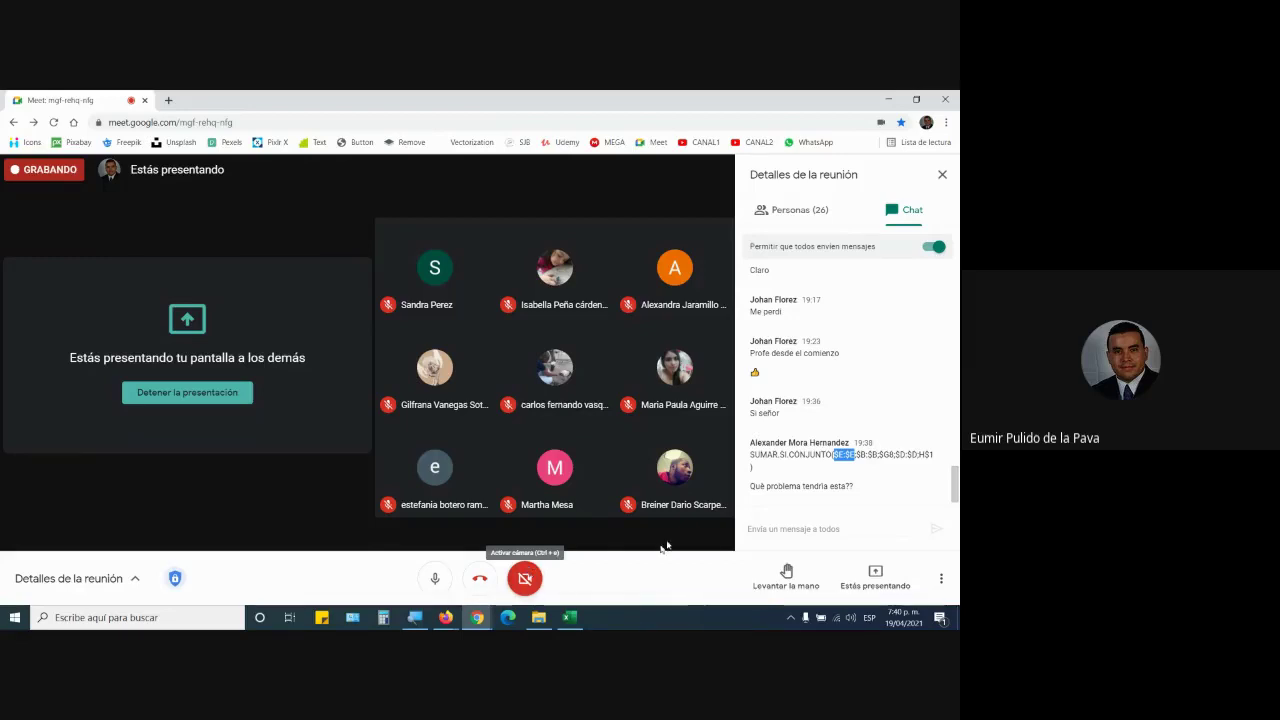
pyautogui.click(837, 454)
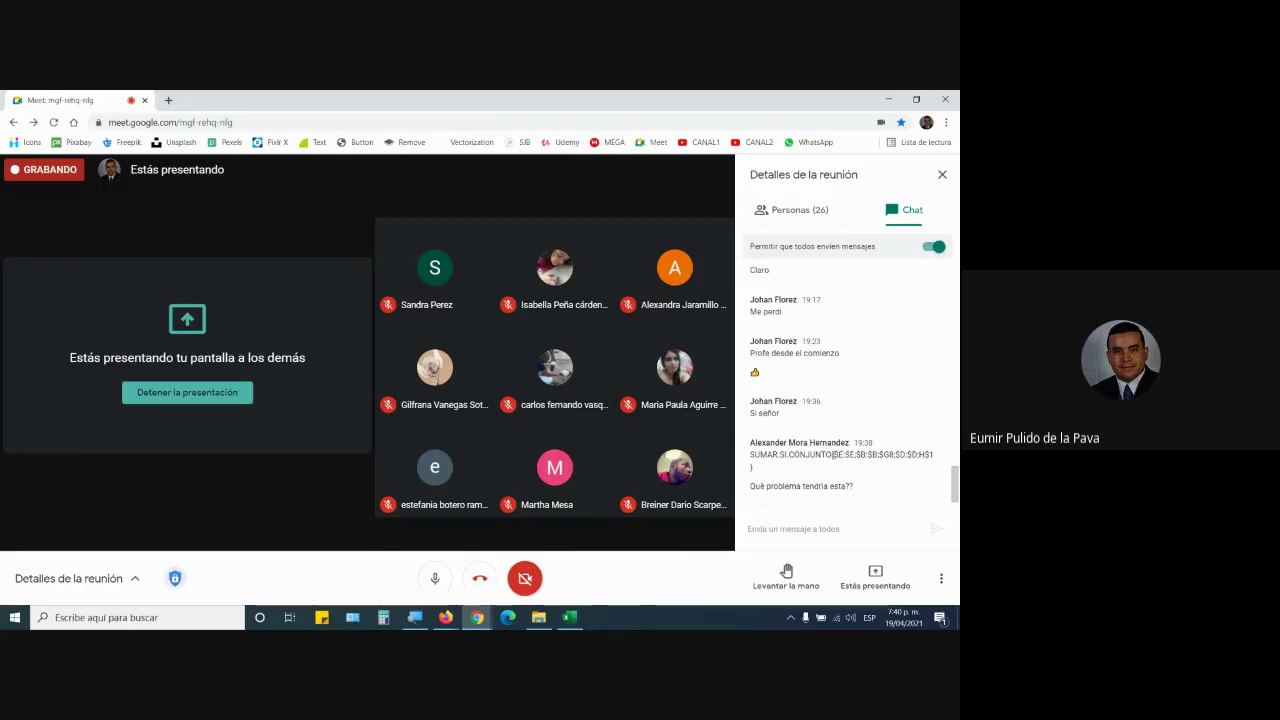
pyautogui.moveTo(833, 454); pyautogui.dragTo(856, 455)
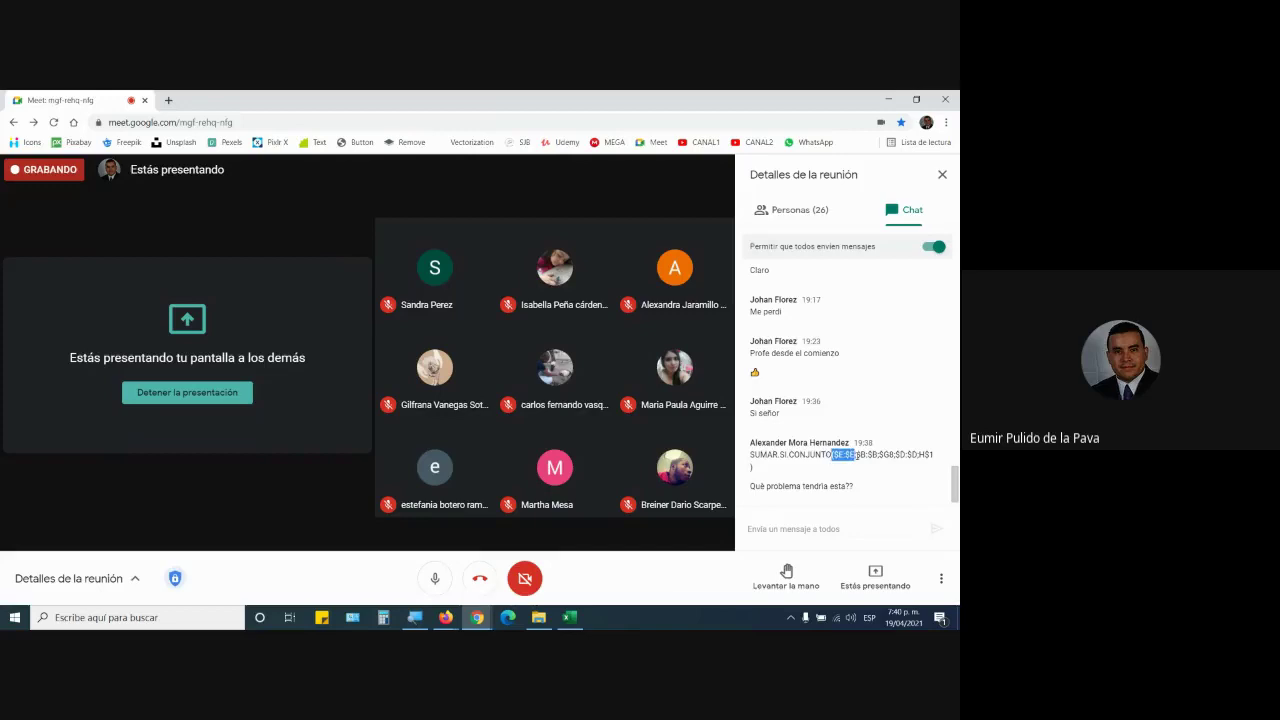
pyautogui.click(870, 460)
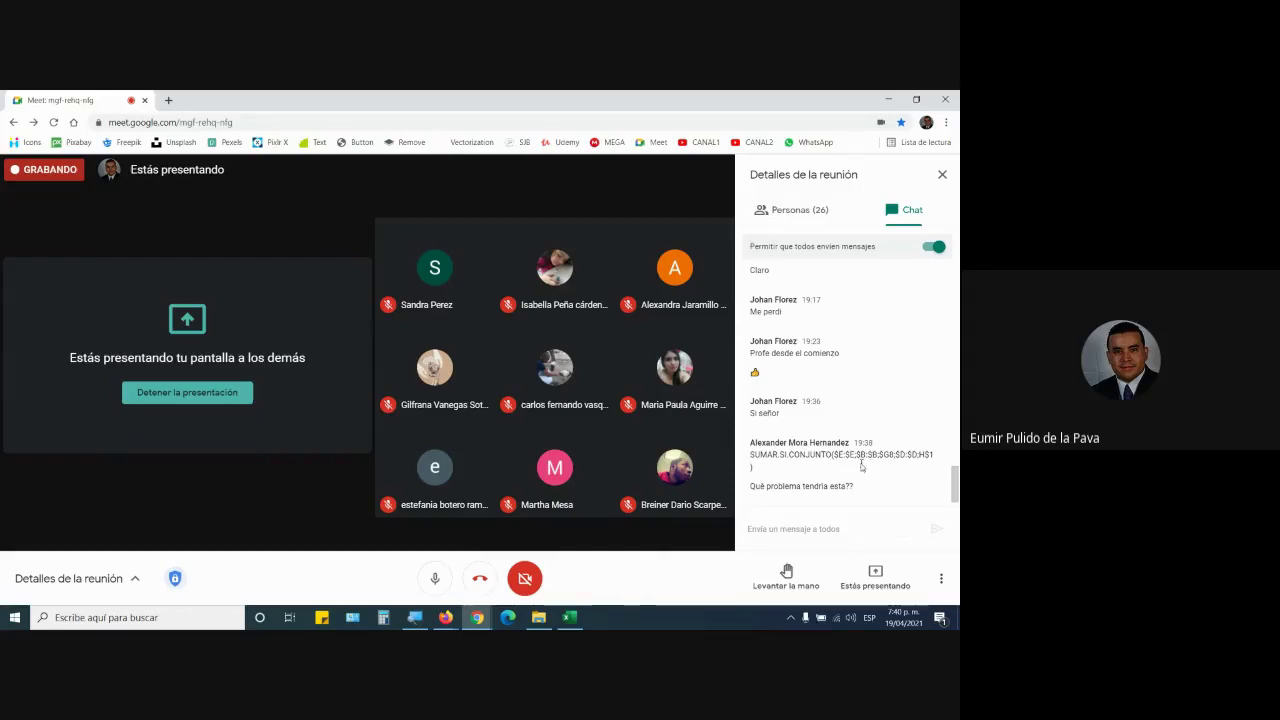
pyautogui.moveTo(838, 454); pyautogui.dragTo(914, 451)
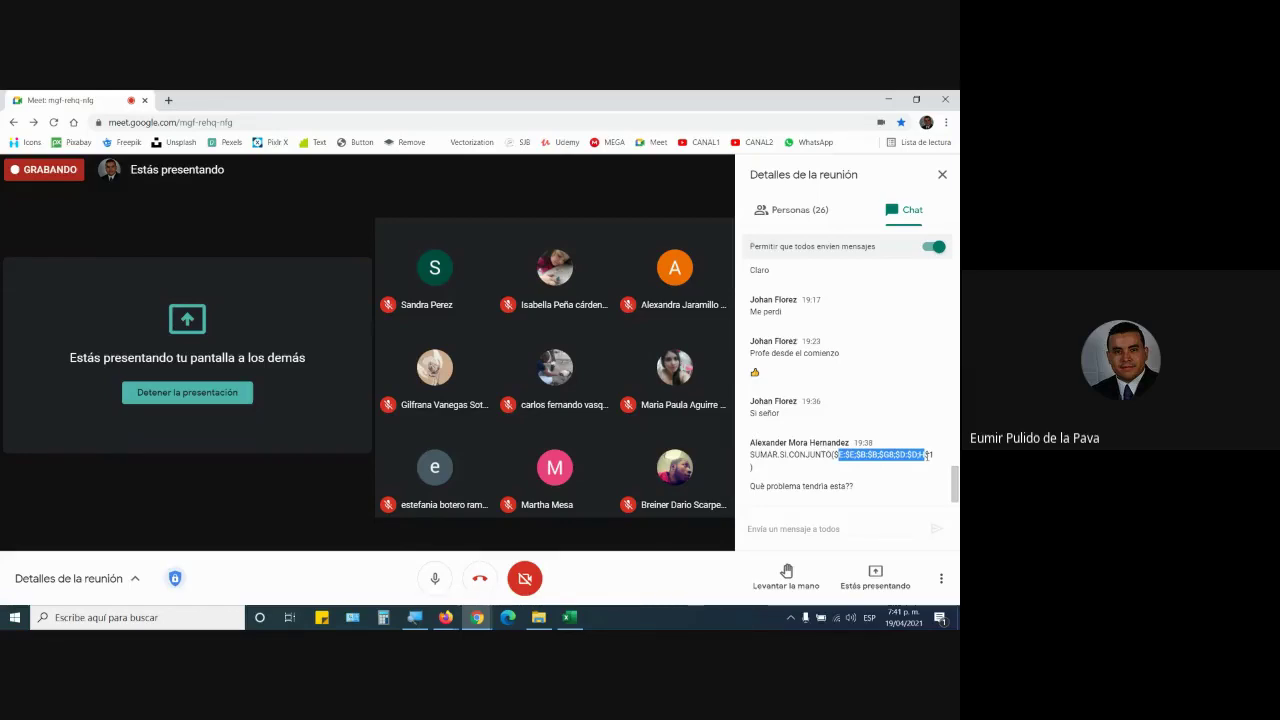
pyautogui.click(841, 455)
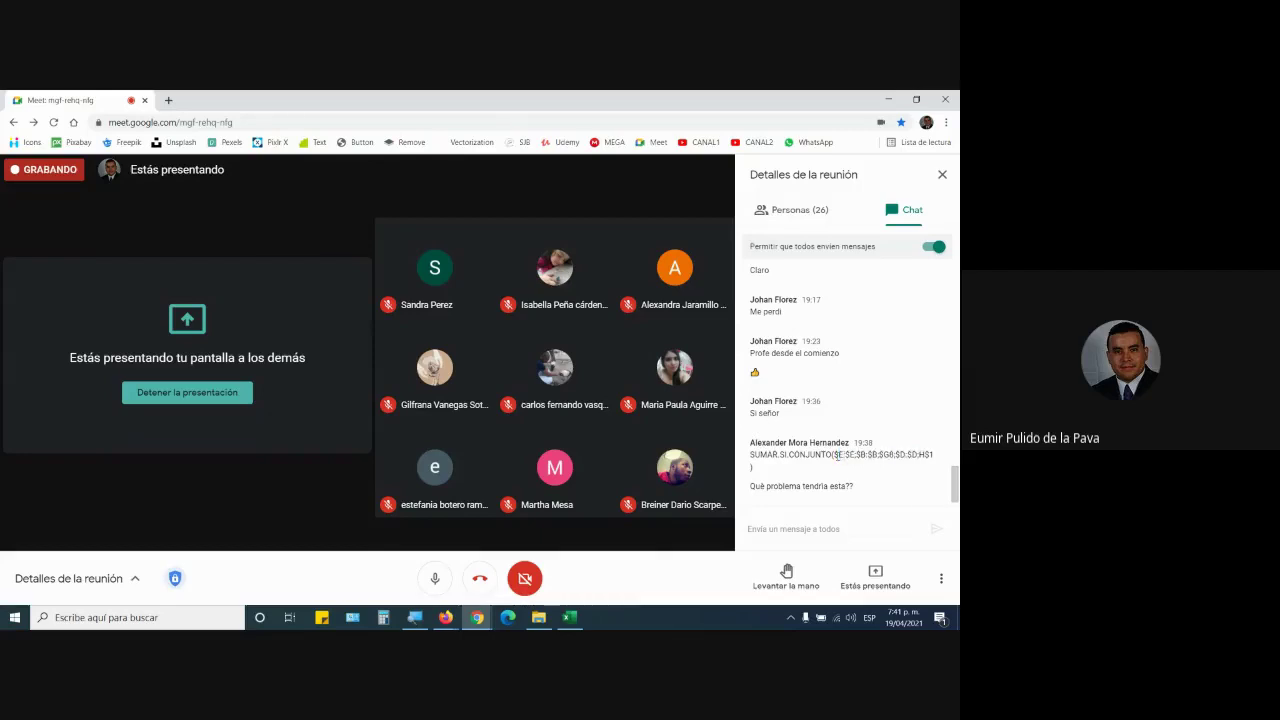
# Step: Switch back to Excel and copy A1:J15 from EJER2 into a new sheet as values only, starting at A1
pyautogui.moveTo(837, 455); pyautogui.dragTo(930, 455)
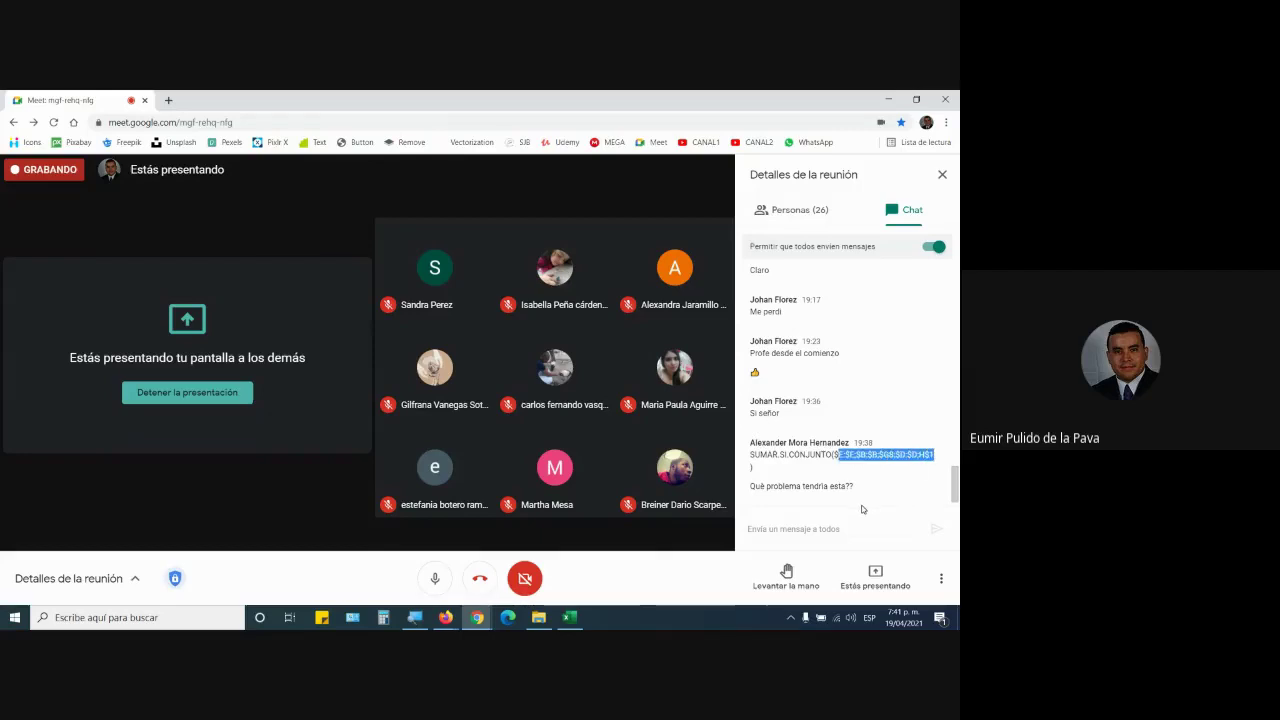
pyautogui.hotkey('alt', 'Tab')
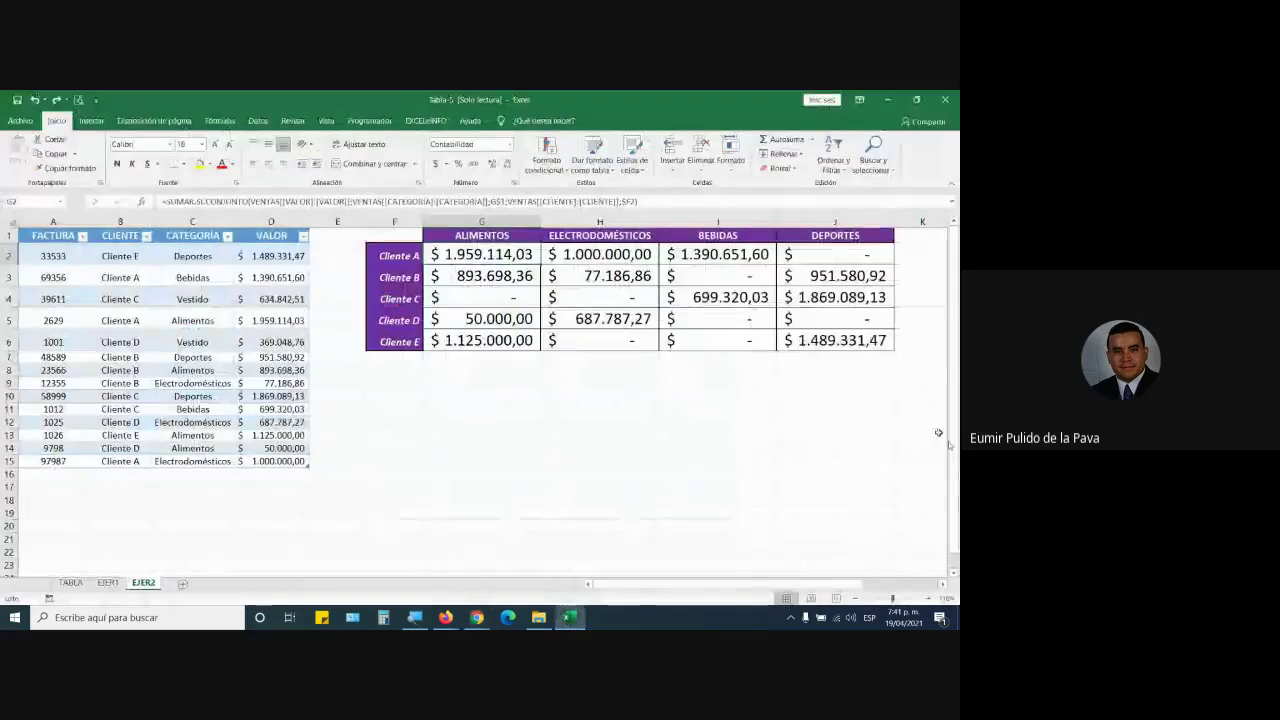
pyautogui.moveTo(45, 240); pyautogui.dragTo(843, 463)
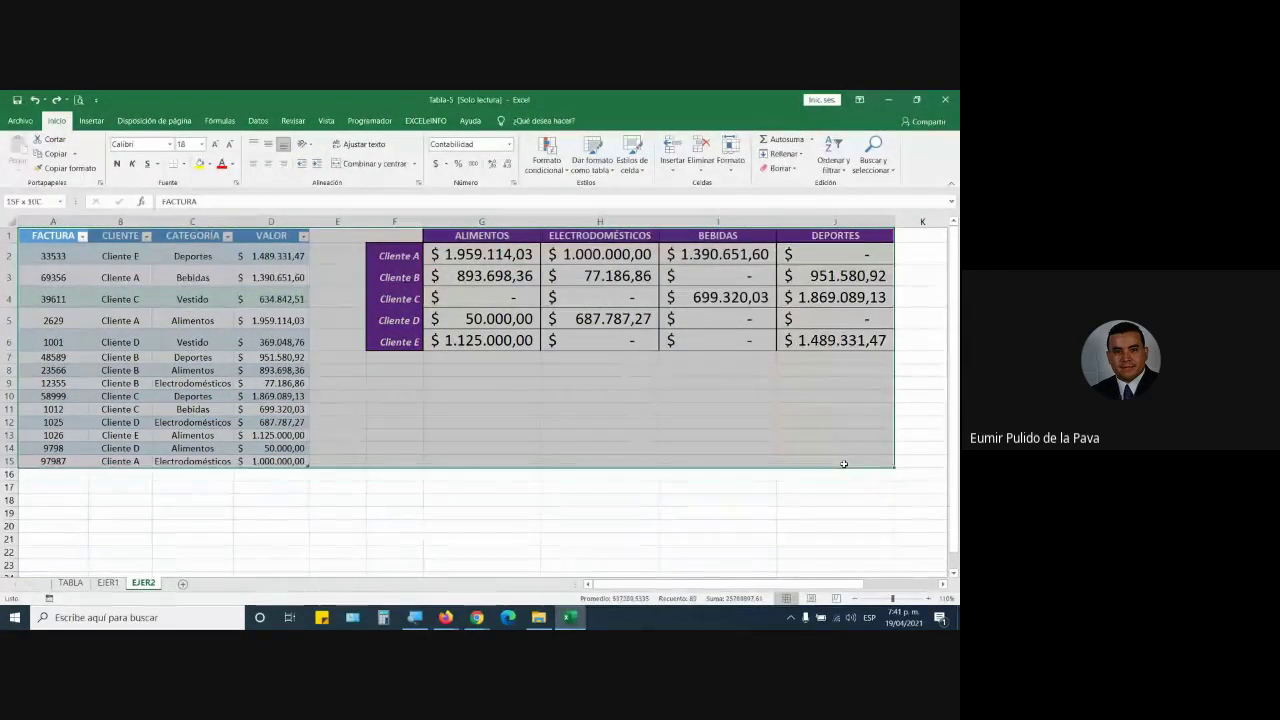
pyautogui.hotkey('ctrl', 'c')
pyautogui.click(185, 588)
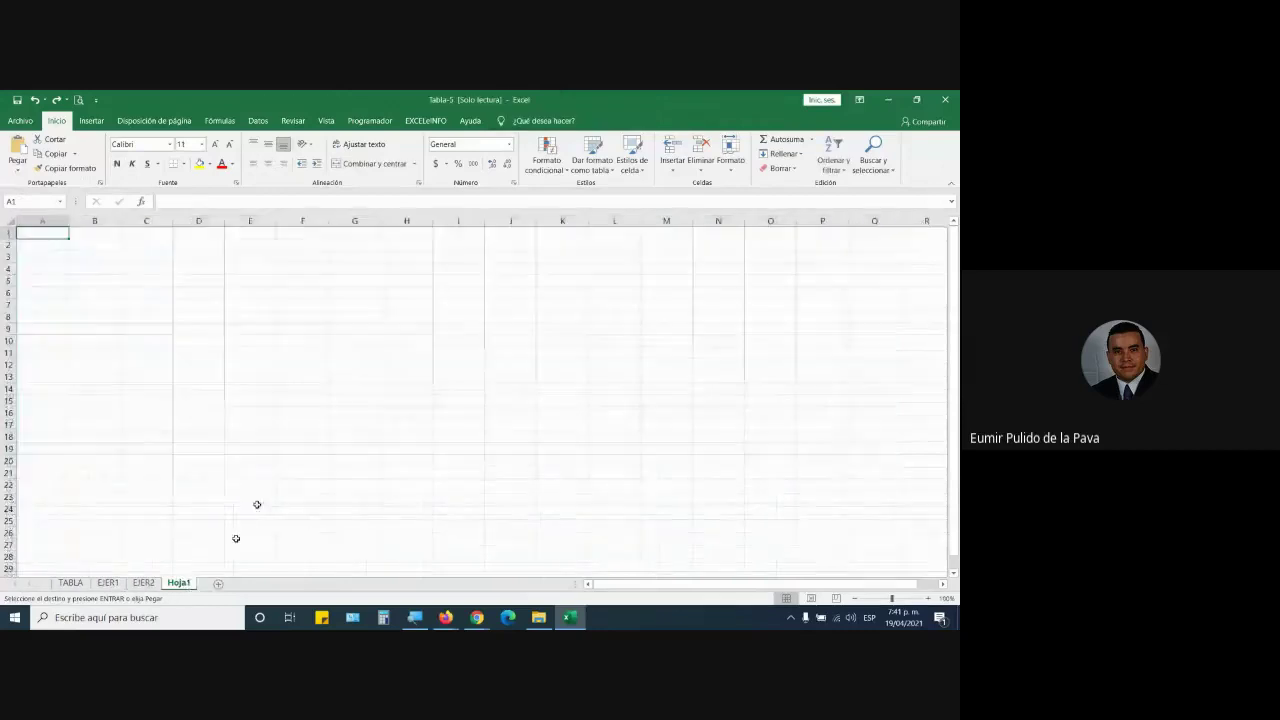
pyautogui.click(18, 168)
pyautogui.click(15, 238)
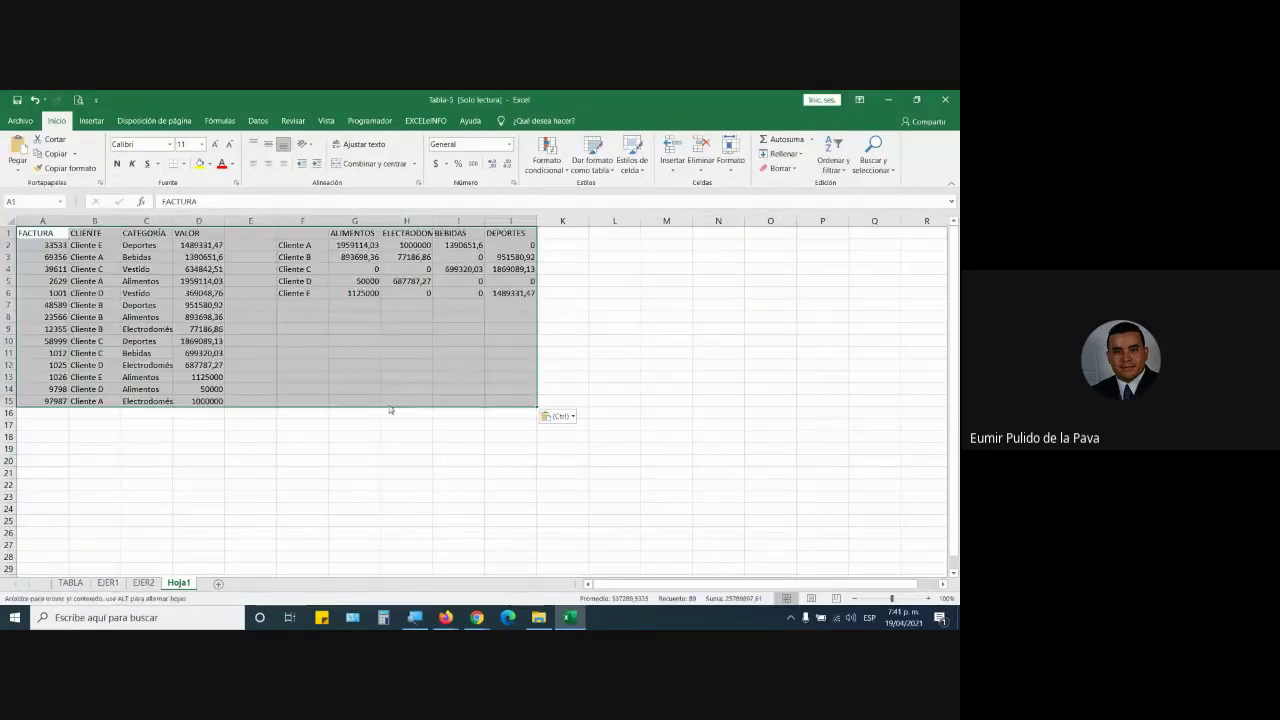
# Step: Clear the summary results in G2:J6 and format the VALOR amounts in D2:D15 as currency without decimals
pyautogui.moveTo(354, 245); pyautogui.dragTo(535, 297)
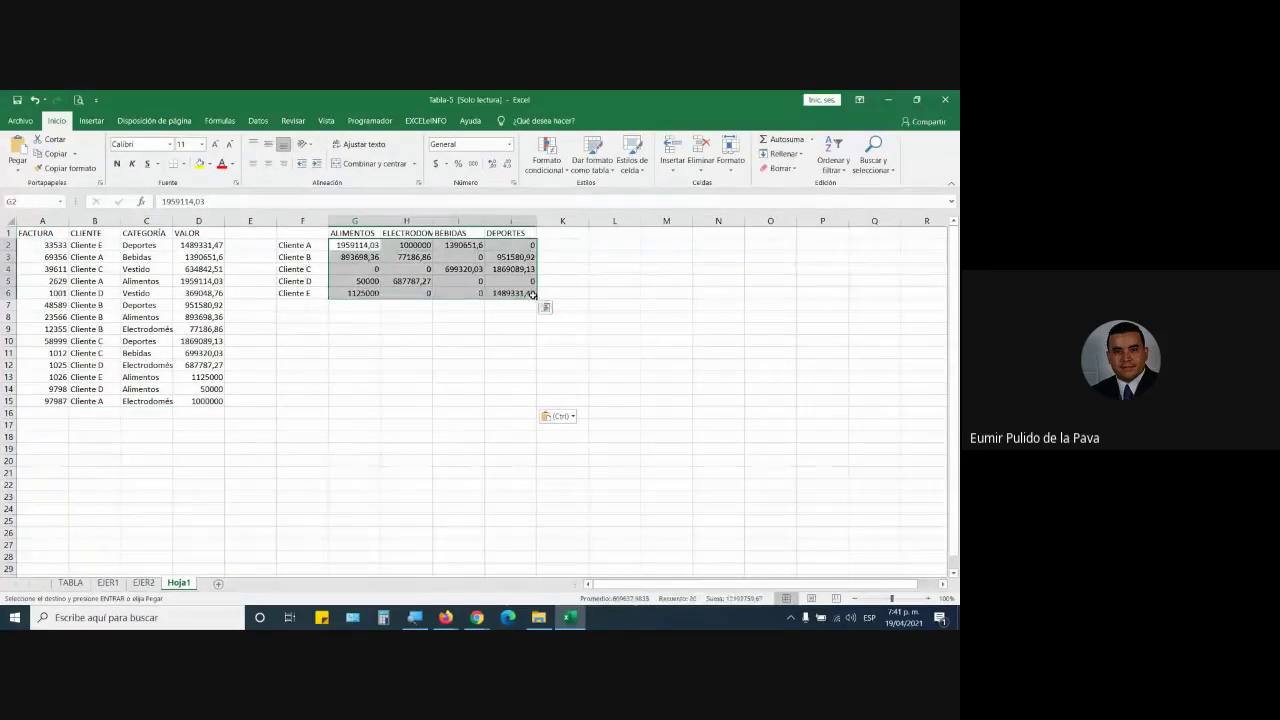
pyautogui.press('Delete')
pyautogui.moveTo(88, 257); pyautogui.dragTo(207, 401)
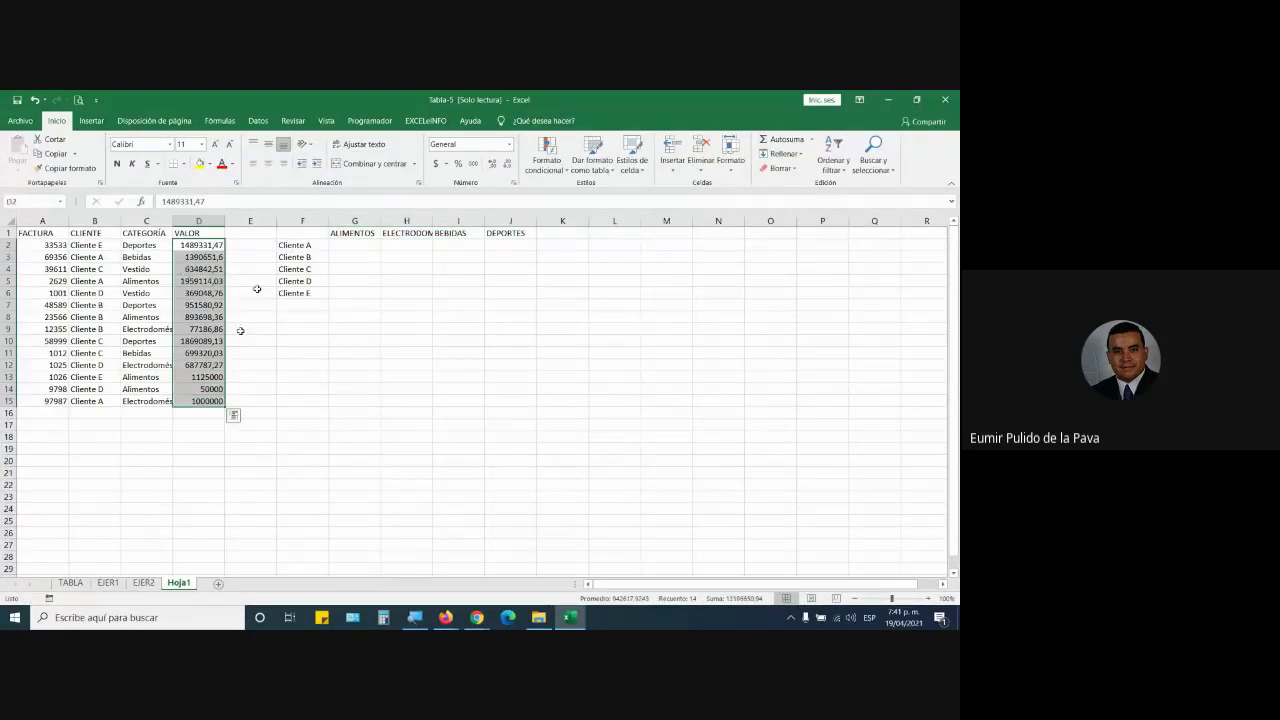
pyautogui.click(436, 163)
pyautogui.click(506, 164)
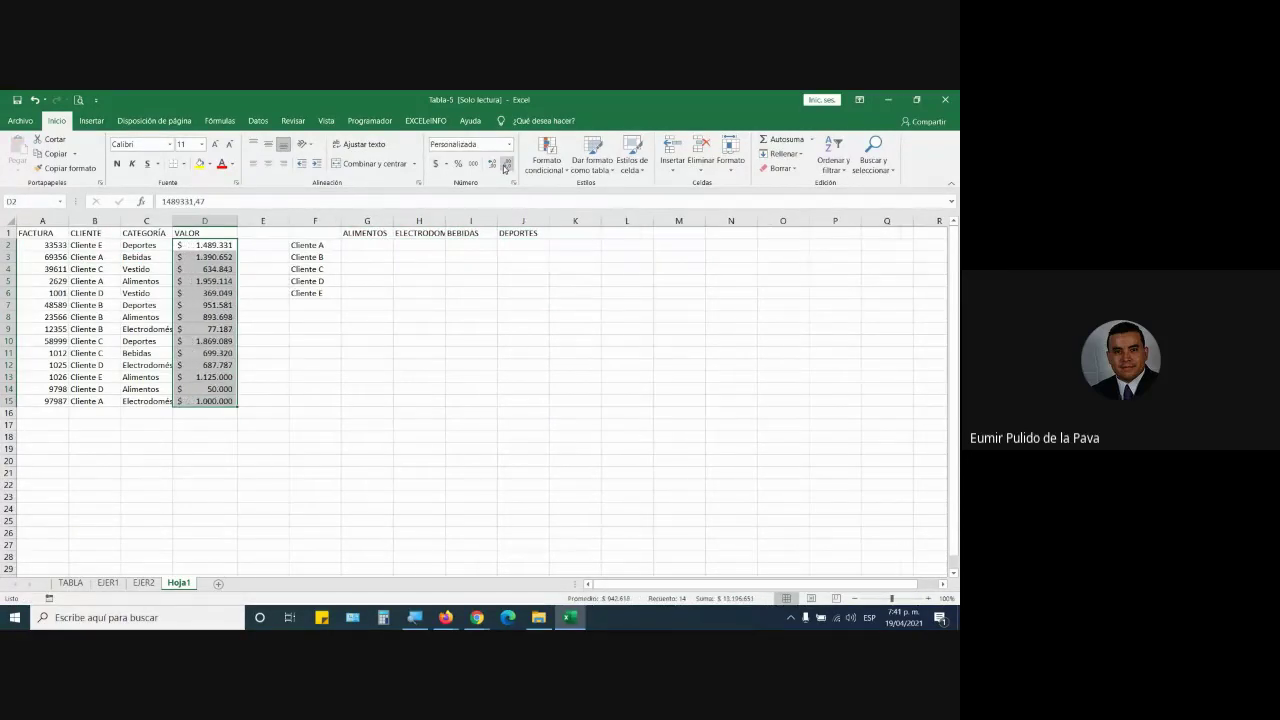
pyautogui.click(506, 164)
# Step: Format the headers in A1:D1 as centred, bold, white 12-point text on a purple fill
pyautogui.moveTo(29, 233); pyautogui.dragTo(205, 233)
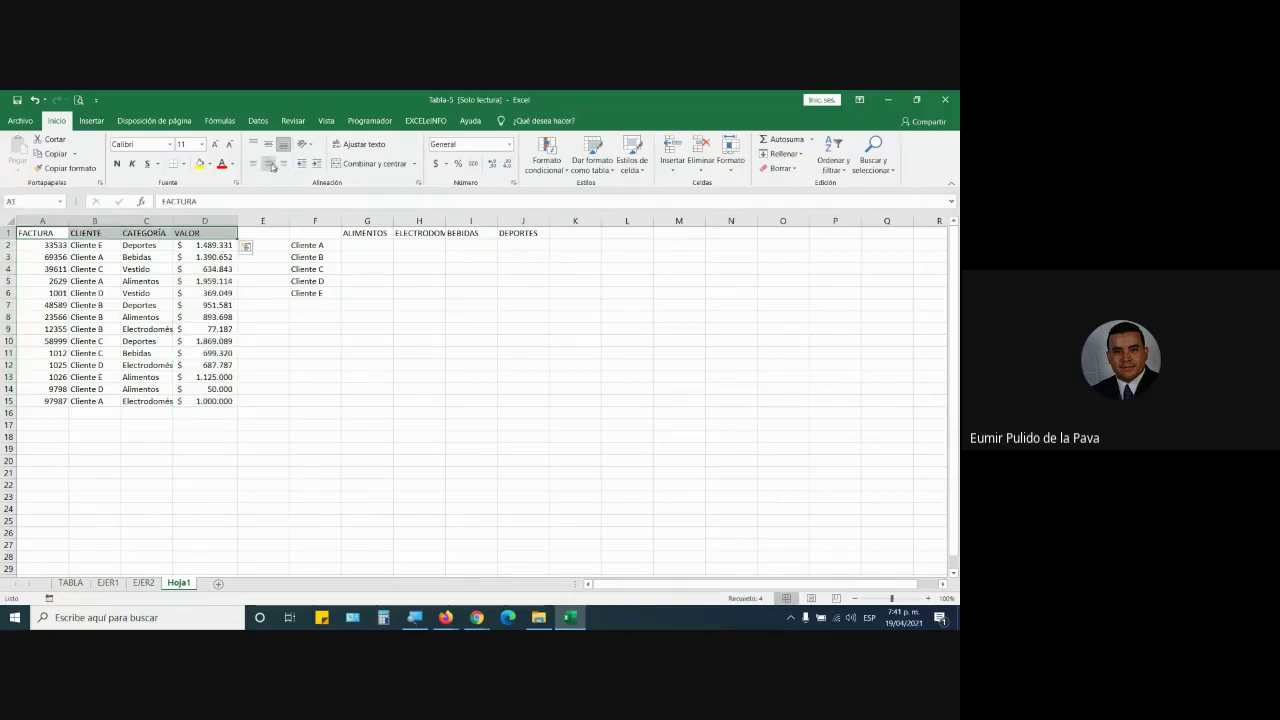
pyautogui.click(268, 163)
pyautogui.click(199, 163)
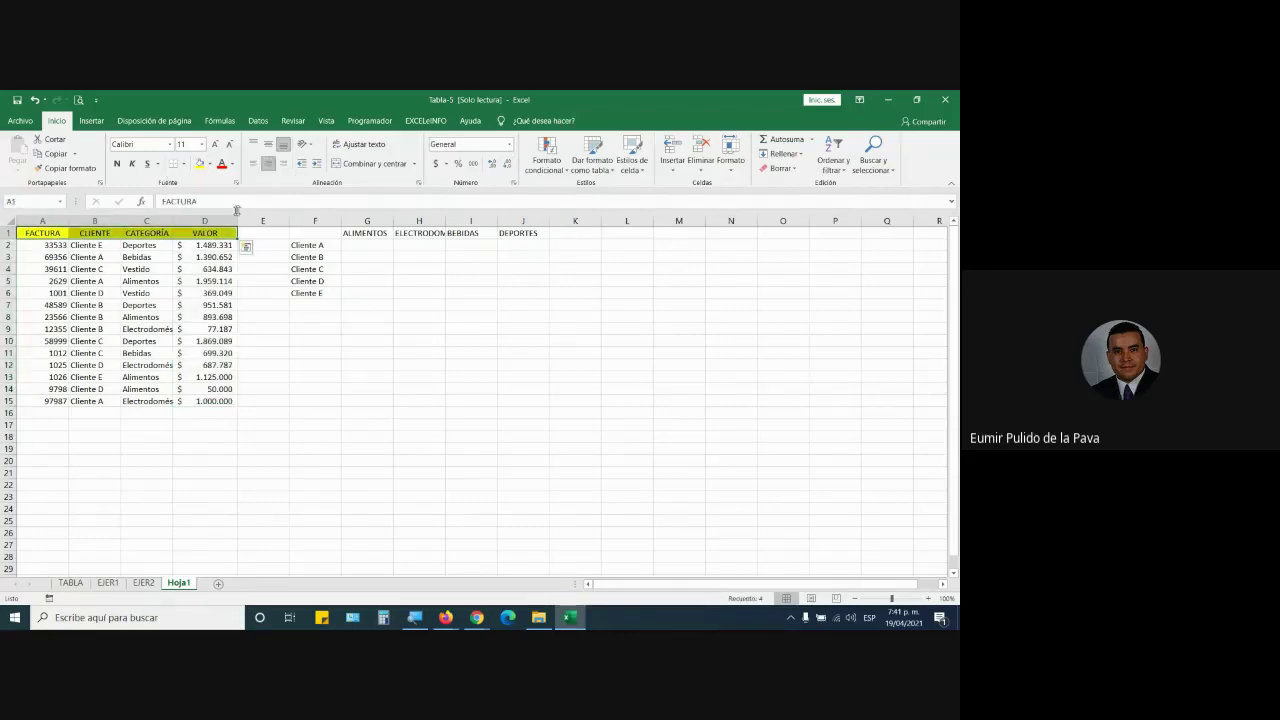
pyautogui.click(209, 164)
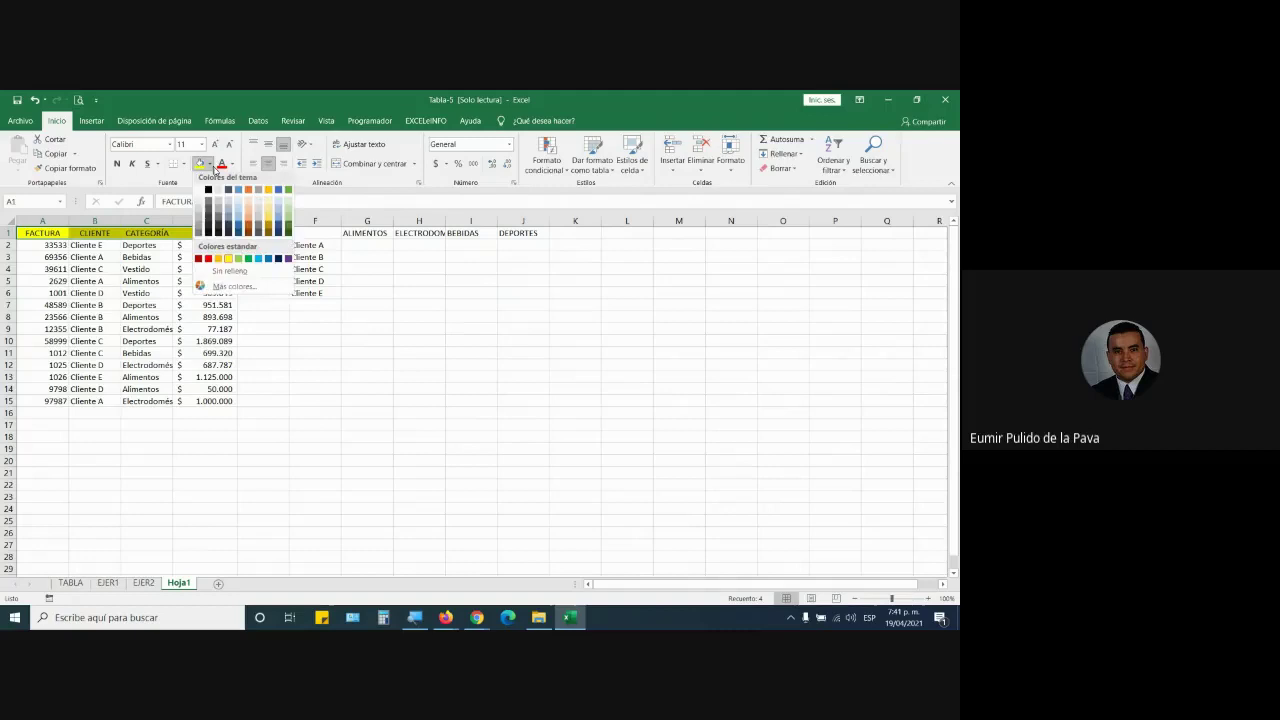
pyautogui.click(283, 263)
pyautogui.click(233, 167)
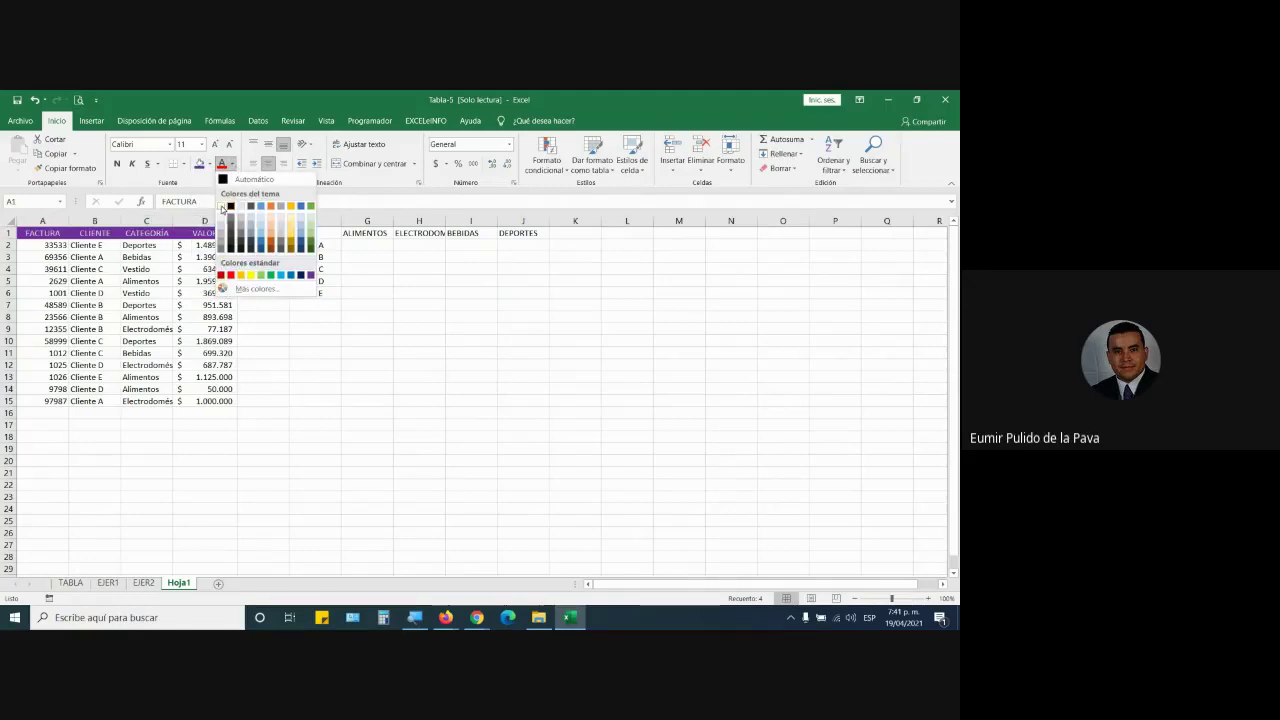
pyautogui.click(222, 207)
pyautogui.click(215, 144)
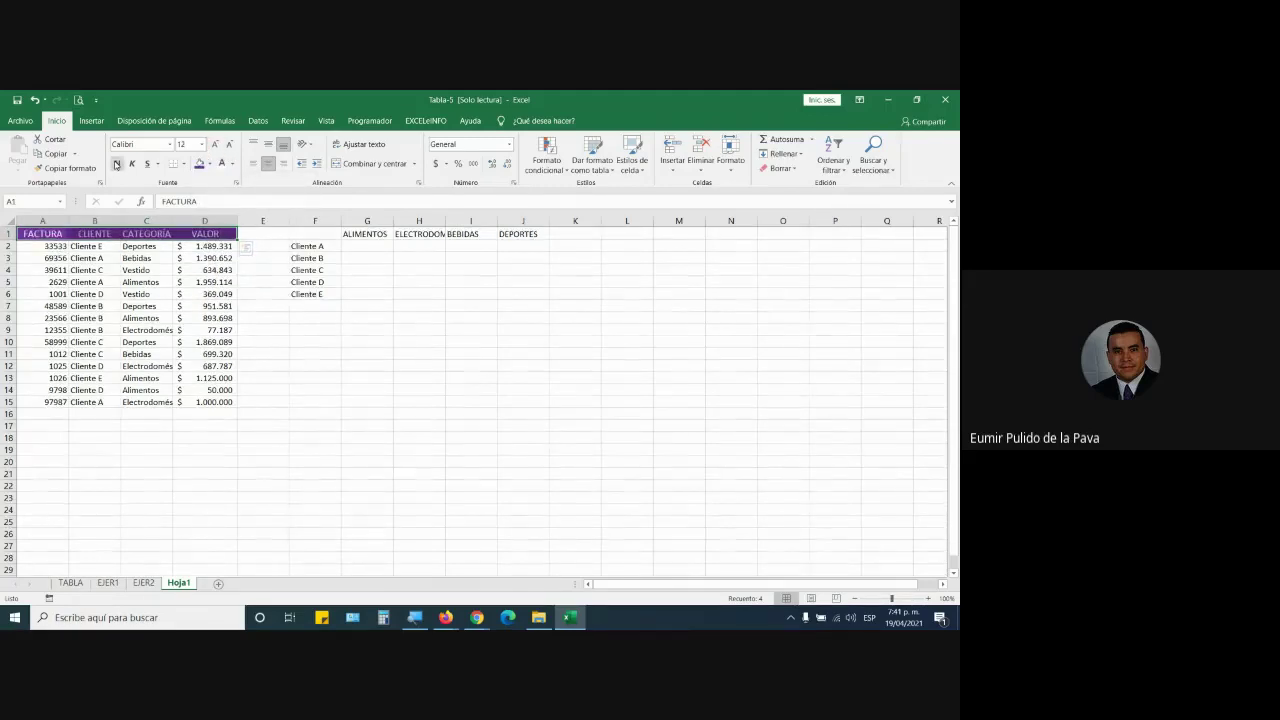
pyautogui.click(116, 165)
# Step: Apply all borders to the sales data in A1:D15 and to the summary grid in F1:J6
pyautogui.moveTo(40, 234); pyautogui.dragTo(213, 402)
pyautogui.click(183, 163)
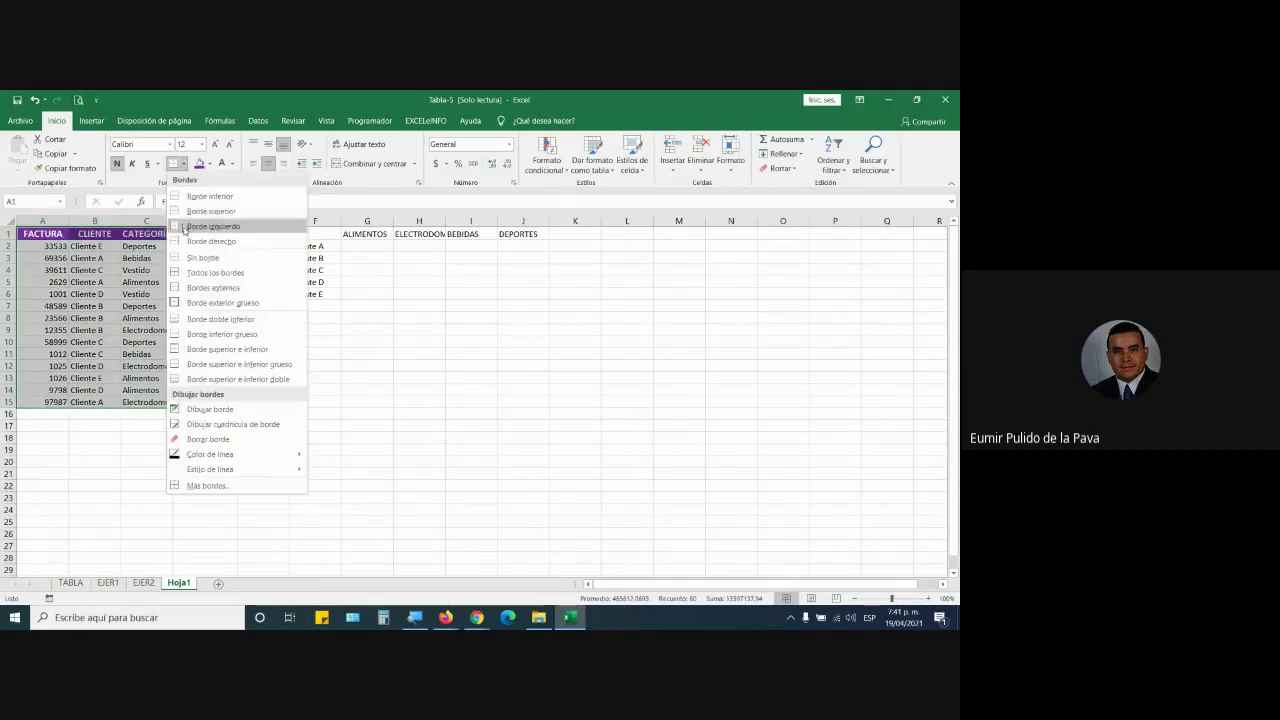
pyautogui.click(212, 272)
pyautogui.click(288, 344)
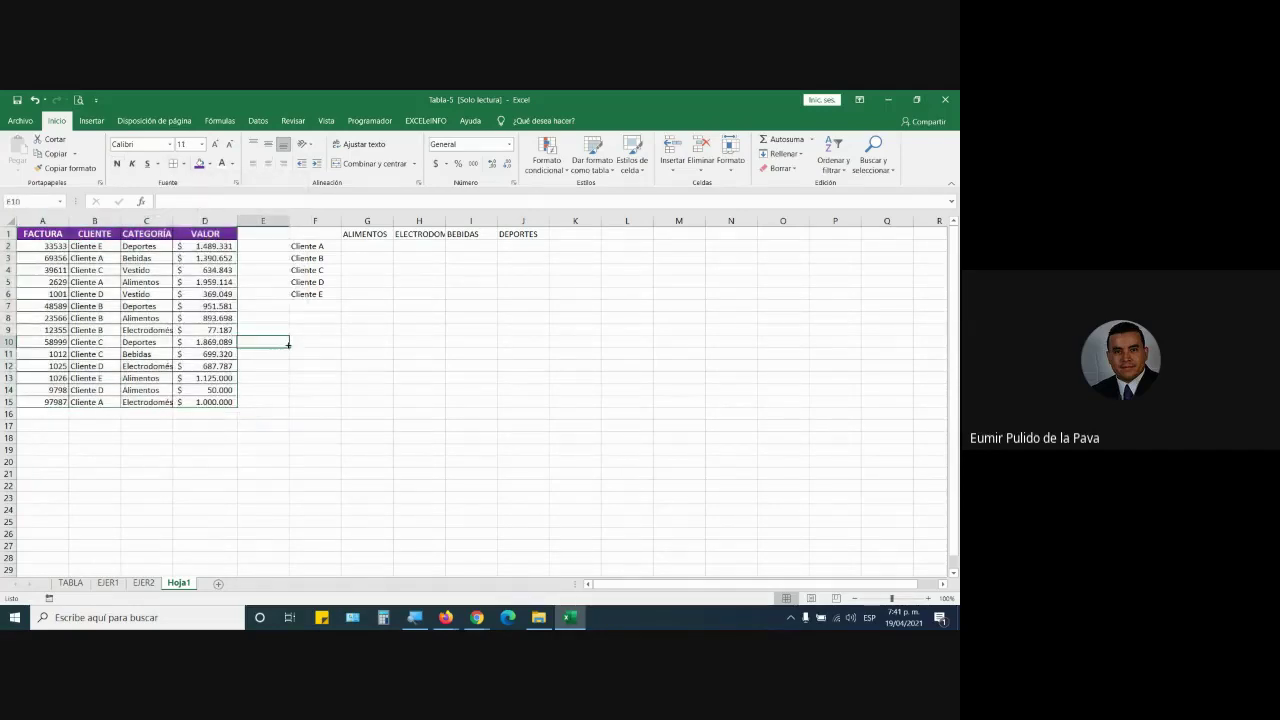
pyautogui.moveTo(315, 234); pyautogui.dragTo(535, 297)
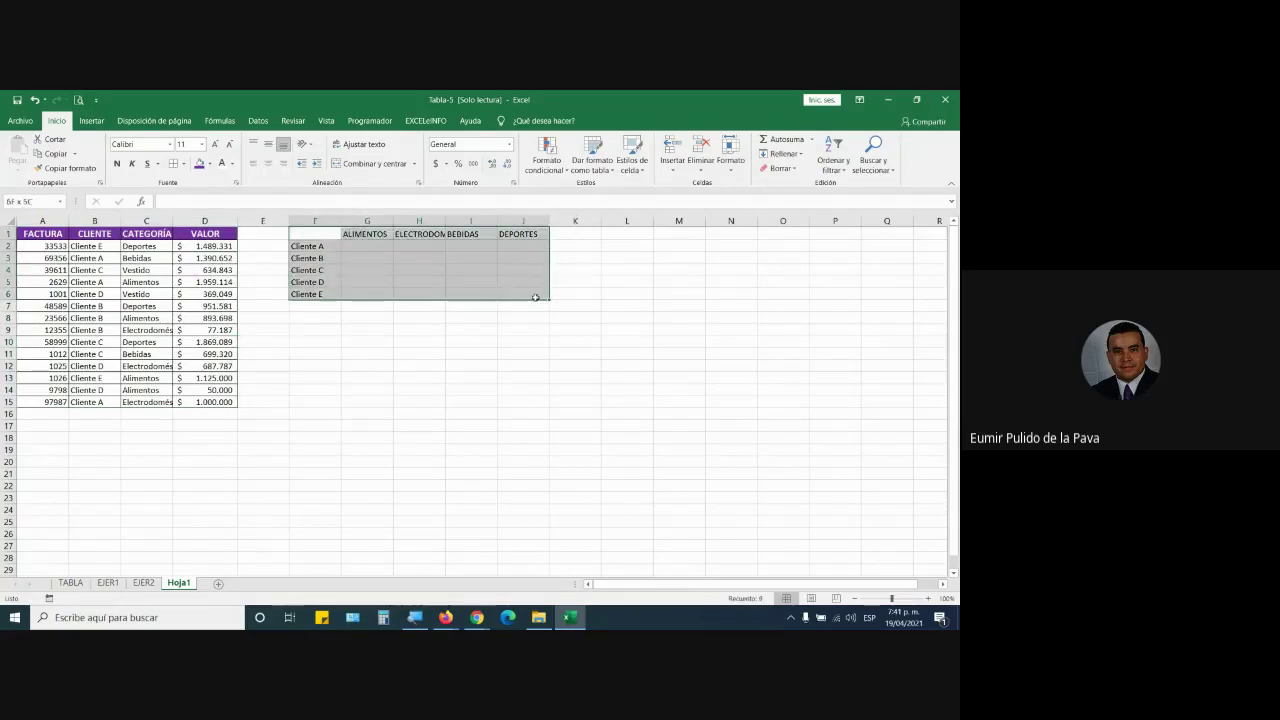
pyautogui.click(172, 164)
# Step: Give the client labels in F2:F6 and the category headers in G1:J1 a purple fill with bold white text
pyautogui.moveTo(326, 247); pyautogui.dragTo(323, 290)
pyautogui.click(197, 164)
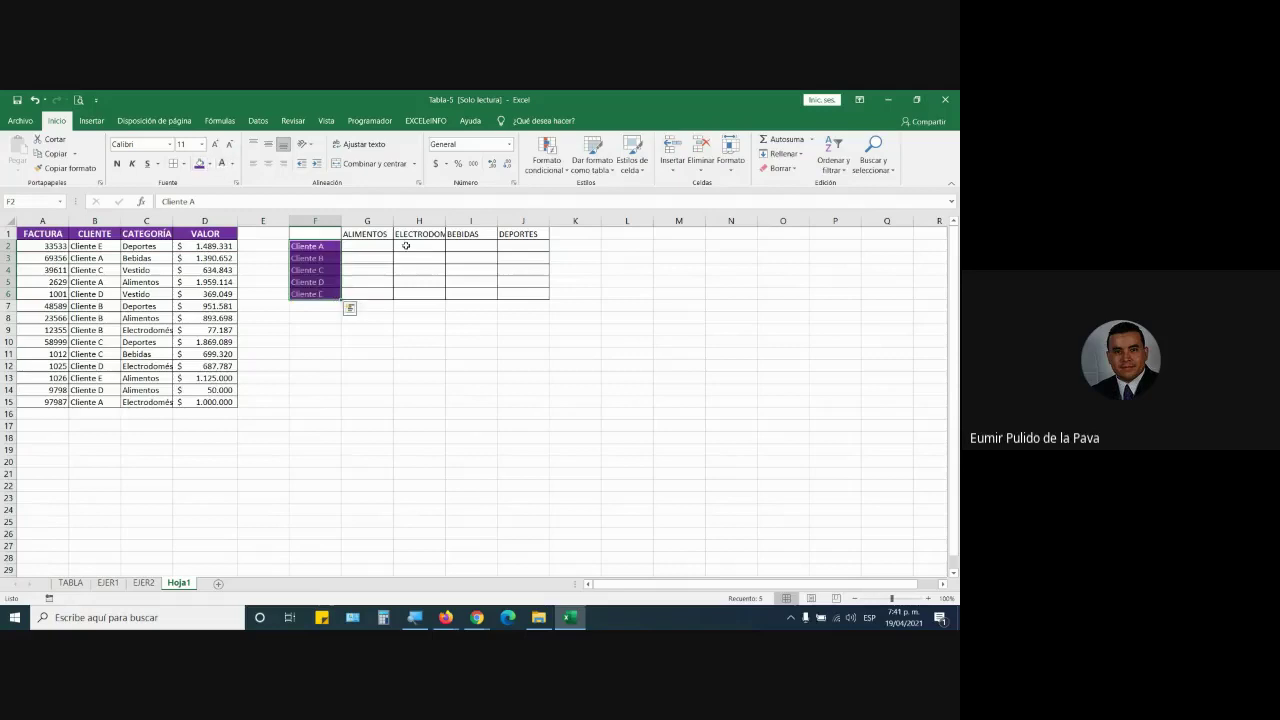
pyautogui.moveTo(381, 233); pyautogui.dragTo(522, 234)
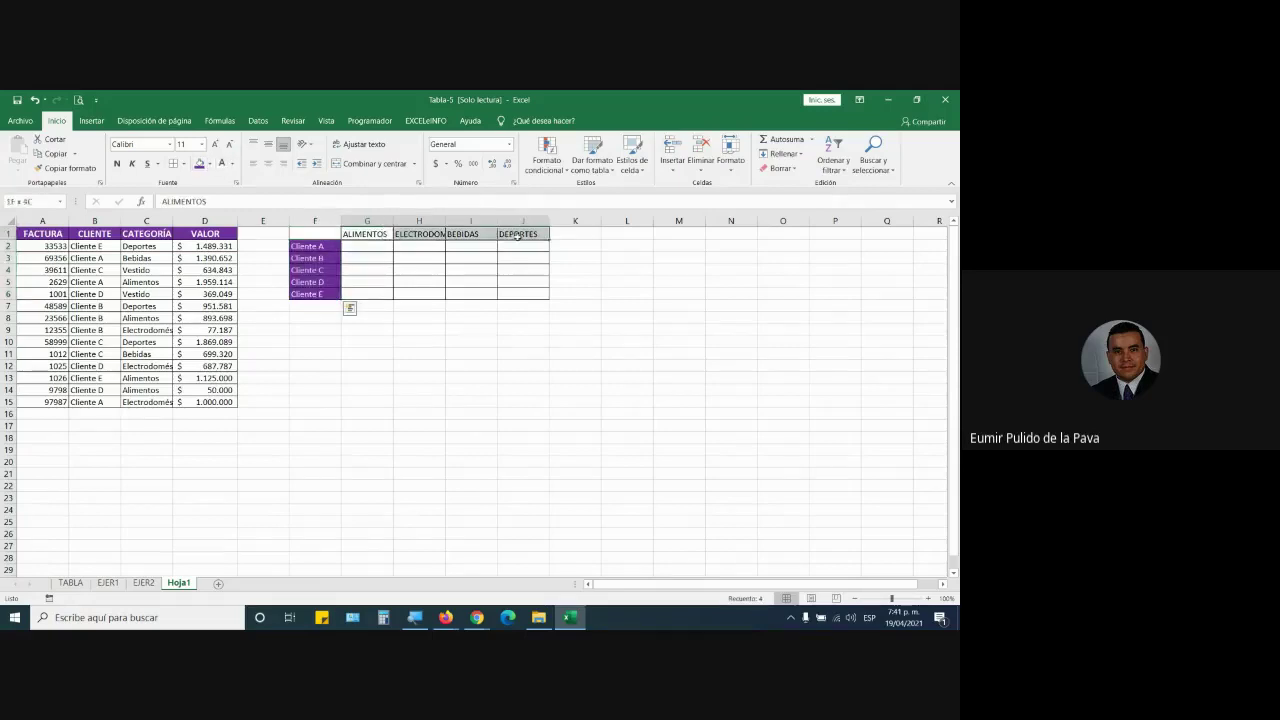
pyautogui.click(199, 164)
pyautogui.click(222, 163)
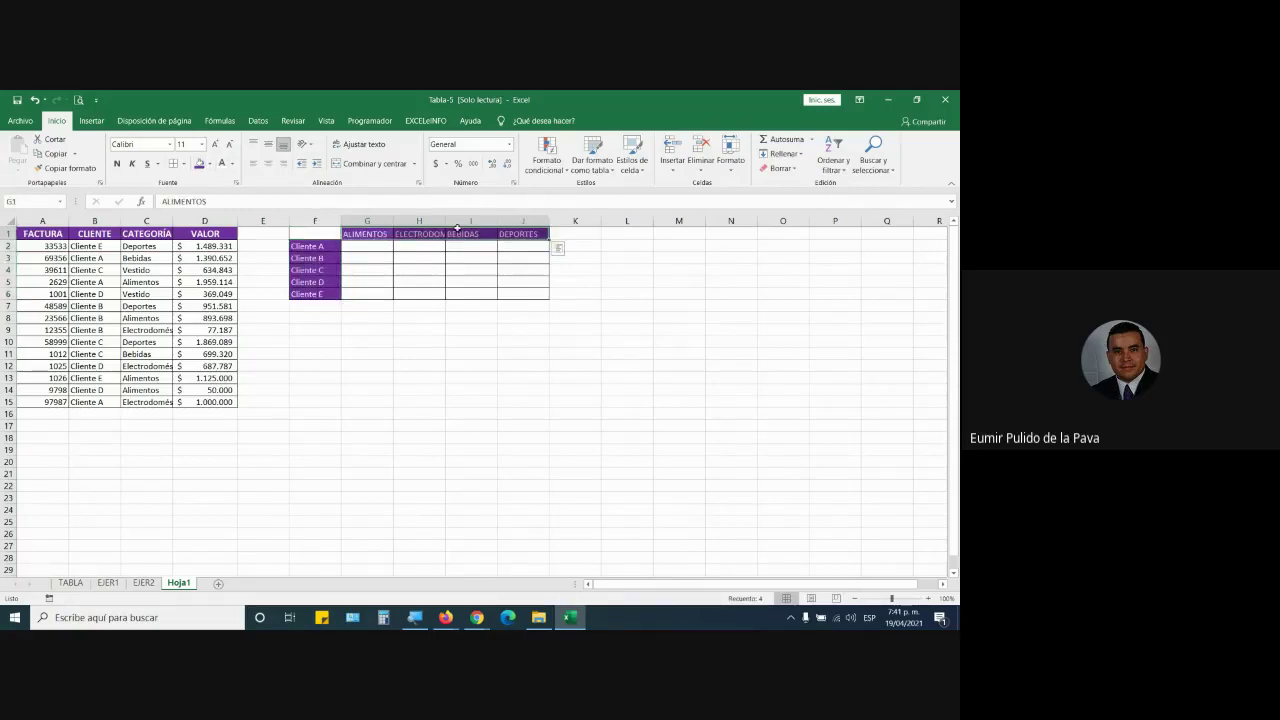
pyautogui.click(117, 163)
pyautogui.moveTo(316, 246); pyautogui.dragTo(318, 294)
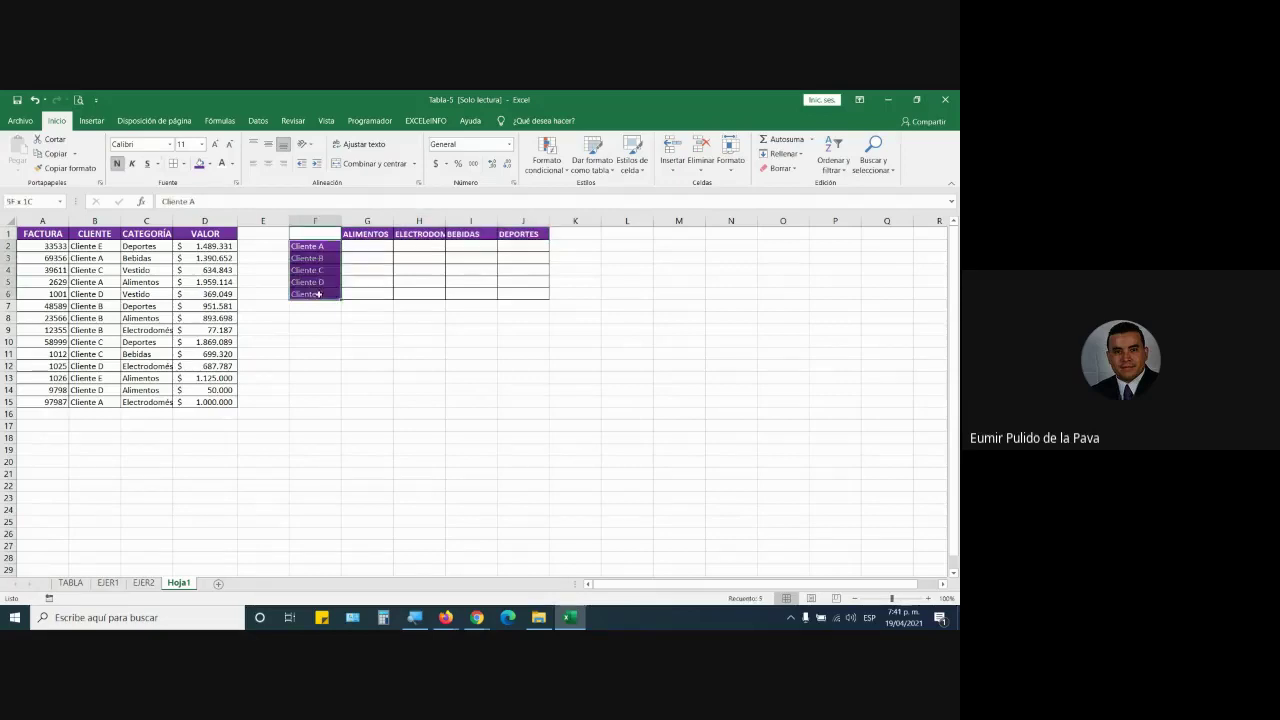
pyautogui.click(117, 163)
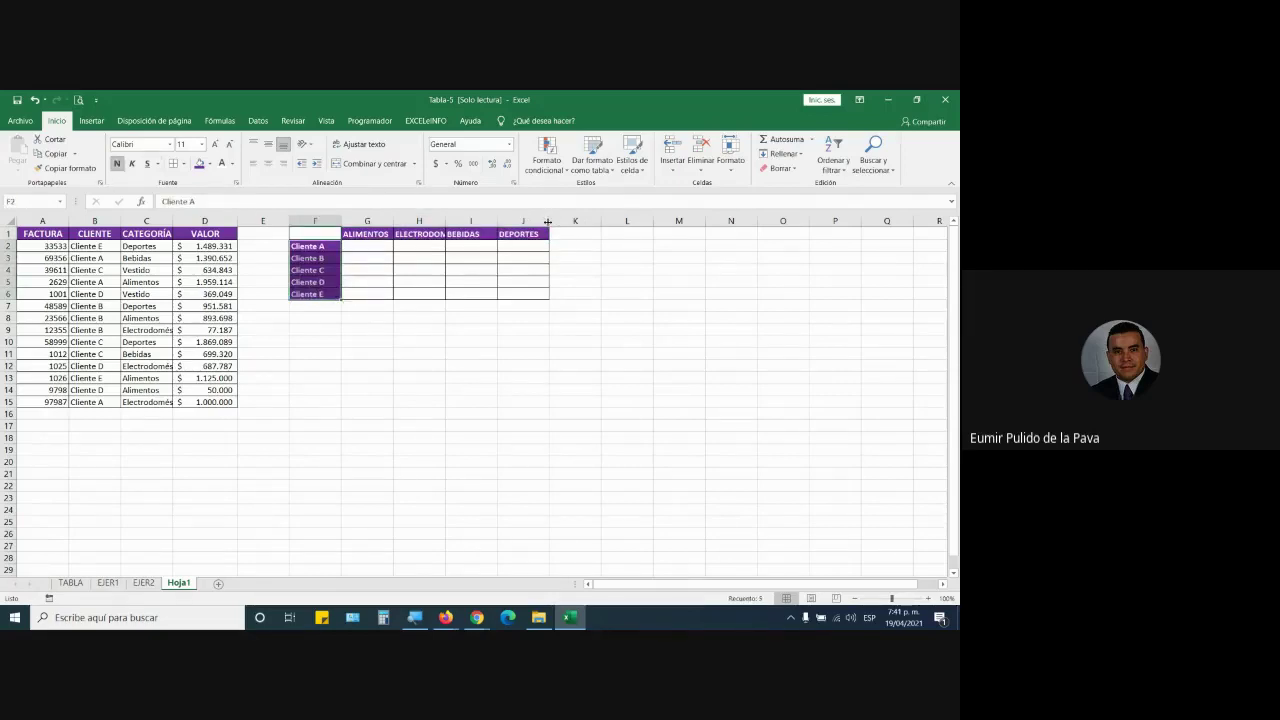
# Step: Widen the category columns G to J of the summary so their headers fit
pyautogui.moveTo(548, 221); pyautogui.dragTo(635, 221)
pyautogui.moveTo(497, 219); pyautogui.dragTo(567, 219)
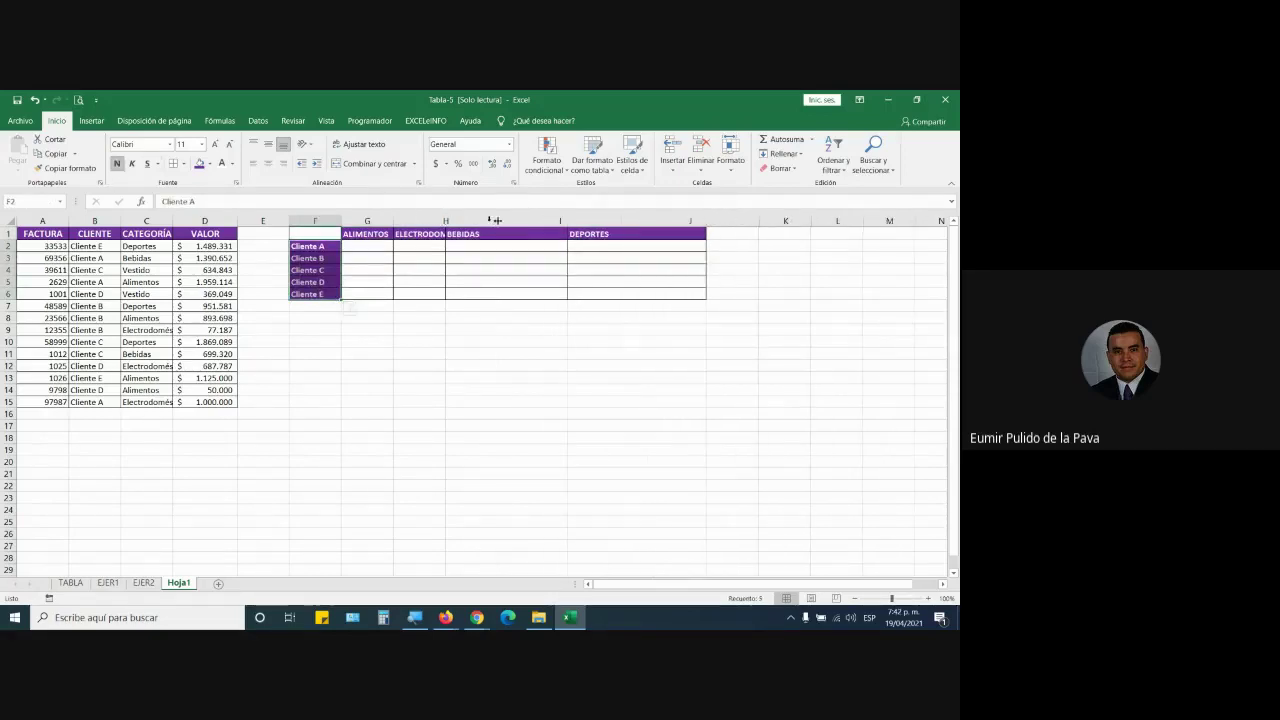
pyautogui.moveTo(393, 220); pyautogui.dragTo(486, 220)
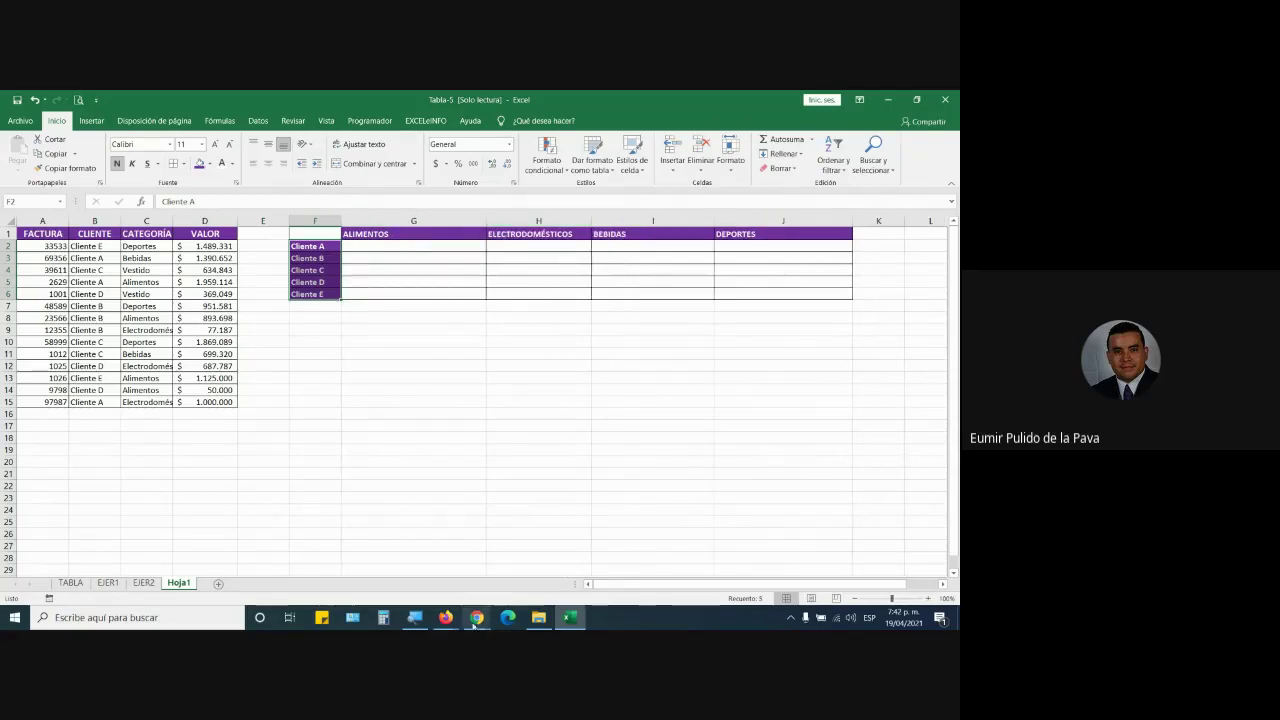
# Step: Recheck the student's SUMAR.SI.CONJUNTO formula in the Google Meet chat and return to Excel
pyautogui.moveTo(475, 620)
pyautogui.click(400, 560)
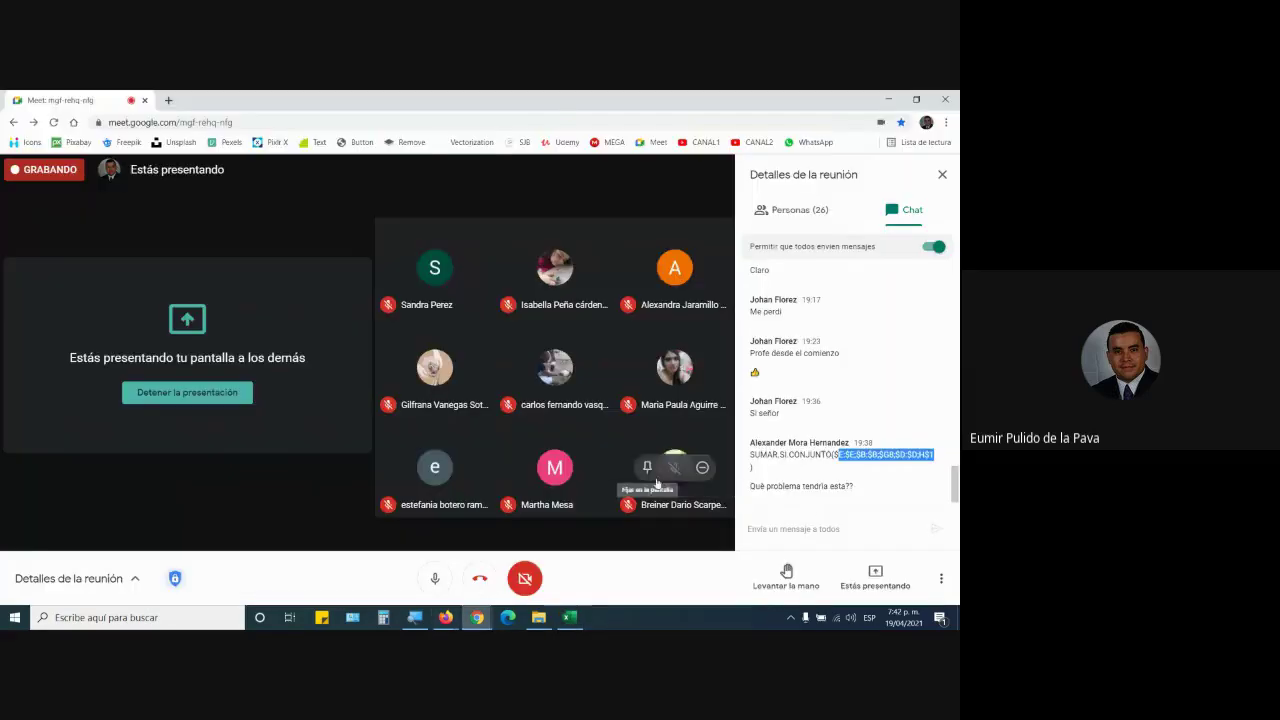
pyautogui.hotkey('alt', 'Tab')
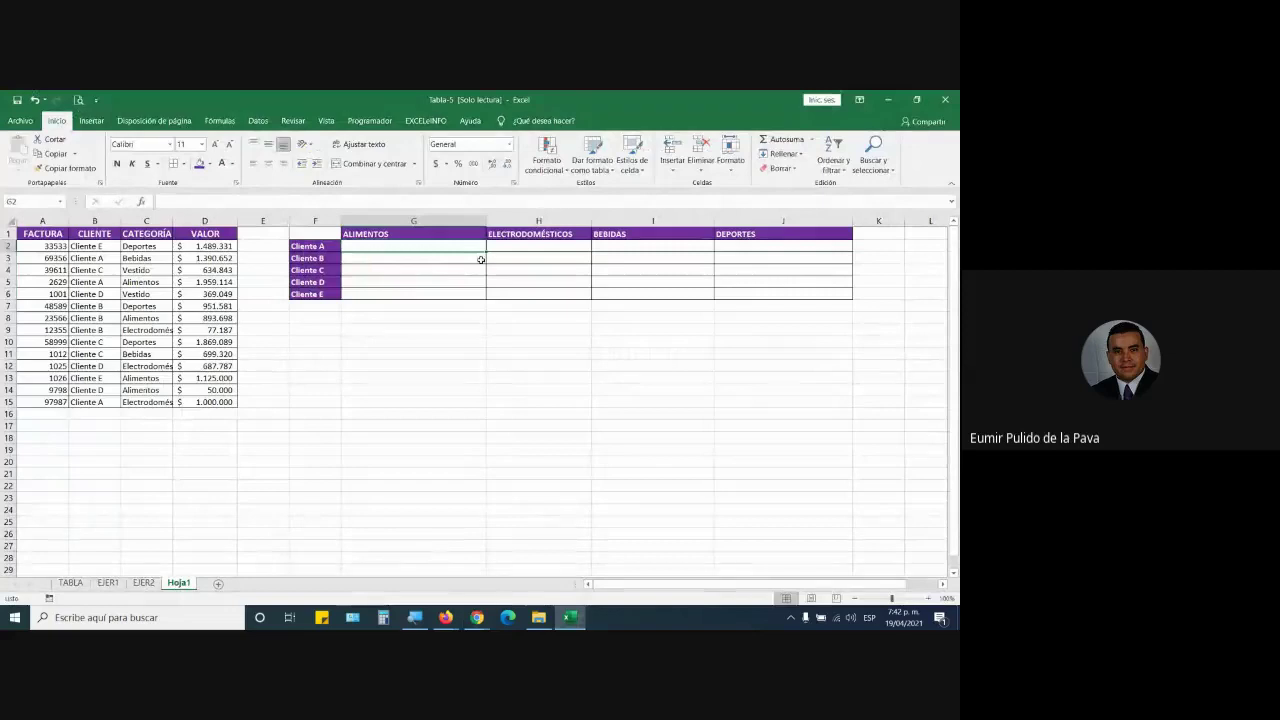
# Step: Start a SUMAR.SI.CONJUNTO formula in G2 with the locked VALOR range $D$2:$D$15 as the sum range
pyautogui.write('=suma')
pyautogui.press('Down')
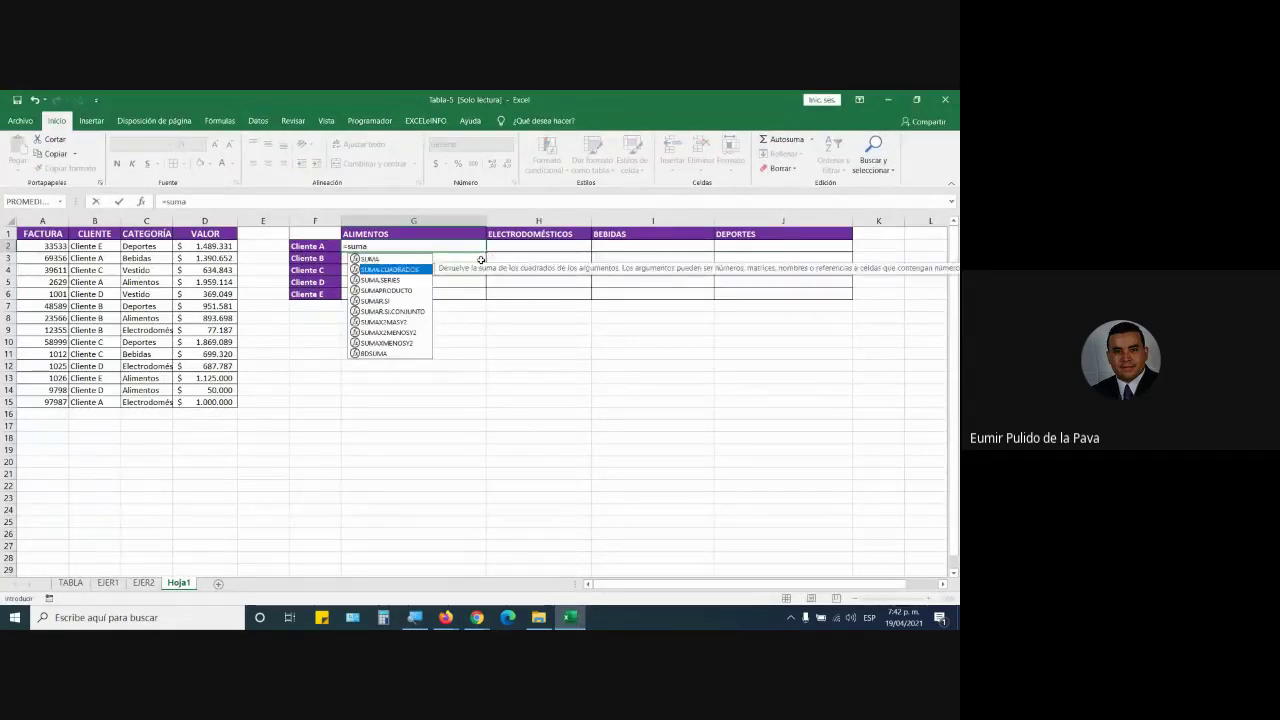
pyautogui.press('Down')
pyautogui.press('Down')
pyautogui.press('Down')
pyautogui.press('Down')
pyautogui.press('Tab')
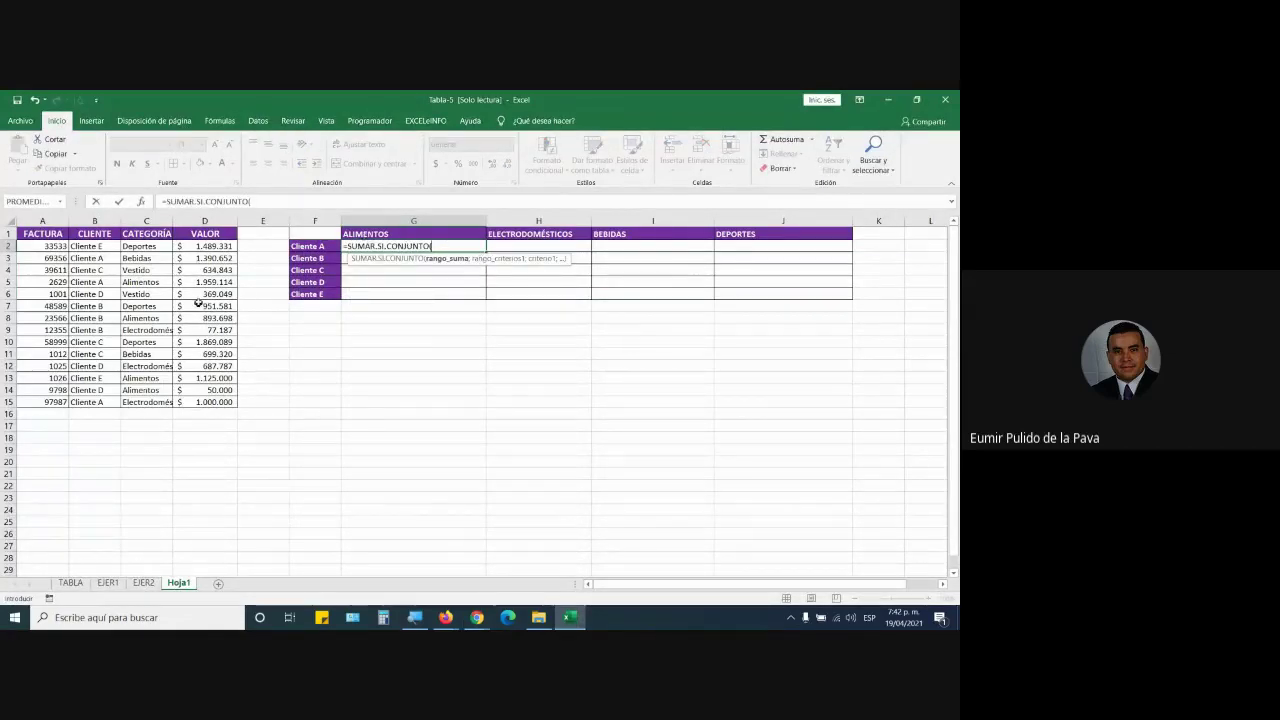
pyautogui.moveTo(205, 245); pyautogui.dragTo(204, 400)
pyautogui.press('F4')
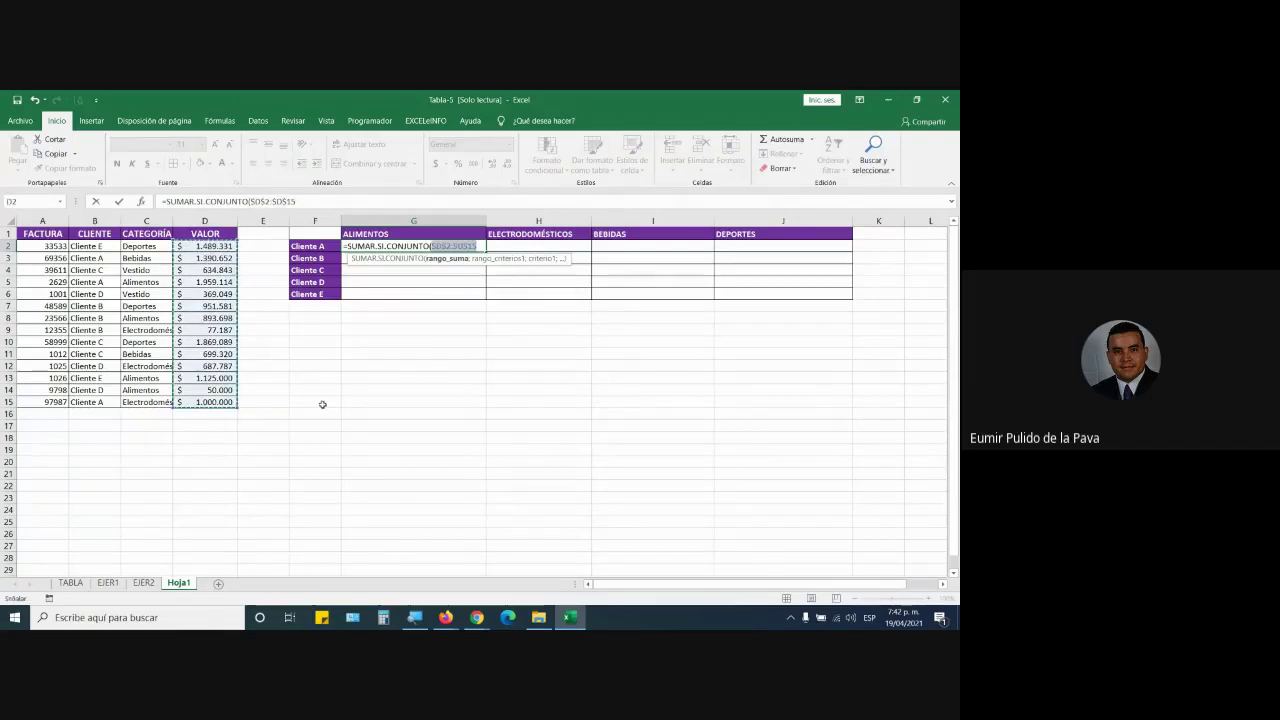
pyautogui.write(';')
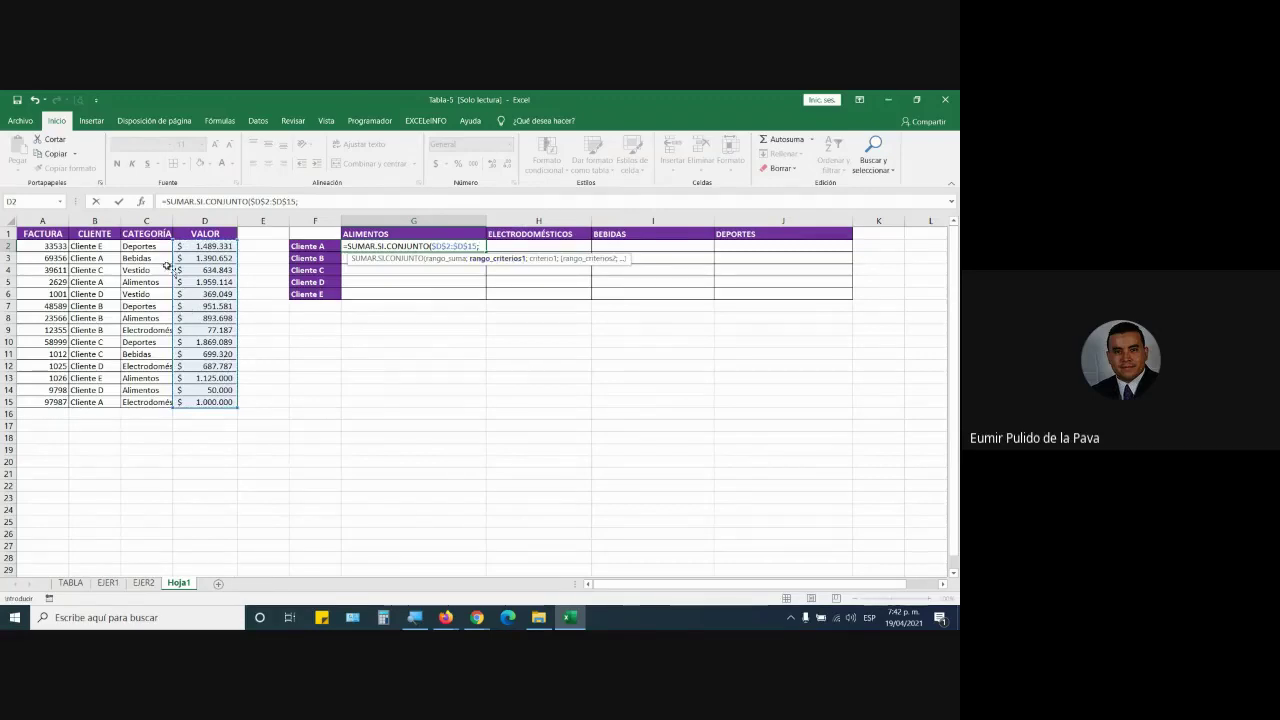
# Step: Add the CLIENTE range B$2:B$15 as the first criteria range and $F2 as its criterion, magnifying the screen to show the formula
pyautogui.moveTo(95, 246); pyautogui.dragTo(90, 397)
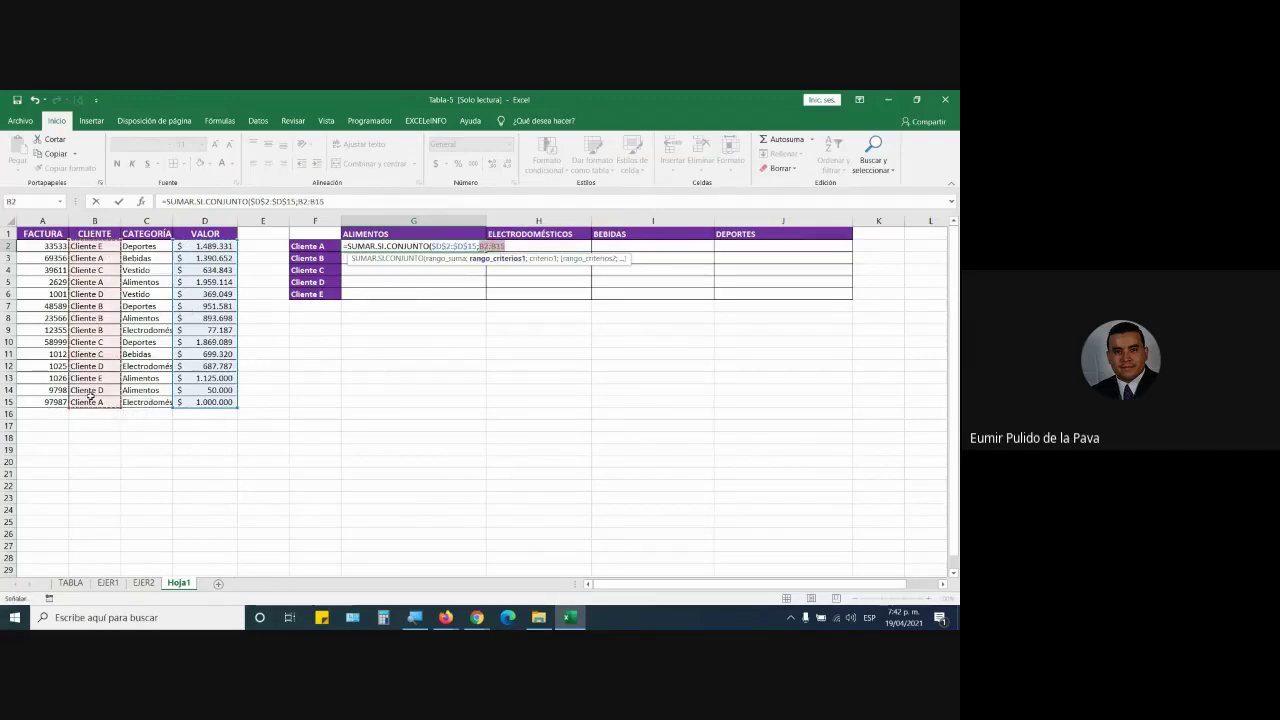
pyautogui.press('F4')
pyautogui.write(';')
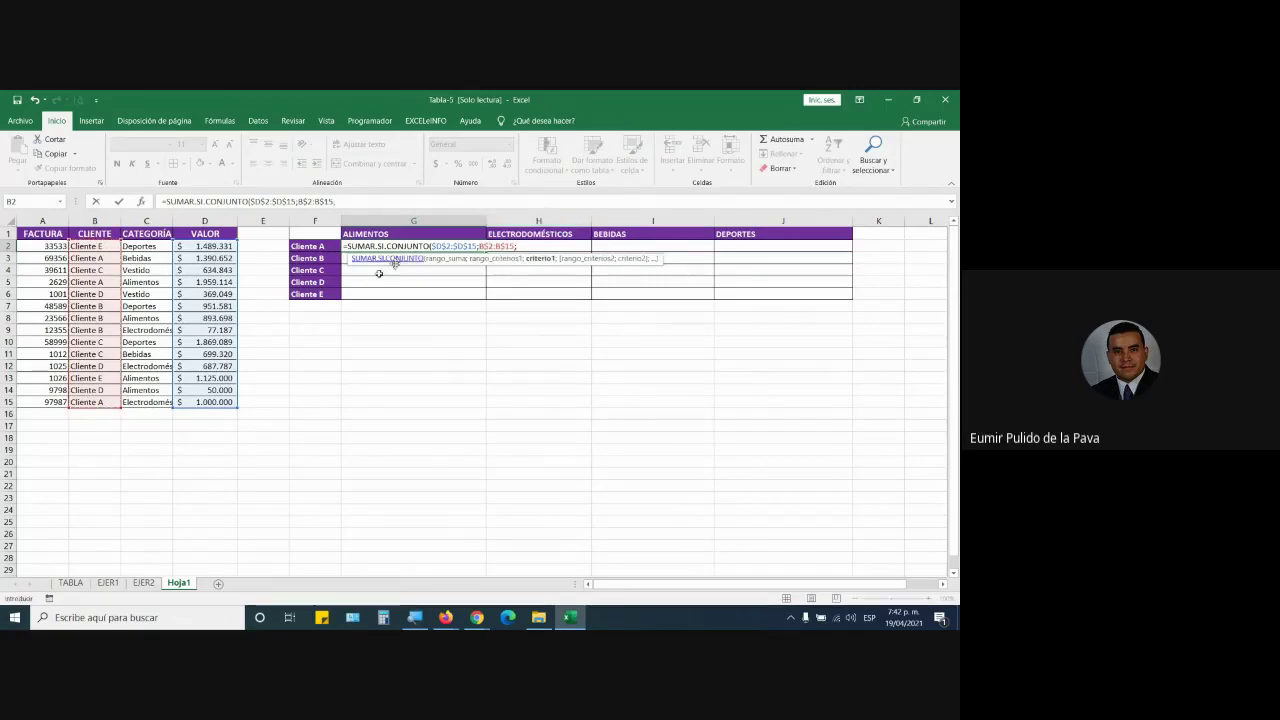
pyautogui.click(313, 247)
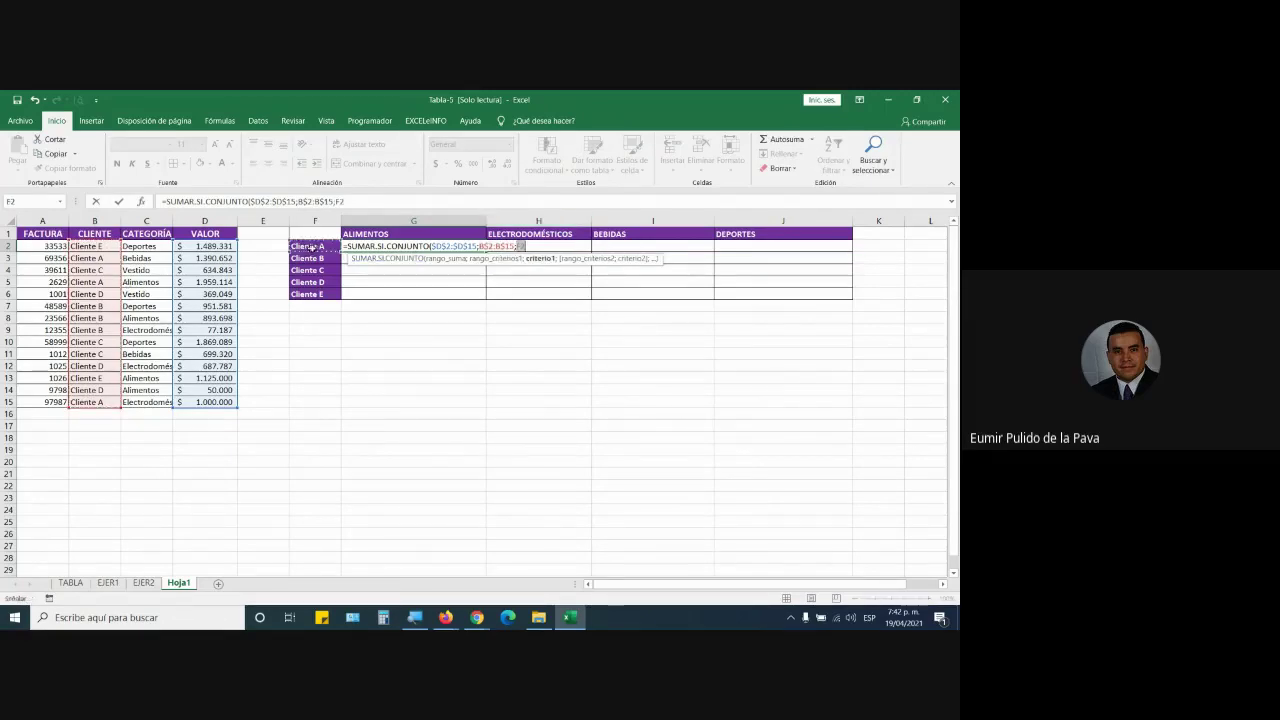
pyautogui.press('F4')
pyautogui.press('super+plus')
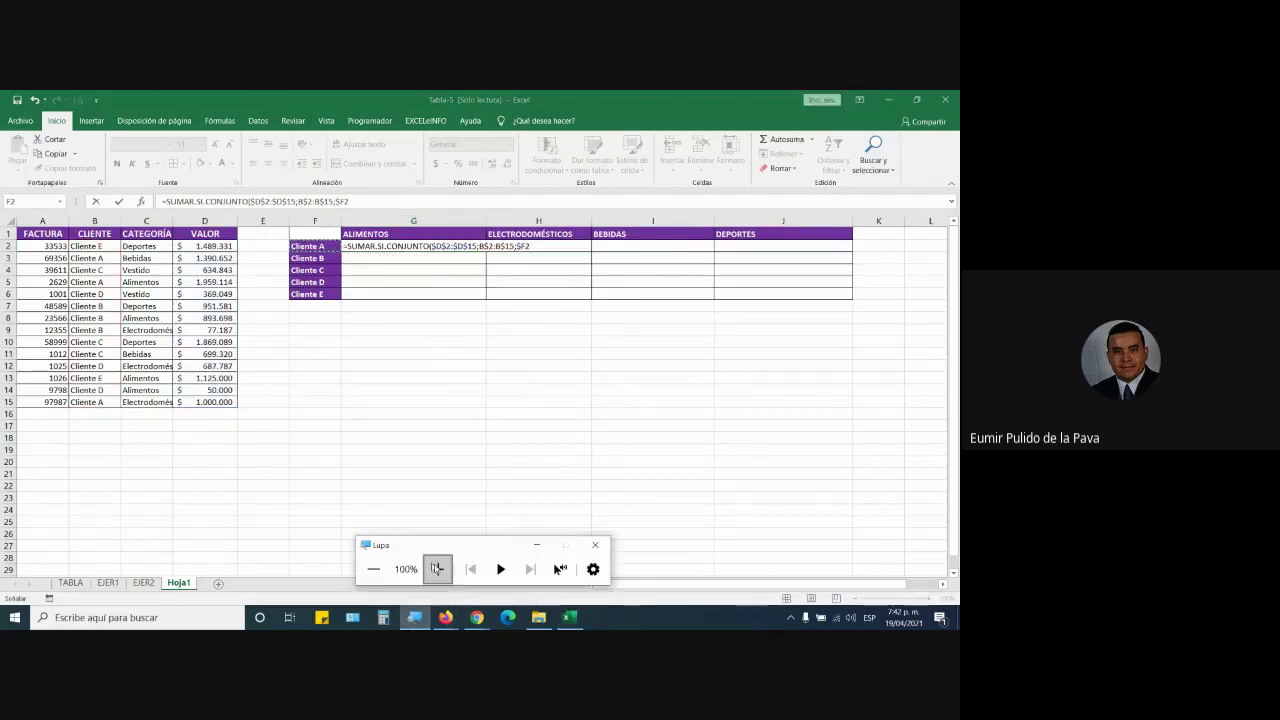
pyautogui.click(434, 568)
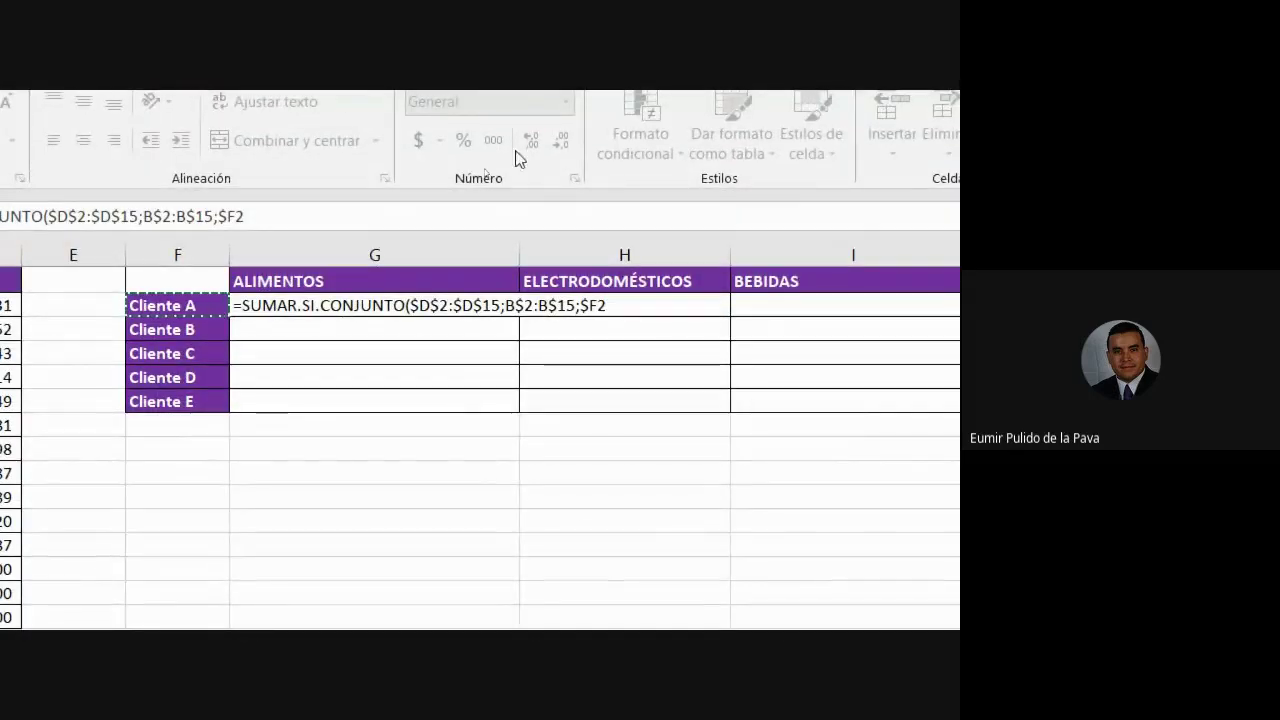
pyautogui.write(';')
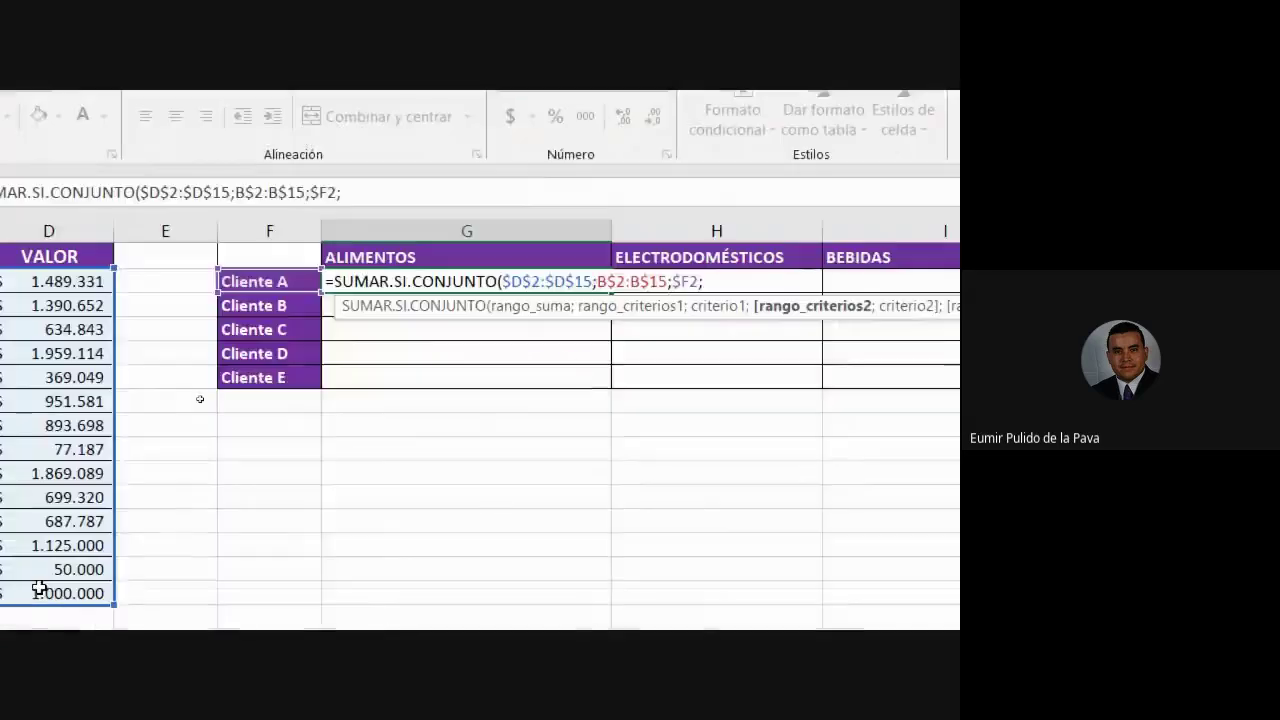
# Step: Add the CATEGORÍA range C$2:C$15 as the second criteria range with G$1 as its criterion, completing the SUMAR.SI.CONJUNTO formula in G2
pyautogui.moveTo(272, 280); pyautogui.dragTo(256, 592)
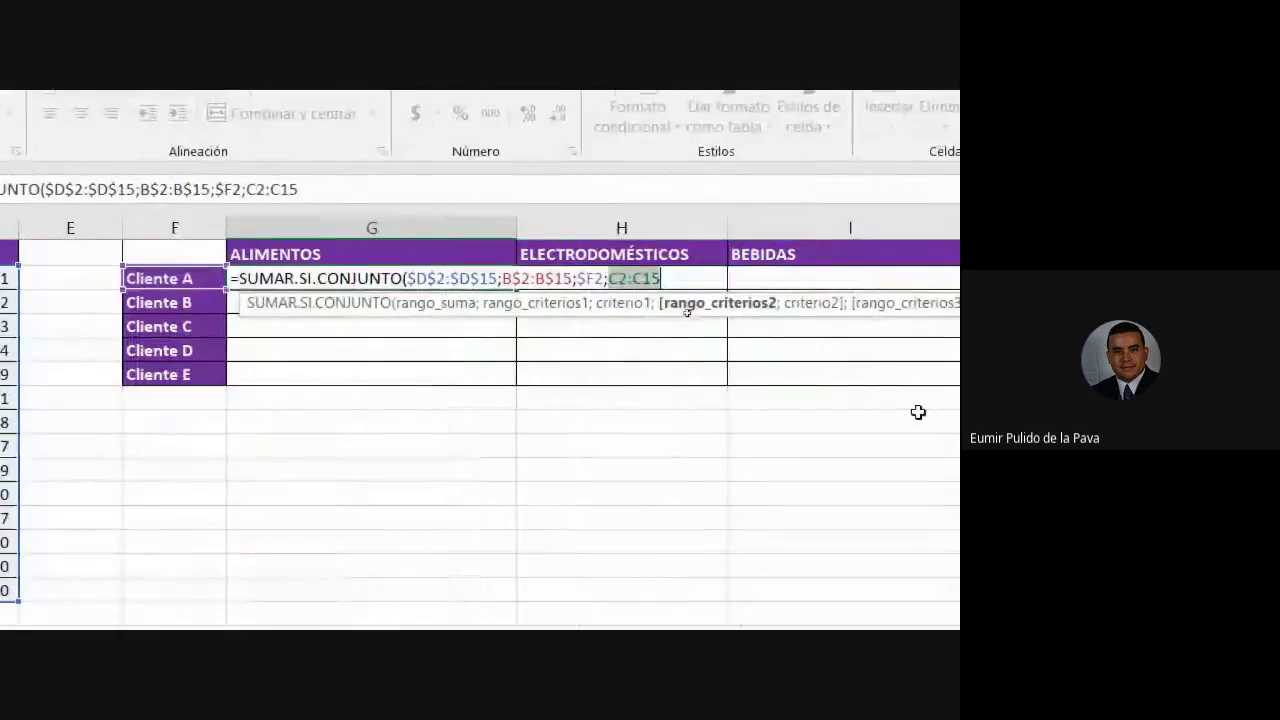
pyautogui.press('F4')
pyautogui.press('F4')
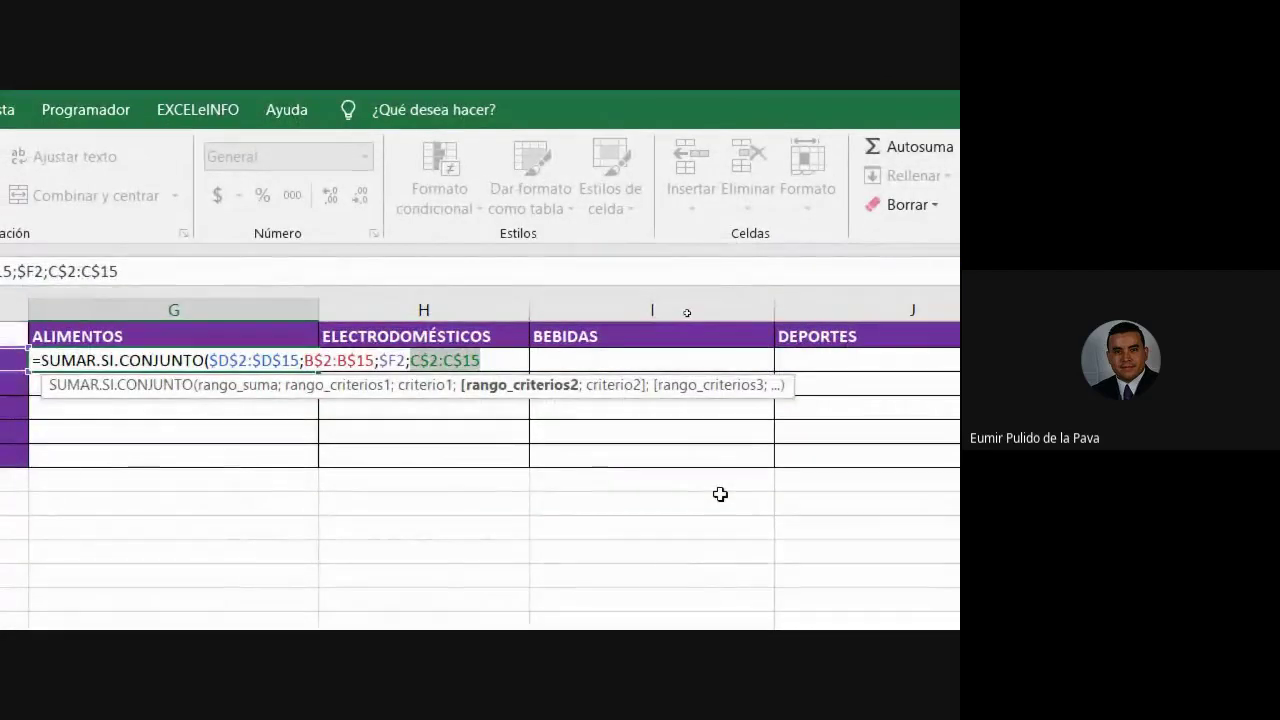
pyautogui.write(';')
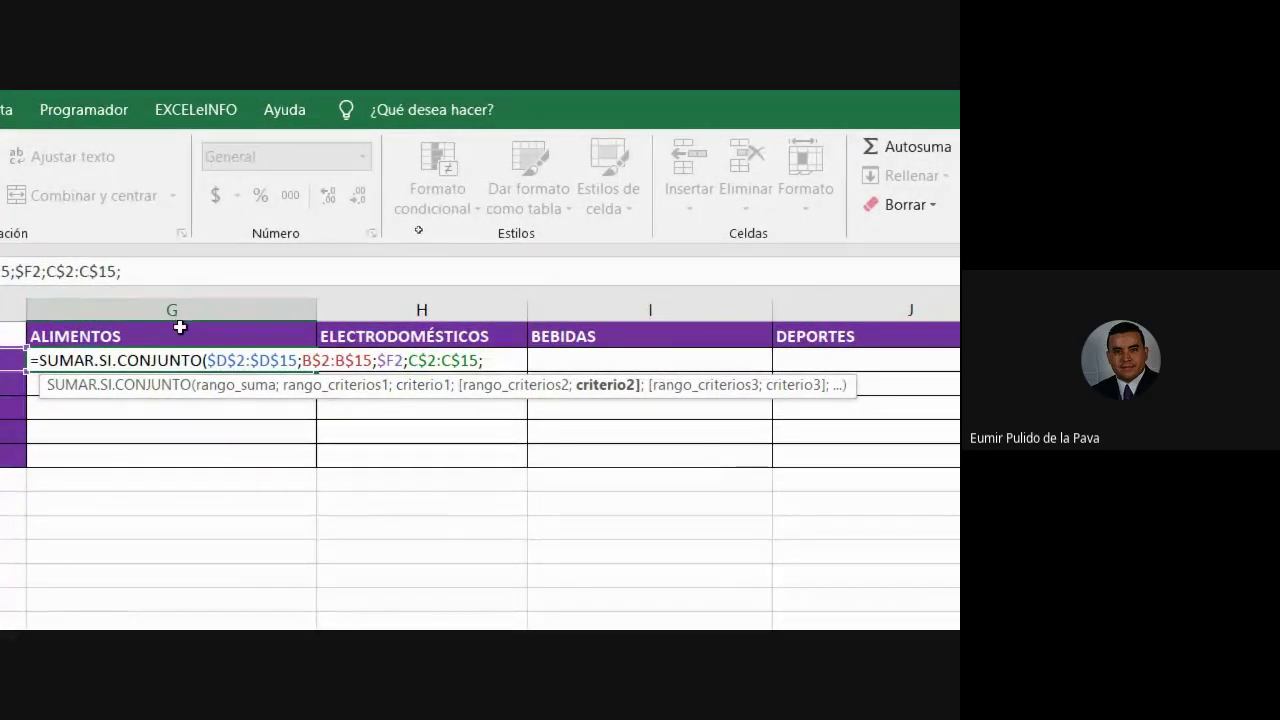
pyautogui.click(187, 328)
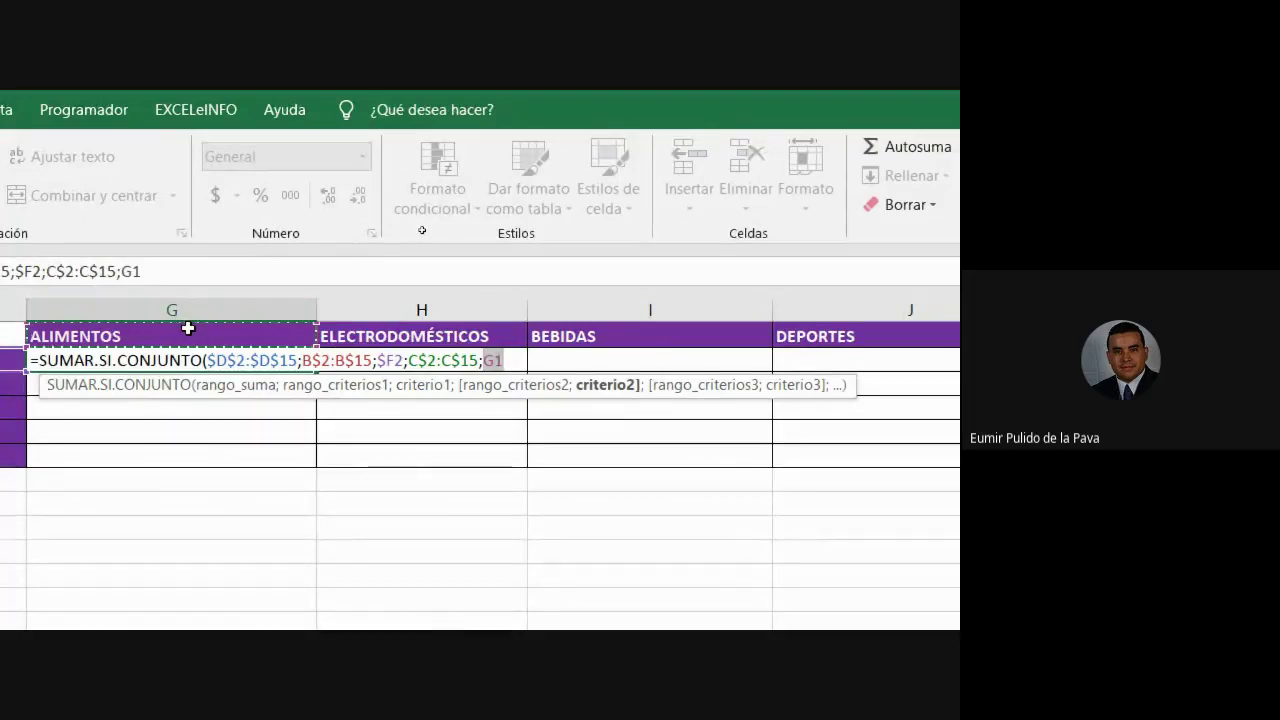
pyautogui.press('F4')
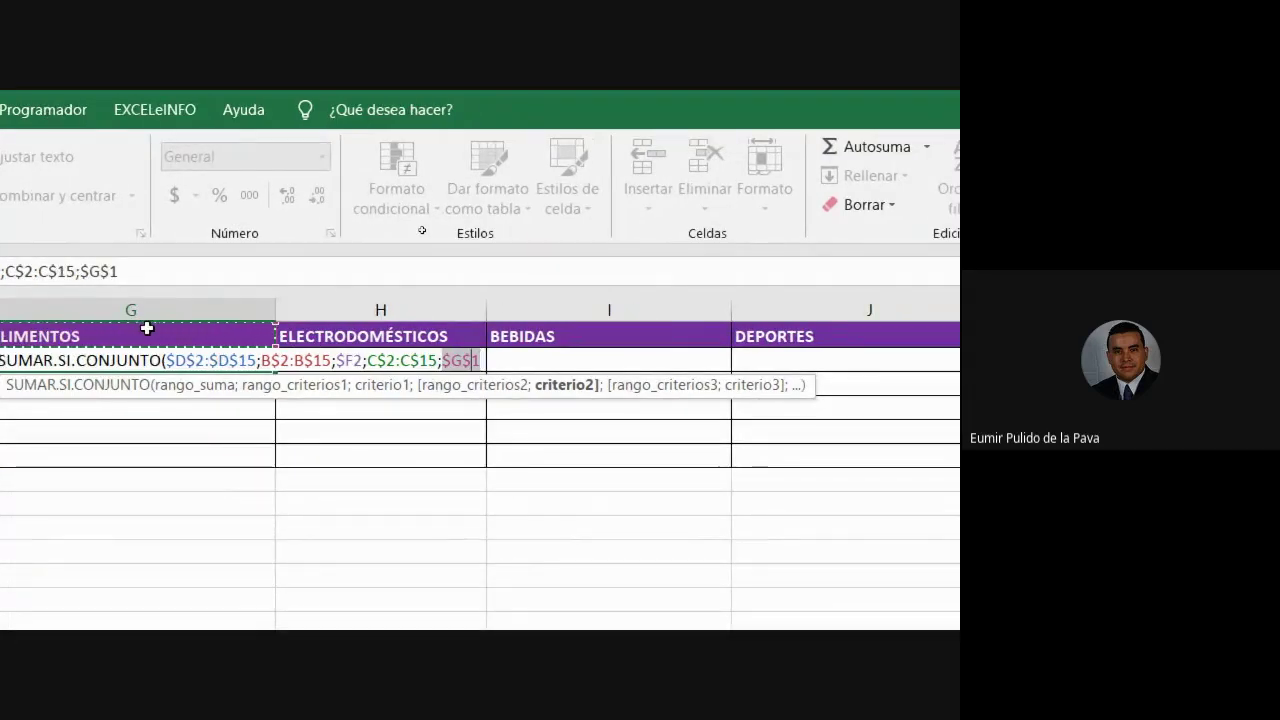
pyautogui.press('F4')
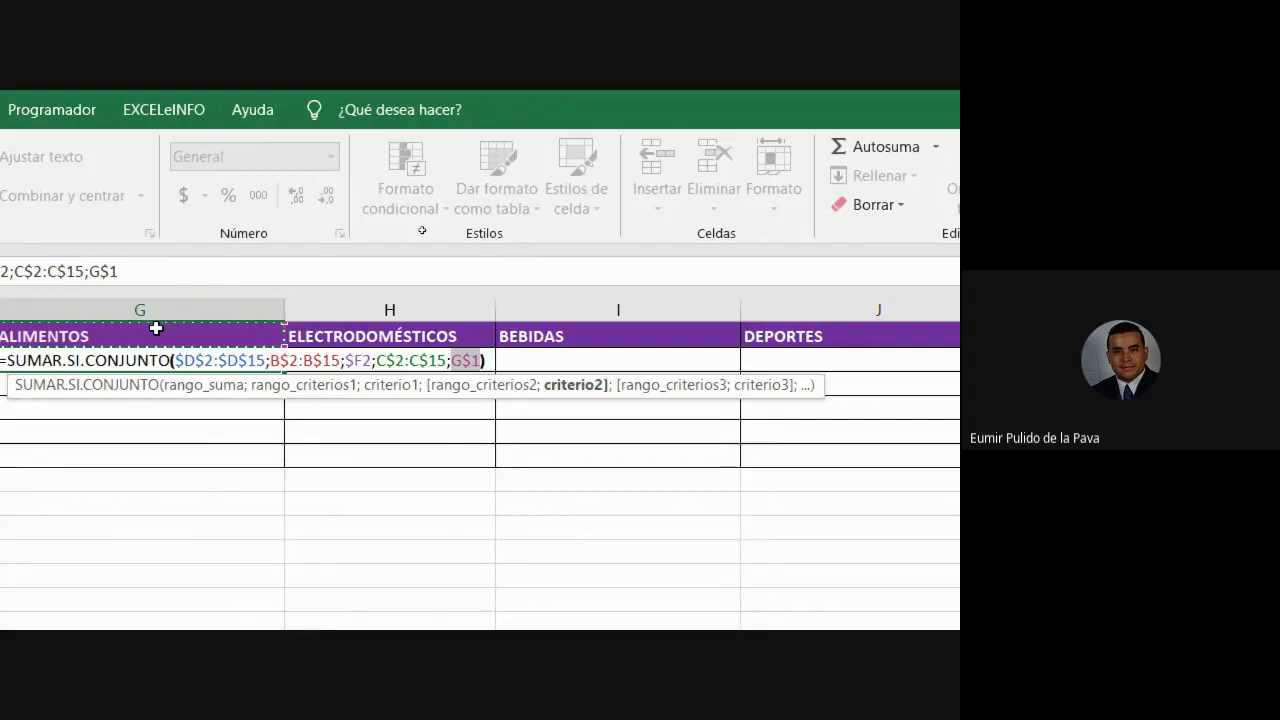
pyautogui.press('Return')
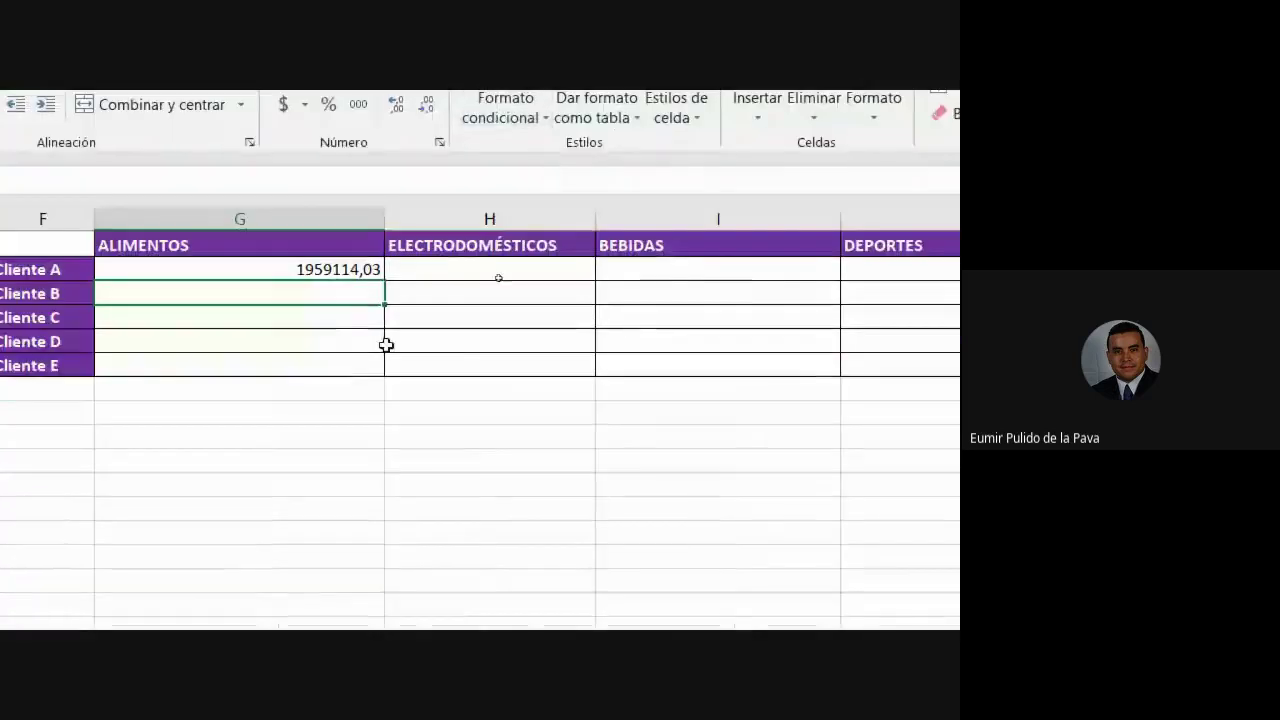
# Step: Format the summary range G2:J6 as bold accounting values without decimals
pyautogui.moveTo(317, 266); pyautogui.dragTo(827, 361)
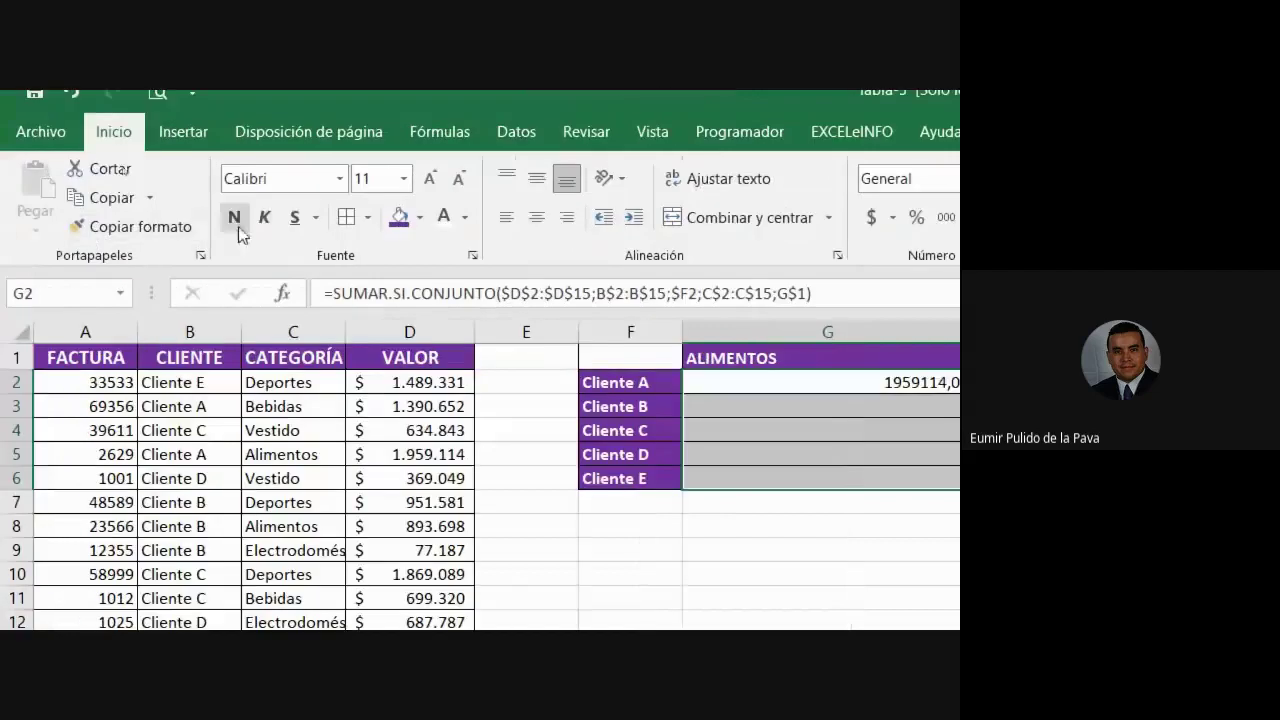
pyautogui.click(236, 222)
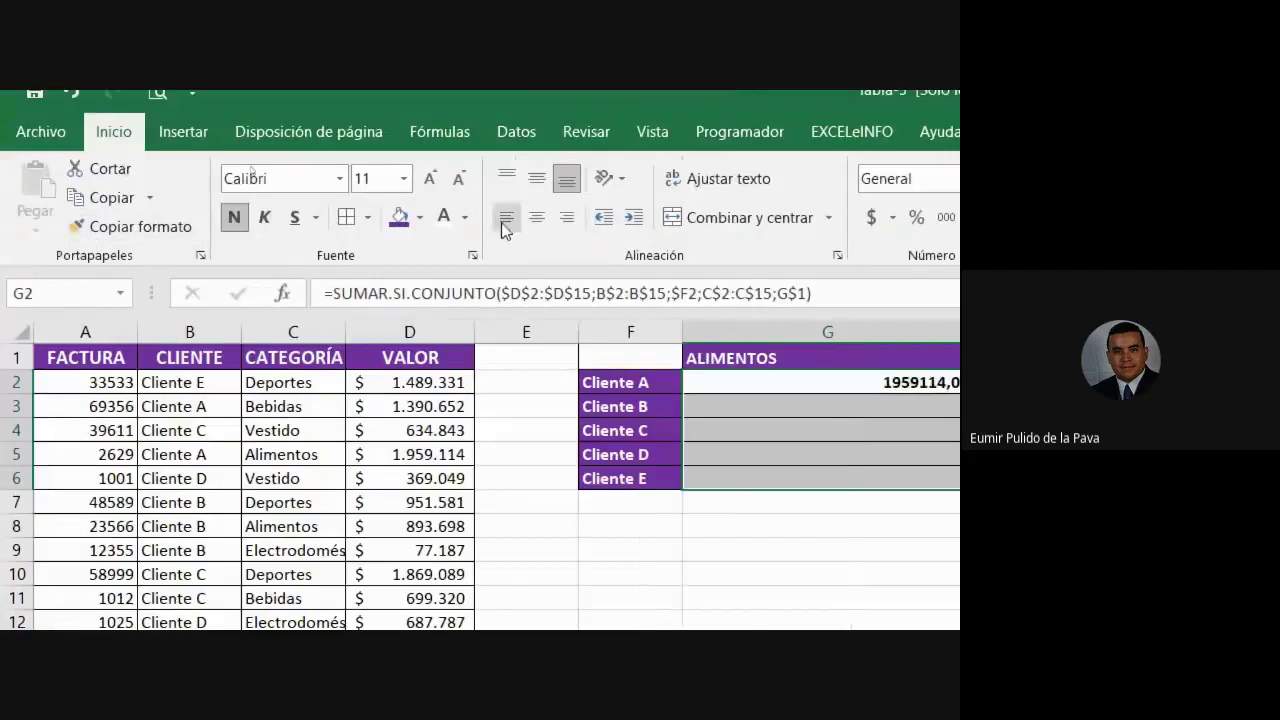
pyautogui.click(703, 218)
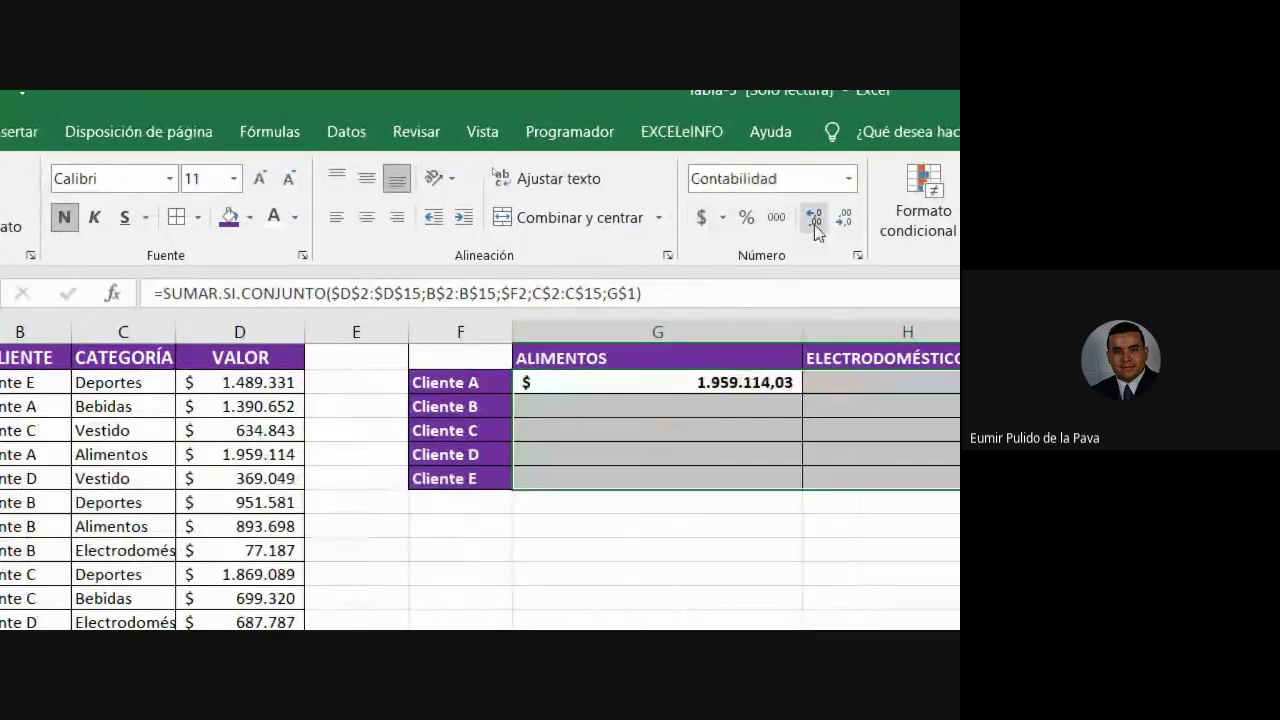
pyautogui.click(845, 217)
pyautogui.click(845, 217)
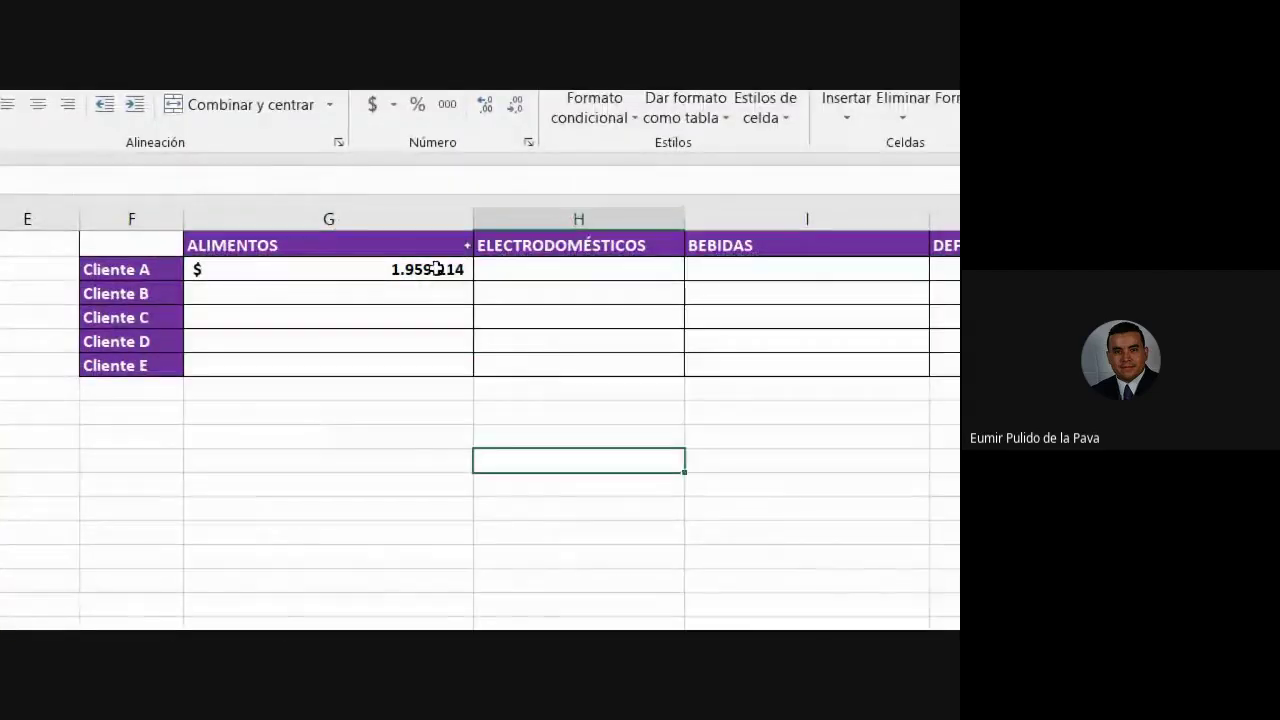
# Step: Fill the G2 formula across and down the summary through J6
pyautogui.click(437, 269)
pyautogui.moveTo(473, 281); pyautogui.dragTo(1116, 392)
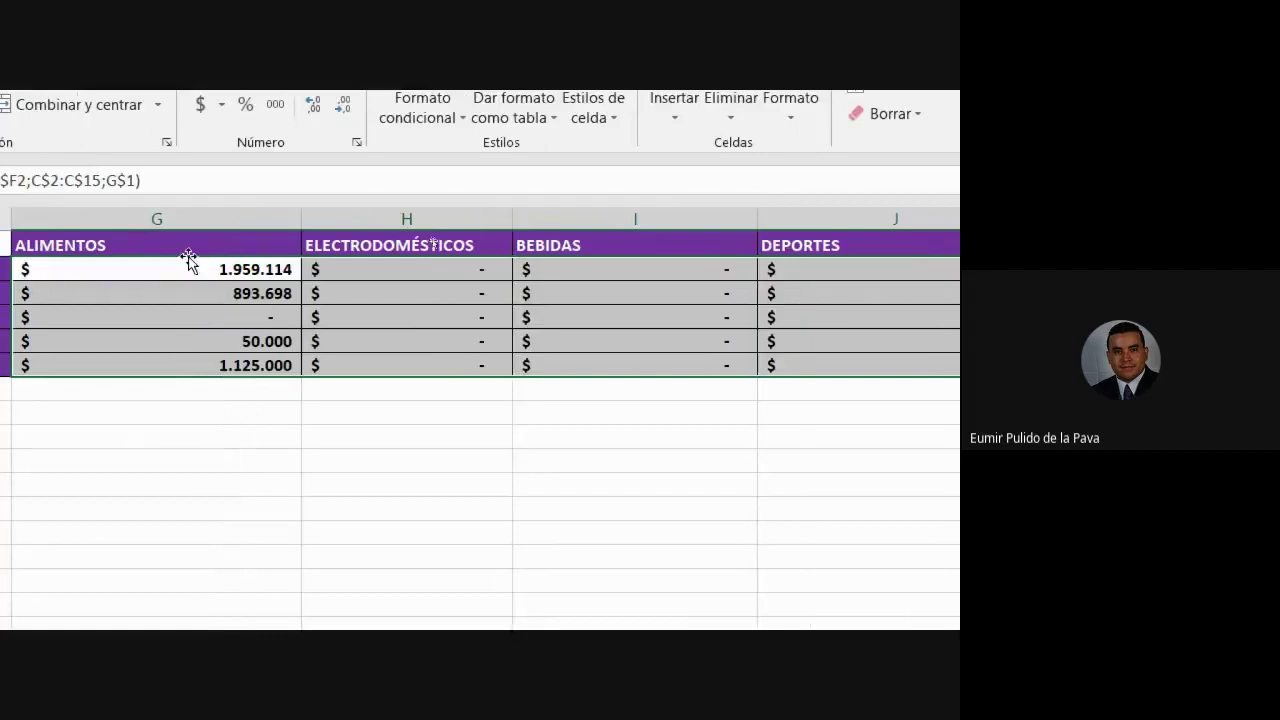
pyautogui.click(223, 266)
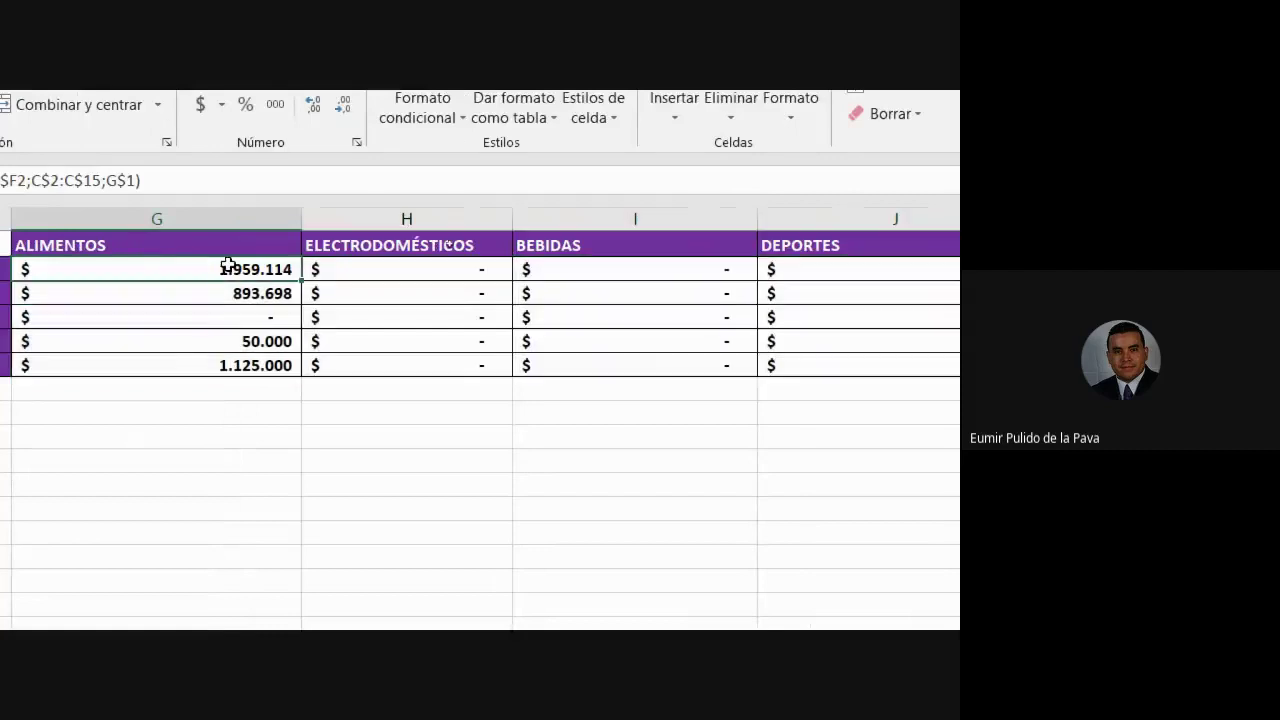
# Step: Inspect the copied formula in H2 to check its sum range and criteria range references, leaving it unedited
pyautogui.doubleClick(405, 268)
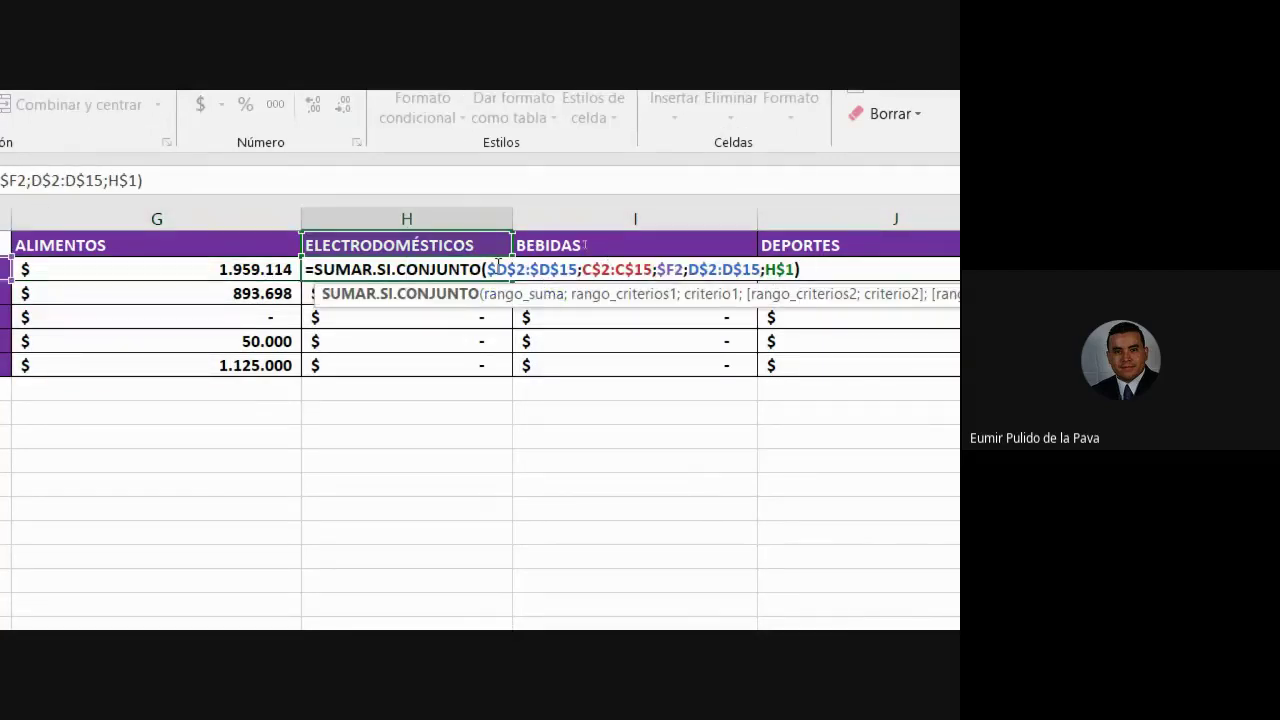
pyautogui.click(540, 295)
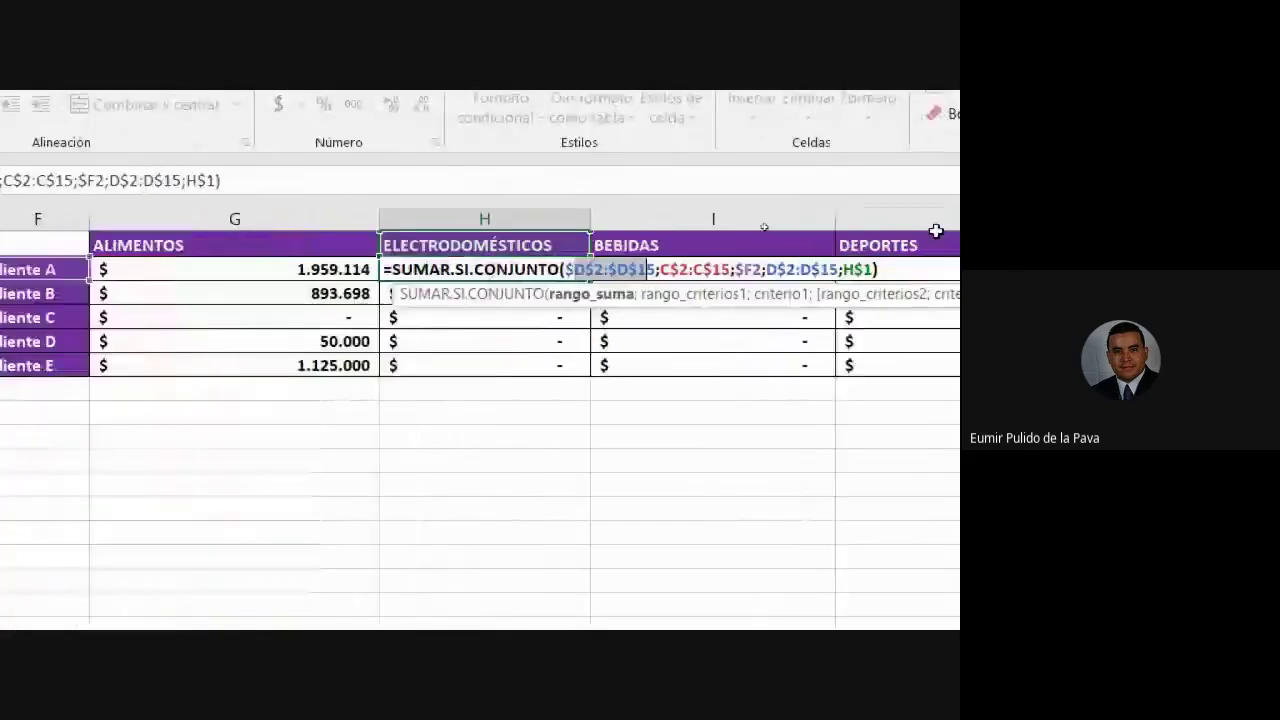
pyautogui.moveTo(467, 269); pyautogui.dragTo(538, 269)
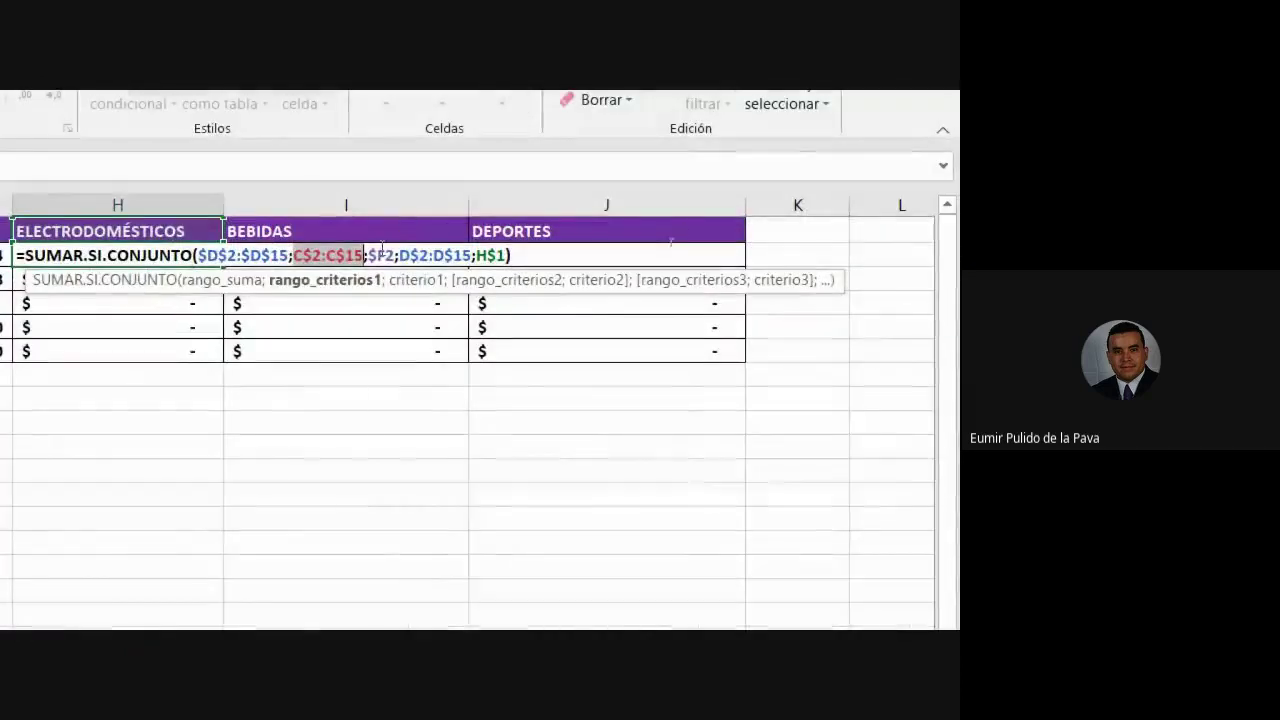
pyautogui.click(381, 250)
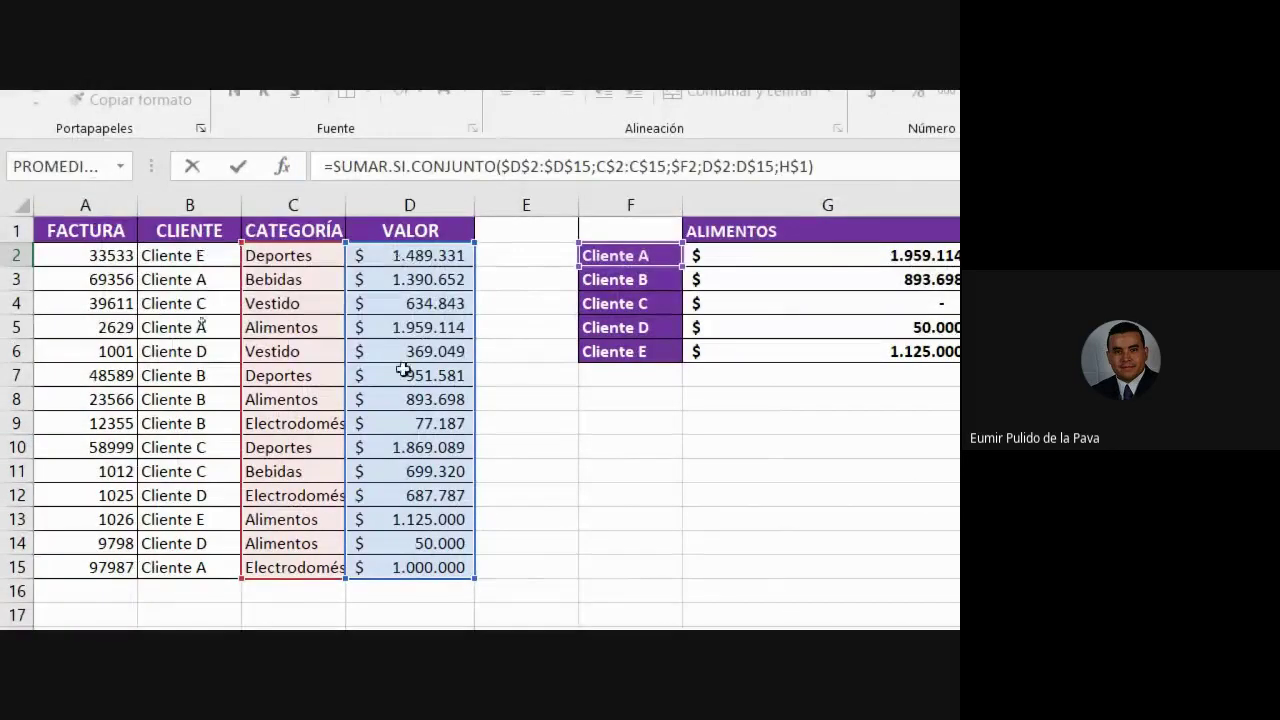
pyautogui.press('Escape')
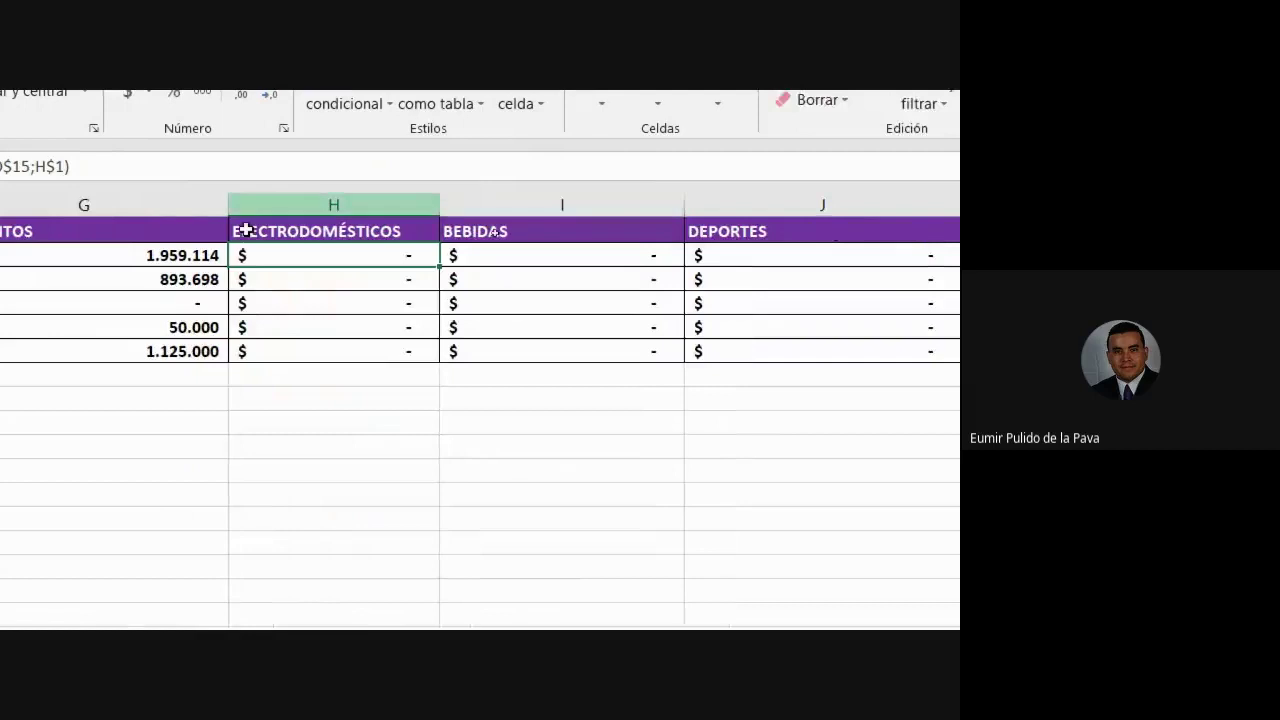
# Step: Make the CLIENTE criteria range in G2's formula absolute as $B$2:$B$15
pyautogui.click(85, 253)
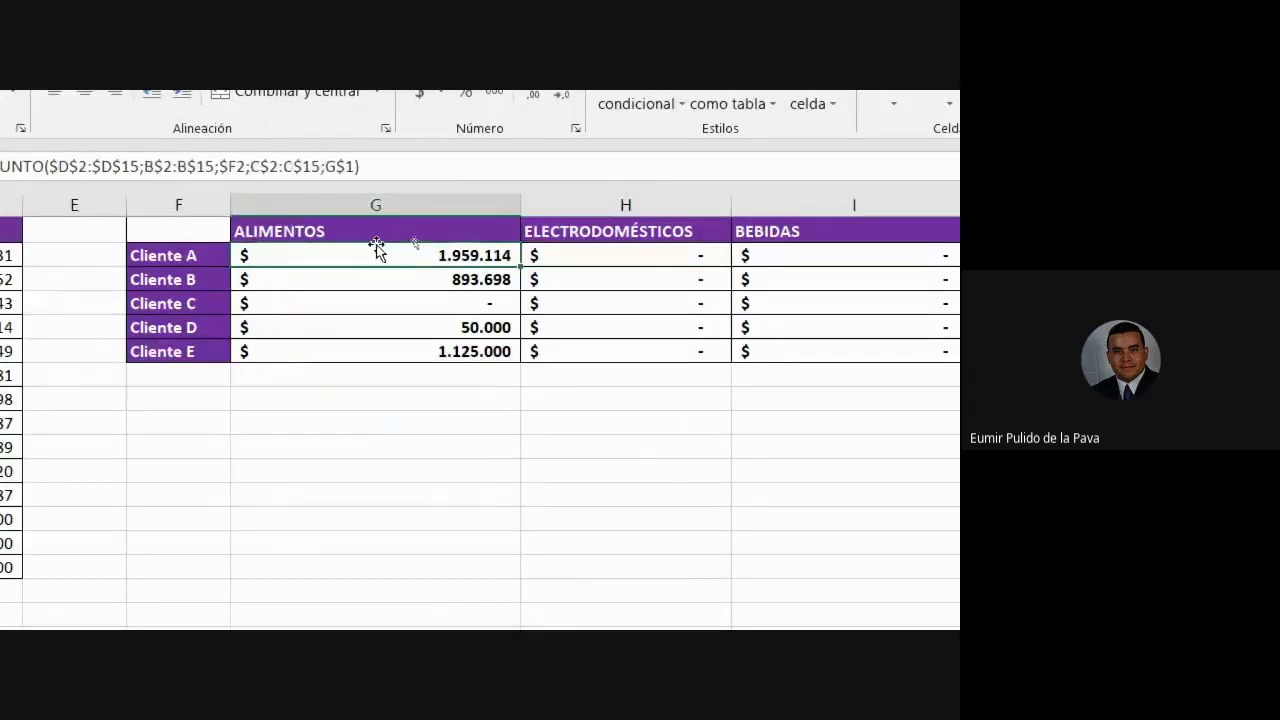
pyautogui.doubleClick(396, 252)
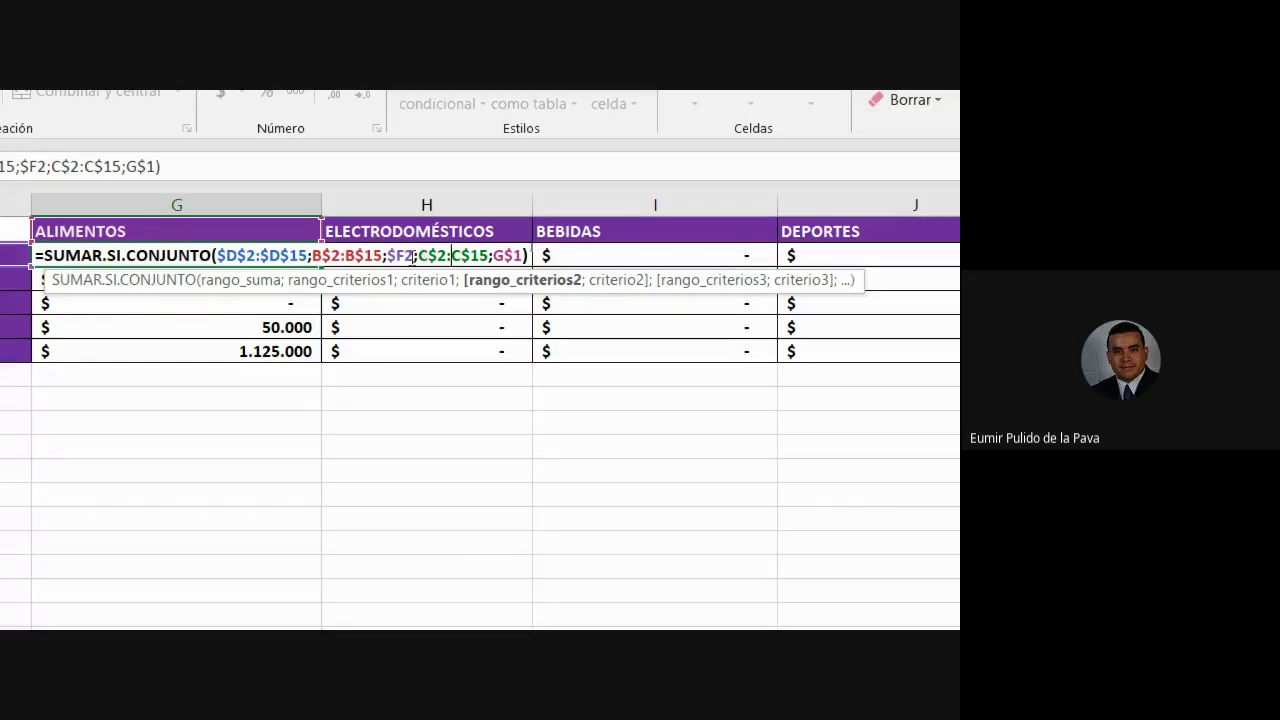
pyautogui.moveTo(313, 255); pyautogui.dragTo(385, 255)
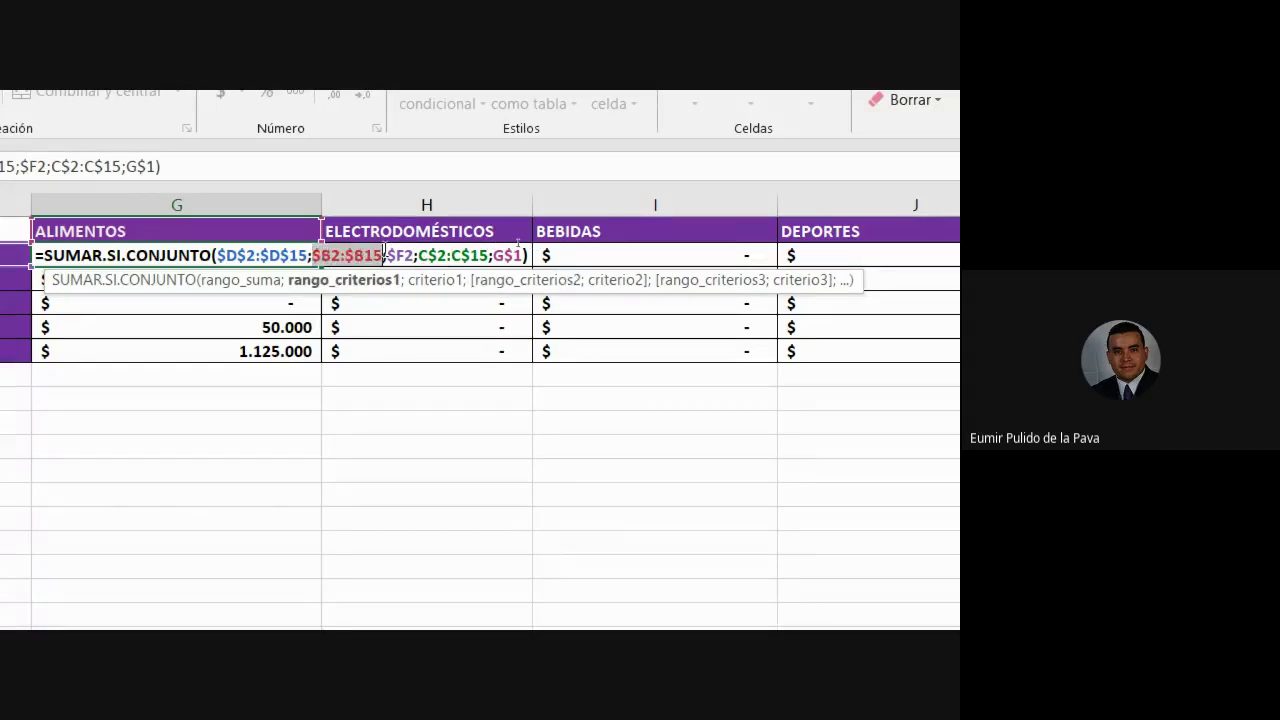
pyautogui.press('F4')
pyautogui.press('F4')
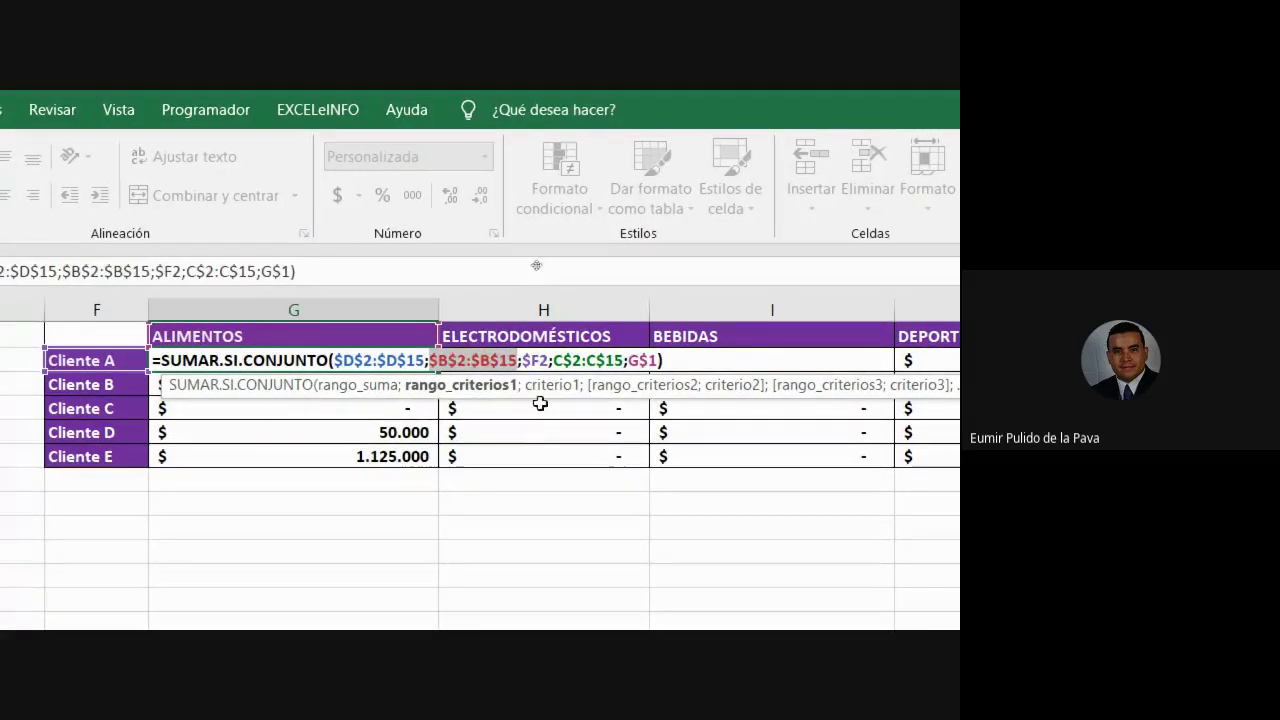
# Step: Make the CATEGORÍA criteria range in G2 absolute as $C$2:$C$15 and refill the formula across the summary through J6
pyautogui.moveTo(554, 361); pyautogui.dragTo(615, 360)
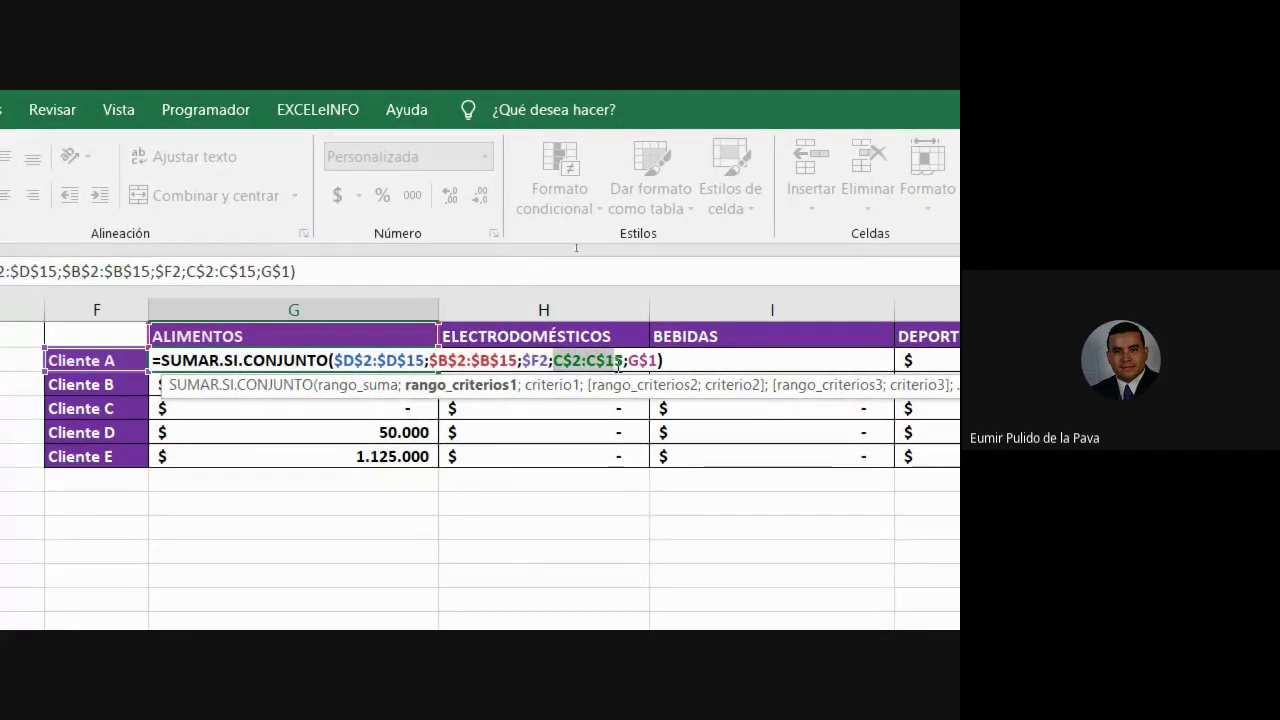
pyautogui.press('F4')
pyautogui.press('F4')
pyautogui.press('F4')
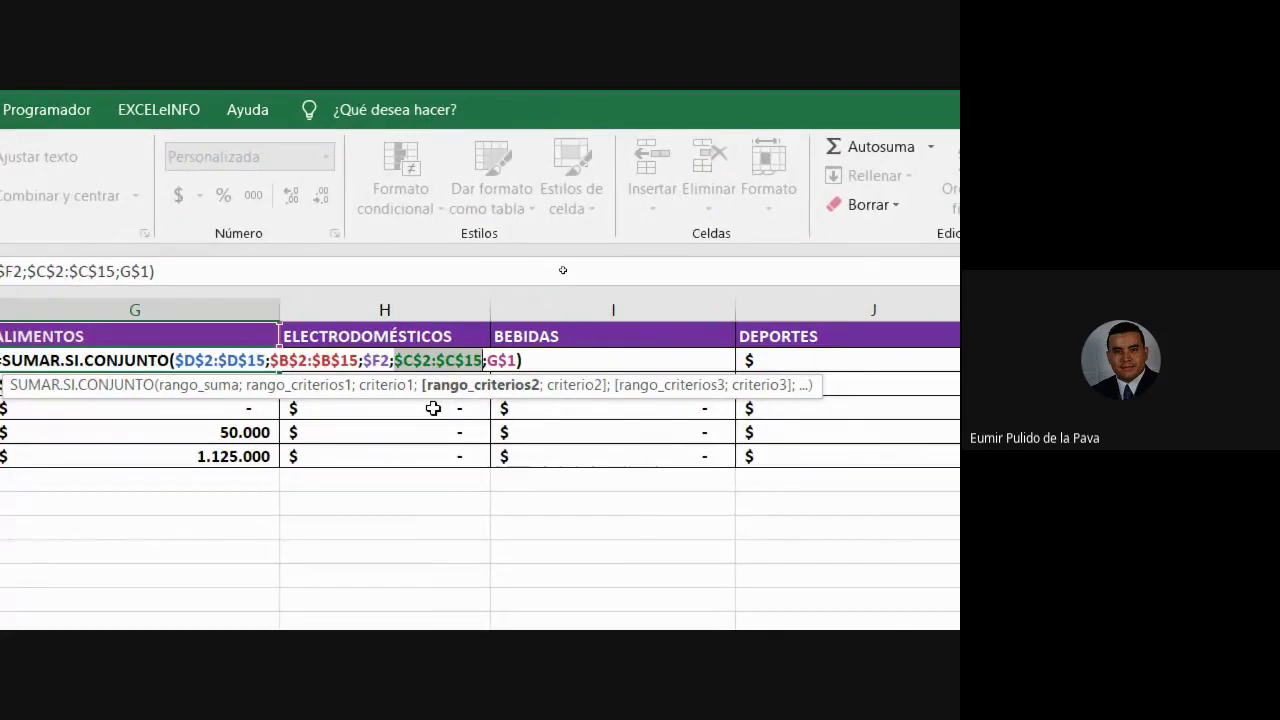
pyautogui.press('Return')
pyautogui.click(276, 360)
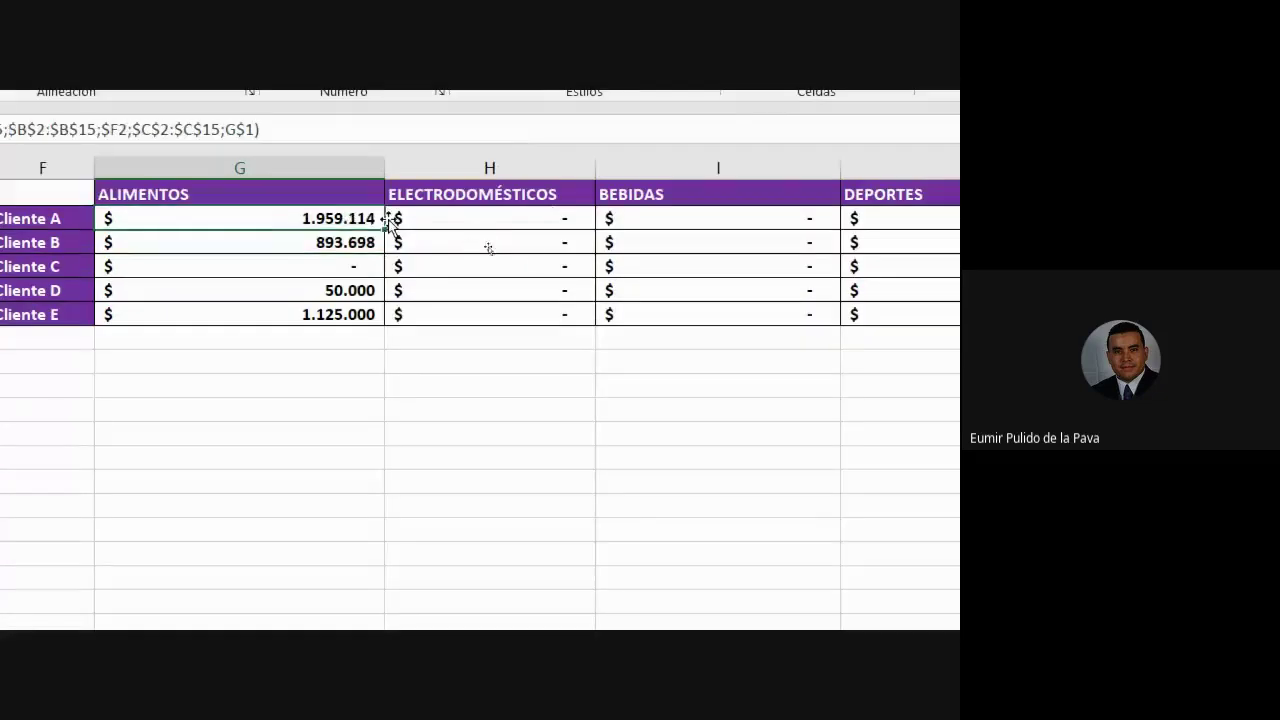
pyautogui.moveTo(385, 229); pyautogui.dragTo(1040, 309)
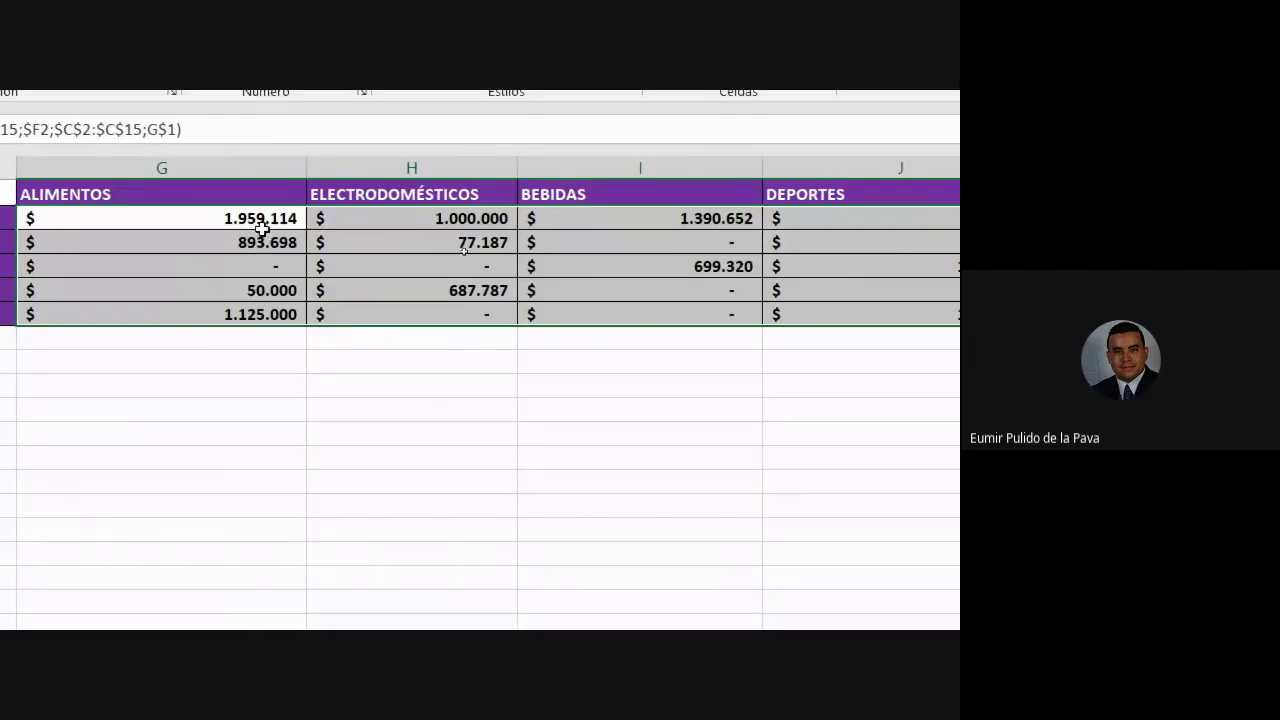
# Step: Change G2's sum range to the whole column $D:$D and its CLIENTE criteria range to $B:$B
pyautogui.doubleClick(260, 217)
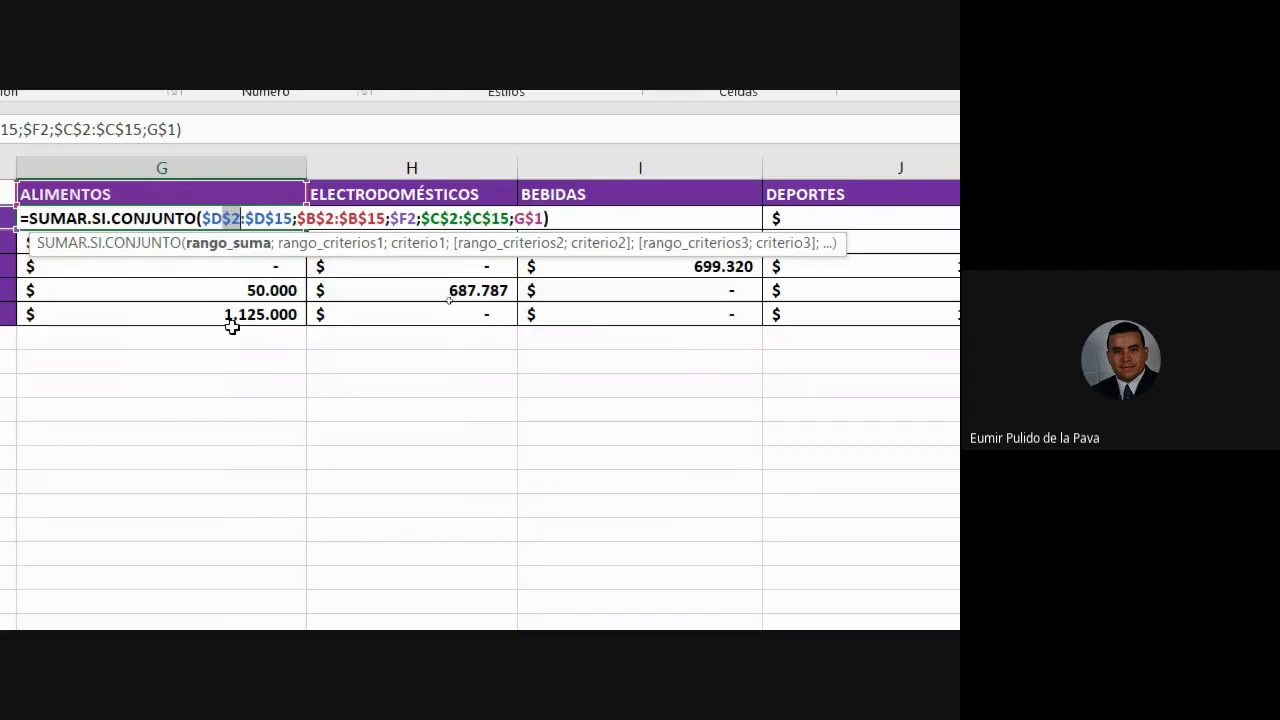
pyautogui.press('BackSpace')
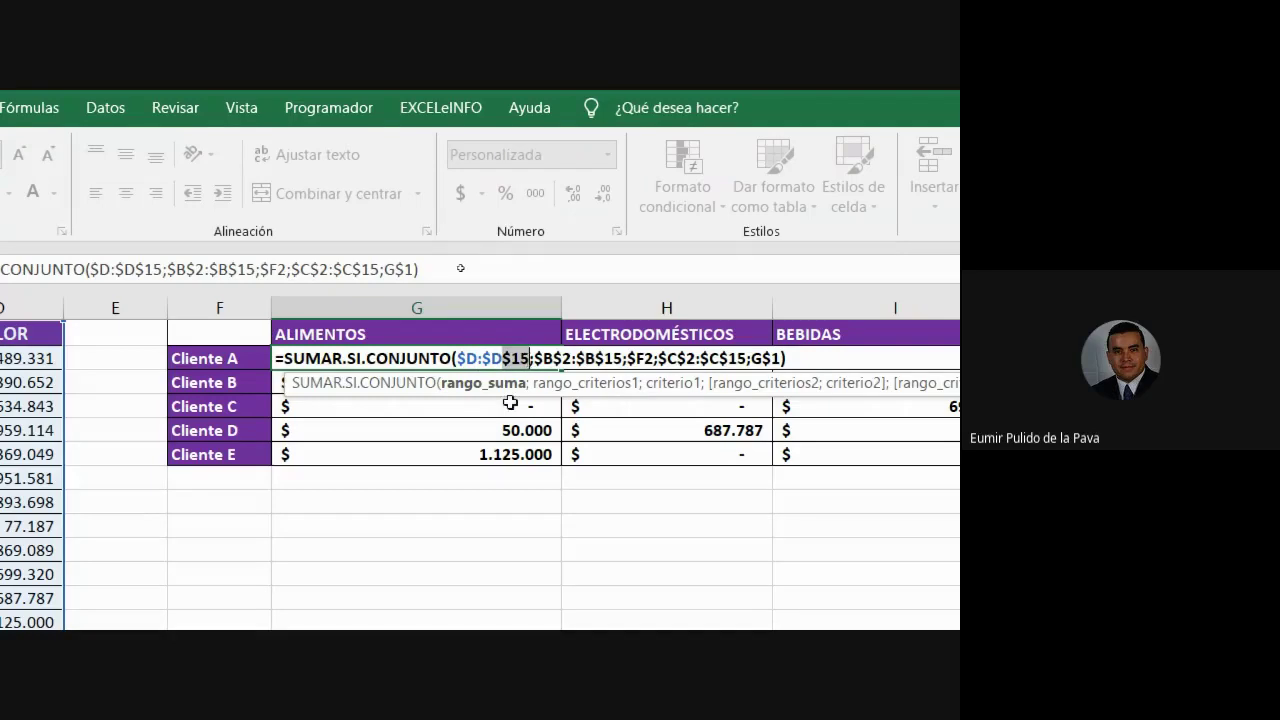
pyautogui.press('BackSpace')
pyautogui.moveTo(528, 358); pyautogui.dragTo(547, 358)
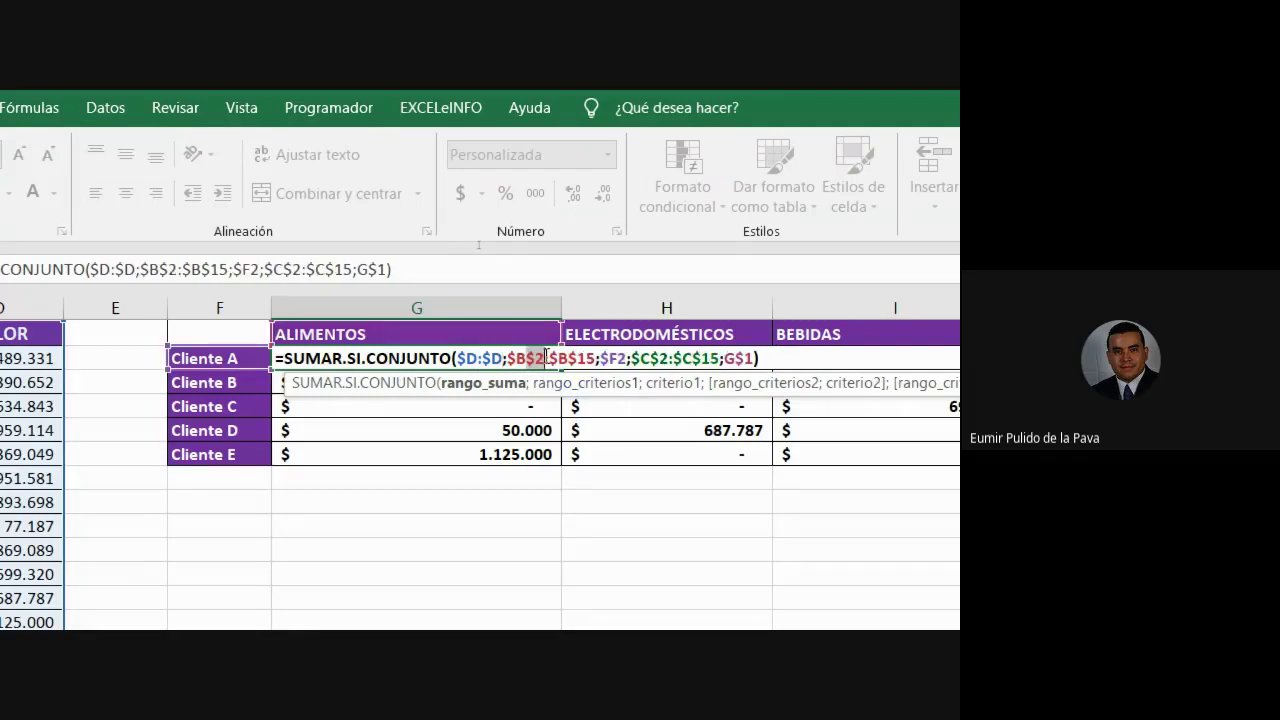
pyautogui.press('BackSpace')
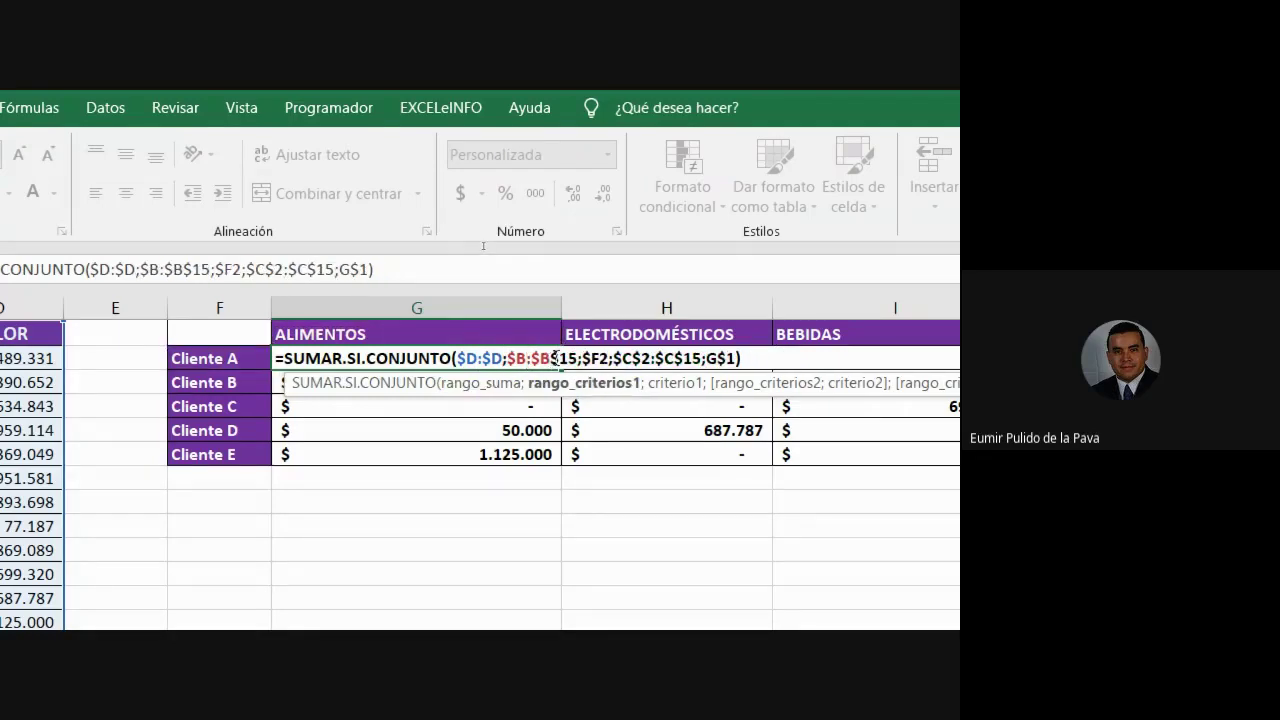
pyautogui.moveTo(549, 358); pyautogui.dragTo(578, 358)
pyautogui.press('BackSpace')
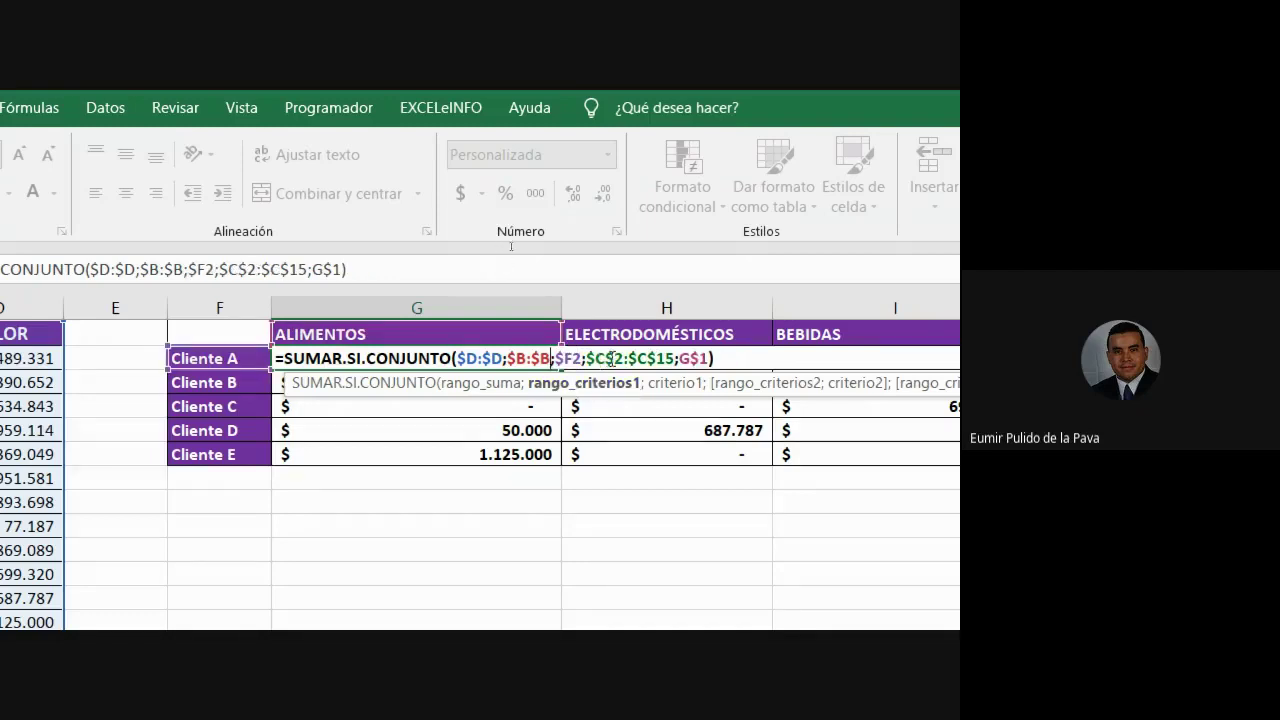
# Step: Change G2's CATEGORÍA criteria range to the whole column $C:$C and refill the formula across the summary through J6
pyautogui.press('BackSpace')
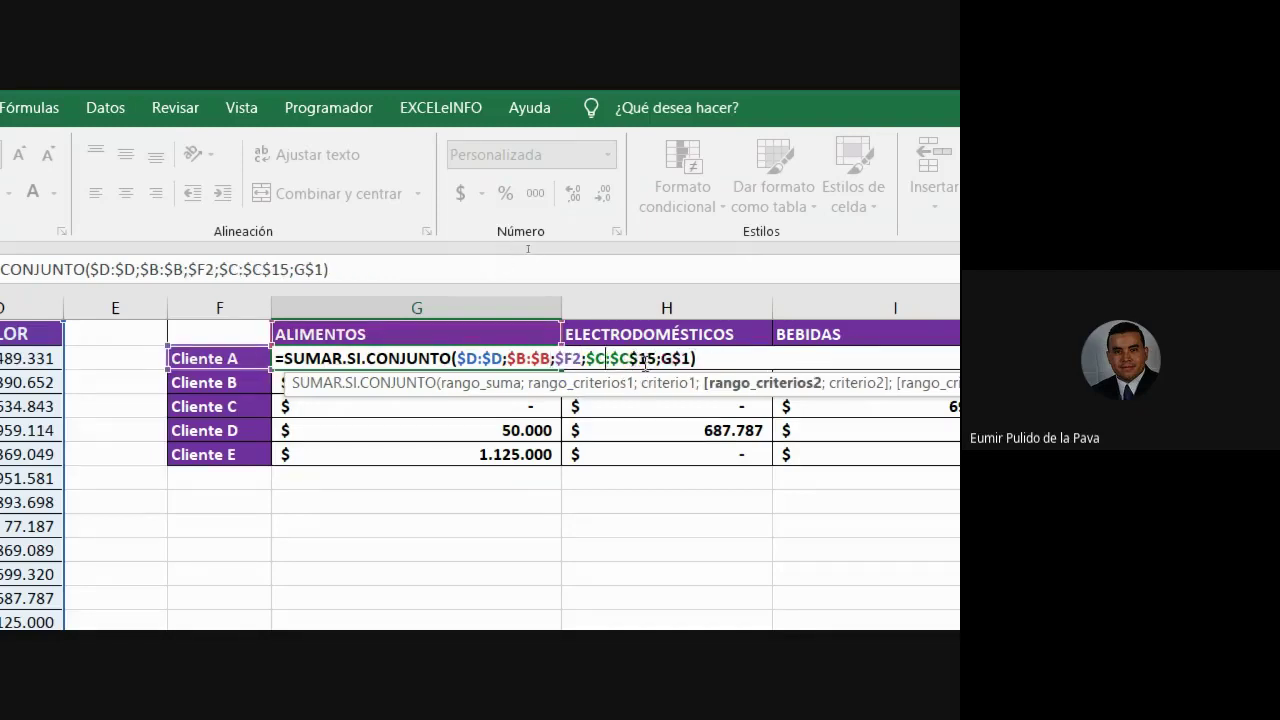
pyautogui.moveTo(632, 358); pyautogui.dragTo(641, 360)
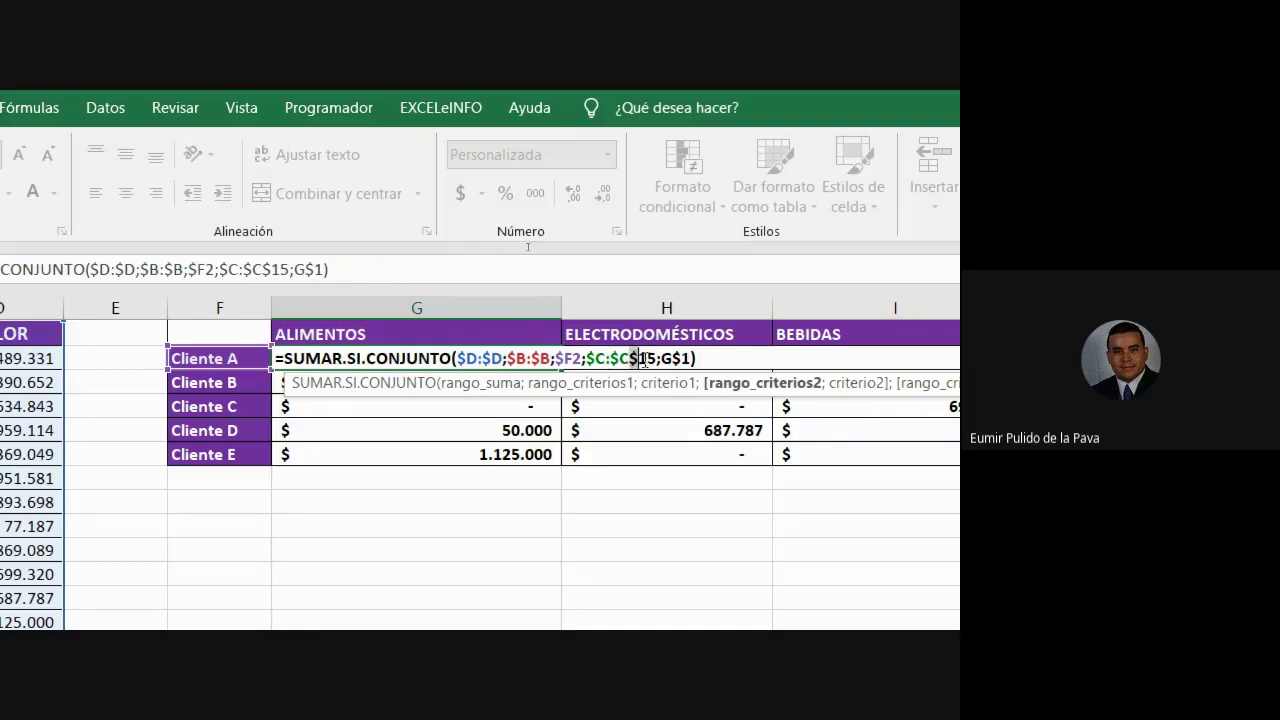
pyautogui.press('BackSpace')
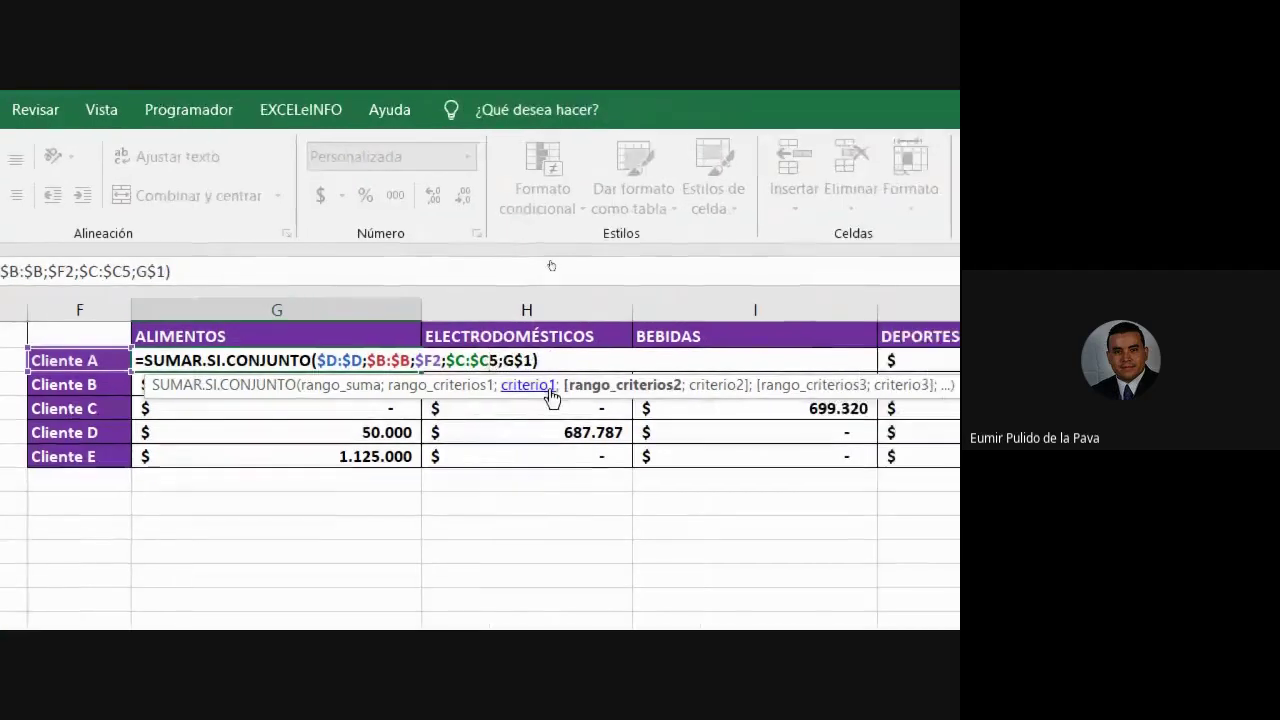
pyautogui.press('Delete')
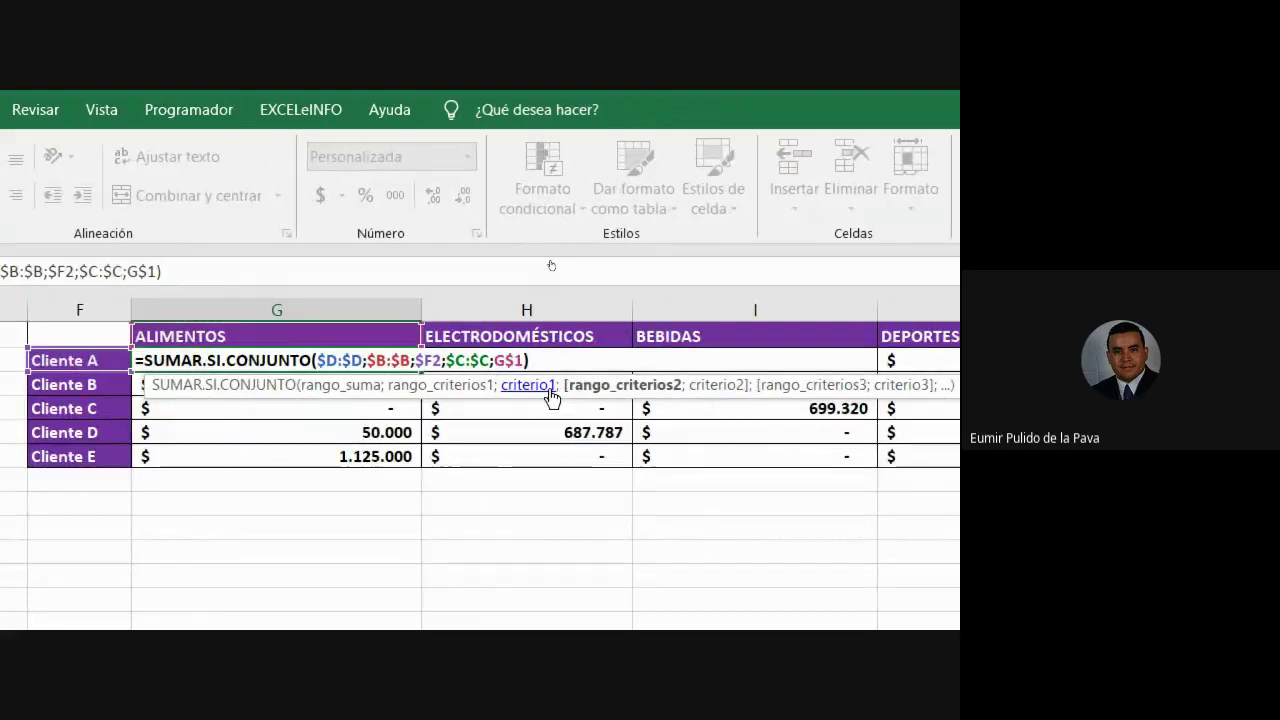
pyautogui.press('Return')
pyautogui.click(400, 362)
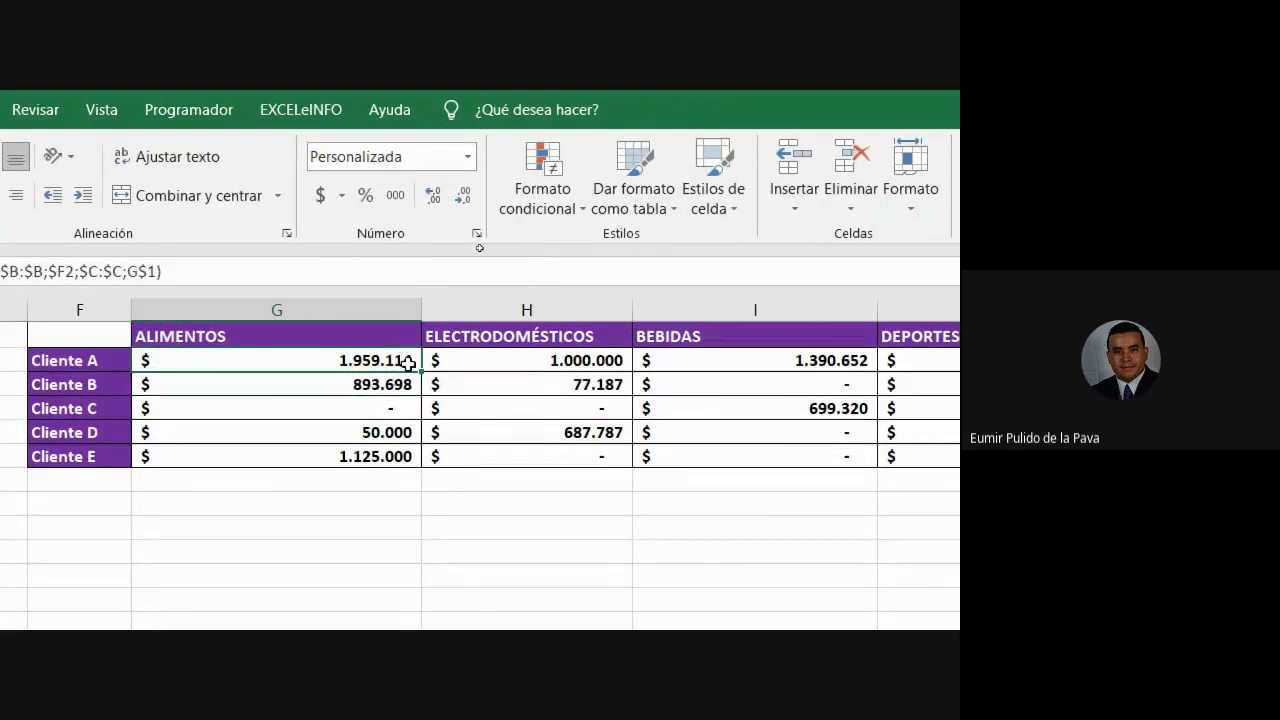
pyautogui.moveTo(421, 371); pyautogui.dragTo(1146, 456)
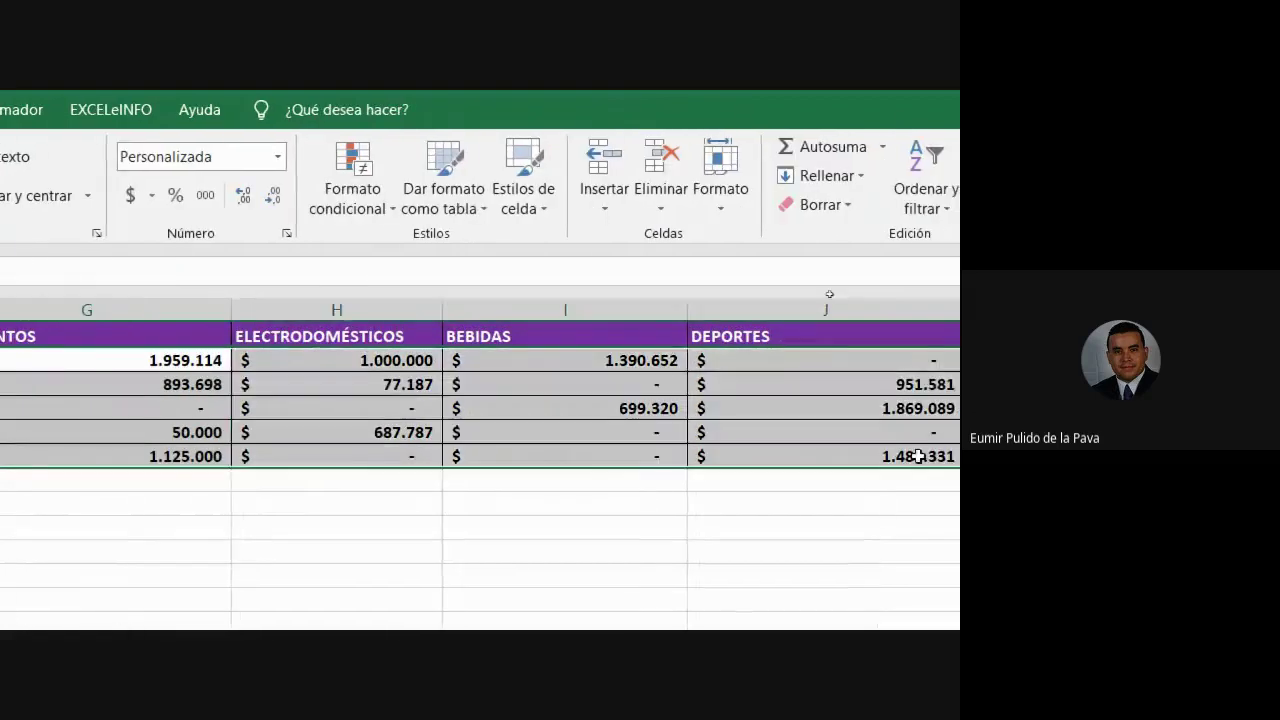
pyautogui.click(350, 364)
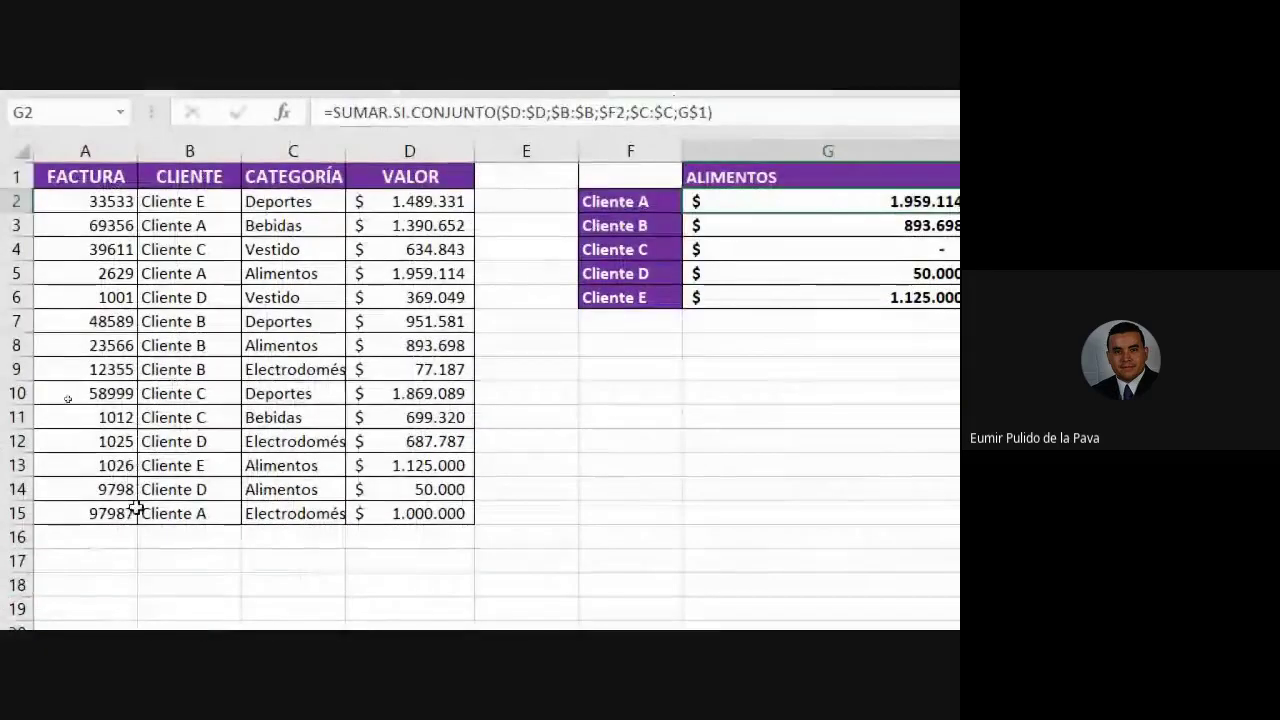
# Step: Add a record in row 16 with an invoice number, client Cliente a, category Alimentos and value 1000000
pyautogui.click(100, 536)
pyautogui.write('9878')
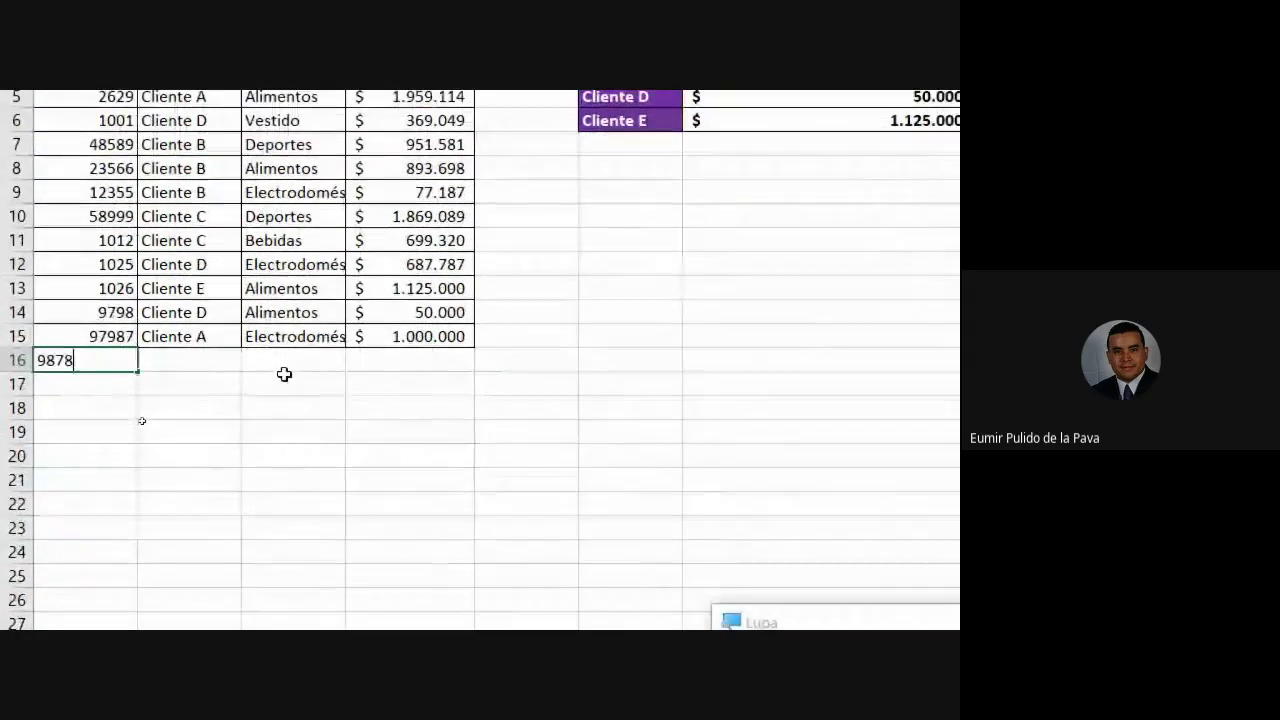
pyautogui.press('Tab')
pyautogui.write('Cliente ')
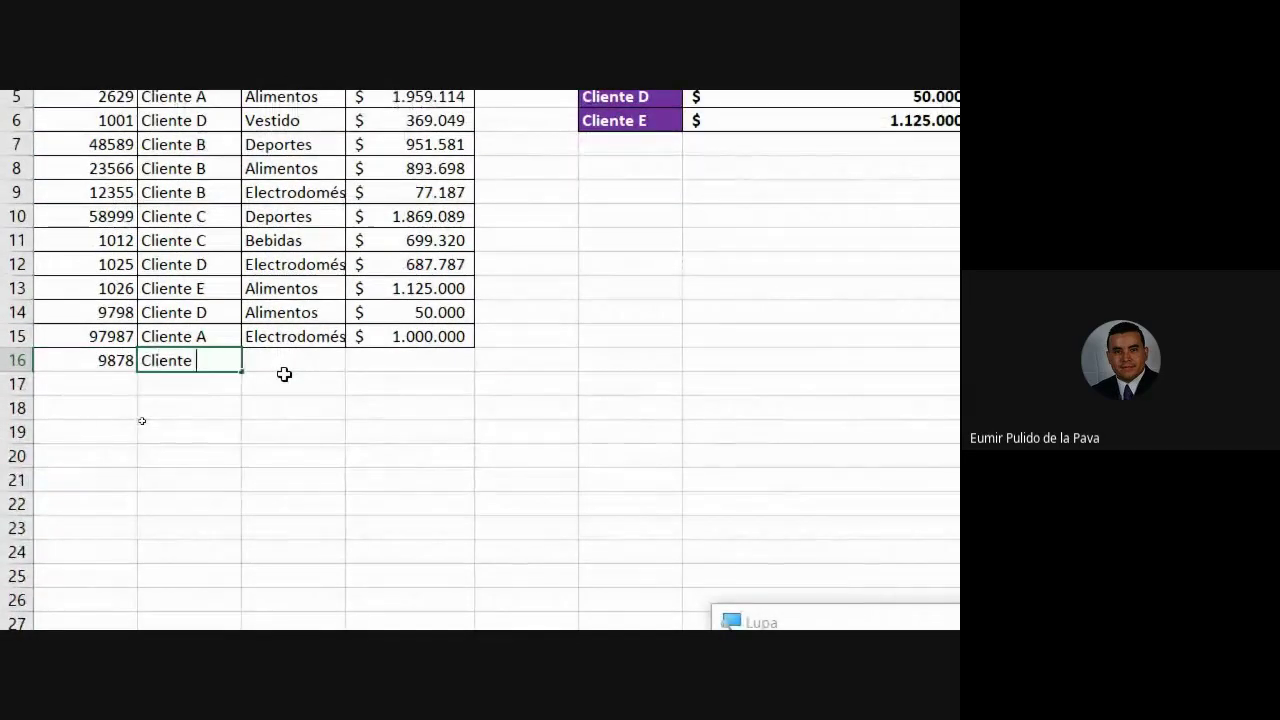
pyautogui.write('a')
pyautogui.press('Tab')
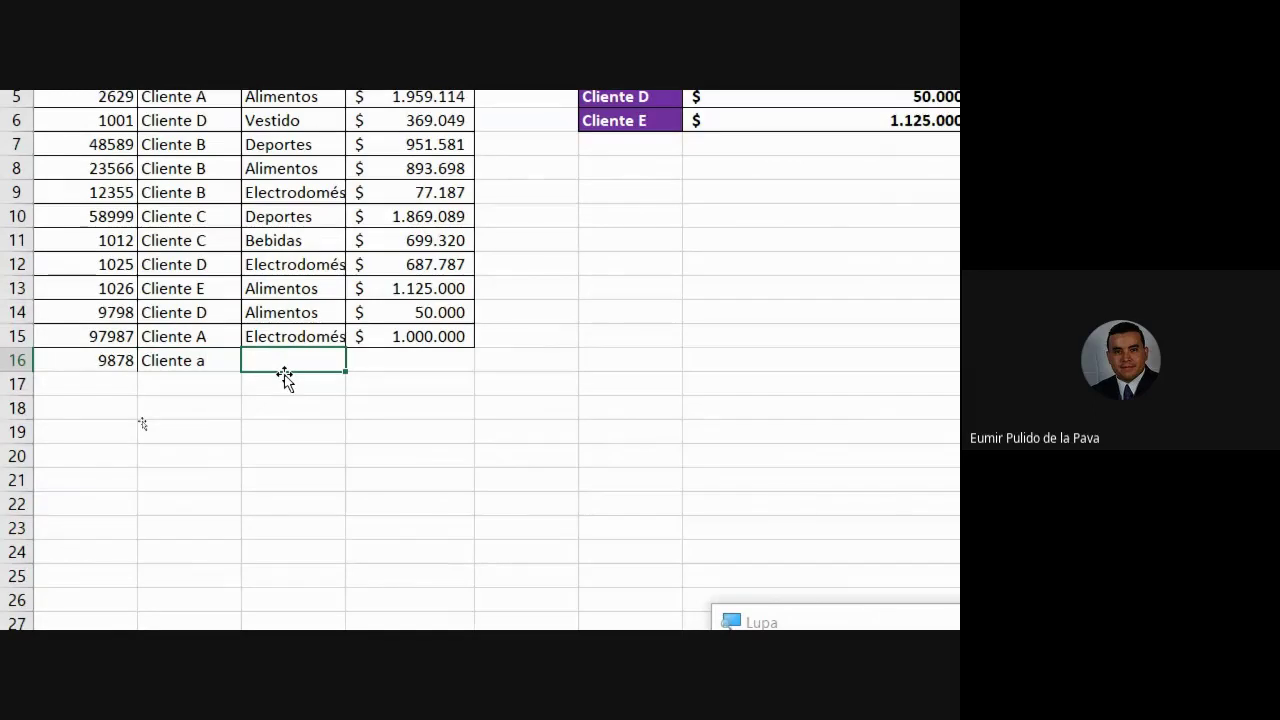
pyautogui.write('al')
pyautogui.press('Tab')
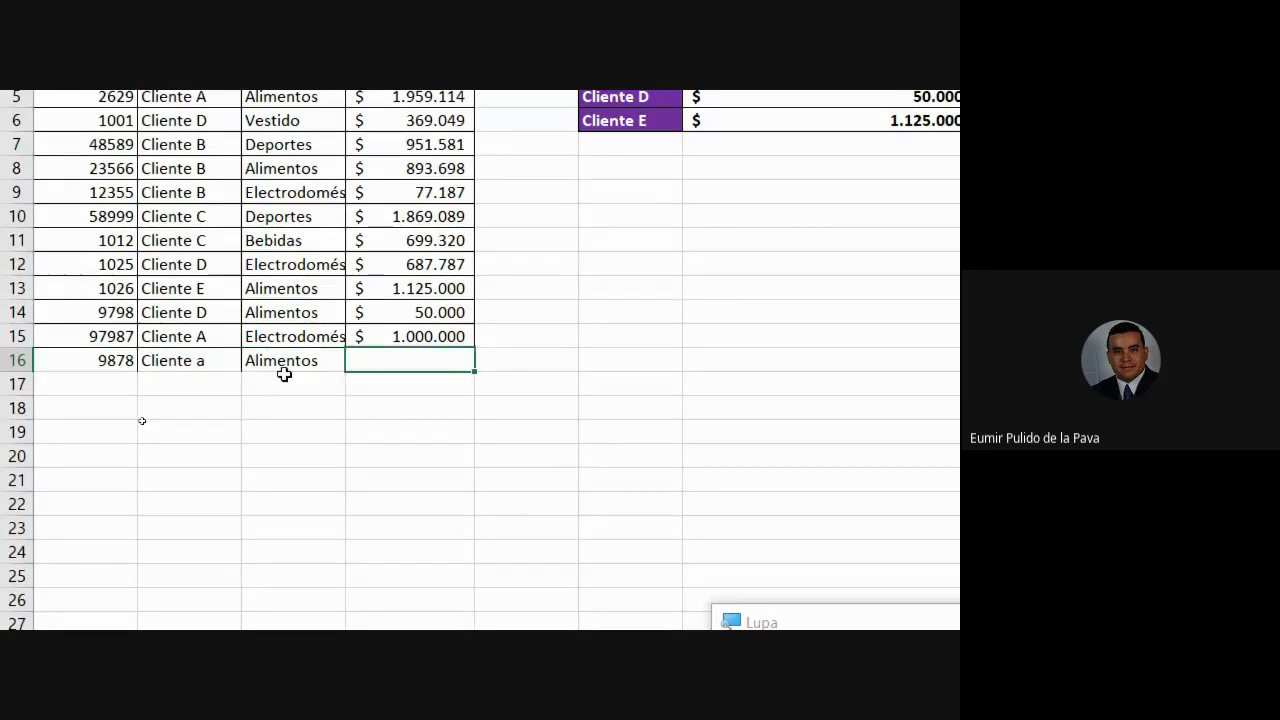
pyautogui.write('1')
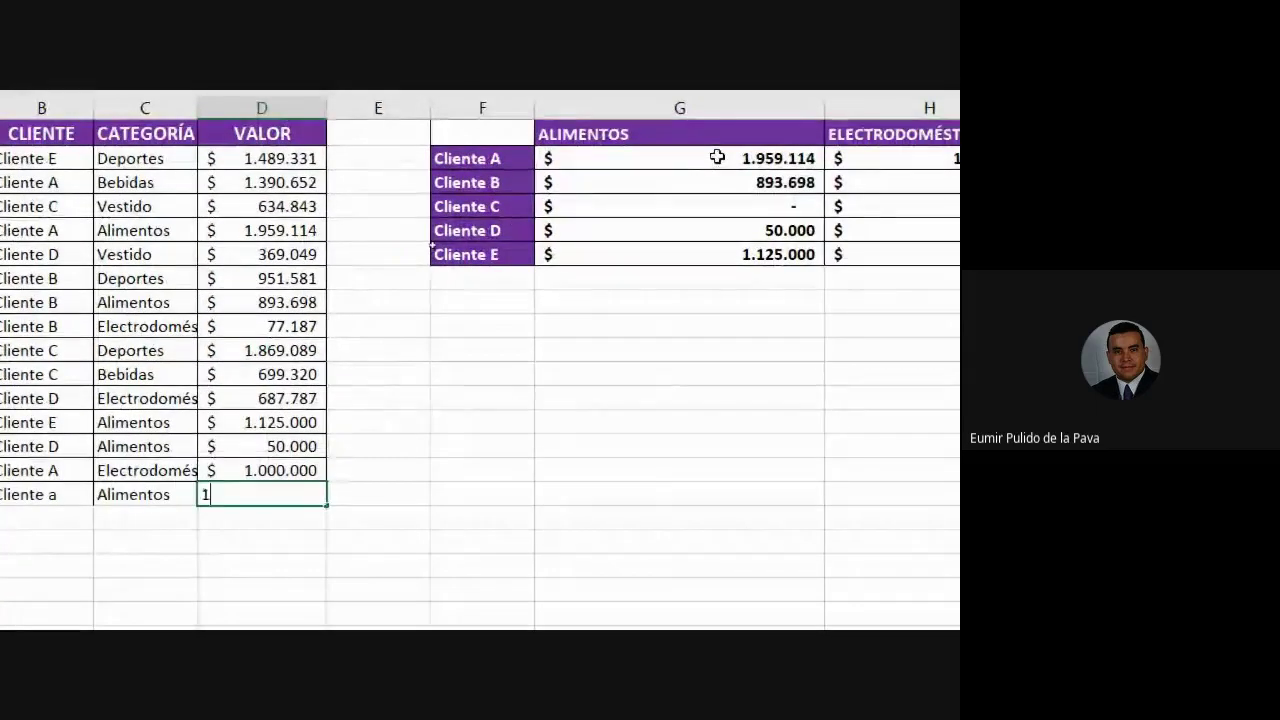
pyautogui.write('00000')
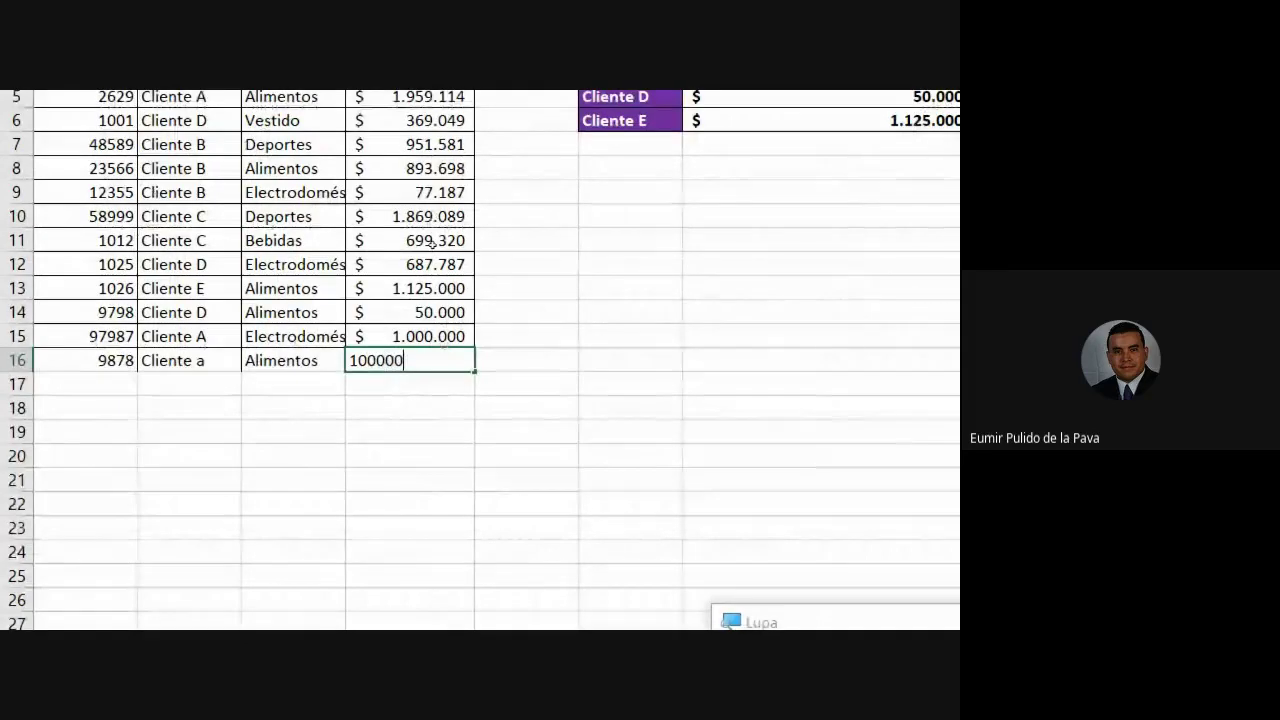
pyautogui.press('Return')
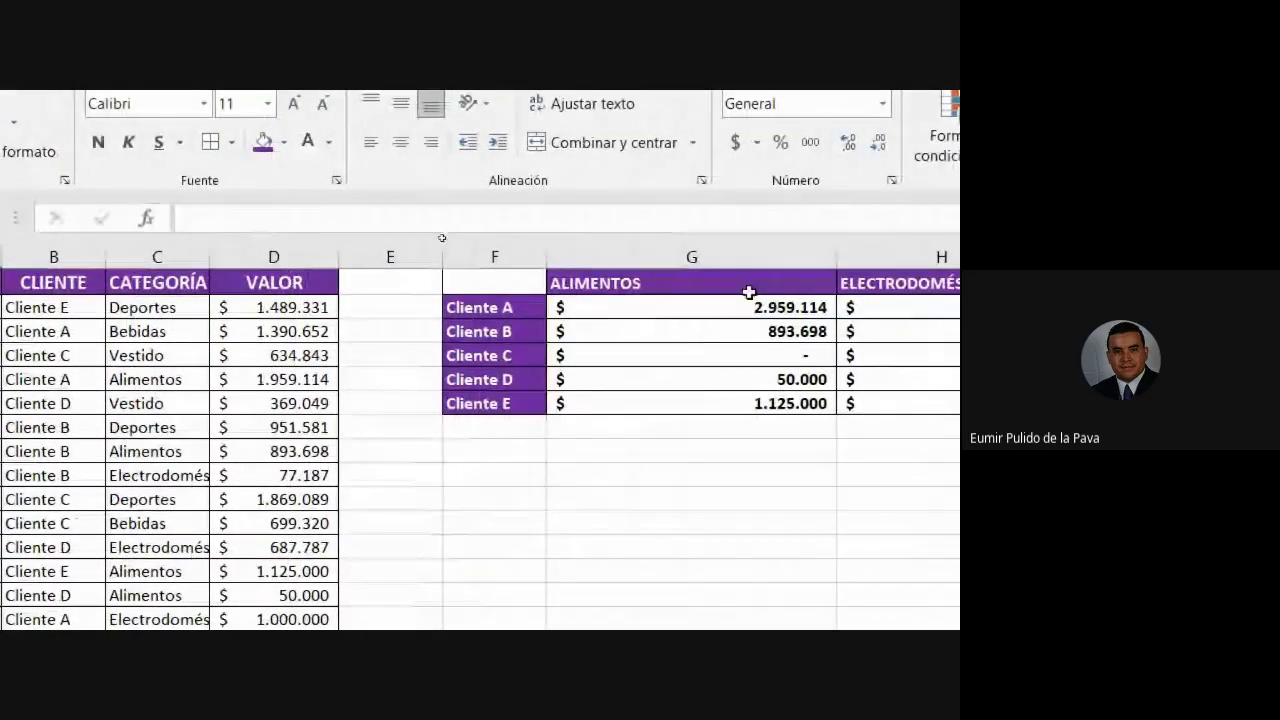
# Step: Inspect the whole-column references in G2's formula and how far they extend down the sheet, leaving the formula unedited
pyautogui.click(760, 302)
pyautogui.doubleClick(765, 308)
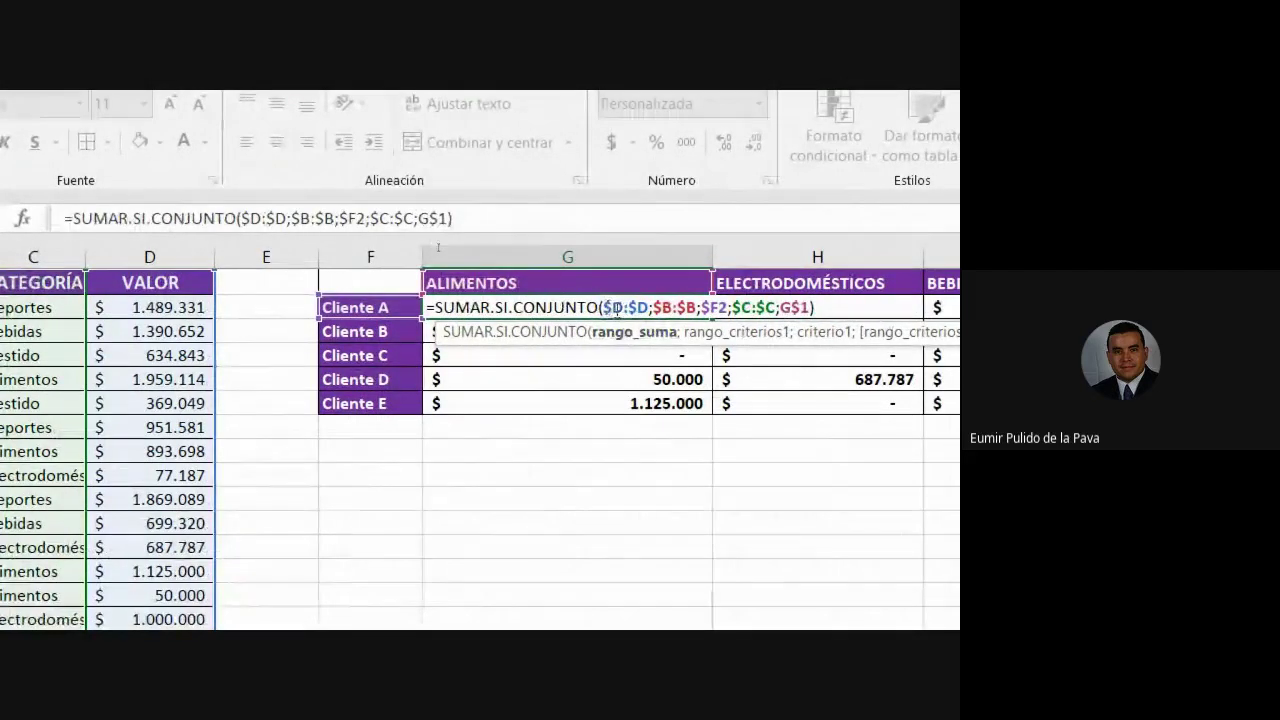
pyautogui.moveTo(604, 308); pyautogui.dragTo(697, 308)
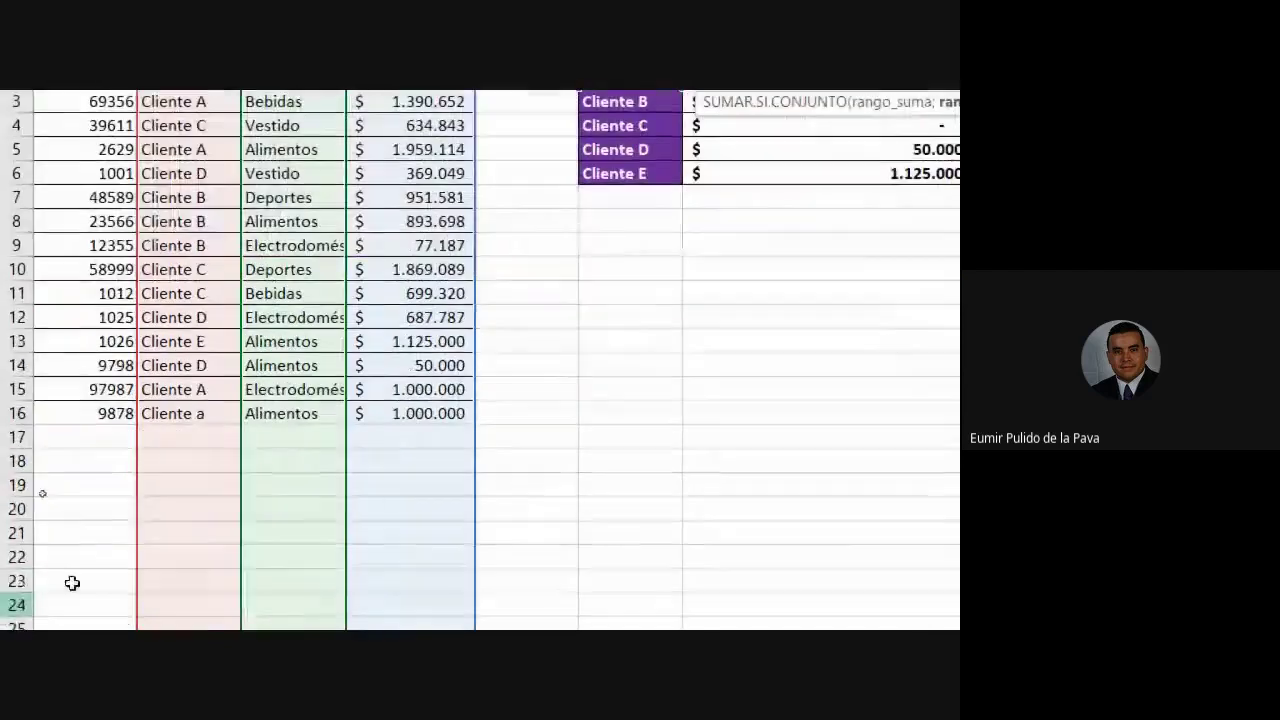
pyautogui.scroll(-10, 373, 455)
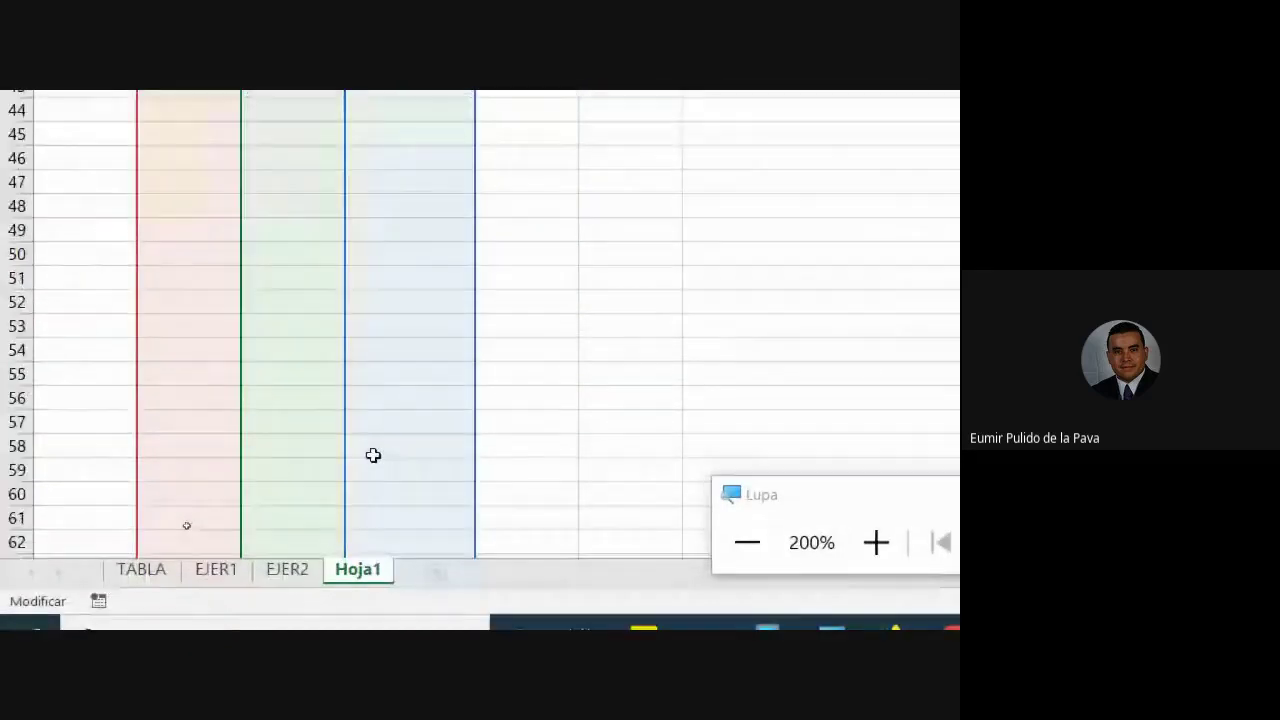
pyautogui.scroll(11, 373, 455)
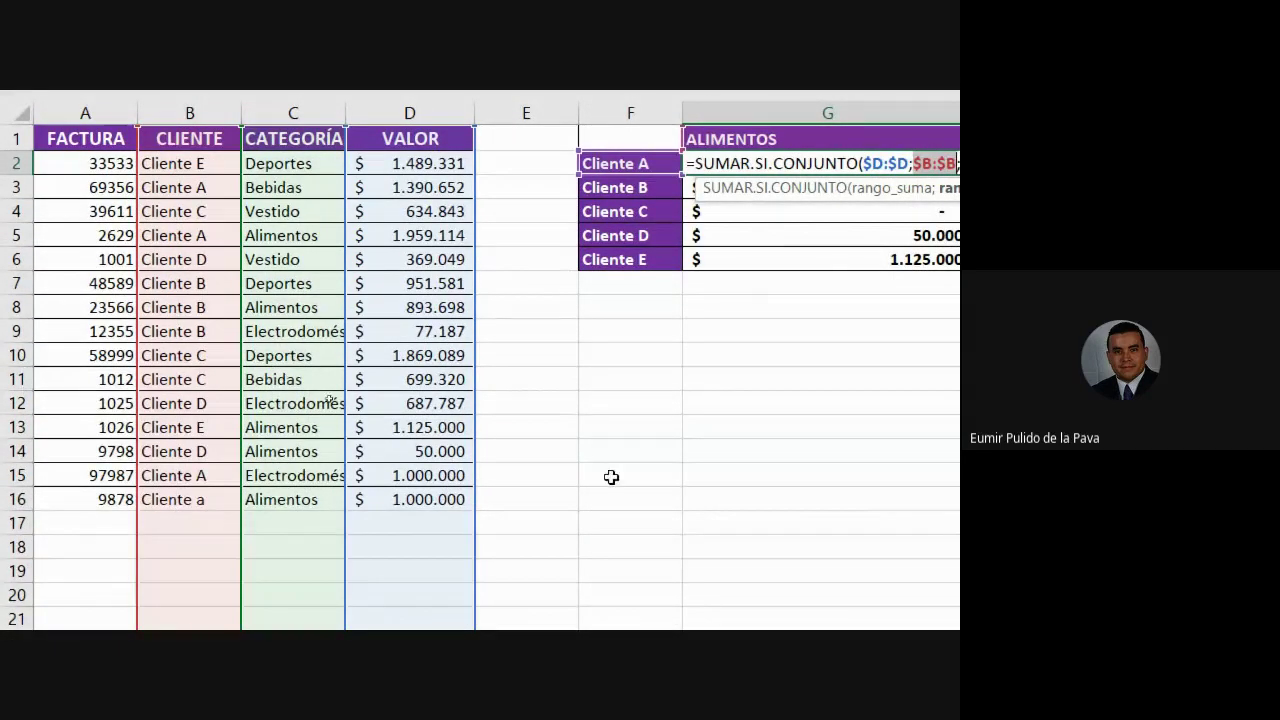
pyautogui.press('Return')
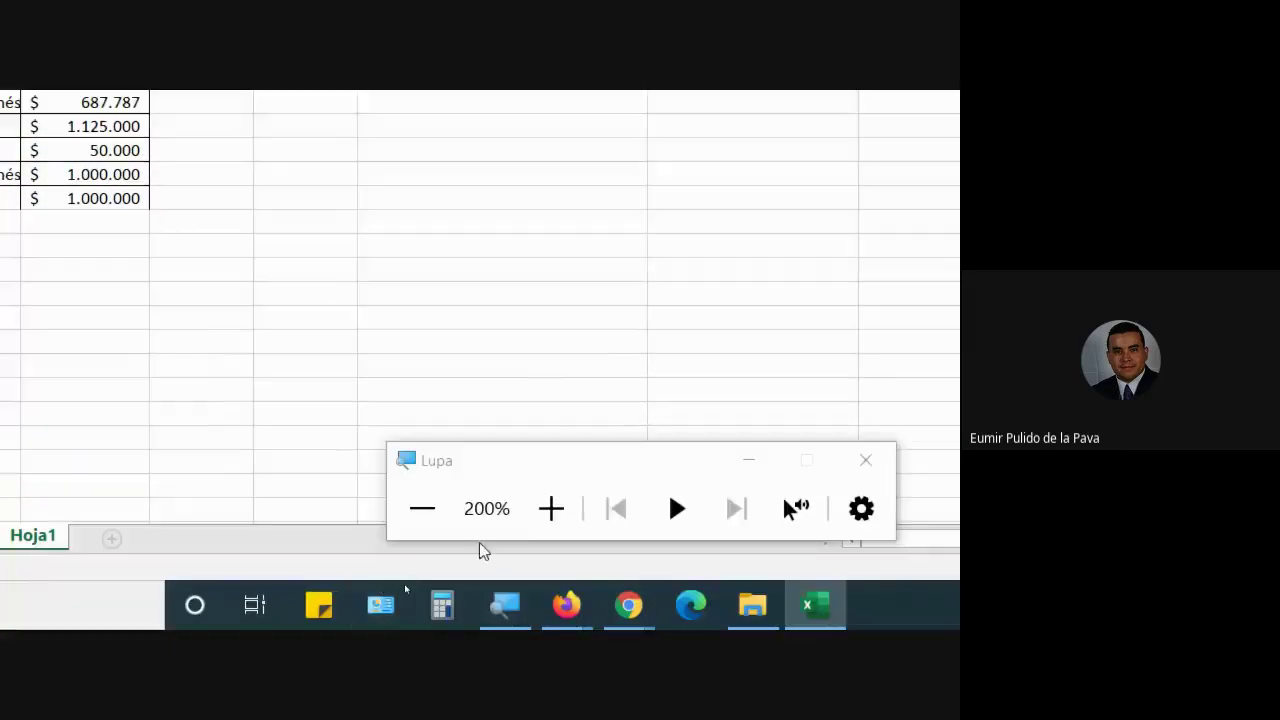
# Step: Set the screen magnification to 100% and check the Google Meet chat before returning to Excel
pyautogui.click(422, 508)
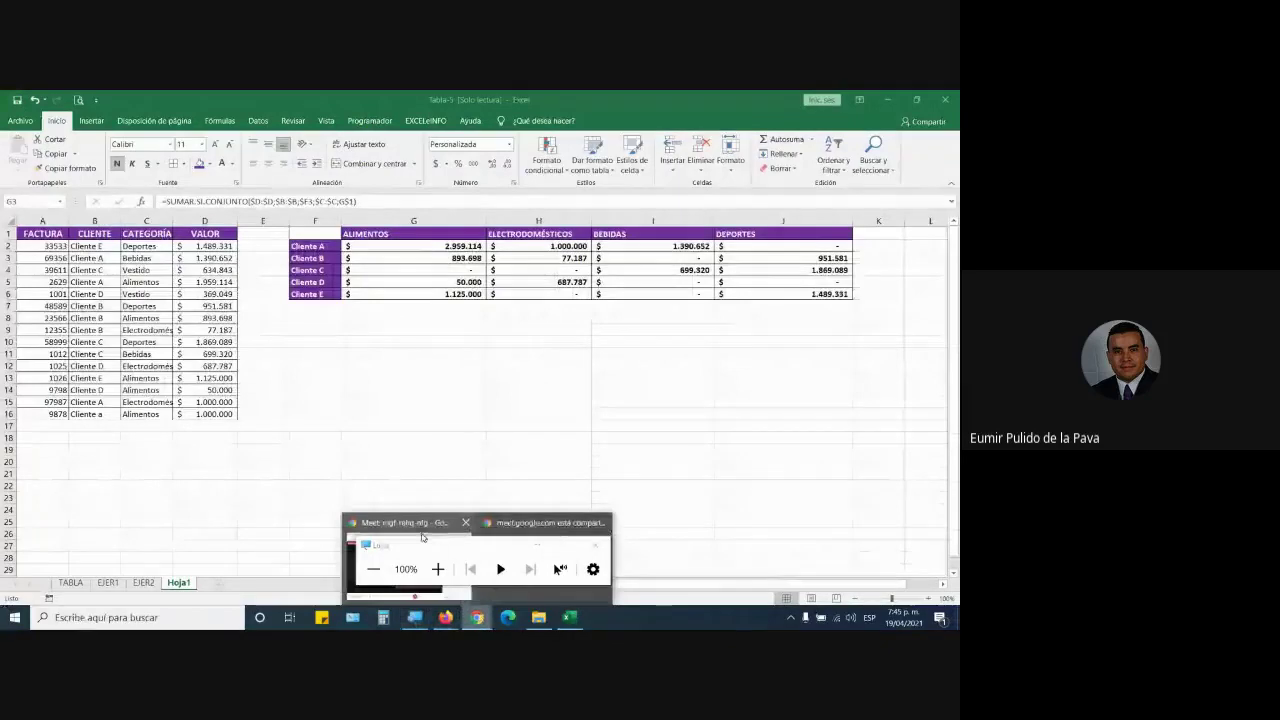
pyautogui.click(432, 530)
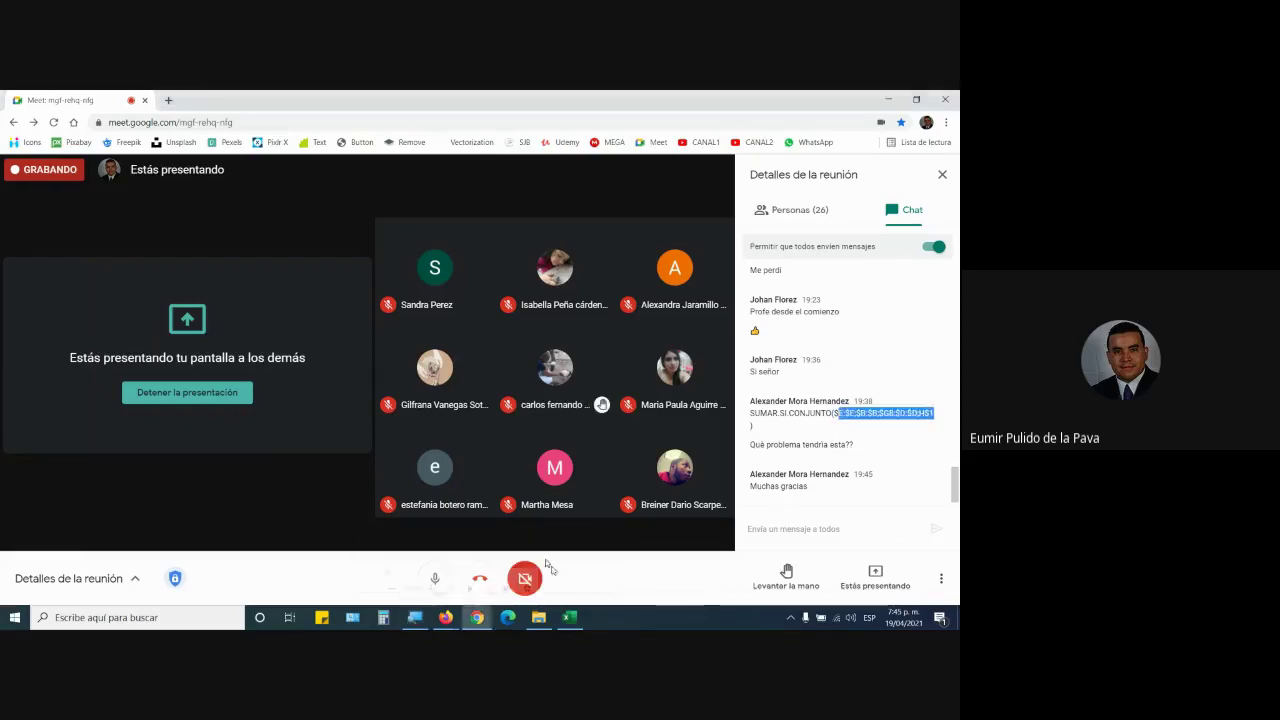
pyautogui.click(570, 617)
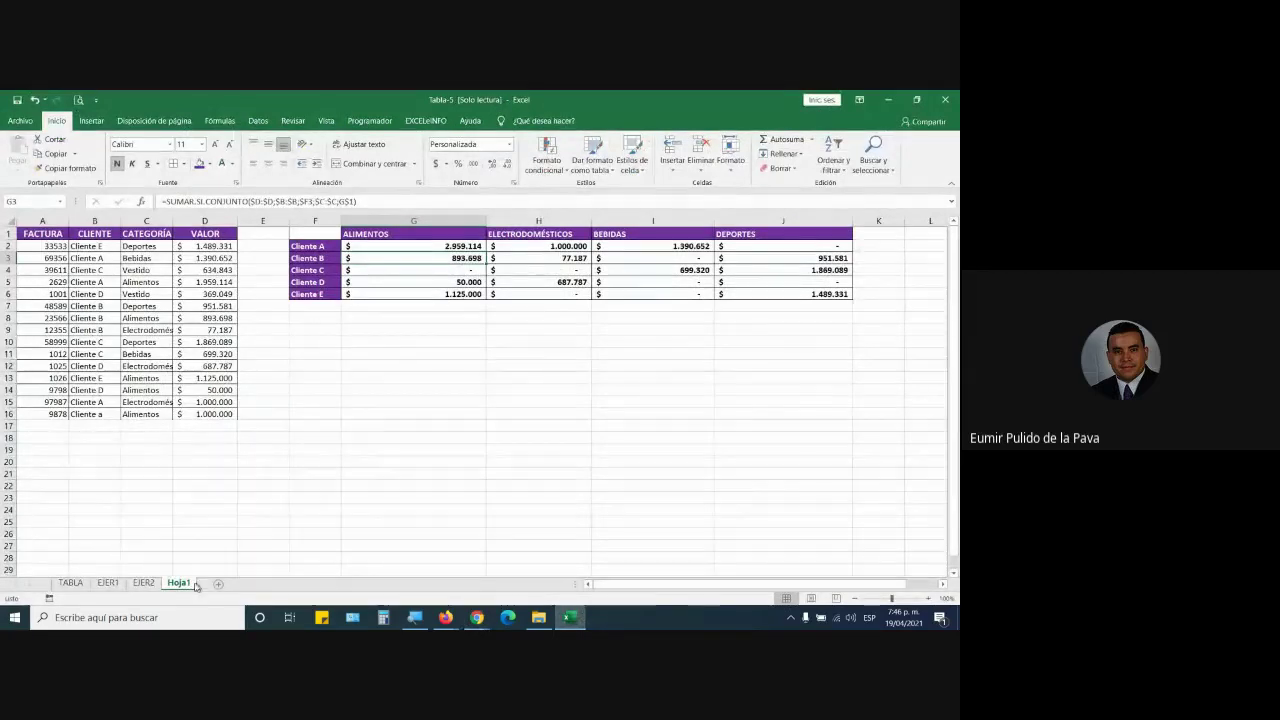
# Step: Insert a pivot table on a new sheet from the invoice data on Hoja1, A1 through D16
pyautogui.click(143, 582)
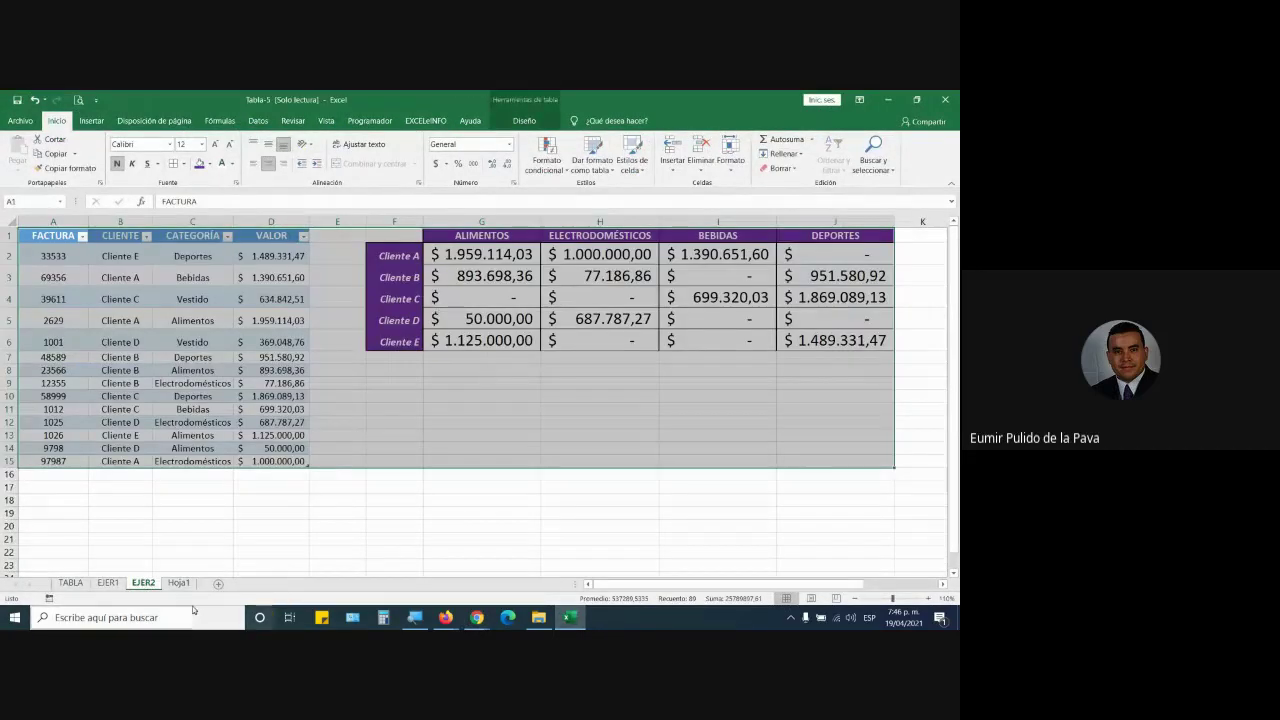
pyautogui.click(178, 582)
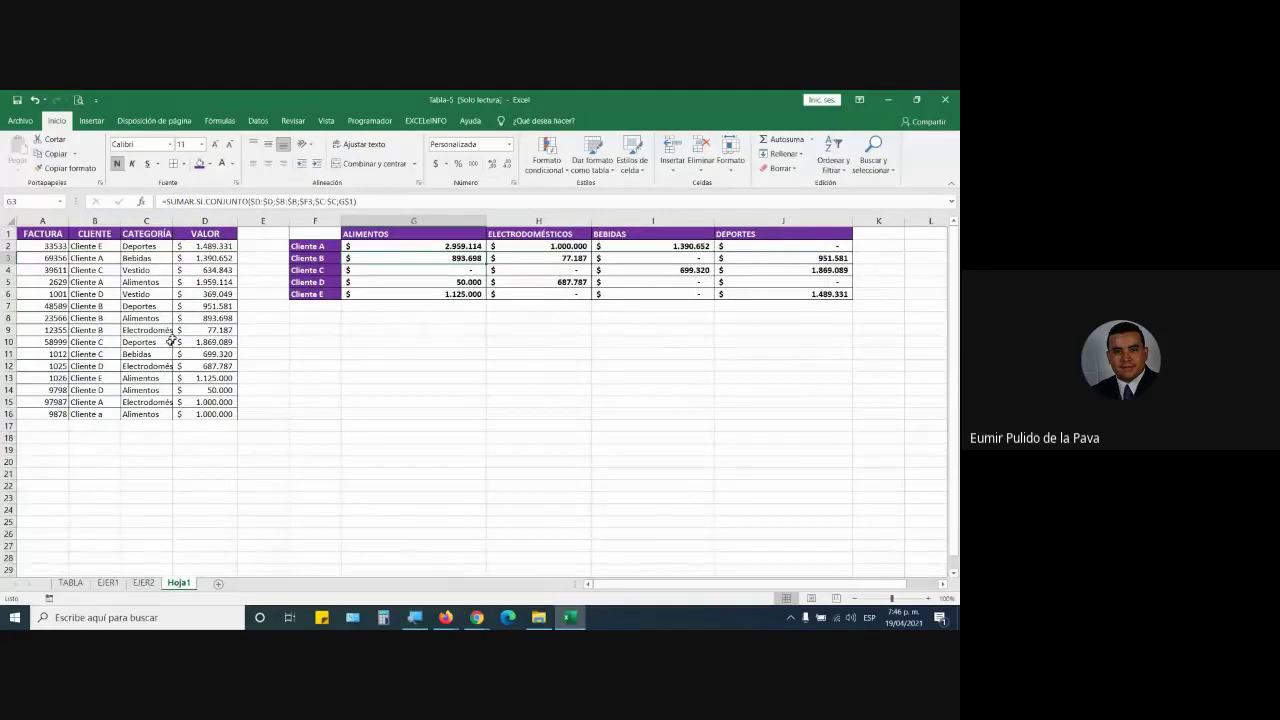
pyautogui.click(45, 234)
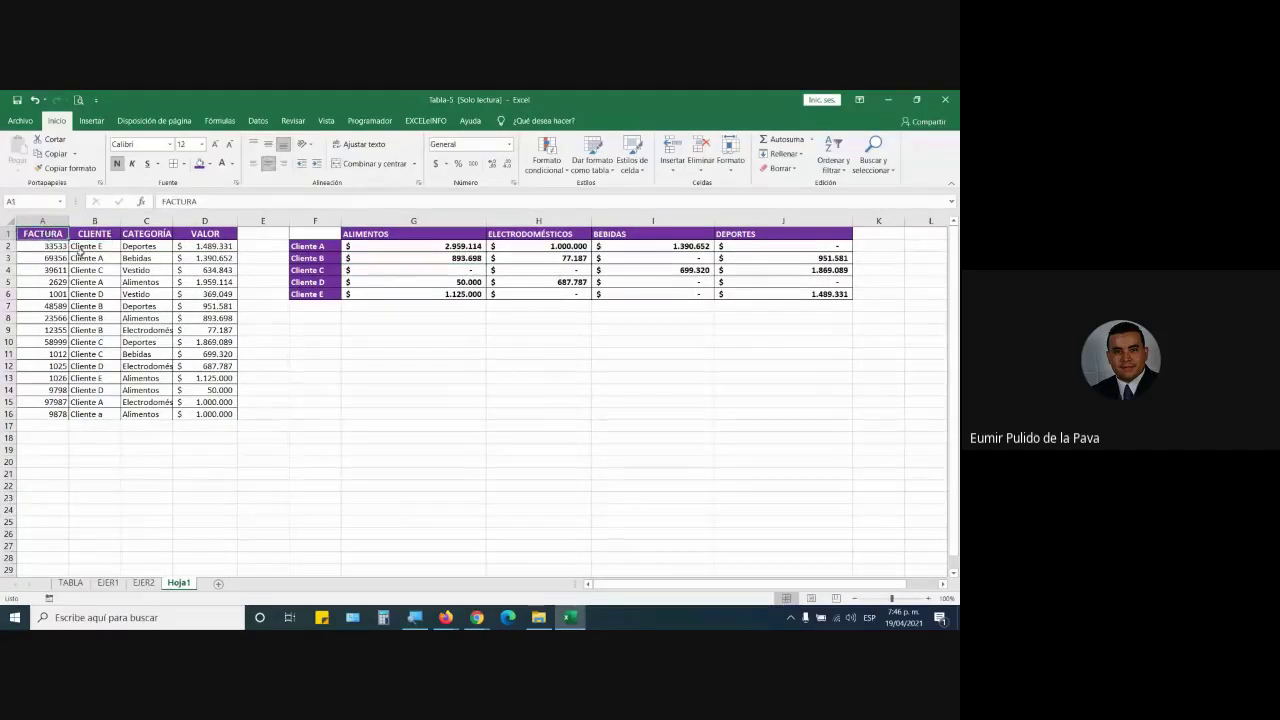
pyautogui.click(91, 120)
pyautogui.click(12, 158)
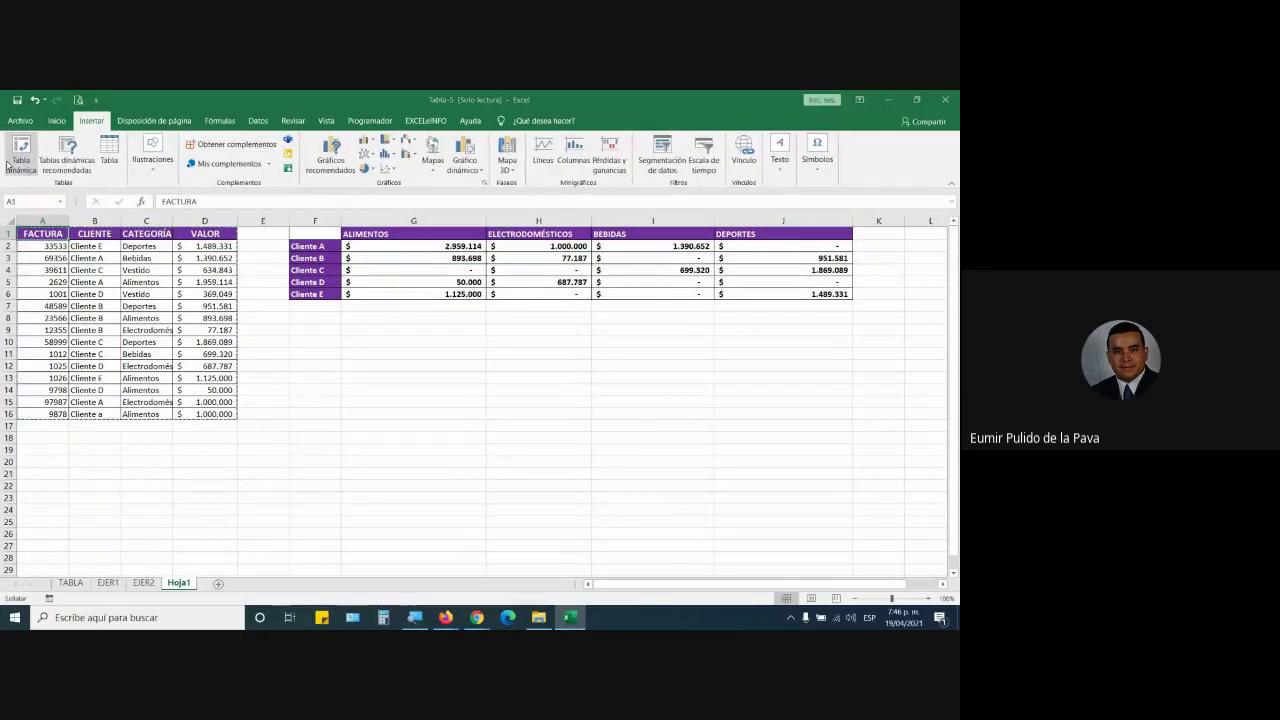
pyautogui.click(571, 500)
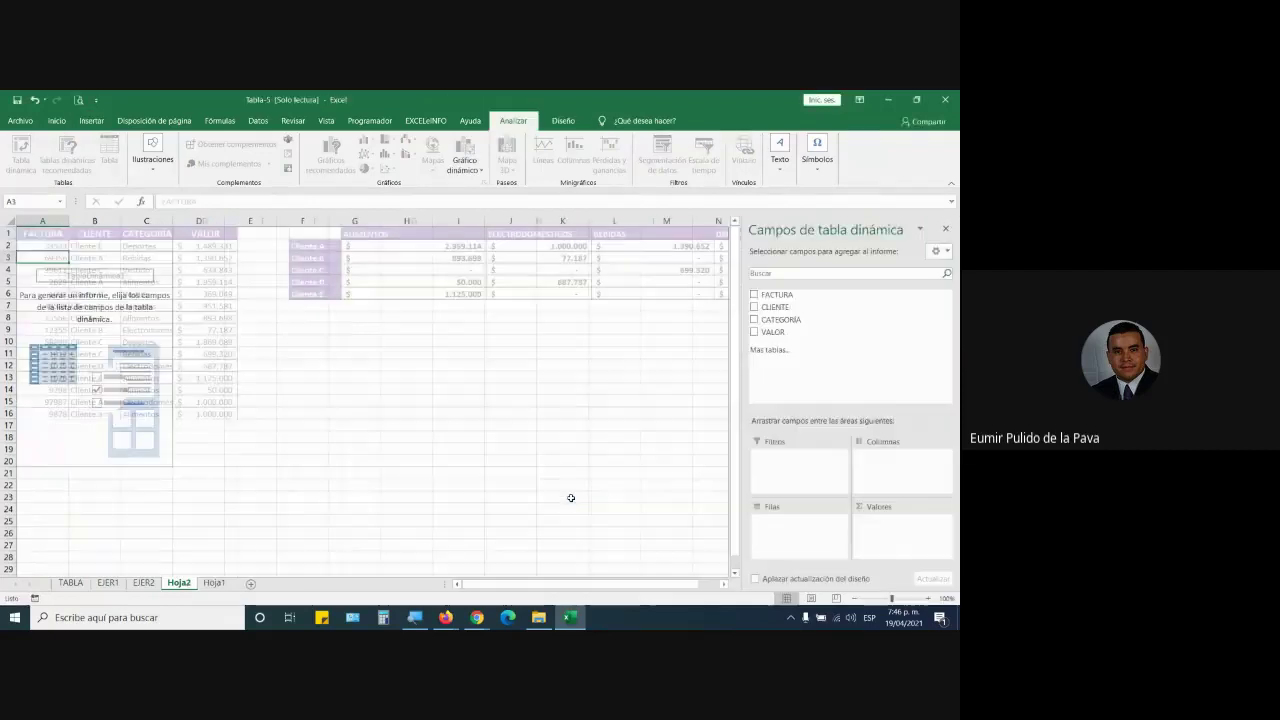
# Step: Lay out the pivot table with CLIENTE as rows, CATEGORÍA as columns and the sum of VALOR as values, and select its figures
pyautogui.moveTo(800, 311); pyautogui.dragTo(800, 521)
pyautogui.moveTo(785, 319); pyautogui.dragTo(903, 458)
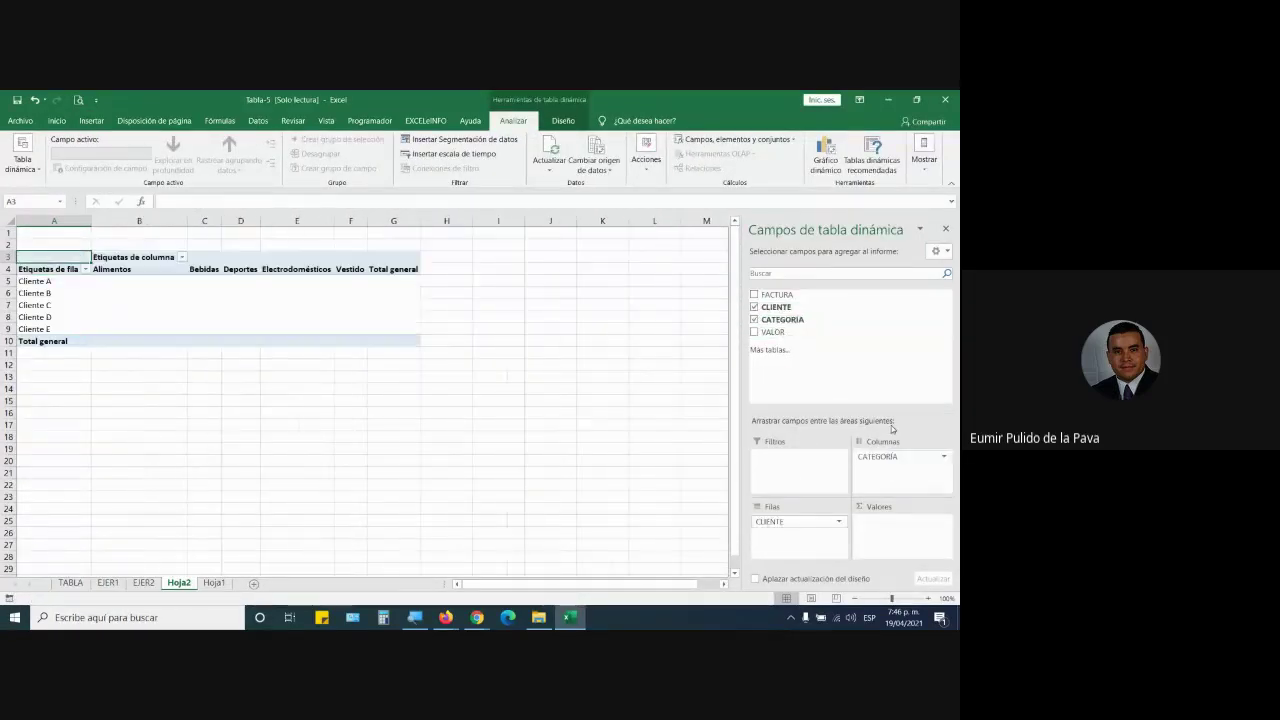
pyautogui.moveTo(797, 332); pyautogui.dragTo(894, 537)
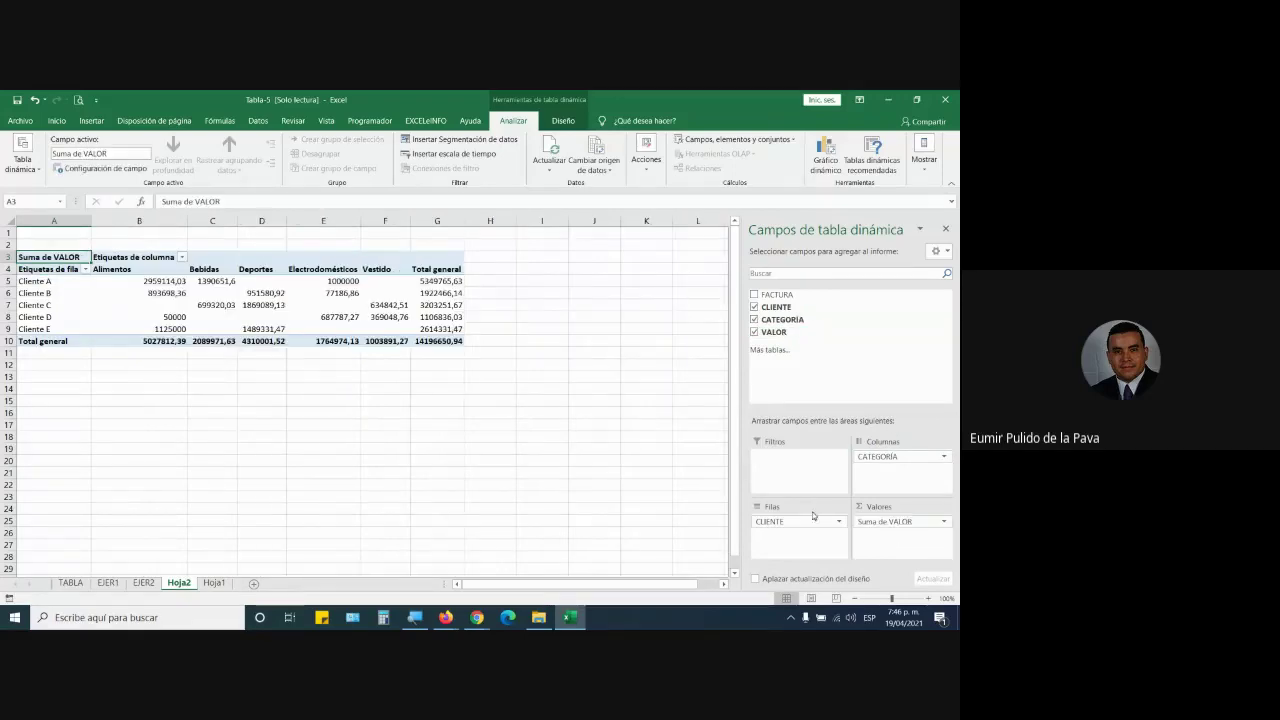
pyautogui.moveTo(166, 281); pyautogui.dragTo(434, 345)
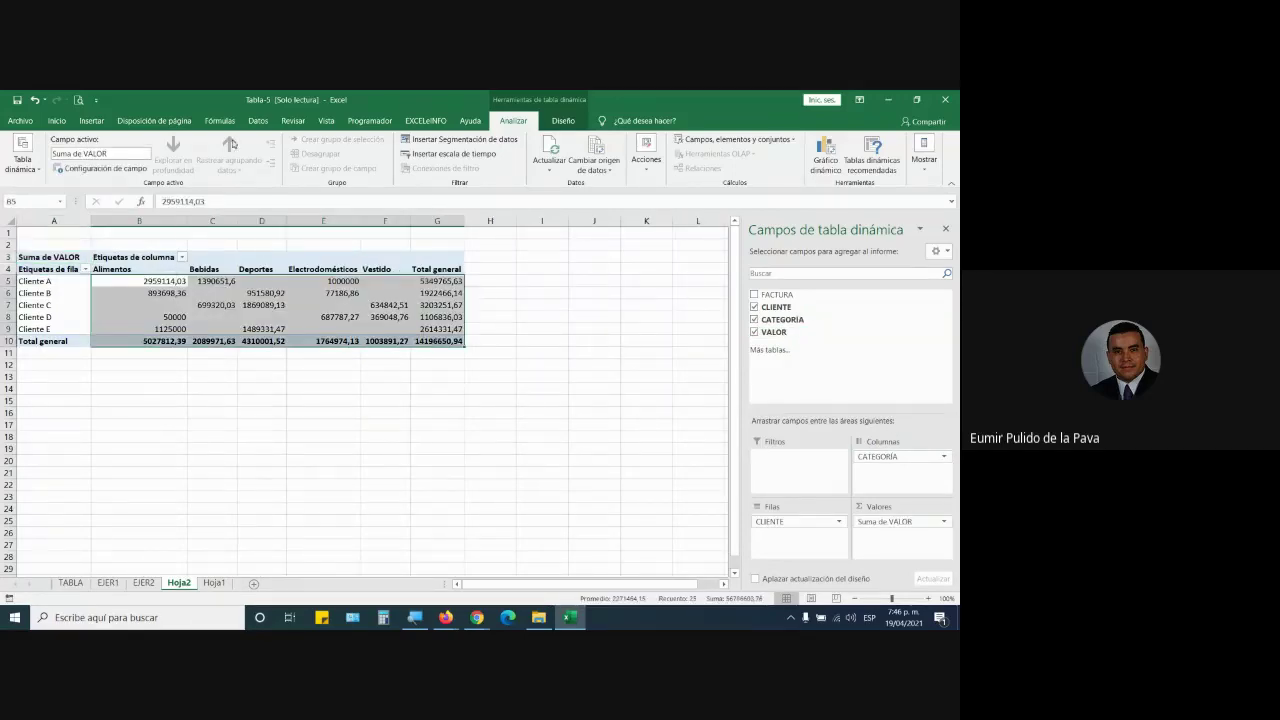
# Step: Format the pivot table's selected figures in accounting style with no decimals and deselect them
pyautogui.click(56, 121)
pyautogui.click(436, 163)
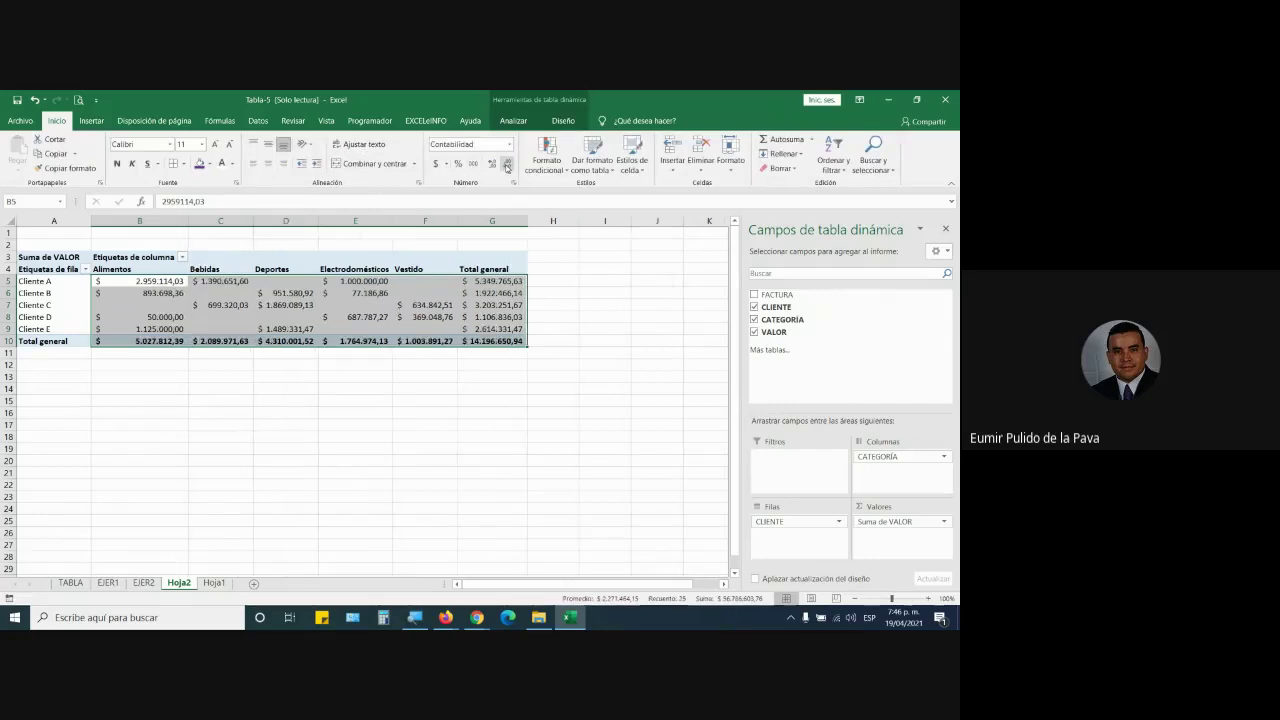
pyautogui.click(505, 163)
pyautogui.click(505, 163)
pyautogui.click(518, 503)
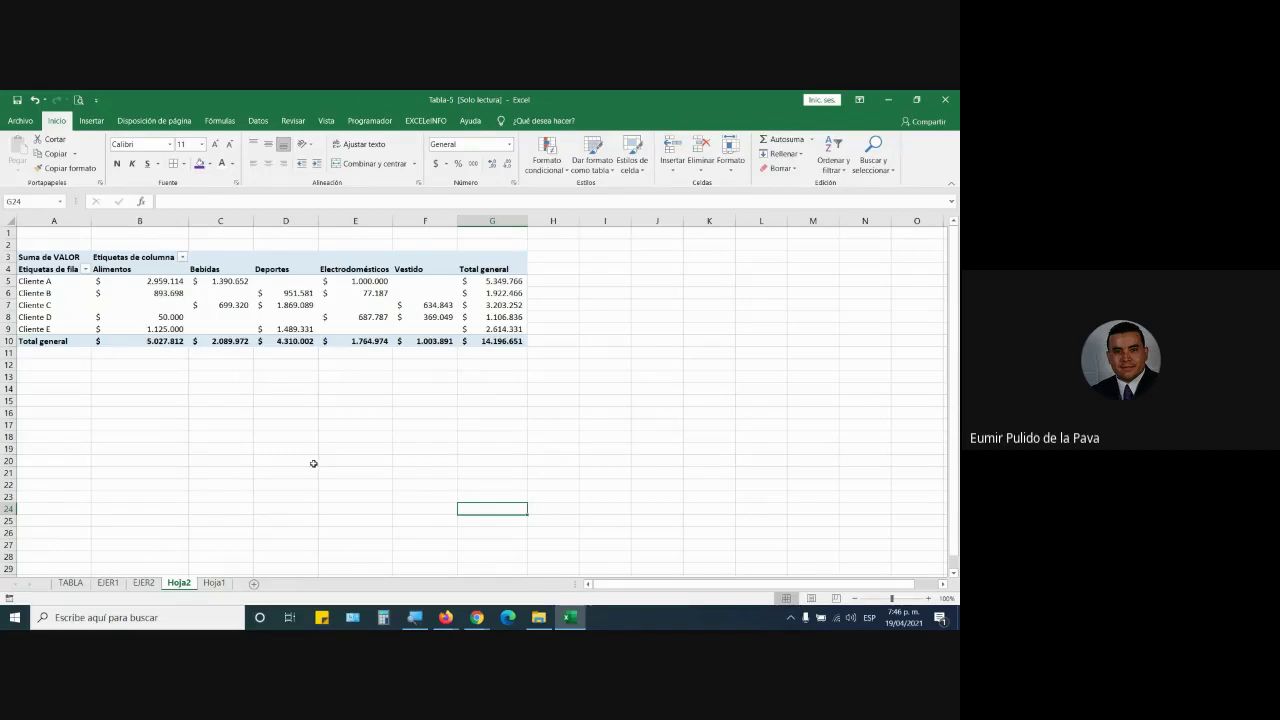
# Step: Switch to Google Meet in Chrome to read the newest chat messages, and return to the Excel workbook
pyautogui.moveTo(477, 617)
pyautogui.click(612, 565)
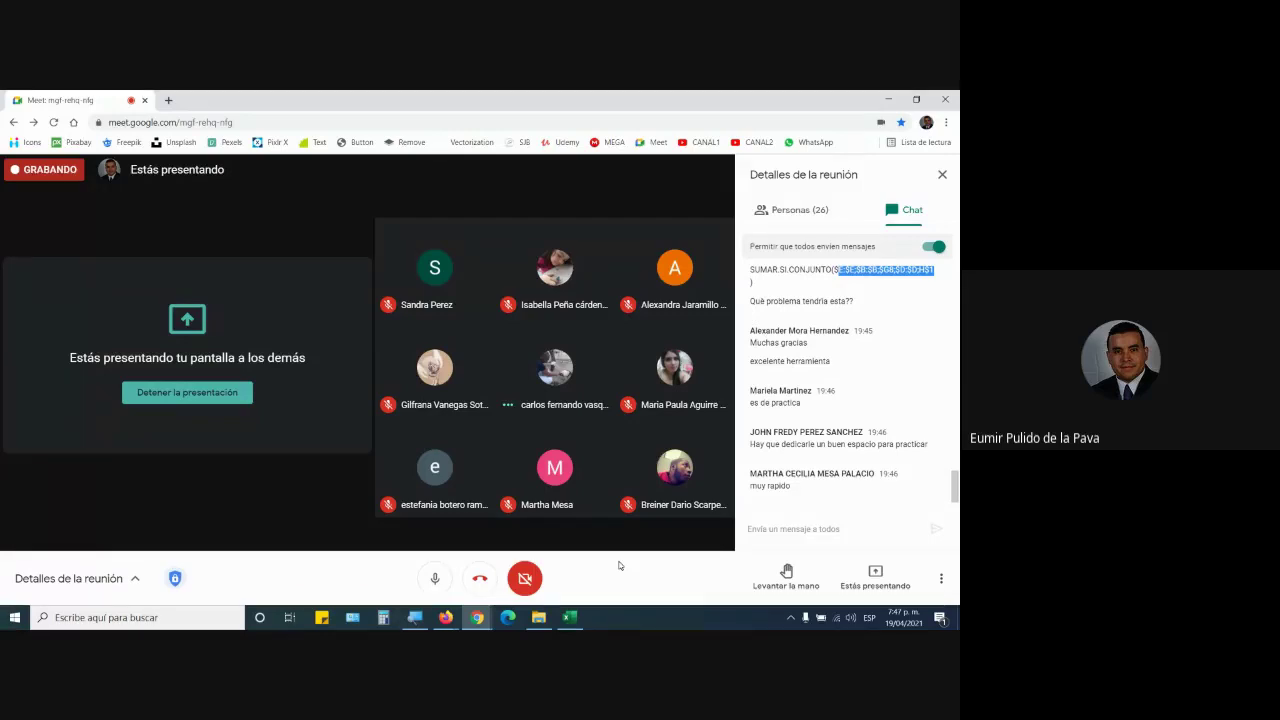
pyautogui.moveTo(591, 475)
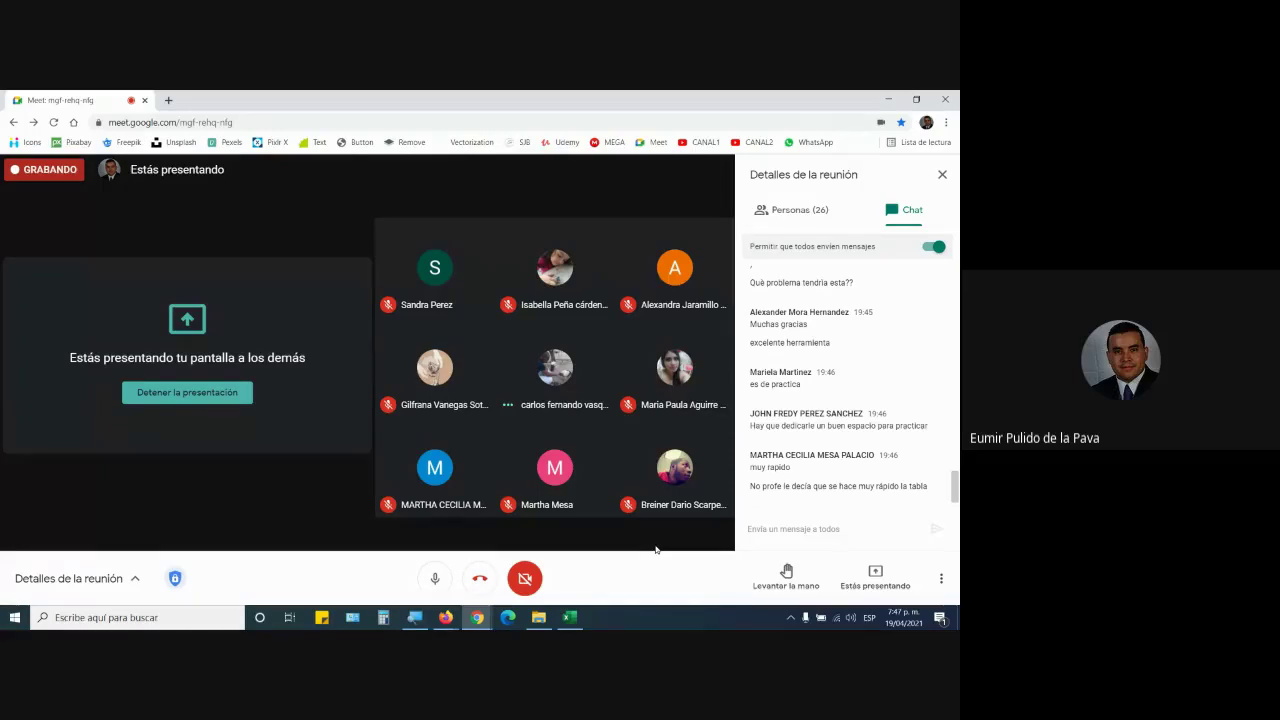
pyautogui.click(570, 617)
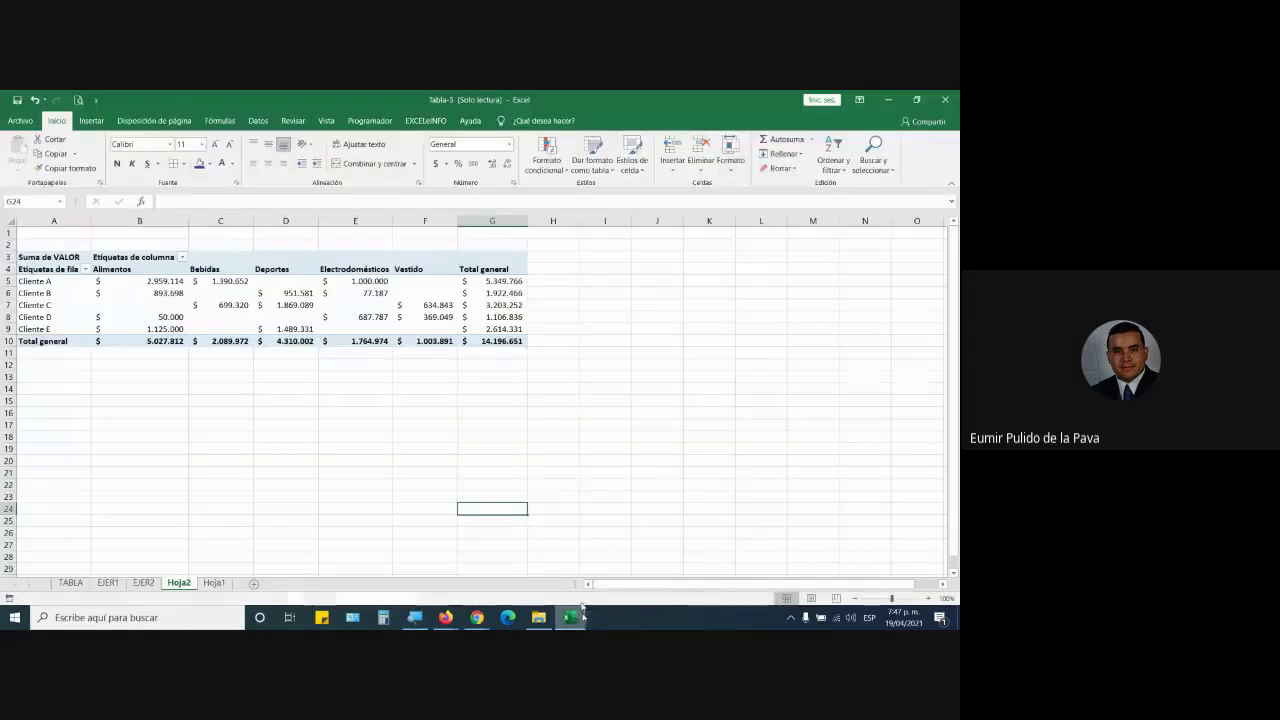
# Step: Compare the SUMAR.SI.CONJUNTO formula in G2 of sheet EJER2 with the pivot table on Hoja2, leaving the formula unedited
pyautogui.click(142, 583)
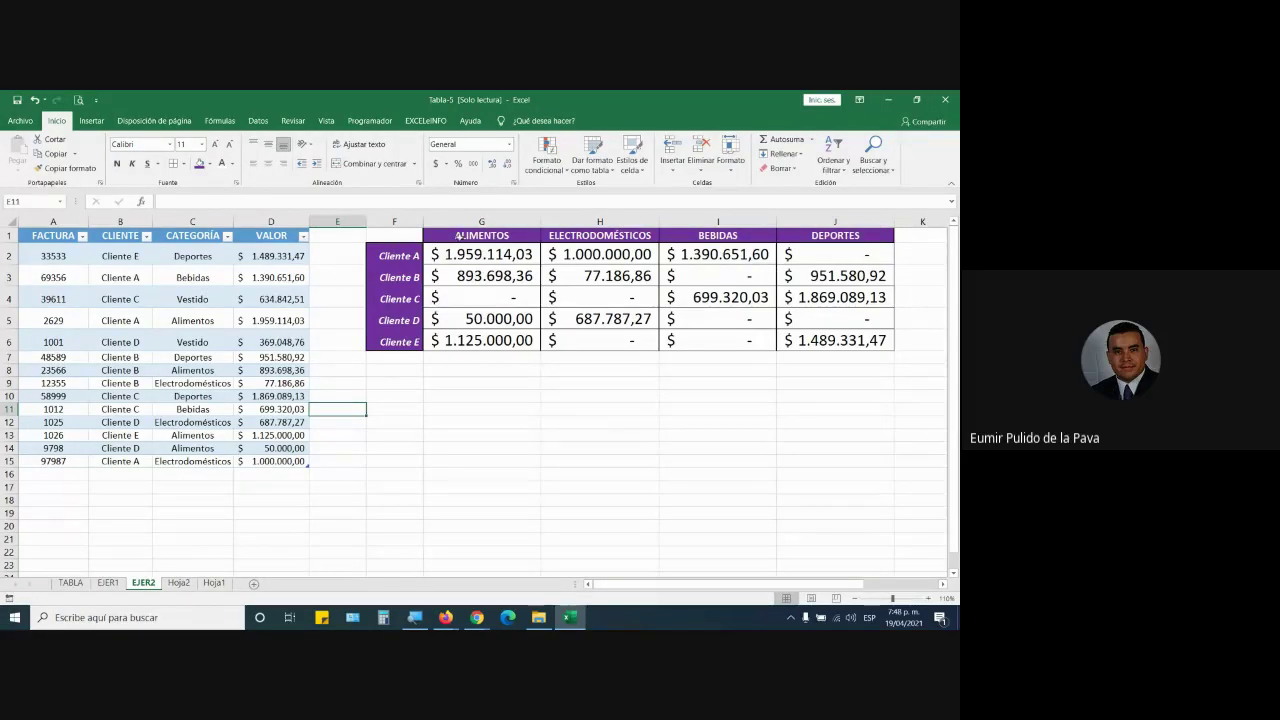
pyautogui.moveTo(430, 237); pyautogui.dragTo(831, 341)
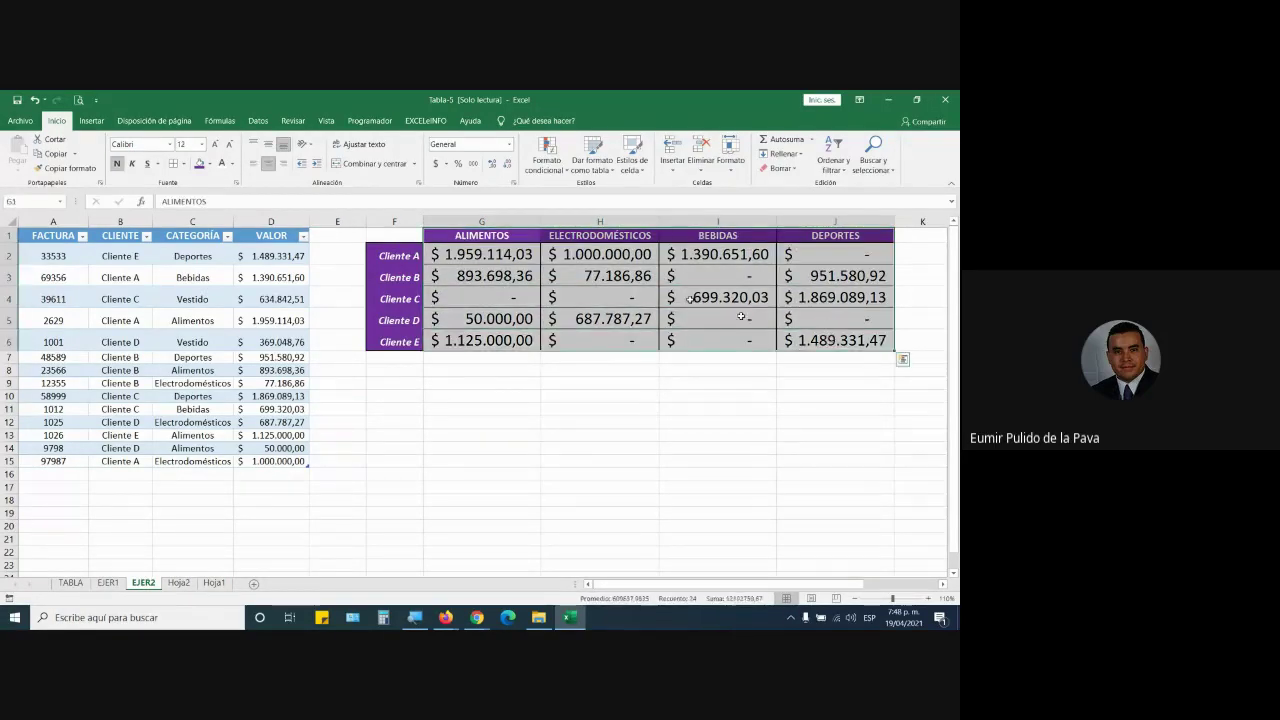
pyautogui.doubleClick(500, 256)
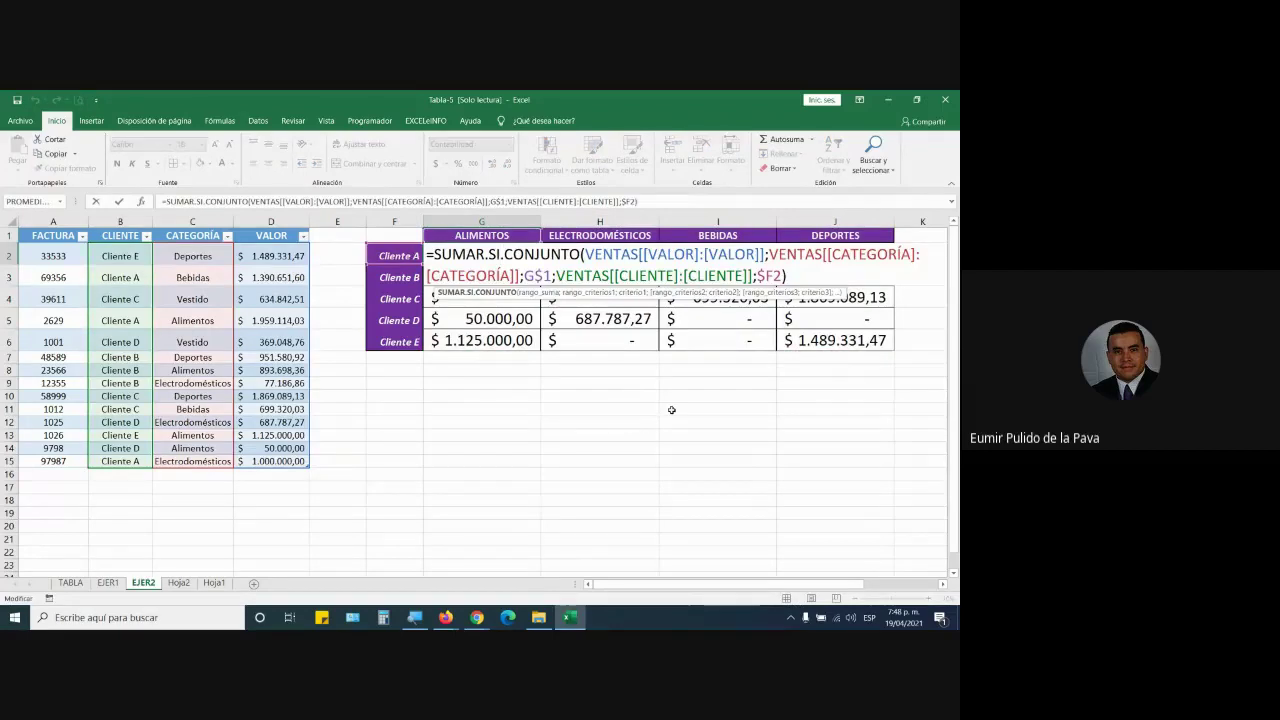
pyautogui.click(178, 582)
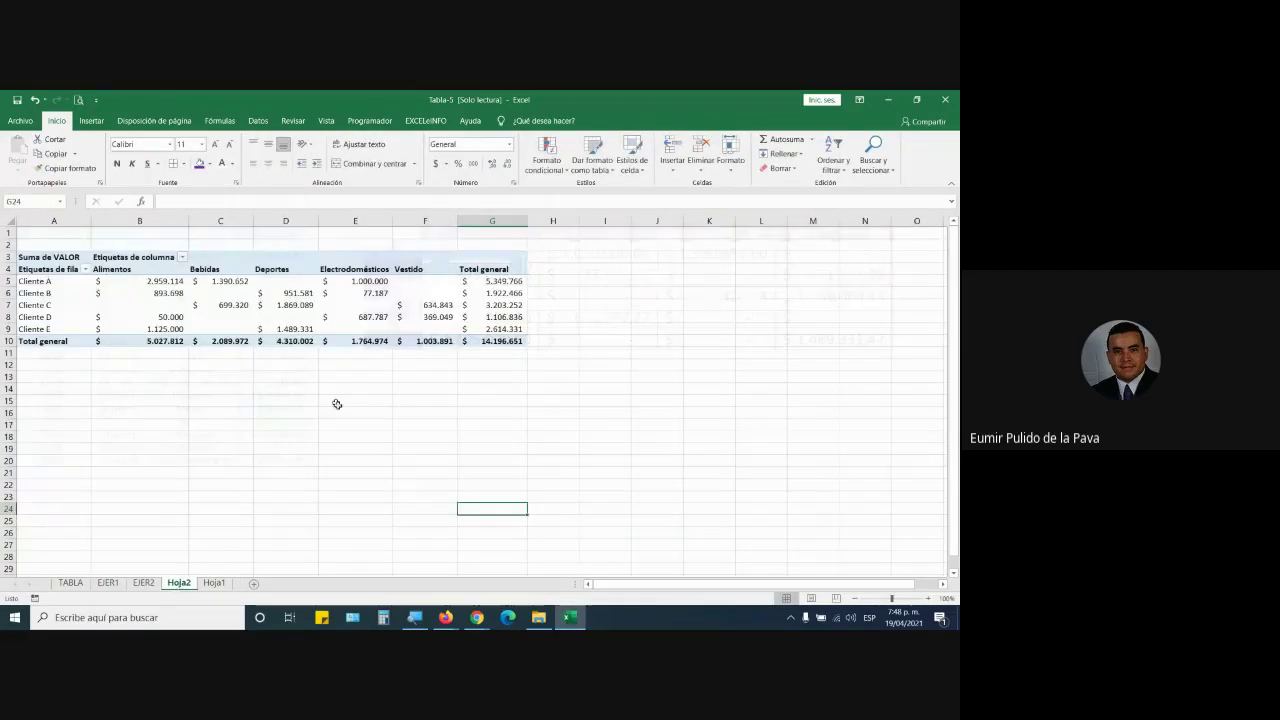
pyautogui.click(356, 306)
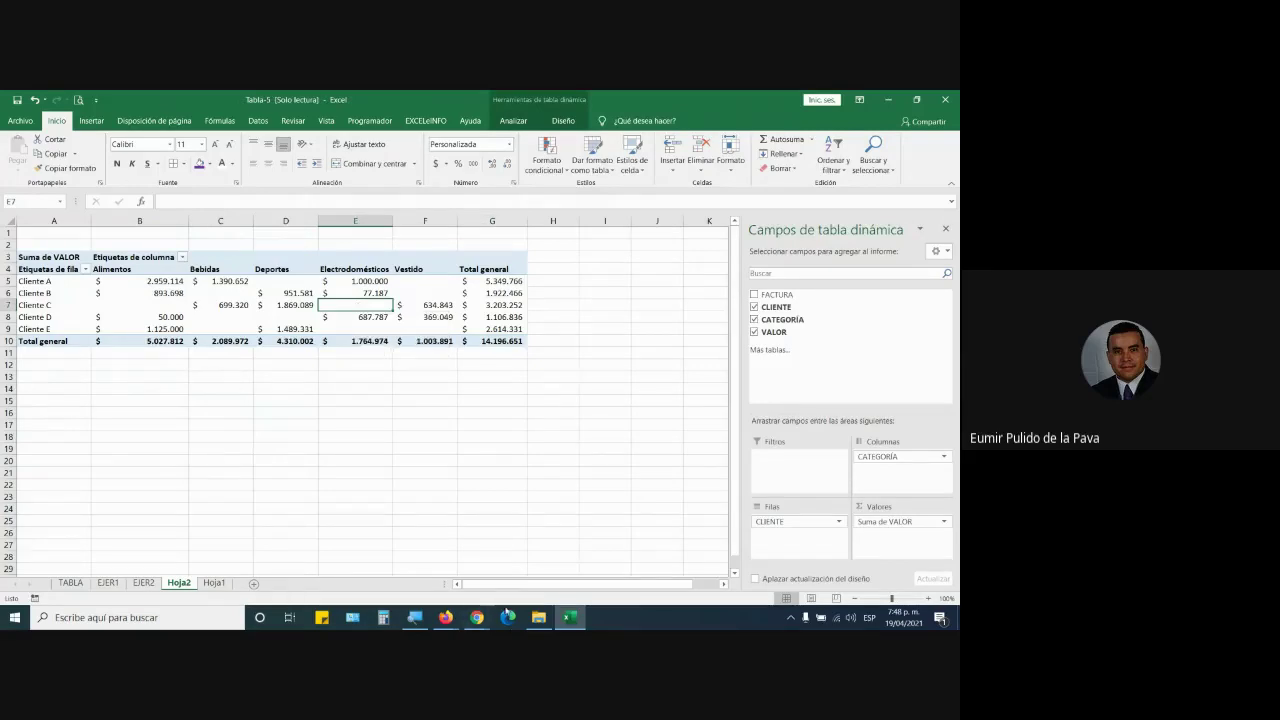
# Step: Switch to Google Meet and on to the GFPI-F-135 guide PDF in Firefox, review its last pages, and close the PDF window
pyautogui.moveTo(477, 617)
pyautogui.click(487, 566)
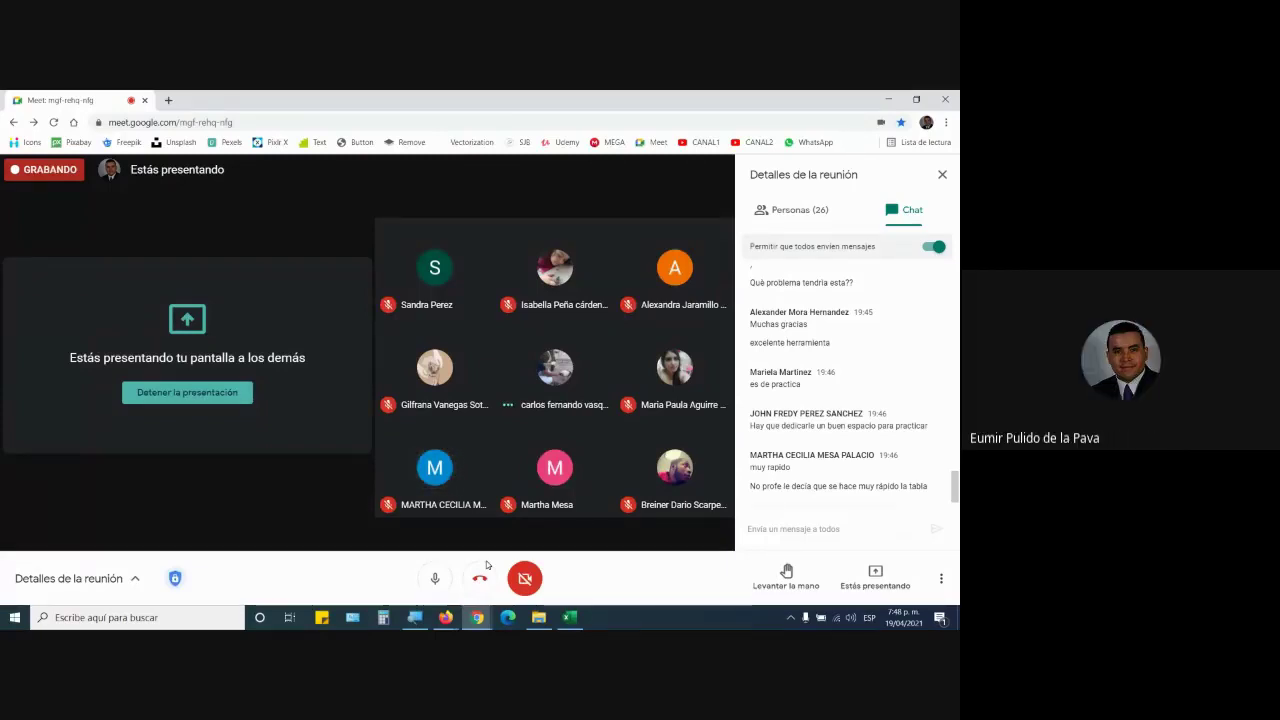
pyautogui.click(445, 617)
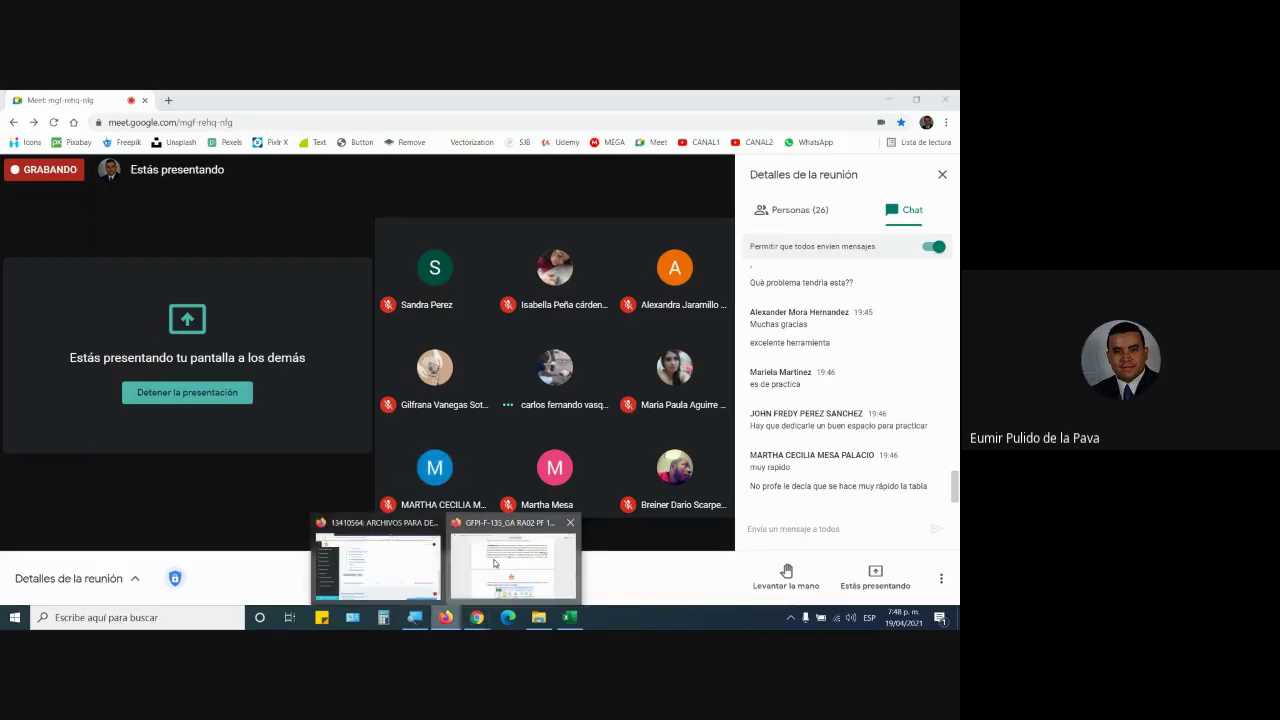
pyautogui.click(493, 563)
pyautogui.scroll(-15, 569, 475)
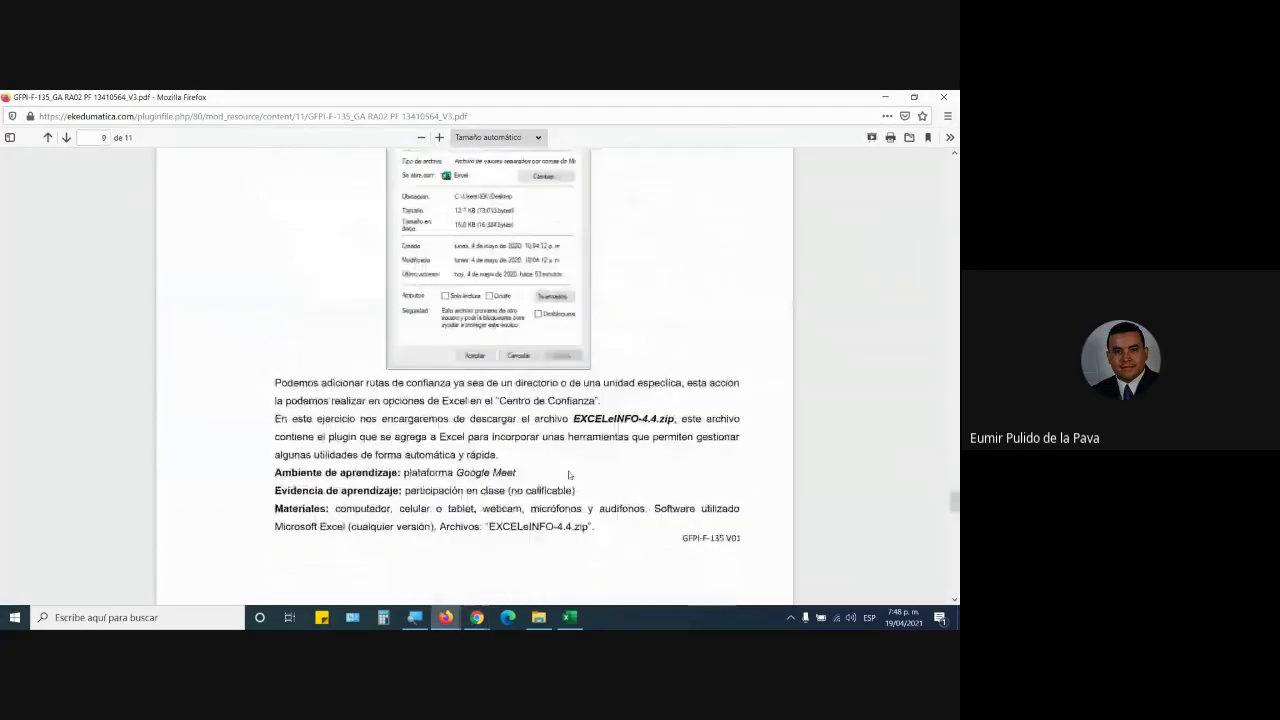
pyautogui.scroll(-12, 569, 475)
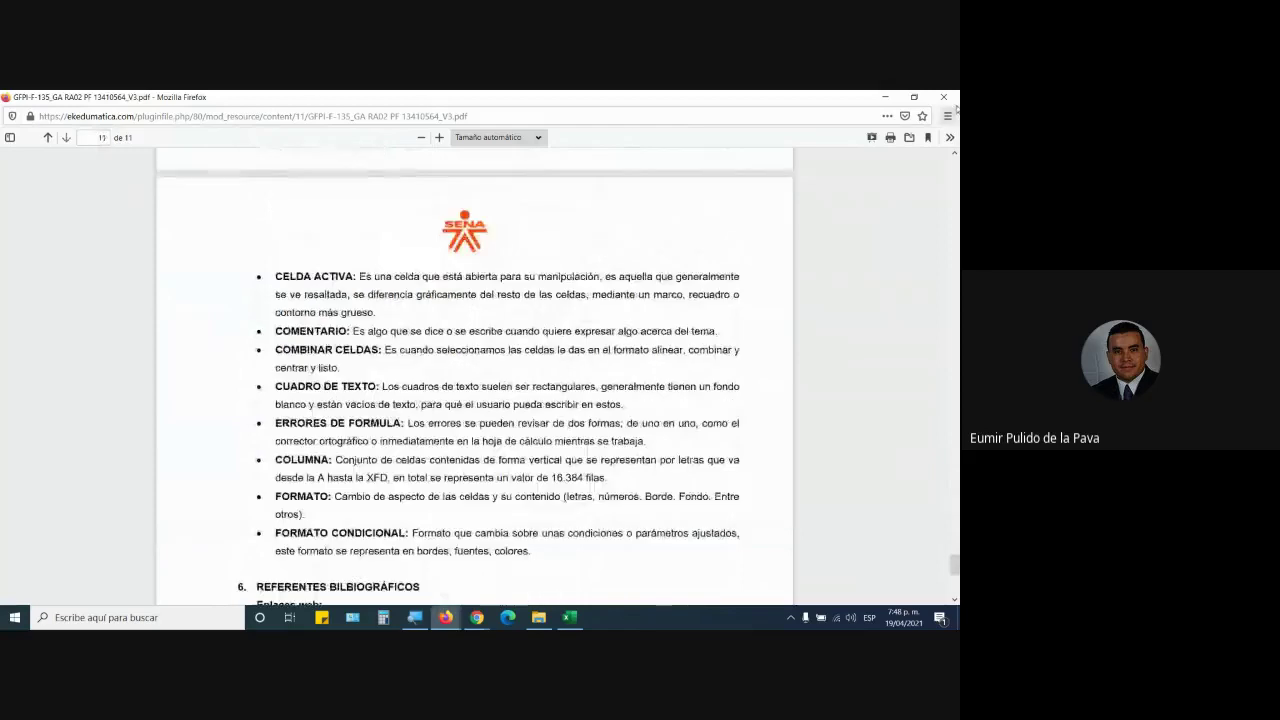
pyautogui.click(943, 97)
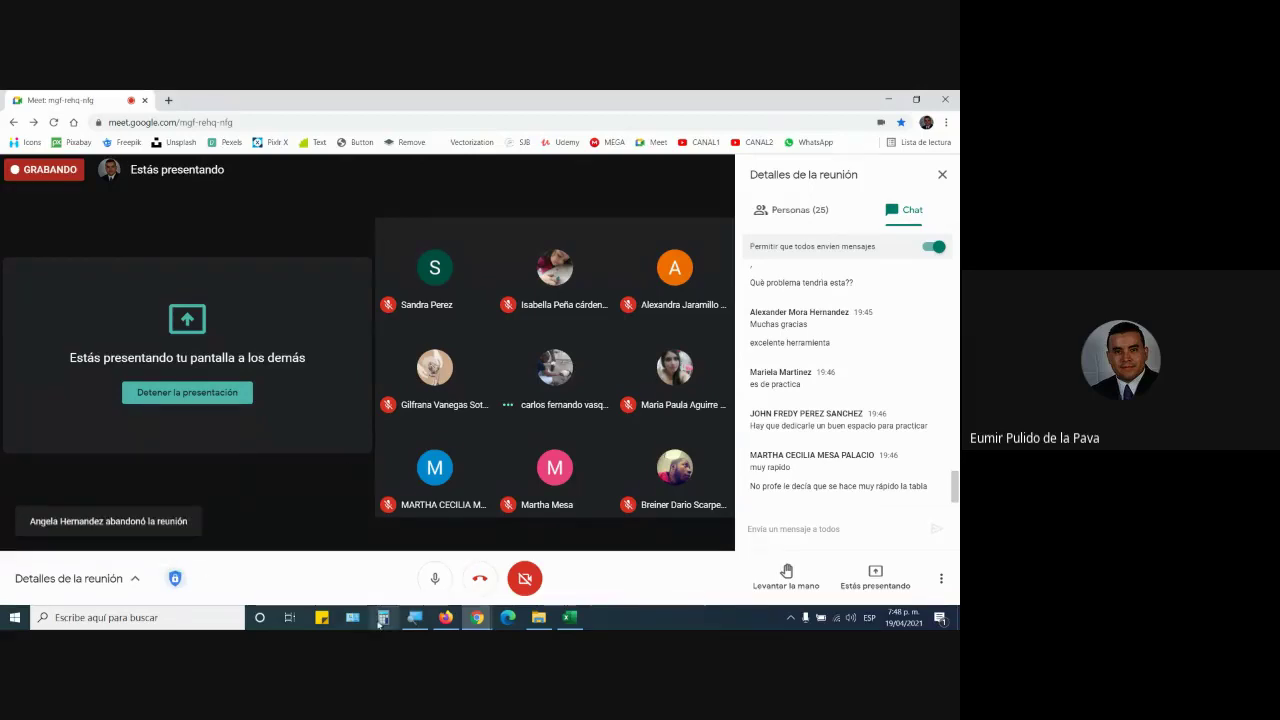
# Step: Open the additional meeting options in Google Meet
pyautogui.click(941, 578)
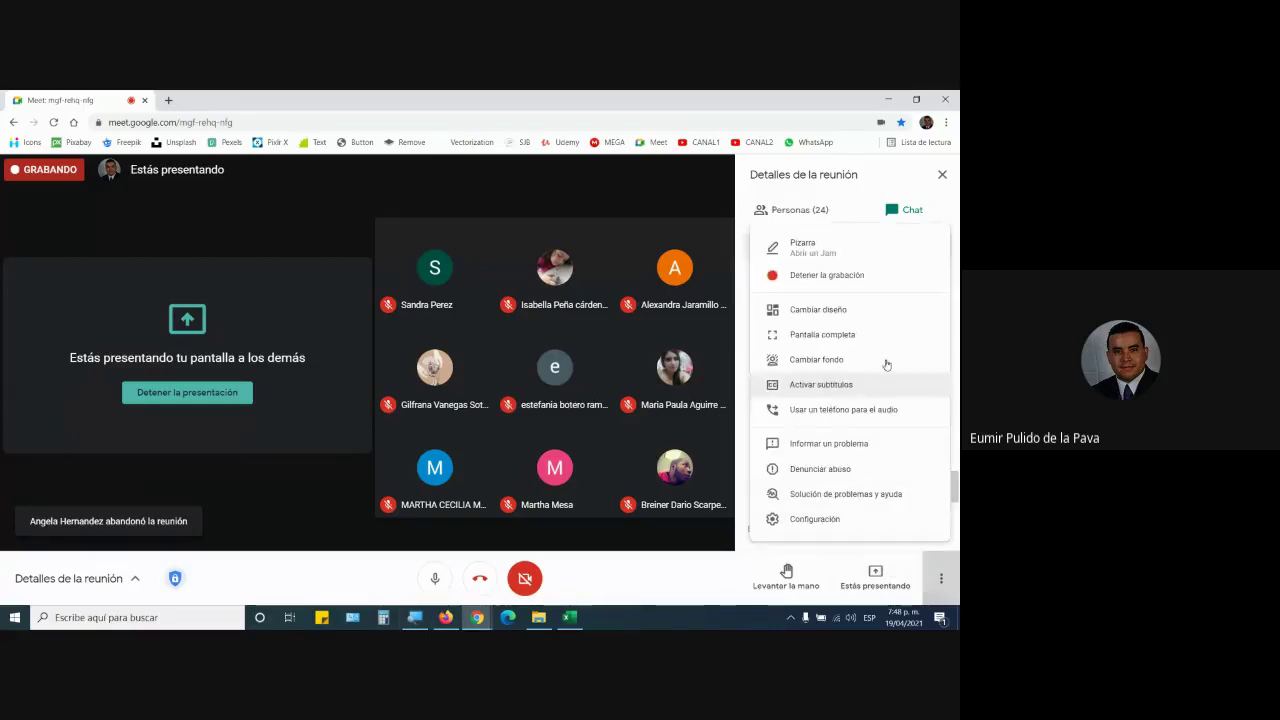